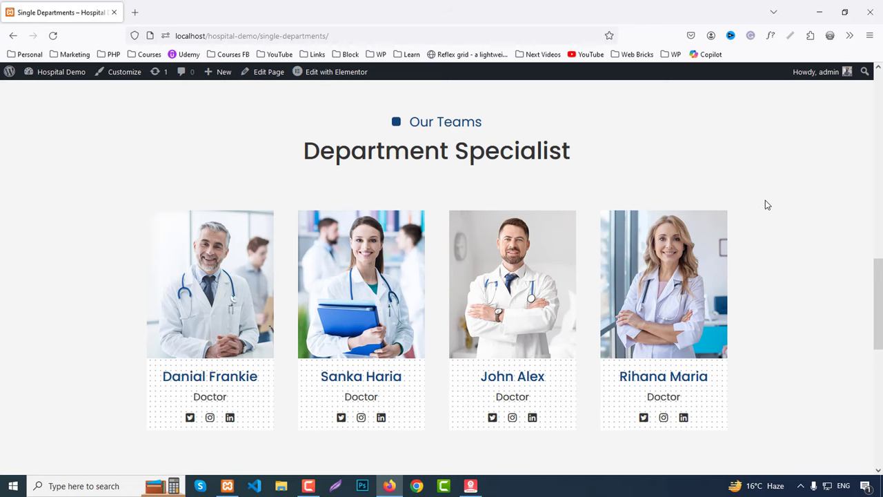
Look over the Single Department page, open the Gallery page, and try each category filter before returning to ALL.
{"action": "scroll", "coordinate": [810, 280], "scroll_direction": "down", "scroll_amount": 7}
{"action": "scroll", "coordinate": [794, 278], "scroll_direction": "up", "scroll_amount": 15}
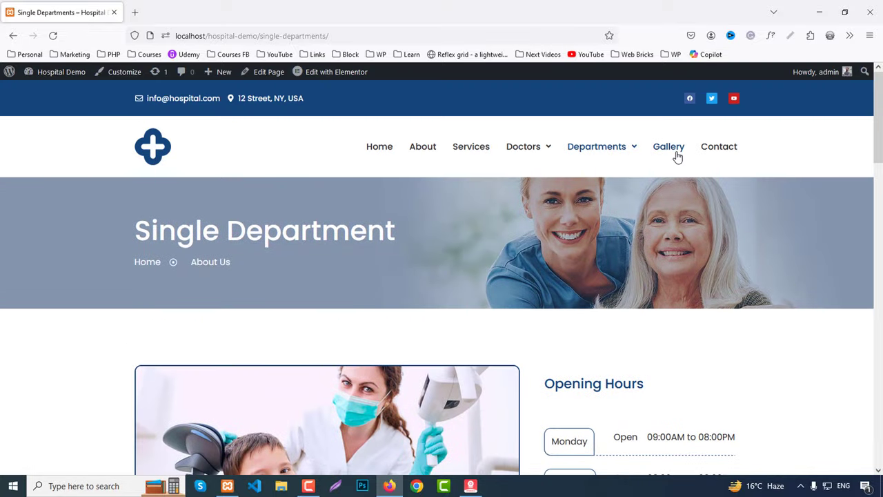
{"action": "left_click", "coordinate": [677, 157]}
{"action": "scroll", "coordinate": [623, 257], "scroll_direction": "down", "scroll_amount": 3}
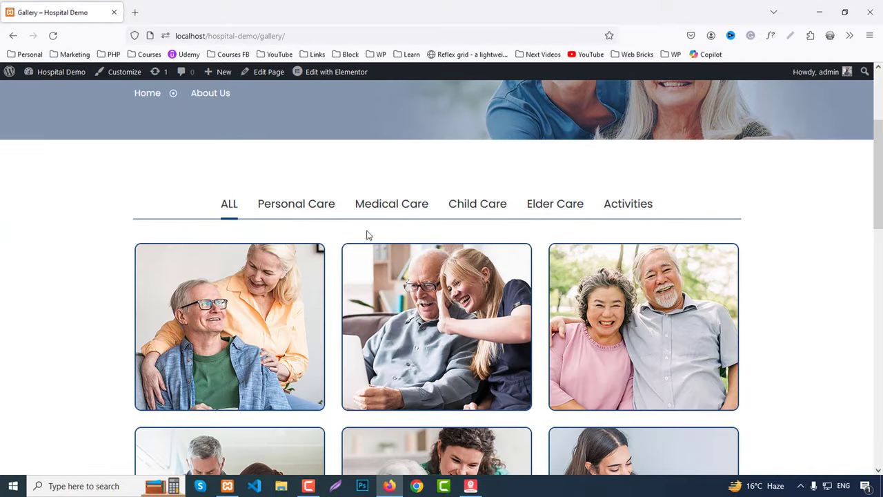
{"action": "left_click", "coordinate": [302, 215]}
{"action": "left_click", "coordinate": [374, 209]}
{"action": "left_click", "coordinate": [469, 206]}
{"action": "left_click", "coordinate": [542, 205]}
{"action": "left_click", "coordinate": [629, 205]}
{"action": "left_click", "coordinate": [228, 204]}
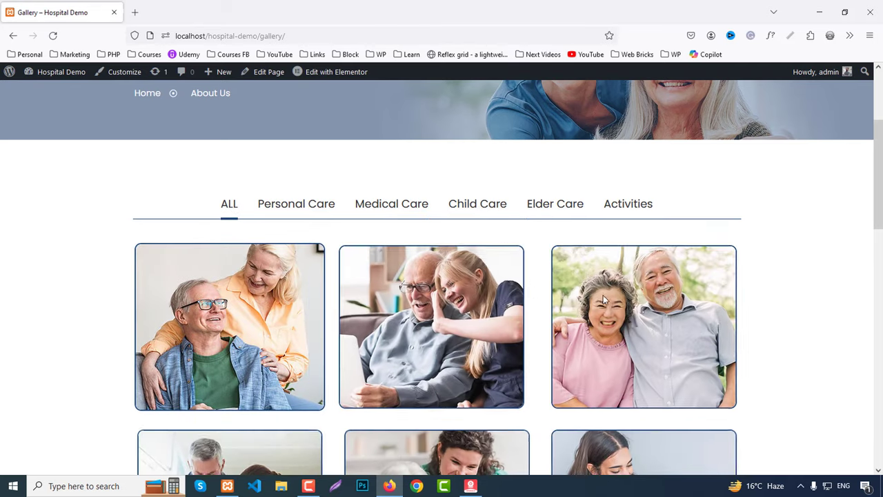
Examine the gallery's image grid and the call-to-action section below it.
{"action": "scroll", "coordinate": [838, 311], "scroll_direction": "down", "scroll_amount": 4}
{"action": "scroll", "coordinate": [838, 311], "scroll_direction": "up", "scroll_amount": 4}
{"action": "scroll", "coordinate": [838, 310], "scroll_direction": "down", "scroll_amount": 7}
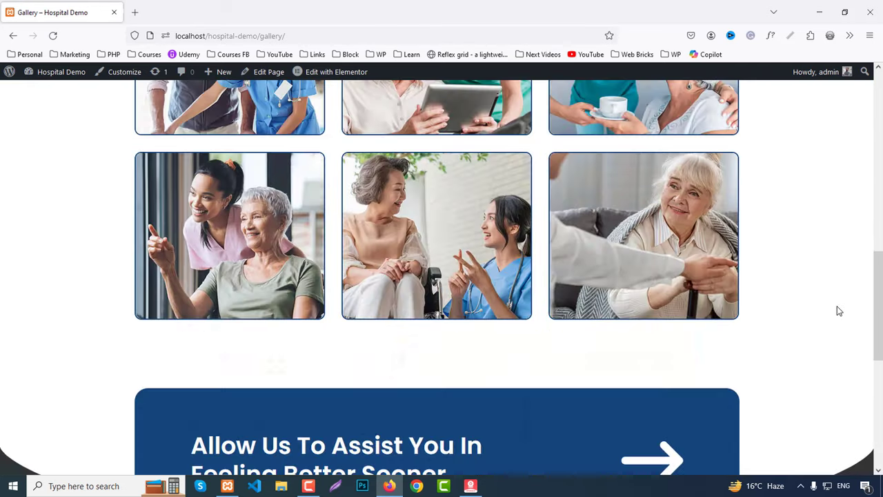
{"action": "scroll", "coordinate": [838, 311], "scroll_direction": "down", "scroll_amount": 2}
{"action": "scroll", "coordinate": [839, 311], "scroll_direction": "up", "scroll_amount": 12}
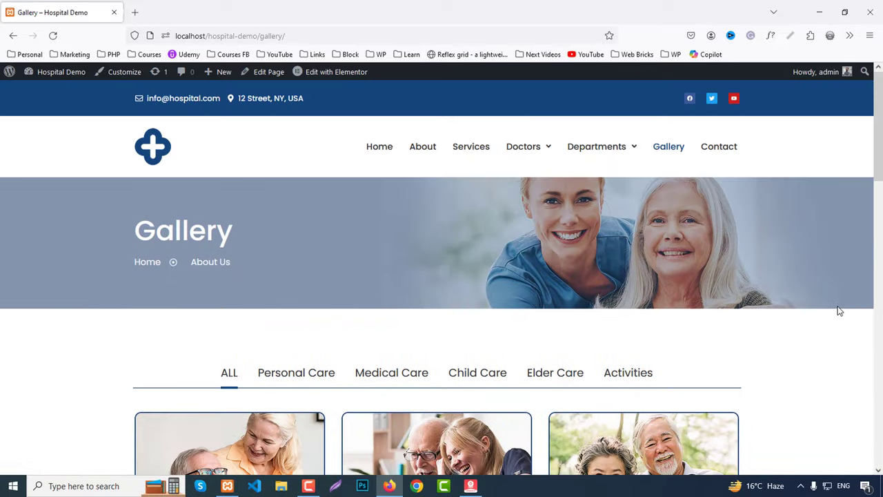
Examine the Contact page's map, contact details, form and footer, and return to the demo site's home page.
{"action": "left_click", "coordinate": [710, 153]}
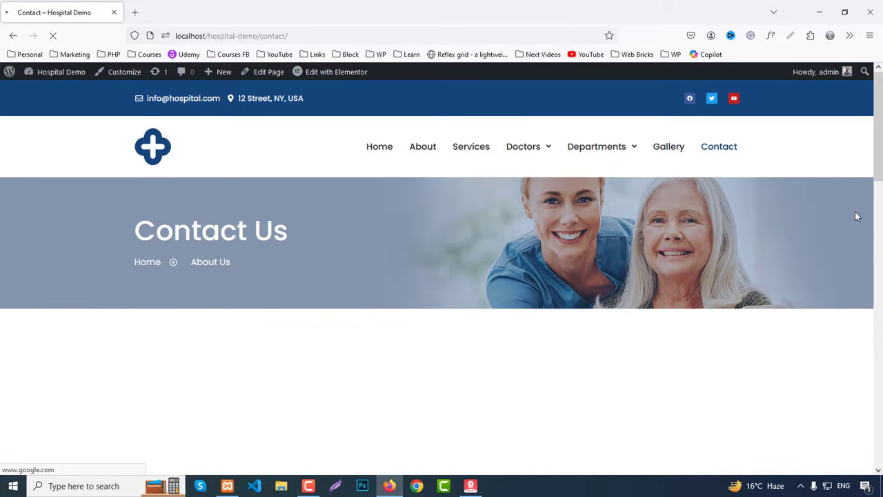
{"action": "scroll", "coordinate": [857, 213], "scroll_direction": "down", "scroll_amount": 3}
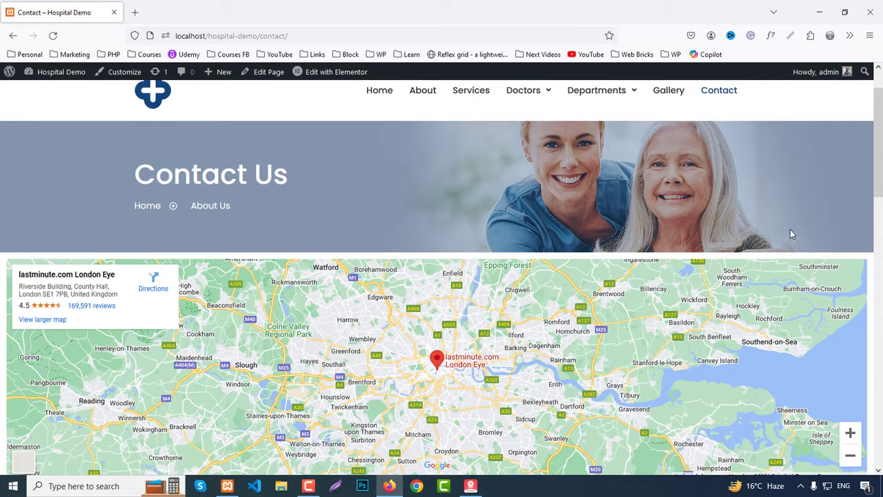
{"action": "scroll", "coordinate": [685, 269], "scroll_direction": "down", "scroll_amount": 3}
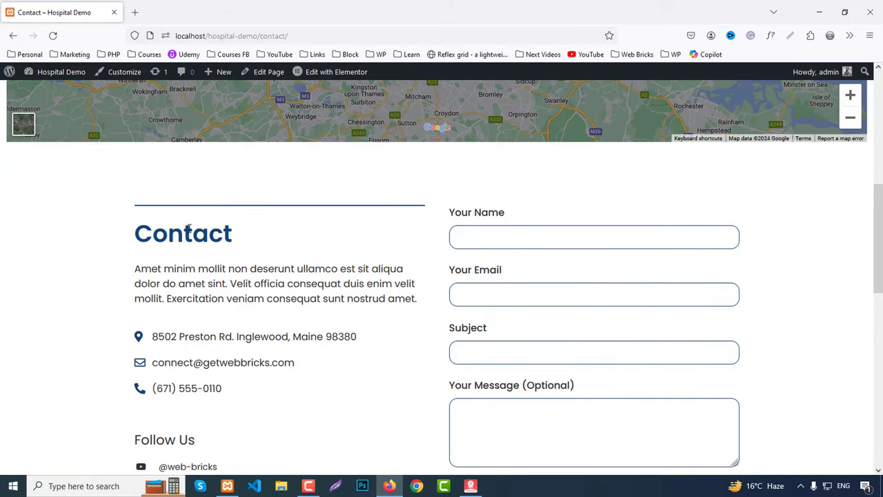
{"action": "scroll", "coordinate": [221, 309], "scroll_direction": "down", "scroll_amount": 2}
{"action": "scroll", "coordinate": [775, 303], "scroll_direction": "up", "scroll_amount": 1}
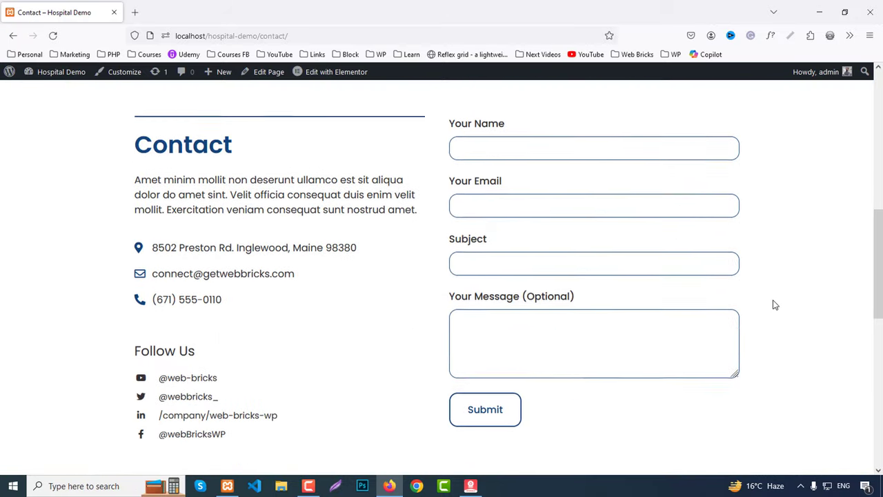
{"action": "scroll", "coordinate": [752, 289], "scroll_direction": "down", "scroll_amount": 8}
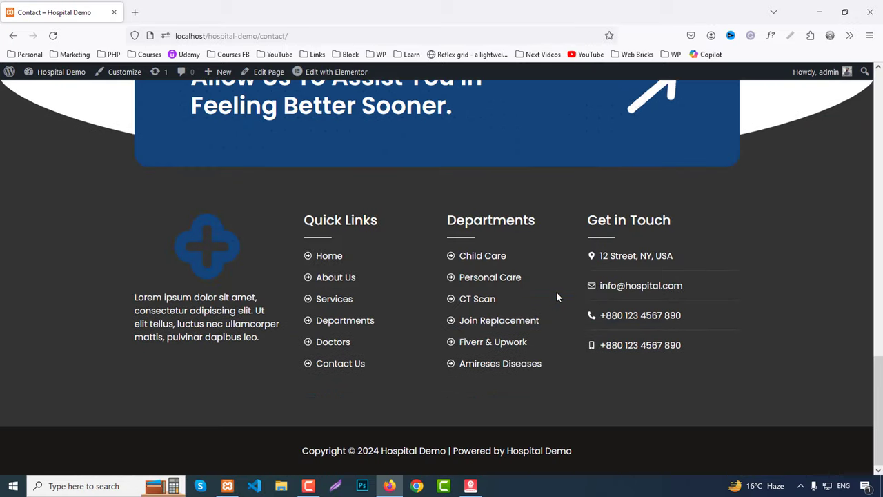
{"action": "scroll", "coordinate": [492, 308], "scroll_direction": "up", "scroll_amount": 4}
{"action": "scroll", "coordinate": [493, 306], "scroll_direction": "down", "scroll_amount": 4}
{"action": "left_click", "coordinate": [493, 302]}
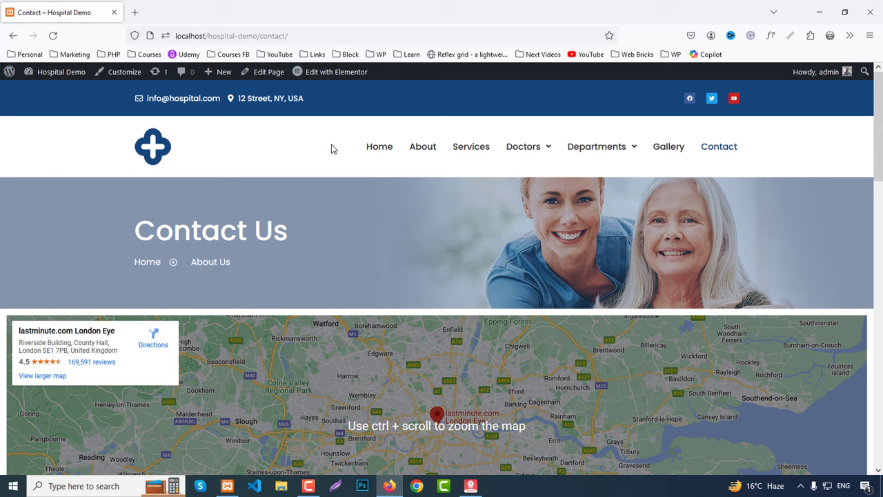
{"action": "left_click", "coordinate": [376, 149]}
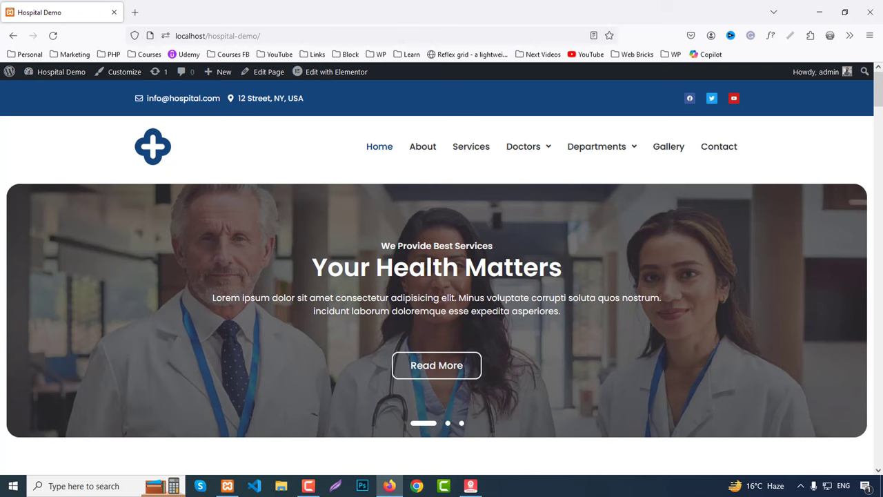
Switch to the Hospital site's WordPress dashboard and view the images in its media library.
{"action": "key", "text": "alt+Tab"}
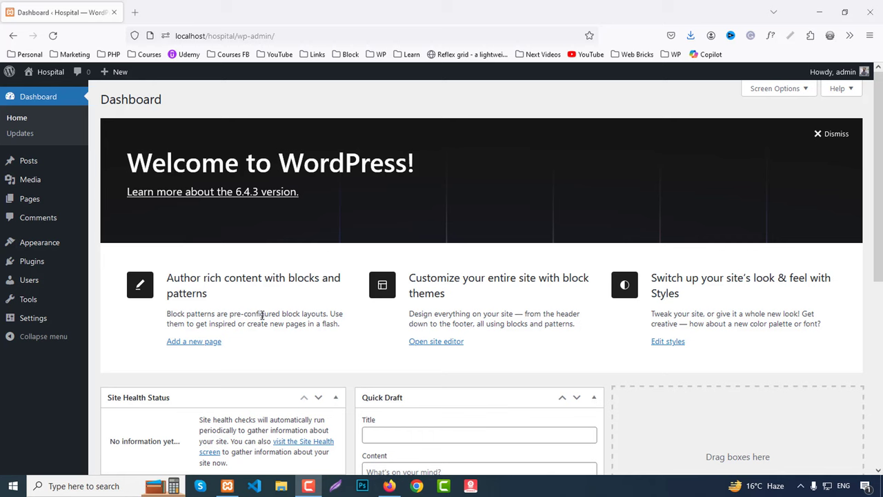
{"action": "left_click", "coordinate": [31, 181]}
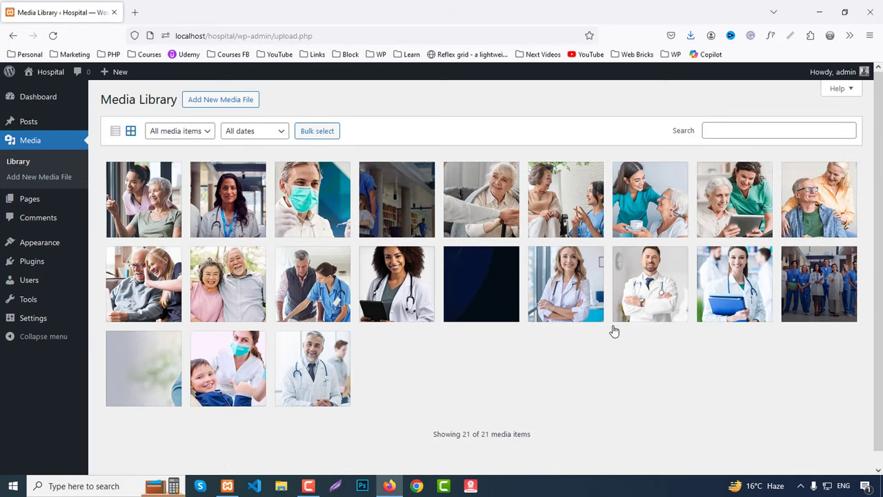
Set the site title to "Hospital Website" and the tagline to "Your Best Solutions" in the general settings, and save them.
{"action": "mouse_move", "coordinate": [83, 322]}
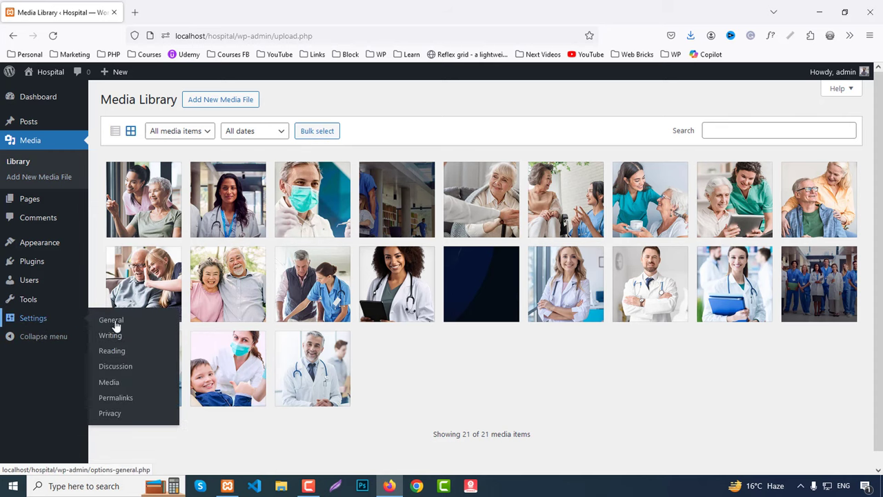
{"action": "left_click", "coordinate": [138, 322]}
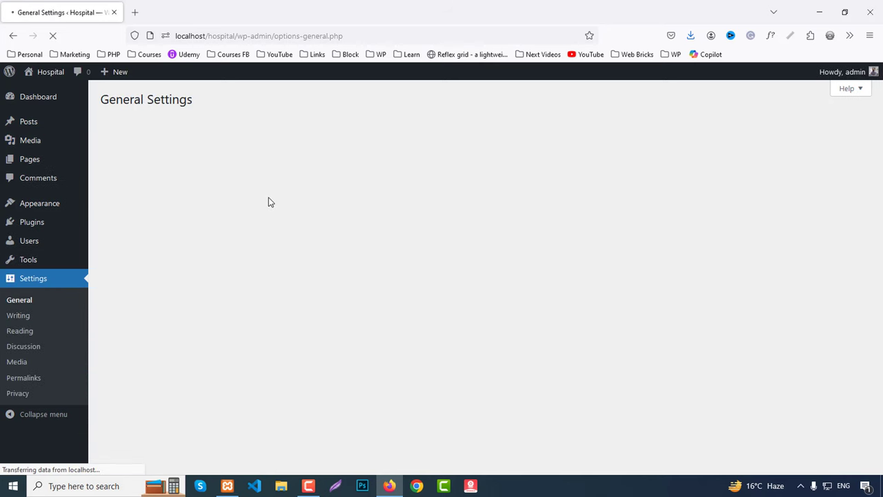
{"action": "left_click", "coordinate": [273, 132]}
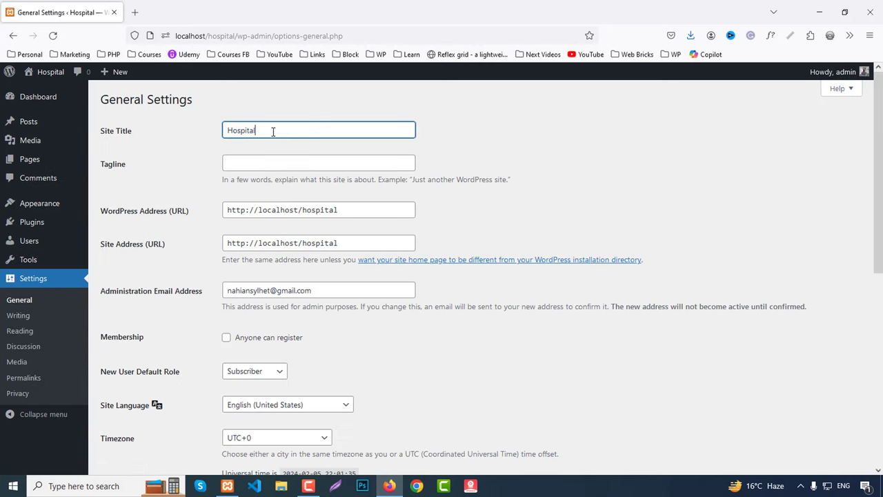
{"action": "type", "text": "Website"}
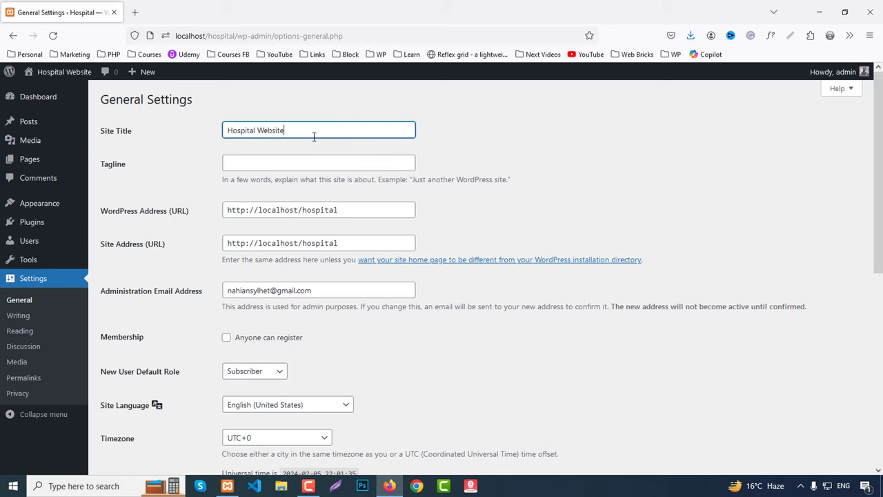
{"action": "key", "text": "Tab"}
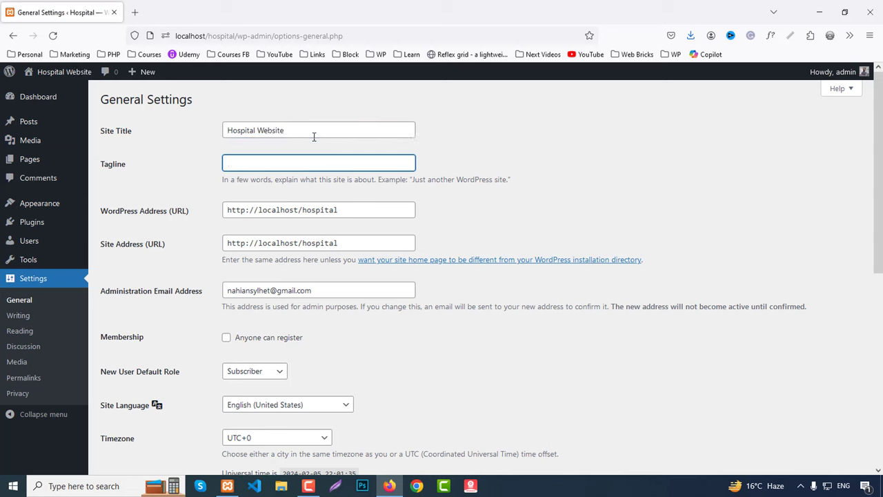
{"action": "type", "text": "Your Best Solutions"}
{"action": "scroll", "coordinate": [355, 265], "scroll_direction": "down", "scroll_amount": 3}
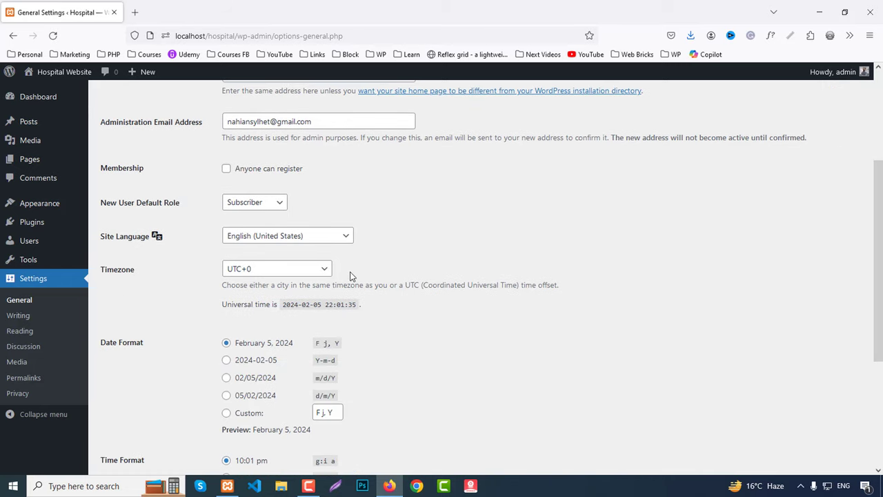
{"action": "scroll", "coordinate": [329, 253], "scroll_direction": "down", "scroll_amount": 2}
{"action": "scroll", "coordinate": [118, 387], "scroll_direction": "up", "scroll_amount": 3}
{"action": "scroll", "coordinate": [121, 407], "scroll_direction": "down", "scroll_amount": 5}
{"action": "left_click", "coordinate": [129, 423]}
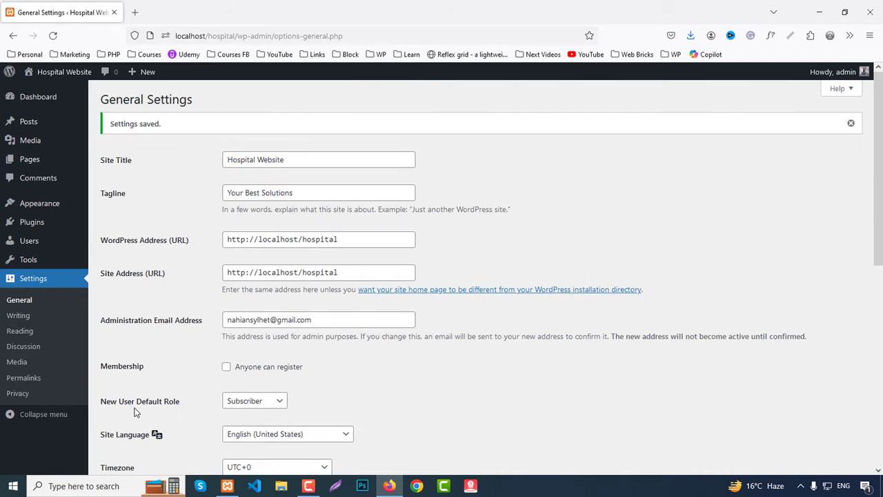
Change the site's permalink structure to Post name and save it.
{"action": "left_click", "coordinate": [29, 379]}
{"action": "scroll", "coordinate": [283, 328], "scroll_direction": "down", "scroll_amount": 1}
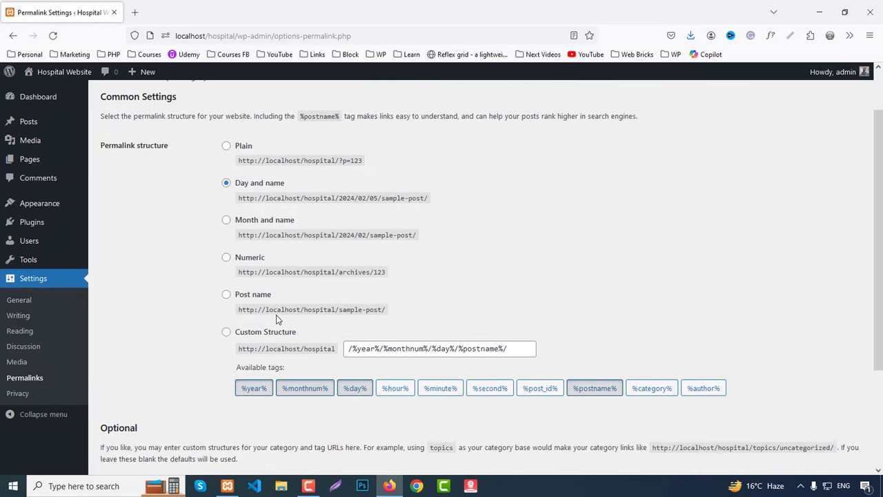
{"action": "left_click", "coordinate": [226, 295]}
{"action": "scroll", "coordinate": [132, 414], "scroll_direction": "down", "scroll_amount": 2}
{"action": "left_click", "coordinate": [131, 421]}
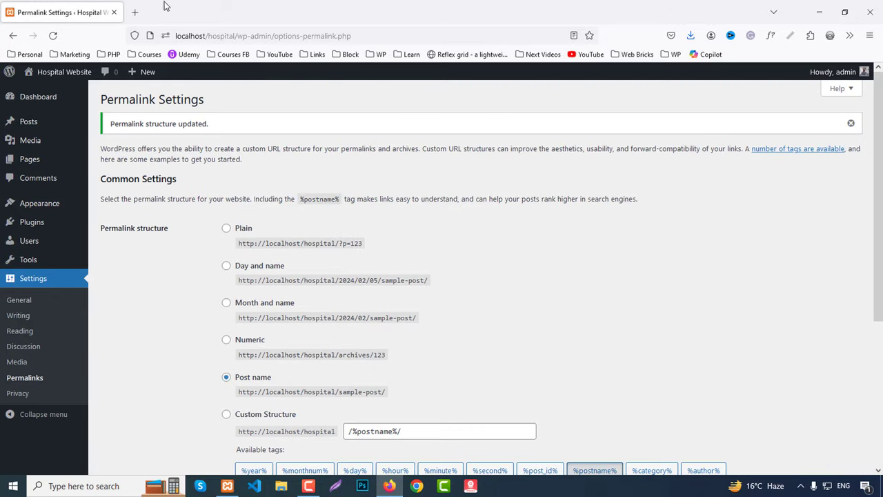
Open the demo site at localhost/hospital-demo/ in a new browser tab.
{"action": "left_click", "coordinate": [137, 12]}
{"action": "type", "text": "localhost/hospital-demo/"}
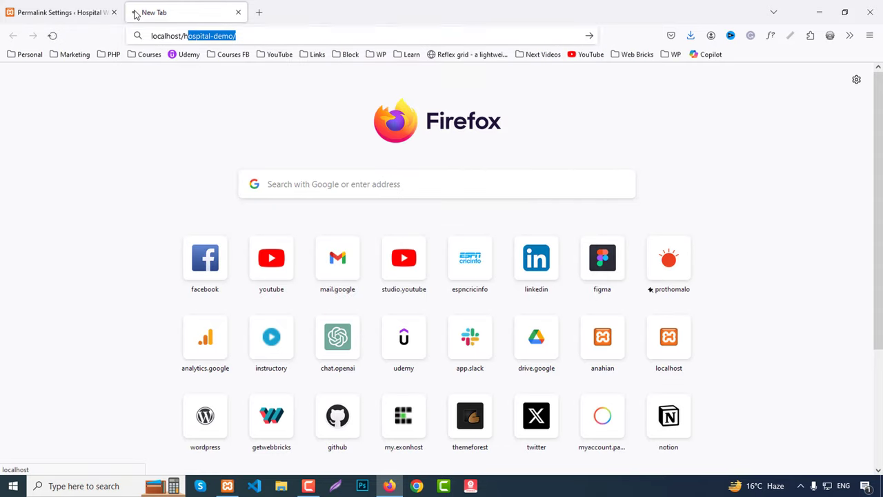
{"action": "key", "text": "Return"}
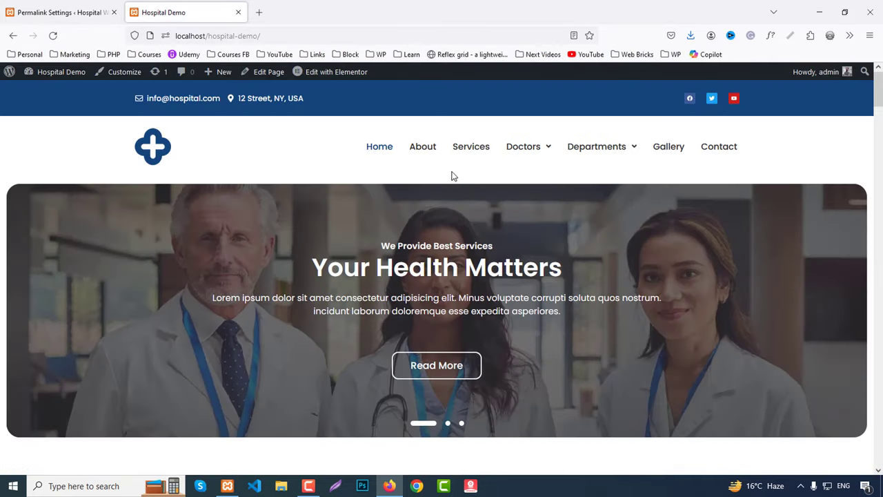
Return to the Hospital site's admin and open ten new-page editors in separate background tabs.
{"action": "left_click", "coordinate": [109, 8]}
{"action": "mouse_move", "coordinate": [87, 165]}
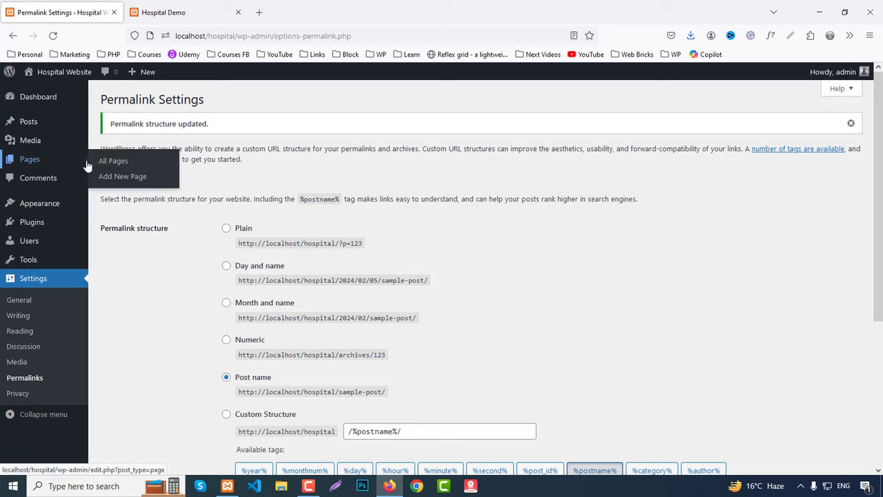
{"action": "middle_click", "coordinate": [122, 181]}
{"action": "middle_click", "coordinate": [122, 181]}
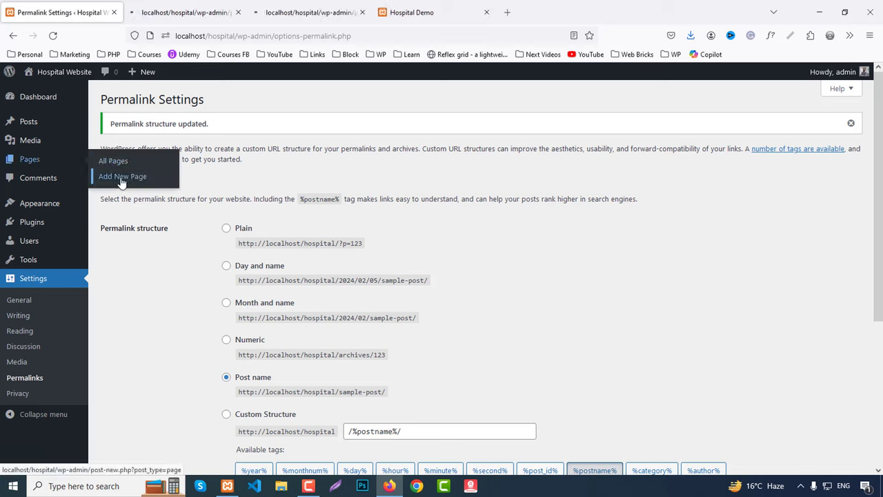
{"action": "middle_click", "coordinate": [122, 180]}
{"action": "middle_click", "coordinate": [122, 181]}
{"action": "middle_click", "coordinate": [122, 181]}
{"action": "middle_click", "coordinate": [123, 181]}
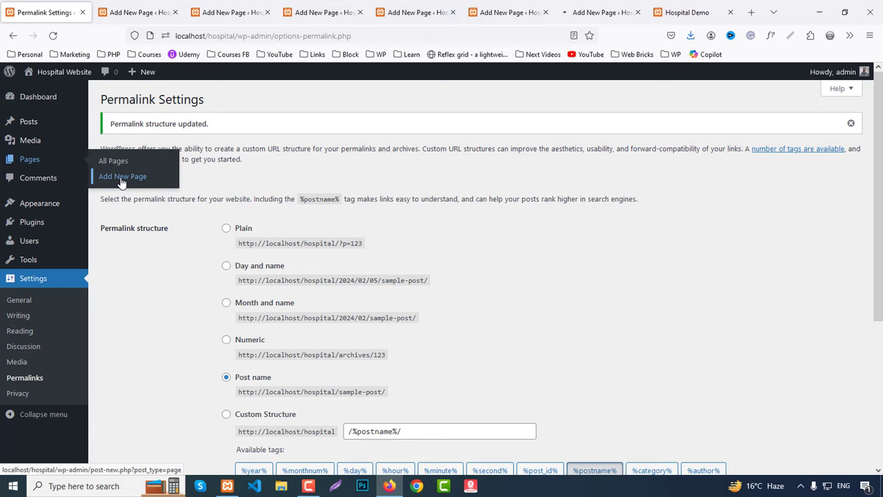
{"action": "middle_click", "coordinate": [122, 181]}
{"action": "middle_click", "coordinate": [122, 181]}
{"action": "middle_click", "coordinate": [122, 180]}
{"action": "middle_click", "coordinate": [122, 181]}
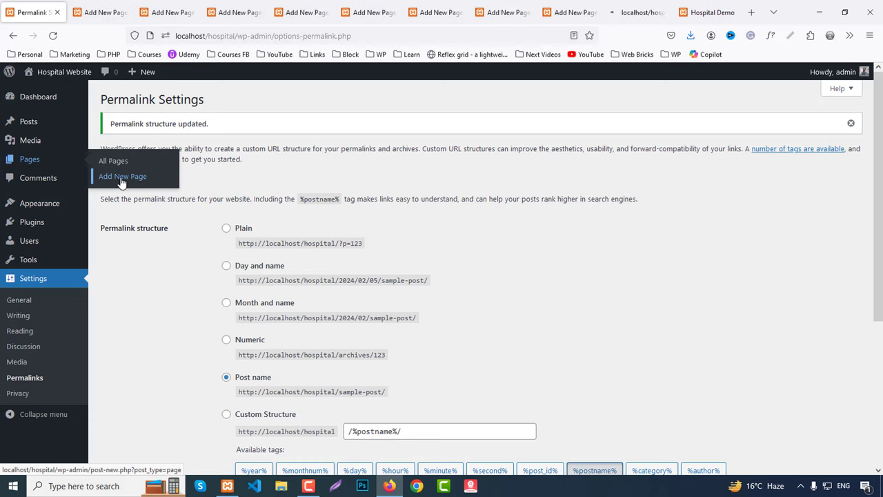
Publish a page titled "Home" from the first new-page editor and close its tab.
{"action": "left_click", "coordinate": [91, 12]}
{"action": "left_click", "coordinate": [273, 137]}
{"action": "type", "text": "Home"}
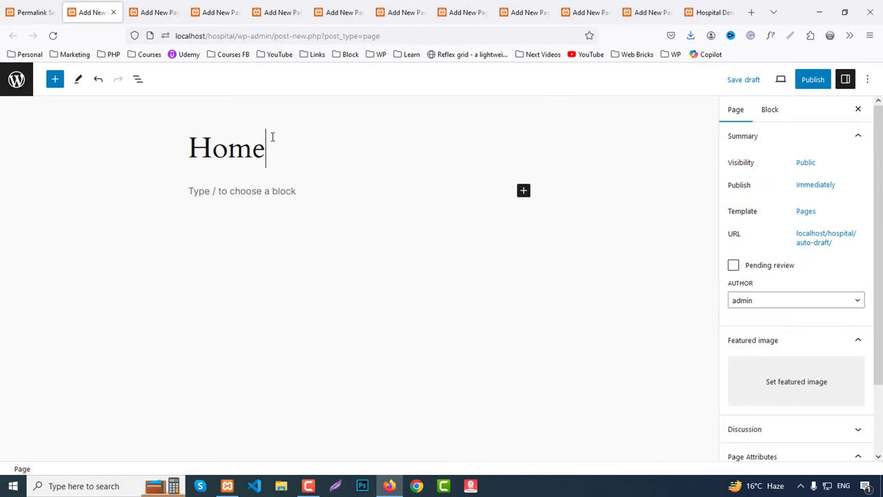
{"action": "left_click", "coordinate": [812, 79]}
{"action": "left_click", "coordinate": [779, 81]}
{"action": "left_click", "coordinate": [113, 12]}
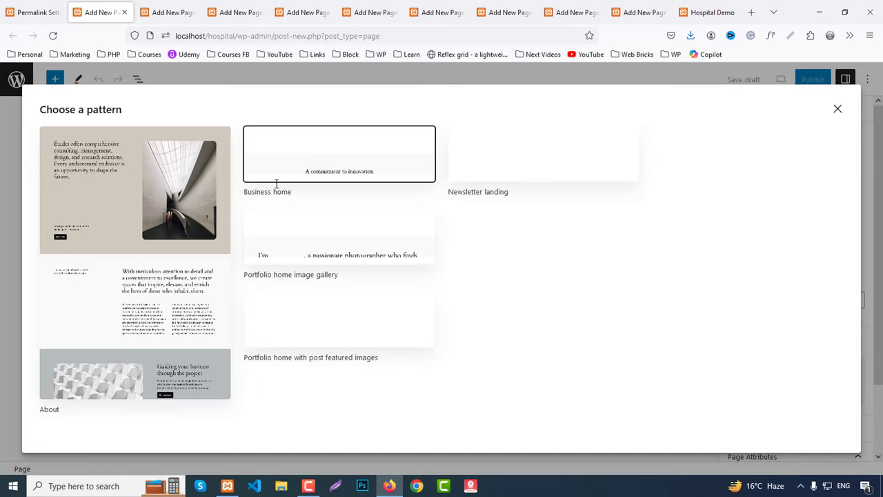
Dismiss the pattern chooser, publish a page titled "About", and close its tab.
{"action": "left_click", "coordinate": [837, 109]}
{"action": "type", "text": "A"}
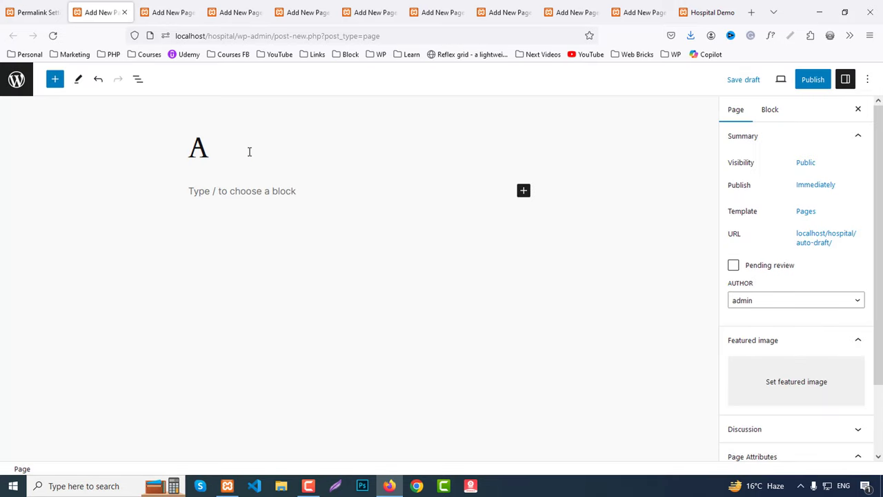
{"action": "type", "text": "bout"}
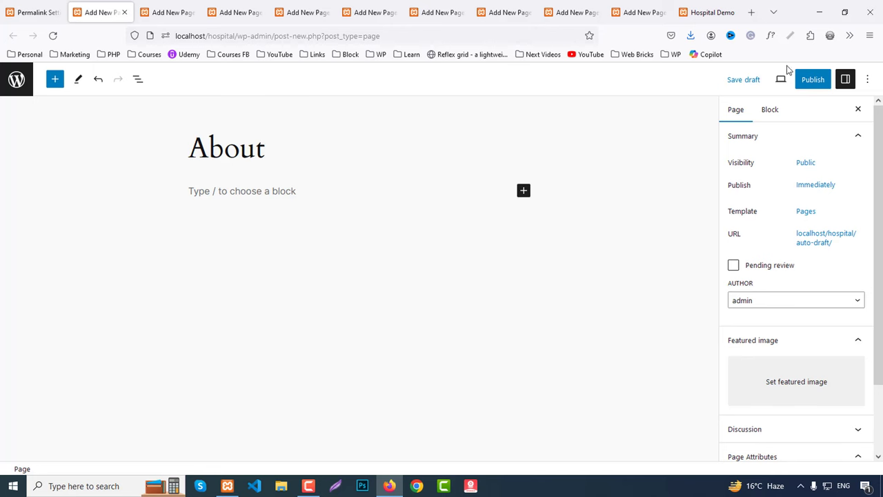
{"action": "left_click", "coordinate": [808, 80]}
{"action": "left_click", "coordinate": [778, 81]}
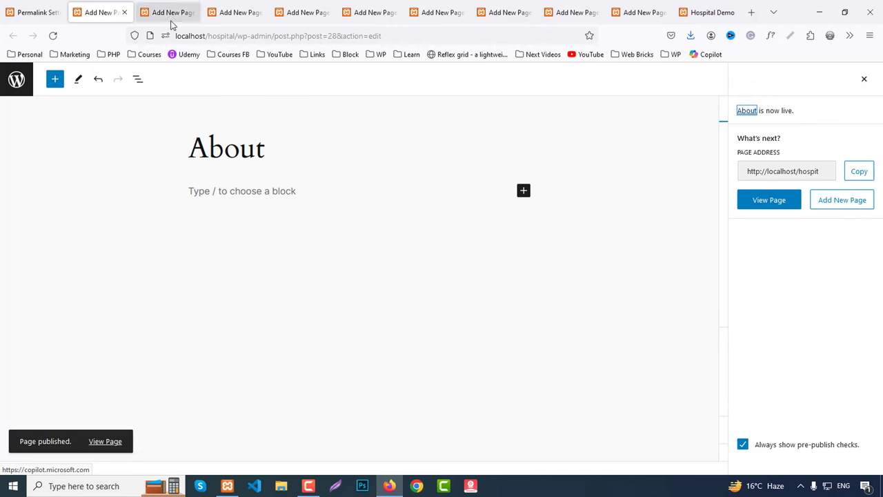
{"action": "left_click", "coordinate": [125, 13]}
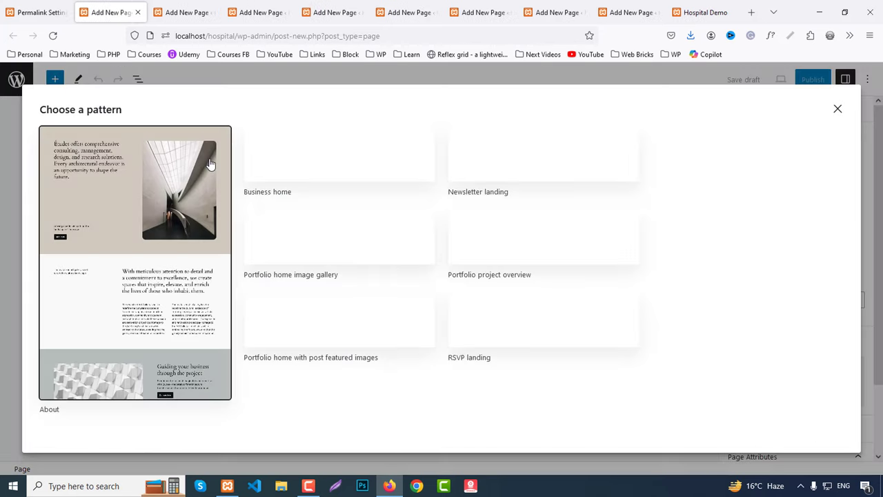
Dismiss the pattern chooser, publish a page titled "Services", and close its tab.
{"action": "left_click", "coordinate": [837, 109]}
{"action": "left_click", "coordinate": [307, 129]}
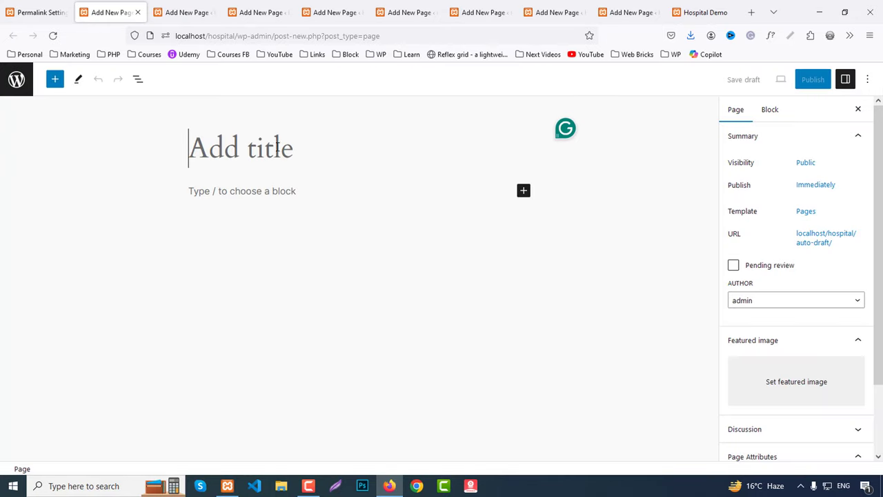
{"action": "type", "text": "Services"}
{"action": "left_click", "coordinate": [803, 81]}
{"action": "left_click", "coordinate": [783, 81]}
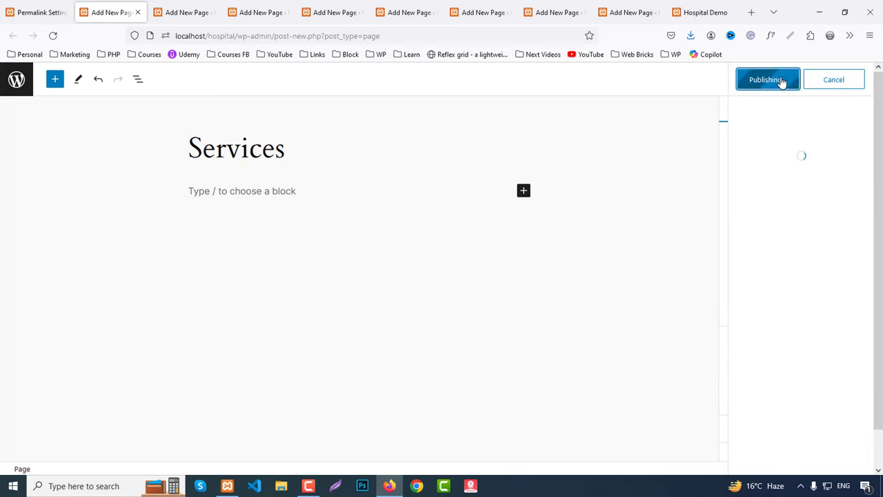
{"action": "left_click", "coordinate": [137, 12]}
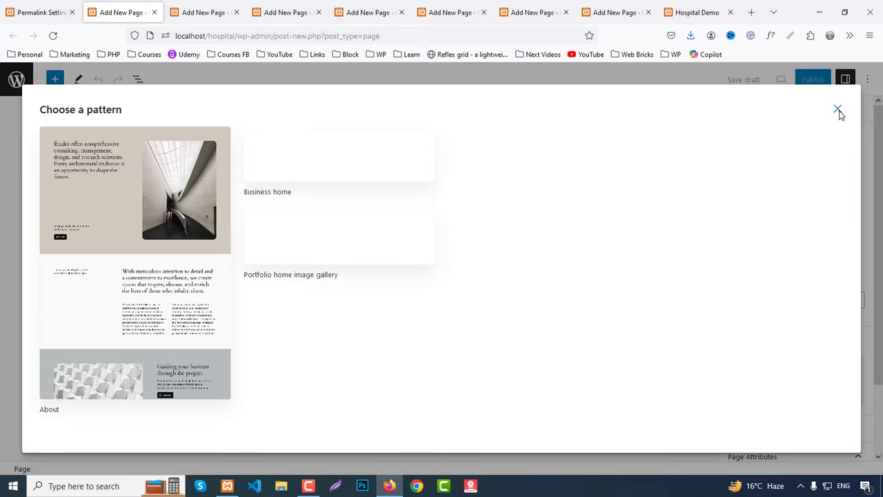
Publish a page titled "Doctors" without using a pattern and close its tab.
{"action": "left_click", "coordinate": [837, 111]}
{"action": "type", "text": "Doctors"}
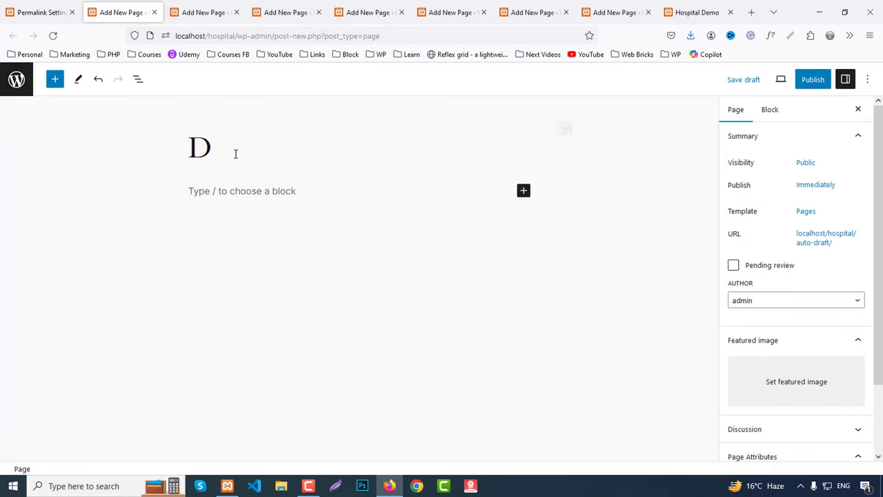
{"action": "left_click", "coordinate": [814, 79]}
{"action": "left_click", "coordinate": [768, 81]}
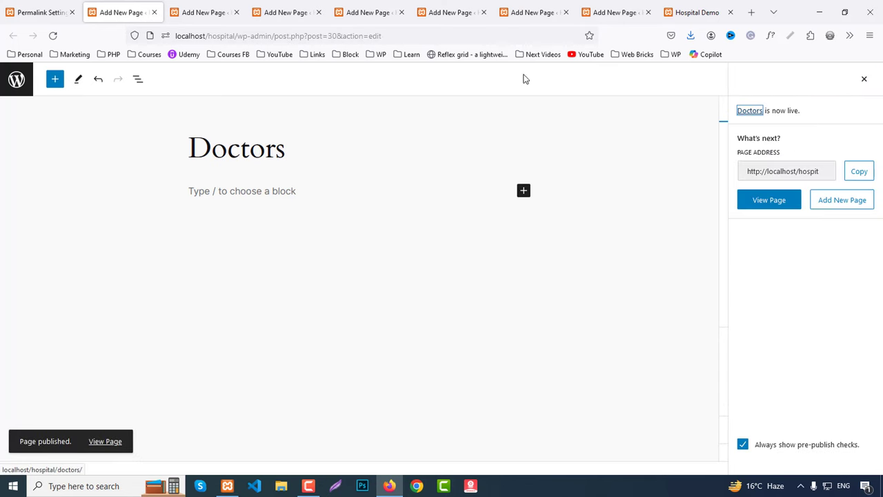
{"action": "middle_click", "coordinate": [124, 12]}
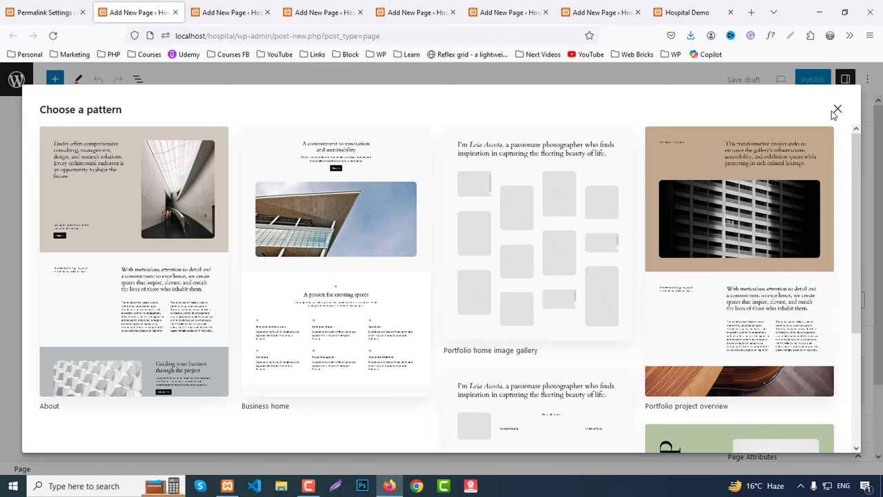
Publish a page titled "Single Doctor" without using a pattern and close its tab.
{"action": "key", "text": "Escape"}
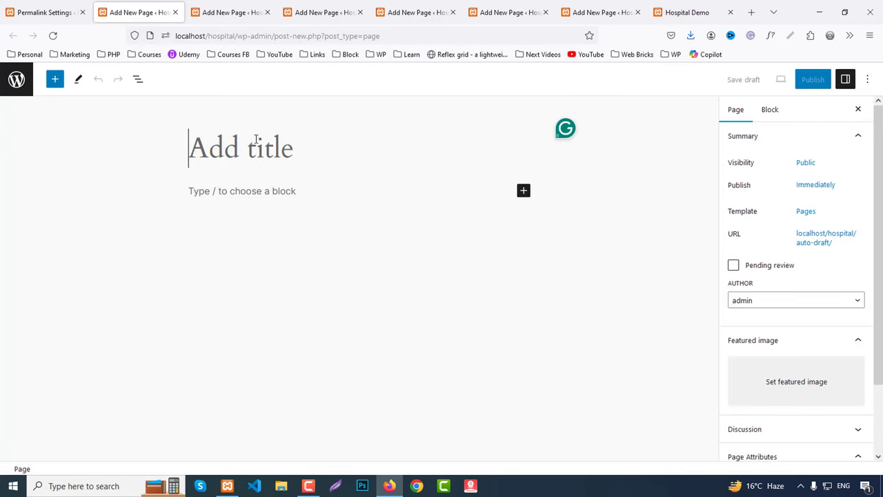
{"action": "type", "text": "Single "}
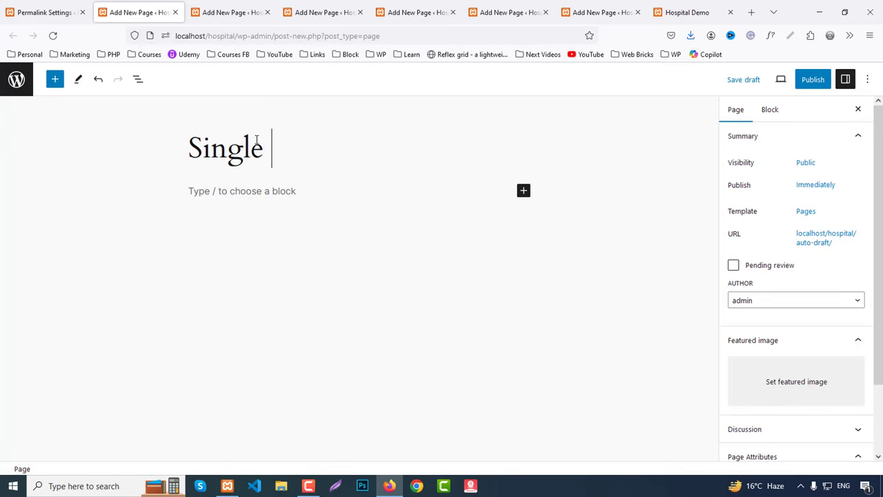
{"action": "type", "text": "Doctor"}
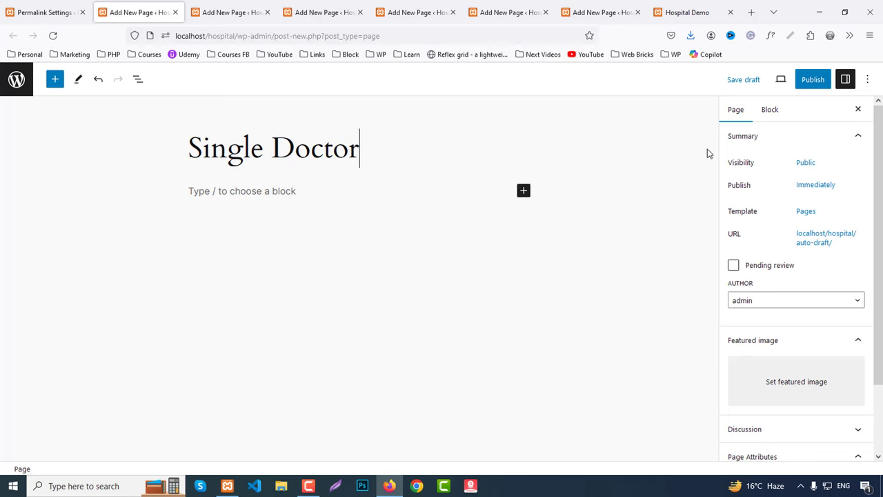
{"action": "left_click", "coordinate": [812, 81]}
{"action": "left_click", "coordinate": [763, 80]}
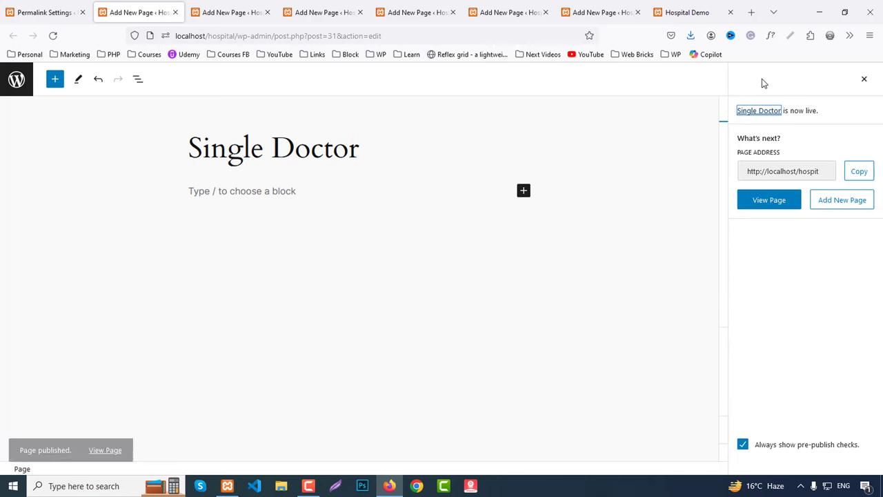
{"action": "left_click", "coordinate": [175, 13]}
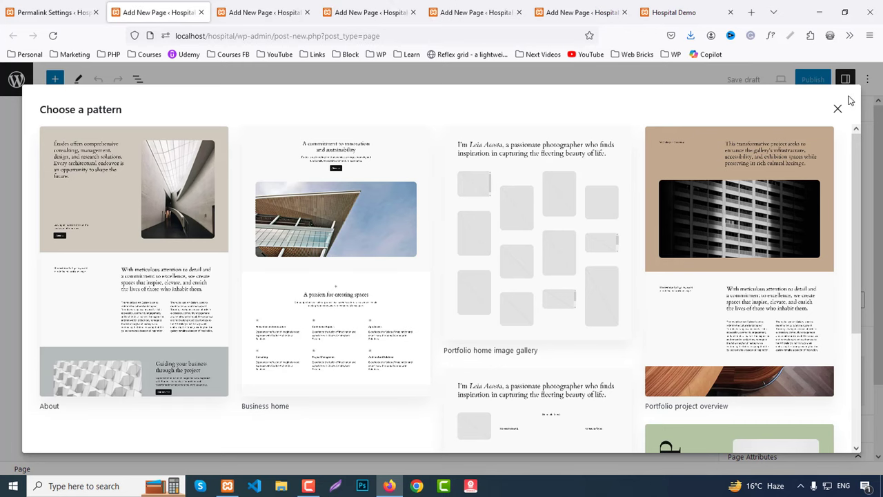
Publish a page titled "Departments" without using a pattern and close its tab.
{"action": "key", "text": "Escape"}
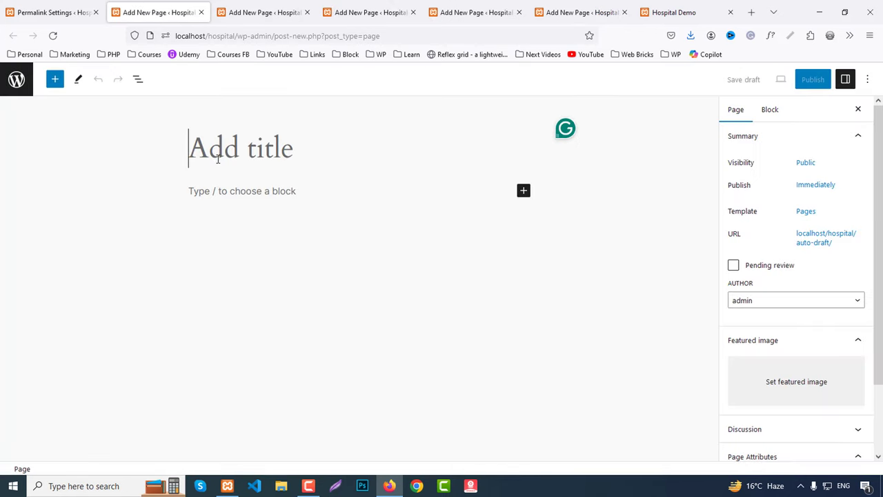
{"action": "type", "text": "Departments"}
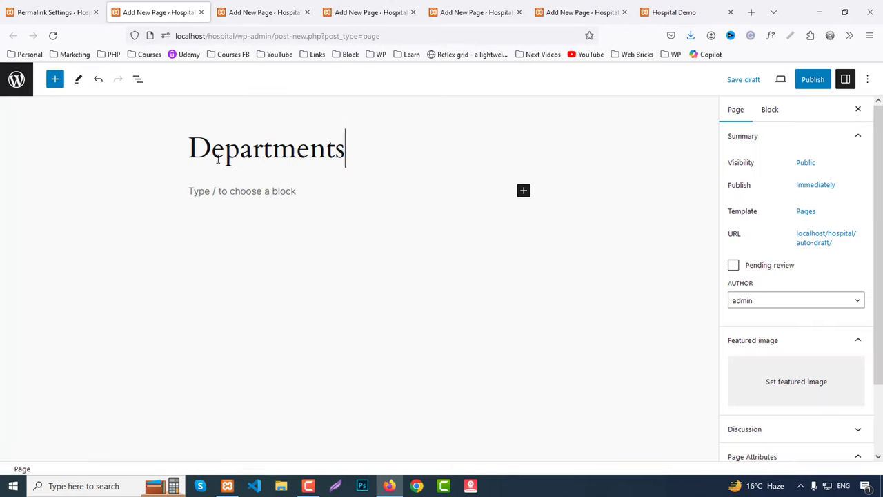
{"action": "left_click", "coordinate": [813, 79]}
{"action": "left_click", "coordinate": [766, 87]}
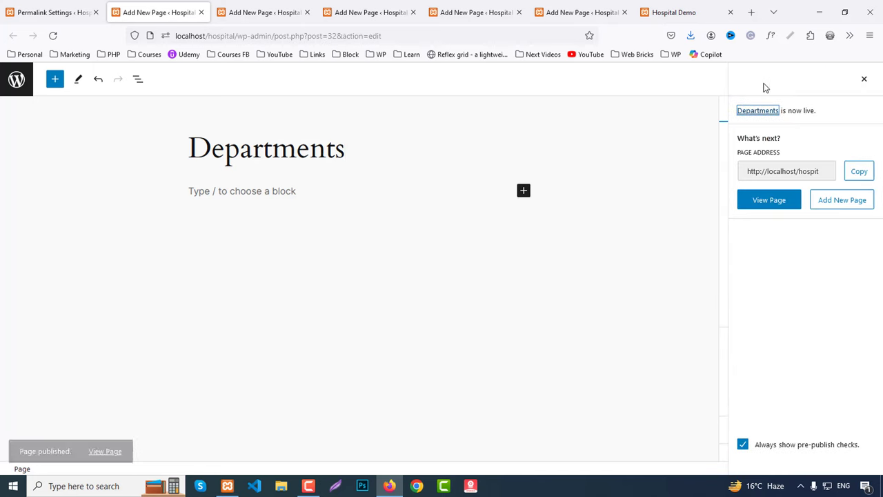
{"action": "key", "text": "ctrl+w"}
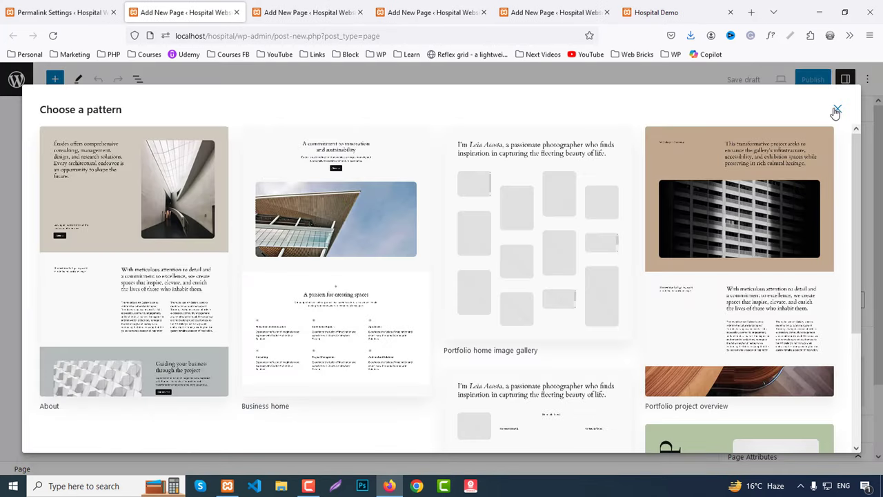
Publish a page titled "Single Department" without using a pattern and close its tab.
{"action": "key", "text": "Escape"}
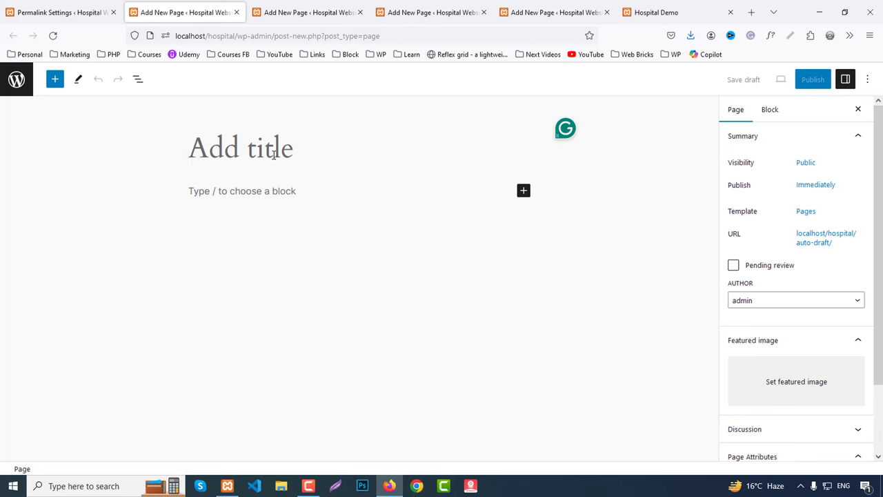
{"action": "type", "text": "Single De"}
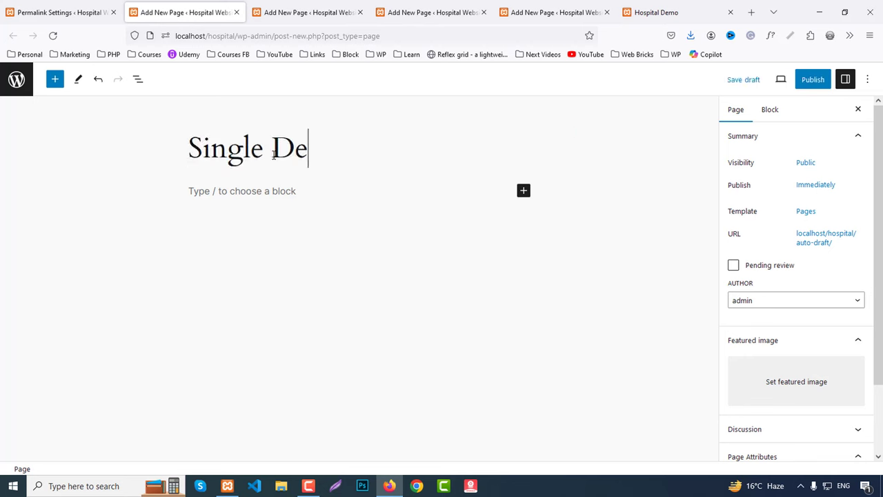
{"action": "type", "text": "partmen"}
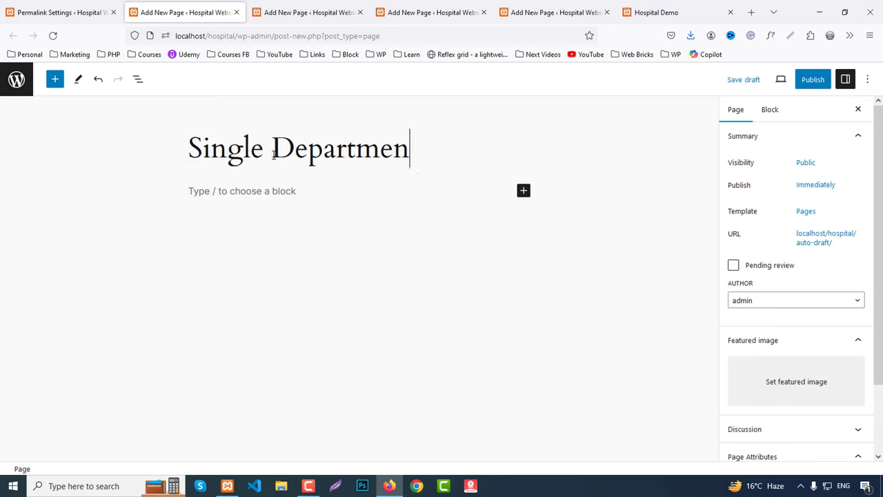
{"action": "type", "text": "t"}
{"action": "left_click", "coordinate": [812, 80]}
{"action": "left_click", "coordinate": [793, 81]}
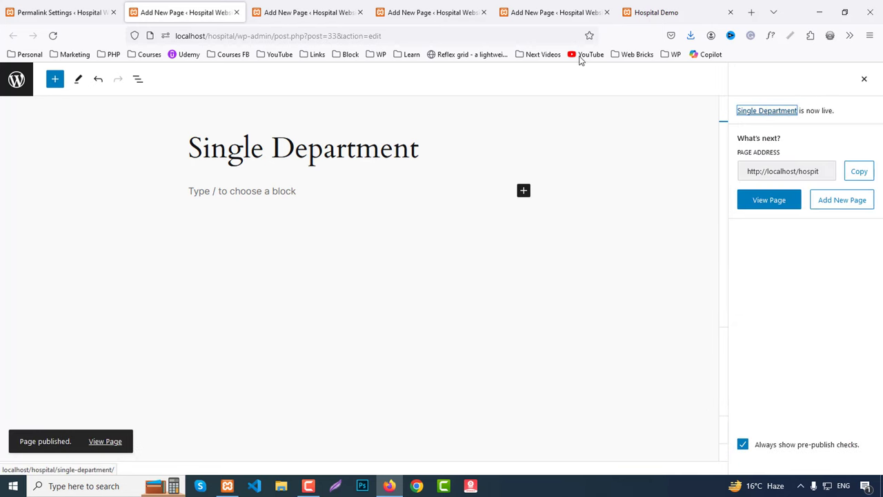
{"action": "left_click", "coordinate": [237, 12]}
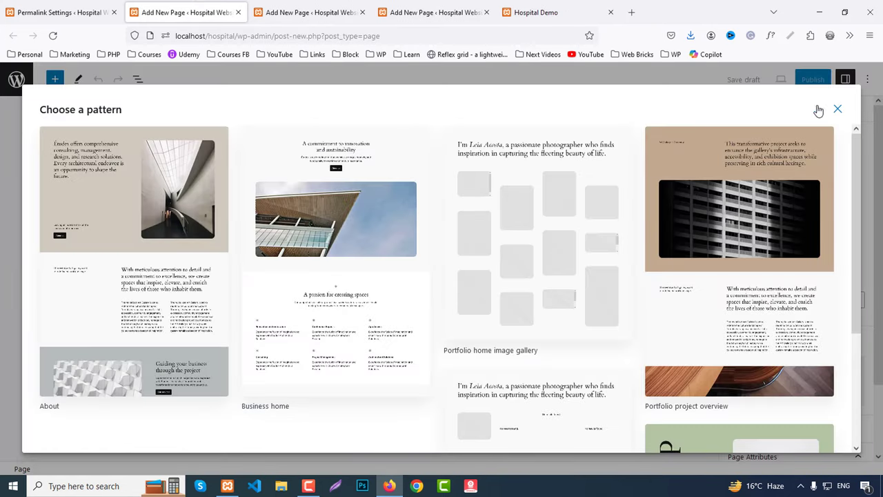
Publish a page titled "Gallery" without a pattern, and close its tab after checking the demo site's navigation for the remaining page.
{"action": "left_click", "coordinate": [838, 109]}
{"action": "type", "text": "Gallery"}
{"action": "left_click", "coordinate": [804, 80]}
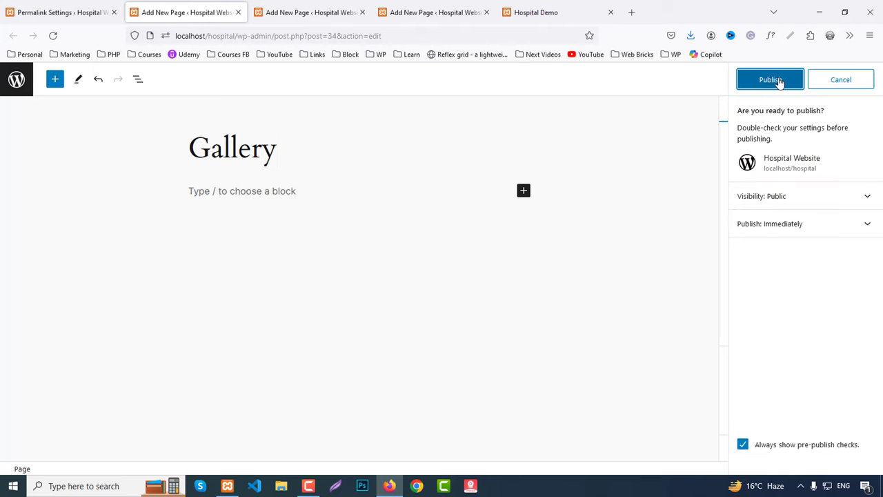
{"action": "left_click", "coordinate": [778, 82]}
{"action": "left_click", "coordinate": [584, 12]}
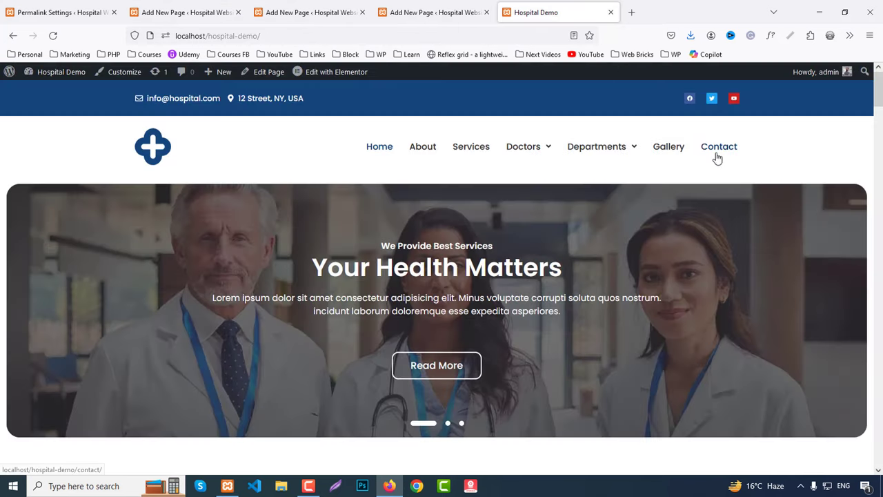
{"action": "left_click", "coordinate": [200, 5]}
{"action": "key", "text": "ctrl+w"}
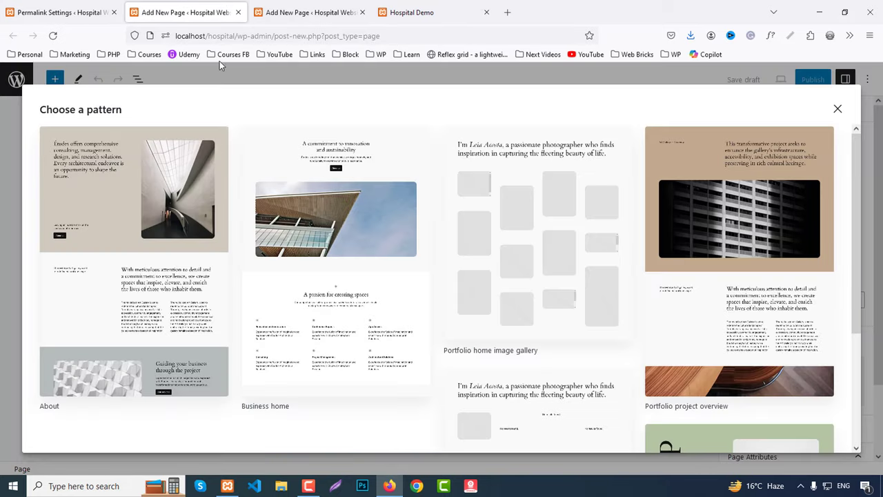
Publish a page titled "Contact" without a pattern, and close its tab and the unused new-page editor tab.
{"action": "left_click", "coordinate": [837, 109]}
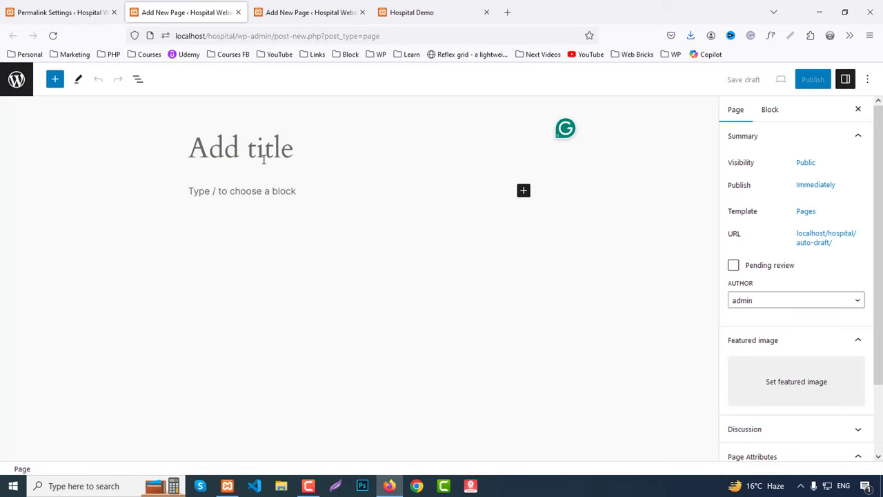
{"action": "type", "text": "Contact"}
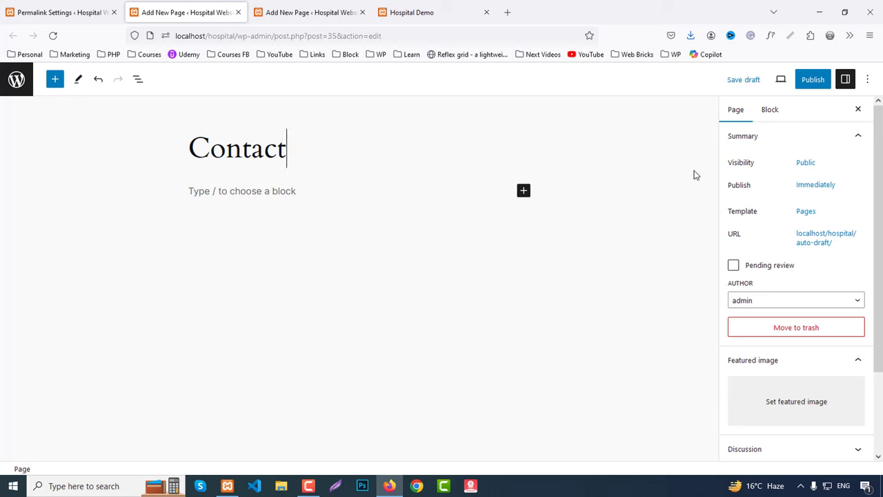
{"action": "left_click", "coordinate": [800, 83]}
{"action": "left_click", "coordinate": [773, 83]}
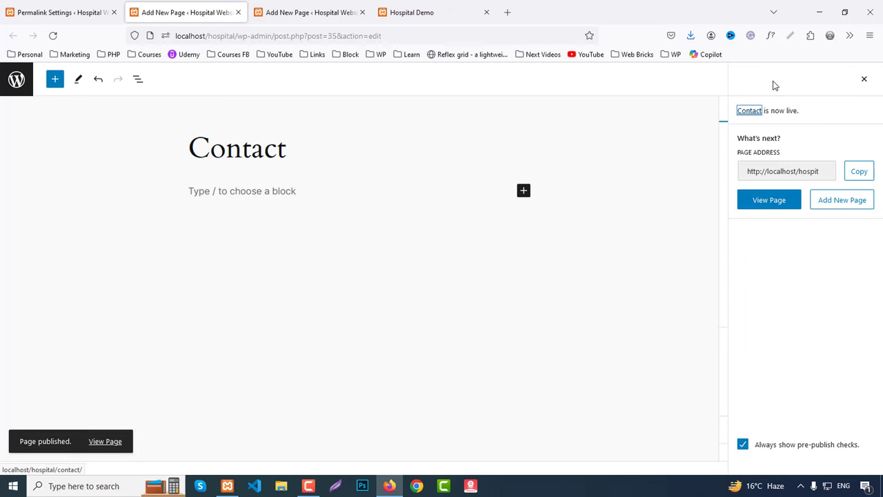
{"action": "middle_click", "coordinate": [201, 6]}
{"action": "middle_click", "coordinate": [149, 5]}
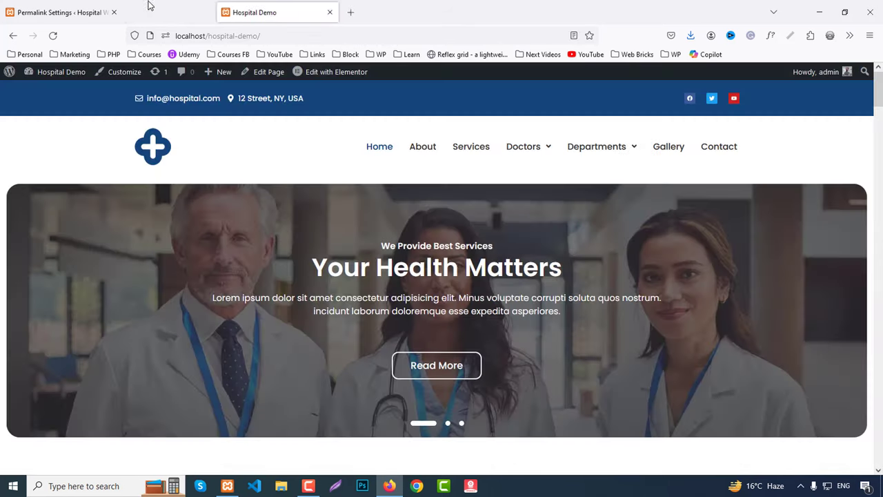
Return to the Hospital site's admin and install and activate the Hello Elementor theme from the popular themes.
{"action": "left_click", "coordinate": [62, 11]}
{"action": "mouse_move", "coordinate": [39, 207]}
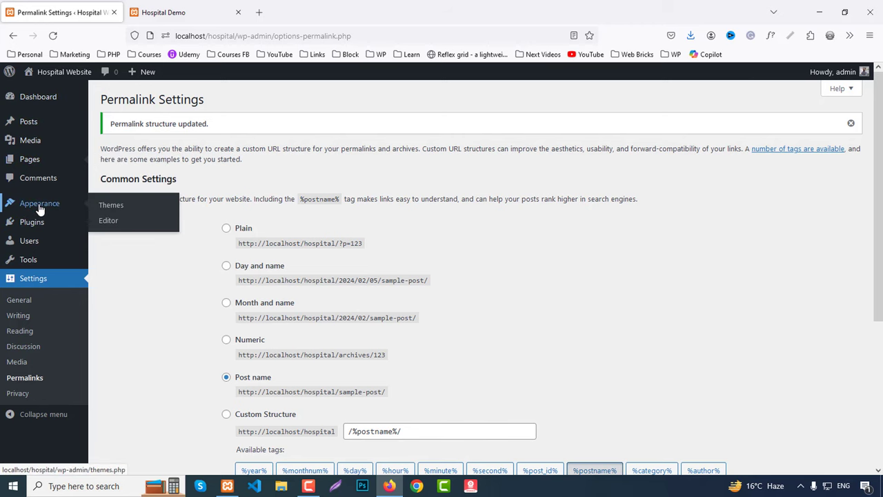
{"action": "left_click", "coordinate": [120, 213]}
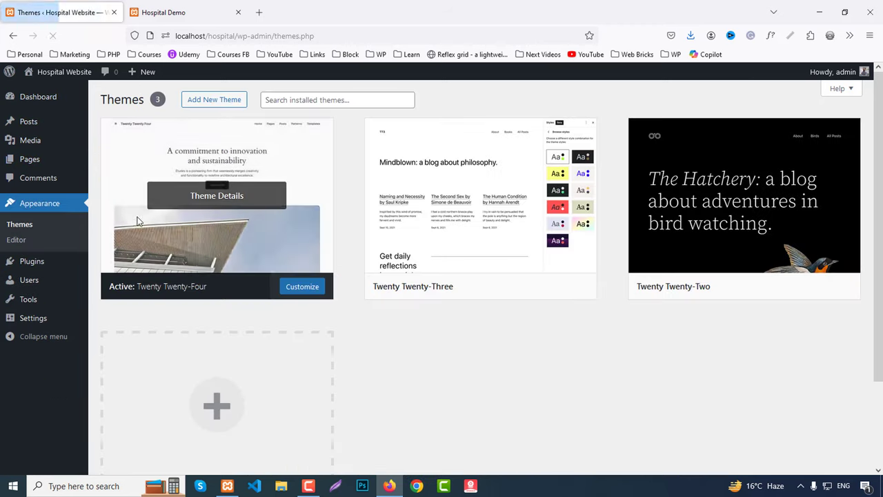
{"action": "left_click", "coordinate": [220, 104]}
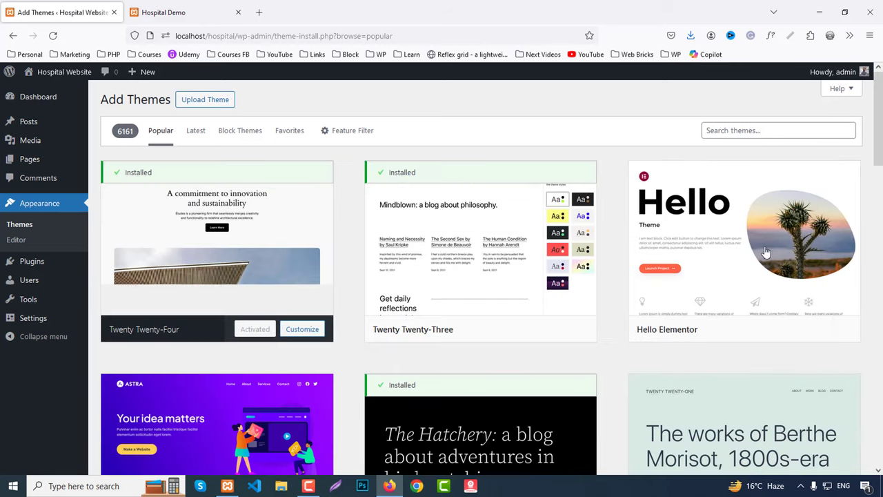
{"action": "mouse_move", "coordinate": [731, 338]}
{"action": "left_click", "coordinate": [795, 330]}
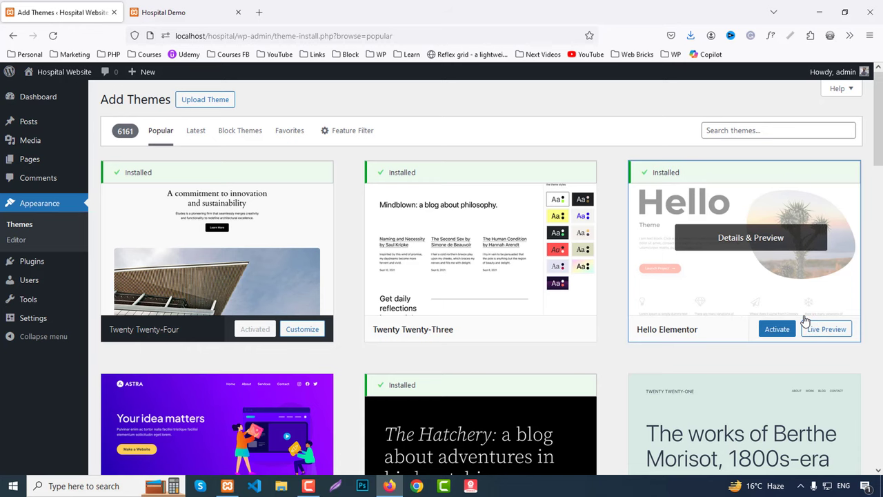
{"action": "left_click", "coordinate": [778, 331]}
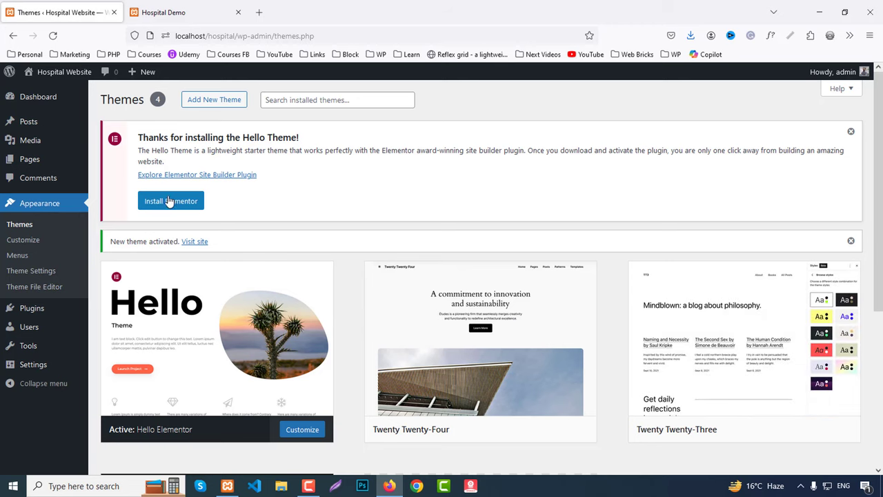
Install and activate the Elementor plugin offered by the Hello theme notice, and exit its account setup wizard.
{"action": "left_click", "coordinate": [171, 204]}
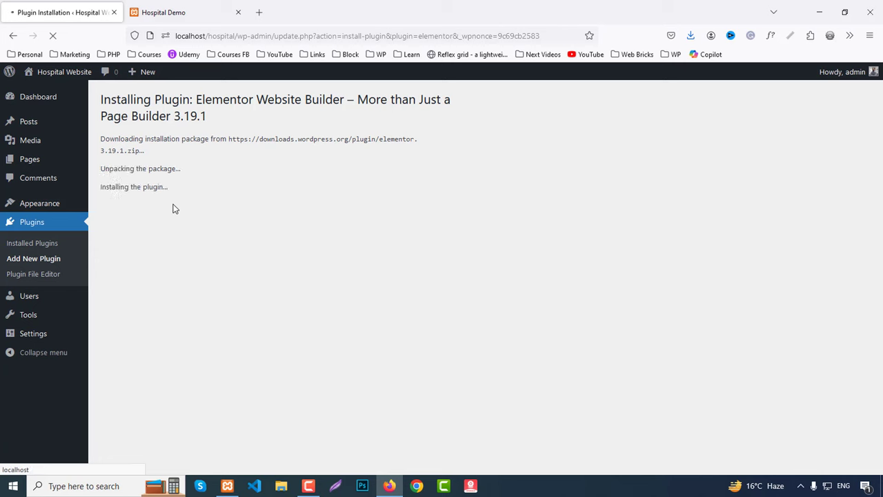
{"action": "left_click", "coordinate": [133, 227]}
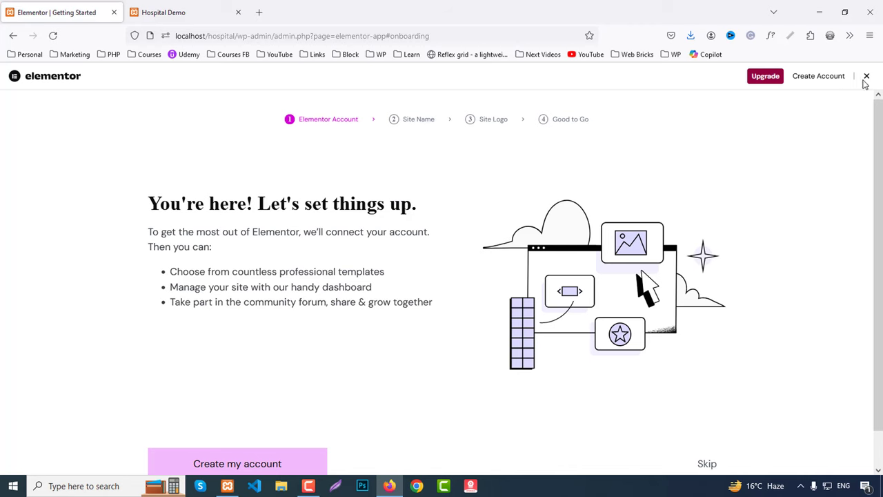
{"action": "left_click", "coordinate": [866, 78]}
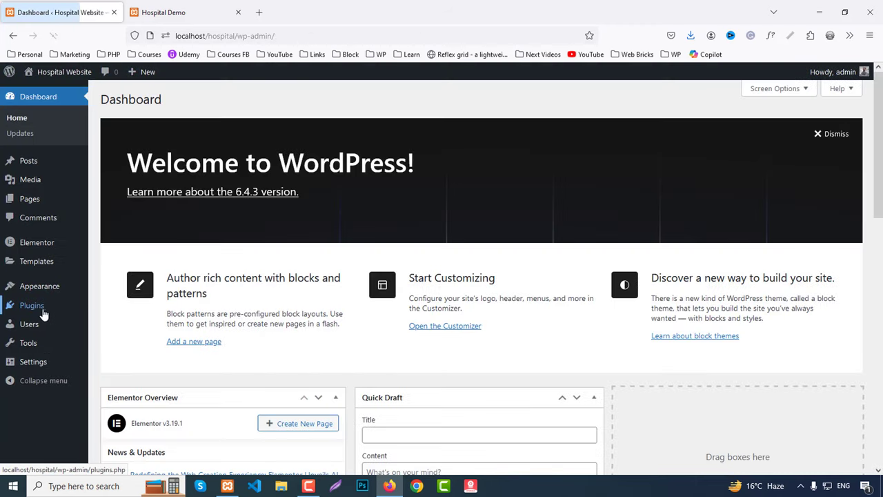
Search the plugin directory for "web bricks" and install and activate Web Bricks Addons for Elementor.
{"action": "mouse_move", "coordinate": [34, 308]}
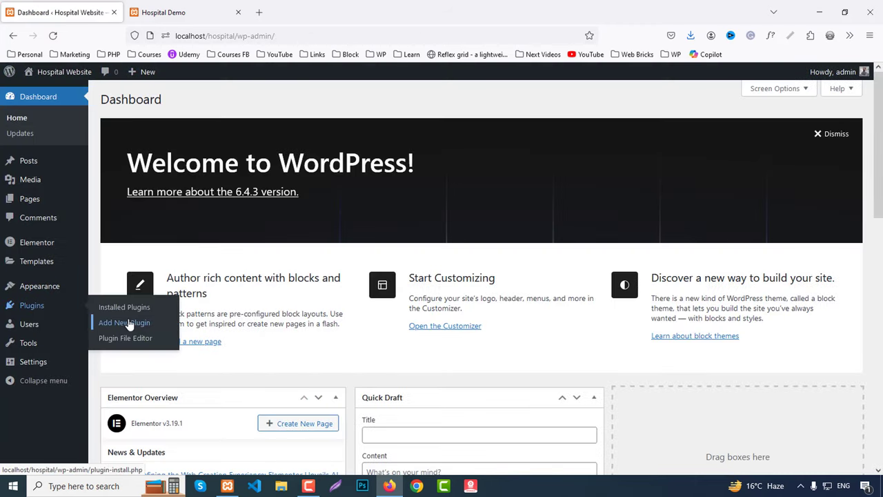
{"action": "middle_click", "coordinate": [131, 326]}
{"action": "left_click", "coordinate": [185, 12]}
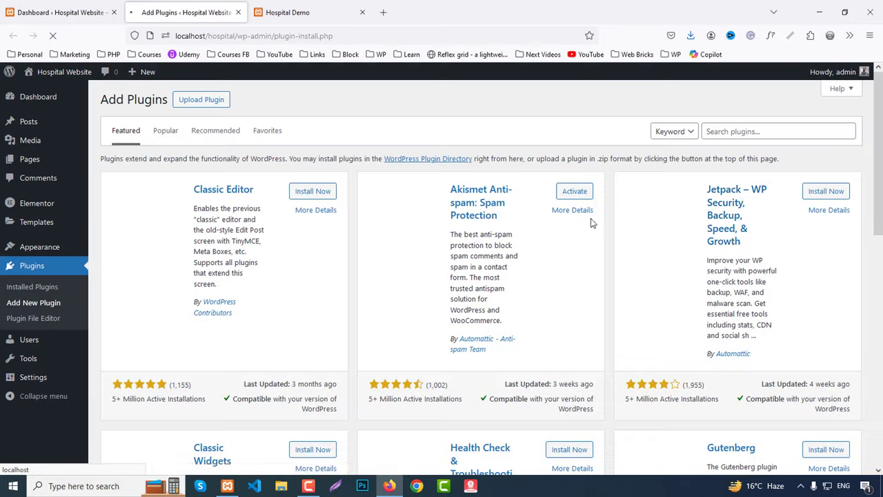
{"action": "left_click", "coordinate": [743, 131]}
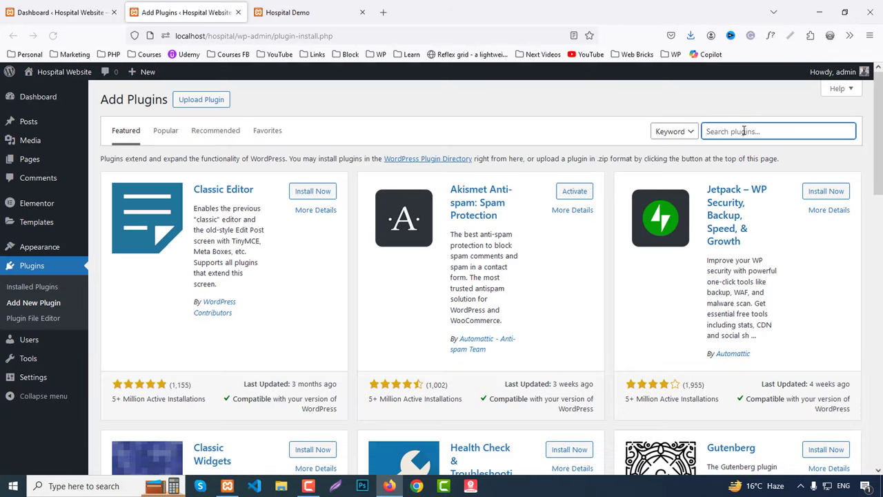
{"action": "type", "text": "web"}
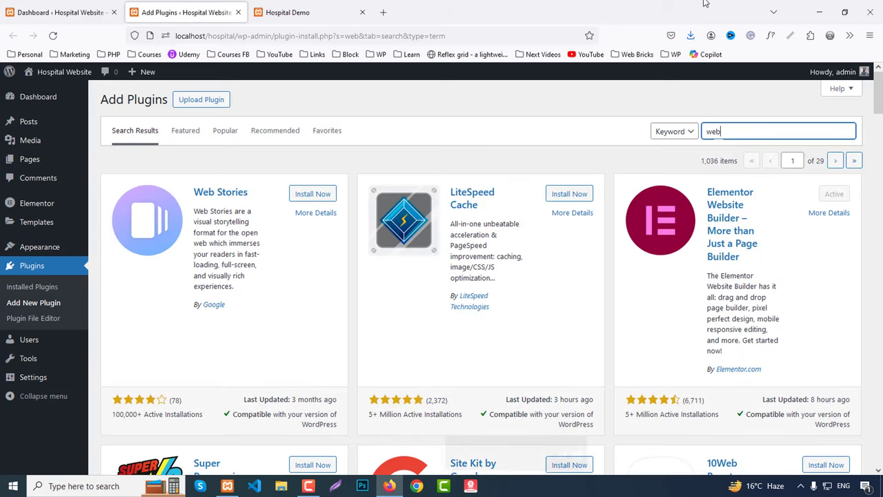
{"action": "left_click", "coordinate": [749, 136]}
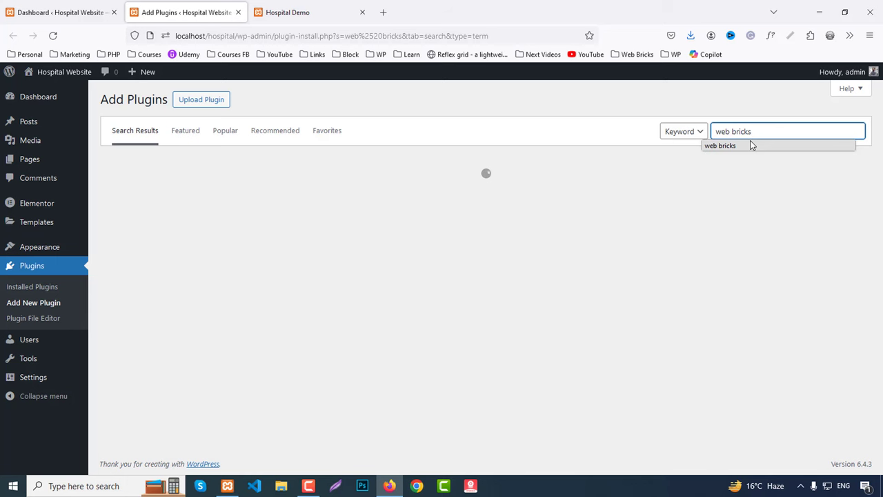
{"action": "scroll", "coordinate": [310, 233], "scroll_direction": "down", "scroll_amount": 4}
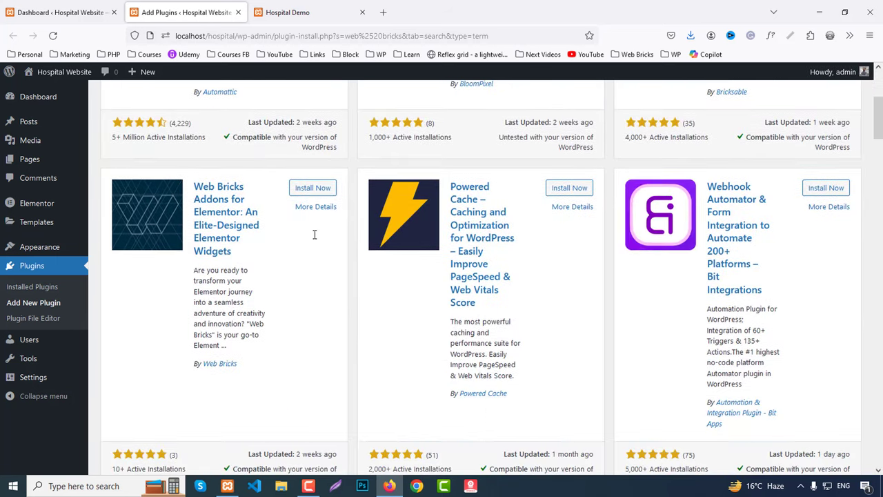
{"action": "left_click", "coordinate": [320, 191]}
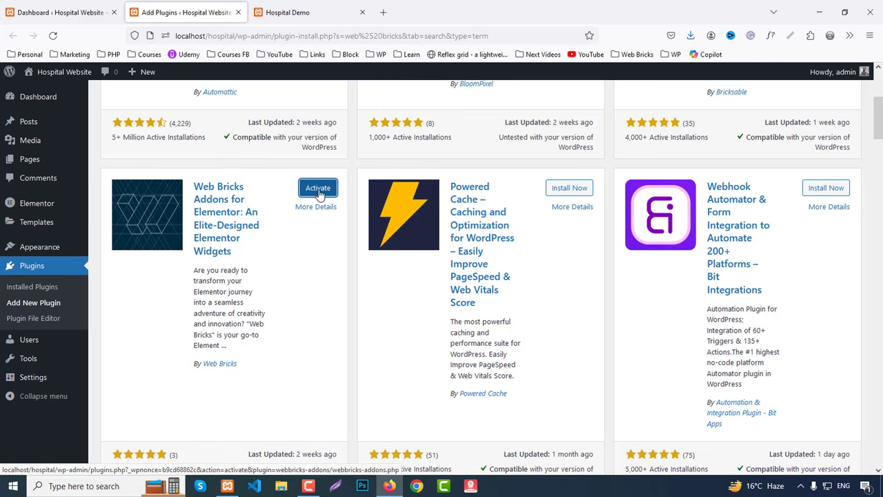
{"action": "left_click", "coordinate": [318, 189]}
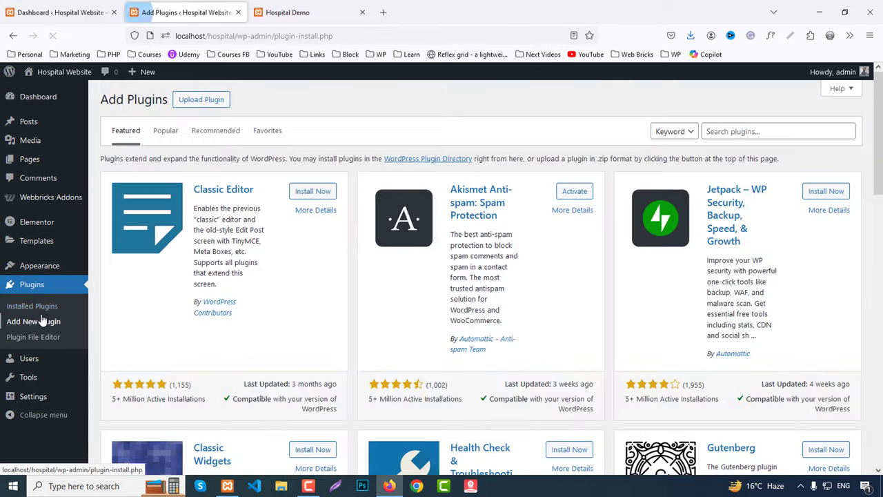
Search for new plugins with "elementor header footer" and install Elementor Header & Footer Builder.
{"action": "left_click", "coordinate": [750, 132]}
{"action": "type", "text": "elemen"}
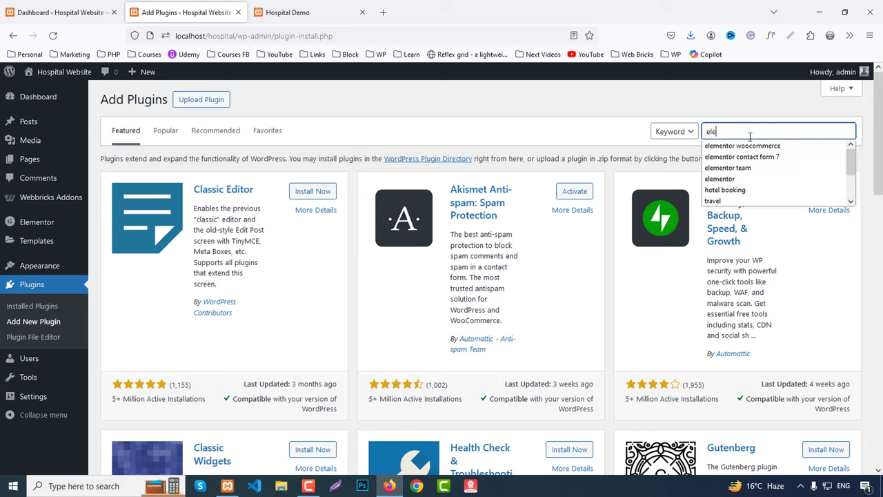
{"action": "type", "text": "tor header footer"}
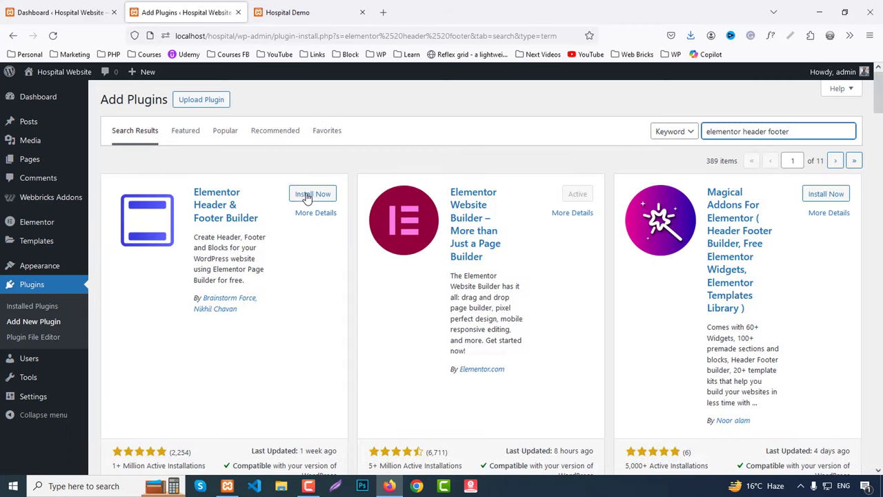
{"action": "left_click", "coordinate": [307, 196]}
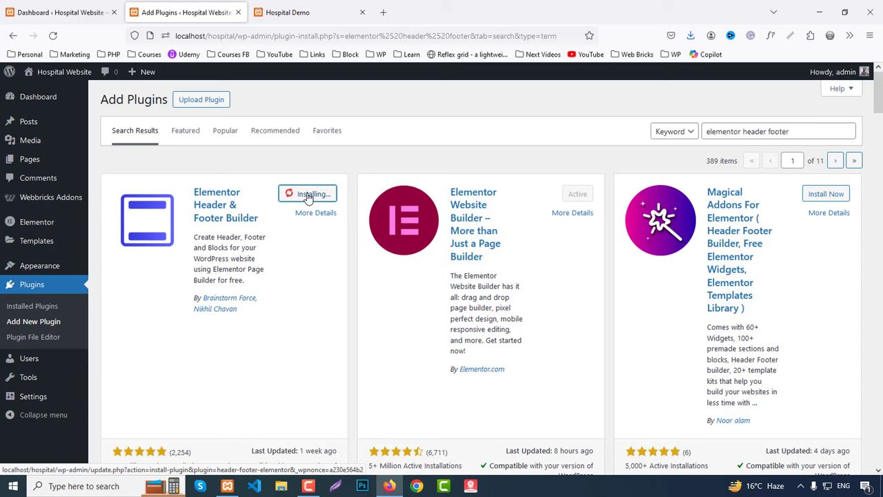
Search for "contact form 7" and install the Contact Form 7 plugin.
{"action": "left_click_drag", "start_coordinate": [846, 131], "coordinate": [667, 135]}
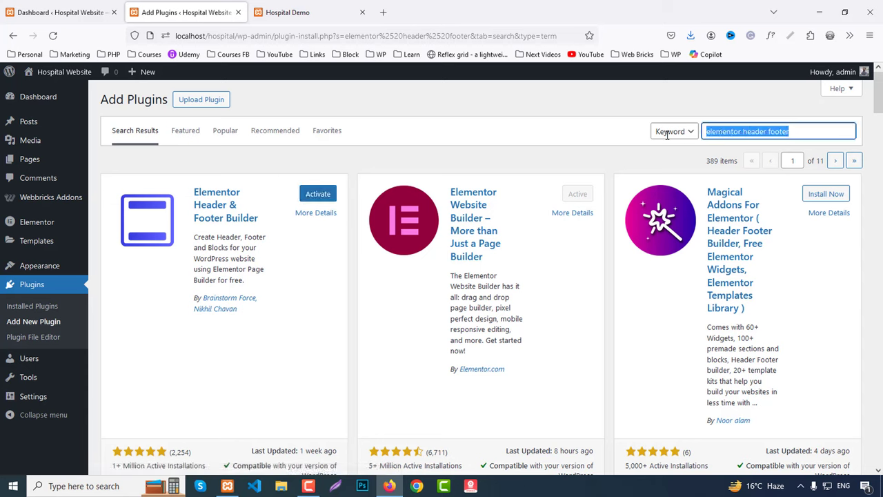
{"action": "type", "text": "contact"}
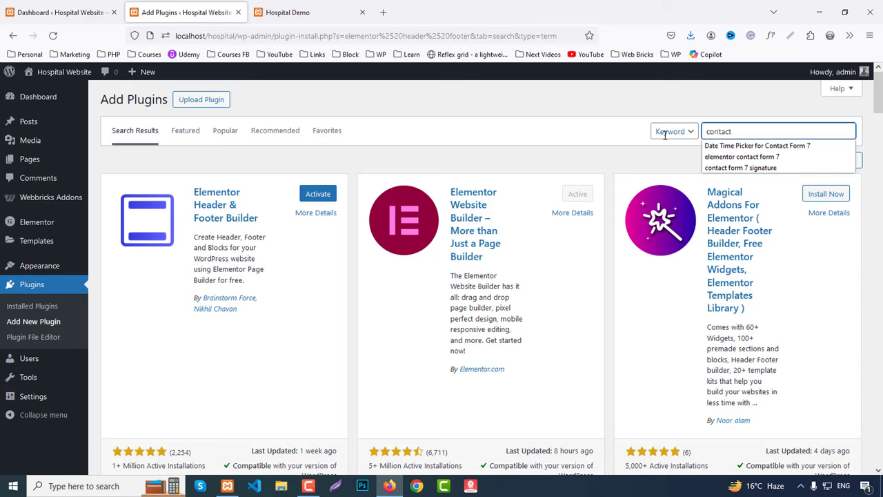
{"action": "type", "text": " form 7"}
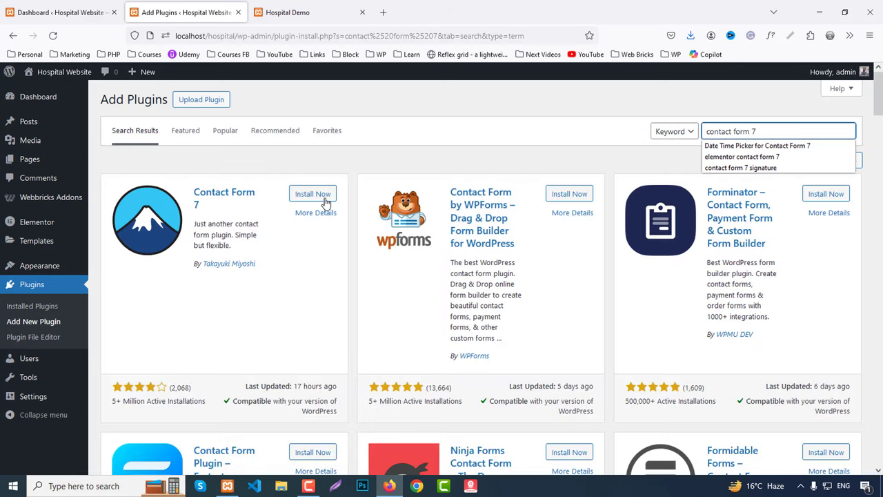
{"action": "left_click", "coordinate": [326, 197]}
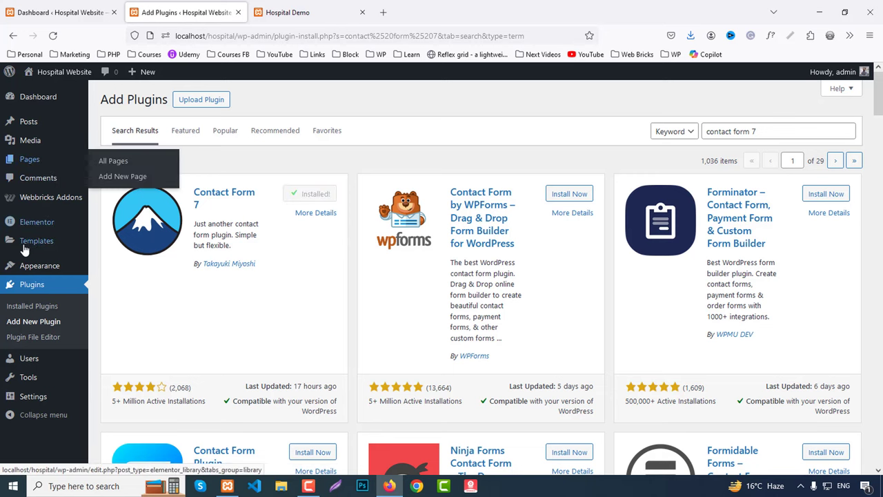
Bulk-activate Contact Form 7 and Elementor Header & Footer Builder from the installed plugins.
{"action": "left_click", "coordinate": [26, 312]}
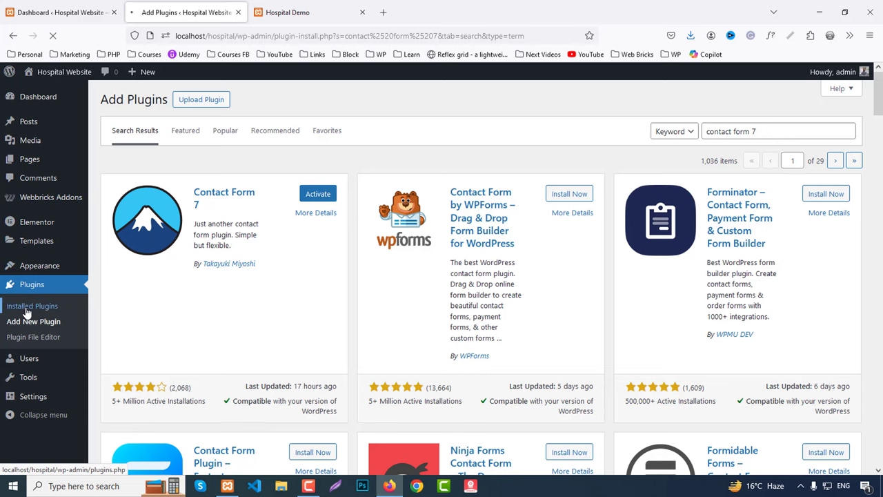
{"action": "scroll", "coordinate": [112, 334], "scroll_direction": "down", "scroll_amount": 2}
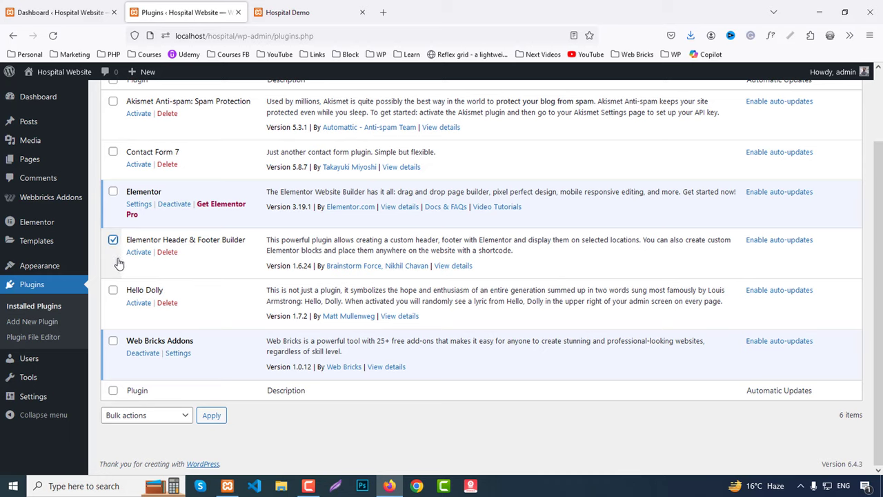
{"action": "scroll", "coordinate": [118, 263], "scroll_direction": "up", "scroll_amount": 2}
{"action": "left_click", "coordinate": [113, 207]}
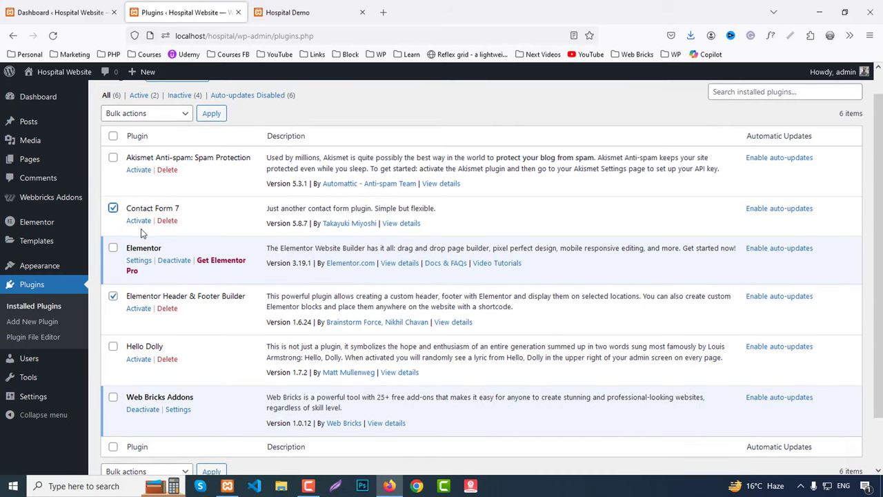
{"action": "left_click", "coordinate": [131, 117]}
{"action": "left_click", "coordinate": [125, 146]}
{"action": "left_click", "coordinate": [211, 116]}
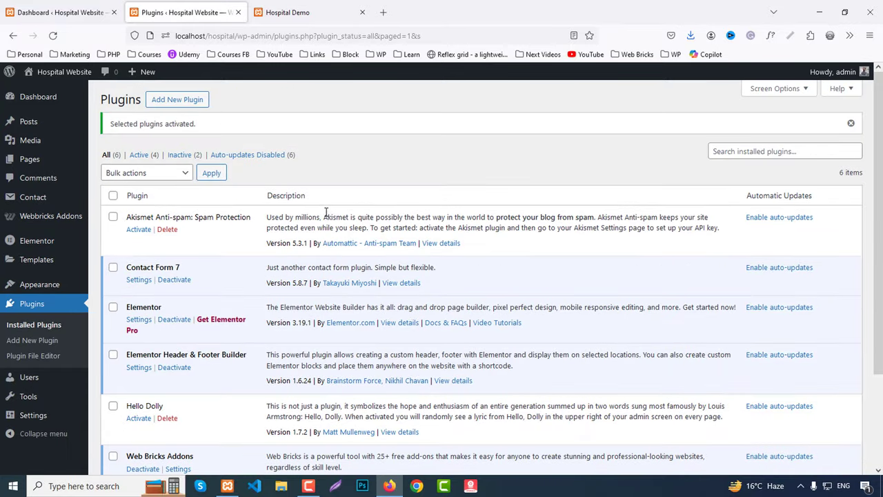
{"action": "scroll", "coordinate": [326, 214], "scroll_direction": "down", "scroll_amount": 3}
{"action": "scroll", "coordinate": [324, 212], "scroll_direction": "up", "scroll_amount": 3}
Create a navigation menu named "Main Menu" assigned to the Header display location.
{"action": "mouse_move", "coordinate": [49, 287]}
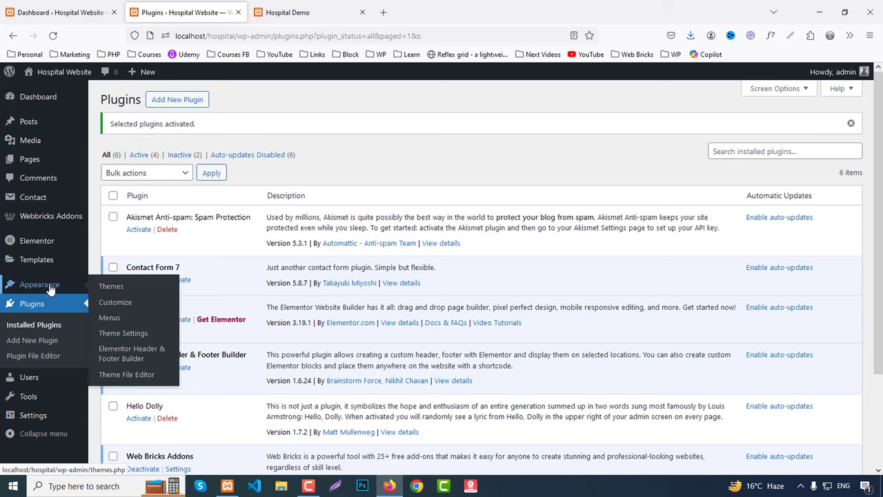
{"action": "left_click", "coordinate": [109, 318]}
{"action": "left_click", "coordinate": [347, 225]}
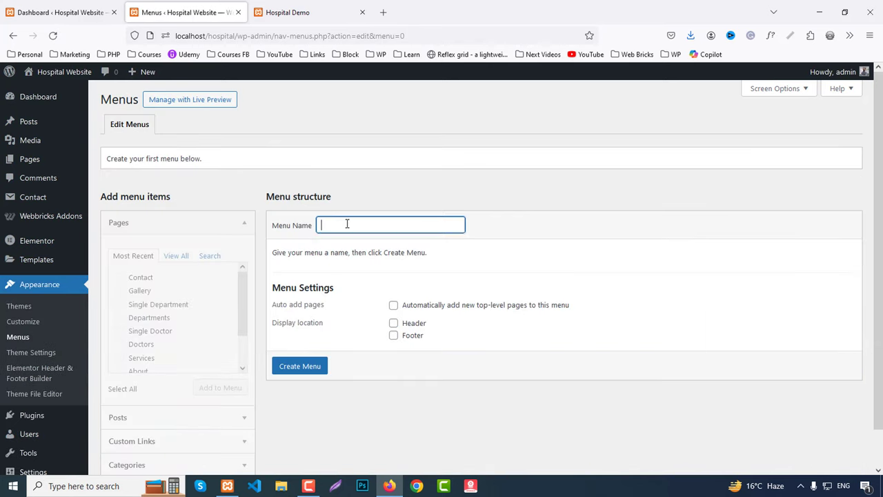
{"action": "left_click", "coordinate": [347, 240]}
{"action": "left_click", "coordinate": [413, 324]}
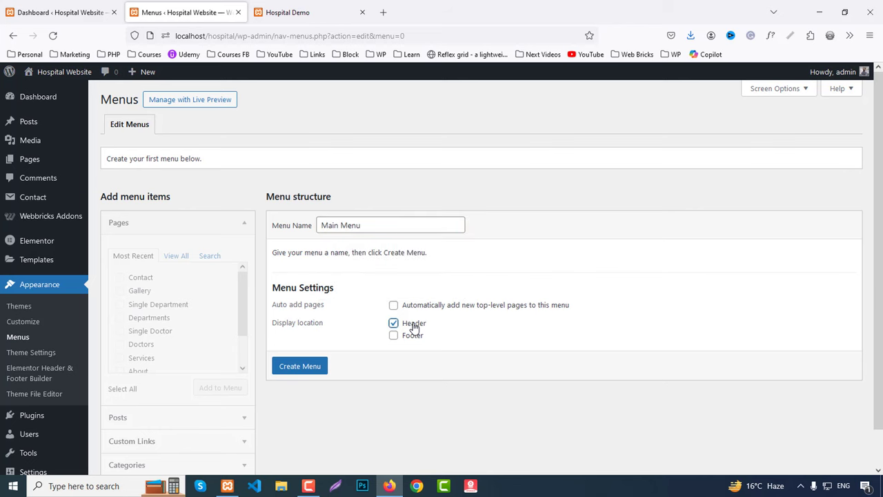
{"action": "left_click", "coordinate": [304, 366]}
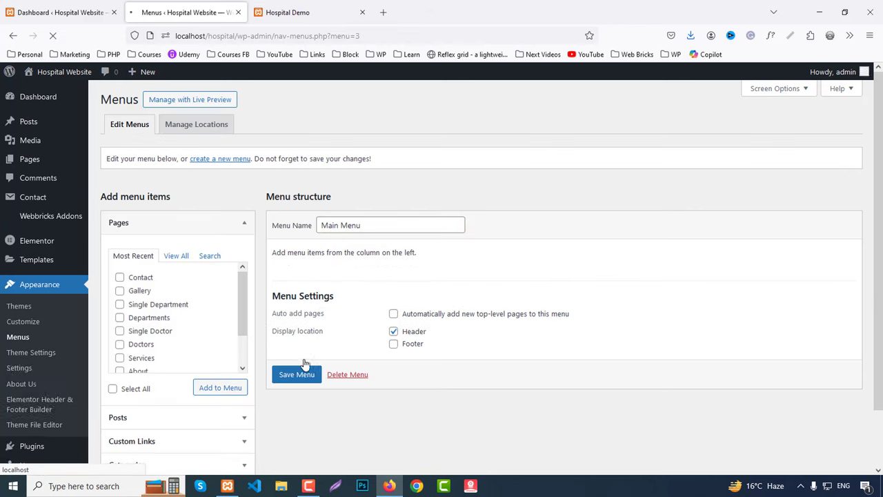
Add all the site's pages to Main Menu and move Contact to the end of the menu structure.
{"action": "left_click", "coordinate": [173, 257]}
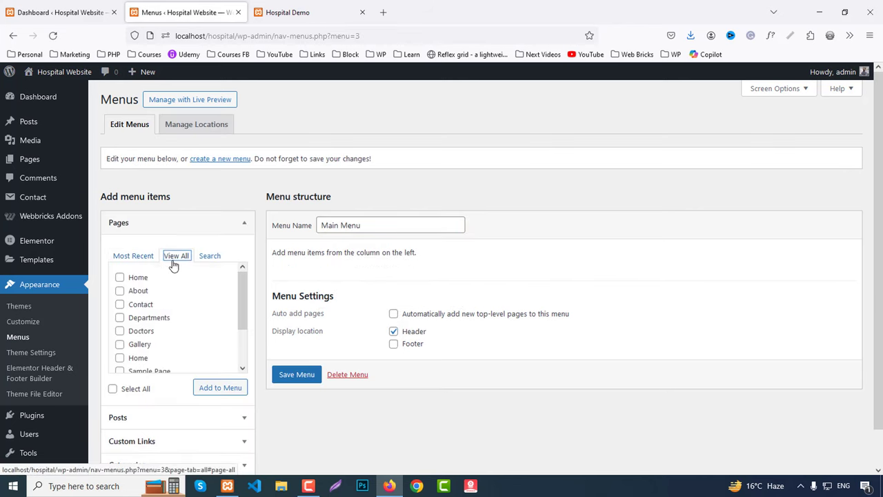
{"action": "left_click", "coordinate": [138, 391]}
{"action": "left_click", "coordinate": [220, 387]}
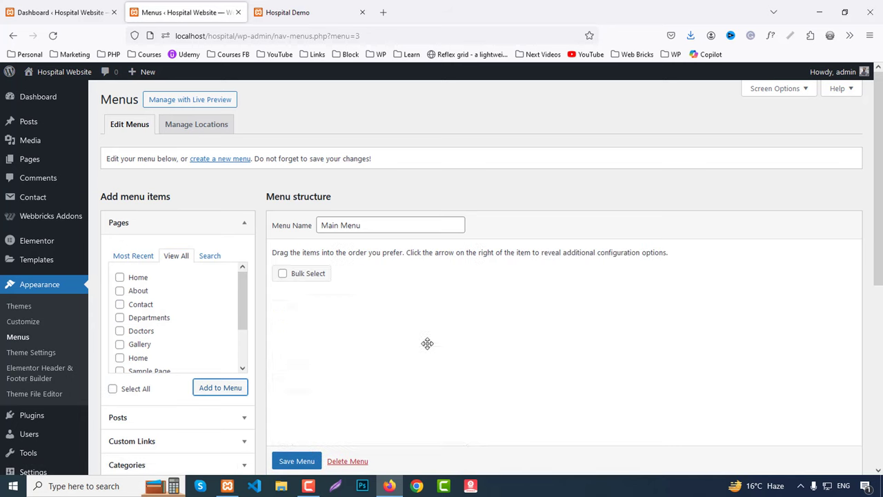
{"action": "scroll", "coordinate": [441, 323], "scroll_direction": "down", "scroll_amount": 3}
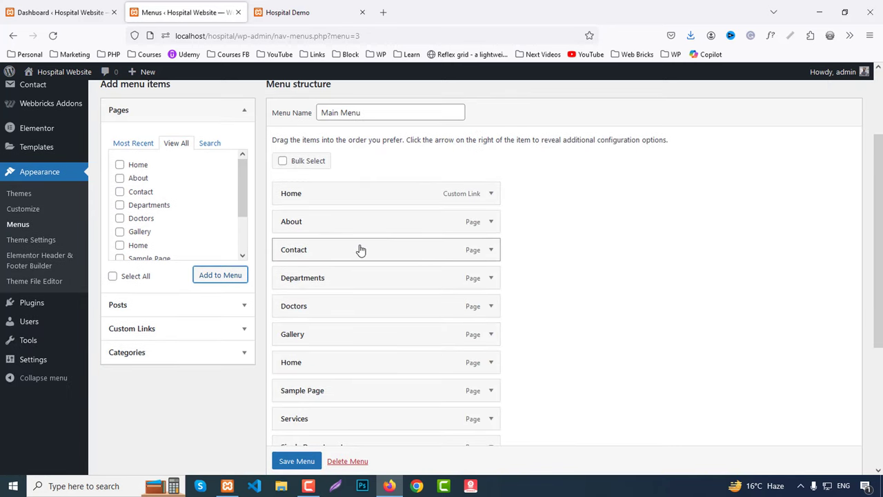
{"action": "left_click_drag", "start_coordinate": [344, 250], "coordinate": [347, 416]}
{"action": "scroll", "coordinate": [402, 368], "scroll_direction": "up", "scroll_amount": 2}
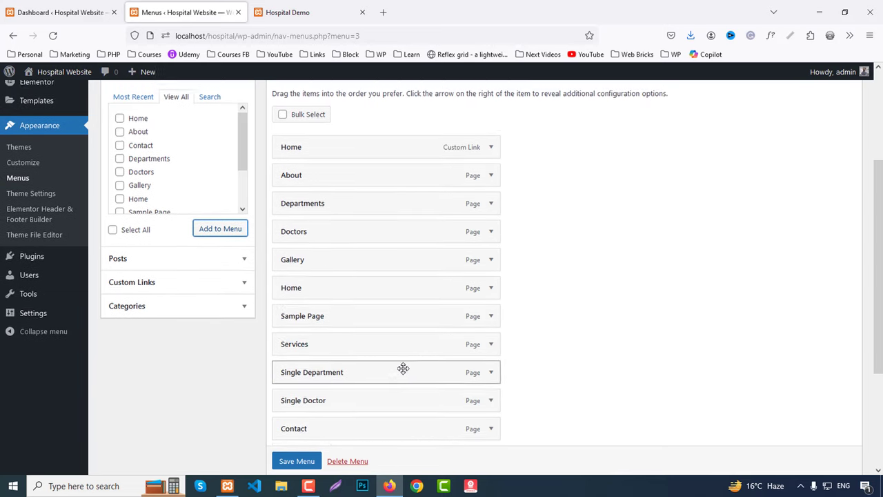
{"action": "scroll", "coordinate": [403, 361], "scroll_direction": "down", "scroll_amount": 2}
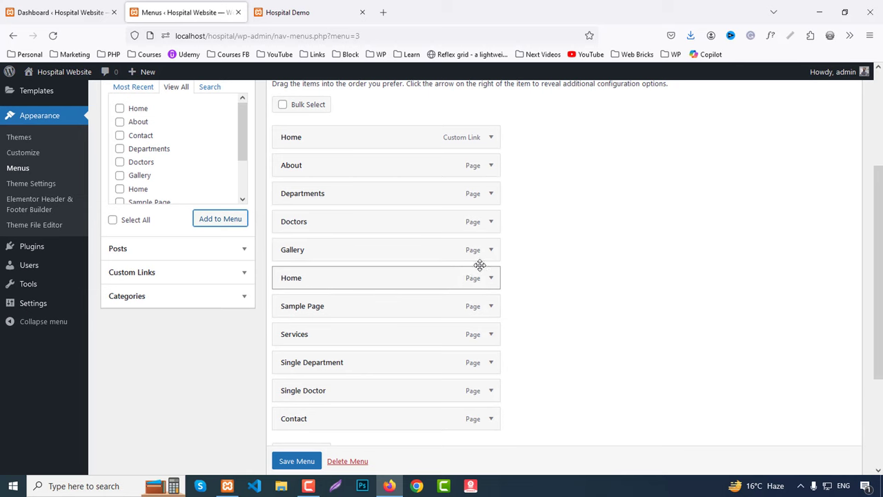
Remove the Home custom link and the Sample Page item from Main Menu.
{"action": "left_click", "coordinate": [491, 143]}
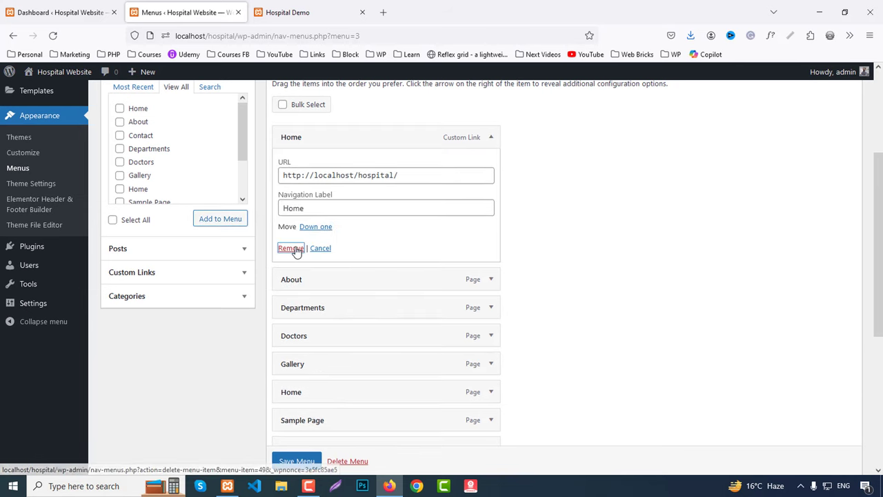
{"action": "left_click", "coordinate": [289, 249]}
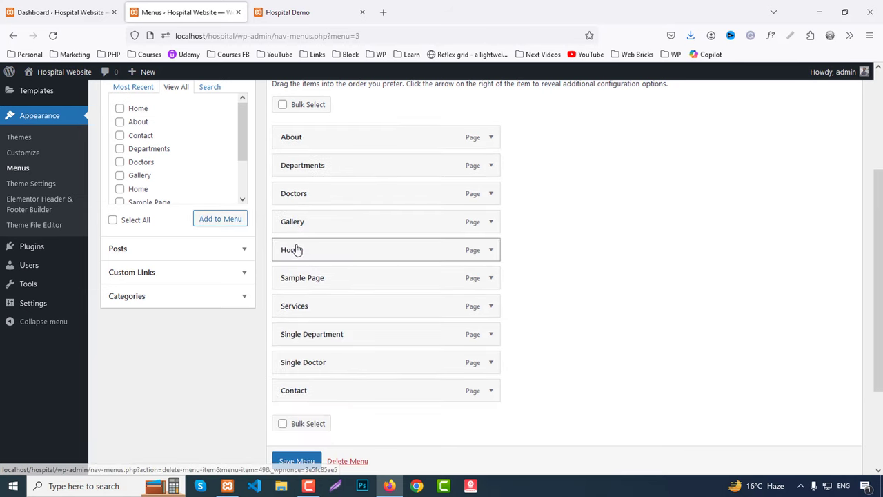
{"action": "left_click", "coordinate": [491, 277]}
{"action": "scroll", "coordinate": [345, 358], "scroll_direction": "down", "scroll_amount": 1}
{"action": "left_click", "coordinate": [290, 322]}
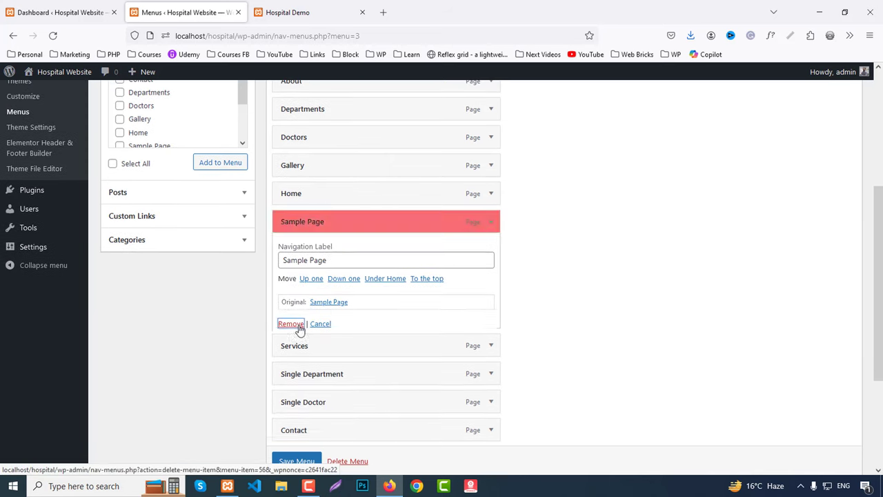
{"action": "scroll", "coordinate": [475, 317], "scroll_direction": "up", "scroll_amount": 3}
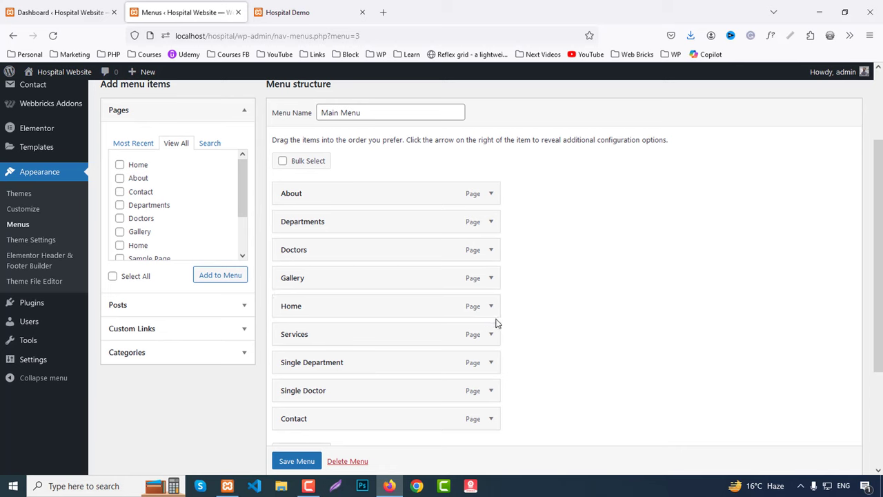
Move the Home page to the start of the menu structure and place Services directly after About.
{"action": "left_click_drag", "start_coordinate": [345, 311], "coordinate": [354, 200]}
{"action": "scroll", "coordinate": [385, 236], "scroll_direction": "down", "scroll_amount": 2}
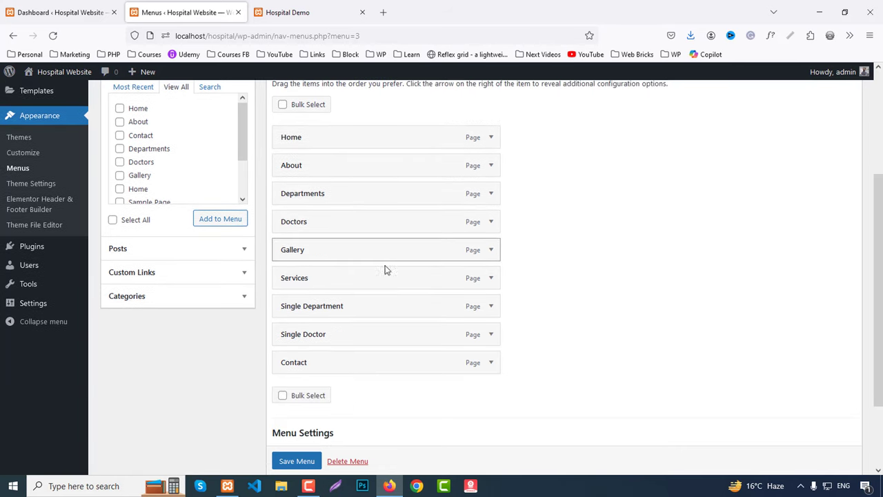
{"action": "left_click_drag", "start_coordinate": [345, 283], "coordinate": [349, 200]}
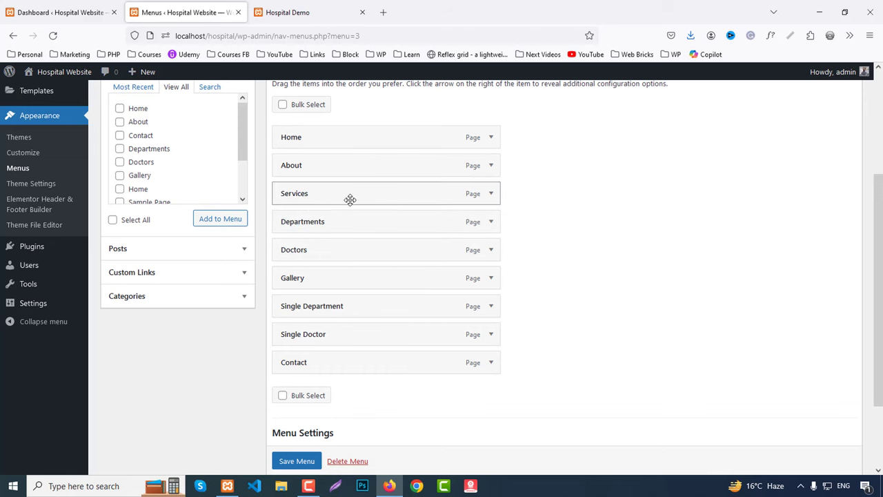
Place Doctors before Departments, and nest Single Doctor under Doctors and Single Department under Departments as sub items.
{"action": "left_click_drag", "start_coordinate": [320, 258], "coordinate": [329, 229]}
{"action": "left_click_drag", "start_coordinate": [318, 325], "coordinate": [347, 243]}
{"action": "left_click_drag", "start_coordinate": [337, 333], "coordinate": [353, 306]}
{"action": "scroll", "coordinate": [317, 371], "scroll_direction": "down", "scroll_amount": 3}
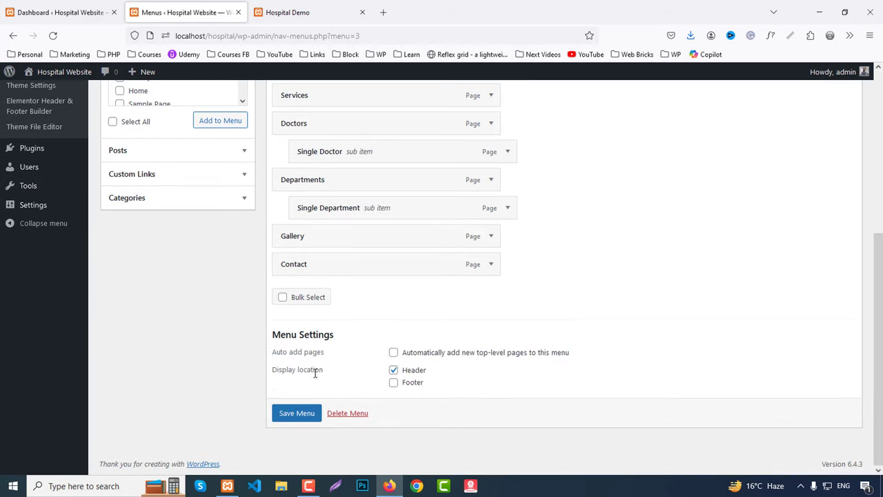
Save Main Menu, and set the site's homepage display to a static page using Home as the homepage.
{"action": "left_click", "coordinate": [297, 417]}
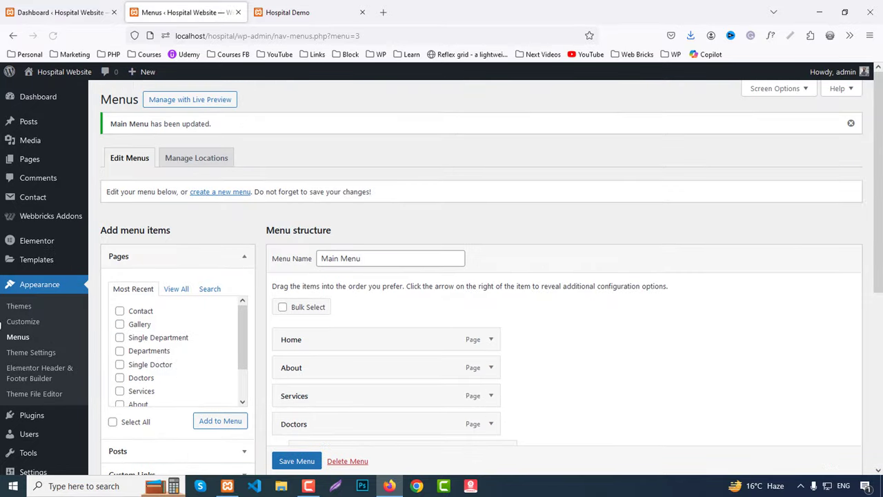
{"action": "scroll", "coordinate": [4, 314], "scroll_direction": "down", "scroll_amount": 3}
{"action": "mouse_move", "coordinate": [17, 441]}
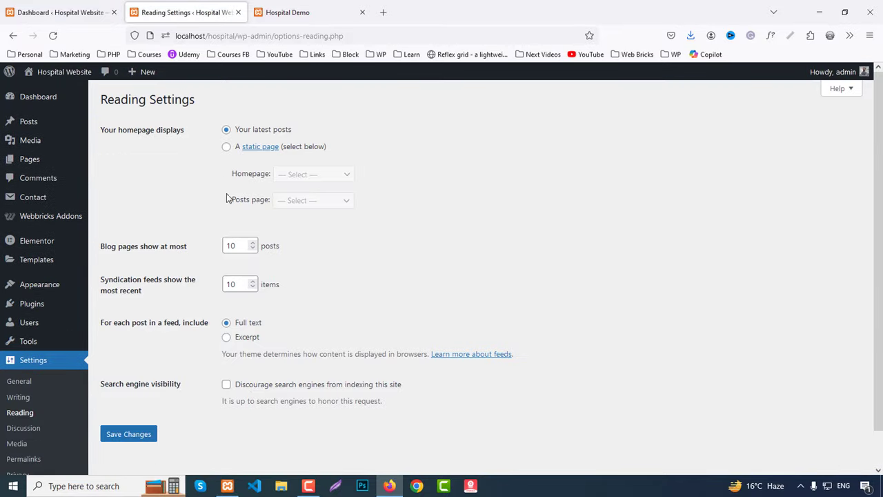
{"action": "left_click", "coordinate": [226, 147]}
{"action": "left_click", "coordinate": [293, 175]}
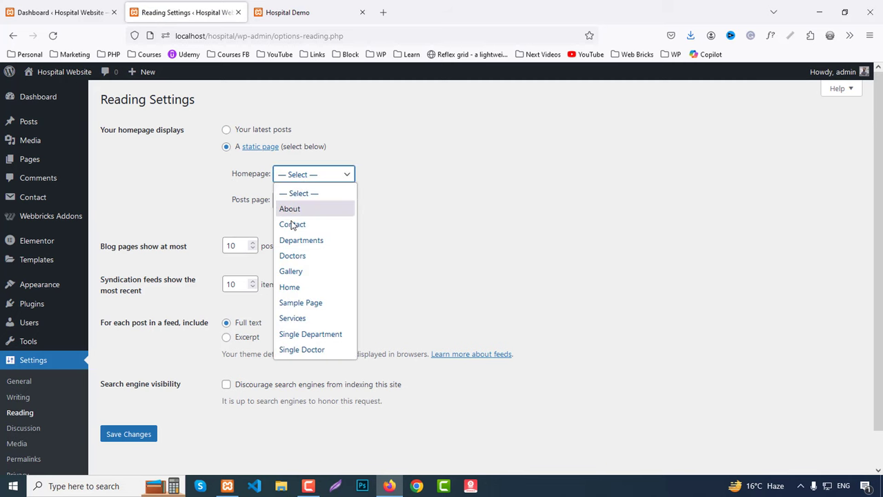
{"action": "left_click", "coordinate": [292, 288]}
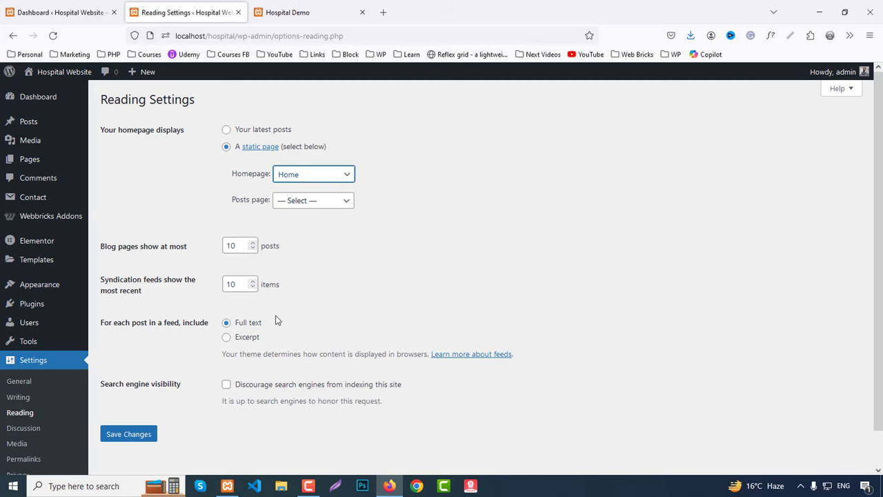
{"action": "left_click", "coordinate": [139, 434]}
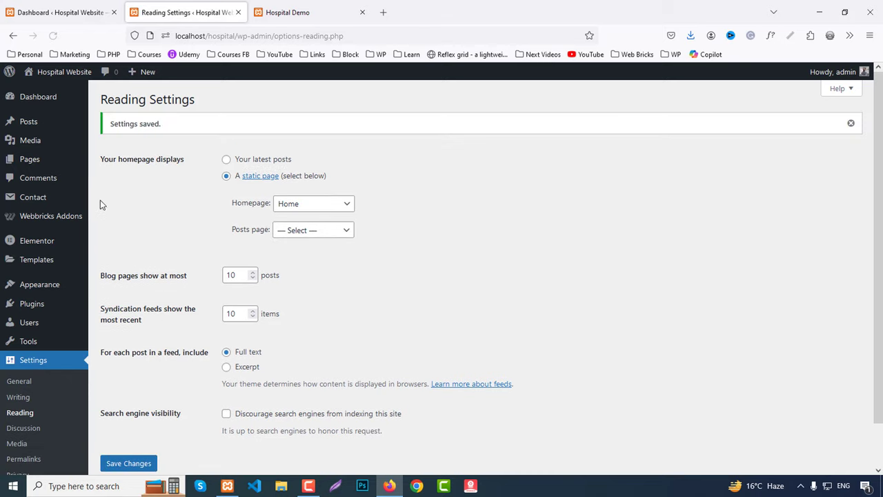
View the hospital site's front page and compare it with the demo homepage's header and footer.
{"action": "mouse_move", "coordinate": [52, 73]}
{"action": "middle_click", "coordinate": [43, 98]}
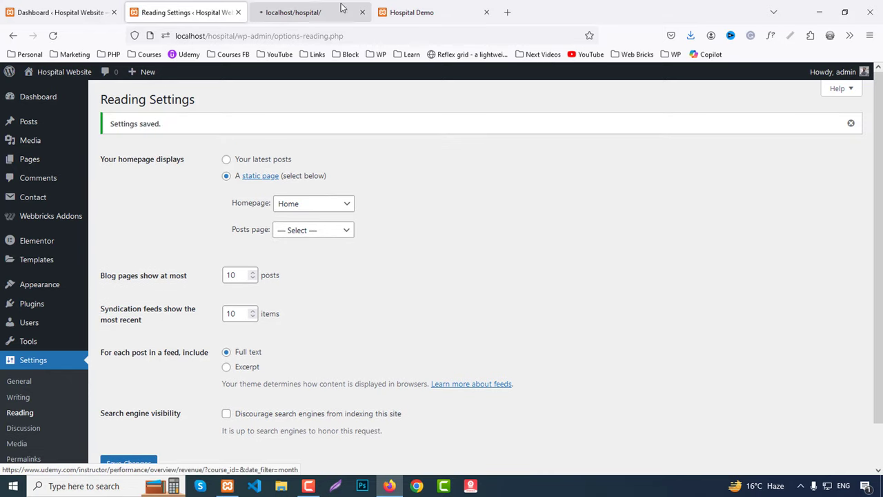
{"action": "left_click", "coordinate": [311, 12]}
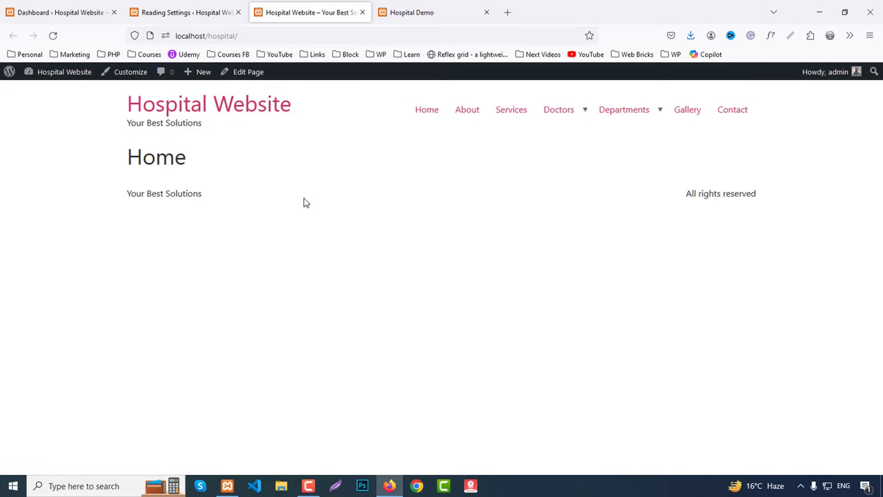
{"action": "left_click", "coordinate": [421, 12]}
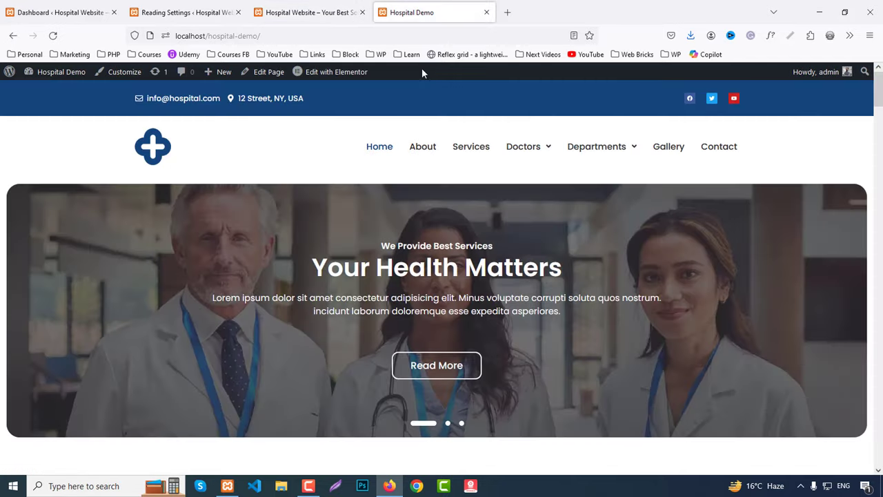
{"action": "scroll", "coordinate": [442, 276], "scroll_direction": "down", "scroll_amount": 10}
{"action": "key", "text": "End"}
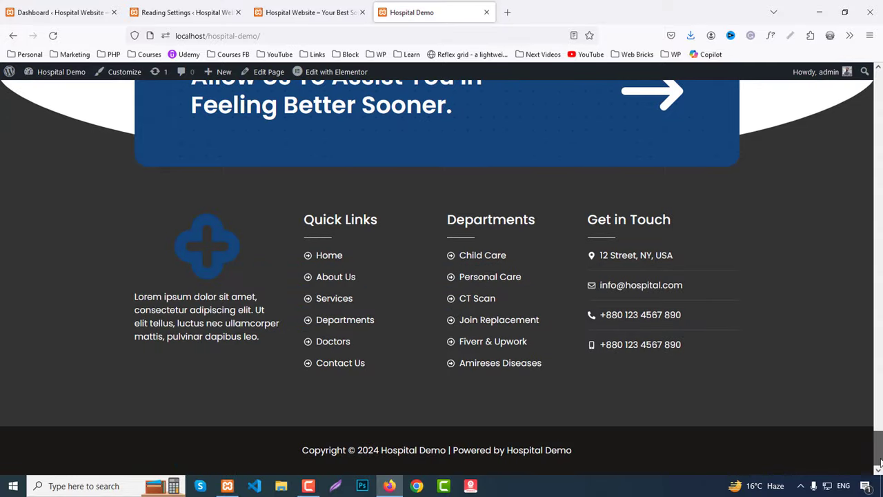
{"action": "key", "text": "Home"}
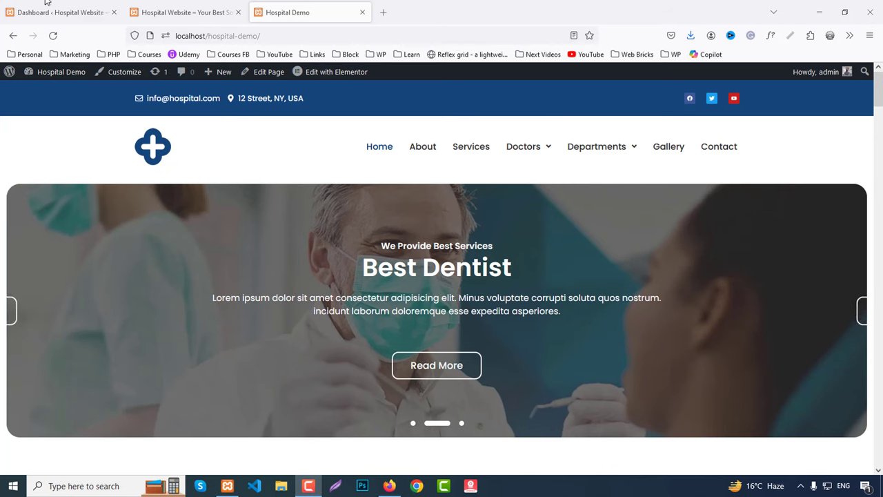
Reload the hospital site's dashboard and open the Elementor Header & Footer Builder template list.
{"action": "left_click", "coordinate": [29, 14]}
{"action": "mouse_move", "coordinate": [51, 290]}
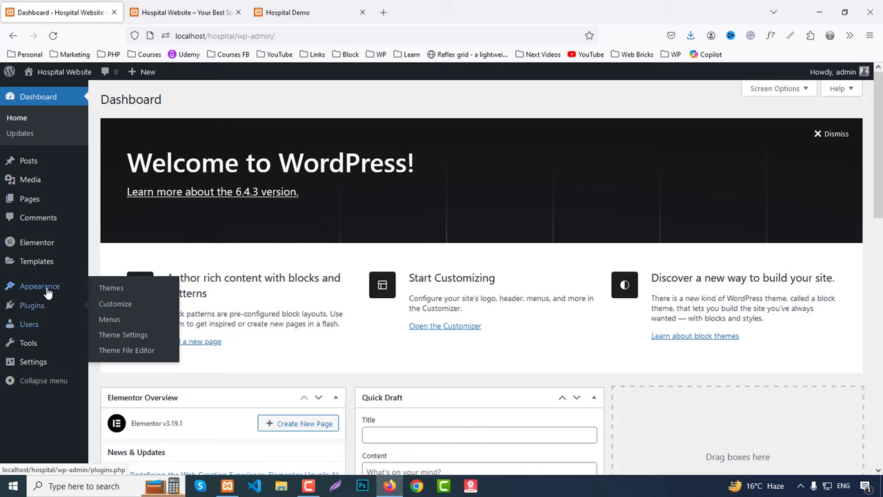
{"action": "left_click", "coordinate": [50, 38]}
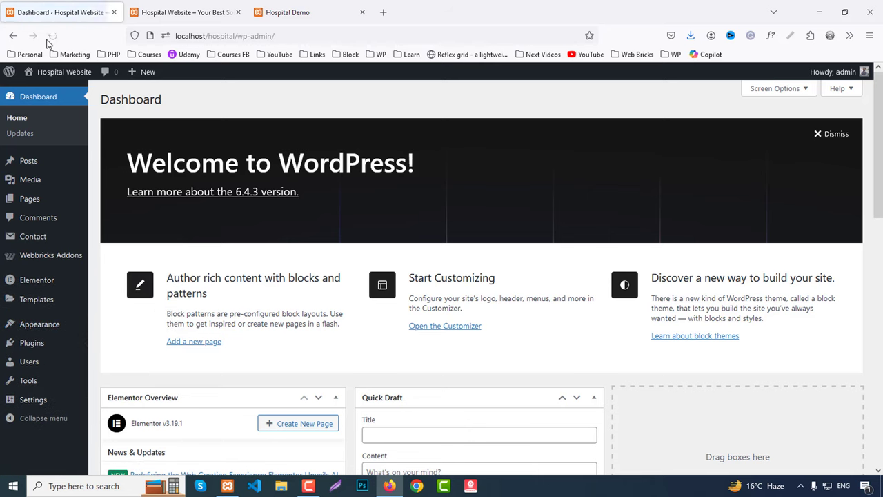
{"action": "mouse_move", "coordinate": [46, 331]}
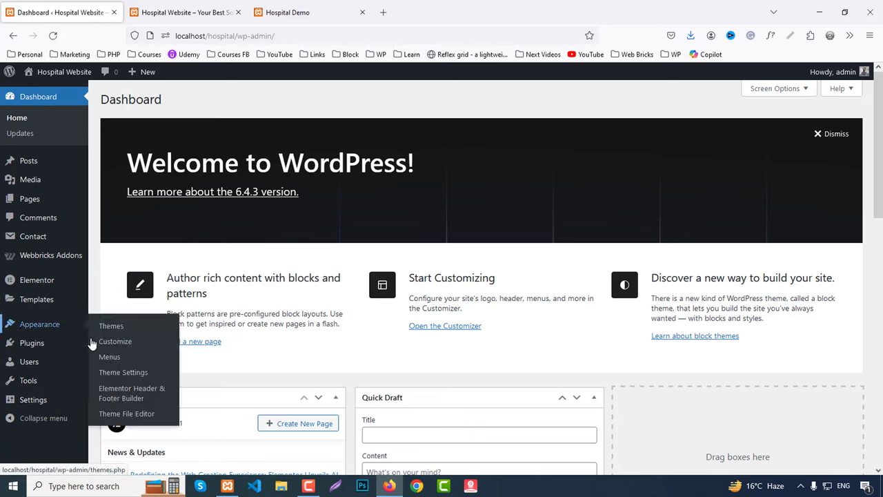
{"action": "middle_click", "coordinate": [121, 396]}
{"action": "left_click", "coordinate": [185, 7]}
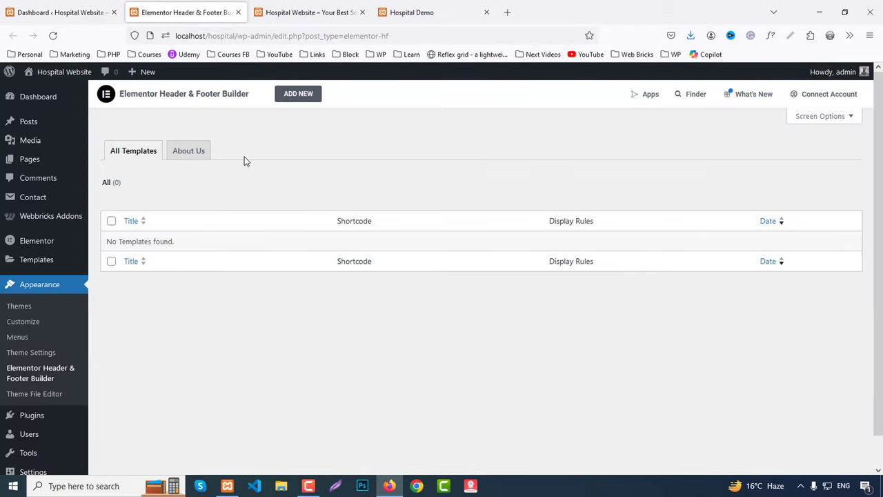
Create and publish a template titled Header with template type Header, displayed on the Entire Website, skipping the introductory survey.
{"action": "left_click", "coordinate": [298, 95]}
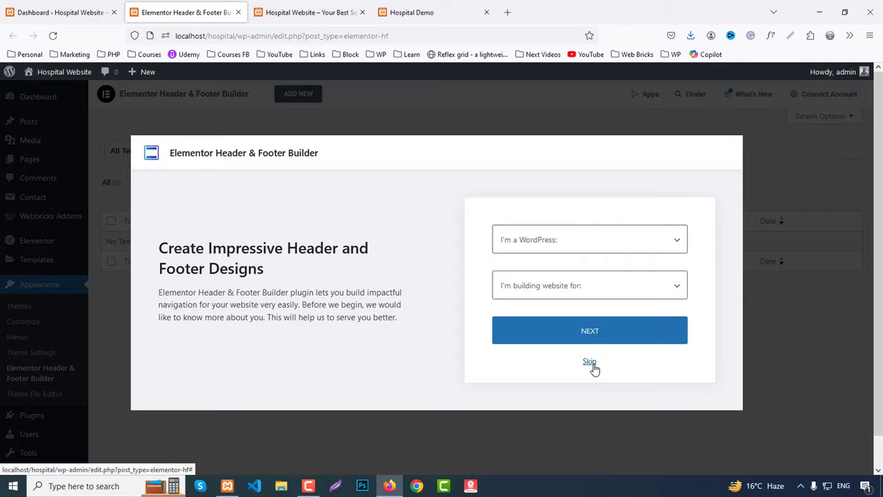
{"action": "left_click", "coordinate": [590, 363]}
{"action": "type", "text": "Header"}
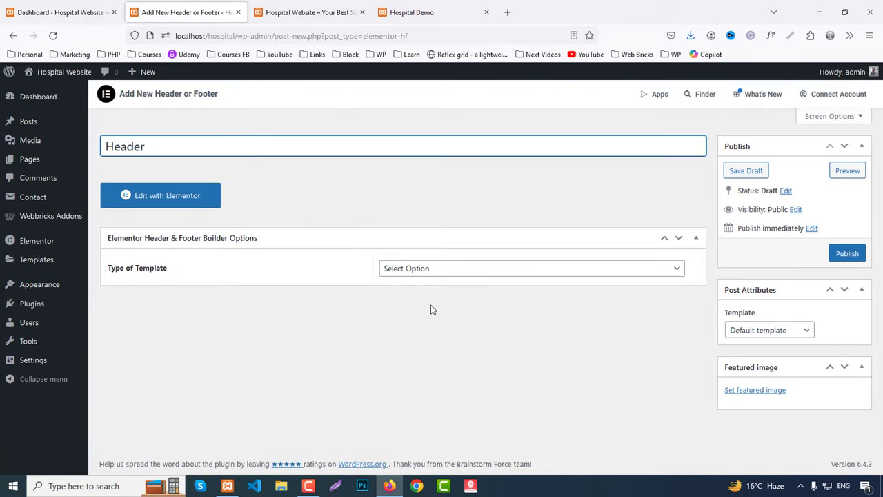
{"action": "left_click", "coordinate": [431, 274]}
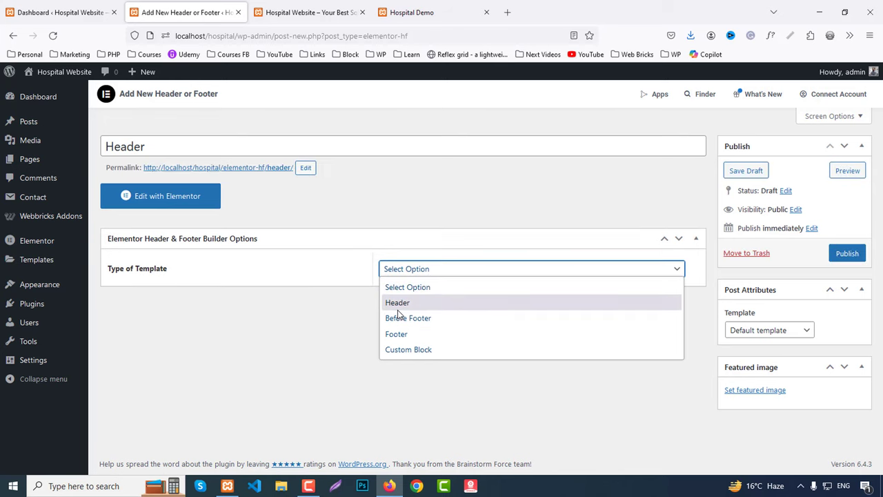
{"action": "left_click", "coordinate": [398, 304]}
{"action": "scroll", "coordinate": [441, 325], "scroll_direction": "down", "scroll_amount": 1}
{"action": "left_click", "coordinate": [413, 288]}
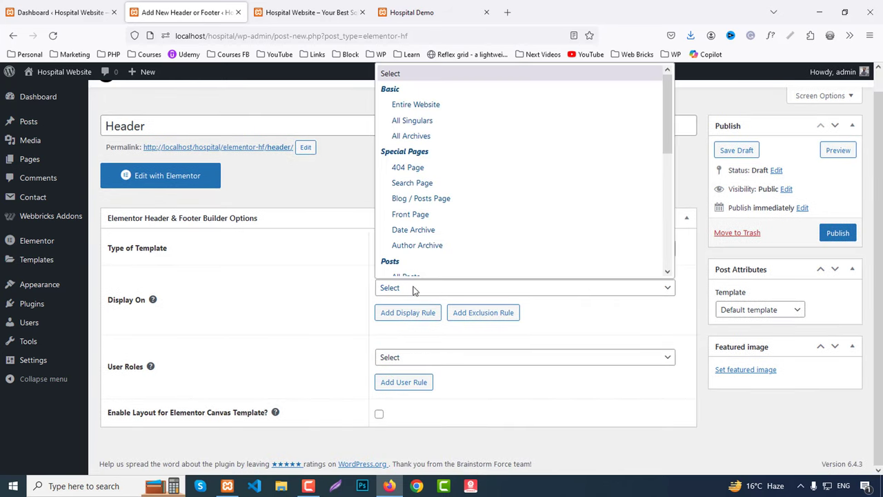
{"action": "left_click", "coordinate": [414, 97]}
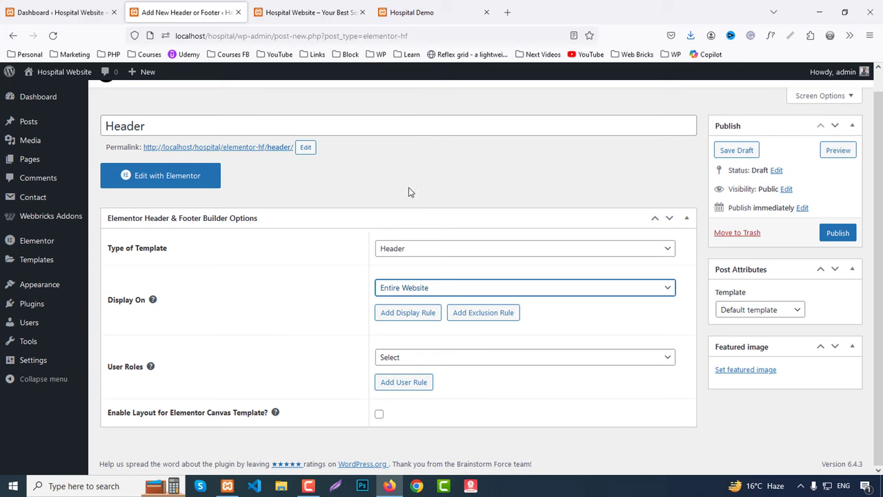
{"action": "left_click", "coordinate": [831, 236]}
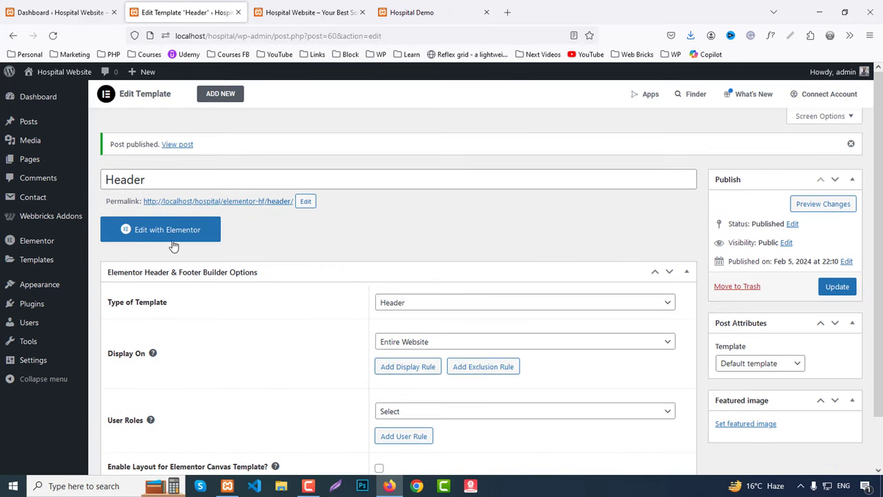
Edit the Header template with Elementor, dismiss the notification and favourites tip, and open Global Colors in the site settings.
{"action": "left_click", "coordinate": [172, 240]}
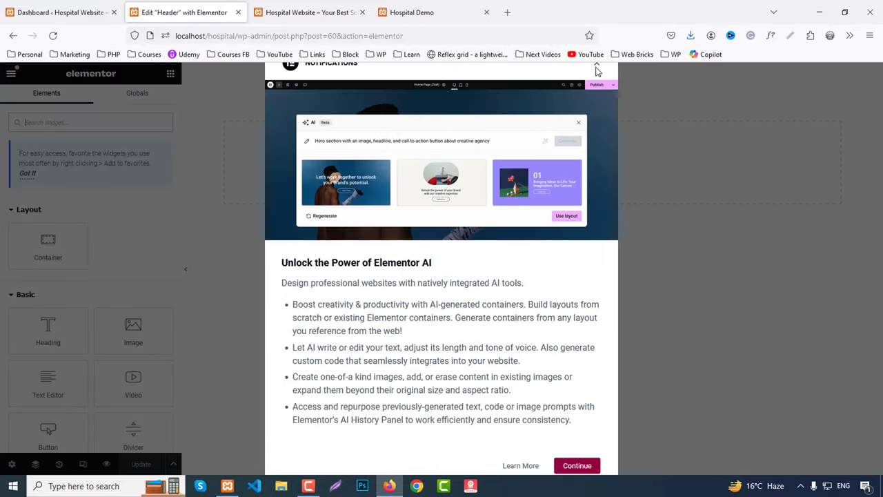
{"action": "left_click", "coordinate": [598, 69]}
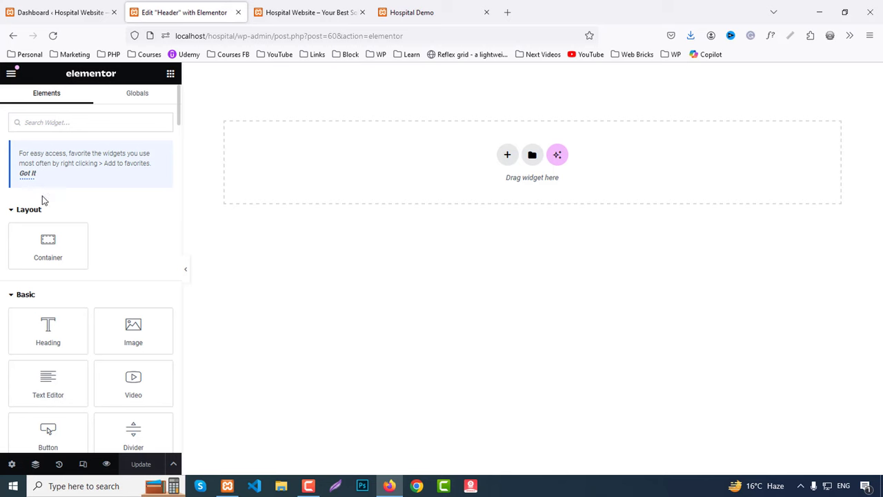
{"action": "left_click", "coordinate": [27, 173]}
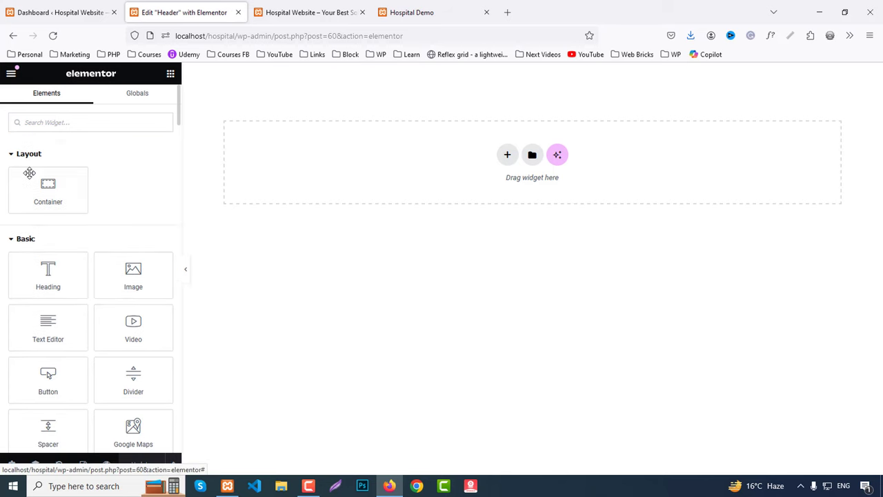
{"action": "left_click", "coordinate": [11, 75]}
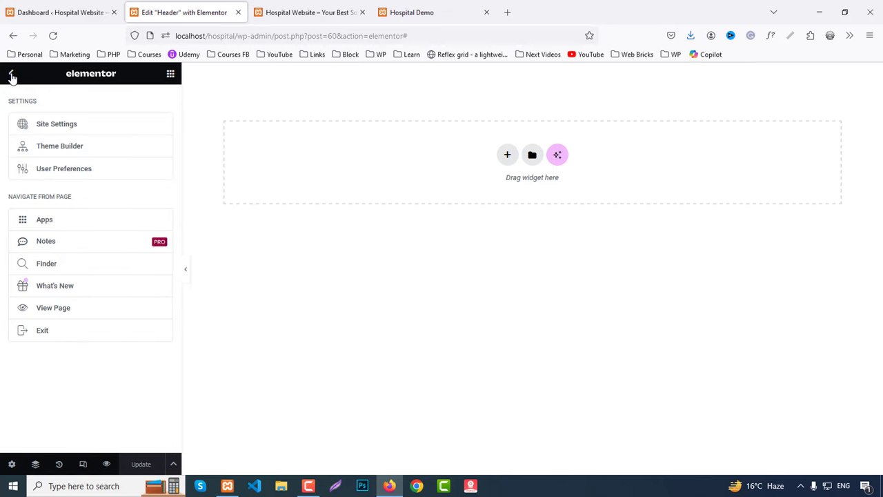
{"action": "left_click", "coordinate": [48, 125]}
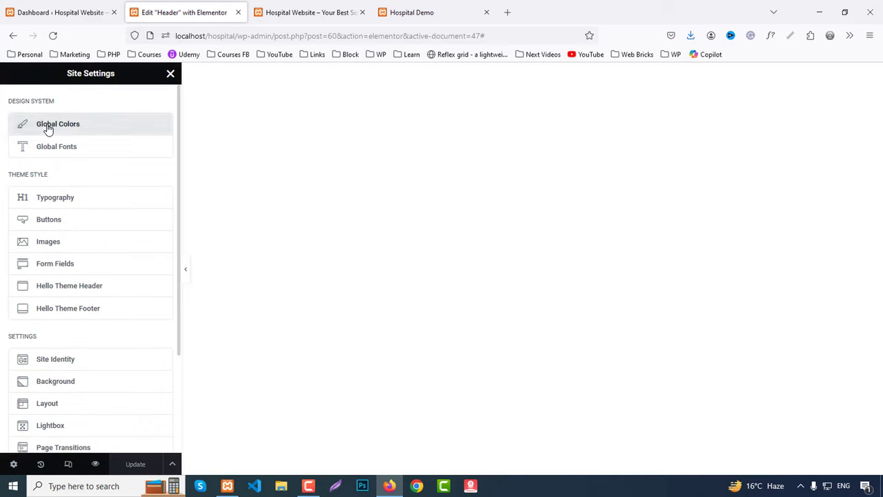
{"action": "left_click", "coordinate": [48, 127]}
Copy the blue colour #14457b from the demo site's top bar using the page inspector's eyedropper.
{"action": "left_click", "coordinate": [412, 14]}
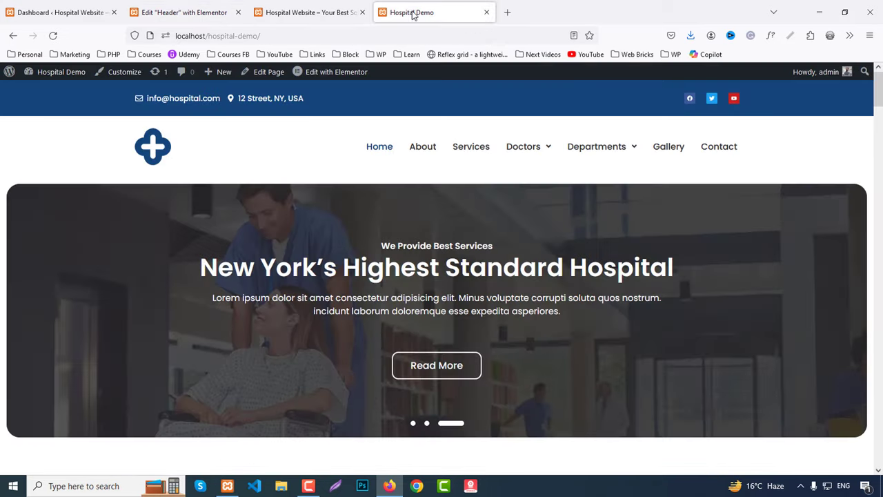
{"action": "right_click", "coordinate": [384, 101]}
{"action": "left_click", "coordinate": [414, 236]}
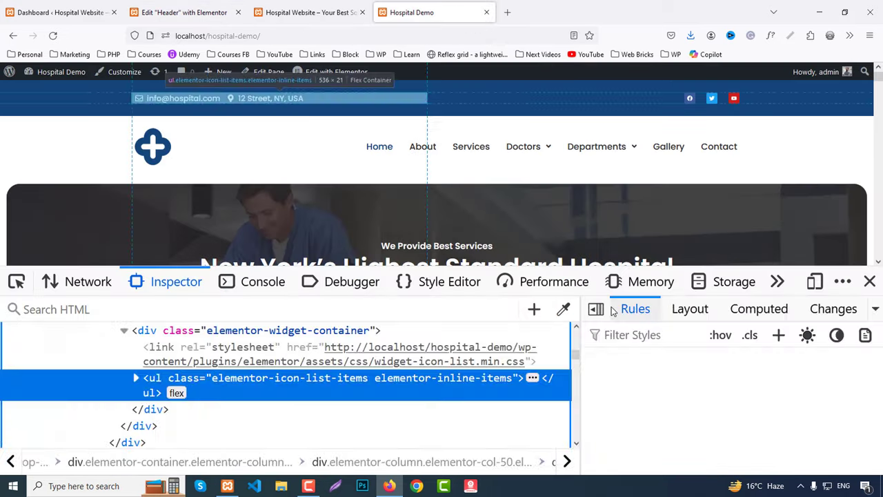
{"action": "left_click", "coordinate": [563, 309]}
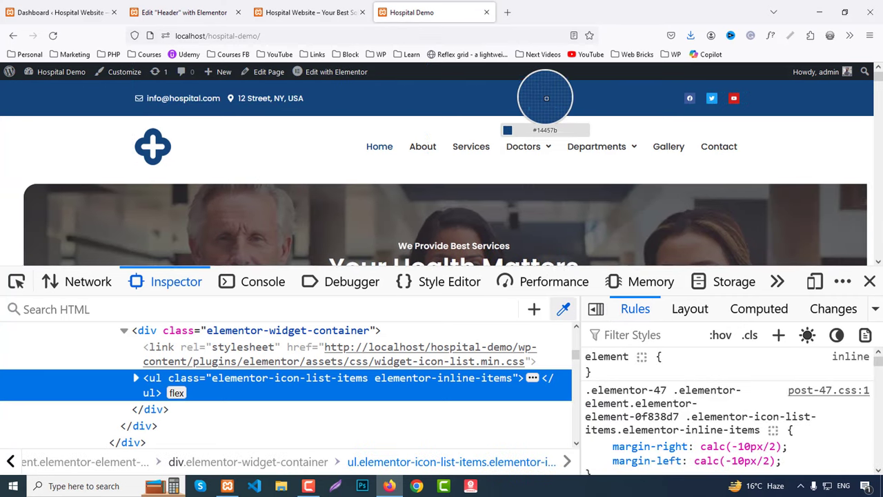
{"action": "left_click", "coordinate": [476, 100]}
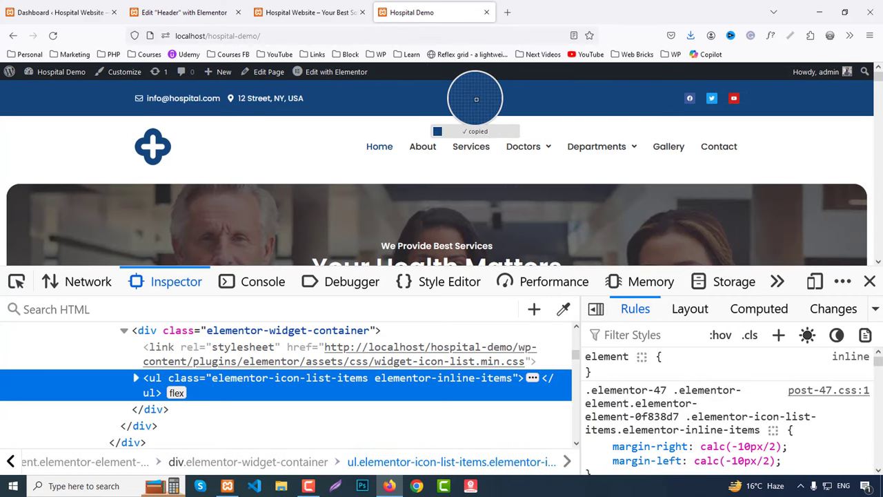
{"action": "left_click", "coordinate": [869, 282]}
Set the Primary system colour to #14457b in the header's Global Colors and save the site settings.
{"action": "left_click", "coordinate": [204, 8]}
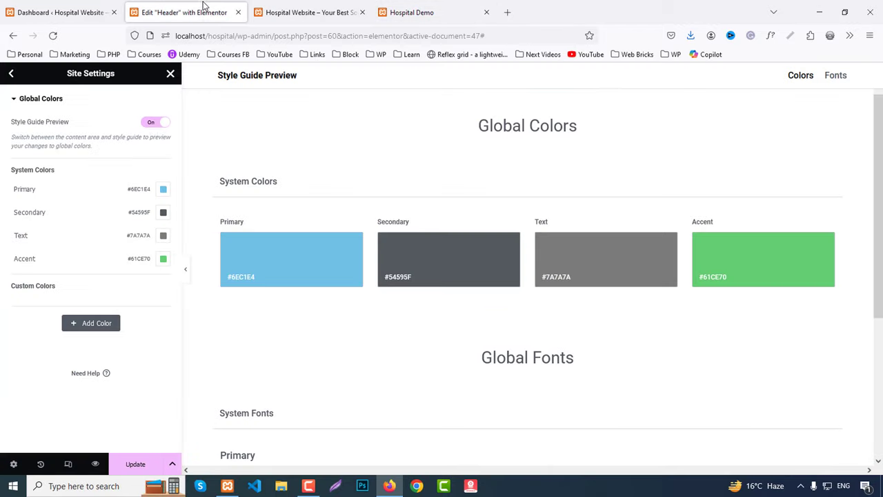
{"action": "left_click", "coordinate": [164, 191]}
{"action": "key", "text": "ctrl+v"}
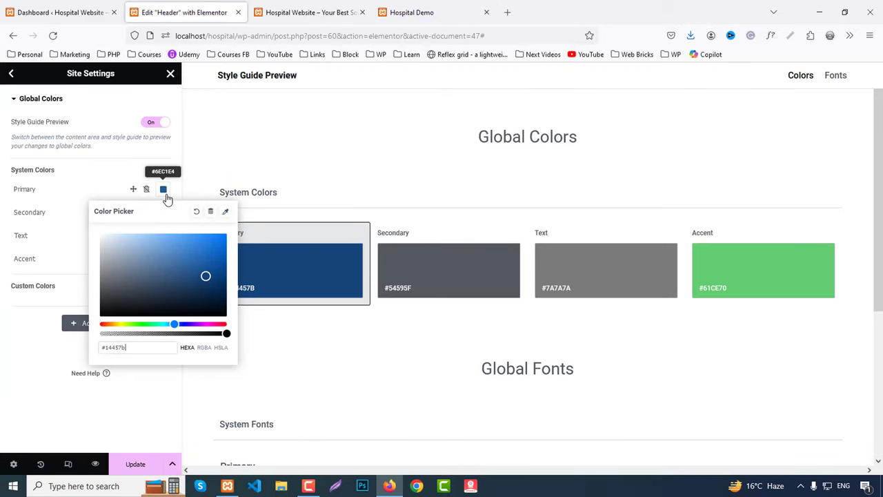
{"action": "left_click", "coordinate": [162, 190]}
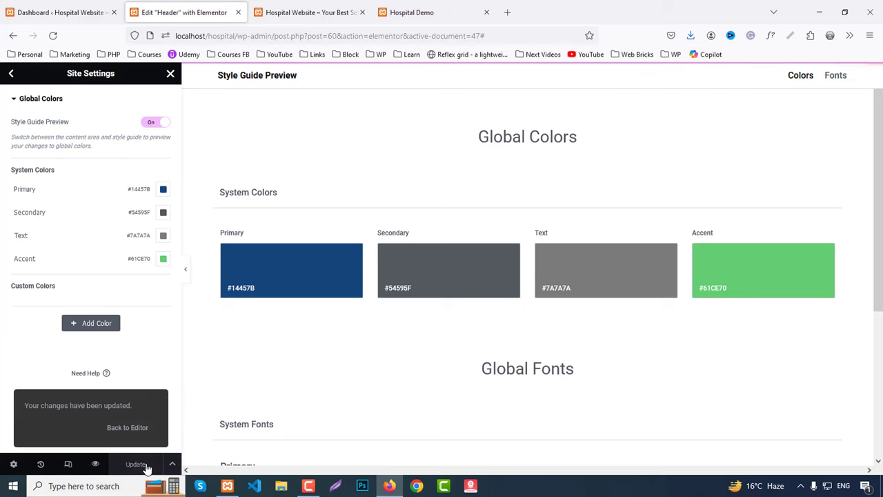
Open Global Fonts in the site settings and set the Primary system font family to Poppins.
{"action": "left_click", "coordinate": [11, 75]}
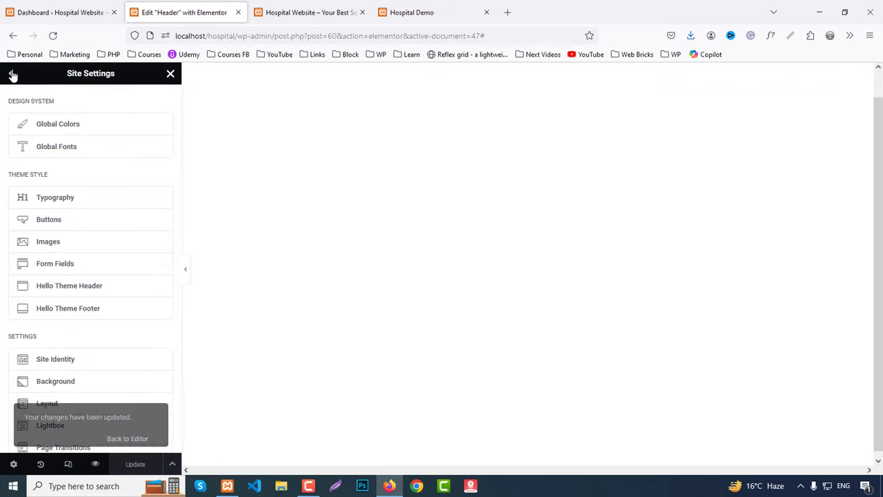
{"action": "left_click", "coordinate": [49, 146]}
{"action": "left_click", "coordinate": [163, 189]}
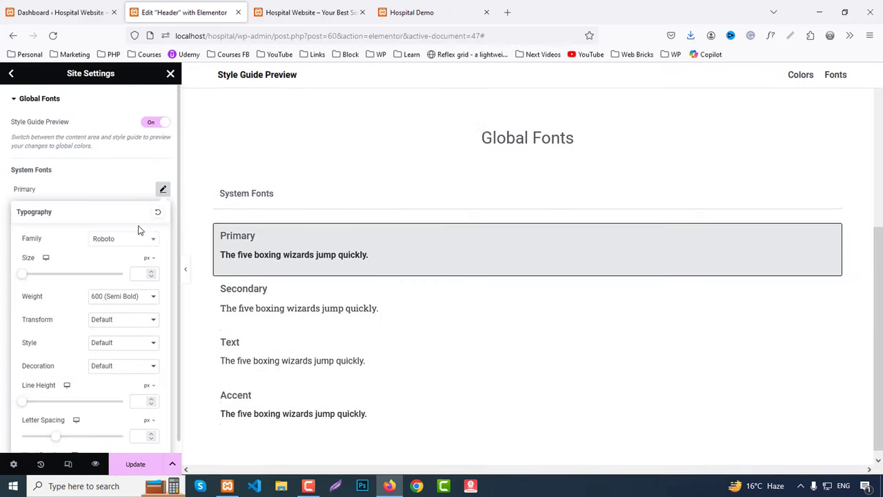
{"action": "left_click", "coordinate": [118, 238]}
{"action": "type", "text": "popp"}
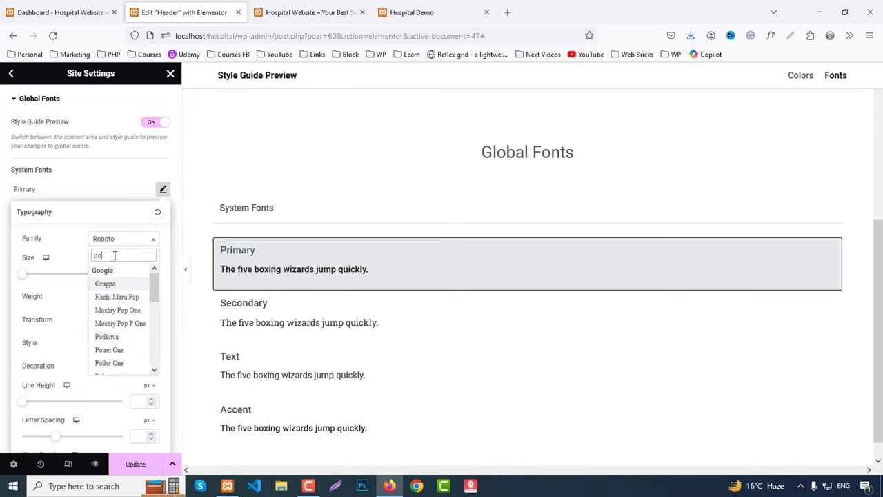
{"action": "left_click", "coordinate": [104, 284]}
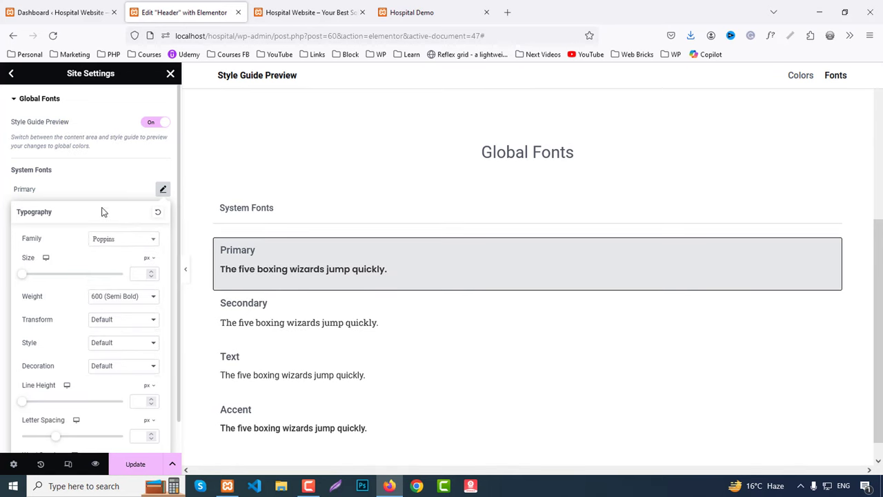
{"action": "left_click", "coordinate": [117, 201]}
Set the Secondary system font family to Poppins.
{"action": "left_click", "coordinate": [163, 212]}
{"action": "left_click", "coordinate": [119, 262]}
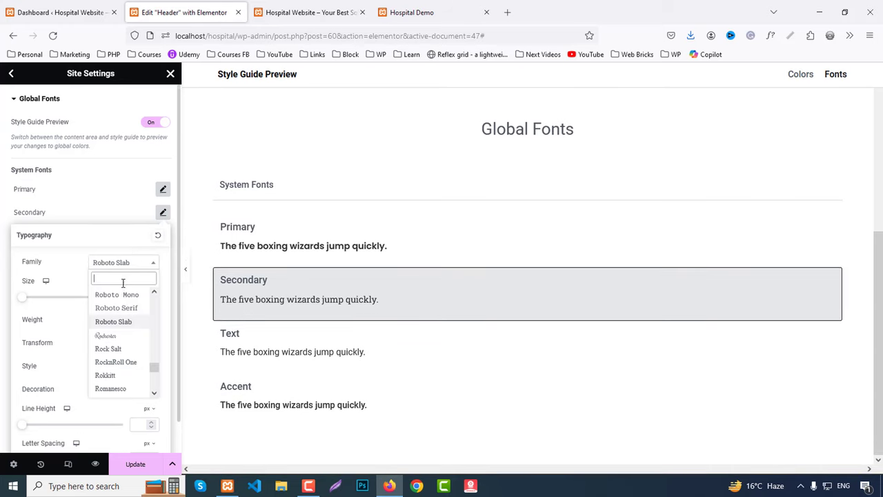
{"action": "type", "text": "popp"}
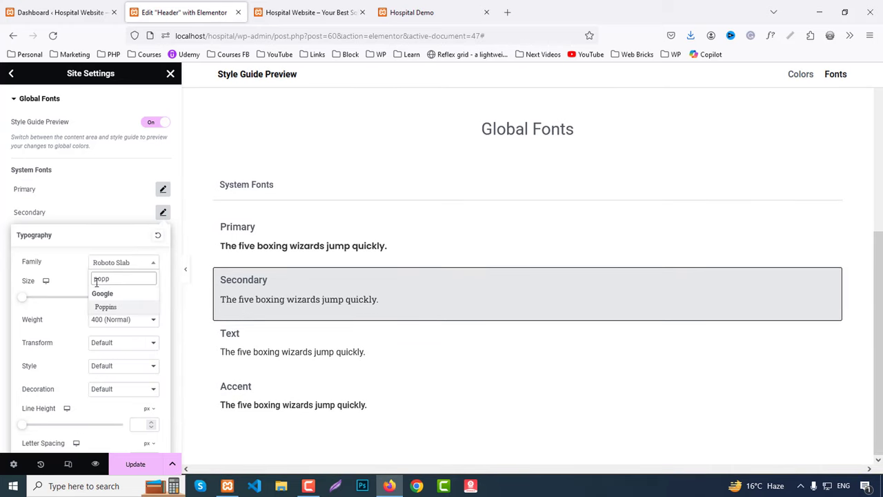
{"action": "left_click", "coordinate": [105, 307]}
{"action": "left_click", "coordinate": [103, 214]}
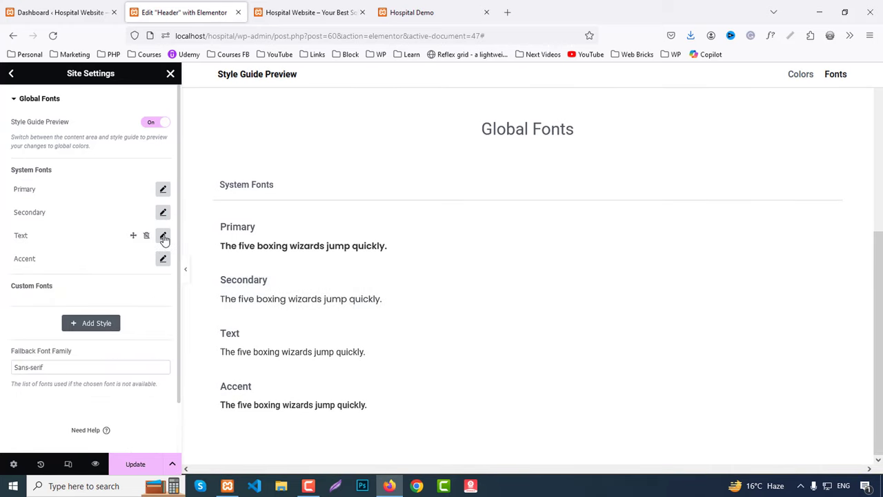
Set the Text system font family to Poppins.
{"action": "left_click", "coordinate": [163, 236]}
{"action": "left_click", "coordinate": [123, 286]}
{"action": "type", "text": "popp"}
{"action": "left_click", "coordinate": [105, 330]}
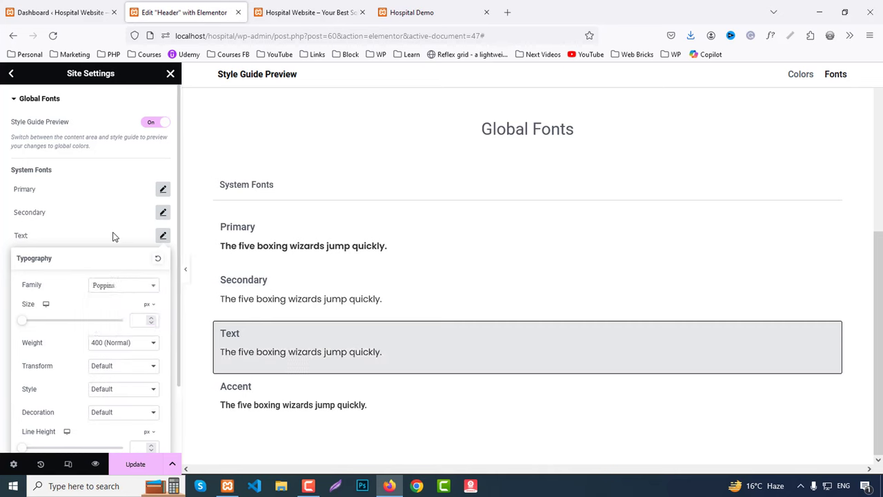
{"action": "left_click", "coordinate": [113, 235]}
Set the Accent system font family to Poppins, save the site settings and return to the Header editor.
{"action": "left_click", "coordinate": [163, 259]}
{"action": "left_click", "coordinate": [126, 315]}
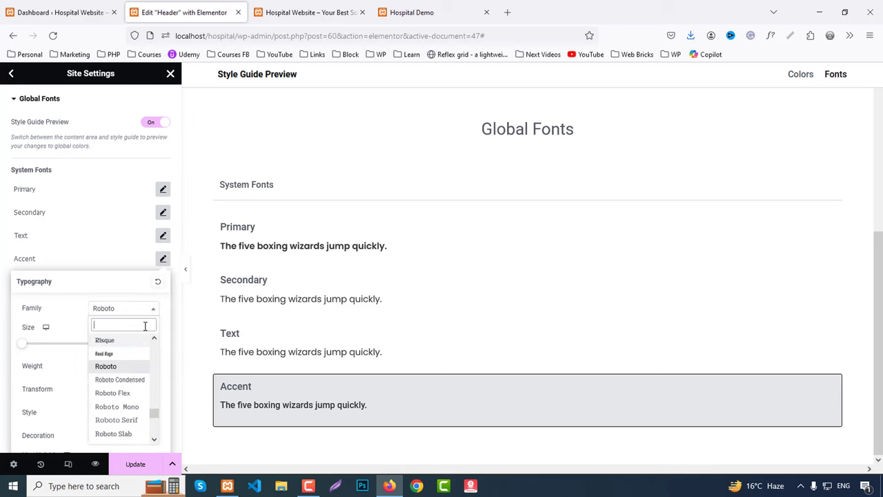
{"action": "type", "text": "popp"}
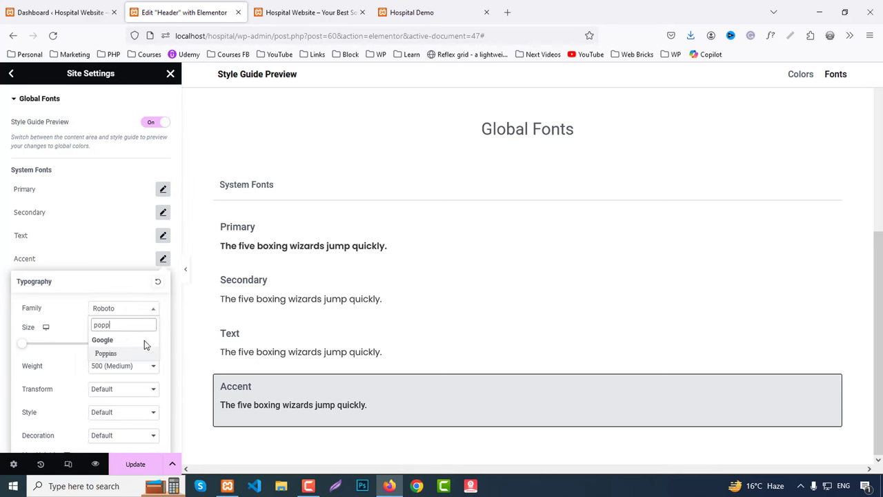
{"action": "left_click", "coordinate": [106, 353]}
{"action": "left_click", "coordinate": [138, 465]}
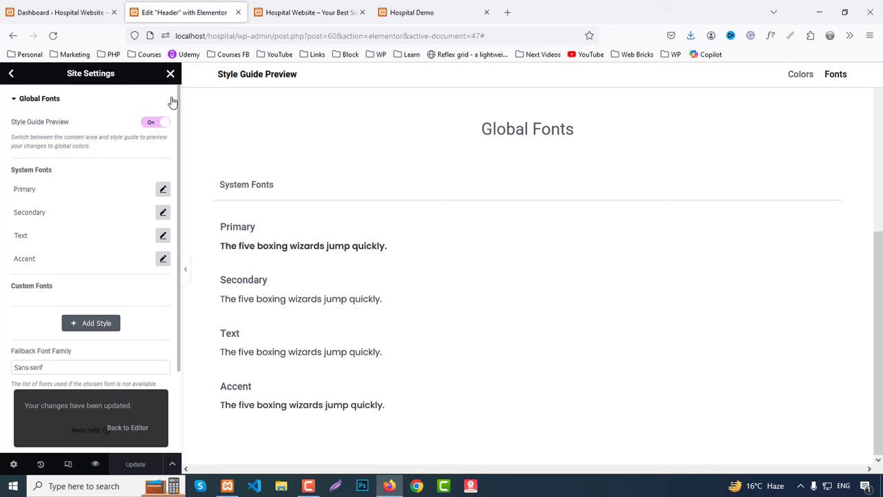
{"action": "left_click", "coordinate": [138, 428]}
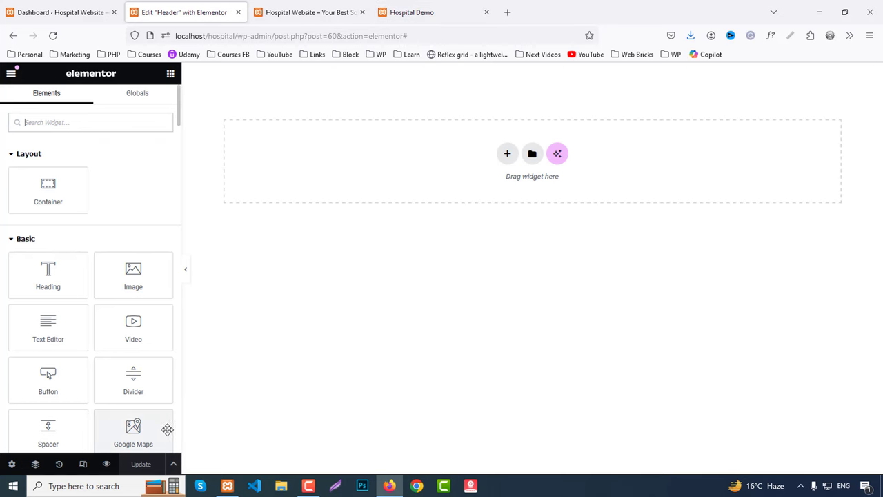
In Elementor's advanced settings on the WordPress dashboard, set Load Font Awesome 4 Support to Yes and save the changes.
{"action": "left_click", "coordinate": [87, 5]}
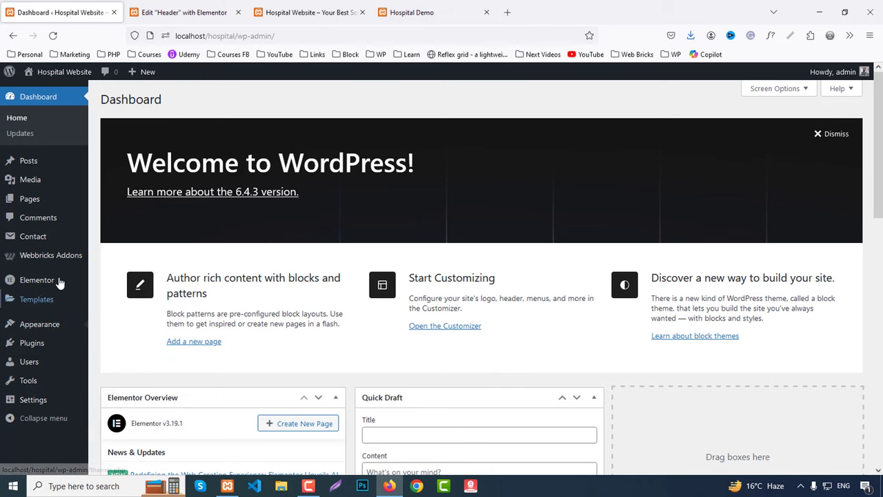
{"action": "mouse_move", "coordinate": [38, 279]}
{"action": "left_click", "coordinate": [111, 255]}
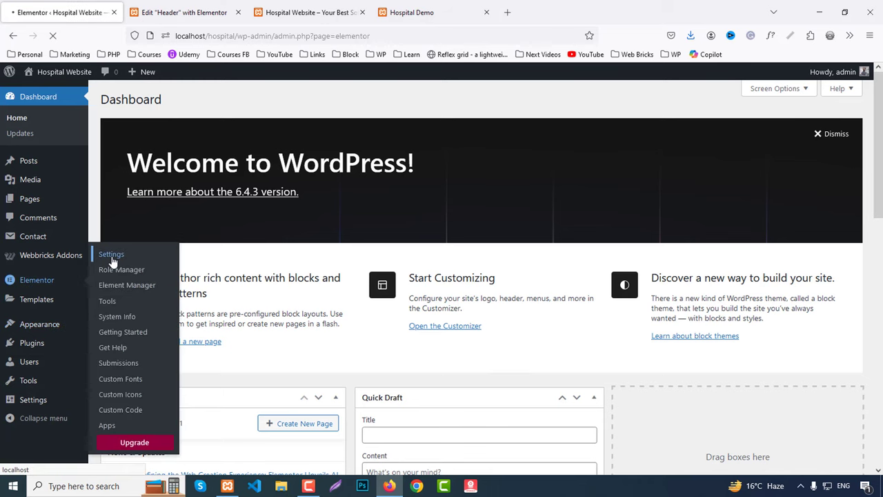
{"action": "left_click", "coordinate": [276, 134]}
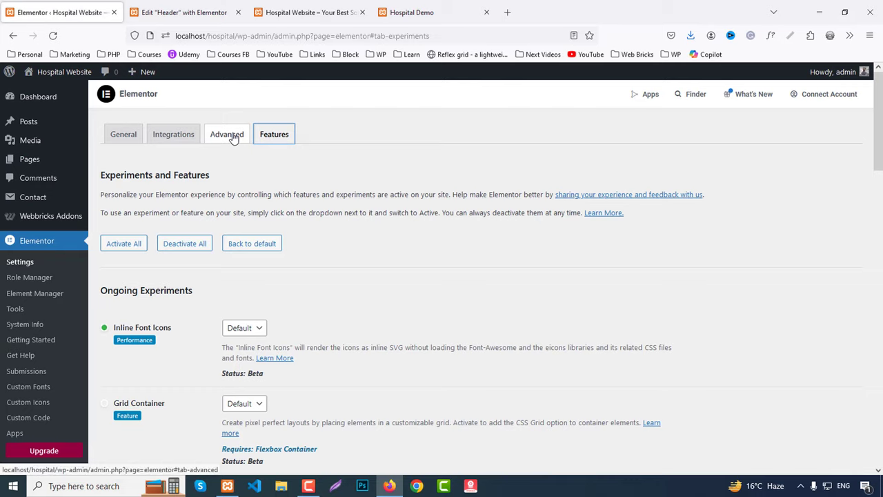
{"action": "left_click", "coordinate": [227, 134]}
{"action": "scroll", "coordinate": [241, 336], "scroll_direction": "down", "scroll_amount": 3}
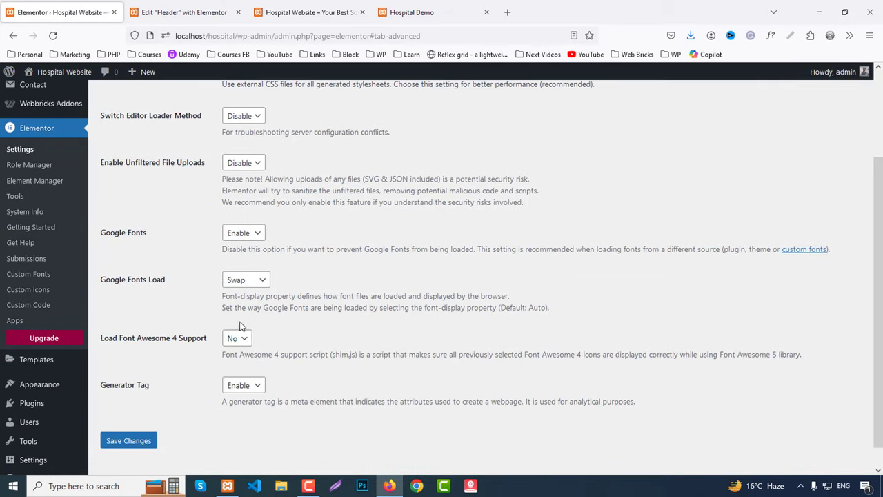
{"action": "left_click", "coordinate": [238, 338]}
{"action": "left_click", "coordinate": [232, 369]}
{"action": "left_click", "coordinate": [134, 445]}
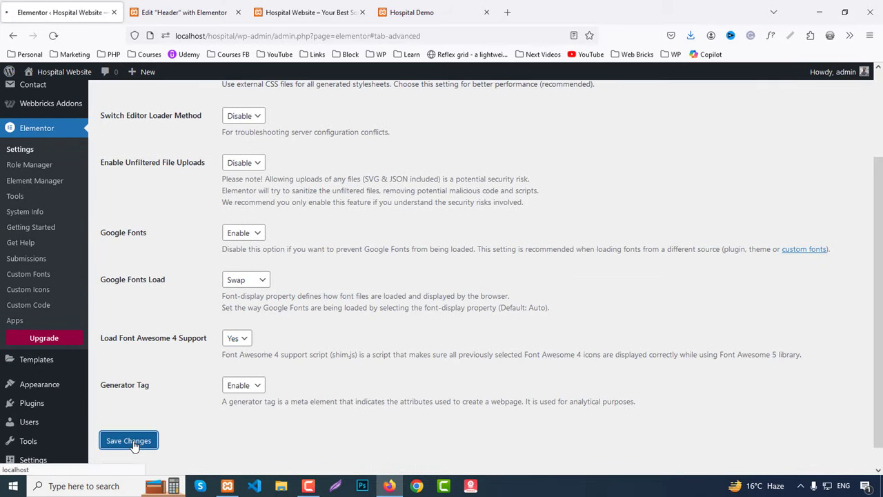
Set Elementor's Flexbox Container feature to Inactive, confirm its deactivation and reload the Header template editor.
{"action": "left_click", "coordinate": [276, 135]}
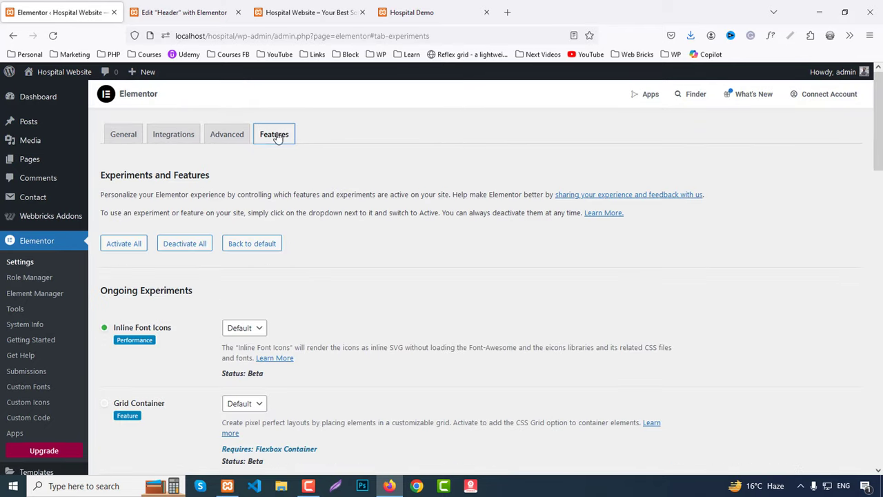
{"action": "scroll", "coordinate": [281, 352], "scroll_direction": "down", "scroll_amount": 8}
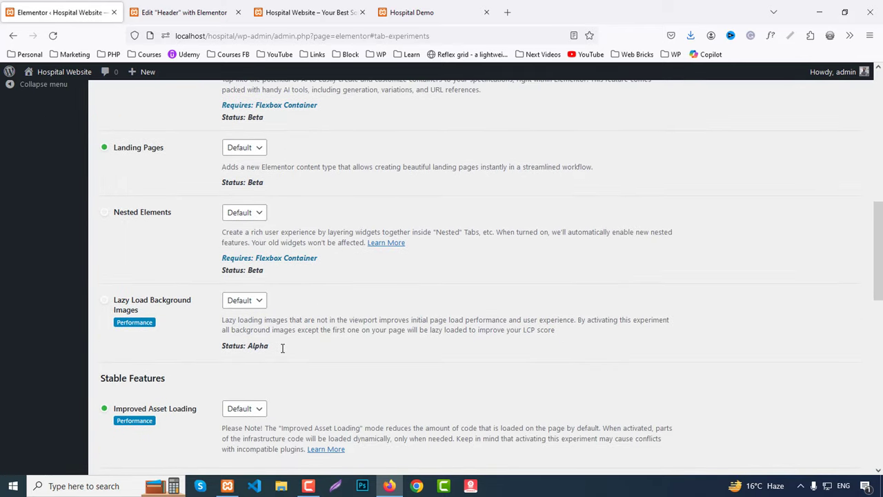
{"action": "scroll", "coordinate": [281, 352], "scroll_direction": "down", "scroll_amount": 3}
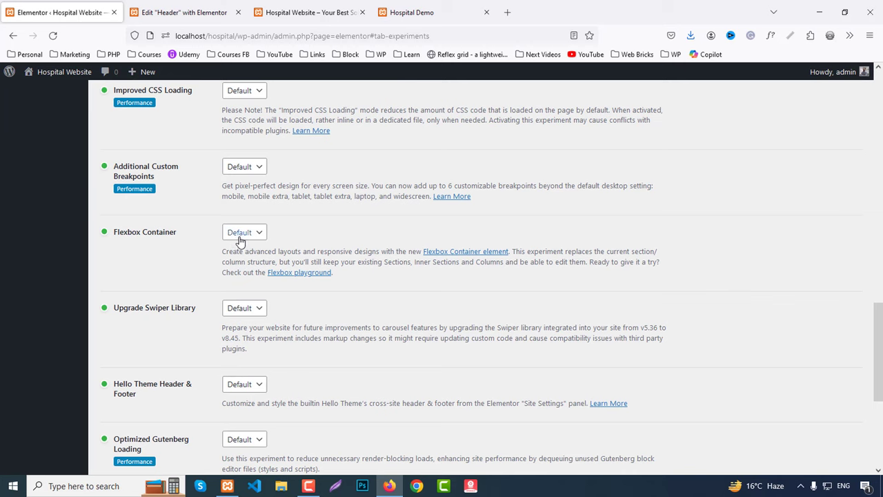
{"action": "left_click", "coordinate": [240, 235]}
{"action": "left_click", "coordinate": [238, 282]}
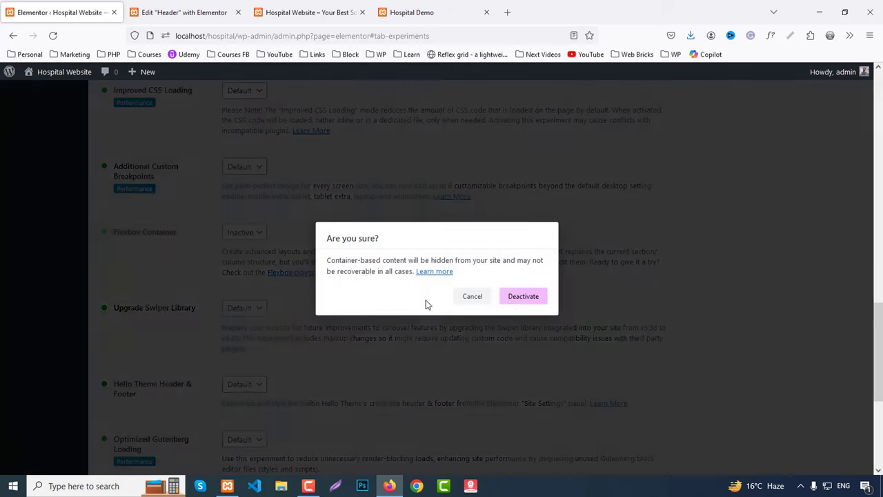
{"action": "left_click", "coordinate": [514, 298]}
{"action": "left_click", "coordinate": [151, 5]}
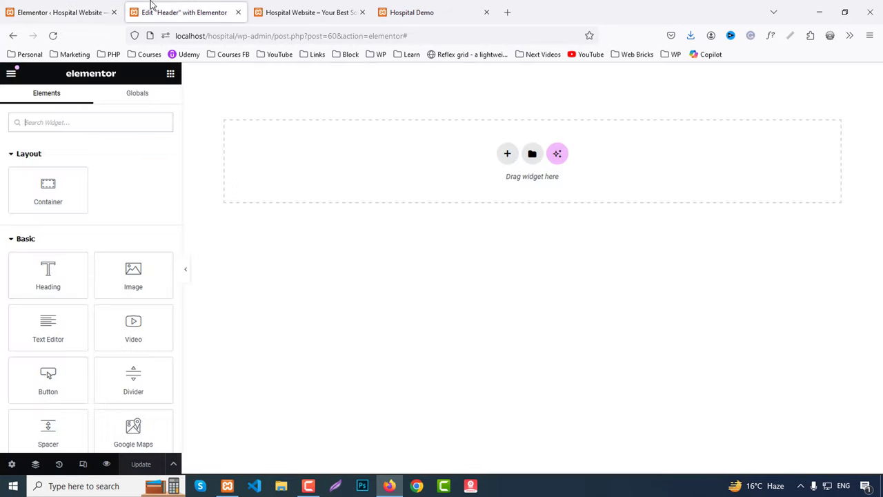
{"action": "left_click", "coordinate": [54, 36]}
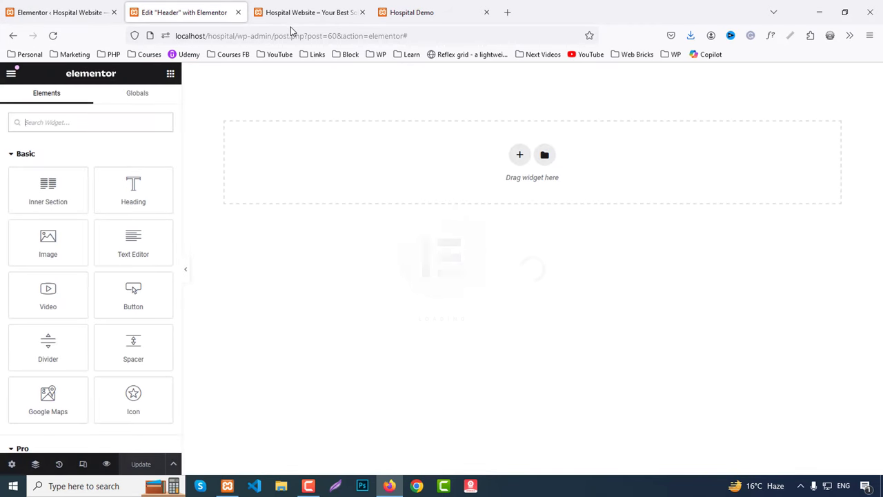
Check the demo site's top bar, and add a section with two equal columns to the Header template.
{"action": "left_click", "coordinate": [452, 6]}
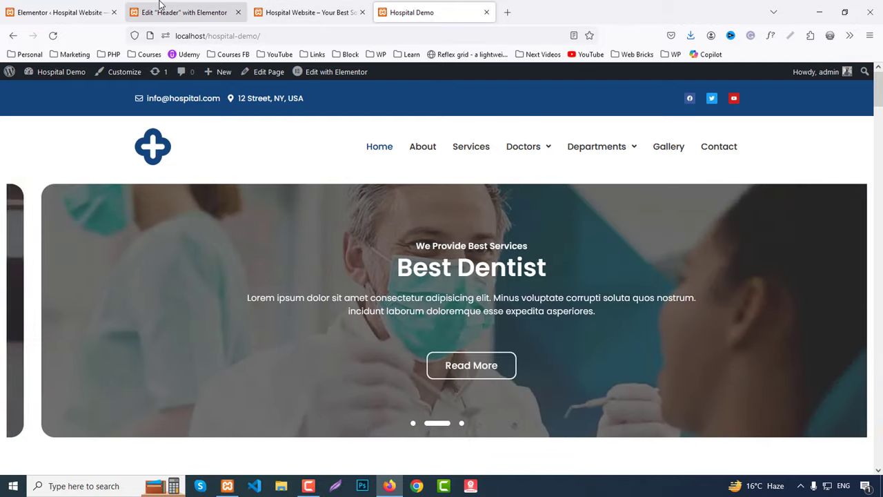
{"action": "left_click", "coordinate": [176, 14]}
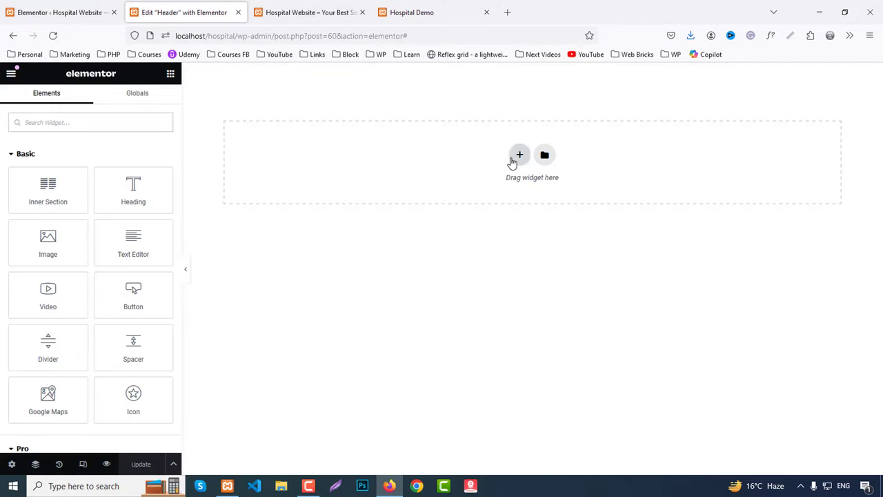
{"action": "left_click", "coordinate": [514, 159]}
{"action": "left_click", "coordinate": [458, 181]}
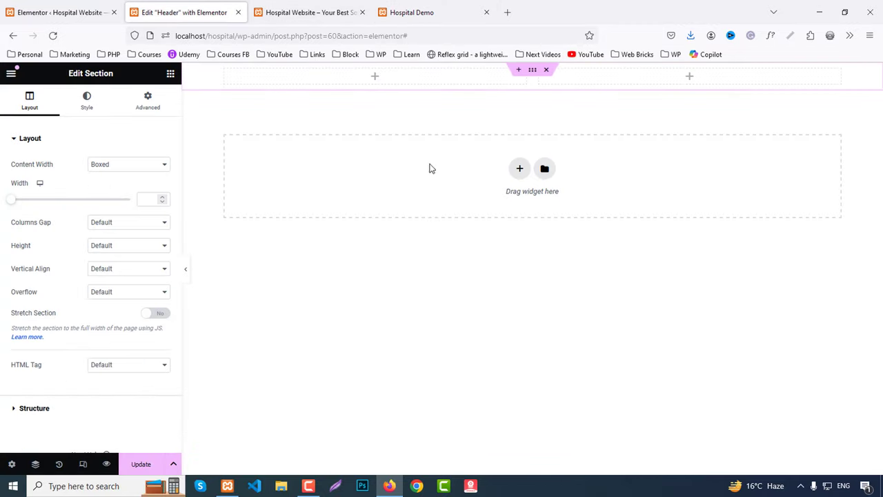
Give the two-column section a classic background using the global Primary colour.
{"action": "left_click", "coordinate": [96, 95]}
{"action": "left_click", "coordinate": [118, 187]}
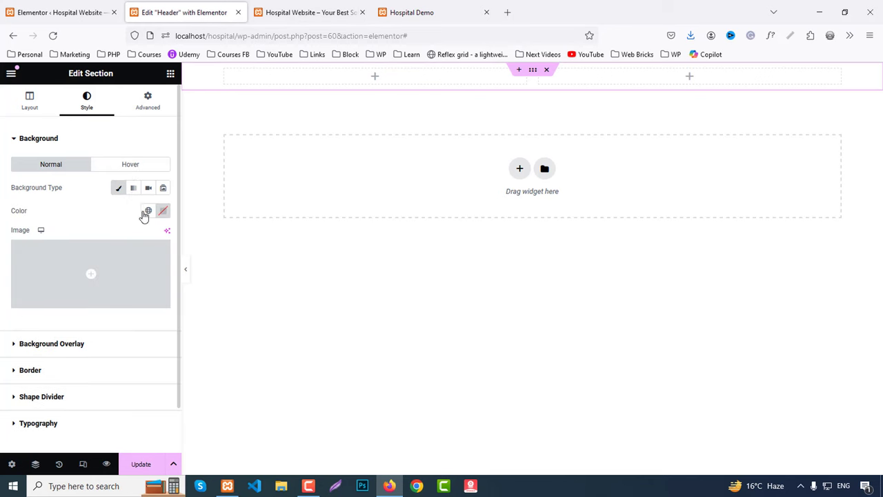
{"action": "left_click", "coordinate": [146, 211]}
{"action": "left_click", "coordinate": [65, 262]}
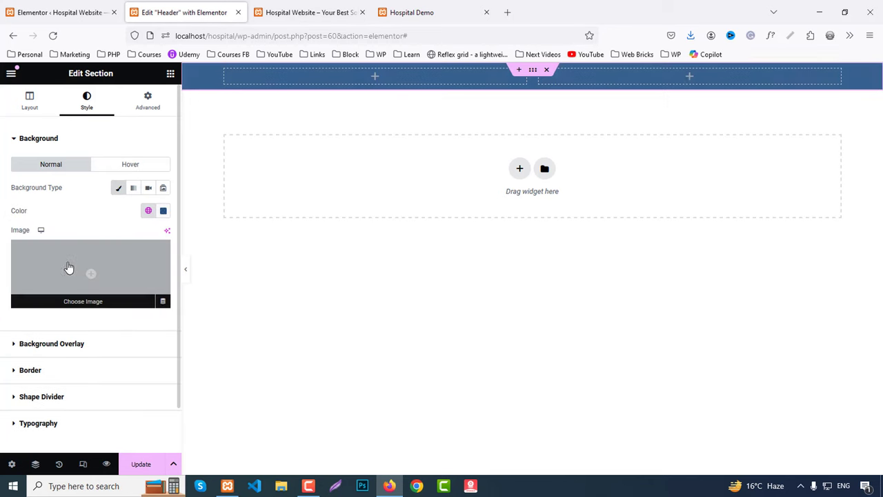
Add an Icon List widget to the section's first column and set its layout to inline.
{"action": "left_click", "coordinate": [171, 73]}
{"action": "type", "text": "list"}
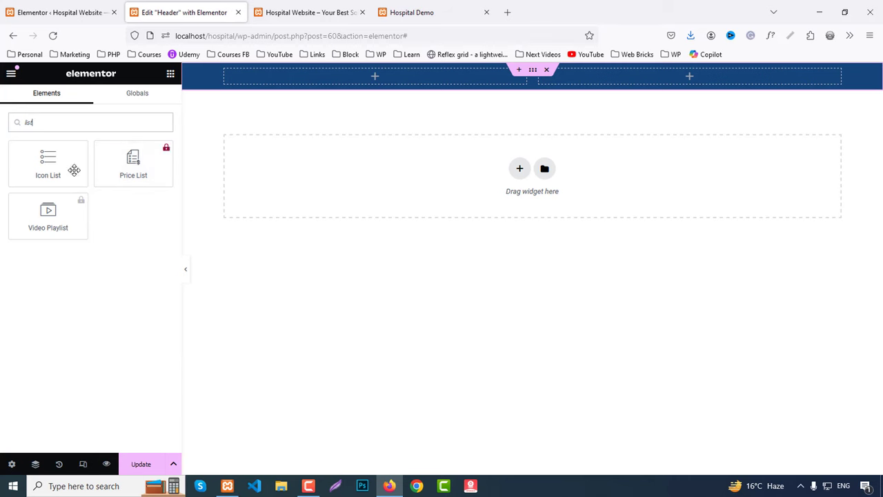
{"action": "left_click_drag", "start_coordinate": [76, 172], "coordinate": [373, 78]}
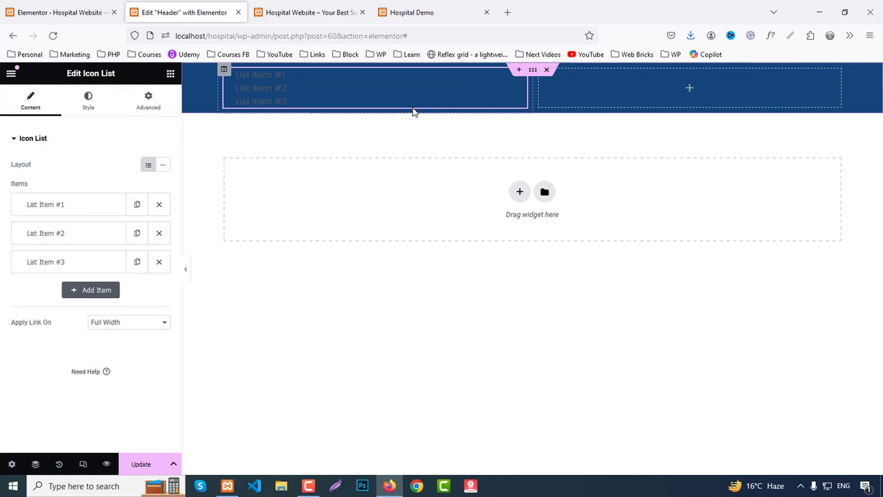
{"action": "left_click", "coordinate": [163, 166]}
Copy the contact e-mail from the demo's top bar and set the first list item's icon to the outlined Envelope.
{"action": "left_click", "coordinate": [458, 9]}
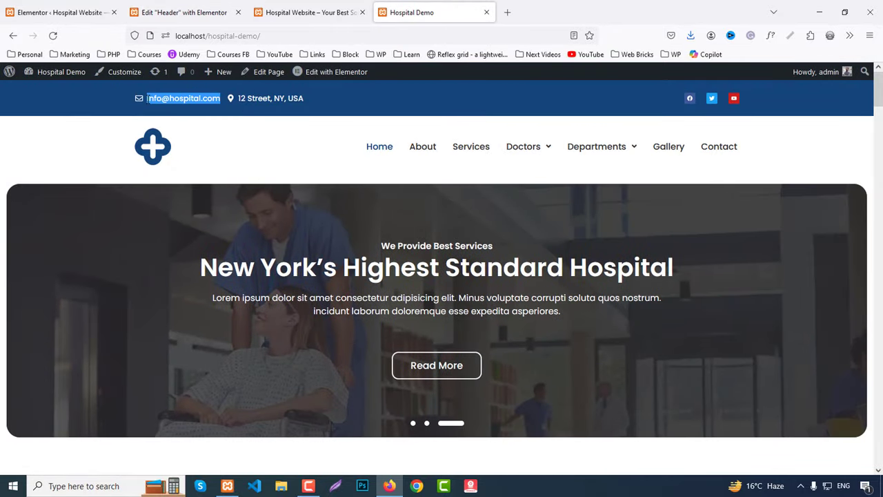
{"action": "left_click", "coordinate": [179, 12]}
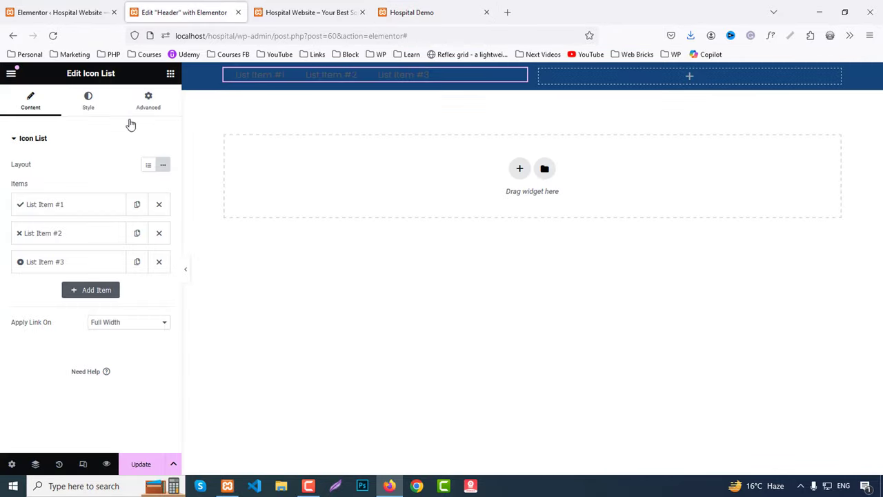
{"action": "left_click", "coordinate": [73, 205]}
{"action": "left_click", "coordinate": [55, 324]}
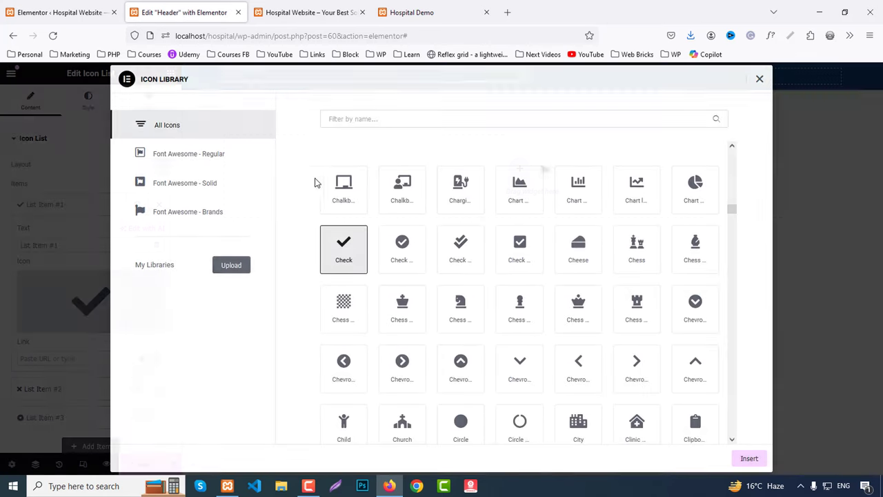
{"action": "left_click", "coordinate": [343, 118]}
{"action": "type", "text": "enve"}
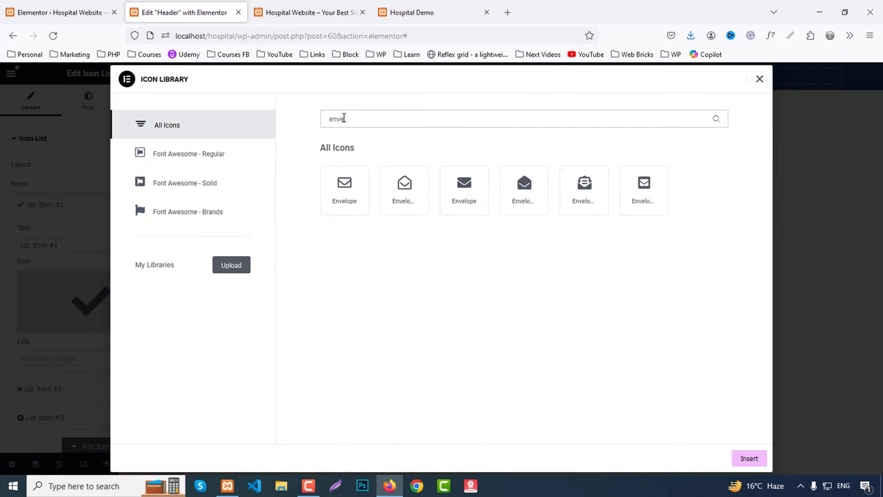
{"action": "left_click", "coordinate": [350, 197]}
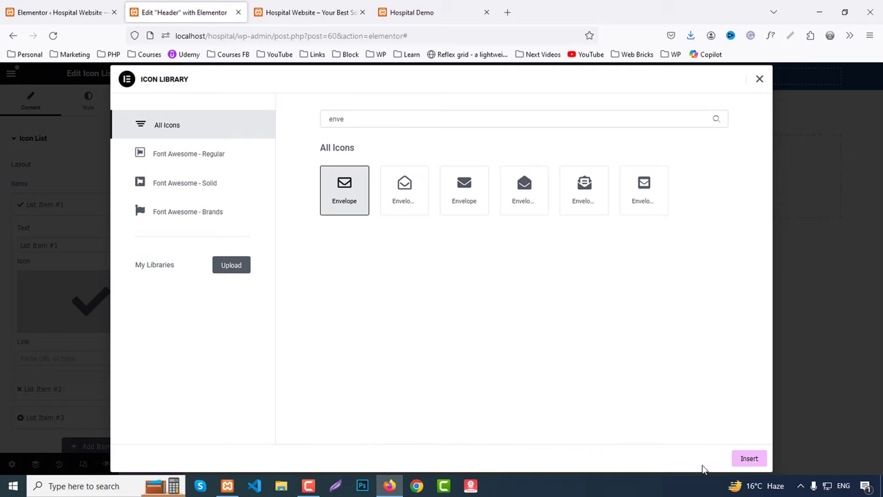
{"action": "left_click", "coordinate": [747, 459]}
Replace the first list item's text with the copied contact e-mail and give it a mailto: link.
{"action": "triple_click", "coordinate": [73, 245]}
{"action": "key", "text": "ctrl+v"}
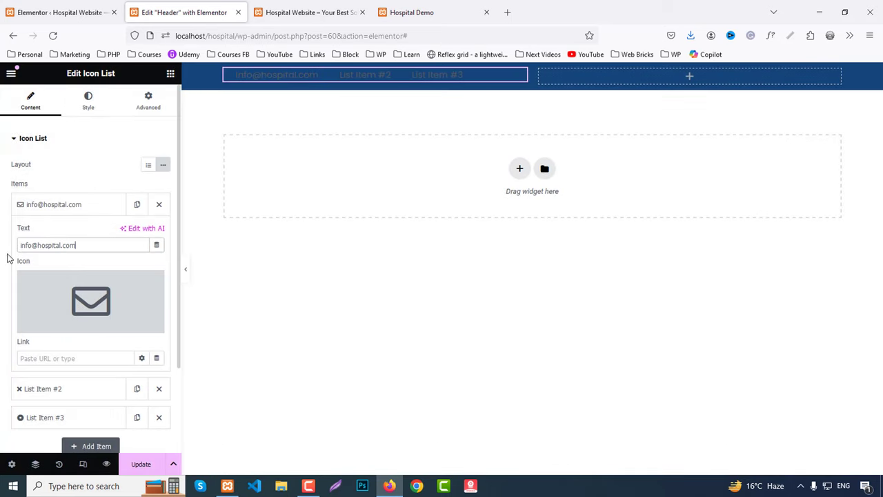
{"action": "left_click", "coordinate": [34, 358]}
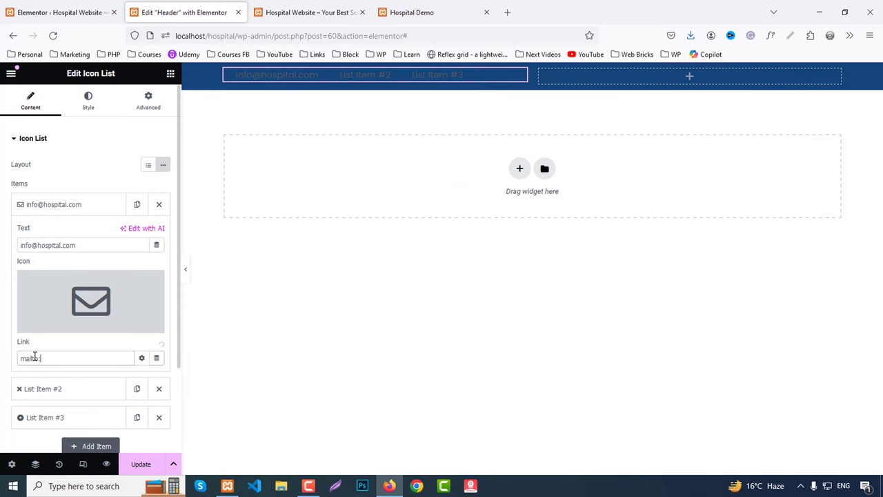
Copy the street address from the demo's top bar and use it as the second list item's text.
{"action": "left_click", "coordinate": [414, 12]}
{"action": "left_click_drag", "start_coordinate": [249, 98], "coordinate": [247, 129]}
{"action": "key", "text": "ctrl+c"}
{"action": "left_click", "coordinate": [219, 12]}
{"action": "left_click", "coordinate": [35, 205]}
{"action": "left_click", "coordinate": [87, 235]}
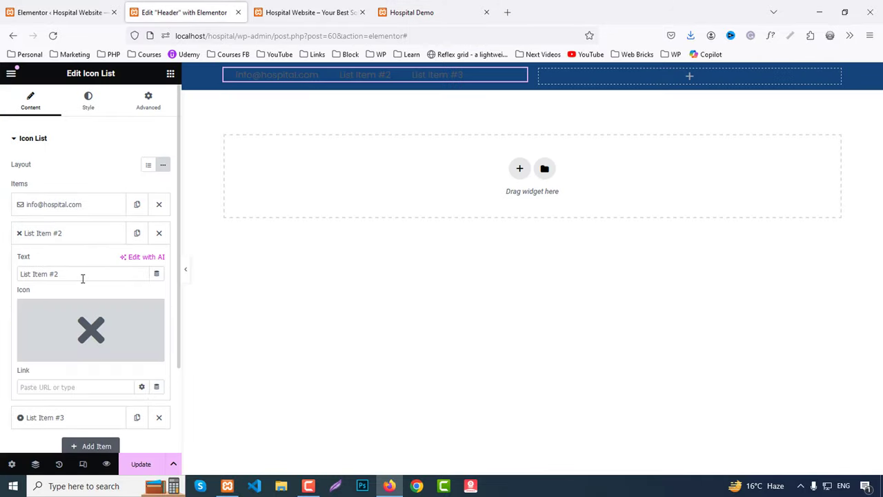
{"action": "triple_click", "coordinate": [83, 274]}
{"action": "key", "text": "ctrl+v"}
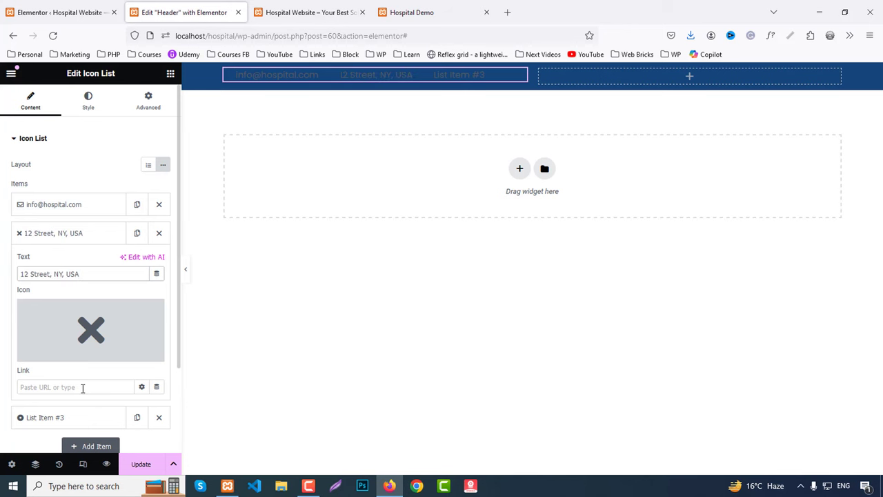
Set the address item's icon to the map marker with a hole and delete the third list item.
{"action": "left_click", "coordinate": [100, 331]}
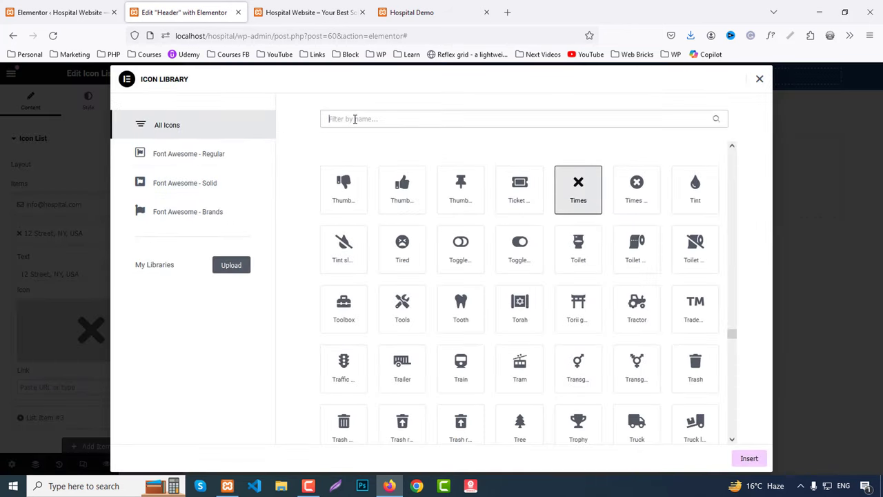
{"action": "type", "text": "map"}
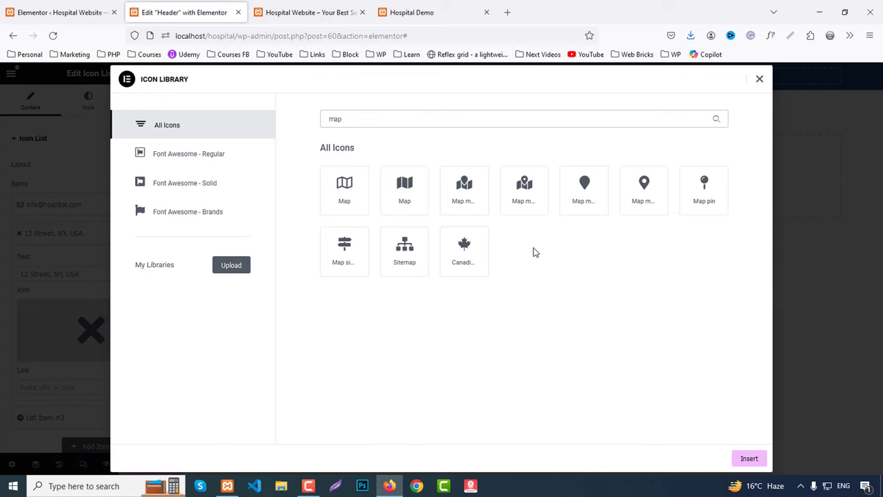
{"action": "left_click", "coordinate": [655, 195]}
{"action": "left_click", "coordinate": [740, 459]}
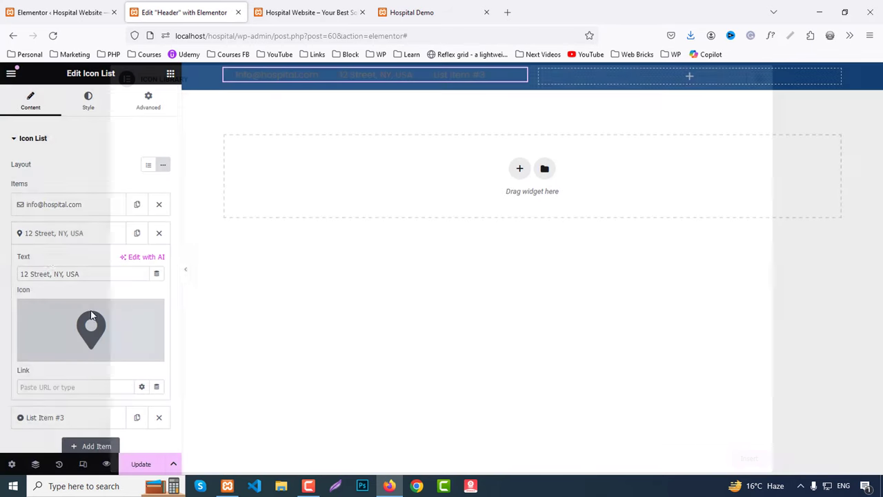
{"action": "left_click", "coordinate": [20, 232]}
{"action": "left_click", "coordinate": [159, 262]}
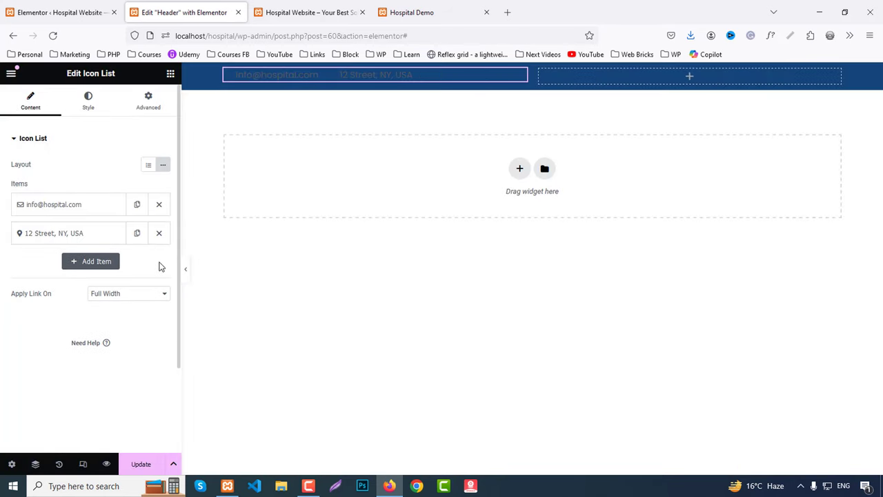
Set the Icon List's icon colour and text colour to white, #FFFFFF.
{"action": "left_click", "coordinate": [93, 104]}
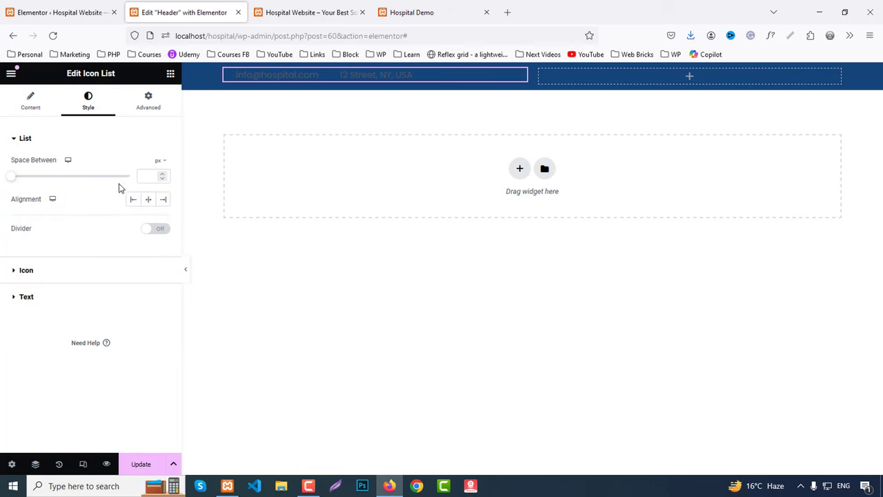
{"action": "left_click", "coordinate": [31, 274]}
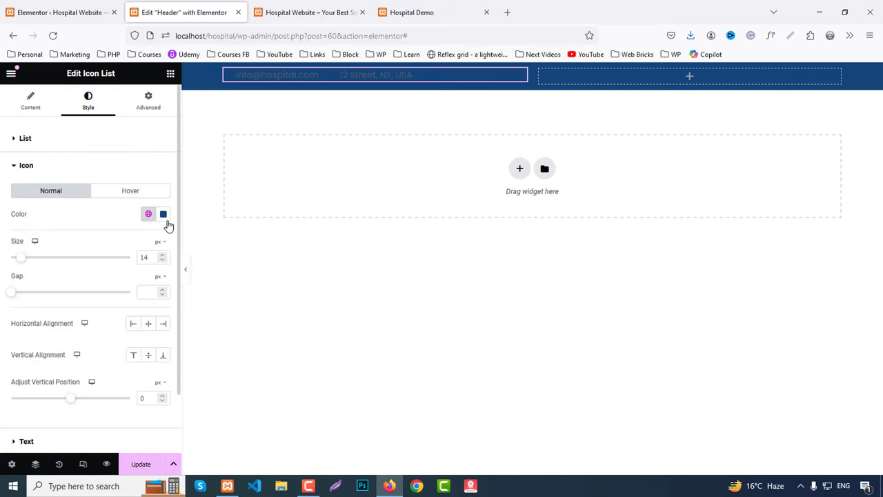
{"action": "left_click", "coordinate": [163, 214]}
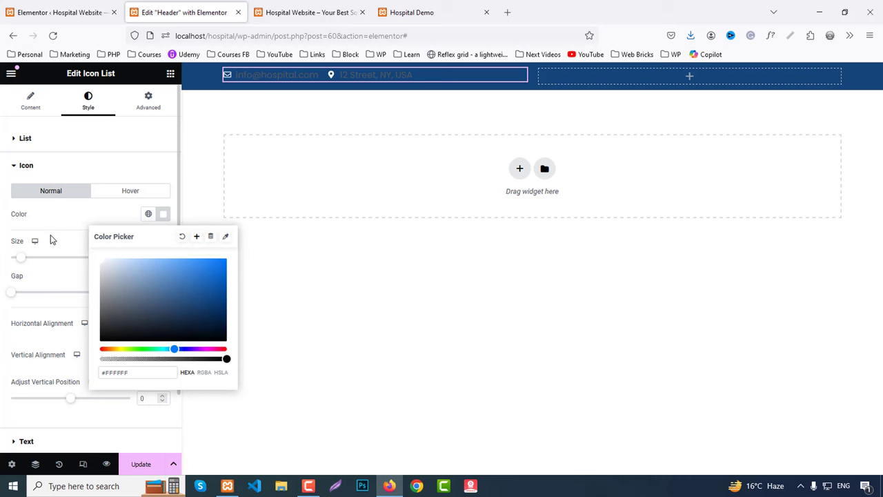
{"action": "left_click", "coordinate": [75, 221]}
{"action": "scroll", "coordinate": [36, 415], "scroll_direction": "down", "scroll_amount": 2}
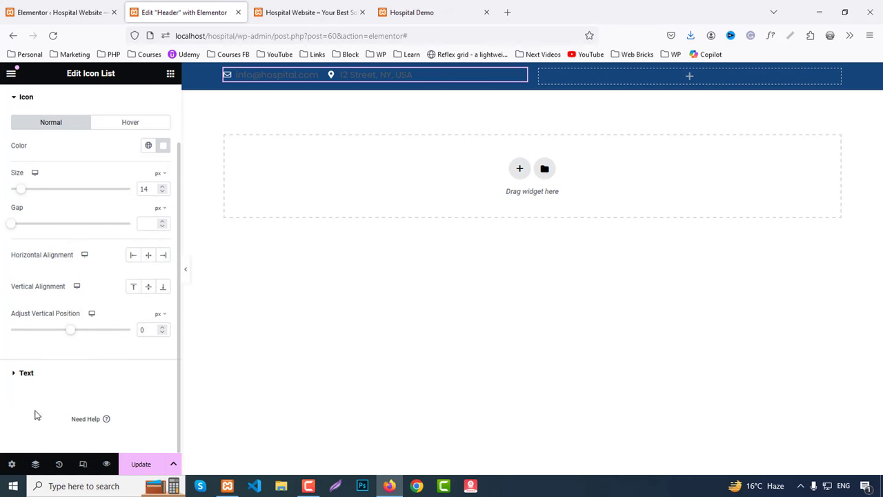
{"action": "left_click", "coordinate": [31, 373]}
{"action": "left_click", "coordinate": [164, 287]}
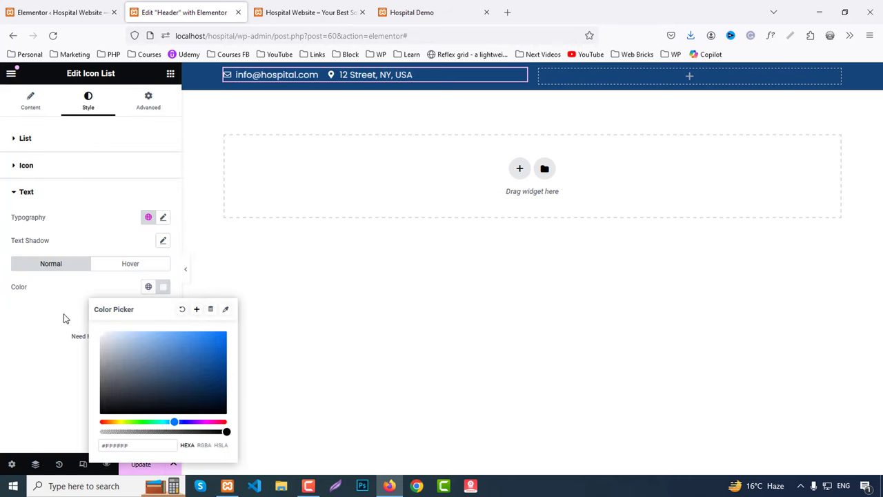
Set the Icon List's text typography size to 15 px.
{"action": "left_click", "coordinate": [163, 217]}
{"action": "type", "text": "16"}
{"action": "key", "text": "Down"}
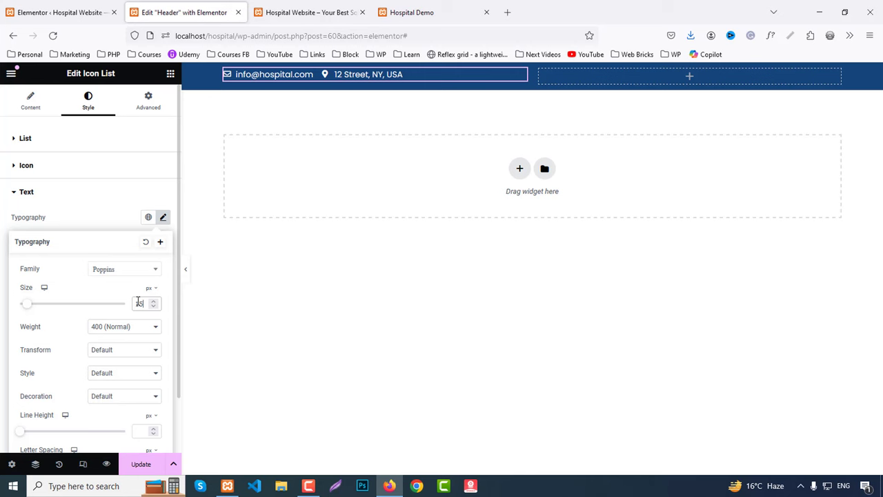
{"action": "key", "text": "Down"}
{"action": "key", "text": "Up"}
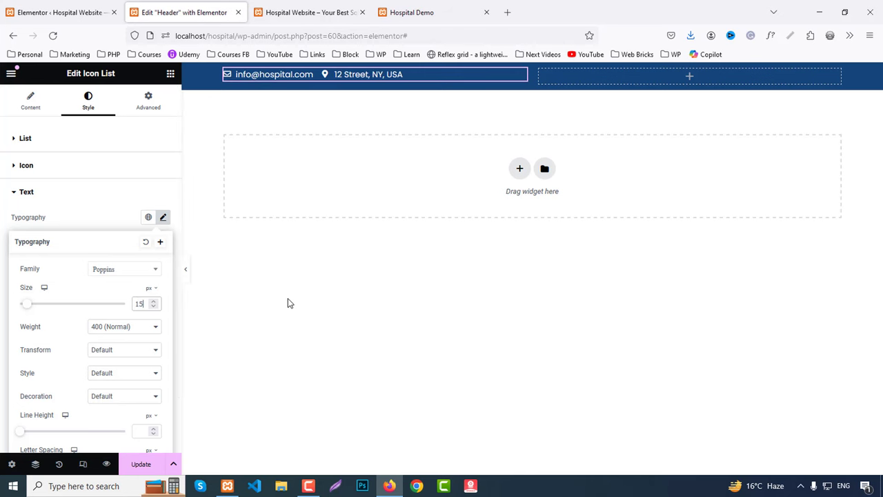
Set the top bar section's vertical alignment to Middle.
{"action": "left_click", "coordinate": [533, 70]}
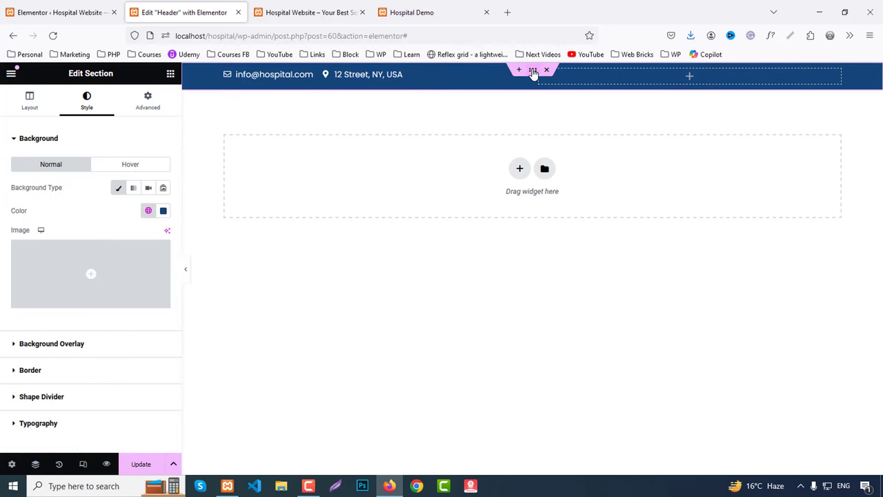
{"action": "left_click", "coordinate": [31, 101]}
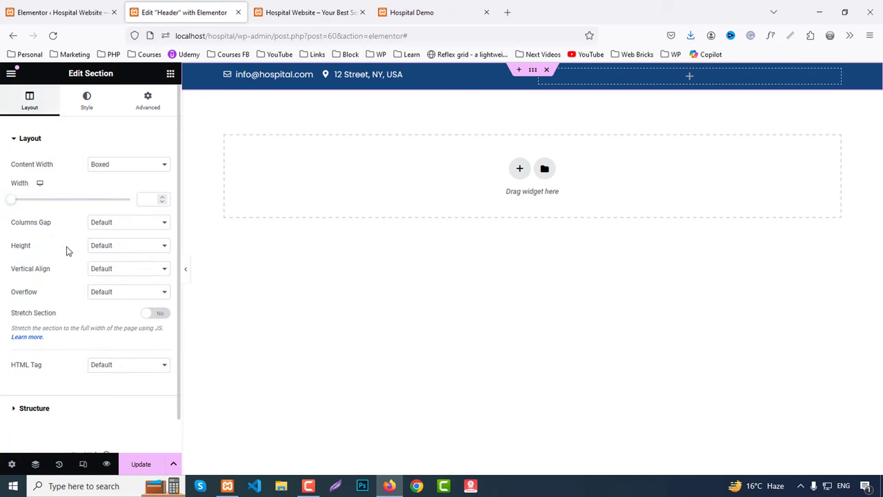
{"action": "left_click", "coordinate": [112, 274]}
{"action": "left_click", "coordinate": [111, 308]}
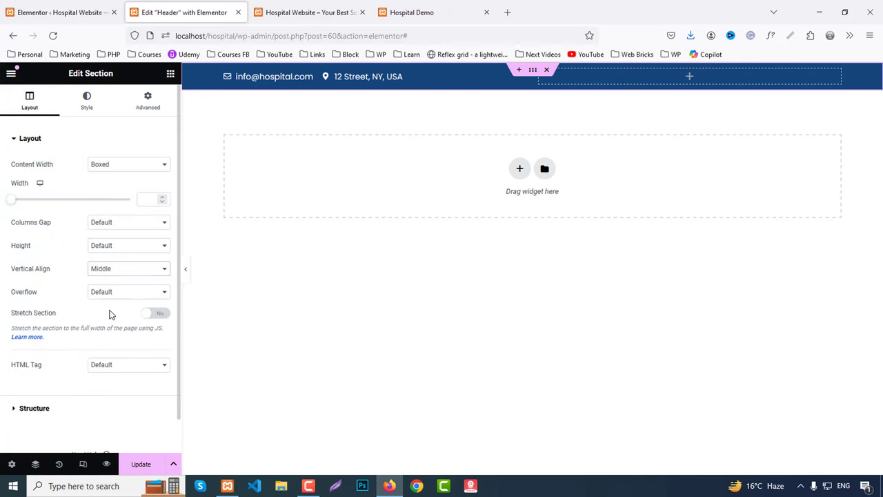
Check the demo's top bar, then add a Social Icons widget to the section's second column and align it right.
{"action": "left_click", "coordinate": [429, 9]}
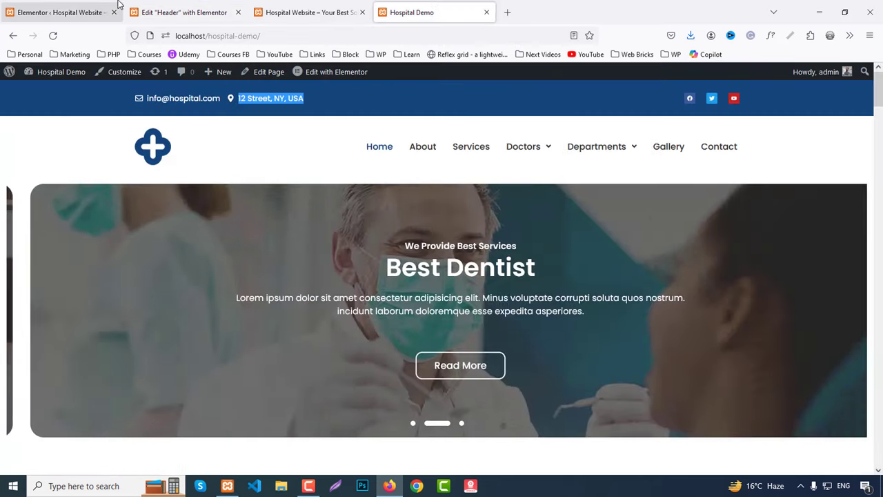
{"action": "left_click", "coordinate": [191, 5]}
{"action": "left_click", "coordinate": [170, 75]}
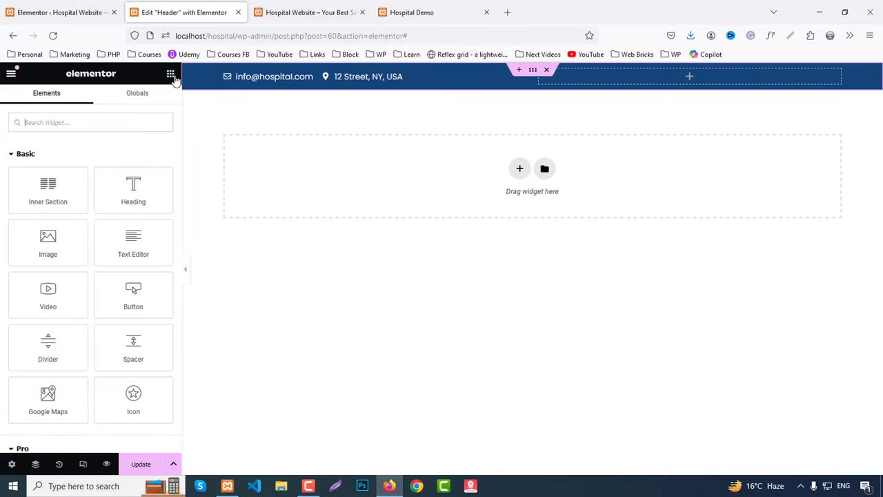
{"action": "type", "text": "socia"}
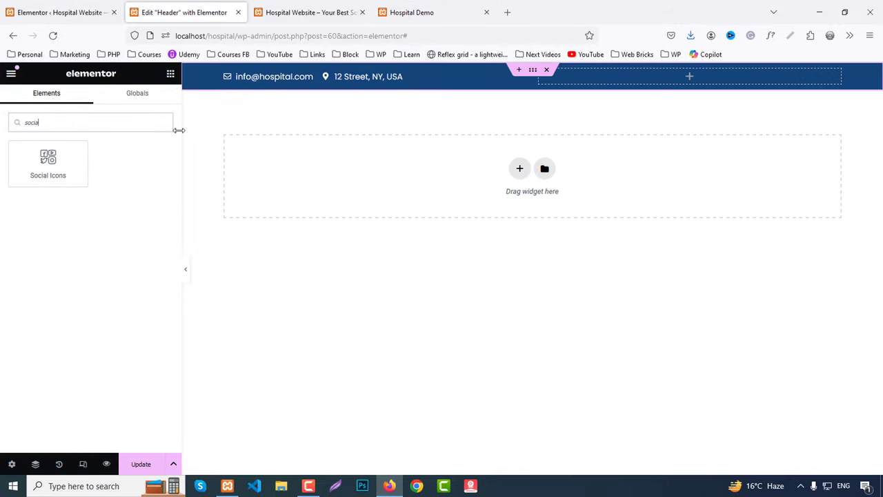
{"action": "left_click_drag", "start_coordinate": [48, 164], "coordinate": [644, 85]}
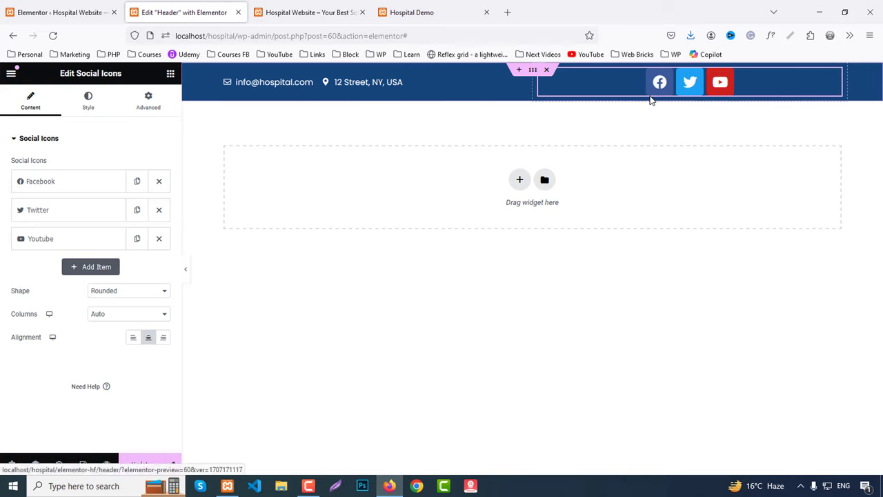
{"action": "left_click", "coordinate": [163, 338]}
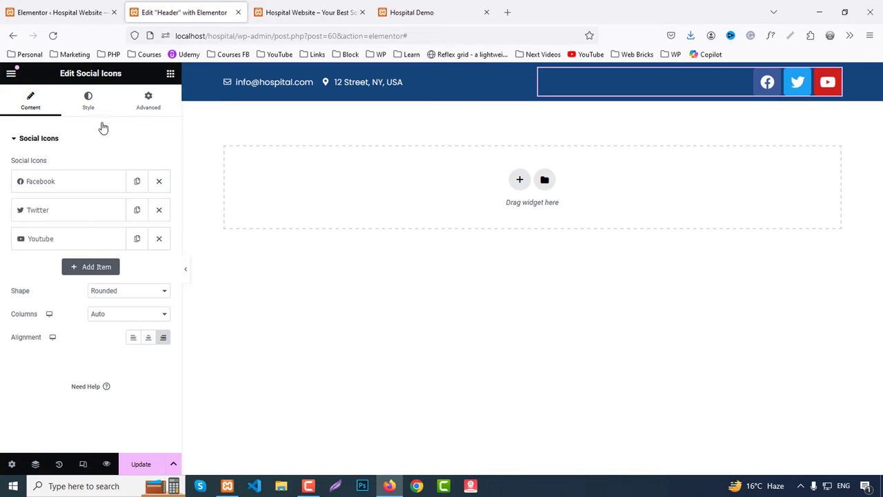
Set the social icons' size to 12 px and their spacing to 20 px.
{"action": "left_click", "coordinate": [90, 101]}
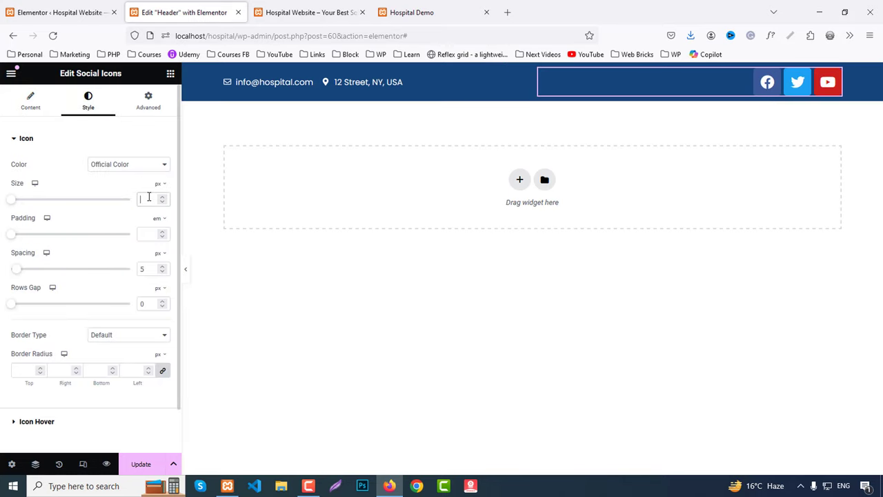
{"action": "type", "text": "19"}
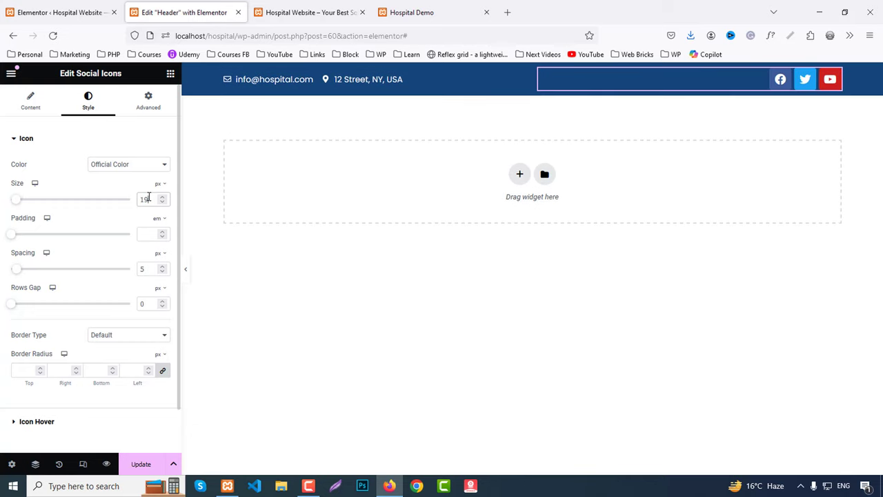
{"action": "key", "text": "BackSpace"}
{"action": "type", "text": "2"}
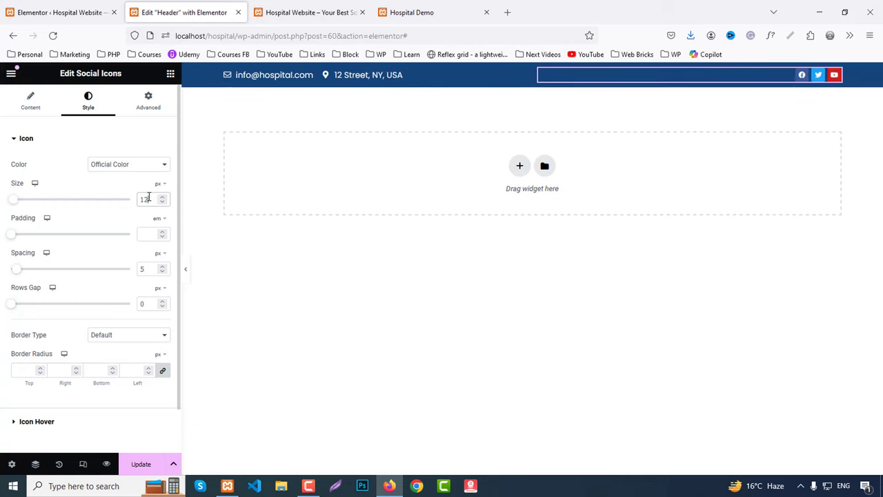
{"action": "key", "text": "BackSpace"}
{"action": "type", "text": "0"}
{"action": "key", "text": "BackSpace"}
{"action": "type", "text": "20"}
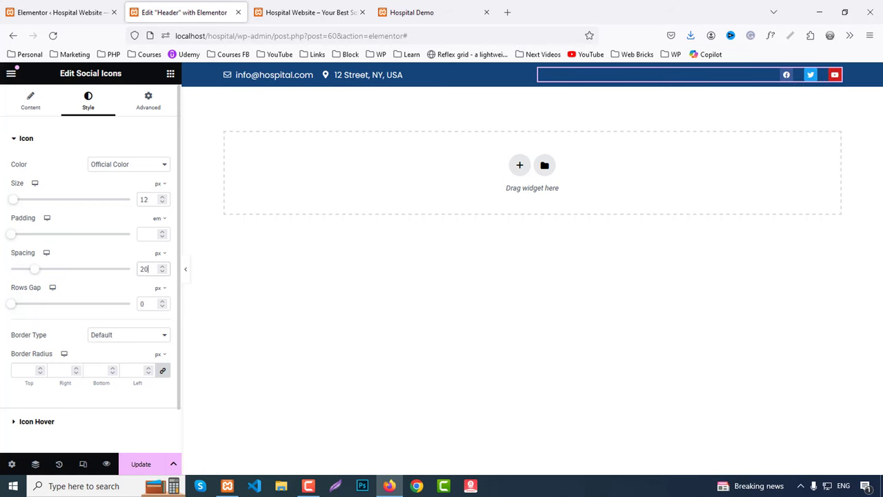
{"action": "type", "text": "20"}
Set the top bar section's top and bottom padding to 5 px and save the header.
{"action": "left_click", "coordinate": [533, 70]}
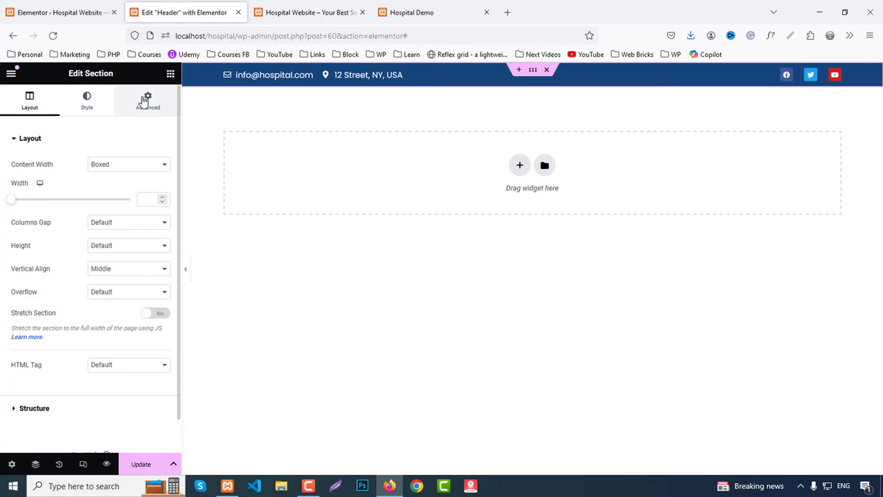
{"action": "left_click", "coordinate": [145, 100]}
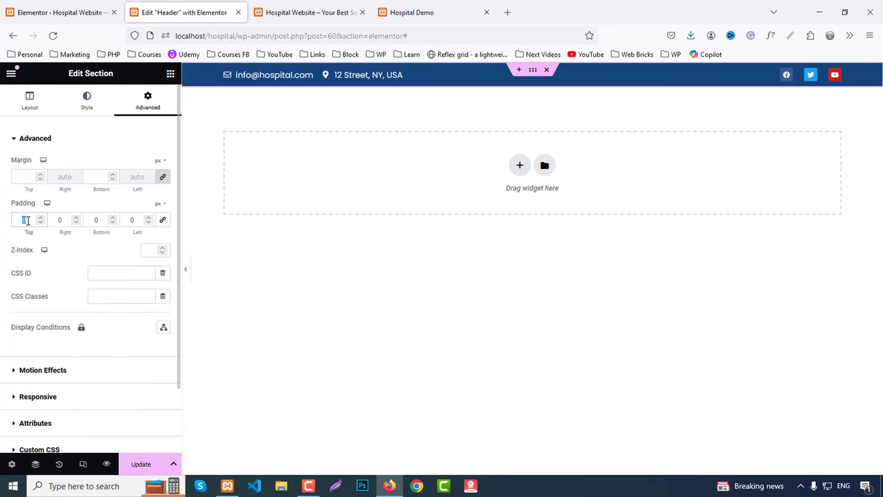
{"action": "type", "text": "5"}
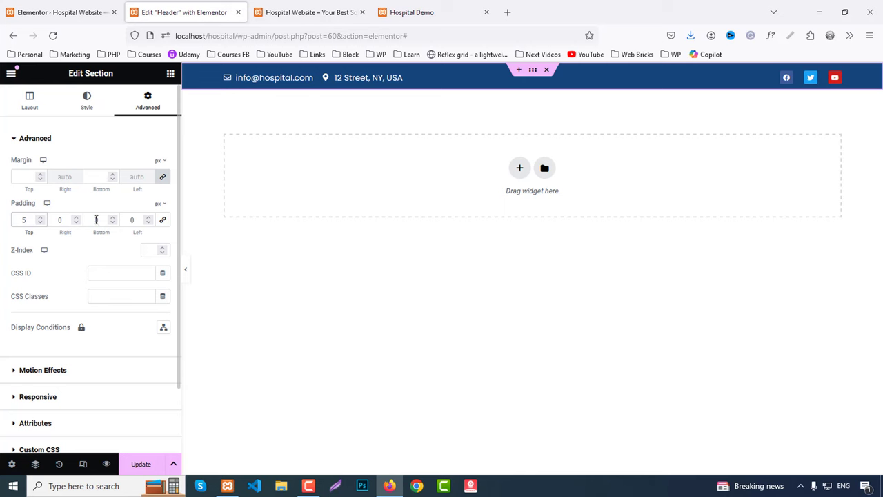
{"action": "type", "text": "5"}
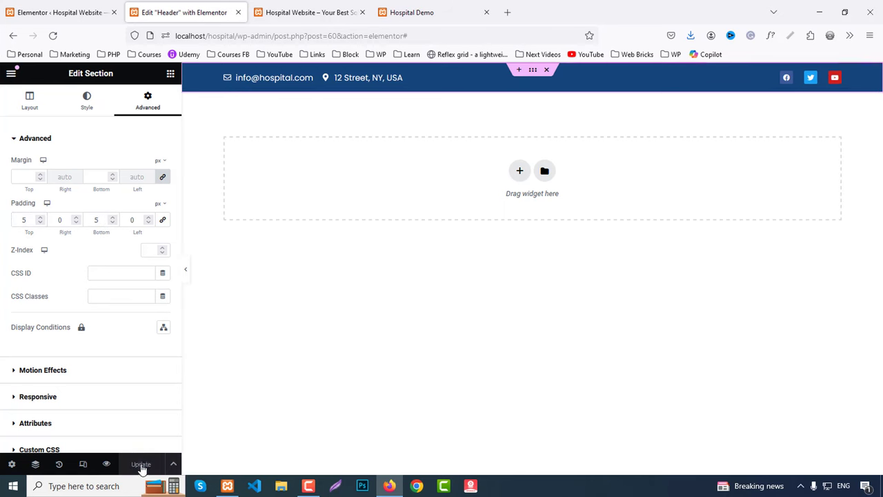
Check the demo's header, then add a two-column section below the top bar with a narrow first and a wide second column.
{"action": "left_click", "coordinate": [445, 5]}
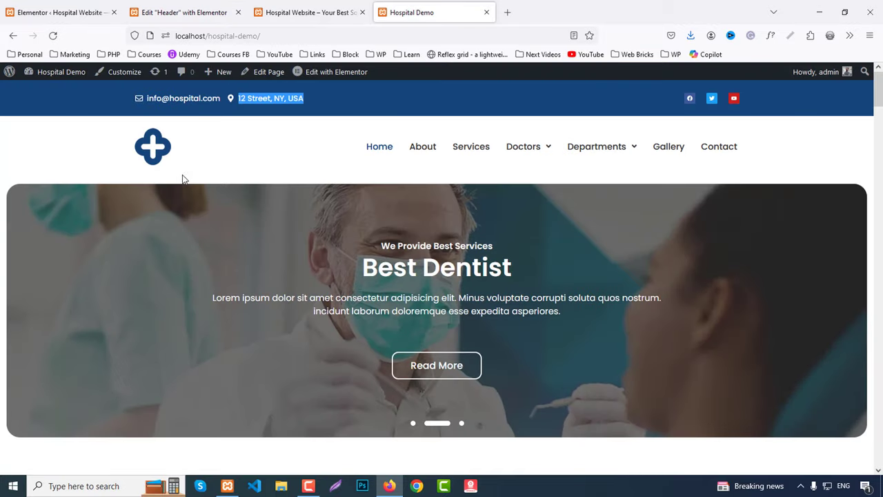
{"action": "left_click", "coordinate": [206, 8]}
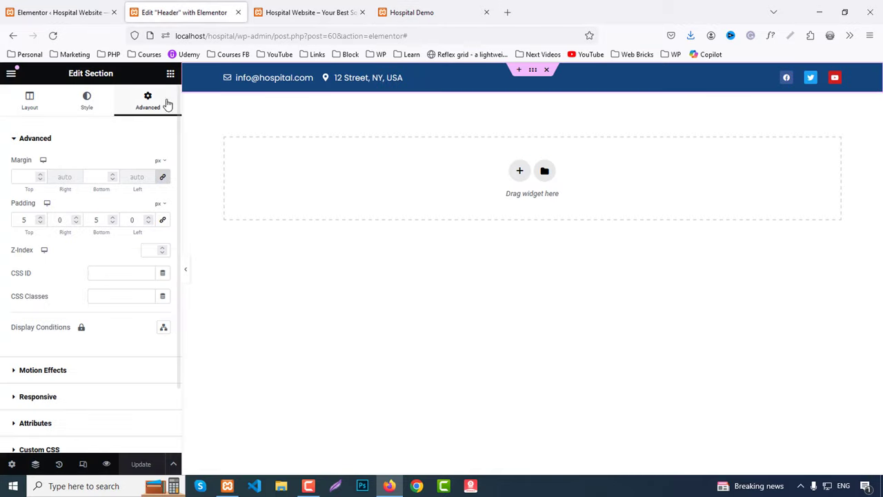
{"action": "left_click", "coordinate": [520, 172]}
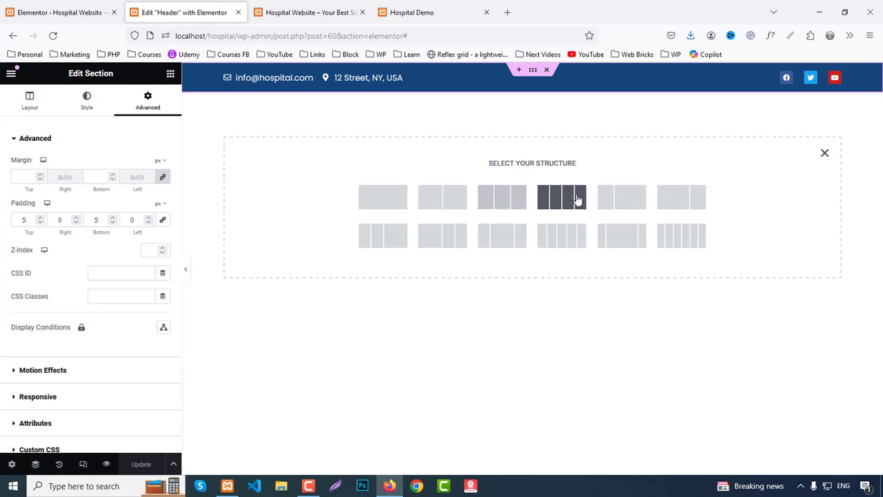
{"action": "left_click", "coordinate": [627, 205]}
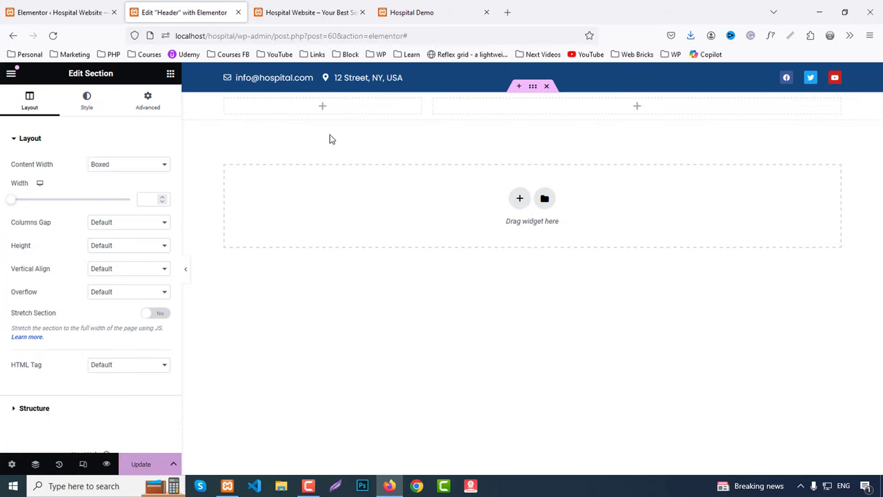
Add an Image widget to the new section's first column and use logo-1.png from the media library.
{"action": "left_click", "coordinate": [170, 74]}
{"action": "left_click_drag", "start_coordinate": [48, 241], "coordinate": [347, 128]}
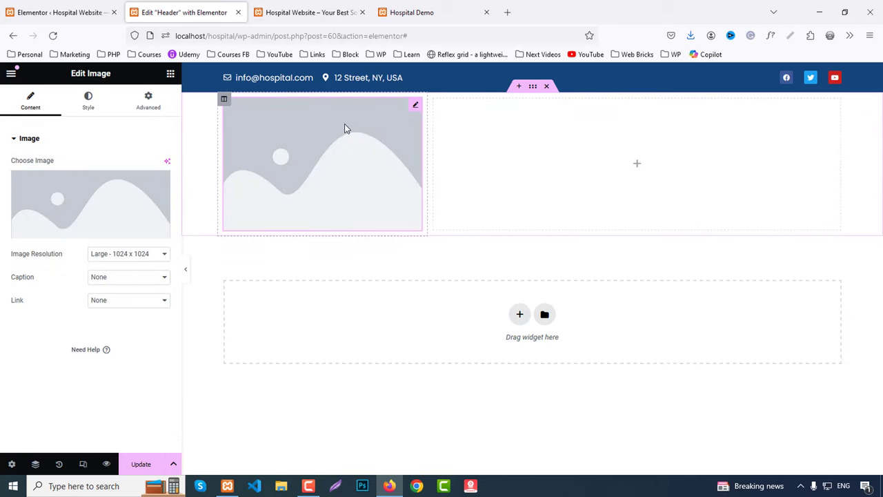
{"action": "left_click", "coordinate": [71, 206]}
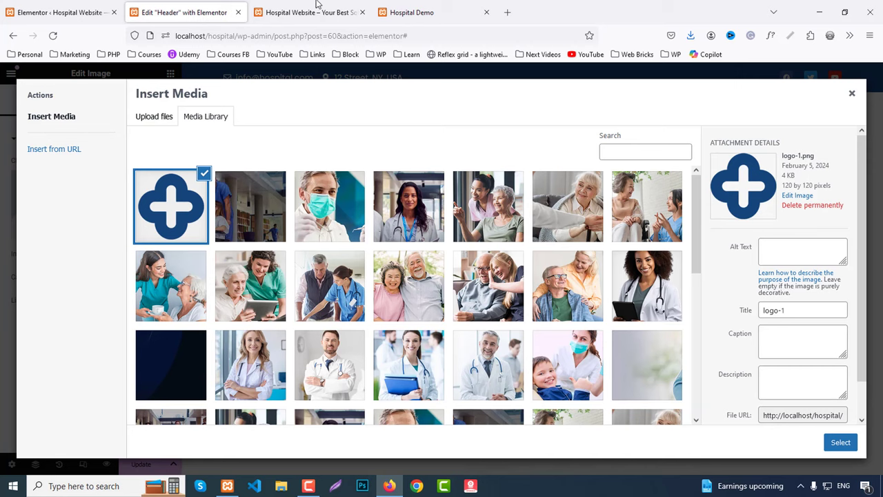
{"action": "left_click", "coordinate": [841, 443]}
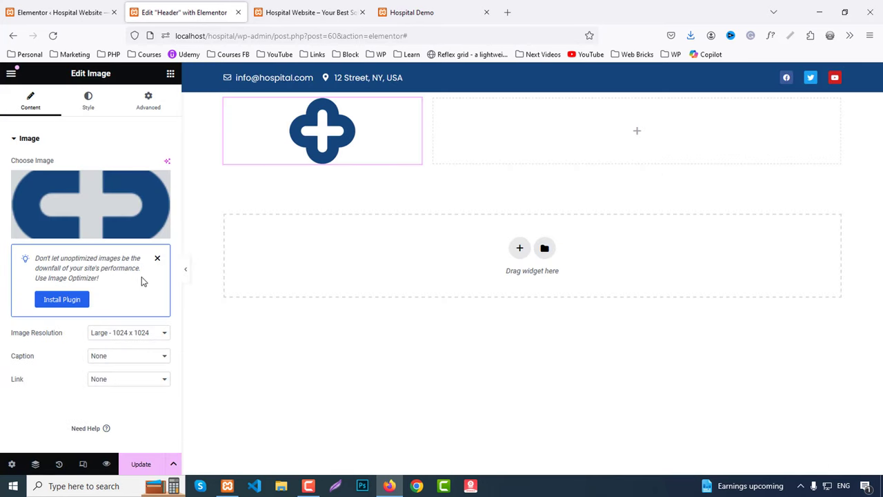
{"action": "left_click", "coordinate": [157, 259]}
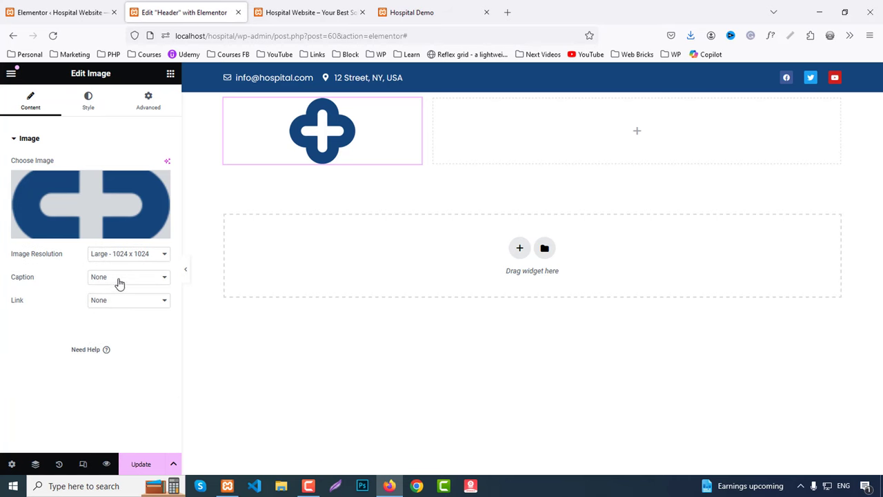
Align the logo image left and set its width to 80 px.
{"action": "left_click", "coordinate": [85, 105]}
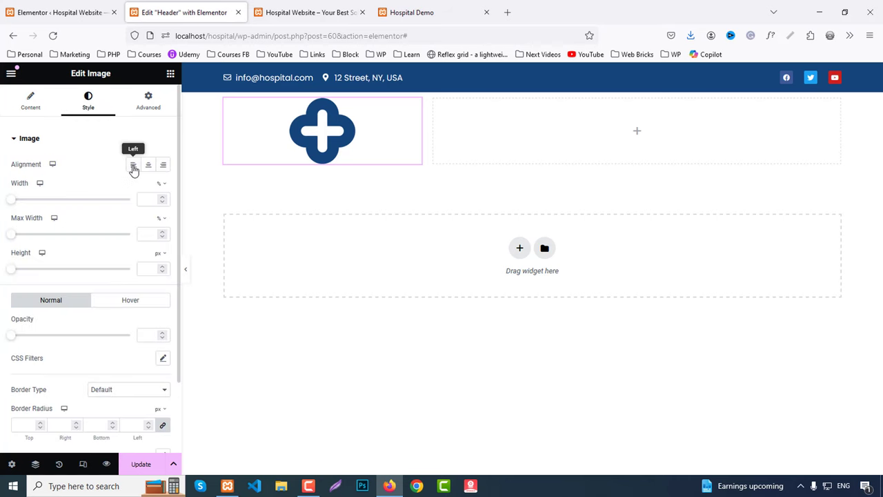
{"action": "left_click", "coordinate": [133, 165]}
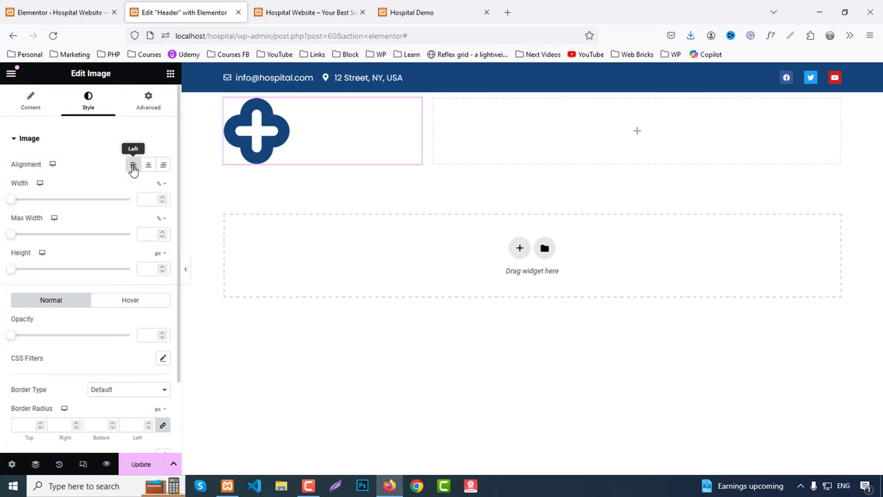
{"action": "left_click", "coordinate": [163, 185]}
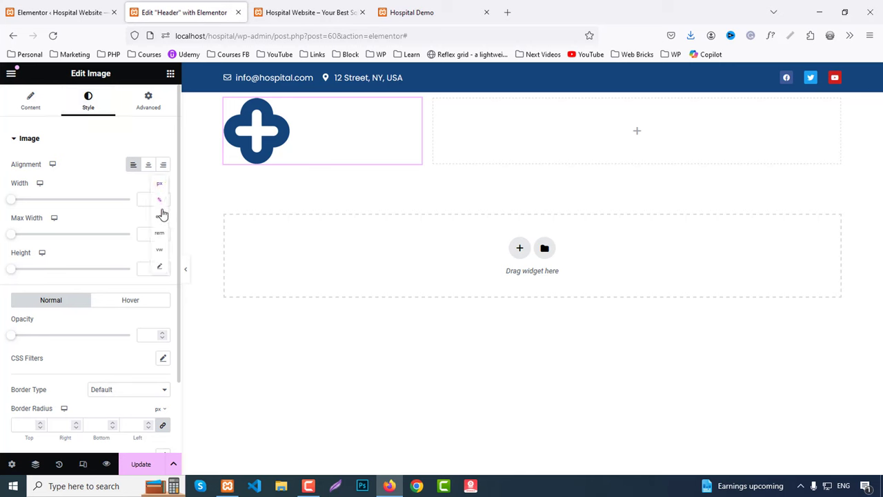
{"action": "left_click", "coordinate": [154, 198]}
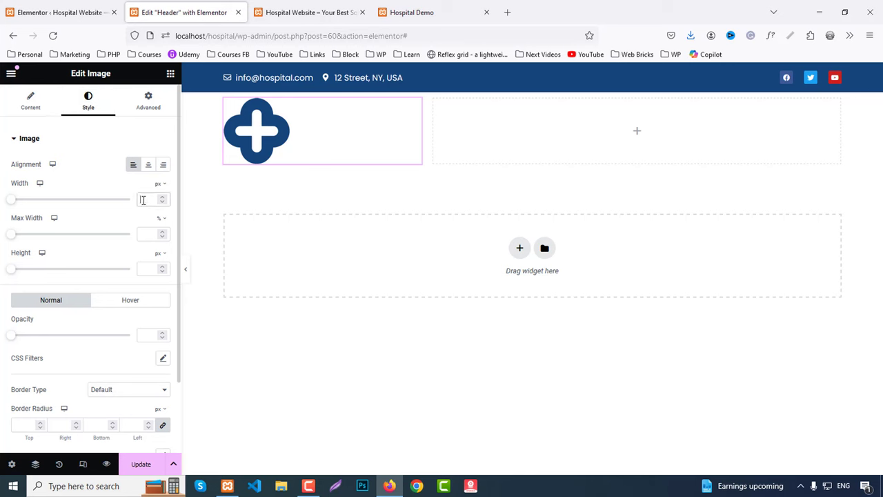
{"action": "type", "text": "108"}
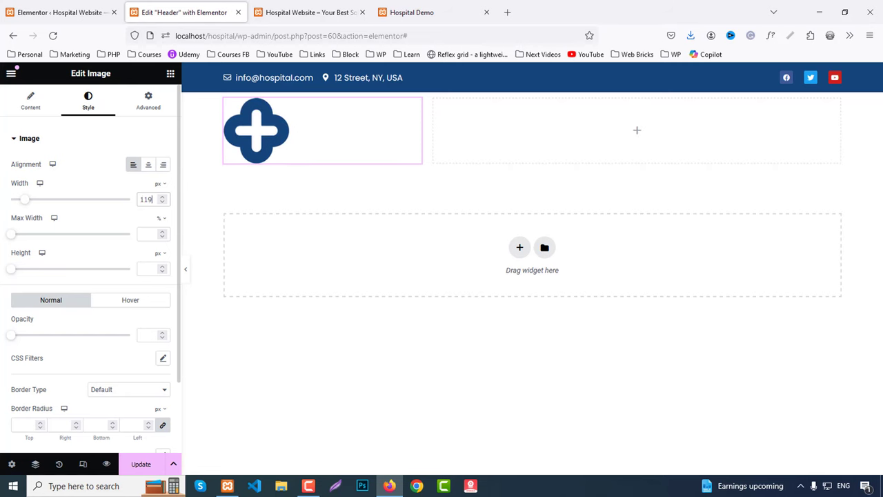
{"action": "key", "text": "Down"}
{"action": "key", "text": "Down"}
{"action": "key", "text": "Down"}
{"action": "key", "text": "Down"}
{"action": "key", "text": "Down"}
{"action": "key", "text": "Down"}
{"action": "key", "text": "Down"}
{"action": "key", "text": "Down"}
{"action": "key", "text": "Down"}
{"action": "key", "text": "Down"}
{"action": "key", "text": "Down"}
{"action": "key", "text": "Down"}
{"action": "key", "text": "Down"}
{"action": "key", "text": "Down"}
{"action": "key", "text": "Down"}
{"action": "key", "text": "Down"}
{"action": "key", "text": "Down"}
{"action": "key", "text": "Down"}
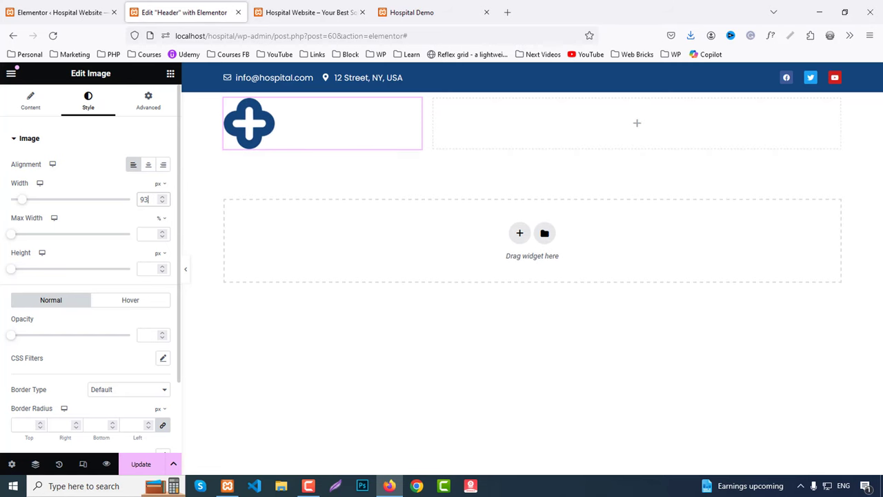
{"action": "key", "text": "Down"}
{"action": "key", "text": "Down"}
{"action": "key", "text": "Down"}
{"action": "key", "text": "Down"}
{"action": "key", "text": "Down"}
{"action": "key", "text": "Down"}
{"action": "key", "text": "Down"}
{"action": "key", "text": "Down"}
{"action": "key", "text": "Down"}
{"action": "key", "text": "Down"}
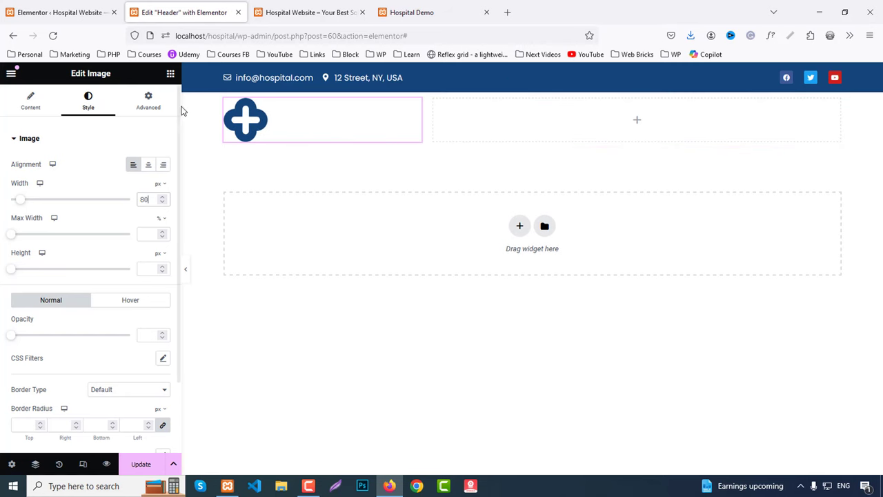
Add a Navigation Menu widget to the second column beside the logo and align it right.
{"action": "left_click", "coordinate": [171, 74]}
{"action": "type", "text": "menu"}
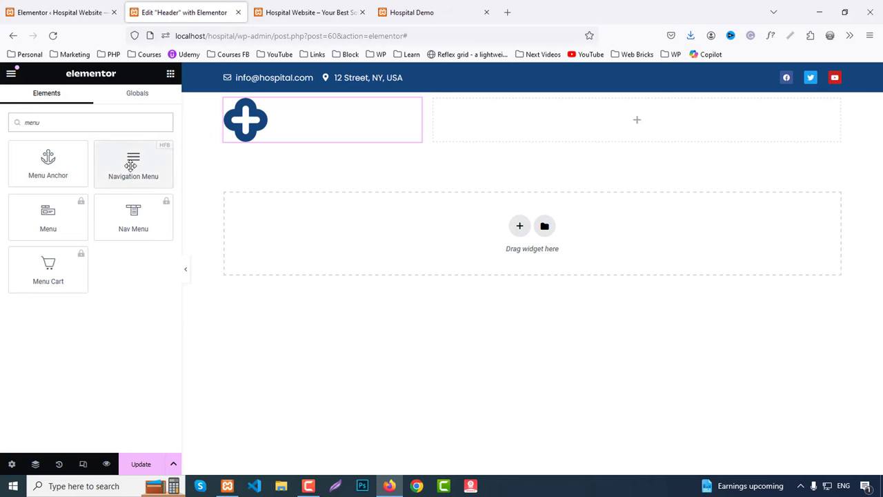
{"action": "left_click_drag", "start_coordinate": [133, 163], "coordinate": [593, 128]}
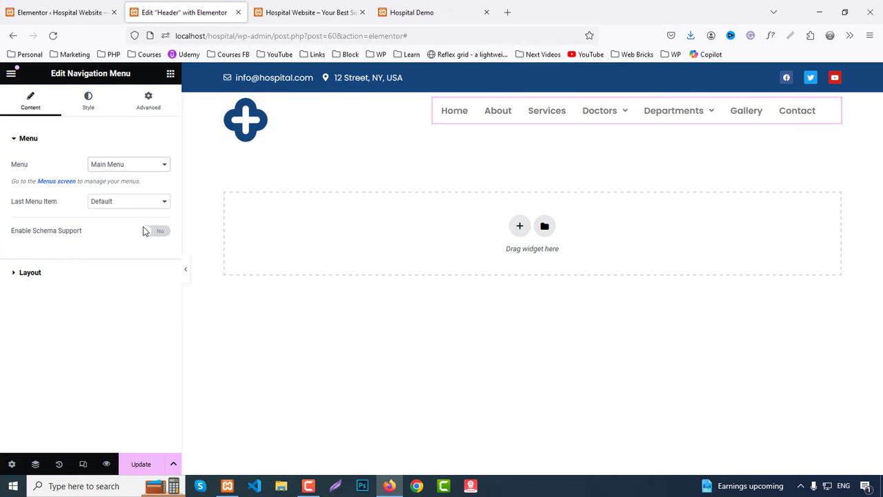
{"action": "left_click", "coordinate": [30, 272]}
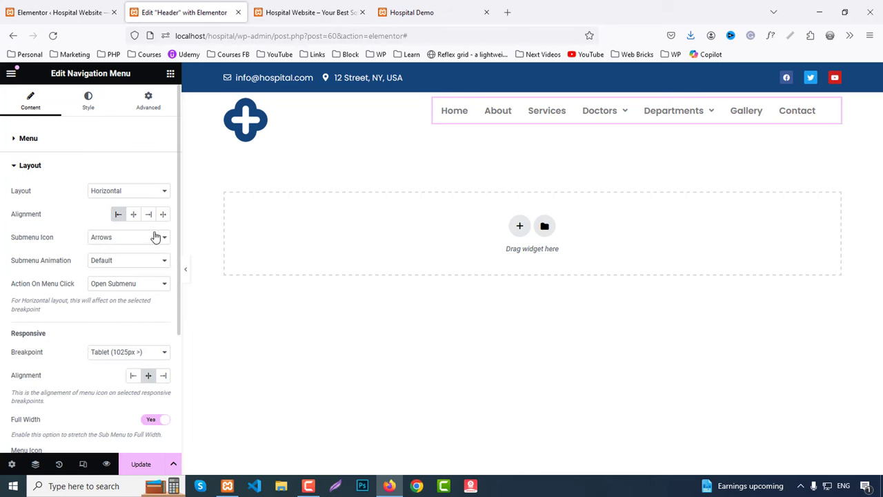
{"action": "left_click", "coordinate": [149, 216]}
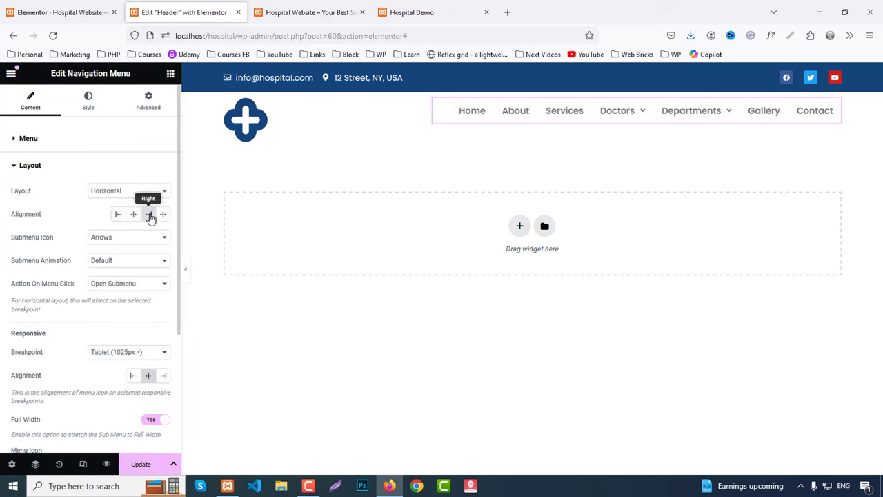
Clear the navigation menu's horizontal and vertical padding.
{"action": "left_click", "coordinate": [90, 96]}
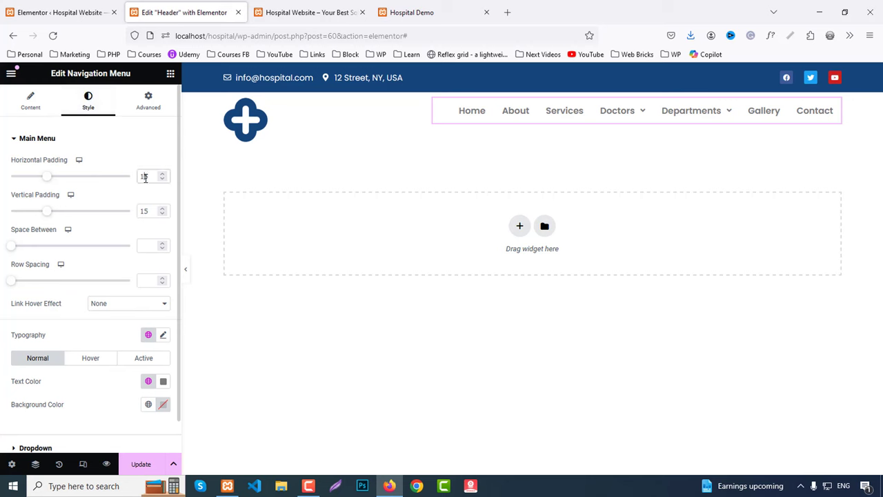
{"action": "key", "text": "BackSpace"}
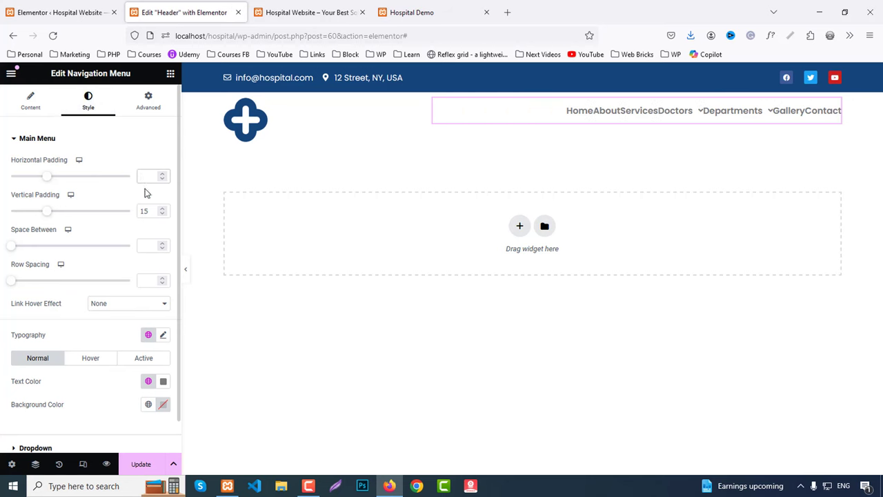
{"action": "key", "text": "BackSpace"}
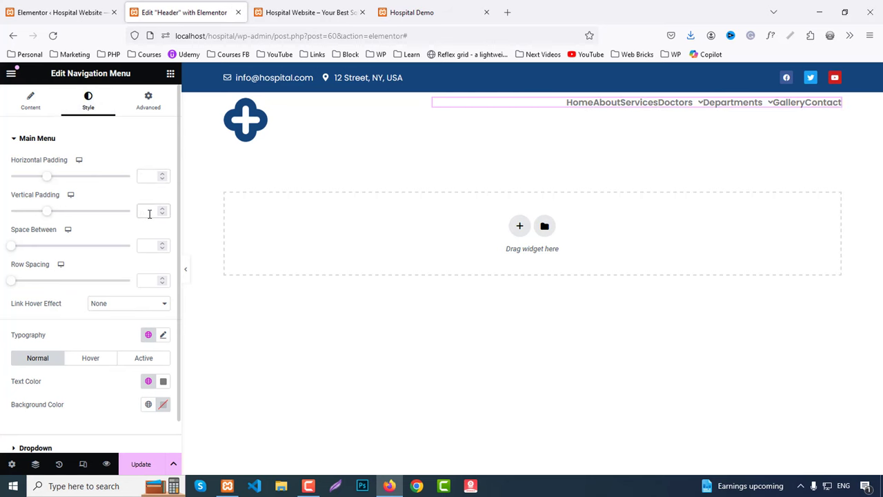
Set the space between the navigation menu items to 35.
{"action": "key", "text": "Up"}
{"action": "key", "text": "Up"}
{"action": "key", "text": "Up"}
{"action": "key", "text": "Up"}
{"action": "key", "text": "Up"}
{"action": "key", "text": "Up"}
{"action": "key", "text": "Up"}
{"action": "key", "text": "Up"}
{"action": "key", "text": "Up"}
{"action": "key", "text": "Up"}
{"action": "key", "text": "Up"}
{"action": "key", "text": "Up"}
{"action": "key", "text": "Up"}
{"action": "key", "text": "Up"}
{"action": "key", "text": "Up"}
{"action": "key", "text": "Up"}
{"action": "key", "text": "Up"}
{"action": "key", "text": "Up"}
{"action": "key", "text": "Up"}
{"action": "key", "text": "Up"}
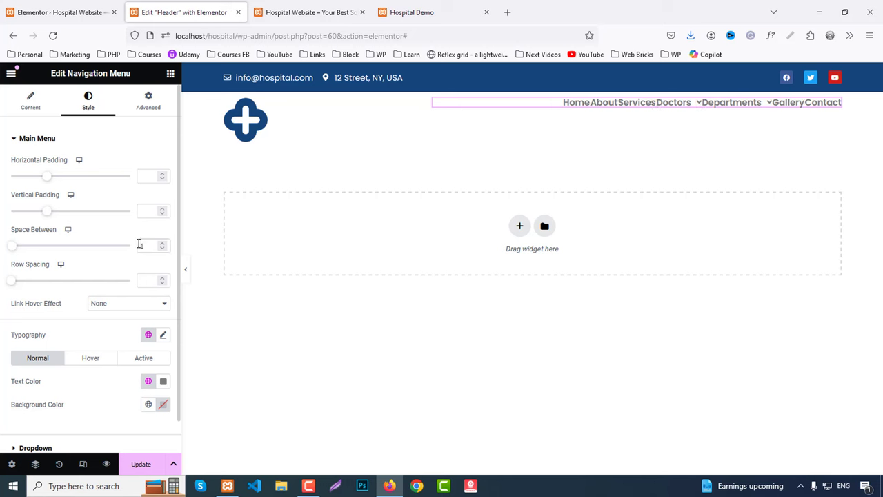
{"action": "key", "text": "Up"}
{"action": "key", "text": "Up"}
{"action": "key", "text": "Up"}
{"action": "key", "text": "Up"}
{"action": "key", "text": "Up"}
{"action": "key", "text": "Up"}
{"action": "key", "text": "Up"}
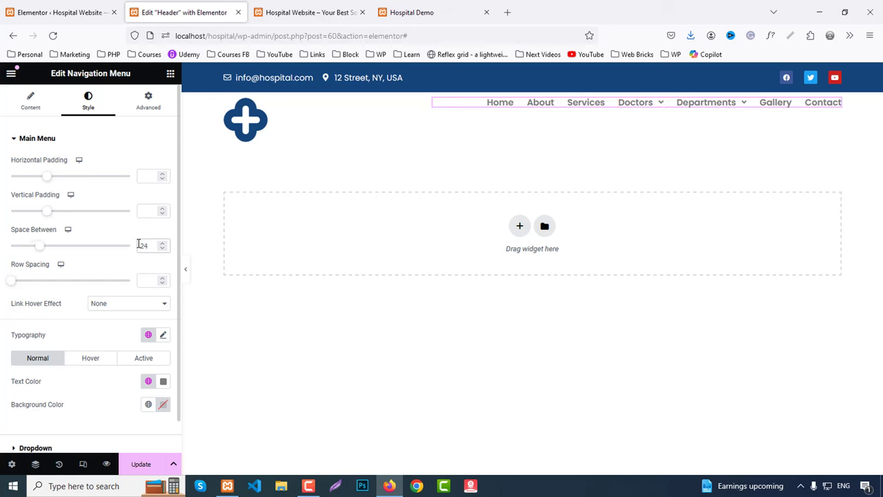
{"action": "key", "text": "Up"}
{"action": "key", "text": "Up"}
{"action": "key", "text": "Up"}
{"action": "key", "text": "Up"}
{"action": "key", "text": "Up"}
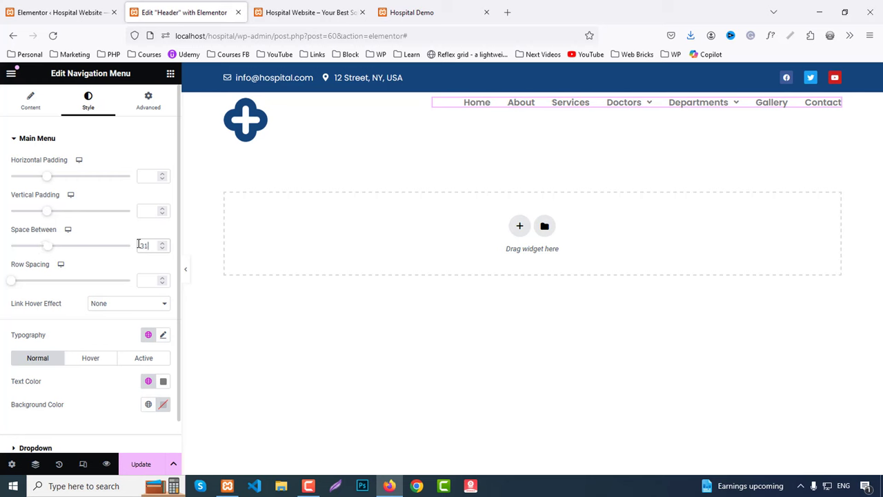
{"action": "key", "text": "Up"}
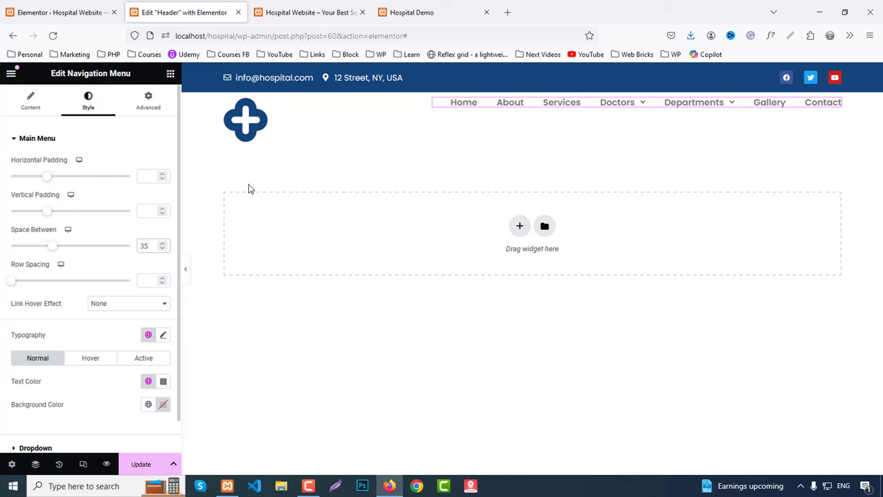
Set the navigation menu's normal text color to the global Secondary color.
{"action": "left_click", "coordinate": [165, 386]}
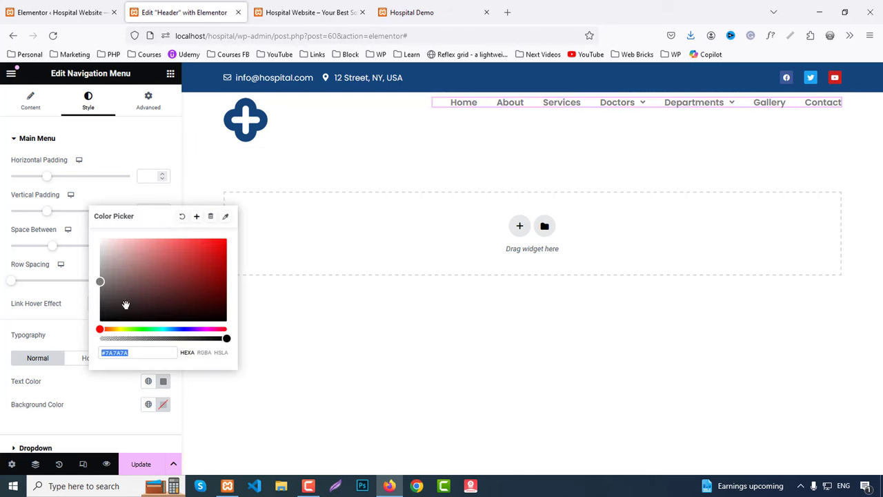
{"action": "left_click", "coordinate": [147, 384]}
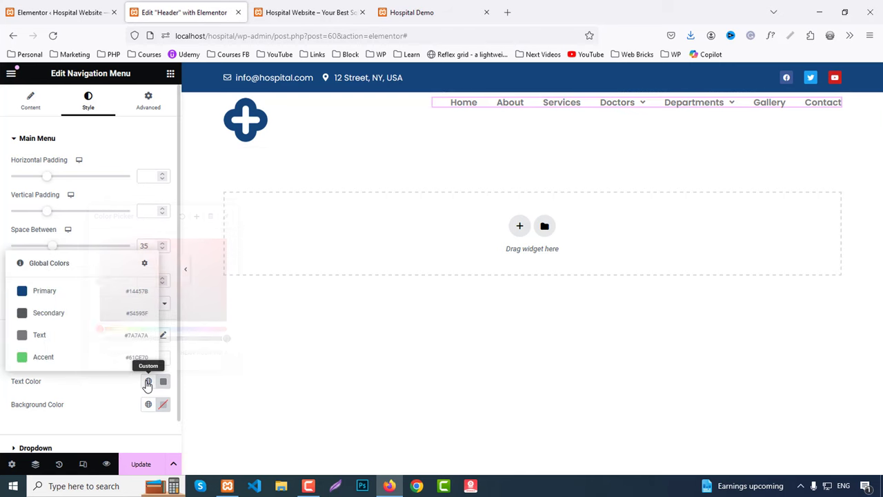
{"action": "left_click", "coordinate": [49, 314]}
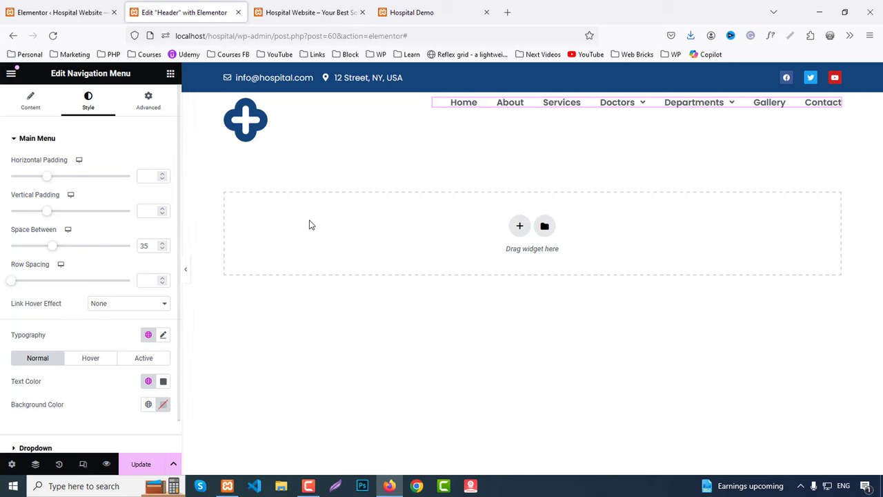
Set the vertical alignment of the header section holding the logo and navigation menu to Middle.
{"action": "left_click", "coordinate": [532, 87]}
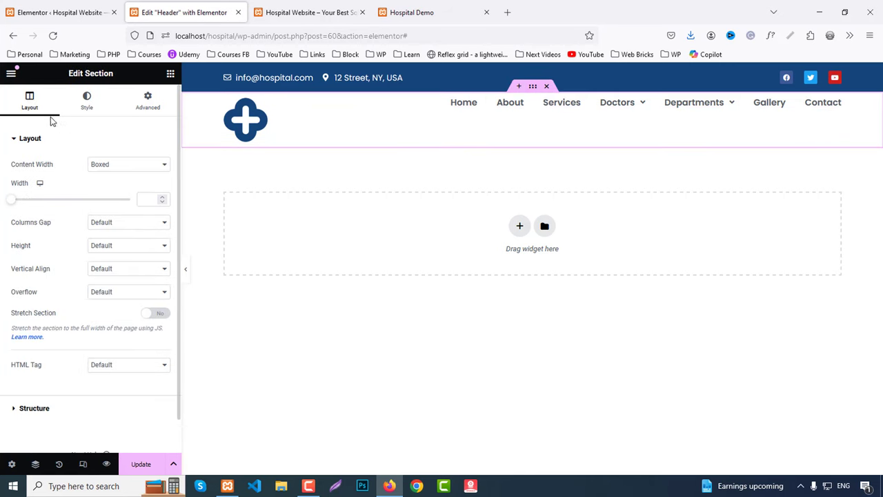
{"action": "left_click", "coordinate": [114, 268]}
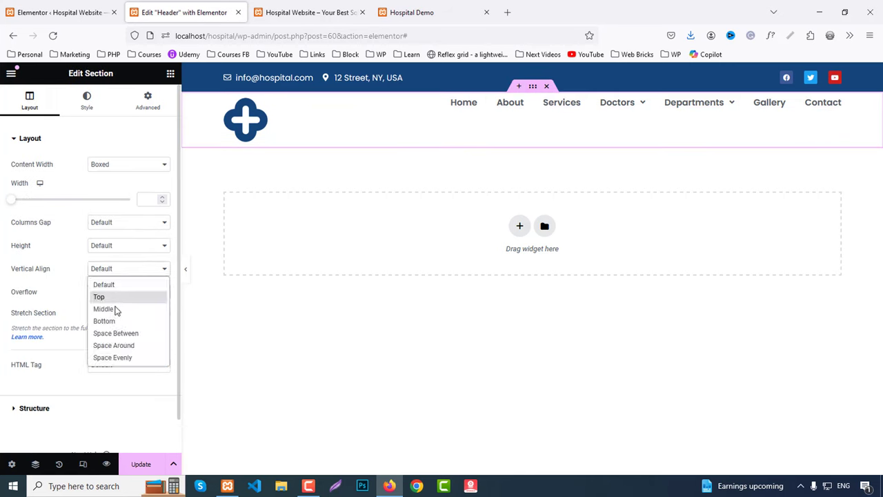
{"action": "left_click", "coordinate": [115, 307]}
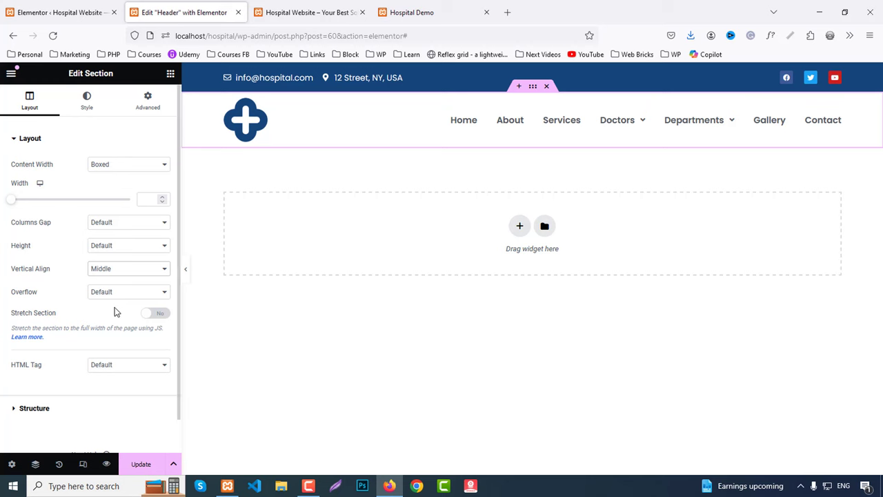
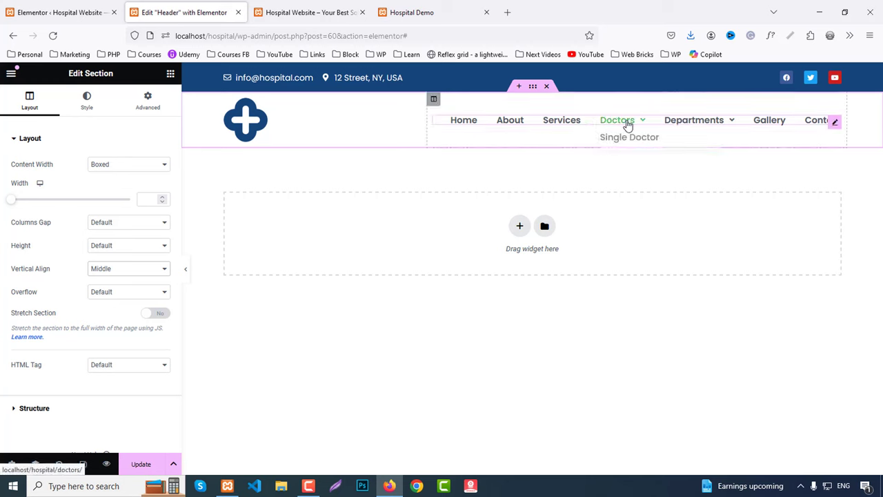
Set the navigation menu's hover and active text colors to the global Primary color.
{"action": "left_click", "coordinate": [443, 125]}
{"action": "scroll", "coordinate": [30, 369], "scroll_direction": "down", "scroll_amount": 1}
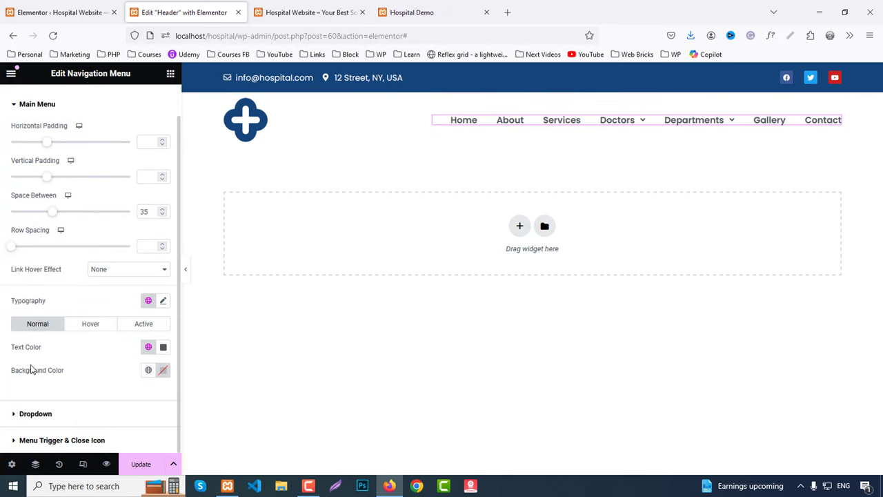
{"action": "left_click", "coordinate": [100, 325]}
{"action": "left_click", "coordinate": [147, 347]}
{"action": "left_click", "coordinate": [35, 256]}
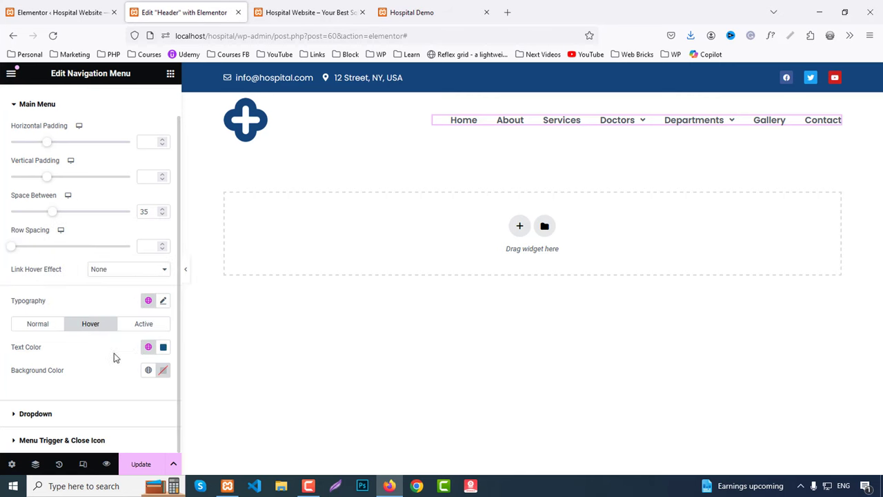
{"action": "left_click", "coordinate": [144, 326]}
{"action": "left_click", "coordinate": [147, 347]}
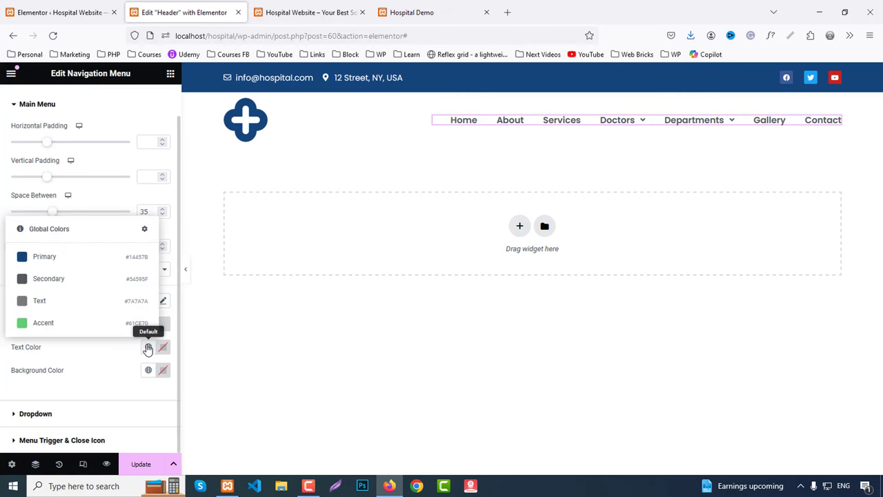
{"action": "left_click", "coordinate": [48, 257]}
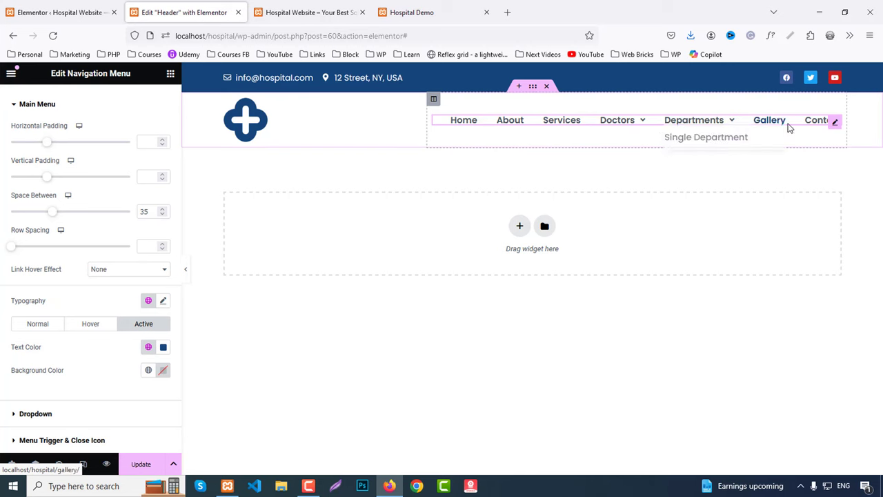
Change the main menu's typography weight to 500 (Medium).
{"action": "left_click", "coordinate": [163, 302]}
{"action": "scroll", "coordinate": [122, 367], "scroll_direction": "down", "scroll_amount": 2}
{"action": "left_click", "coordinate": [109, 305]}
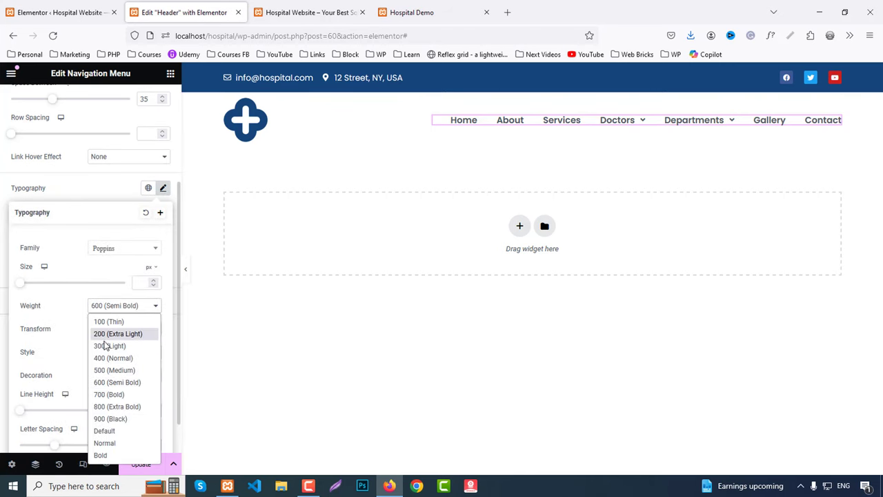
{"action": "left_click", "coordinate": [105, 370]}
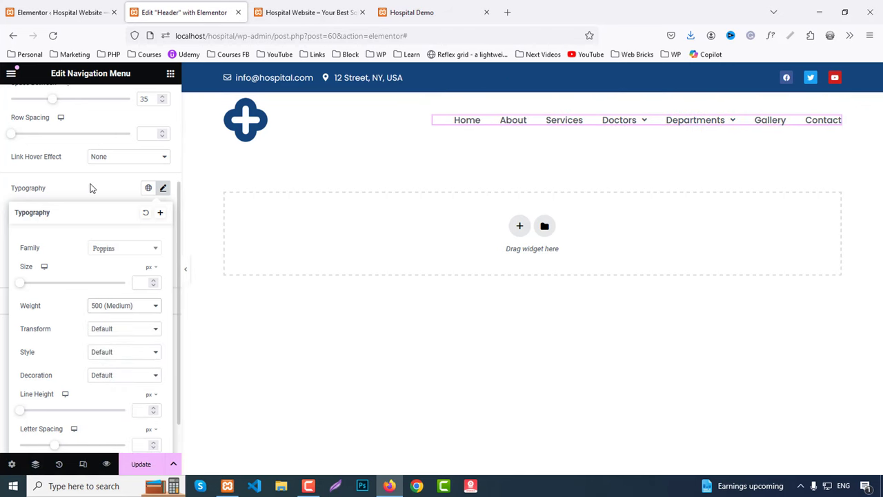
{"action": "left_click", "coordinate": [46, 251]}
Set the typography weight of the navigation menu's dropdown items to 400 (Normal).
{"action": "left_click", "coordinate": [27, 306]}
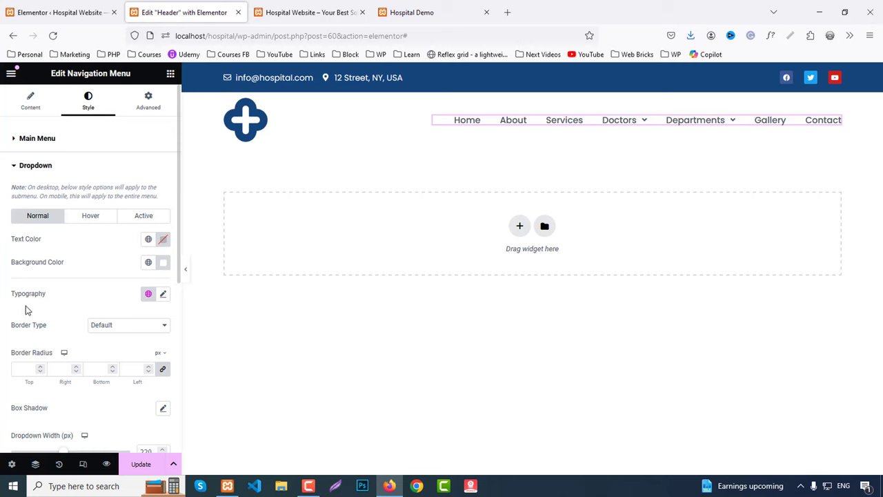
{"action": "scroll", "coordinate": [28, 310], "scroll_direction": "down", "scroll_amount": 2}
{"action": "scroll", "coordinate": [89, 296], "scroll_direction": "up", "scroll_amount": 2}
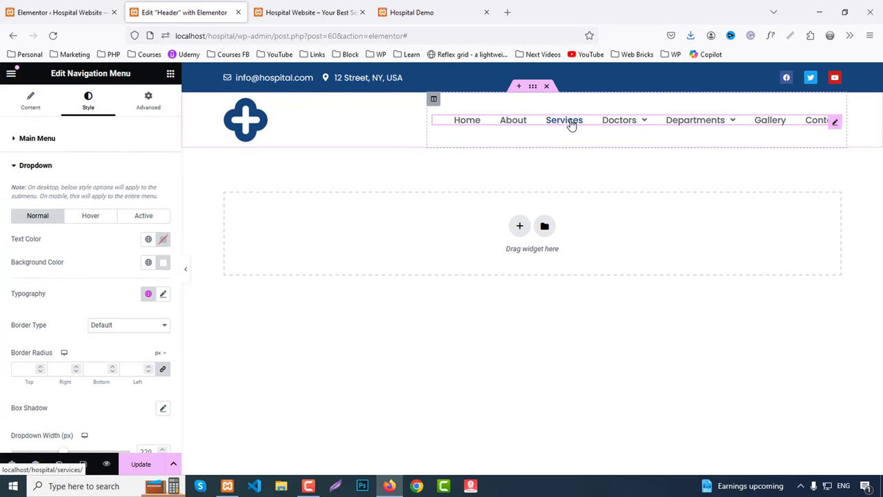
{"action": "mouse_move", "coordinate": [618, 124]}
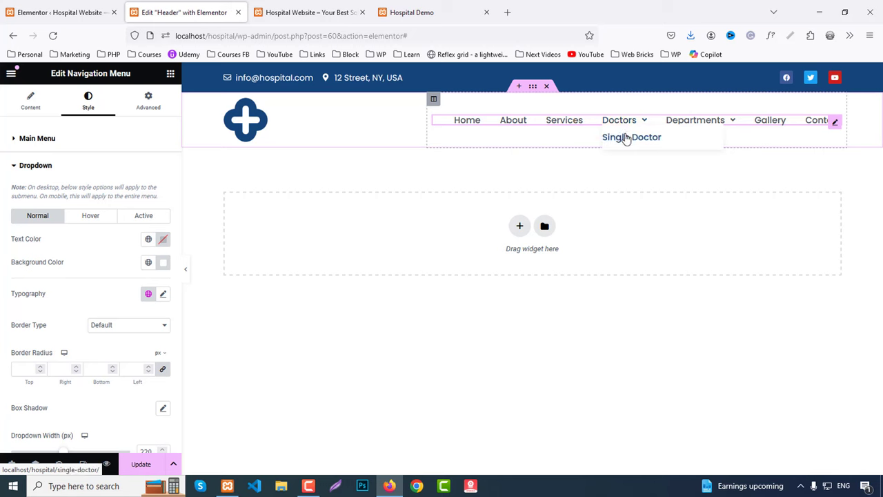
{"action": "left_click", "coordinate": [163, 294]}
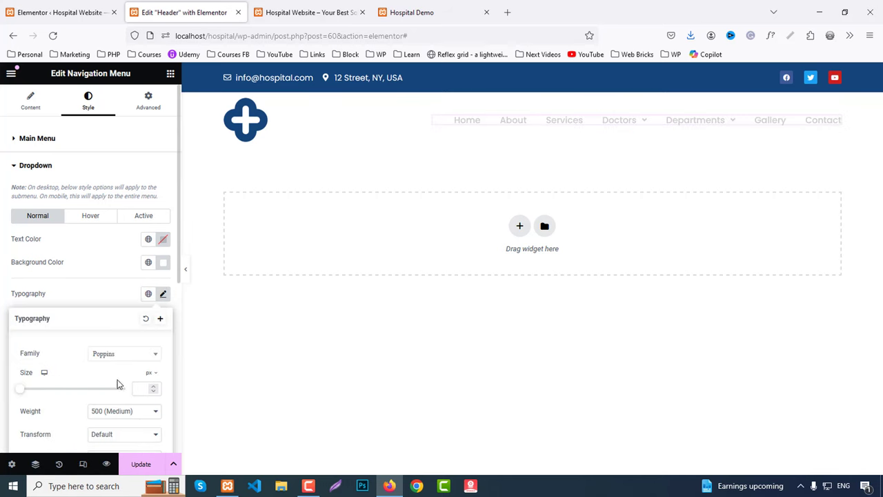
{"action": "left_click", "coordinate": [111, 411]}
{"action": "left_click", "coordinate": [121, 298]}
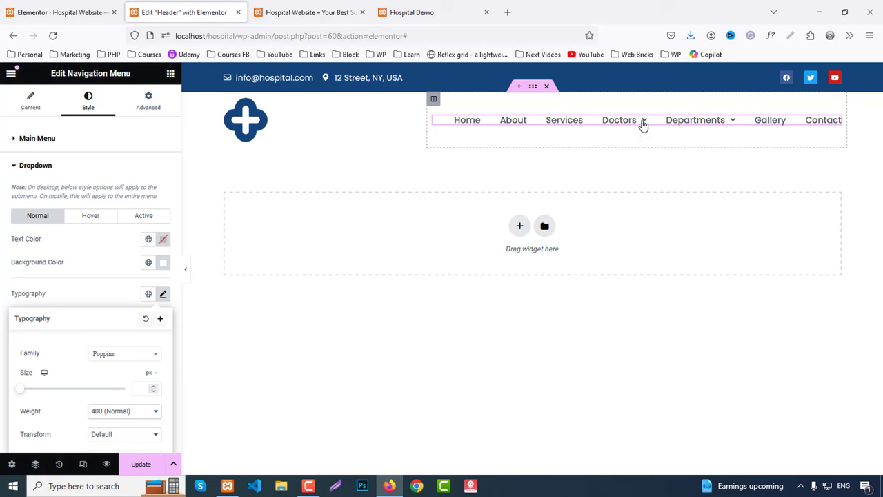
{"action": "mouse_move", "coordinate": [639, 123]}
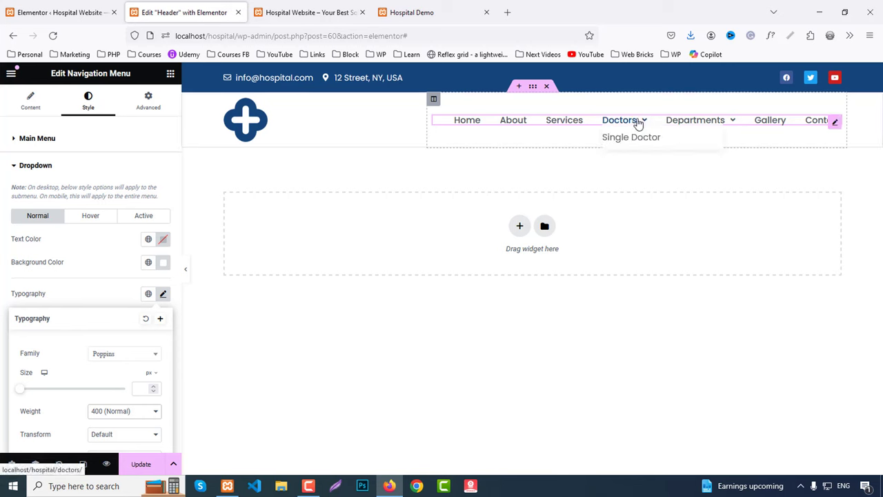
{"action": "left_click", "coordinate": [116, 273]}
Try out a different vertical padding for the dropdown items.
{"action": "scroll", "coordinate": [36, 372], "scroll_direction": "down", "scroll_amount": 1}
{"action": "scroll", "coordinate": [31, 406], "scroll_direction": "down", "scroll_amount": 2}
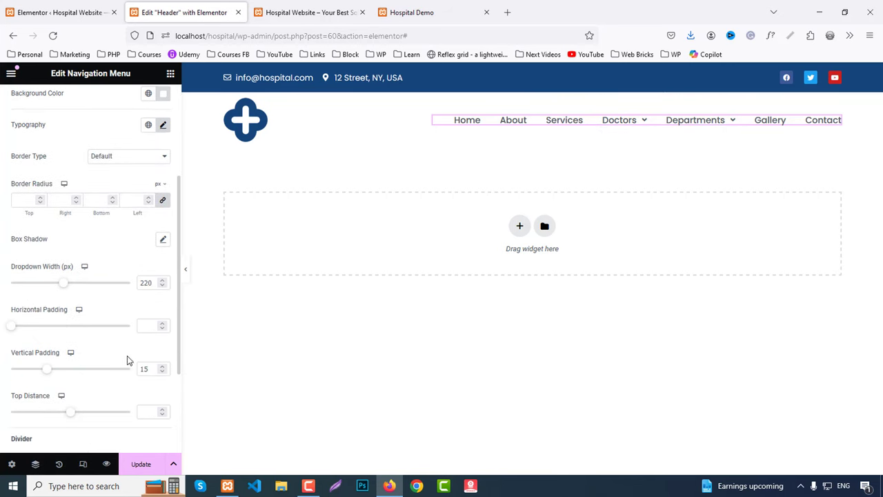
{"action": "key", "text": "Up"}
{"action": "key", "text": "Up"}
{"action": "key", "text": "Up"}
{"action": "key", "text": "Up"}
{"action": "mouse_move", "coordinate": [623, 125]}
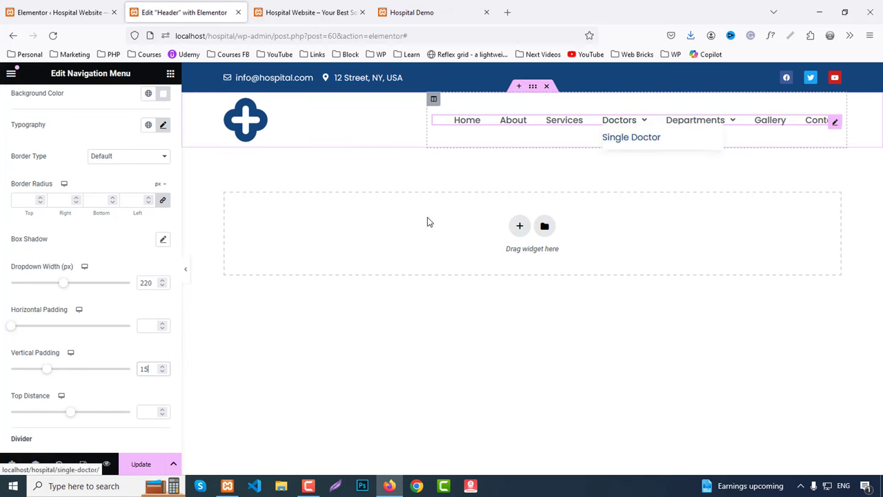
{"action": "key", "text": "Down"}
{"action": "key", "text": "Down"}
{"action": "key", "text": "Down"}
{"action": "key", "text": "Down"}
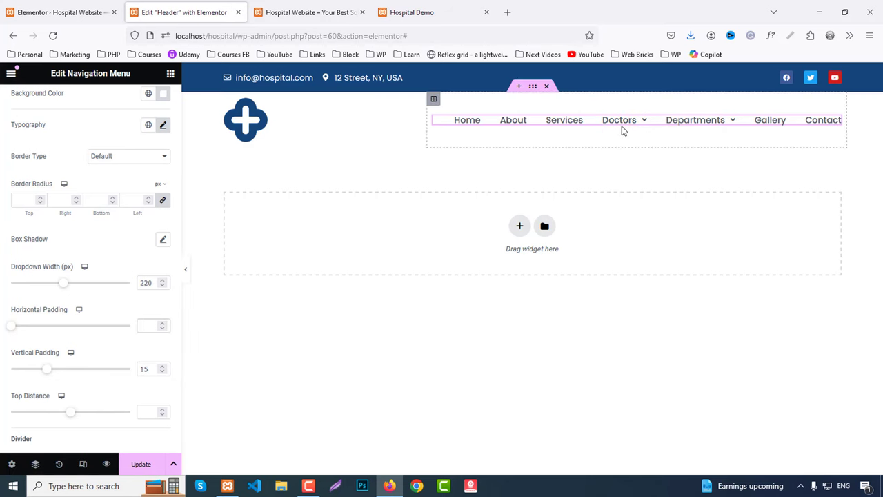
Set the dropdown items' horizontal padding to 15.
{"action": "key", "text": "Up"}
{"action": "key", "text": "Up"}
{"action": "key", "text": "Up"}
{"action": "key", "text": "Up"}
{"action": "key", "text": "Up"}
{"action": "key", "text": "Up"}
{"action": "key", "text": "Up"}
{"action": "key", "text": "Up"}
{"action": "key", "text": "Up"}
{"action": "key", "text": "Up"}
{"action": "key", "text": "Up"}
{"action": "key", "text": "Up"}
{"action": "key", "text": "Up"}
{"action": "key", "text": "Up"}
{"action": "key", "text": "Up"}
{"action": "key", "text": "Up"}
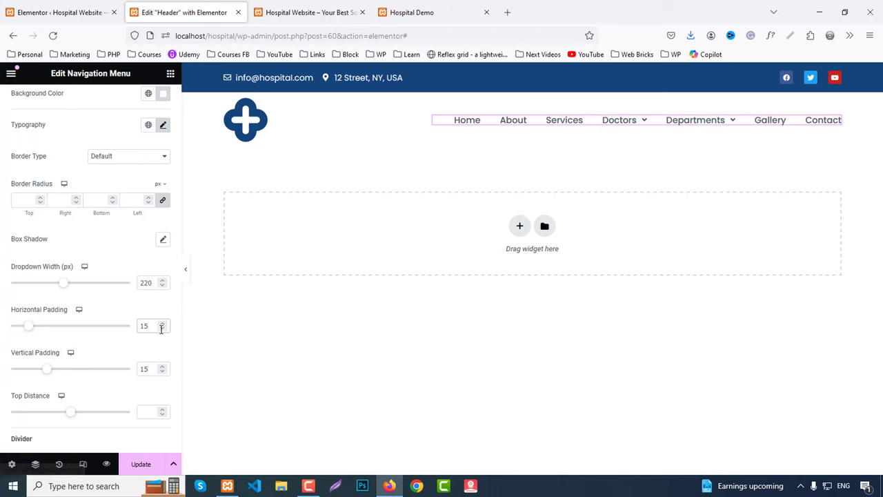
Set the dropdown's top distance from the main menu to 10.
{"action": "scroll", "coordinate": [116, 324], "scroll_direction": "down", "scroll_amount": 3}
{"action": "scroll", "coordinate": [122, 384], "scroll_direction": "down", "scroll_amount": 1}
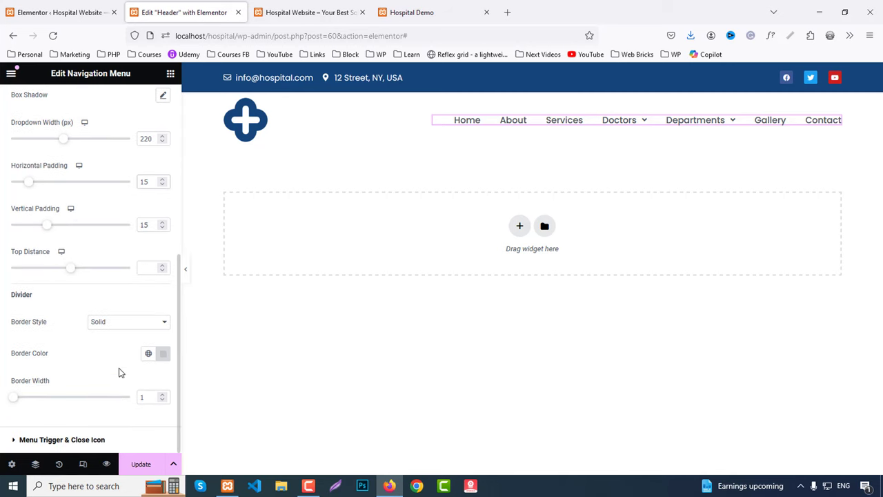
{"action": "scroll", "coordinate": [122, 400], "scroll_direction": "up", "scroll_amount": 3}
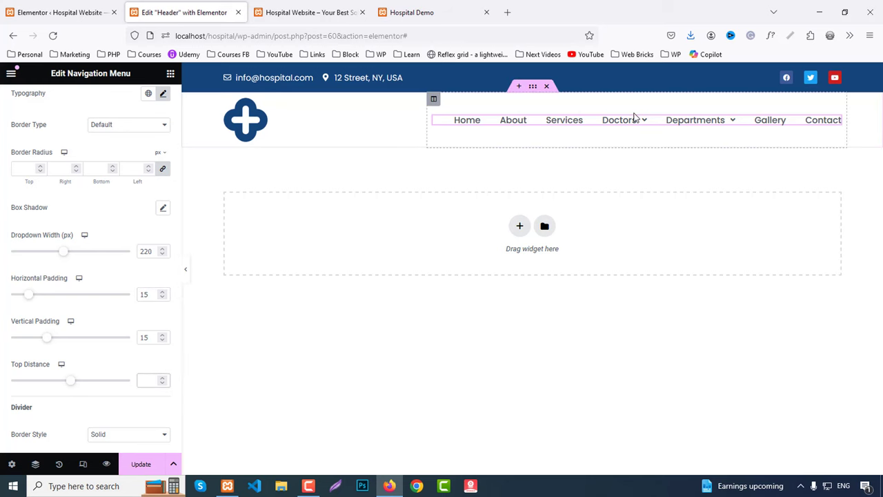
{"action": "type", "text": "11"}
{"action": "key", "text": "BackSpace"}
{"action": "type", "text": "9"}
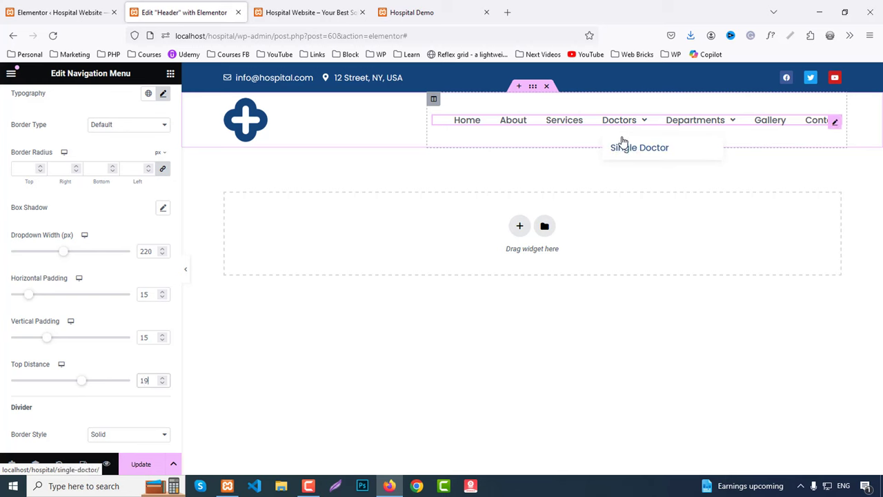
{"action": "key", "text": "BackSpace"}
{"action": "key", "text": "BackSpace"}
{"action": "type", "text": "9"}
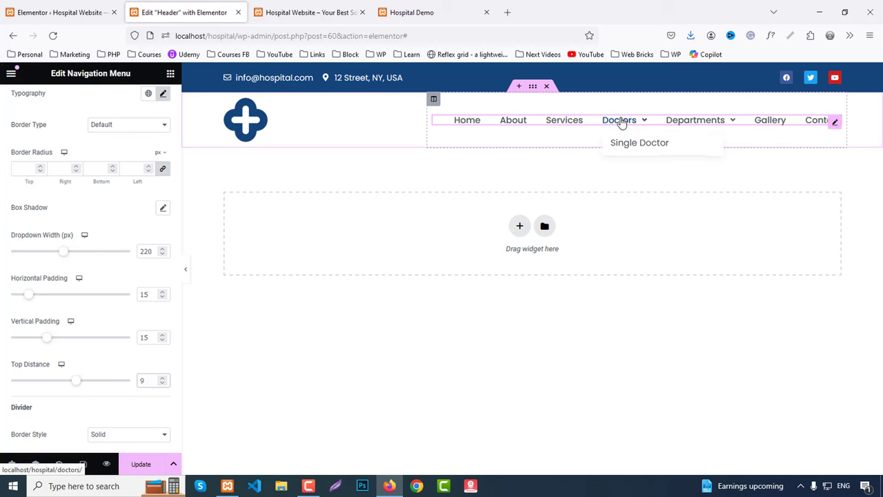
{"action": "mouse_move", "coordinate": [684, 124]}
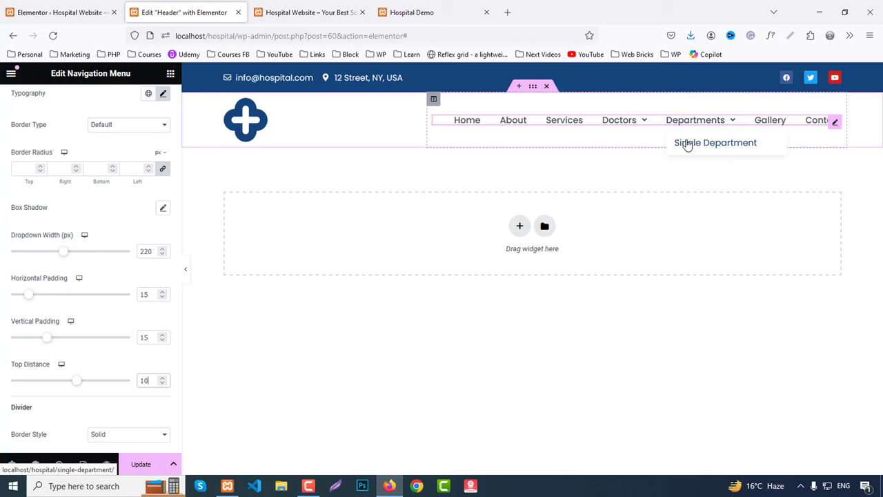
Add a box shadow to the dropdown with the color rgba(0, 0, 0, 0.1).
{"action": "scroll", "coordinate": [137, 232], "scroll_direction": "up", "scroll_amount": 1}
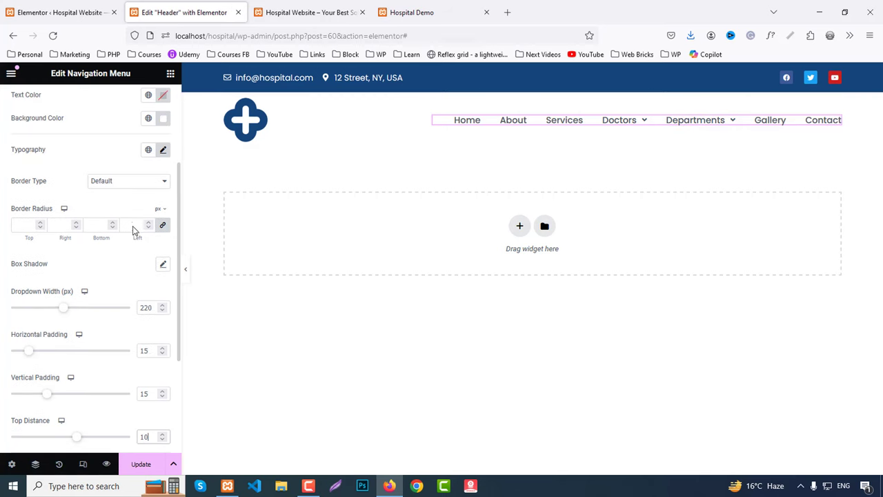
{"action": "left_click", "coordinate": [165, 267]}
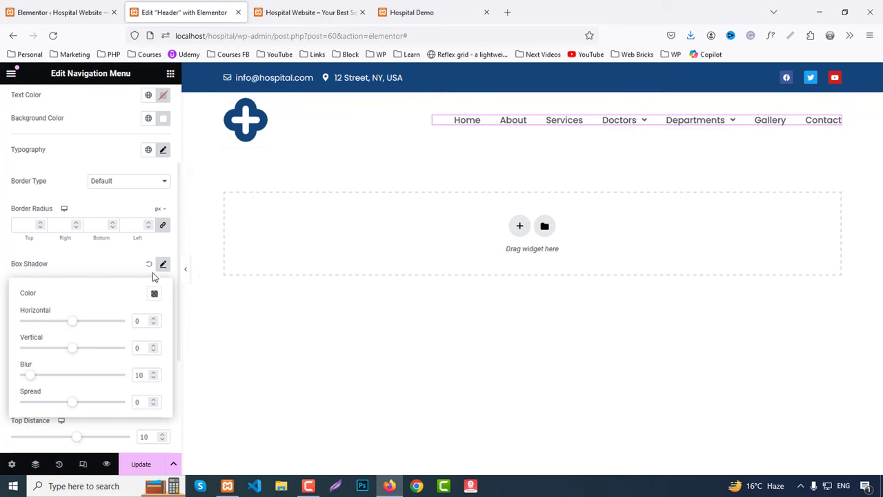
{"action": "left_click", "coordinate": [154, 294]}
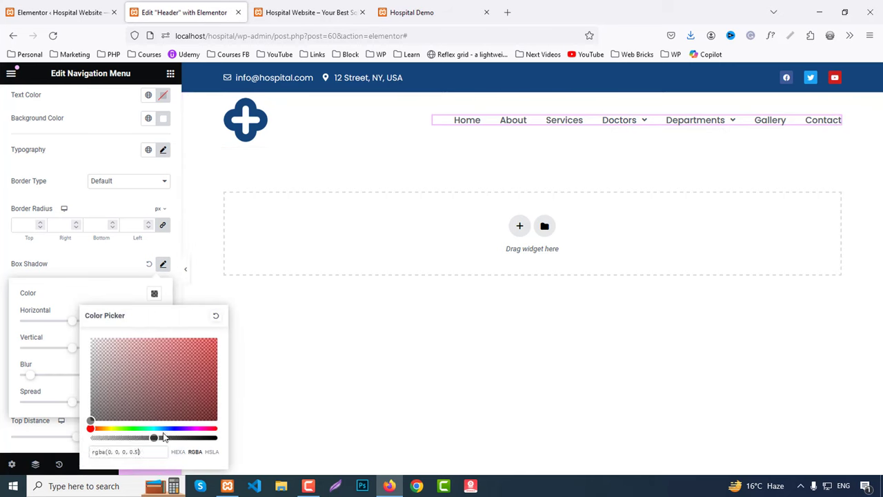
{"action": "key", "text": "BackSpace"}
{"action": "type", "text": "1"}
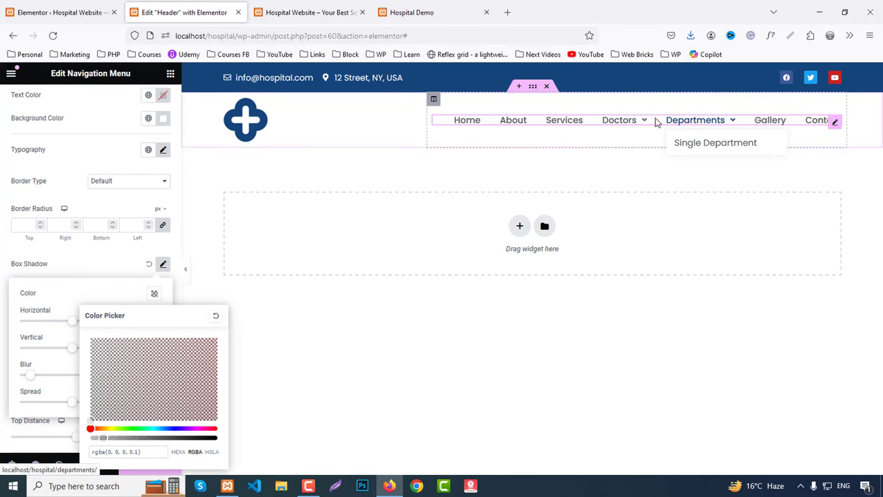
{"action": "left_click", "coordinate": [4, 430]}
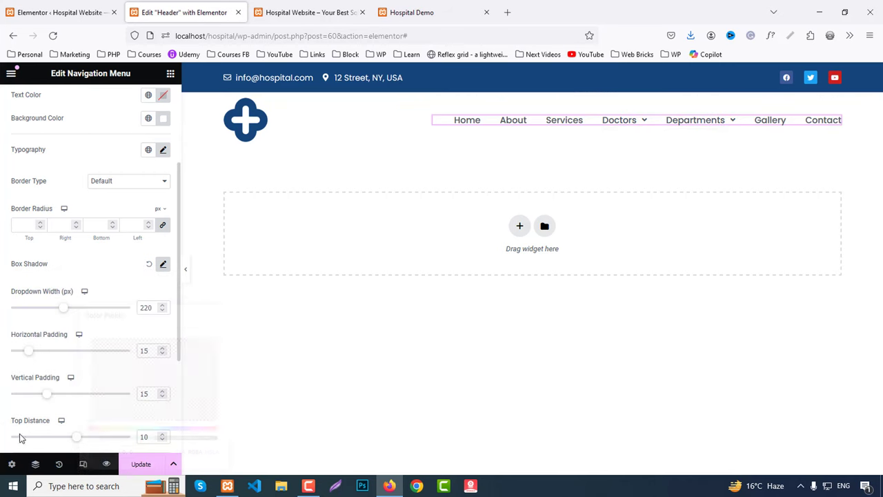
Update the header and preview it in the browser, checking the Departments submenu.
{"action": "left_click", "coordinate": [141, 464]}
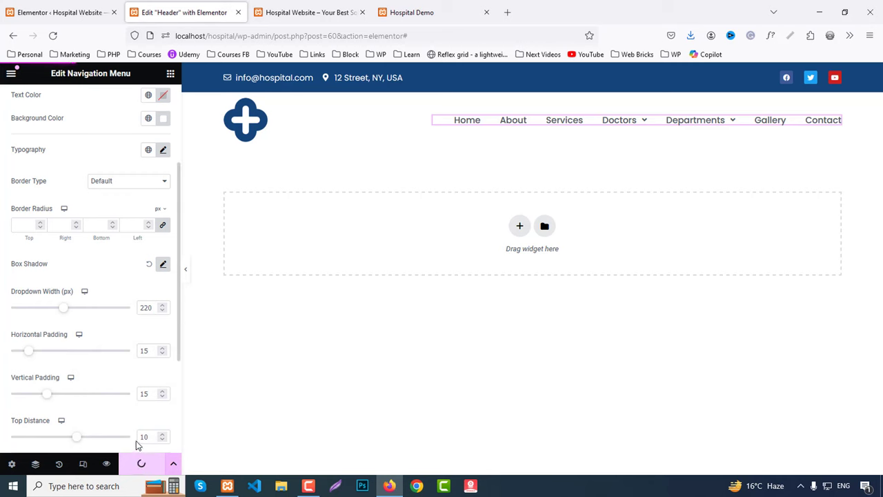
{"action": "left_click", "coordinate": [106, 464]}
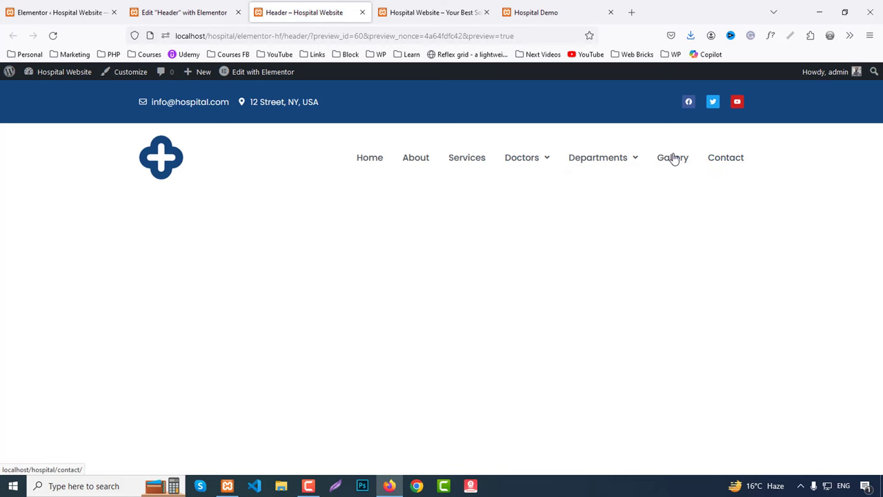
{"action": "mouse_move", "coordinate": [608, 161]}
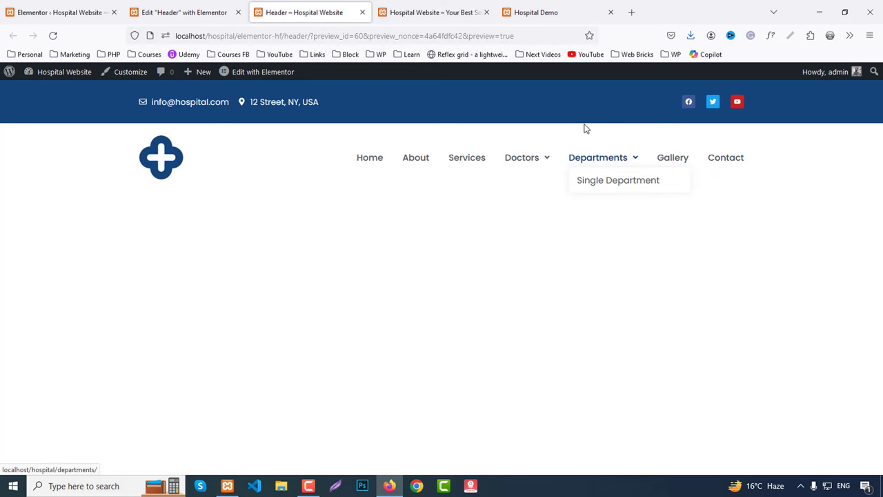
Examine the demo homepage down to its call-to-action banner and footer columns.
{"action": "left_click", "coordinate": [518, 12]}
{"action": "scroll", "coordinate": [659, 235], "scroll_direction": "down", "scroll_amount": 5}
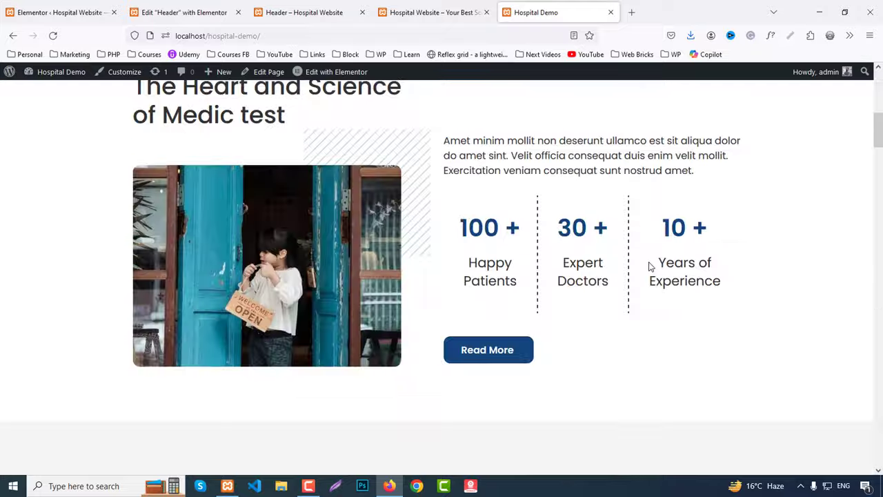
{"action": "scroll", "coordinate": [648, 267], "scroll_direction": "down", "scroll_amount": 20}
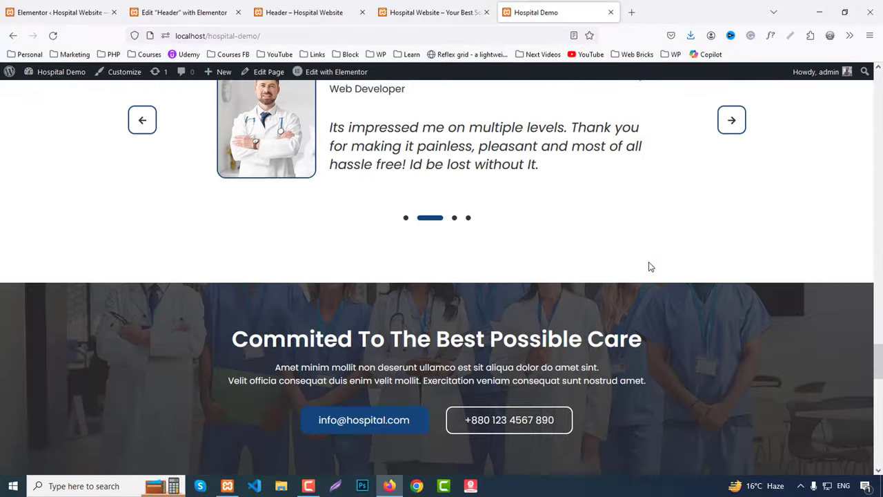
{"action": "scroll", "coordinate": [649, 266], "scroll_direction": "down", "scroll_amount": 10}
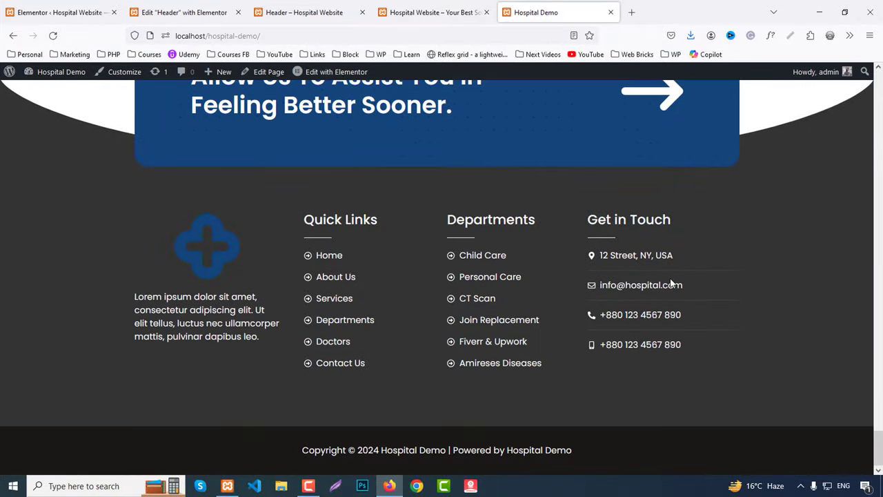
{"action": "scroll", "coordinate": [671, 283], "scroll_direction": "up", "scroll_amount": 2}
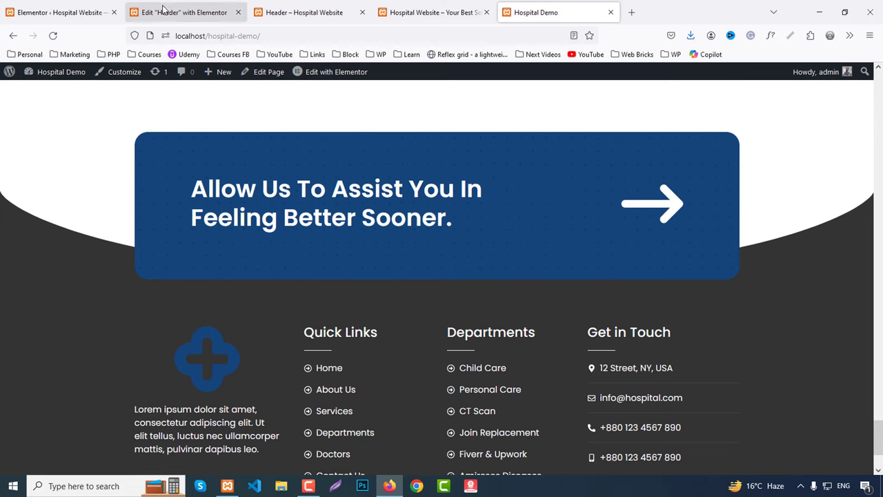
Close the header editor and header preview browser tabs.
{"action": "left_click", "coordinate": [230, 5]}
{"action": "middle_click", "coordinate": [200, 6]}
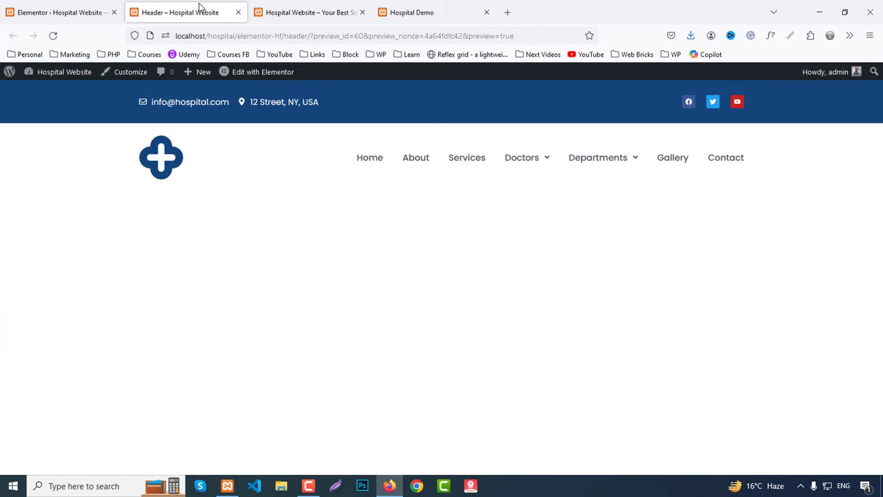
{"action": "middle_click", "coordinate": [200, 6]}
Open the Elementor Header & Footer Builder template list from the WordPress dashboard in a new browser tab.
{"action": "left_click", "coordinate": [41, 12]}
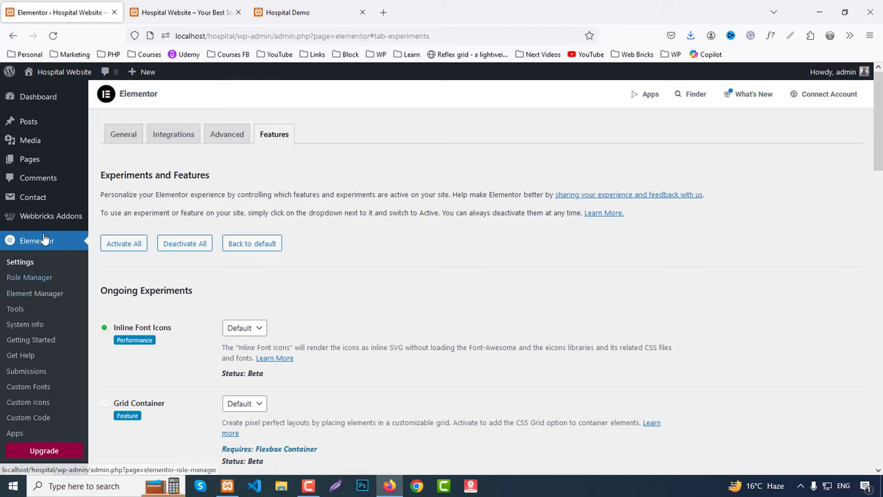
{"action": "scroll", "coordinate": [42, 262], "scroll_direction": "down", "scroll_amount": 4}
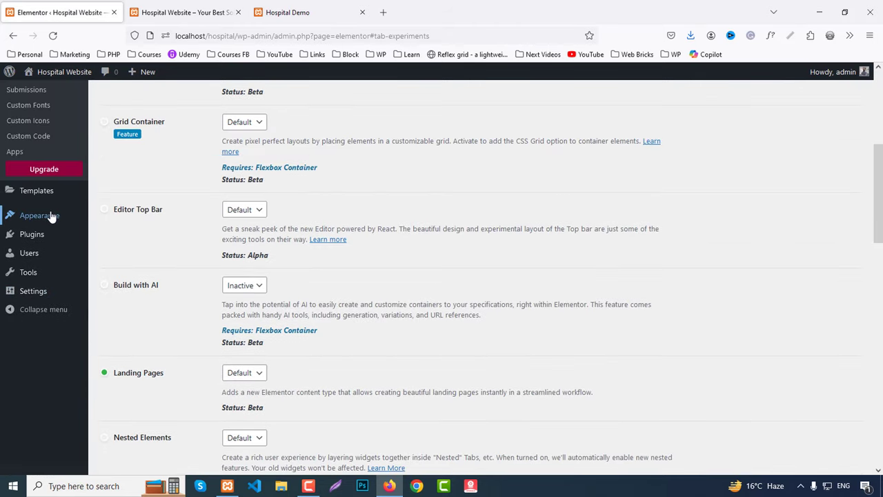
{"action": "mouse_move", "coordinate": [50, 216]}
{"action": "middle_click", "coordinate": [126, 283]}
{"action": "left_click", "coordinate": [166, 13]}
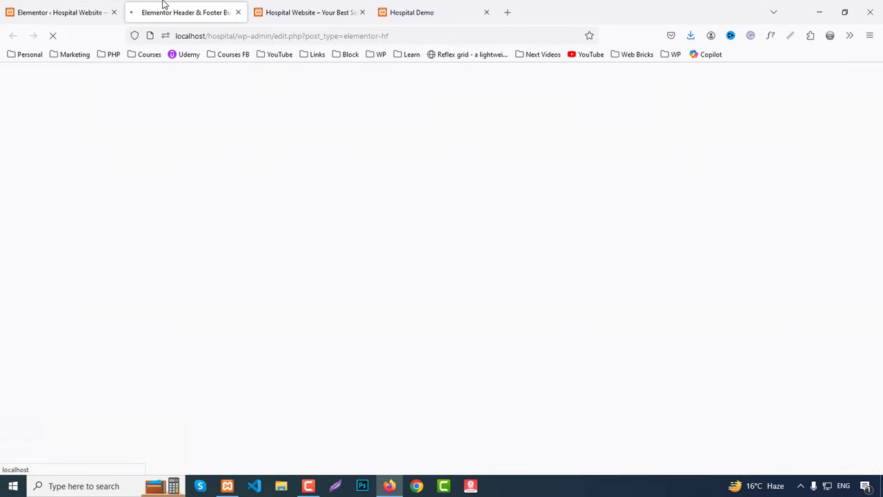
{"action": "left_click", "coordinate": [73, 6]}
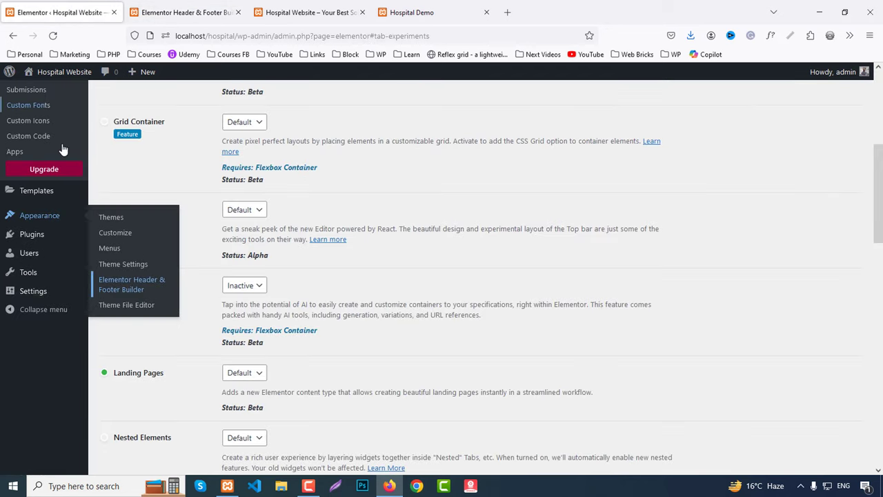
{"action": "scroll", "coordinate": [43, 200], "scroll_direction": "up", "scroll_amount": 3}
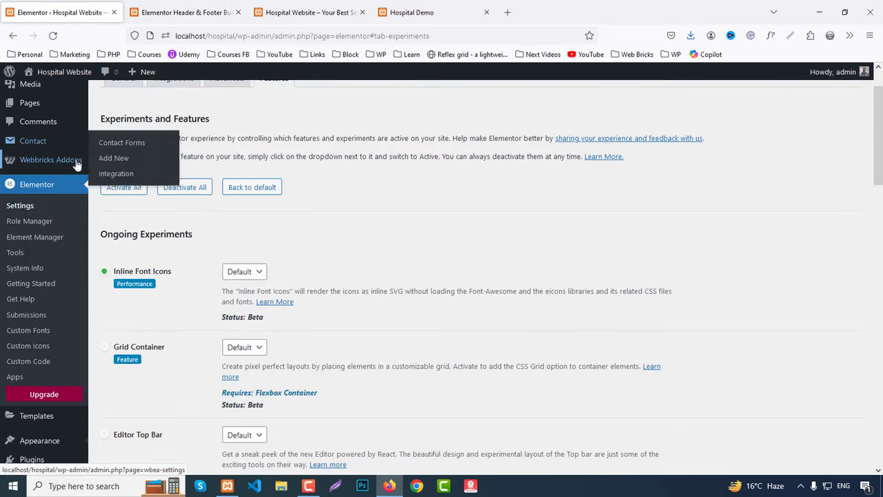
{"action": "left_click", "coordinate": [200, 5]}
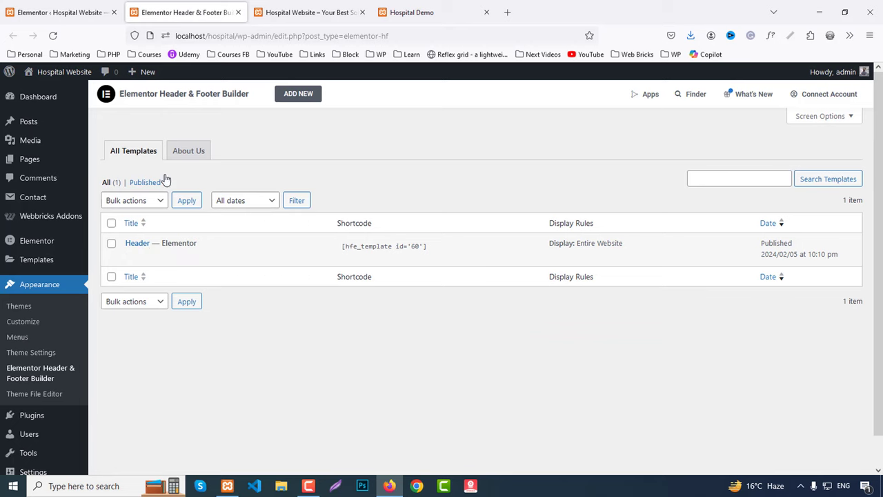
Create and publish a new template titled Footer, with type Footer and display on Entire Website.
{"action": "left_click", "coordinate": [314, 103]}
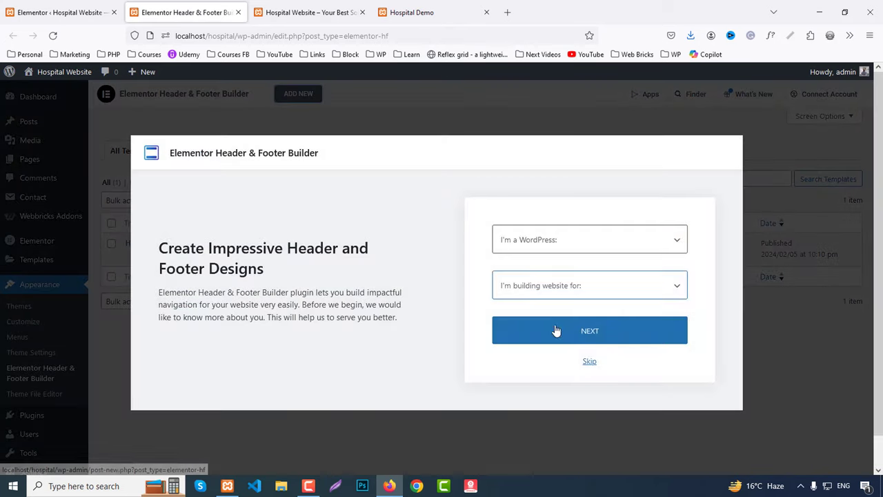
{"action": "left_click", "coordinate": [592, 364]}
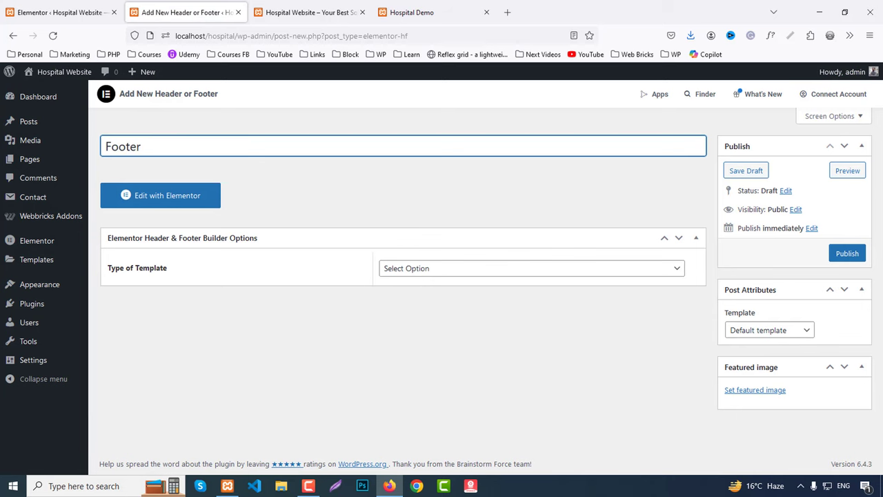
{"action": "left_click", "coordinate": [421, 276]}
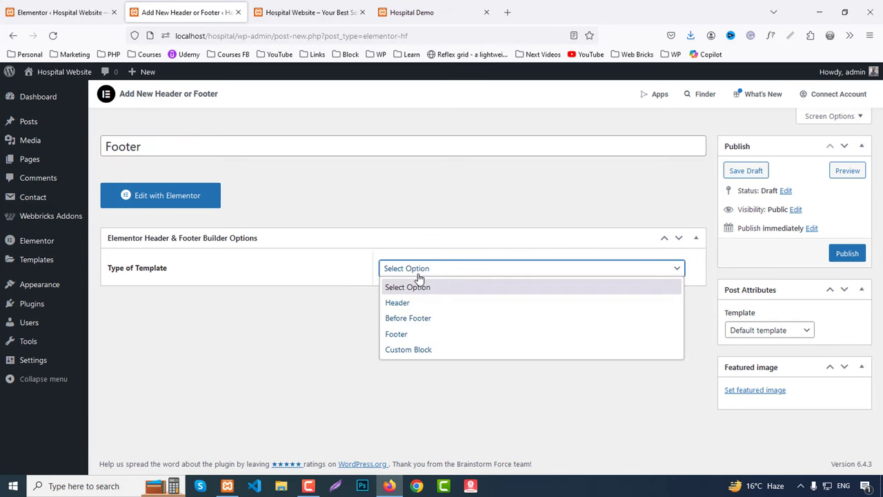
{"action": "left_click", "coordinate": [394, 334]}
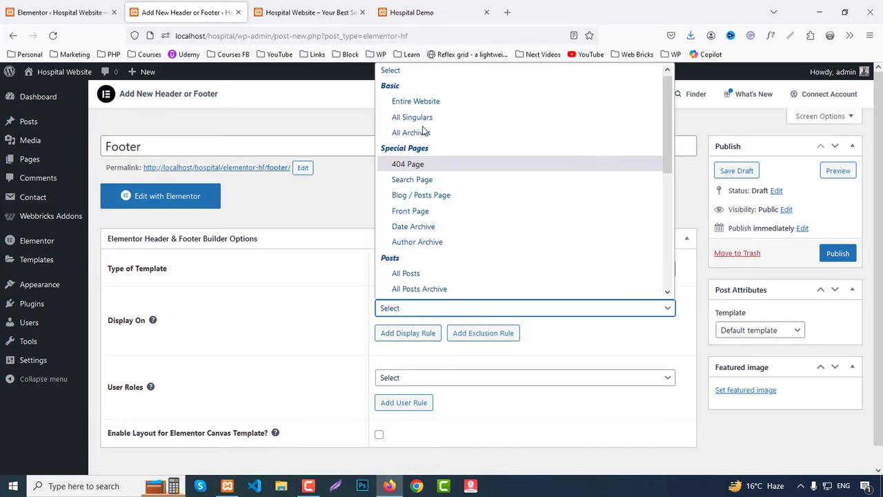
{"action": "left_click", "coordinate": [420, 105]}
{"action": "left_click", "coordinate": [837, 255]}
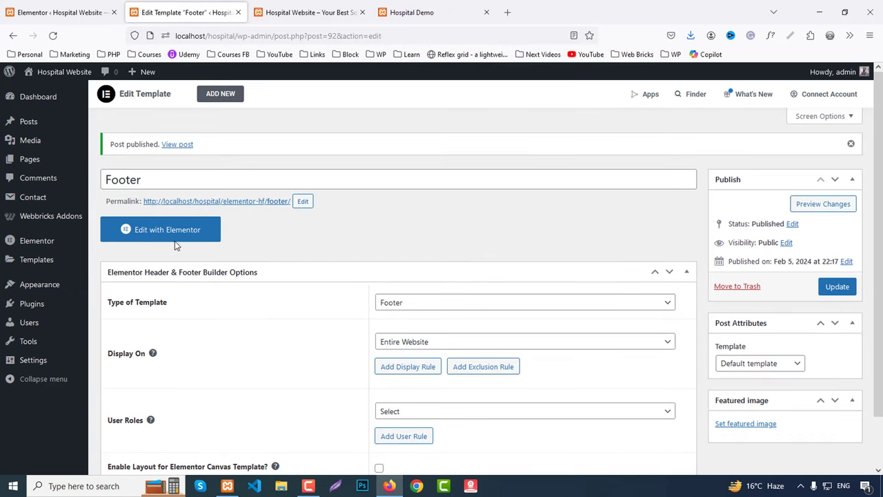
Open the Footer template in the Elementor editor and compare it with the demo's call-to-action banner.
{"action": "left_click", "coordinate": [171, 231]}
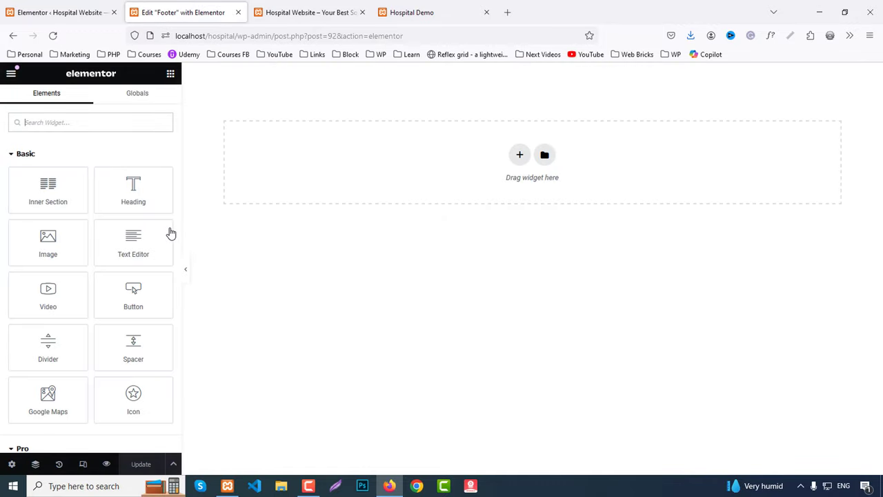
{"action": "left_click", "coordinate": [426, 8]}
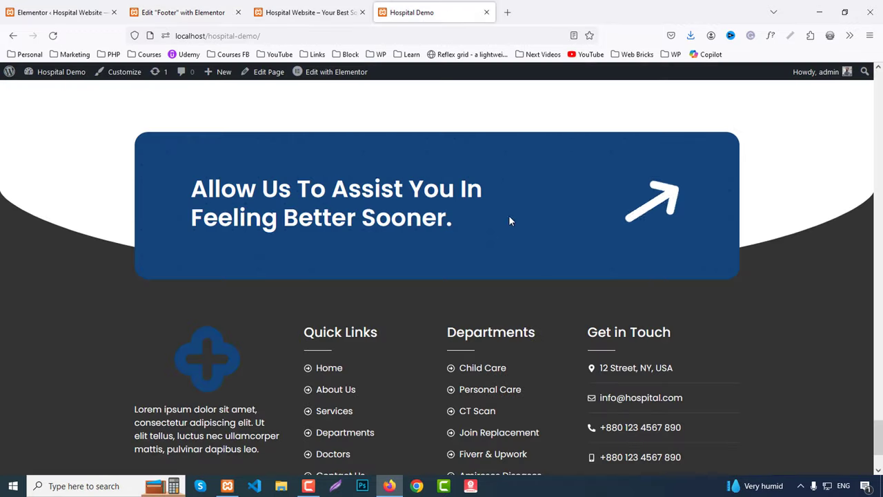
{"action": "left_click", "coordinate": [178, 7]}
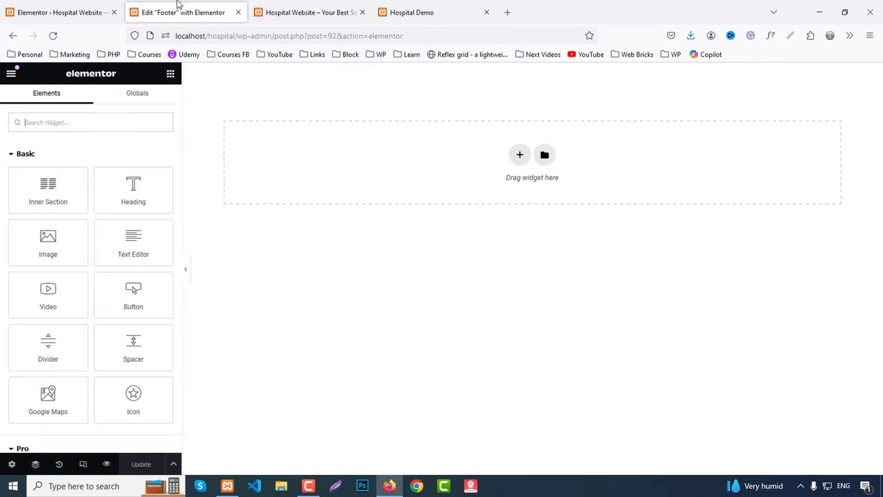
Add the Webbricks Addons CTA widget to the empty footer canvas.
{"action": "left_click", "coordinate": [28, 153]}
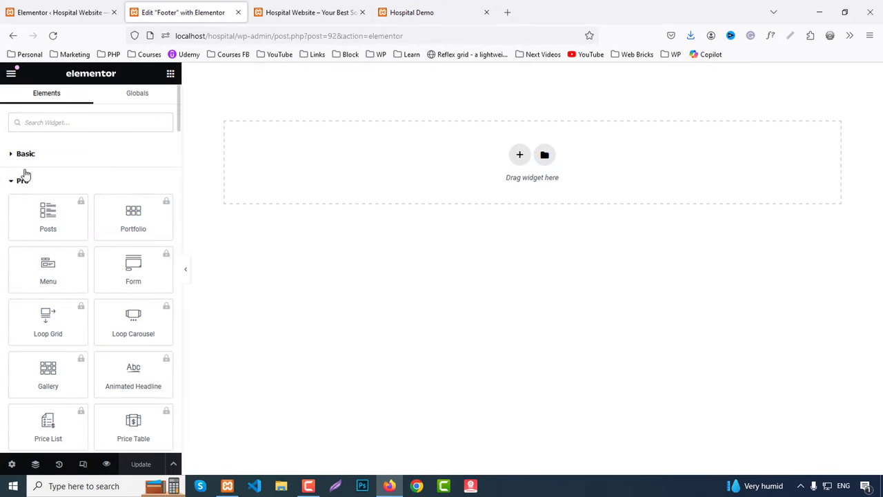
{"action": "left_click", "coordinate": [22, 180]}
{"action": "left_click", "coordinate": [25, 210]}
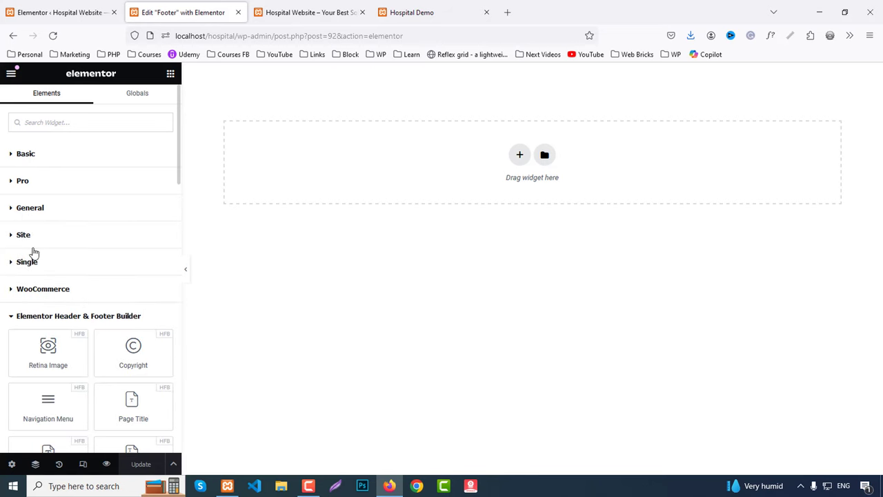
{"action": "scroll", "coordinate": [119, 269], "scroll_direction": "down", "scroll_amount": 1}
{"action": "left_click", "coordinate": [72, 262]}
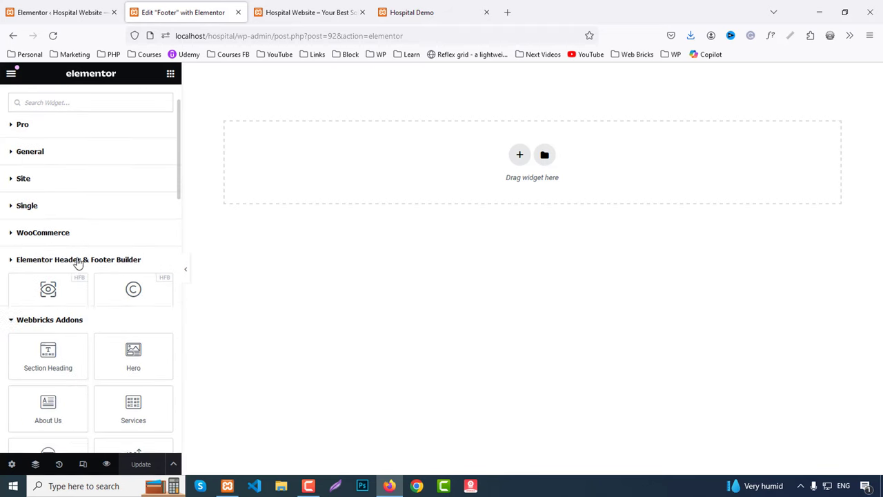
{"action": "scroll", "coordinate": [77, 259], "scroll_direction": "down", "scroll_amount": 2}
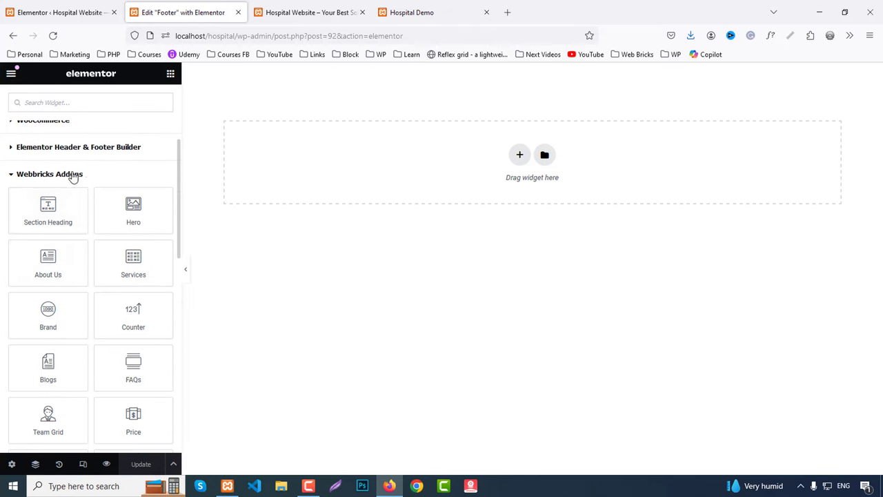
{"action": "scroll", "coordinate": [116, 256], "scroll_direction": "down", "scroll_amount": 1}
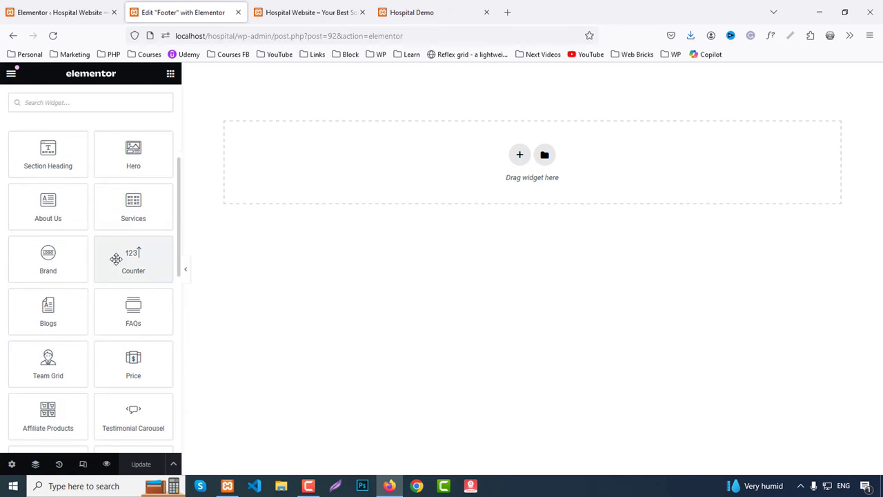
{"action": "scroll", "coordinate": [116, 262], "scroll_direction": "down", "scroll_amount": 1}
{"action": "scroll", "coordinate": [115, 258], "scroll_direction": "down", "scroll_amount": 2}
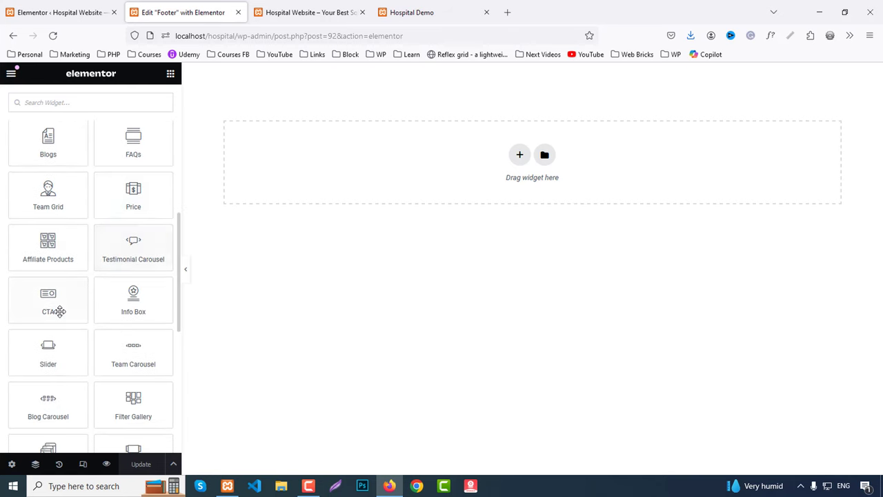
{"action": "left_click_drag", "start_coordinate": [176, 251], "coordinate": [479, 189]}
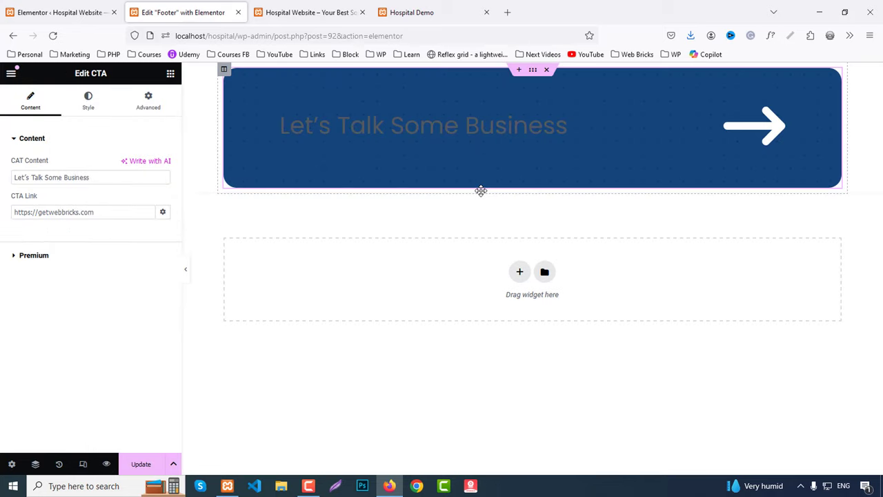
Replace the CTA text with the demo banner's headline, "Allow us to assist you in feeling better sooner.".
{"action": "key", "text": "ctrl+Tab"}
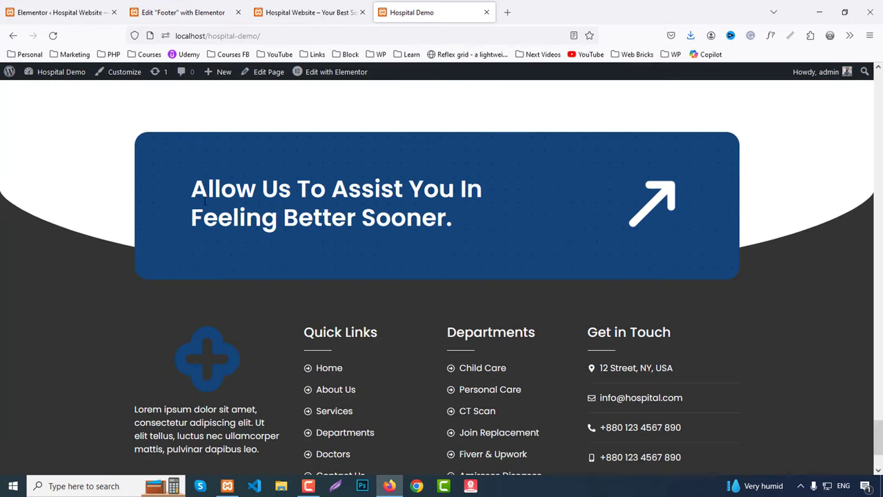
{"action": "left_click_drag", "start_coordinate": [197, 187], "coordinate": [429, 220]}
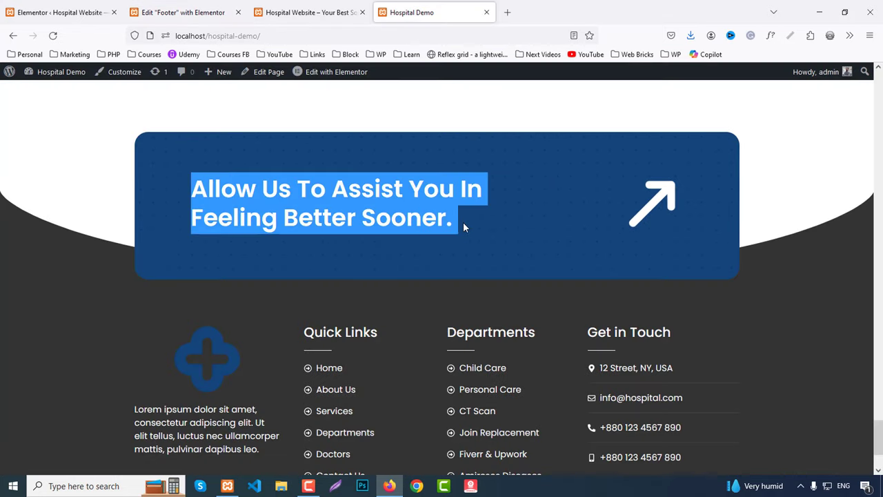
{"action": "key", "text": "ctrl+Tab"}
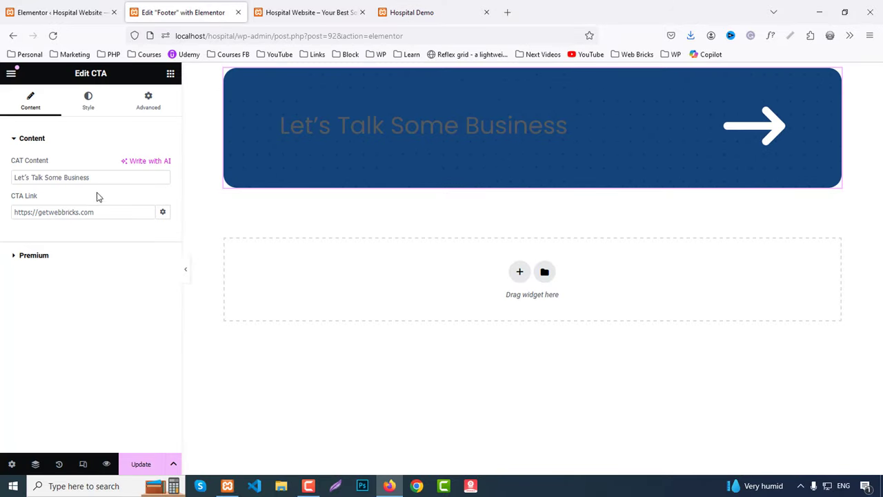
{"action": "left_click_drag", "start_coordinate": [52, 177], "coordinate": [15, 177]}
{"action": "type", "text": "Allow us to assist you in feeling better sooner."}
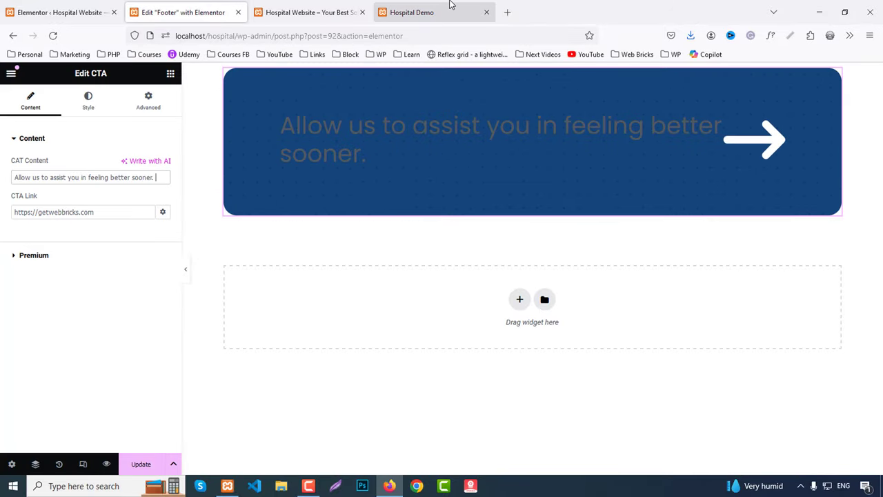
Insert a <br/> line break before "feeling" in the CTA text, matching the demo's two-line headline.
{"action": "left_click", "coordinate": [449, 8]}
{"action": "left_click", "coordinate": [183, 13]}
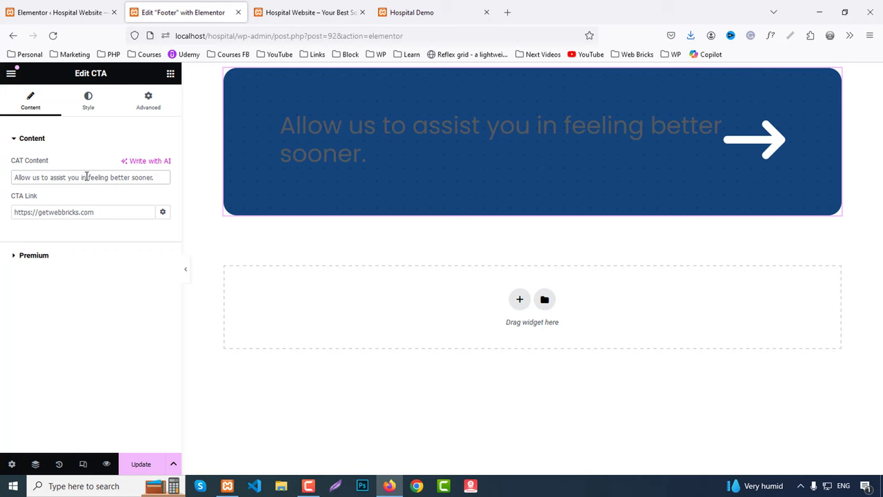
{"action": "left_click", "coordinate": [87, 176]}
{"action": "type", "text": "<>"}
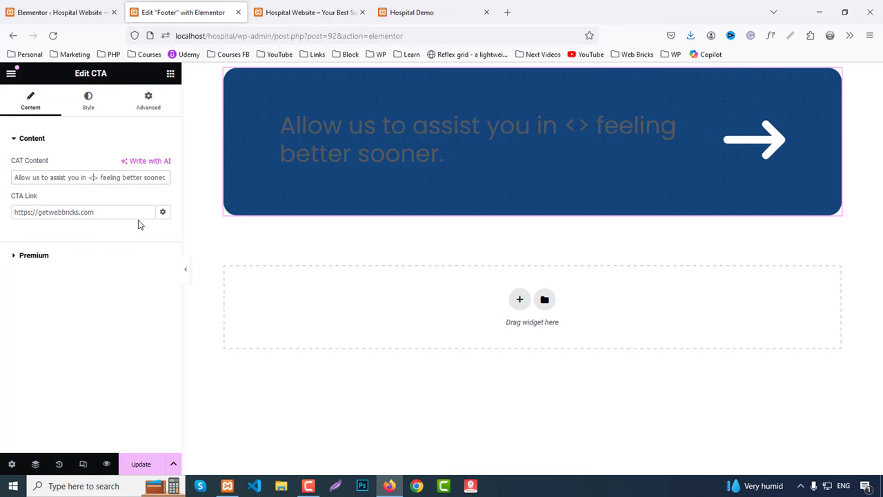
{"action": "key", "text": "Left"}
{"action": "type", "text": "br/"}
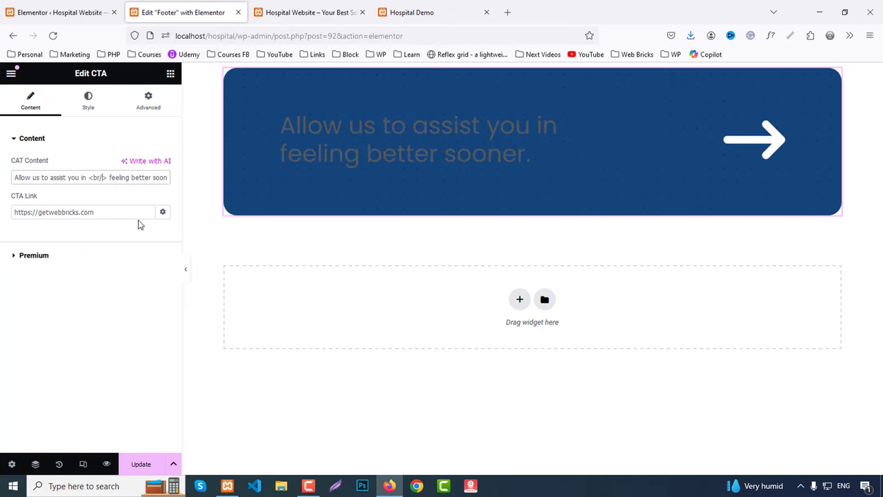
{"action": "left_click", "coordinate": [88, 100]}
{"action": "left_click", "coordinate": [163, 165]}
{"action": "type", "text": "#FFFFFF"}
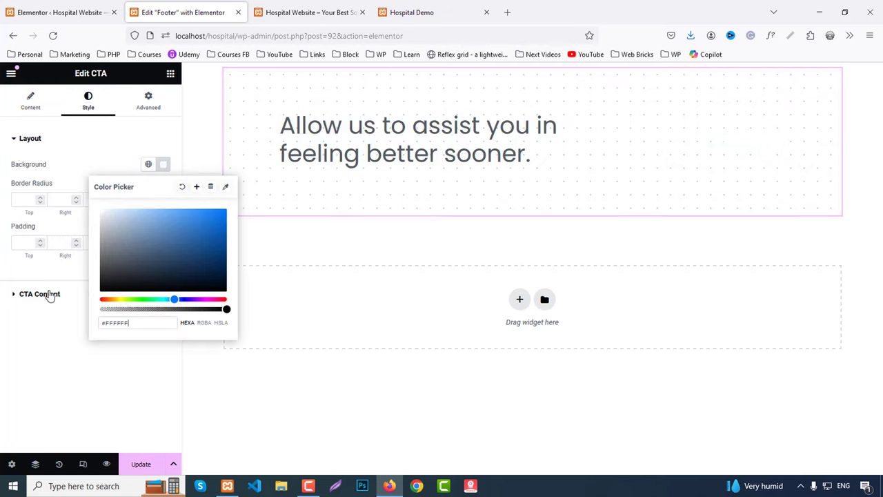
{"action": "left_click", "coordinate": [185, 188]}
Set the CTA banner's text color to #FFFFFF.
{"action": "left_click", "coordinate": [38, 166]}
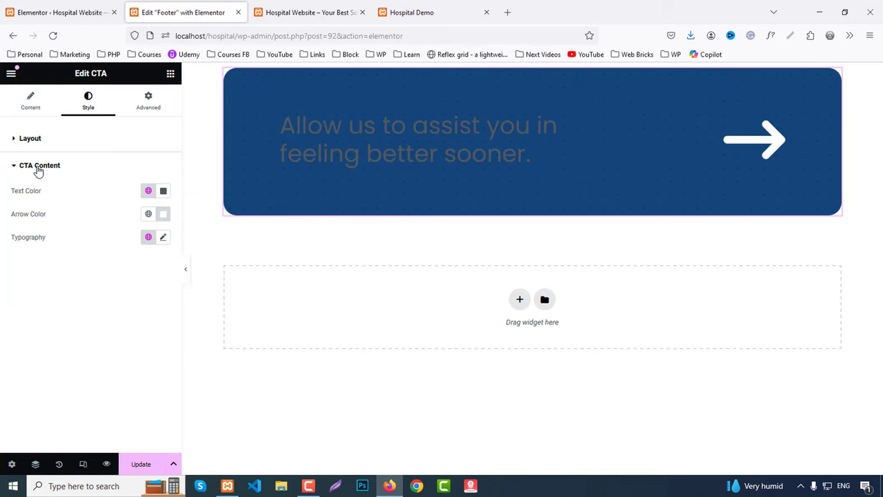
{"action": "left_click", "coordinate": [163, 192]}
{"action": "type", "text": "#FFFFFF"}
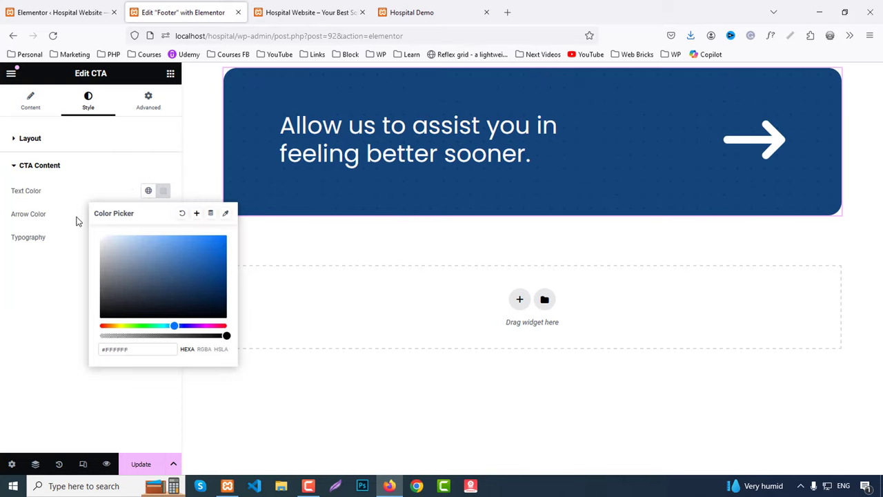
{"action": "left_click", "coordinate": [43, 283]}
Set the CTA text's typography to weight 600 (Semi Bold) with the Capitalize transform.
{"action": "left_click", "coordinate": [165, 238]}
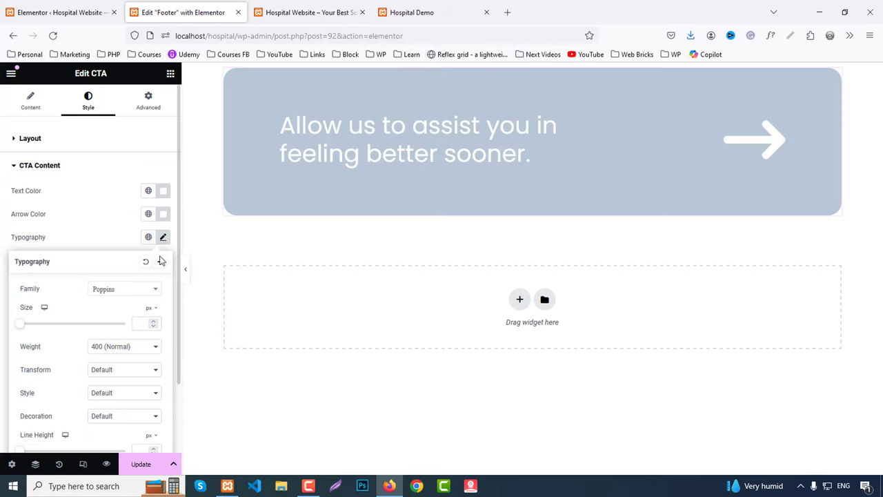
{"action": "left_click", "coordinate": [114, 347]}
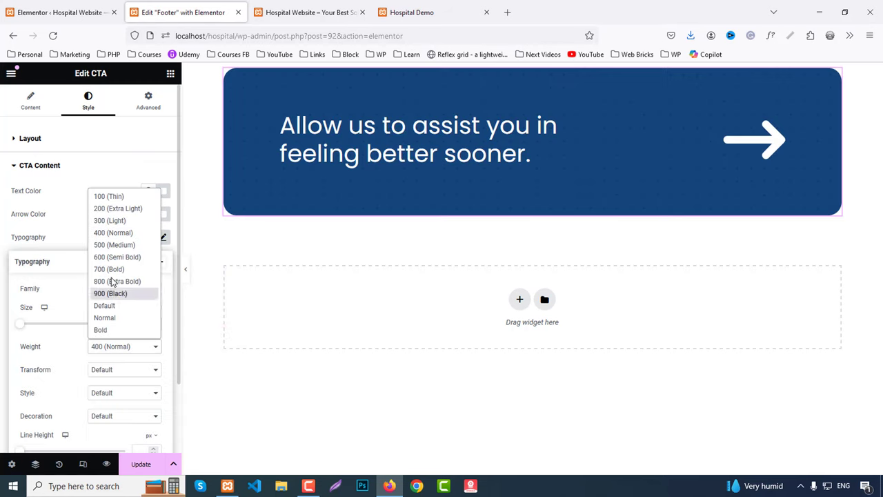
{"action": "left_click", "coordinate": [112, 258]}
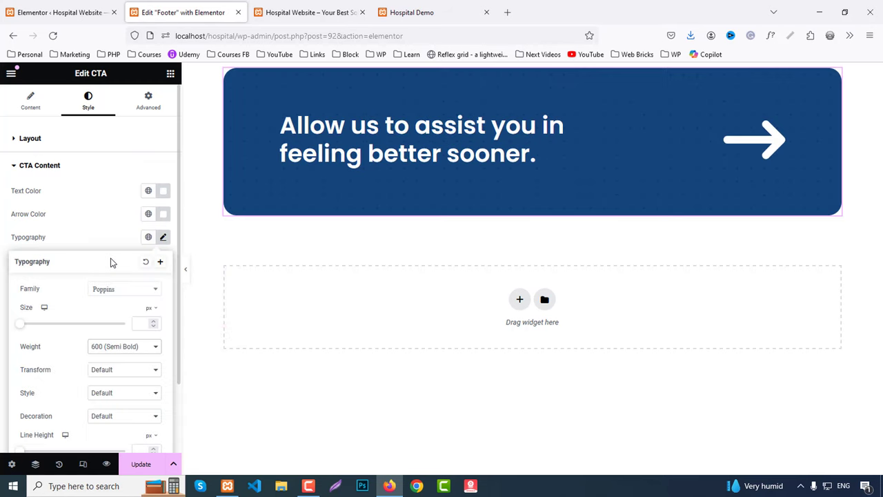
{"action": "left_click", "coordinate": [109, 373]}
{"action": "left_click", "coordinate": [112, 422]}
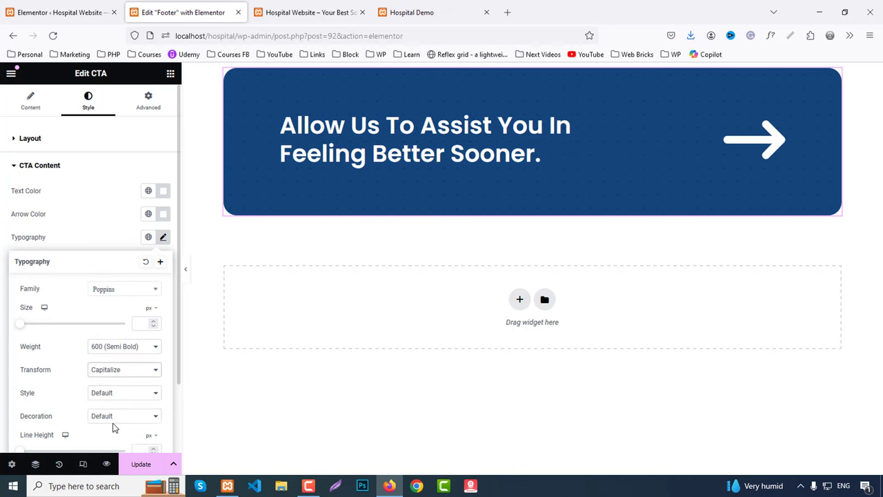
Set the CTA text's line height to 60 px and save the footer template.
{"action": "scroll", "coordinate": [132, 379], "scroll_direction": "down", "scroll_amount": 1}
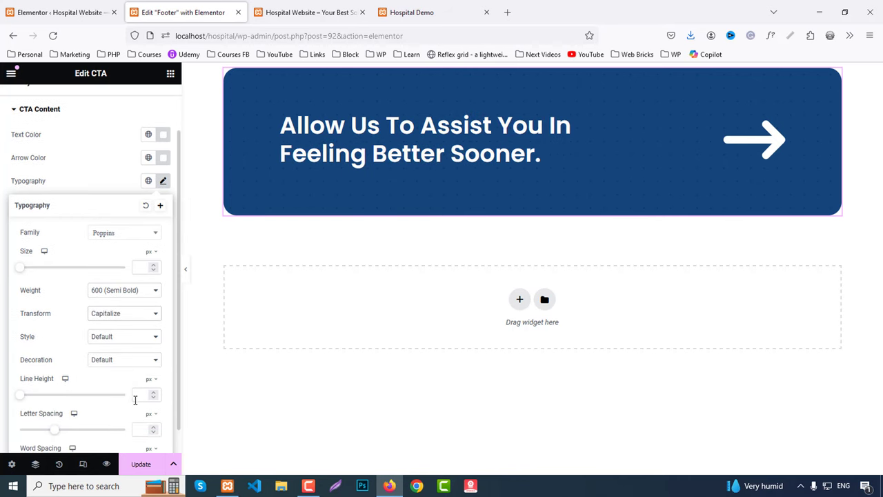
{"action": "left_click", "coordinate": [148, 394]}
{"action": "type", "text": "40"}
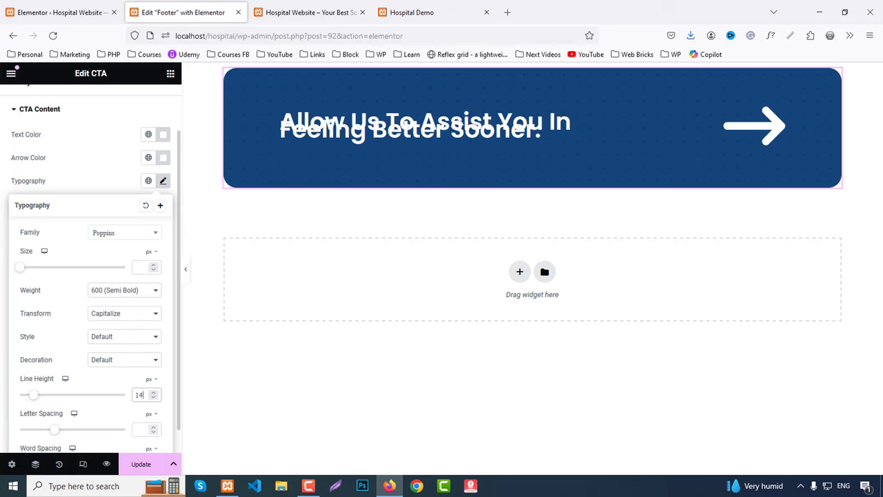
{"action": "key", "text": "Up"}
{"action": "key", "text": "Up"}
{"action": "key", "text": "Up"}
{"action": "key", "text": "Up"}
{"action": "key", "text": "Up"}
{"action": "key", "text": "Up"}
{"action": "key", "text": "Up"}
{"action": "key", "text": "Up"}
{"action": "key", "text": "Up"}
{"action": "key", "text": "Up"}
{"action": "key", "text": "Up"}
{"action": "key", "text": "Up"}
{"action": "key", "text": "Up"}
{"action": "key", "text": "Up"}
{"action": "key", "text": "Up"}
{"action": "key", "text": "Up"}
{"action": "key", "text": "Up"}
{"action": "key", "text": "Up"}
{"action": "key", "text": "Up"}
{"action": "key", "text": "Up"}
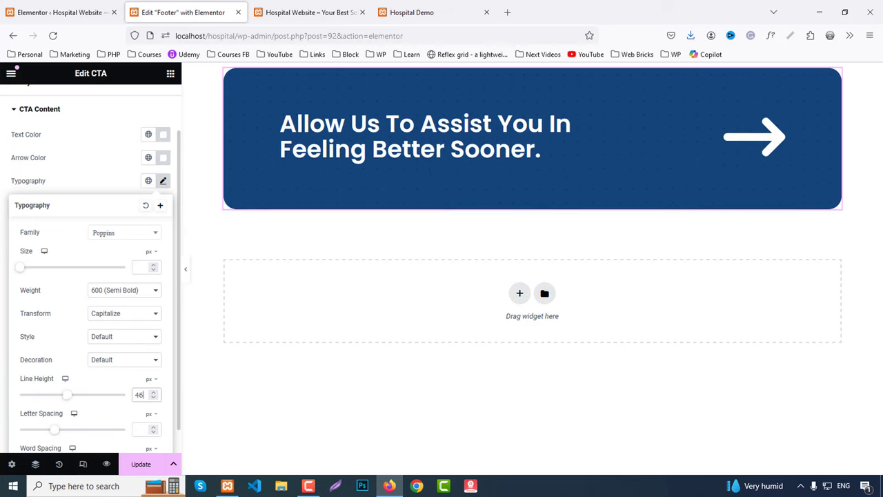
{"action": "key", "text": "Down"}
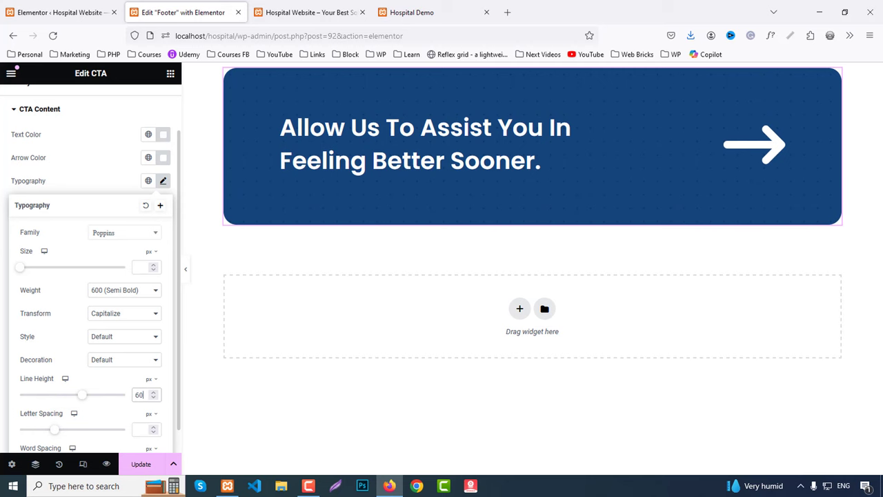
{"action": "left_click", "coordinate": [141, 464]}
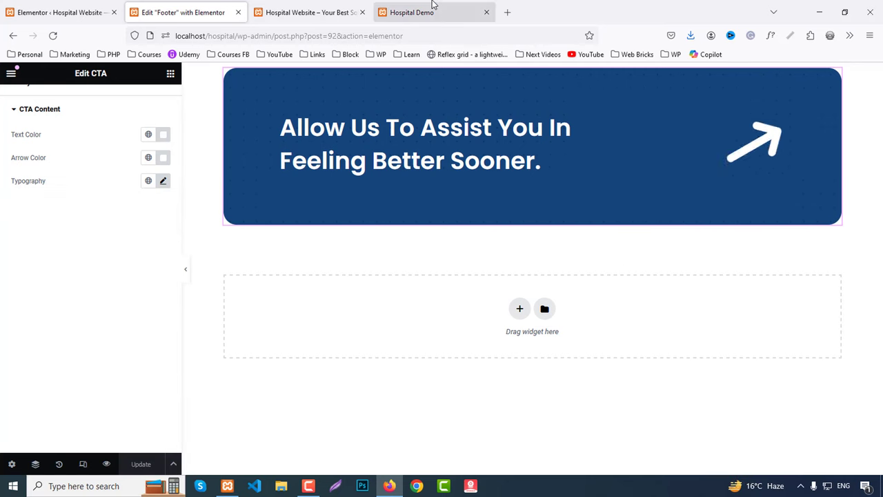
Sample the demo footer's dark background color, #333333, using the browser inspector's eyedropper, and return to the footer editor.
{"action": "left_click", "coordinate": [412, 13]}
{"action": "scroll", "coordinate": [7, 362], "scroll_direction": "down", "scroll_amount": 3}
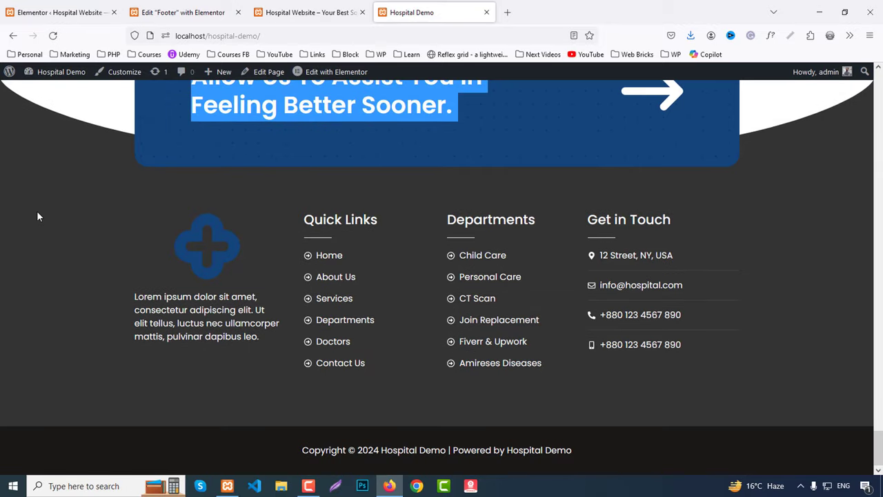
{"action": "right_click", "coordinate": [37, 198]}
{"action": "left_click", "coordinate": [84, 340]}
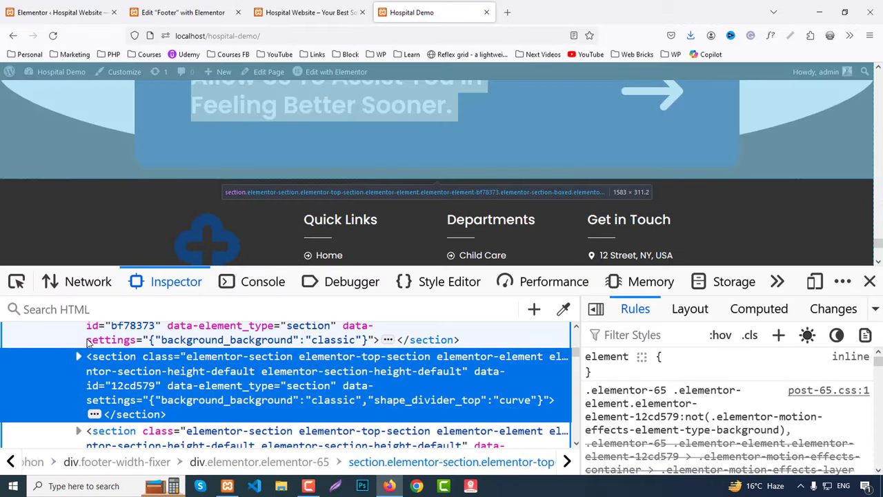
{"action": "scroll", "coordinate": [713, 438], "scroll_direction": "down", "scroll_amount": 3}
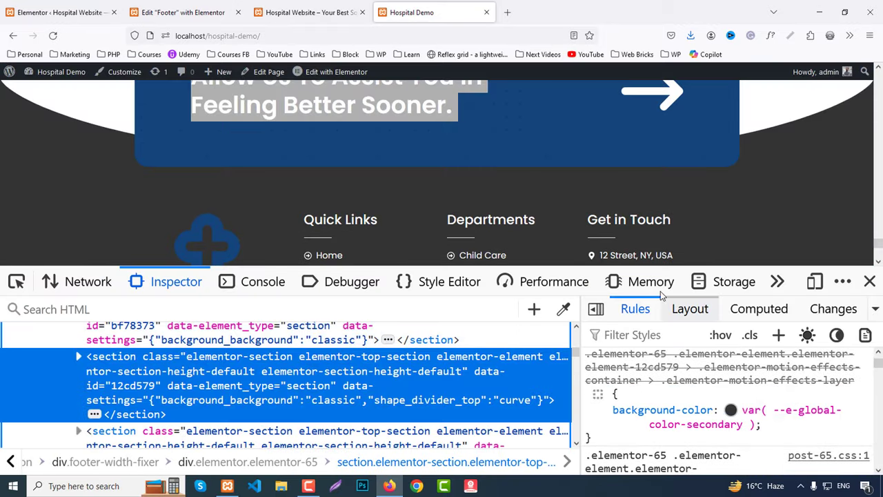
{"action": "left_click", "coordinate": [563, 309]}
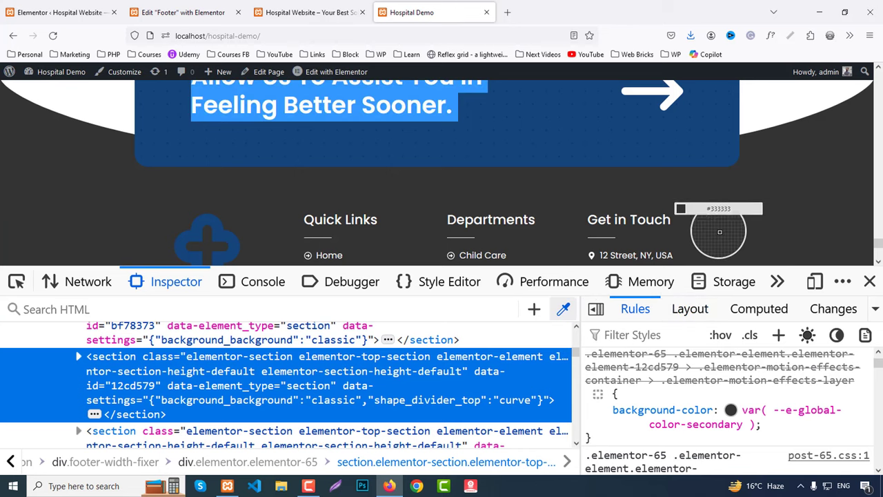
{"action": "left_click", "coordinate": [870, 281]}
{"action": "left_click", "coordinate": [197, 12]}
{"action": "left_click", "coordinate": [427, 11]}
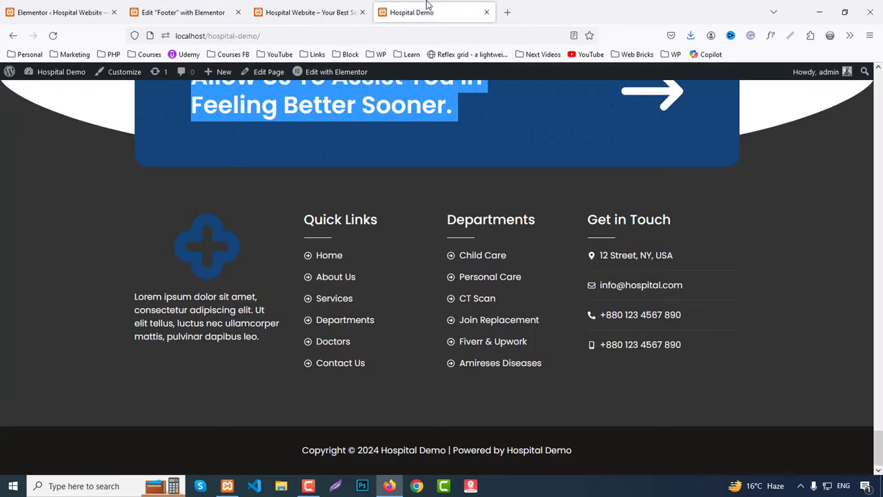
{"action": "left_click", "coordinate": [183, 11]}
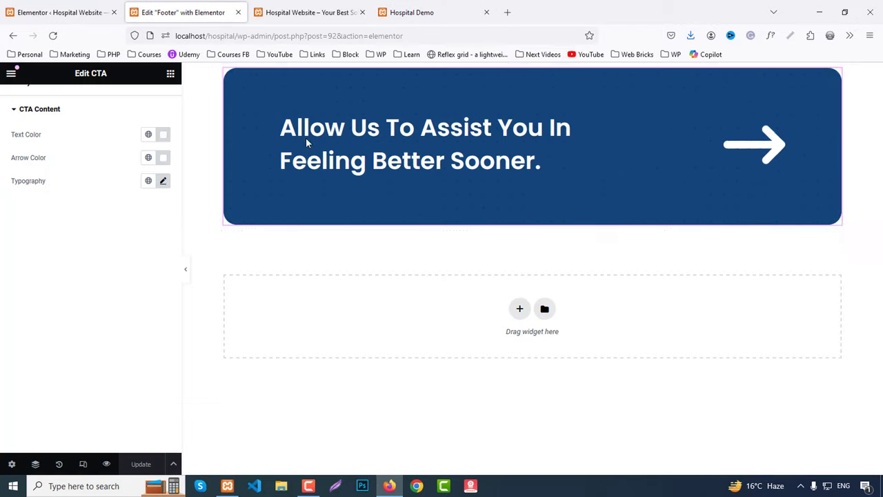
Add a four-column section below the CTA banner and give it a classic background in the sampled color #333333.
{"action": "left_click", "coordinate": [521, 309]}
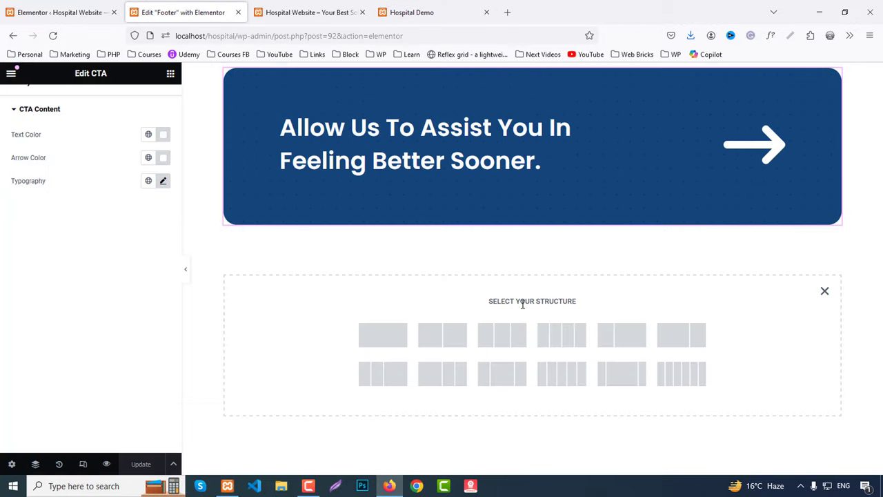
{"action": "left_click", "coordinate": [561, 340]}
{"action": "left_click", "coordinate": [86, 98]}
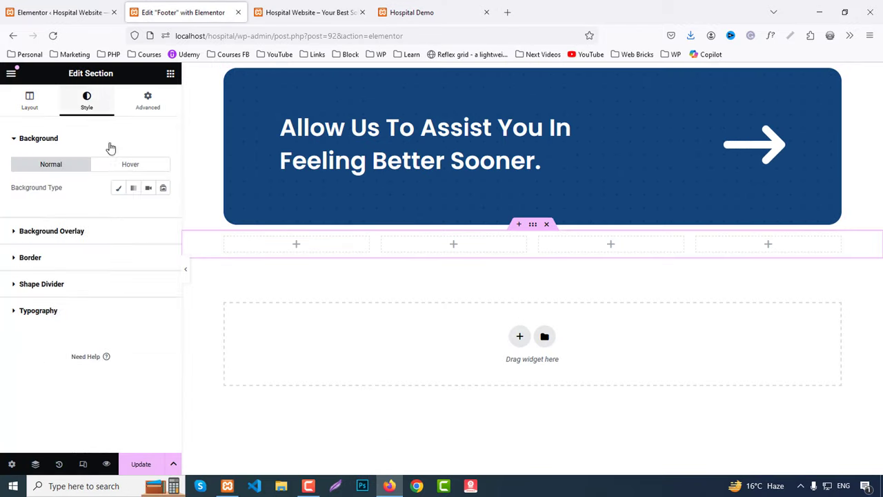
{"action": "left_click", "coordinate": [119, 190]}
{"action": "left_click", "coordinate": [163, 211]}
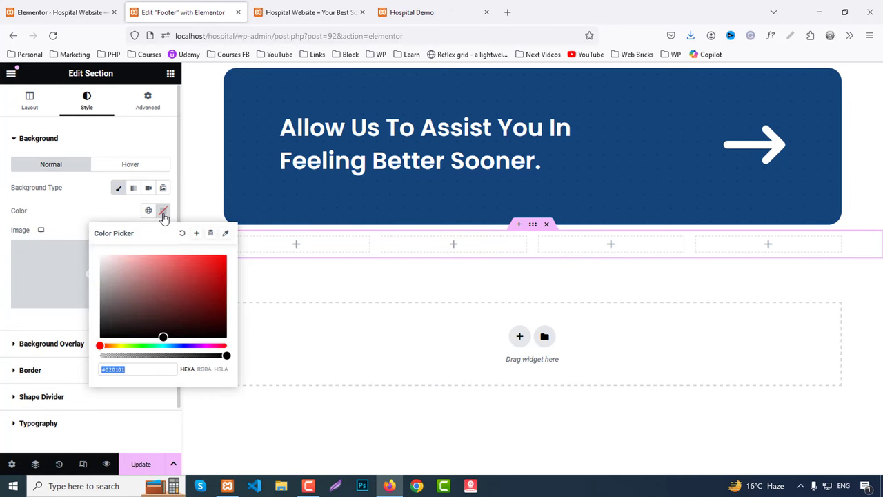
{"action": "left_click", "coordinate": [100, 321]}
Copy the Lorem ipsum paragraph under the logo in the demo's footer and return to the footer editor.
{"action": "left_click", "coordinate": [449, 9]}
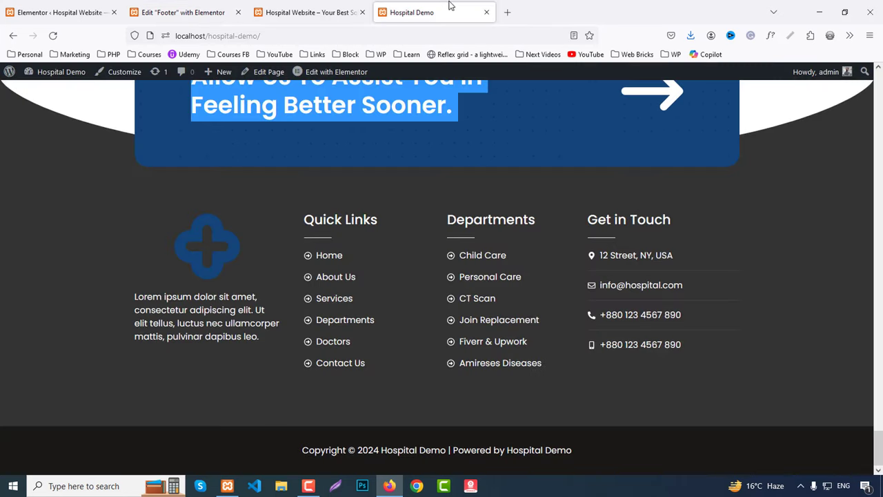
{"action": "left_click_drag", "start_coordinate": [134, 296], "coordinate": [278, 343]}
{"action": "left_click", "coordinate": [183, 12]}
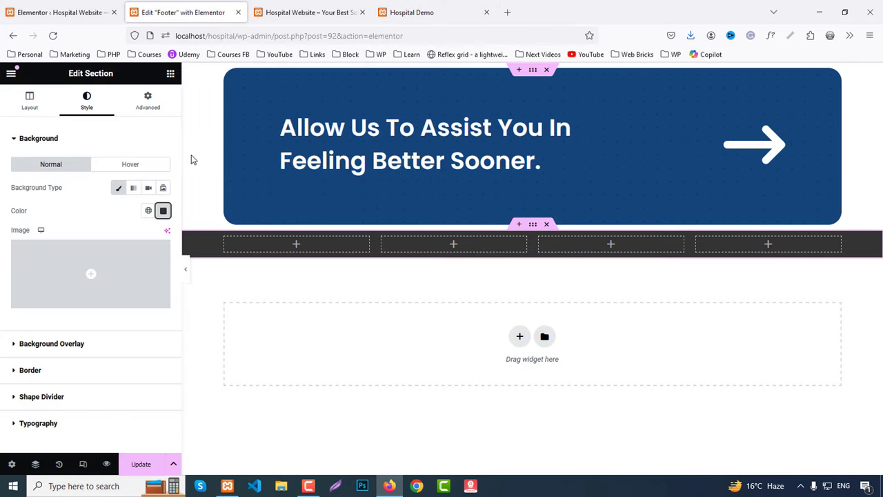
Unlink the four-column section's padding values and set the top and bottom padding to 80 px.
{"action": "left_click", "coordinate": [156, 103]}
{"action": "left_click", "coordinate": [163, 221]}
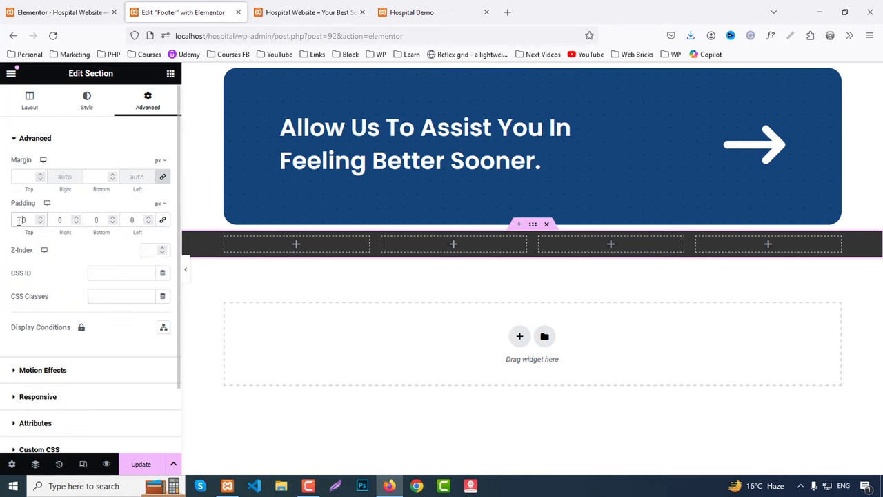
{"action": "left_click", "coordinate": [18, 221]}
{"action": "type", "text": "8"}
{"action": "left_click", "coordinate": [92, 219]}
{"action": "type", "text": "8"}
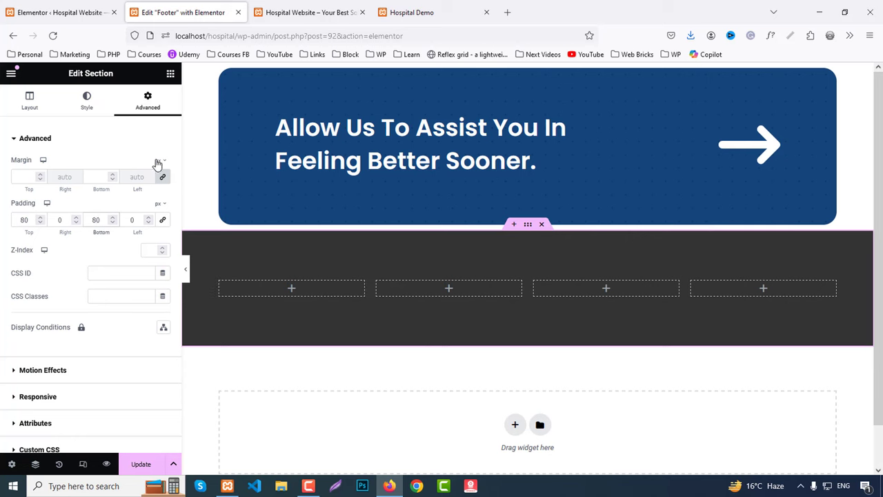
Add an Image widget to the section's first column and choose the blue cross logo for it.
{"action": "left_click", "coordinate": [171, 74]}
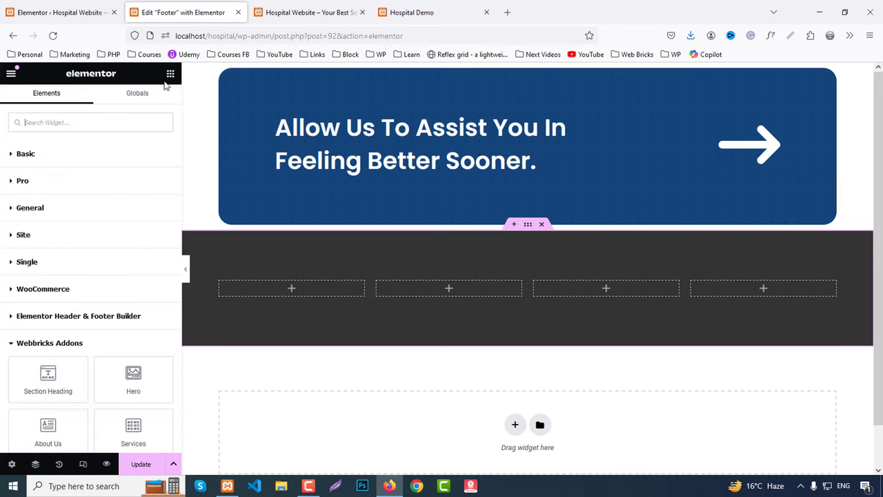
{"action": "left_click", "coordinate": [28, 154]}
{"action": "left_click_drag", "start_coordinate": [43, 239], "coordinate": [326, 311]}
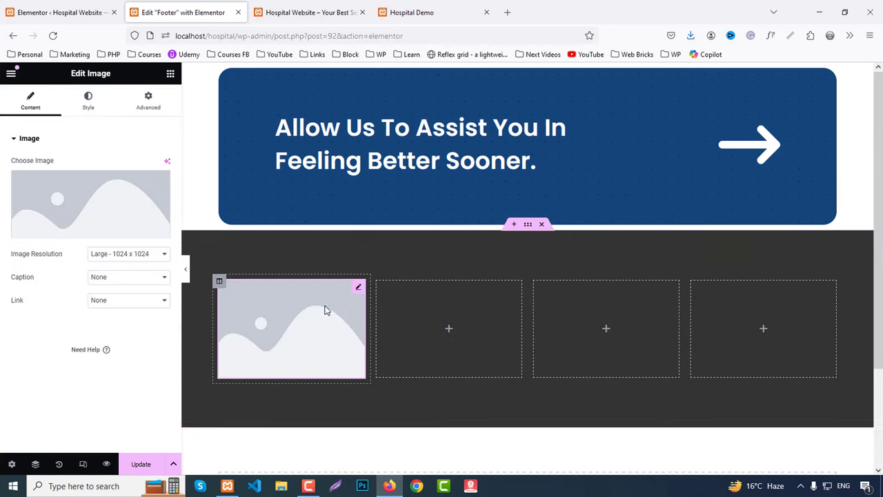
{"action": "left_click", "coordinate": [69, 211]}
{"action": "left_click", "coordinate": [199, 228]}
{"action": "left_click", "coordinate": [840, 443]}
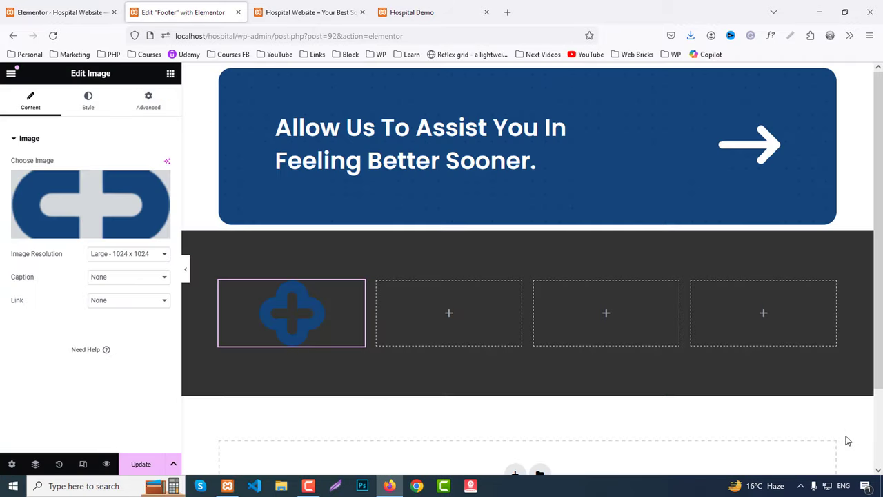
Add a Text Editor widget below the logo containing the demo's Lorem ipsum paragraph.
{"action": "left_click", "coordinate": [171, 77]}
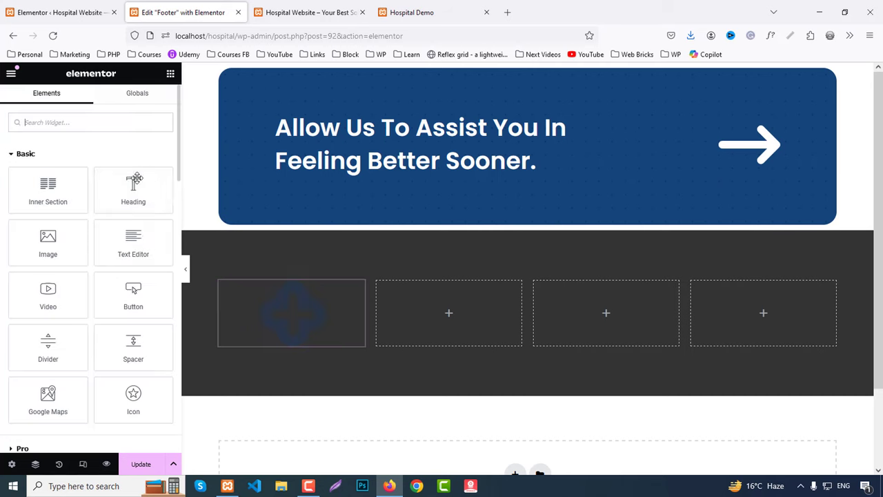
{"action": "left_click_drag", "start_coordinate": [152, 250], "coordinate": [331, 342]}
{"action": "scroll", "coordinate": [392, 337], "scroll_direction": "down", "scroll_amount": 1}
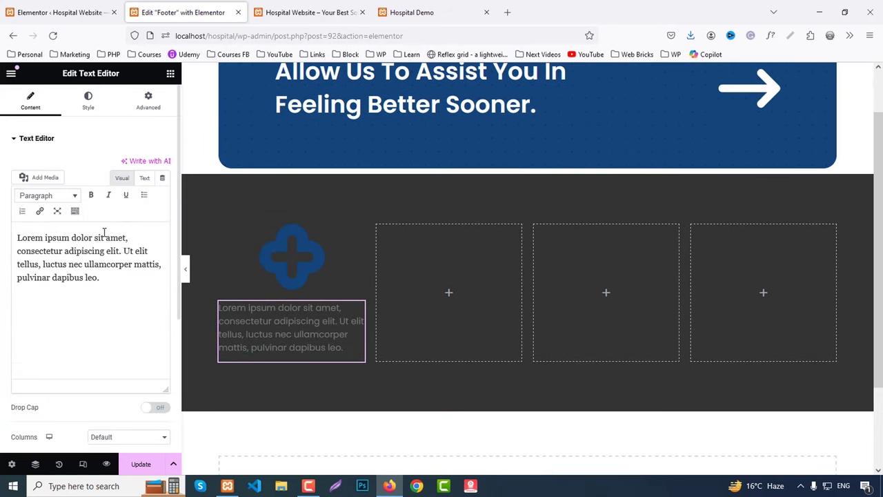
{"action": "left_click", "coordinate": [101, 234]}
{"action": "key", "text": "ctrl+a"}
{"action": "key", "text": "Right"}
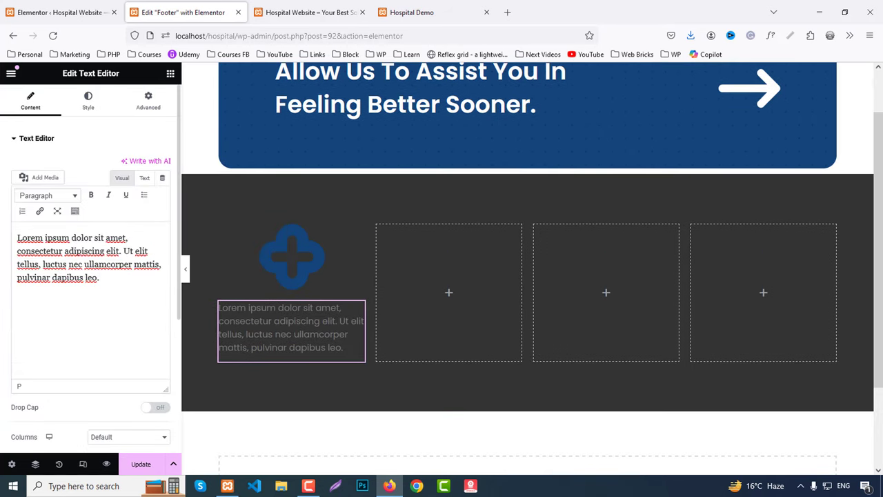
Set the text color of the paragraph below the logo to #FFFFFF.
{"action": "left_click", "coordinate": [88, 104]}
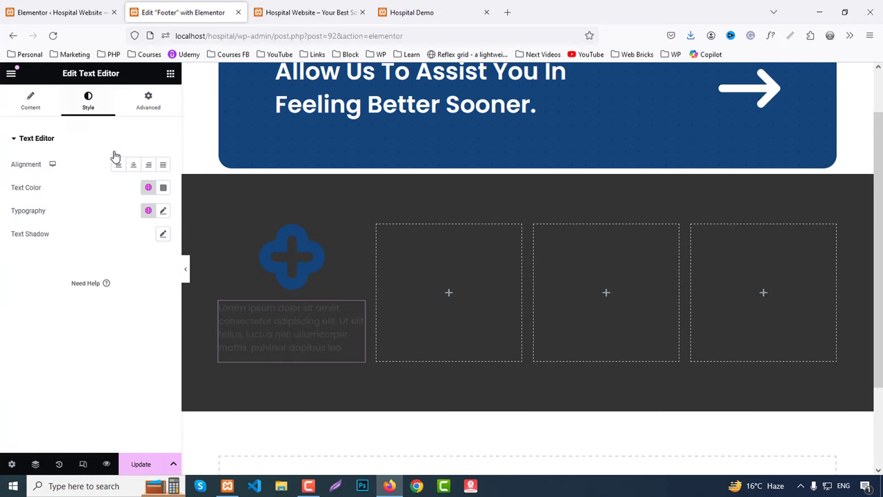
{"action": "left_click", "coordinate": [163, 187]}
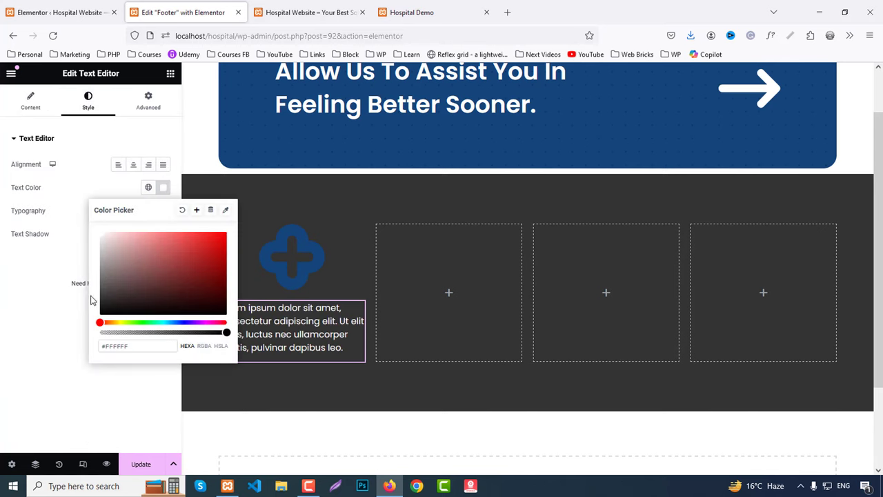
{"action": "left_click", "coordinate": [75, 384]}
Copy the "Quick Links" heading from the demo's footer and return to the footer editor.
{"action": "left_click", "coordinate": [407, 8]}
{"action": "left_click", "coordinate": [80, 230]}
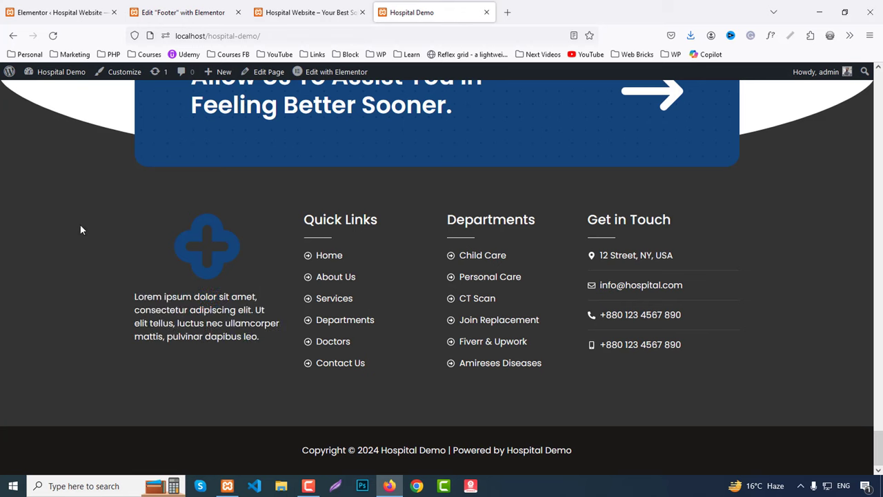
{"action": "triple_click", "coordinate": [338, 219]}
{"action": "key", "text": "ctrl+c"}
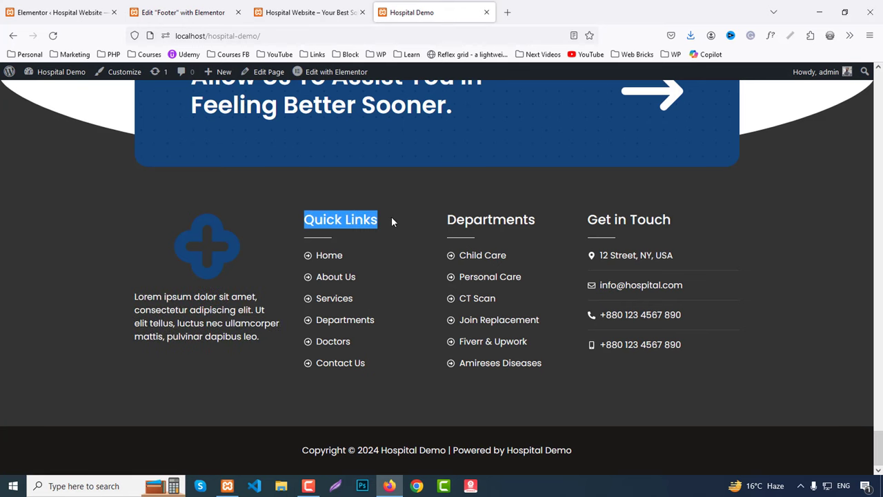
{"action": "left_click", "coordinate": [183, 13]}
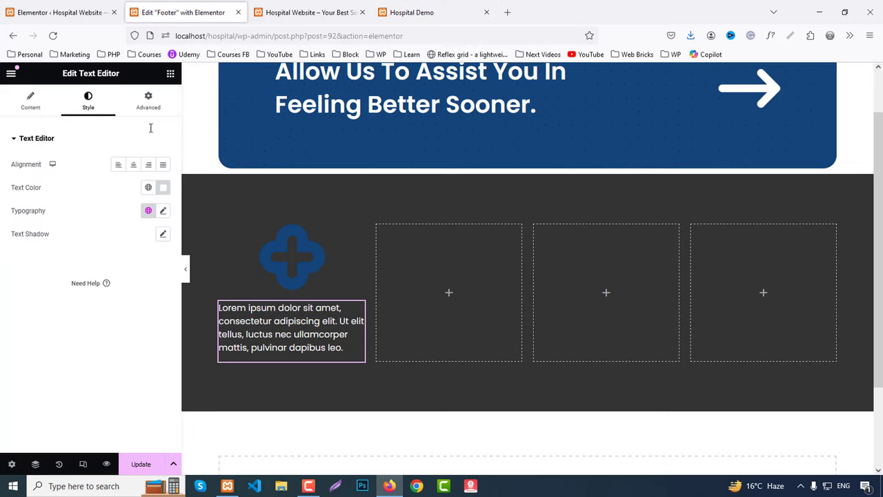
Add a Heading widget to the section's second column with HTML tag H4 and the title "Quick Links".
{"action": "left_click", "coordinate": [171, 73]}
{"action": "left_click_drag", "start_coordinate": [133, 193], "coordinate": [428, 272]}
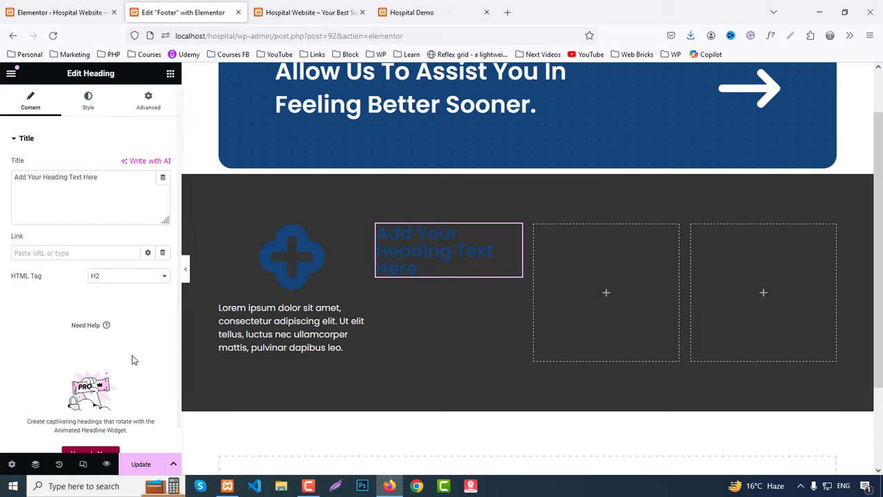
{"action": "left_click", "coordinate": [102, 277]}
{"action": "left_click", "coordinate": [102, 329]}
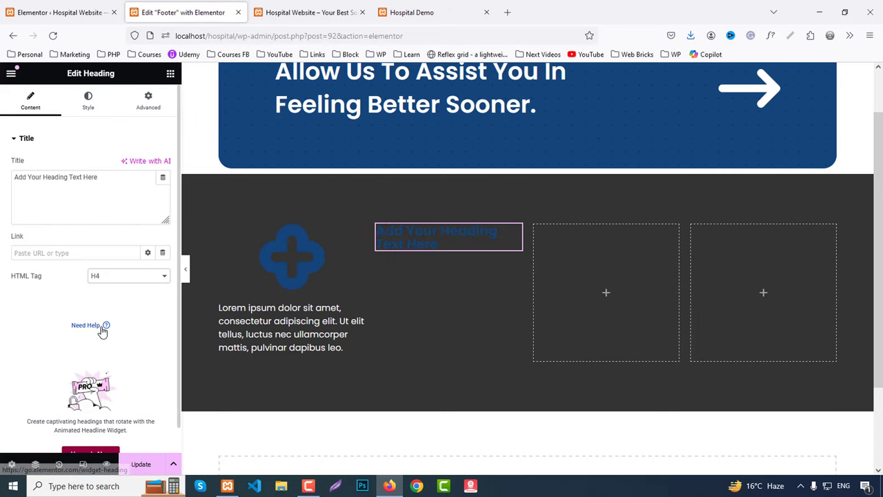
{"action": "left_click", "coordinate": [77, 198]}
{"action": "key", "text": "ctrl+a"}
{"action": "key", "text": "ctrl+v"}
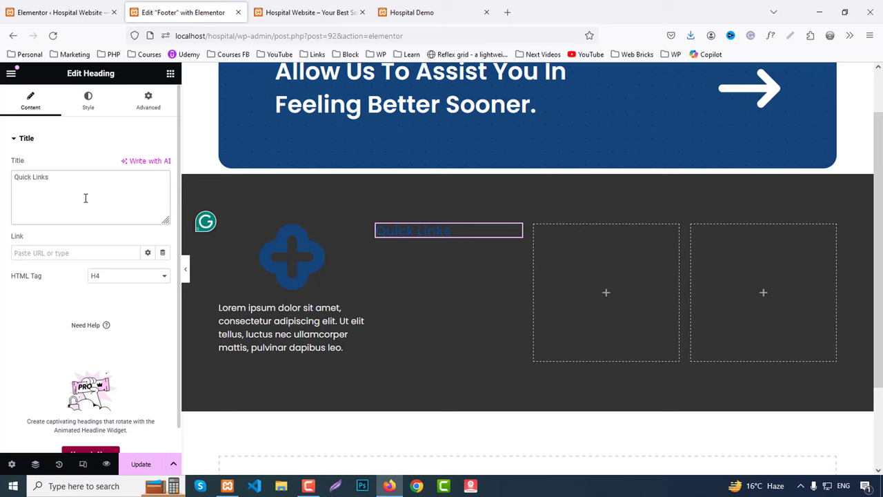
Add an Icon List widget below the "Quick Links" heading, as in the demo's footer.
{"action": "left_click", "coordinate": [412, 12]}
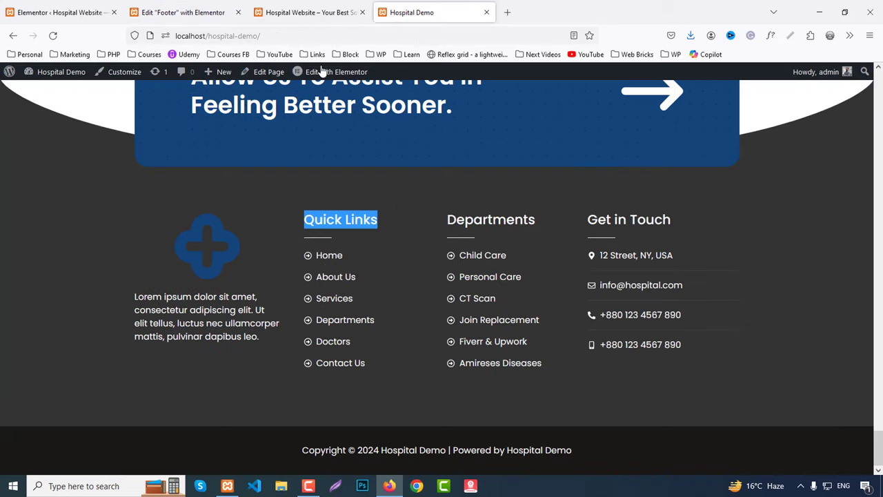
{"action": "left_click", "coordinate": [183, 13]}
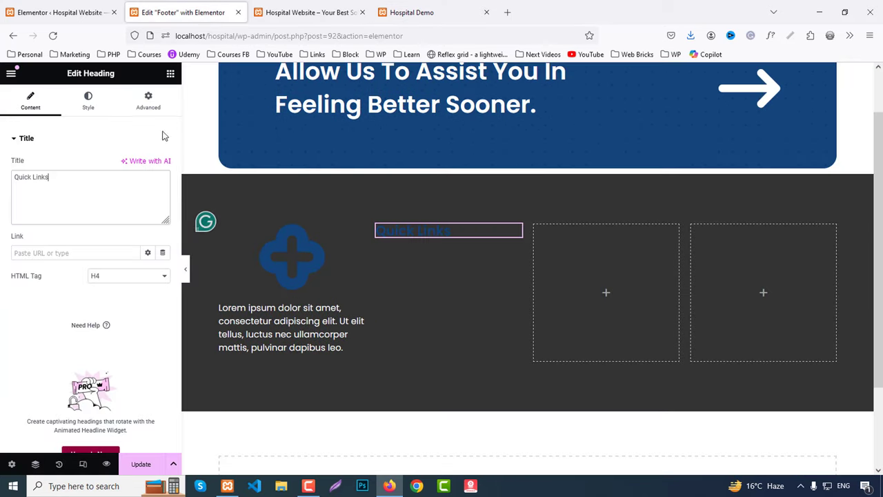
{"action": "left_click", "coordinate": [171, 73]}
{"action": "left_click", "coordinate": [412, 13]}
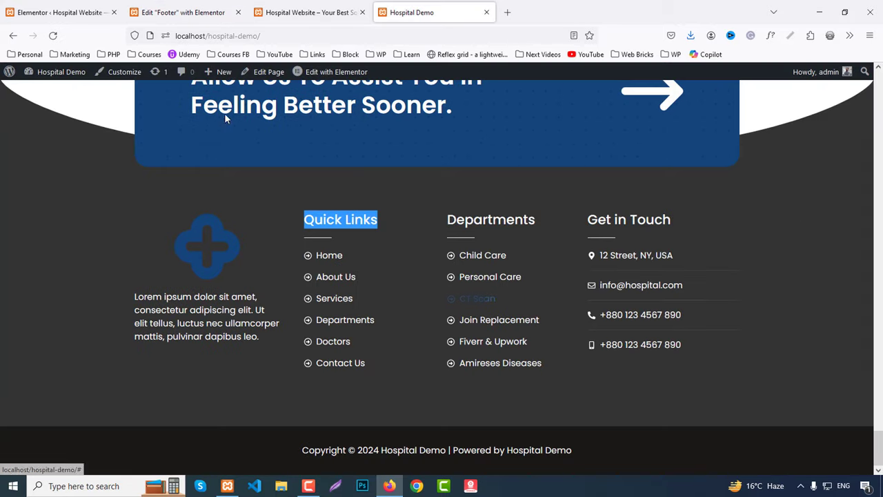
{"action": "left_click", "coordinate": [183, 13]}
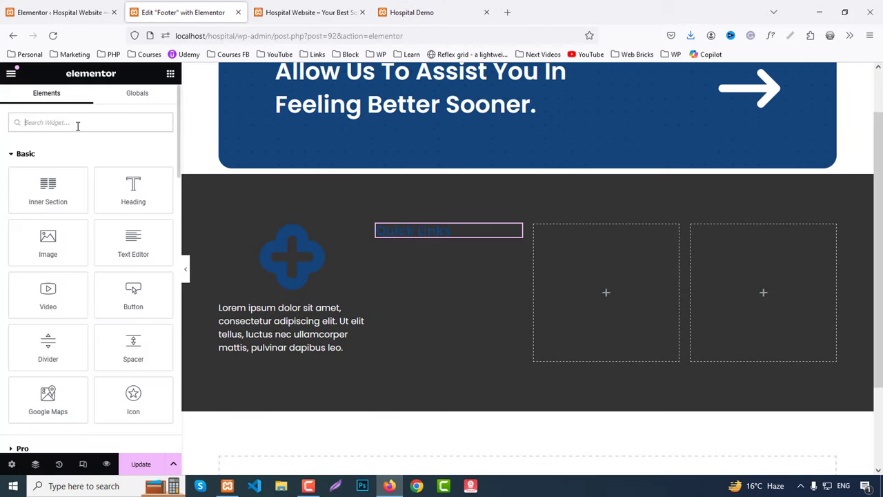
{"action": "type", "text": "list"}
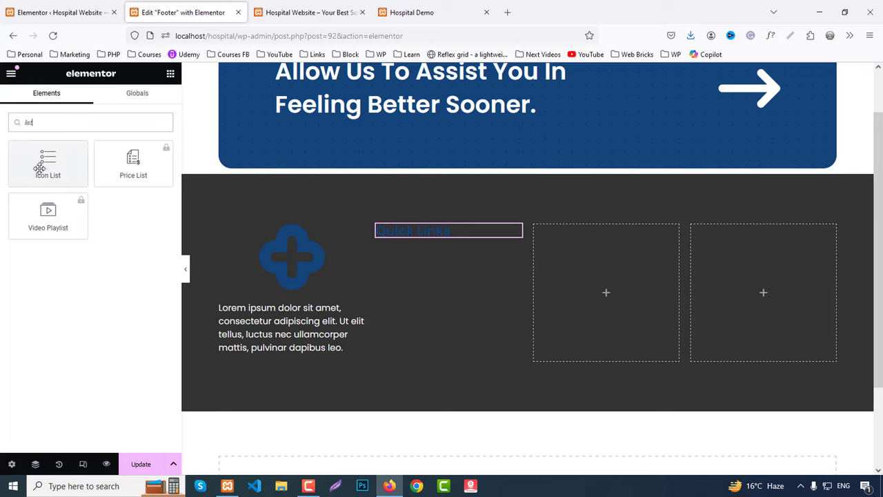
{"action": "left_click_drag", "start_coordinate": [49, 163], "coordinate": [445, 252]}
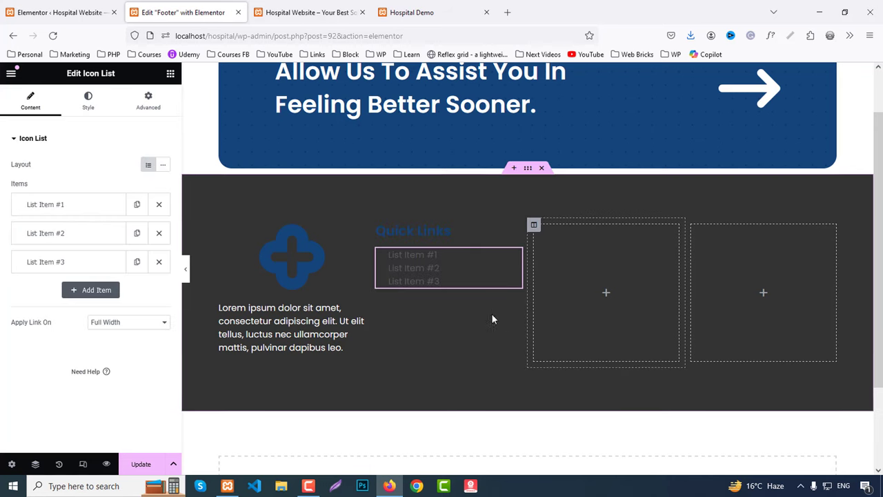
Copy the "Quick Links" heading into the section's empty third and fourth columns.
{"action": "right_click", "coordinate": [416, 223]}
{"action": "right_click", "coordinate": [622, 237]}
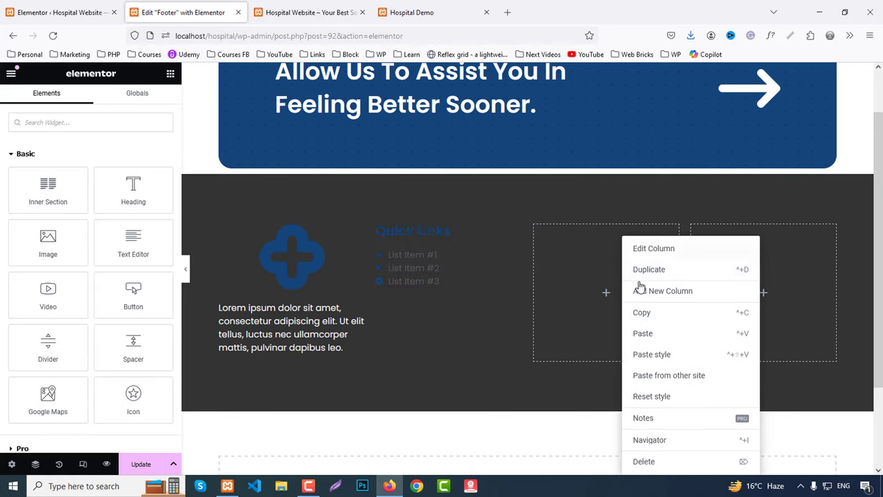
{"action": "left_click", "coordinate": [645, 333]}
{"action": "right_click", "coordinate": [758, 273]}
{"action": "left_click", "coordinate": [774, 334]}
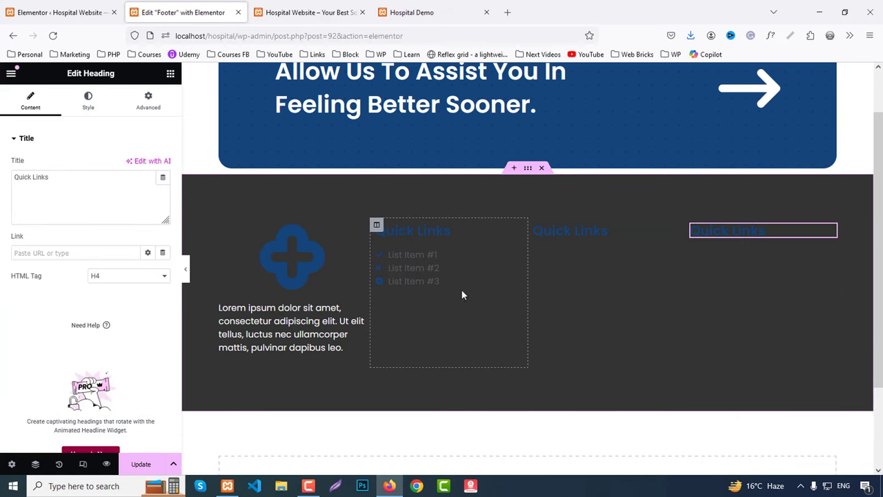
Copy the second column's icon list below the headings in the third and fourth columns.
{"action": "right_click", "coordinate": [418, 269]}
{"action": "left_click", "coordinate": [550, 271]}
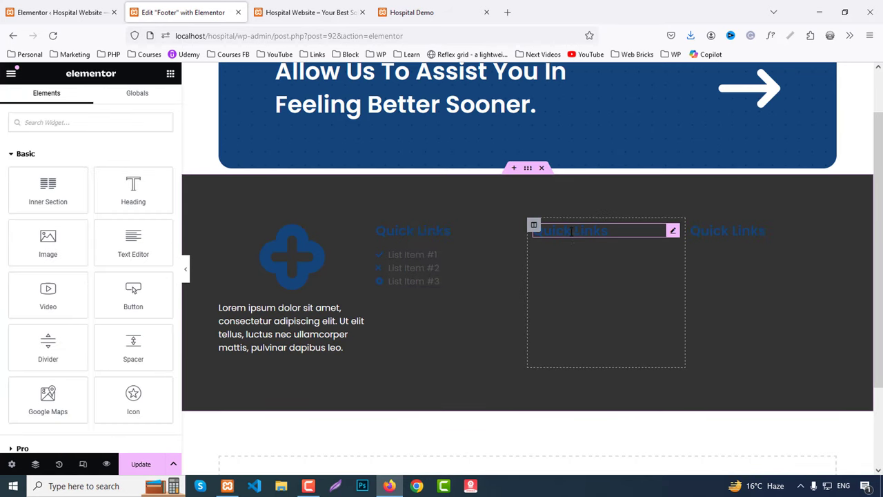
{"action": "right_click", "coordinate": [572, 232]}
{"action": "left_click", "coordinate": [591, 290]}
{"action": "right_click", "coordinate": [730, 235]}
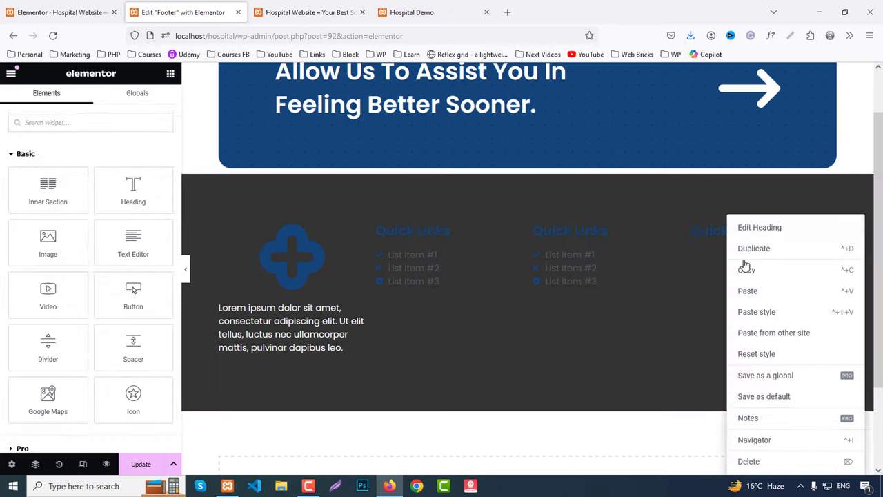
{"action": "left_click", "coordinate": [750, 293]}
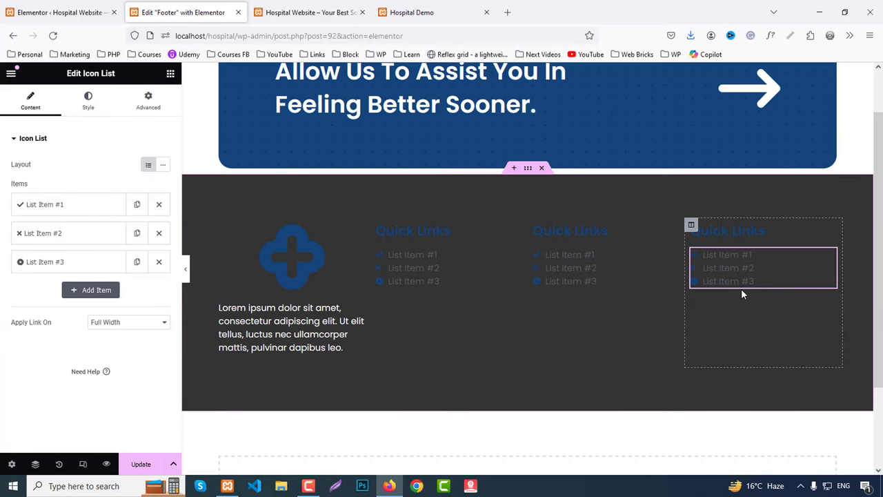
Change the third column's heading to "Departments", copied from the demo's footer.
{"action": "left_click", "coordinate": [433, 5]}
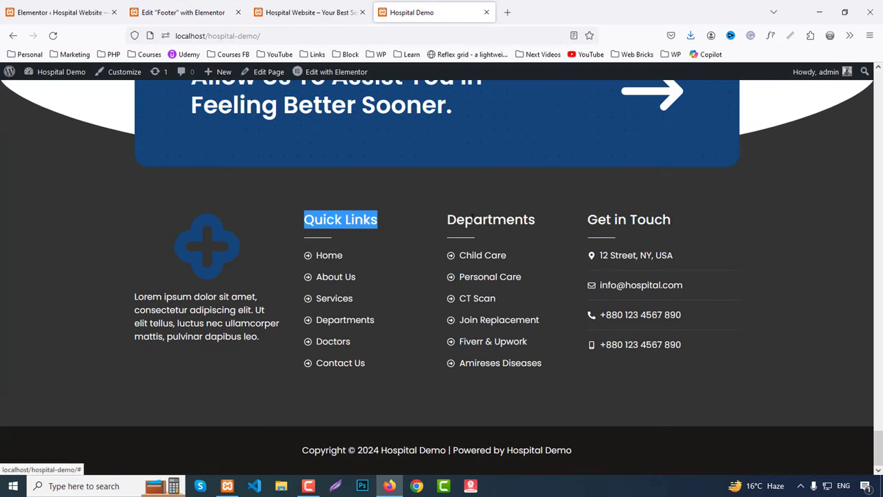
{"action": "double_click", "coordinate": [474, 220]}
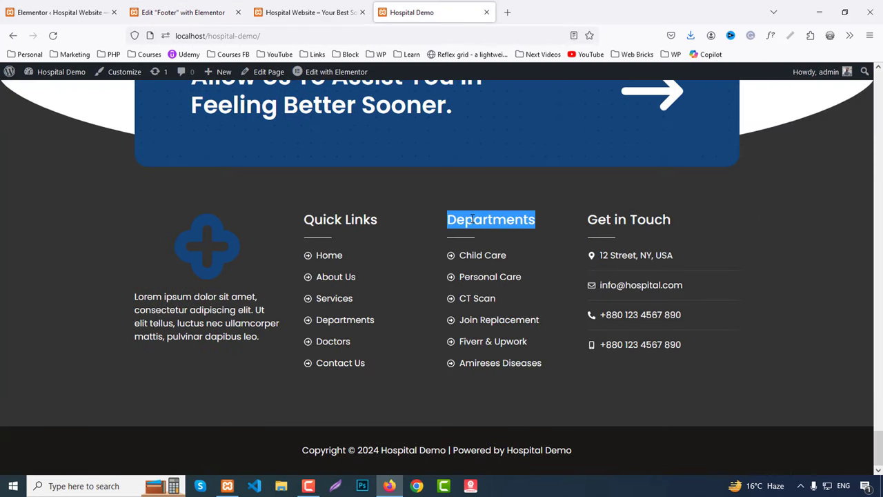
{"action": "left_click", "coordinate": [183, 12]}
{"action": "left_click", "coordinate": [559, 228]}
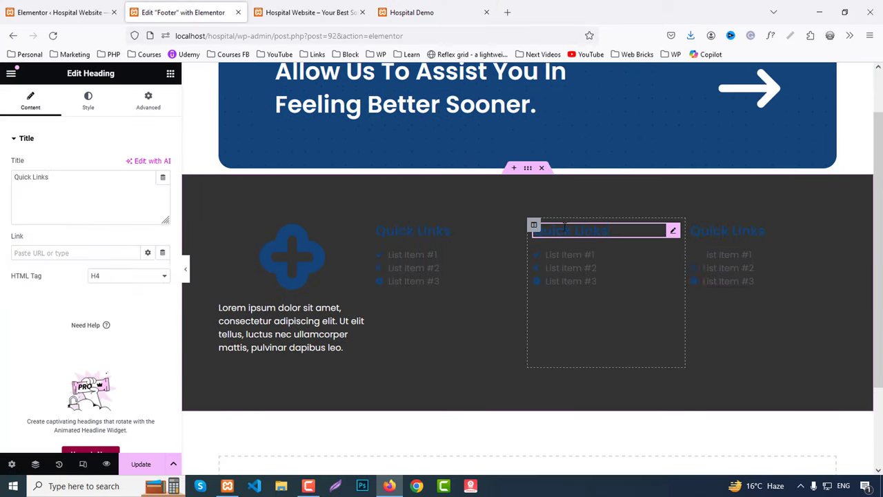
{"action": "left_click", "coordinate": [63, 204]}
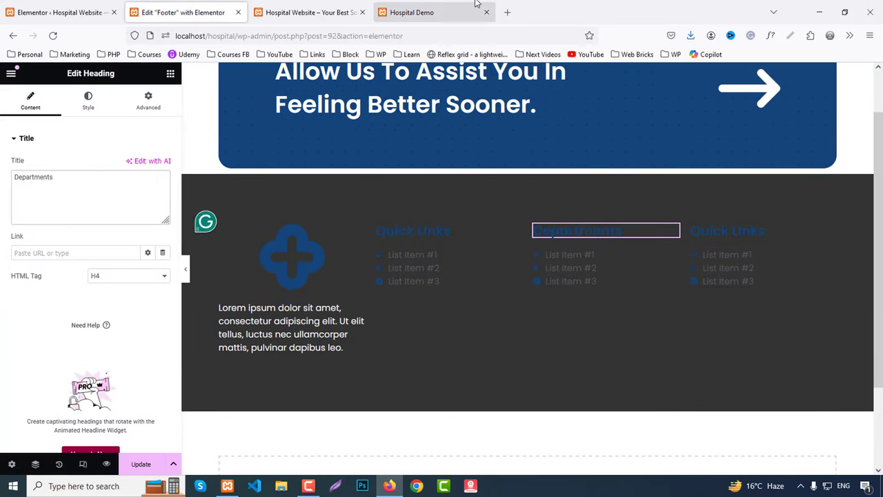
Change the fourth column's heading to "Get in Touch", copied from the demo's footer.
{"action": "left_click", "coordinate": [427, 12]}
{"action": "left_click_drag", "start_coordinate": [588, 220], "coordinate": [686, 221]}
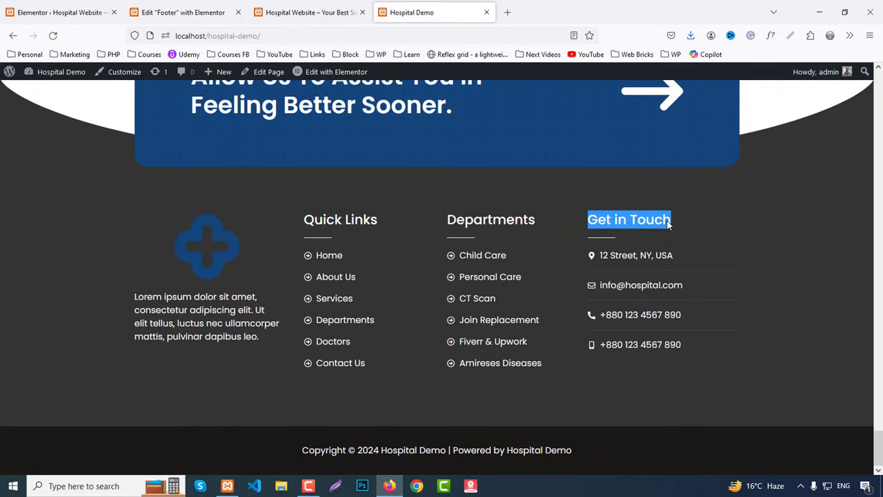
{"action": "left_click", "coordinate": [200, 8]}
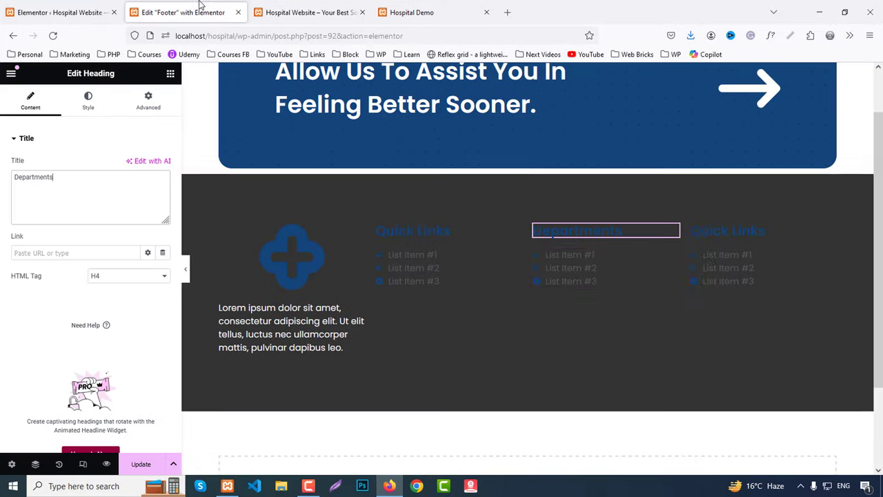
{"action": "left_click", "coordinate": [745, 231]}
{"action": "triple_click", "coordinate": [110, 195]}
{"action": "key", "text": "ctrl+v"}
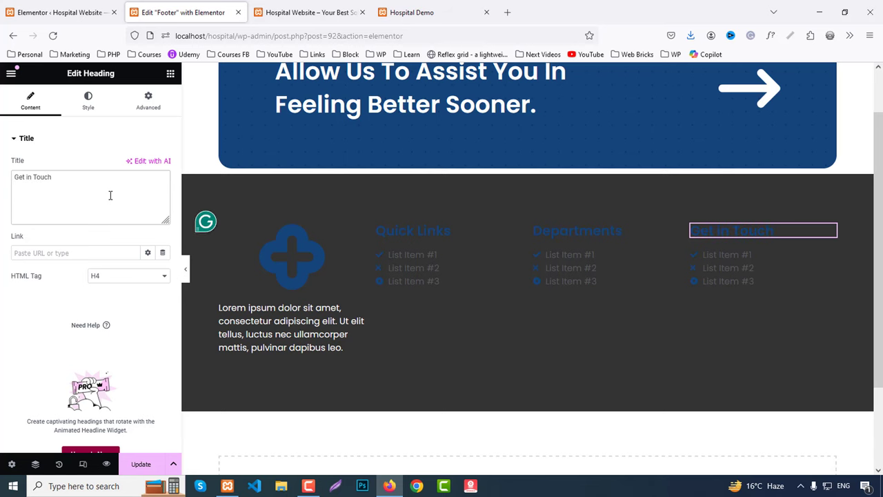
Replace the icon of the Quick Links list's first item with the outlined circle right arrow, matching the demo.
{"action": "left_click", "coordinate": [480, 6]}
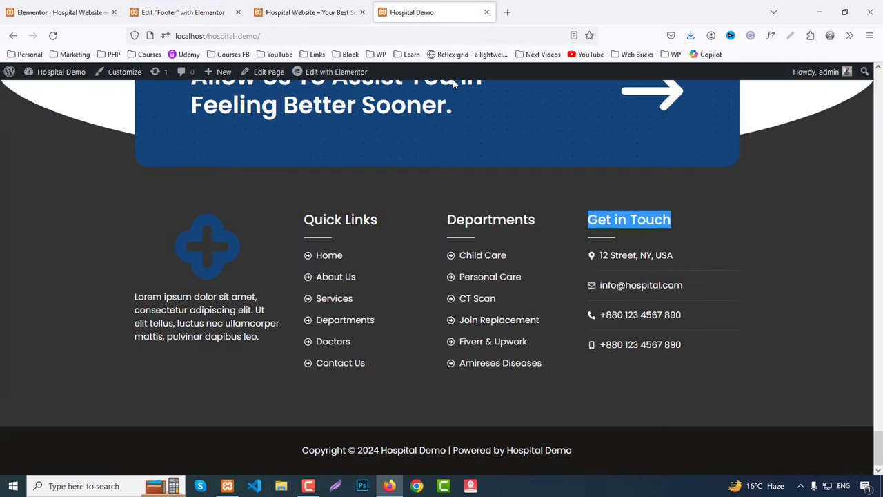
{"action": "left_click", "coordinate": [183, 13]}
{"action": "left_click", "coordinate": [461, 267]}
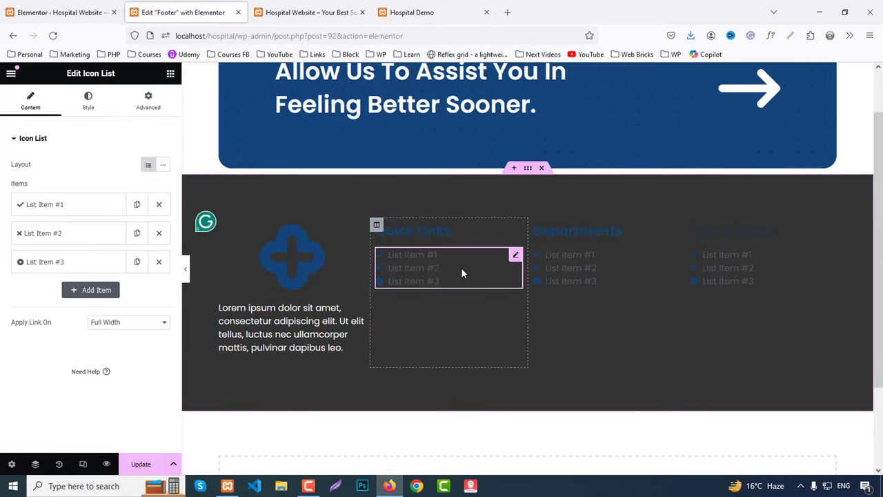
{"action": "left_click", "coordinate": [423, 7]}
{"action": "left_click", "coordinate": [183, 11]}
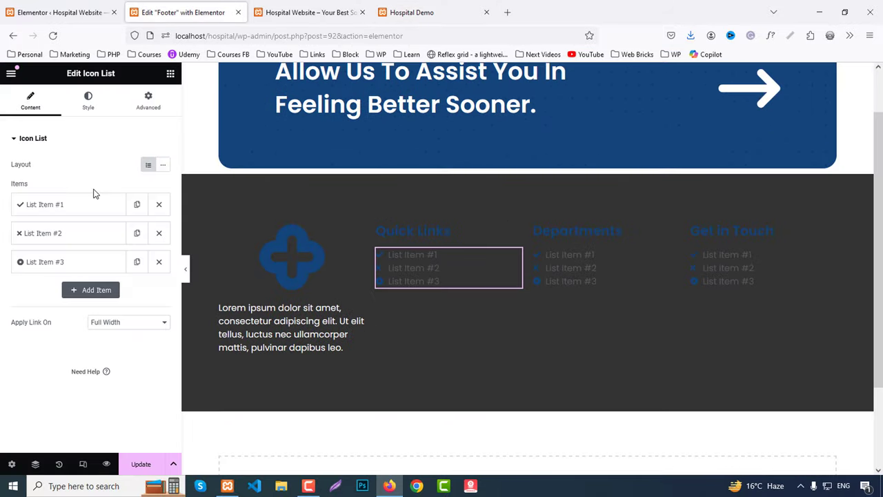
{"action": "left_click", "coordinate": [69, 206]}
{"action": "left_click", "coordinate": [92, 288]}
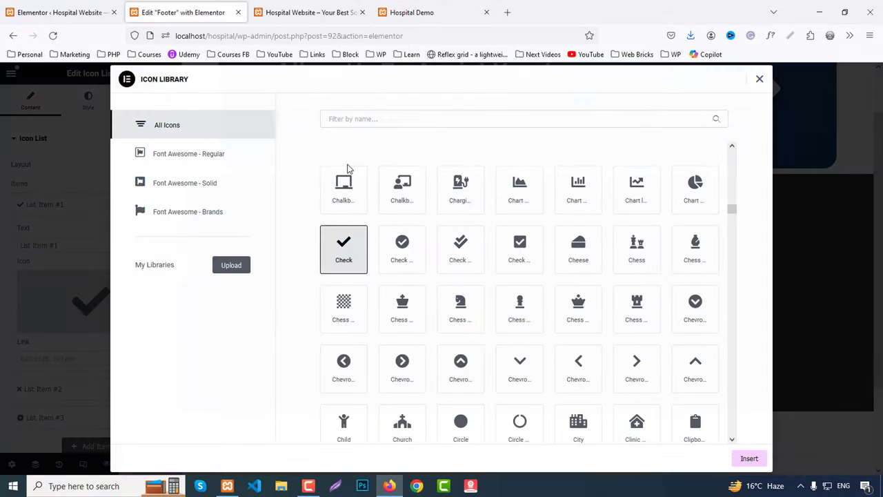
{"action": "left_click", "coordinate": [365, 121]}
{"action": "type", "text": "arrow"}
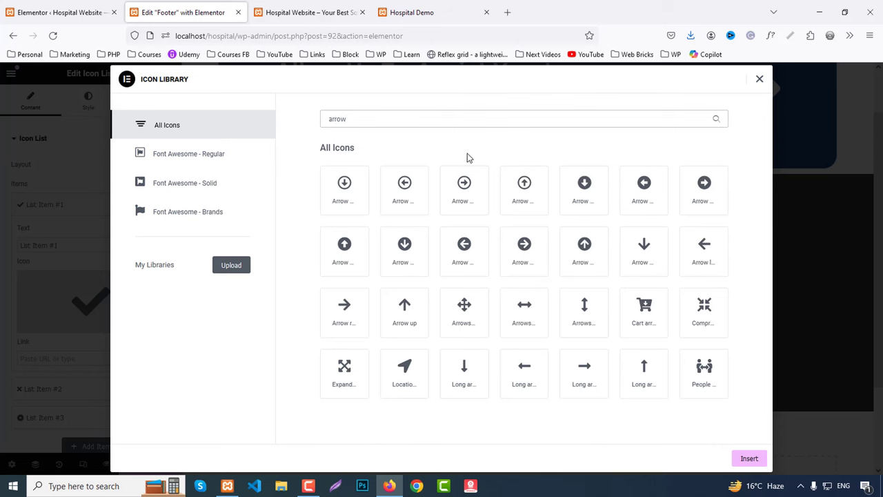
{"action": "left_click", "coordinate": [457, 200]}
{"action": "left_click", "coordinate": [749, 458]}
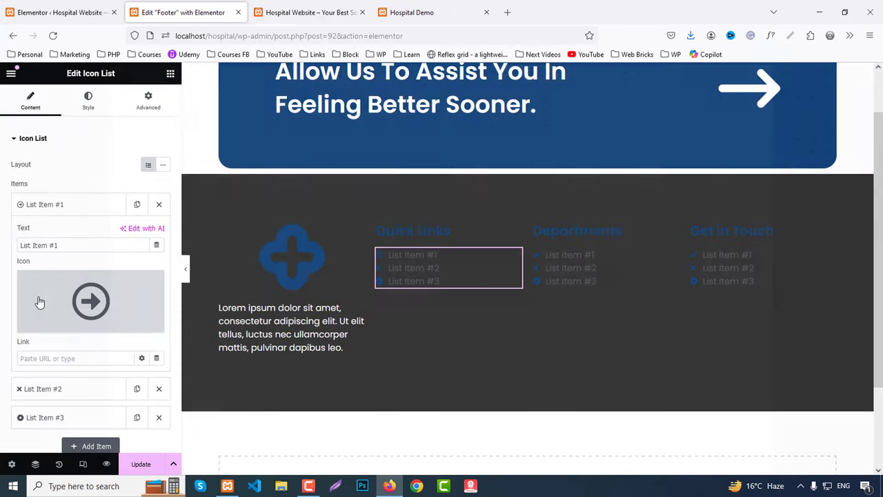
Delete the Quick Links list's second and third items and give the remaining item the text "Home" and link #.
{"action": "left_click", "coordinate": [27, 204]}
{"action": "left_click", "coordinate": [159, 234]}
{"action": "left_click", "coordinate": [159, 233]}
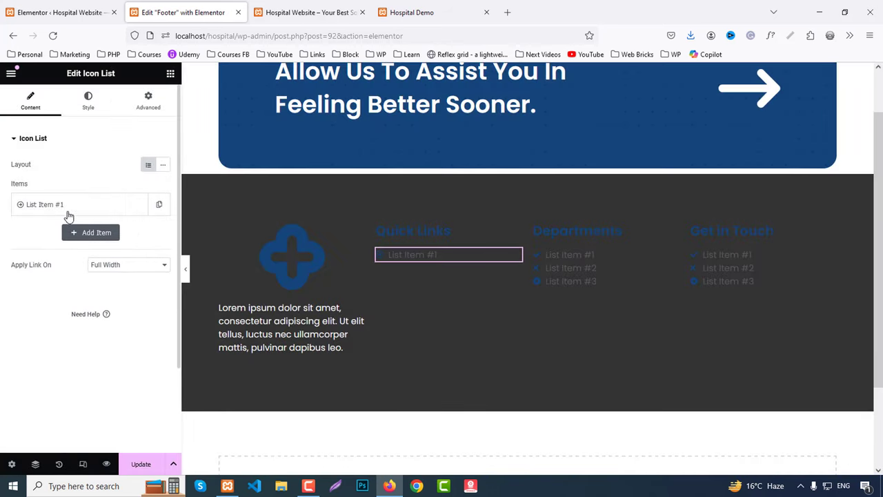
{"action": "left_click", "coordinate": [69, 207]}
{"action": "type", "text": "Home"}
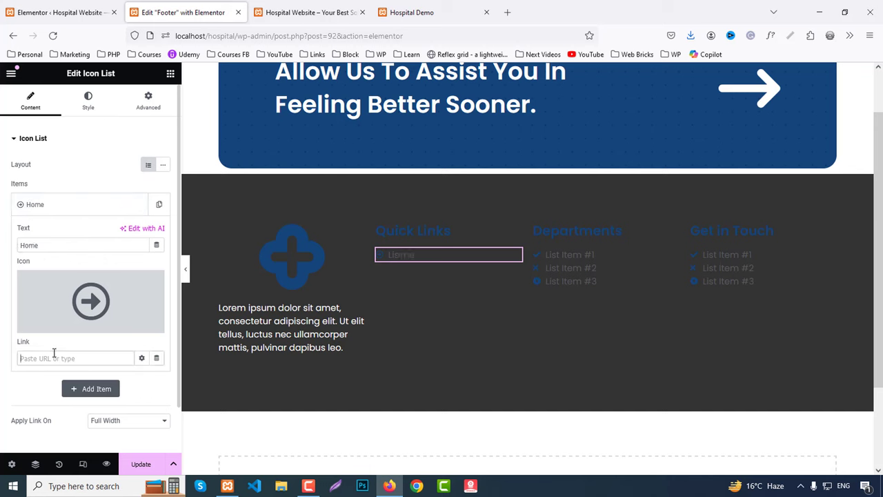
{"action": "left_click", "coordinate": [39, 203]}
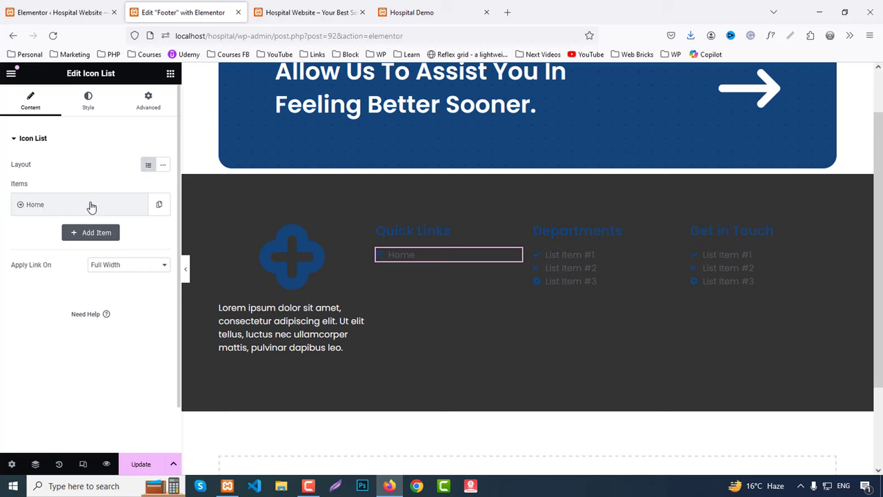
Duplicate the "Home" item four times in the Quick Links list.
{"action": "left_click", "coordinate": [160, 207]}
{"action": "left_click", "coordinate": [138, 208]}
{"action": "left_click", "coordinate": [138, 207]}
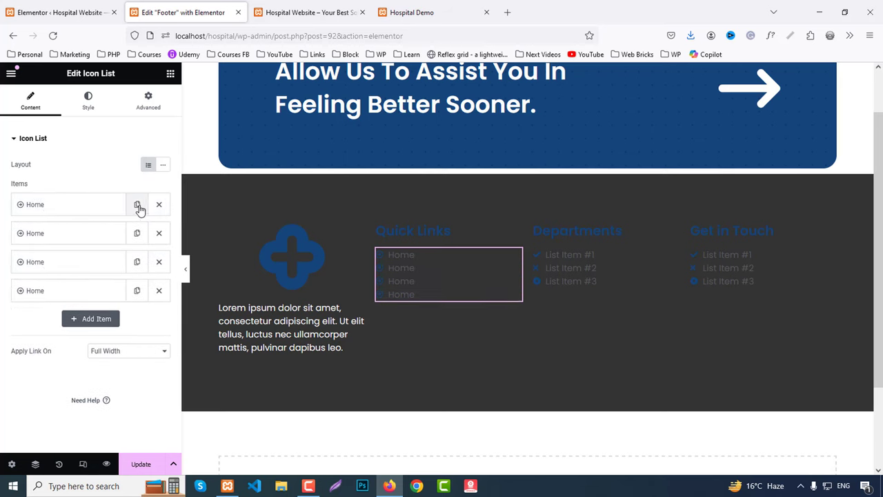
{"action": "left_click", "coordinate": [138, 207]}
Rename the four duplicated Quick Links items as "About", "Services", "Gallery" and "Contact".
{"action": "left_click", "coordinate": [59, 234]}
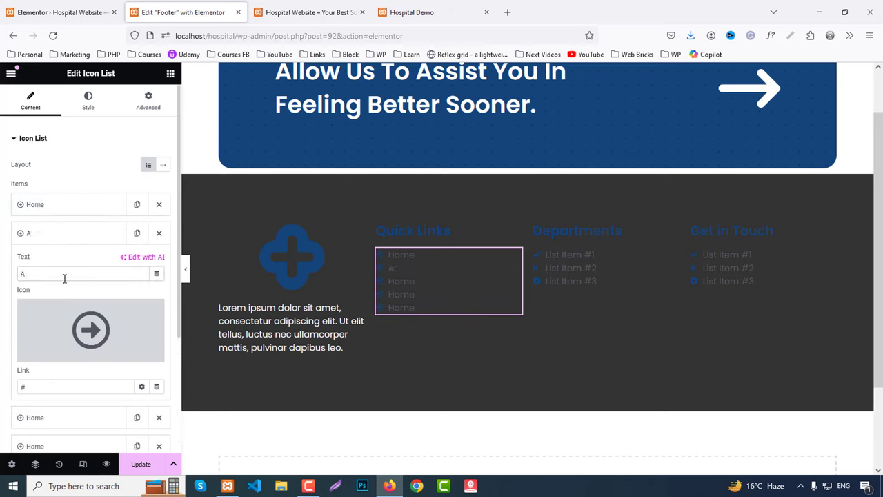
{"action": "left_click", "coordinate": [42, 233]}
{"action": "left_click", "coordinate": [49, 262]}
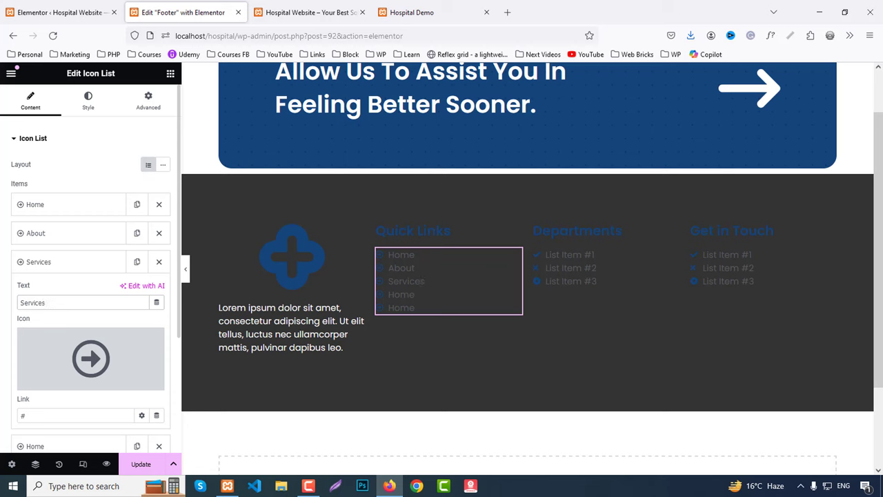
{"action": "left_click", "coordinate": [86, 262]}
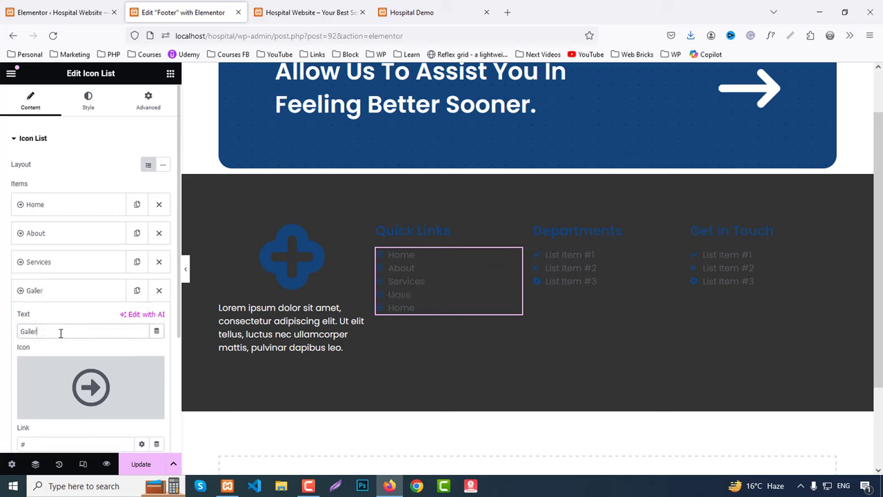
{"action": "left_click", "coordinate": [20, 292]}
{"action": "left_click", "coordinate": [44, 321]}
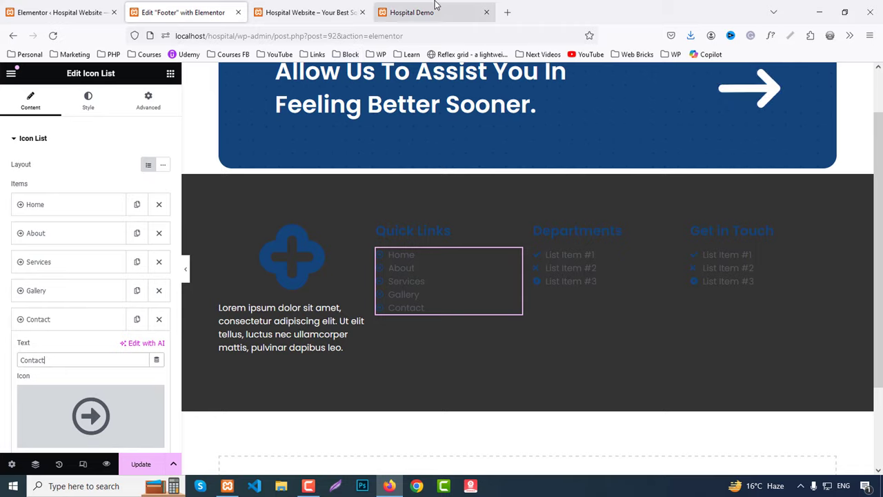
Replace the icon of the Departments list's first item with the outlined circle right arrow, as in the demo footer.
{"action": "left_click", "coordinate": [412, 13]}
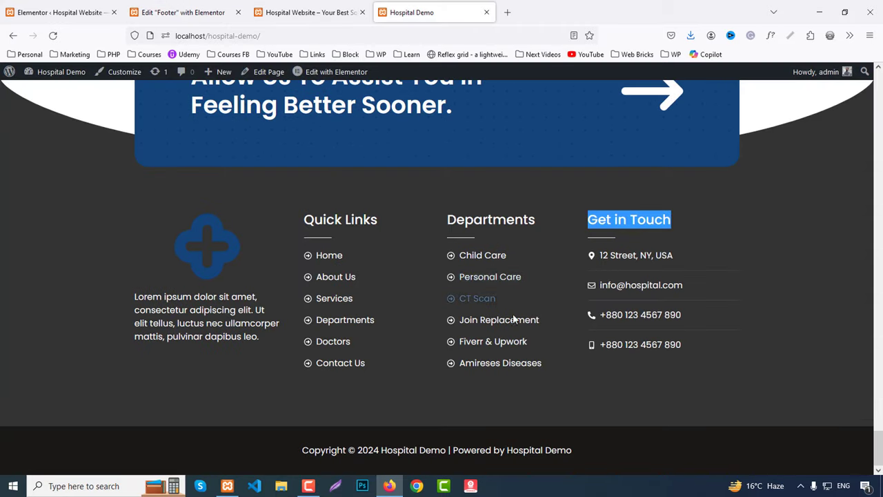
{"action": "left_click", "coordinate": [154, 13]}
{"action": "left_click", "coordinate": [572, 269]}
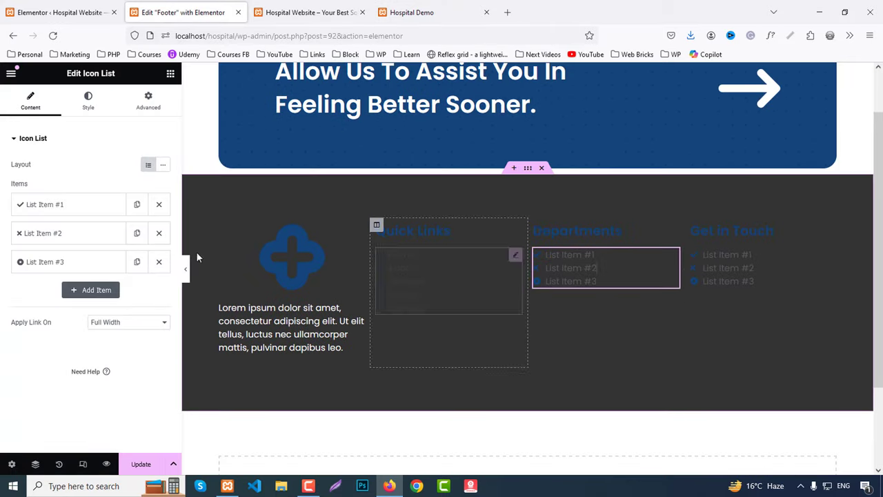
{"action": "left_click", "coordinate": [69, 210]}
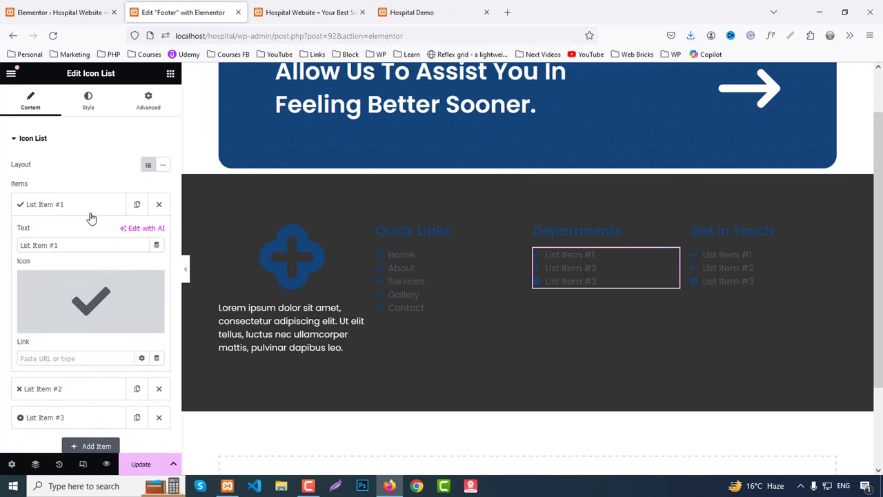
{"action": "left_click", "coordinate": [93, 293]}
{"action": "left_click", "coordinate": [378, 119]}
{"action": "type", "text": "arrow"}
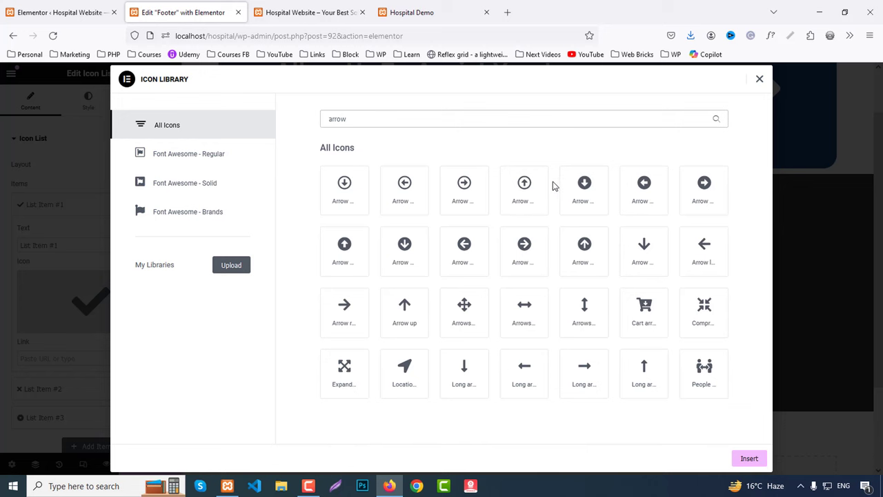
{"action": "left_click", "coordinate": [464, 186]}
{"action": "left_click", "coordinate": [750, 458]}
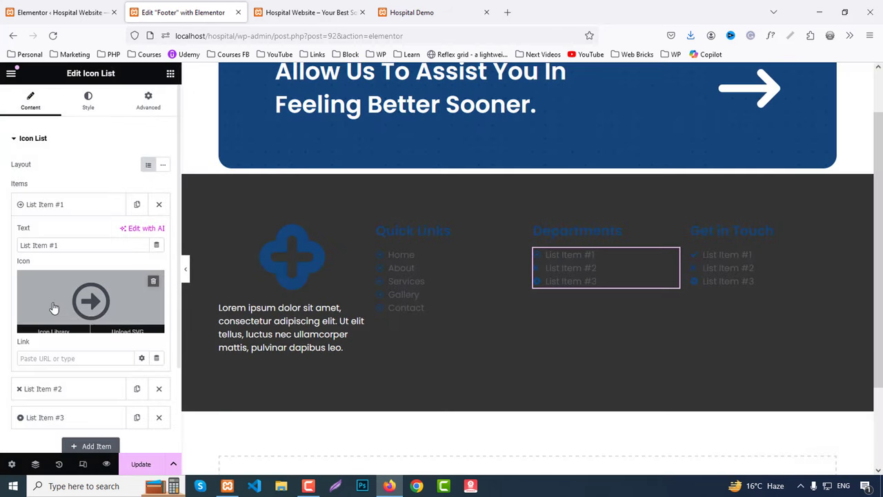
Rename the Departments list's first item as "Child Care" and delete the second and third items.
{"action": "left_click_drag", "start_coordinate": [65, 246], "coordinate": [1, 246]}
{"action": "type", "text": "Child Care"}
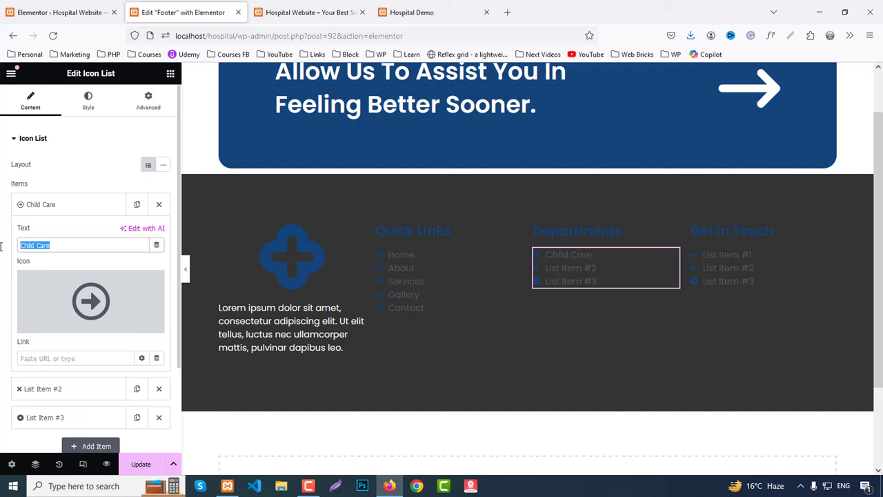
{"action": "left_click", "coordinate": [25, 204]}
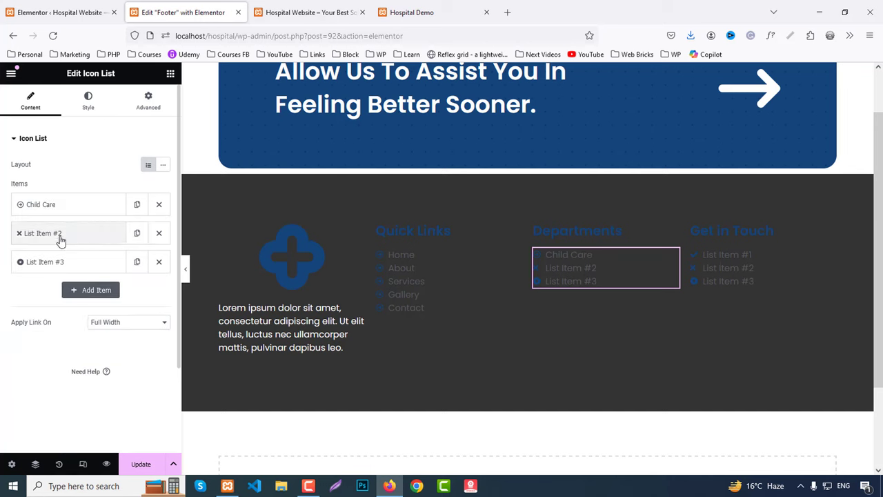
{"action": "left_click", "coordinate": [158, 233]}
{"action": "left_click", "coordinate": [159, 234]}
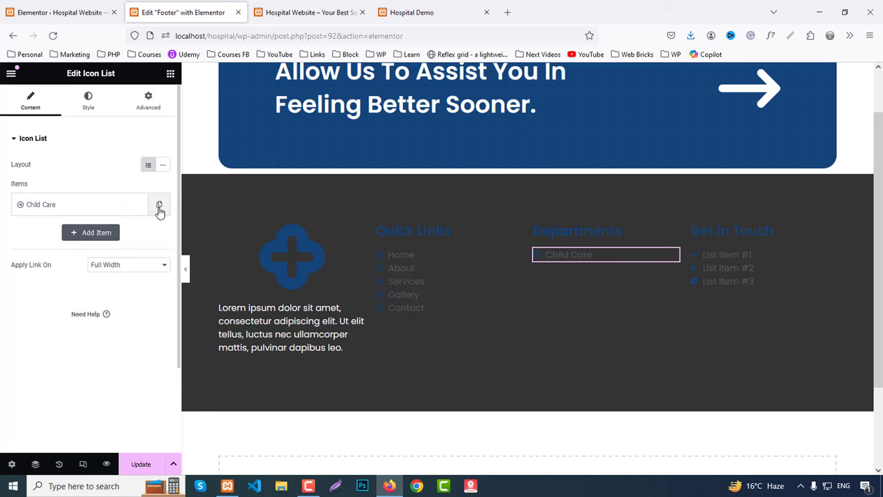
Duplicate the "Child Care" item and change the copy's text to "Parents Care".
{"action": "left_click", "coordinate": [137, 204]}
{"action": "left_click", "coordinate": [117, 233]}
{"action": "triple_click", "coordinate": [89, 275]}
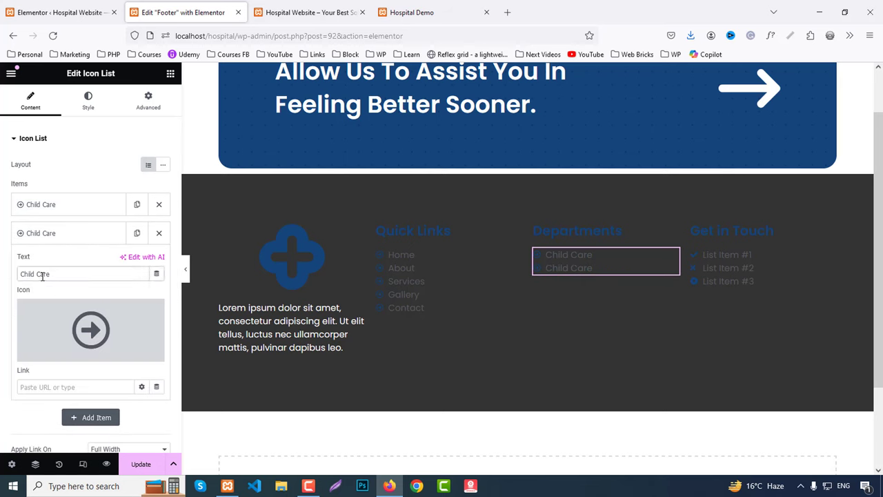
{"action": "type", "text": "Parents"}
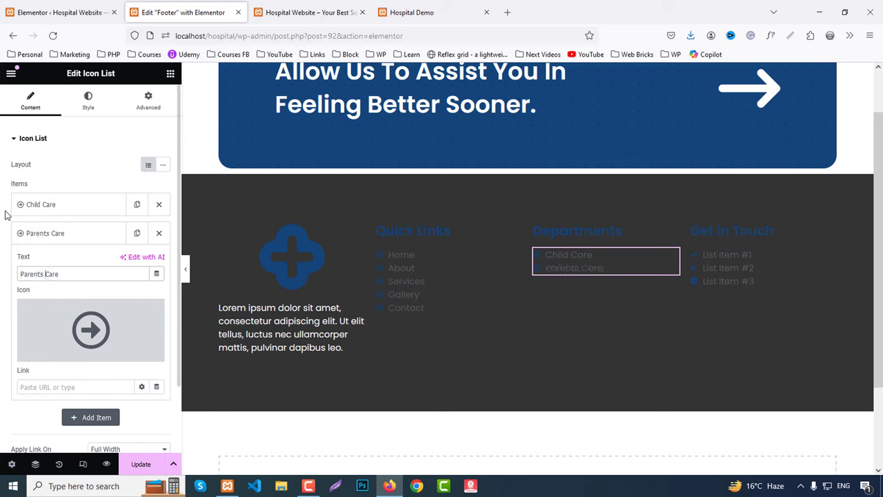
{"action": "left_click", "coordinate": [111, 235]}
Duplicate the "Parents Care" item and rename the copy as "CT Scan".
{"action": "left_click", "coordinate": [136, 233]}
{"action": "left_click", "coordinate": [59, 263]}
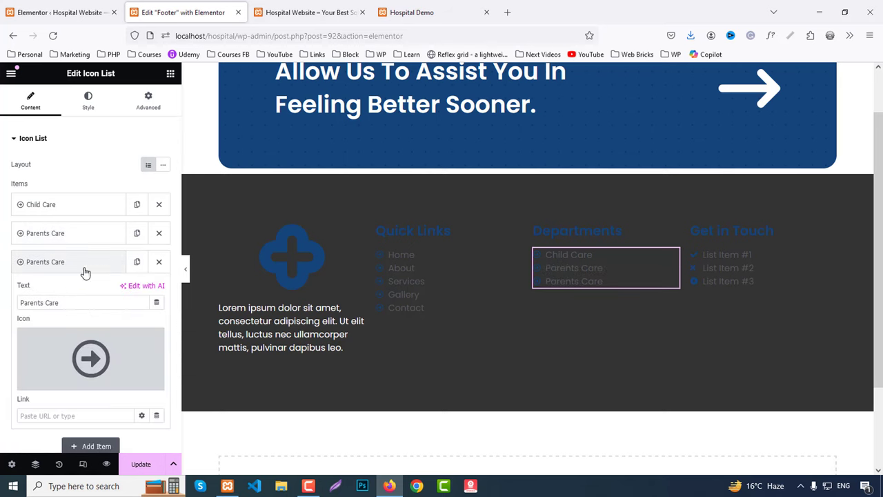
{"action": "left_click_drag", "start_coordinate": [69, 304], "coordinate": [1, 295]}
{"action": "type", "text": "CT"}
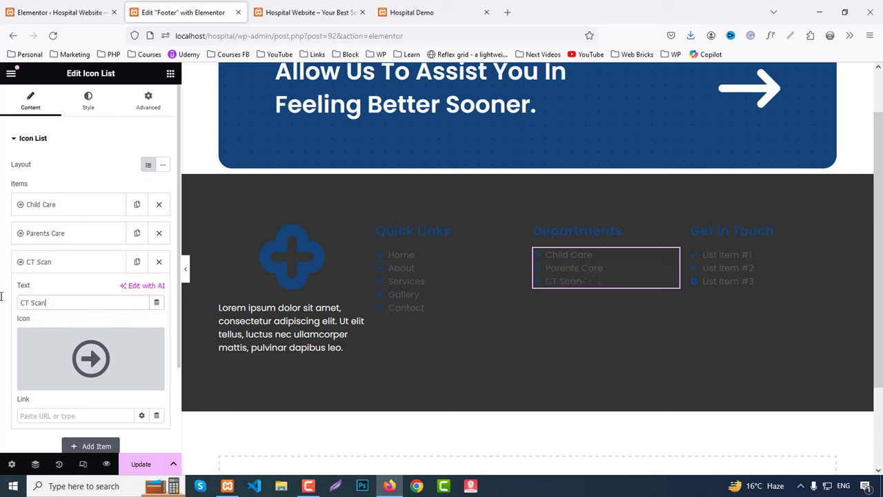
{"action": "type", "text": " Scan"}
{"action": "left_click", "coordinate": [36, 262]}
Duplicate the "CT Scan" item and replace the copy's text with "Amireses Diseases", copied from the demo's Departments column.
{"action": "left_click", "coordinate": [411, 12]}
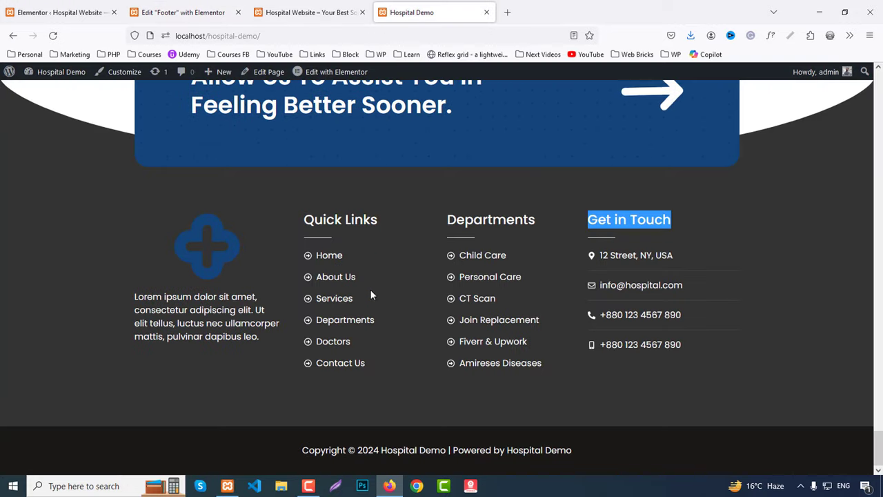
{"action": "left_click_drag", "start_coordinate": [567, 375], "coordinate": [461, 368]}
{"action": "key", "text": "ctrl+c"}
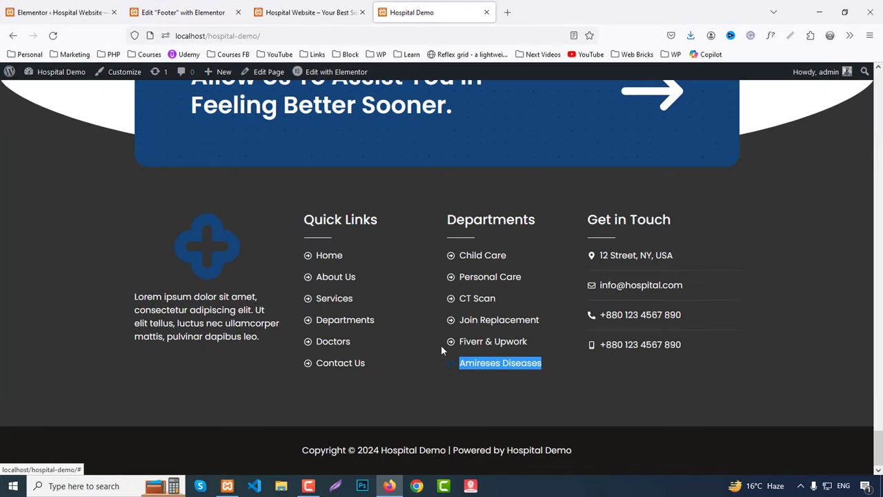
{"action": "left_click", "coordinate": [183, 12]}
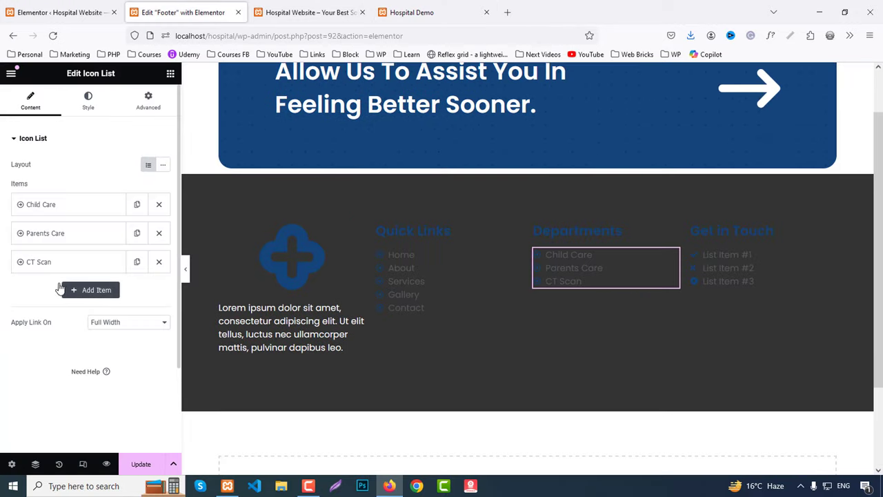
{"action": "left_click", "coordinate": [136, 267]}
{"action": "left_click", "coordinate": [65, 292]}
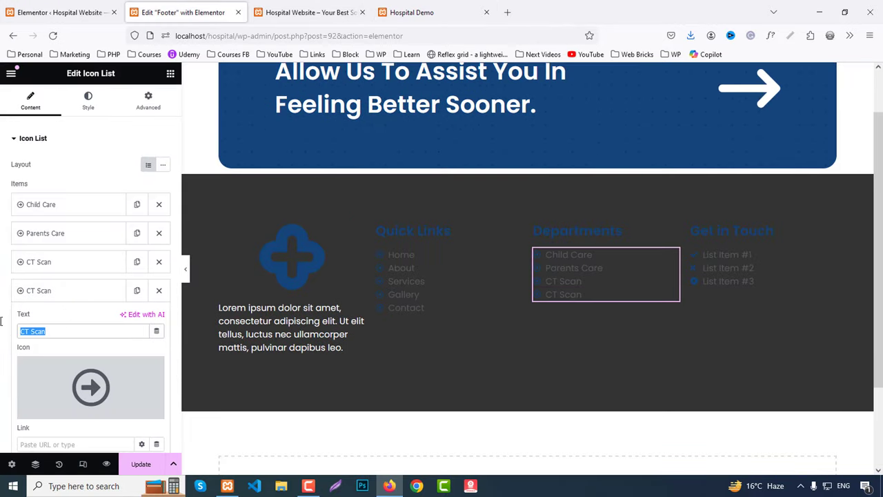
{"action": "key", "text": "ctrl+v"}
Duplicate the "Amireses Diseases" item and rename the fourth Departments item as "Join Replacement", matching the demo.
{"action": "left_click", "coordinate": [412, 12]}
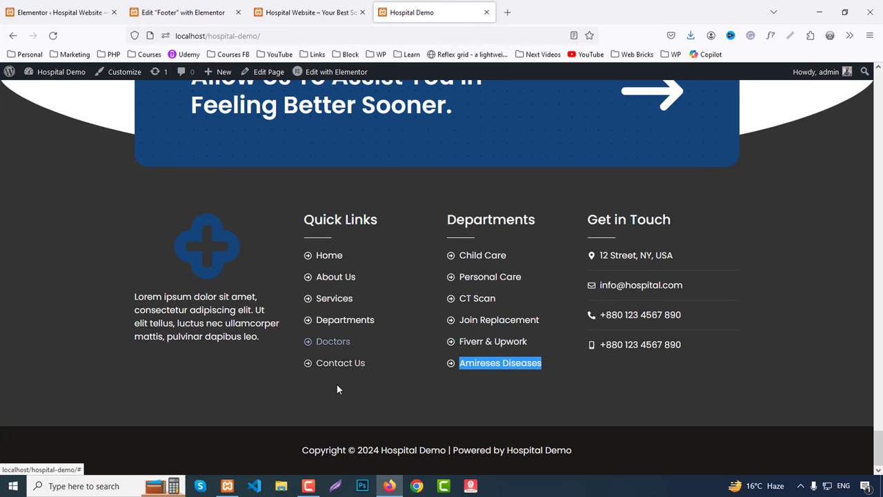
{"action": "left_click", "coordinate": [176, 12]}
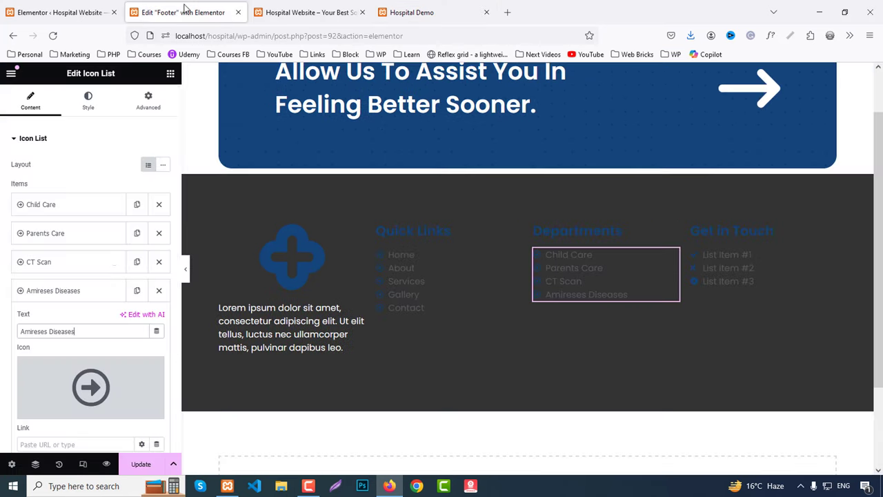
{"action": "left_click", "coordinate": [55, 293]}
{"action": "left_click", "coordinate": [90, 295]}
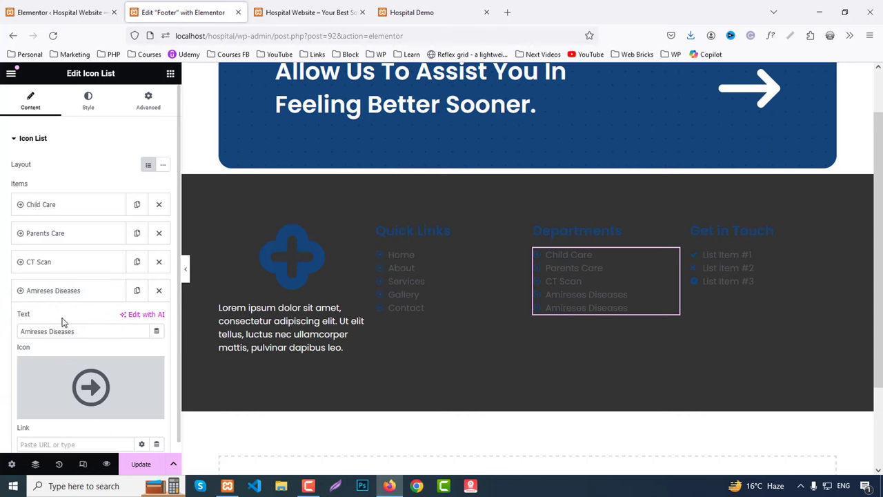
{"action": "left_click_drag", "start_coordinate": [83, 329], "coordinate": [20, 291]}
{"action": "type", "text": "Join Replacement"}
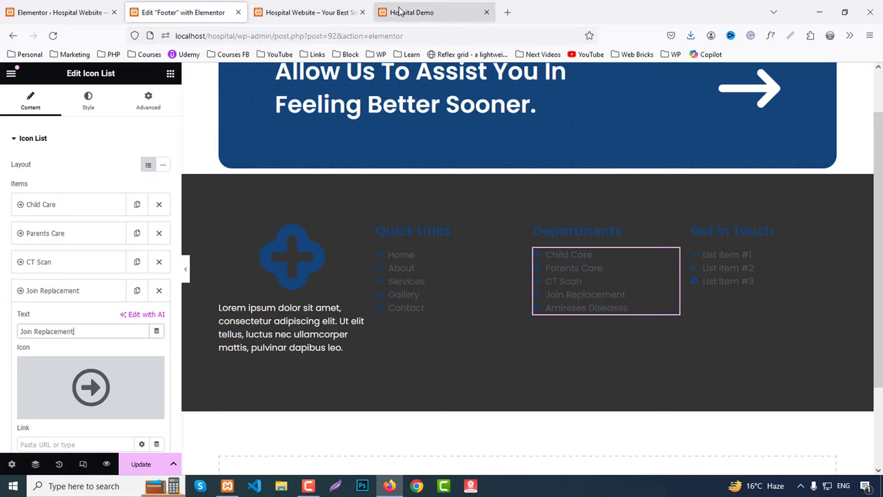
Set the Get in Touch list's first item text to the street address copied from the demo footer.
{"action": "left_click", "coordinate": [428, 11]}
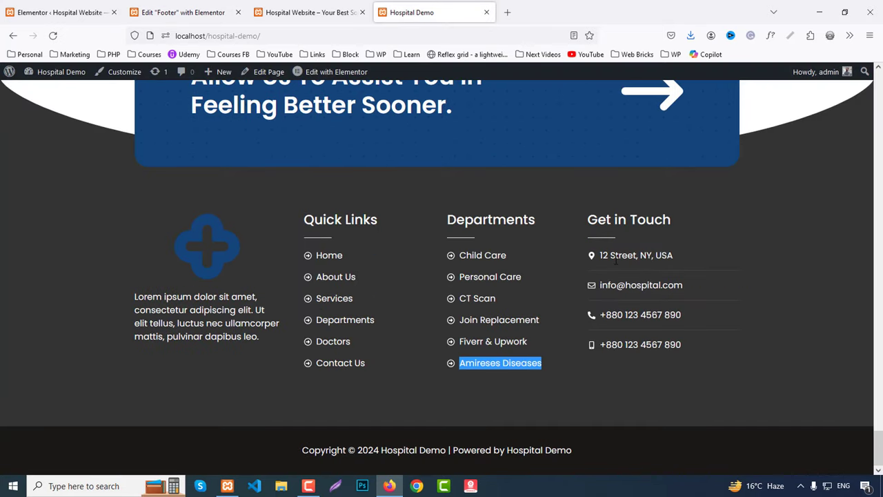
{"action": "left_click_drag", "start_coordinate": [678, 261], "coordinate": [608, 257]}
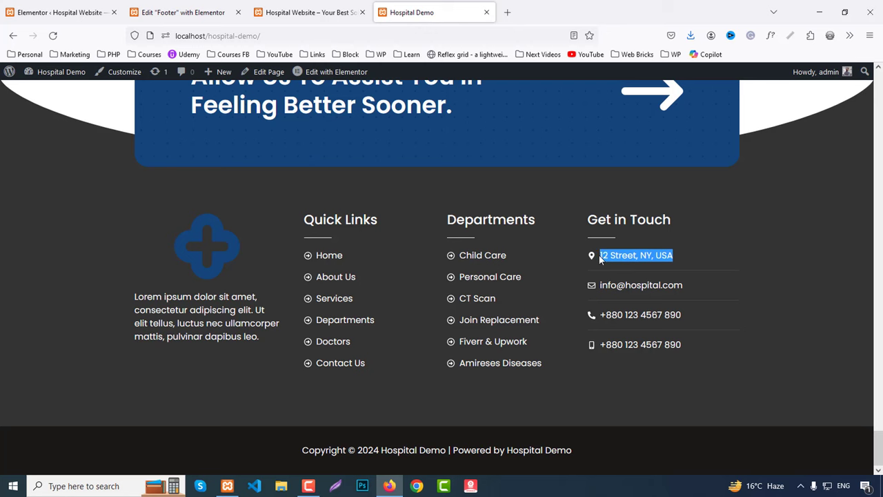
{"action": "left_click", "coordinate": [183, 11]}
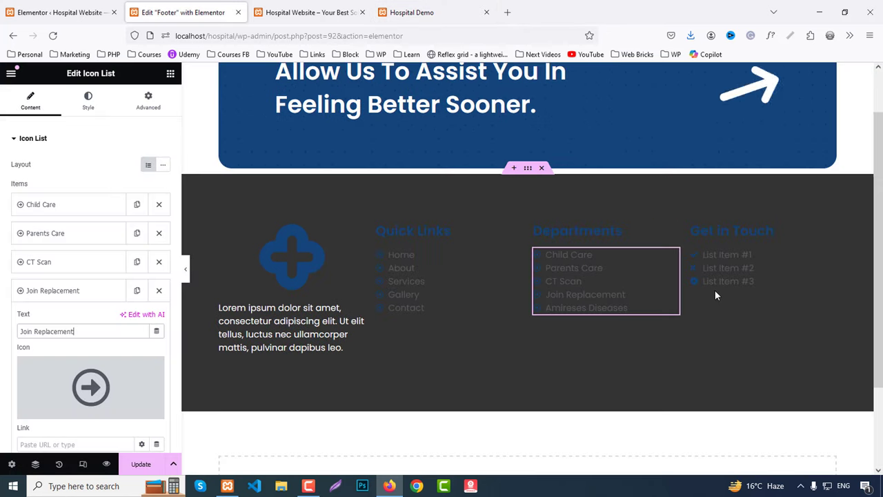
{"action": "left_click", "coordinate": [731, 267]}
{"action": "left_click", "coordinate": [55, 204]}
{"action": "triple_click", "coordinate": [102, 245]}
{"action": "type", "text": "12 Street, NY, USA"}
Search the icon library for "map" and give the address item the map marker pin with a round hole.
{"action": "left_click", "coordinate": [118, 297]}
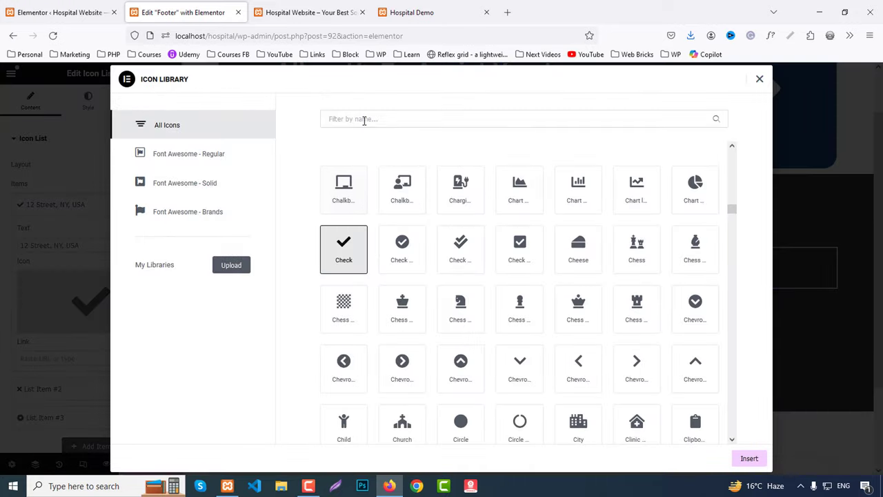
{"action": "type", "text": "map"}
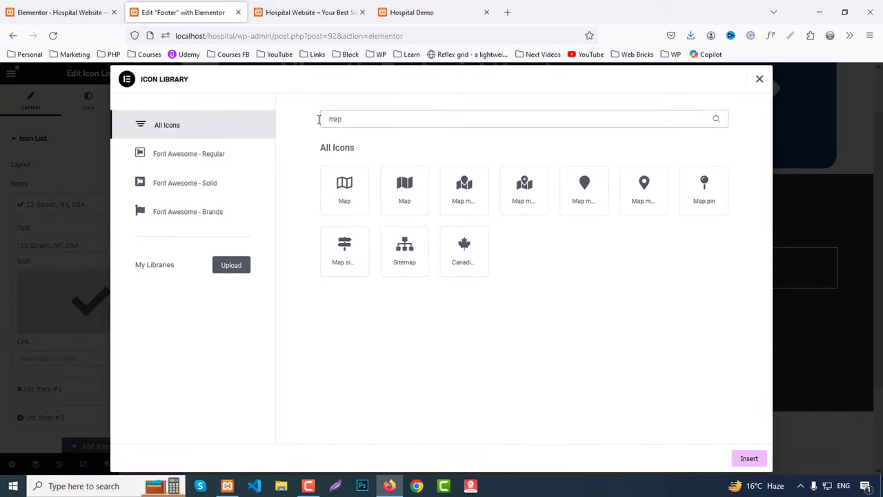
{"action": "left_click", "coordinate": [644, 188]}
{"action": "left_click", "coordinate": [749, 458]}
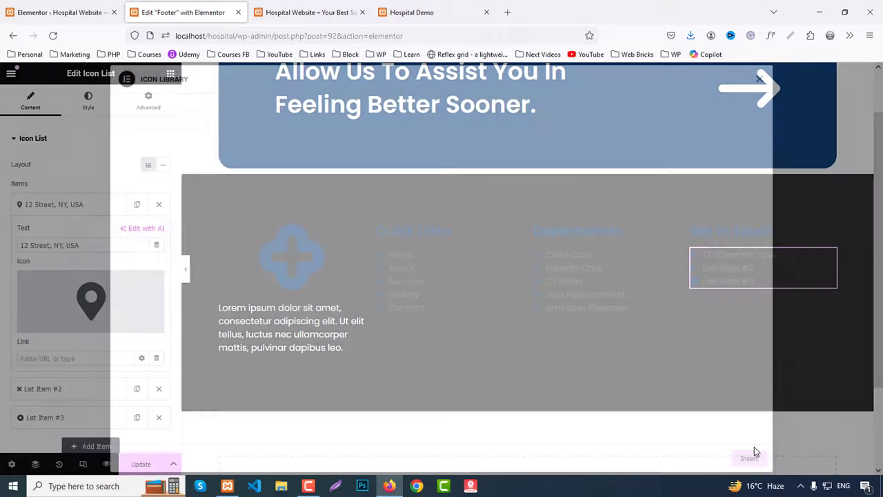
Copy the contact e-mail address from the demo footer's Get in Touch column.
{"action": "left_click", "coordinate": [507, 12]}
{"action": "left_click", "coordinate": [421, 12]}
{"action": "left_click", "coordinate": [609, 12]}
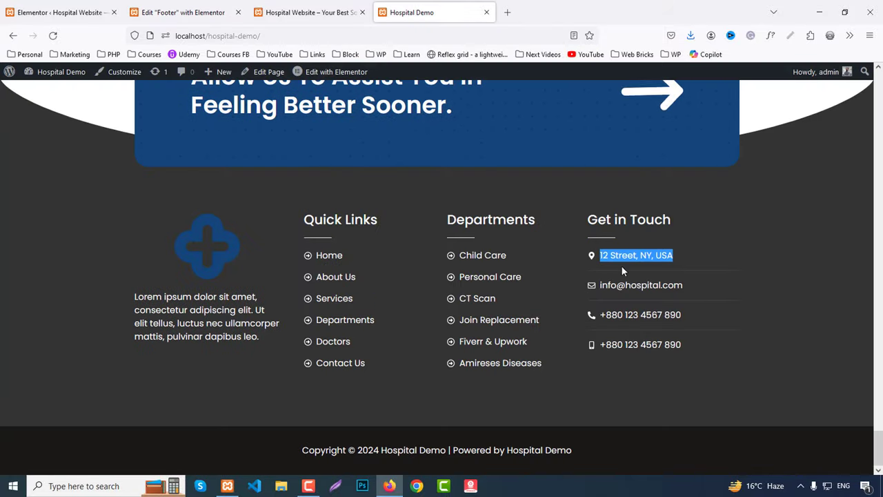
{"action": "left_click_drag", "start_coordinate": [704, 291], "coordinate": [592, 290]}
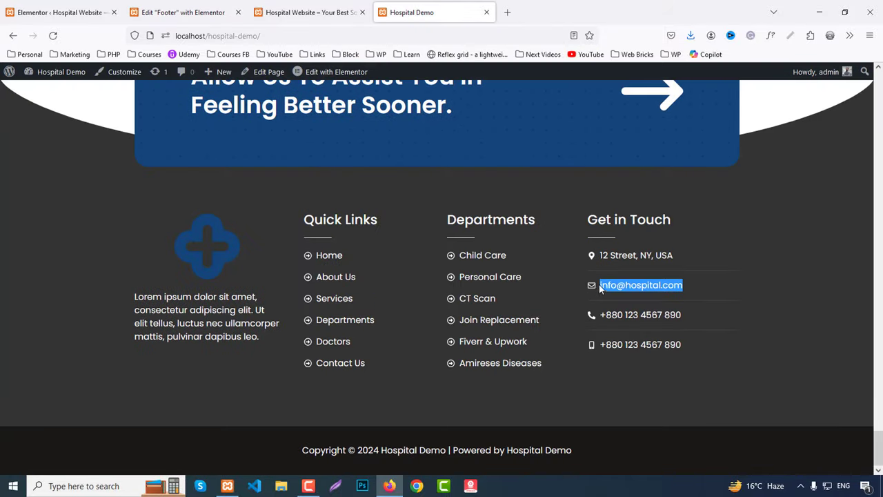
Open the icon library for the Get in Touch list's second item, ready for an icon search by name.
{"action": "left_click", "coordinate": [183, 12]}
{"action": "left_click", "coordinate": [51, 202]}
{"action": "left_click", "coordinate": [44, 238]}
{"action": "left_click", "coordinate": [88, 331]}
{"action": "left_click", "coordinate": [359, 120]}
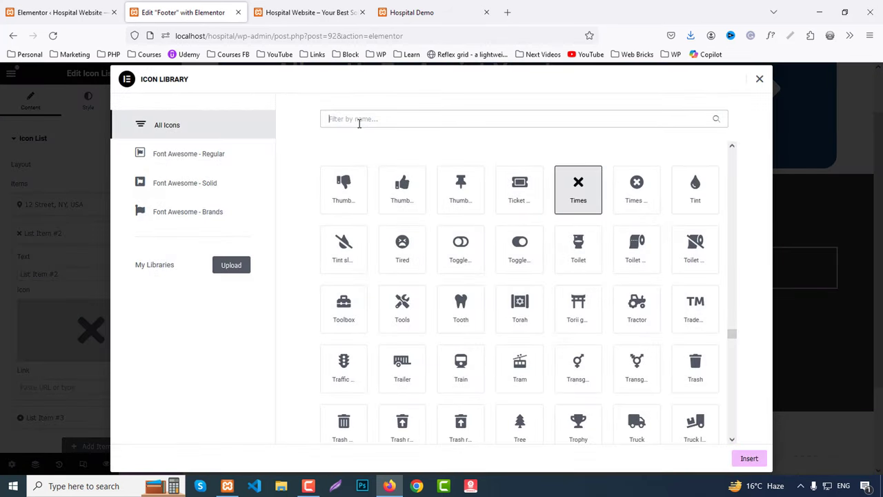
Give the second contact list item the outlined Envelope icon and replace its text with the copied contact e-mail.
{"action": "type", "text": "enve"}
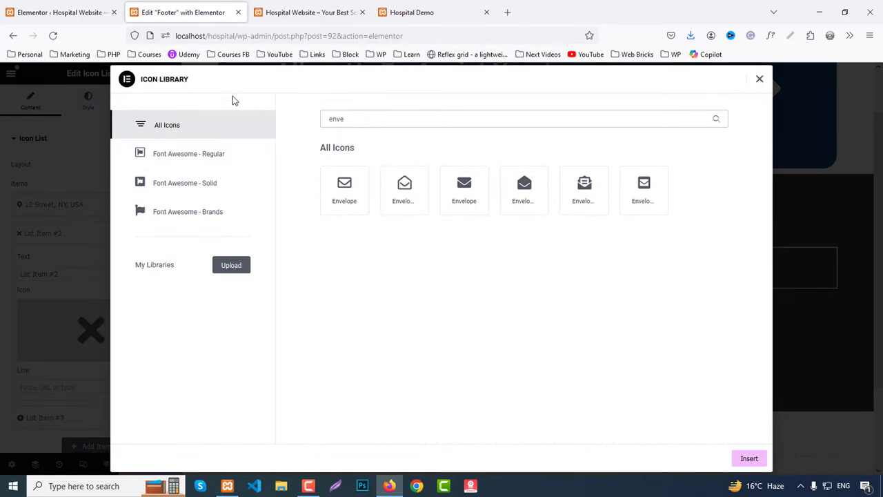
{"action": "left_click", "coordinate": [349, 187]}
{"action": "left_click", "coordinate": [752, 459]}
{"action": "left_click_drag", "start_coordinate": [79, 274], "coordinate": [6, 264]}
{"action": "key", "text": "ctrl+v"}
Copy the phone number from the demo site's Get in Touch list and return to the footer editor.
{"action": "left_click", "coordinate": [423, 5]}
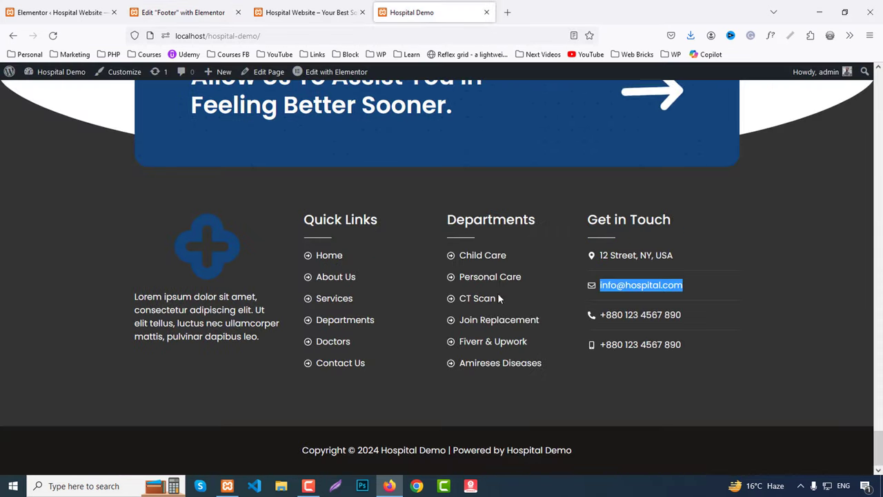
{"action": "left_click_drag", "start_coordinate": [705, 317], "coordinate": [616, 315]}
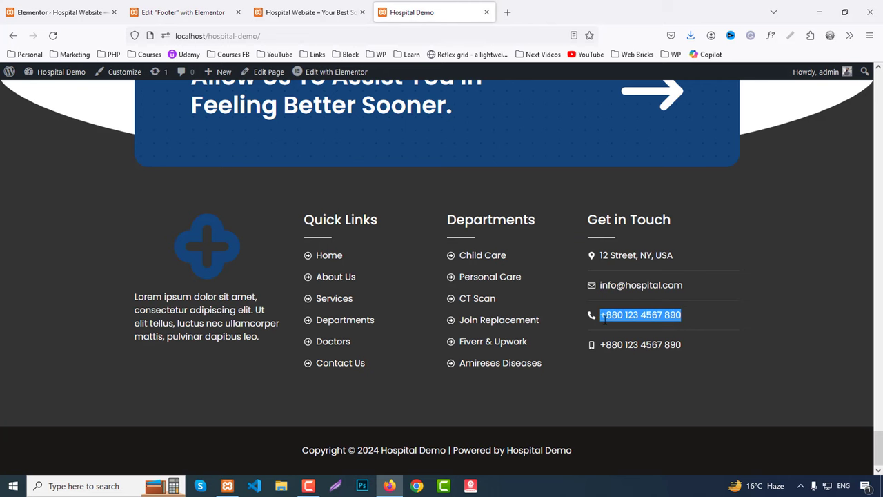
{"action": "left_click", "coordinate": [183, 12]}
{"action": "left_click", "coordinate": [82, 233]}
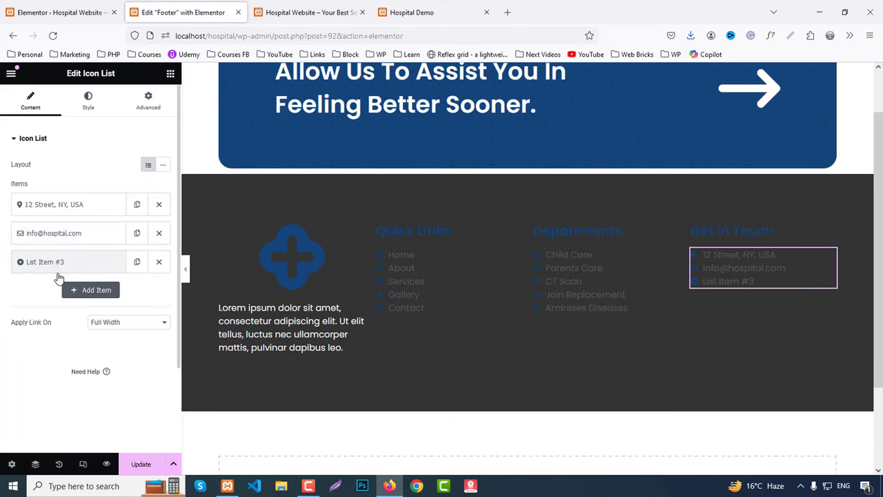
Give the third contact list item a solid phone handset icon and replace its text with the copied phone number.
{"action": "left_click", "coordinate": [62, 264]}
{"action": "left_click", "coordinate": [91, 359]}
{"action": "left_click", "coordinate": [355, 117]}
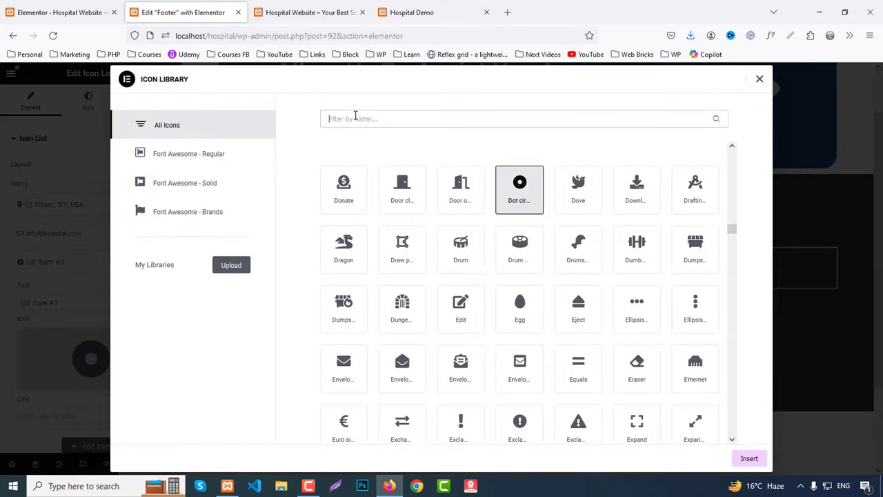
{"action": "type", "text": "phone"}
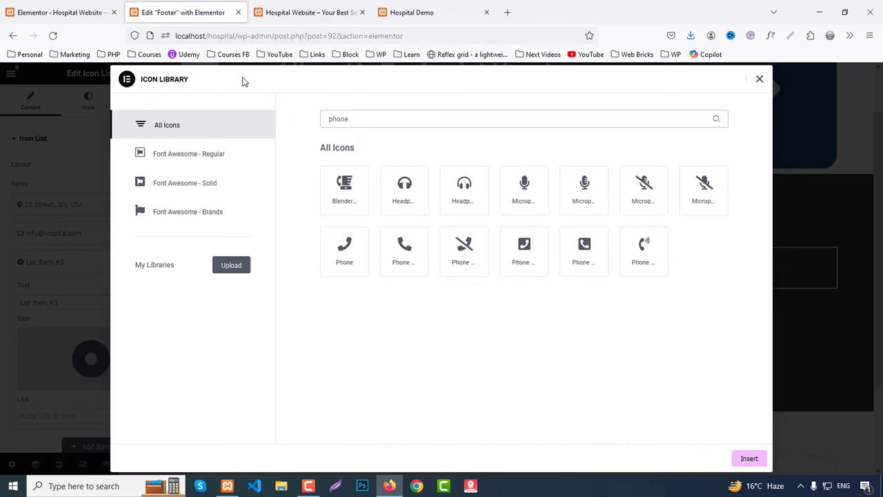
{"action": "left_click", "coordinate": [391, 267]}
{"action": "left_click", "coordinate": [747, 458]}
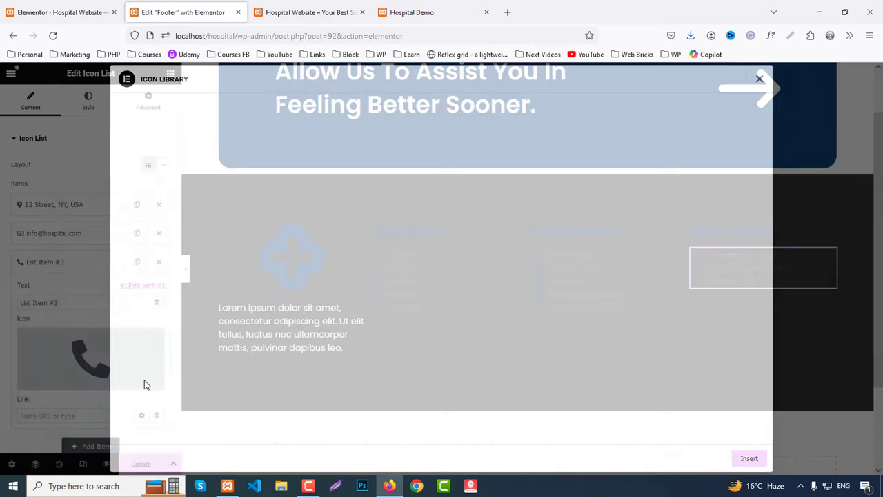
{"action": "key", "text": "ctrl+v"}
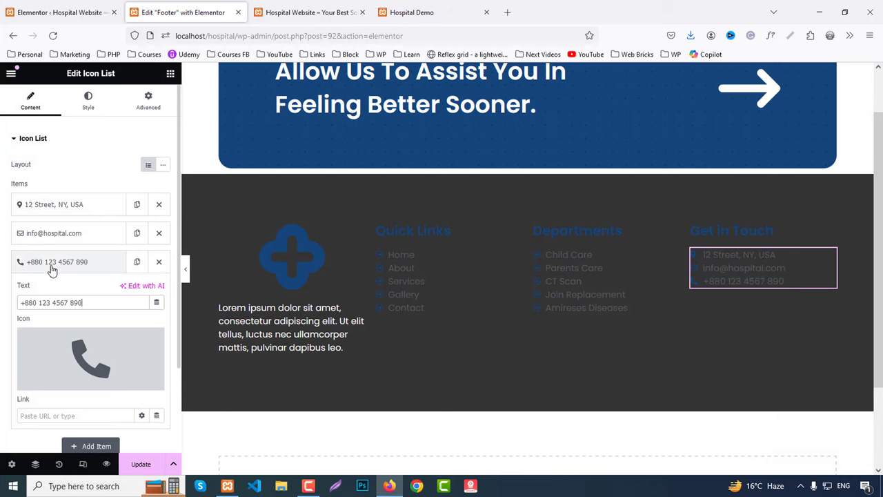
Duplicate the phone number item in the contact list and change the copy's icon to the mobile phone with a screen.
{"action": "left_click", "coordinate": [52, 262]}
{"action": "left_click", "coordinate": [137, 262]}
{"action": "left_click", "coordinate": [67, 290]}
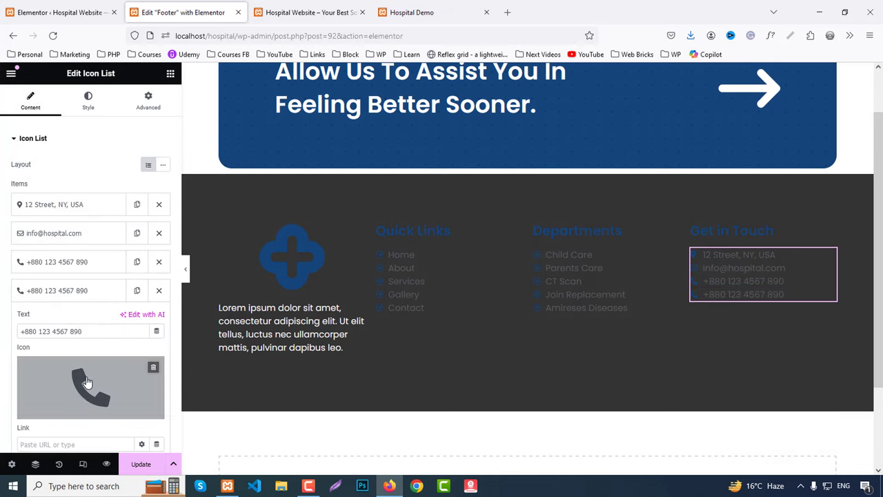
{"action": "left_click", "coordinate": [90, 388]}
{"action": "left_click", "coordinate": [349, 120]}
{"action": "type", "text": "mobile"}
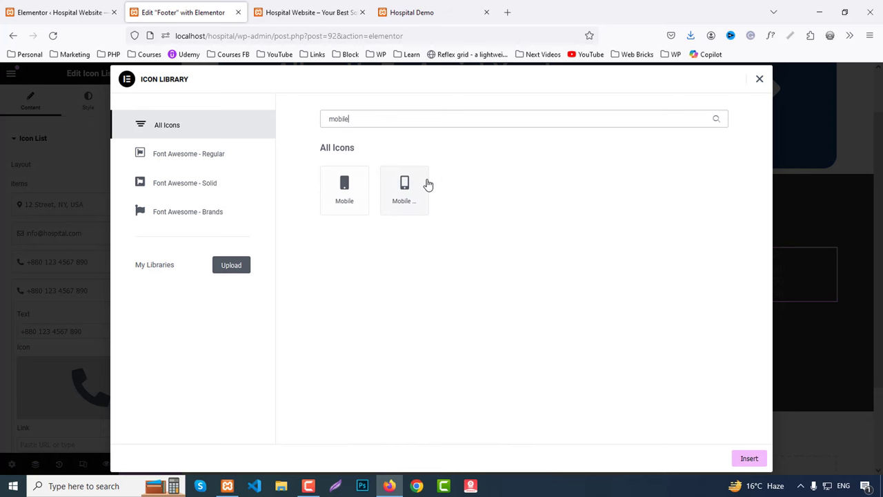
{"action": "left_click", "coordinate": [422, 185]}
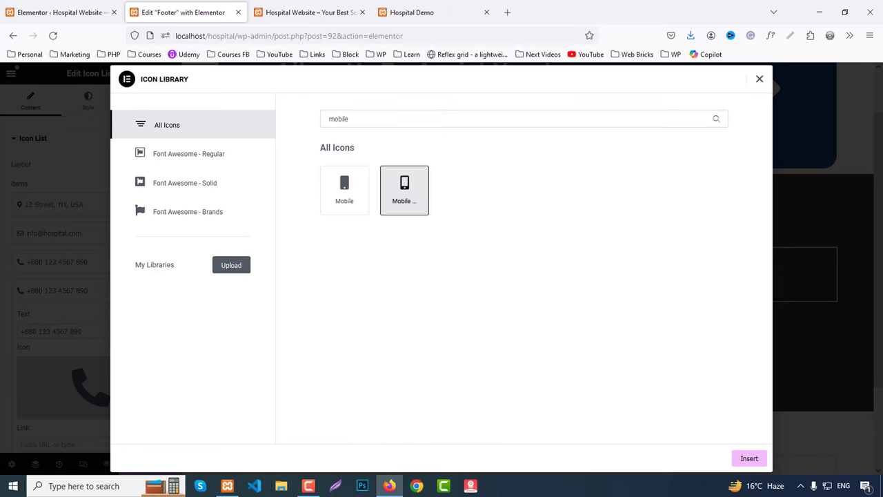
{"action": "left_click", "coordinate": [753, 459]}
Check the demo footer's copyright bar and add a single-column section below the footer columns.
{"action": "key", "text": "ctrl+4"}
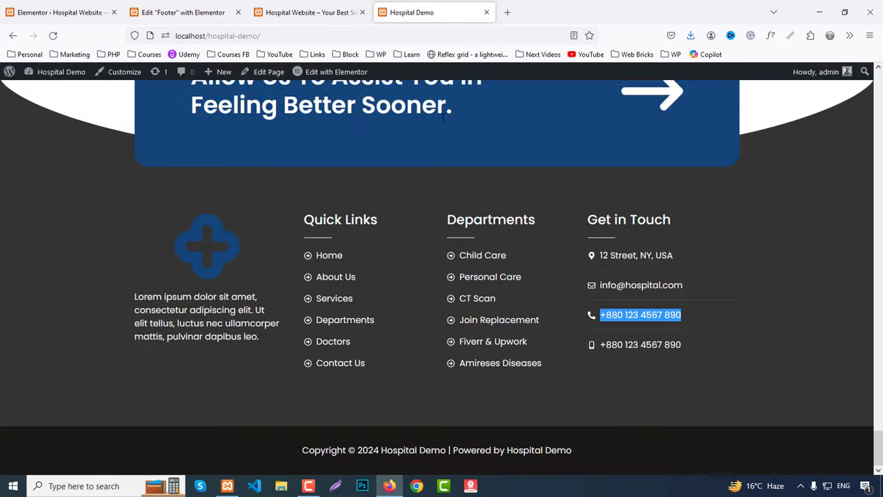
{"action": "key", "text": "ctrl+shift+Tab"}
{"action": "key", "text": "ctrl+shift+Tab"}
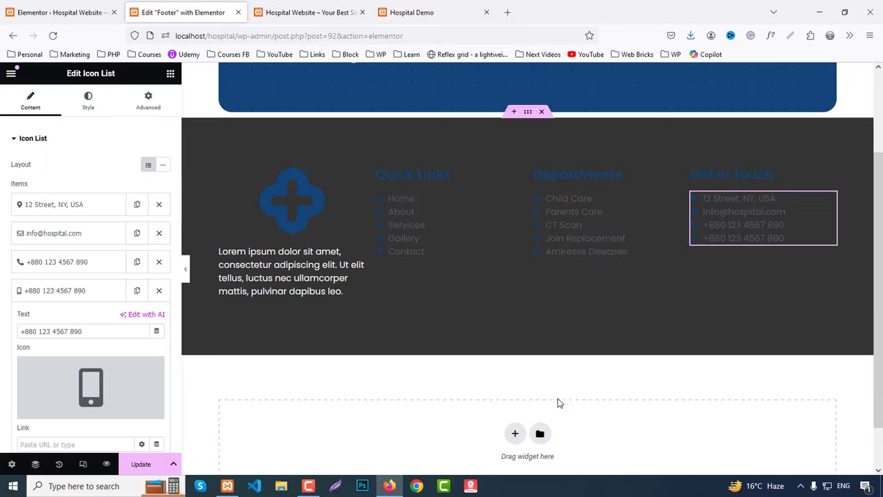
{"action": "left_click", "coordinate": [515, 433]}
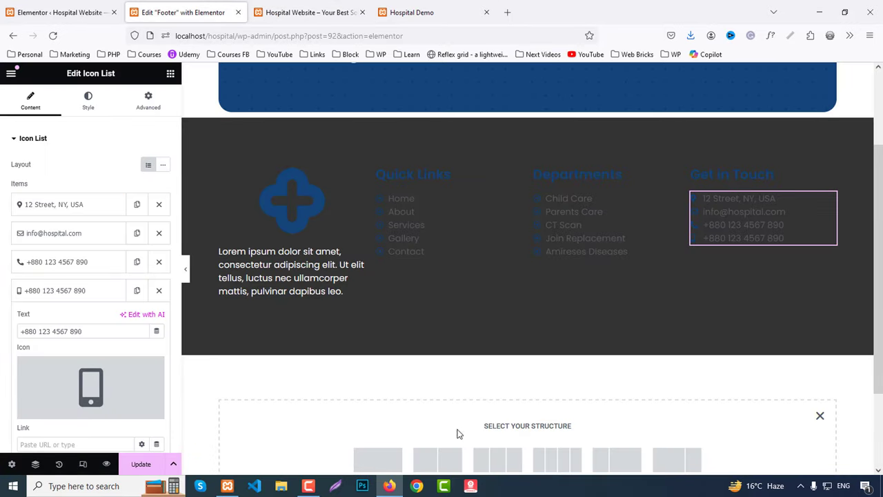
{"action": "left_click", "coordinate": [378, 460]}
Place a Copyright widget in the new bottom section and center its text.
{"action": "left_click", "coordinate": [171, 73]}
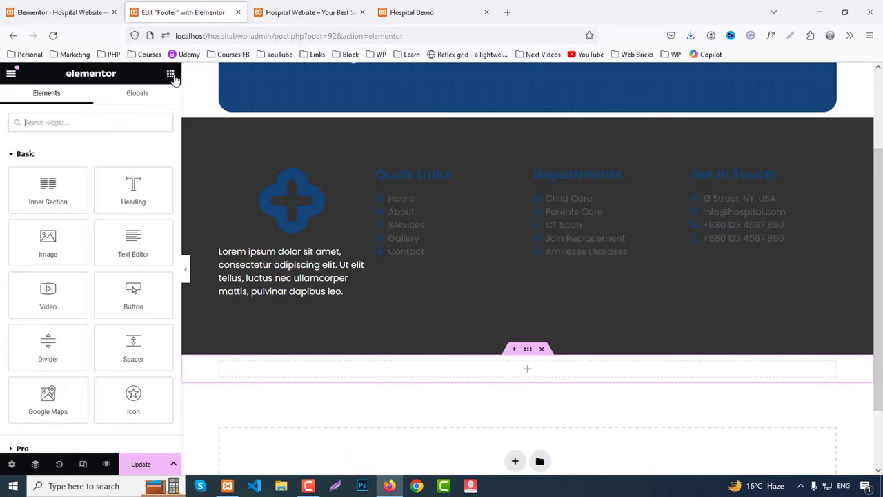
{"action": "type", "text": "copy"}
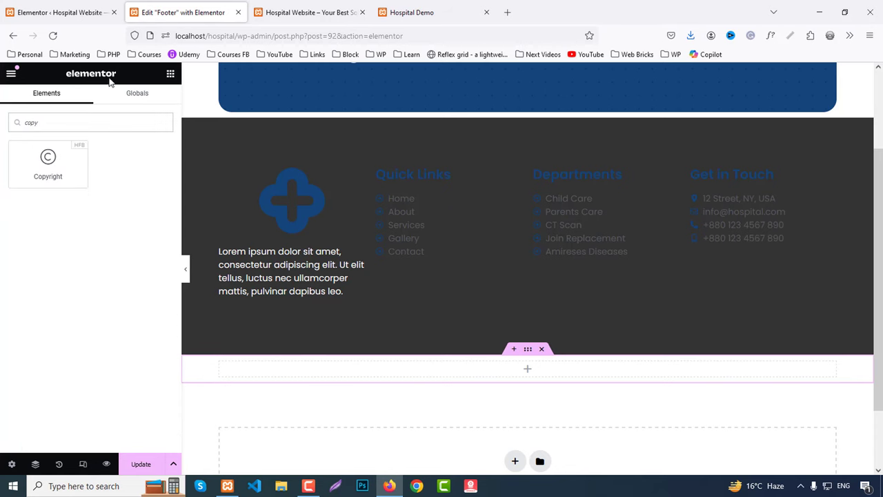
{"action": "left_click_drag", "start_coordinate": [47, 164], "coordinate": [542, 365]}
{"action": "left_click", "coordinate": [148, 275]}
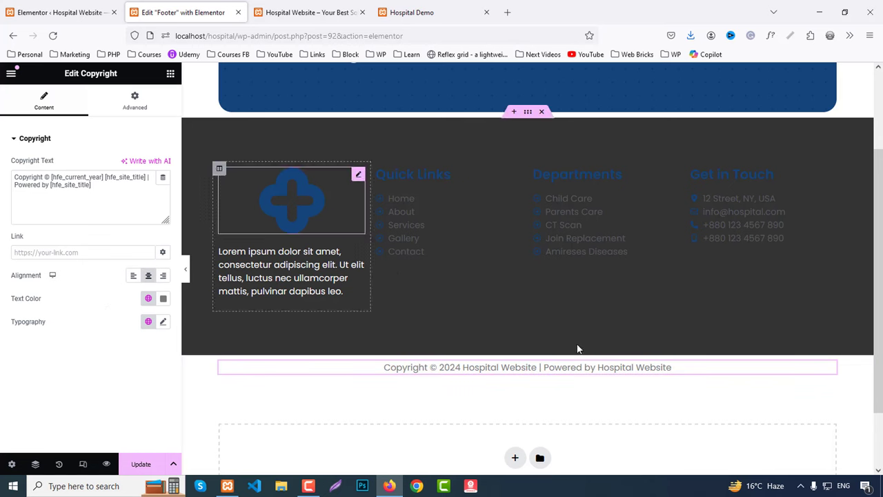
Give the copyright section a classic background with the color #333.
{"action": "left_click", "coordinate": [529, 352]}
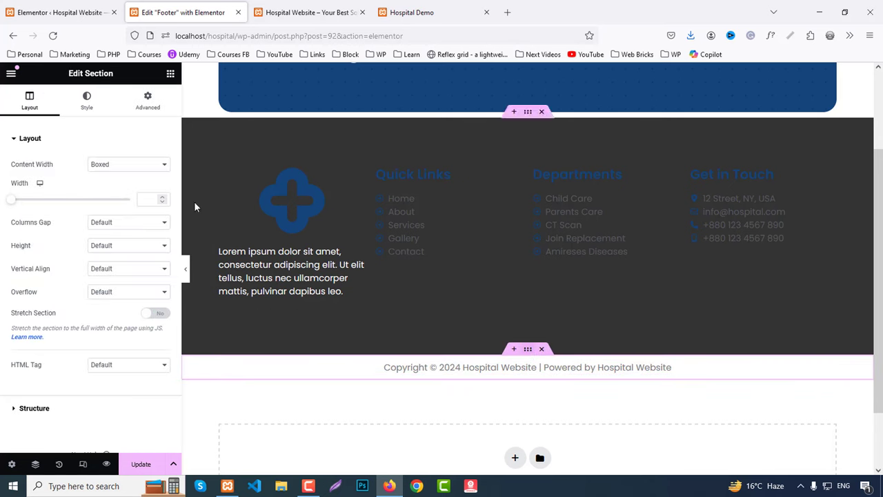
{"action": "left_click", "coordinate": [85, 99]}
{"action": "left_click", "coordinate": [118, 188]}
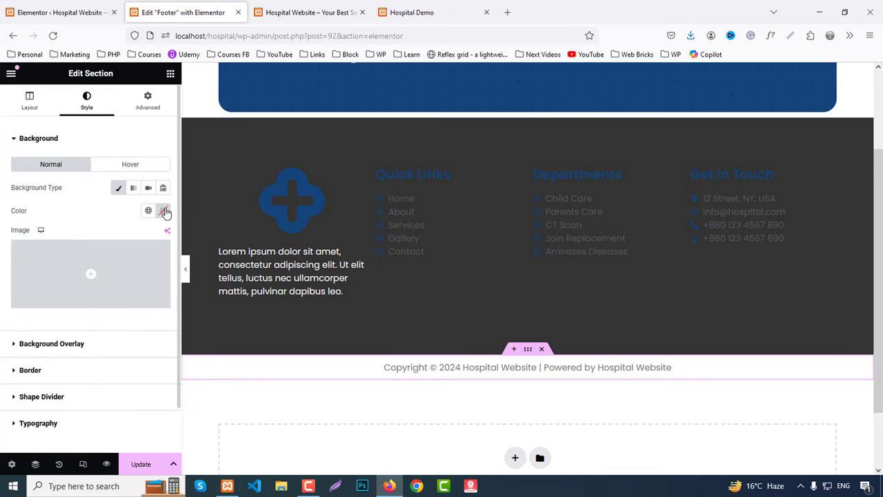
{"action": "left_click", "coordinate": [163, 210]}
{"action": "type", "text": "#33"}
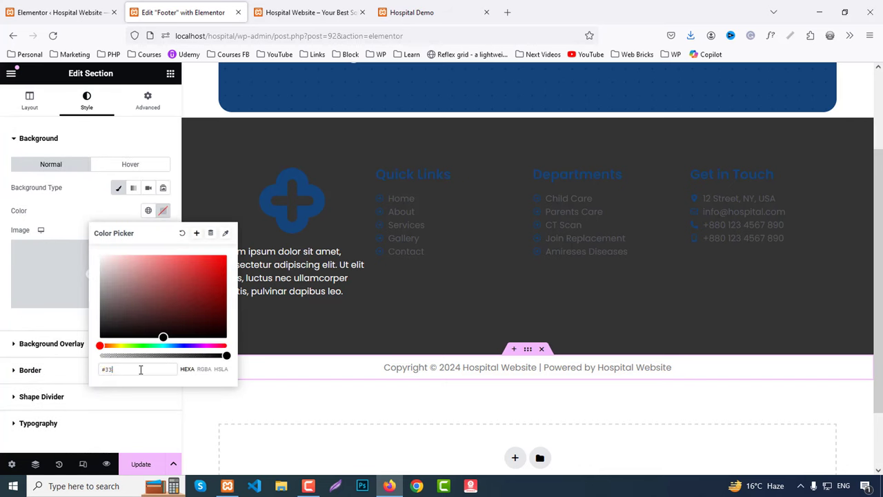
{"action": "type", "text": "3"}
{"action": "left_click", "coordinate": [451, 398]}
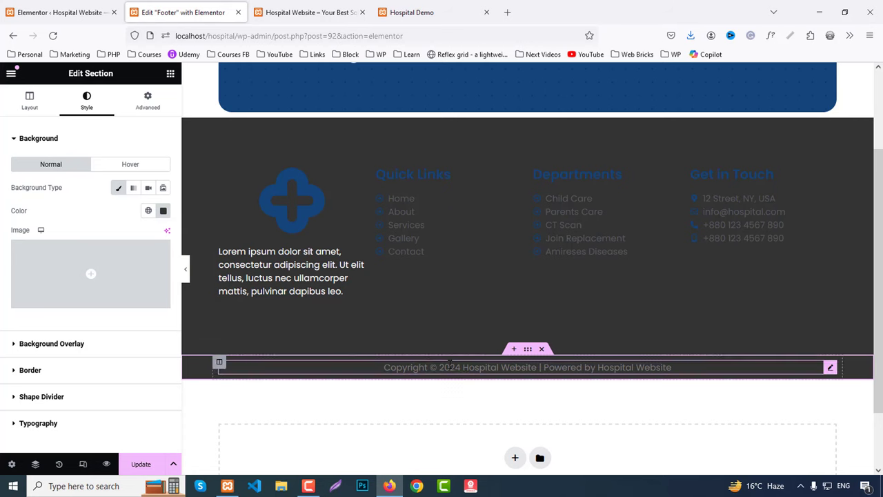
Set the copyright text color to #FFFFFF.
{"action": "left_click", "coordinate": [414, 367]}
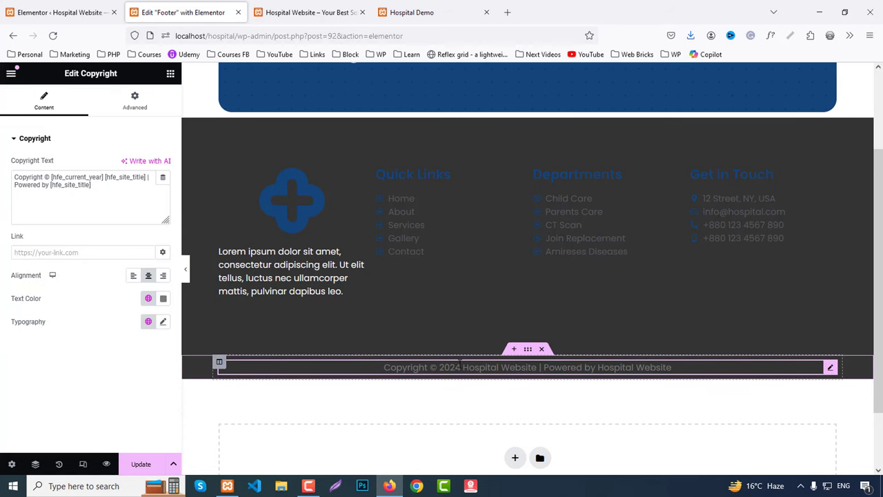
{"action": "left_click", "coordinate": [162, 298]}
{"action": "type", "text": "#FFFFFF"}
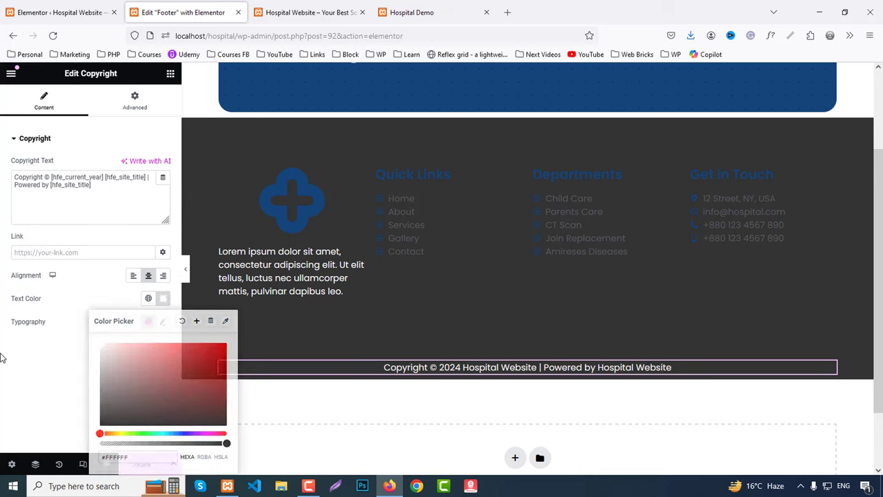
{"action": "left_click", "coordinate": [3, 358]}
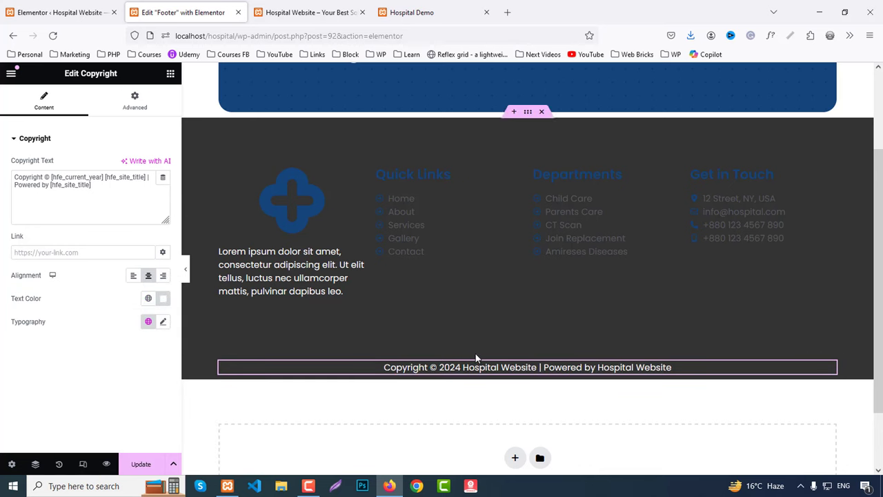
Change the copyright section's background color to #111111.
{"action": "left_click", "coordinate": [528, 349]}
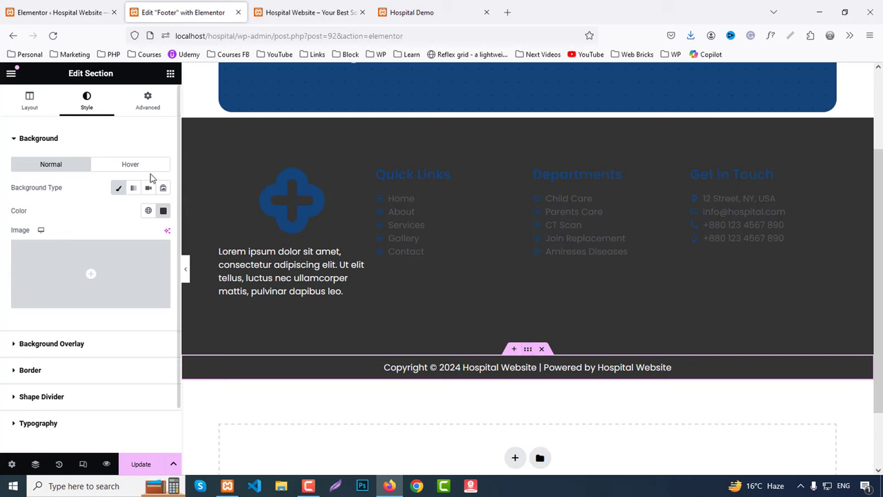
{"action": "left_click", "coordinate": [163, 210]}
{"action": "type", "text": "#111111"}
{"action": "left_click", "coordinate": [54, 372]}
{"action": "left_click", "coordinate": [52, 344]}
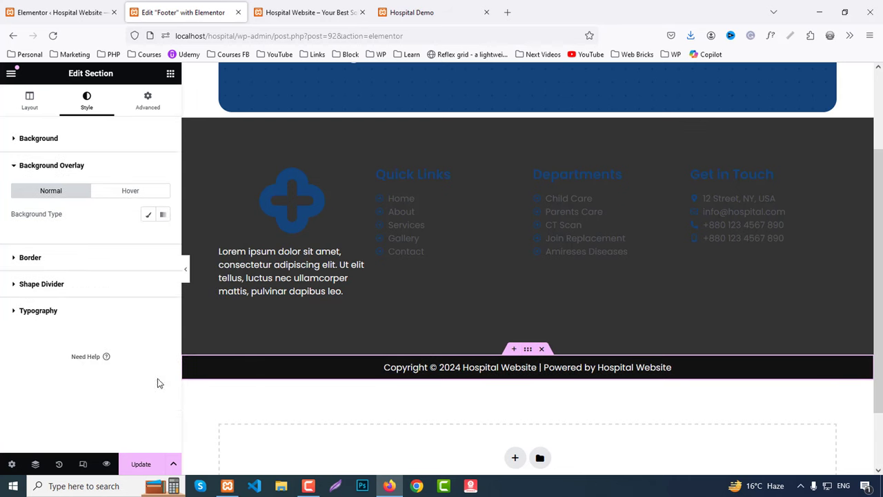
Set the copyright section's padding to 10 px top and bottom, with 0 on the sides.
{"action": "left_click", "coordinate": [149, 103]}
{"action": "left_click", "coordinate": [16, 219]}
{"action": "type", "text": "10"}
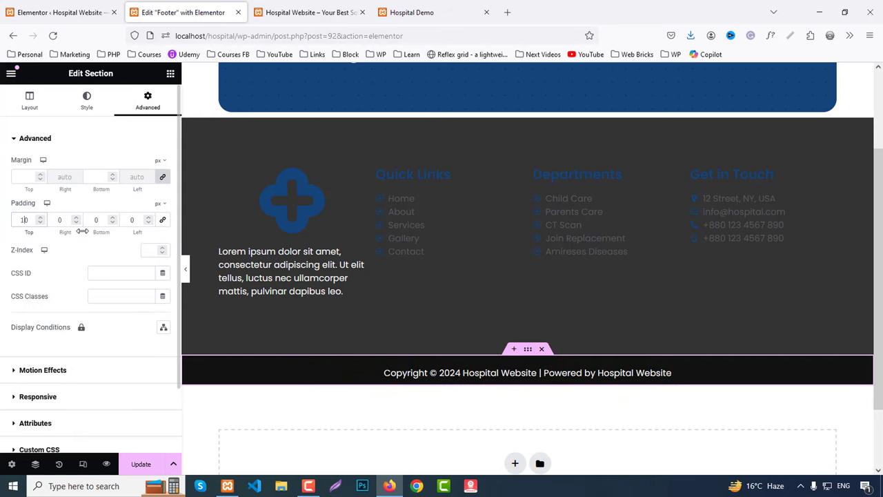
{"action": "type", "text": "1"}
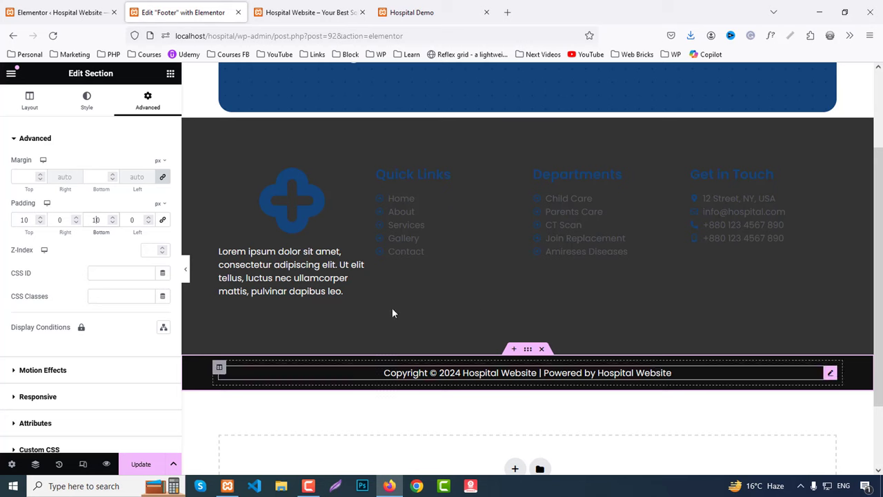
Style the Quick Links heading with text color #FFFFFF and font weight 500 (Medium).
{"action": "left_click", "coordinate": [442, 182]}
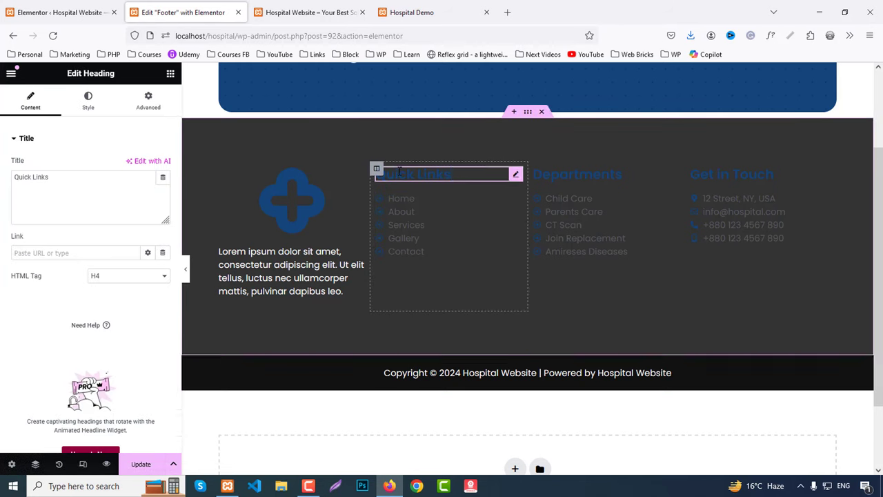
{"action": "left_click", "coordinate": [89, 99]}
{"action": "left_click", "coordinate": [165, 189]}
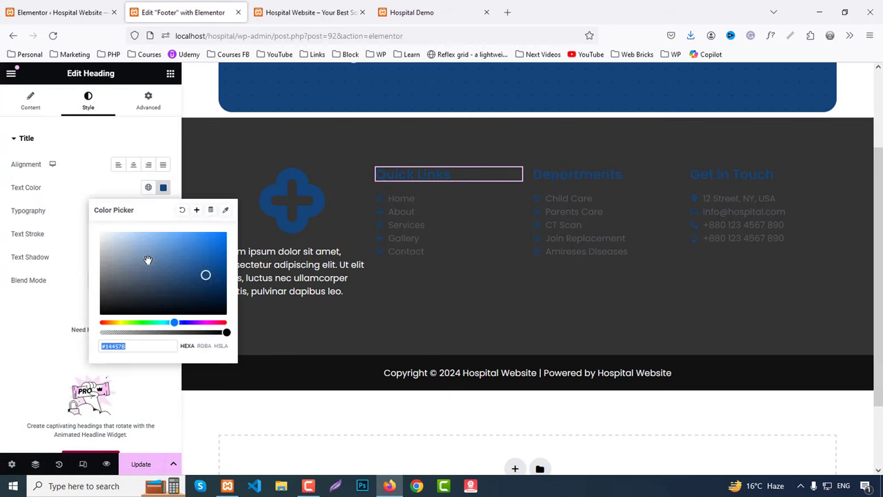
{"action": "left_click", "coordinate": [101, 231]}
{"action": "left_click", "coordinate": [103, 185]}
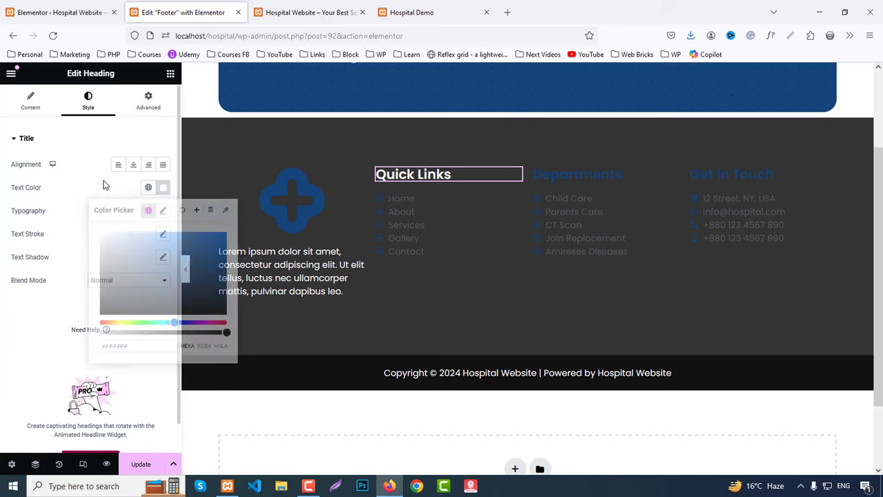
{"action": "left_click", "coordinate": [162, 210]}
{"action": "left_click", "coordinate": [121, 320]}
{"action": "left_click", "coordinate": [113, 219]}
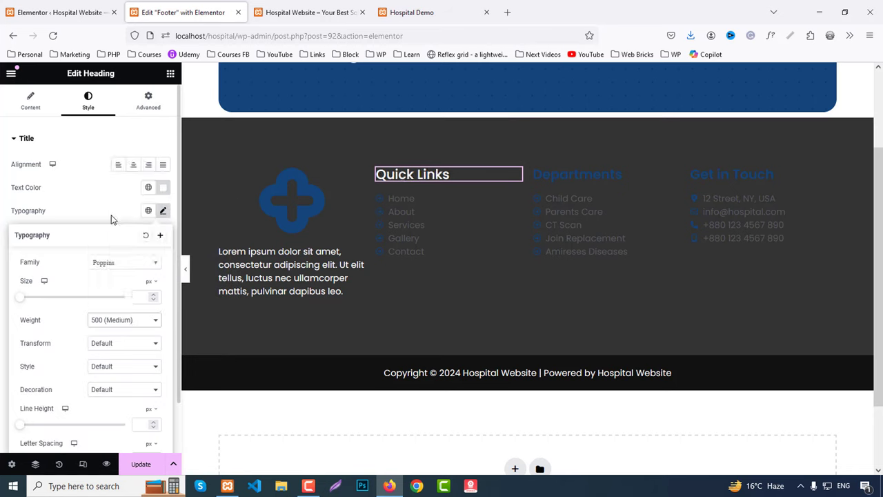
Add a Divider widget below the Quick Links heading and set its width to 40 px.
{"action": "left_click", "coordinate": [170, 74]}
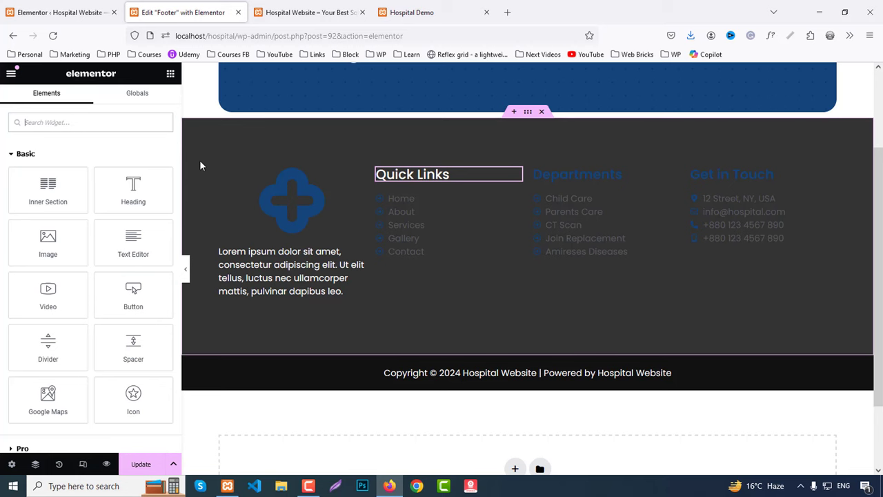
{"action": "type", "text": "divi"}
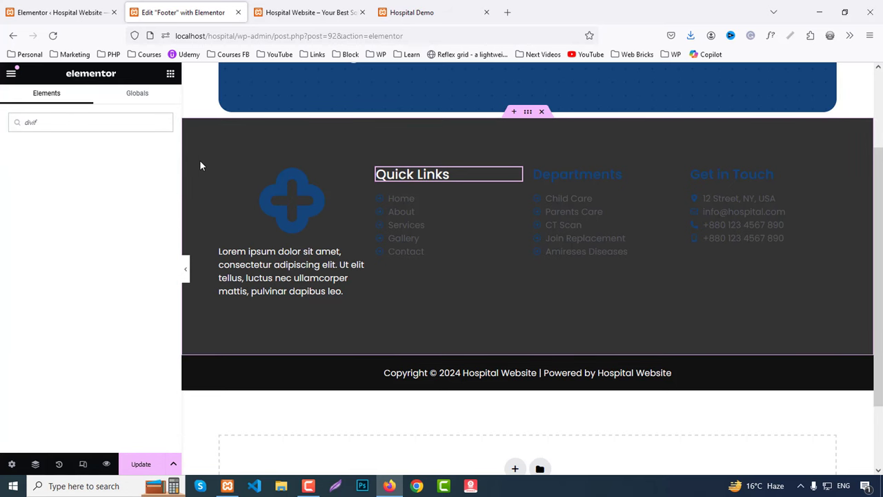
{"action": "type", "text": "f"}
{"action": "key", "text": "BackSpace"}
{"action": "key", "text": "BackSpace"}
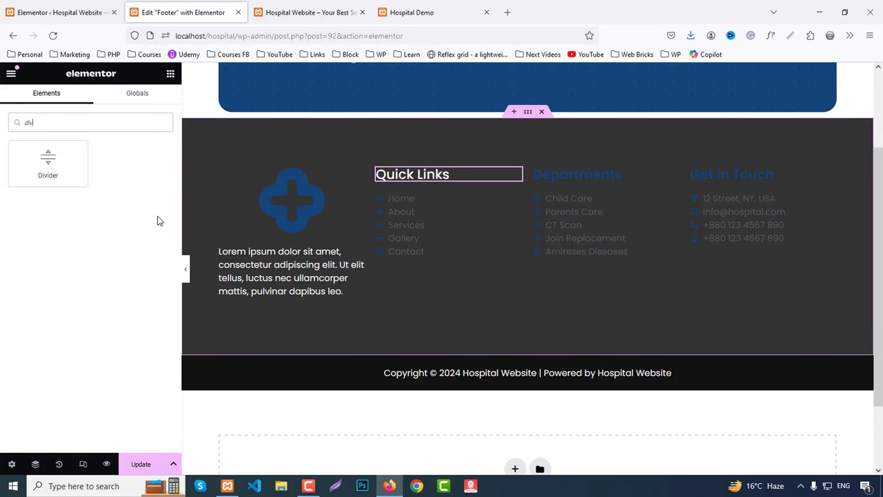
{"action": "left_click_drag", "start_coordinate": [48, 159], "coordinate": [436, 183]}
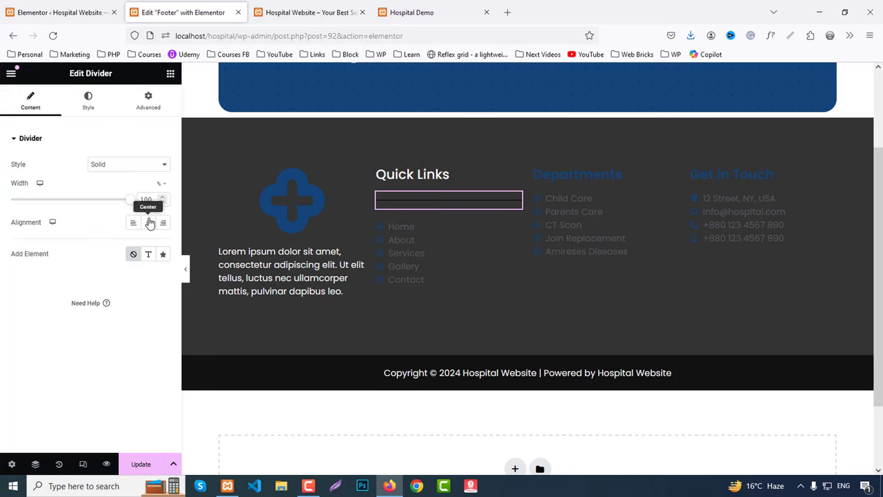
{"action": "left_click", "coordinate": [161, 186]}
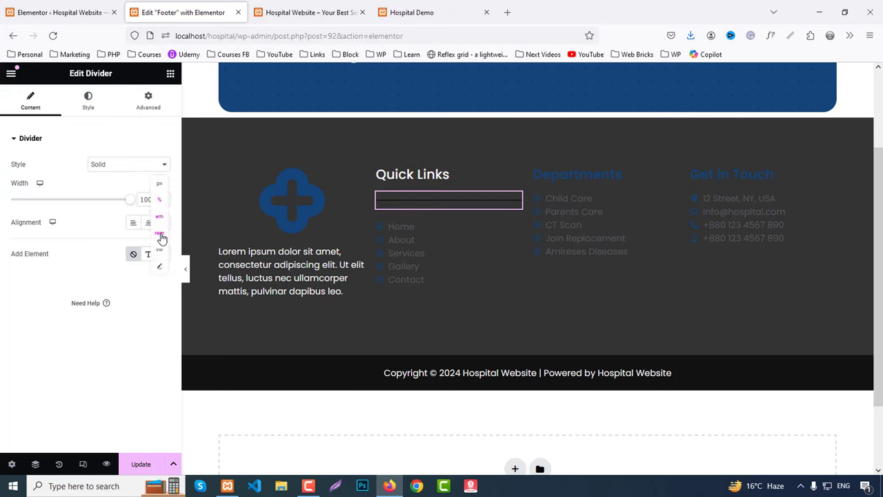
{"action": "left_click", "coordinate": [159, 183]}
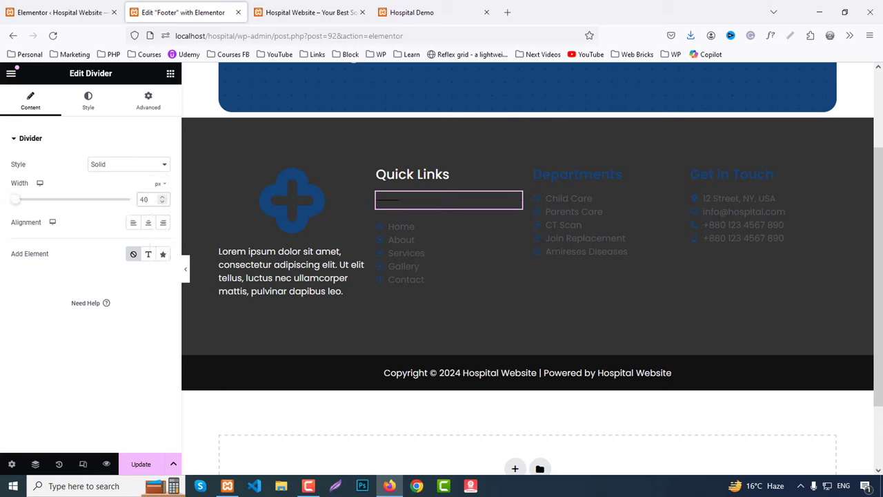
Style the Quick Links divider with color #FFFFFF, a weight of 1.5 px and an empty gap value.
{"action": "left_click", "coordinate": [86, 109]}
{"action": "left_click", "coordinate": [163, 169]}
{"action": "left_click_drag", "start_coordinate": [144, 235], "coordinate": [90, 195]}
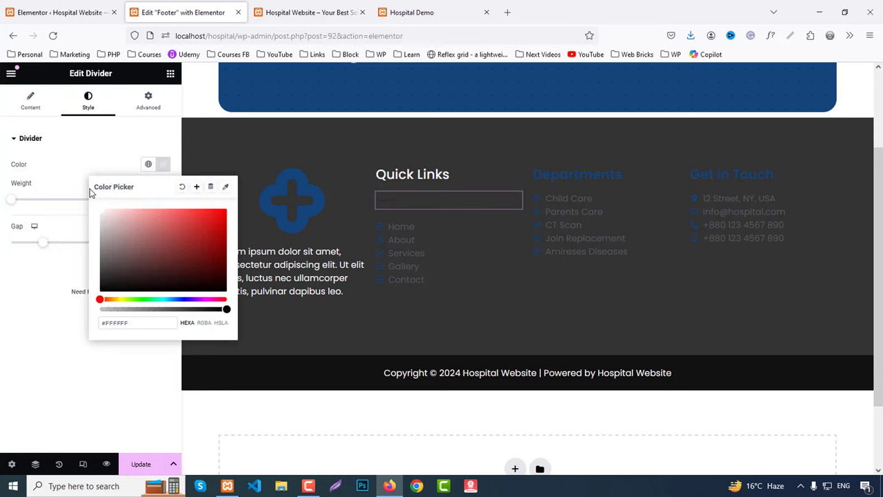
{"action": "left_click", "coordinate": [49, 293]}
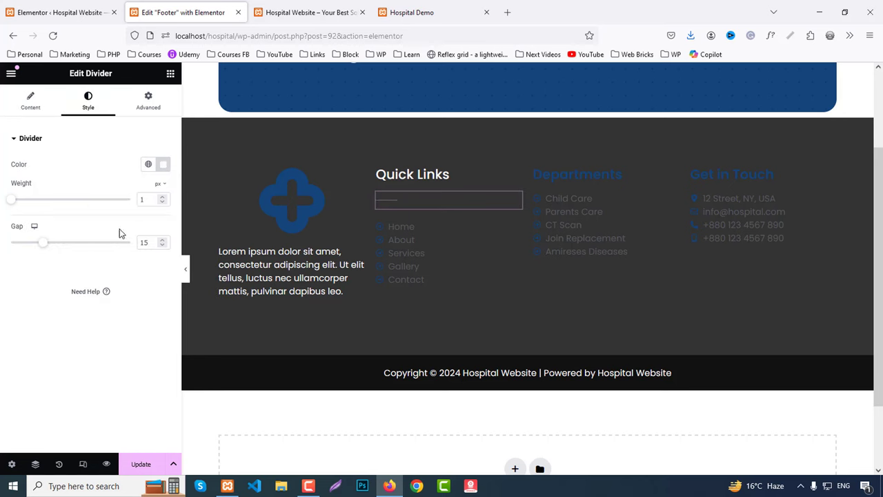
{"action": "left_click", "coordinate": [152, 204]}
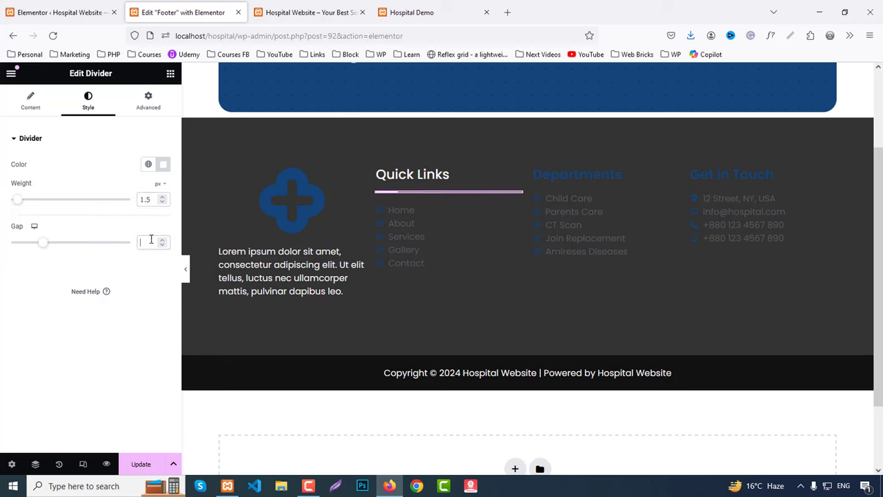
Copy the Quick Links heading's style onto the Departments and Get in Touch headings.
{"action": "right_click", "coordinate": [408, 181]}
{"action": "left_click", "coordinate": [432, 234]}
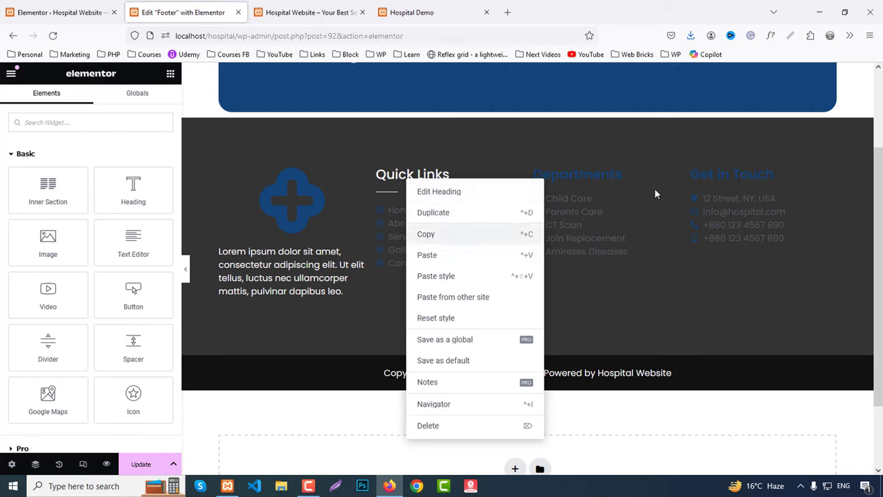
{"action": "right_click", "coordinate": [602, 176]}
{"action": "left_click", "coordinate": [646, 273]}
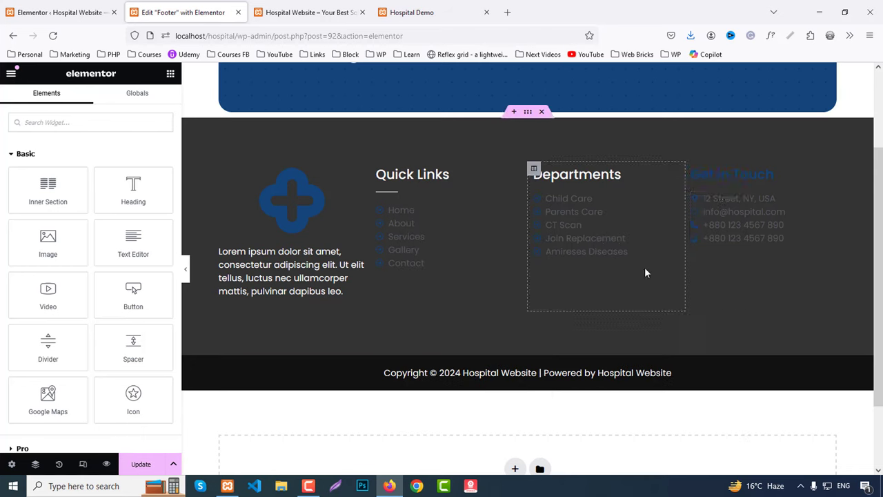
{"action": "right_click", "coordinate": [717, 174]}
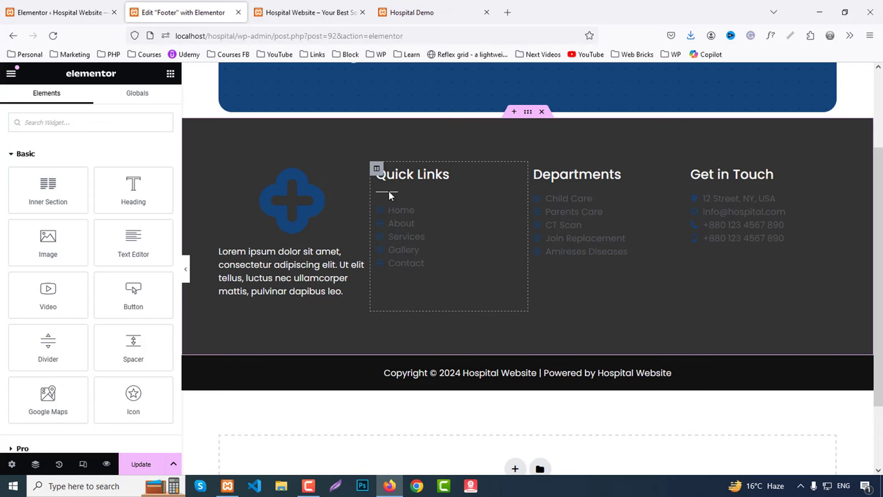
Copy the Quick Links divider below the Departments heading and try to paste it below the Get in Touch heading.
{"action": "right_click", "coordinate": [389, 193]}
{"action": "left_click", "coordinate": [409, 252]}
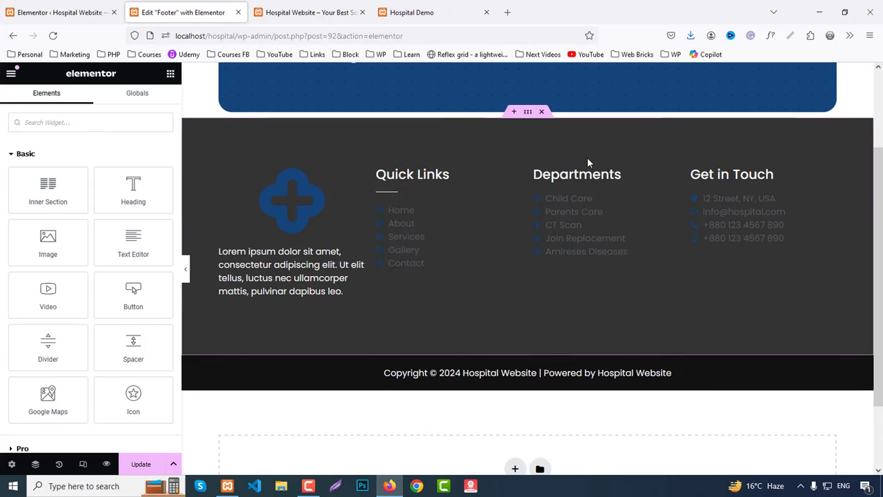
{"action": "right_click", "coordinate": [585, 175]}
{"action": "left_click", "coordinate": [599, 246]}
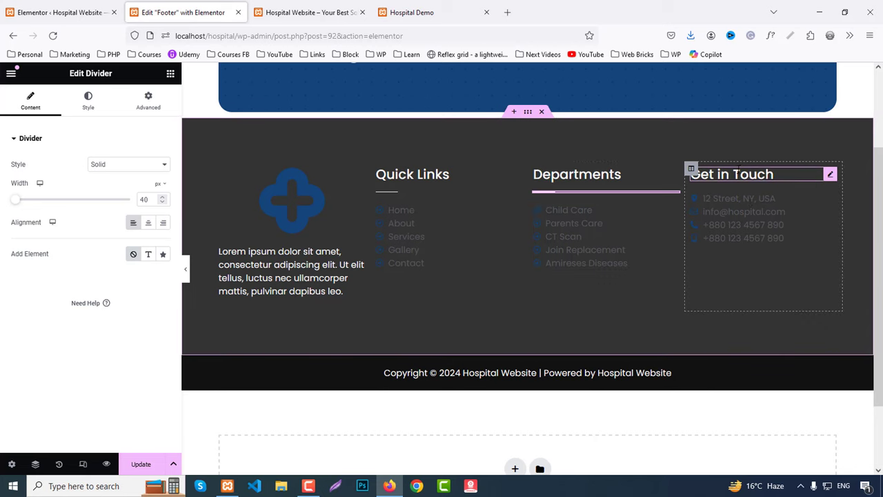
{"action": "right_click", "coordinate": [739, 174]}
{"action": "left_click", "coordinate": [758, 266]}
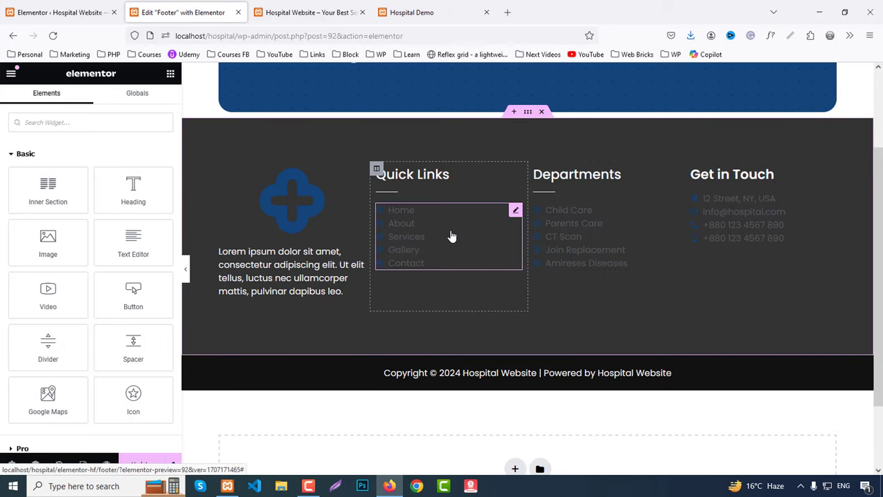
Set the space between items in the Quick Links icon list to 10 px.
{"action": "left_click", "coordinate": [449, 236]}
{"action": "left_click", "coordinate": [88, 99]}
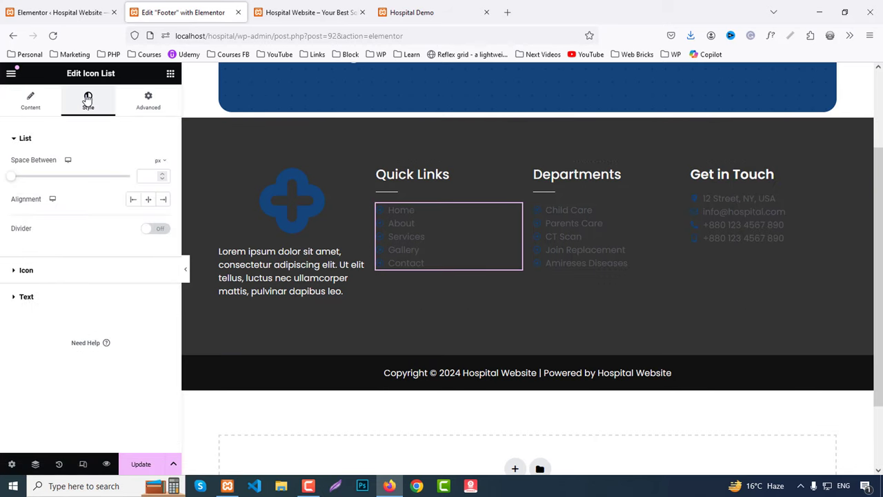
{"action": "left_click", "coordinate": [145, 175]}
{"action": "type", "text": "10"}
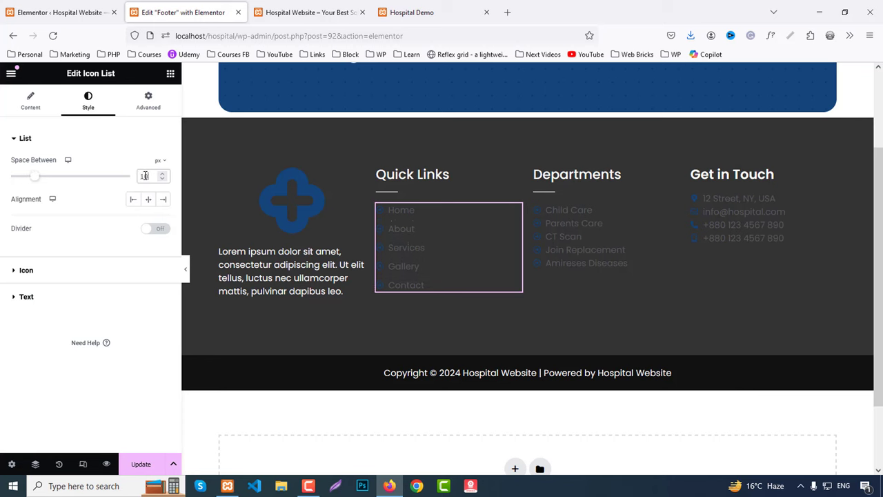
Change the Quick Links list's icon color and text color to white.
{"action": "left_click", "coordinate": [24, 271]}
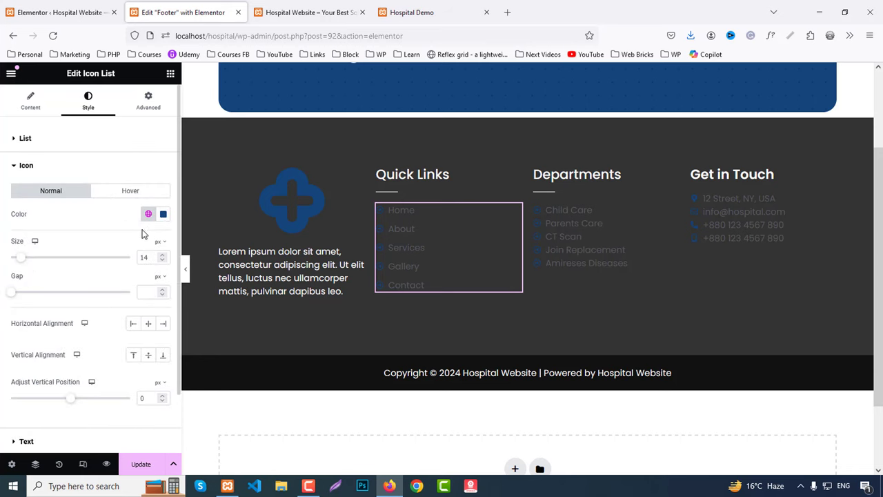
{"action": "left_click", "coordinate": [163, 214]}
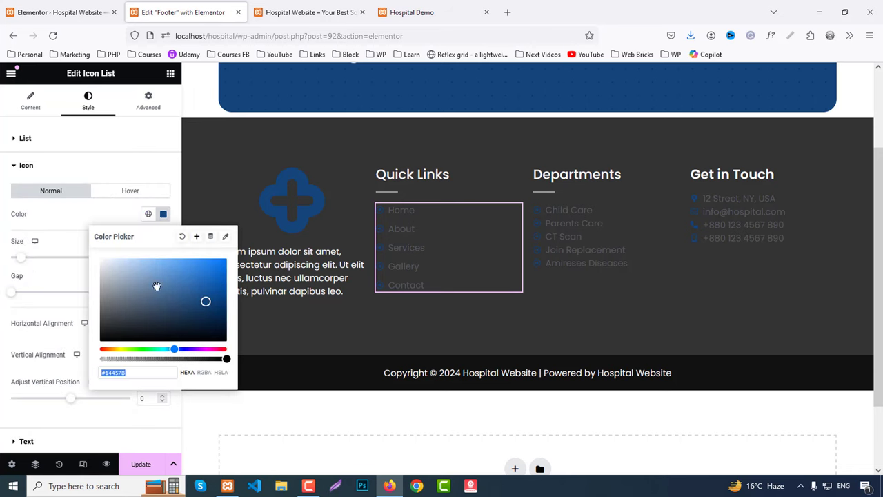
{"action": "left_click", "coordinate": [114, 219]}
{"action": "scroll", "coordinate": [69, 357], "scroll_direction": "down", "scroll_amount": 2}
{"action": "left_click", "coordinate": [29, 374]}
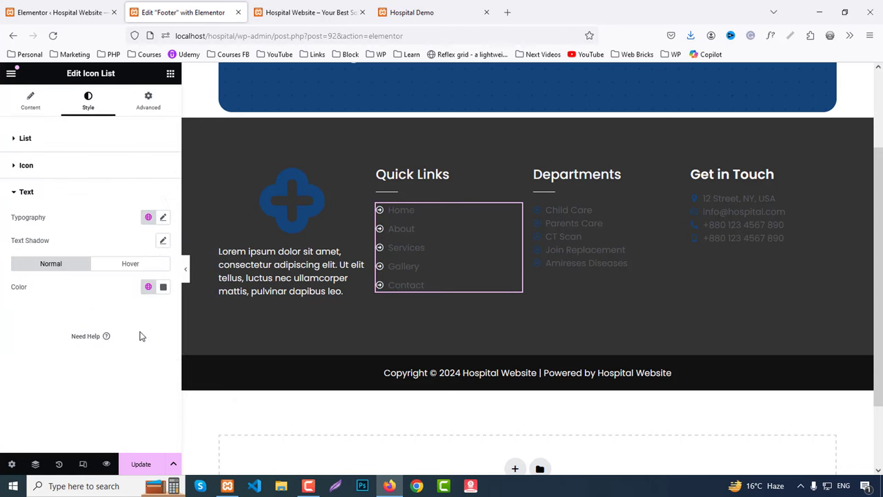
{"action": "left_click", "coordinate": [164, 287]}
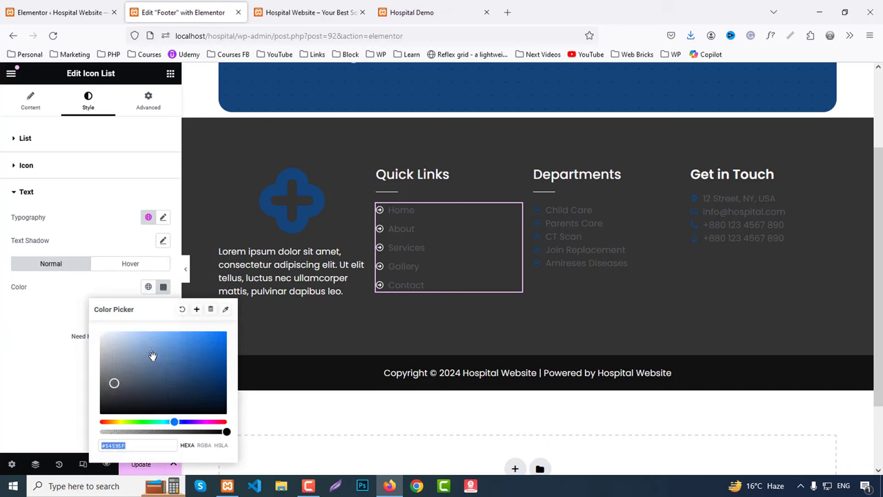
{"action": "left_click", "coordinate": [2, 357]}
Copy the Quick Links icon list's style onto the Departments icon list.
{"action": "right_click", "coordinate": [424, 218]}
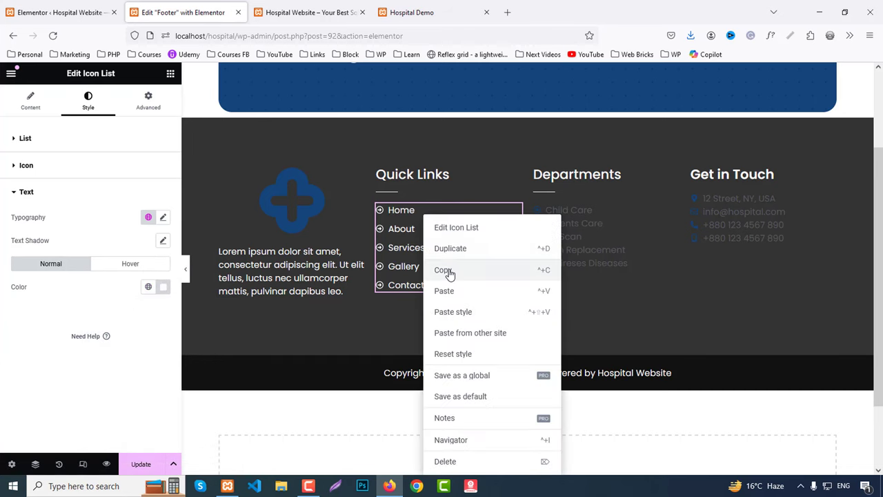
{"action": "left_click", "coordinate": [447, 272]}
{"action": "right_click", "coordinate": [610, 230]}
{"action": "left_click", "coordinate": [638, 315]}
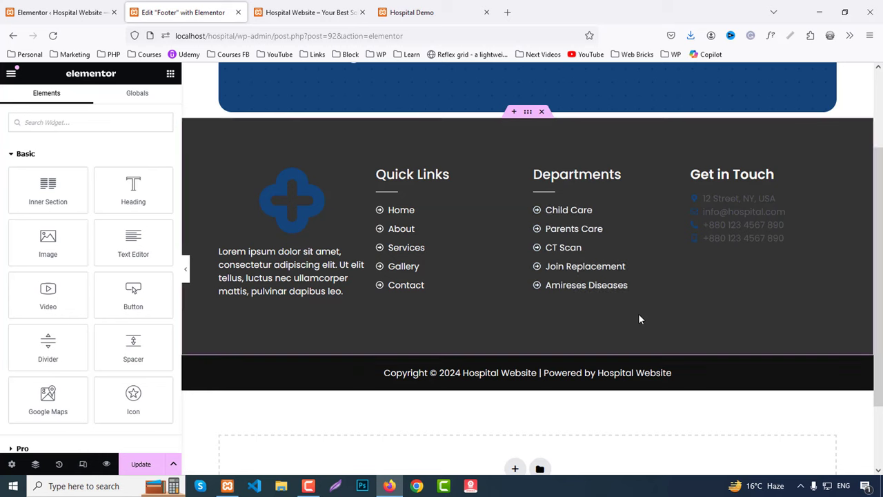
Turn on dividers between the items of the Get in Touch icon list and set their color to #444.
{"action": "left_click", "coordinate": [785, 238]}
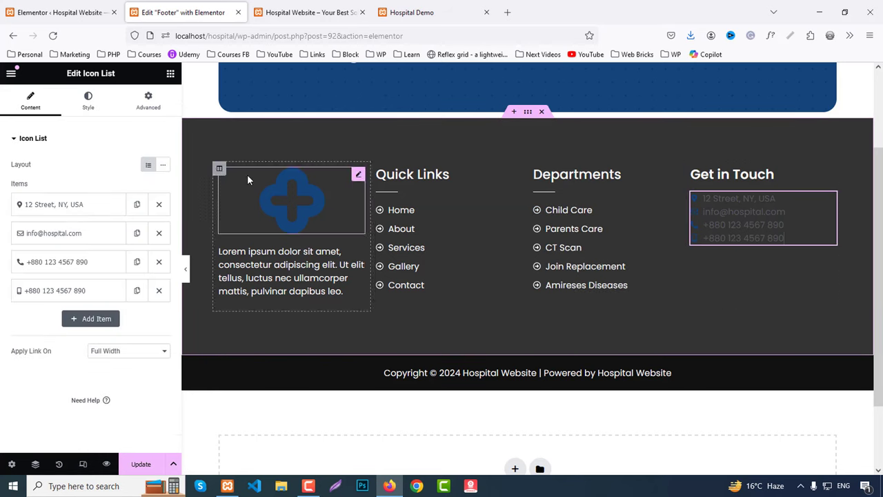
{"action": "left_click", "coordinate": [87, 100]}
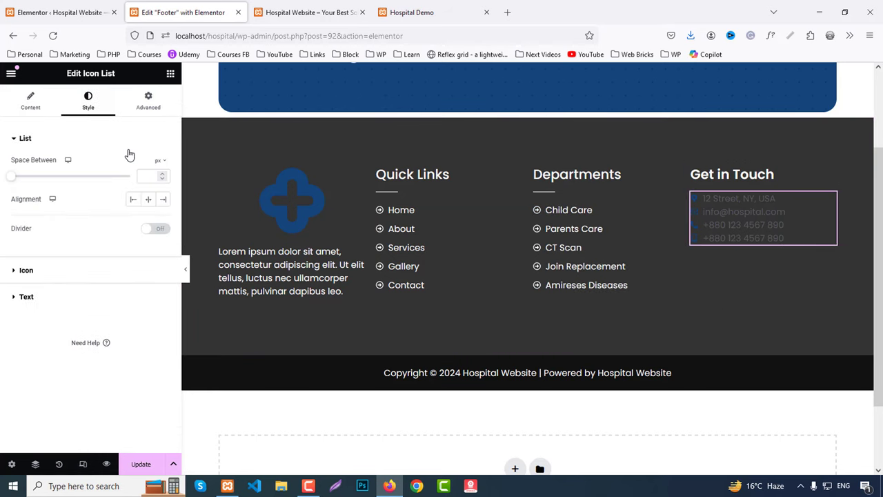
{"action": "left_click", "coordinate": [158, 230]}
{"action": "left_click", "coordinate": [162, 349]}
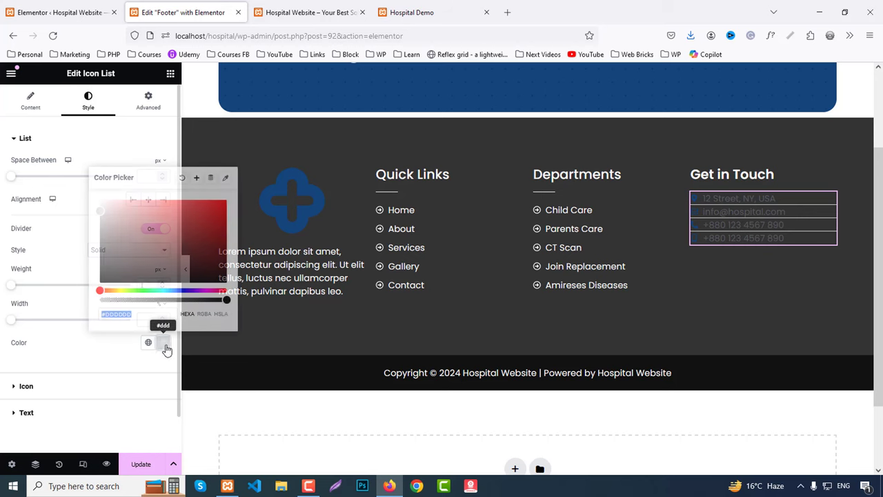
{"action": "type", "text": "#111"}
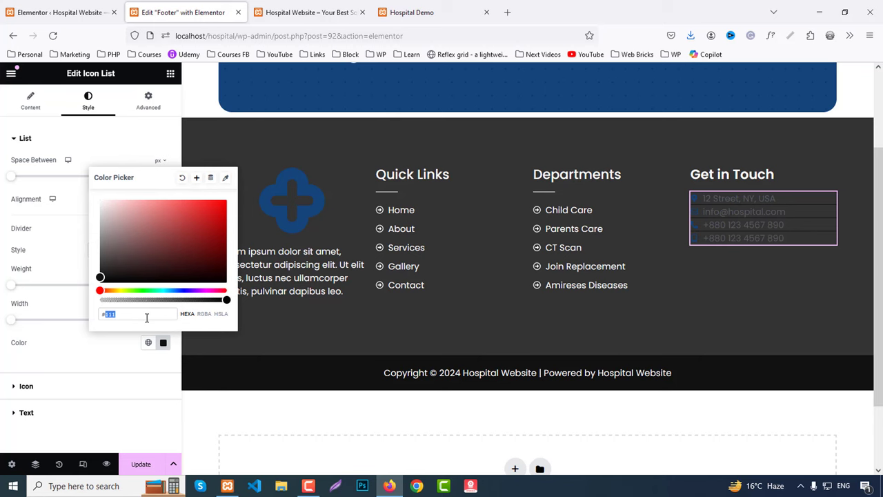
{"action": "type", "text": "#999"}
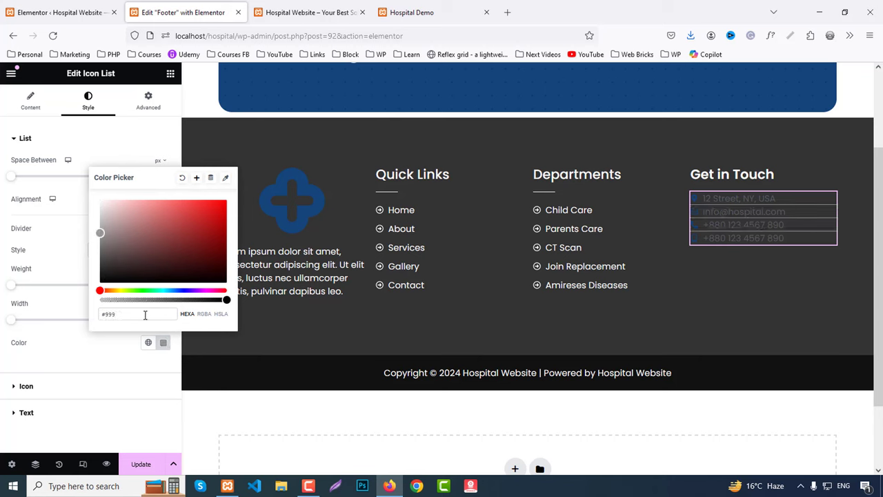
{"action": "type", "text": "#ddd"}
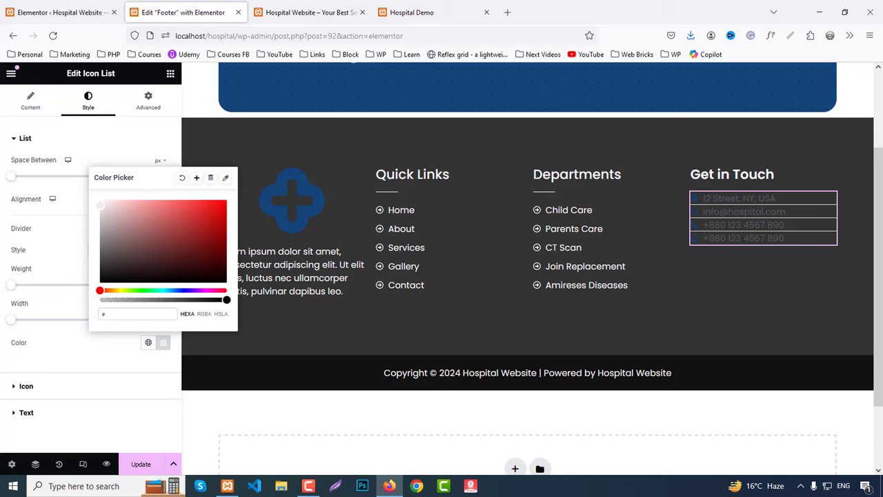
{"action": "type", "text": "333"}
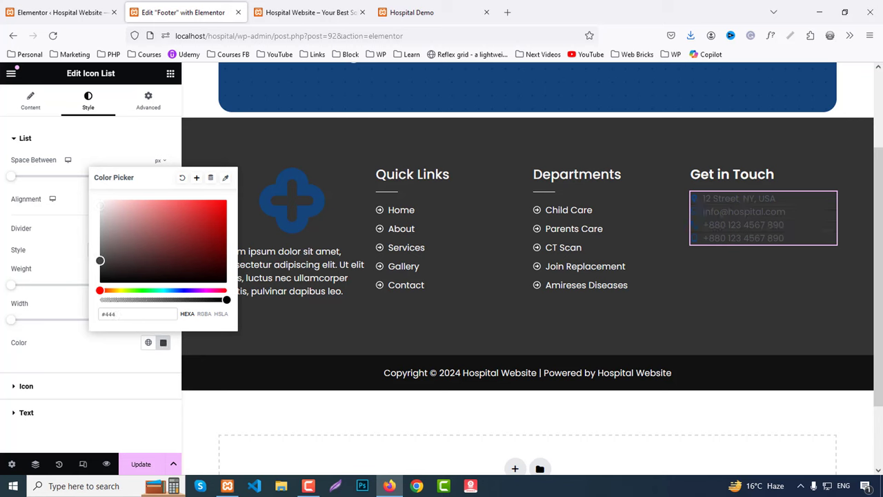
Set the space between items in the Get in Touch icon list to 20 px.
{"action": "left_click", "coordinate": [61, 234]}
{"action": "key", "text": "Up"}
{"action": "key", "text": "Up"}
{"action": "key", "text": "Up"}
{"action": "key", "text": "Up"}
{"action": "key", "text": "Up"}
{"action": "key", "text": "Up"}
{"action": "key", "text": "Up"}
{"action": "key", "text": "Up"}
{"action": "key", "text": "Up"}
{"action": "key", "text": "Up"}
{"action": "key", "text": "Up"}
{"action": "key", "text": "Up"}
{"action": "key", "text": "Up"}
{"action": "key", "text": "Up"}
{"action": "key", "text": "Up"}
{"action": "key", "text": "Up"}
{"action": "key", "text": "Up"}
{"action": "key", "text": "Up"}
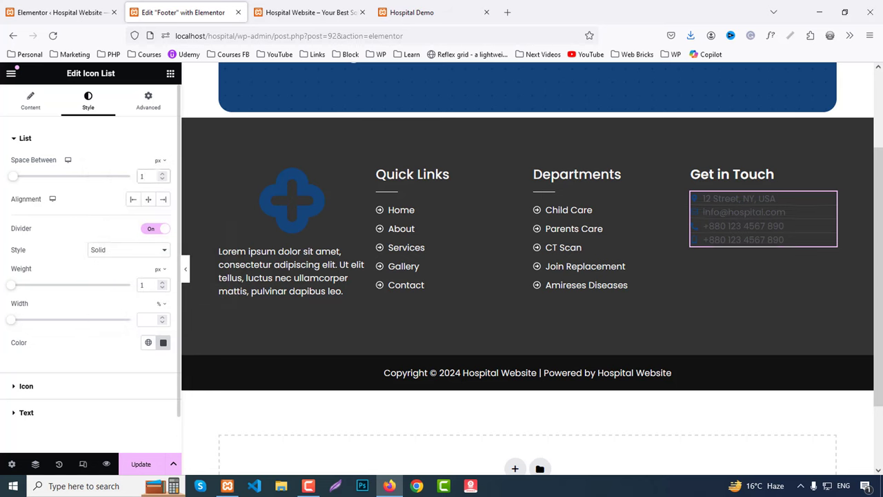
{"action": "key", "text": "Up"}
{"action": "key", "text": "Up"}
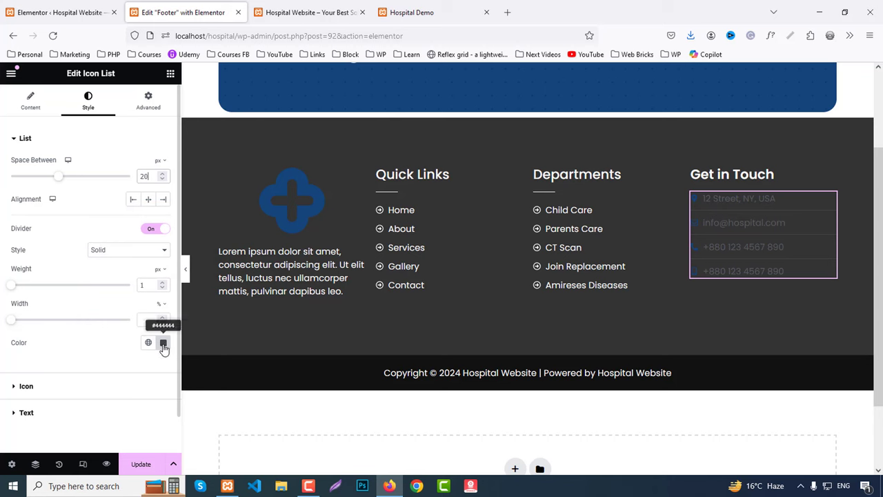
Set the Get in Touch icon list's icon color and text color to #FFFFFF and preview the footer without the editing panel.
{"action": "left_click", "coordinate": [26, 385]}
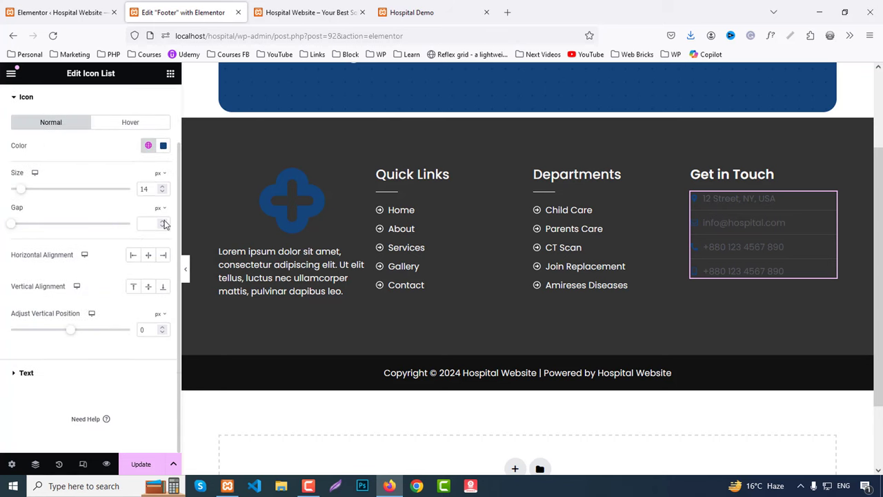
{"action": "left_click", "coordinate": [164, 147]}
{"action": "left_click", "coordinate": [100, 191]}
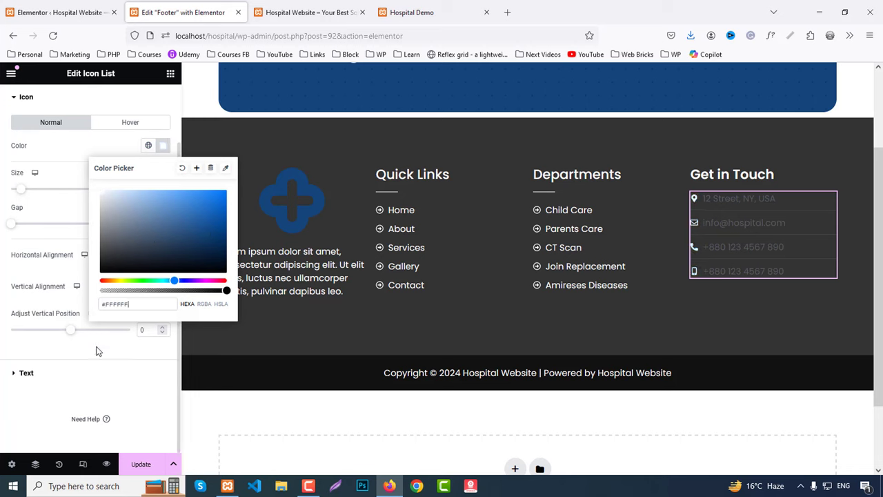
{"action": "left_click", "coordinate": [20, 378]}
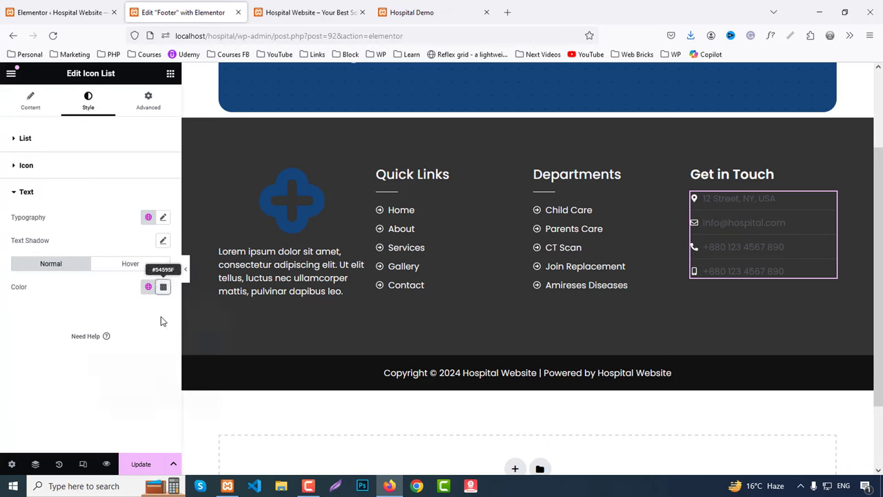
{"action": "left_click", "coordinate": [163, 287]}
{"action": "left_click_drag", "start_coordinate": [104, 334], "coordinate": [64, 333]}
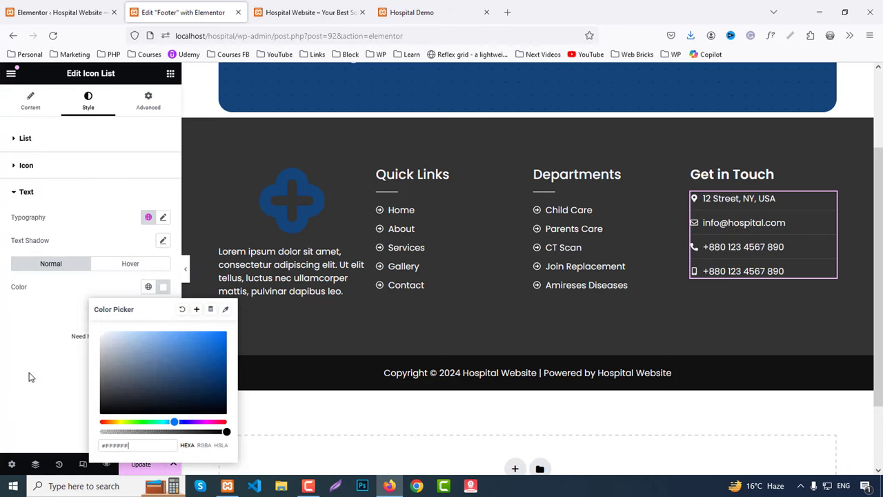
{"action": "left_click", "coordinate": [279, 290]}
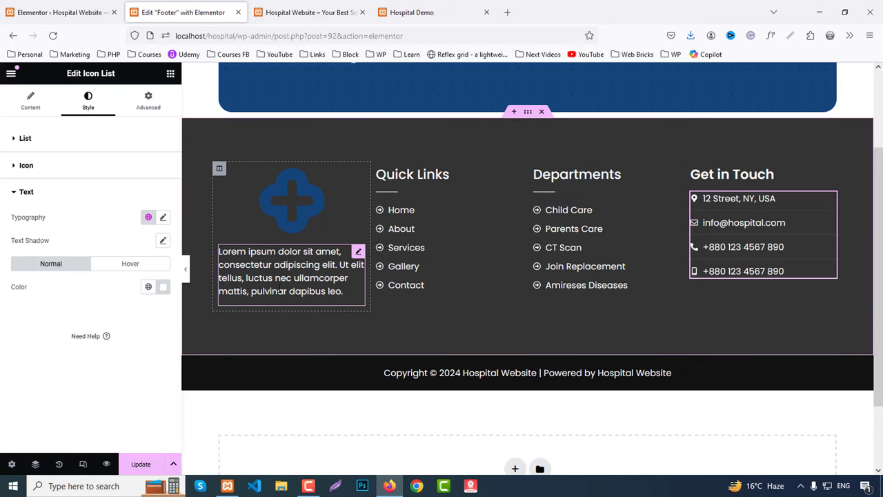
{"action": "left_click", "coordinate": [185, 268]}
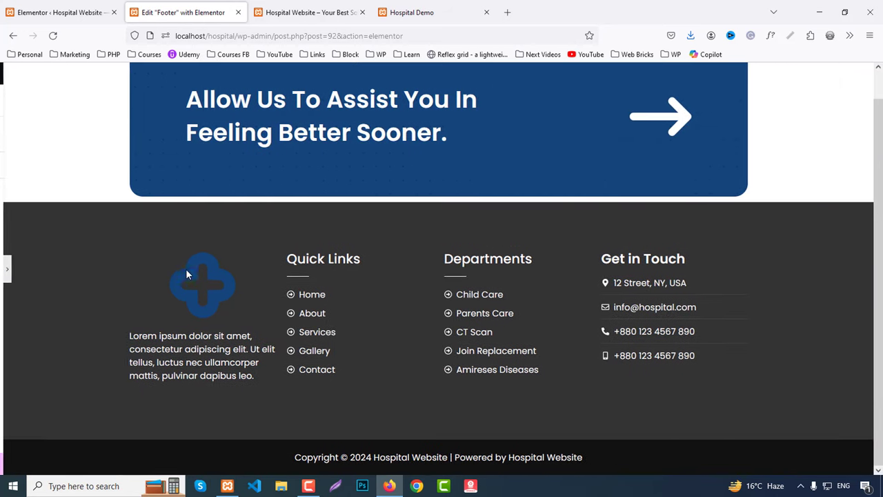
{"action": "left_click", "coordinate": [6, 272]}
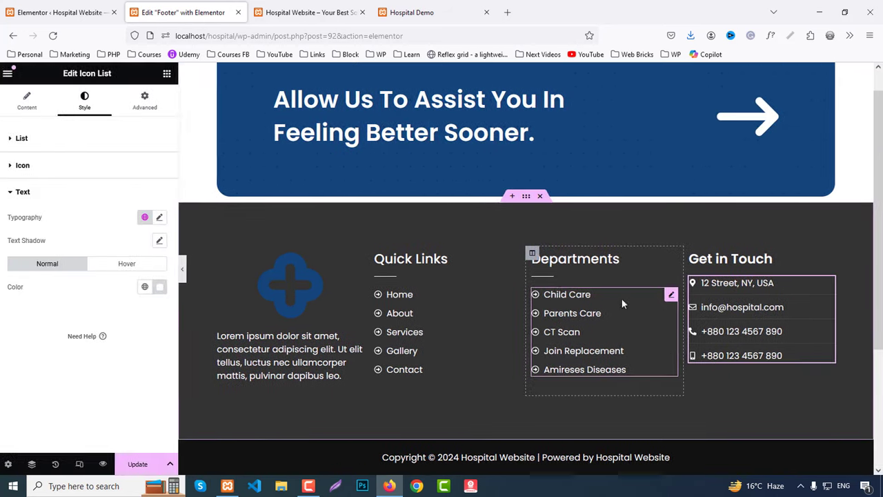
Copy the divider under the Departments heading, paste it below the Get in Touch heading, and update the footer.
{"action": "left_click", "coordinate": [545, 279]}
{"action": "right_click", "coordinate": [547, 279]}
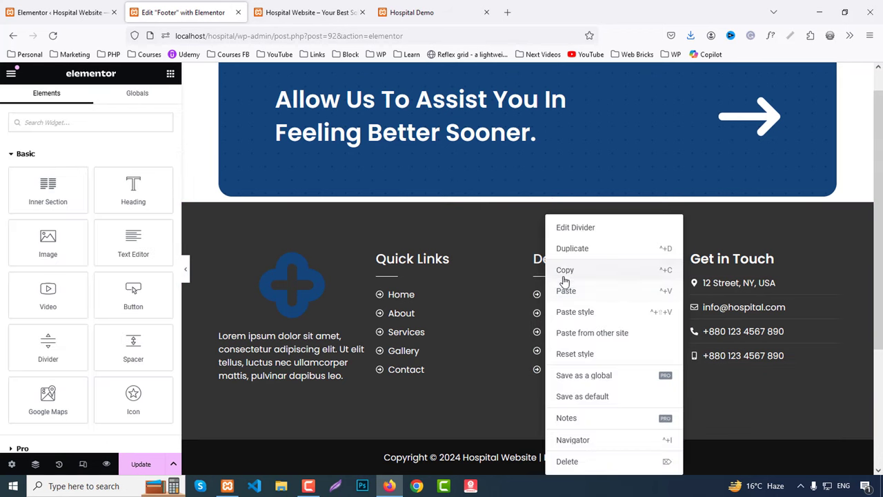
{"action": "left_click", "coordinate": [562, 273]}
{"action": "left_click", "coordinate": [720, 266]}
{"action": "right_click", "coordinate": [720, 266]}
{"action": "left_click", "coordinate": [733, 294]}
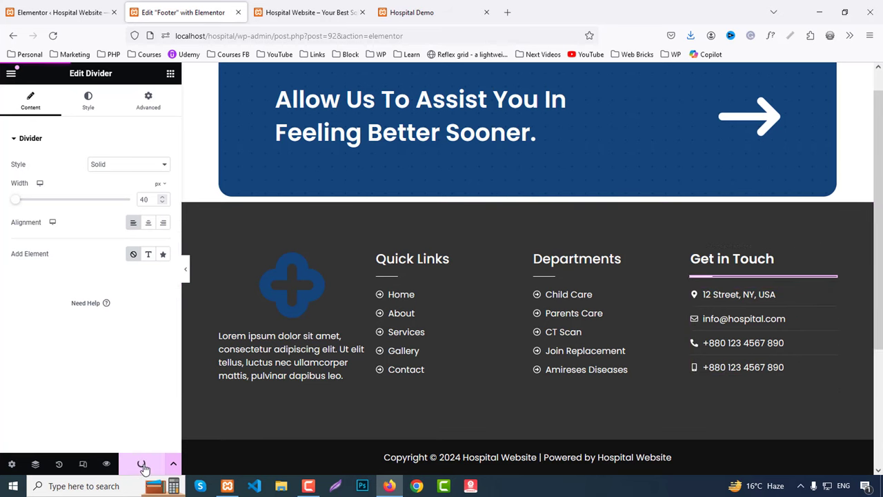
Reload the live Home page and compare its footer with the Hospital Demo site.
{"action": "left_click", "coordinate": [314, 4]}
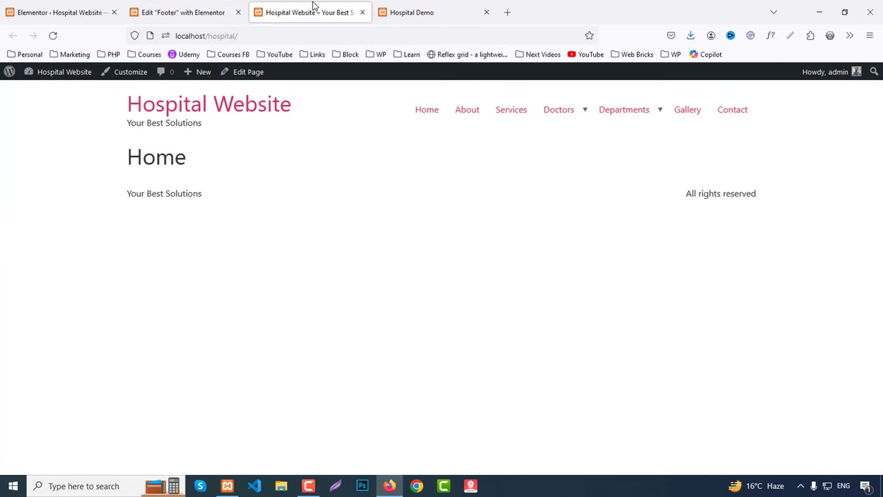
{"action": "key", "text": "F5"}
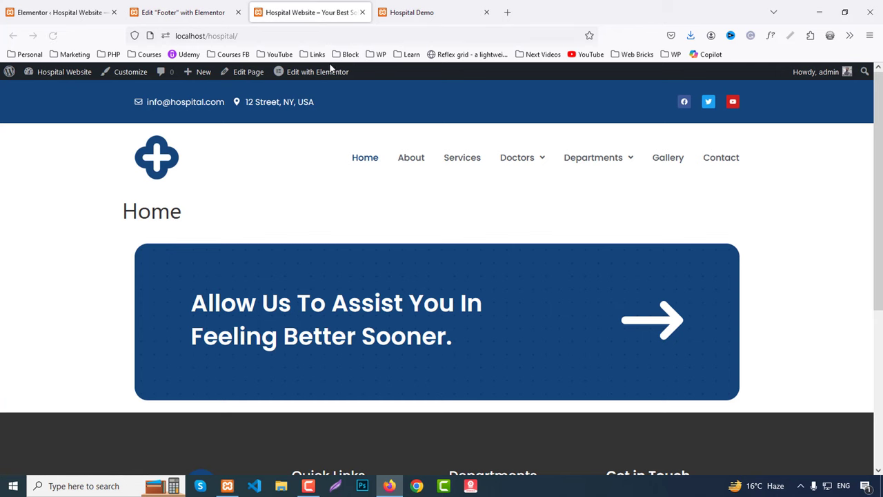
{"action": "scroll", "coordinate": [779, 311], "scroll_direction": "down", "scroll_amount": 3}
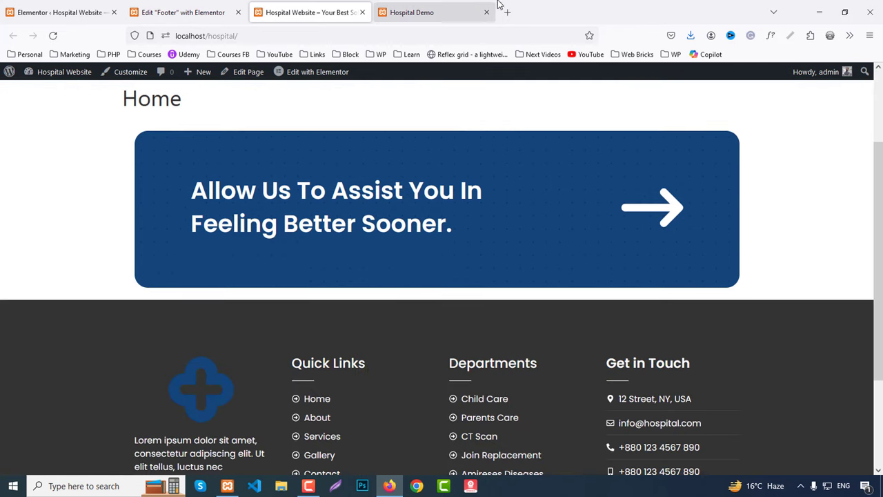
{"action": "left_click", "coordinate": [470, 10]}
{"action": "left_click", "coordinate": [174, 14]}
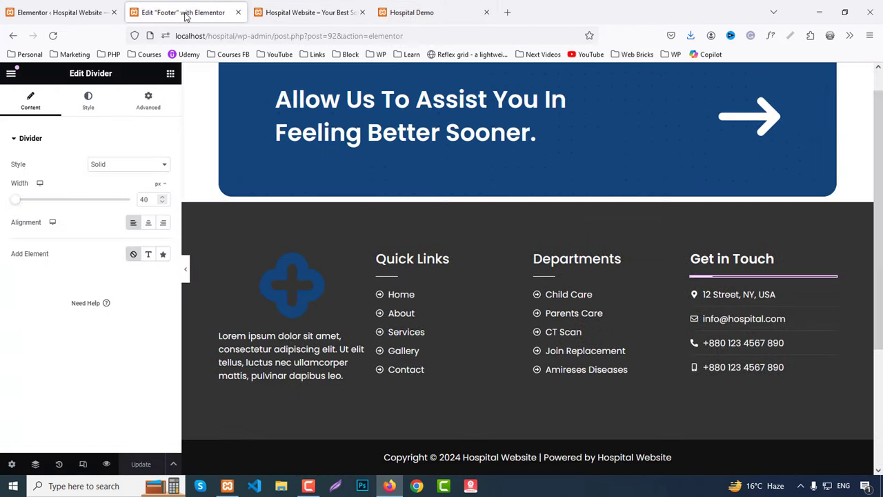
Add a Mountains shape divider to the top of the dark four-column footer section.
{"action": "left_click", "coordinate": [528, 197]}
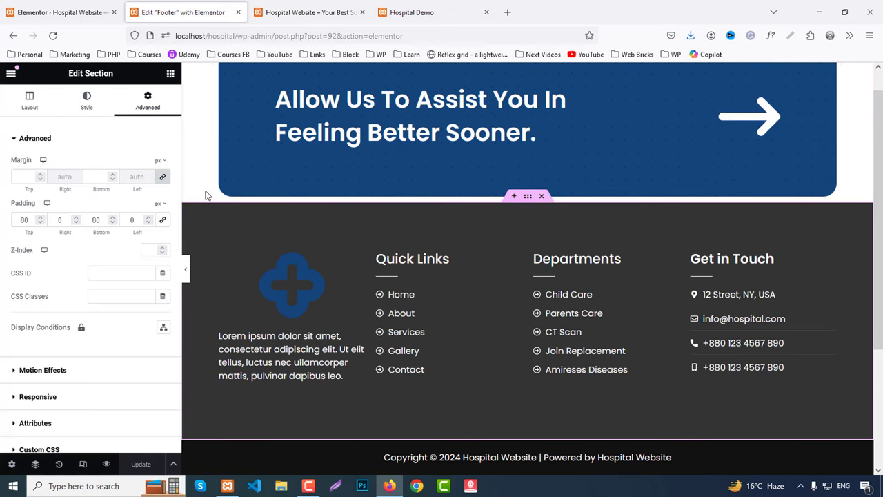
{"action": "left_click", "coordinate": [88, 102]}
{"action": "scroll", "coordinate": [4, 358], "scroll_direction": "down", "scroll_amount": 1}
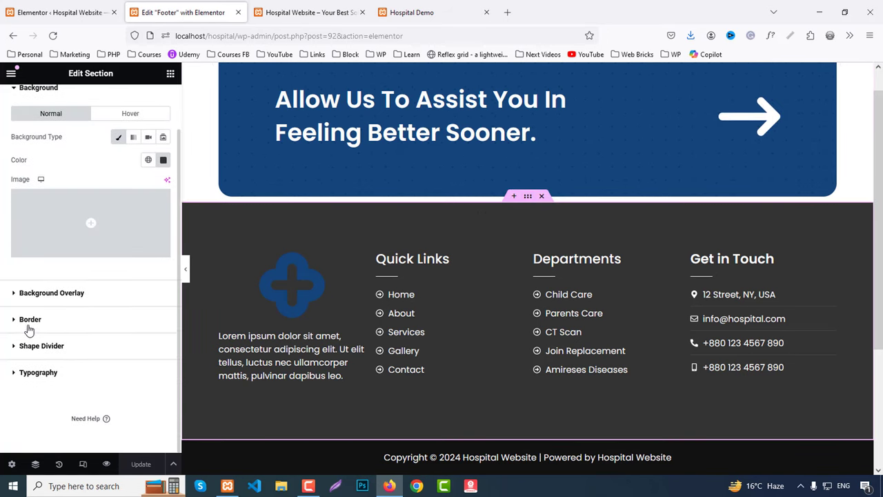
{"action": "left_click", "coordinate": [43, 346]}
{"action": "left_click", "coordinate": [118, 268]}
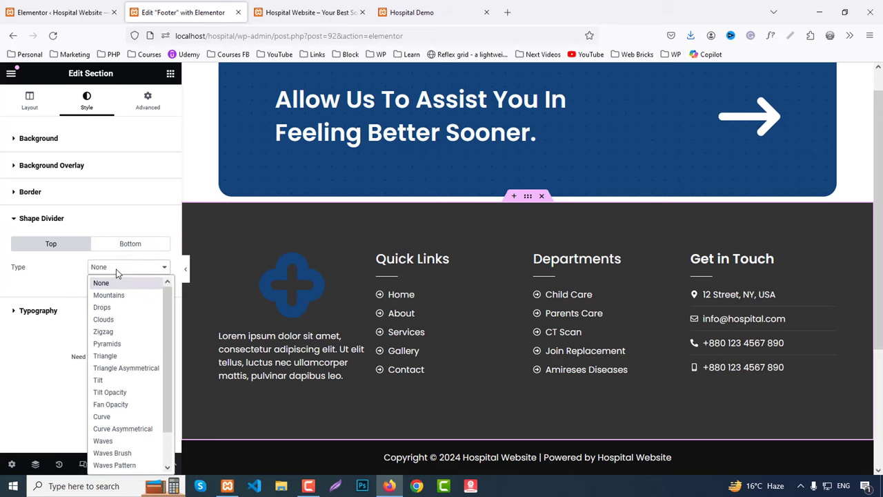
{"action": "left_click", "coordinate": [109, 295]}
Try the Drops, Pyramids and Tilt shapes for the footer section's top shape divider.
{"action": "left_click", "coordinate": [110, 269]}
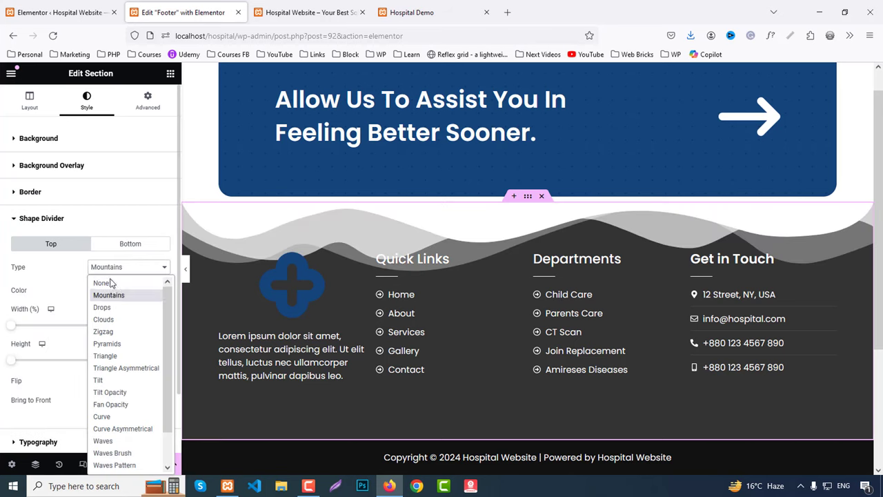
{"action": "left_click", "coordinate": [102, 307]}
{"action": "left_click", "coordinate": [112, 269]}
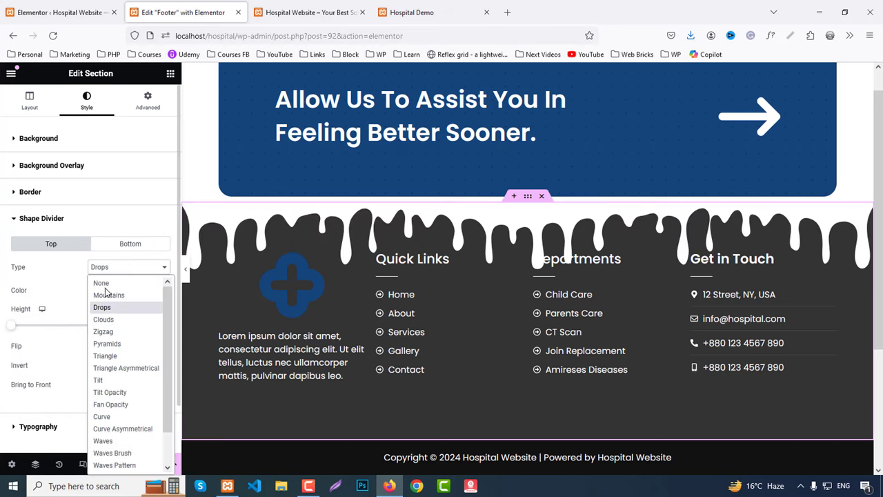
{"action": "left_click", "coordinate": [111, 345]}
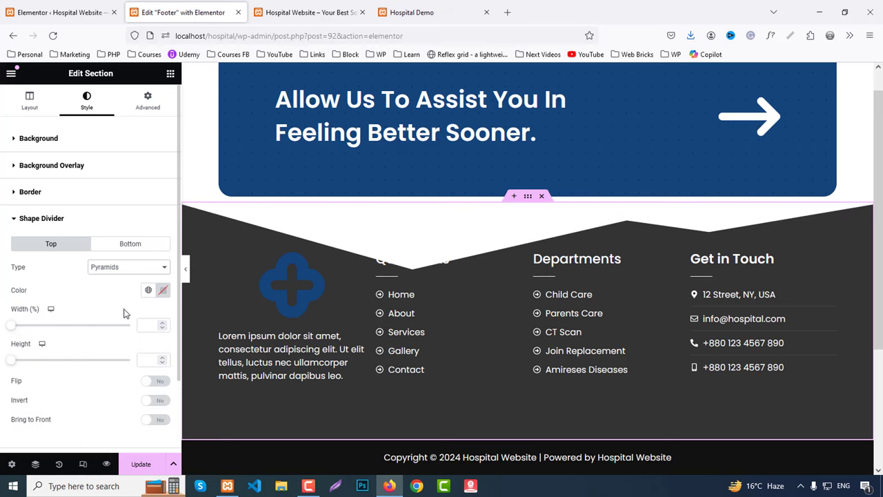
{"action": "left_click", "coordinate": [119, 269]}
{"action": "left_click", "coordinate": [105, 380]}
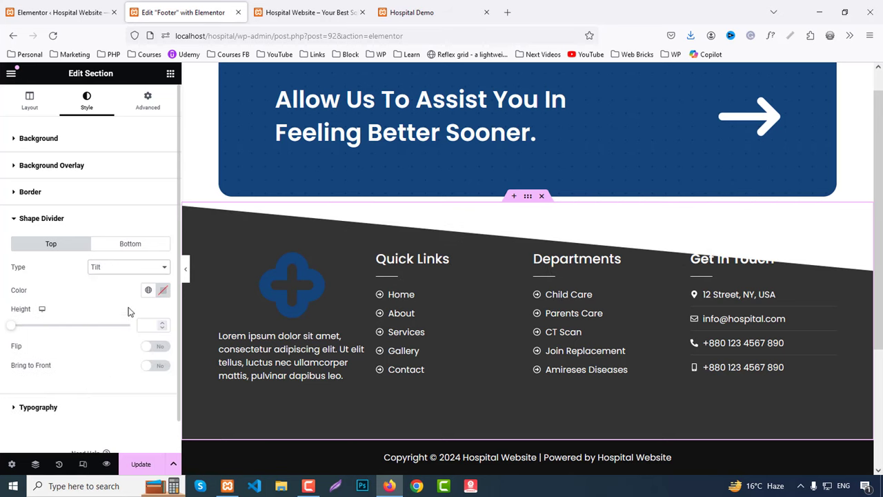
Change the footer section's top shape divider to Curve and set the section's top padding to 200 px.
{"action": "left_click", "coordinate": [117, 272]}
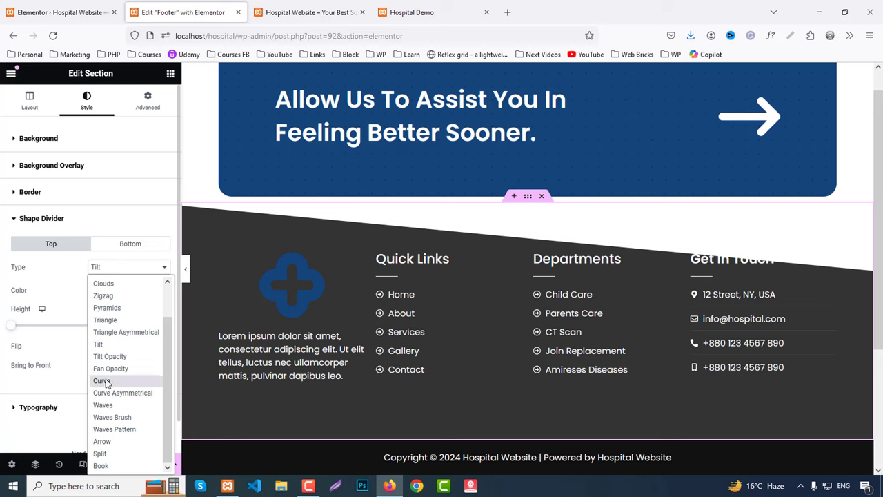
{"action": "left_click", "coordinate": [102, 381]}
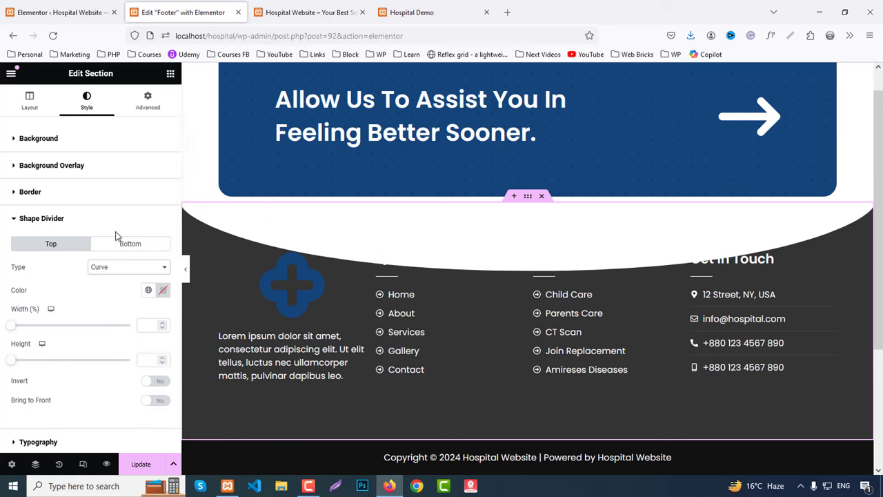
{"action": "left_click", "coordinate": [148, 103]}
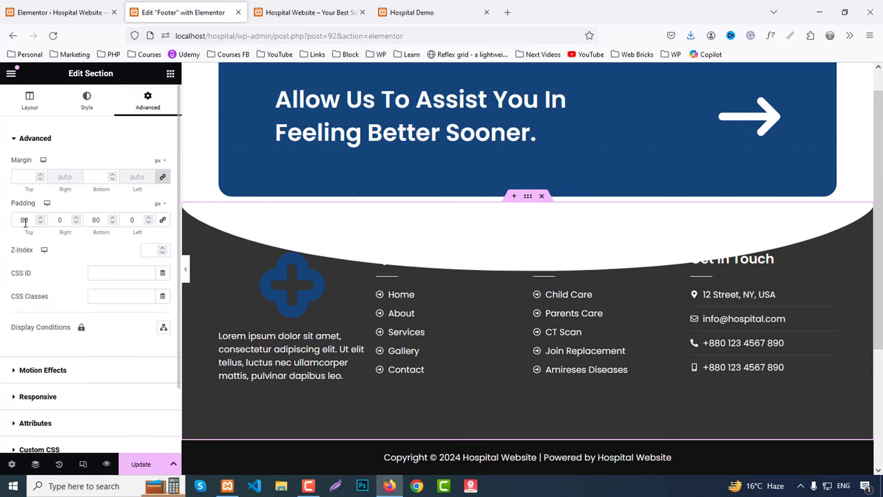
{"action": "type", "text": "200"}
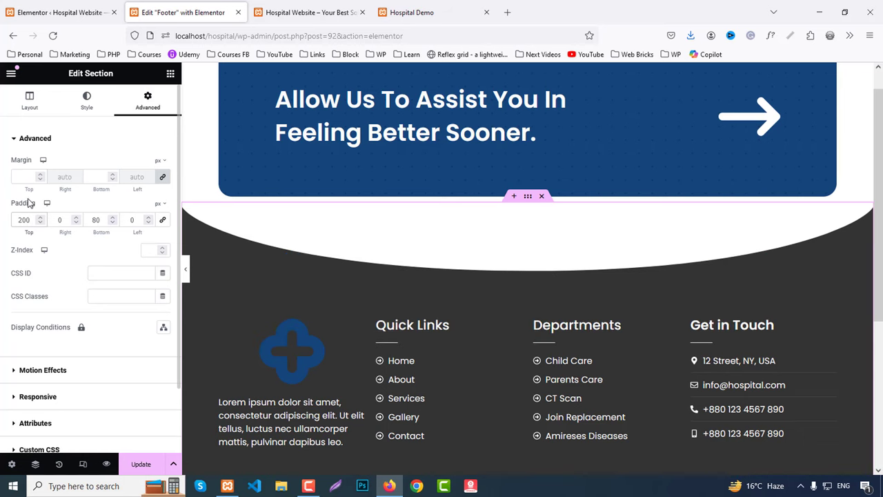
Unlink the footer section's margins and lower its top margin to about -60 px so it overlaps the banner section.
{"action": "left_click", "coordinate": [162, 177]}
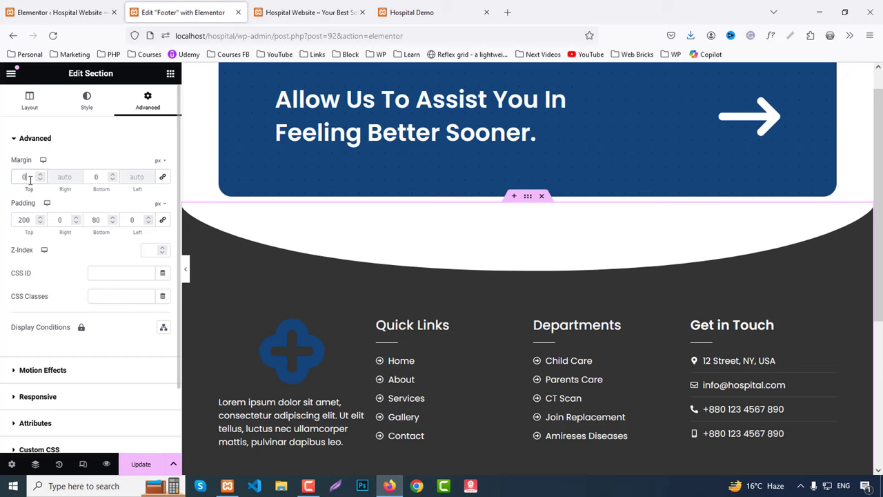
{"action": "key", "text": "Down"}
{"action": "key", "text": "Down"}
{"action": "key", "text": "Down"}
{"action": "key", "text": "Down"}
{"action": "key", "text": "Down"}
{"action": "key", "text": "Down"}
{"action": "key", "text": "Down"}
{"action": "key", "text": "Down"}
{"action": "key", "text": "Down"}
{"action": "key", "text": "Down"}
{"action": "key", "text": "Down"}
{"action": "key", "text": "Down"}
{"action": "key", "text": "Down"}
{"action": "key", "text": "Down"}
{"action": "key", "text": "Down"}
{"action": "key", "text": "Down"}
{"action": "key", "text": "Down"}
{"action": "key", "text": "Down"}
{"action": "key", "text": "Down"}
{"action": "key", "text": "Down"}
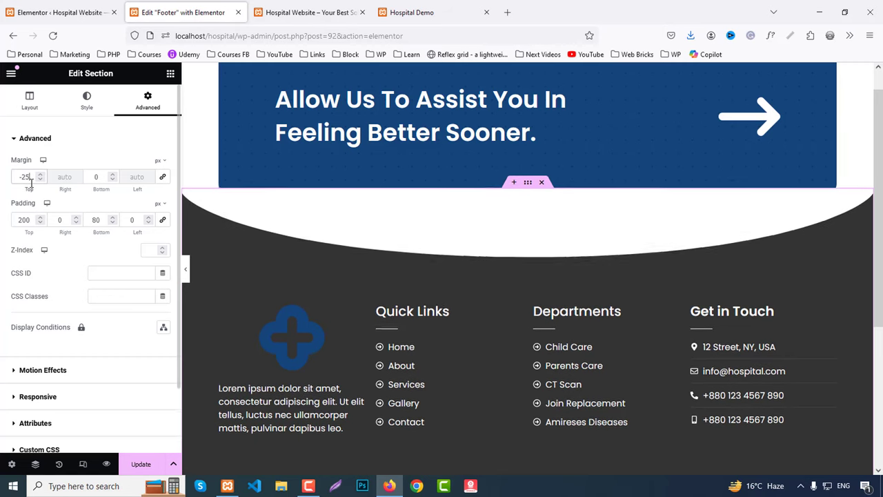
{"action": "key", "text": "Down"}
{"action": "key", "text": "Down"}
{"action": "key", "text": "Down"}
{"action": "key", "text": "Down"}
{"action": "key", "text": "Down"}
{"action": "key", "text": "Down"}
{"action": "key", "text": "Down"}
{"action": "key", "text": "Down"}
{"action": "key", "text": "Down"}
{"action": "key", "text": "Down"}
{"action": "key", "text": "Down"}
{"action": "key", "text": "Down"}
{"action": "key", "text": "Down"}
{"action": "key", "text": "Down"}
{"action": "key", "text": "Down"}
{"action": "key", "text": "Down"}
{"action": "key", "text": "Down"}
{"action": "key", "text": "Down"}
{"action": "key", "text": "Down"}
{"action": "key", "text": "Down"}
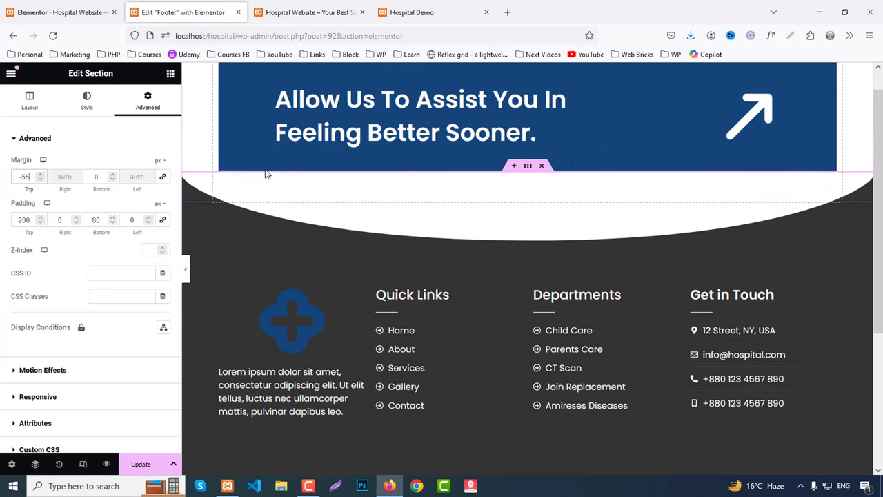
{"action": "key", "text": "Down"}
{"action": "key", "text": "Down"}
{"action": "key", "text": "Down"}
{"action": "key", "text": "Down"}
Set the Z-Index of the "Allow Us To Assist You In Feeling Better Sooner." banner section to 1.
{"action": "left_click", "coordinate": [527, 70]}
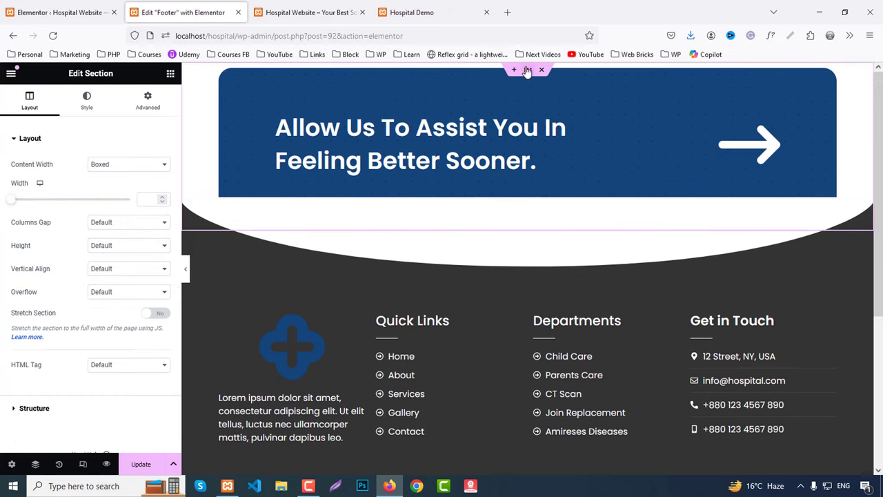
{"action": "left_click", "coordinate": [143, 105]}
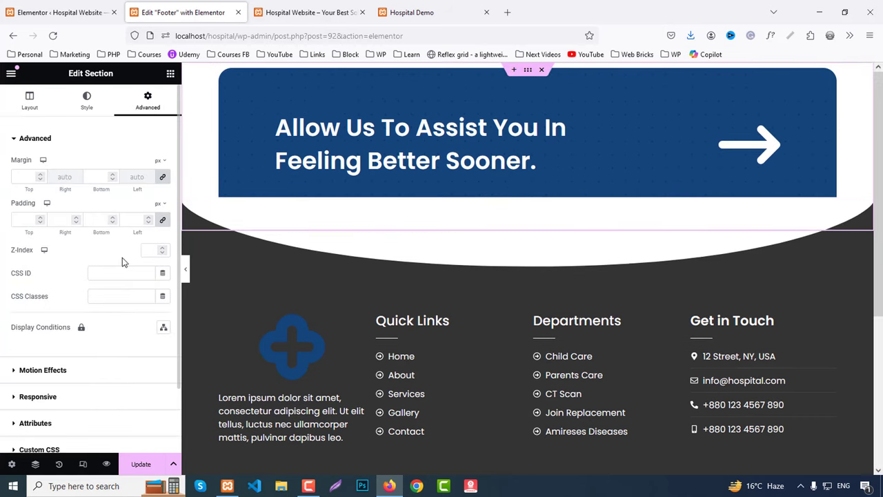
{"action": "left_click", "coordinate": [148, 251]}
{"action": "type", "text": "1"}
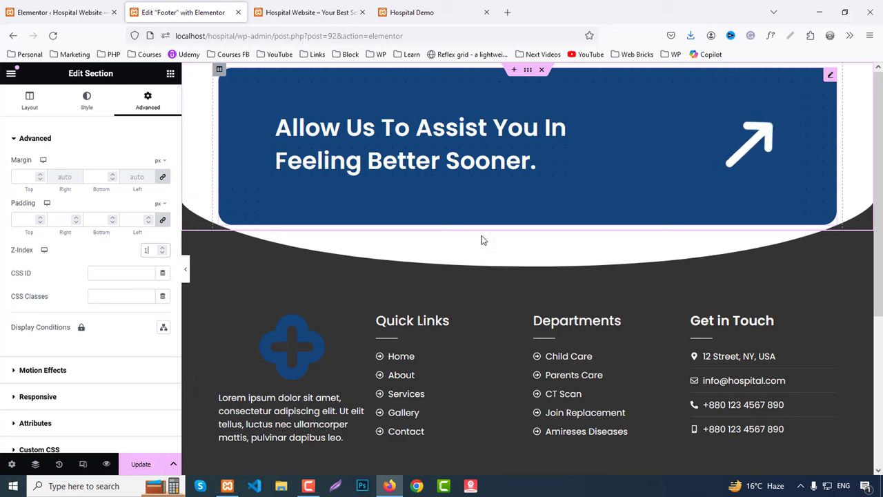
Set the dark footer section's top margin to -170 px and preview the overlap with the banner.
{"action": "right_click", "coordinate": [251, 258]}
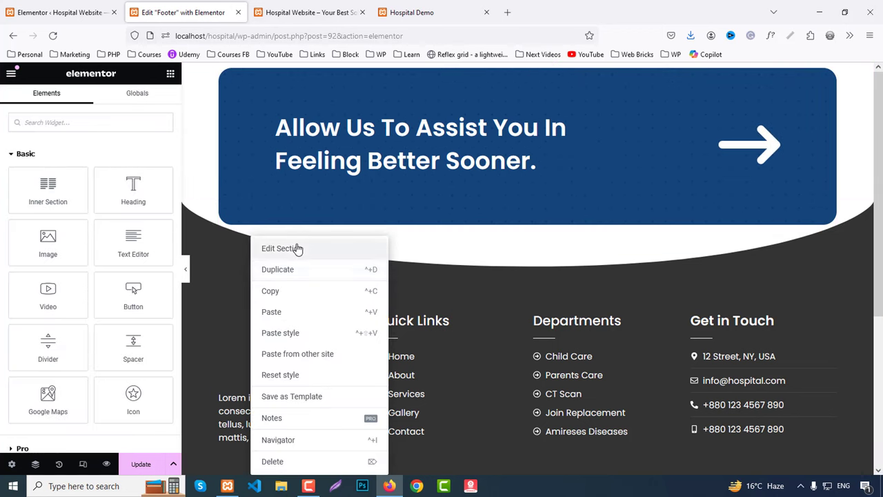
{"action": "left_click", "coordinate": [293, 247]}
{"action": "left_click_drag", "start_coordinate": [27, 186], "coordinate": [2, 181]}
{"action": "left_click", "coordinate": [184, 269]}
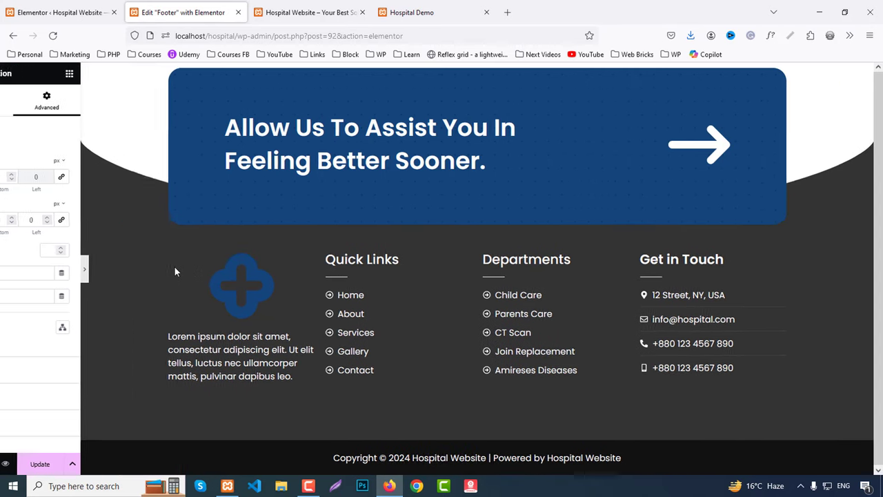
{"action": "left_click", "coordinate": [2, 268]}
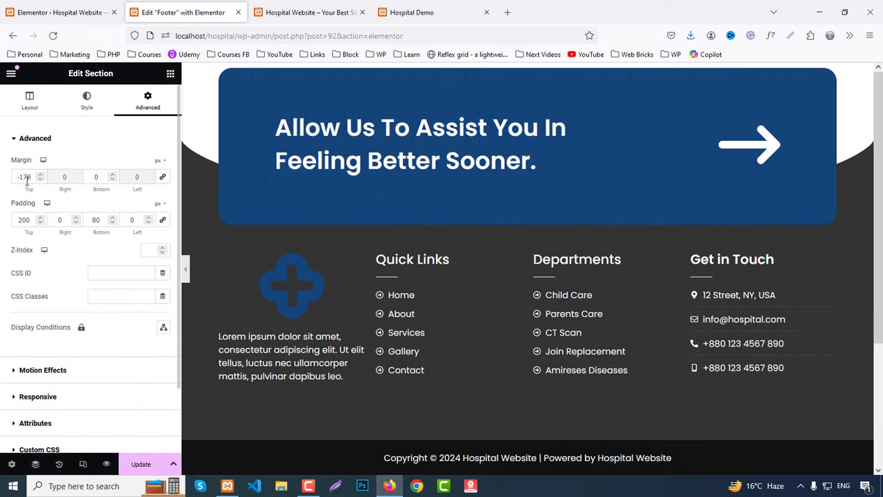
Set the footer section's top margin to -190 px, update the footer, and reload the live Home page.
{"action": "left_click_drag", "start_coordinate": [30, 185], "coordinate": [31, 185]}
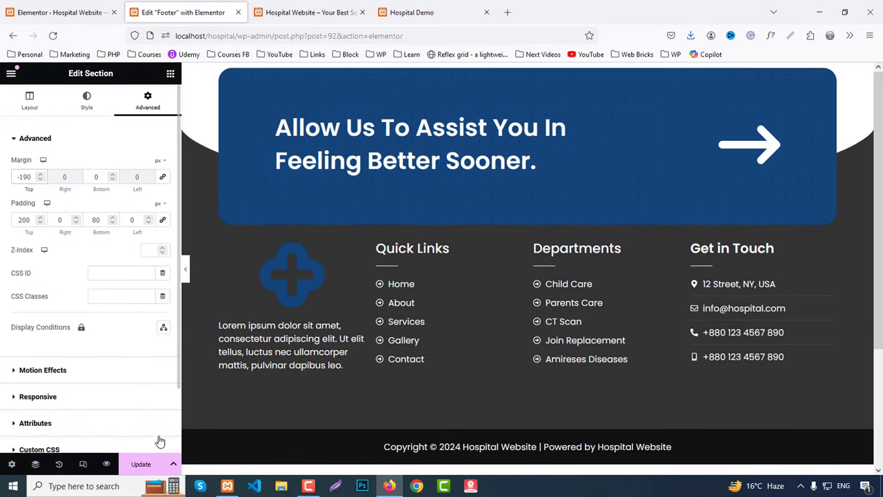
{"action": "left_click", "coordinate": [312, 8]}
{"action": "key", "text": "F5"}
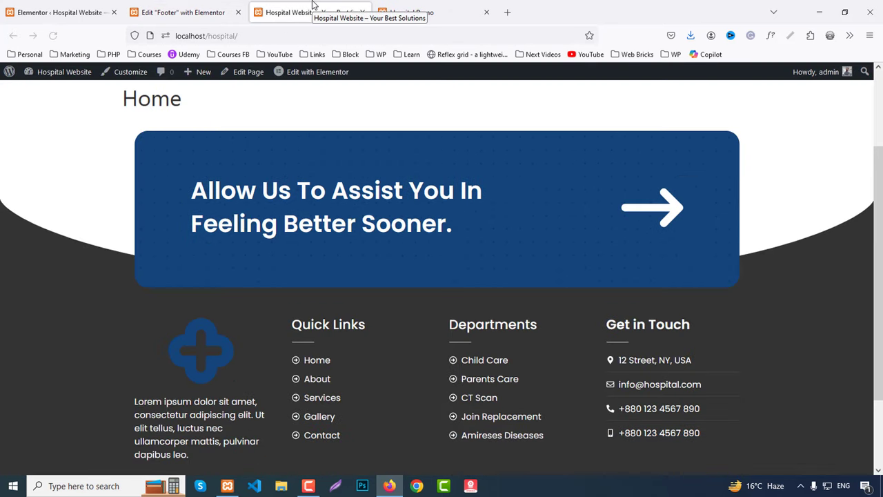
Set the footer section's top padding to 240 px.
{"action": "left_click", "coordinate": [232, 5]}
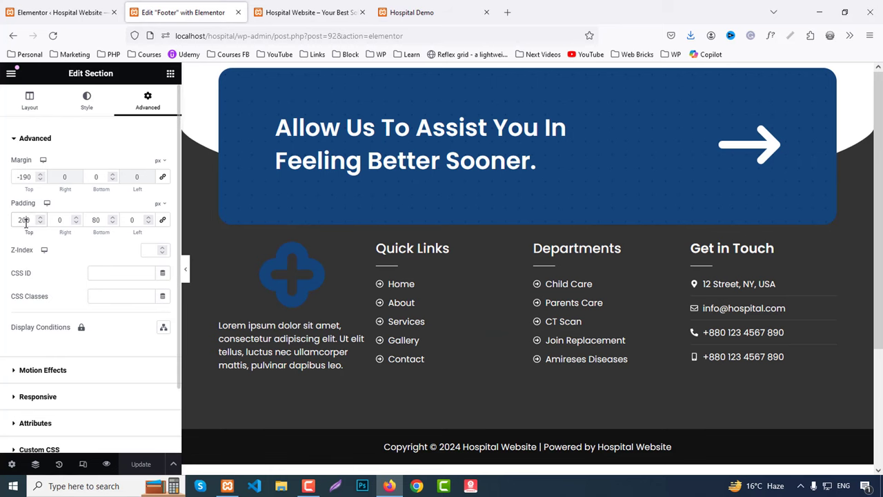
{"action": "type", "text": "220"}
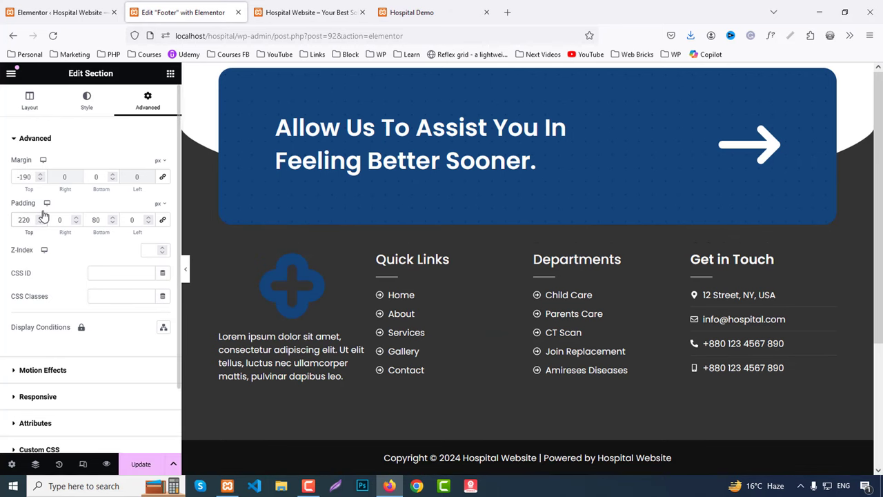
{"action": "key", "text": "BackSpace"}
{"action": "key", "text": "BackSpace"}
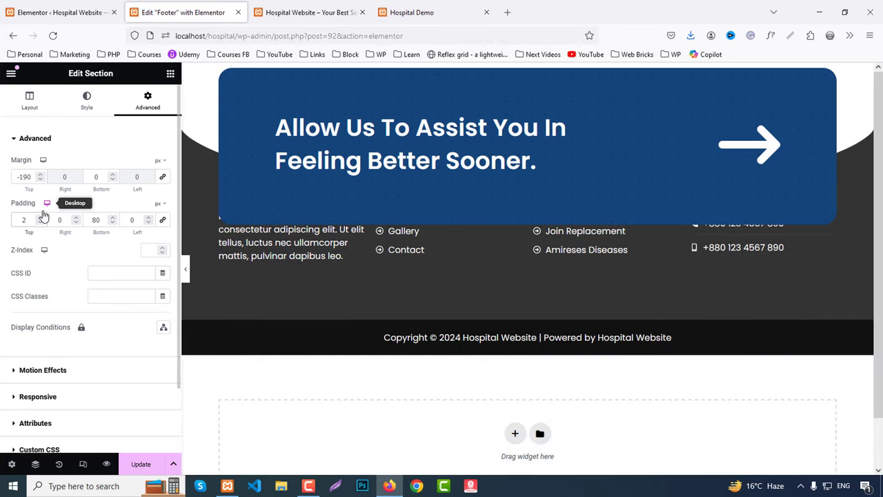
{"action": "type", "text": "40"}
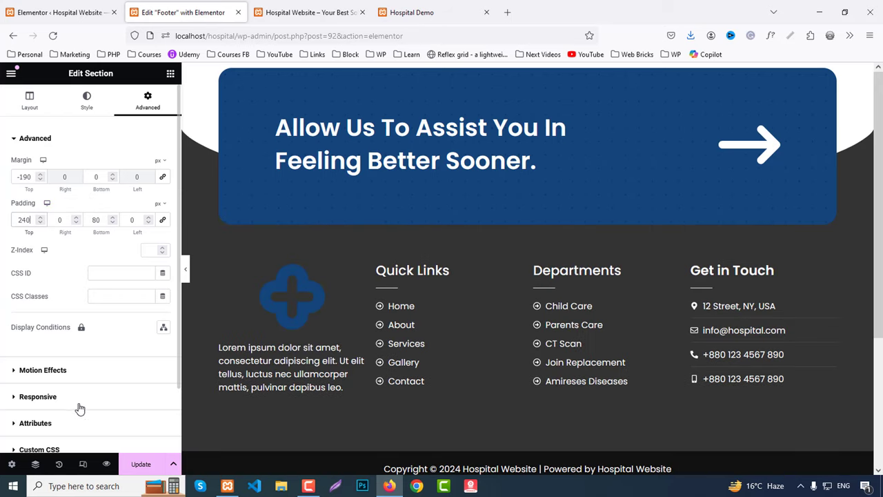
Update the footer and reload the live Home page to check its spacing below the banner.
{"action": "left_click", "coordinate": [141, 463]}
{"action": "left_click", "coordinate": [329, 9]}
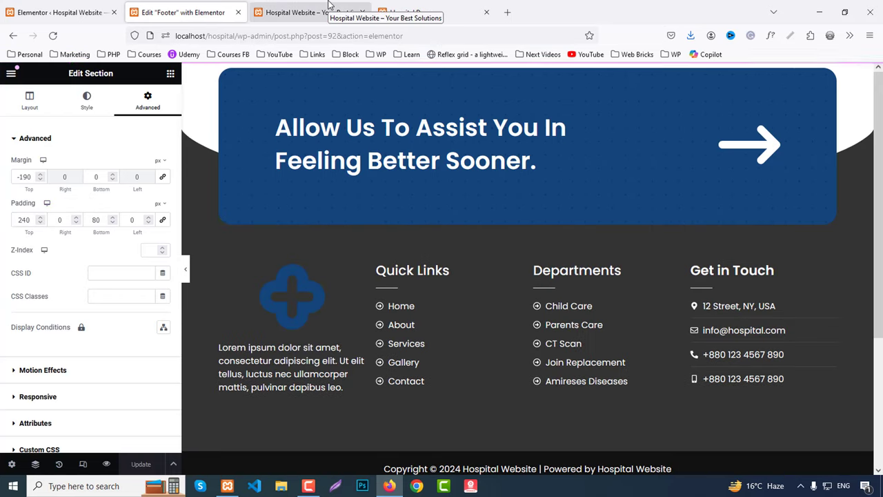
{"action": "key", "text": "F5"}
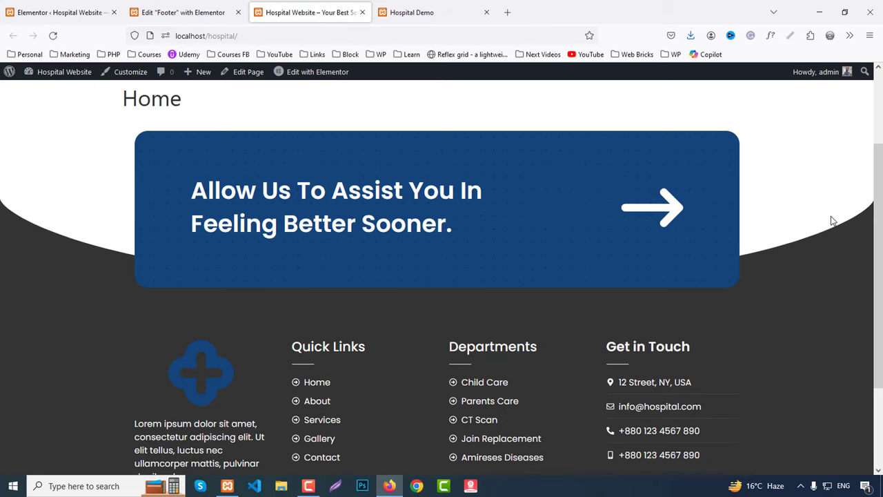
{"action": "scroll", "coordinate": [832, 221], "scroll_direction": "up", "scroll_amount": 2}
{"action": "scroll", "coordinate": [833, 218], "scroll_direction": "down", "scroll_amount": 4}
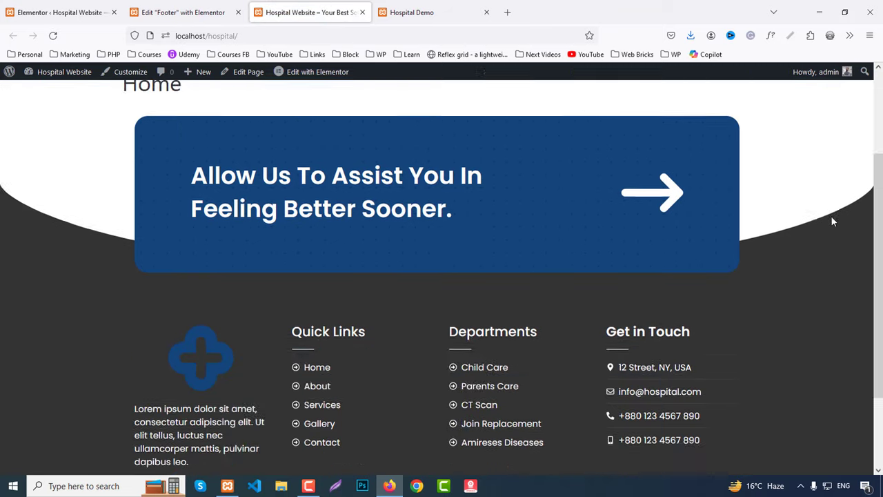
{"action": "scroll", "coordinate": [832, 215], "scroll_direction": "up", "scroll_amount": 4}
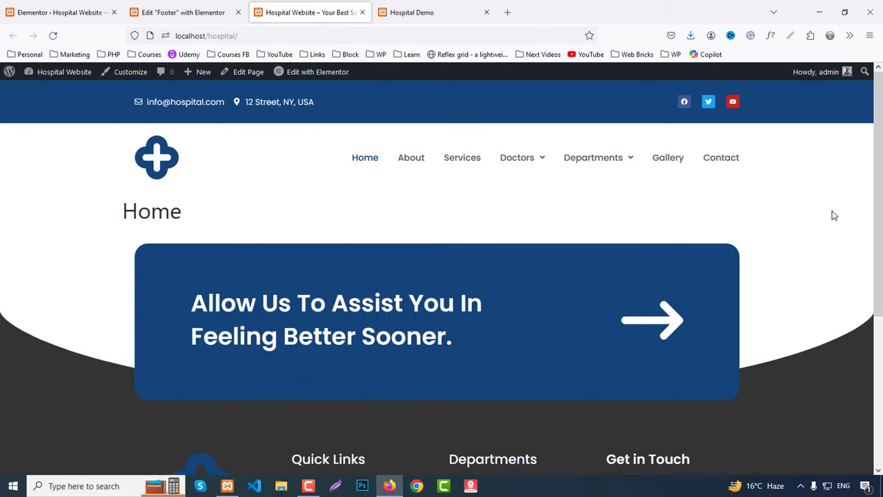
{"action": "key", "text": "alt+Tab"}
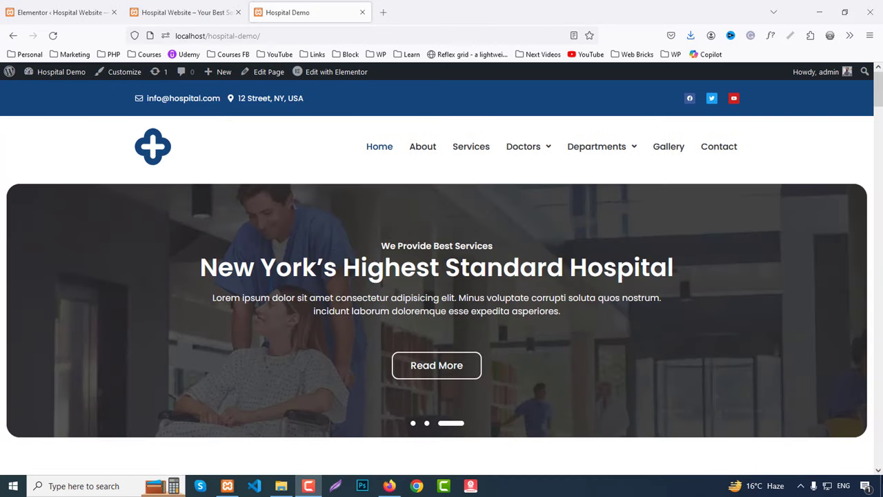
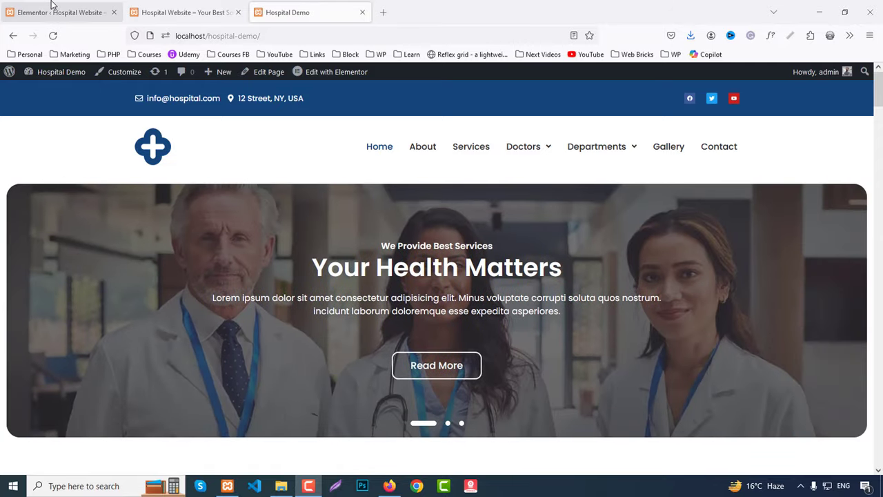
Open the Home page from the site's page list for editing with Elementor, and close the old live site tab.
{"action": "left_click", "coordinate": [50, 6]}
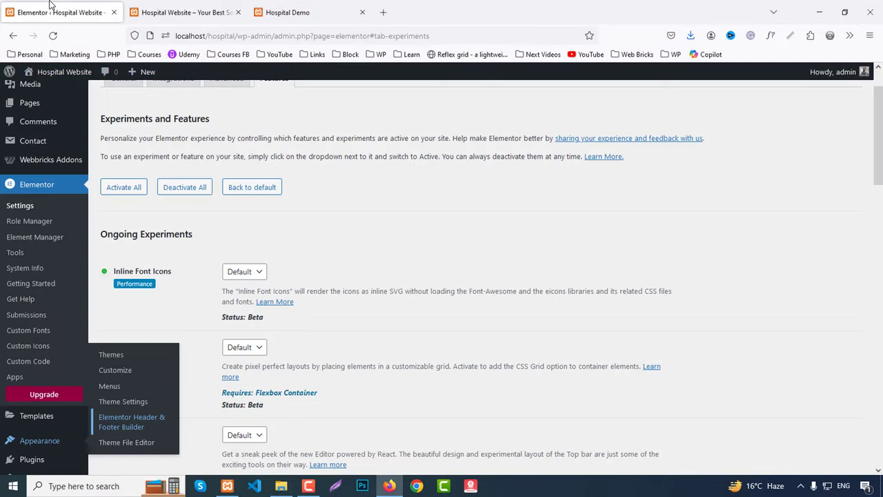
{"action": "scroll", "coordinate": [30, 164], "scroll_direction": "up", "scroll_amount": 1}
{"action": "left_click", "coordinate": [30, 159]}
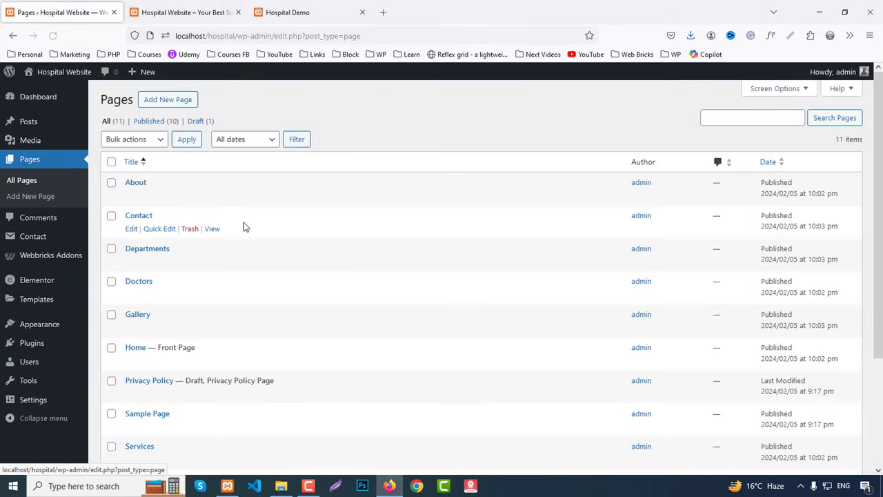
{"action": "scroll", "coordinate": [296, 237], "scroll_direction": "down", "scroll_amount": 2}
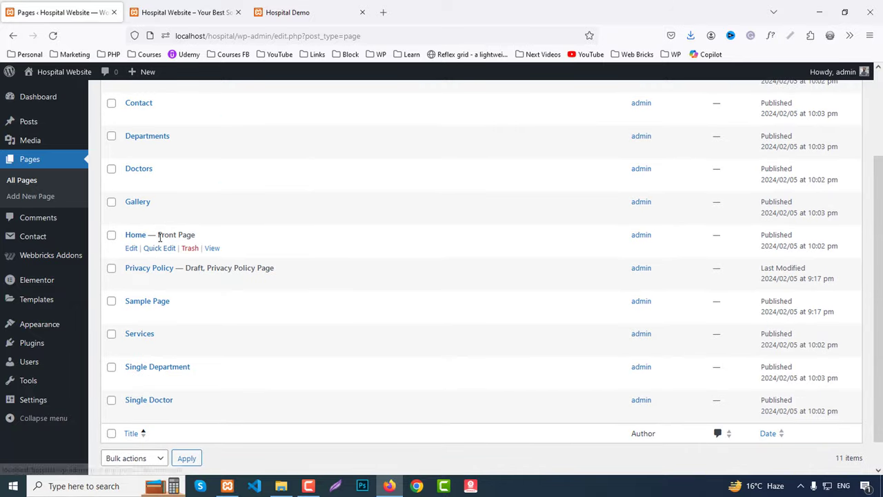
{"action": "middle_click", "coordinate": [131, 248]}
{"action": "left_click", "coordinate": [173, 4]}
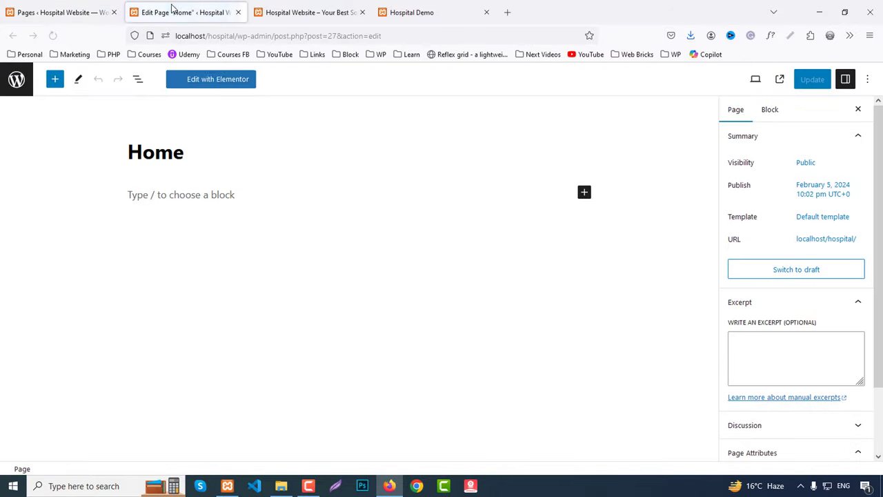
{"action": "left_click", "coordinate": [199, 81]}
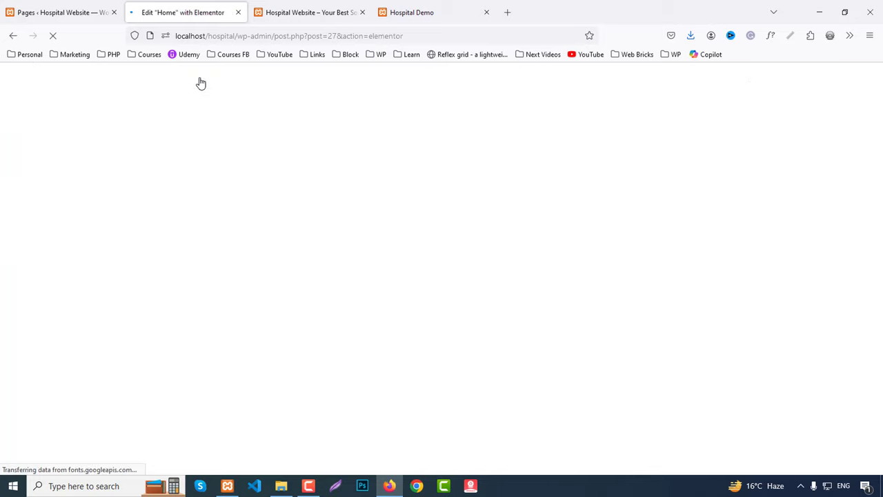
{"action": "middle_click", "coordinate": [347, 11]}
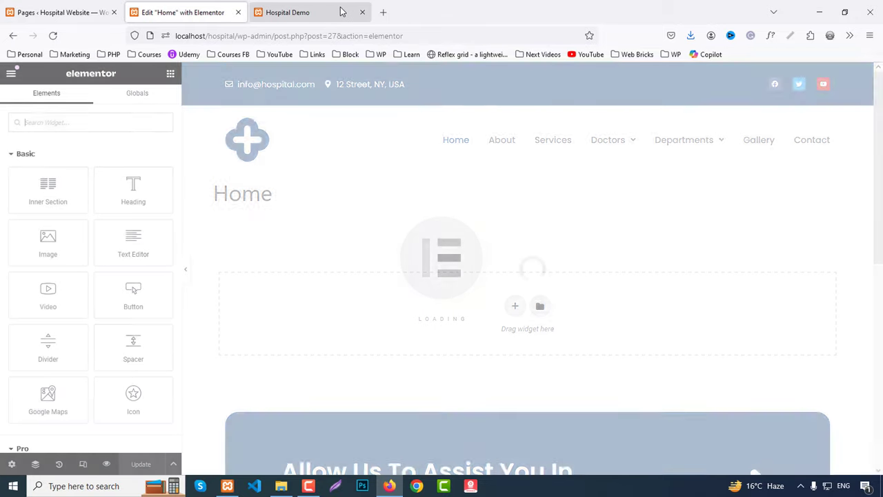
{"action": "left_click", "coordinate": [320, 5]}
{"action": "left_click", "coordinate": [187, 10]}
Change the Home page's layout from the default to one without the page title that keeps the header and footer.
{"action": "left_click", "coordinate": [11, 463]}
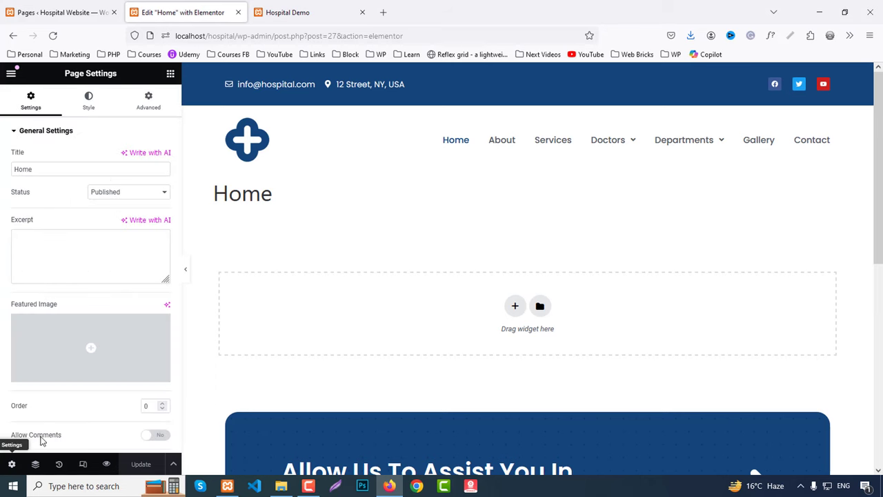
{"action": "scroll", "coordinate": [100, 400], "scroll_direction": "down", "scroll_amount": 2}
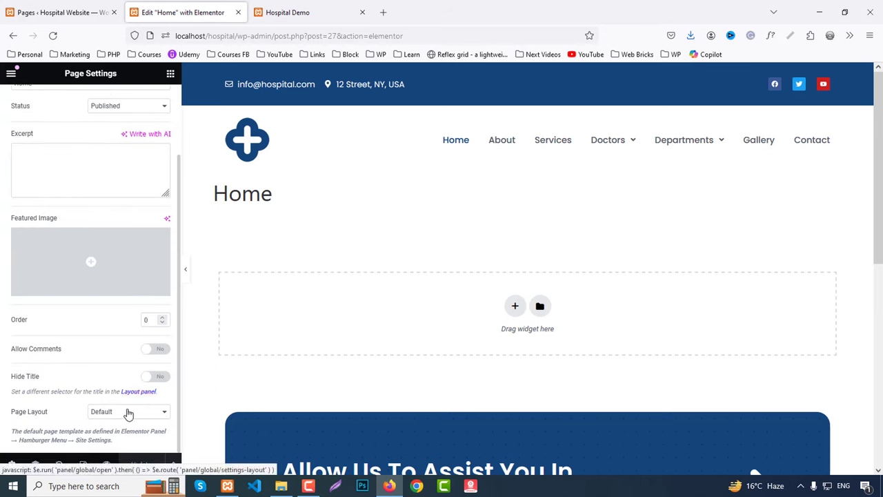
{"action": "left_click", "coordinate": [128, 412]}
{"action": "left_click", "coordinate": [125, 449]}
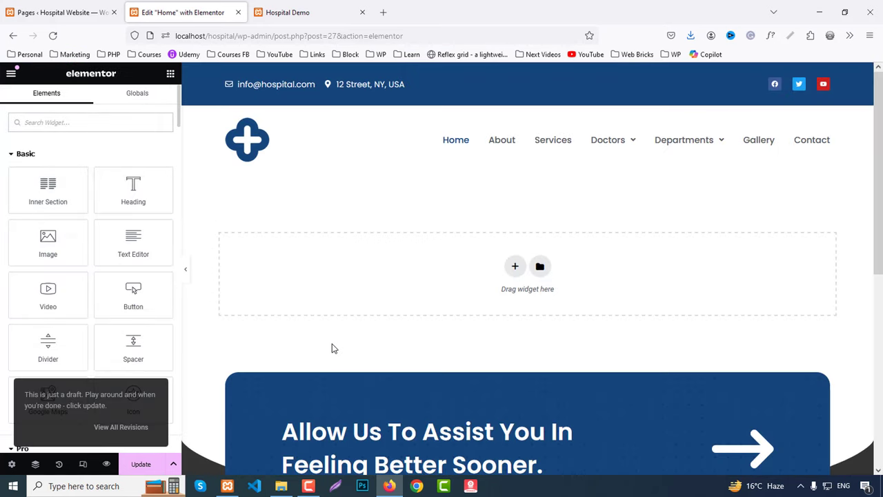
Add the Webbricks Addons Slider widget to the empty area between the header and the banner.
{"action": "left_click", "coordinate": [26, 155]}
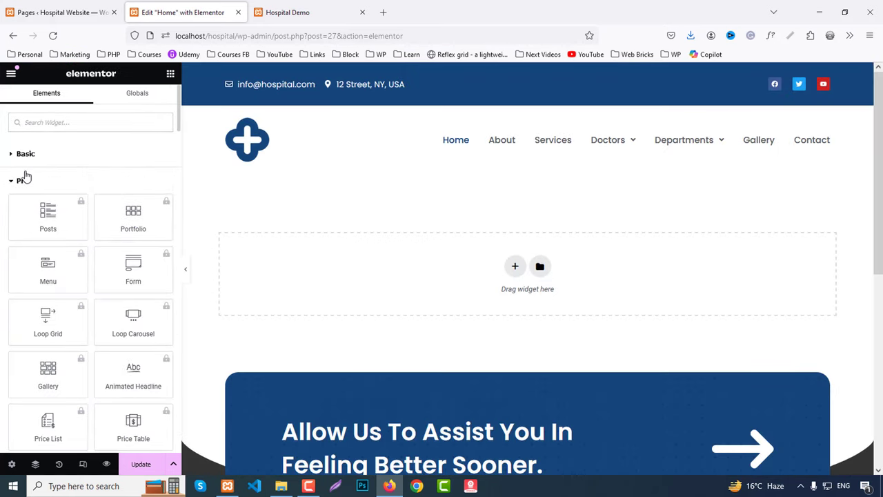
{"action": "left_click", "coordinate": [23, 182]}
{"action": "left_click", "coordinate": [29, 209]}
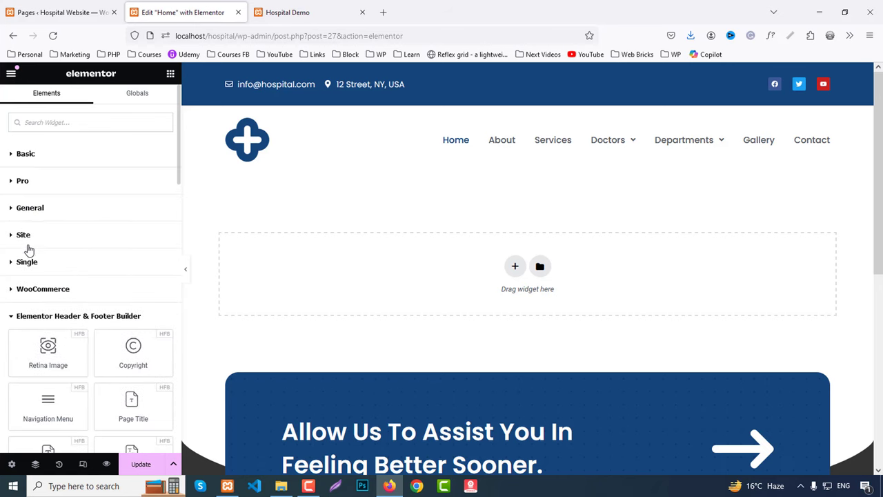
{"action": "left_click", "coordinate": [74, 316]}
{"action": "scroll", "coordinate": [73, 318], "scroll_direction": "down", "scroll_amount": 3}
{"action": "scroll", "coordinate": [69, 241], "scroll_direction": "up", "scroll_amount": 2}
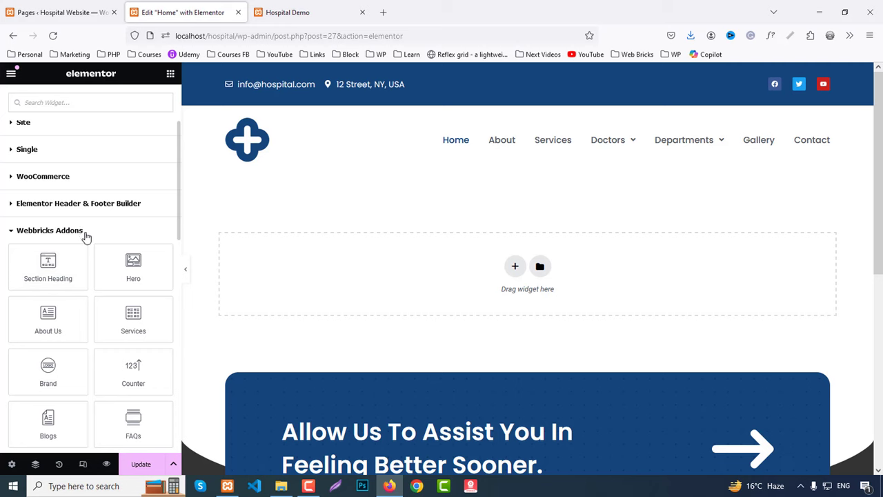
{"action": "scroll", "coordinate": [88, 241], "scroll_direction": "down", "scroll_amount": 3}
{"action": "scroll", "coordinate": [89, 245], "scroll_direction": "down", "scroll_amount": 3}
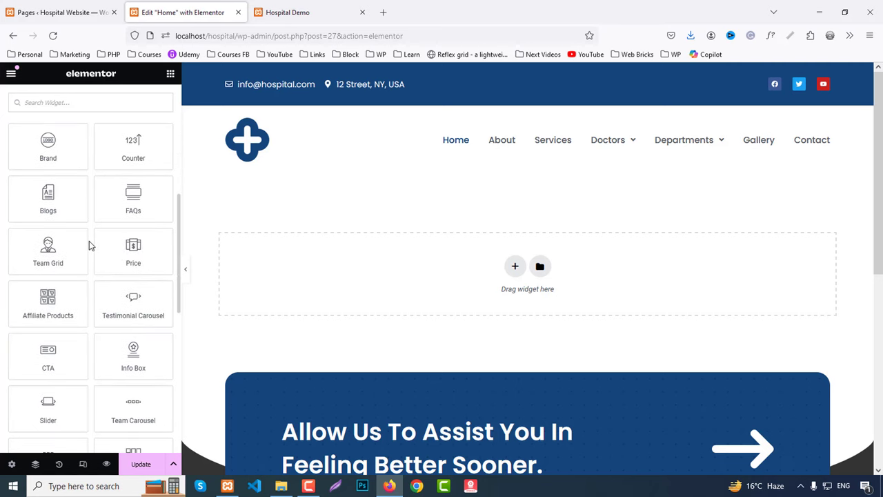
{"action": "left_click_drag", "start_coordinate": [47, 352], "coordinate": [505, 295]}
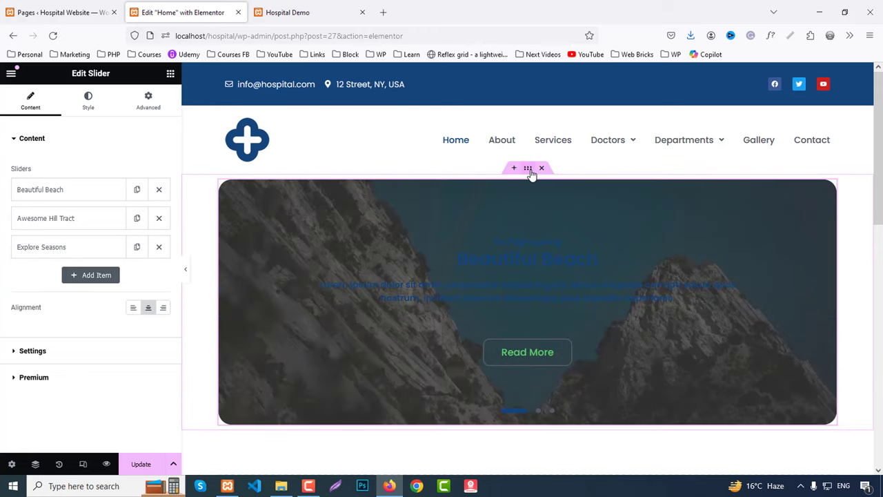
Set the slider section's content width to Full Width and its padding and vertical margins to 0.
{"action": "left_click", "coordinate": [528, 169]}
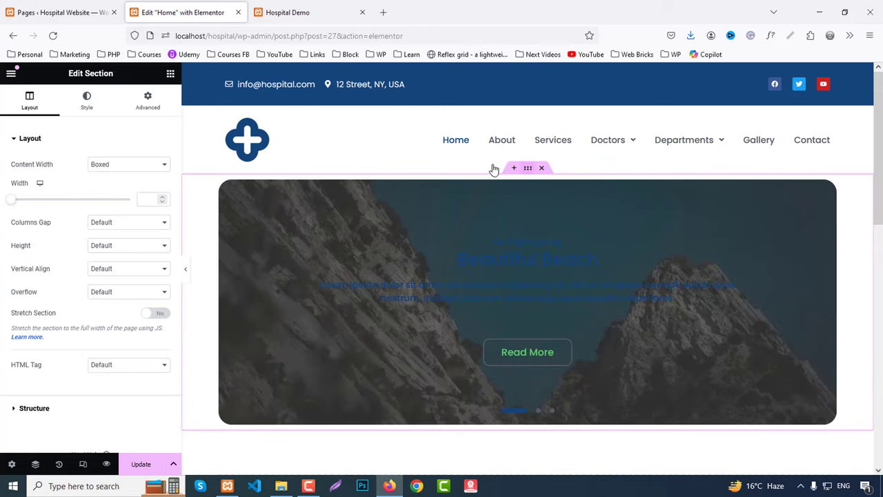
{"action": "left_click", "coordinate": [104, 165]}
{"action": "left_click", "coordinate": [106, 191]}
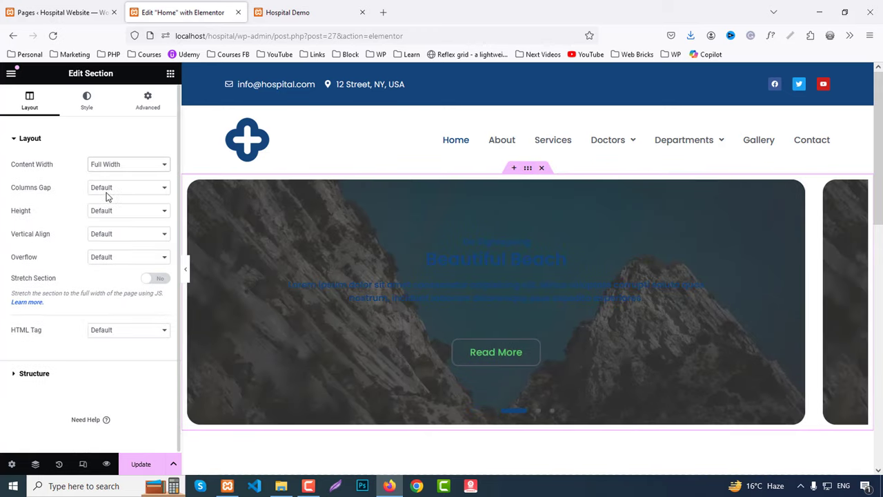
{"action": "left_click", "coordinate": [153, 98]}
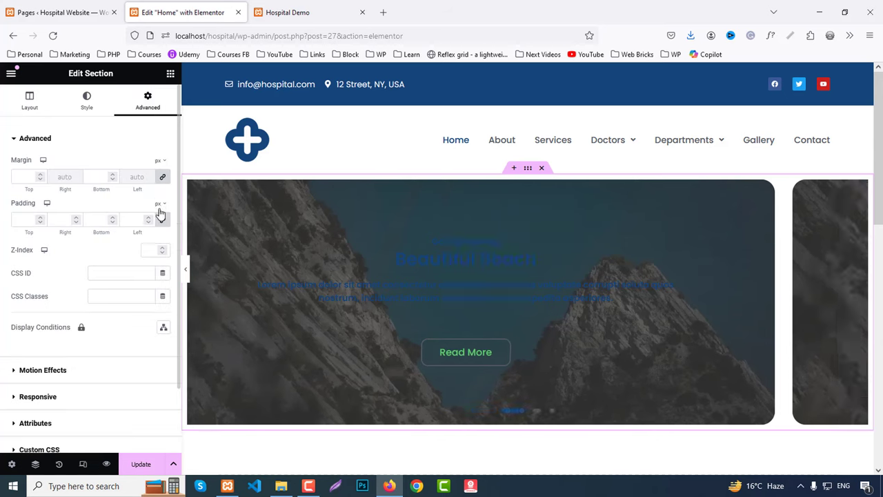
{"action": "left_click", "coordinate": [164, 219]}
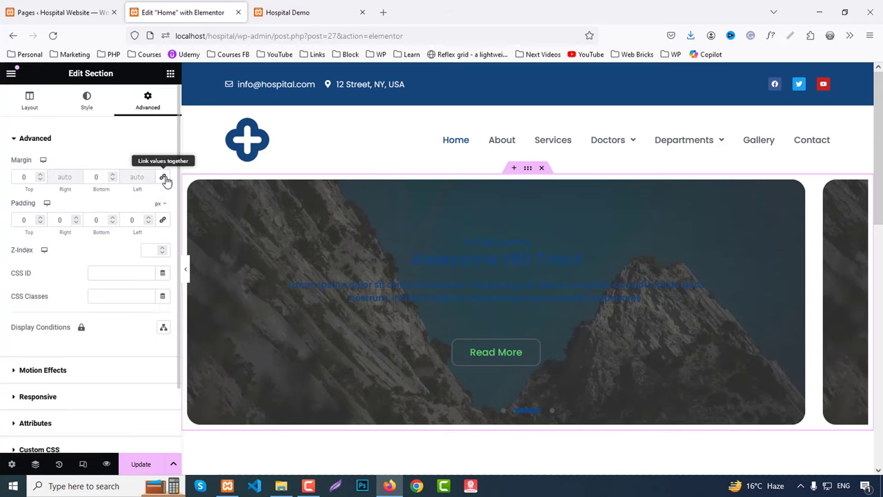
Set the slider column's margins and padding to 0 on all sides and preview the updated Home page.
{"action": "left_click", "coordinate": [188, 181]}
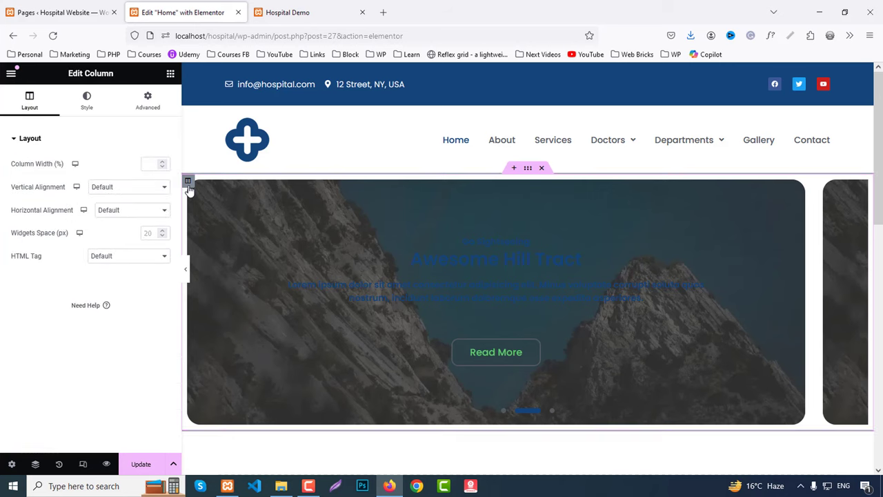
{"action": "left_click", "coordinate": [159, 102]}
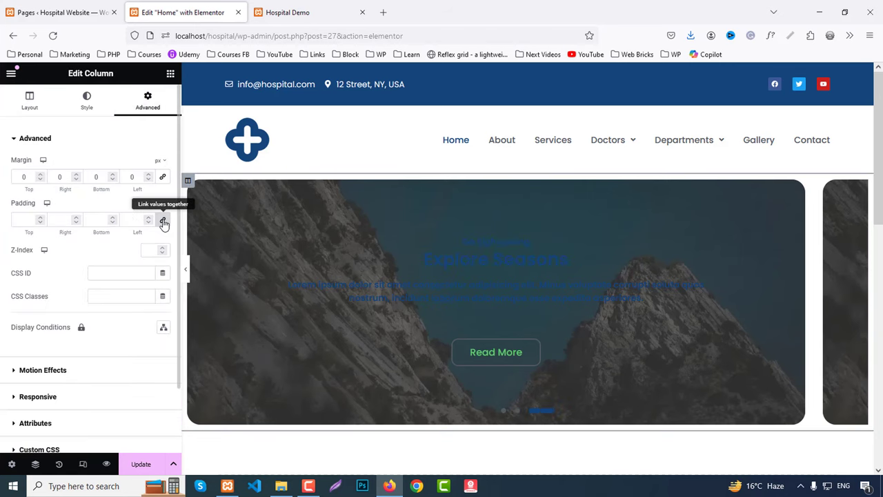
{"action": "left_click", "coordinate": [145, 465]}
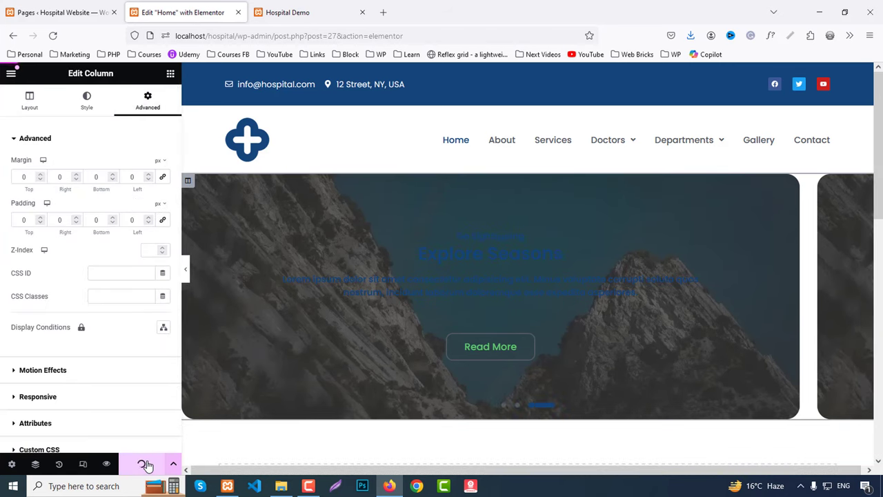
{"action": "left_click", "coordinate": [107, 464]}
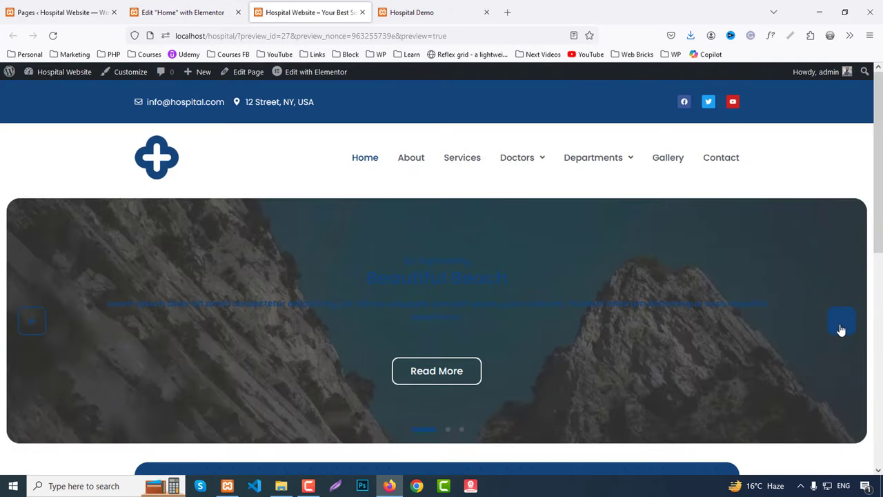
Set the image of the slider's first slide, Beautiful Beach, to slide-1-1-1.jpg from the media library.
{"action": "left_click", "coordinate": [183, 12]}
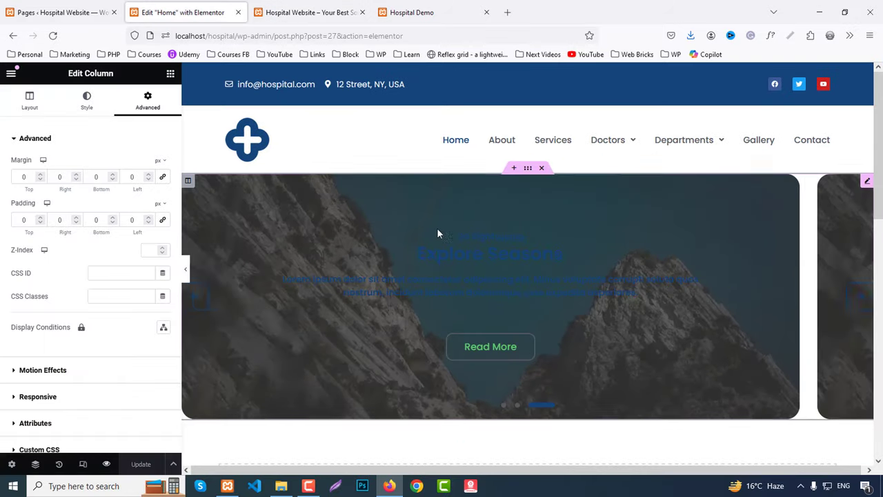
{"action": "left_click", "coordinate": [341, 211]}
{"action": "left_click", "coordinate": [47, 191]}
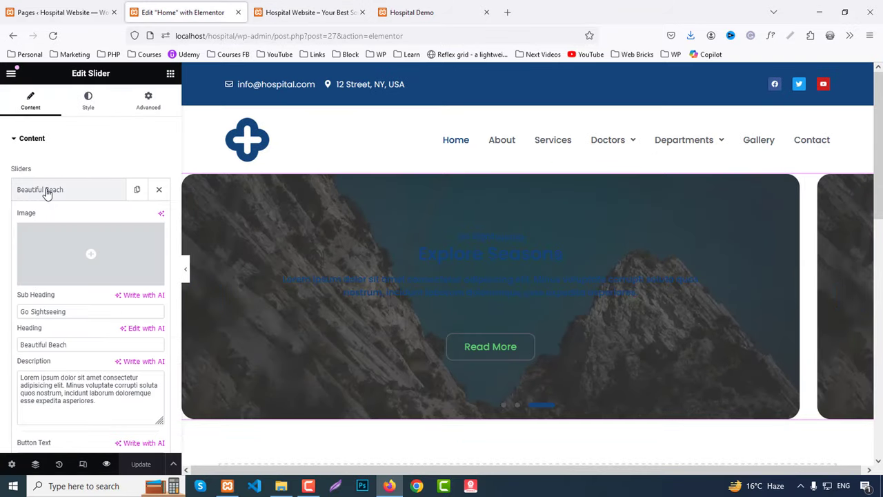
{"action": "left_click", "coordinate": [74, 257]}
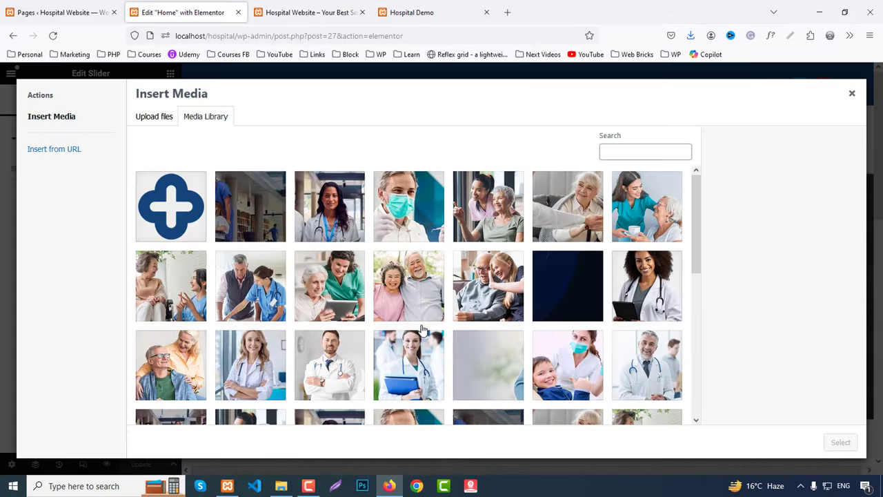
{"action": "scroll", "coordinate": [560, 271], "scroll_direction": "down", "scroll_amount": 3}
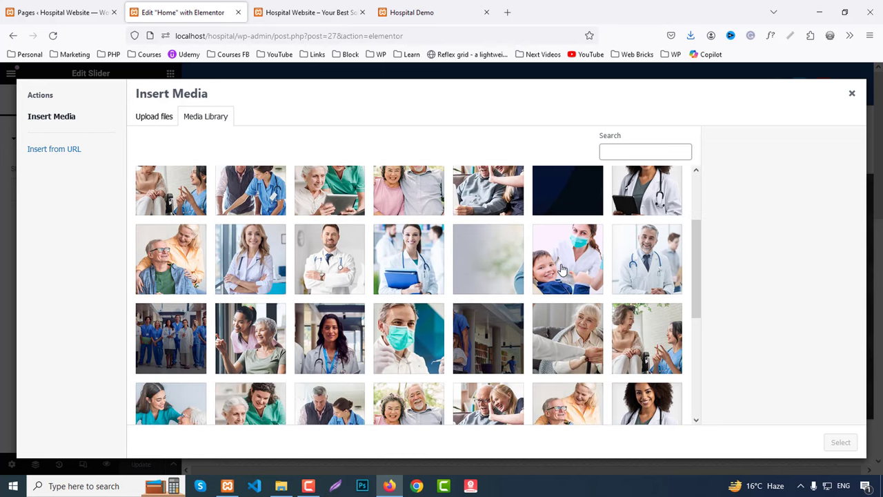
{"action": "scroll", "coordinate": [563, 269], "scroll_direction": "down", "scroll_amount": 5}
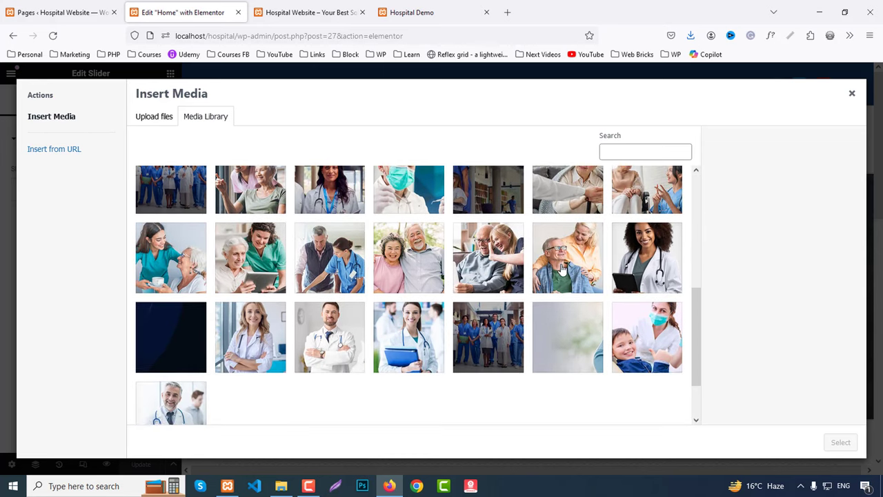
{"action": "scroll", "coordinate": [562, 269], "scroll_direction": "down", "scroll_amount": 2}
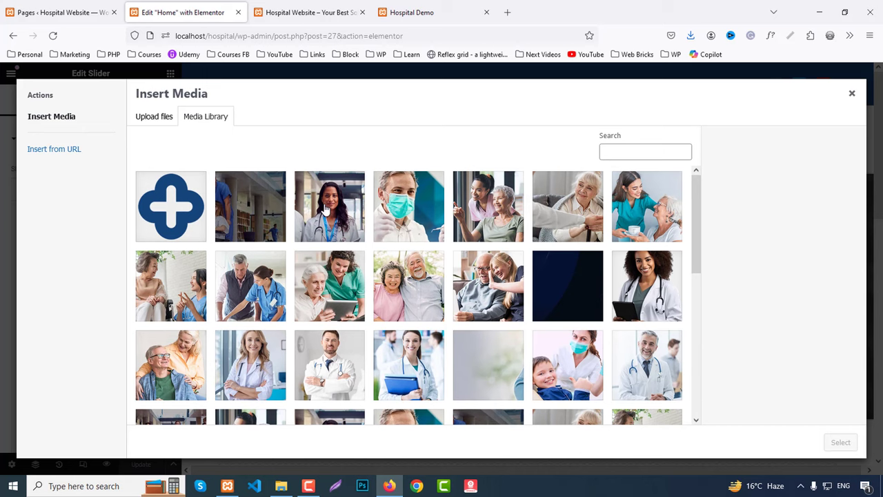
{"action": "left_click", "coordinate": [325, 209]}
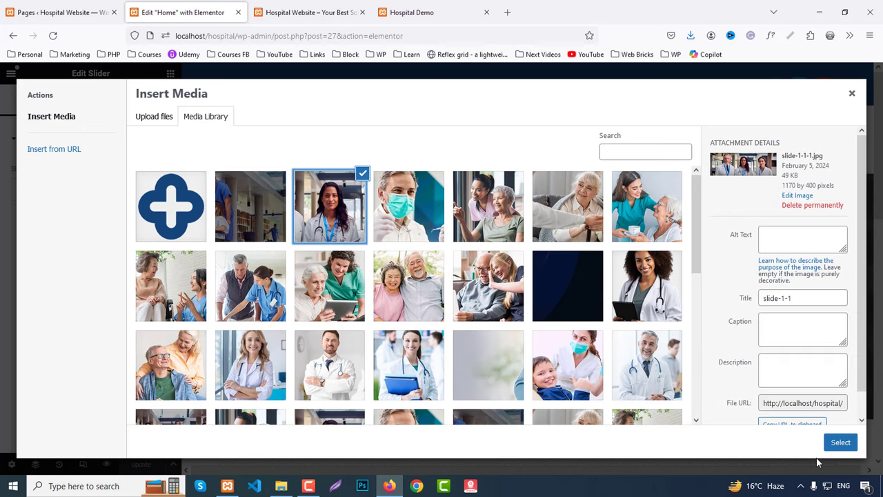
{"action": "left_click", "coordinate": [840, 442]}
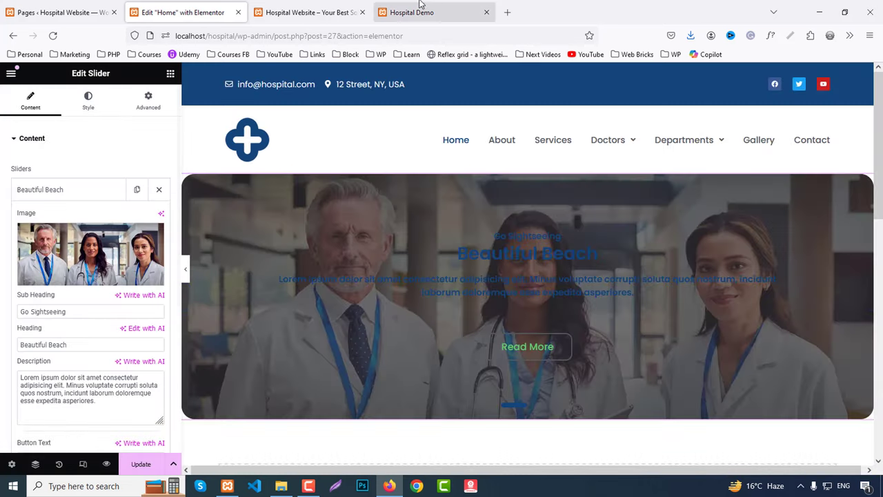
Set the image of the second slide, Awesome Hill Tract, to slide-2-2-1.jpg from the media library.
{"action": "left_click", "coordinate": [65, 188]}
{"action": "left_click", "coordinate": [42, 219]}
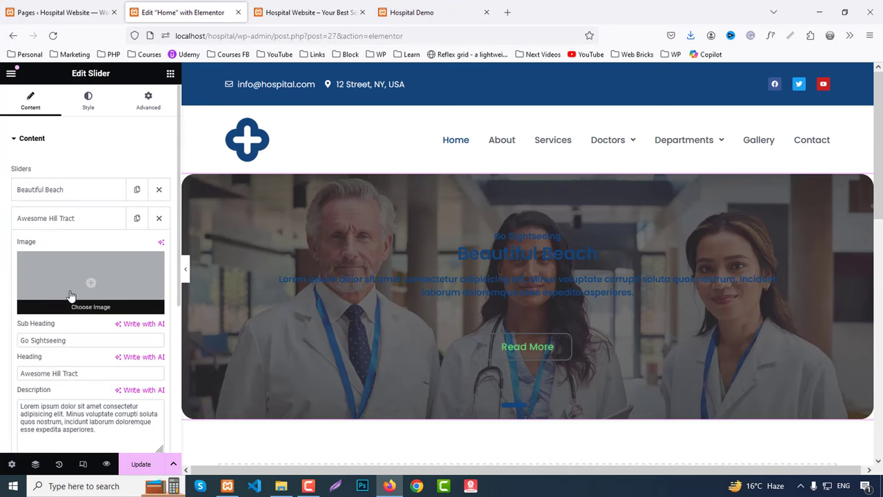
{"action": "left_click", "coordinate": [71, 296]}
{"action": "left_click", "coordinate": [241, 216]}
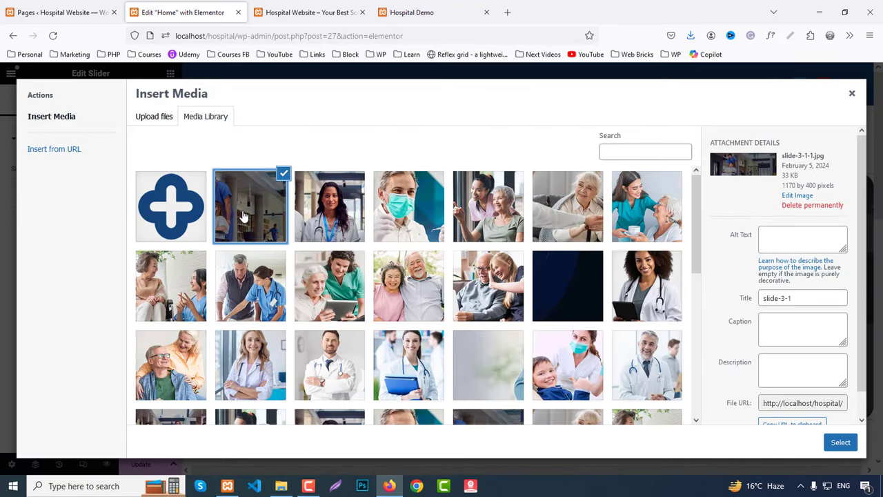
{"action": "left_click", "coordinate": [426, 218]}
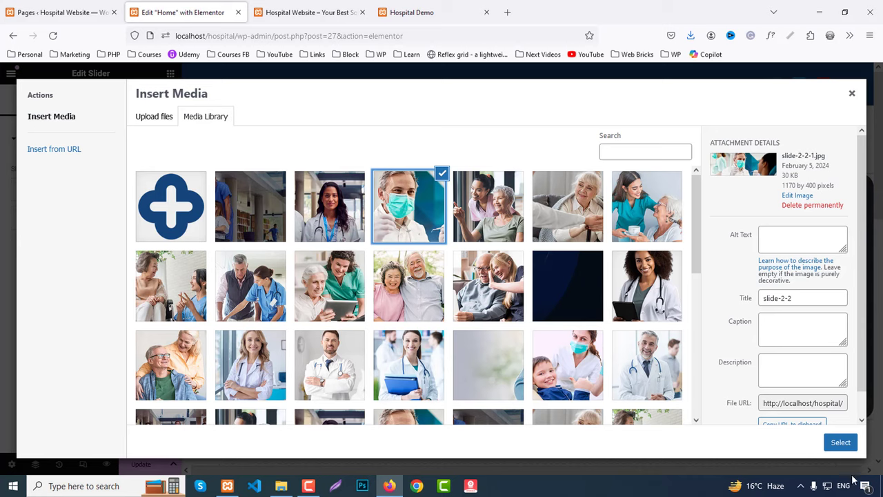
{"action": "left_click", "coordinate": [840, 442]}
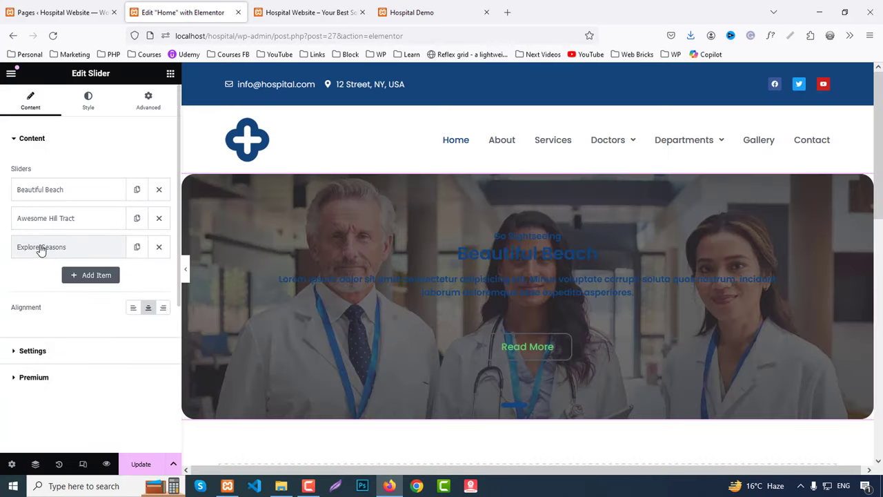
Set the image of the third slide, Explore Seasons, to slide-3-1-1.jpg from the media library.
{"action": "left_click", "coordinate": [41, 250]}
{"action": "left_click", "coordinate": [59, 328]}
{"action": "left_click", "coordinate": [233, 204]}
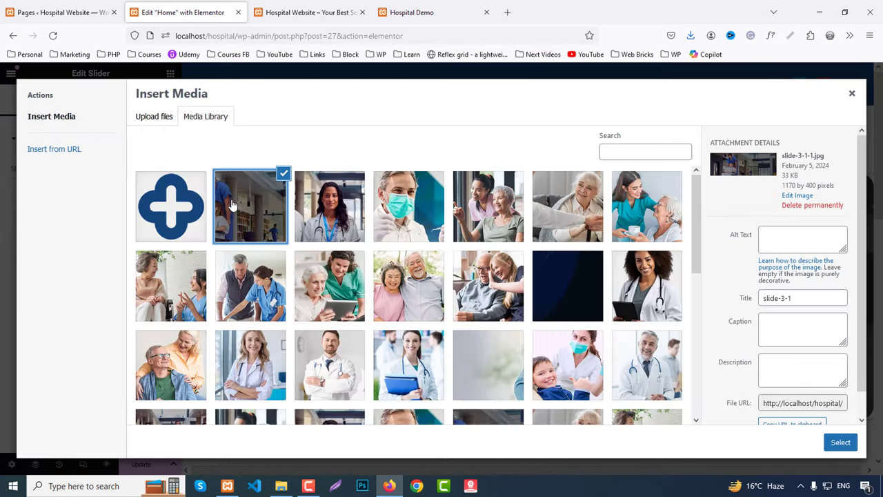
{"action": "left_click", "coordinate": [842, 446]}
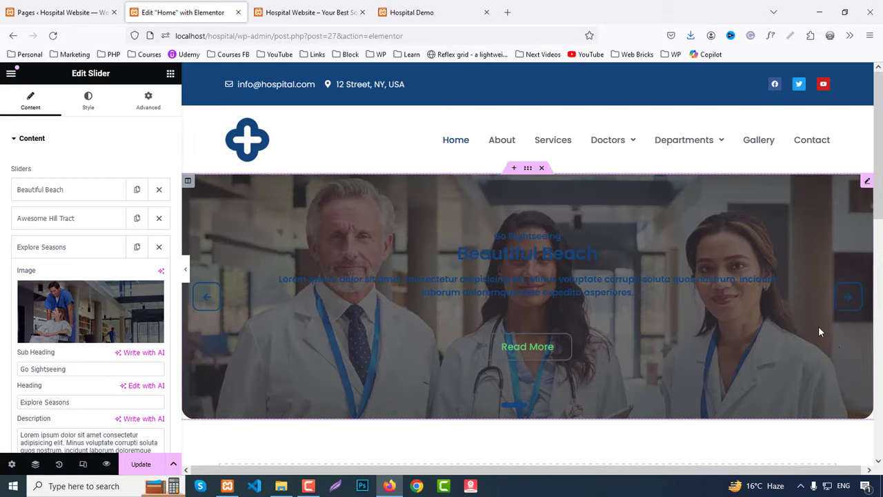
Examine the demo site's hero slider and the sub heading, heading, description and button fields of the three slides.
{"action": "left_click", "coordinate": [440, 10]}
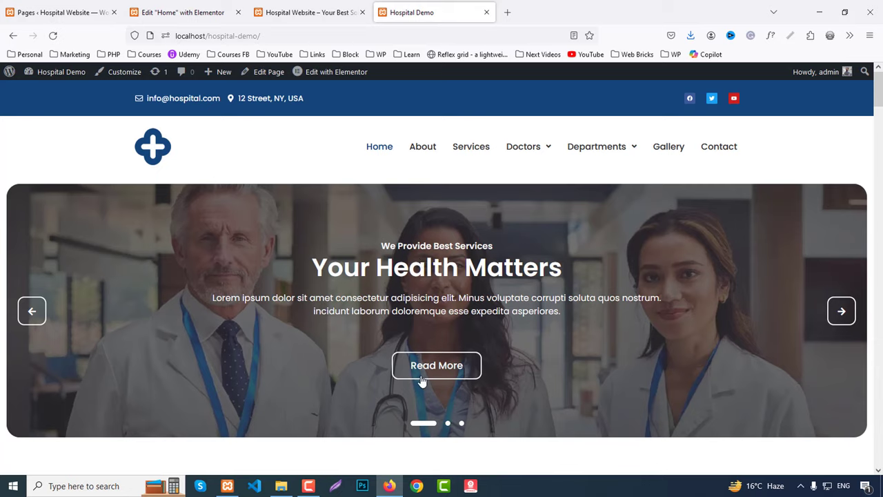
{"action": "left_click", "coordinate": [184, 12]}
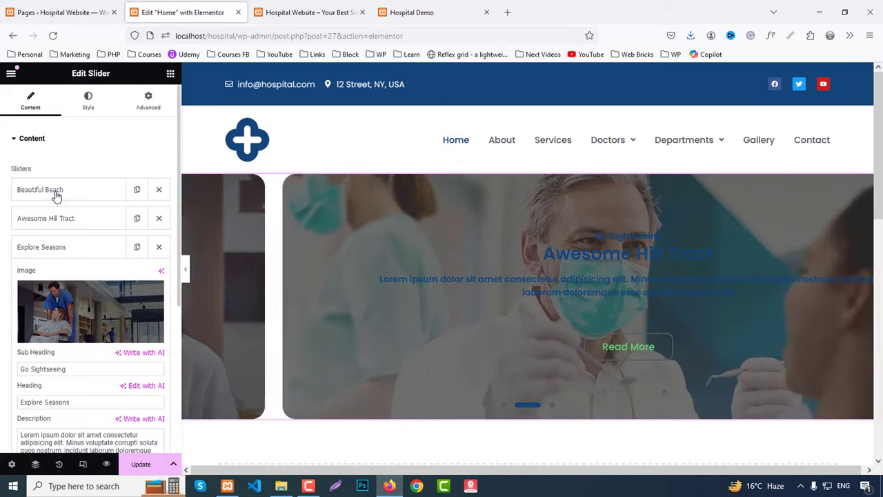
{"action": "left_click", "coordinate": [57, 197]}
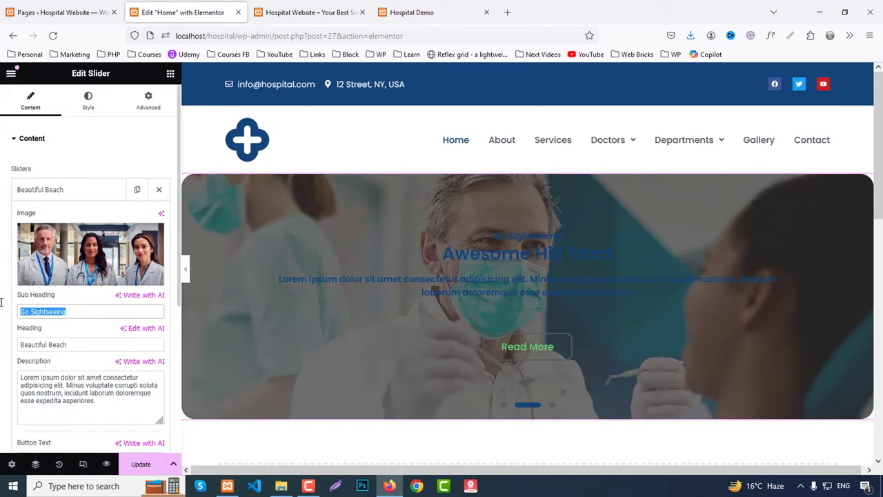
{"action": "triple_click", "coordinate": [77, 343]}
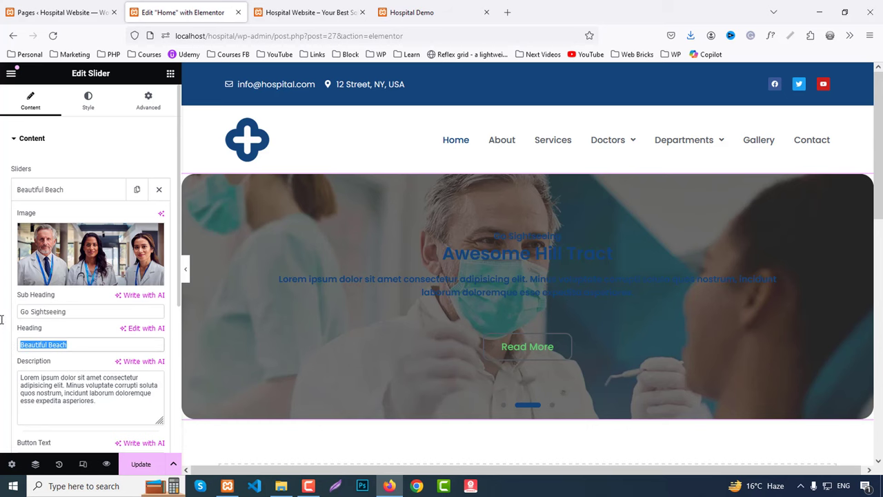
{"action": "left_click", "coordinate": [39, 188]}
{"action": "left_click", "coordinate": [54, 218]}
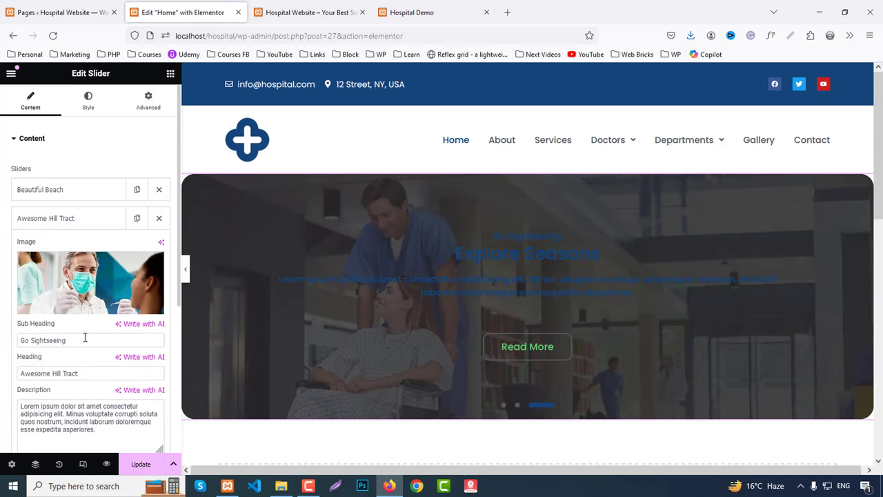
{"action": "scroll", "coordinate": [83, 344], "scroll_direction": "down", "scroll_amount": 3}
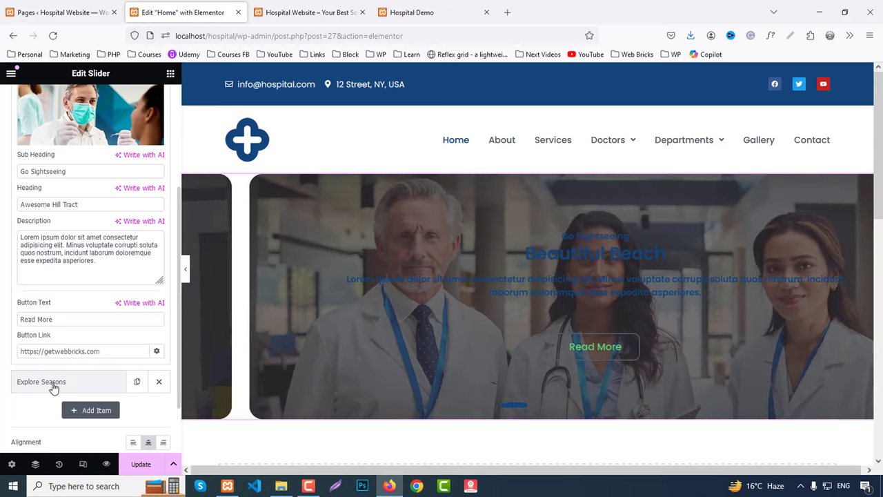
{"action": "left_click", "coordinate": [69, 378]}
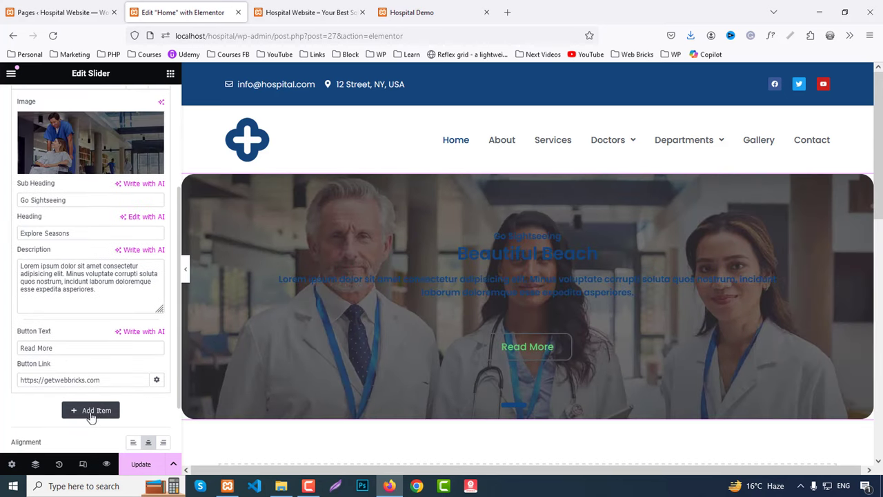
Try the left and right alignments for the slider content and return it to center.
{"action": "left_click", "coordinate": [133, 444]}
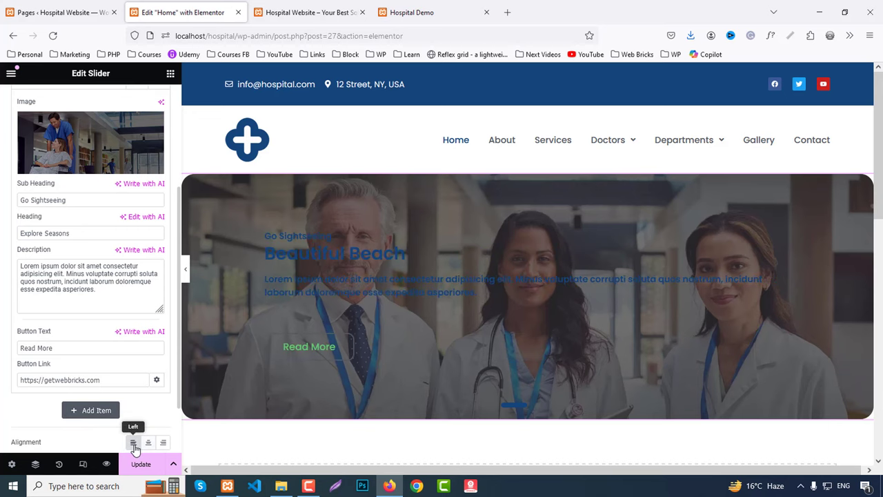
{"action": "left_click", "coordinate": [147, 447]}
{"action": "left_click", "coordinate": [165, 448]}
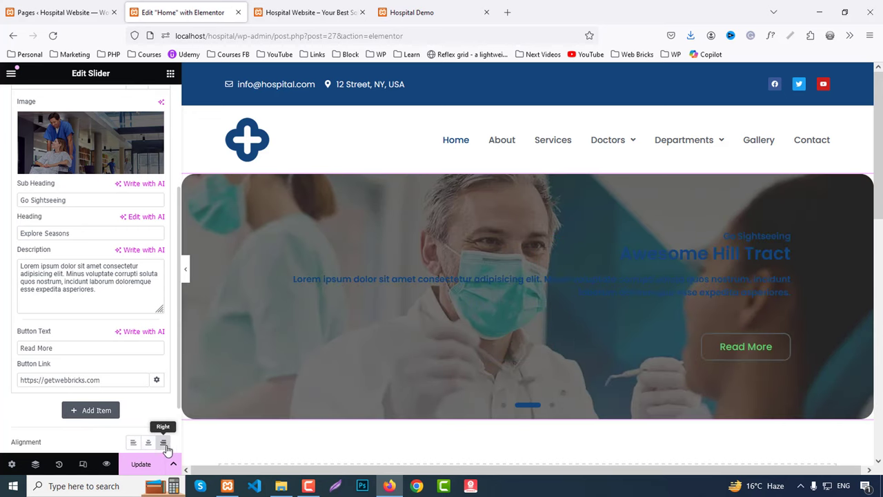
{"action": "left_click", "coordinate": [150, 448]}
{"action": "scroll", "coordinate": [70, 290], "scroll_direction": "up", "scroll_amount": 3}
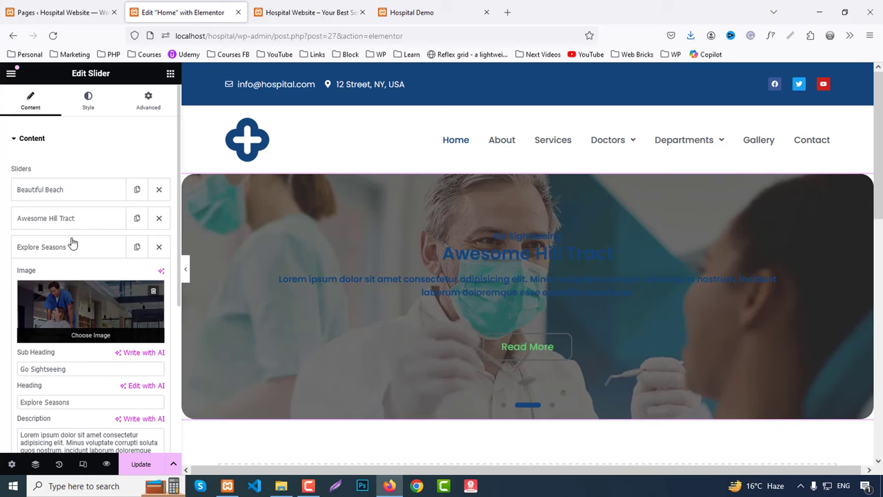
Style the slider's sub heading with white text, a size of 22 px and weight 500 (Medium).
{"action": "left_click", "coordinate": [88, 108]}
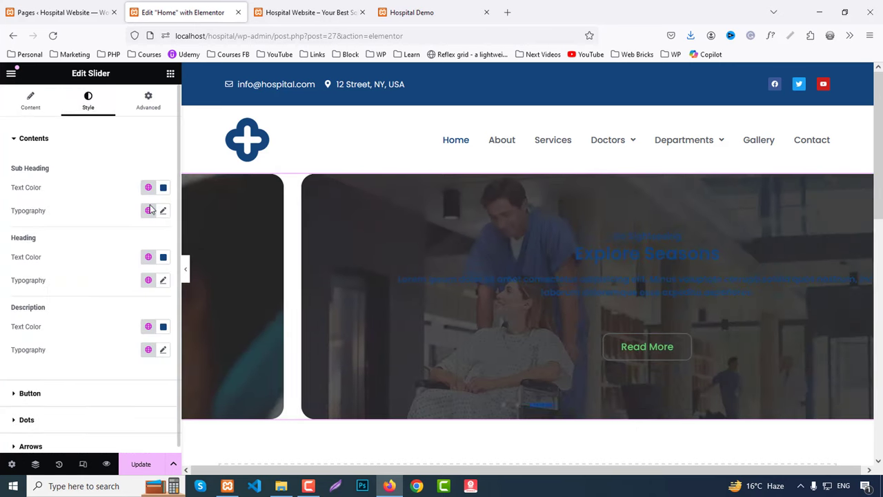
{"action": "left_click", "coordinate": [163, 188]}
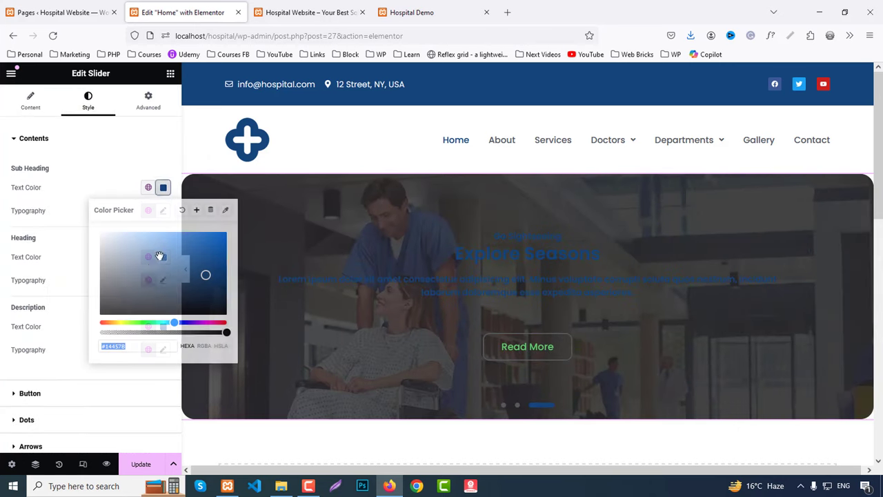
{"action": "left_click", "coordinate": [65, 198]}
{"action": "left_click", "coordinate": [163, 210]}
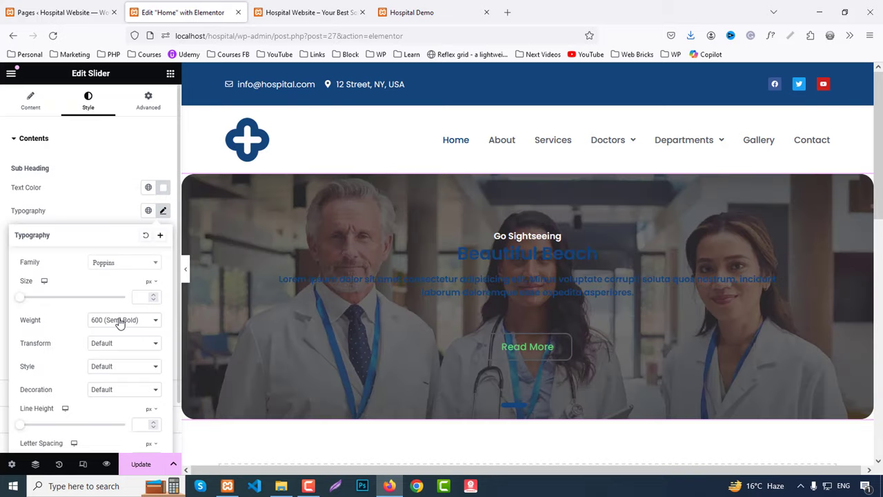
{"action": "left_click", "coordinate": [119, 320]}
{"action": "left_click", "coordinate": [114, 218]}
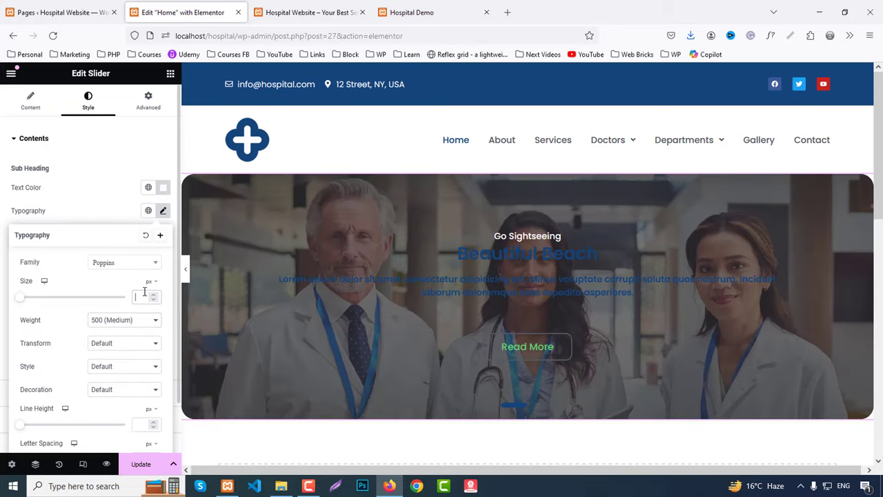
{"action": "type", "text": "22"}
{"action": "left_click", "coordinate": [96, 210]}
Set the slider heading's text color to #FFFFFF.
{"action": "left_click", "coordinate": [163, 257]}
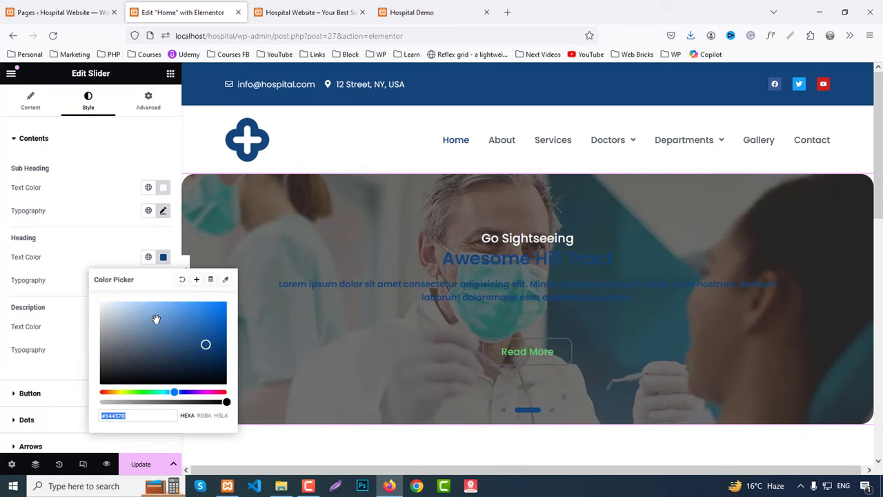
{"action": "type", "text": "#FFFFFF"}
{"action": "left_click", "coordinate": [99, 252]}
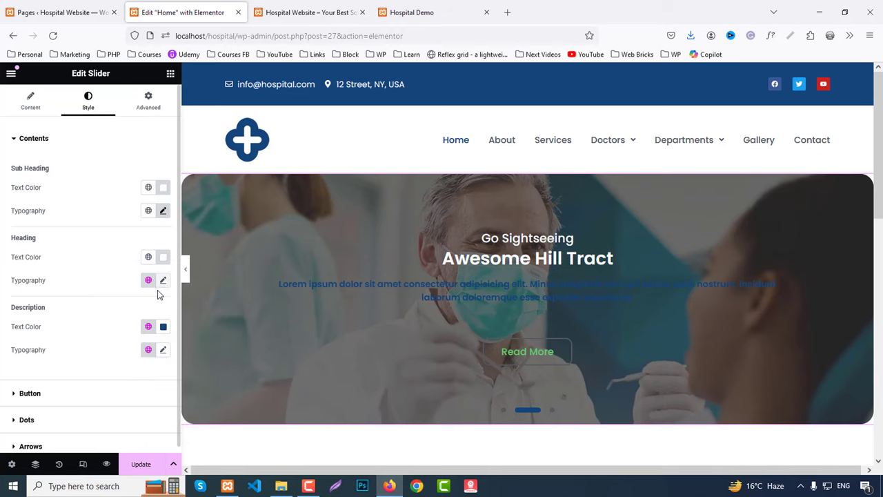
Set the slider heading's typography to a size of 50 px and a line height of 60 px.
{"action": "left_click", "coordinate": [163, 279]}
{"action": "left_click", "coordinate": [141, 366]}
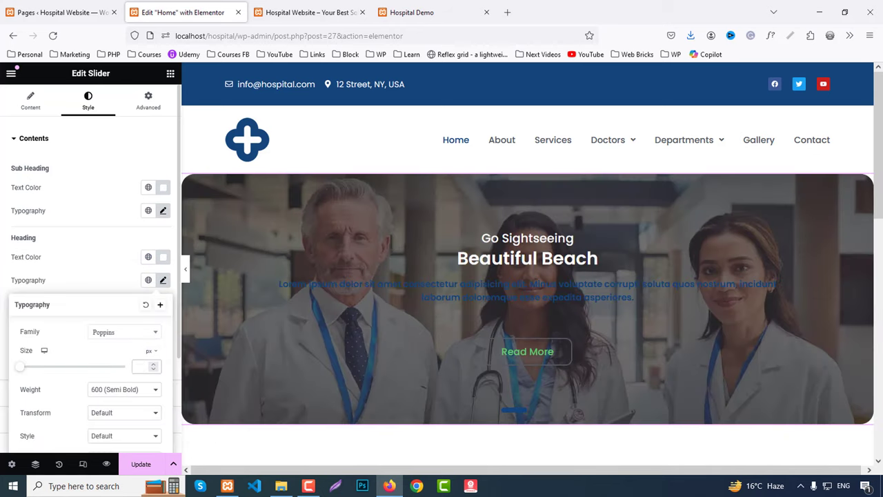
{"action": "type", "text": "35"}
{"action": "key", "text": "Up"}
{"action": "key", "text": "Up"}
{"action": "key", "text": "Up"}
{"action": "key", "text": "Up"}
{"action": "key", "text": "Up"}
{"action": "key", "text": "Up"}
{"action": "key", "text": "Up"}
{"action": "key", "text": "Up"}
{"action": "key", "text": "Up"}
{"action": "key", "text": "Up"}
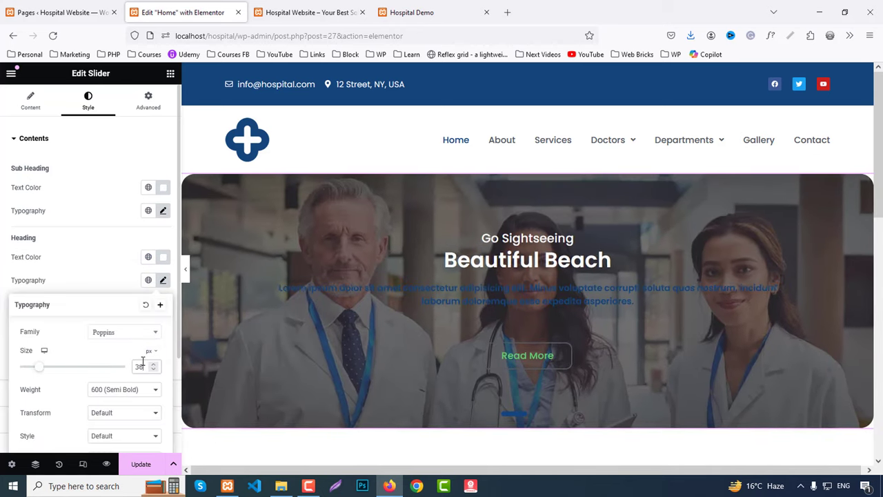
{"action": "key", "text": "Up"}
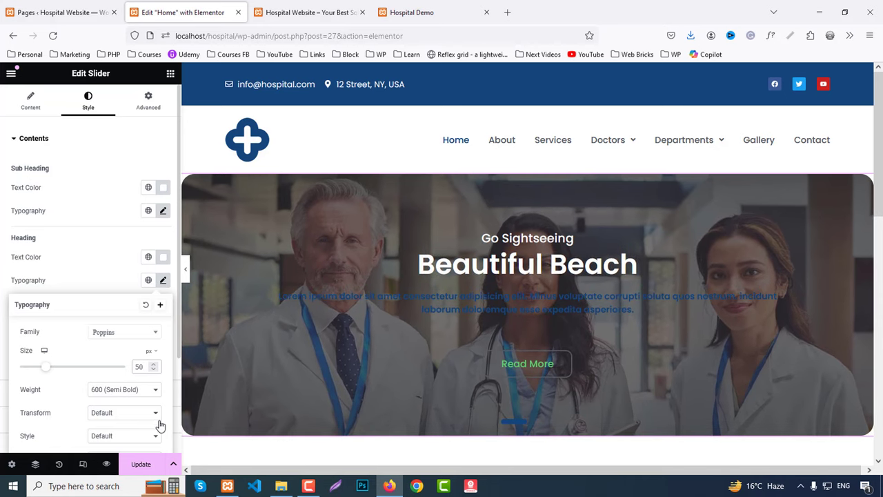
{"action": "scroll", "coordinate": [138, 393], "scroll_direction": "down", "scroll_amount": 2}
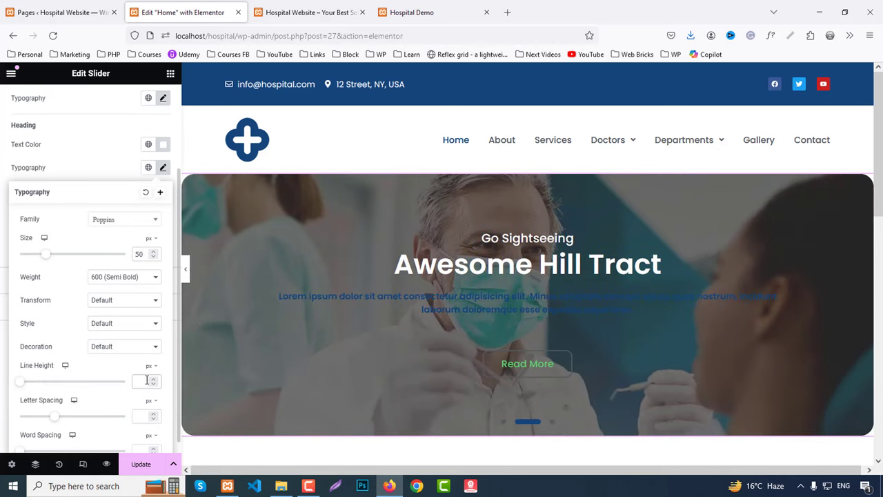
{"action": "type", "text": "60"}
{"action": "left_click", "coordinate": [97, 169]}
Set the slider description's text color to #FFFFFF.
{"action": "left_click", "coordinate": [164, 213]}
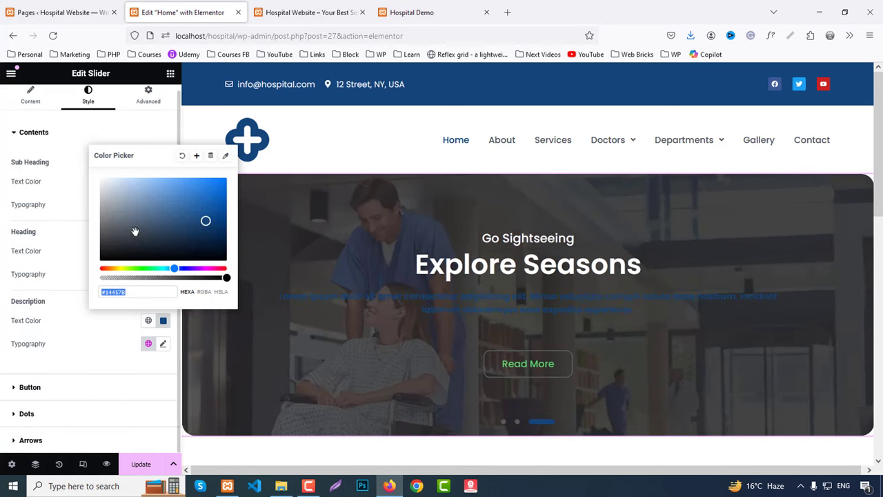
{"action": "type", "text": "#FFFFFF"}
{"action": "left_click", "coordinate": [98, 314]}
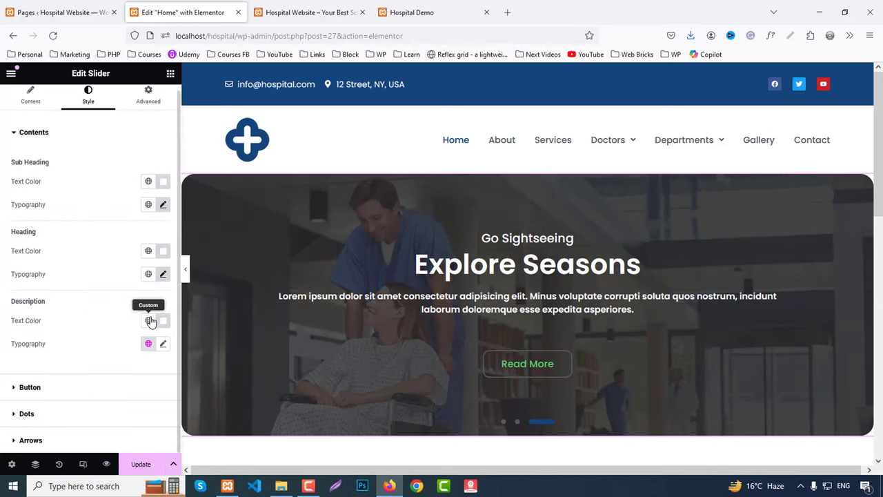
Try weight 400 (Normal) for the slider description's typography and settle on weight 500 (Medium).
{"action": "left_click", "coordinate": [162, 347]}
{"action": "scroll", "coordinate": [159, 355], "scroll_direction": "down", "scroll_amount": 3}
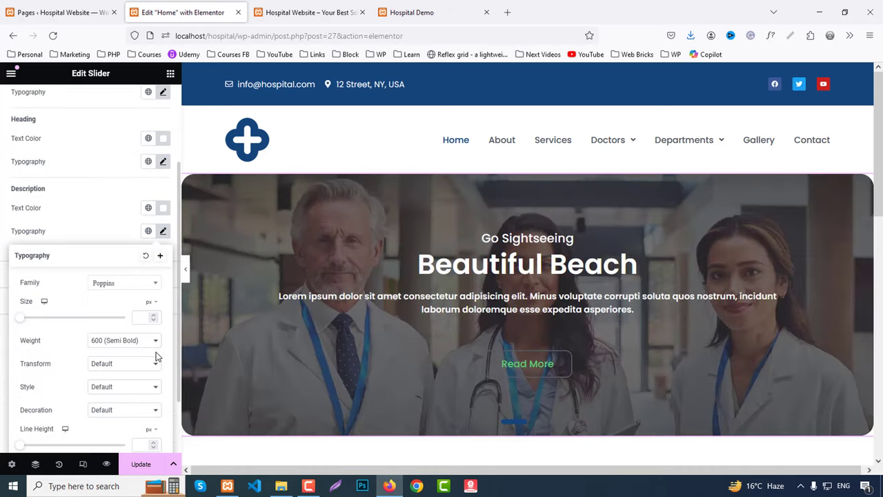
{"action": "left_click", "coordinate": [118, 341]}
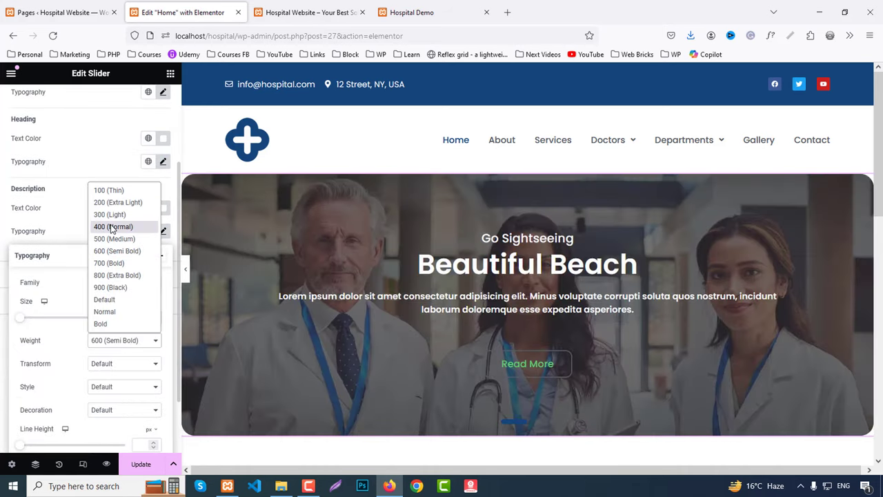
{"action": "left_click", "coordinate": [112, 227]}
{"action": "left_click", "coordinate": [116, 340]}
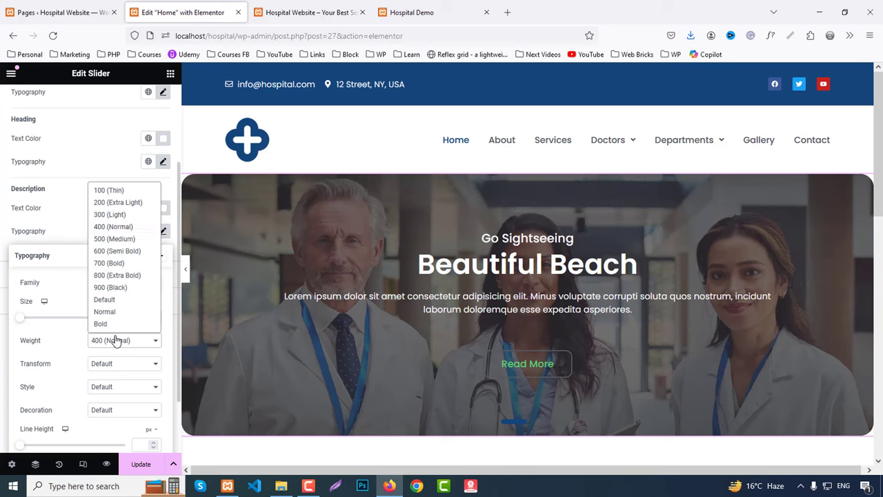
{"action": "left_click", "coordinate": [111, 240]}
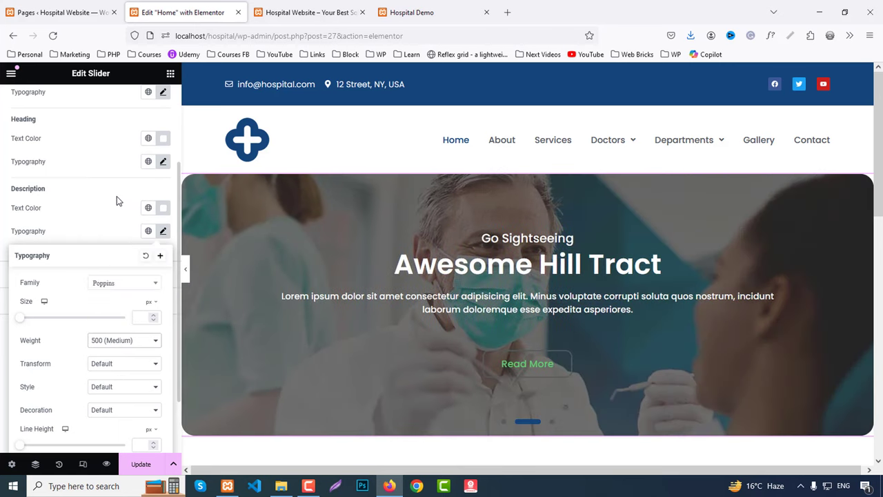
{"action": "left_click", "coordinate": [116, 207]}
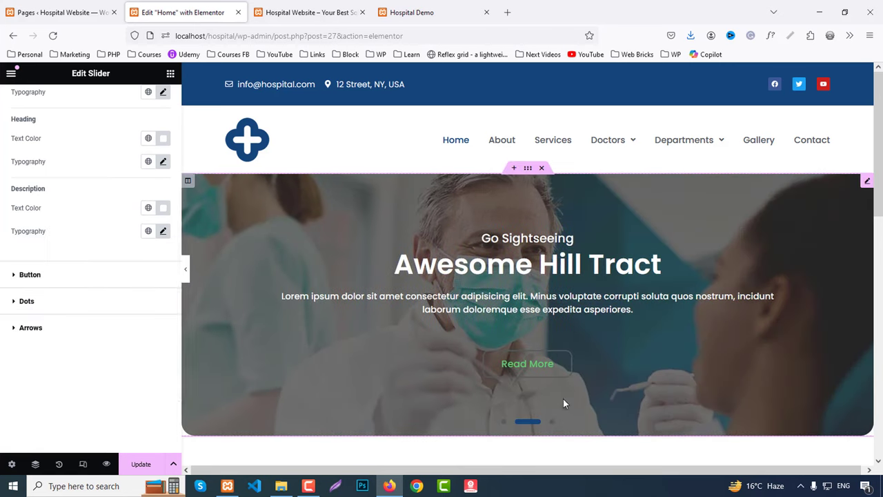
Set the slider button's normal text color and border color to white.
{"action": "left_click", "coordinate": [36, 274]}
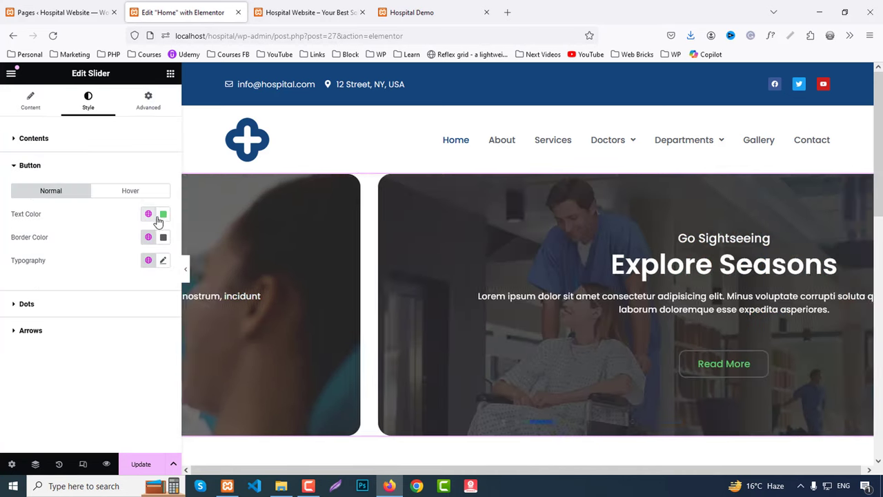
{"action": "left_click", "coordinate": [437, 5]}
{"action": "left_click", "coordinate": [152, 5]}
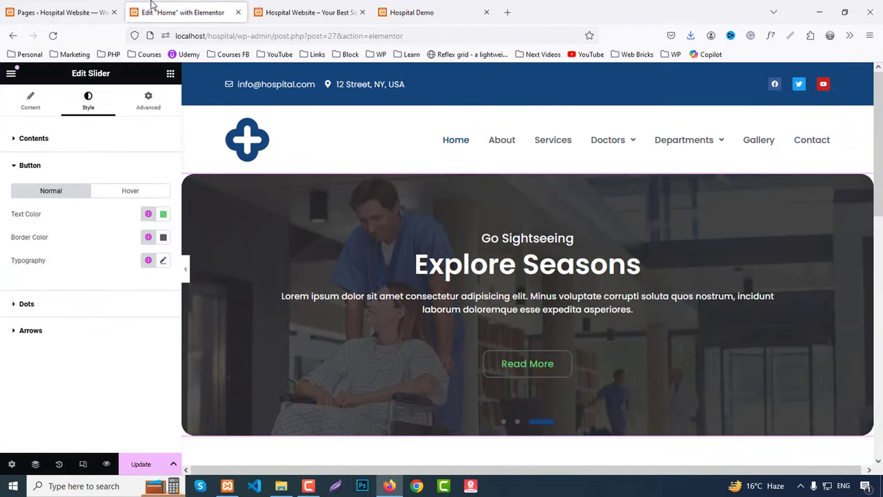
{"action": "left_click", "coordinate": [163, 216]}
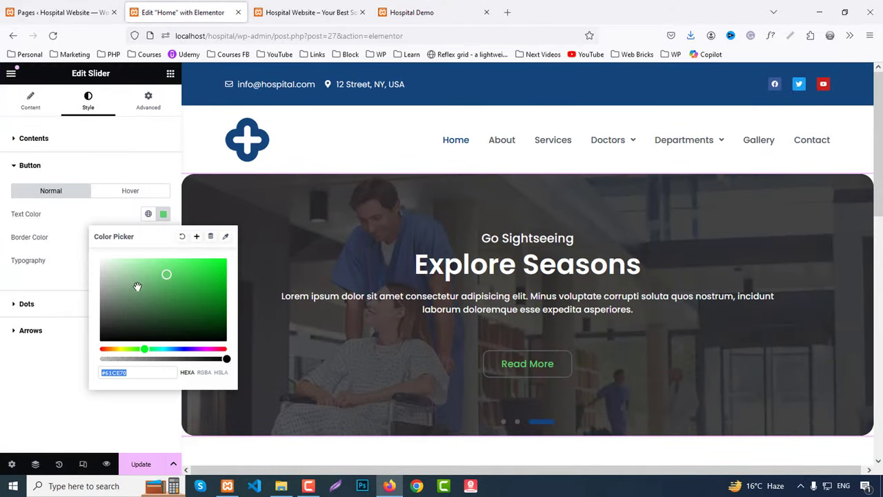
{"action": "left_click", "coordinate": [79, 267]}
{"action": "left_click", "coordinate": [164, 237]}
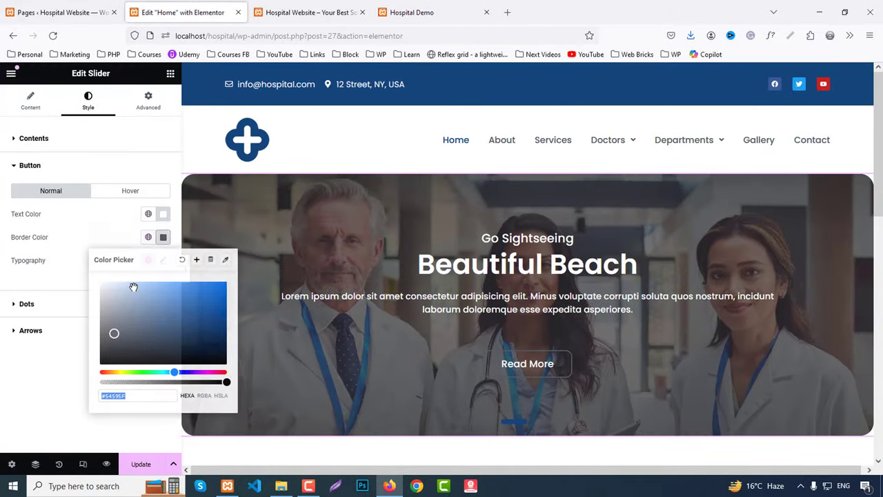
{"action": "left_click_drag", "start_coordinate": [94, 276], "coordinate": [93, 276]}
{"action": "left_click", "coordinate": [74, 265]}
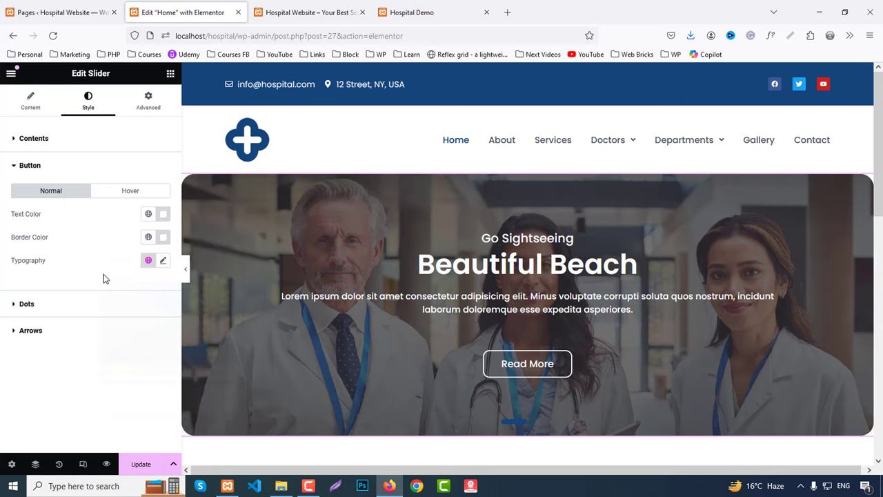
{"action": "left_click", "coordinate": [162, 261]}
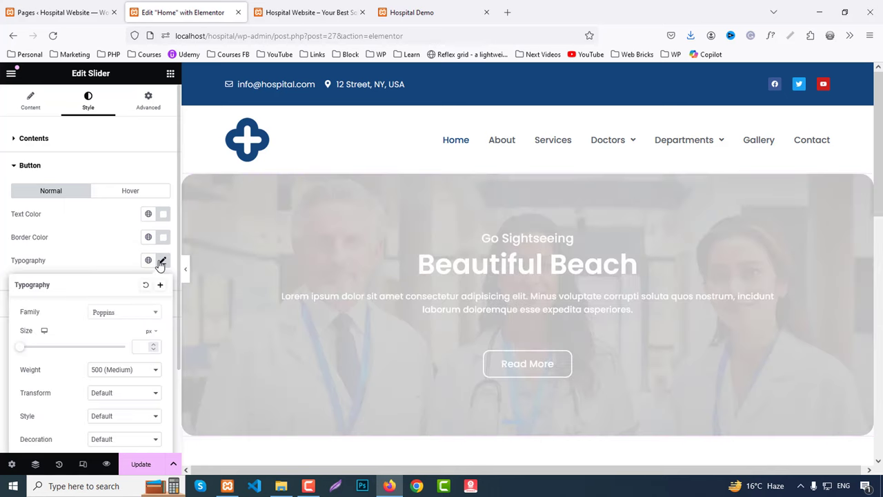
{"action": "left_click", "coordinate": [162, 259]}
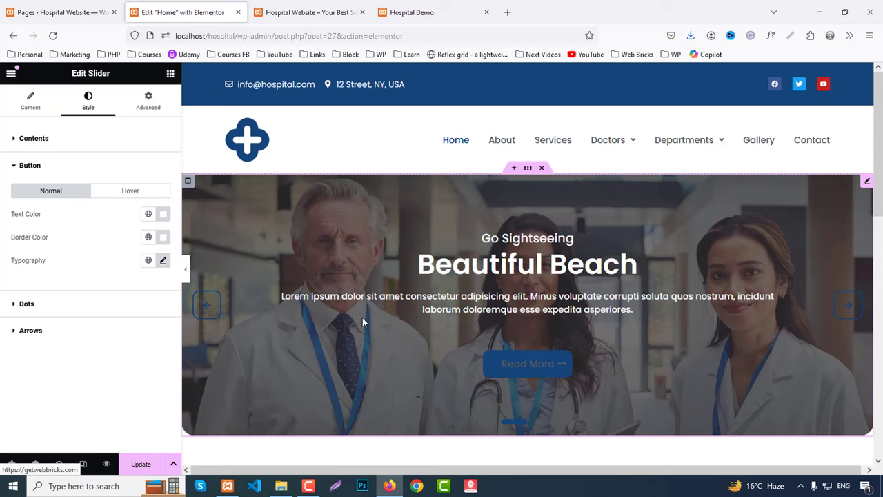
Set the slider button's hover text color to #FFFFFF and compare the button with the demo site.
{"action": "left_click", "coordinate": [131, 169]}
{"action": "left_click", "coordinate": [132, 192]}
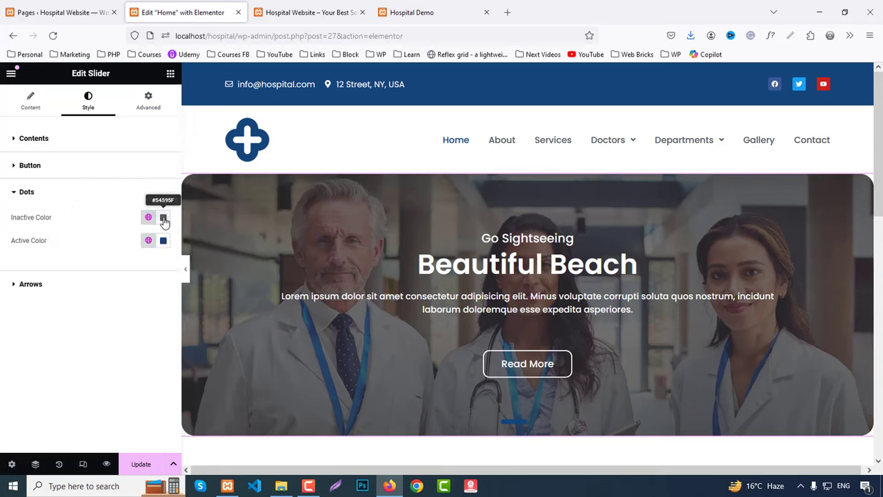
{"action": "left_click", "coordinate": [33, 165]}
{"action": "left_click", "coordinate": [124, 191]}
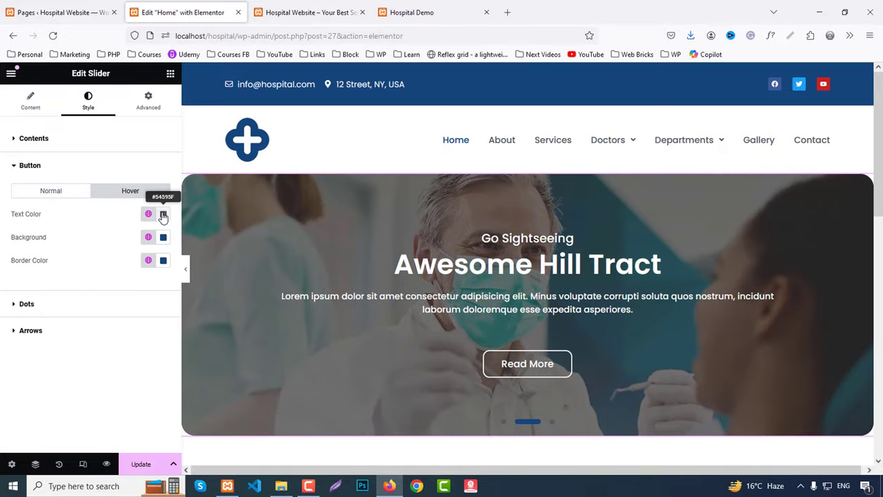
{"action": "left_click", "coordinate": [164, 215]}
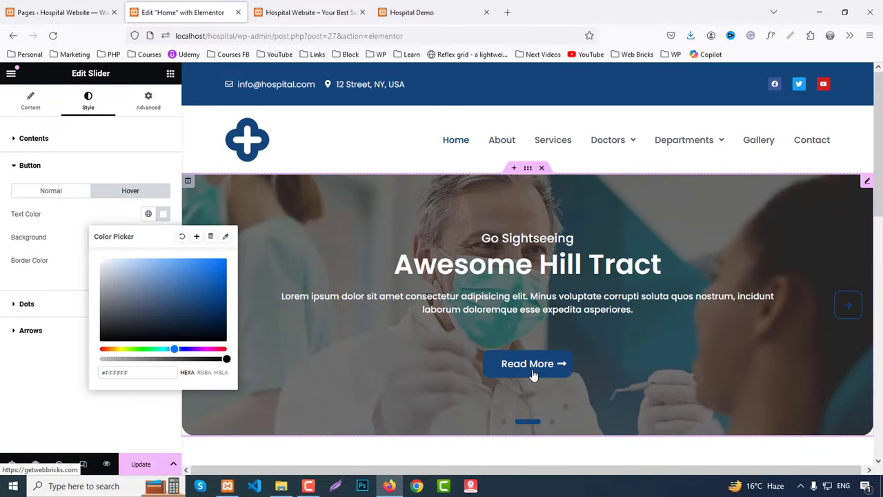
{"action": "left_click", "coordinate": [410, 12]}
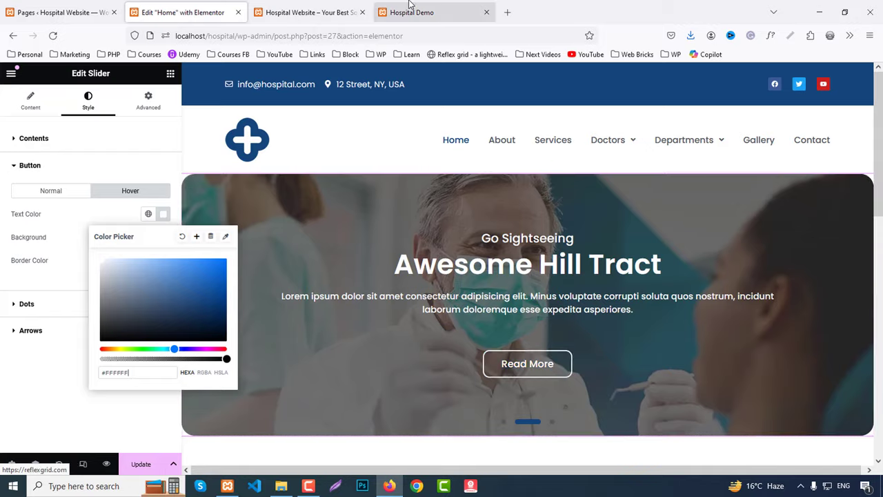
{"action": "left_click", "coordinate": [207, 12]}
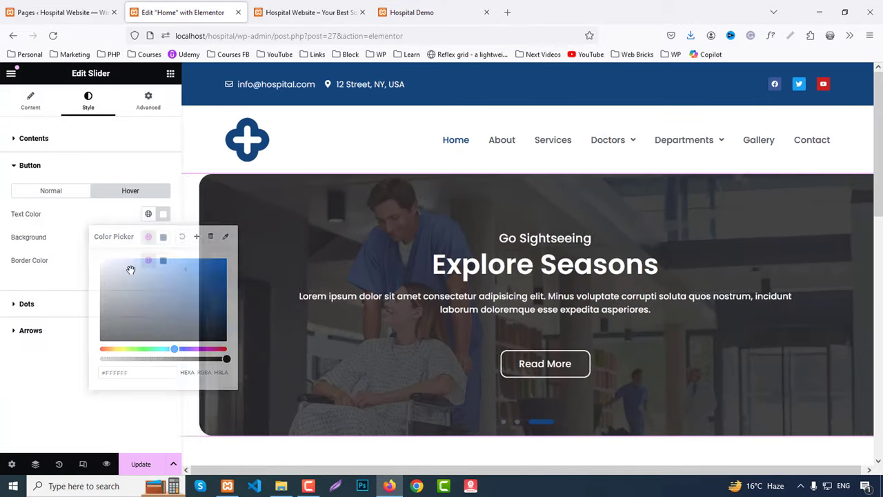
Set the slider button's hover border color to white.
{"action": "left_click", "coordinate": [163, 260]}
{"action": "left_click", "coordinate": [163, 260]}
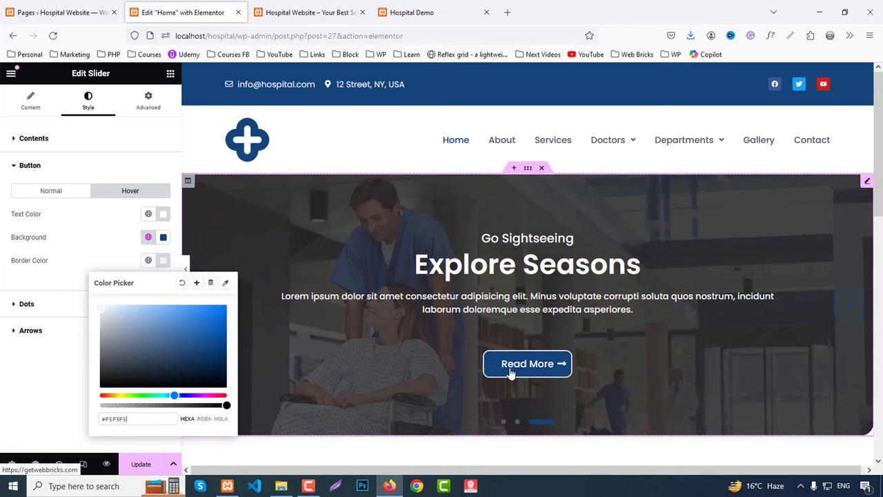
{"action": "left_click", "coordinate": [33, 278]}
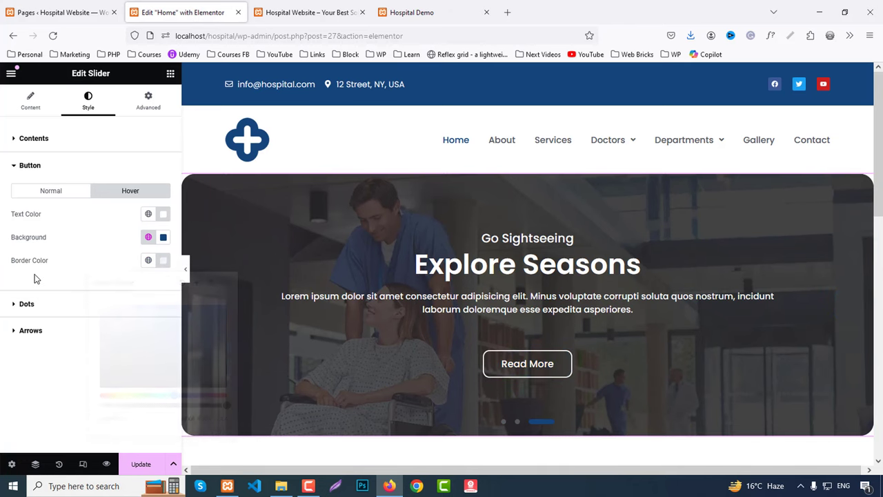
Set the inactive color of the slider's dots to white.
{"action": "left_click", "coordinate": [22, 305]}
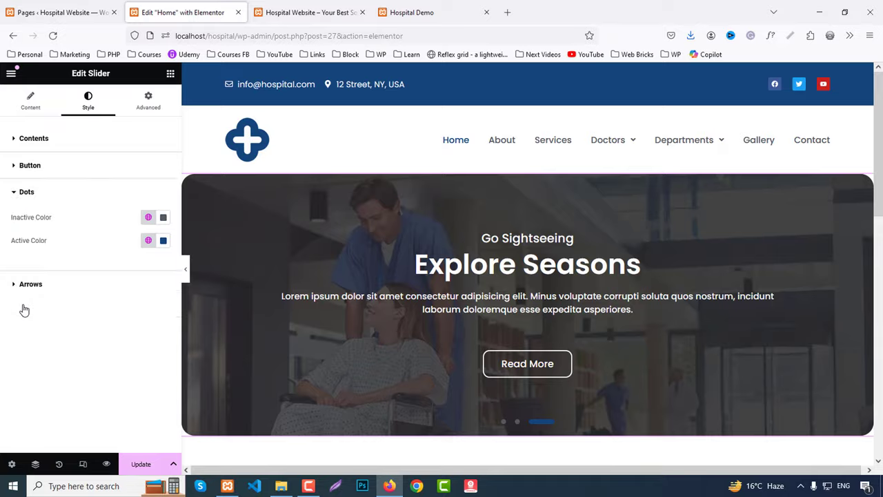
{"action": "left_click", "coordinate": [163, 218]}
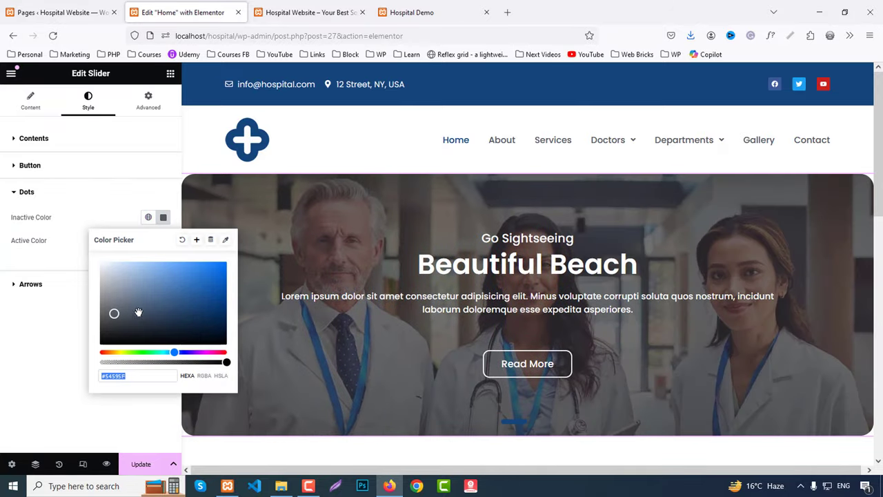
{"action": "left_click", "coordinate": [44, 334]}
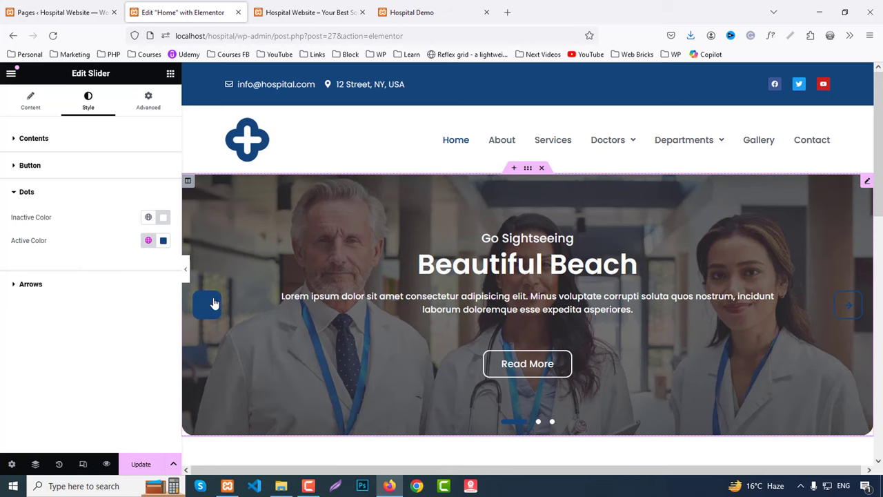
Check the demo site's arrows and set the slider arrows' normal icon and border colors to white (#FFFFFF).
{"action": "left_click", "coordinate": [412, 12]}
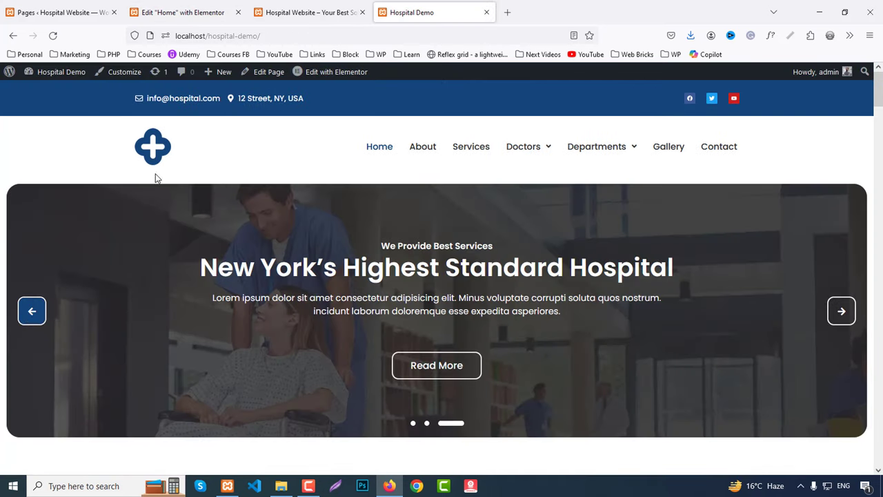
{"action": "left_click", "coordinate": [183, 11]}
{"action": "left_click", "coordinate": [31, 283]}
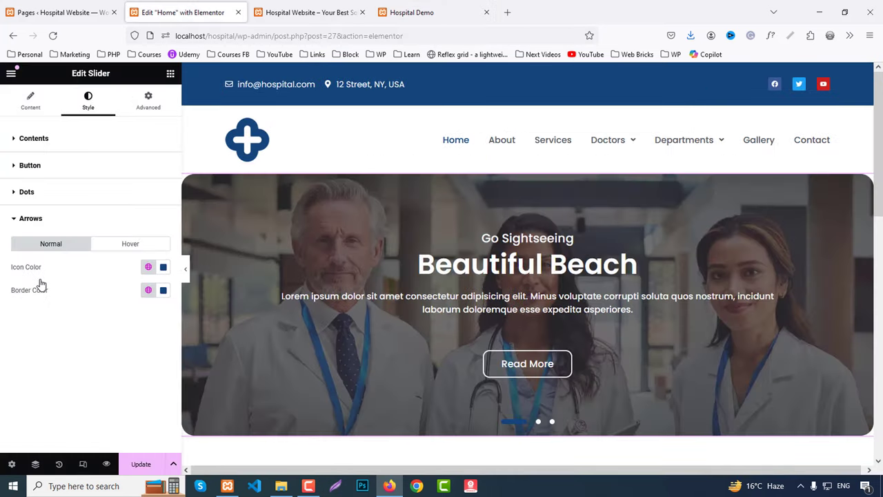
{"action": "left_click", "coordinate": [164, 267]}
{"action": "left_click_drag", "start_coordinate": [148, 317], "coordinate": [100, 310]}
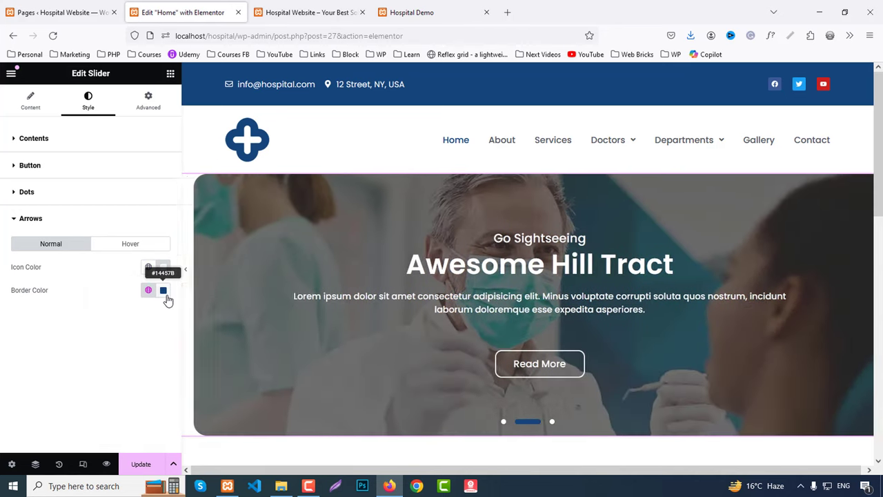
{"action": "left_click", "coordinate": [165, 292]}
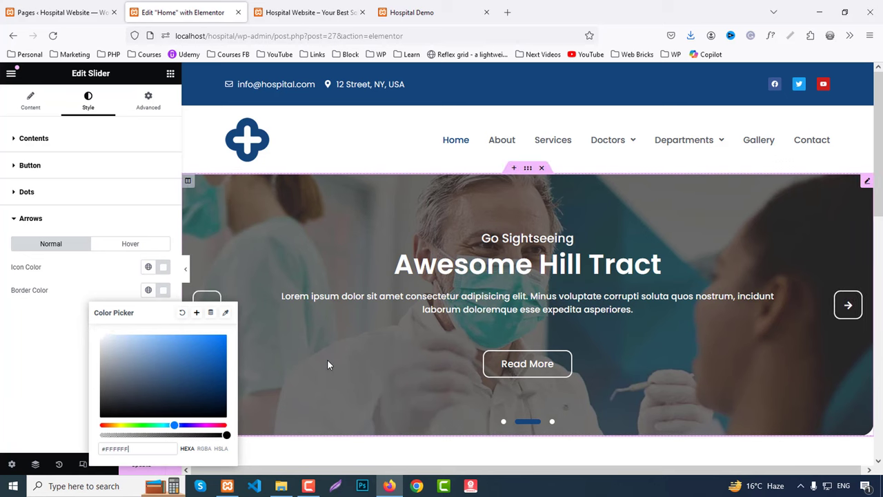
Check the slider arrows' hover background color, keep the dark blue, and update the Home page.
{"action": "left_click", "coordinate": [128, 245]}
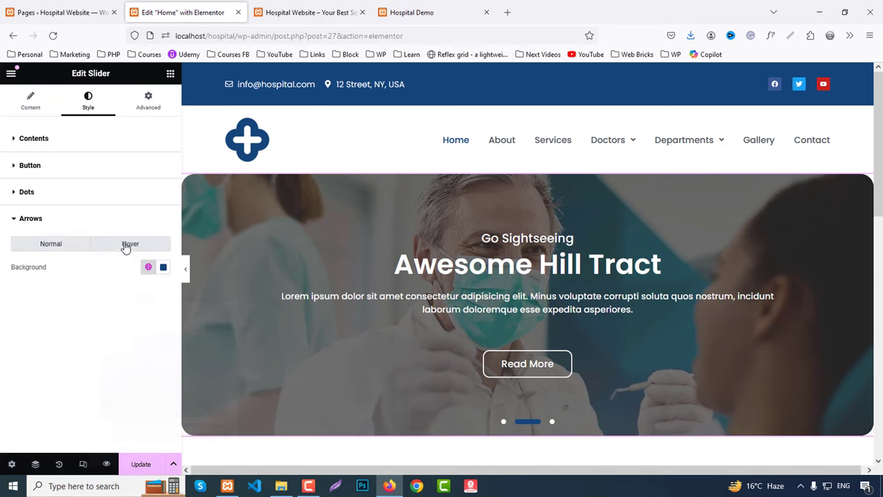
{"action": "left_click", "coordinate": [166, 269]}
{"action": "left_click", "coordinate": [364, 353]}
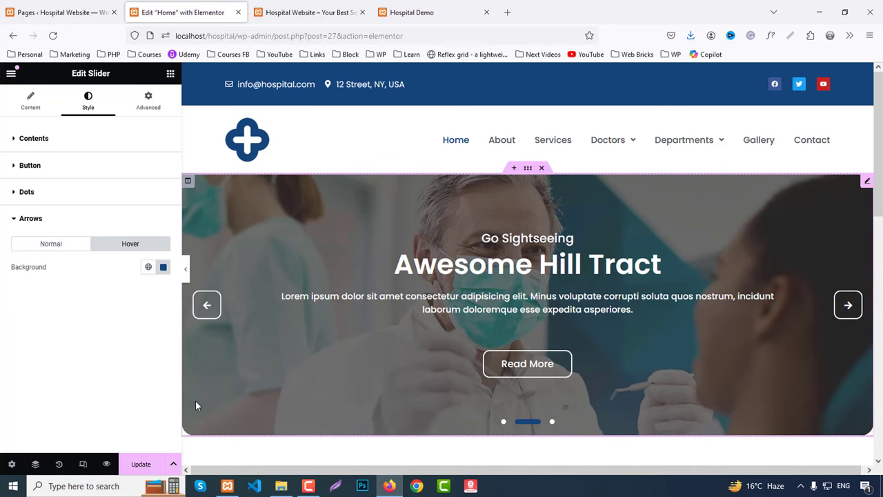
{"action": "left_click", "coordinate": [141, 465]}
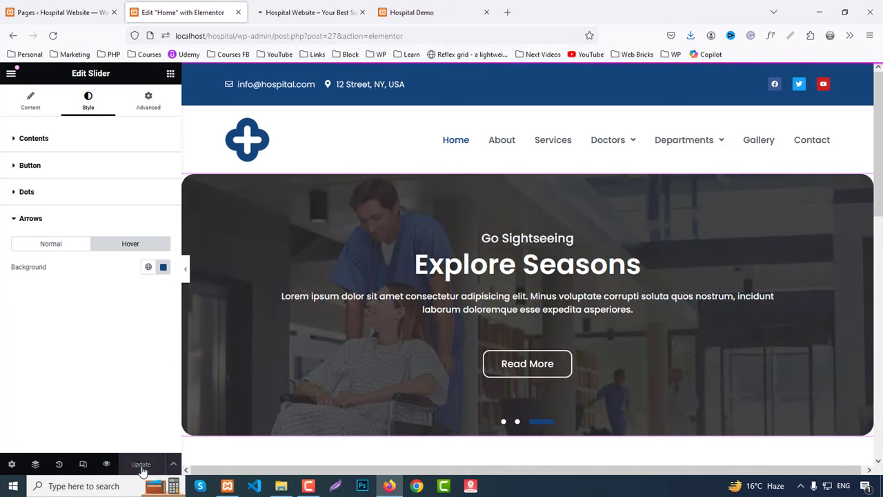
Compare the slider in the Home page preview with the demo site and examine the demo's About Us section.
{"action": "left_click", "coordinate": [324, 11]}
{"action": "scroll", "coordinate": [662, 218], "scroll_direction": "down", "scroll_amount": 3}
{"action": "scroll", "coordinate": [536, 248], "scroll_direction": "up", "scroll_amount": 3}
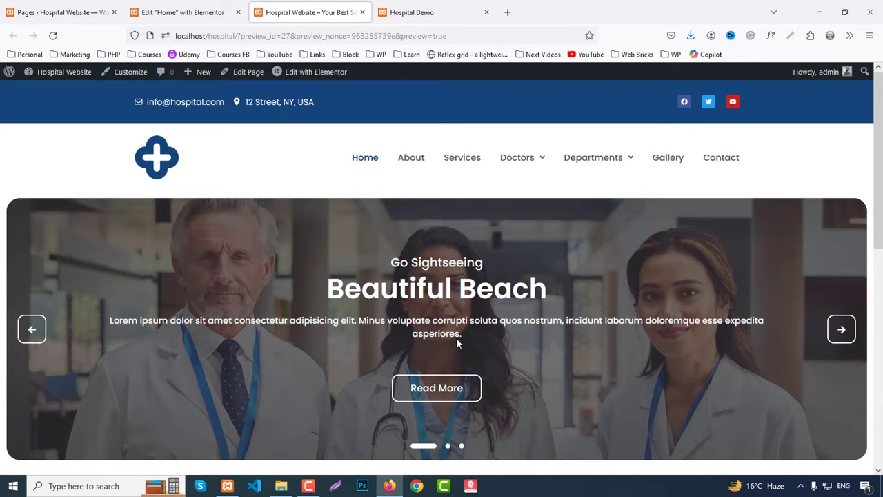
{"action": "left_click", "coordinate": [421, 8]}
{"action": "scroll", "coordinate": [616, 201], "scroll_direction": "down", "scroll_amount": 5}
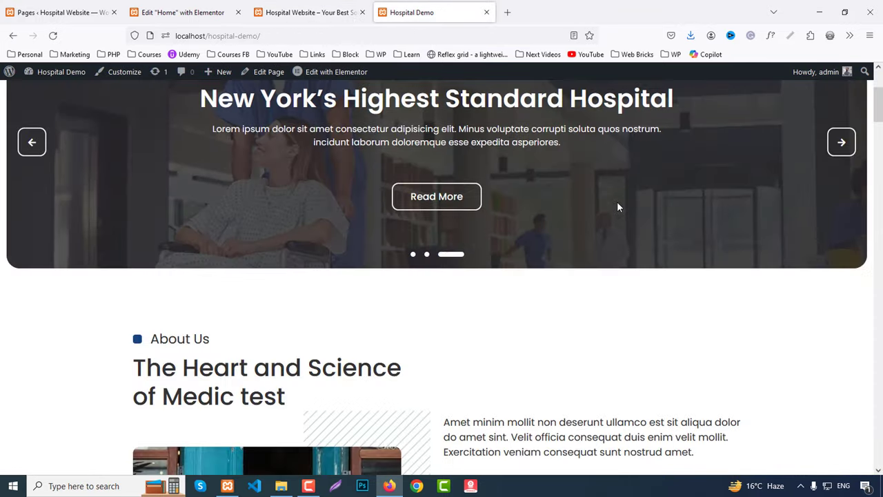
{"action": "scroll", "coordinate": [618, 207], "scroll_direction": "down", "scroll_amount": 3}
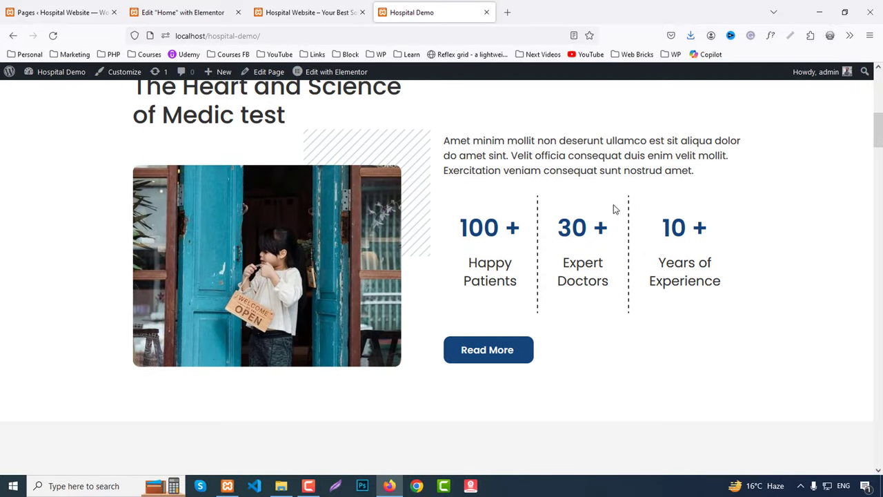
{"action": "left_click", "coordinate": [290, 8]}
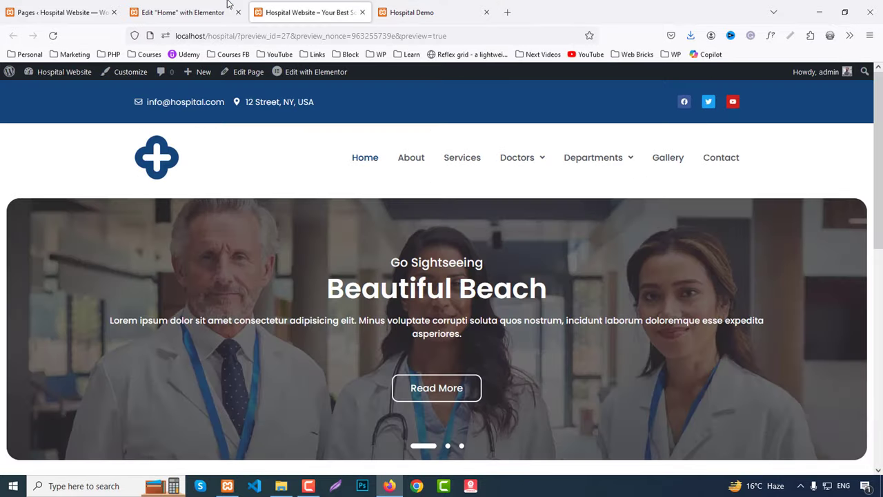
Return to the Home page editor and add a single-column section directly below the hero slider.
{"action": "left_click", "coordinate": [183, 12]}
{"action": "scroll", "coordinate": [530, 315], "scroll_direction": "down", "scroll_amount": 3}
{"action": "left_click", "coordinate": [517, 288]}
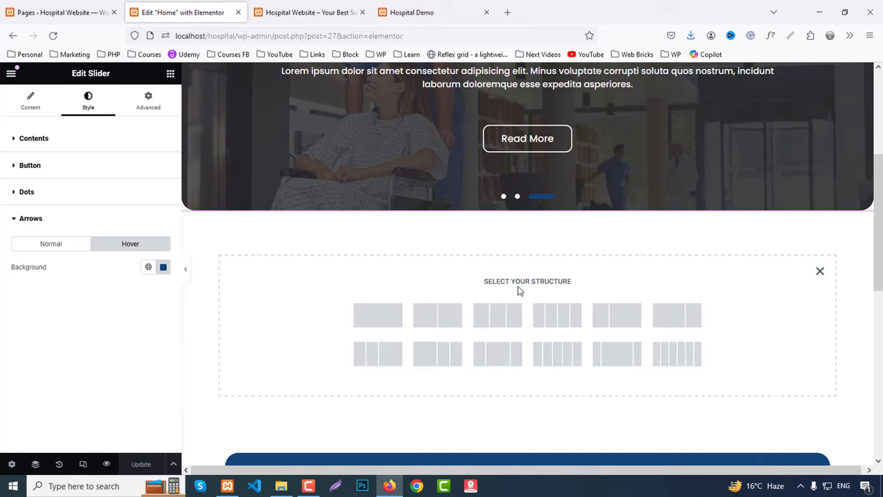
{"action": "left_click", "coordinate": [378, 322]}
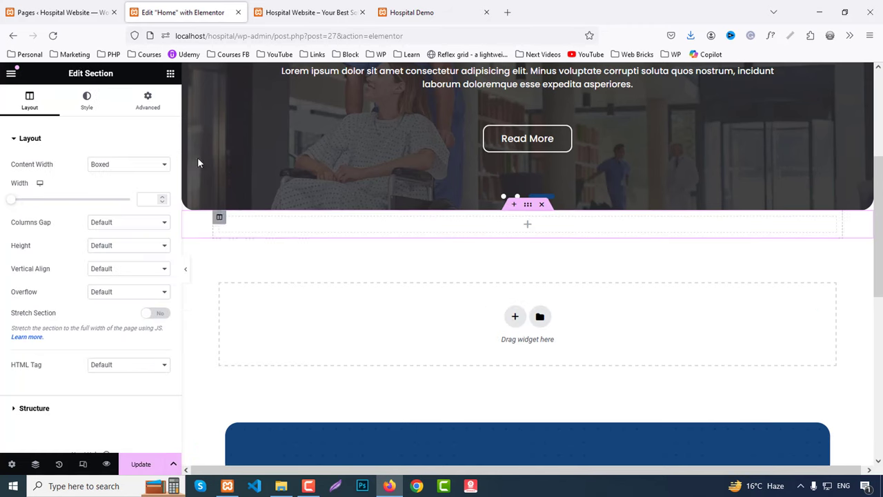
Unlink the new section's padding values, try 80 px for top and bottom, and settle on 50 px for both.
{"action": "left_click", "coordinate": [148, 105]}
{"action": "left_click", "coordinate": [163, 219]}
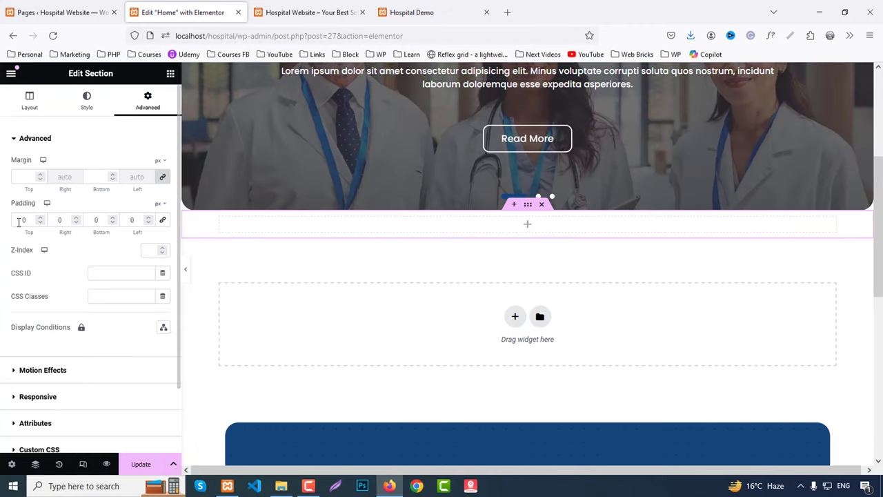
{"action": "double_click", "coordinate": [24, 223]}
{"action": "type", "text": "80"}
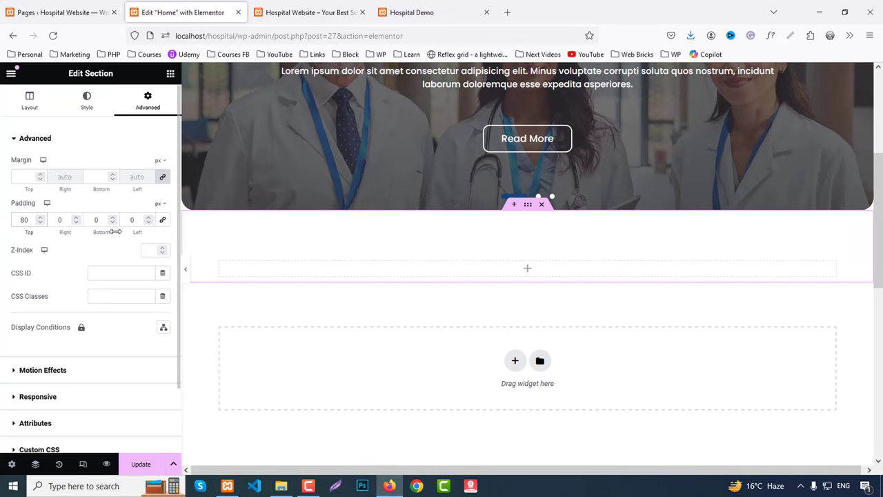
{"action": "type", "text": "80"}
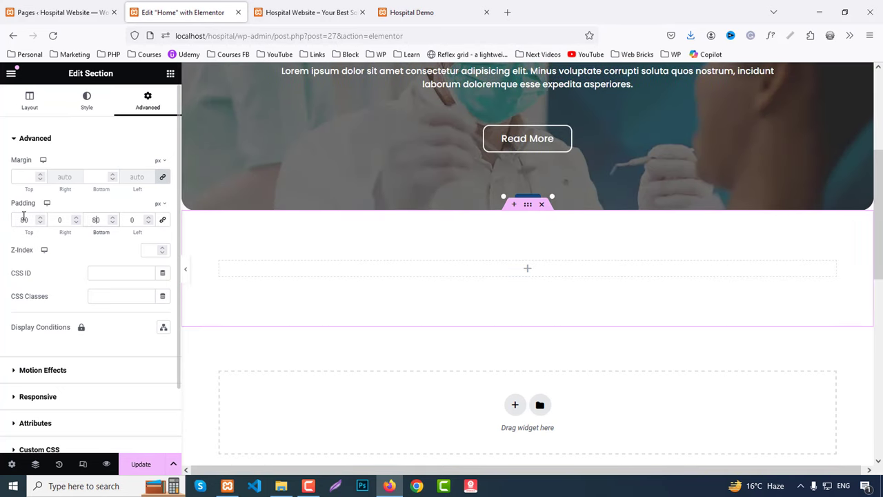
{"action": "type", "text": "50"}
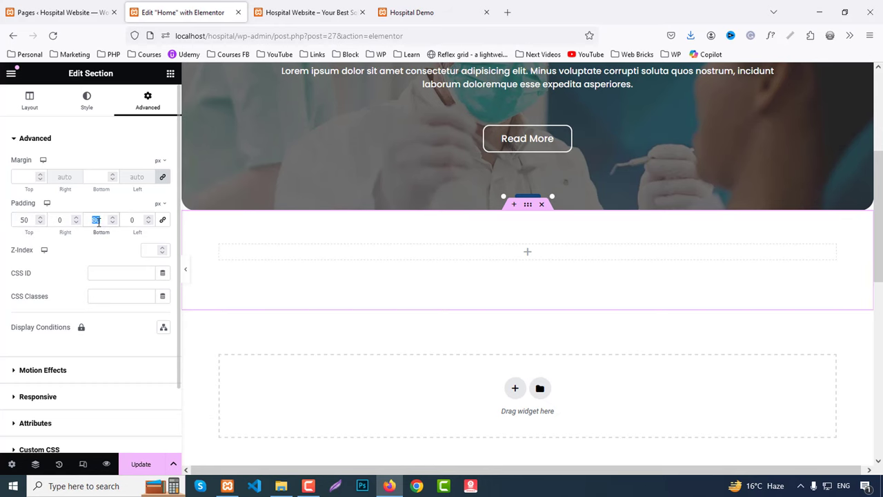
{"action": "type", "text": "50"}
Add the Webbricks Addons About Us widget to the new section.
{"action": "left_click", "coordinate": [170, 74]}
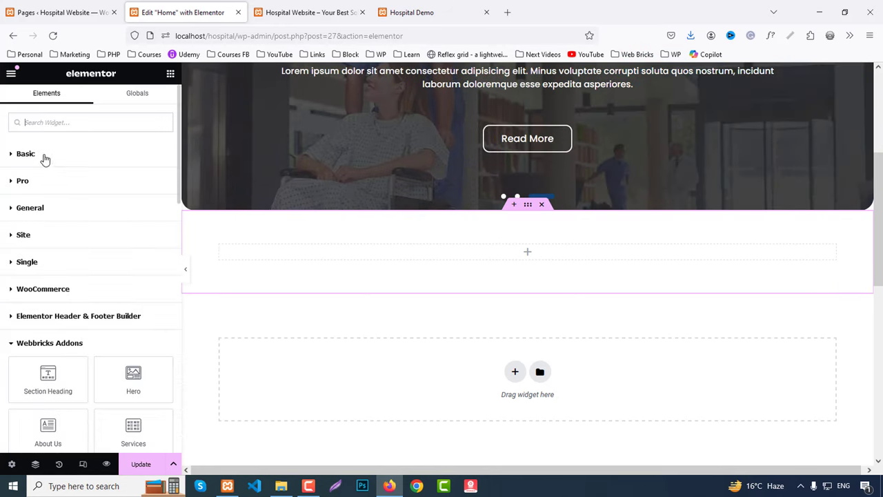
{"action": "scroll", "coordinate": [9, 315], "scroll_direction": "down", "scroll_amount": 4}
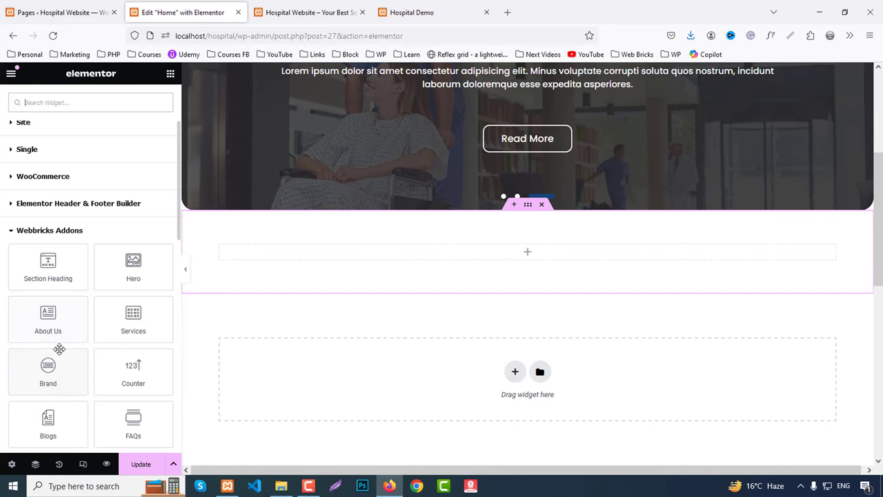
{"action": "left_click_drag", "start_coordinate": [48, 316], "coordinate": [483, 266]}
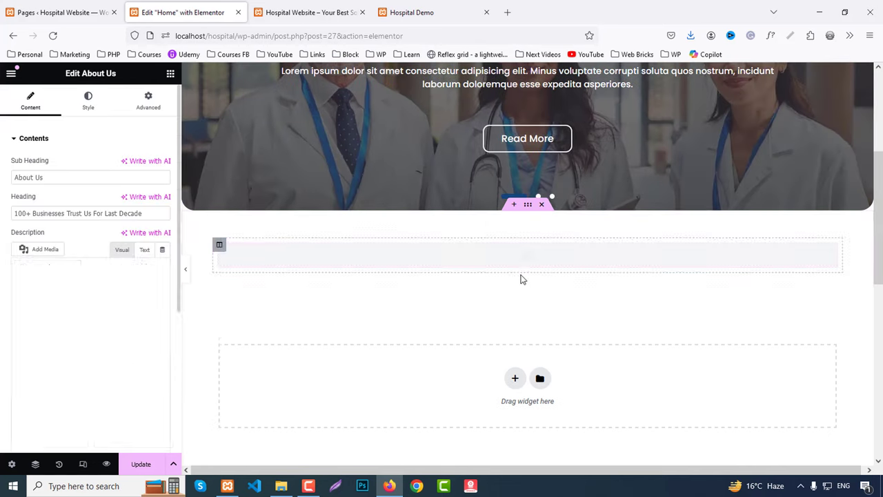
{"action": "scroll", "coordinate": [528, 285], "scroll_direction": "down", "scroll_amount": 3}
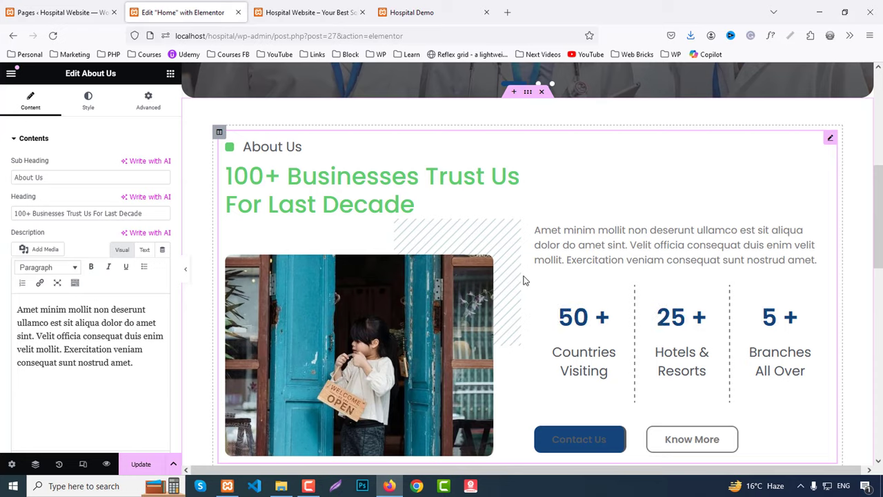
Replace the About Us heading with the demo site's text "The Heart and Science of Medic test".
{"action": "left_click", "coordinate": [435, 5]}
{"action": "scroll", "coordinate": [209, 230], "scroll_direction": "up", "scroll_amount": 3}
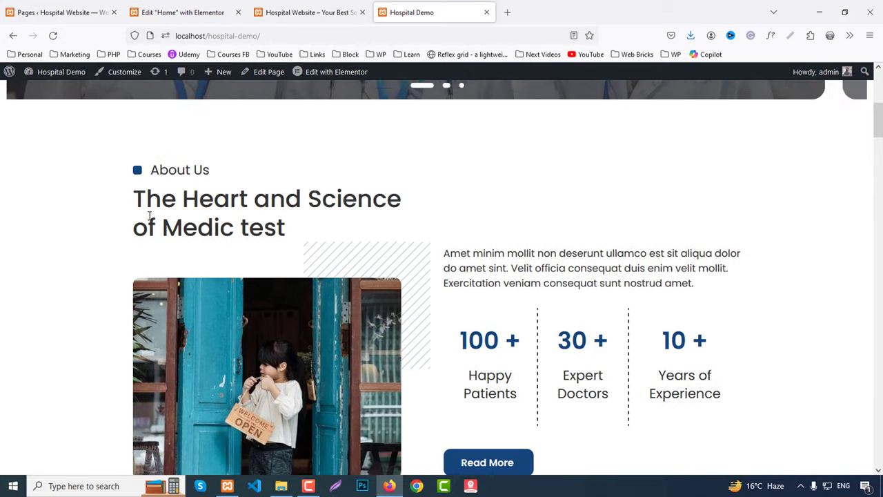
{"action": "left_click_drag", "start_coordinate": [136, 200], "coordinate": [278, 231]}
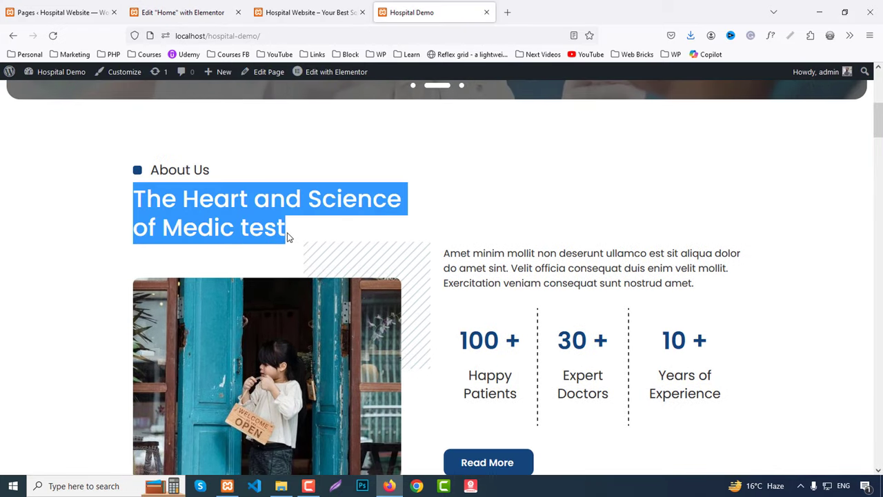
{"action": "left_click", "coordinate": [183, 12]}
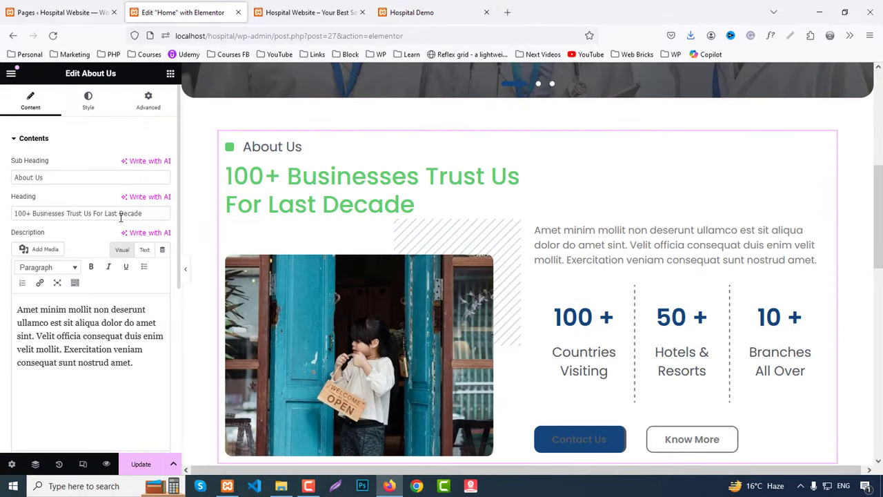
{"action": "left_click_drag", "start_coordinate": [2, 223], "coordinate": [2, 235]}
{"action": "type", "text": "The Heart and Science of Medic test"}
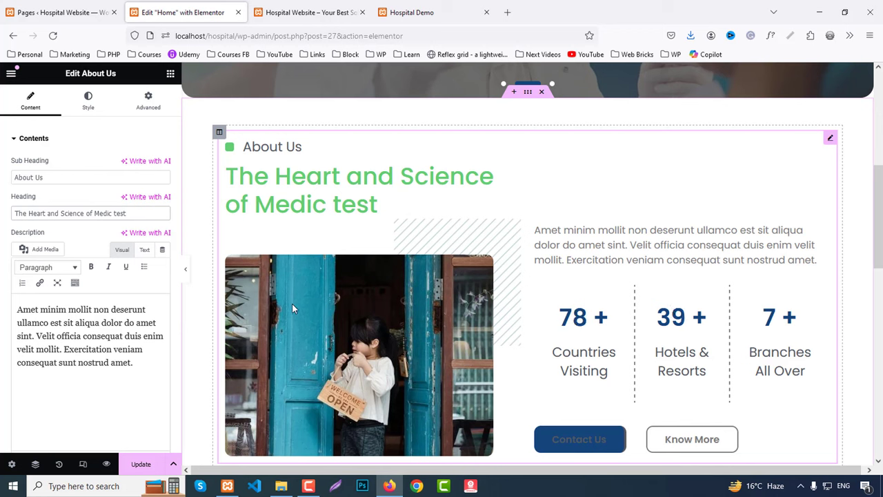
Check the demo's About Us section, then set the widget's featured image to background_01-1.jpg from the media library.
{"action": "left_click", "coordinate": [412, 12]}
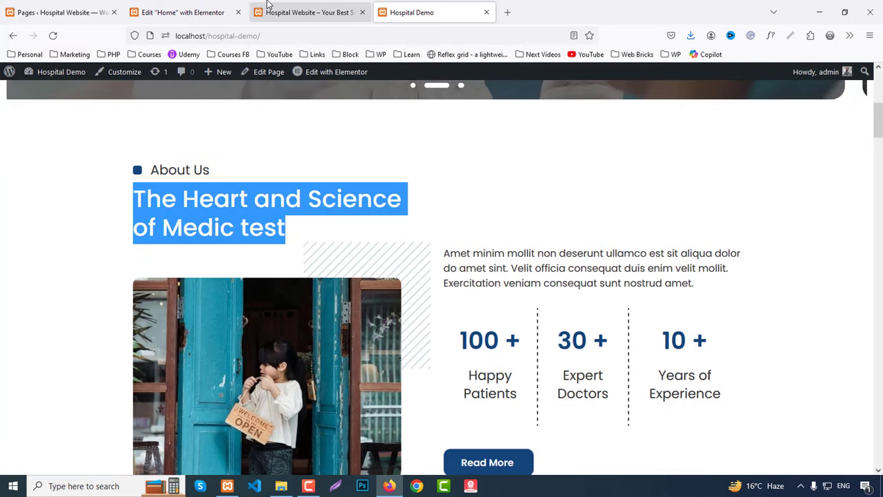
{"action": "left_click", "coordinate": [181, 12]}
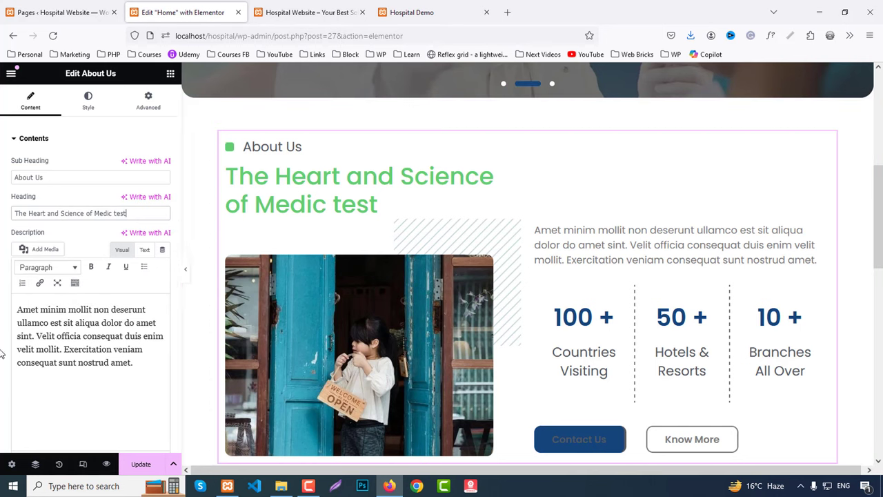
{"action": "scroll", "coordinate": [89, 349], "scroll_direction": "down", "scroll_amount": 3}
{"action": "left_click", "coordinate": [97, 349]}
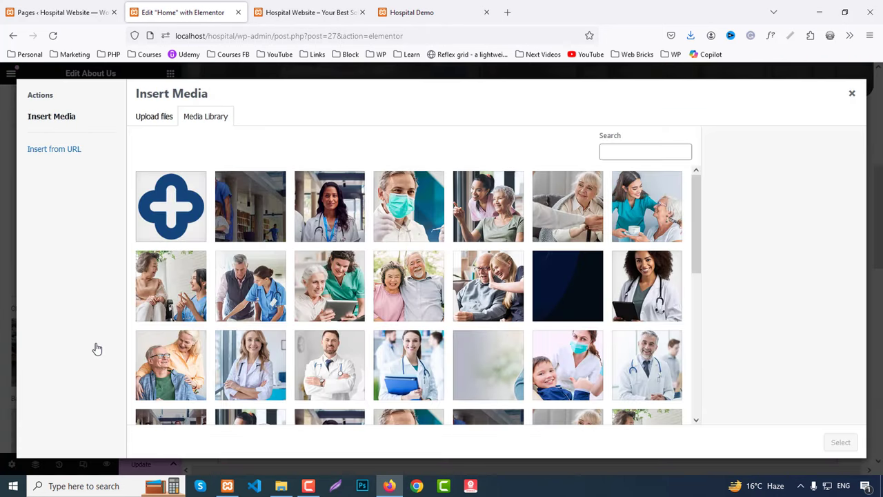
{"action": "left_click", "coordinate": [257, 221]}
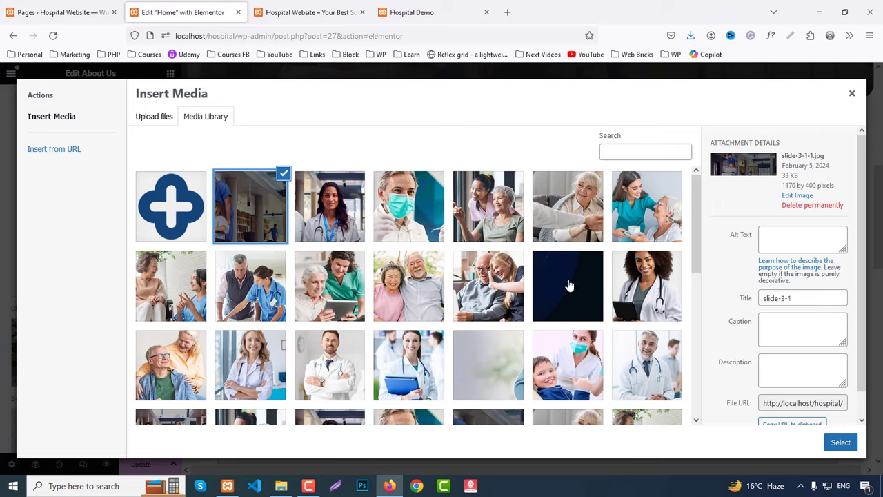
{"action": "scroll", "coordinate": [569, 285], "scroll_direction": "down", "scroll_amount": 3}
{"action": "left_click", "coordinate": [162, 288]}
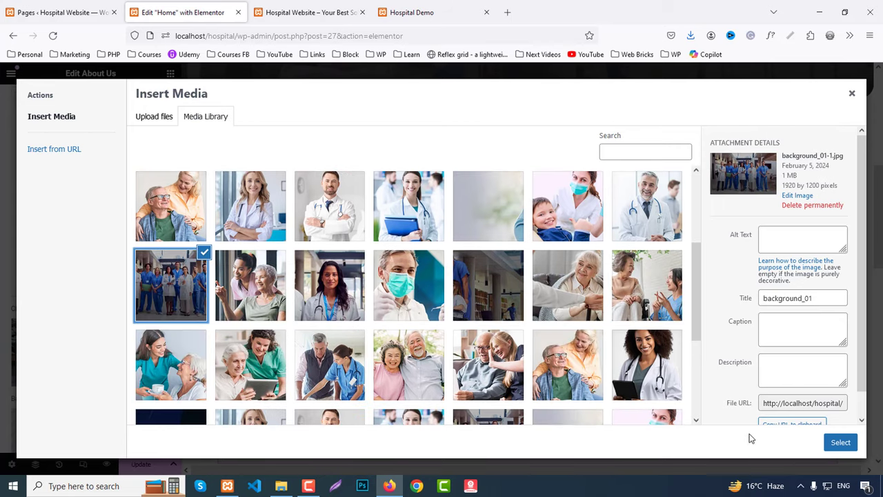
{"action": "left_click", "coordinate": [837, 443]}
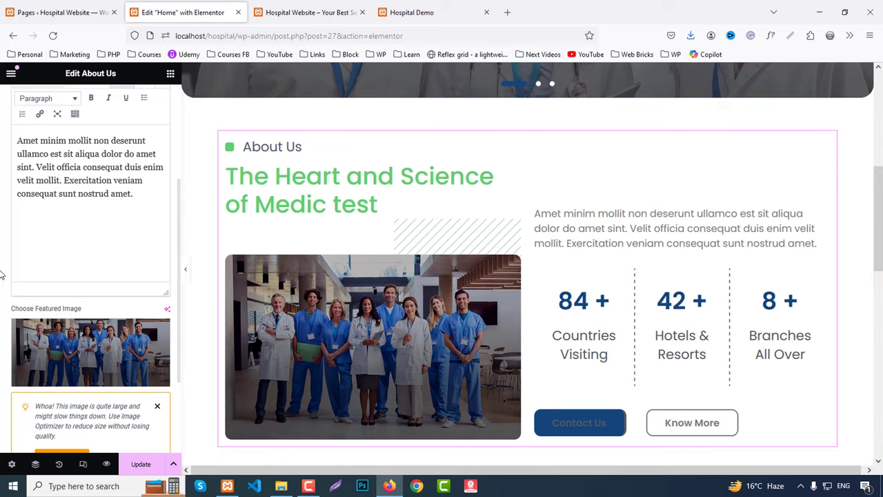
Change the first About Us counter's title to "Happy Patients", copied from the demo site.
{"action": "scroll", "coordinate": [7, 380], "scroll_direction": "down", "scroll_amount": 3}
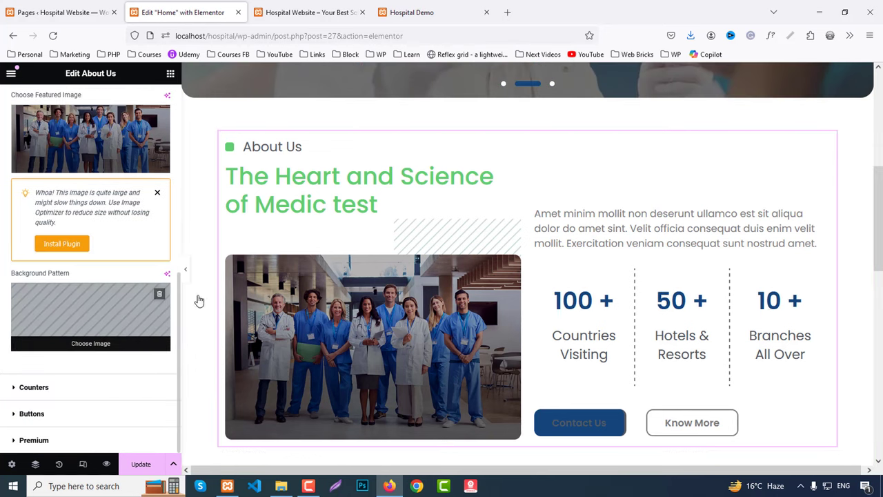
{"action": "left_click", "coordinate": [33, 387]}
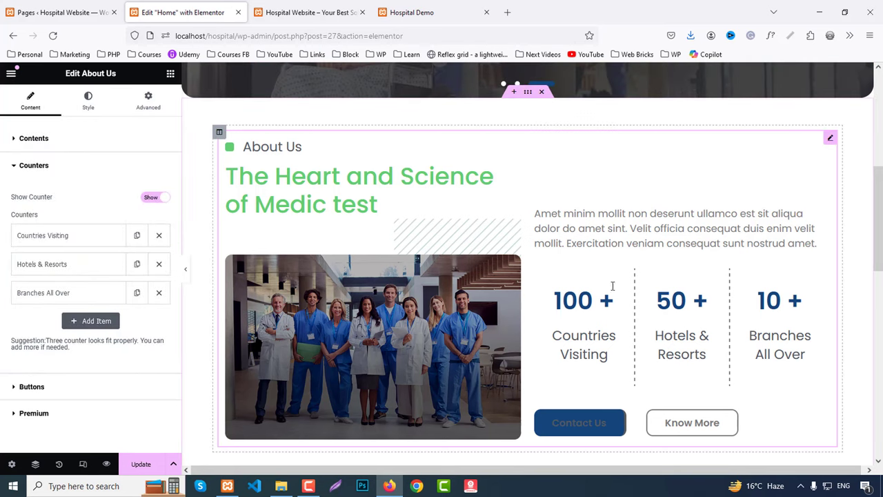
{"action": "left_click", "coordinate": [427, 5]}
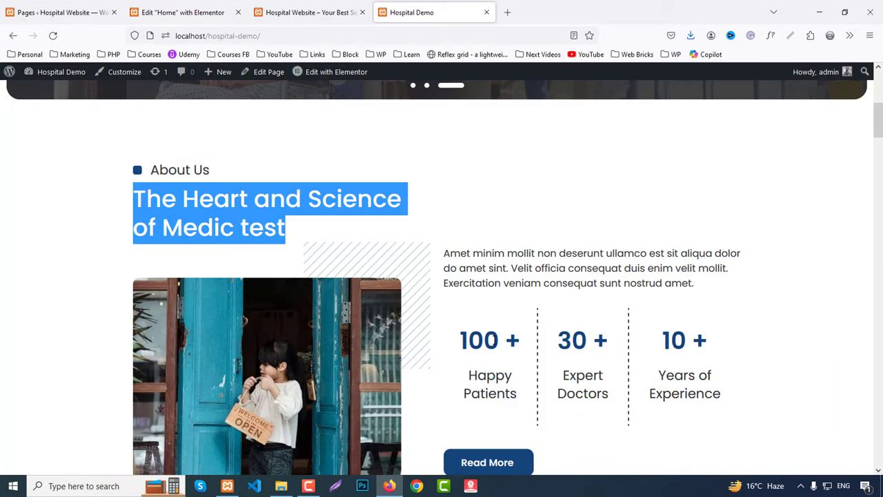
{"action": "left_click_drag", "start_coordinate": [467, 384], "coordinate": [520, 400]}
{"action": "key", "text": "ctrl+c"}
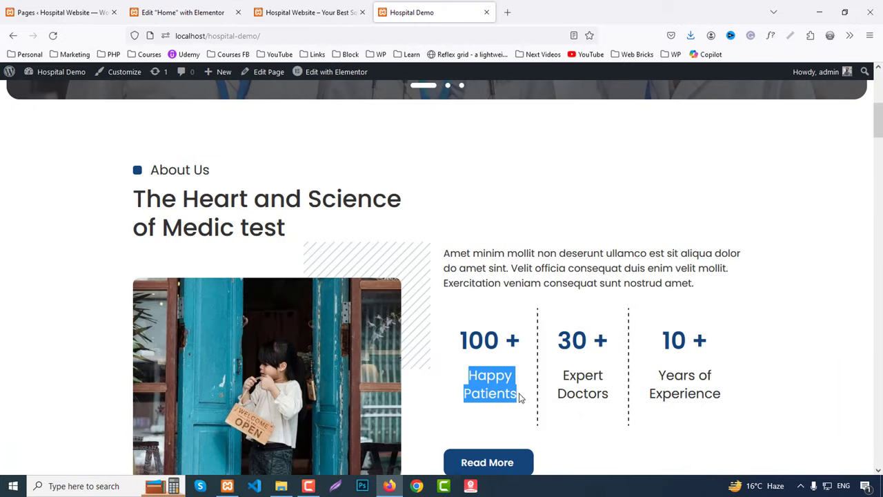
{"action": "left_click", "coordinate": [162, 12]}
{"action": "left_click", "coordinate": [82, 235]}
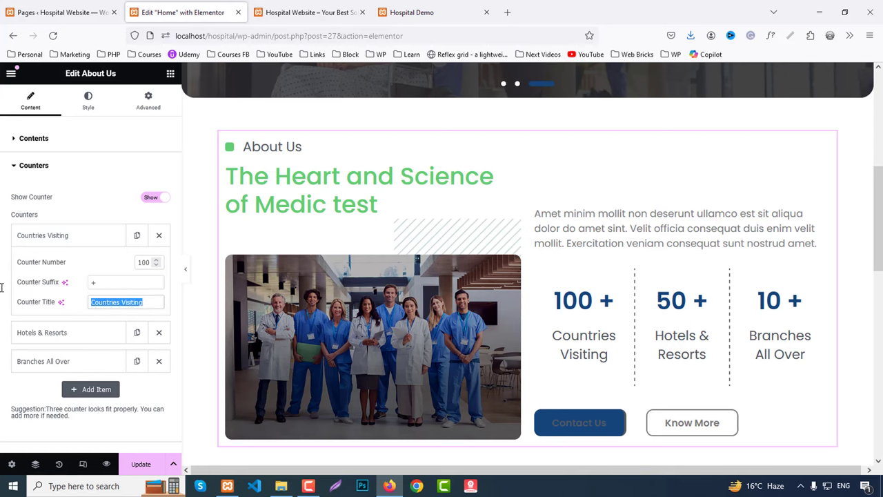
{"action": "key", "text": "ctrl+v"}
Set the second About Us counter's number to 30 and its title to "Expert Doctors", copied from the demo site.
{"action": "left_click", "coordinate": [414, 5]}
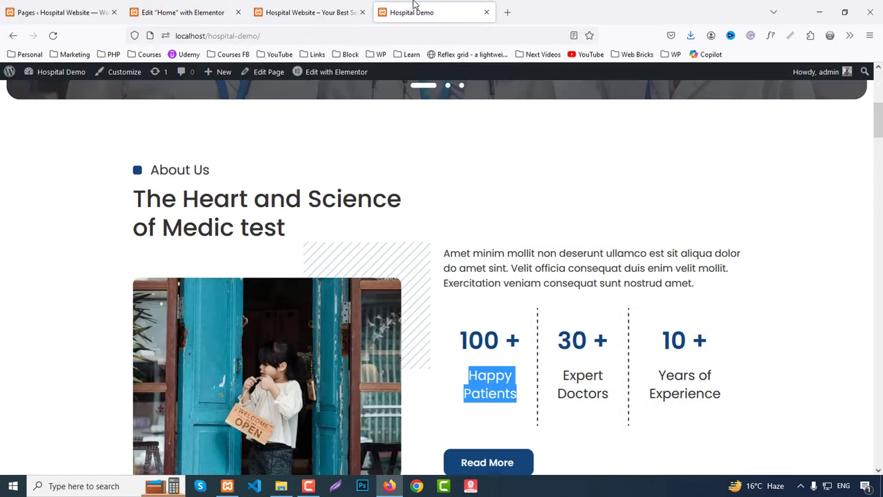
{"action": "left_click_drag", "start_coordinate": [563, 376], "coordinate": [605, 395]}
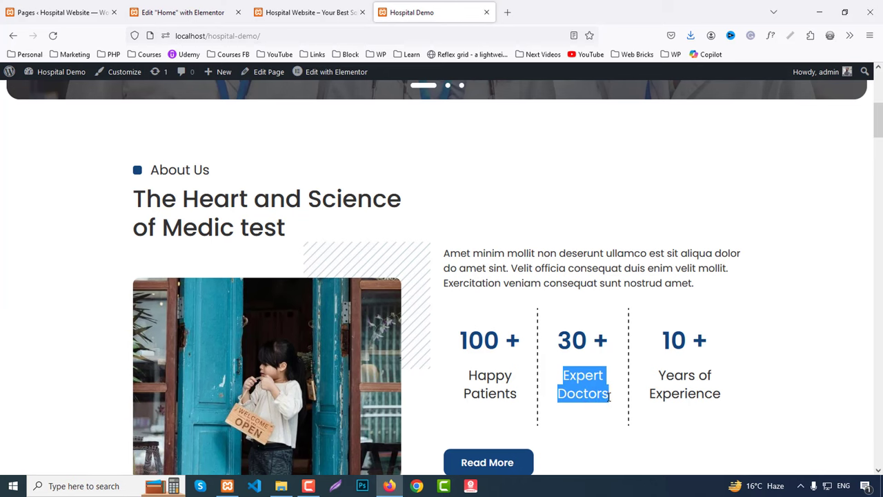
{"action": "left_click", "coordinate": [200, 12]}
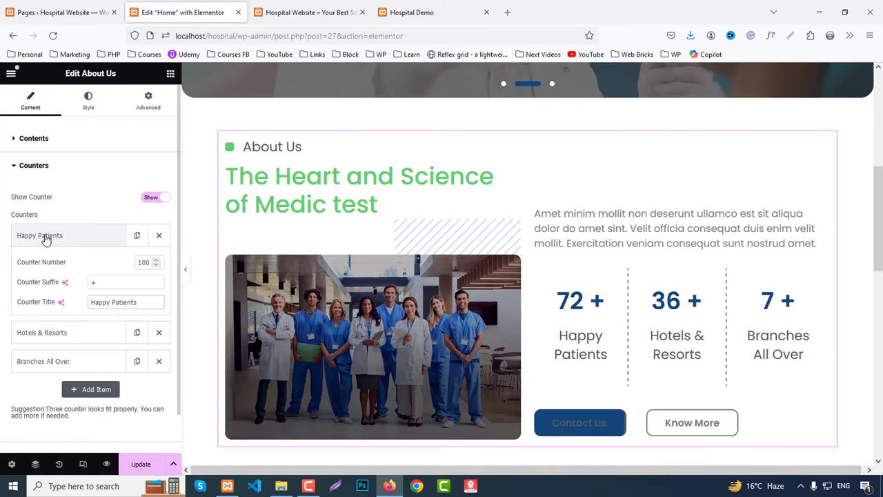
{"action": "left_click", "coordinate": [27, 235]}
{"action": "left_click", "coordinate": [43, 265]}
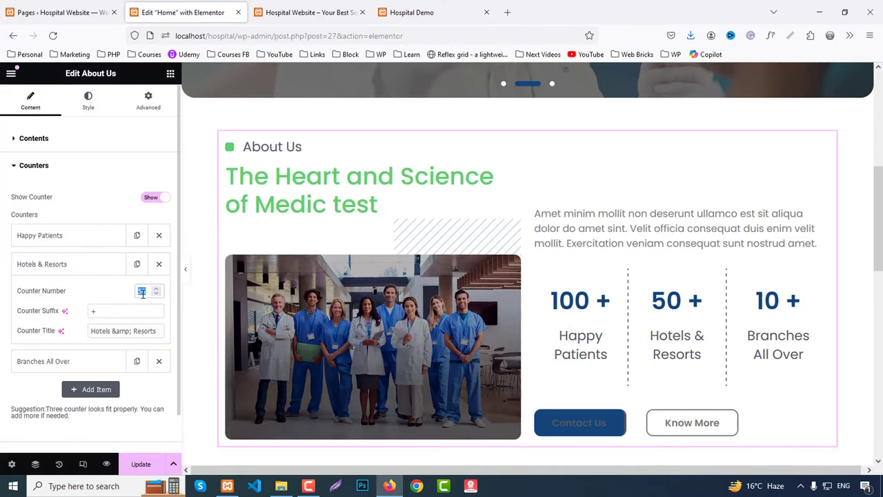
{"action": "type", "text": "30"}
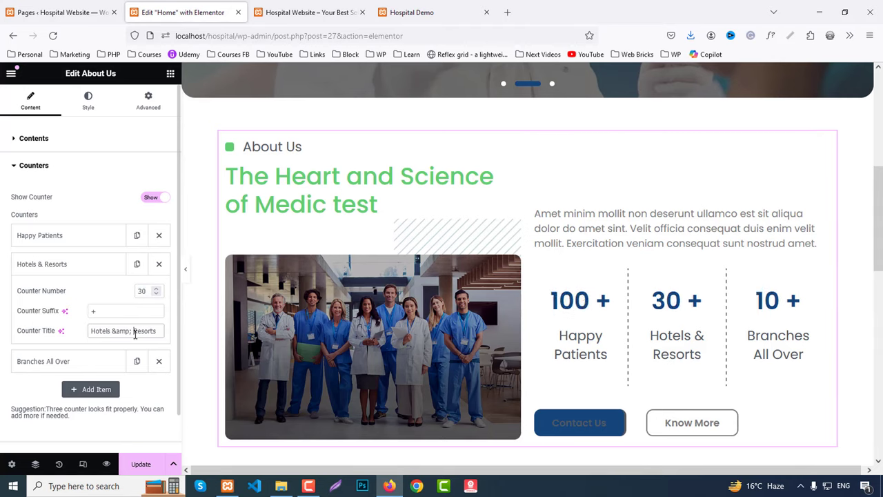
{"action": "triple_click", "coordinate": [135, 331]}
{"action": "type", "text": "Expert Doctors"}
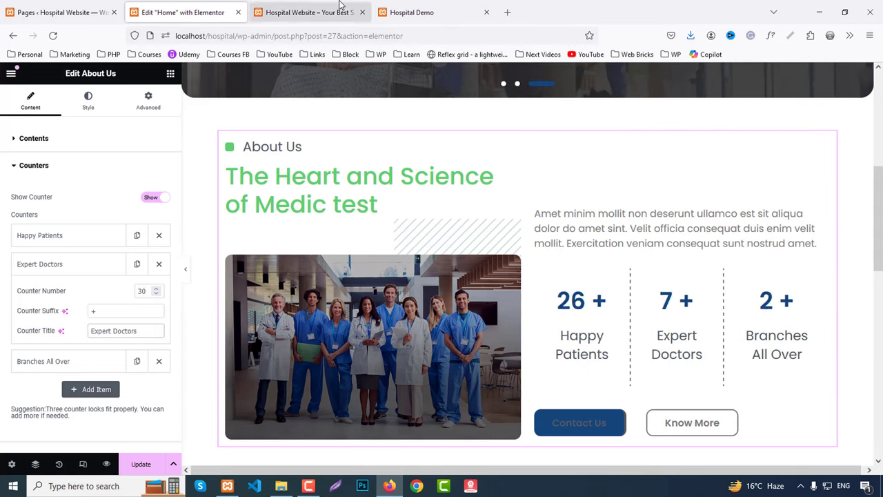
Change the third About Us counter's title to "Years of Experience", copied from the demo site.
{"action": "left_click", "coordinate": [412, 12]}
{"action": "left_click_drag", "start_coordinate": [652, 380], "coordinate": [732, 395]}
{"action": "key", "text": "ctrl+c"}
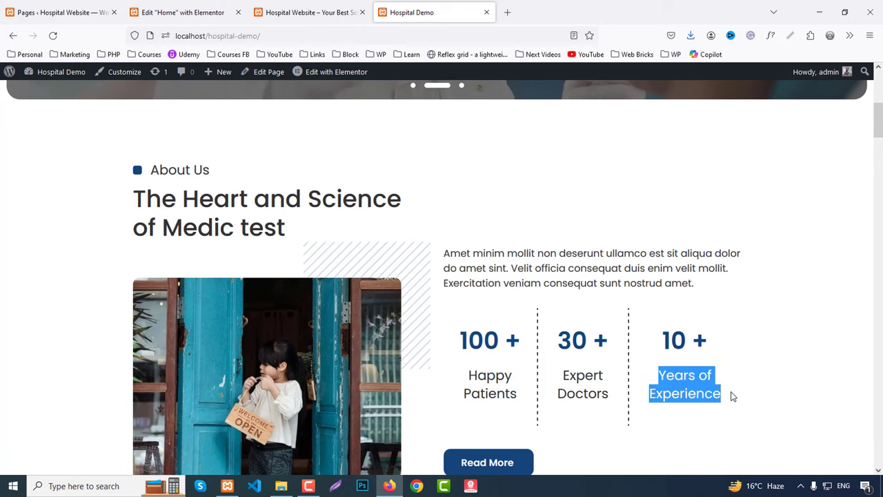
{"action": "left_click", "coordinate": [206, 12]}
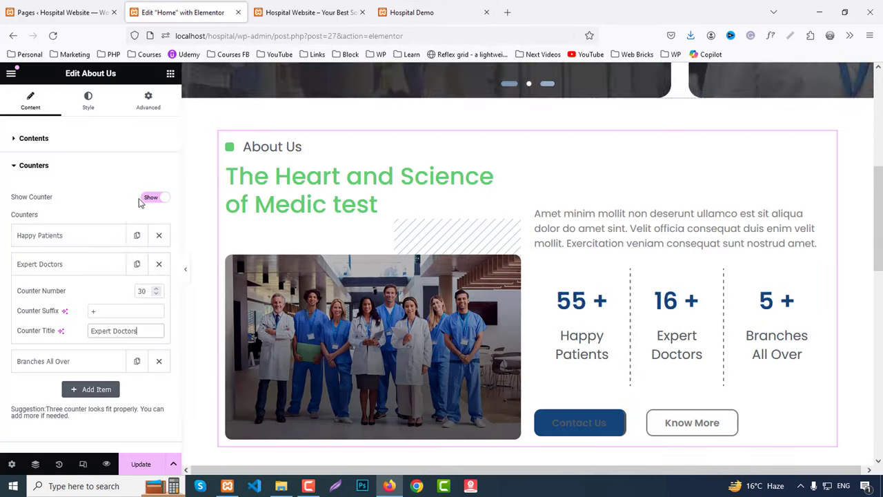
{"action": "left_click", "coordinate": [42, 265]}
{"action": "left_click", "coordinate": [44, 300]}
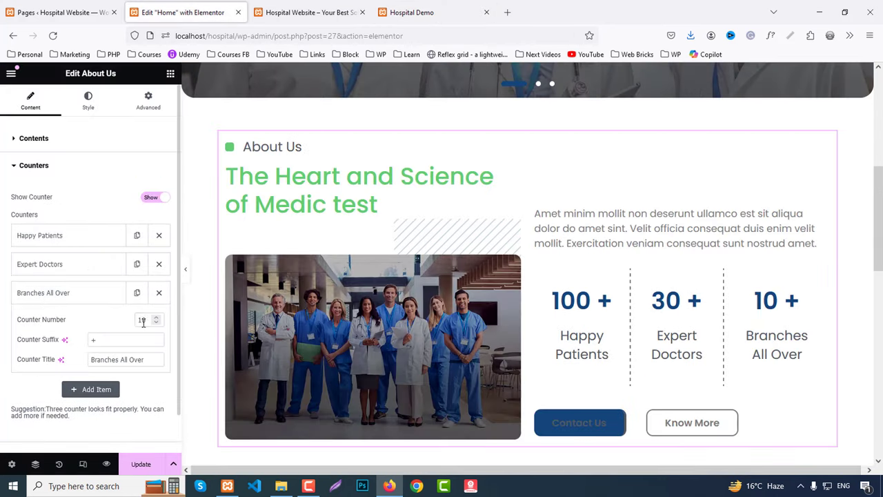
{"action": "key", "text": "ctrl+v"}
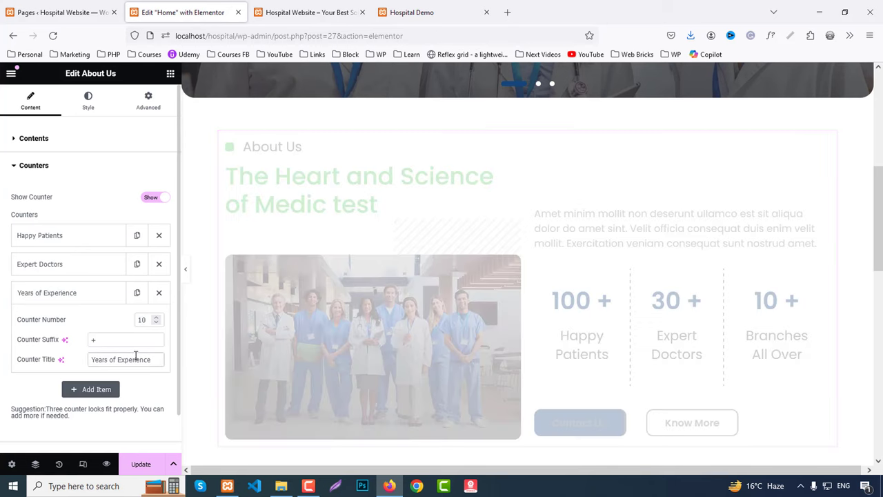
Compare the About Us buttons with the demo site, then clear the link of Button 2 to remove the "Know More" button.
{"action": "left_click", "coordinate": [412, 13]}
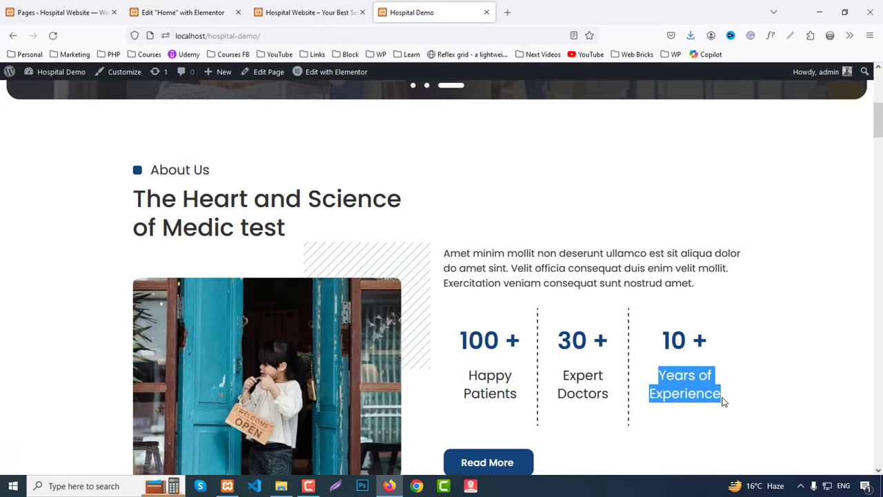
{"action": "scroll", "coordinate": [351, 150], "scroll_direction": "down", "scroll_amount": 2}
{"action": "left_click", "coordinate": [207, 11]}
{"action": "scroll", "coordinate": [745, 345], "scroll_direction": "down", "scroll_amount": 1}
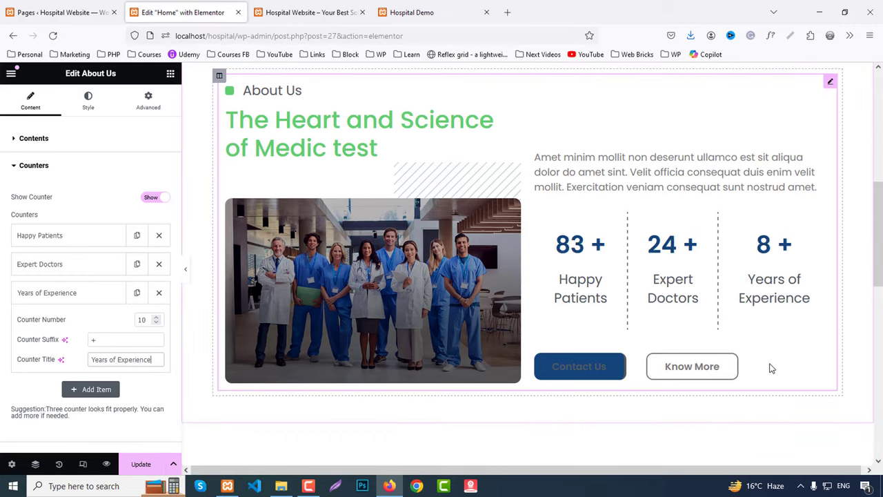
{"action": "scroll", "coordinate": [1, 386], "scroll_direction": "down", "scroll_amount": 1}
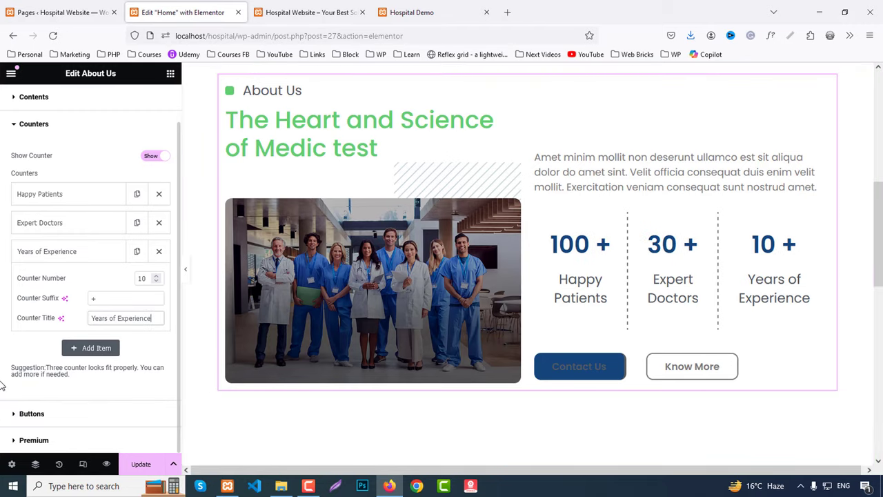
{"action": "left_click", "coordinate": [28, 414]}
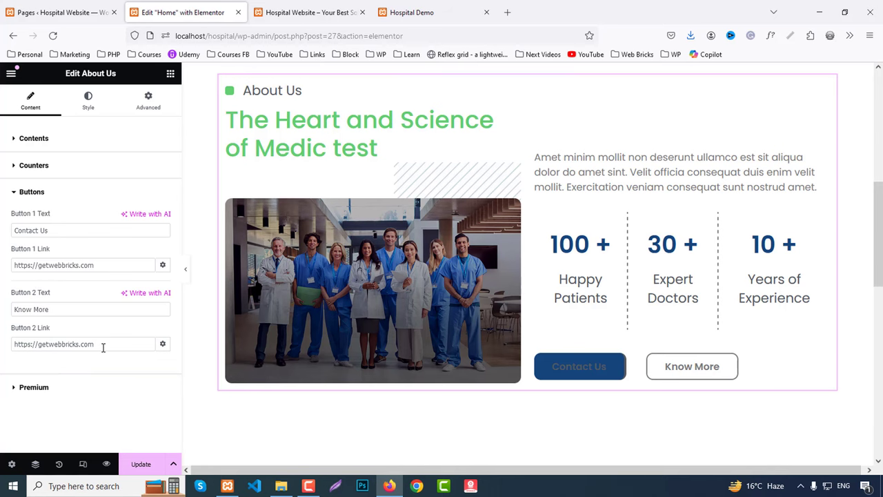
{"action": "key", "text": "BackSpace"}
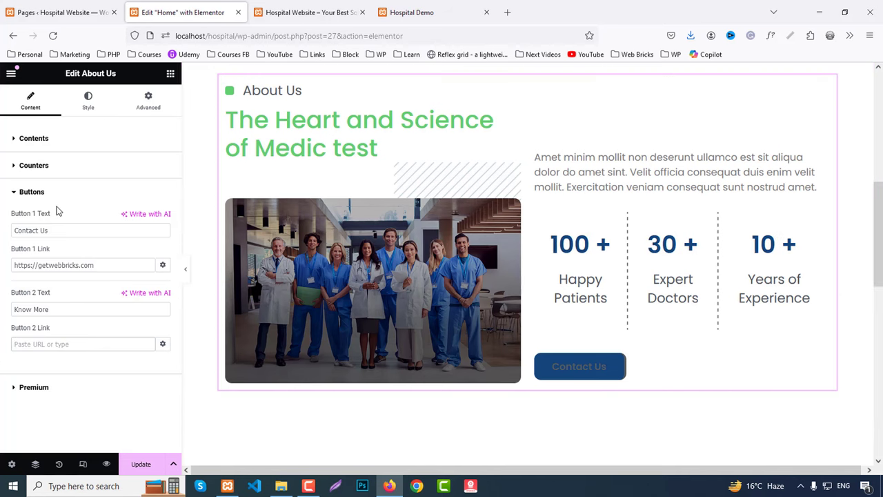
Check the demo's About Us styling and set the bullet's color to the global Primary color.
{"action": "left_click", "coordinate": [88, 100]}
{"action": "left_click", "coordinate": [412, 12]}
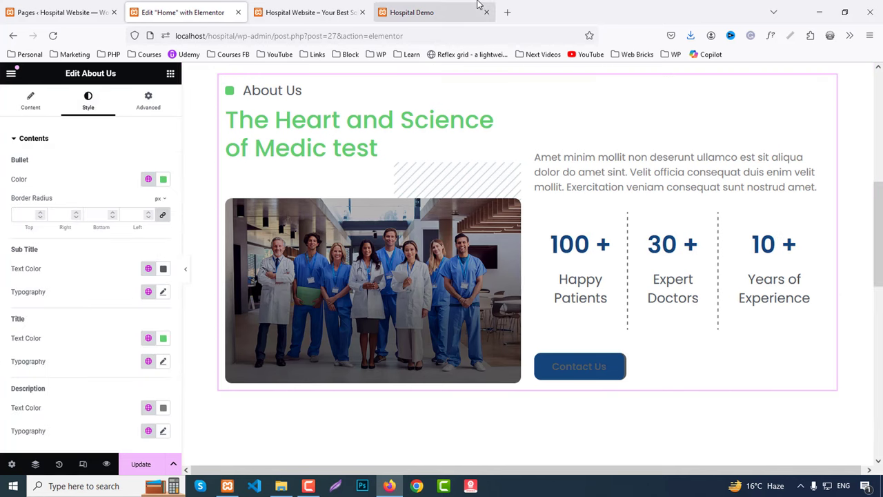
{"action": "scroll", "coordinate": [314, 148], "scroll_direction": "up", "scroll_amount": 3}
{"action": "left_click", "coordinate": [193, 9]}
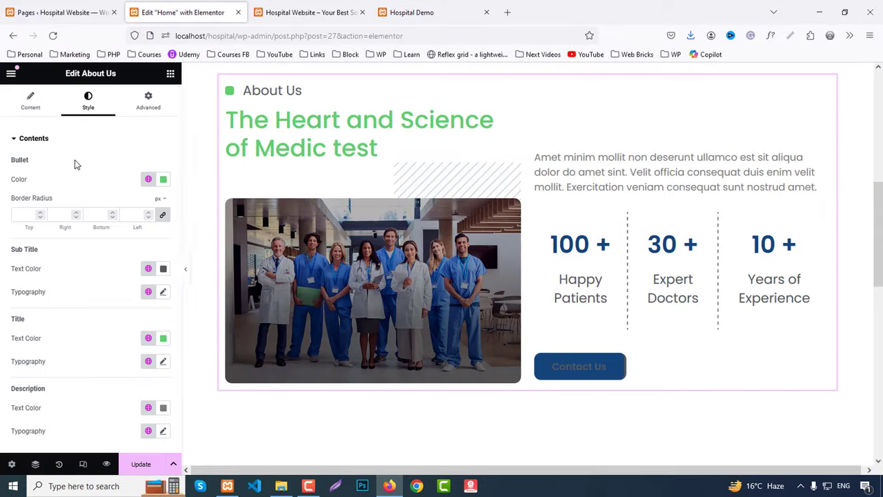
{"action": "left_click", "coordinate": [148, 180]}
{"action": "left_click", "coordinate": [42, 231]}
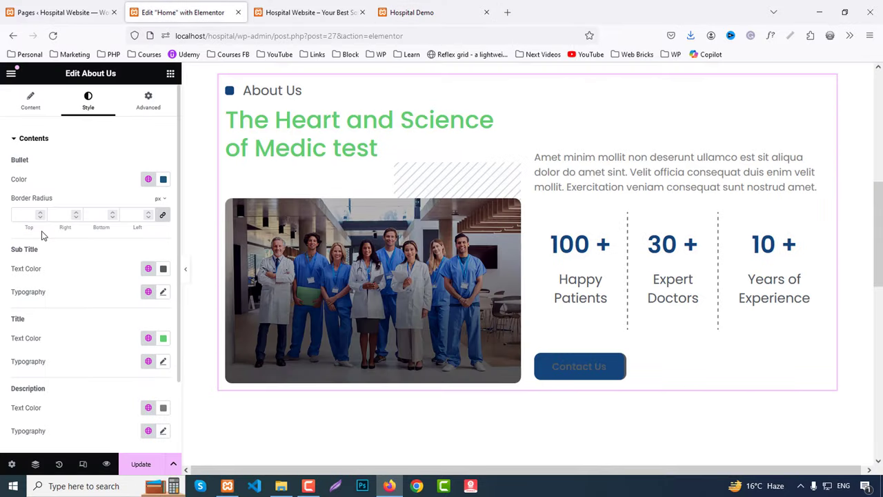
Set the text color of the About Us title to #333, leaving the subtitle's global color as is.
{"action": "left_click", "coordinate": [148, 268]}
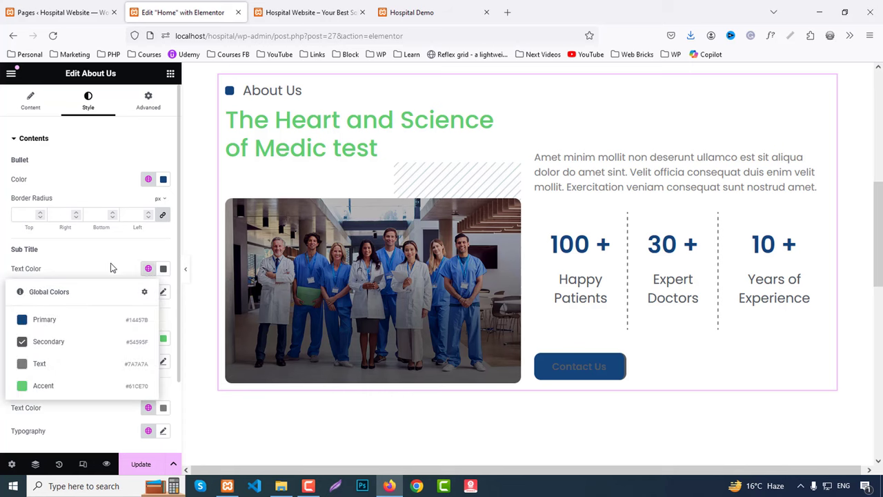
{"action": "left_click", "coordinate": [110, 268]}
{"action": "scroll", "coordinate": [147, 272], "scroll_direction": "down", "scroll_amount": 2}
{"action": "left_click", "coordinate": [147, 251]}
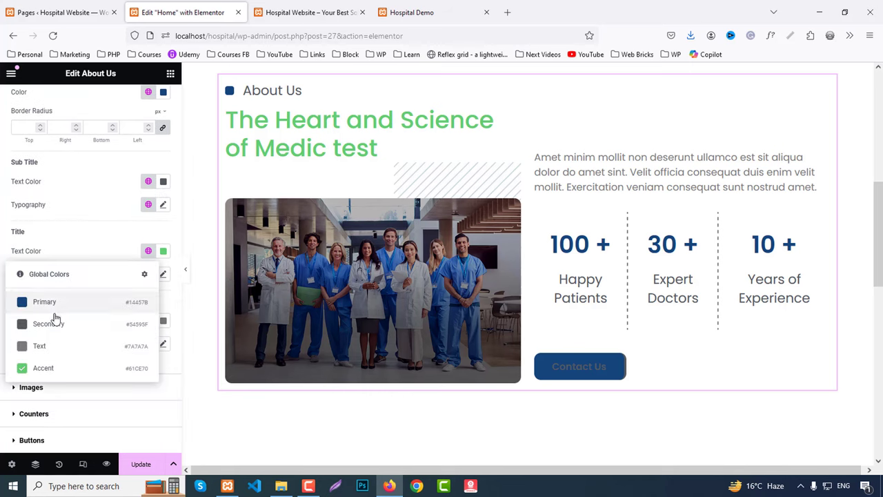
{"action": "left_click", "coordinate": [54, 324]}
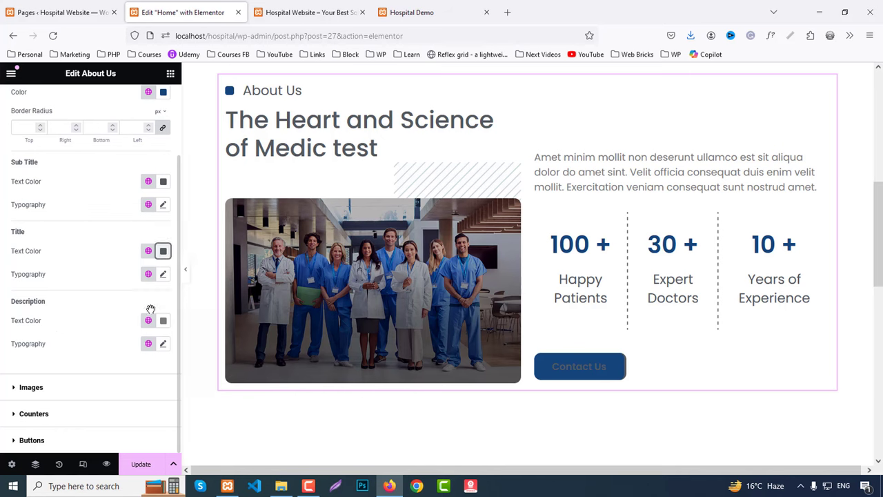
{"action": "left_click", "coordinate": [163, 250]}
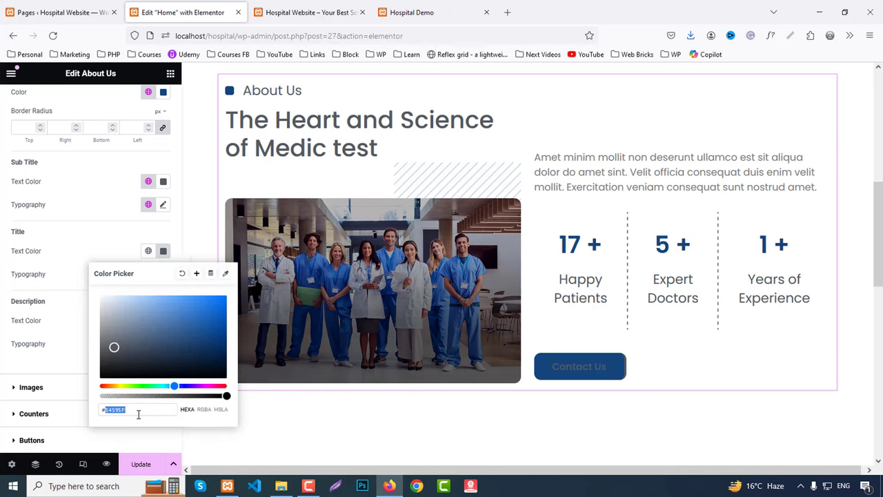
{"action": "type", "text": "#333"}
{"action": "left_click", "coordinate": [95, 229]}
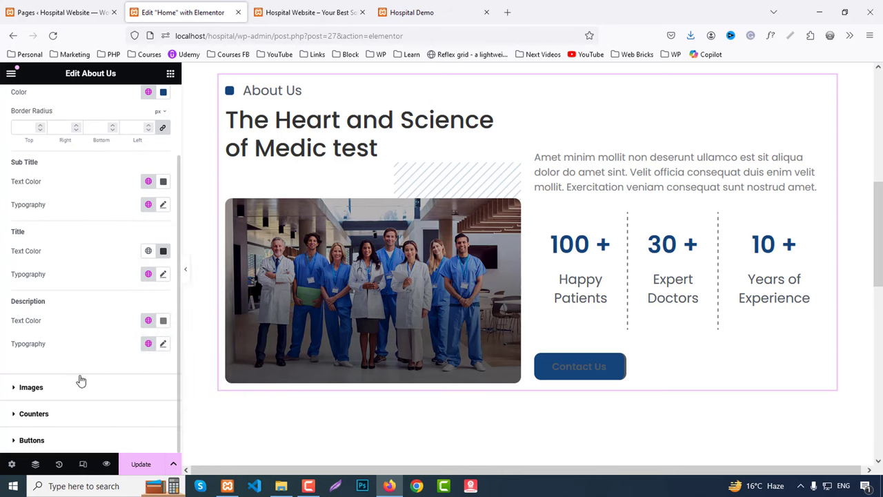
Set the About Us description's text color to #222 and review its typography settings.
{"action": "left_click", "coordinate": [163, 320]}
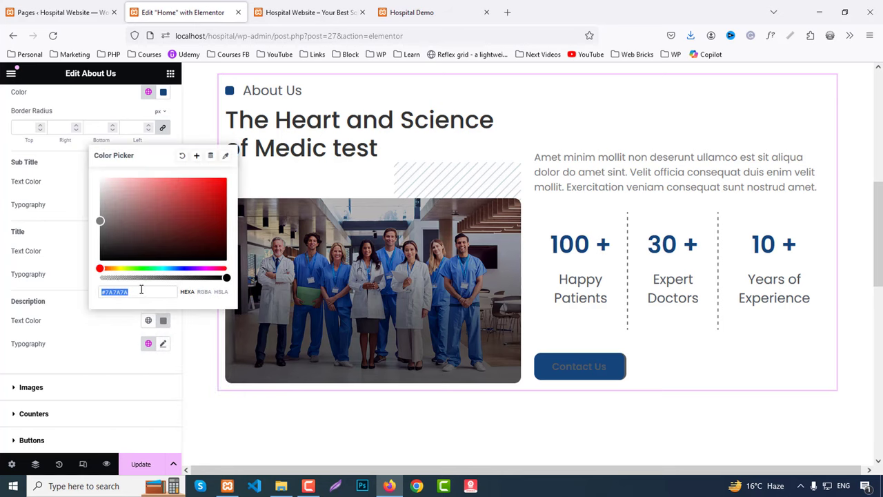
{"action": "type", "text": "#222"}
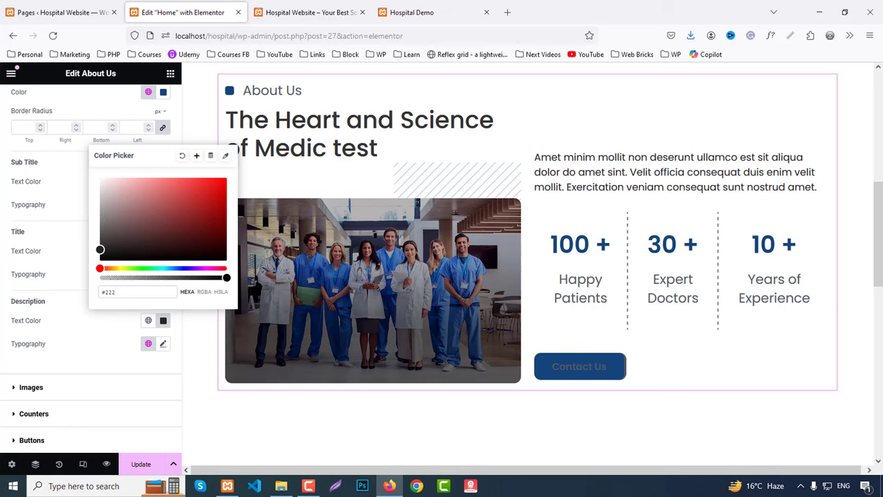
{"action": "left_click", "coordinate": [118, 357]}
{"action": "left_click", "coordinate": [163, 344]}
{"action": "scroll", "coordinate": [131, 356], "scroll_direction": "down", "scroll_amount": 3}
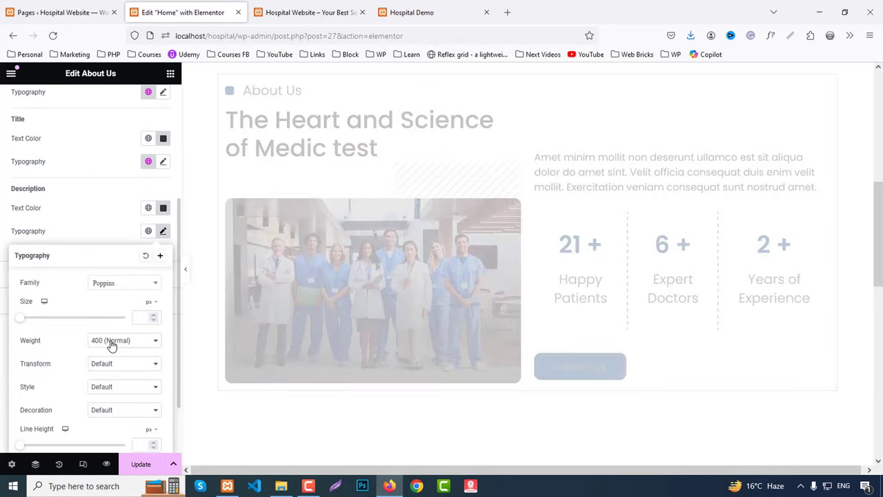
{"action": "left_click", "coordinate": [134, 235]}
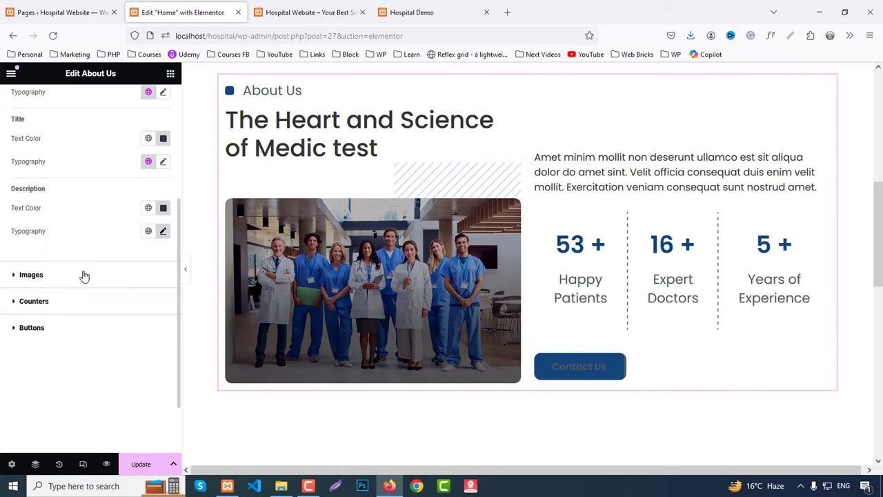
Review the image style options, then set the counter titles' text color to #333333.
{"action": "left_click", "coordinate": [39, 276]}
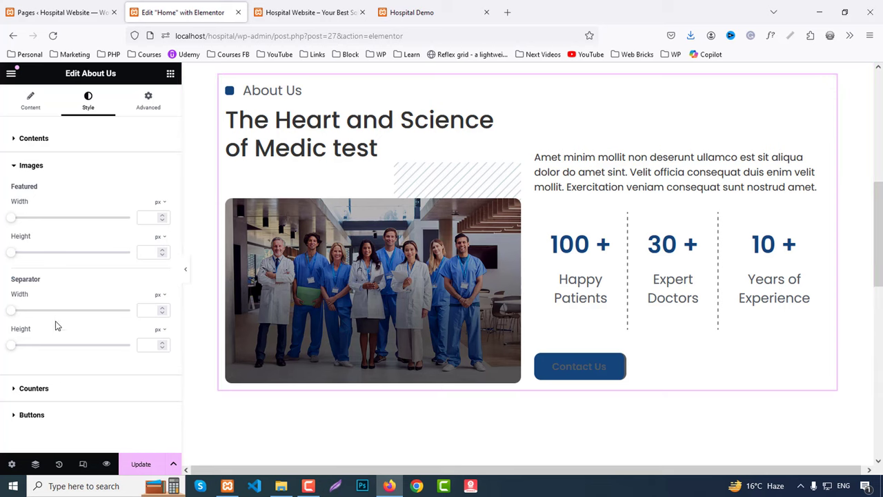
{"action": "left_click", "coordinate": [34, 389]}
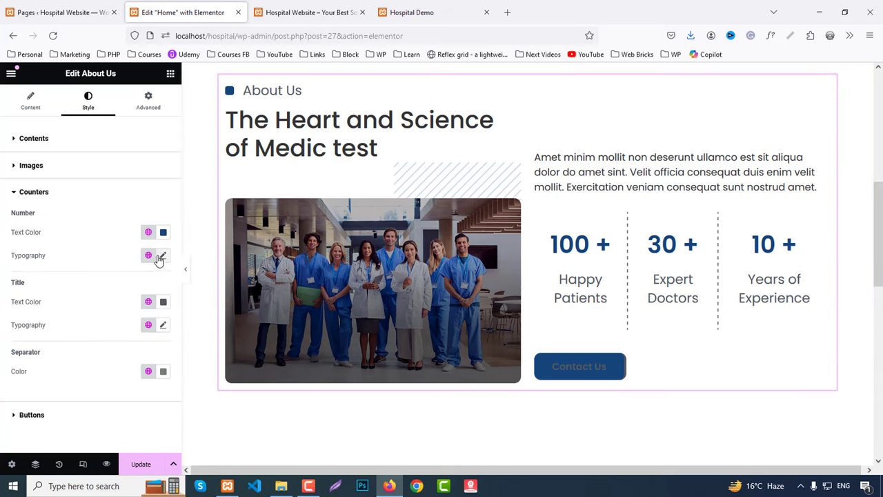
{"action": "left_click", "coordinate": [164, 304]}
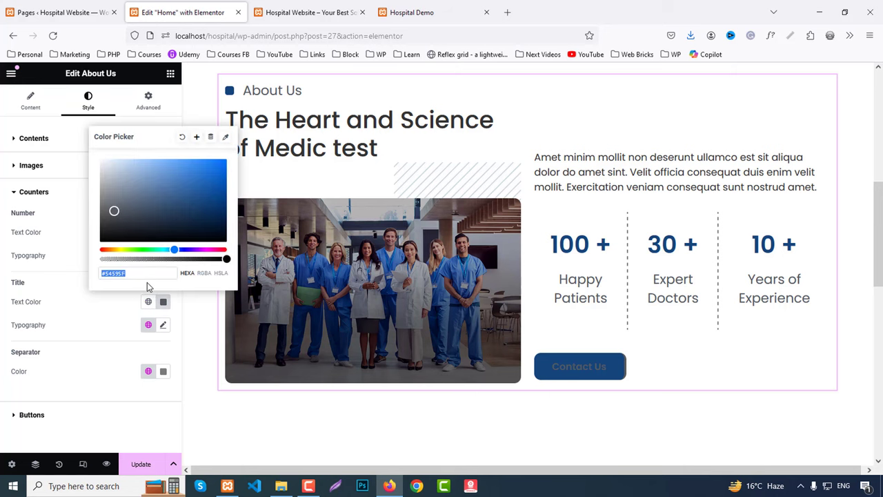
{"action": "type", "text": "#333333"}
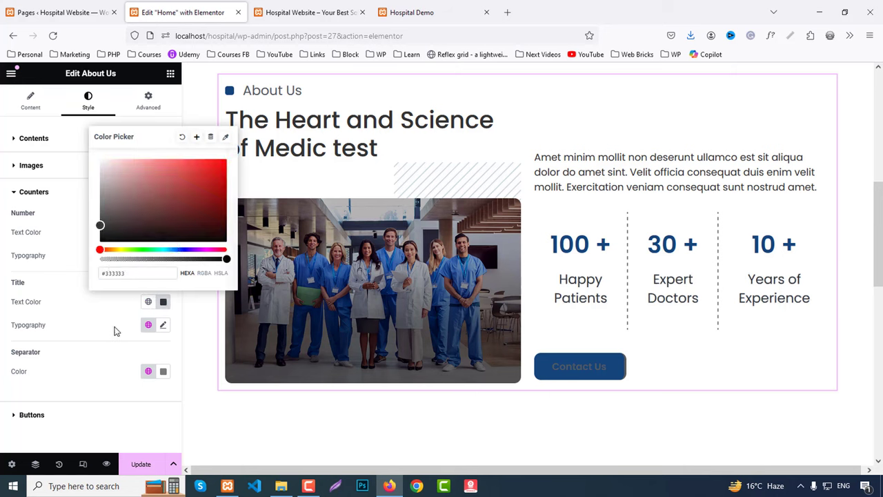
{"action": "left_click", "coordinate": [115, 327]}
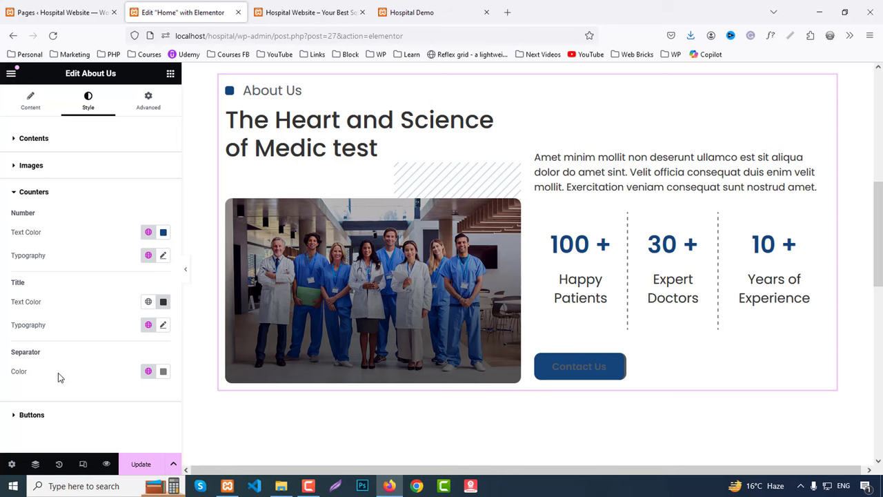
Check the demo's Read More button and set Button 1's normal text color to #FFFFFF.
{"action": "left_click", "coordinate": [32, 414]}
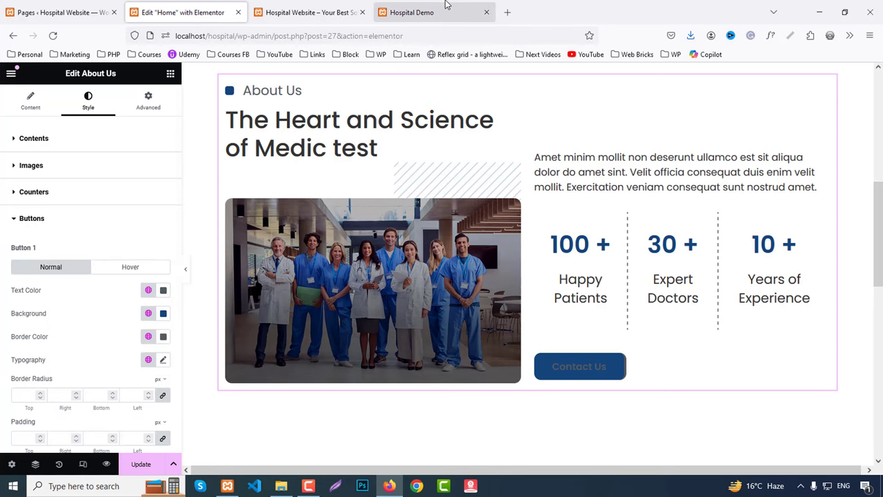
{"action": "left_click", "coordinate": [412, 12]}
{"action": "scroll", "coordinate": [547, 328], "scroll_direction": "down", "scroll_amount": 4}
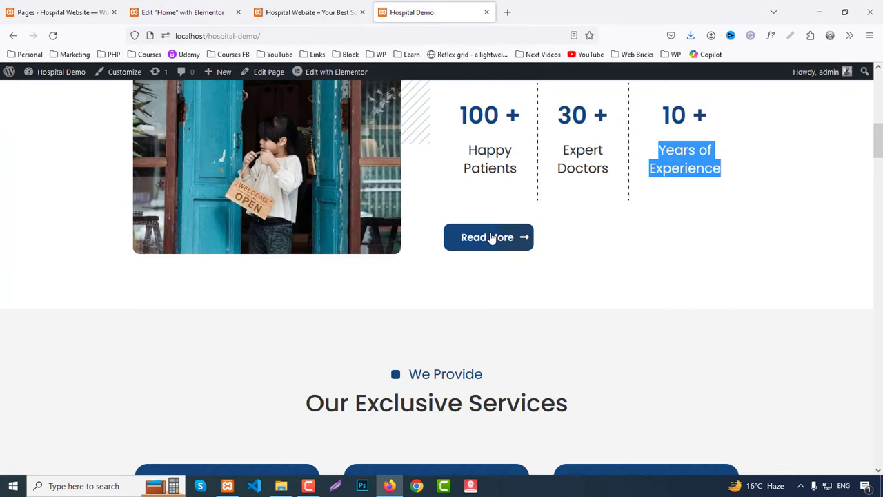
{"action": "left_click", "coordinate": [207, 12]}
{"action": "scroll", "coordinate": [174, 348], "scroll_direction": "down", "scroll_amount": 1}
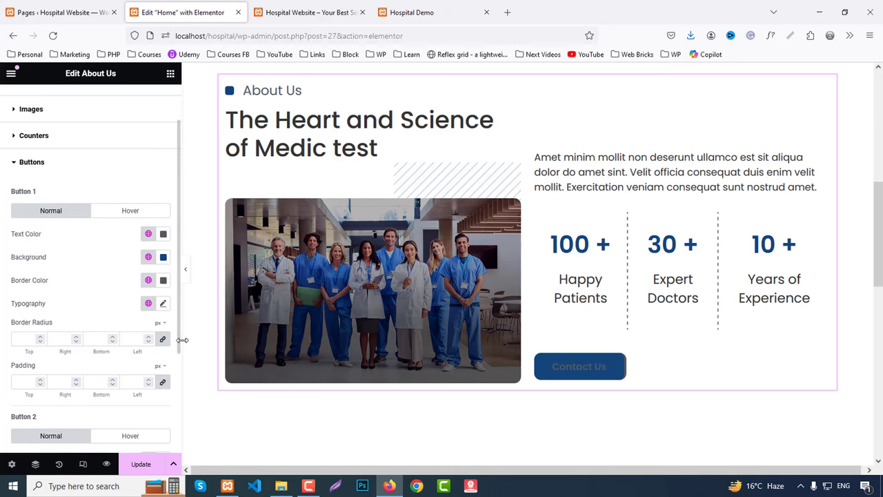
{"action": "left_click", "coordinate": [412, 13]}
{"action": "left_click", "coordinate": [183, 12]}
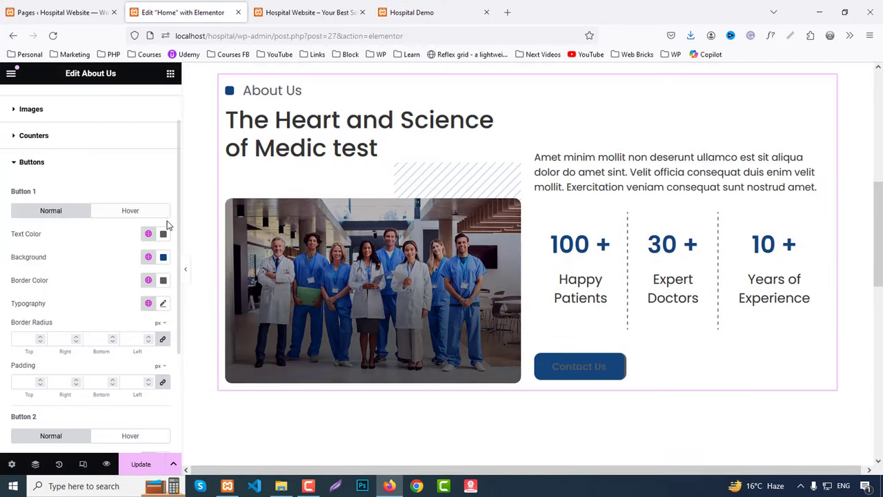
{"action": "left_click", "coordinate": [163, 233]}
{"action": "type", "text": "#FFFFFF"}
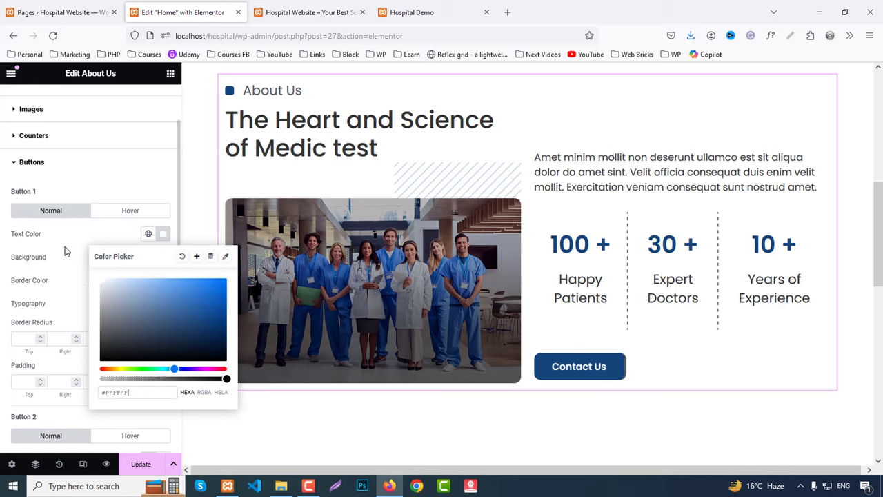
{"action": "left_click", "coordinate": [69, 239]}
Set Button 1's normal border color to the global Primary color.
{"action": "left_click", "coordinate": [148, 280]}
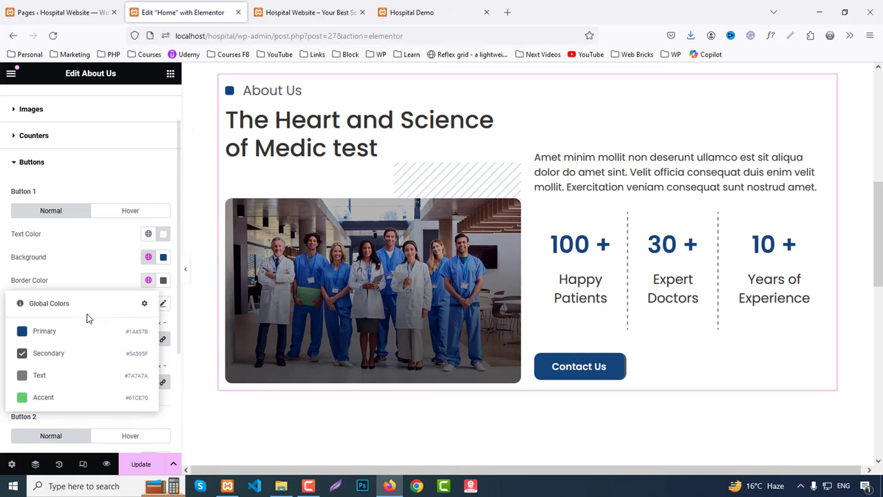
{"action": "left_click", "coordinate": [41, 331]}
{"action": "scroll", "coordinate": [113, 288], "scroll_direction": "down", "scroll_amount": 2}
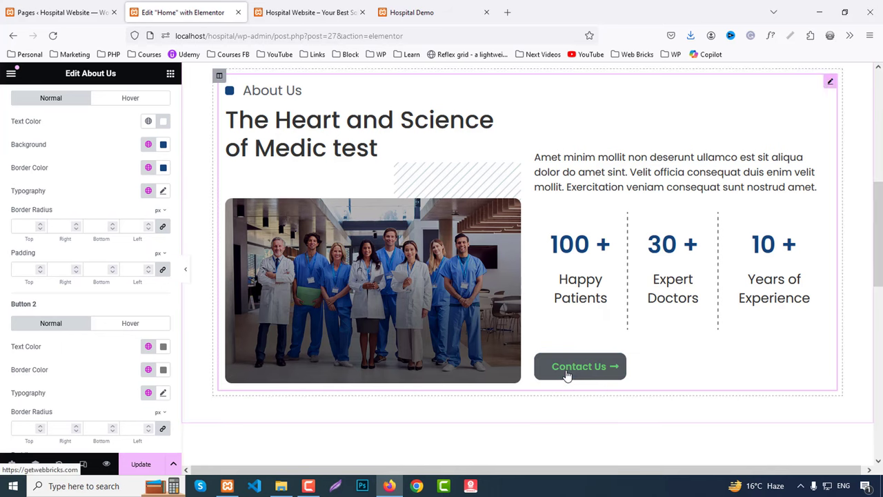
Set Button 1's text color in the hover state to white.
{"action": "scroll", "coordinate": [102, 205], "scroll_direction": "up", "scroll_amount": 3}
{"action": "left_click", "coordinate": [127, 269]}
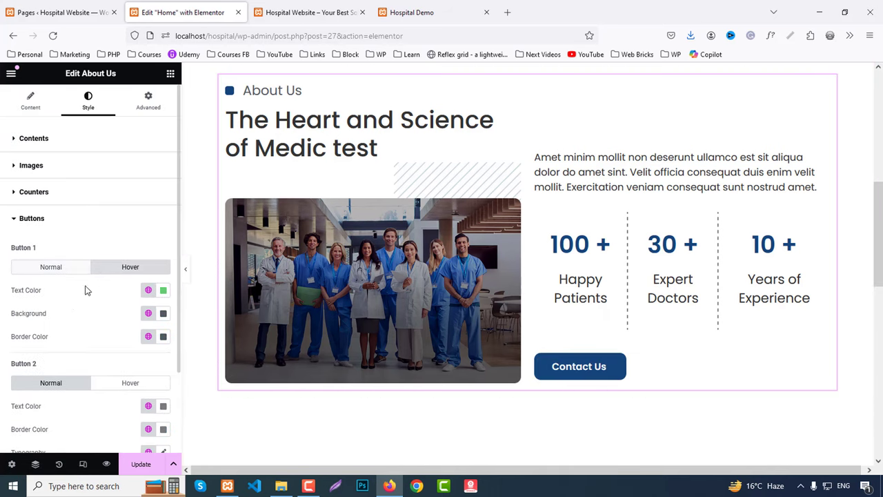
{"action": "scroll", "coordinate": [113, 279], "scroll_direction": "down", "scroll_amount": 1}
{"action": "left_click", "coordinate": [169, 237]}
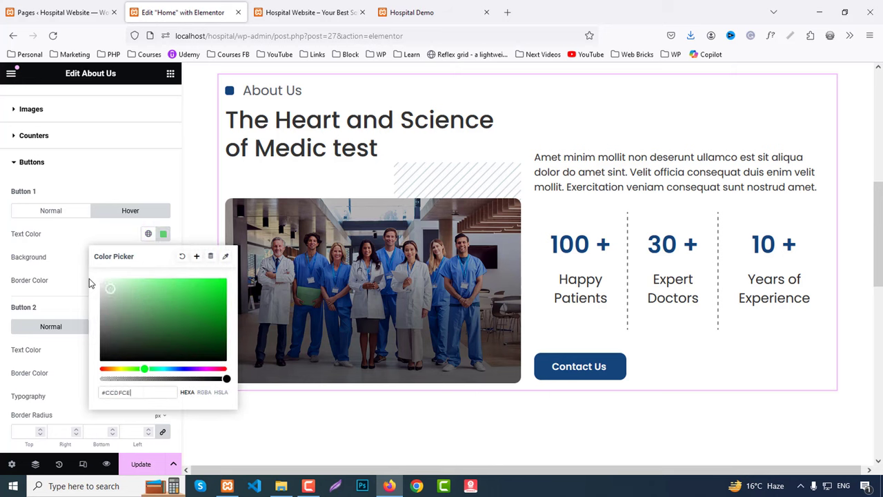
{"action": "left_click", "coordinate": [67, 250]}
Set both the background and border color of Button 1's hover state to #333.
{"action": "left_click", "coordinate": [163, 257]}
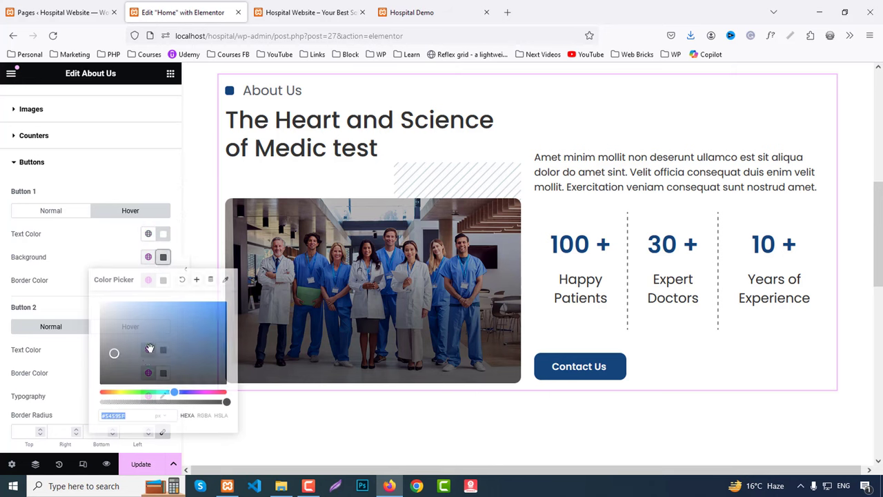
{"action": "type", "text": "#333"}
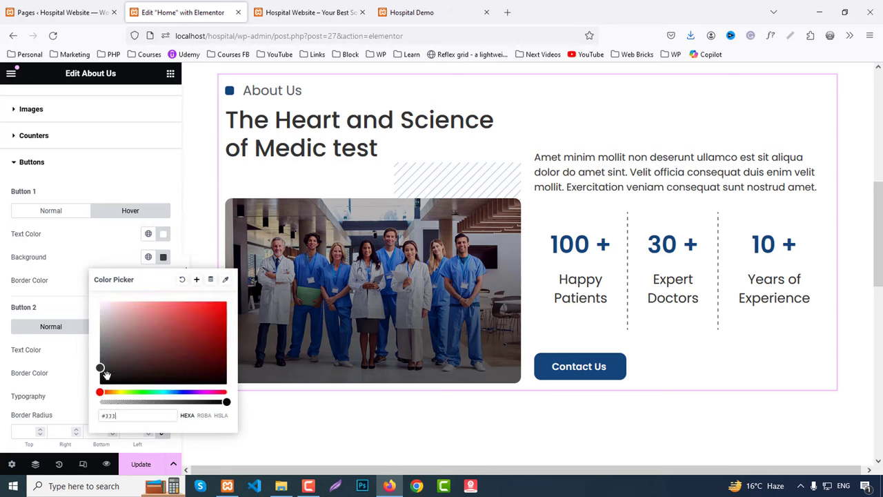
{"action": "key", "text": "Escape"}
{"action": "left_click", "coordinate": [163, 280]}
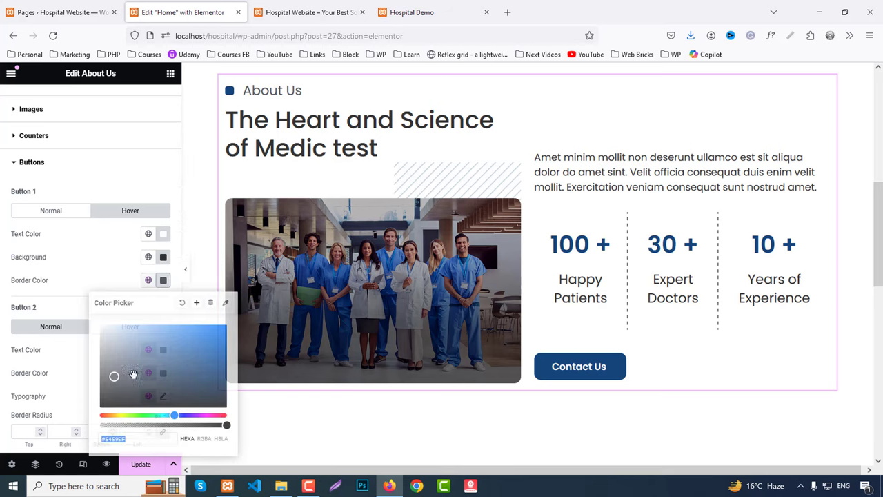
{"action": "type", "text": "#333"}
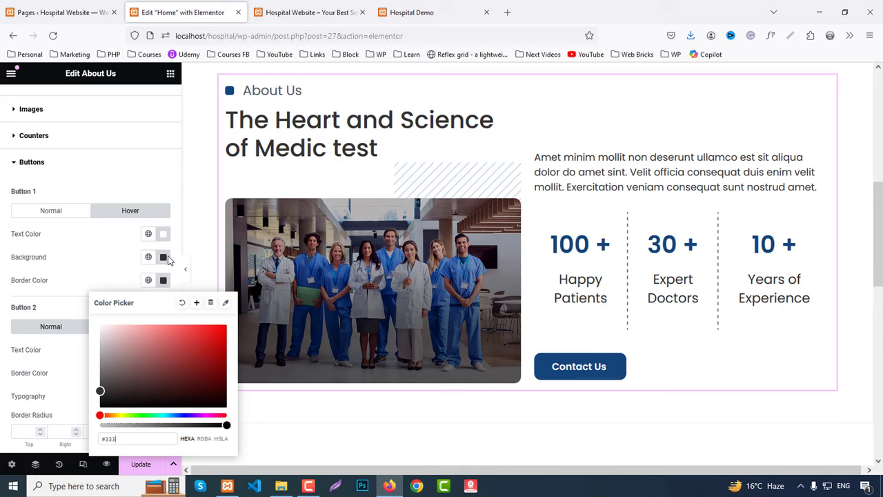
Change the About Us section's Button 1 text to "Read More" and update the page.
{"action": "scroll", "coordinate": [28, 180], "scroll_direction": "up", "scroll_amount": 2}
{"action": "left_click", "coordinate": [23, 102]}
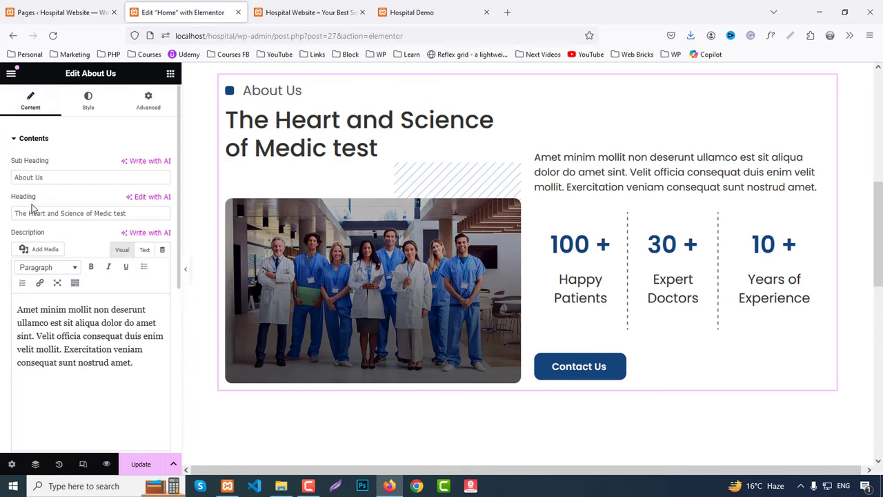
{"action": "scroll", "coordinate": [40, 377], "scroll_direction": "down", "scroll_amount": 5}
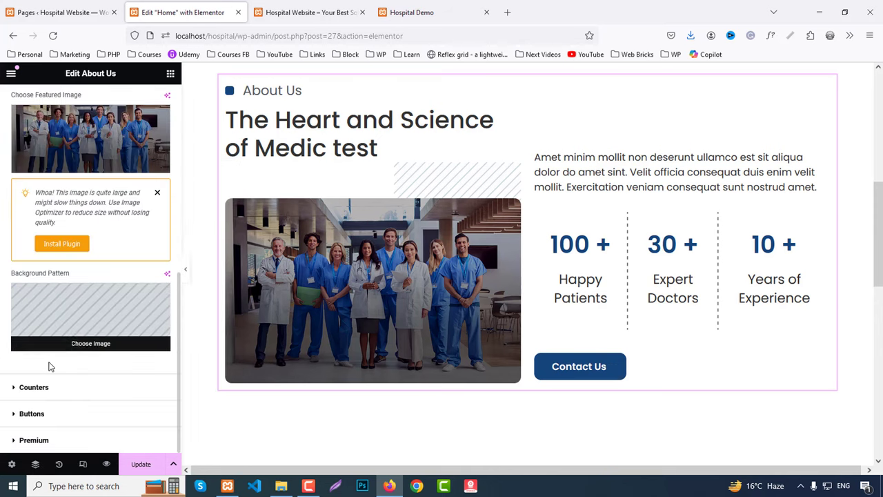
{"action": "left_click", "coordinate": [34, 417]}
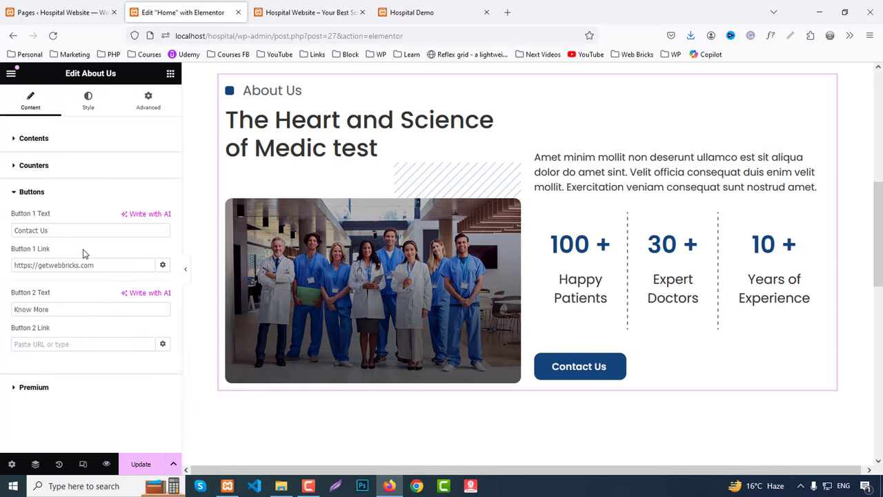
{"action": "type", "text": "Rea"}
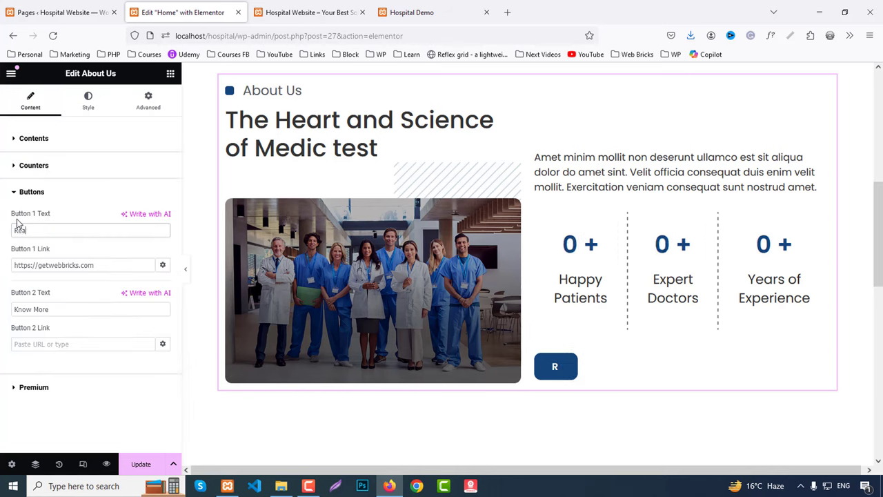
{"action": "type", "text": "d More"}
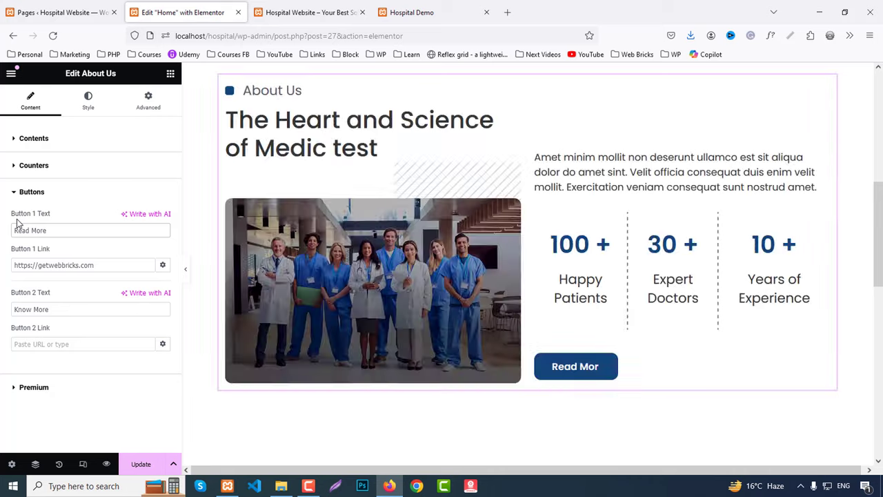
{"action": "left_click", "coordinate": [141, 464]}
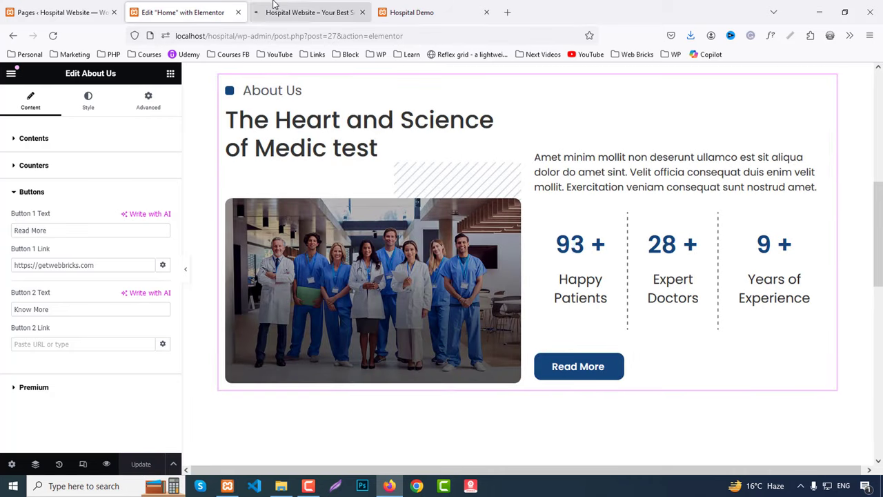
Review the updated About Us section in the site preview and examine the demo's Our Exclusive Services section.
{"action": "left_click", "coordinate": [310, 13]}
{"action": "scroll", "coordinate": [717, 266], "scroll_direction": "down", "scroll_amount": 3}
{"action": "scroll", "coordinate": [718, 267], "scroll_direction": "down", "scroll_amount": 6}
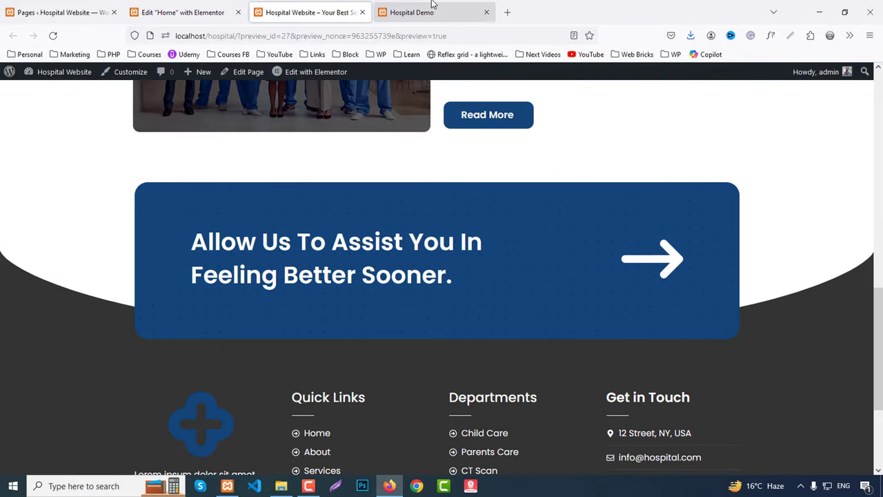
{"action": "left_click", "coordinate": [433, 11]}
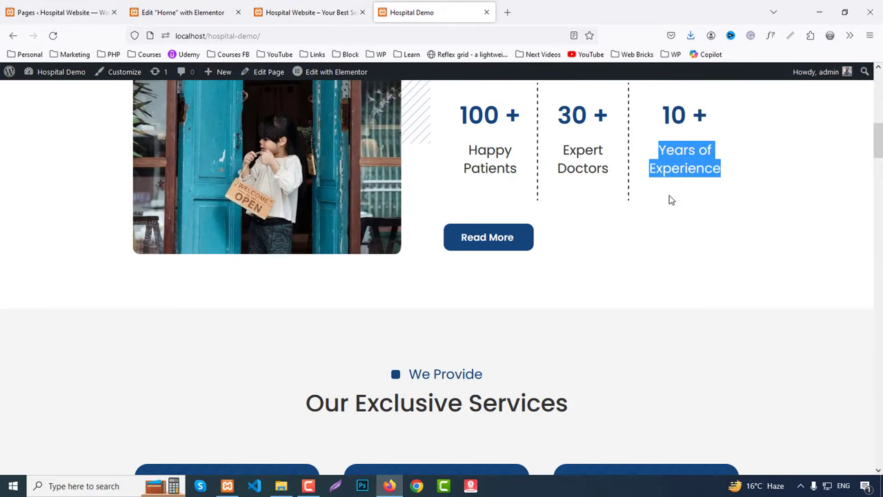
{"action": "scroll", "coordinate": [677, 285], "scroll_direction": "down", "scroll_amount": 2}
{"action": "scroll", "coordinate": [678, 288], "scroll_direction": "down", "scroll_amount": 6}
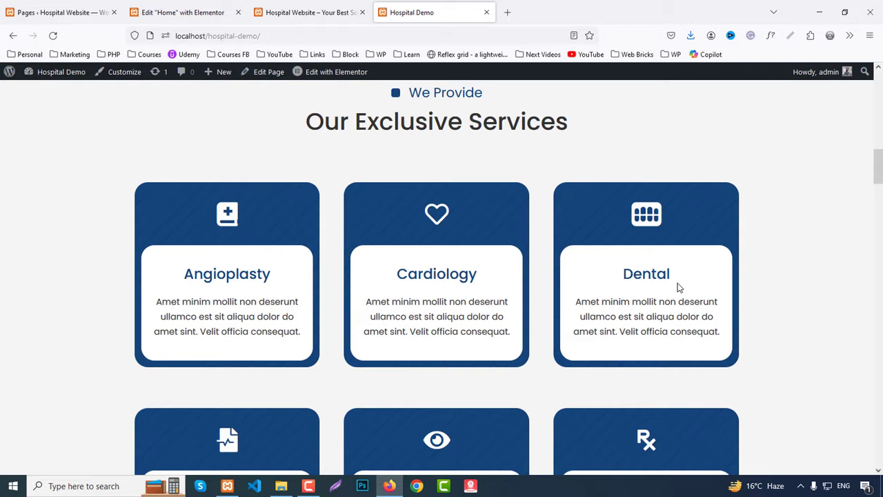
{"action": "scroll", "coordinate": [561, 256], "scroll_direction": "up", "scroll_amount": 6}
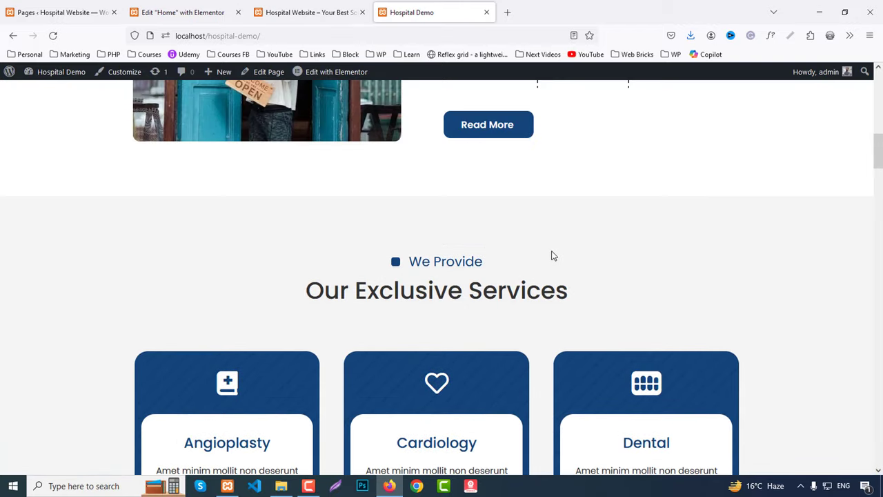
{"action": "scroll", "coordinate": [557, 256], "scroll_direction": "down", "scroll_amount": 4}
{"action": "scroll", "coordinate": [566, 256], "scroll_direction": "down", "scroll_amount": 2}
Add a single-column section below About Us on the Home page and place a Section Heading widget in it.
{"action": "left_click", "coordinate": [178, 13]}
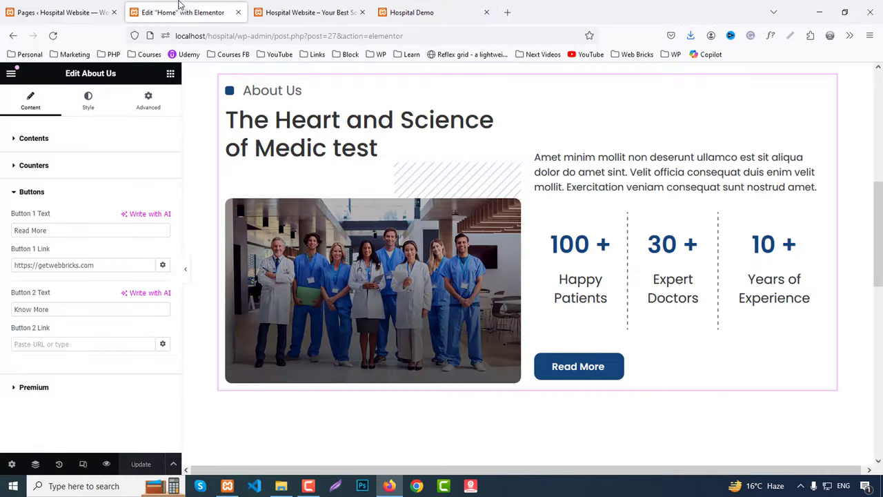
{"action": "scroll", "coordinate": [539, 283], "scroll_direction": "down", "scroll_amount": 3}
{"action": "left_click", "coordinate": [516, 277]}
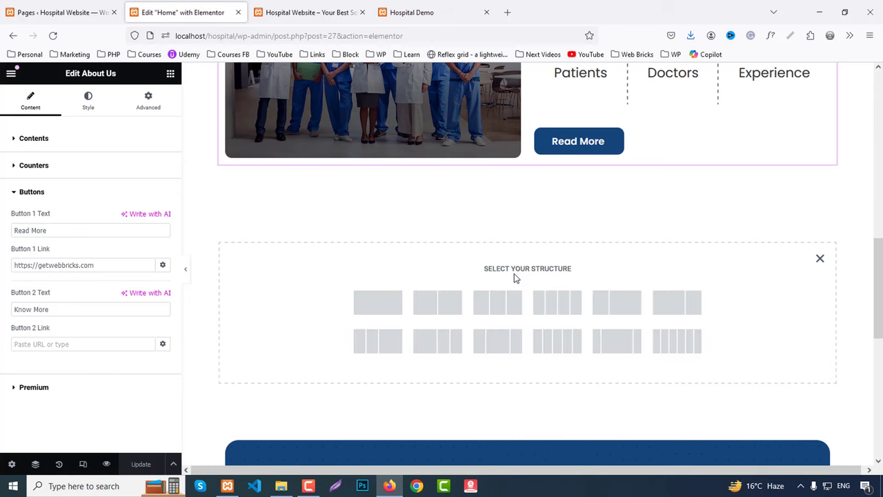
{"action": "left_click", "coordinate": [381, 303]}
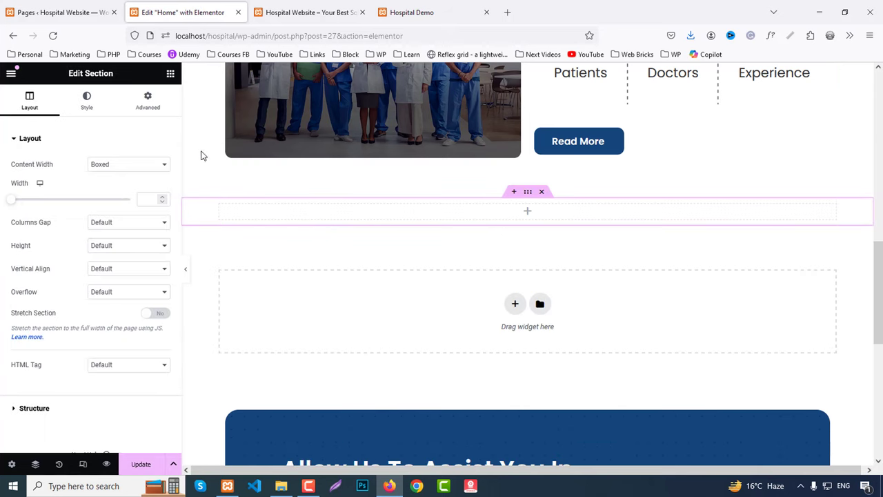
{"action": "left_click", "coordinate": [171, 74]}
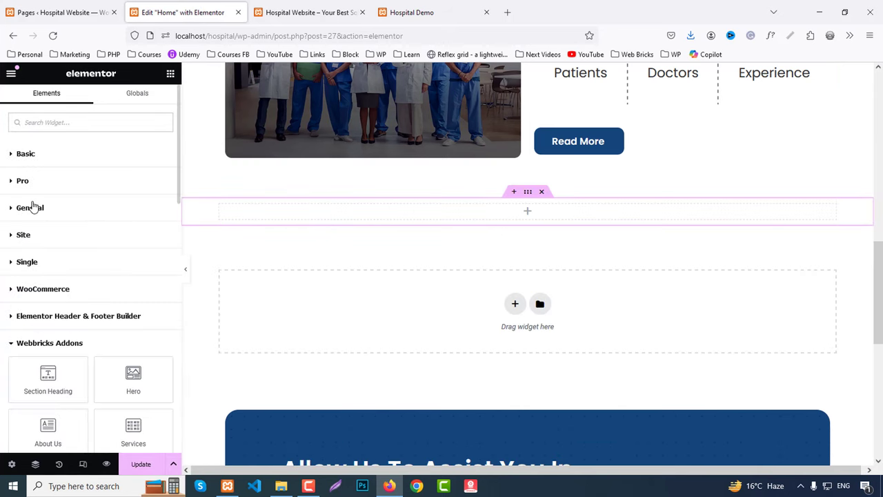
{"action": "scroll", "coordinate": [9, 333], "scroll_direction": "down", "scroll_amount": 3}
{"action": "left_click_drag", "start_coordinate": [55, 160], "coordinate": [532, 213]}
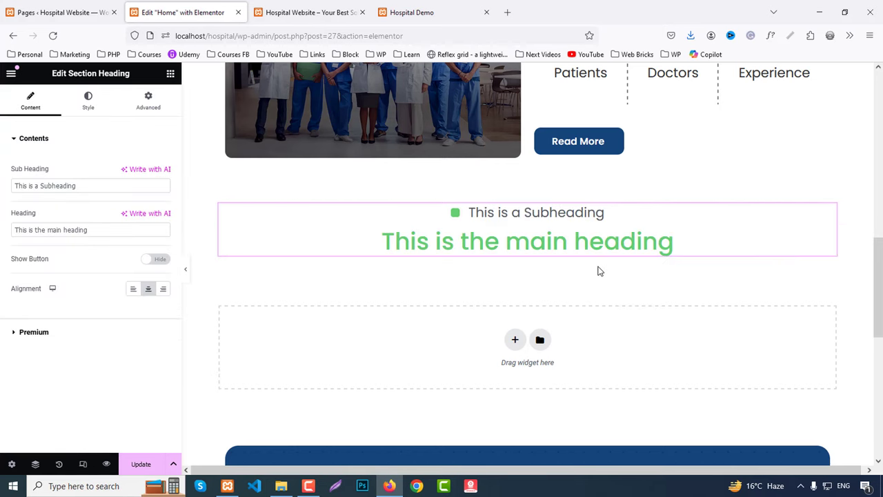
Add a three-column section beneath the new section heading.
{"action": "left_click", "coordinate": [170, 74]}
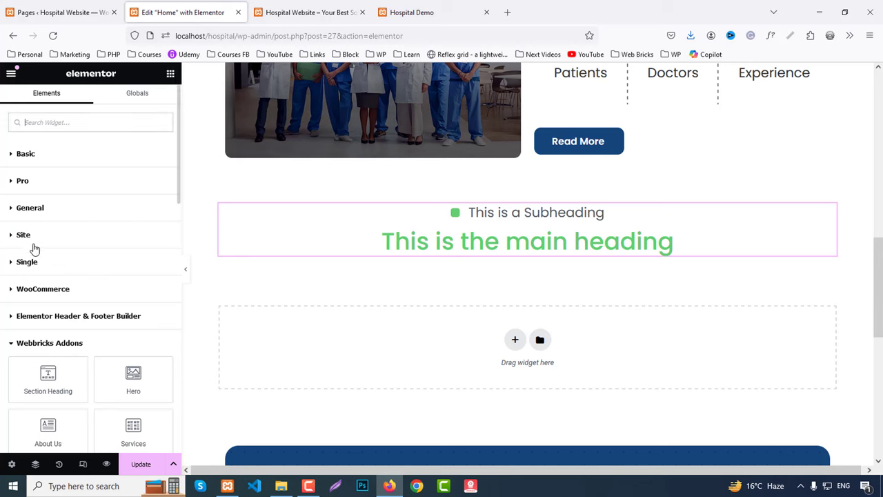
{"action": "left_click", "coordinate": [44, 154]}
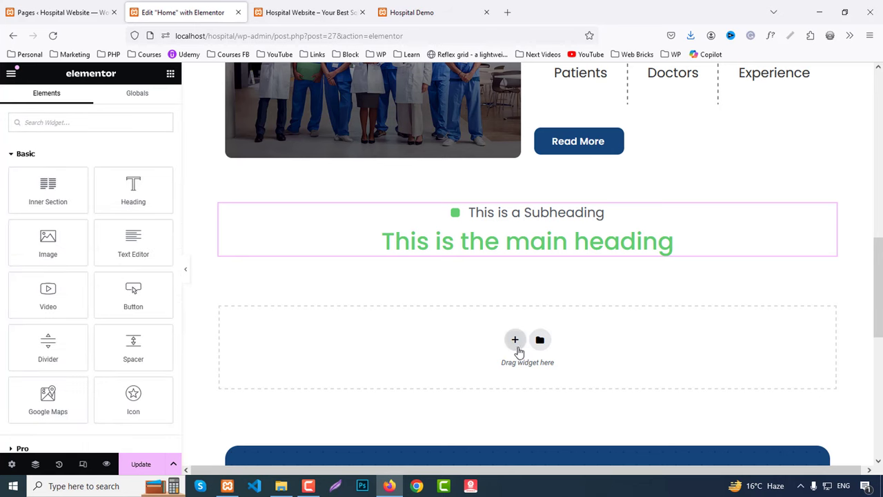
{"action": "left_click", "coordinate": [515, 340]}
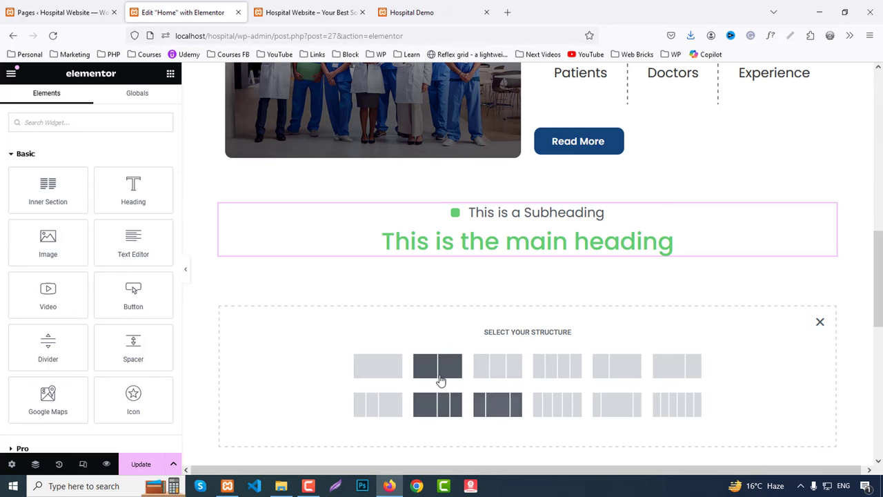
{"action": "left_click", "coordinate": [501, 373]}
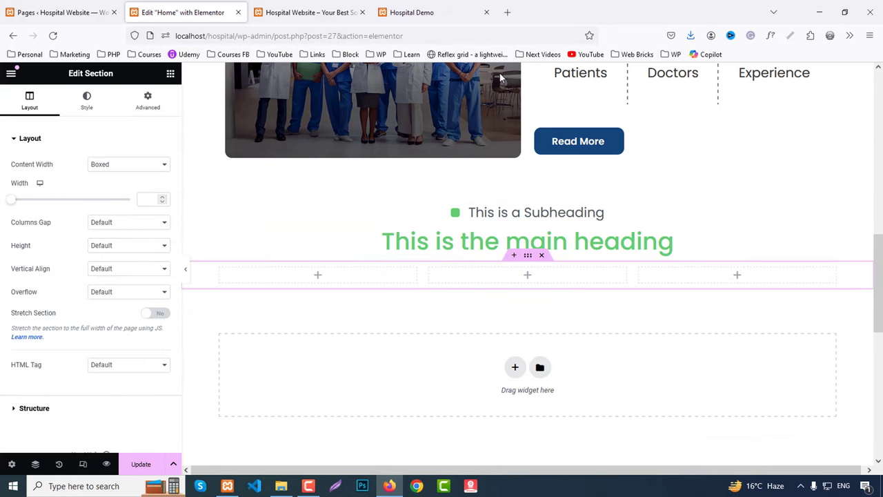
Check the demo's service cards and place a Webbricks Info Box widget in the first of the three columns.
{"action": "left_click", "coordinate": [411, 12]}
{"action": "left_click", "coordinate": [183, 12]}
{"action": "left_click", "coordinate": [171, 73]}
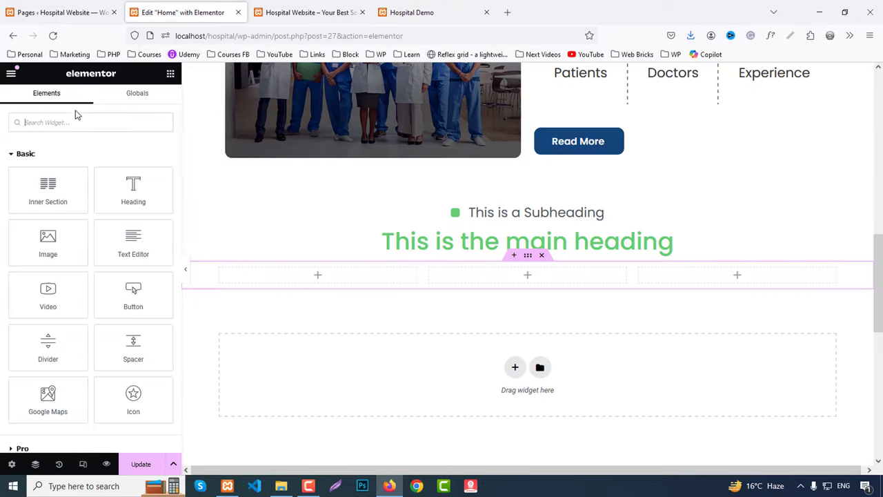
{"action": "left_click", "coordinate": [35, 152]}
{"action": "scroll", "coordinate": [9, 262], "scroll_direction": "down", "scroll_amount": 6}
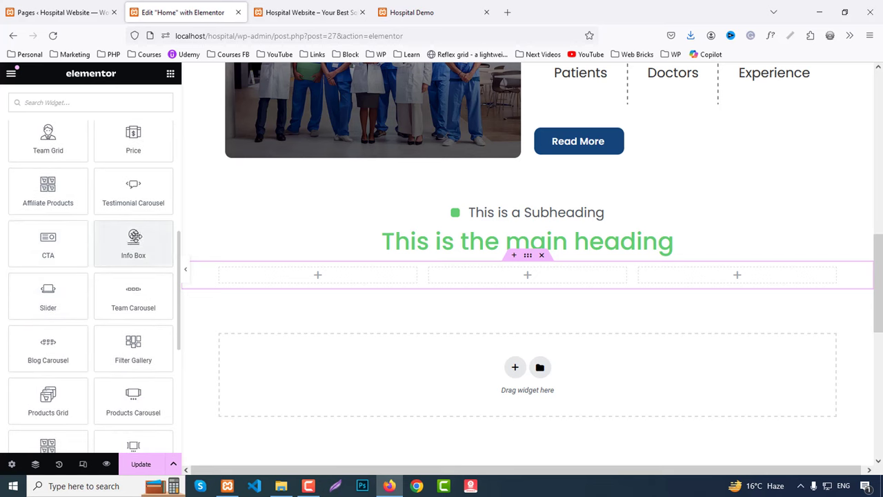
{"action": "left_click_drag", "start_coordinate": [133, 242], "coordinate": [359, 279]}
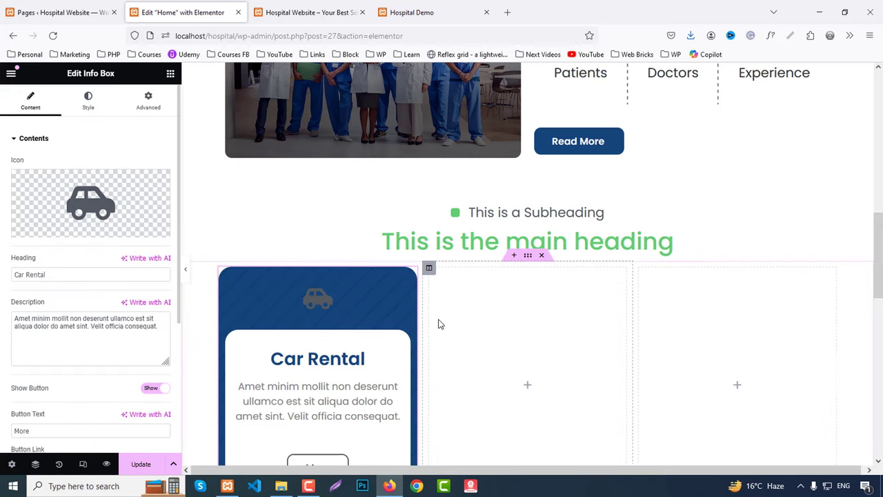
Hide the info box's More button and compare the card with the demo.
{"action": "scroll", "coordinate": [438, 319], "scroll_direction": "down", "scroll_amount": 2}
{"action": "right_click", "coordinate": [325, 219]}
{"action": "left_click", "coordinate": [262, 258]}
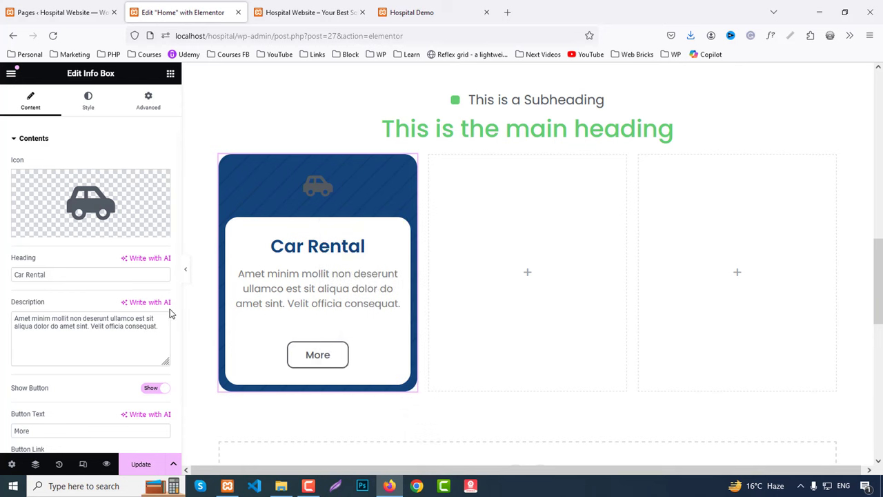
{"action": "left_click", "coordinate": [150, 389]}
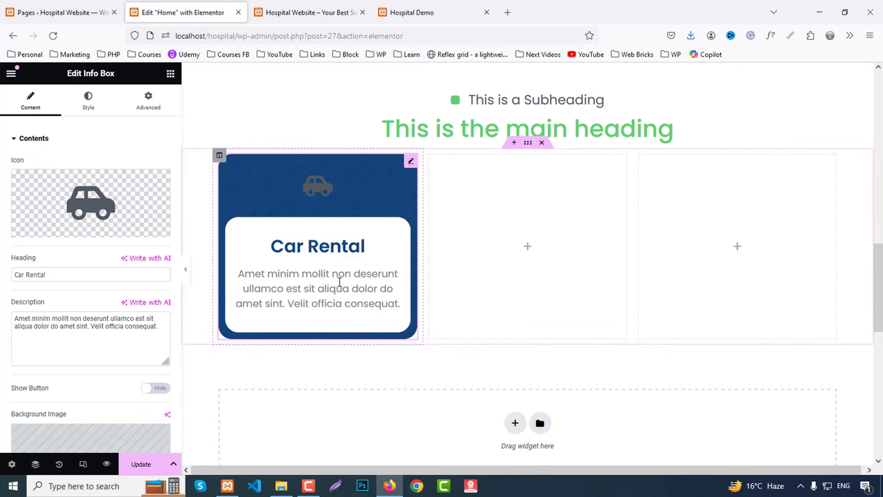
{"action": "left_click", "coordinate": [425, 8]}
{"action": "left_click", "coordinate": [182, 13]}
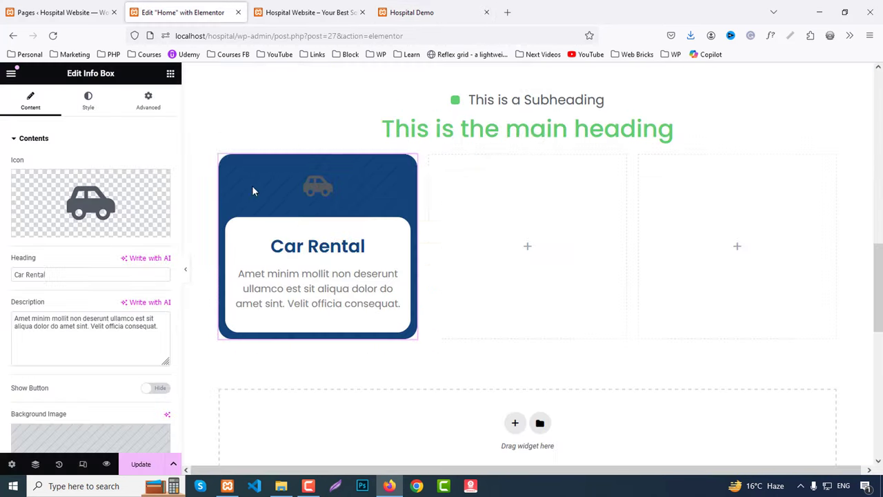
Copy the info box and paste it into the second and third columns of the section.
{"action": "right_click", "coordinate": [293, 214]}
{"action": "left_click", "coordinate": [319, 268]}
{"action": "right_click", "coordinate": [473, 240]}
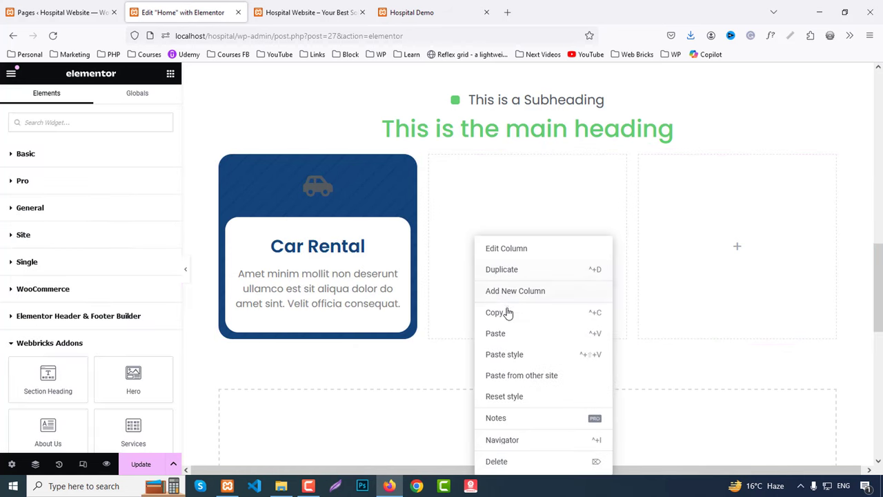
{"action": "left_click", "coordinate": [504, 334]}
{"action": "right_click", "coordinate": [667, 264]}
{"action": "left_click", "coordinate": [690, 334]}
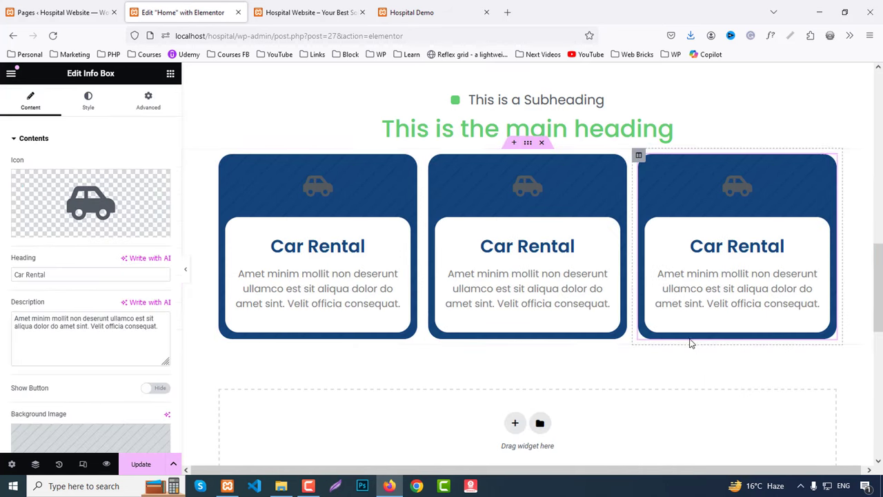
Duplicate the three-column info box section to get a second row of cards.
{"action": "right_click", "coordinate": [528, 146]}
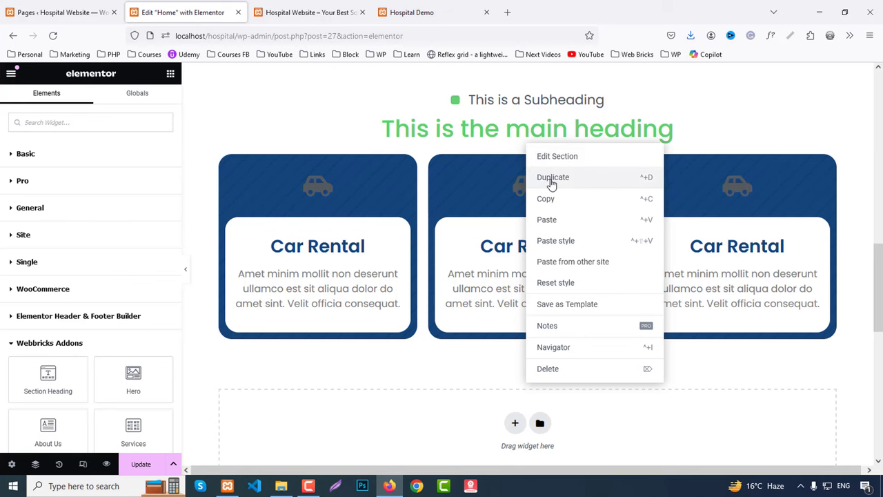
{"action": "left_click", "coordinate": [549, 174]}
{"action": "scroll", "coordinate": [578, 216], "scroll_direction": "down", "scroll_amount": 3}
{"action": "scroll", "coordinate": [578, 216], "scroll_direction": "up", "scroll_amount": 5}
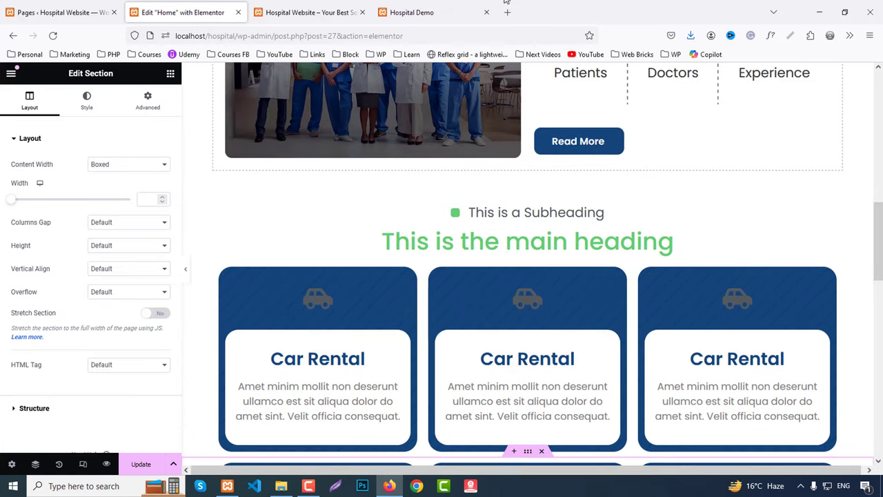
Copy the "We Provide" subheading text from the demo's services section.
{"action": "left_click", "coordinate": [442, 8]}
{"action": "scroll", "coordinate": [531, 231], "scroll_direction": "up", "scroll_amount": 4}
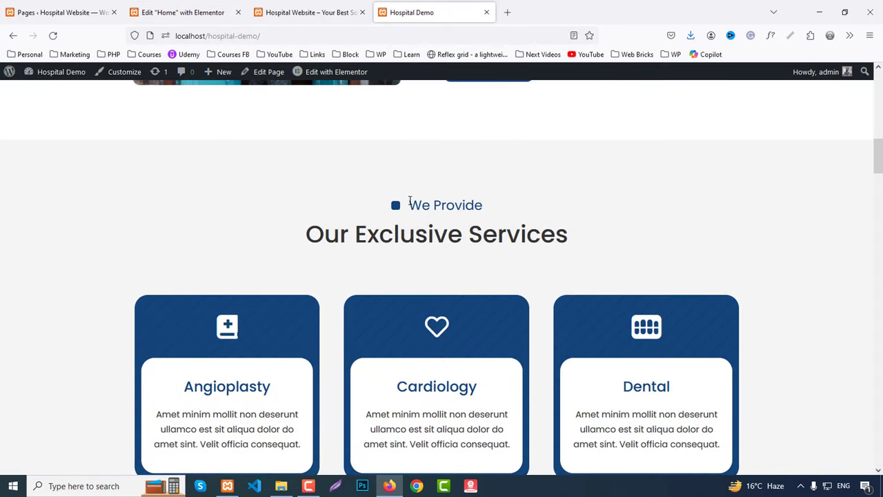
{"action": "left_click_drag", "start_coordinate": [410, 205], "coordinate": [513, 211]}
{"action": "key", "text": "ctrl+c"}
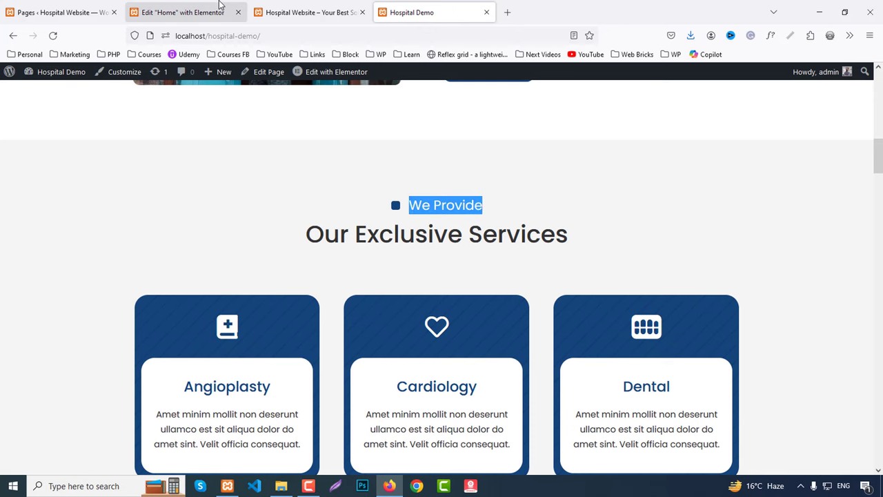
Set the About Us widget's Sub Title text color to the global Primary color.
{"action": "left_click", "coordinate": [183, 12]}
{"action": "scroll", "coordinate": [545, 298], "scroll_direction": "up", "scroll_amount": 4}
{"action": "left_click", "coordinate": [288, 145]}
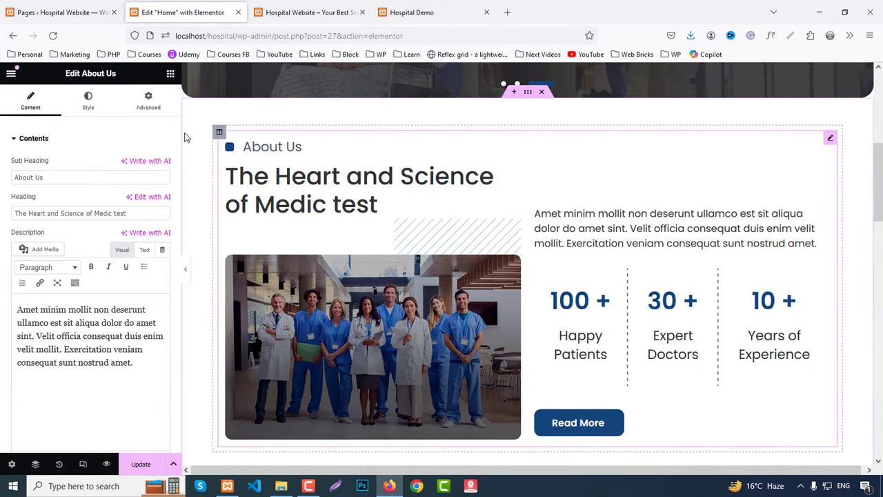
{"action": "left_click", "coordinate": [87, 100]}
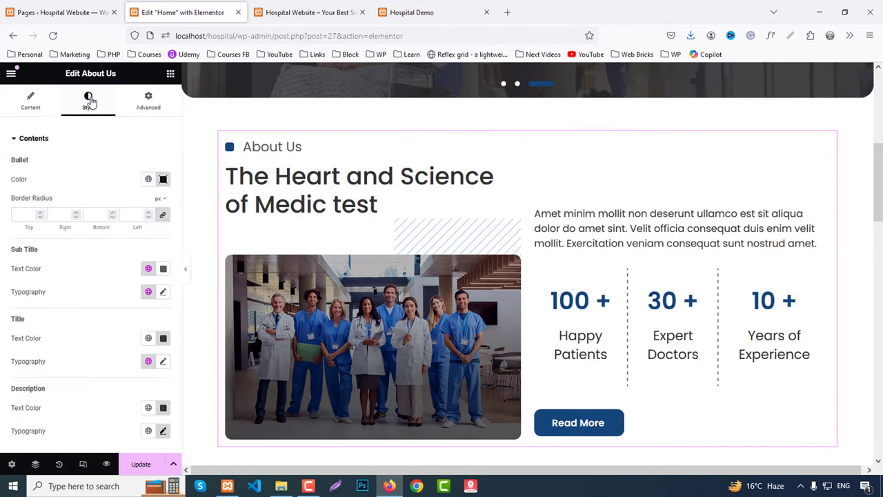
{"action": "left_click", "coordinate": [147, 269]}
{"action": "left_click", "coordinate": [29, 319]}
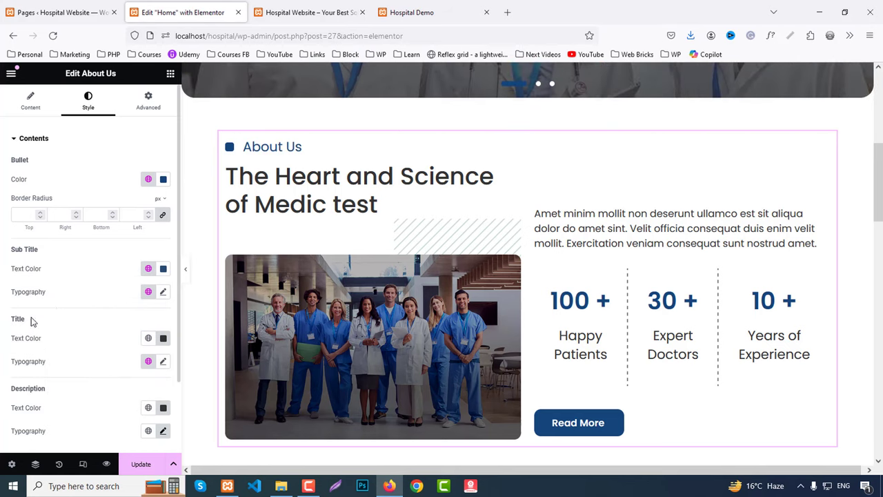
Replace the Section Heading widget's sub heading with the copied text "We Provide".
{"action": "scroll", "coordinate": [552, 276], "scroll_direction": "down", "scroll_amount": 4}
{"action": "left_click", "coordinate": [493, 212]}
{"action": "triple_click", "coordinate": [96, 185]}
{"action": "key", "text": "ctrl+v"}
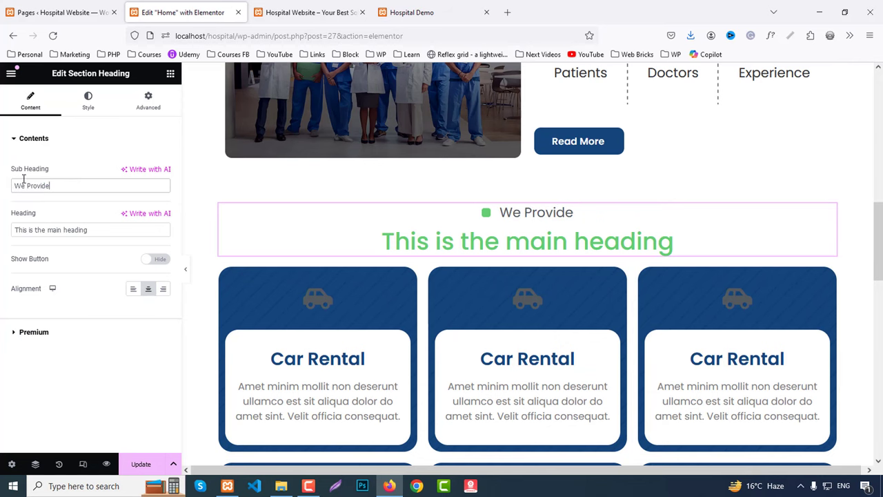
Replace the Section Heading widget's main heading with "Our Exclusive Services" copied from the demo's services section.
{"action": "left_click", "coordinate": [434, 11]}
{"action": "left_click_drag", "start_coordinate": [306, 235], "coordinate": [647, 241]}
{"action": "key", "text": "ctrl+c"}
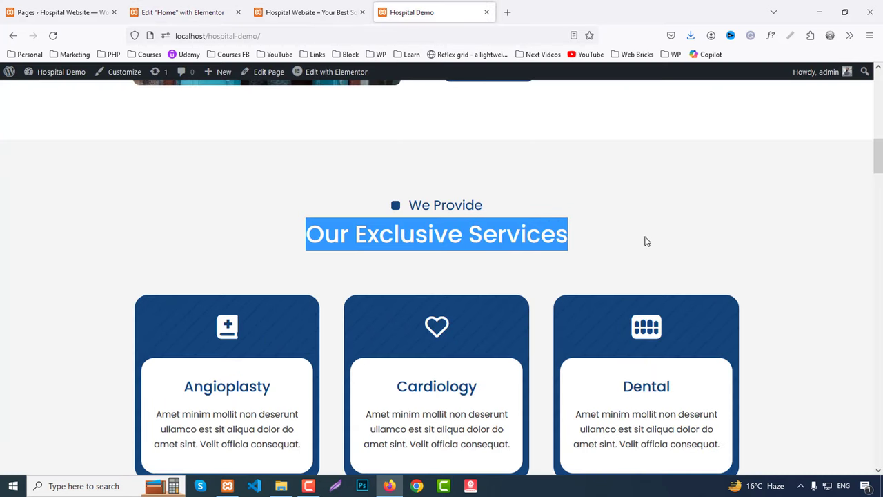
{"action": "left_click", "coordinate": [207, 13]}
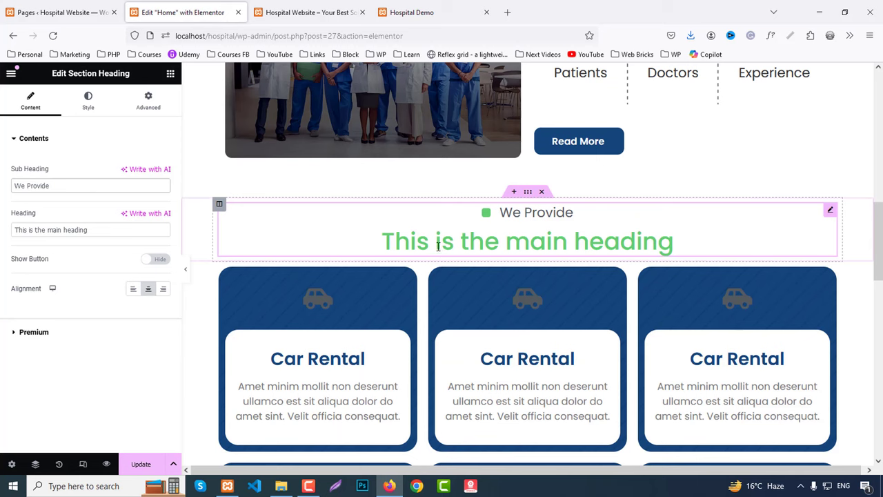
{"action": "triple_click", "coordinate": [98, 228]}
{"action": "key", "text": "ctrl+v"}
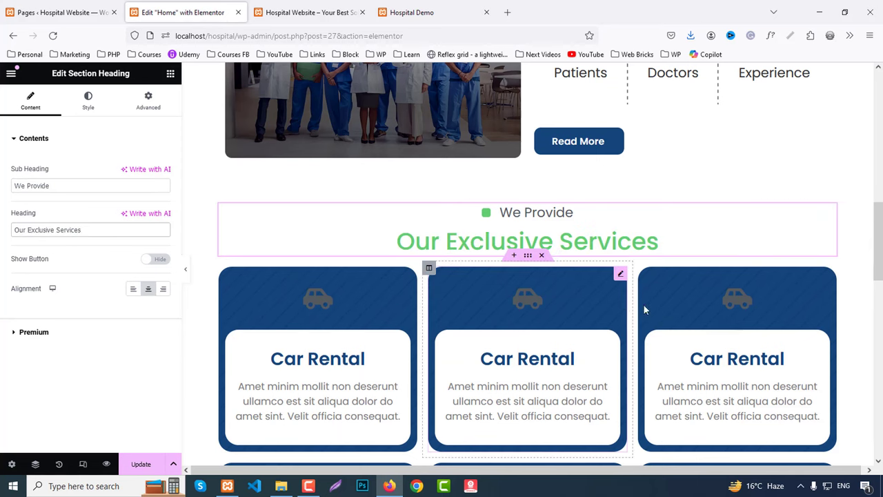
Unlink the Section Heading widget's margin values and set its bottom margin to 50 px.
{"action": "left_click", "coordinate": [165, 104]}
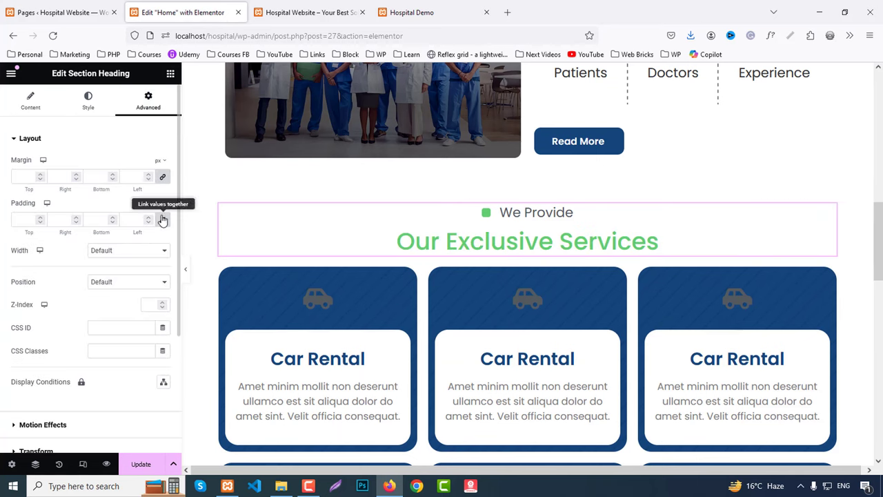
{"action": "left_click", "coordinate": [163, 177]}
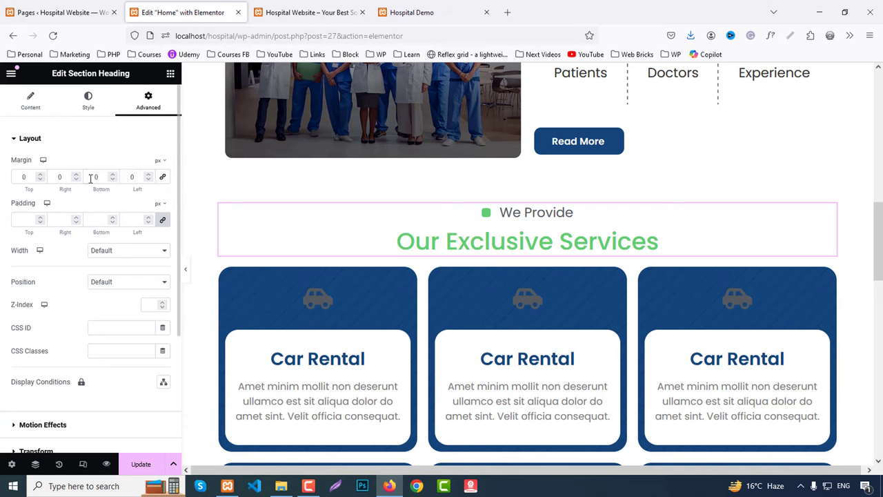
{"action": "type", "text": "50"}
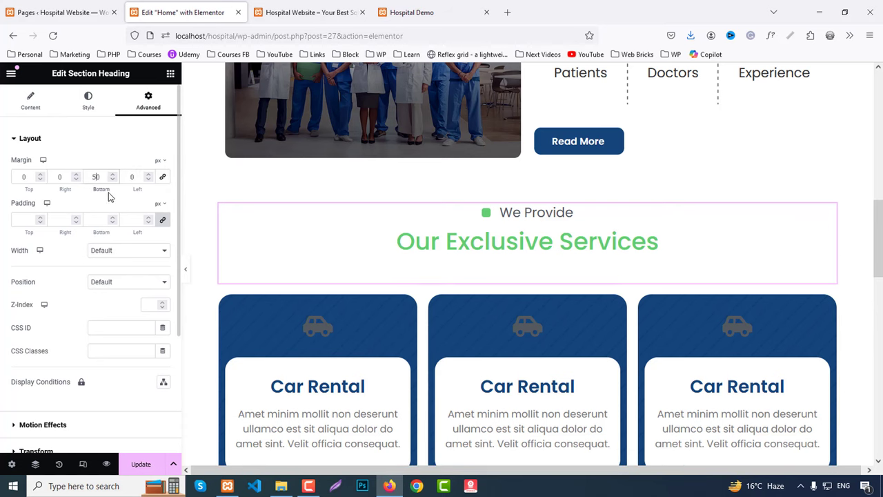
Set the Section Heading's bullet color and sub heading text color to the global dark blue.
{"action": "left_click", "coordinate": [87, 98]}
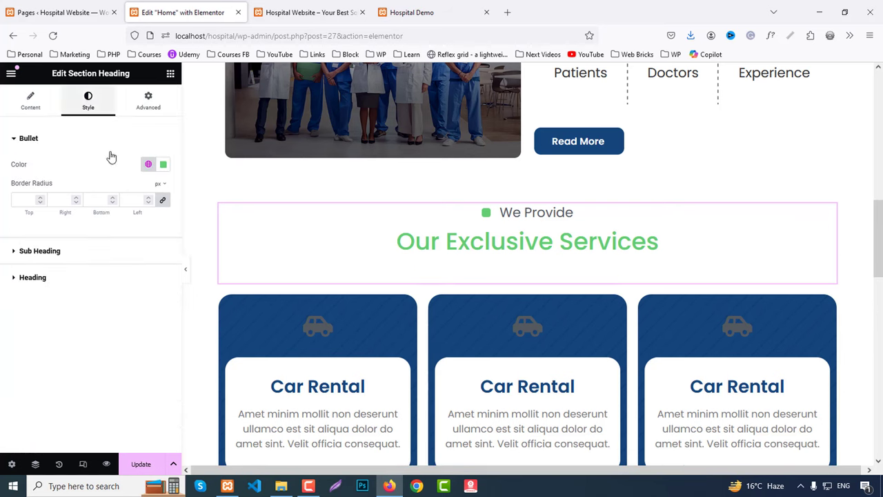
{"action": "left_click", "coordinate": [148, 164]}
{"action": "left_click", "coordinate": [61, 216]}
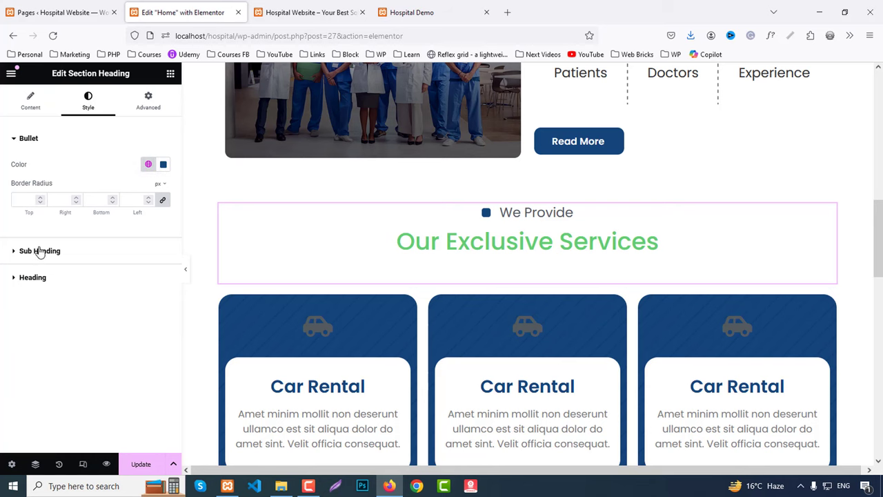
{"action": "left_click", "coordinate": [40, 251]}
{"action": "left_click", "coordinate": [150, 191]}
{"action": "left_click", "coordinate": [47, 239]}
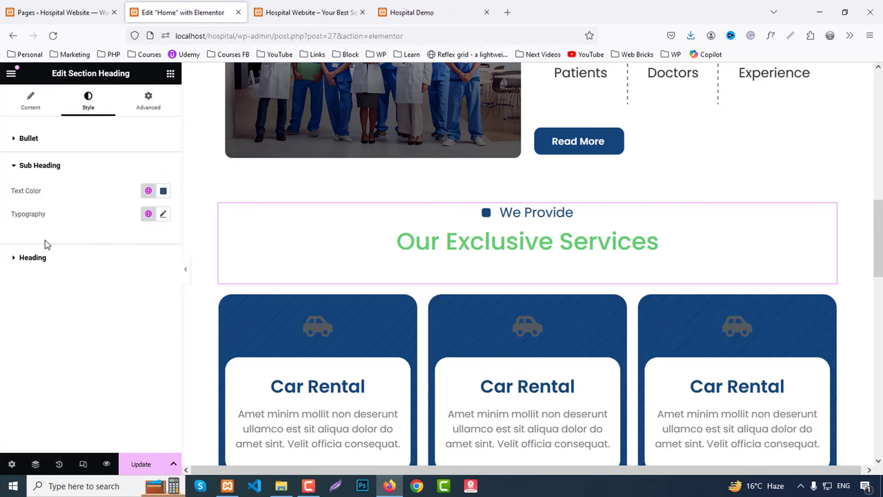
Set the Section Heading's main heading text color to #333333.
{"action": "left_click", "coordinate": [42, 258]}
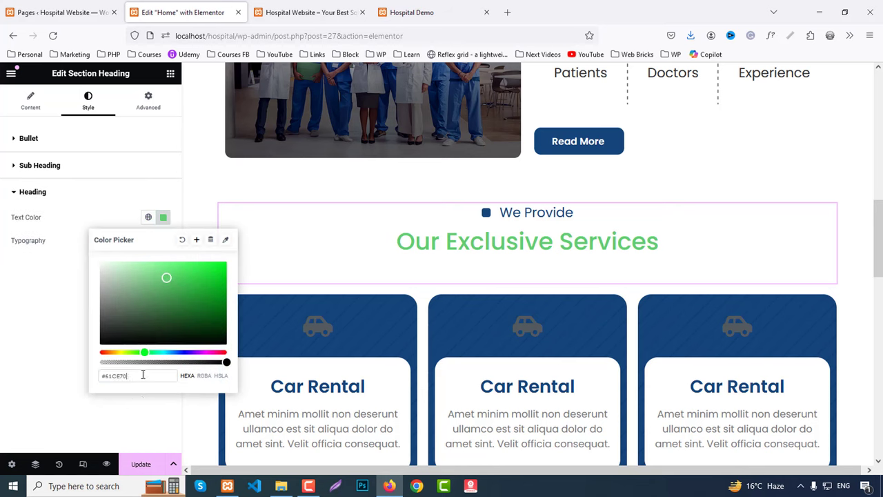
{"action": "type", "text": "333333"}
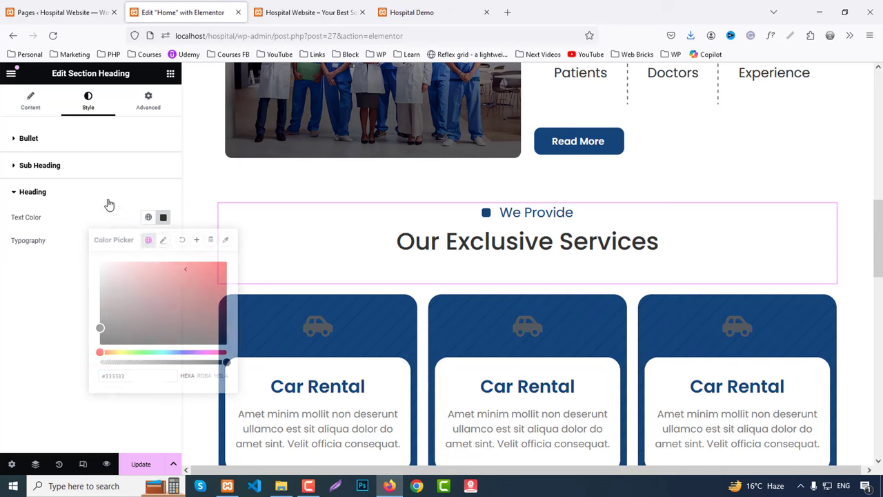
{"action": "left_click", "coordinate": [315, 217]}
Replace the first info box's heading with "Angioplasty" copied from the demo's first service card.
{"action": "left_click", "coordinate": [407, 11]}
{"action": "scroll", "coordinate": [388, 163], "scroll_direction": "down", "scroll_amount": 1}
{"action": "scroll", "coordinate": [388, 164], "scroll_direction": "down", "scroll_amount": 1}
{"action": "double_click", "coordinate": [209, 274]}
{"action": "key", "text": "ctrl+c"}
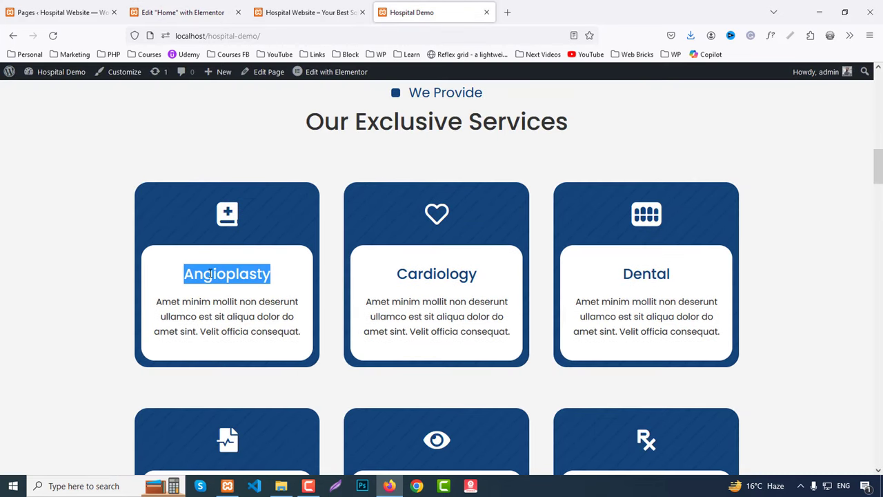
{"action": "left_click", "coordinate": [183, 12]}
{"action": "scroll", "coordinate": [378, 342], "scroll_direction": "down", "scroll_amount": 3}
{"action": "left_click", "coordinate": [252, 249]}
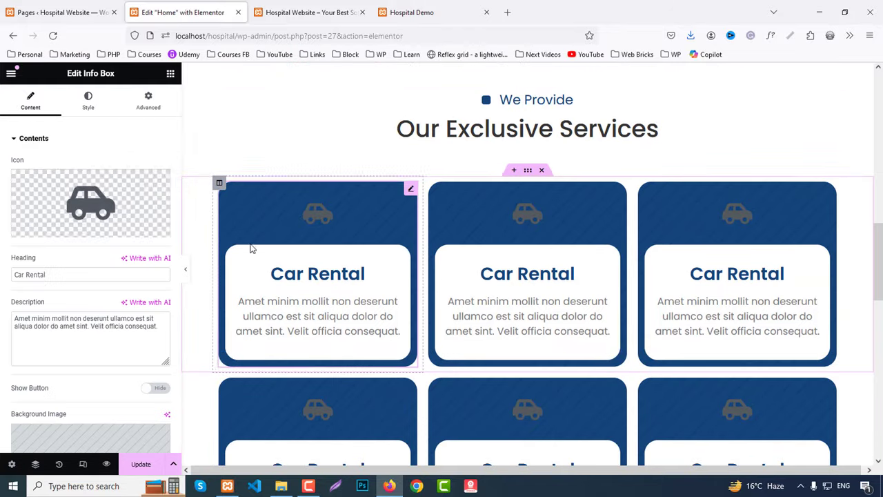
{"action": "left_click", "coordinate": [68, 273]}
{"action": "key", "text": "ctrl+v"}
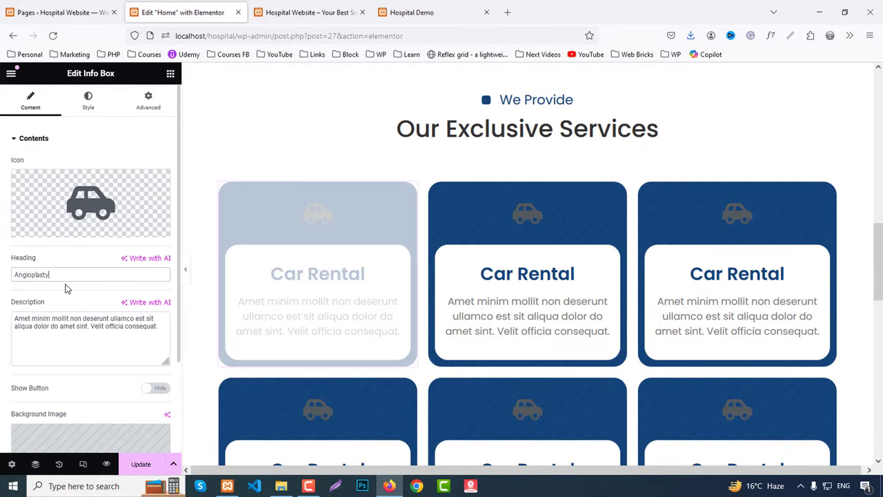
Check the demo card's icon and replace the first info box's icon with the file icon bearing a plus, filtering the icon library by "medica".
{"action": "left_click", "coordinate": [444, 6]}
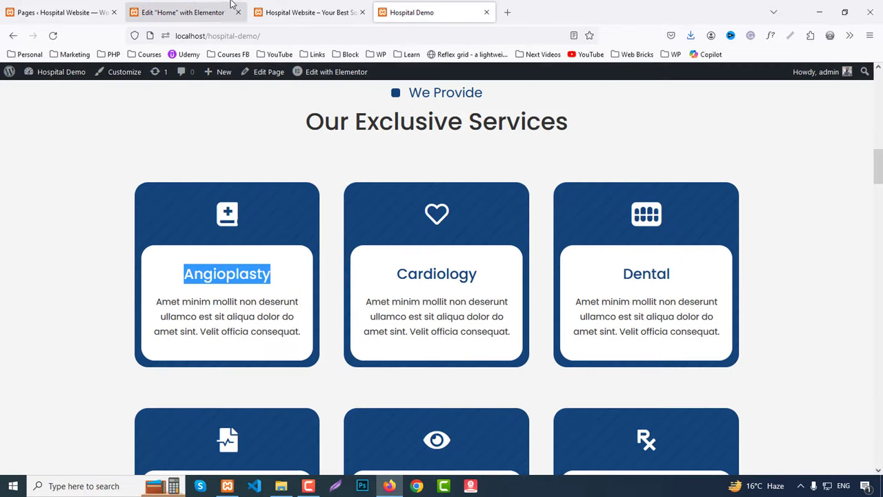
{"action": "left_click", "coordinate": [228, 10]}
{"action": "left_click", "coordinate": [90, 207]}
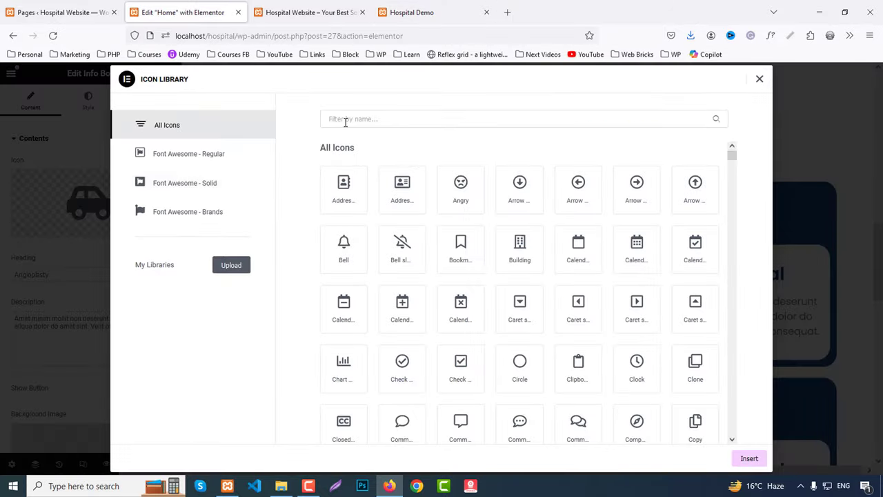
{"action": "left_click", "coordinate": [348, 121]}
{"action": "type", "text": "mel"}
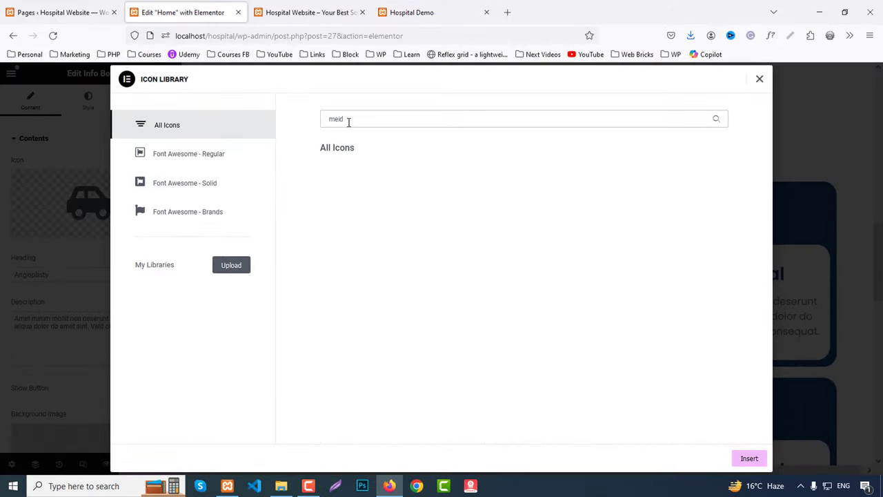
{"action": "key", "text": "BackSpace"}
{"action": "key", "text": "BackSpace"}
{"action": "type", "text": "dica"}
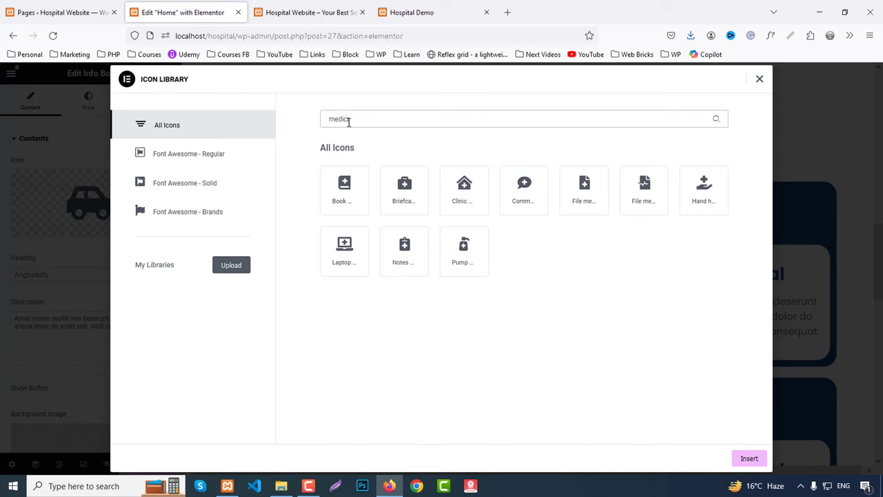
{"action": "left_click", "coordinate": [583, 193]}
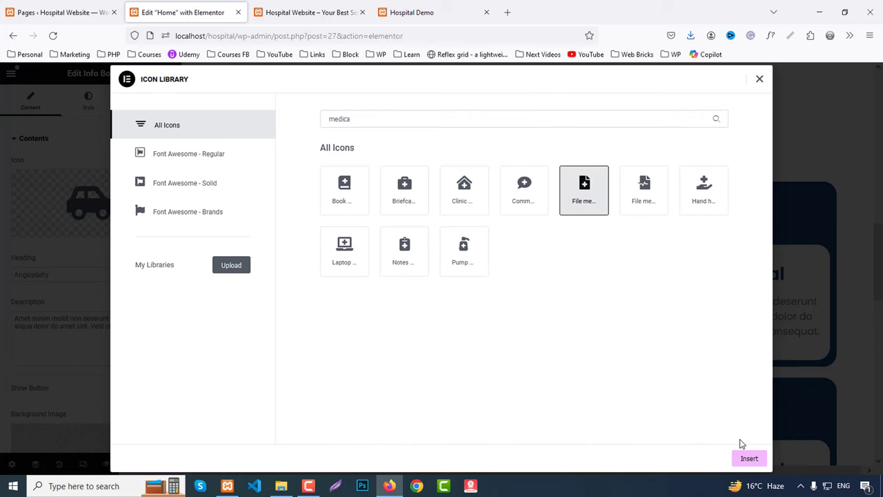
{"action": "left_click", "coordinate": [750, 459]}
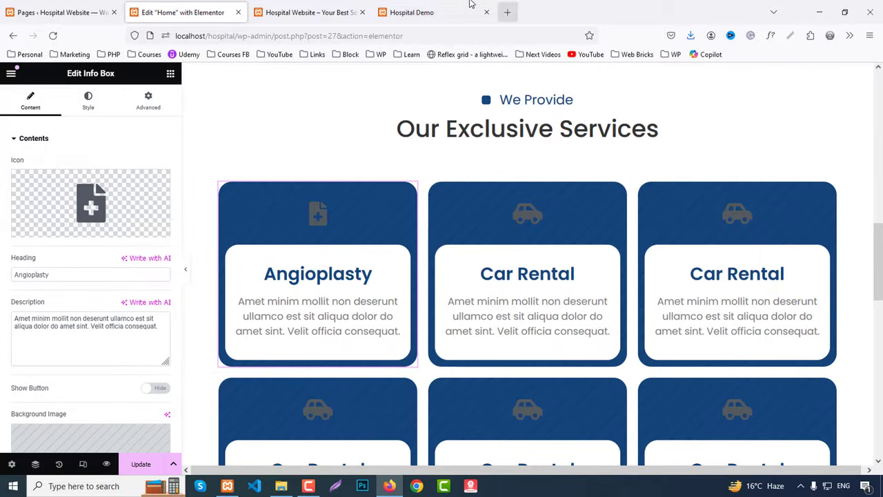
Change the second info box's icon to the outlined Heart and its heading to "Cardiology" copied from the demo.
{"action": "left_click", "coordinate": [414, 12]}
{"action": "double_click", "coordinate": [414, 273]}
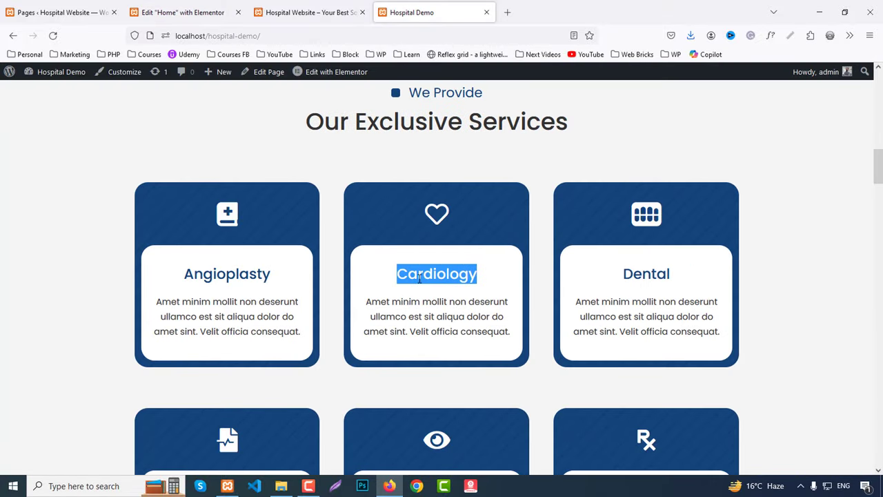
{"action": "left_click", "coordinate": [183, 13]}
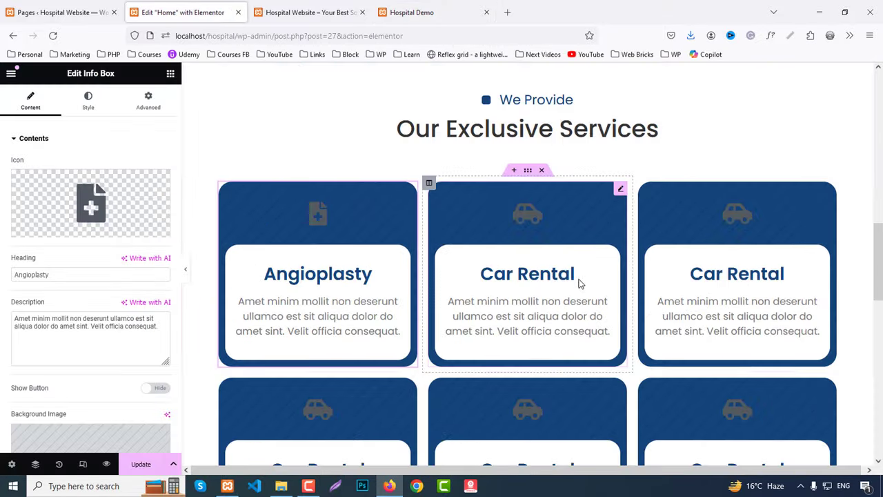
{"action": "left_click", "coordinate": [115, 203]}
{"action": "type", "text": "hear"}
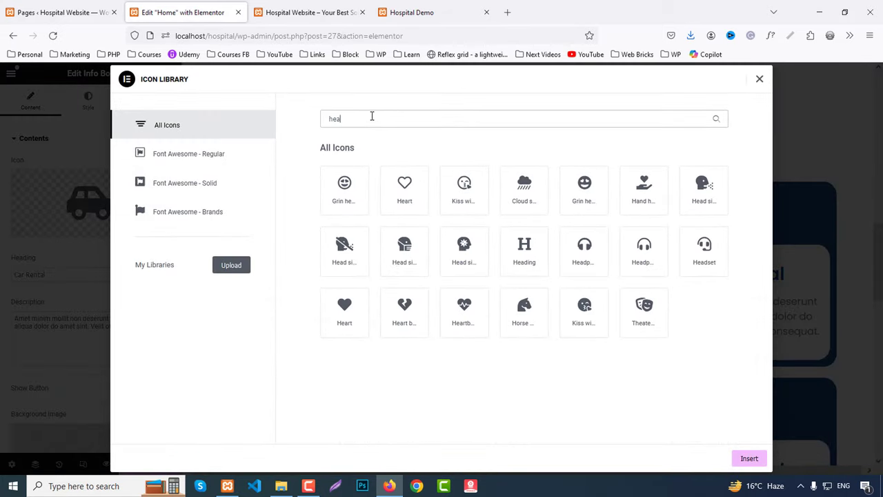
{"action": "left_click", "coordinate": [404, 185]}
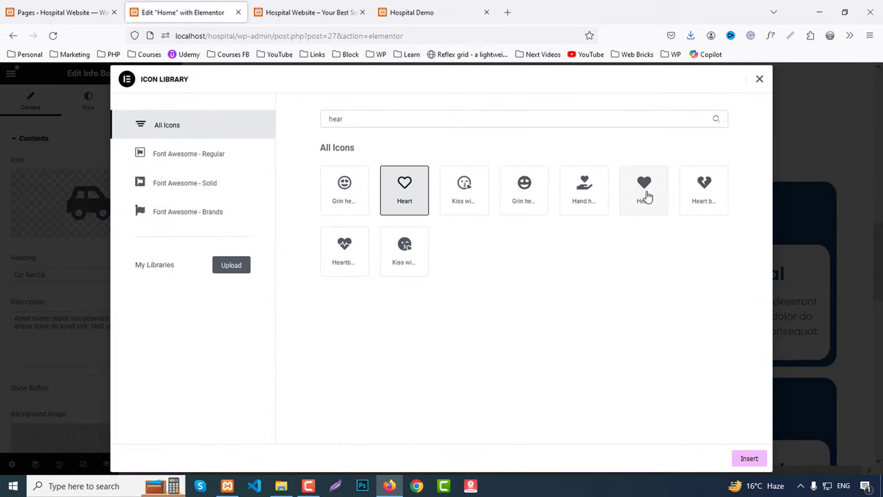
{"action": "left_click", "coordinate": [749, 458]}
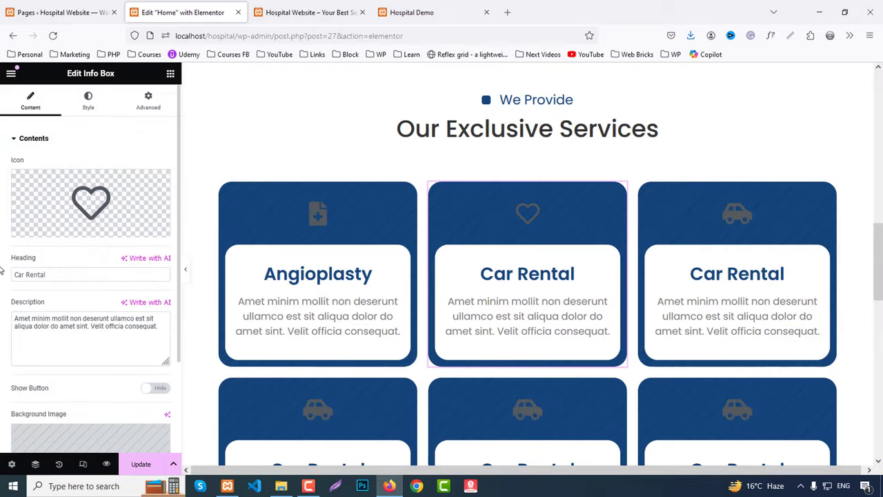
{"action": "type", "text": "Cardiology"}
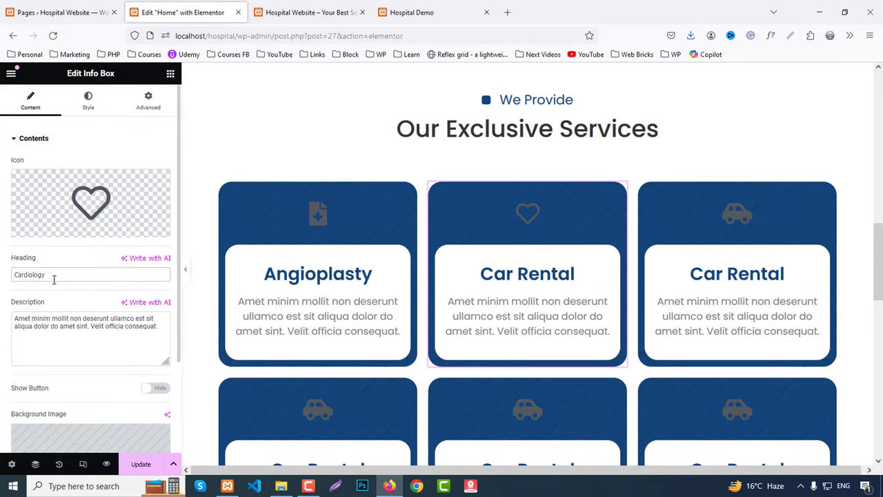
Copy "Dental" from the demo's third service card and paste it as the second info box's heading.
{"action": "left_click", "coordinate": [448, 13]}
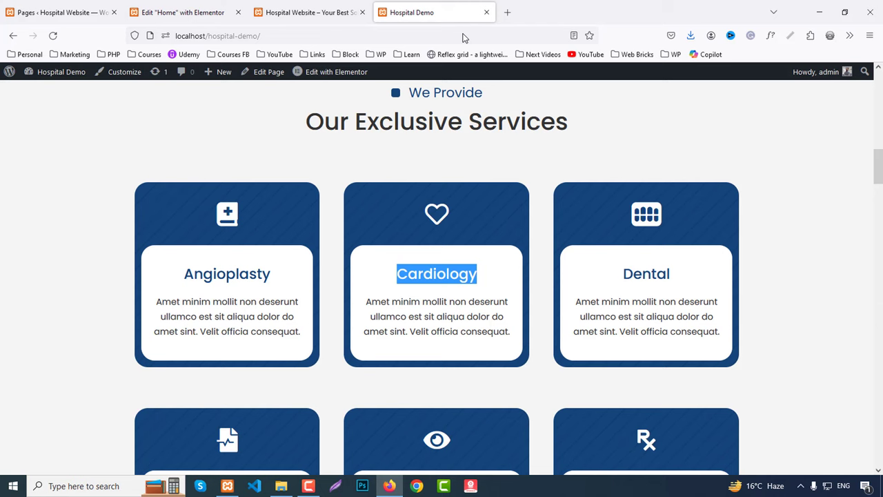
{"action": "double_click", "coordinate": [643, 274]}
{"action": "key", "text": "ctrl+c"}
{"action": "left_click", "coordinate": [183, 12]}
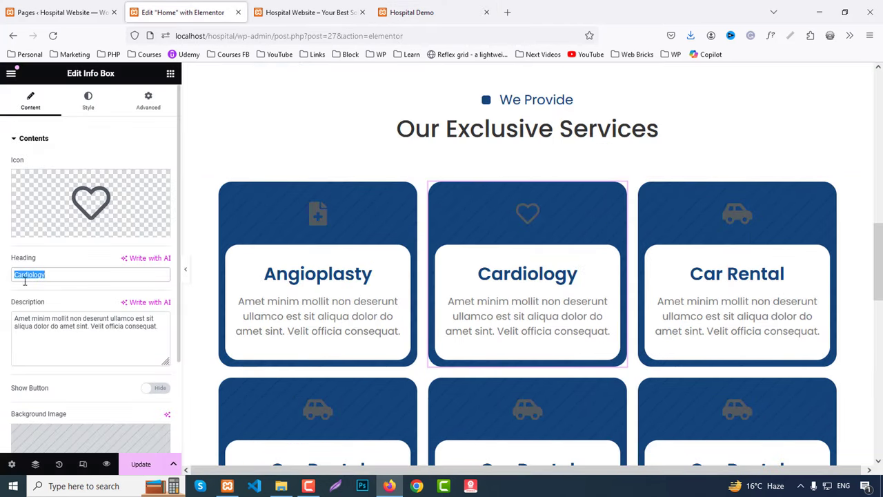
{"action": "key", "text": "ctrl+v"}
Replace the second info box's icon with the Teeth icon, filtering the icon library by "teeth".
{"action": "left_click", "coordinate": [103, 200]}
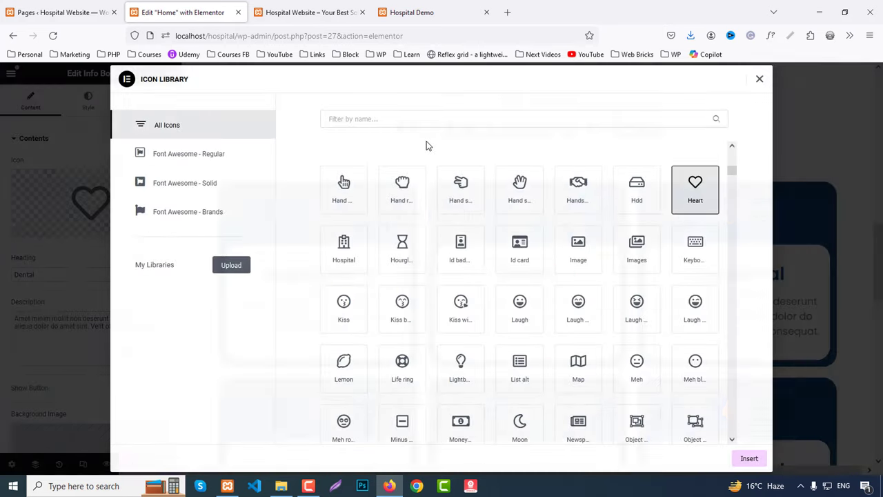
{"action": "left_click", "coordinate": [410, 121]}
{"action": "type", "text": "teeth"}
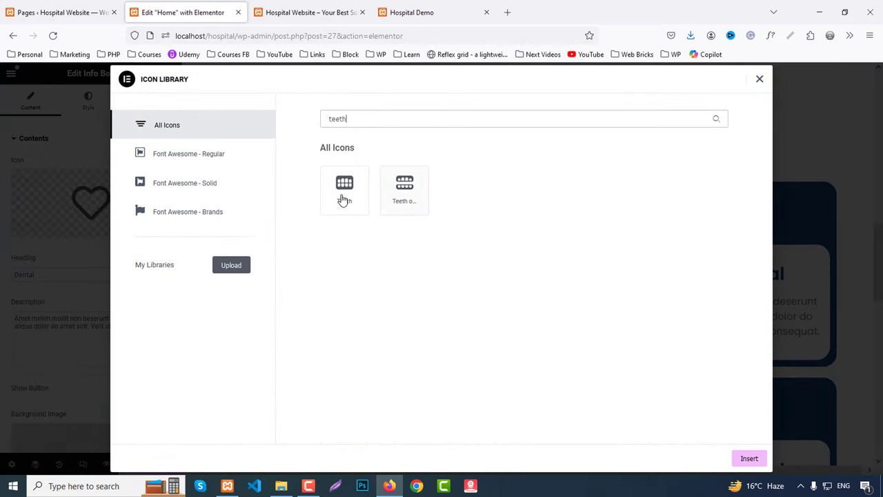
{"action": "left_click", "coordinate": [343, 199]}
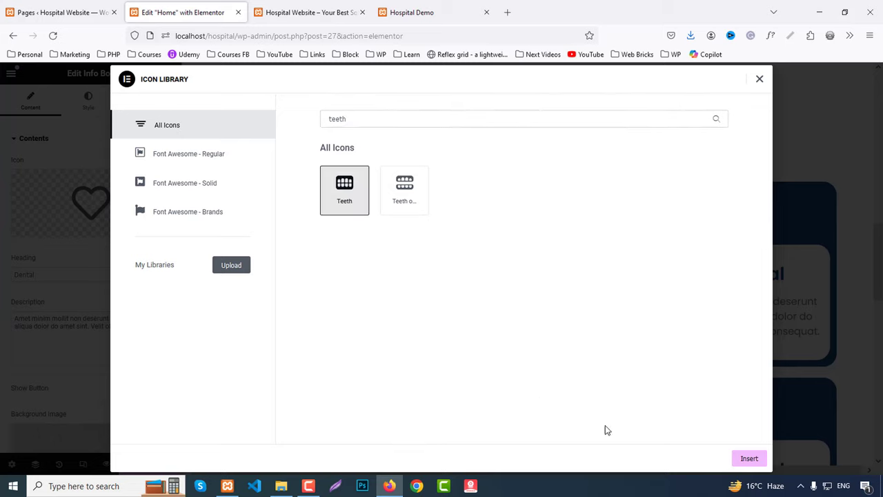
{"action": "left_click", "coordinate": [751, 467]}
{"action": "scroll", "coordinate": [615, 299], "scroll_direction": "down", "scroll_amount": 3}
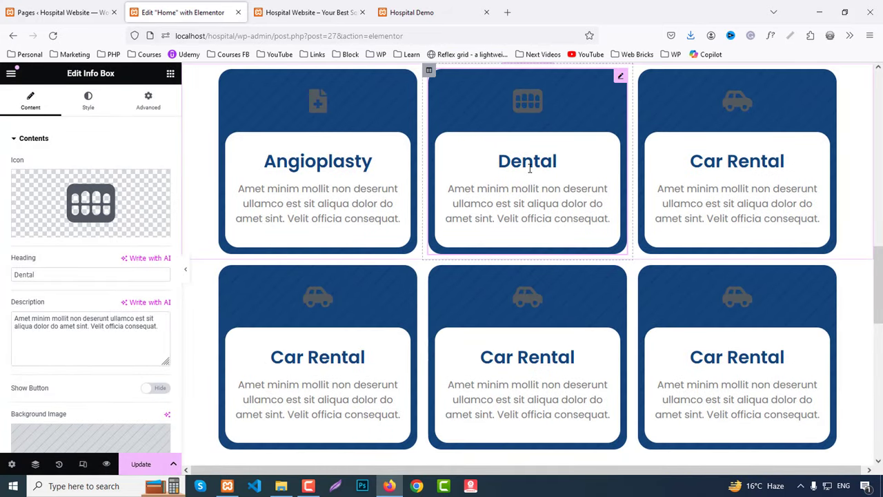
Copy "Cardiology" from the demo's second service card and paste it as the third info box's heading.
{"action": "left_click", "coordinate": [447, 14]}
{"action": "double_click", "coordinate": [435, 273]}
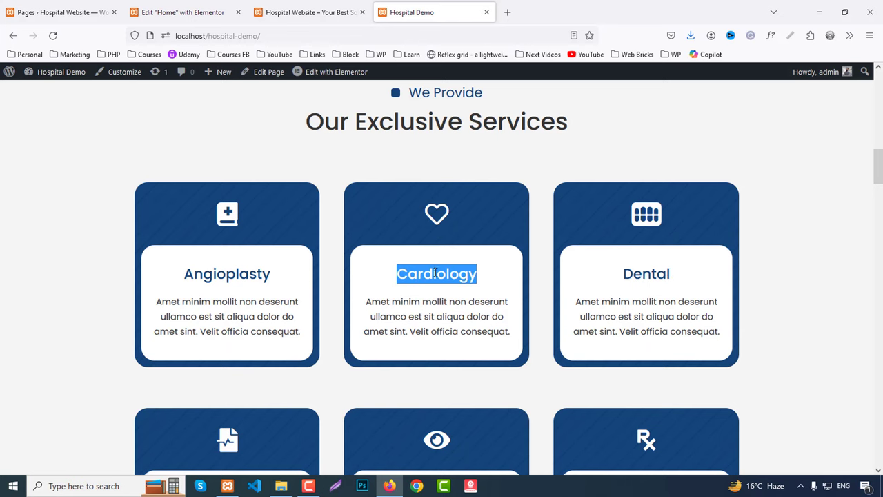
{"action": "key", "text": "ctrl+Tab"}
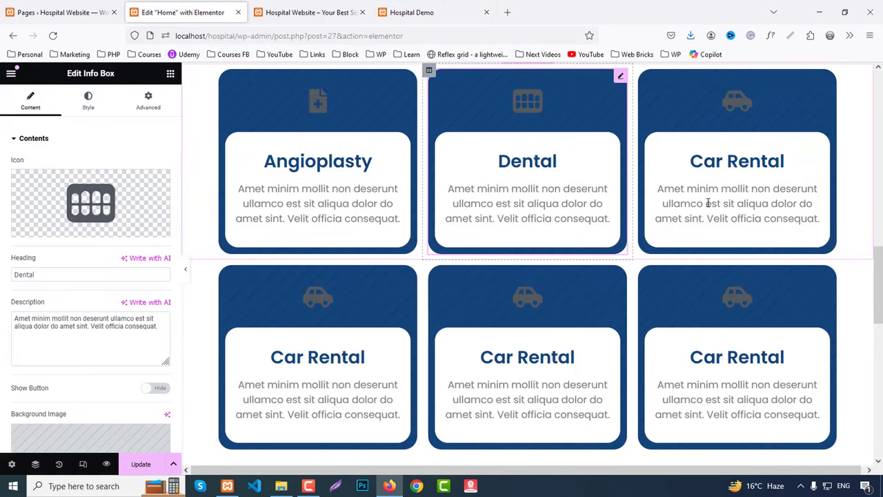
{"action": "left_click", "coordinate": [738, 165]}
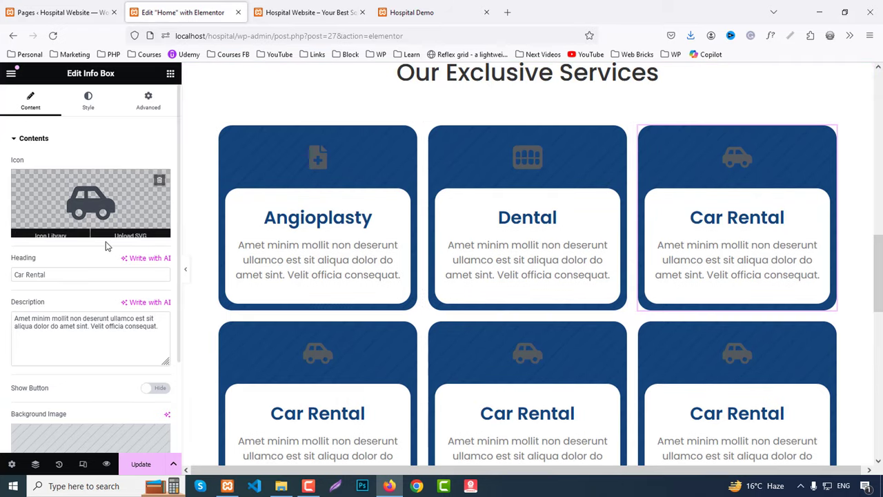
{"action": "left_click", "coordinate": [46, 275]}
{"action": "type", "text": "Cardiology"}
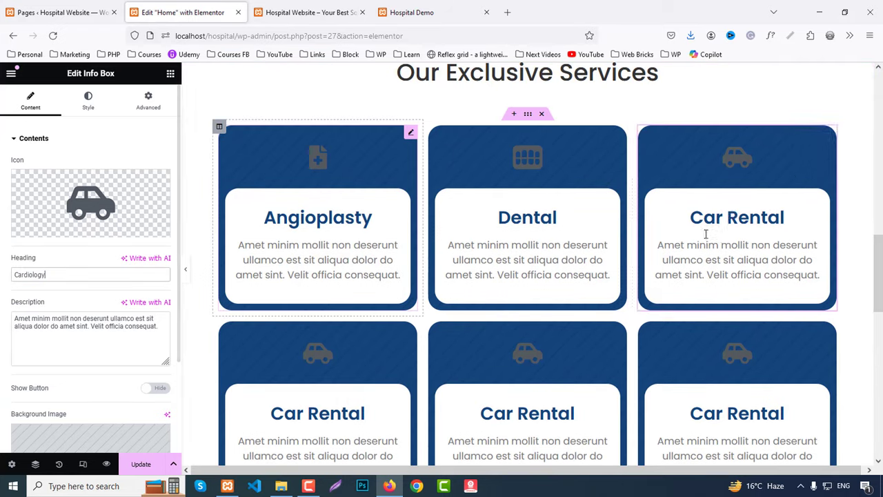
Replace the third info box's icon with the solid Heart icon, filtering the icon library by "heart".
{"action": "left_click", "coordinate": [51, 228]}
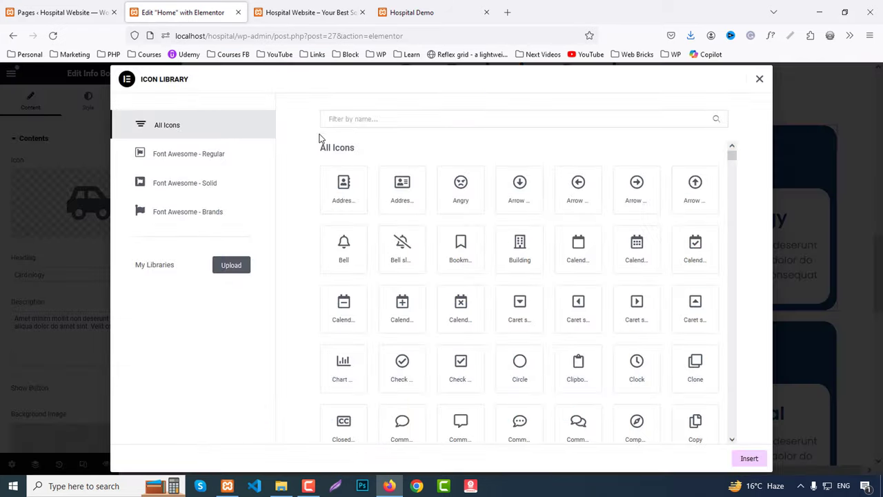
{"action": "type", "text": "hear"}
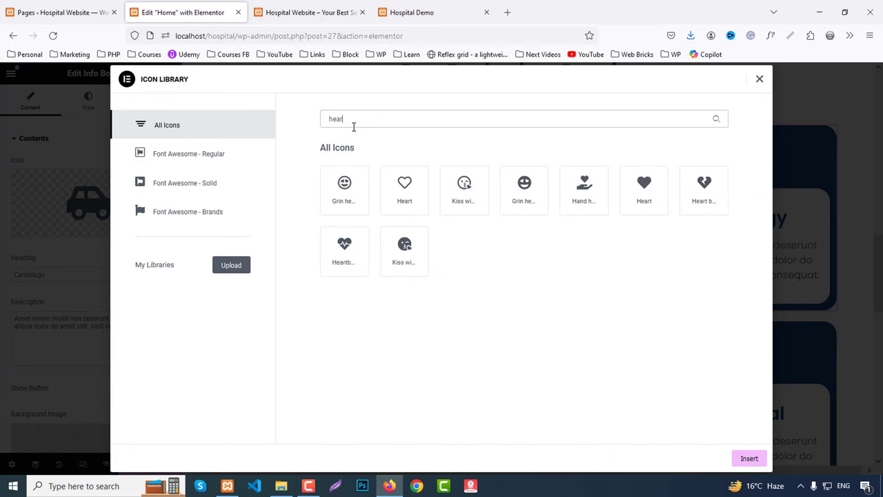
{"action": "type", "text": "t"}
{"action": "left_click", "coordinate": [644, 192]}
{"action": "left_click", "coordinate": [749, 459]}
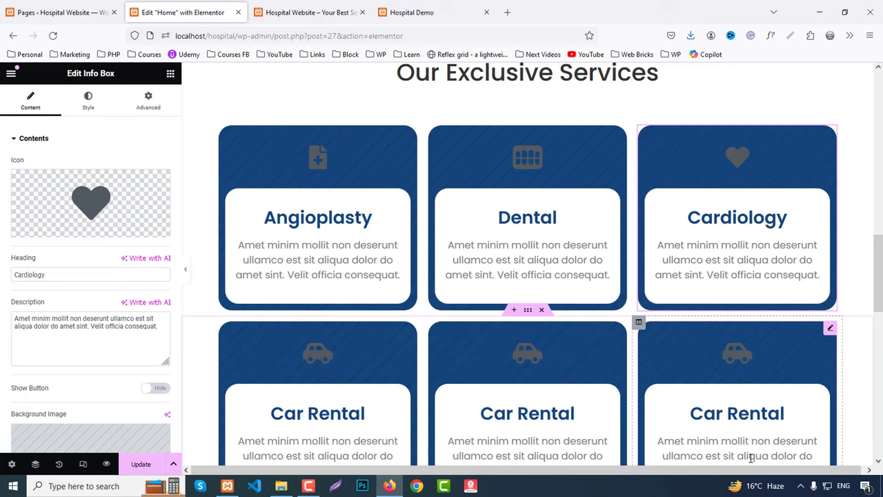
Copy the heading "Endocrinology" from the demo's fourth service card and return to the Home page editor.
{"action": "left_click", "coordinate": [408, 12]}
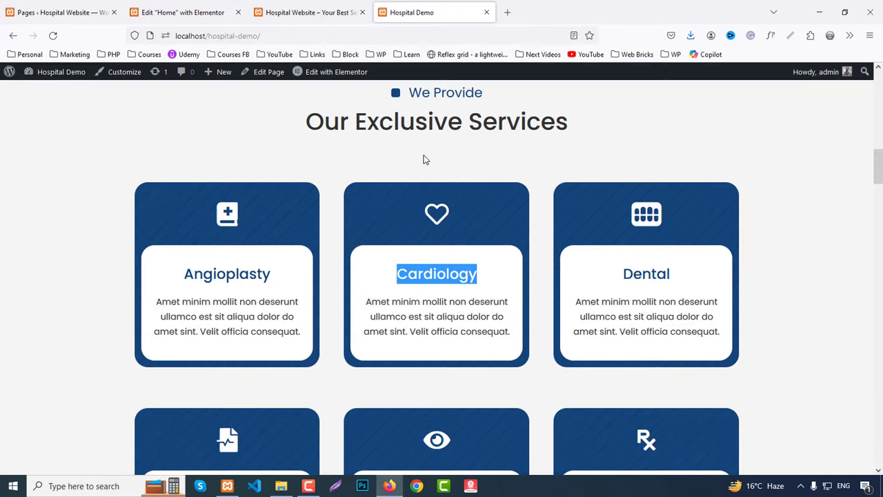
{"action": "scroll", "coordinate": [413, 176], "scroll_direction": "down", "scroll_amount": 3}
{"action": "scroll", "coordinate": [410, 185], "scroll_direction": "down", "scroll_amount": 3}
{"action": "scroll", "coordinate": [191, 246], "scroll_direction": "up", "scroll_amount": 2}
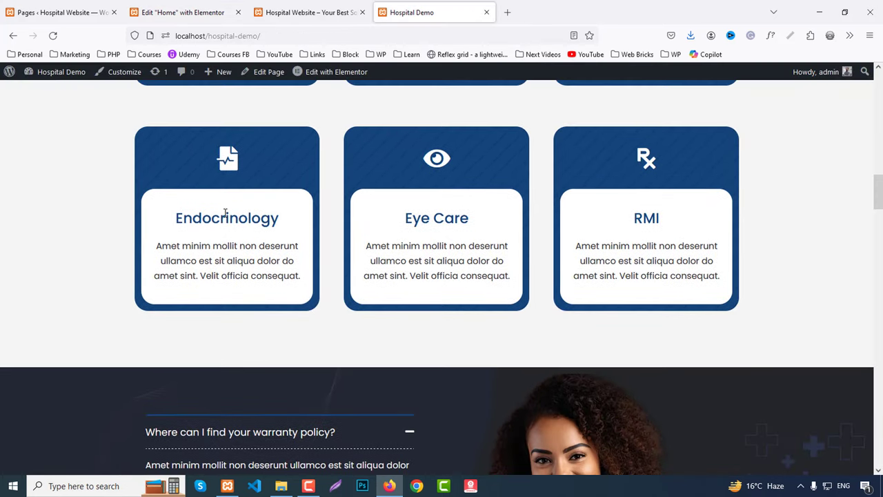
{"action": "double_click", "coordinate": [228, 217]}
{"action": "key", "text": "ctrl+c"}
{"action": "left_click", "coordinate": [180, 11]}
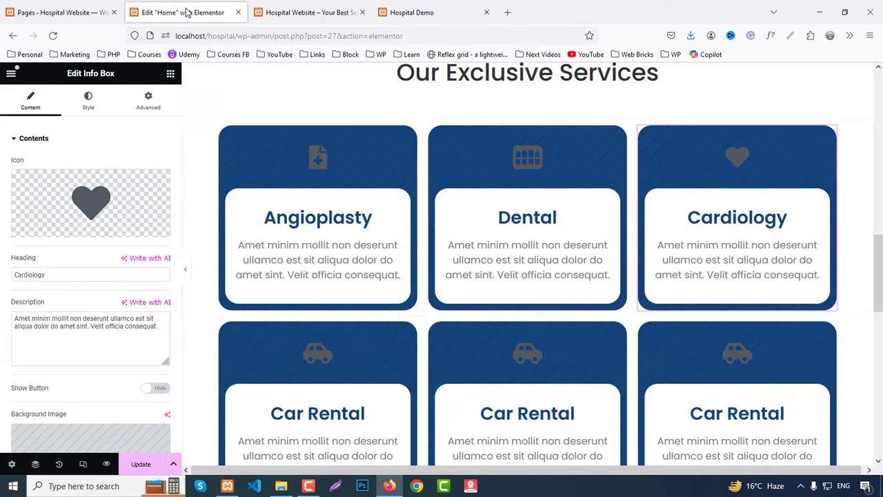
Give the fourth info box the medical file icon with a pulse line, filtering by "medical", and paste "Endocrinology" as its heading.
{"action": "scroll", "coordinate": [307, 318], "scroll_direction": "down", "scroll_amount": 1}
{"action": "left_click", "coordinate": [315, 368]}
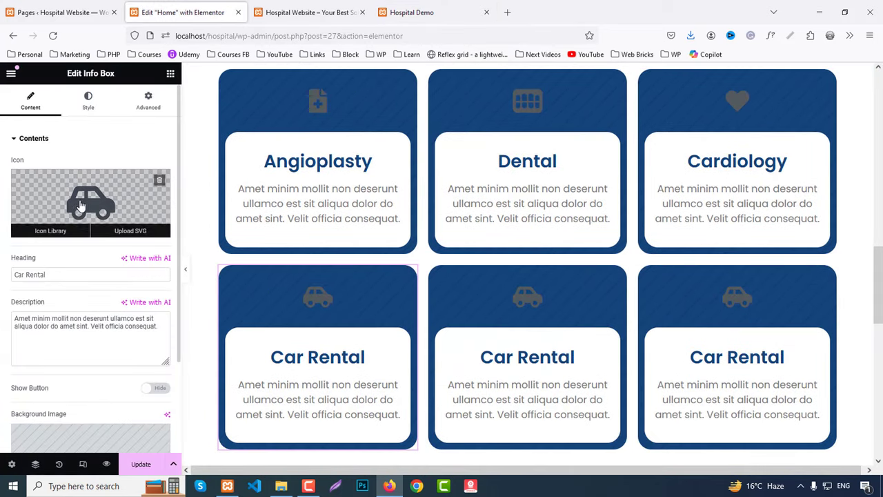
{"action": "left_click", "coordinate": [83, 207]}
{"action": "left_click", "coordinate": [428, 10]}
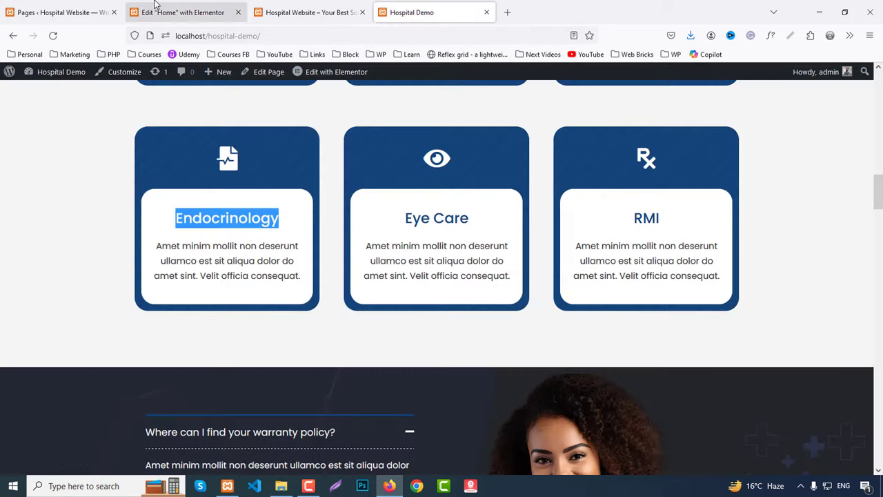
{"action": "left_click", "coordinate": [183, 12]}
{"action": "left_click", "coordinate": [386, 116]}
{"action": "type", "text": "medical"}
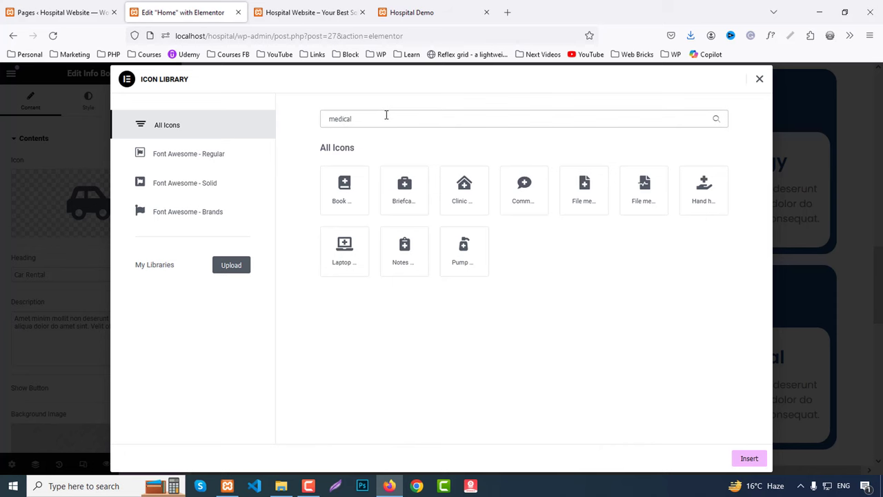
{"action": "left_click", "coordinate": [654, 207]}
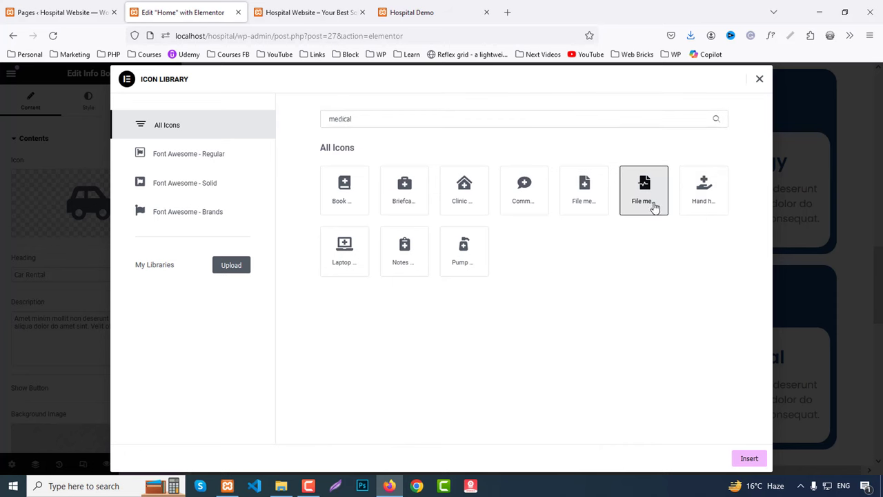
{"action": "left_click", "coordinate": [748, 459]}
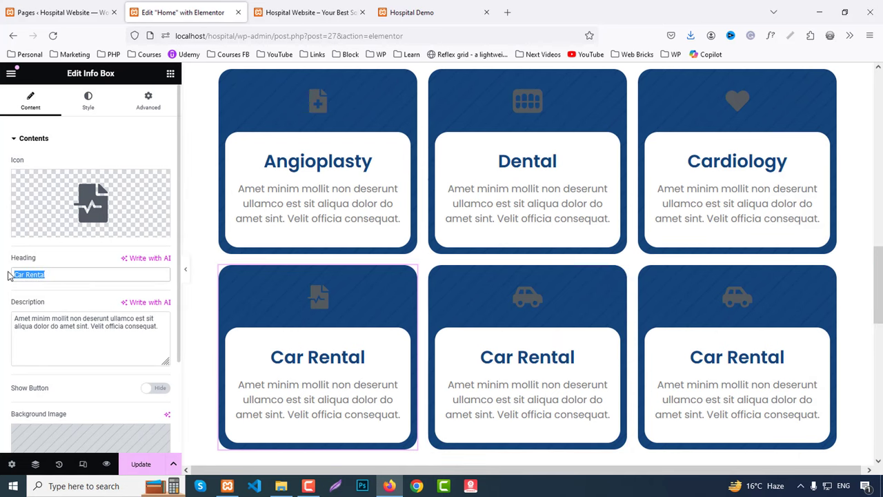
{"action": "key", "text": "ctrl+v"}
Change the fourth info box's icon to the solid Eye, filtering by "eye", and its heading to "Eye Care" copied from the demo.
{"action": "left_click", "coordinate": [435, 12]}
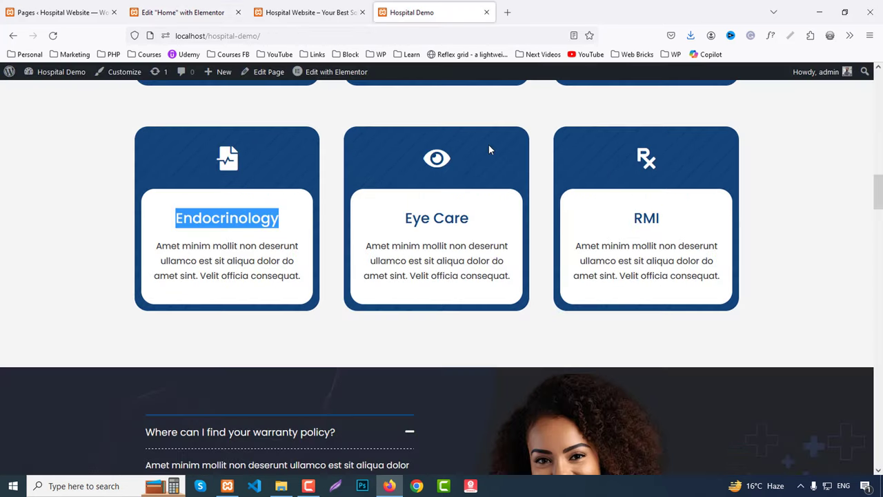
{"action": "left_click_drag", "start_coordinate": [405, 221], "coordinate": [489, 222]}
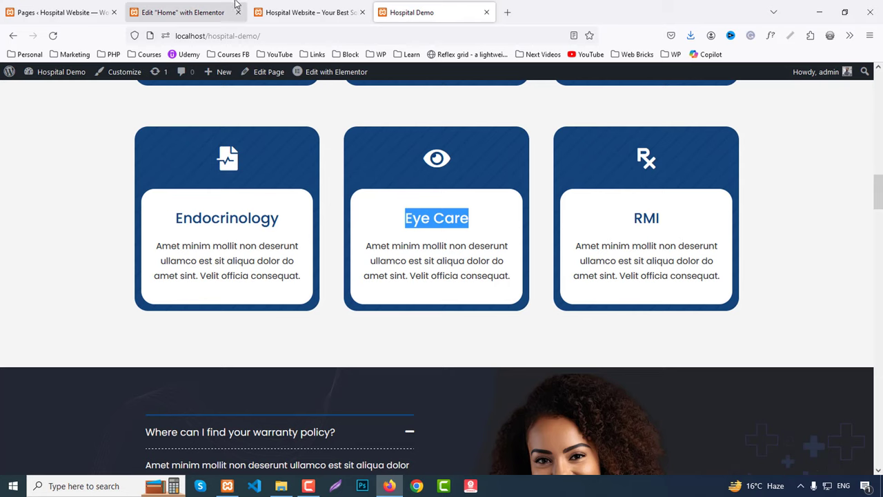
{"action": "left_click", "coordinate": [183, 12]}
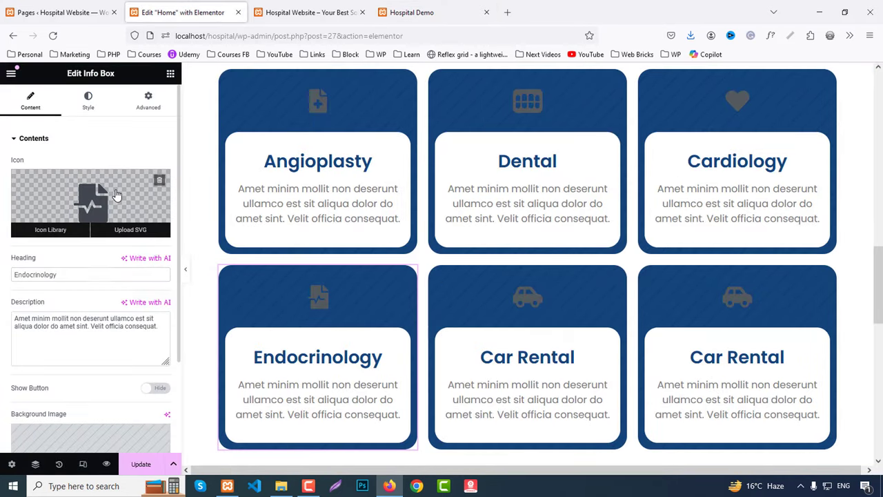
{"action": "left_click", "coordinate": [59, 224]}
{"action": "left_click", "coordinate": [365, 119]}
{"action": "type", "text": "eye"}
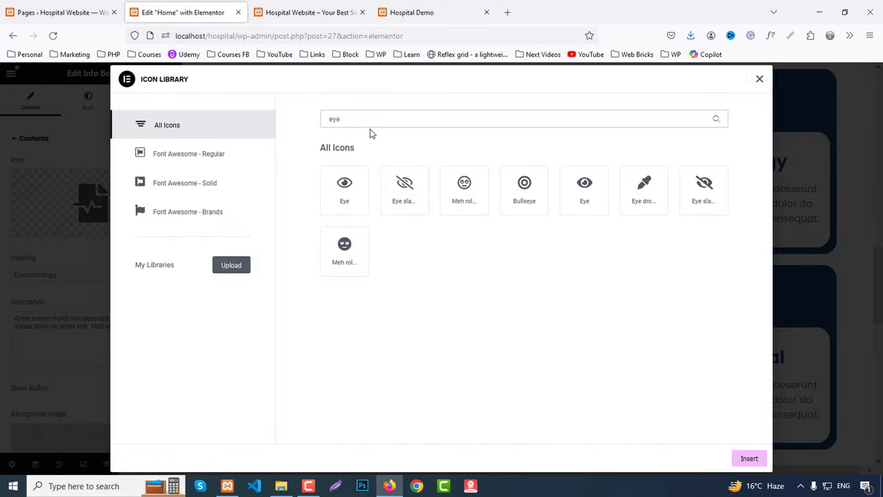
{"action": "left_click", "coordinate": [575, 186]}
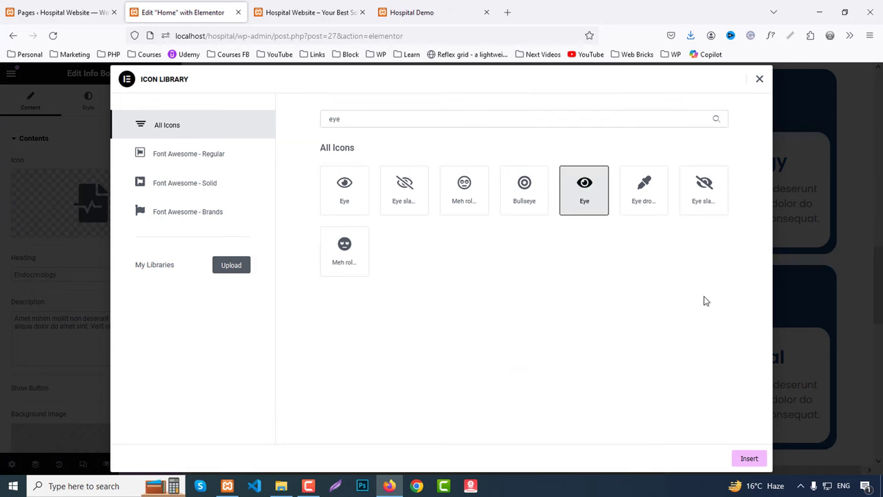
{"action": "left_click", "coordinate": [750, 458]}
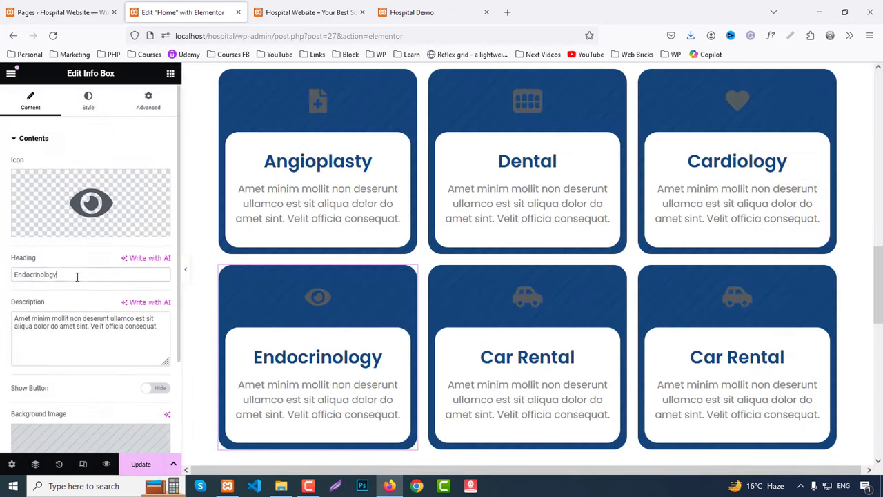
{"action": "type", "text": "Eye Care"}
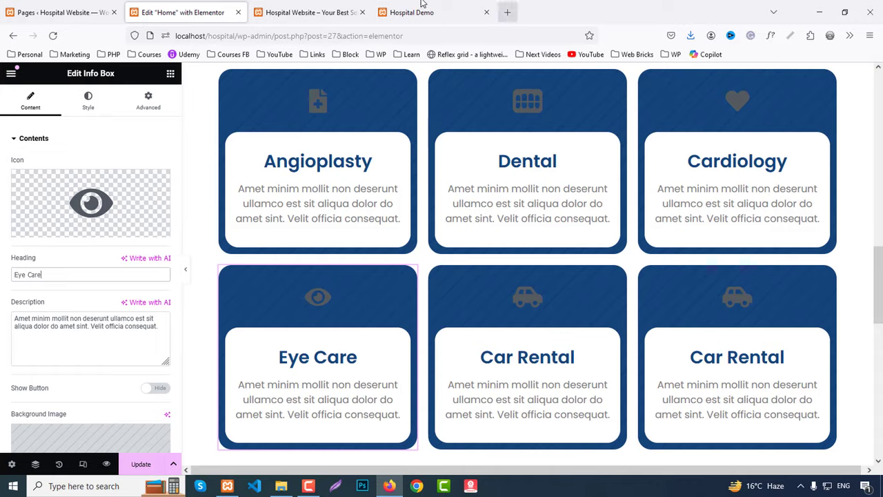
Select the heading "RMI" on the demo's sixth service card.
{"action": "left_click", "coordinate": [417, 10]}
{"action": "double_click", "coordinate": [649, 217]}
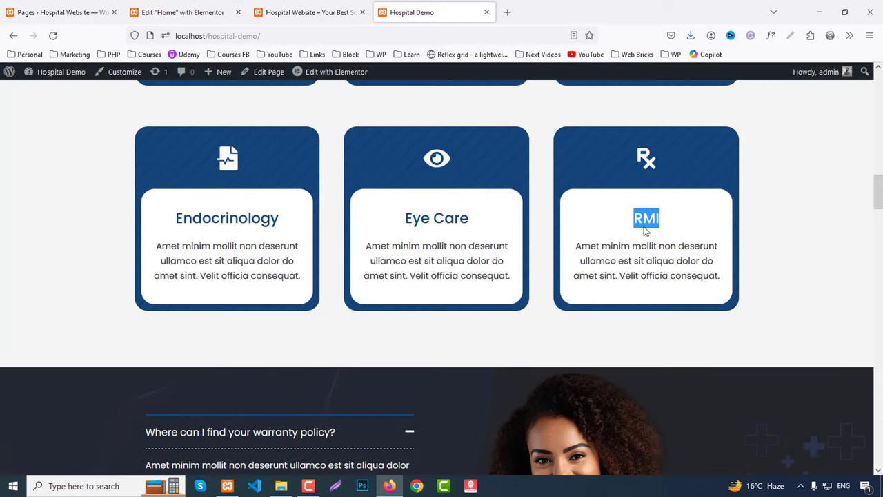
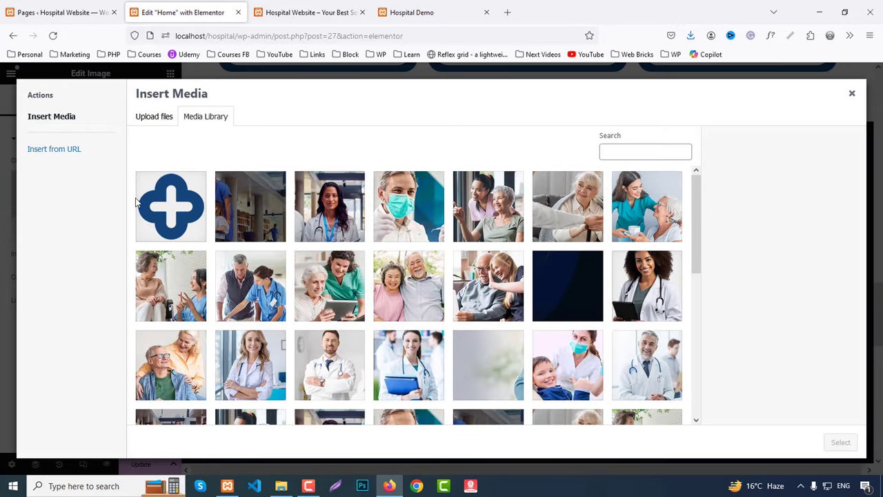
Insert faq-img-1.png from the media library as the image beside the FAQ list.
{"action": "scroll", "coordinate": [524, 242], "scroll_direction": "down", "scroll_amount": 3}
{"action": "left_click", "coordinate": [652, 188]}
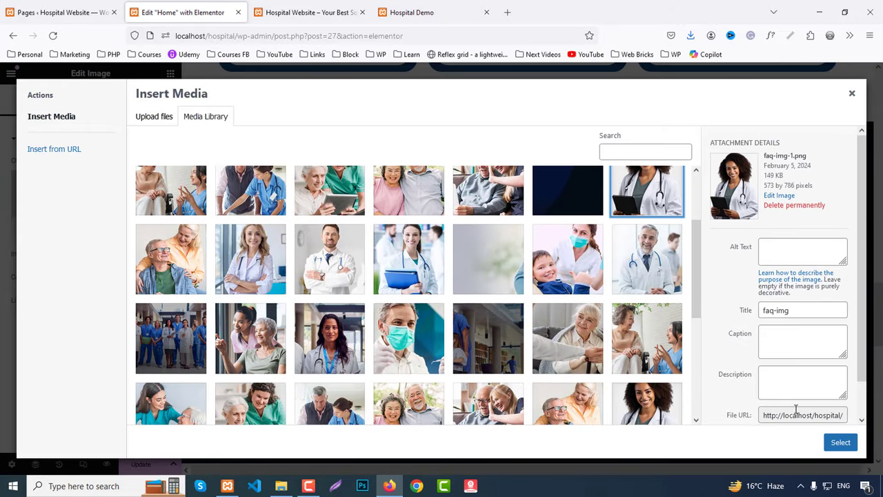
{"action": "left_click", "coordinate": [840, 443]}
{"action": "scroll", "coordinate": [659, 301], "scroll_direction": "down", "scroll_amount": 2}
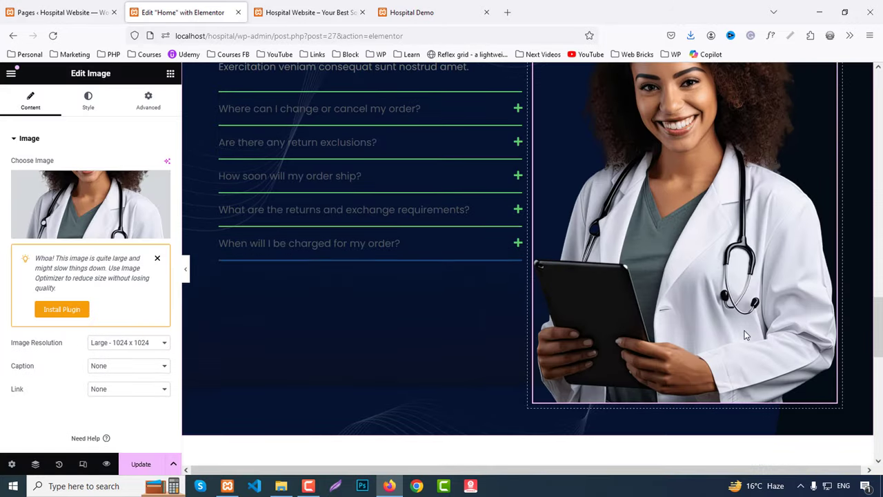
{"action": "scroll", "coordinate": [659, 302], "scroll_direction": "up", "scroll_amount": 2}
Check the FAQ section's layout settings and set the FAQ widget's question text color to the near-white #ECF1F7.
{"action": "left_click", "coordinate": [527, 117]}
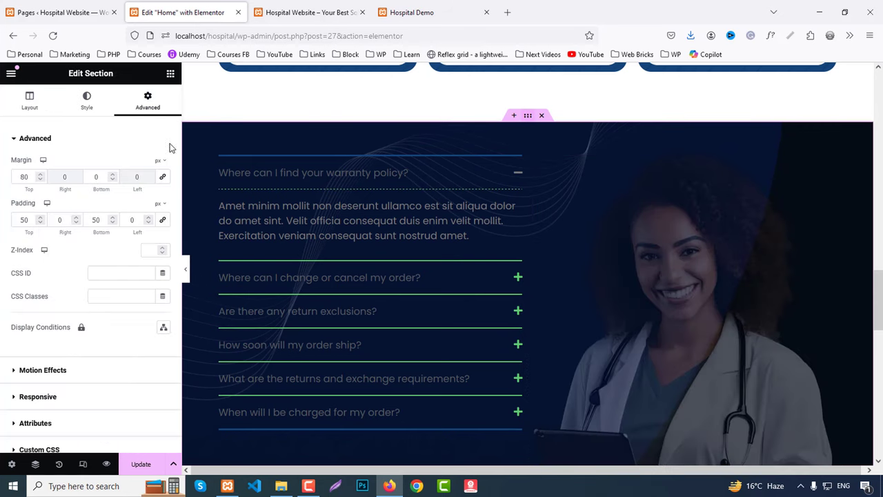
{"action": "left_click", "coordinate": [29, 101]}
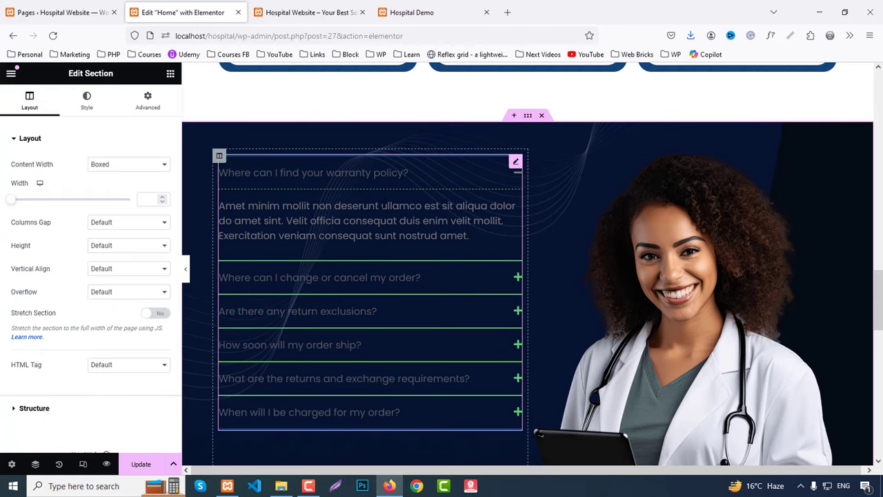
{"action": "left_click", "coordinate": [228, 181]}
{"action": "left_click", "coordinate": [86, 100]}
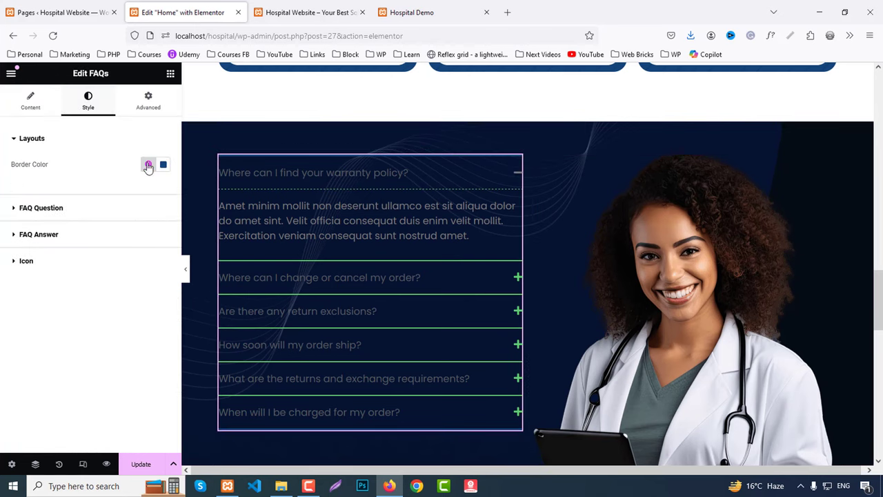
{"action": "left_click", "coordinate": [55, 211]}
{"action": "left_click", "coordinate": [163, 191]}
{"action": "left_click", "coordinate": [102, 236]}
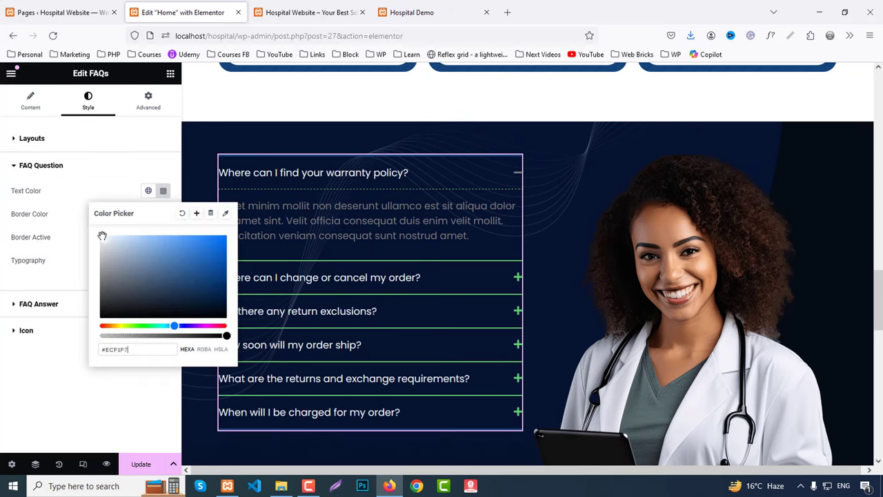
{"action": "left_click", "coordinate": [72, 206]}
Set the FAQ question's border color to #FFFFFF and its active border color to white.
{"action": "left_click", "coordinate": [162, 214]}
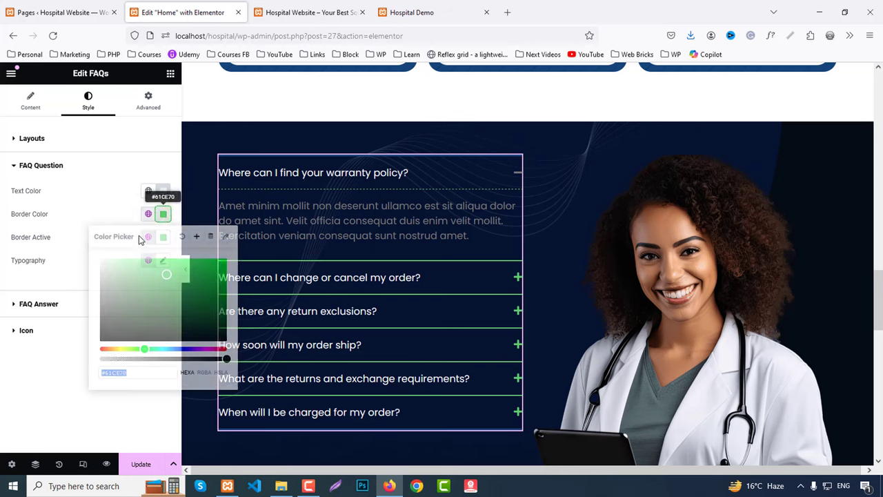
{"action": "type", "text": "#FFFFFF"}
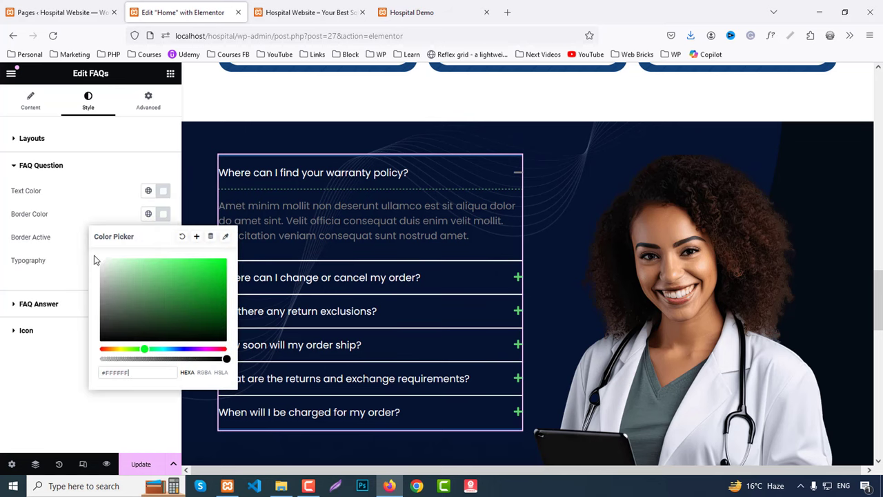
{"action": "left_click", "coordinate": [76, 239]}
{"action": "left_click", "coordinate": [163, 237]}
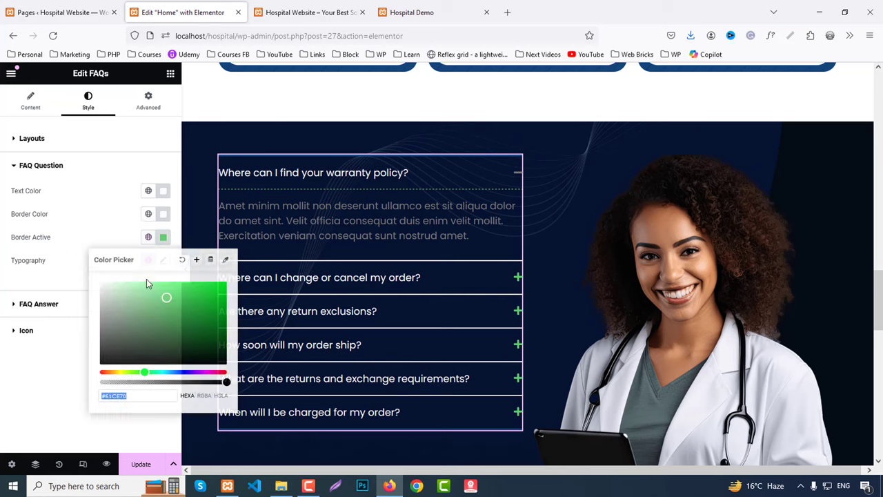
{"action": "type", "text": "#A3C9A8"}
{"action": "left_click", "coordinate": [25, 376]}
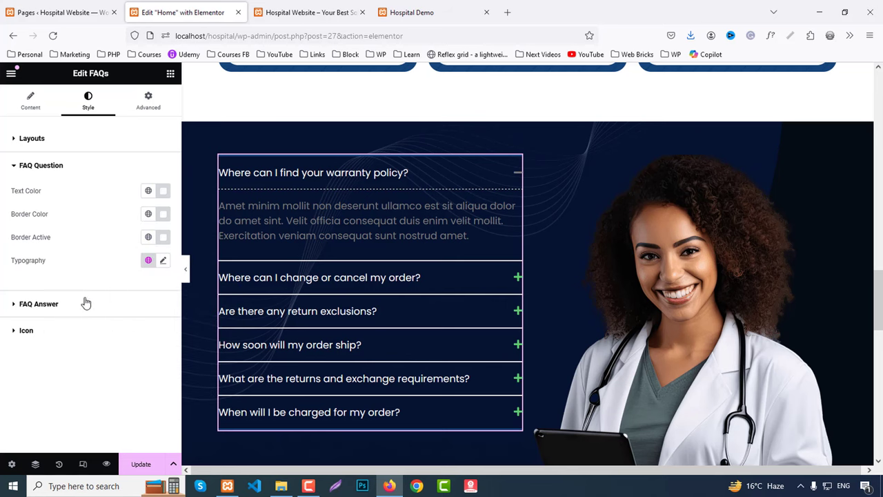
Set the FAQ answer's text color to the near-white #F8F8F8.
{"action": "left_click", "coordinate": [74, 304]}
{"action": "left_click", "coordinate": [163, 218]}
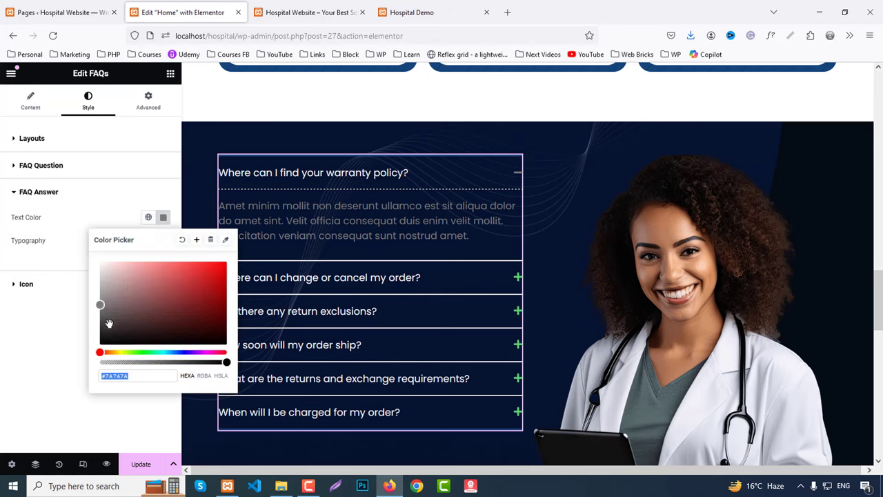
{"action": "type", "text": "#F8F8F8"}
{"action": "left_click", "coordinate": [170, 276]}
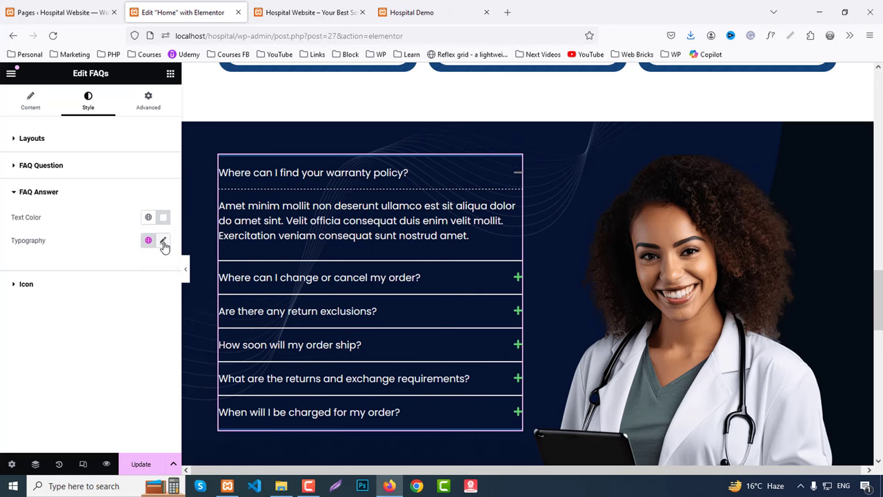
Set the FAQ answer's typography to a size of 15 px and a line height of 25 px.
{"action": "left_click", "coordinate": [163, 243]}
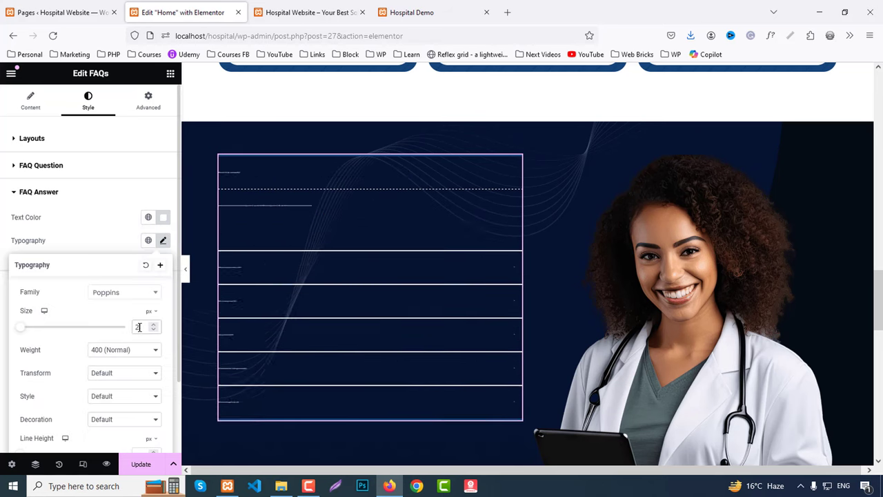
{"action": "key", "text": "Up"}
{"action": "key", "text": "Up"}
{"action": "key", "text": "Up"}
{"action": "key", "text": "Up"}
{"action": "key", "text": "Up"}
{"action": "key", "text": "Up"}
{"action": "key", "text": "Up"}
{"action": "key", "text": "Up"}
{"action": "key", "text": "Up"}
{"action": "key", "text": "Up"}
{"action": "key", "text": "Up"}
{"action": "key", "text": "Up"}
{"action": "key", "text": "Up"}
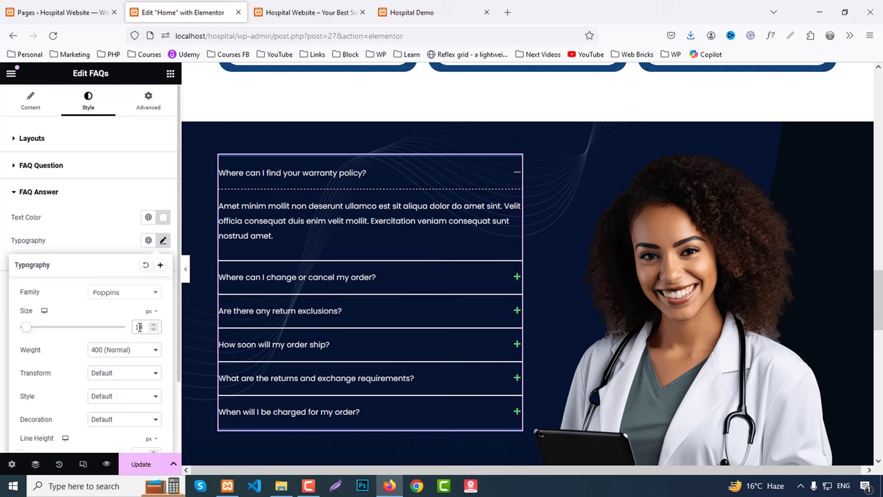
{"action": "key", "text": "Up"}
{"action": "key", "text": "Up"}
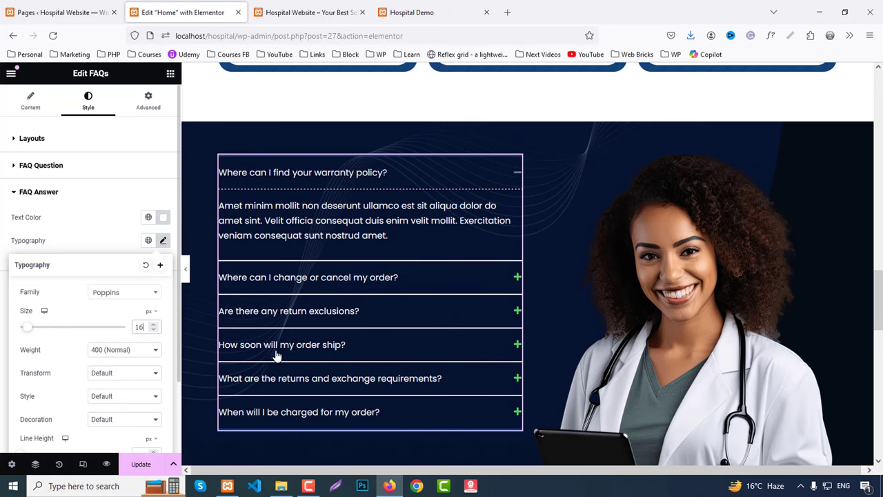
{"action": "key", "text": "Down"}
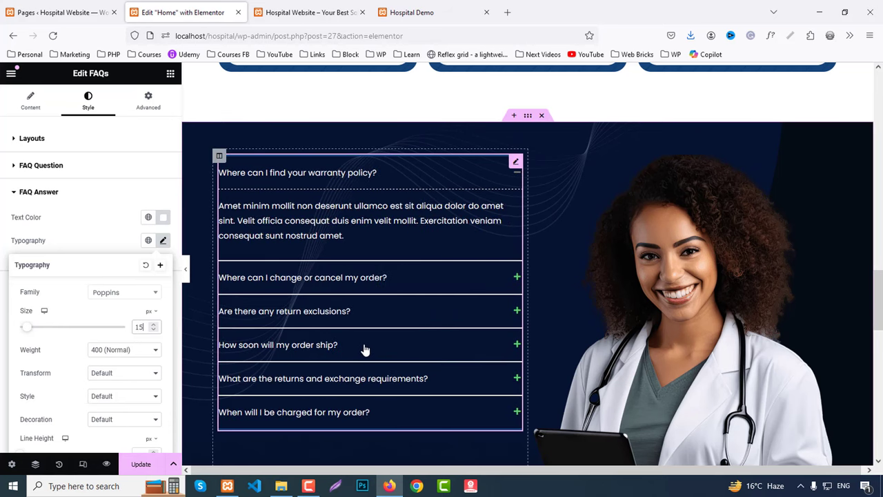
{"action": "scroll", "coordinate": [138, 435], "scroll_direction": "down", "scroll_amount": 2}
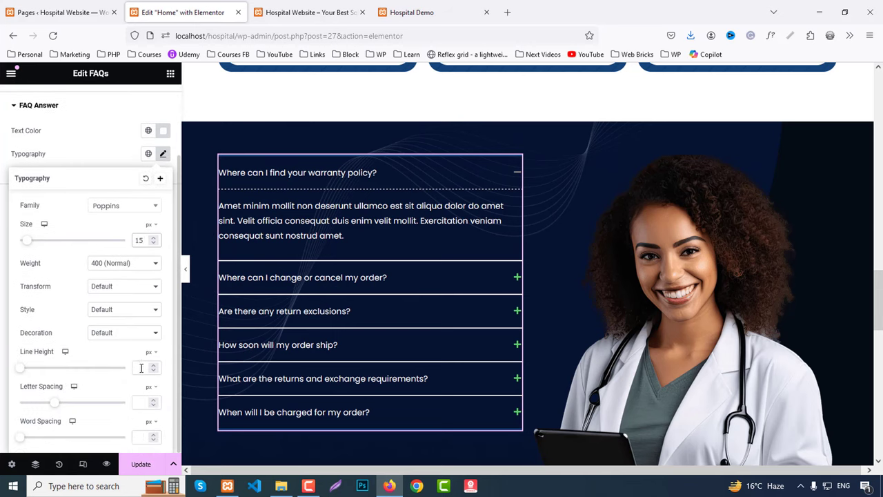
{"action": "type", "text": "25"}
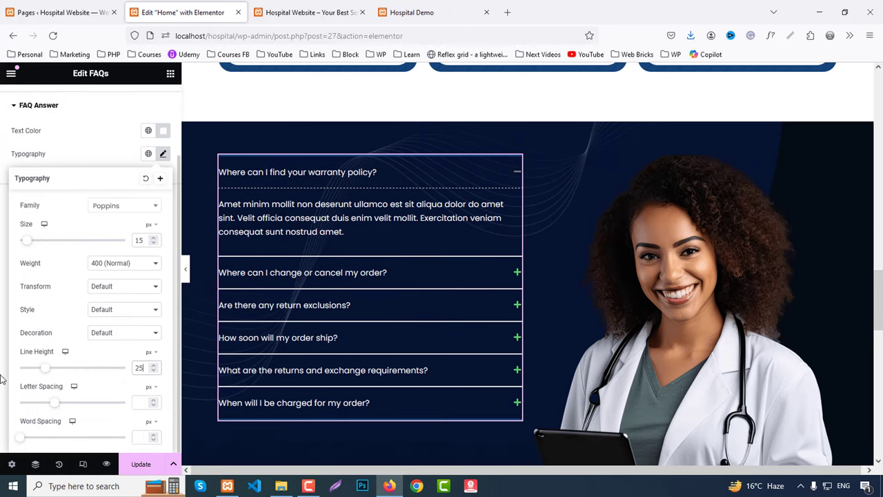
{"action": "left_click", "coordinate": [2, 404]}
Set the FAQ widget's icon color and active icon color to #FFFFFF.
{"action": "left_click", "coordinate": [40, 200]}
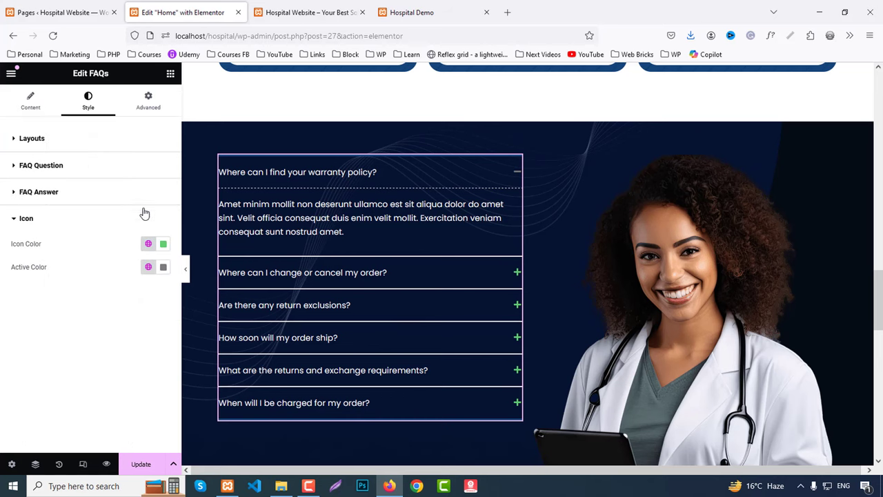
{"action": "left_click", "coordinate": [163, 243]}
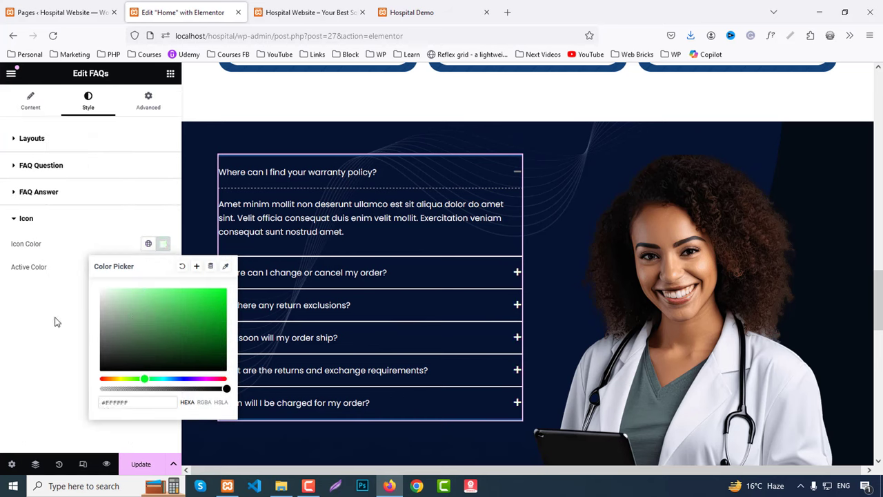
{"action": "type", "text": "#FFFFFF"}
{"action": "left_click", "coordinate": [42, 345]}
{"action": "left_click", "coordinate": [163, 266]}
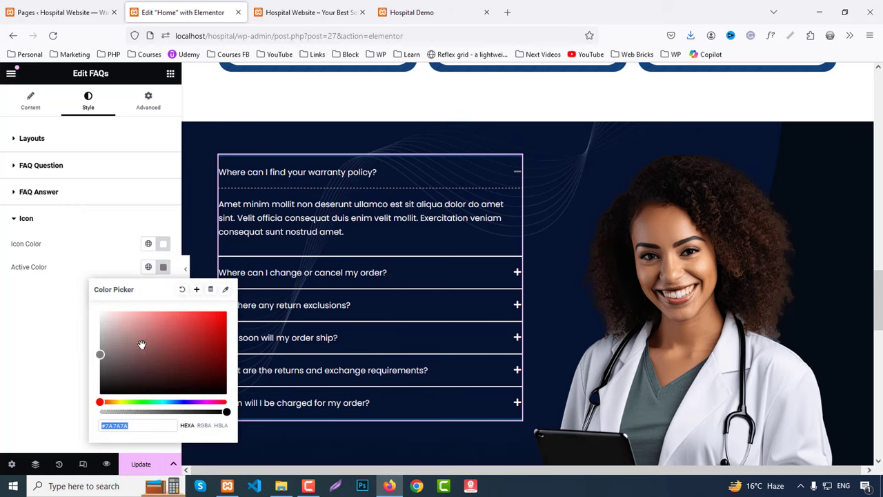
{"action": "scroll", "coordinate": [472, 359], "scroll_direction": "down", "scroll_amount": 3}
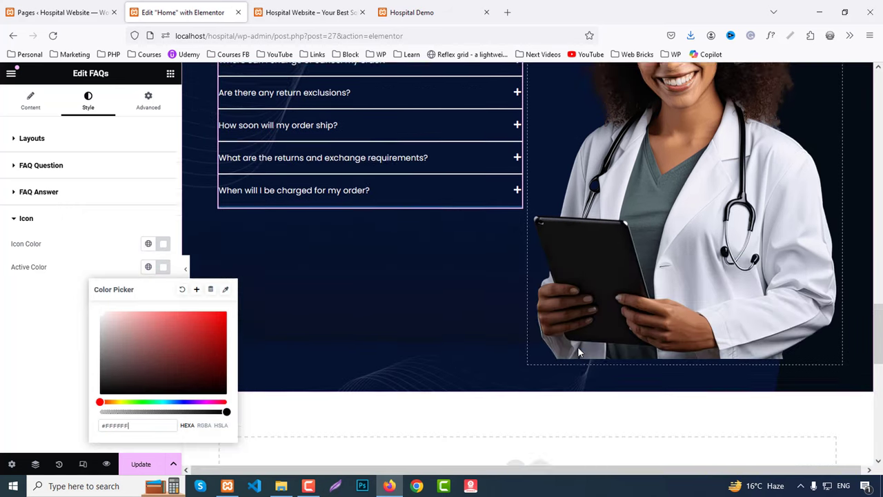
{"action": "scroll", "coordinate": [579, 352], "scroll_direction": "up", "scroll_amount": 3}
{"action": "scroll", "coordinate": [567, 179], "scroll_direction": "down", "scroll_amount": 3}
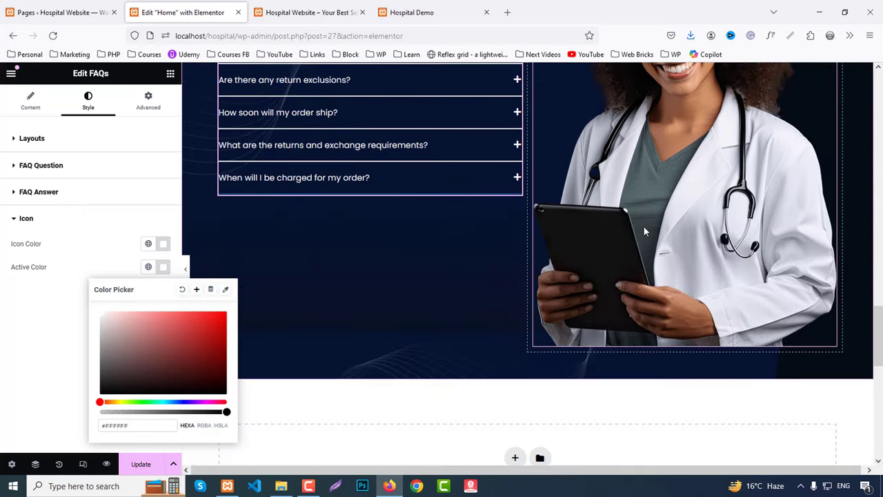
Set the FAQ section's bottom padding to 0 px.
{"action": "scroll", "coordinate": [388, 359], "scroll_direction": "up", "scroll_amount": 2}
{"action": "scroll", "coordinate": [527, 152], "scroll_direction": "up", "scroll_amount": 1}
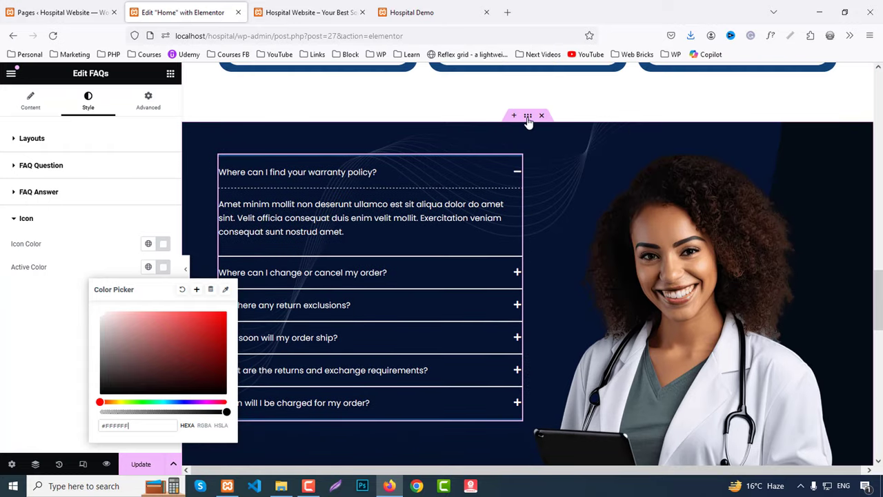
{"action": "left_click", "coordinate": [528, 116]}
{"action": "left_click", "coordinate": [158, 97]}
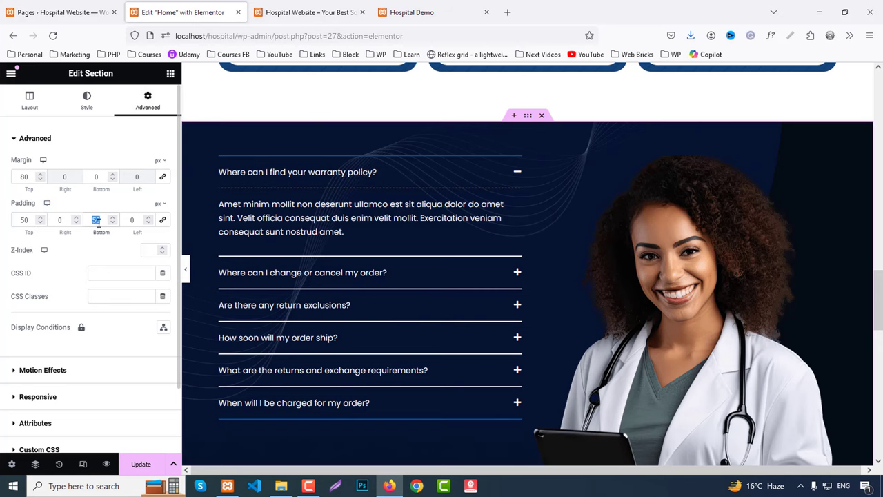
{"action": "type", "text": "0"}
{"action": "scroll", "coordinate": [618, 271], "scroll_direction": "down", "scroll_amount": 4}
{"action": "scroll", "coordinate": [618, 272], "scroll_direction": "up", "scroll_amount": 4}
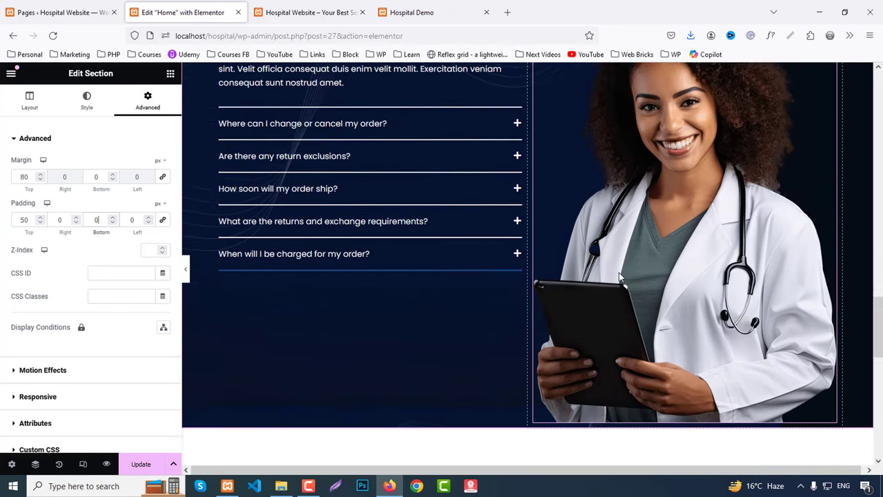
{"action": "scroll", "coordinate": [583, 268], "scroll_direction": "up", "scroll_amount": 1}
{"action": "scroll", "coordinate": [580, 266], "scroll_direction": "down", "scroll_amount": 4}
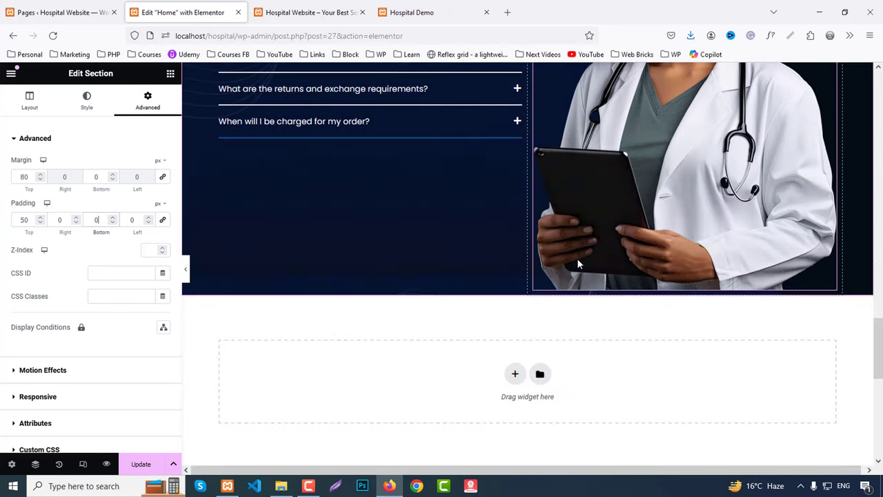
{"action": "scroll", "coordinate": [578, 263], "scroll_direction": "up", "scroll_amount": 4}
Set the FAQ section's background image to display size Cover and position Center Center.
{"action": "left_click", "coordinate": [85, 99]}
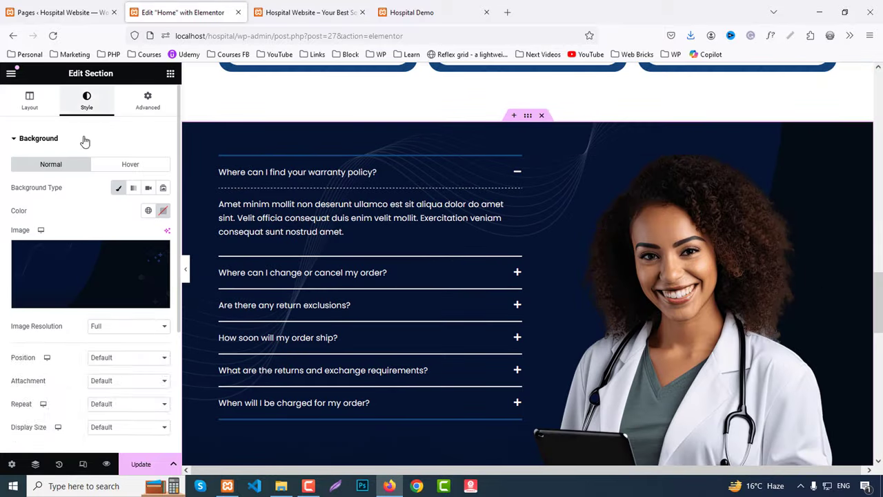
{"action": "scroll", "coordinate": [100, 345], "scroll_direction": "down", "scroll_amount": 3}
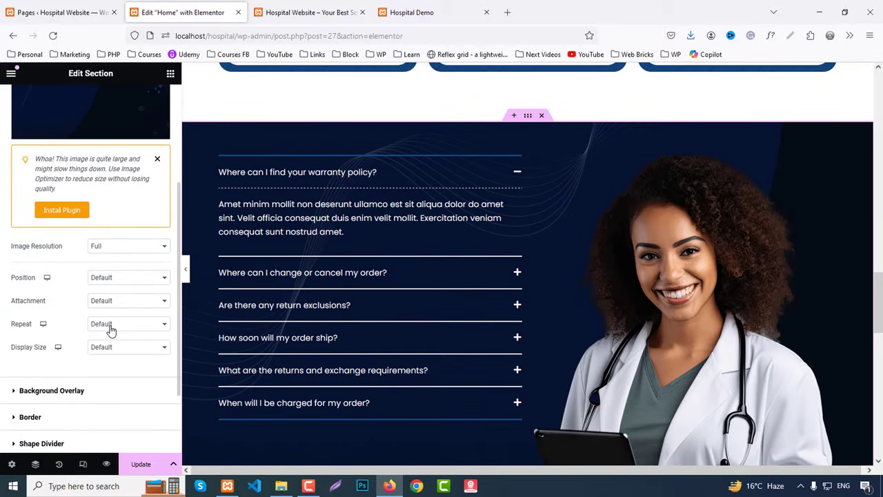
{"action": "left_click", "coordinate": [111, 347]}
{"action": "left_click", "coordinate": [109, 386]}
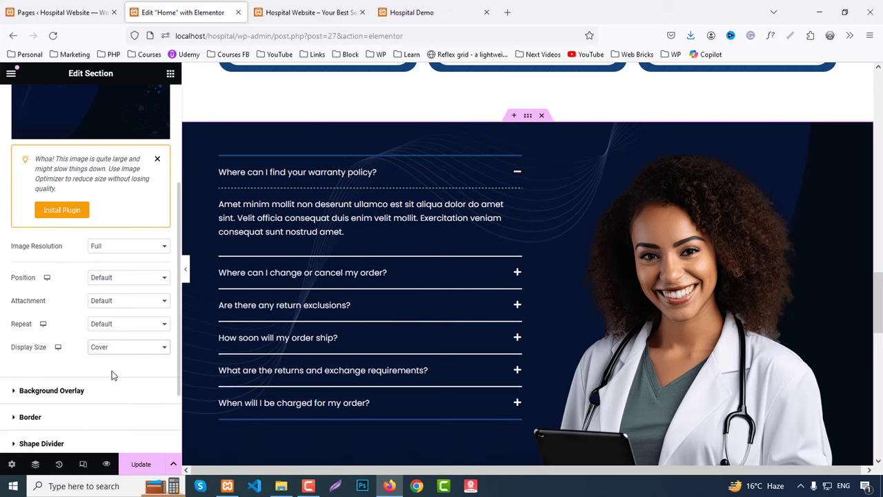
{"action": "left_click", "coordinate": [112, 279]}
{"action": "left_click", "coordinate": [109, 303]}
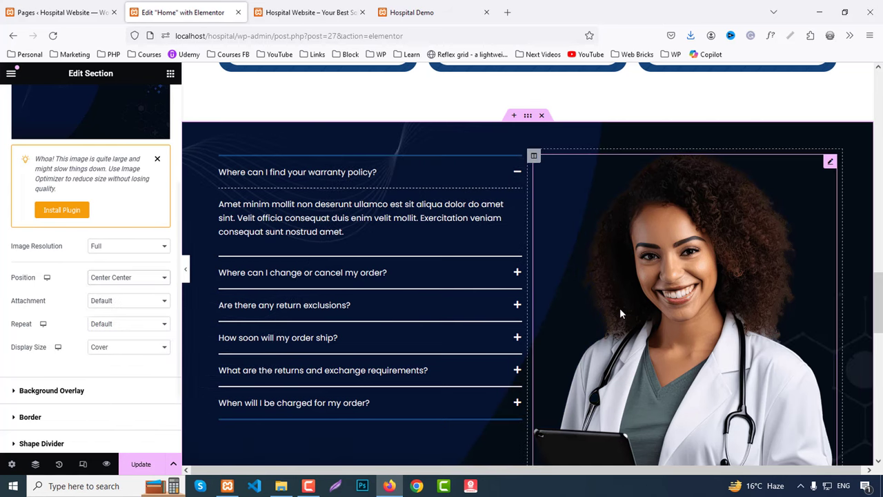
{"action": "scroll", "coordinate": [622, 308], "scroll_direction": "down", "scroll_amount": 3}
{"action": "scroll", "coordinate": [621, 308], "scroll_direction": "up", "scroll_amount": 3}
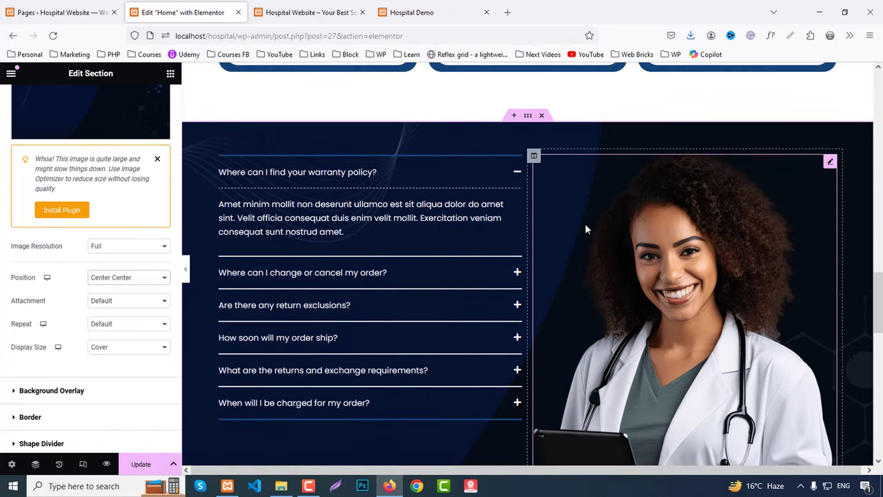
Set the FAQ section's vertical alignment to Middle.
{"action": "scroll", "coordinate": [1, 199], "scroll_direction": "up", "scroll_amount": 3}
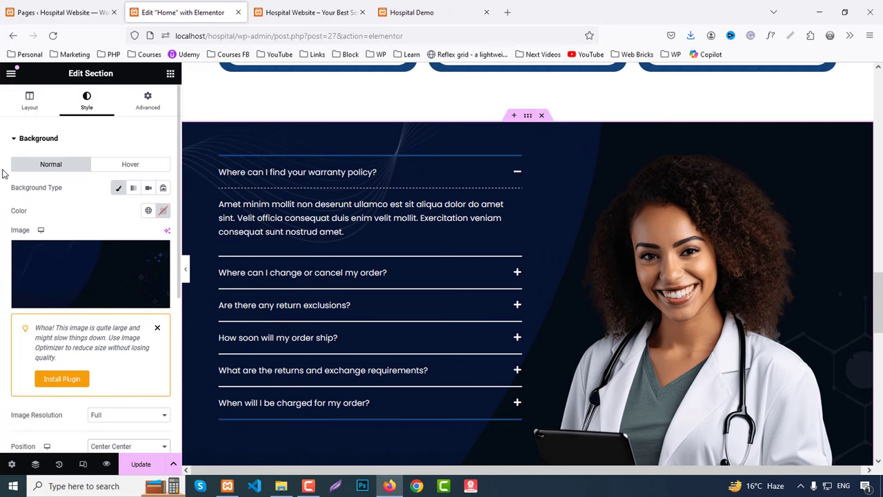
{"action": "left_click", "coordinate": [30, 103]}
{"action": "left_click", "coordinate": [116, 270]}
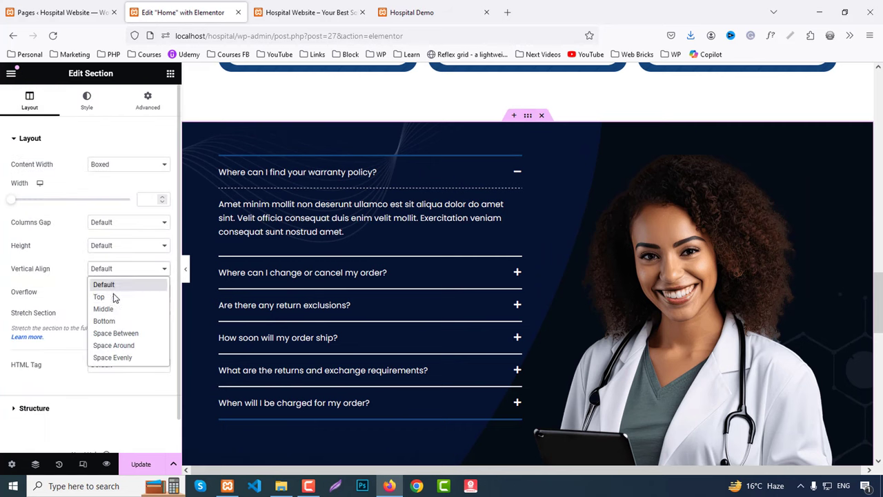
{"action": "left_click", "coordinate": [109, 307]}
{"action": "scroll", "coordinate": [494, 298], "scroll_direction": "down", "scroll_amount": 4}
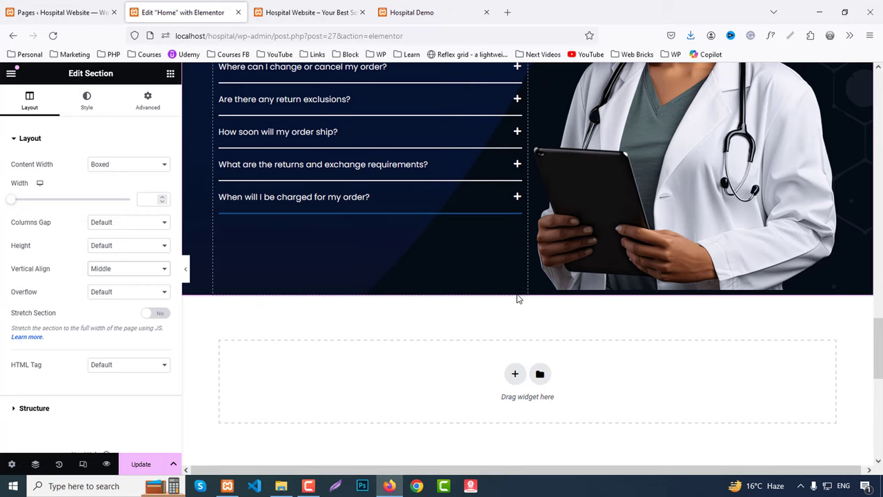
{"action": "scroll", "coordinate": [519, 298], "scroll_direction": "up", "scroll_amount": 3}
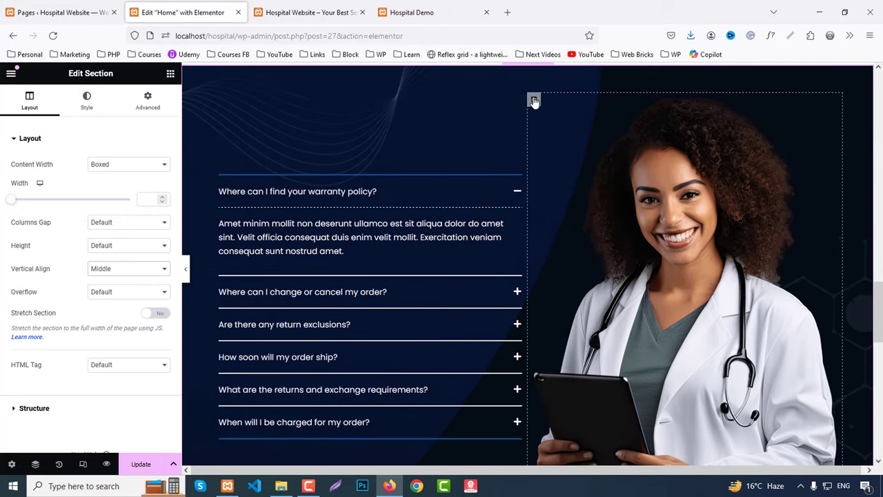
Set the padding of the FAQ section's image column to 0 px on all sides.
{"action": "left_click", "coordinate": [535, 101]}
{"action": "left_click", "coordinate": [148, 100]}
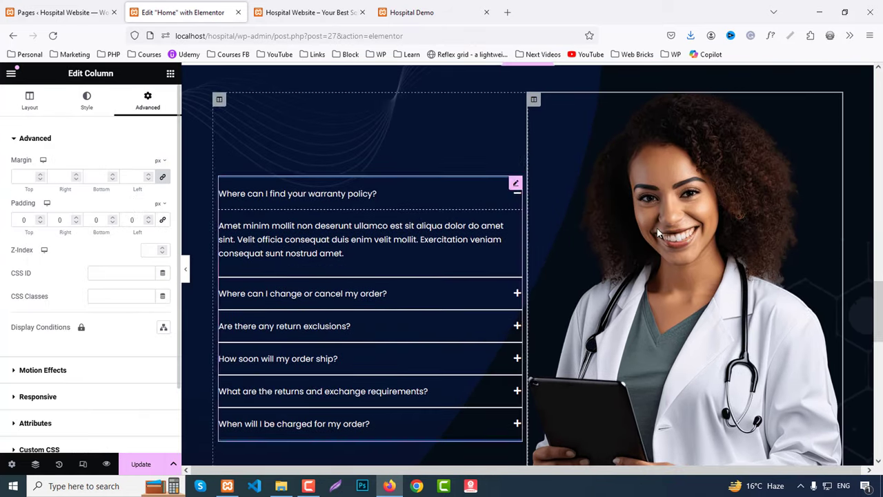
Review the FAQ section with the doctor image and save the page.
{"action": "scroll", "coordinate": [658, 232], "scroll_direction": "down", "scroll_amount": 3}
{"action": "scroll", "coordinate": [666, 302], "scroll_direction": "up", "scroll_amount": 4}
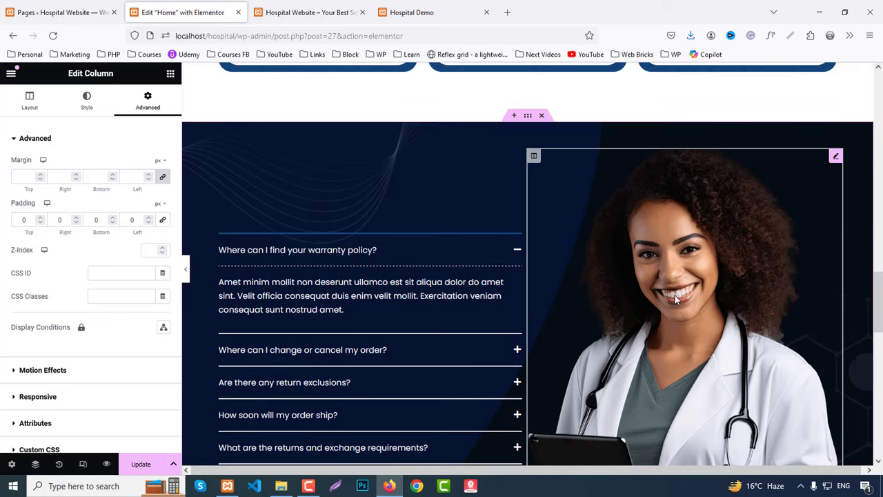
{"action": "left_click", "coordinate": [140, 462]}
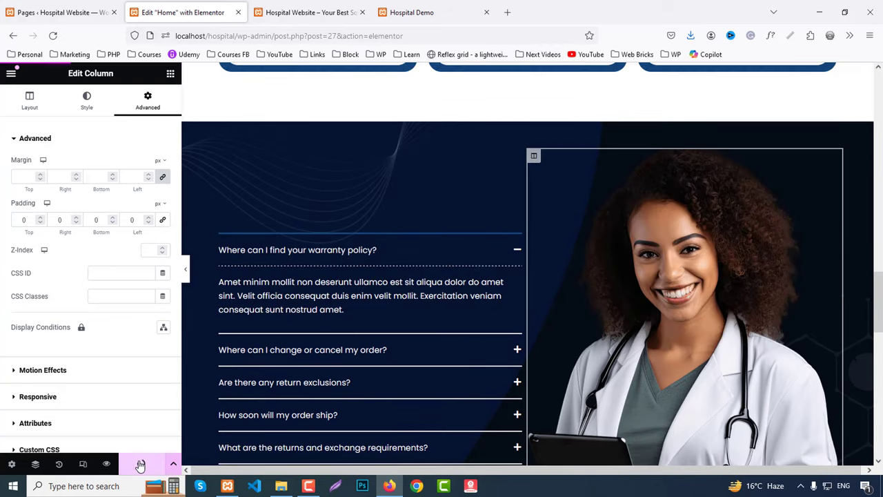
Set the FAQ section's top padding to 10 px.
{"action": "left_click", "coordinate": [528, 116]}
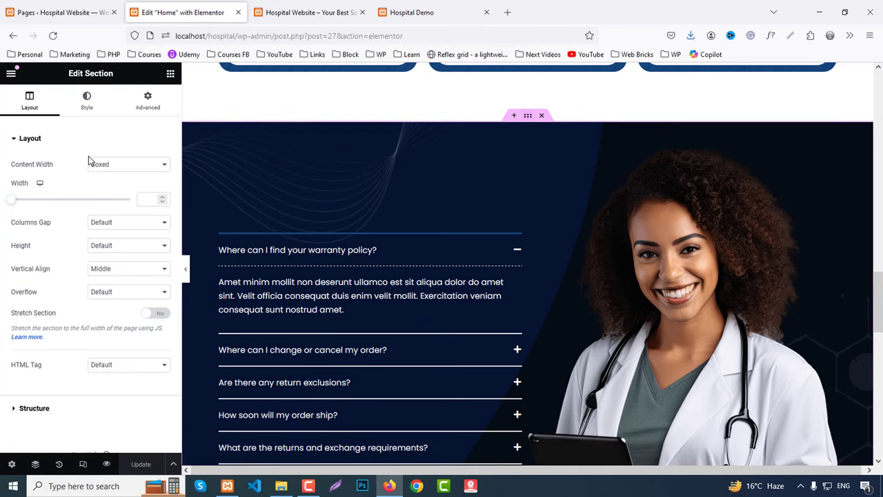
{"action": "left_click", "coordinate": [147, 101]}
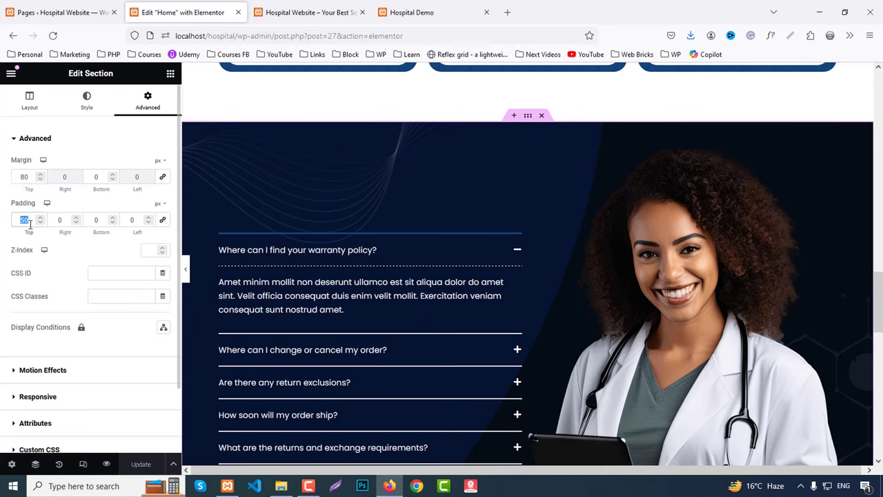
{"action": "type", "text": "10"}
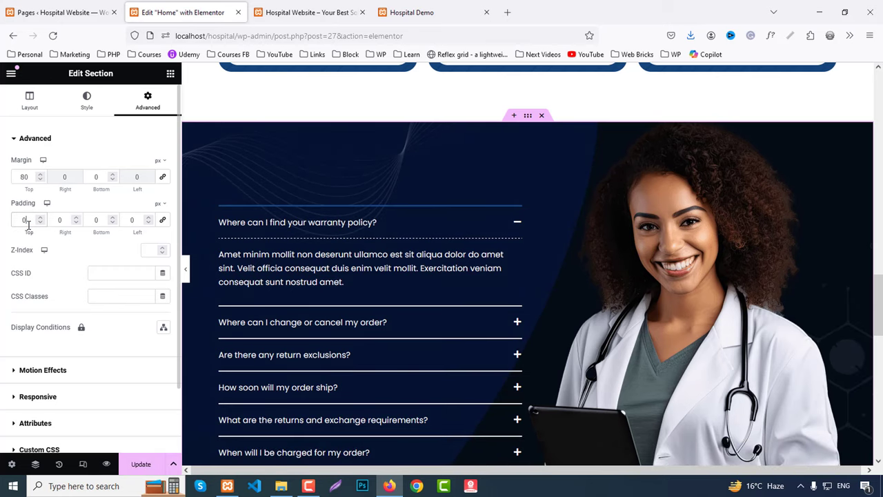
{"action": "type", "text": "1"}
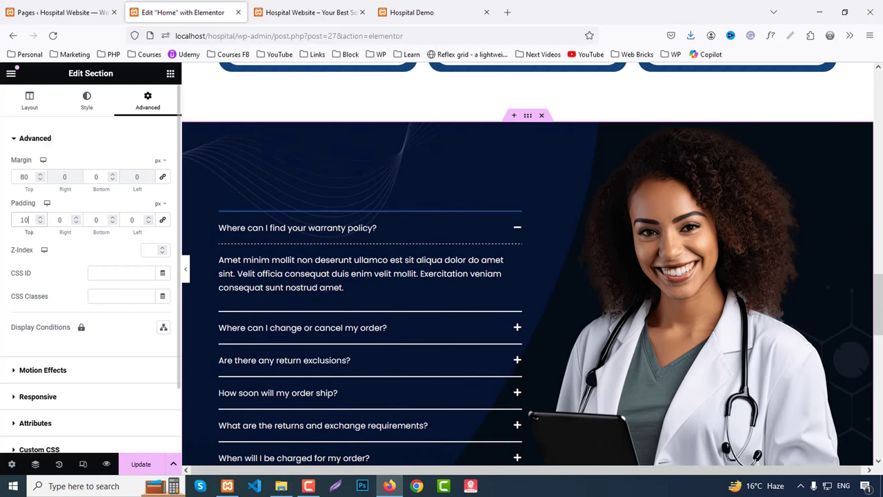
{"action": "scroll", "coordinate": [515, 250], "scroll_direction": "down", "scroll_amount": 1}
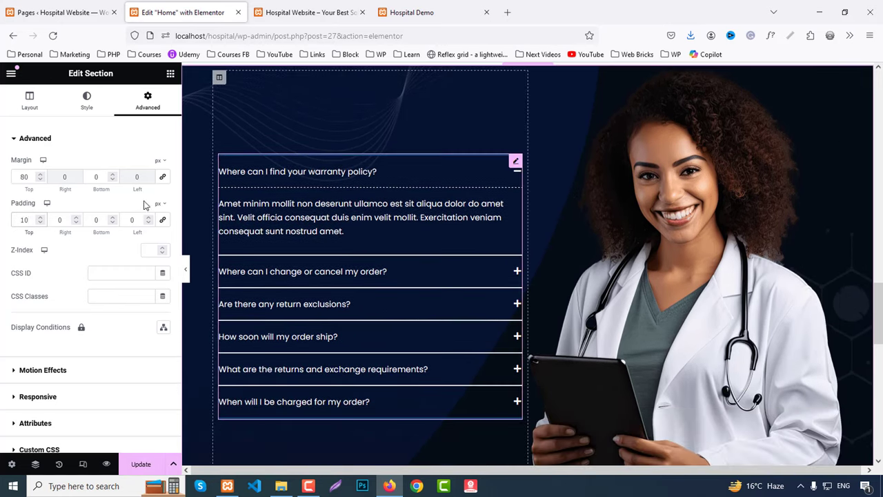
{"action": "left_click", "coordinate": [83, 100]}
{"action": "scroll", "coordinate": [28, 359], "scroll_direction": "down", "scroll_amount": 3}
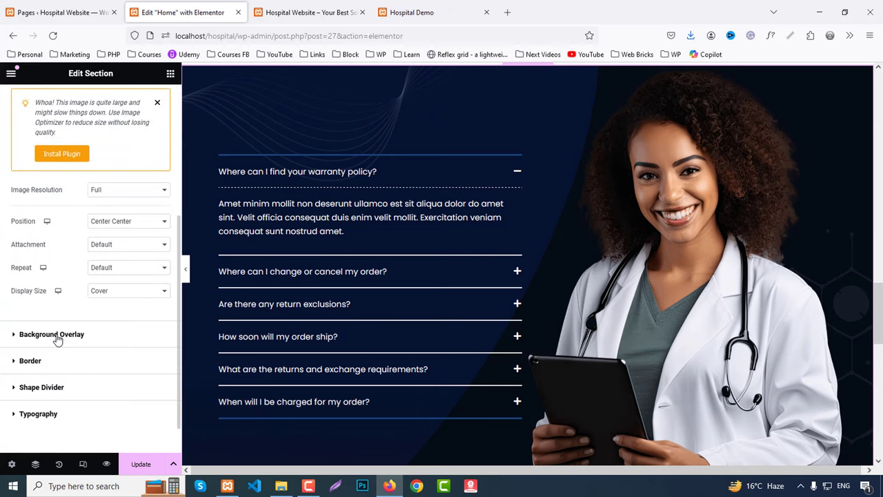
{"action": "scroll", "coordinate": [47, 316], "scroll_direction": "up", "scroll_amount": 3}
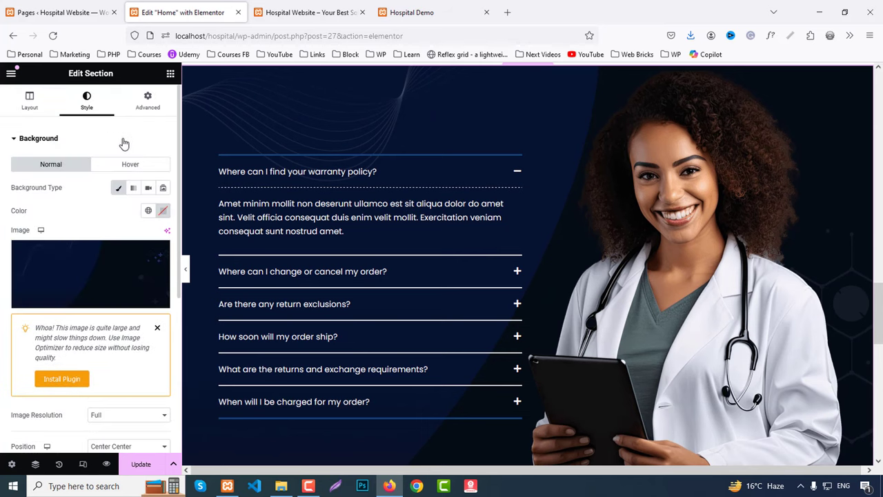
Set the typography size of the questions in the FAQs widget to 18 px.
{"action": "left_click", "coordinate": [234, 207]}
{"action": "left_click", "coordinate": [37, 215]}
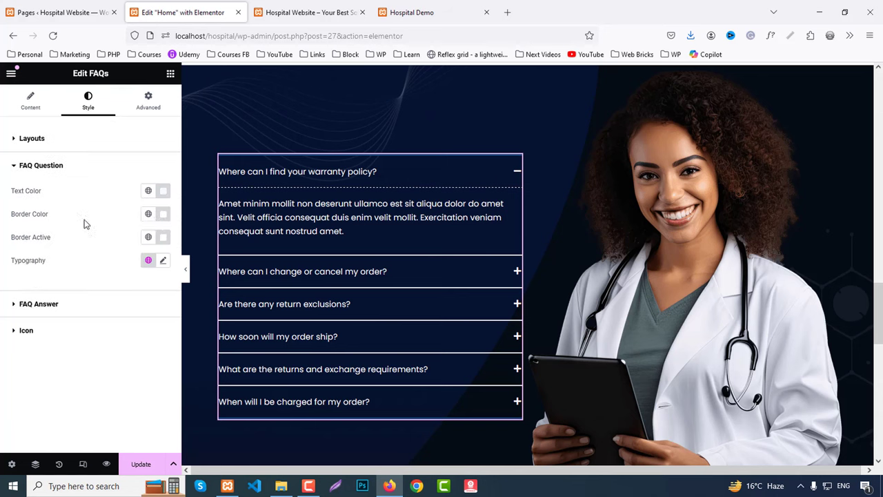
{"action": "left_click", "coordinate": [163, 262]}
{"action": "left_click", "coordinate": [141, 347]}
{"action": "type", "text": "22"}
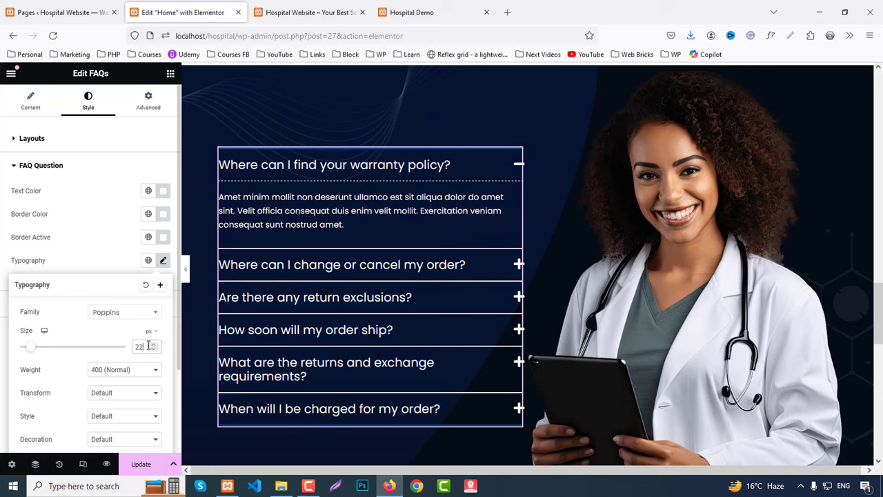
{"action": "key", "text": "BackSpace"}
{"action": "type", "text": "0"}
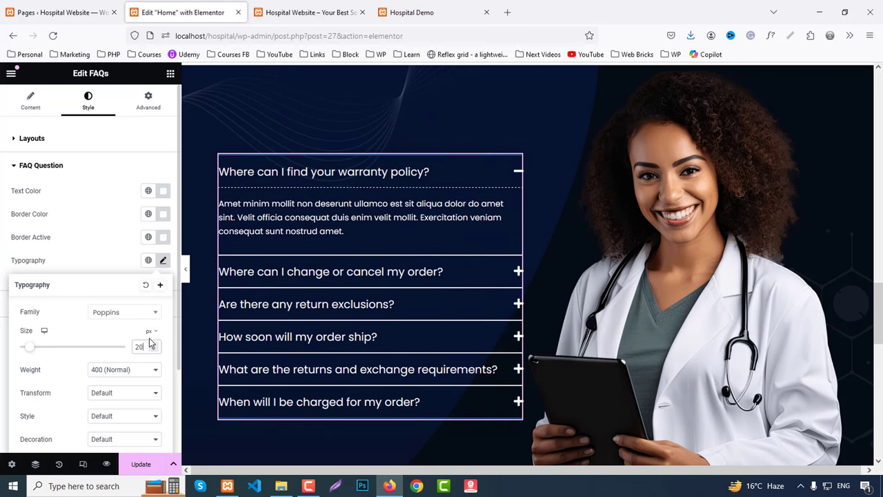
{"action": "key", "text": "Down"}
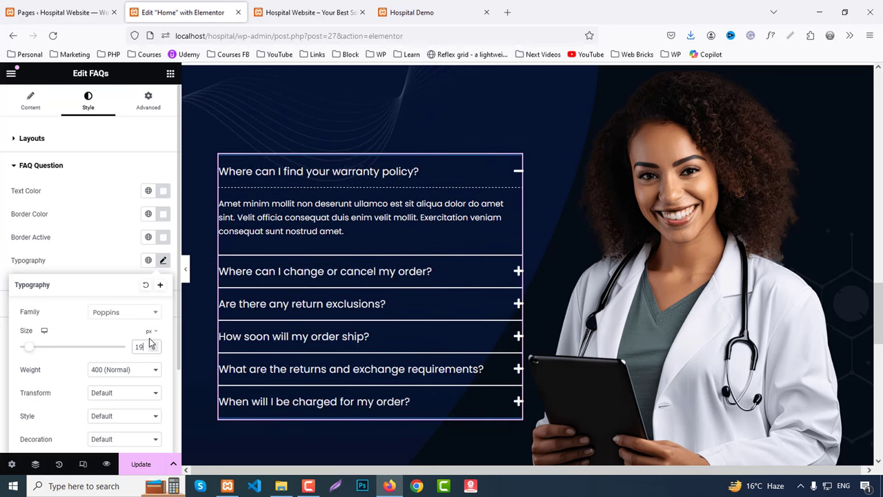
{"action": "key", "text": "Down"}
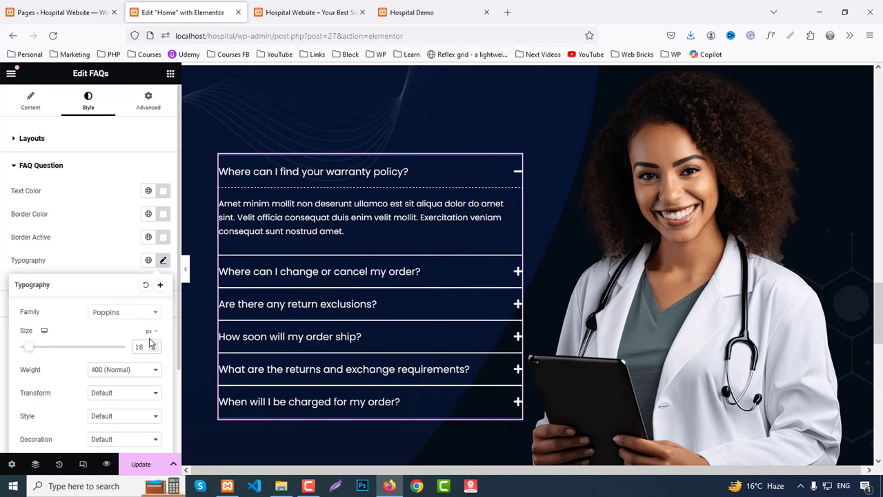
Set the FAQ question text transform to Capitalize and save the page.
{"action": "left_click", "coordinate": [119, 394]}
{"action": "left_click", "coordinate": [108, 444]}
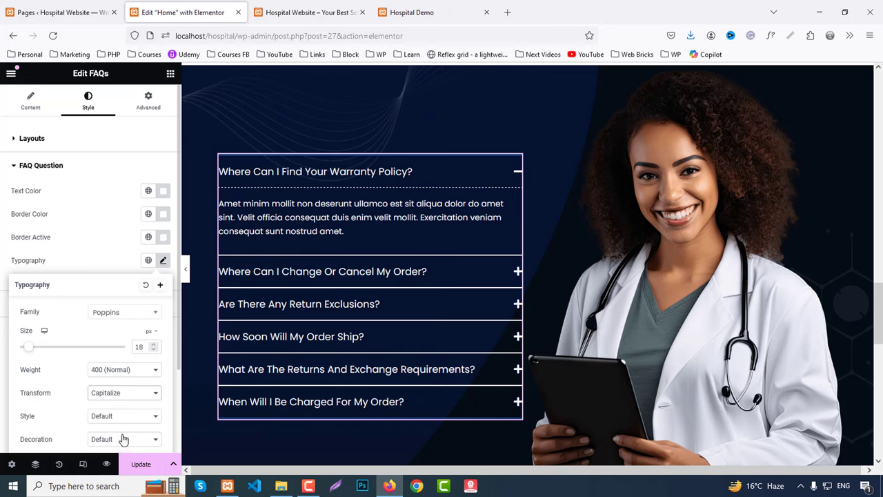
{"action": "left_click", "coordinate": [141, 466]}
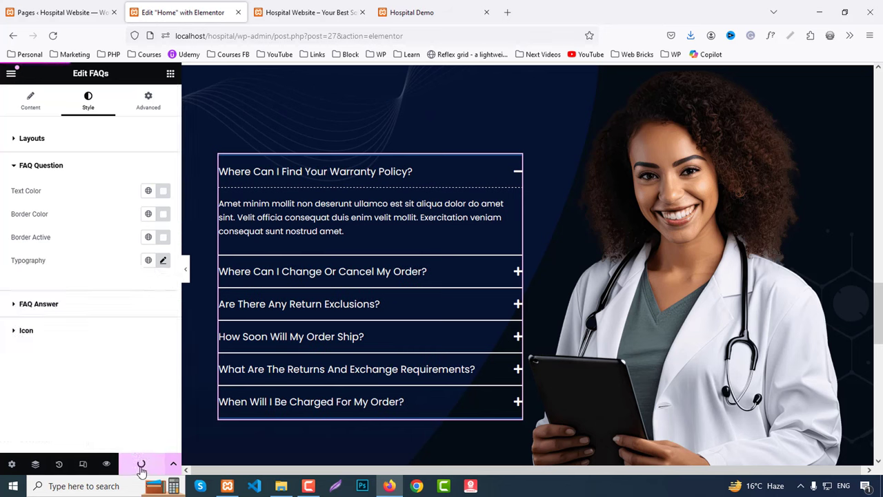
Check the updated FAQ section in the Hospital Website page preview.
{"action": "left_click", "coordinate": [310, 12]}
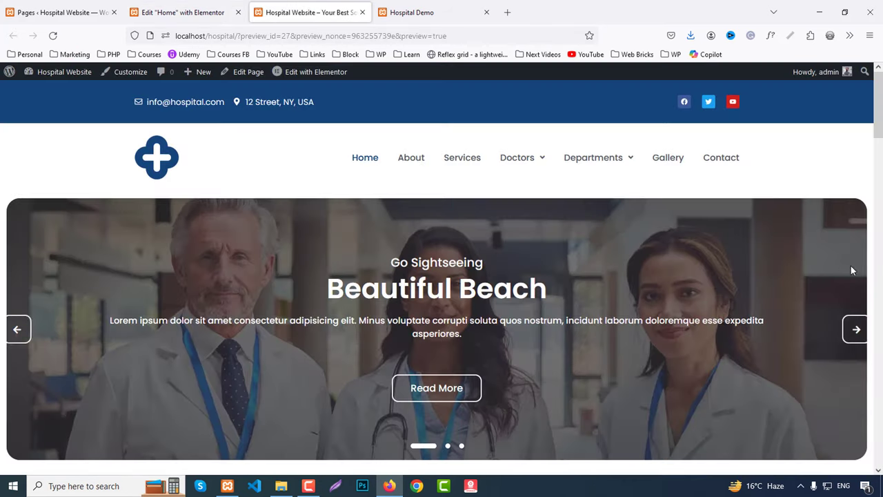
{"action": "scroll", "coordinate": [856, 276], "scroll_direction": "down", "scroll_amount": 3}
{"action": "scroll", "coordinate": [859, 278], "scroll_direction": "up", "scroll_amount": 2}
{"action": "scroll", "coordinate": [860, 276], "scroll_direction": "down", "scroll_amount": 6}
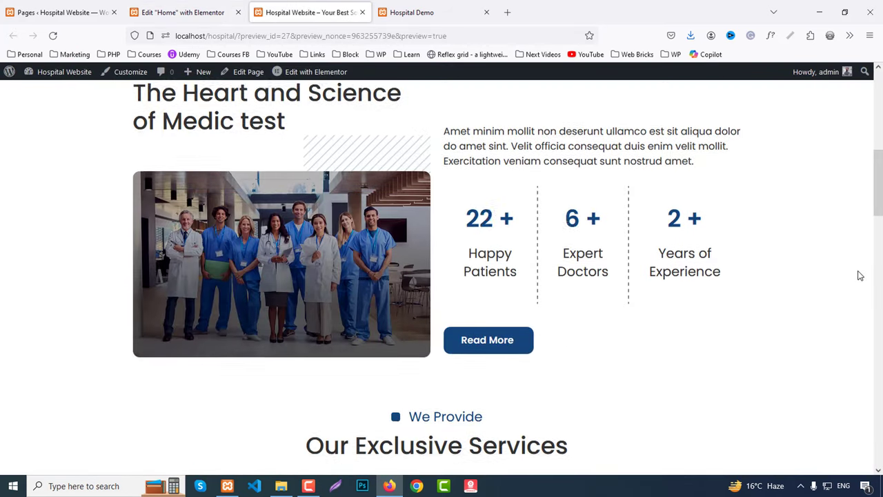
{"action": "scroll", "coordinate": [860, 276], "scroll_direction": "down", "scroll_amount": 9}
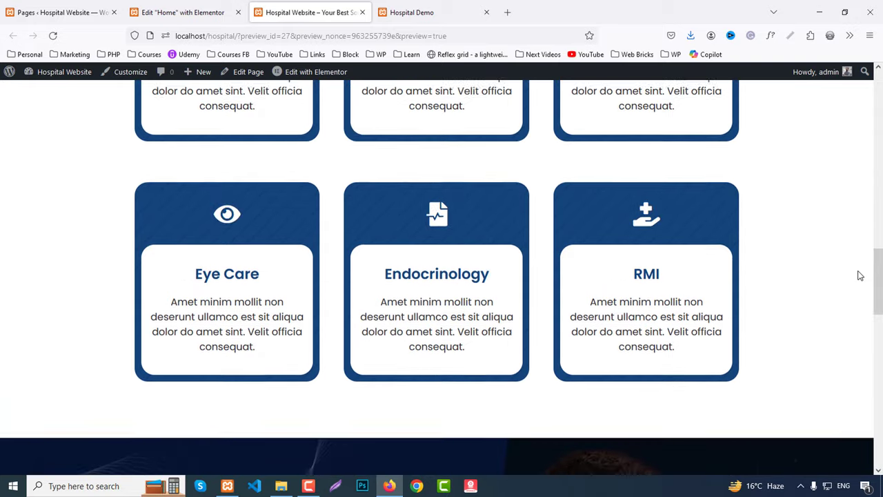
{"action": "scroll", "coordinate": [860, 275], "scroll_direction": "down", "scroll_amount": 7}
{"action": "scroll", "coordinate": [860, 275], "scroll_direction": "up", "scroll_amount": 5}
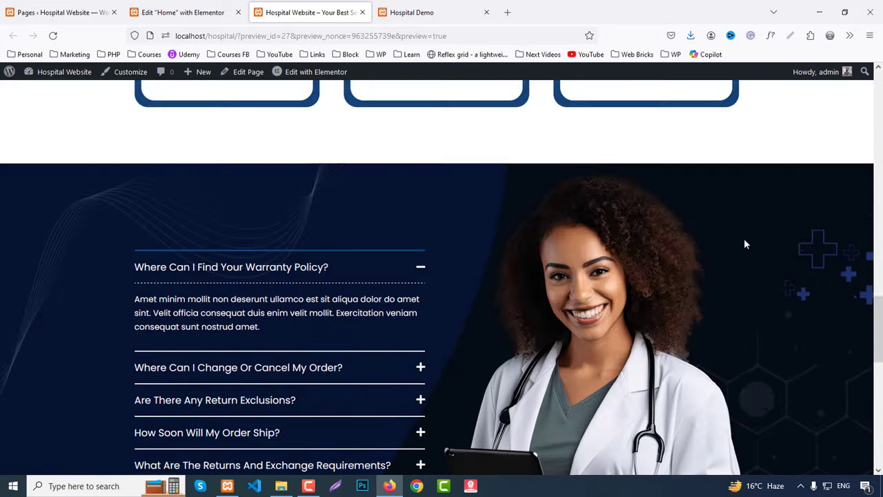
Return to the Home page editor and view the area below the FAQ section at full width.
{"action": "left_click", "coordinate": [183, 13]}
{"action": "scroll", "coordinate": [718, 305], "scroll_direction": "down", "scroll_amount": 3}
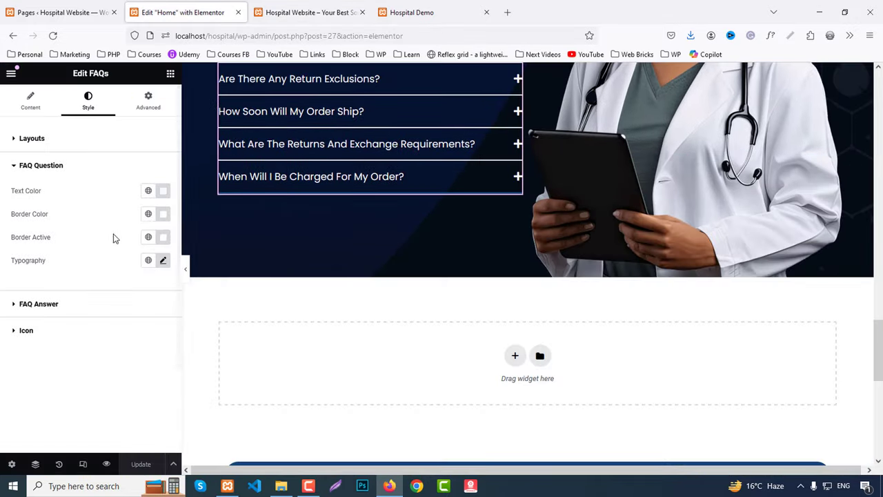
{"action": "left_click", "coordinate": [185, 269]}
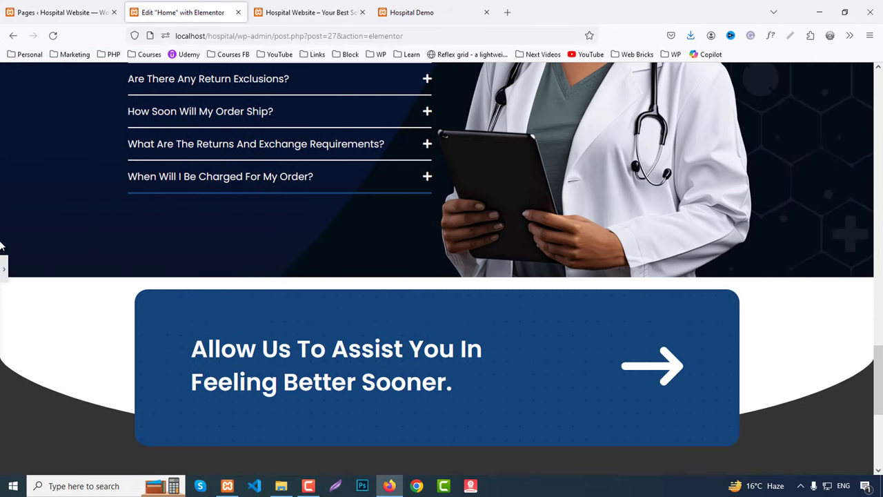
{"action": "left_click", "coordinate": [3, 269]}
Examine the Our Teams "Meet Our Specialists" section on the Hospital Demo page as a layout reference.
{"action": "left_click", "coordinate": [307, 13]}
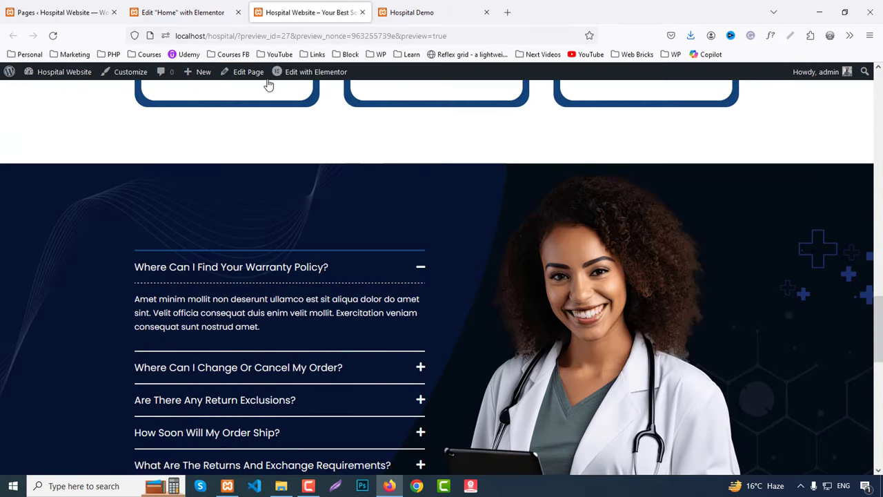
{"action": "scroll", "coordinate": [804, 356], "scroll_direction": "down", "scroll_amount": 2}
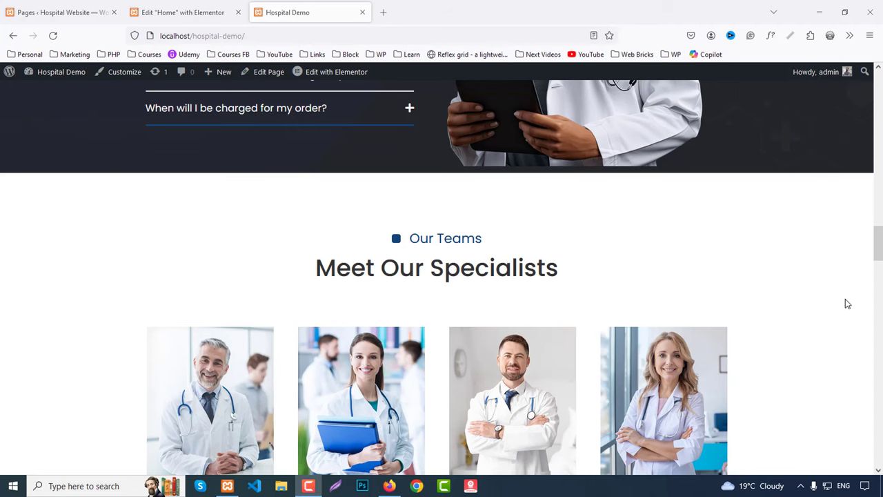
{"action": "scroll", "coordinate": [835, 310], "scroll_direction": "down", "scroll_amount": 3}
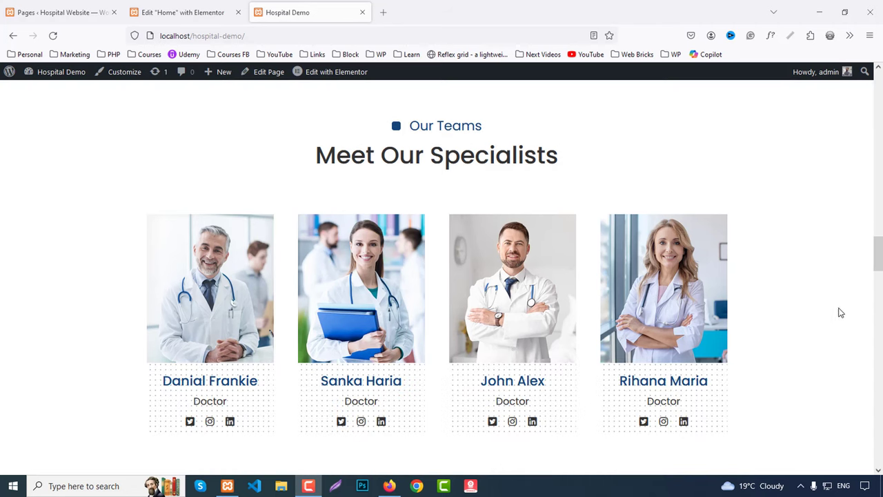
{"action": "scroll", "coordinate": [853, 307], "scroll_direction": "up", "scroll_amount": 1}
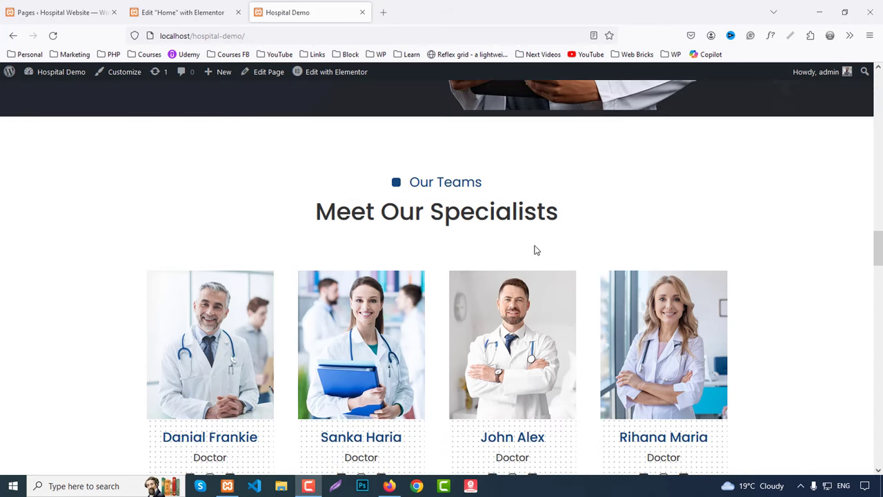
{"action": "scroll", "coordinate": [334, 250], "scroll_direction": "down", "scroll_amount": 2}
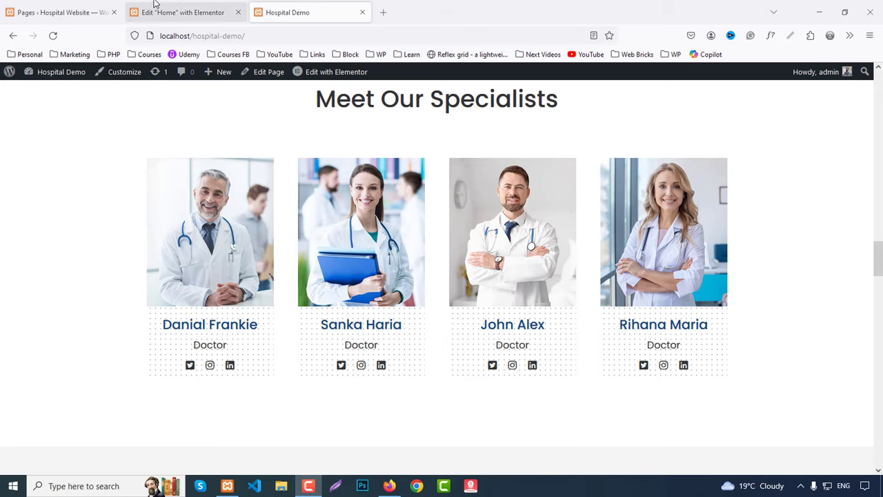
Add a new single-column section below the FAQ section in the Home page editor.
{"action": "left_click", "coordinate": [180, 7]}
{"action": "scroll", "coordinate": [654, 240], "scroll_direction": "down", "scroll_amount": 2}
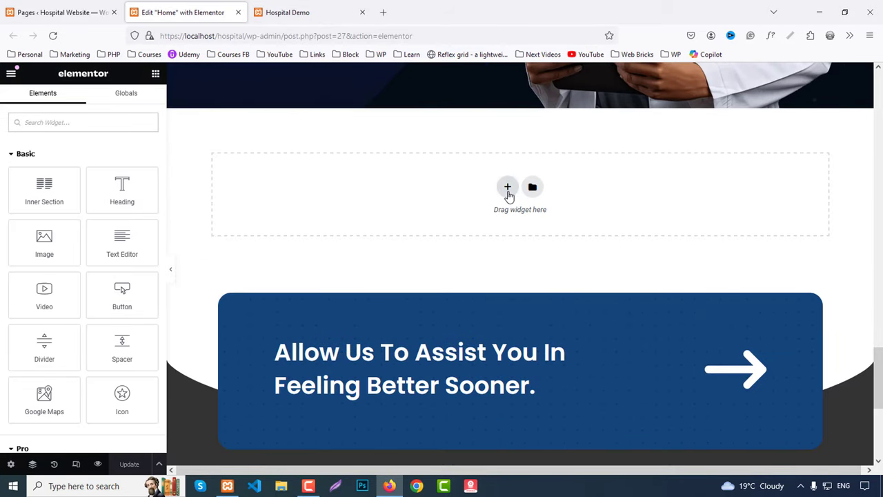
{"action": "left_click", "coordinate": [508, 188]}
{"action": "left_click", "coordinate": [376, 220]}
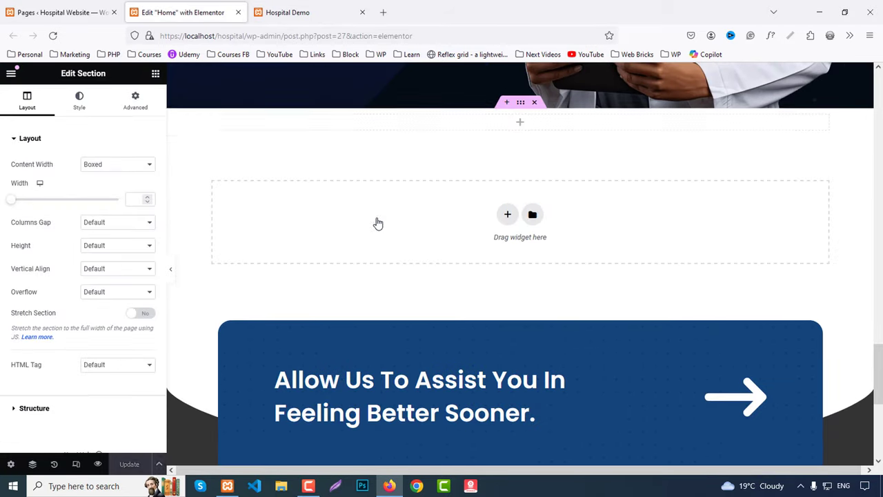
Insert a two-column Inner Section into the new section and duplicate it.
{"action": "left_click", "coordinate": [156, 75]}
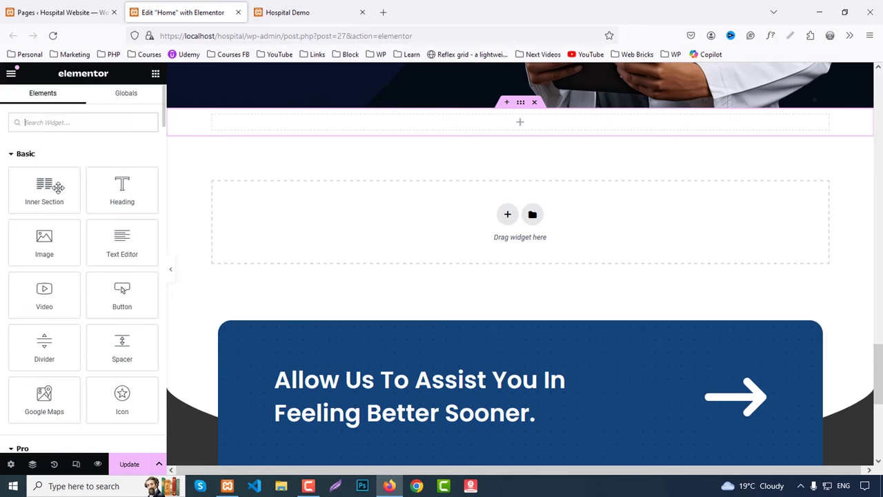
{"action": "left_click_drag", "start_coordinate": [44, 187], "coordinate": [513, 128]}
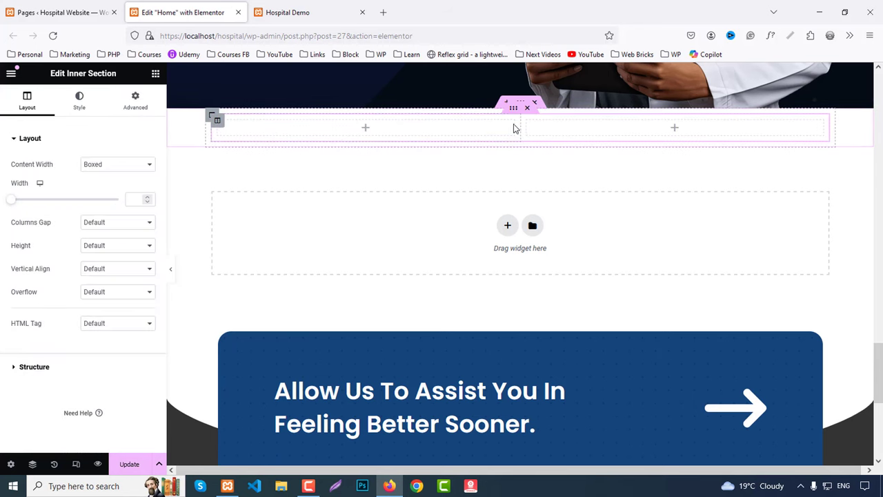
{"action": "right_click", "coordinate": [513, 114]}
{"action": "left_click", "coordinate": [535, 148]}
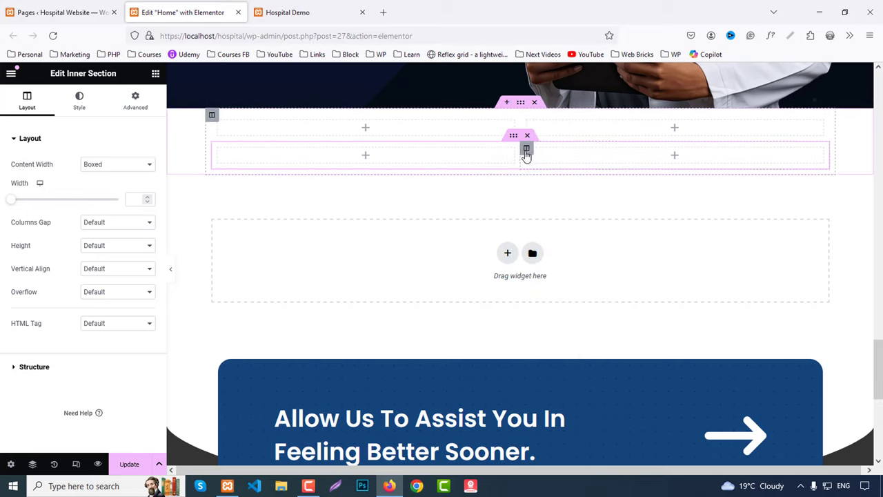
Set the new section's top and bottom padding to 80 px.
{"action": "left_click", "coordinate": [521, 102]}
{"action": "left_click", "coordinate": [134, 99]}
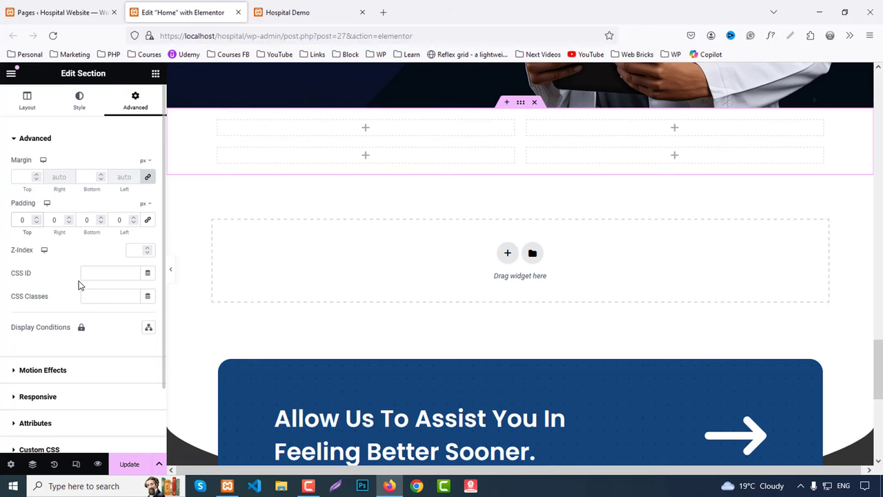
{"action": "type", "text": "80"}
{"action": "left_click", "coordinate": [83, 219]}
{"action": "type", "text": "8"}
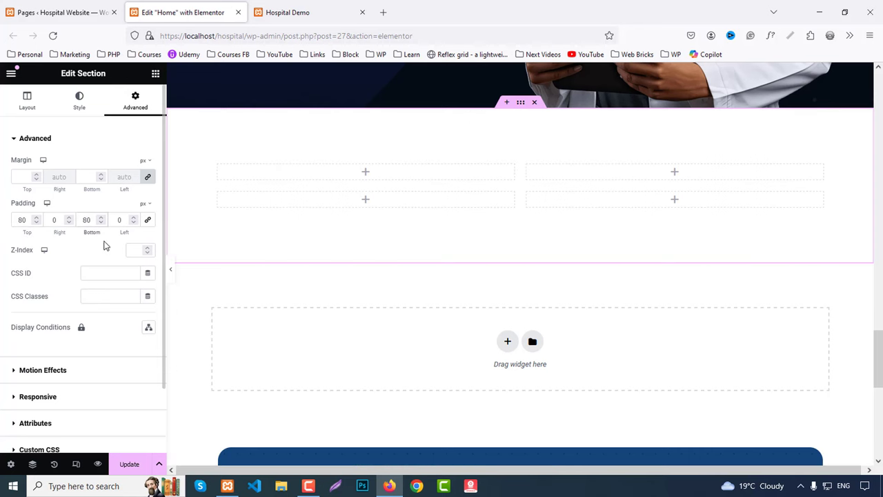
Copy the "Our Exclusive Services" section heading widget into the first column of the new section's upper inner row.
{"action": "scroll", "coordinate": [427, 262], "scroll_direction": "up", "scroll_amount": 15}
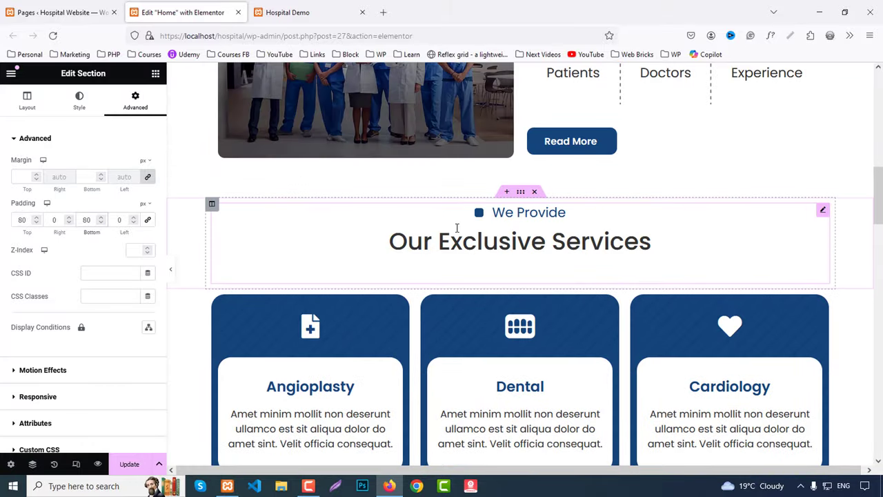
{"action": "right_click", "coordinate": [461, 228]}
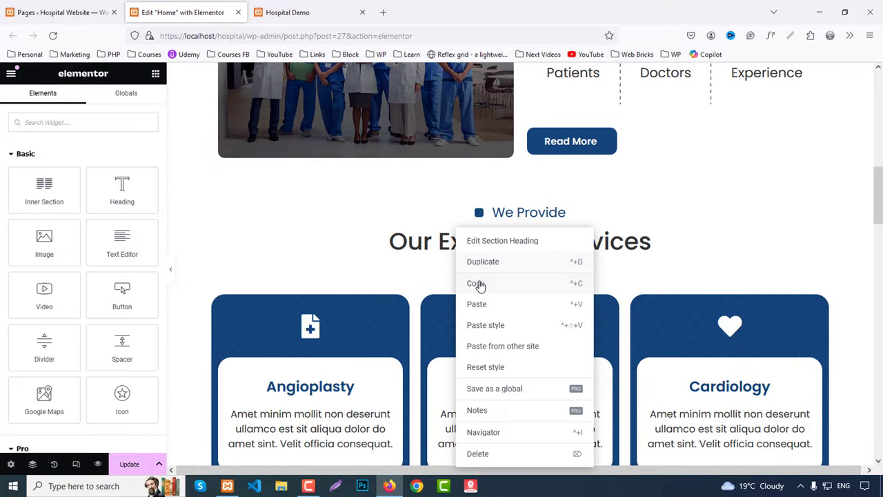
{"action": "left_click", "coordinate": [479, 281]}
{"action": "scroll", "coordinate": [481, 287], "scroll_direction": "down", "scroll_amount": 15}
{"action": "scroll", "coordinate": [476, 283], "scroll_direction": "down", "scroll_amount": 6}
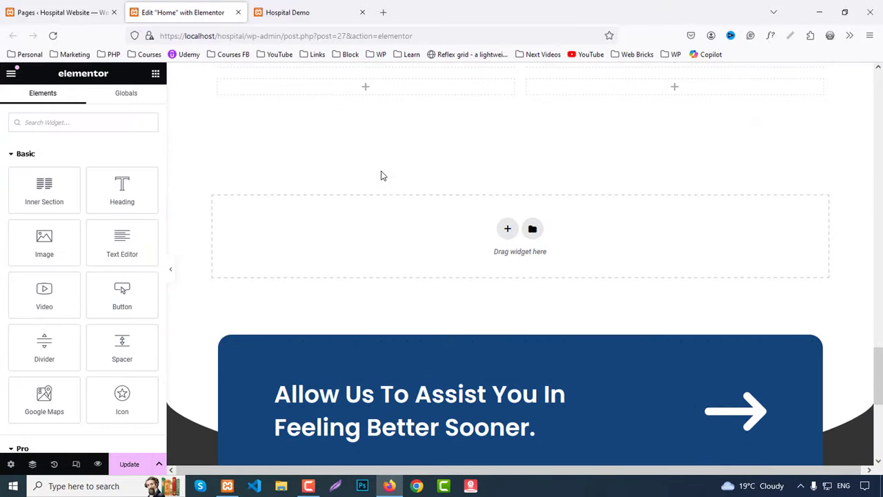
{"action": "scroll", "coordinate": [358, 138], "scroll_direction": "up", "scroll_amount": 1}
{"action": "right_click", "coordinate": [342, 123]}
{"action": "left_click", "coordinate": [369, 215]}
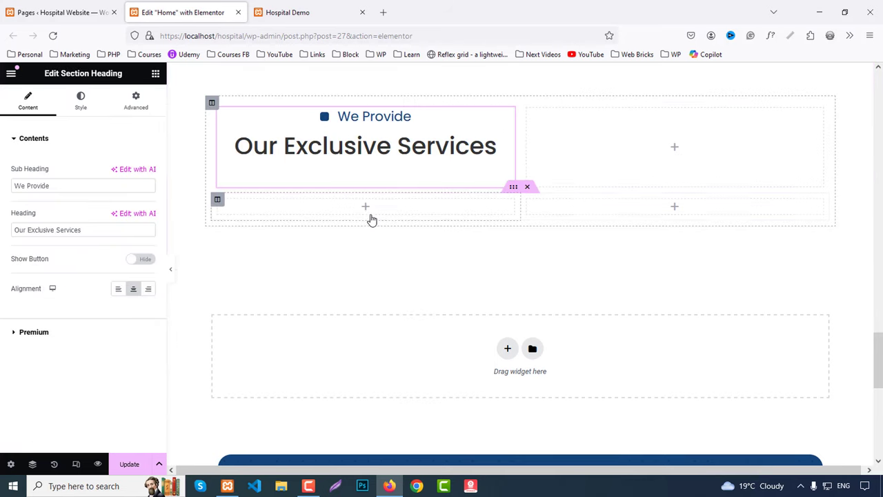
Delete the empty column beside the copied heading and duplicate columns in the lower inner row to make four.
{"action": "right_click", "coordinate": [526, 110]}
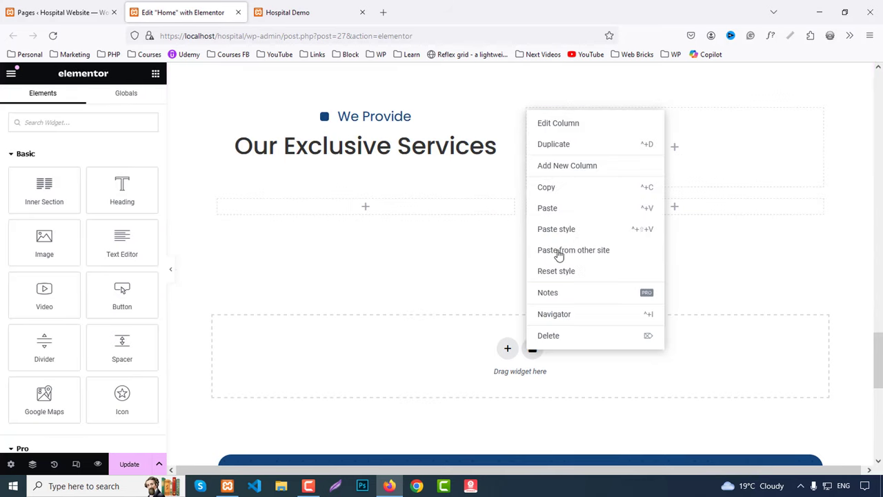
{"action": "left_click", "coordinate": [562, 336]}
{"action": "right_click", "coordinate": [218, 200]}
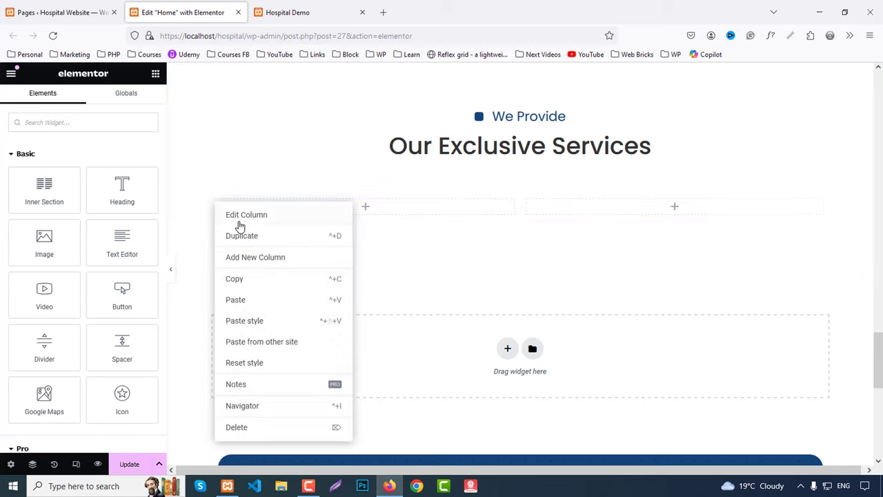
{"action": "left_click", "coordinate": [241, 235]}
{"action": "right_click", "coordinate": [217, 200]}
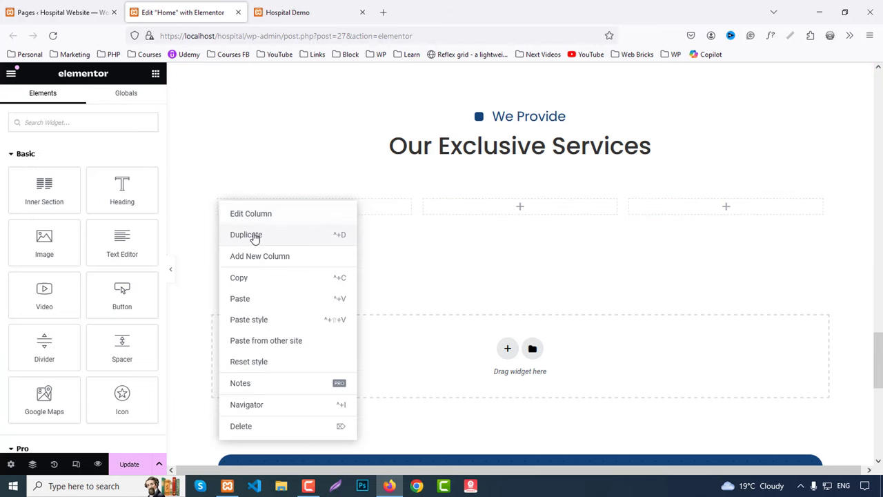
{"action": "left_click", "coordinate": [253, 235]}
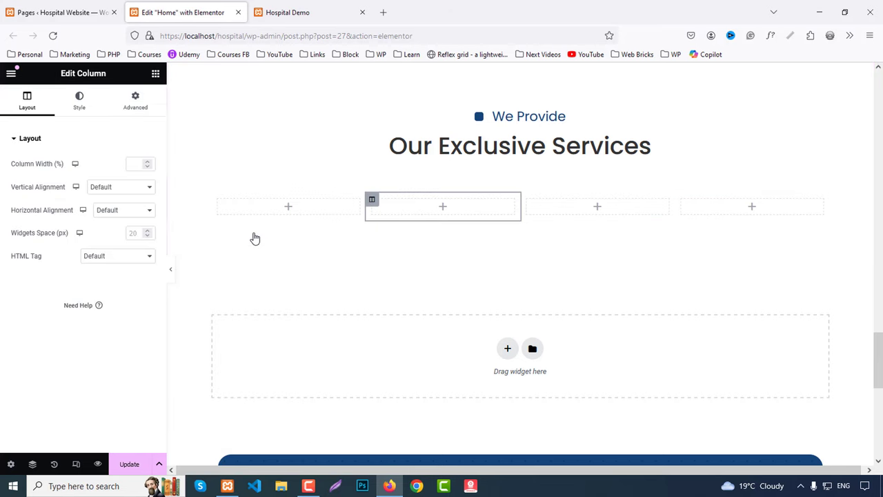
Add the Webbricks Addons Team Grid widget to the first column of the four-column row.
{"action": "left_click", "coordinate": [156, 75]}
{"action": "left_click", "coordinate": [36, 155]}
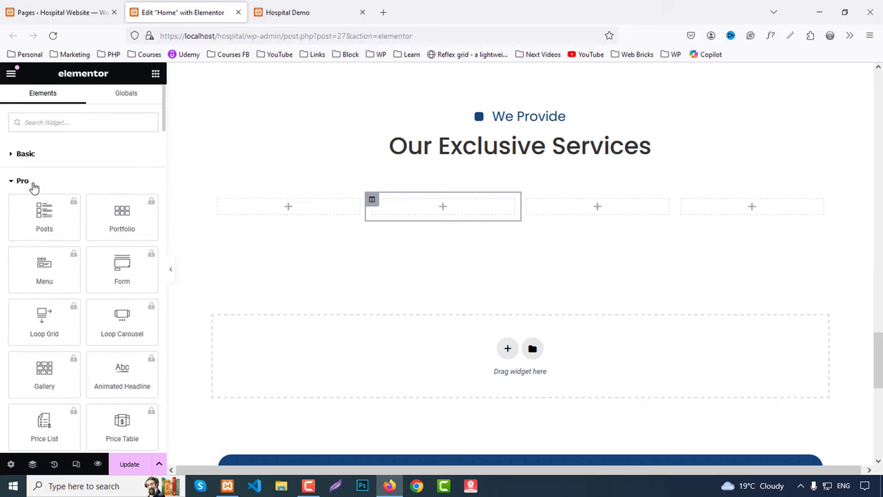
{"action": "left_click", "coordinate": [32, 181]}
{"action": "left_click", "coordinate": [32, 213]}
{"action": "scroll", "coordinate": [2, 301], "scroll_direction": "down", "scroll_amount": 2}
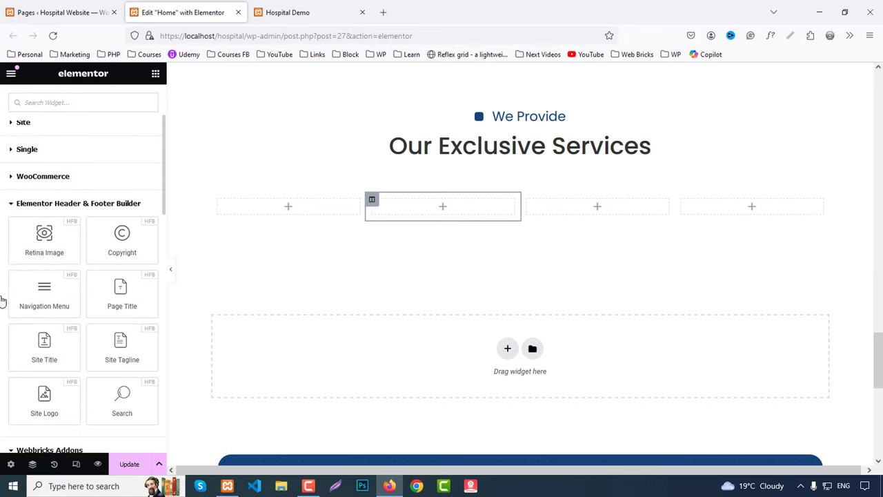
{"action": "left_click", "coordinate": [49, 211]}
{"action": "scroll", "coordinate": [6, 286], "scroll_direction": "down", "scroll_amount": 1}
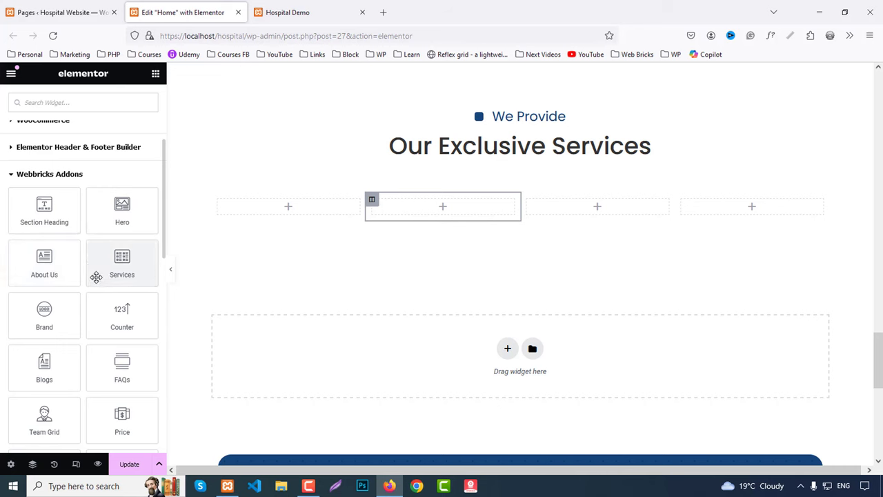
{"action": "scroll", "coordinate": [96, 276], "scroll_direction": "down", "scroll_amount": 3}
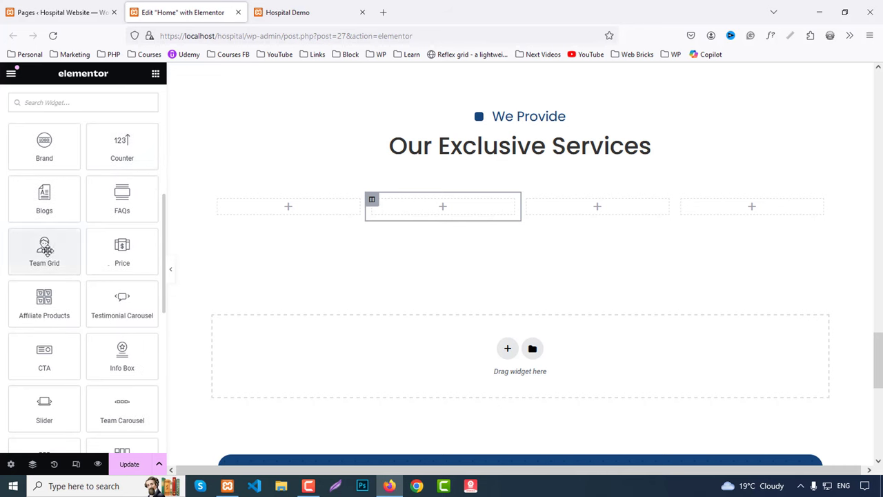
{"action": "left_click_drag", "start_coordinate": [45, 246], "coordinate": [325, 210]}
{"action": "scroll", "coordinate": [444, 242], "scroll_direction": "down", "scroll_amount": 1}
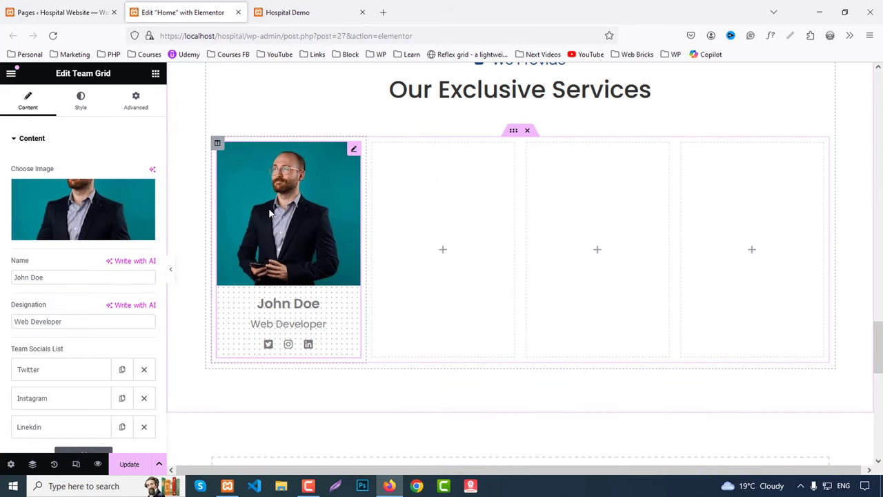
Copy the Team Grid widget into the other three columns of the row.
{"action": "right_click", "coordinate": [271, 211]}
{"action": "right_click", "coordinate": [465, 215]}
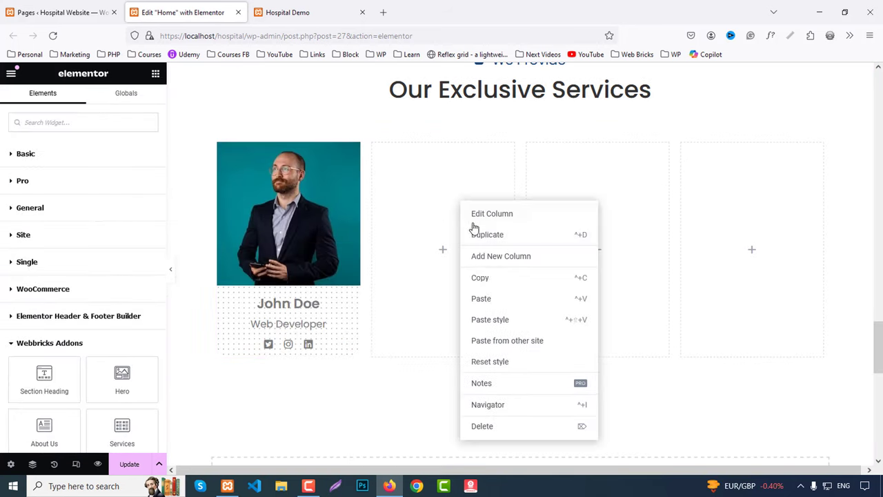
{"action": "left_click", "coordinate": [491, 301]}
{"action": "right_click", "coordinate": [594, 199]}
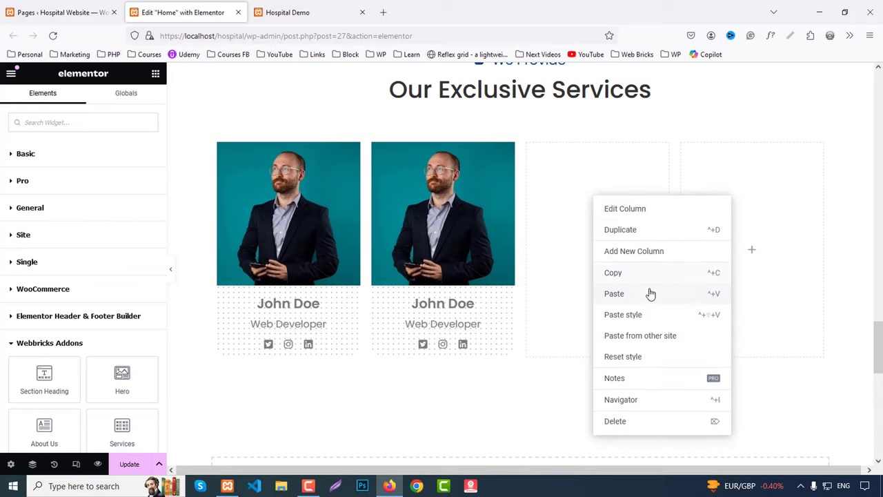
{"action": "left_click", "coordinate": [651, 294]}
{"action": "right_click", "coordinate": [752, 240]}
{"action": "left_click", "coordinate": [763, 302]}
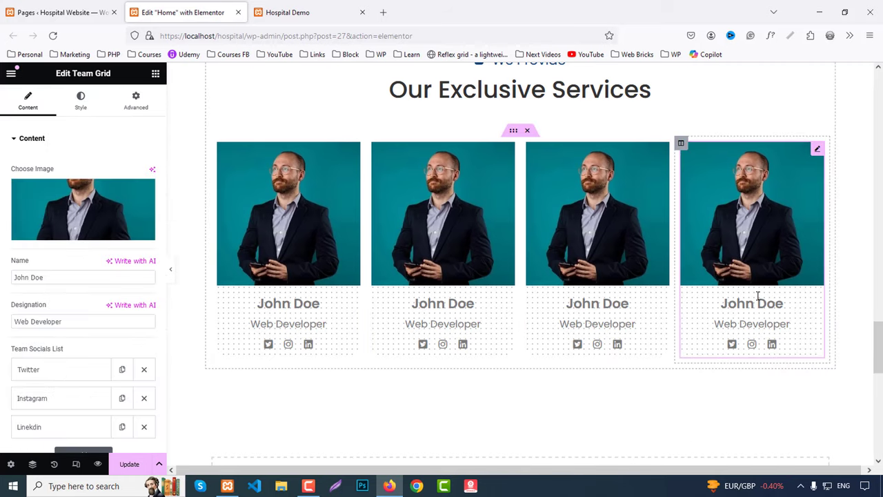
Check the team section's heading on the Hospital Demo page and set the copied heading's sub heading to "Our Teams".
{"action": "scroll", "coordinate": [759, 293], "scroll_direction": "up", "scroll_amount": 2}
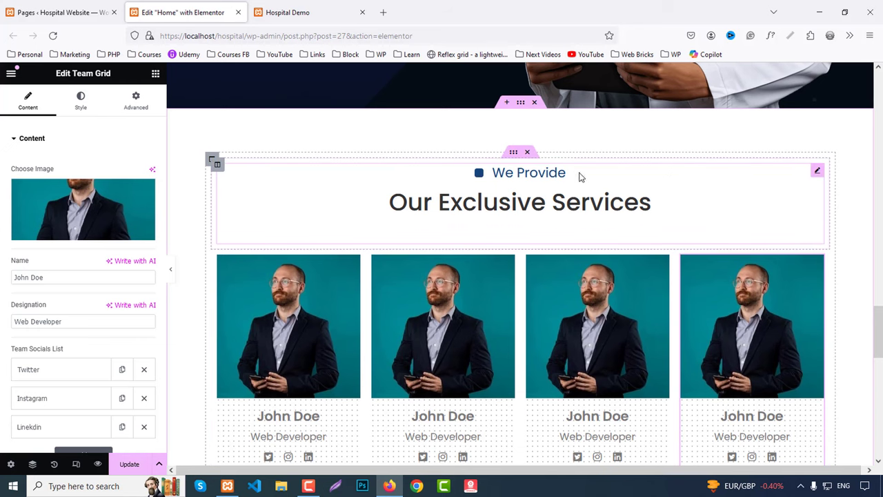
{"action": "left_click", "coordinate": [310, 10]}
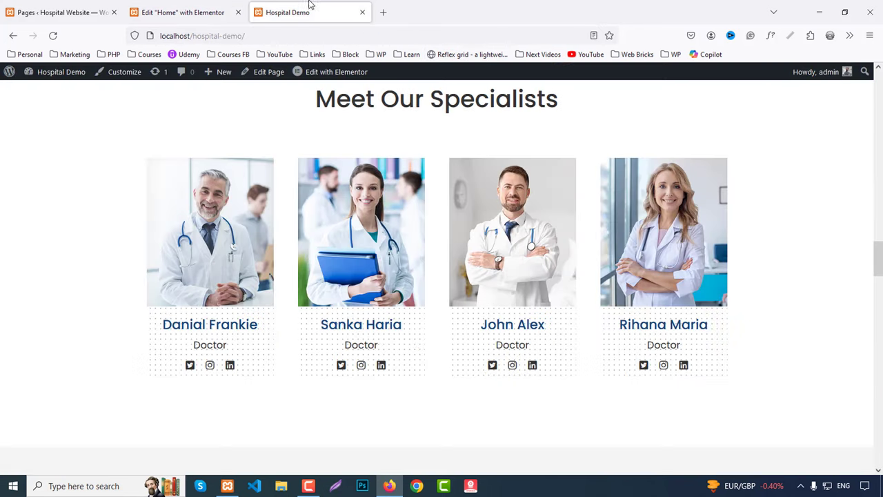
{"action": "scroll", "coordinate": [508, 228], "scroll_direction": "up", "scroll_amount": 3}
{"action": "scroll", "coordinate": [418, 191], "scroll_direction": "down", "scroll_amount": 1}
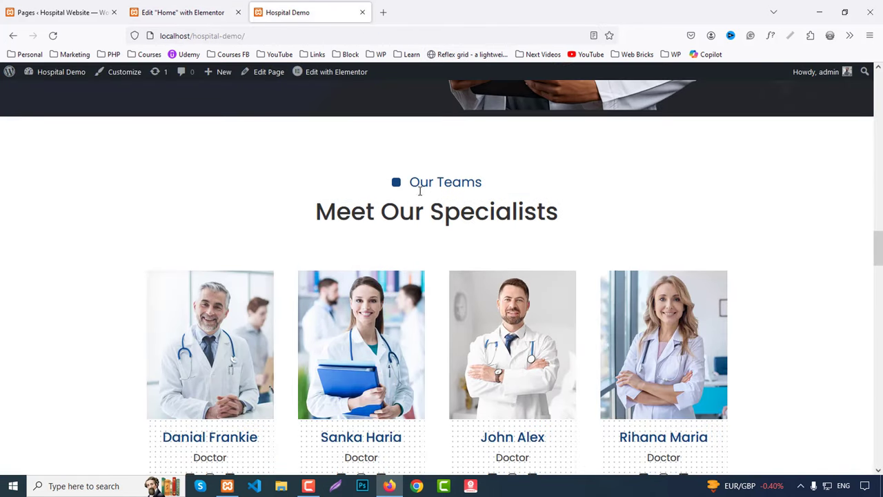
{"action": "triple_click", "coordinate": [493, 188]}
{"action": "left_click", "coordinate": [183, 12]}
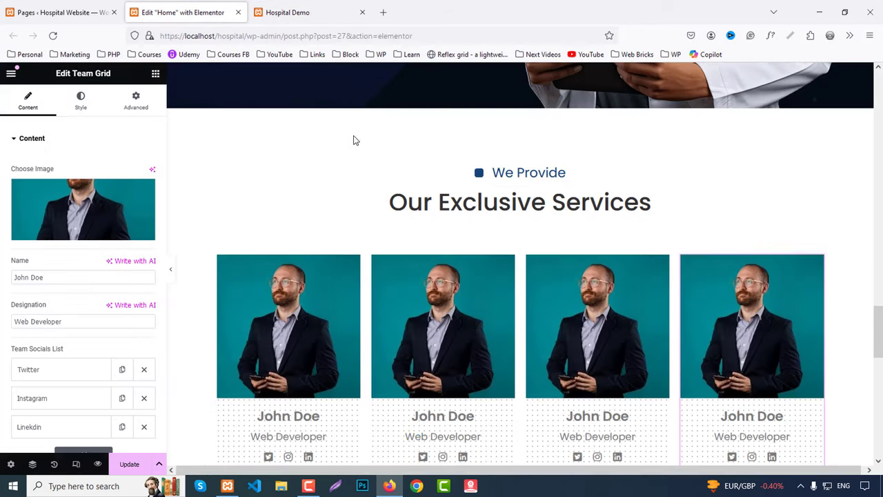
{"action": "left_click", "coordinate": [516, 172]}
{"action": "left_click", "coordinate": [75, 182]}
{"action": "left_click_drag", "start_coordinate": [75, 184], "coordinate": [14, 186]}
{"action": "type", "text": "Our Teams"}
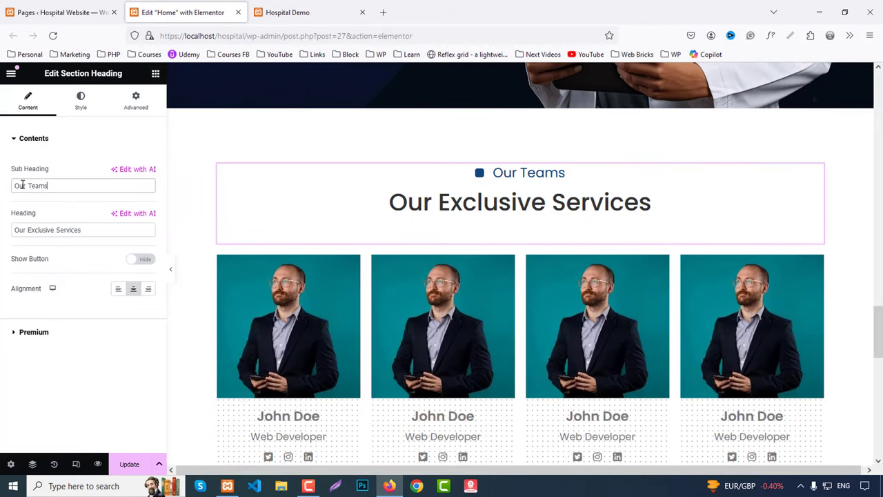
Copy the "Meet Our Specialists" title from the Hospital Demo page and use it as the section's main heading.
{"action": "left_click", "coordinate": [288, 12]}
{"action": "left_click_drag", "start_coordinate": [320, 211], "coordinate": [574, 214]}
{"action": "key", "text": "ctrl+c"}
{"action": "left_click", "coordinate": [214, 5]}
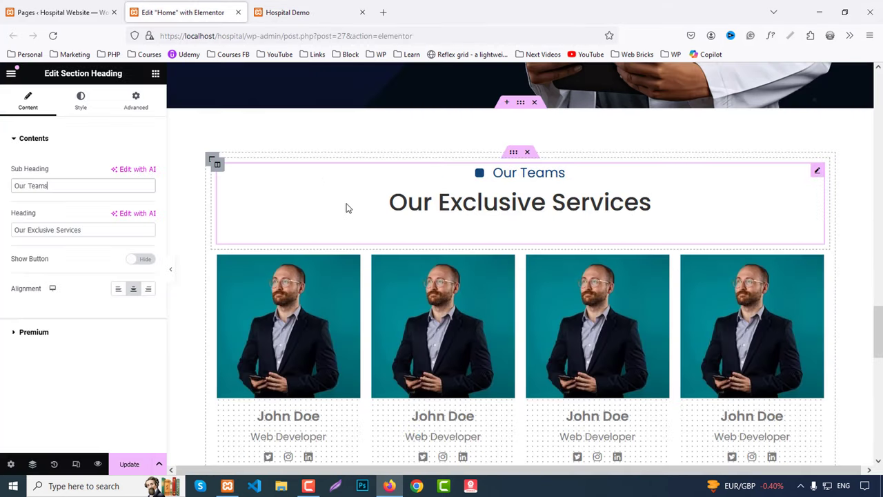
{"action": "left_click_drag", "start_coordinate": [108, 230], "coordinate": [2, 233]}
{"action": "key", "text": "ctrl+v"}
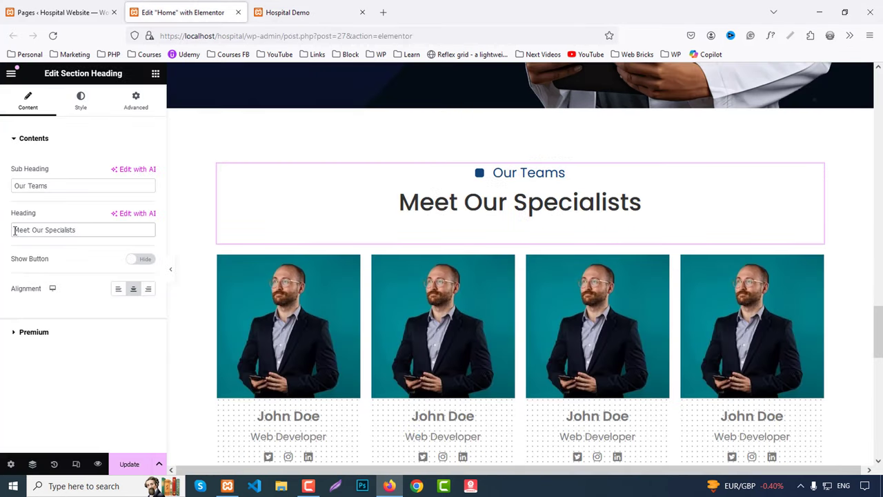
Check the first specialist on the Hospital Demo page and set the first team card's image to the grey-haired male doctor.
{"action": "scroll", "coordinate": [282, 254], "scroll_direction": "down", "scroll_amount": 1}
{"action": "left_click", "coordinate": [314, 13]}
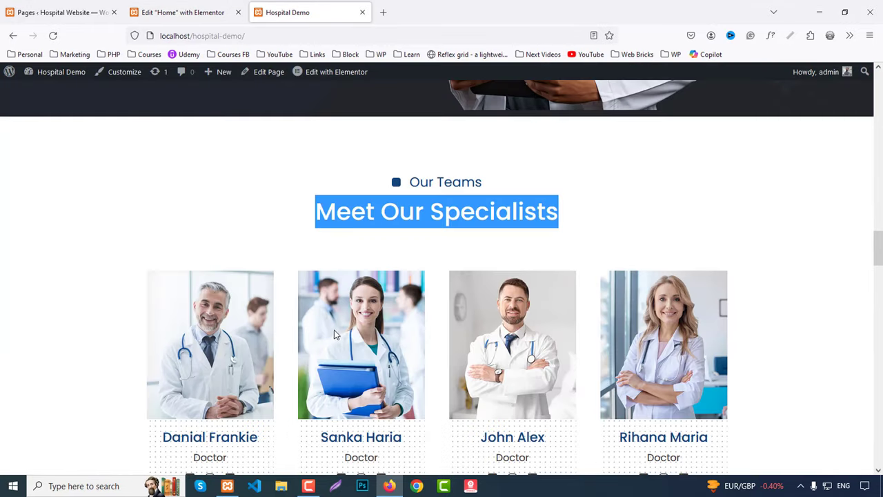
{"action": "scroll", "coordinate": [334, 334], "scroll_direction": "down", "scroll_amount": 1}
{"action": "left_click_drag", "start_coordinate": [165, 390], "coordinate": [262, 384]}
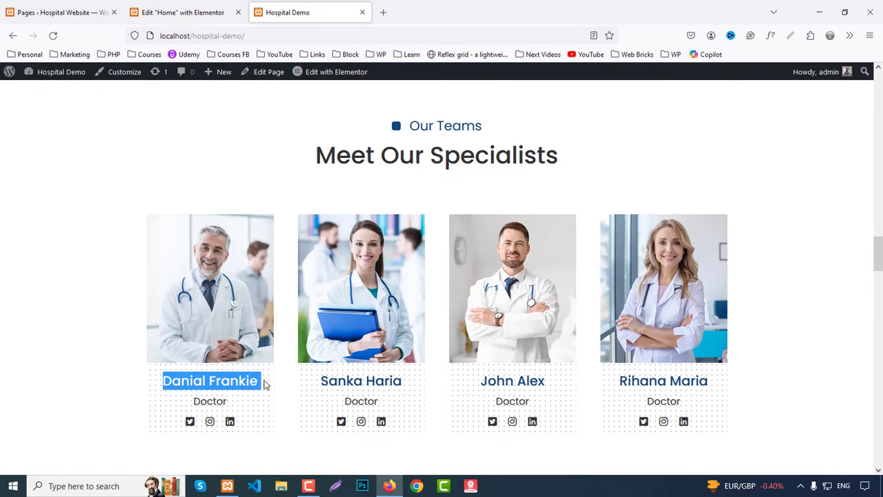
{"action": "left_click", "coordinate": [183, 13]}
{"action": "left_click", "coordinate": [263, 265]}
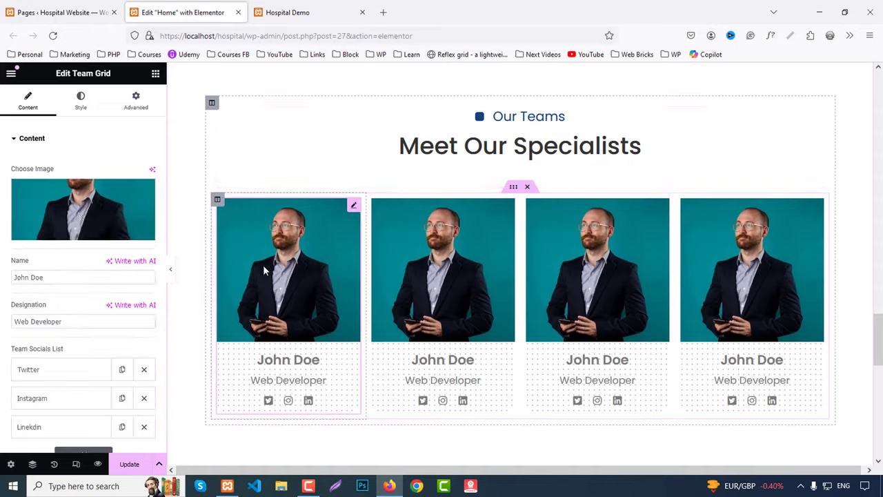
{"action": "left_click", "coordinate": [90, 185]}
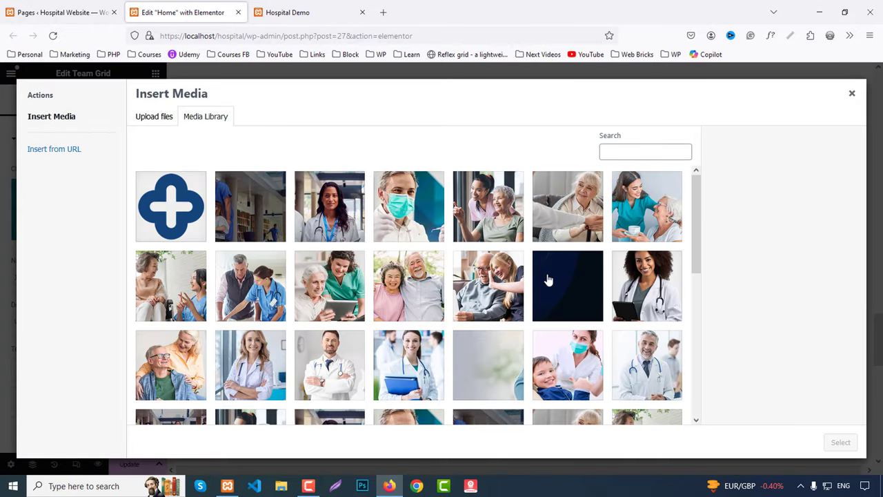
{"action": "scroll", "coordinate": [548, 279], "scroll_direction": "down", "scroll_amount": 3}
{"action": "left_click", "coordinate": [663, 264]}
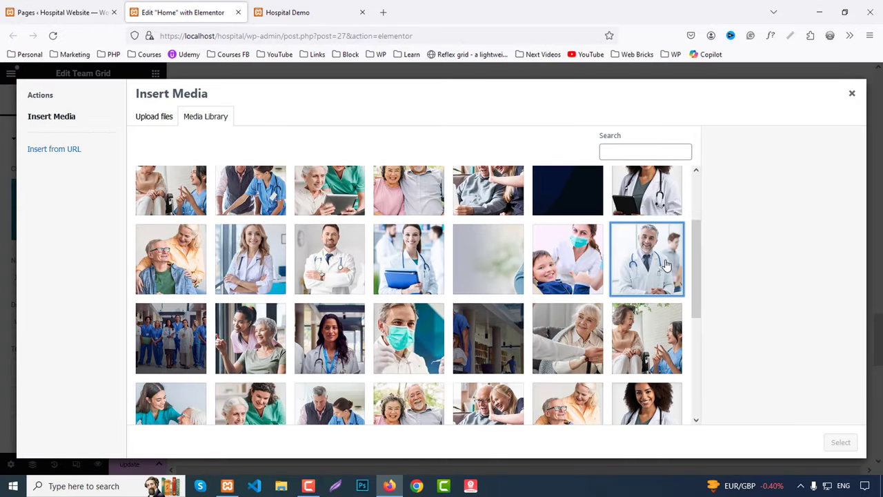
{"action": "left_click", "coordinate": [839, 444]}
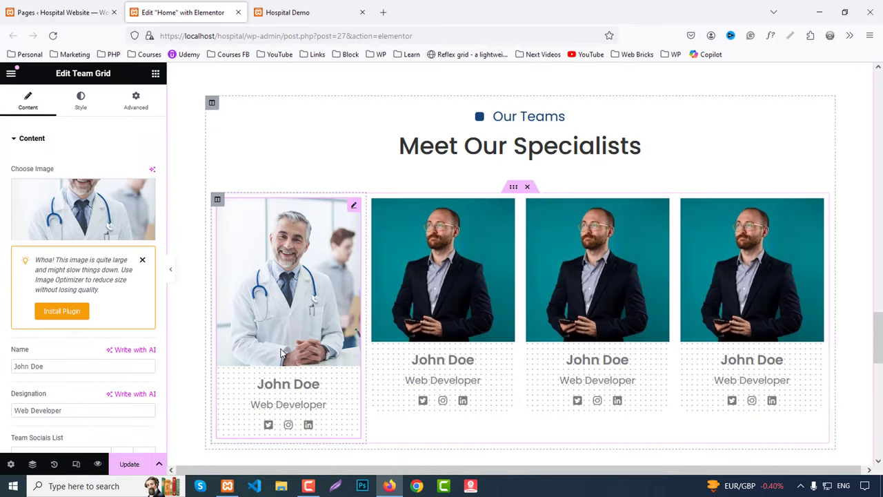
Set the second team card's image to doctor-2-1.jpg from the media library.
{"action": "scroll", "coordinate": [298, 345], "scroll_direction": "down", "scroll_amount": 1}
{"action": "left_click", "coordinate": [441, 276]}
{"action": "left_click", "coordinate": [82, 210]}
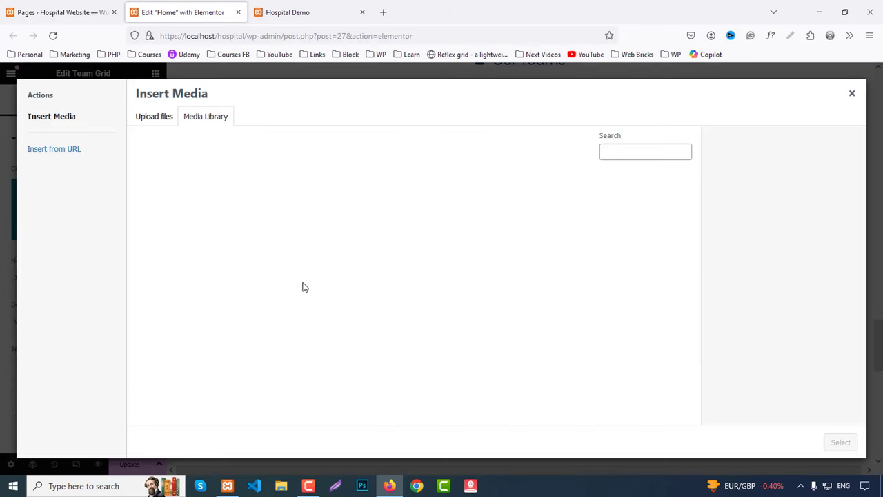
{"action": "scroll", "coordinate": [540, 316], "scroll_direction": "down", "scroll_amount": 2}
{"action": "left_click", "coordinate": [397, 268]}
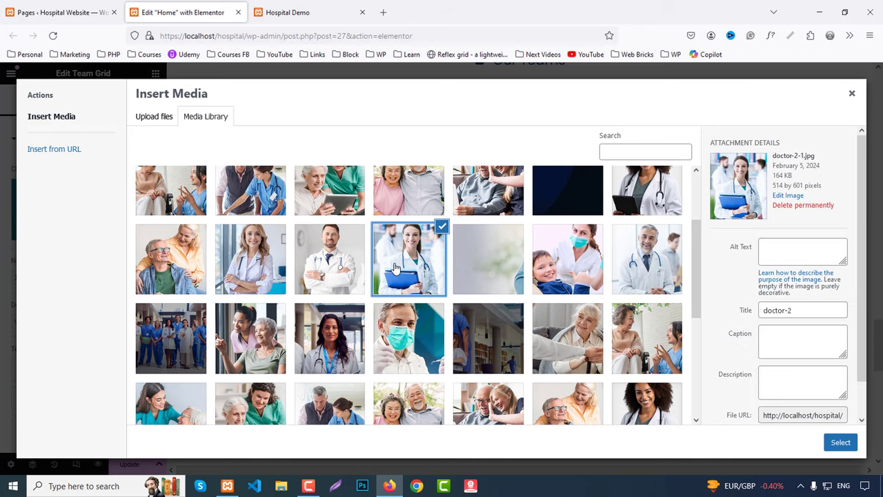
{"action": "left_click", "coordinate": [843, 442]}
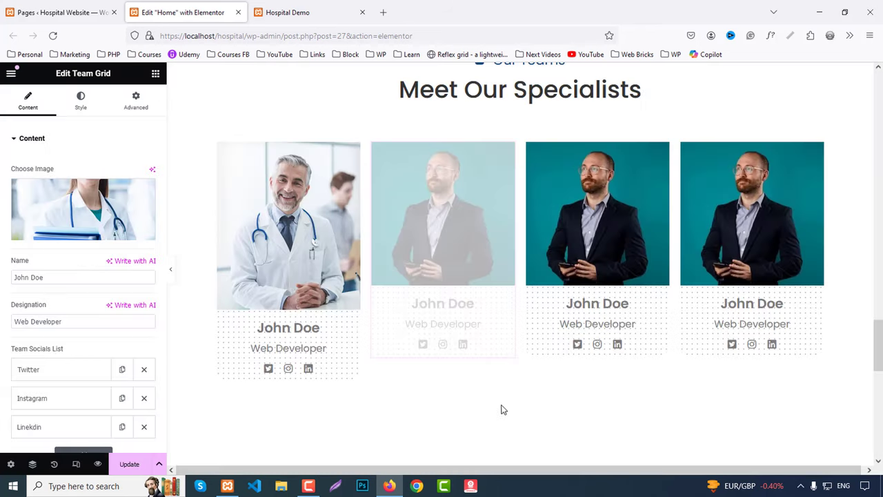
Set the third team card's image to doctor-3-1.jpg from the media library.
{"action": "left_click", "coordinate": [614, 223]}
{"action": "left_click", "coordinate": [103, 209]}
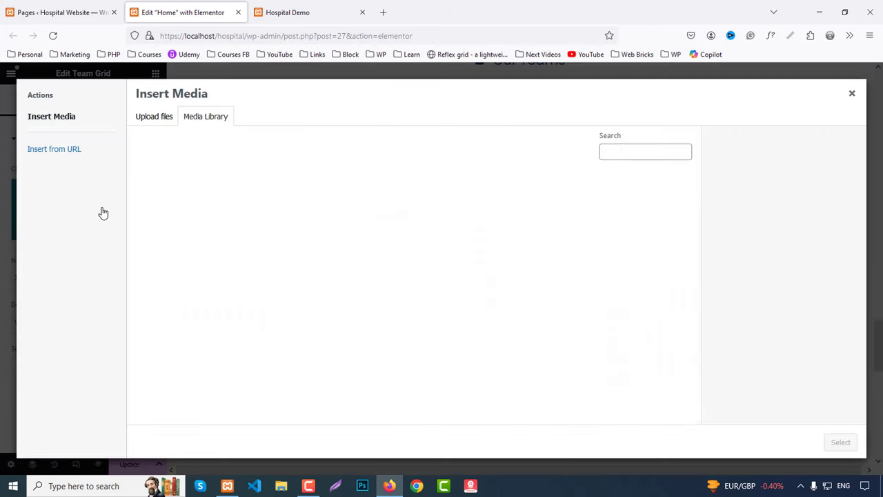
{"action": "scroll", "coordinate": [397, 335], "scroll_direction": "down", "scroll_amount": 1}
{"action": "scroll", "coordinate": [396, 336], "scroll_direction": "down", "scroll_amount": 2}
{"action": "left_click", "coordinate": [335, 275]}
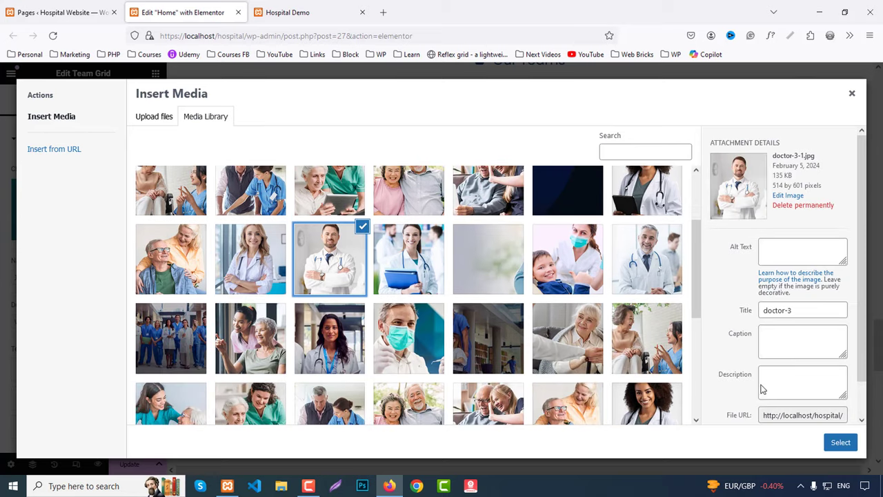
{"action": "left_click", "coordinate": [840, 442]}
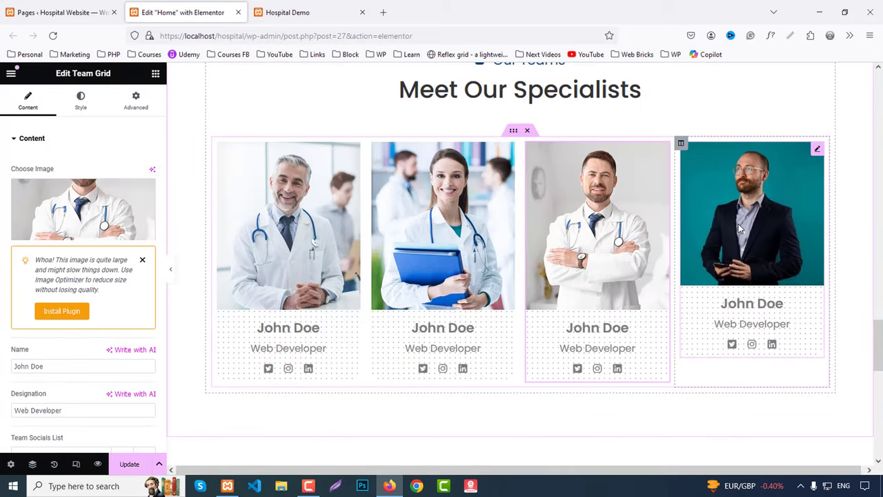
Set the fourth team card's image to the blonde female doctor from the media library.
{"action": "left_click", "coordinate": [752, 214]}
{"action": "left_click", "coordinate": [92, 215]}
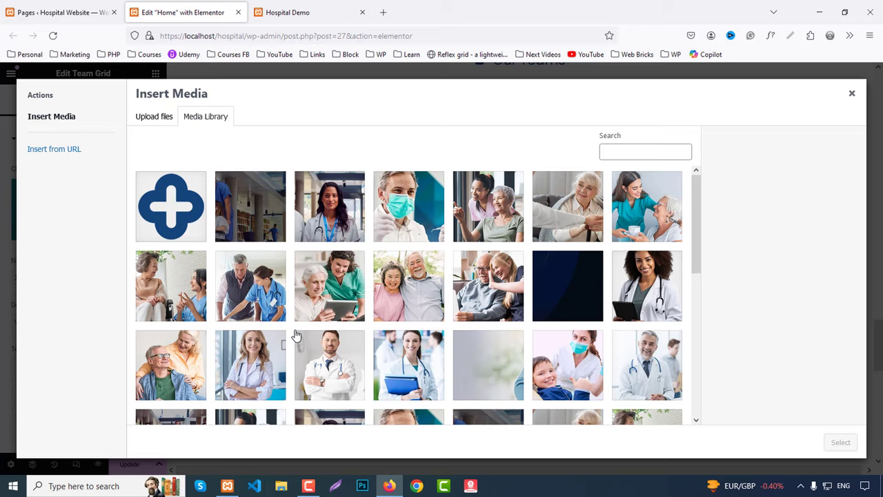
{"action": "scroll", "coordinate": [295, 336], "scroll_direction": "down", "scroll_amount": 2}
{"action": "left_click", "coordinate": [252, 262]}
{"action": "left_click", "coordinate": [841, 442]}
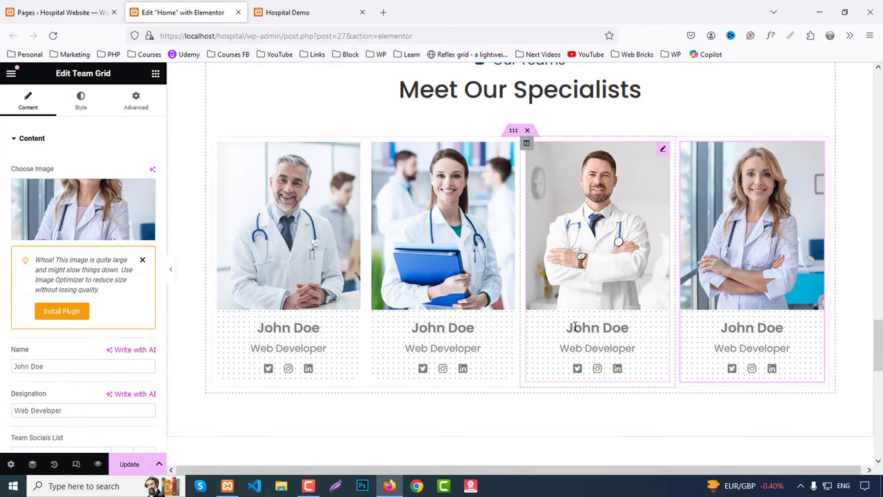
Replace the first team card's placeholder name with the first specialist's full name from the Hospital Demo page.
{"action": "scroll", "coordinate": [575, 327], "scroll_direction": "down", "scroll_amount": 1}
{"action": "left_click", "coordinate": [296, 289]}
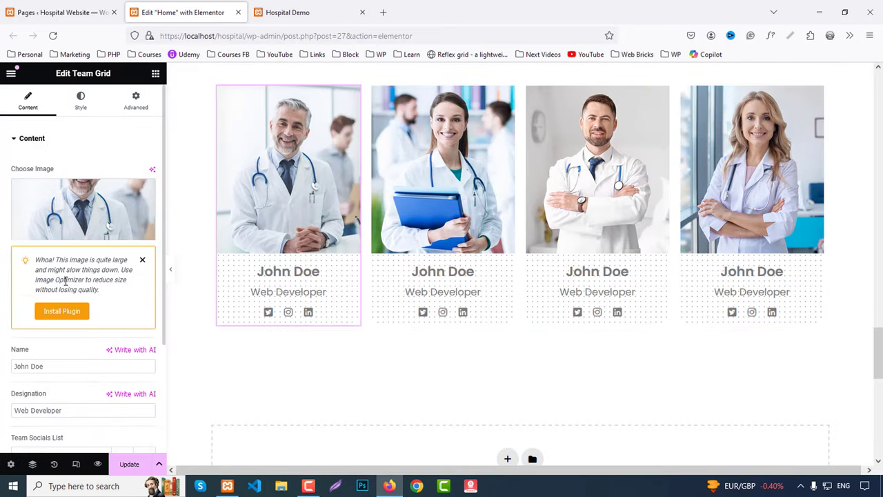
{"action": "left_click", "coordinate": [18, 356]}
{"action": "type", "text": "Danial Frankie"}
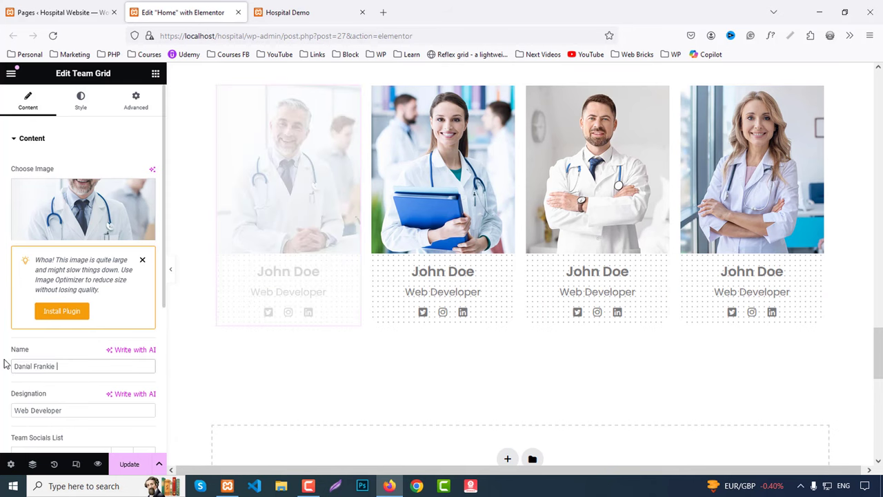
Copy the second specialist's name from the Hospital Demo page and use it as the second team card's name.
{"action": "left_click", "coordinate": [315, 6]}
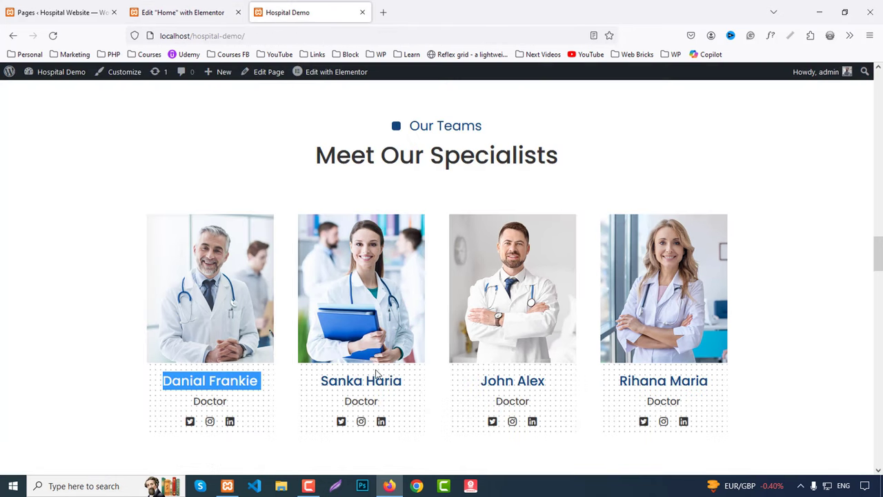
{"action": "left_click_drag", "start_coordinate": [323, 380], "coordinate": [407, 388]}
{"action": "key", "text": "ctrl+c"}
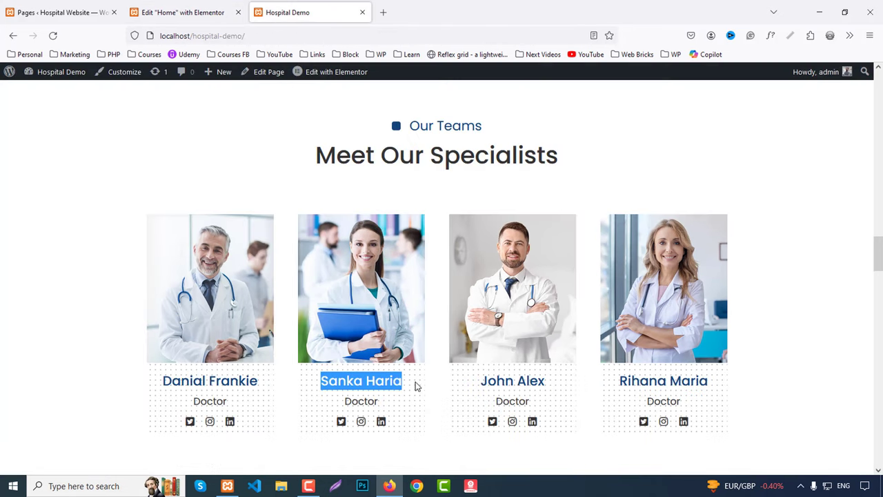
{"action": "left_click", "coordinate": [183, 13]}
{"action": "left_click", "coordinate": [507, 91]}
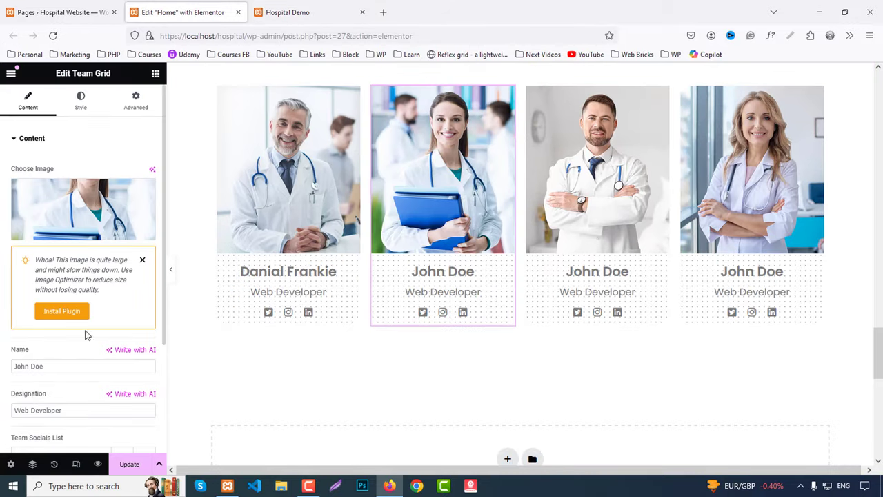
{"action": "left_click", "coordinate": [62, 363]}
{"action": "key", "text": "ctrl+a"}
{"action": "key", "text": "ctrl+v"}
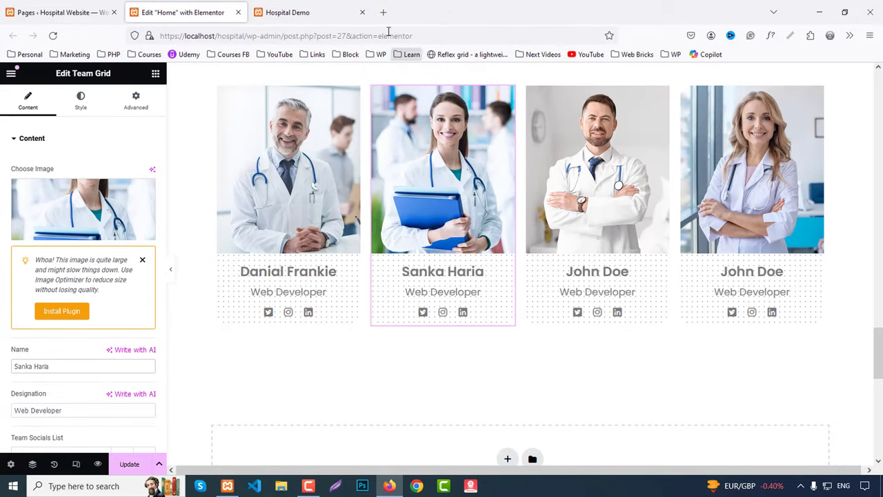
Copy the third specialist's name from the Hospital Demo page and use it as the third team card's name.
{"action": "key", "text": "ctrl+Tab"}
{"action": "left_click_drag", "start_coordinate": [481, 387], "coordinate": [548, 389]}
{"action": "key", "text": "ctrl+c"}
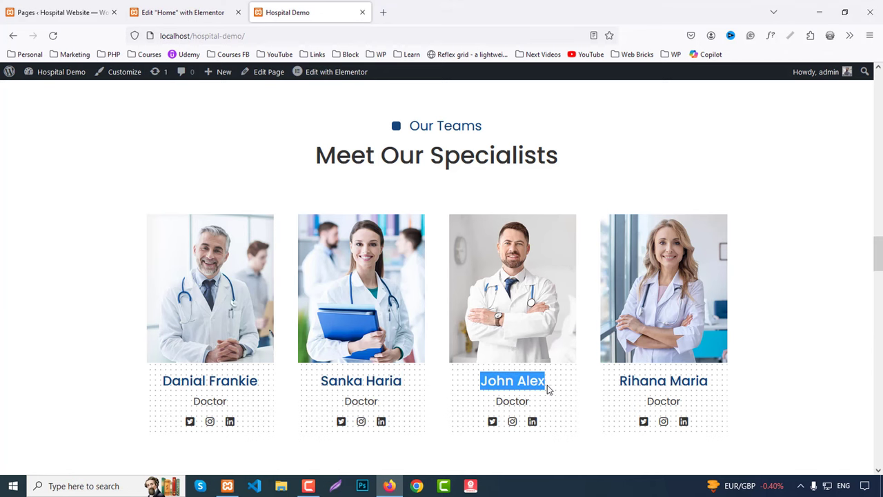
{"action": "key", "text": "ctrl+shift+Tab"}
{"action": "left_click", "coordinate": [607, 272]}
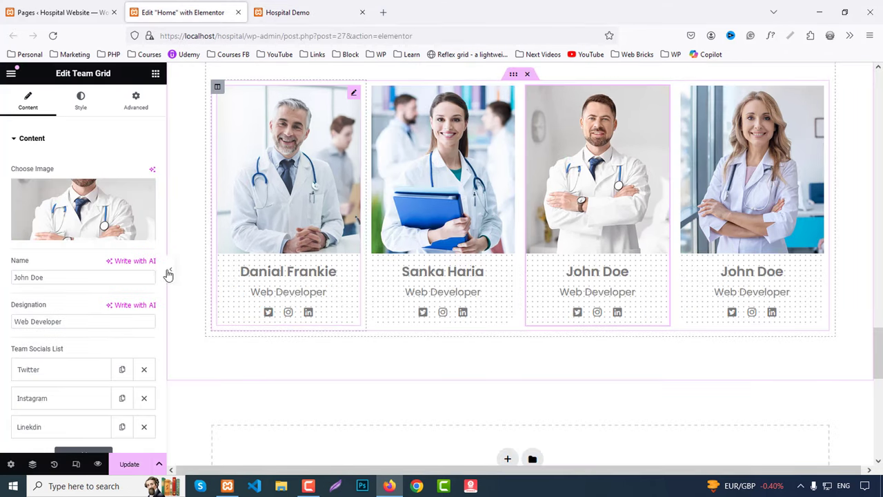
{"action": "left_click", "coordinate": [78, 361]}
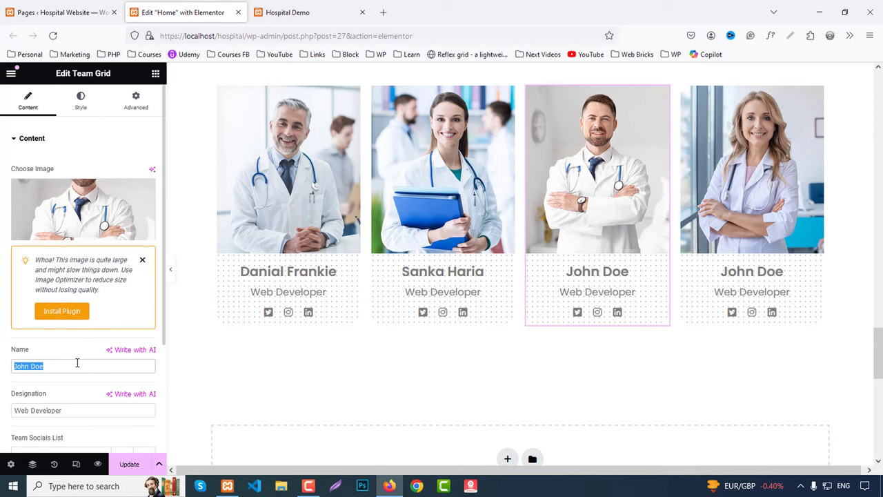
{"action": "key", "text": "ctrl+v"}
Copy the fourth specialist's name from the Hospital Demo page and use it as the fourth team card's name.
{"action": "left_click", "coordinate": [314, 9]}
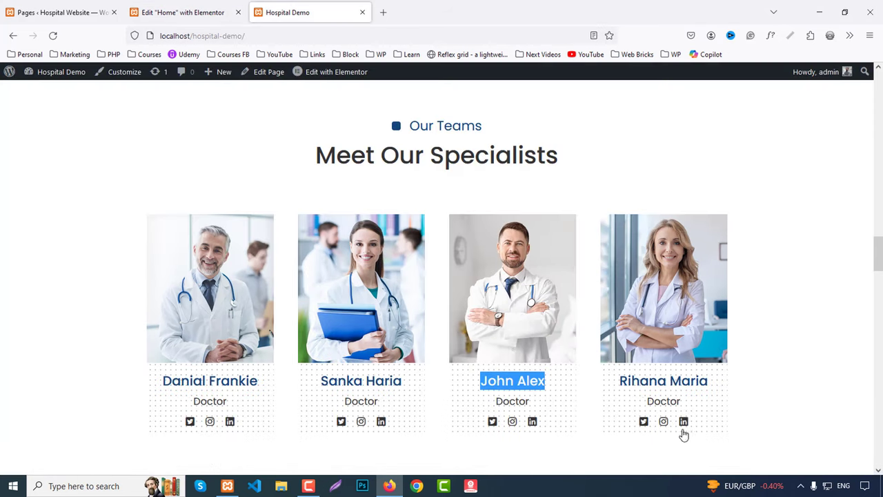
{"action": "left_click_drag", "start_coordinate": [619, 381], "coordinate": [722, 391]}
{"action": "key", "text": "ctrl+c"}
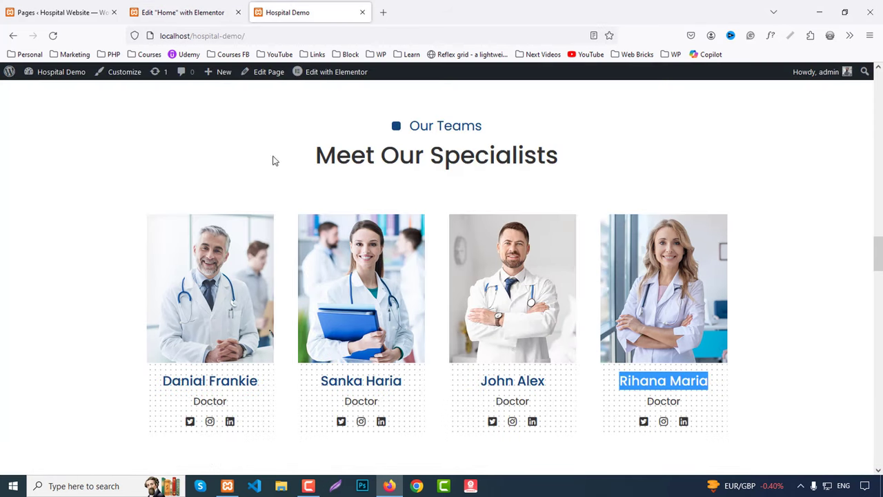
{"action": "left_click", "coordinate": [183, 12]}
{"action": "left_click", "coordinate": [725, 297]}
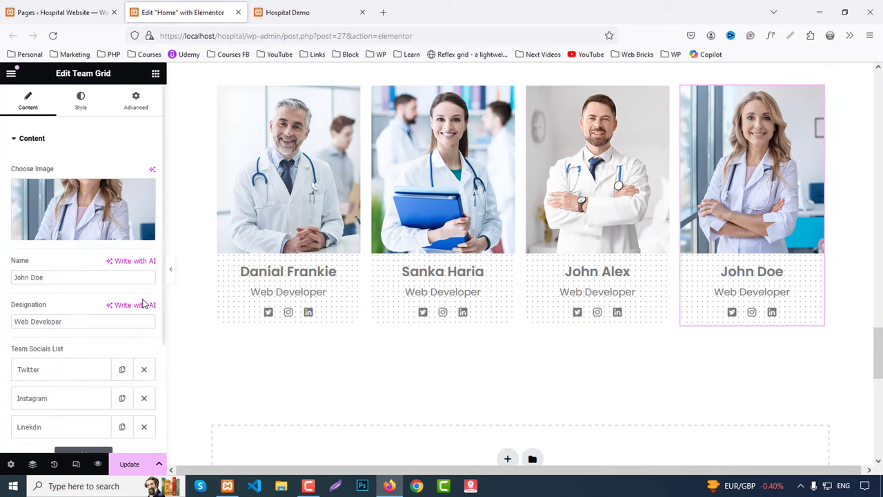
{"action": "left_click", "coordinate": [55, 366]}
{"action": "triple_click", "coordinate": [54, 366]}
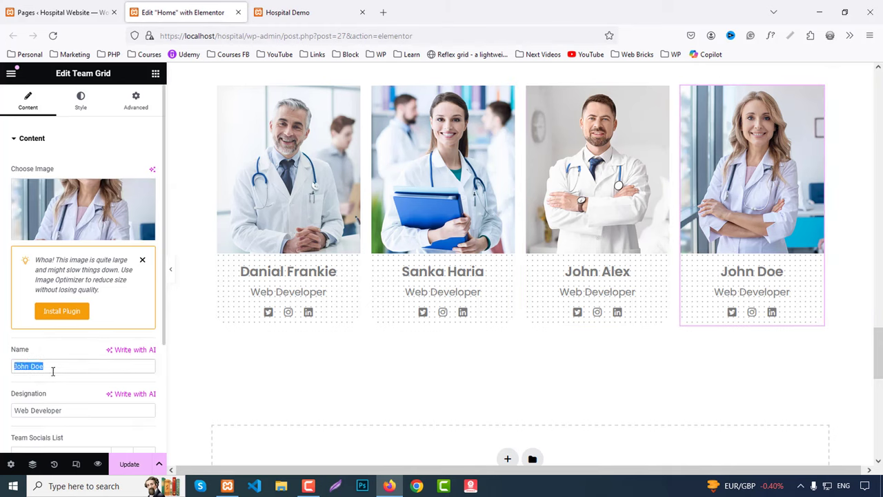
{"action": "key", "text": "ctrl+v"}
Set the first team card's designation to "Doctor".
{"action": "left_click", "coordinate": [288, 193]}
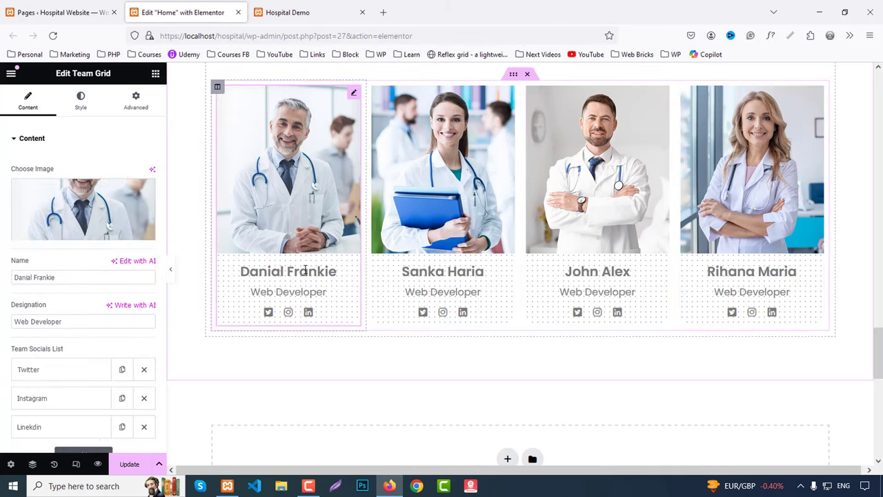
{"action": "scroll", "coordinate": [90, 365], "scroll_direction": "down", "scroll_amount": 1}
{"action": "left_click", "coordinate": [67, 355]}
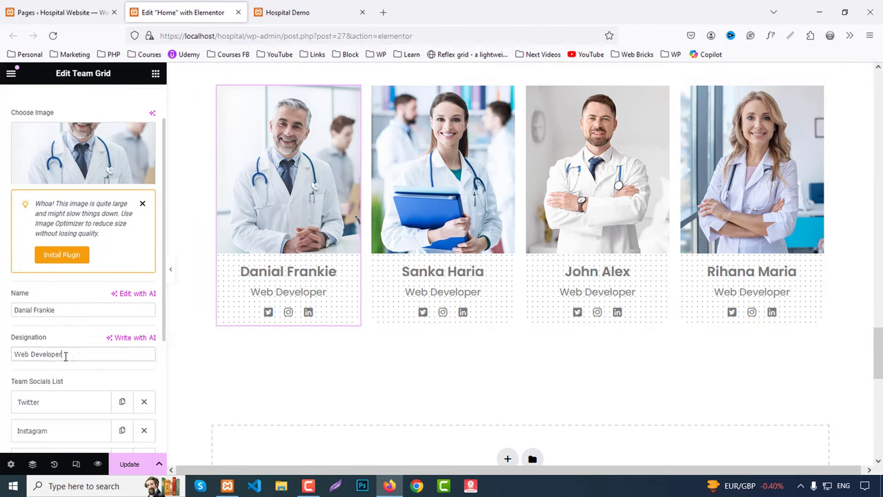
{"action": "triple_click", "coordinate": [67, 355]}
{"action": "type", "text": "Docotr"}
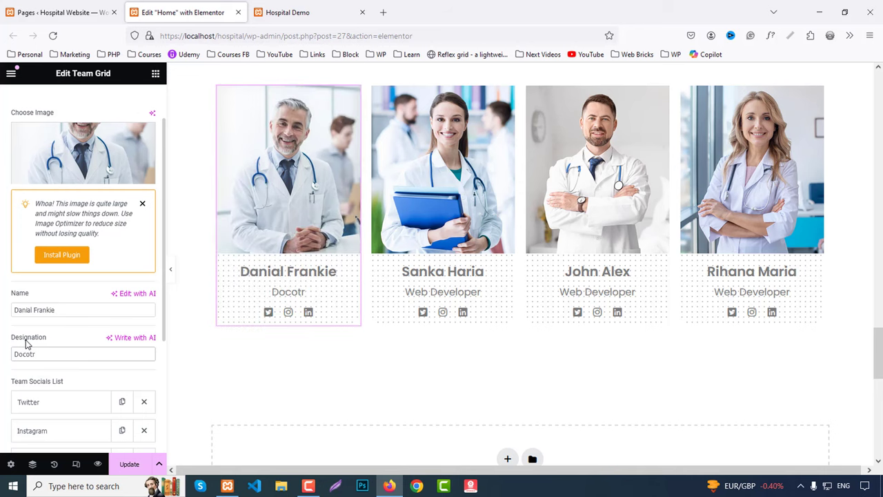
{"action": "key", "text": "BackSpace"}
{"action": "key", "text": "BackSpace"}
{"action": "key", "text": "BackSpace"}
{"action": "type", "text": "tor"}
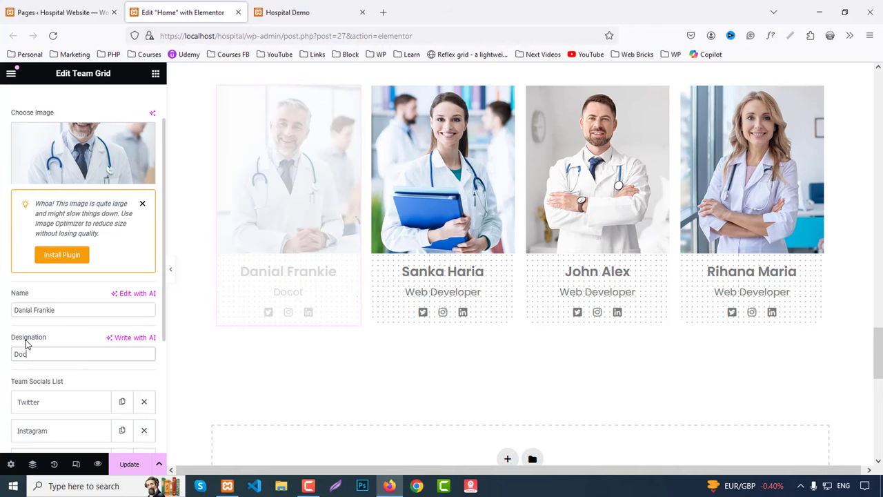
Copy the "Doctor" designation from the first team card and apply it to the second card.
{"action": "double_click", "coordinate": [26, 352]}
{"action": "key", "text": "ctrl+c"}
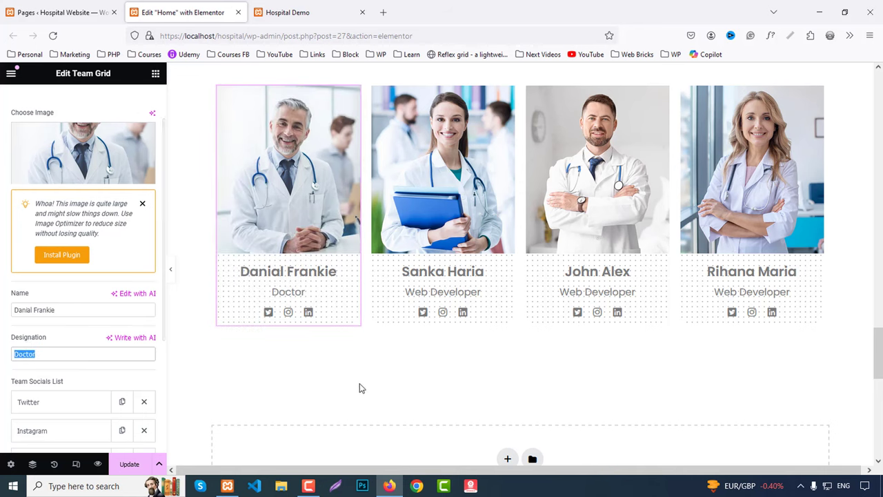
{"action": "left_click", "coordinate": [481, 276]}
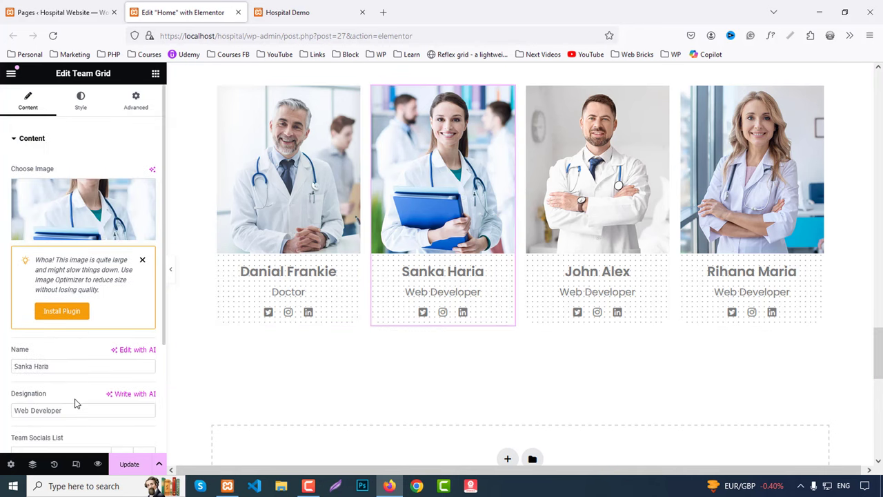
{"action": "left_click_drag", "start_coordinate": [76, 409], "coordinate": [3, 408]}
{"action": "key", "text": "ctrl+v"}
{"action": "scroll", "coordinate": [614, 317], "scroll_direction": "down", "scroll_amount": 1}
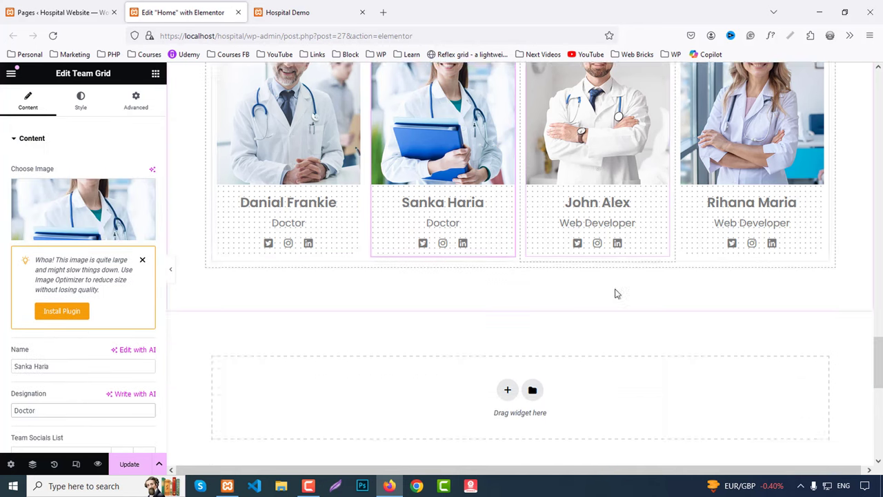
Copy the "Doctor" designation from the second team card and apply it to the third card.
{"action": "scroll", "coordinate": [616, 293], "scroll_direction": "down", "scroll_amount": 1}
{"action": "scroll", "coordinate": [53, 361], "scroll_direction": "down", "scroll_amount": 1}
{"action": "double_click", "coordinate": [71, 359]}
{"action": "key", "text": "ctrl+c"}
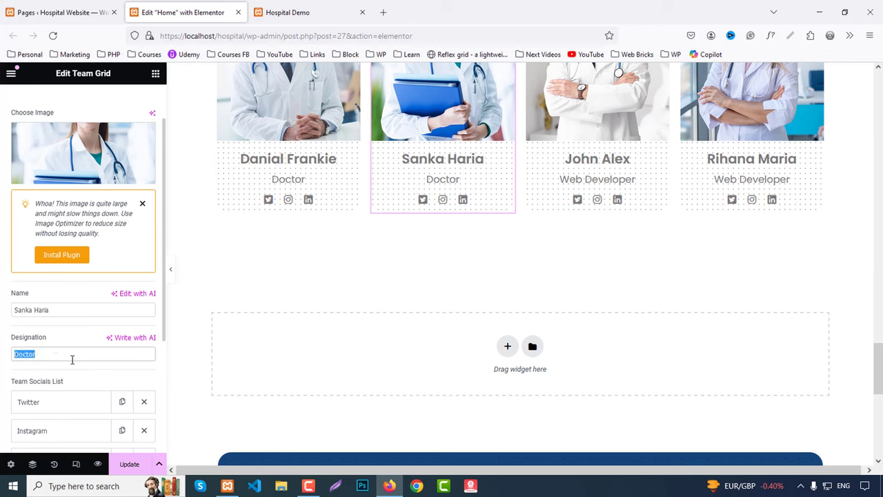
{"action": "left_click", "coordinate": [596, 180]}
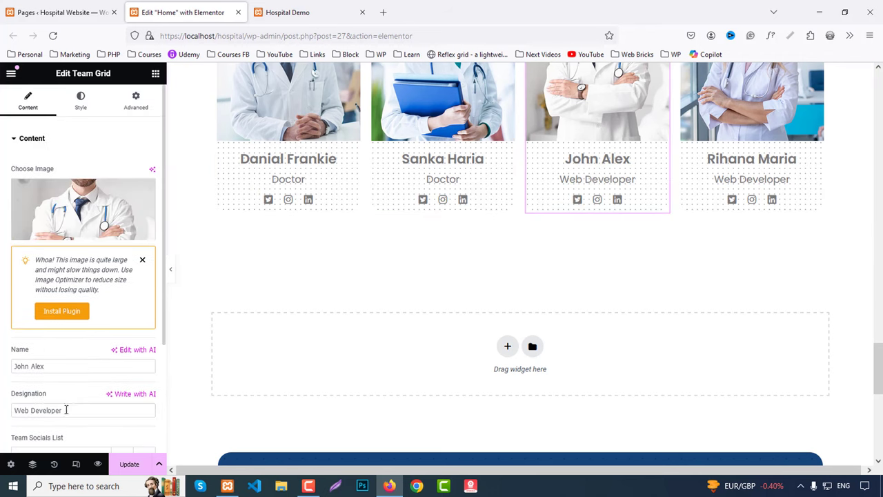
{"action": "left_click_drag", "start_coordinate": [78, 415], "coordinate": [8, 411]}
{"action": "key", "text": "ctrl+v"}
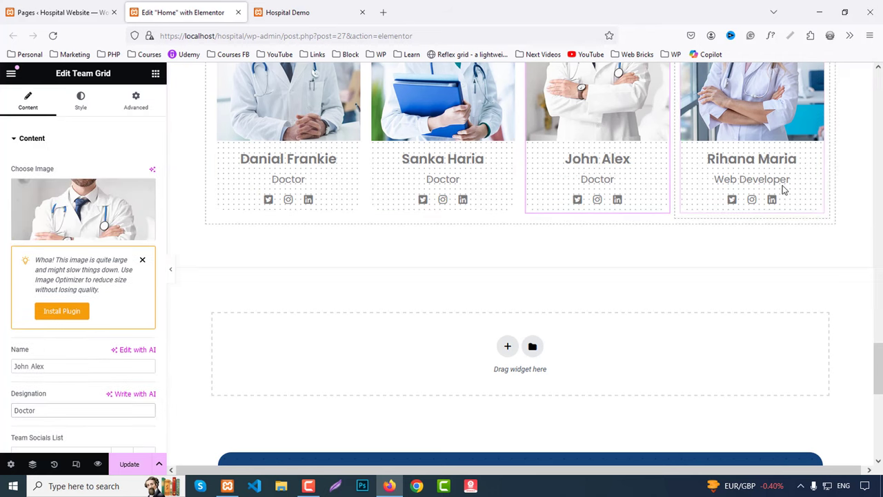
Paste "Doctor" as the fourth team card's designation.
{"action": "left_click", "coordinate": [764, 175]}
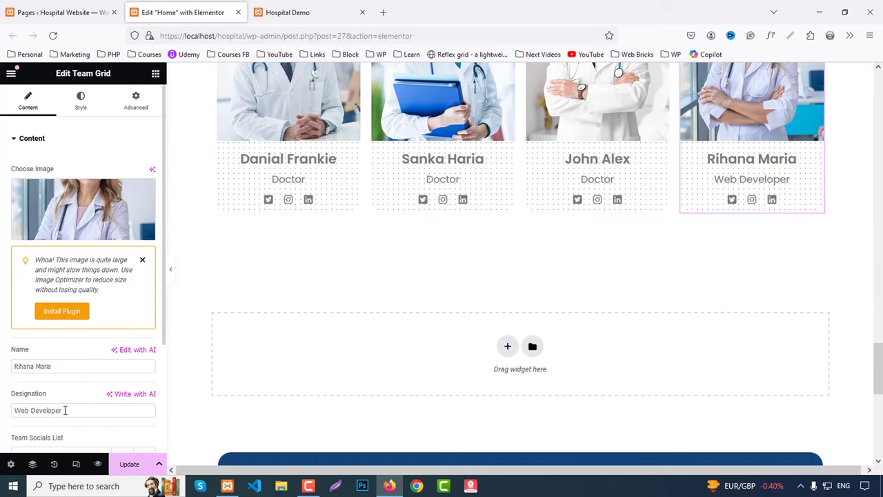
{"action": "left_click_drag", "start_coordinate": [64, 410], "coordinate": [2, 405]}
{"action": "key", "text": "ctrl+v"}
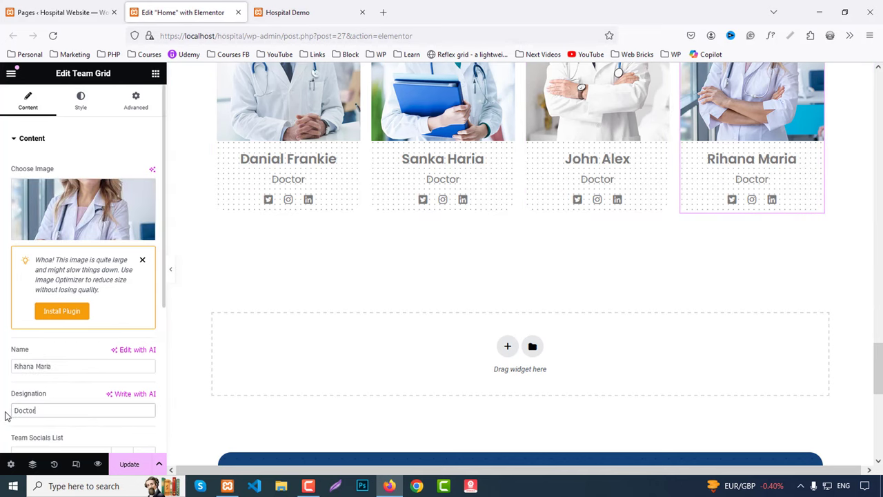
View the fourth card's Twitter entry, and try adding an extra item to its social list before removing it.
{"action": "scroll", "coordinate": [1, 395], "scroll_direction": "down", "scroll_amount": 3}
{"action": "scroll", "coordinate": [9, 402], "scroll_direction": "down", "scroll_amount": 2}
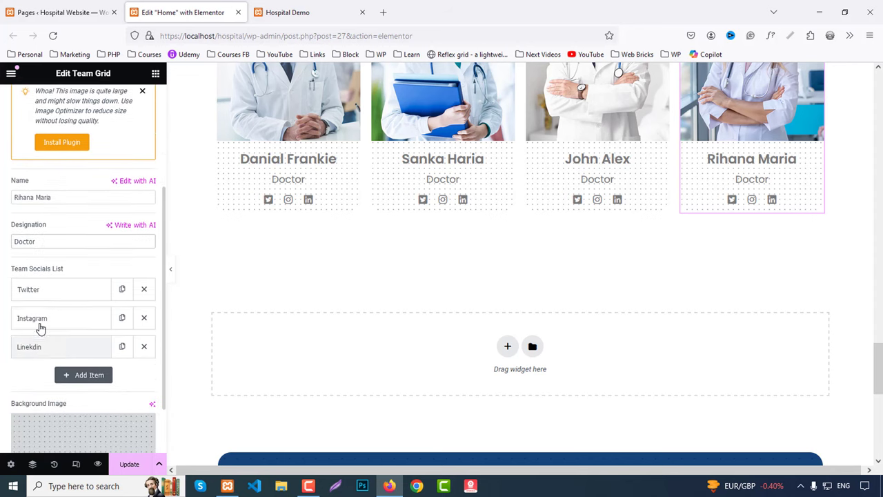
{"action": "left_click", "coordinate": [41, 290]}
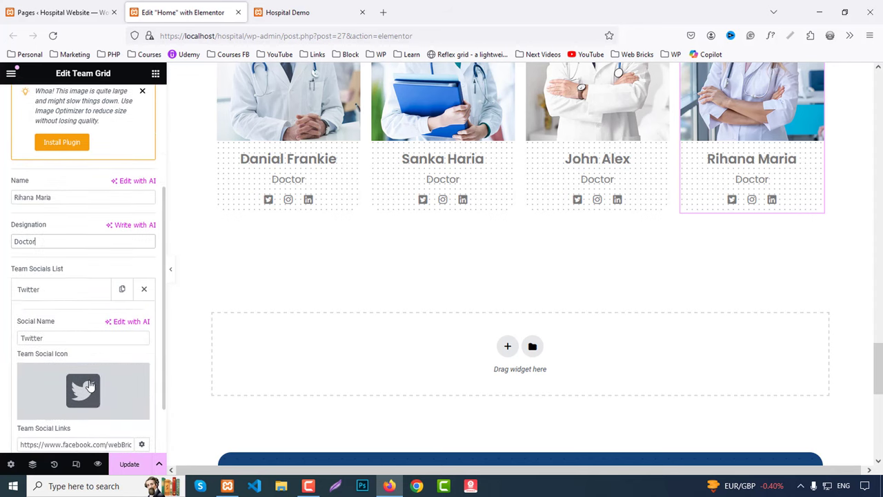
{"action": "left_click", "coordinate": [59, 297]}
{"action": "left_click", "coordinate": [78, 375]}
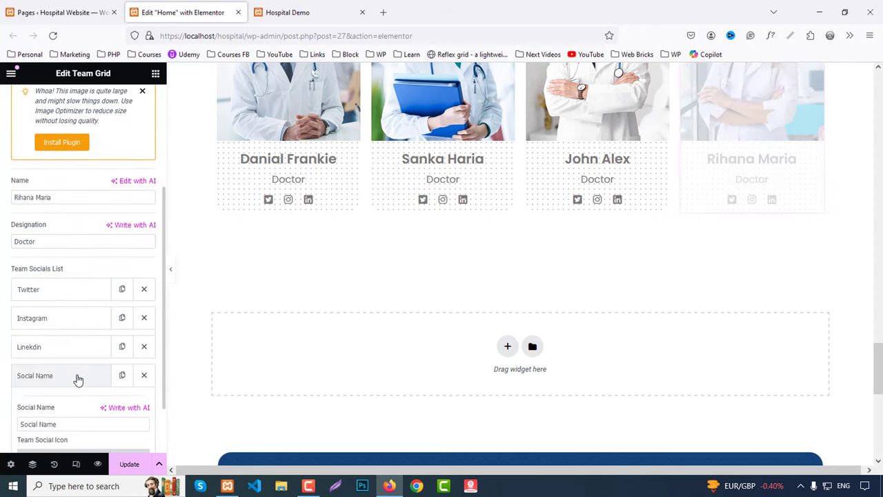
{"action": "left_click", "coordinate": [145, 377]}
Set the first team card's name text color to the dark blue global color.
{"action": "scroll", "coordinate": [564, 363], "scroll_direction": "up", "scroll_amount": 3}
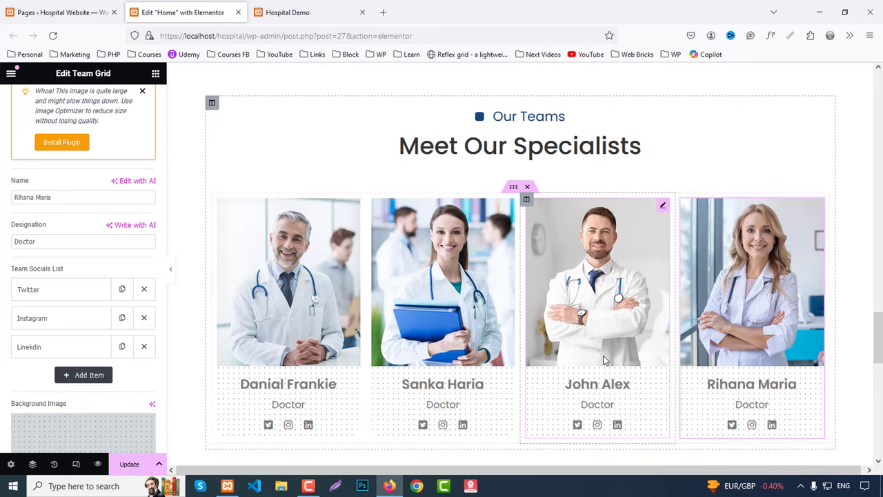
{"action": "scroll", "coordinate": [609, 187], "scroll_direction": "down", "scroll_amount": 1}
{"action": "left_click", "coordinate": [308, 244]}
{"action": "scroll", "coordinate": [308, 246], "scroll_direction": "down", "scroll_amount": 2}
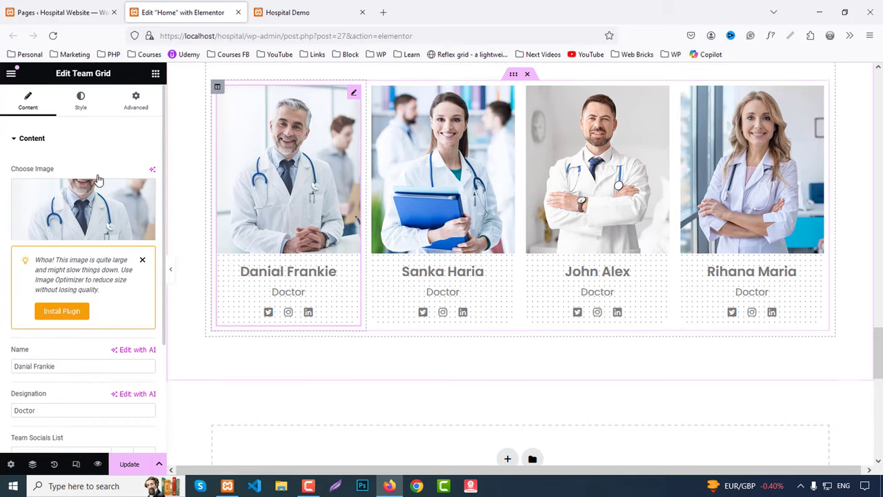
{"action": "left_click", "coordinate": [80, 103]}
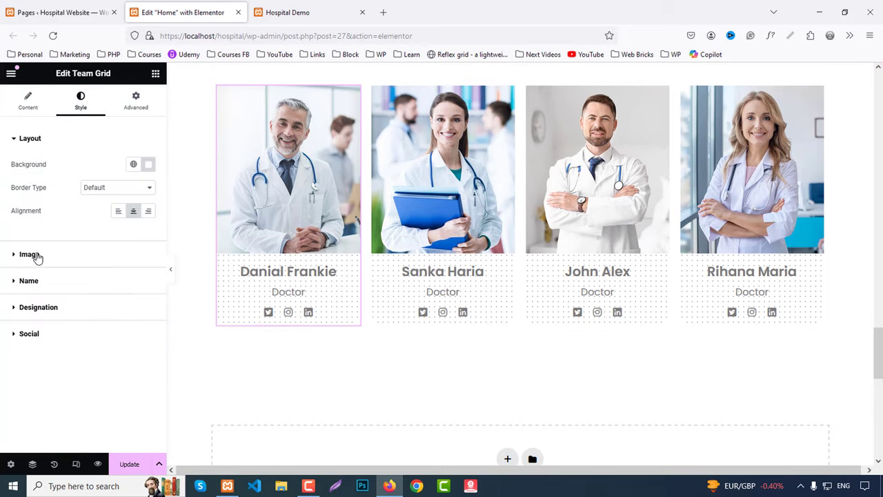
{"action": "left_click", "coordinate": [33, 282]}
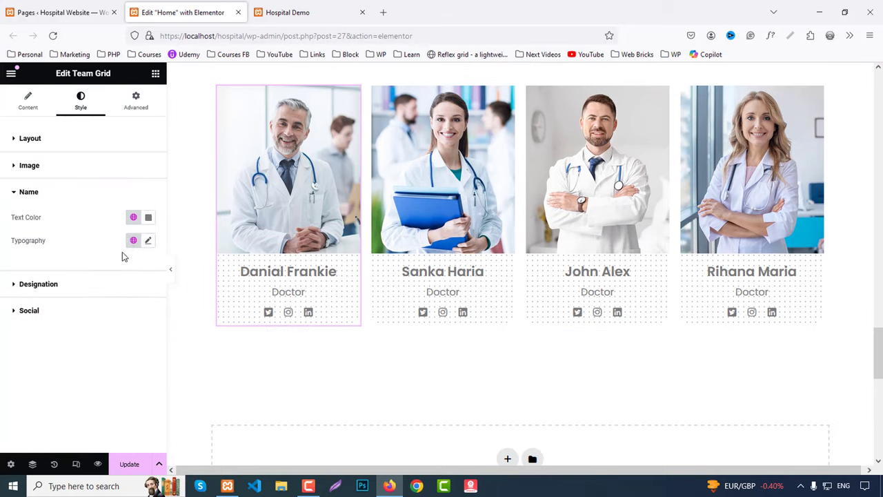
{"action": "left_click", "coordinate": [133, 217]}
{"action": "left_click", "coordinate": [56, 269]}
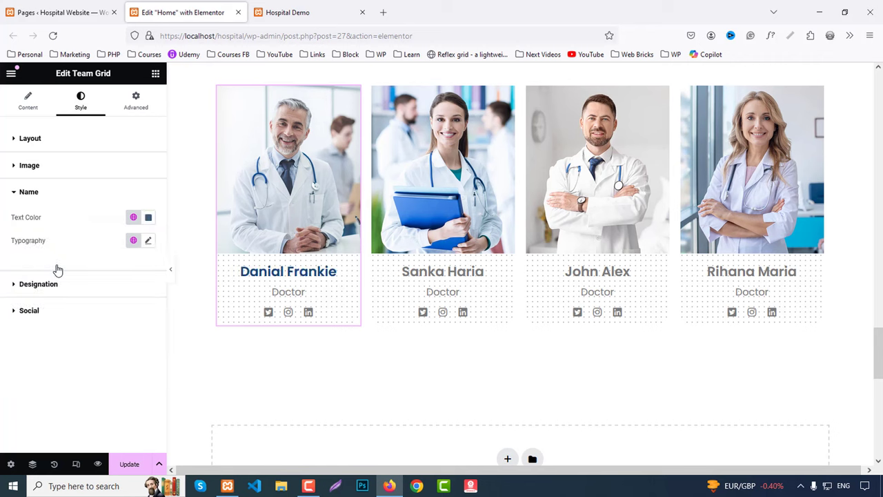
Set the first team card's name typography to weight 500 (Medium) and size 24 px.
{"action": "left_click", "coordinate": [148, 246]}
{"action": "left_click", "coordinate": [107, 352]}
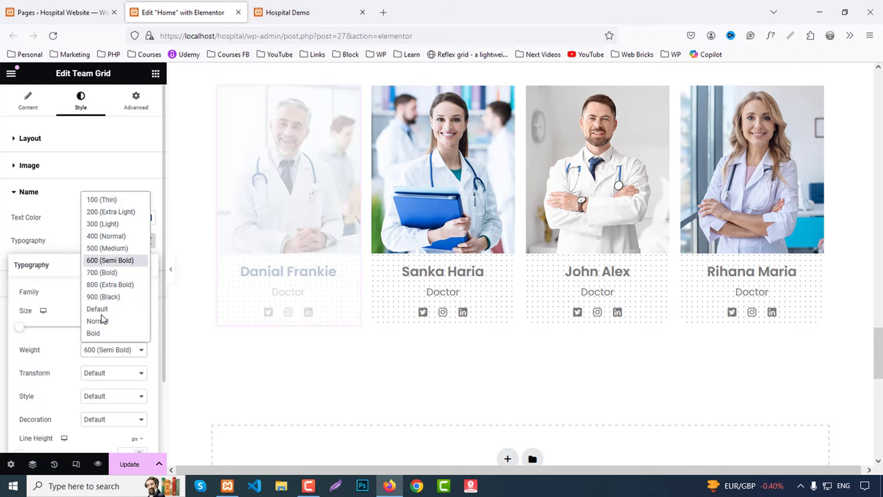
{"action": "left_click", "coordinate": [103, 250]}
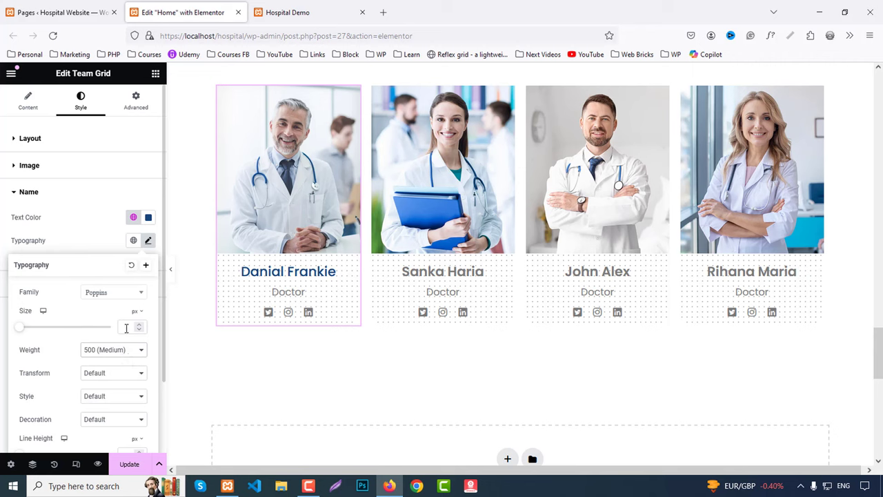
{"action": "type", "text": "22"}
{"action": "scroll", "coordinate": [124, 329], "scroll_direction": "up", "scroll_amount": 2}
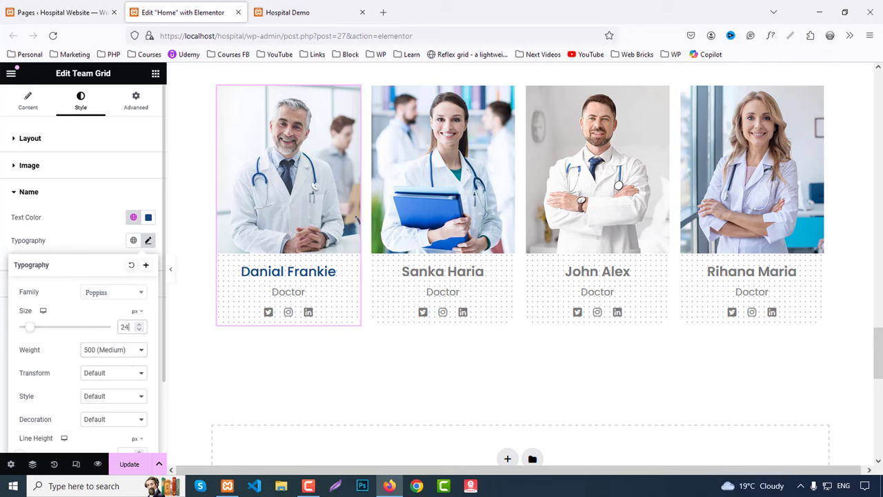
{"action": "left_click", "coordinate": [84, 235]}
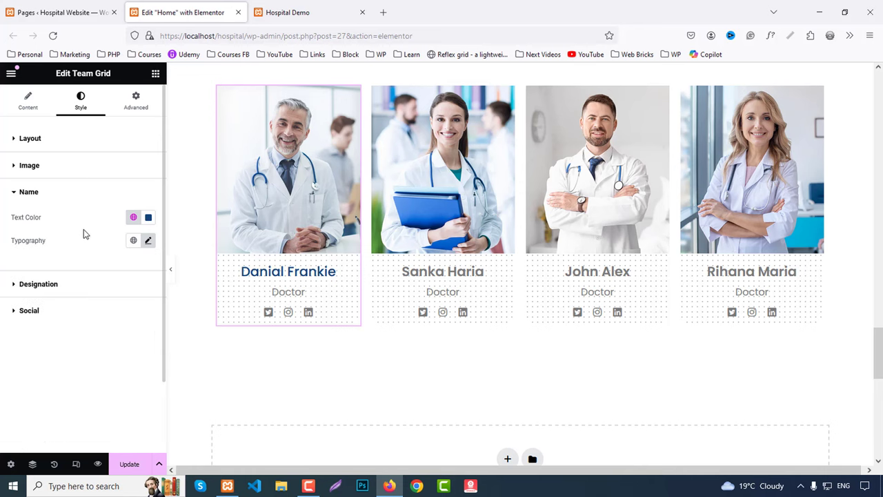
Set the first team card's designation text color to #333.
{"action": "left_click", "coordinate": [62, 288]}
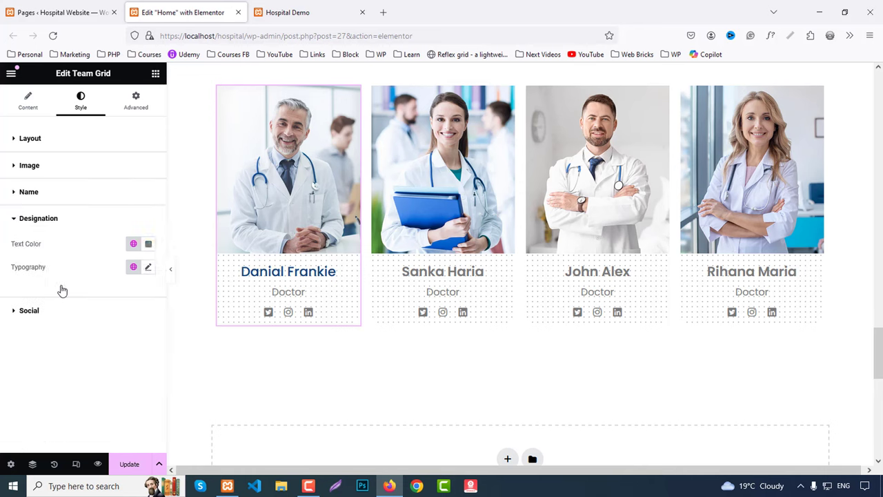
{"action": "left_click", "coordinate": [134, 243]}
{"action": "left_click", "coordinate": [48, 318]}
{"action": "left_click", "coordinate": [148, 243]}
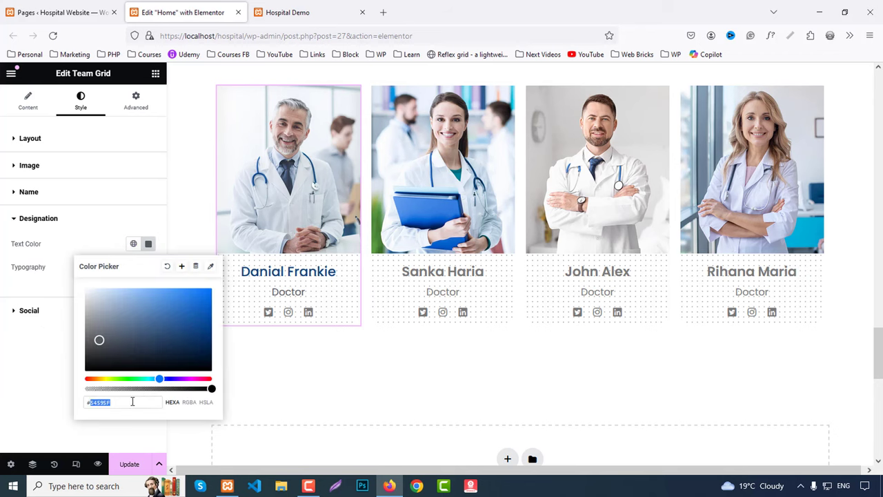
{"action": "type", "text": "#333"}
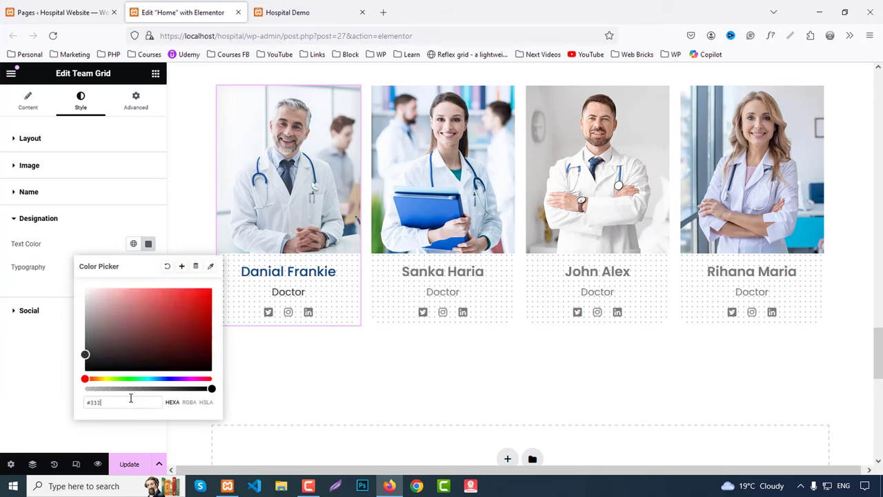
{"action": "left_click", "coordinate": [39, 377]}
Set the normal color of the first team card's social icons to #333.
{"action": "left_click", "coordinate": [43, 313]}
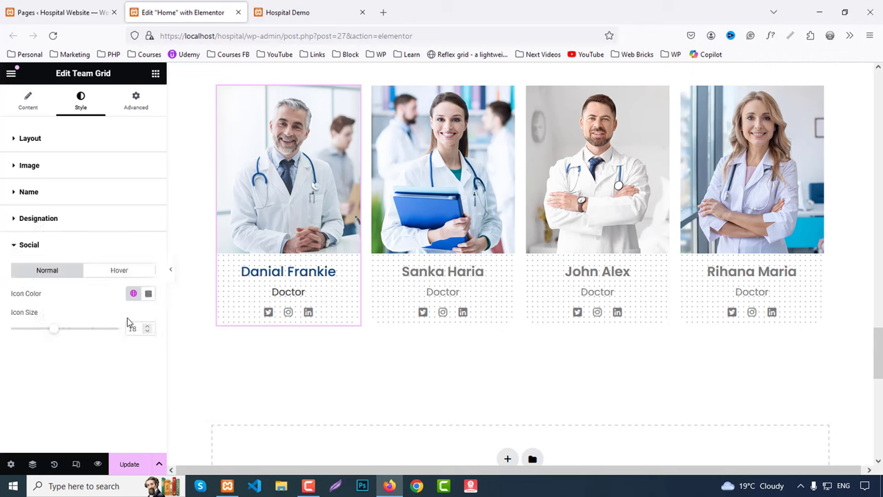
{"action": "left_click", "coordinate": [134, 294]}
{"action": "left_click", "coordinate": [147, 293]}
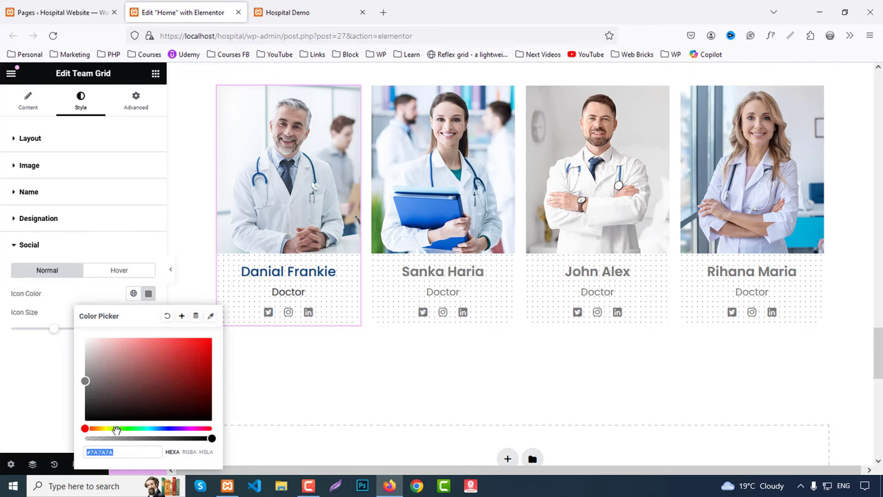
{"action": "type", "text": "#333"}
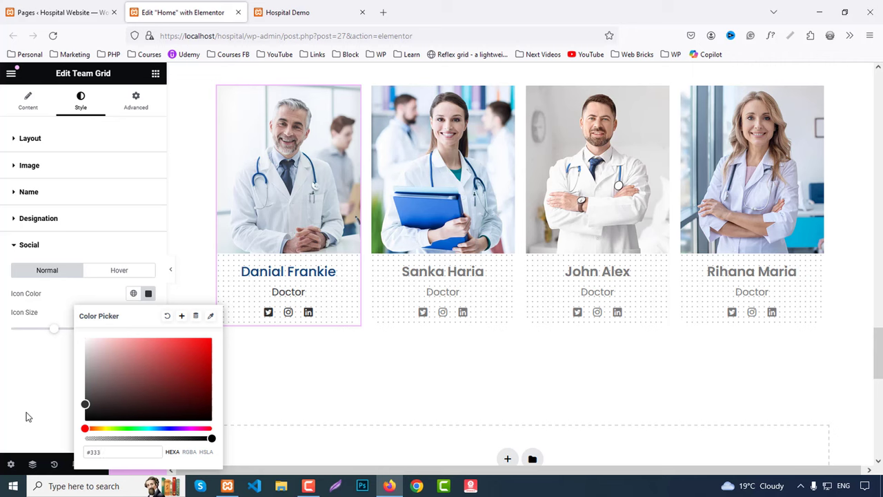
{"action": "left_click", "coordinate": [28, 417]}
Set the hover color of the first team card's social icons to the Primary global color.
{"action": "left_click", "coordinate": [121, 271]}
{"action": "left_click", "coordinate": [133, 294]}
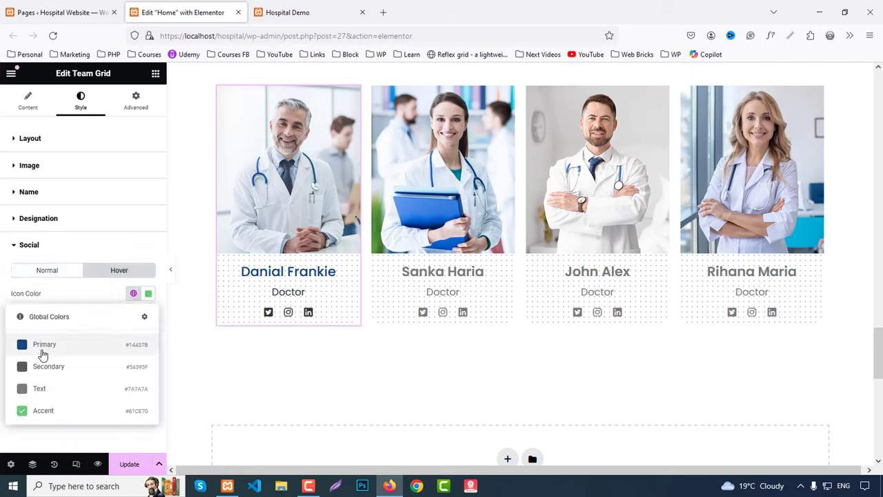
{"action": "left_click", "coordinate": [43, 352]}
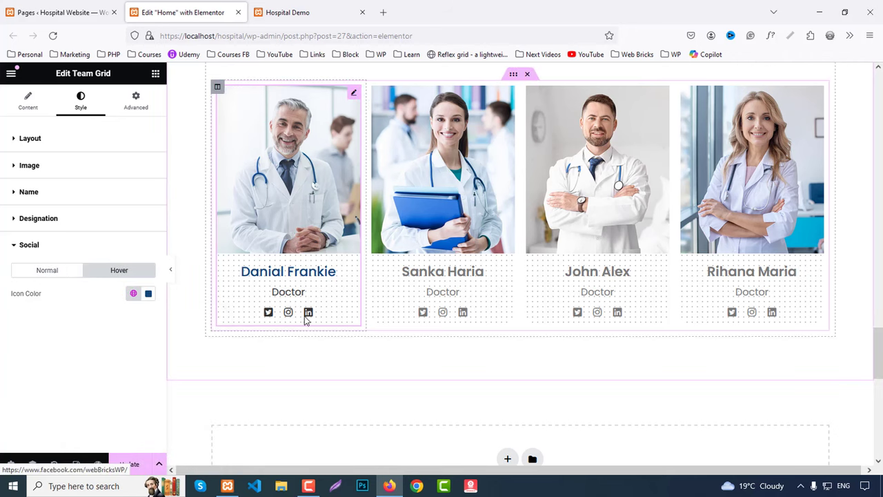
Copy the first team card and paste its style onto the second, third and fourth cards.
{"action": "right_click", "coordinate": [307, 268]}
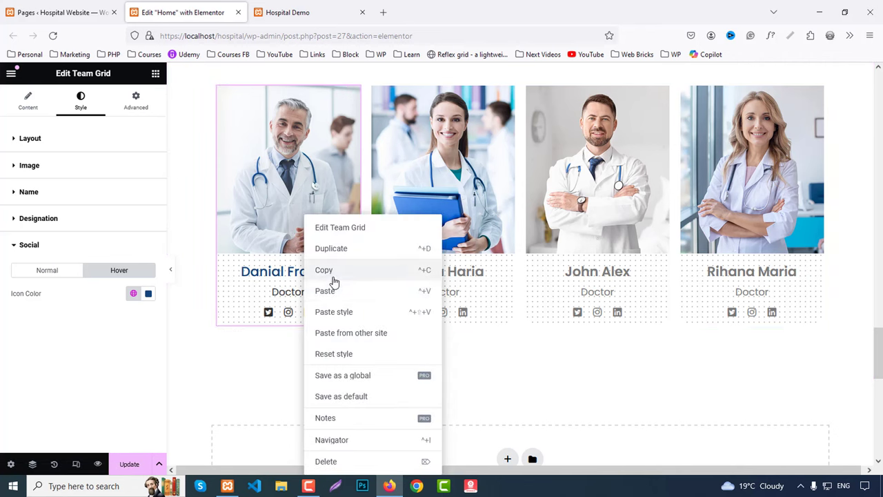
{"action": "left_click", "coordinate": [330, 271]}
{"action": "right_click", "coordinate": [418, 235]}
{"action": "left_click", "coordinate": [456, 311]}
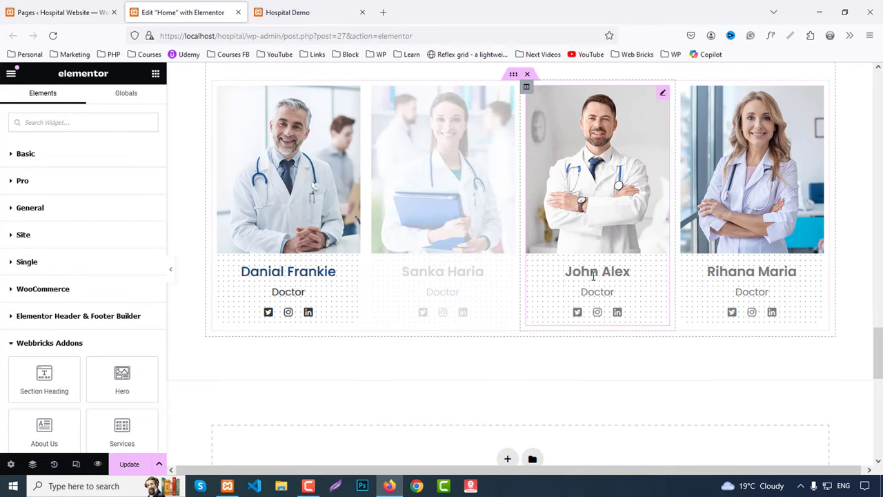
{"action": "right_click", "coordinate": [605, 215]}
{"action": "left_click", "coordinate": [639, 307]}
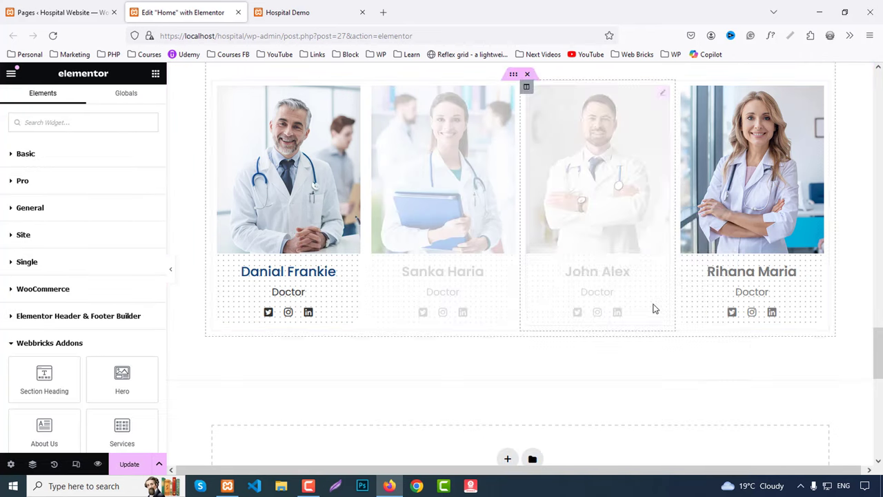
{"action": "right_click", "coordinate": [756, 202]}
{"action": "left_click", "coordinate": [793, 297]}
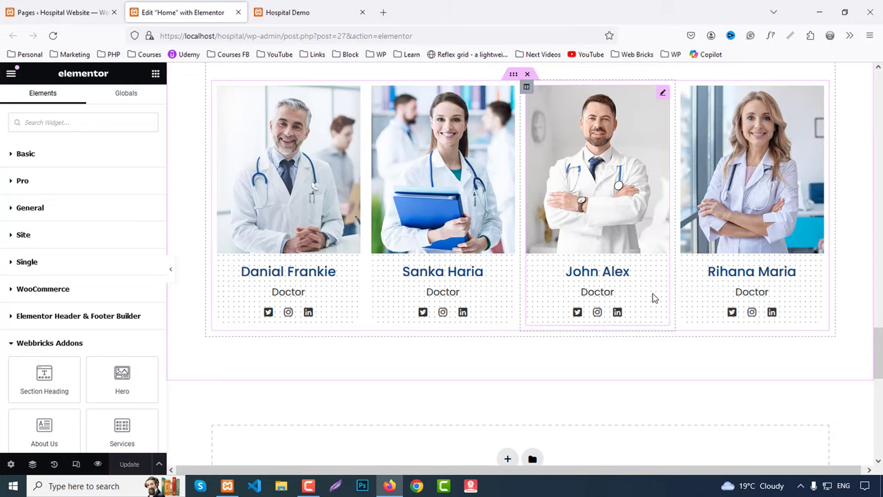
Check the demo page's pricing plan section, and duplicate the "Meet Our Specialists" section on the home page.
{"action": "scroll", "coordinate": [653, 296], "scroll_direction": "up", "scroll_amount": 3}
{"action": "left_click", "coordinate": [307, 8]}
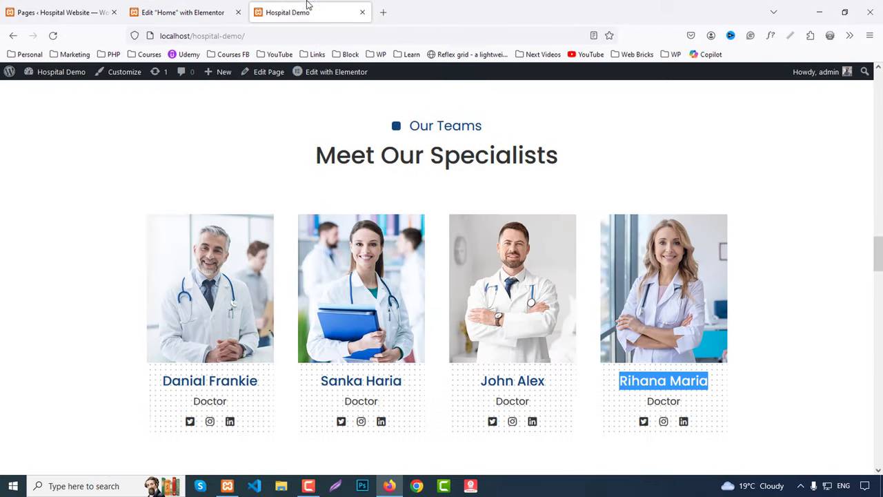
{"action": "scroll", "coordinate": [512, 220], "scroll_direction": "down", "scroll_amount": 3}
{"action": "scroll", "coordinate": [524, 216], "scroll_direction": "down", "scroll_amount": 5}
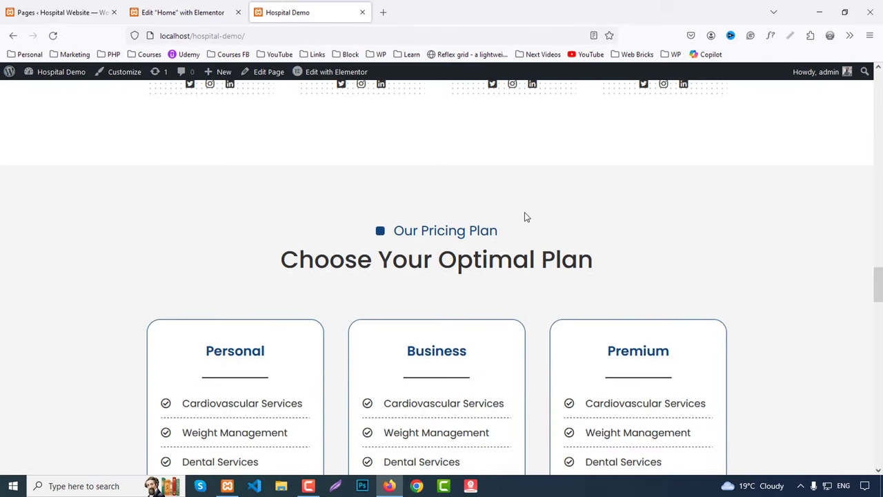
{"action": "scroll", "coordinate": [534, 217], "scroll_direction": "up", "scroll_amount": 1}
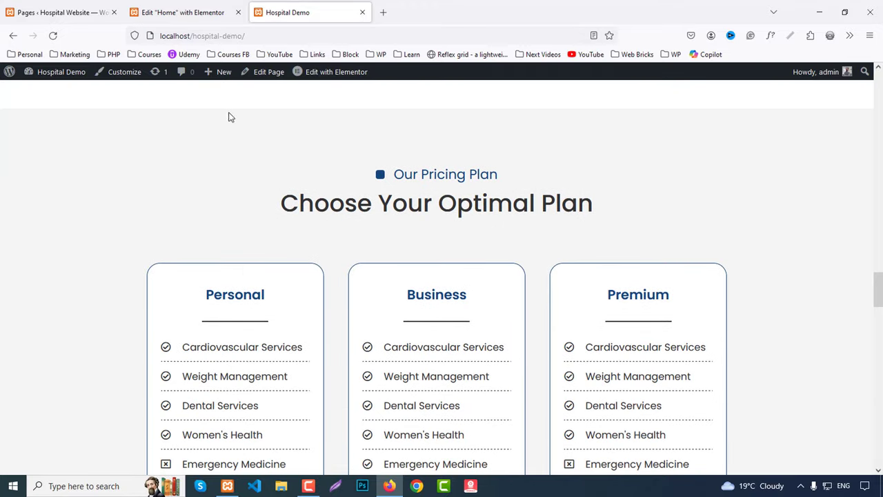
{"action": "left_click", "coordinate": [198, 8]}
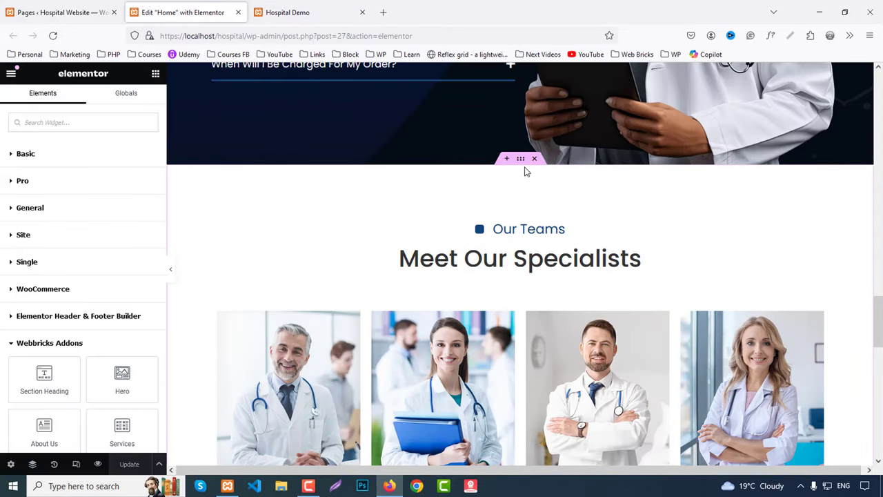
{"action": "right_click", "coordinate": [520, 160]}
{"action": "left_click", "coordinate": [539, 195]}
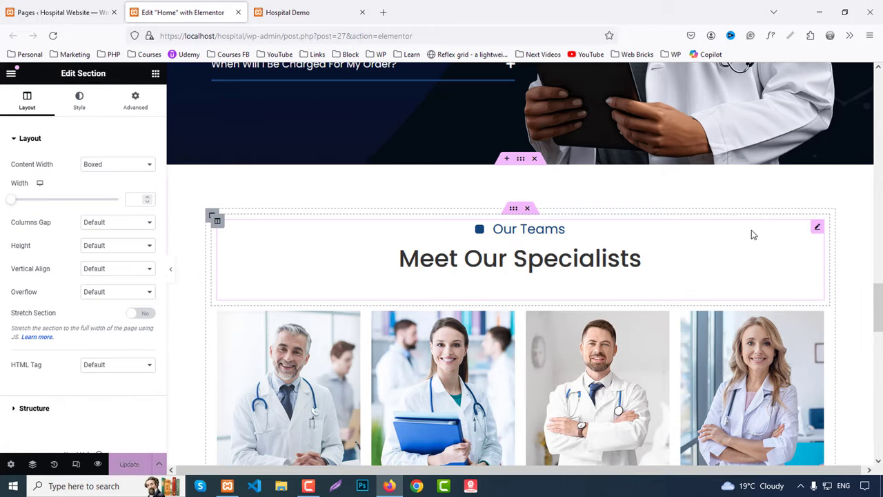
Give the duplicated section a classic background with the color #f4f4f4.
{"action": "scroll", "coordinate": [753, 229], "scroll_direction": "down", "scroll_amount": 3}
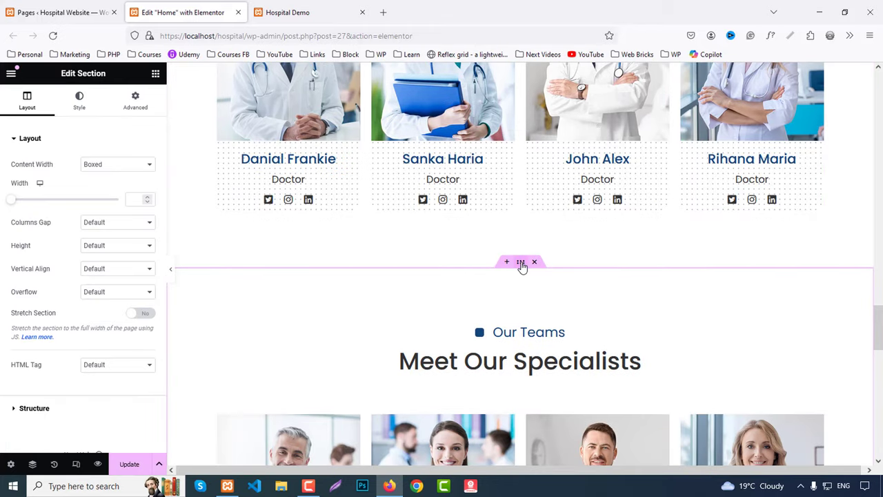
{"action": "left_click", "coordinate": [80, 104]}
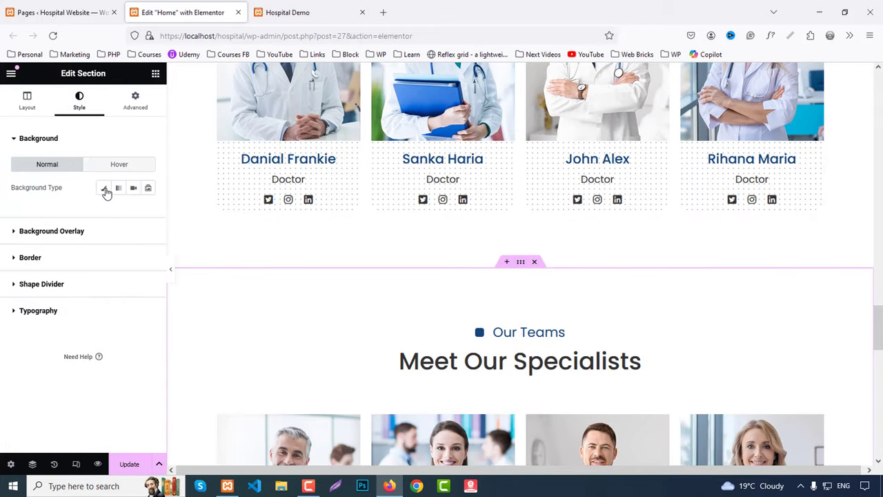
{"action": "left_click", "coordinate": [104, 188]}
{"action": "left_click", "coordinate": [146, 212]}
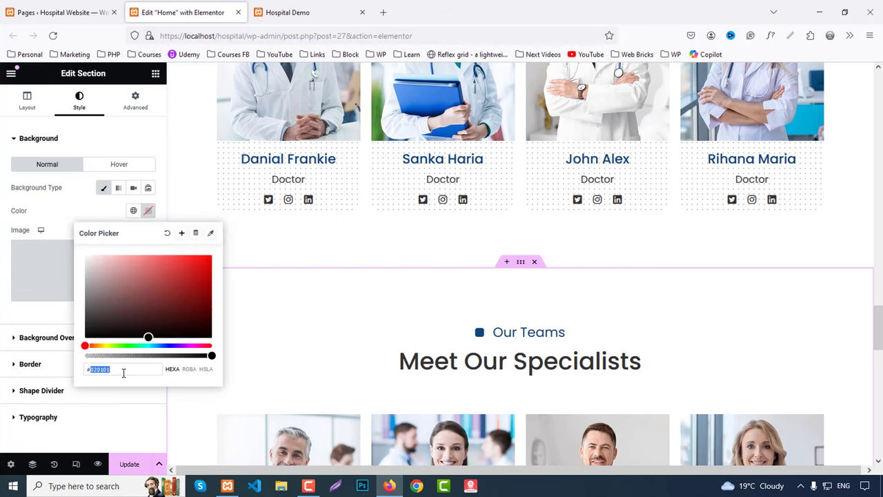
{"action": "type", "text": "#f4f4f4"}
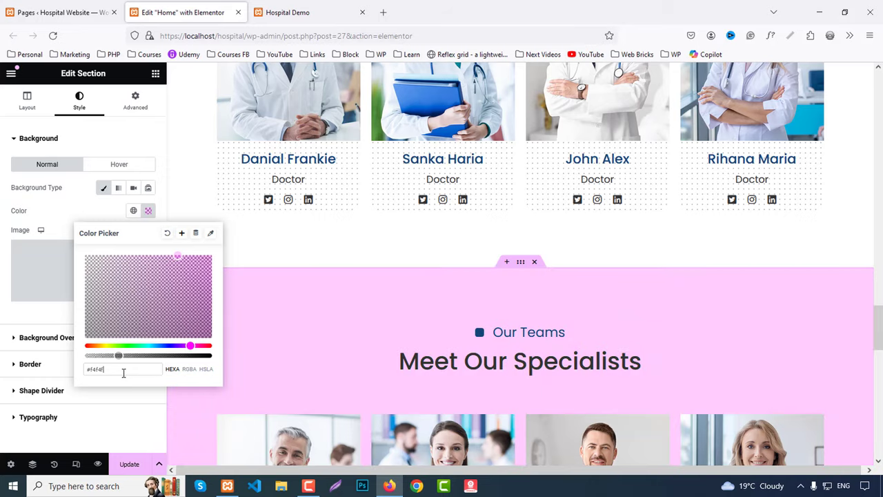
{"action": "left_click", "coordinate": [25, 317]}
Replace the duplicated section's sub heading with "Our Pricing Plan" copied from the demo page.
{"action": "left_click", "coordinate": [288, 13]}
{"action": "left_click_drag", "start_coordinate": [394, 174], "coordinate": [508, 183]}
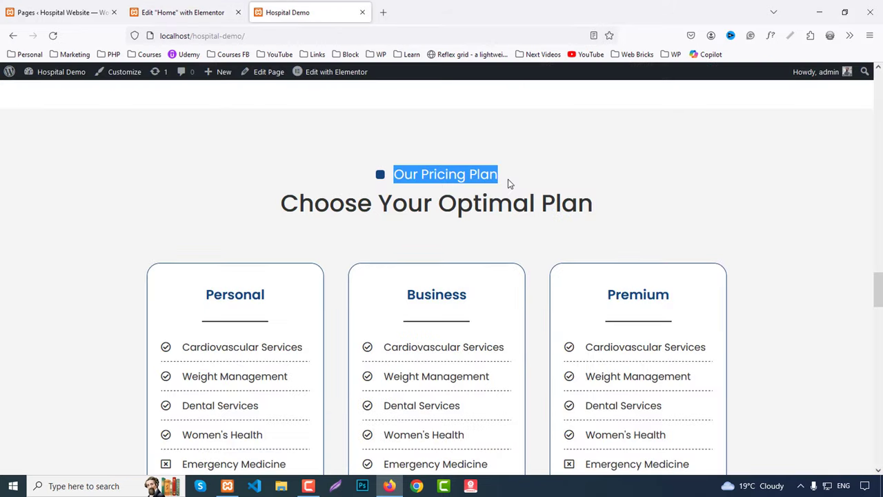
{"action": "left_click", "coordinate": [241, 6]}
{"action": "scroll", "coordinate": [445, 259], "scroll_direction": "down", "scroll_amount": 3}
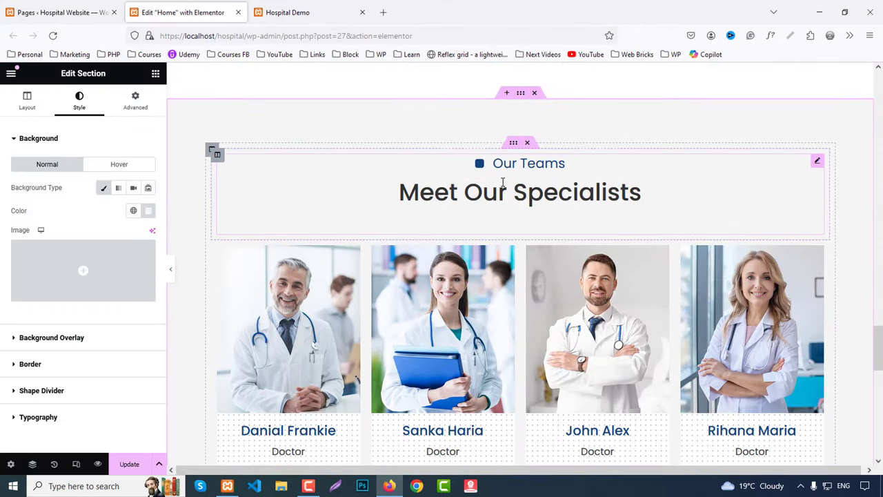
{"action": "left_click", "coordinate": [498, 181]}
{"action": "left_click_drag", "start_coordinate": [58, 187], "coordinate": [2, 189]}
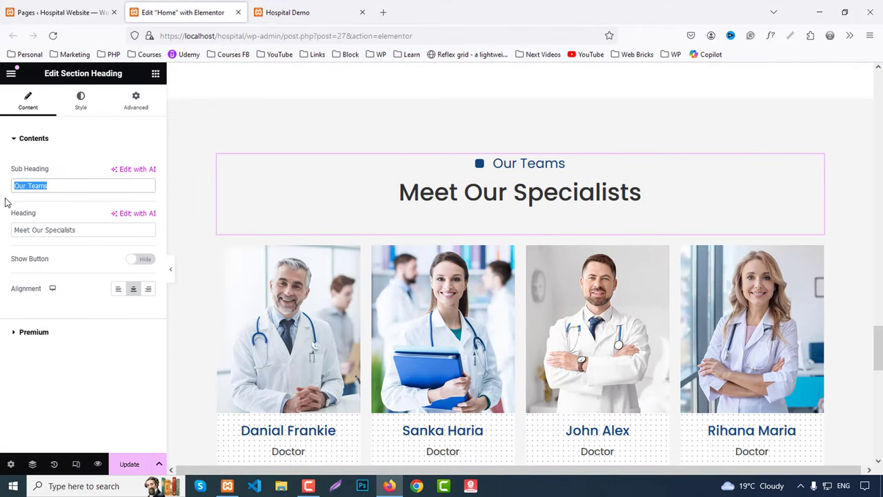
{"action": "key", "text": "ctrl+v"}
Replace the duplicated section's heading with "choose your optimal plan" copied from the demo page.
{"action": "left_click", "coordinate": [283, 12]}
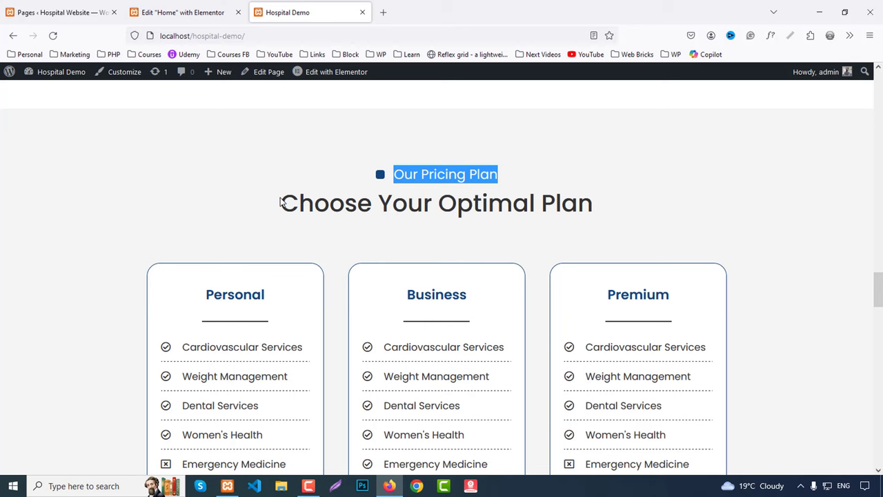
{"action": "left_click_drag", "start_coordinate": [281, 201], "coordinate": [612, 219]}
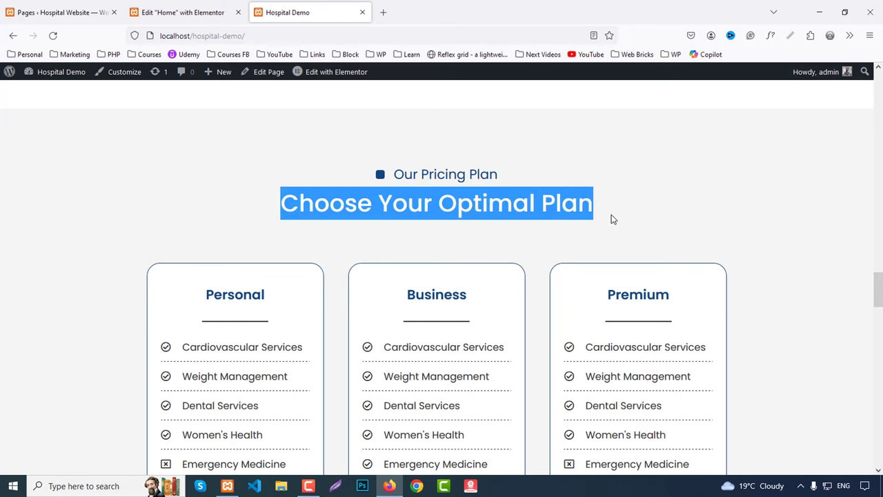
{"action": "left_click", "coordinate": [183, 12]}
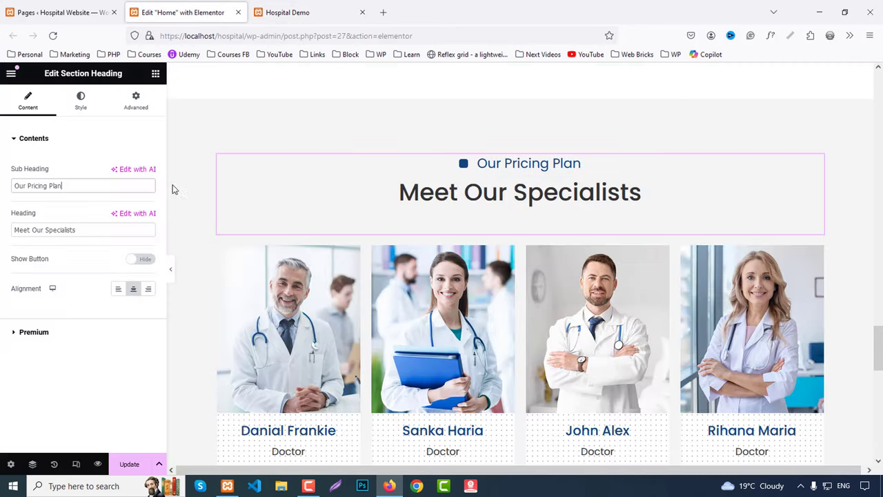
{"action": "triple_click", "coordinate": [98, 234]}
{"action": "key", "text": "ctrl+v"}
Set the text transform of the "choose your optimal plan" heading to Capitalize.
{"action": "scroll", "coordinate": [443, 278], "scroll_direction": "down", "scroll_amount": 1}
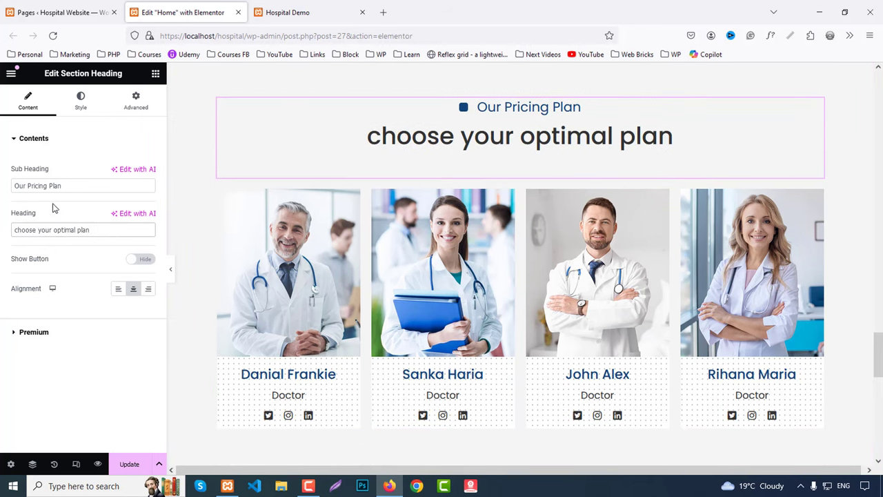
{"action": "left_click", "coordinate": [80, 99]}
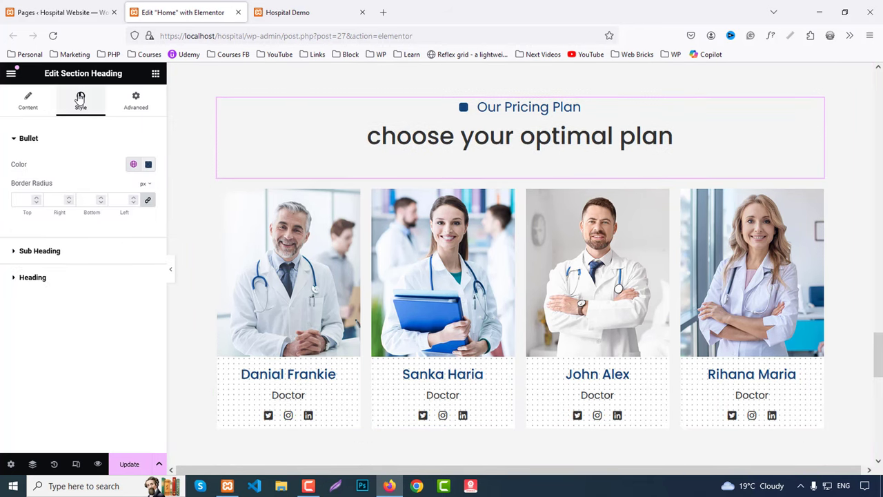
{"action": "left_click", "coordinate": [32, 278]}
{"action": "left_click", "coordinate": [147, 241]}
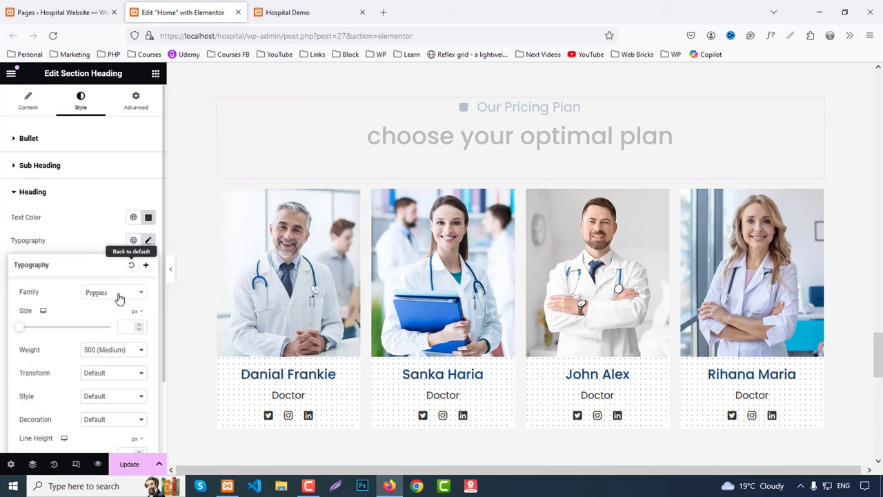
{"action": "left_click", "coordinate": [103, 374]}
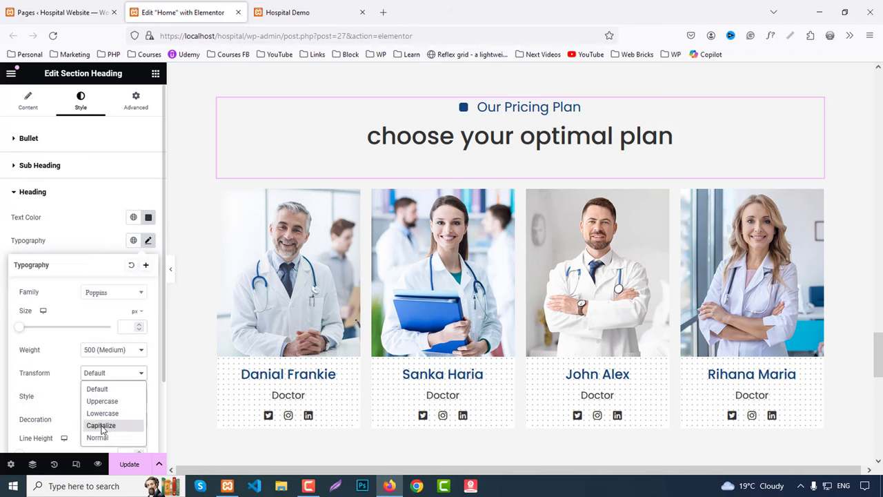
{"action": "left_click", "coordinate": [101, 425]}
Delete the second team member's column from the duplicated section, and check the demo page's pricing card layout.
{"action": "right_click", "coordinate": [373, 197]}
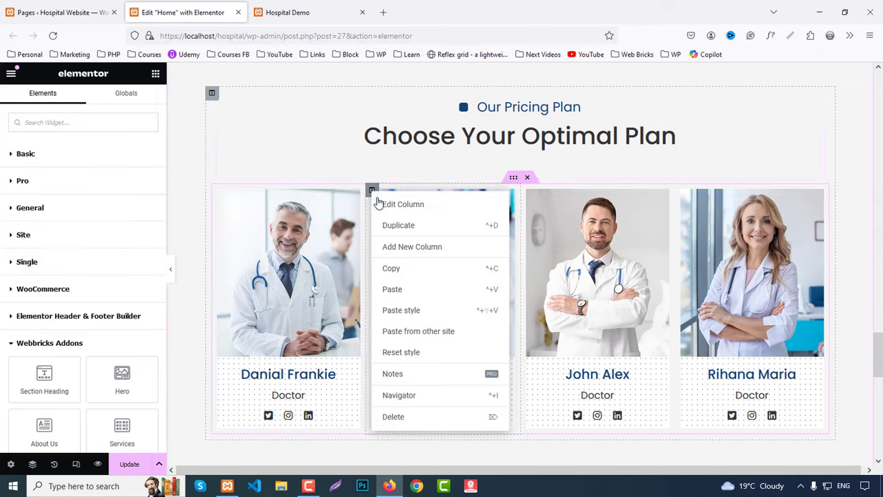
{"action": "left_click", "coordinate": [407, 417]}
{"action": "left_click", "coordinate": [318, 8]}
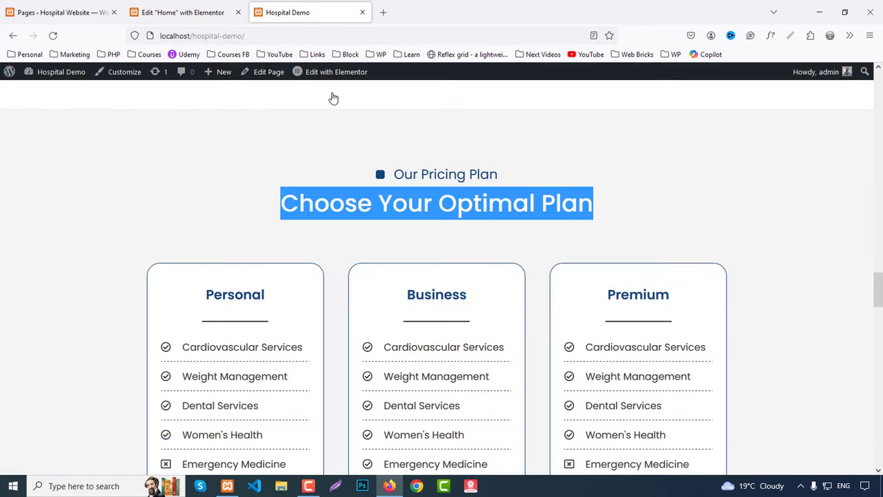
{"action": "scroll", "coordinate": [436, 314], "scroll_direction": "down", "scroll_amount": 2}
{"action": "scroll", "coordinate": [289, 172], "scroll_direction": "down", "scroll_amount": 1}
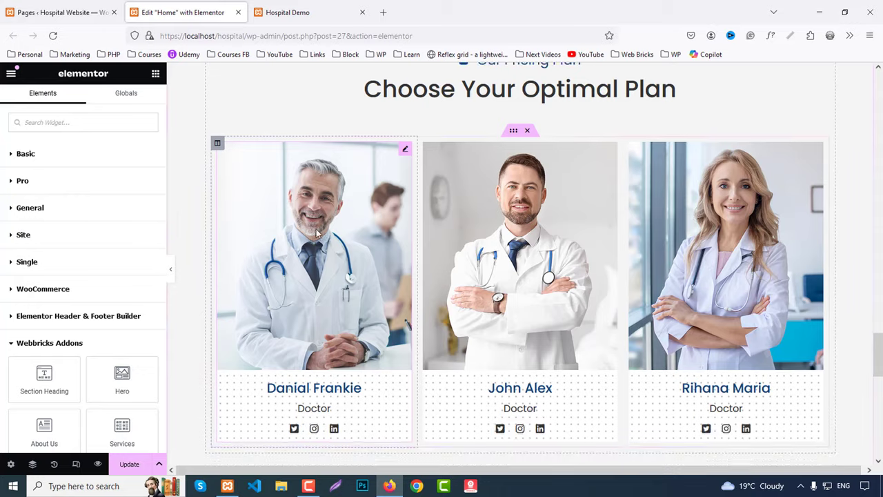
Delete the Team Grid widgets from the three remaining columns of the pricing section.
{"action": "right_click", "coordinate": [329, 181]}
{"action": "left_click", "coordinate": [370, 425]}
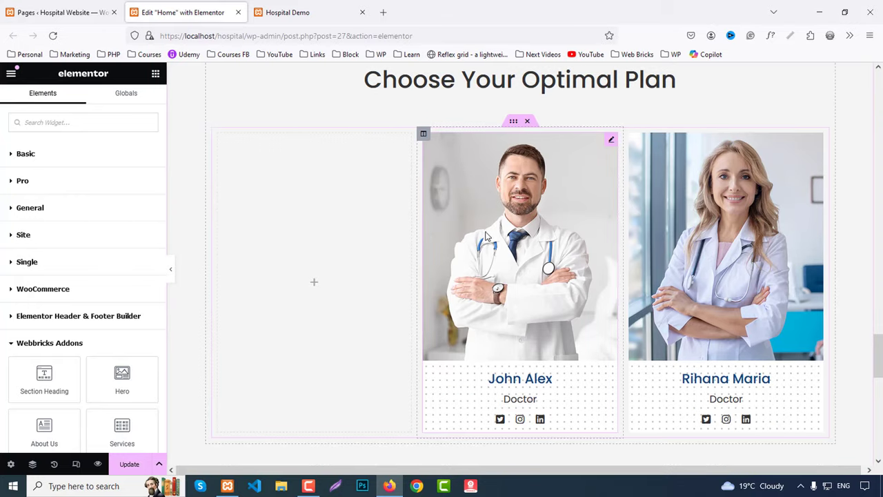
{"action": "right_click", "coordinate": [487, 218]}
{"action": "left_click", "coordinate": [516, 469]}
{"action": "right_click", "coordinate": [792, 198]}
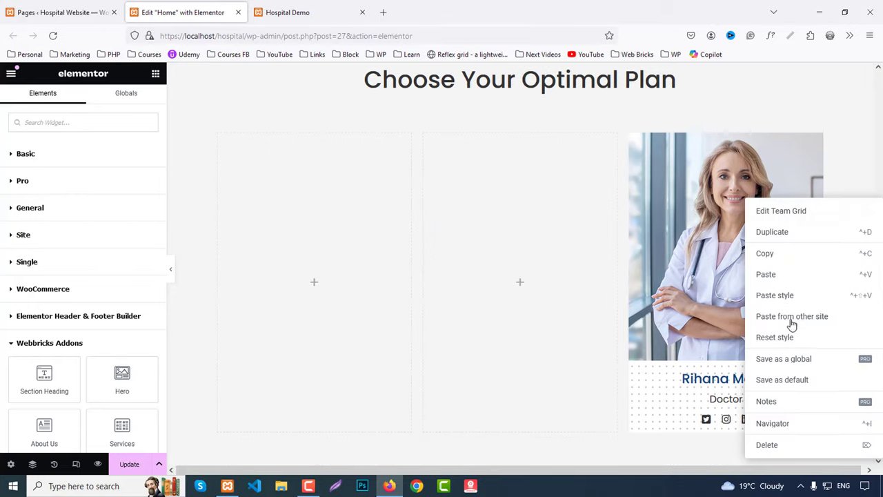
{"action": "left_click", "coordinate": [779, 448]}
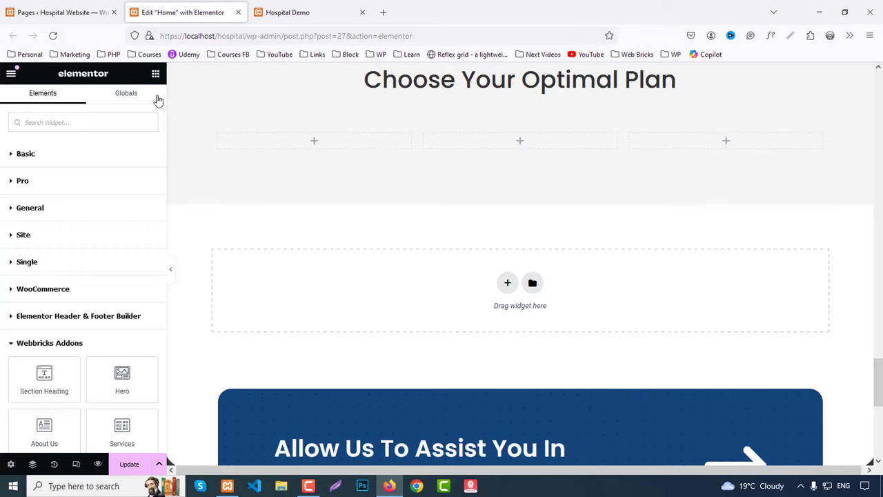
Add a Price widget from Webbricks Addons to the first empty column of the pricing section.
{"action": "scroll", "coordinate": [2, 332], "scroll_direction": "down", "scroll_amount": 5}
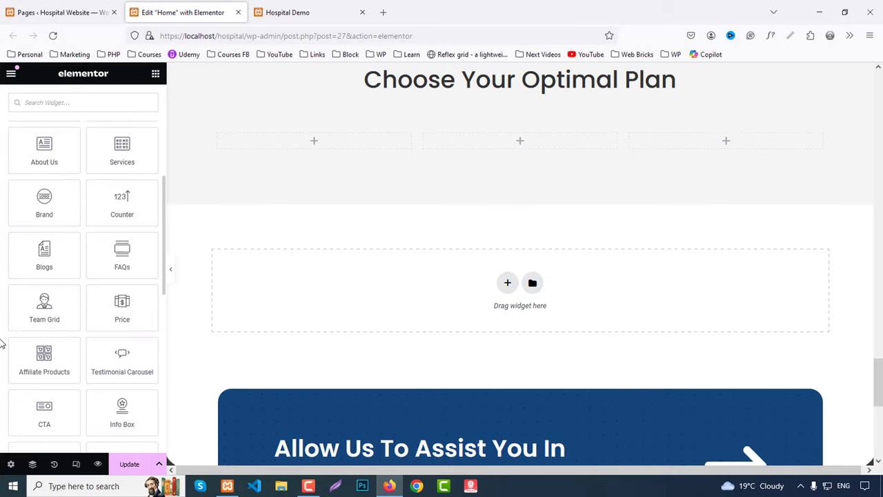
{"action": "scroll", "coordinate": [2, 343], "scroll_direction": "down", "scroll_amount": 2}
{"action": "left_click_drag", "start_coordinate": [122, 195], "coordinate": [332, 140]}
Copy the Price widget into the second and third columns of the pricing section.
{"action": "right_click", "coordinate": [308, 189]}
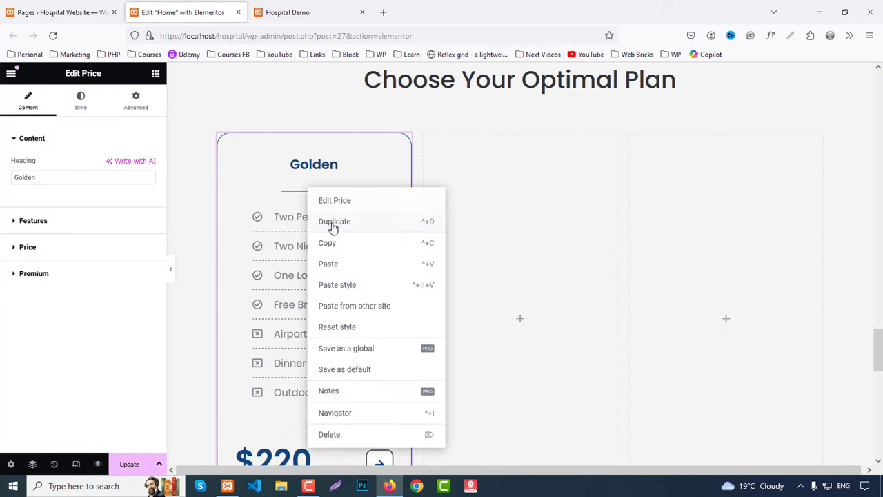
{"action": "left_click", "coordinate": [416, 241]}
{"action": "right_click", "coordinate": [527, 193]}
{"action": "left_click", "coordinate": [550, 294]}
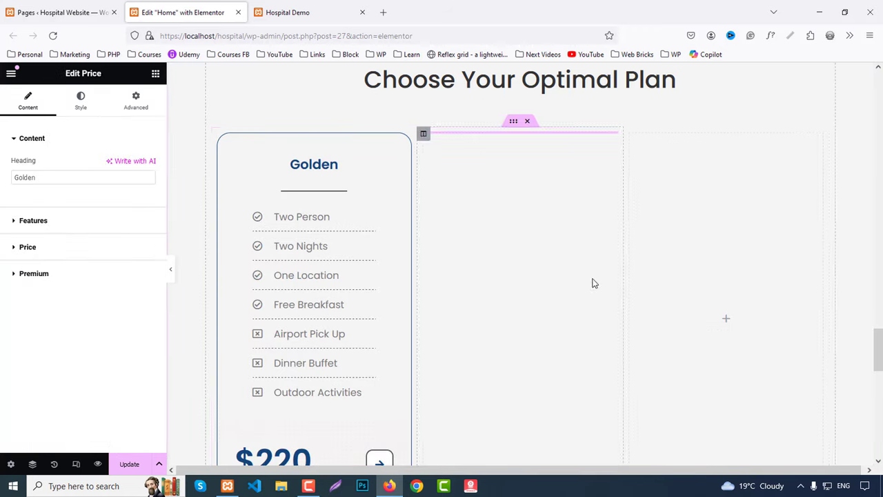
{"action": "right_click", "coordinate": [714, 212]}
{"action": "left_click", "coordinate": [731, 310]}
{"action": "scroll", "coordinate": [732, 288], "scroll_direction": "down", "scroll_amount": 2}
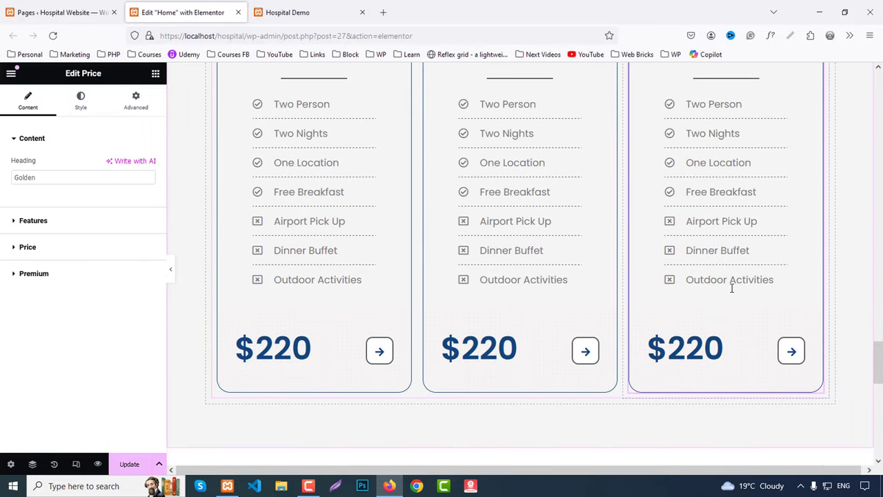
{"action": "scroll", "coordinate": [730, 290], "scroll_direction": "up", "scroll_amount": 2}
Set the first price card's heading to "Personal", copied from the demo page.
{"action": "left_click", "coordinate": [298, 6]}
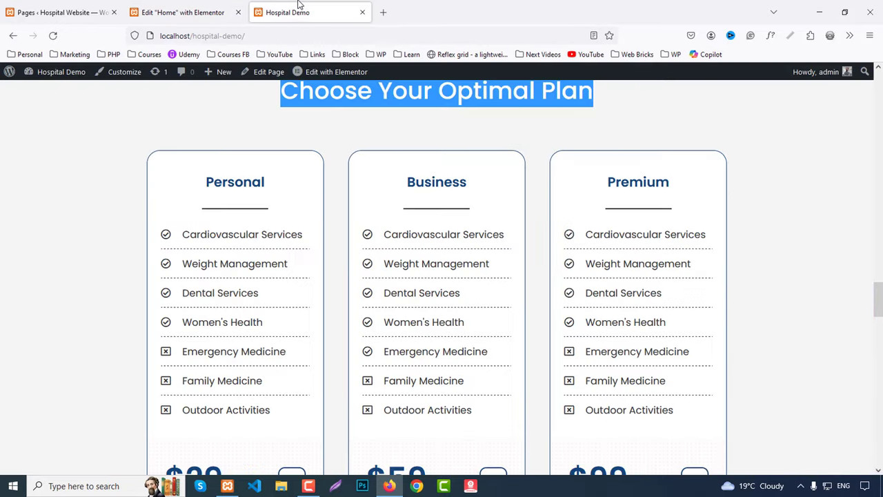
{"action": "double_click", "coordinate": [235, 182]}
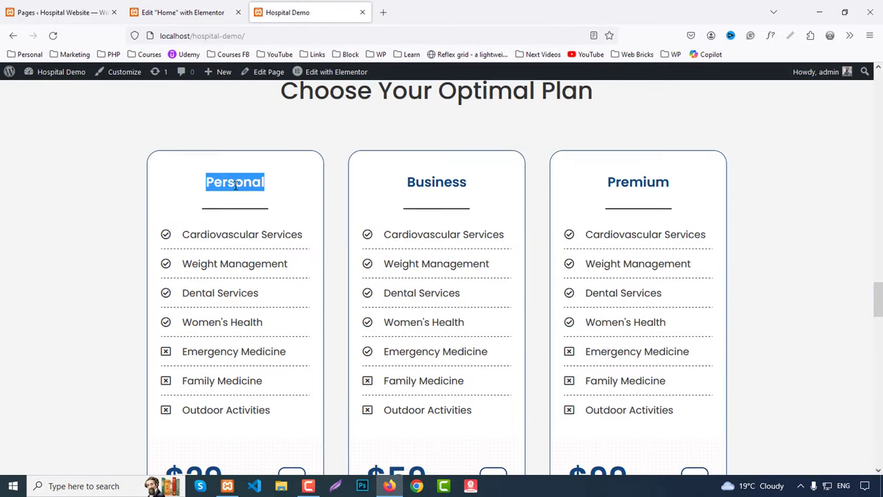
{"action": "left_click", "coordinate": [183, 13]}
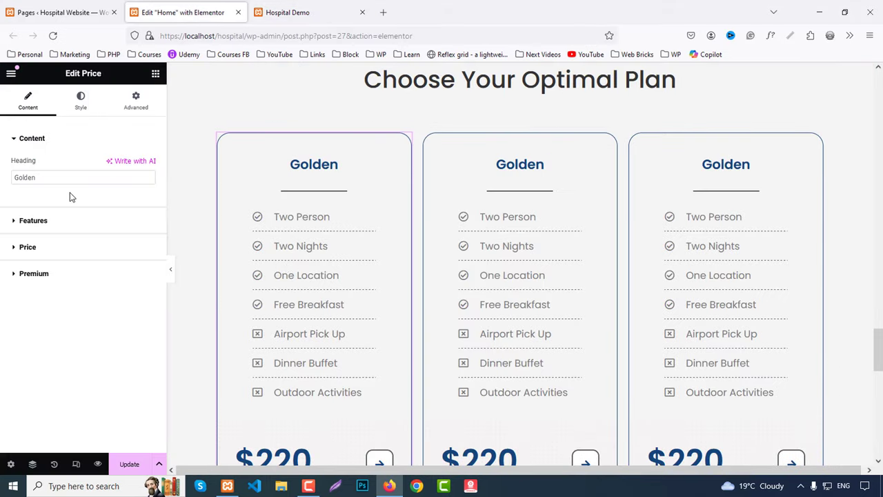
{"action": "left_click", "coordinate": [56, 227]}
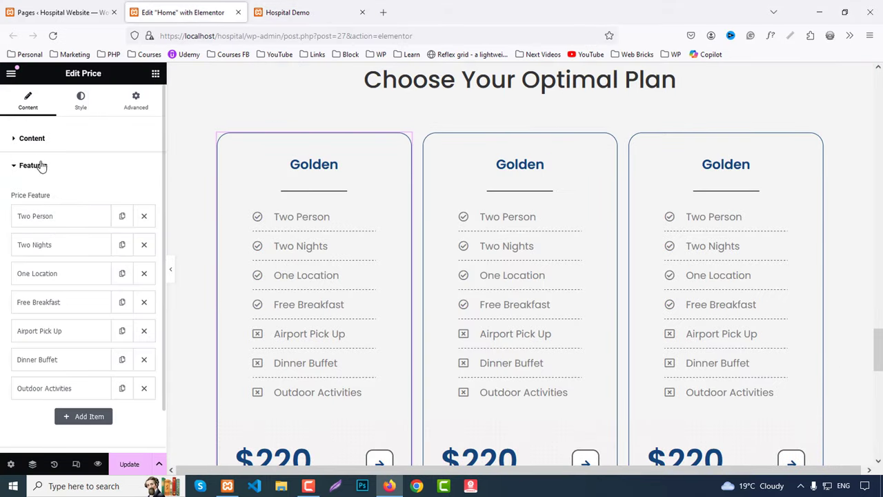
{"action": "left_click", "coordinate": [36, 136]}
{"action": "double_click", "coordinate": [57, 179]}
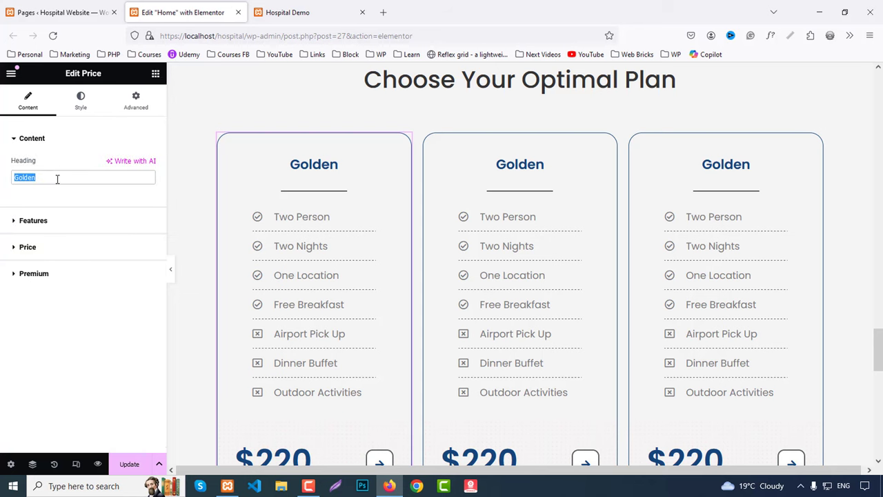
{"action": "type", "text": "Personal"}
Set the second price card's heading to "Business", copied from the demo page.
{"action": "left_click", "coordinate": [288, 11]}
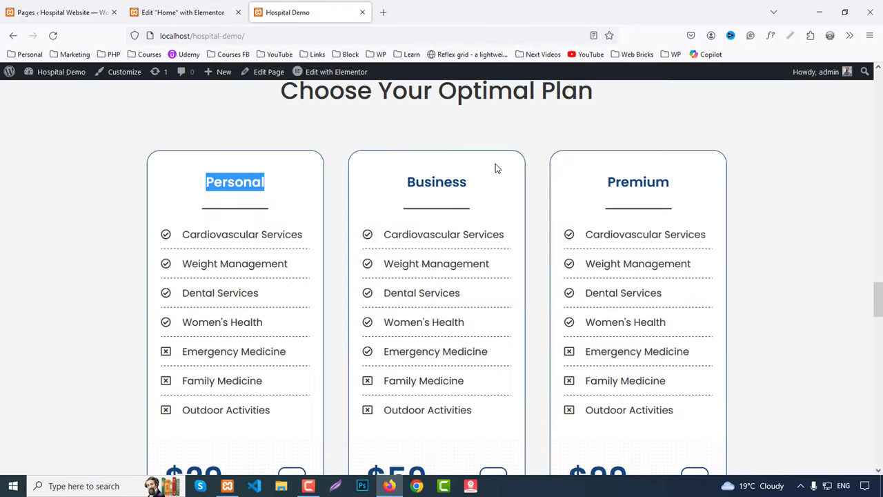
{"action": "double_click", "coordinate": [437, 182]}
{"action": "left_click", "coordinate": [196, 6]}
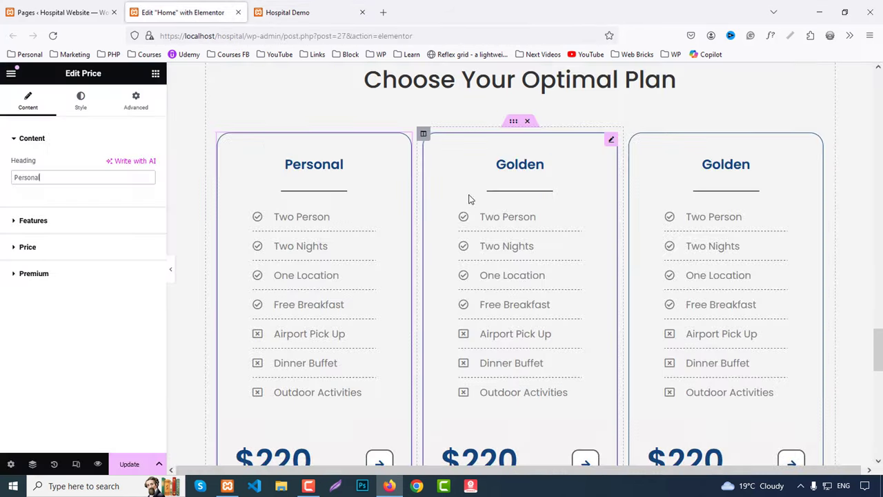
{"action": "left_click", "coordinate": [511, 159]}
{"action": "double_click", "coordinate": [71, 175]}
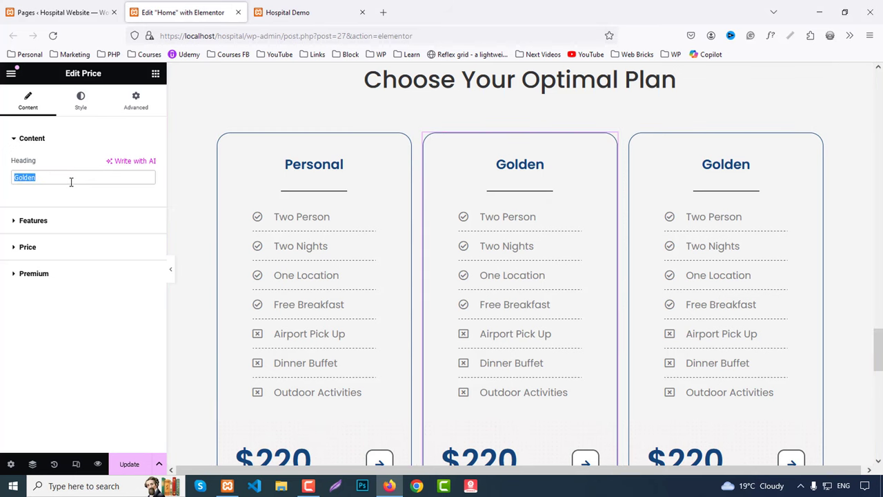
{"action": "type", "text": "Business"}
Set the third price card's heading to "Premium", copied from the demo page.
{"action": "left_click", "coordinate": [288, 11]}
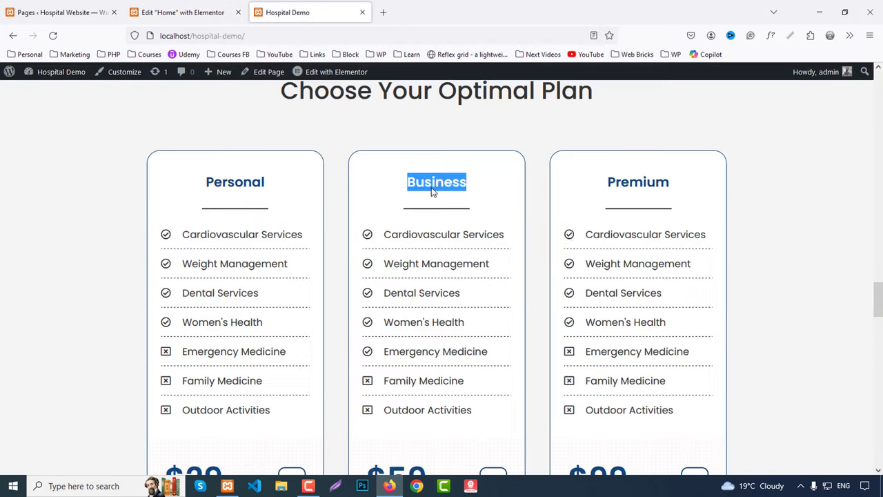
{"action": "double_click", "coordinate": [632, 178]}
{"action": "left_click", "coordinate": [233, 18]}
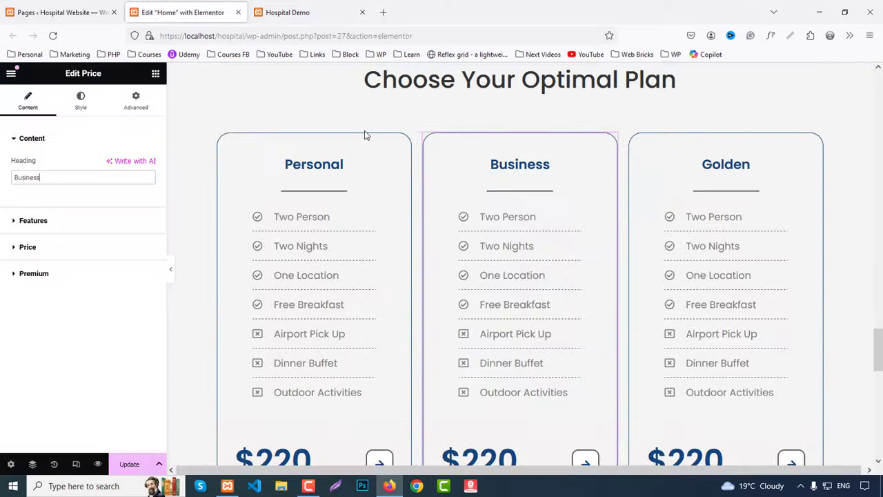
{"action": "left_click", "coordinate": [758, 166]}
{"action": "triple_click", "coordinate": [84, 174]}
{"action": "type", "text": "Premium"}
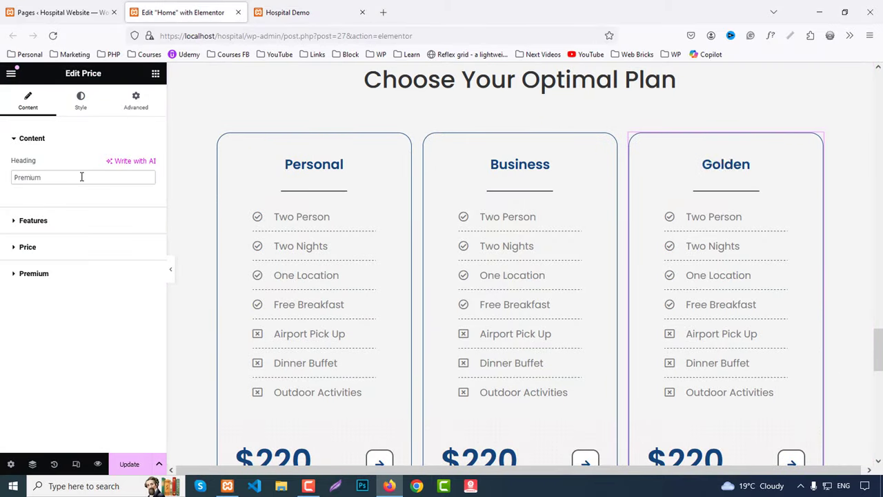
Rename the Premium card's first feature to "Cardiovascular Services", copied from the demo page.
{"action": "left_click", "coordinate": [330, 5]}
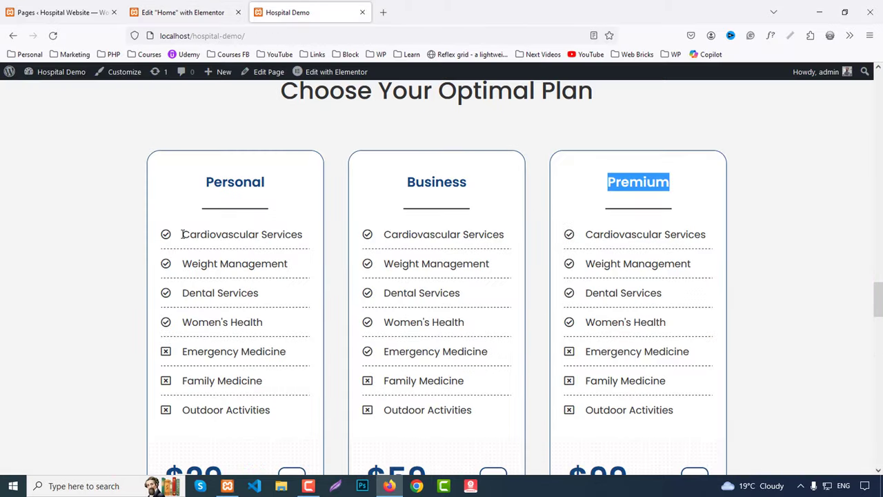
{"action": "left_click_drag", "start_coordinate": [182, 234], "coordinate": [298, 236]}
{"action": "key", "text": "ctrl+shift+Tab"}
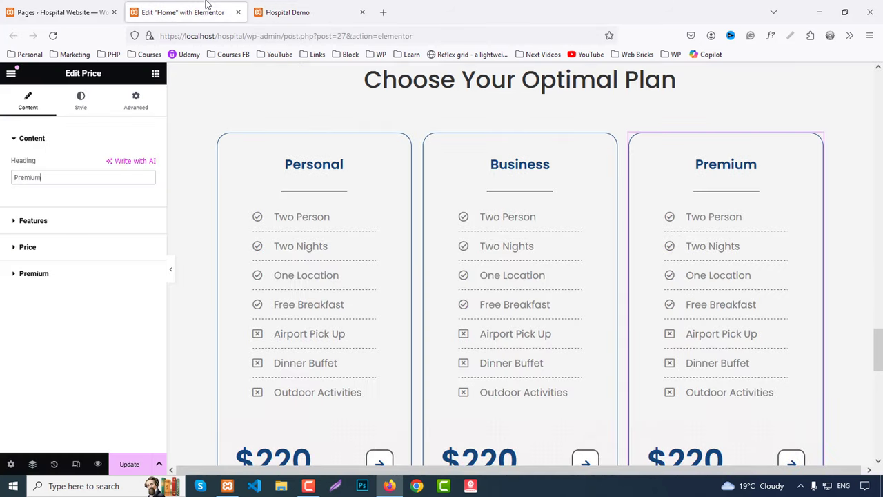
{"action": "left_click", "coordinate": [36, 221]}
{"action": "left_click", "coordinate": [38, 216]}
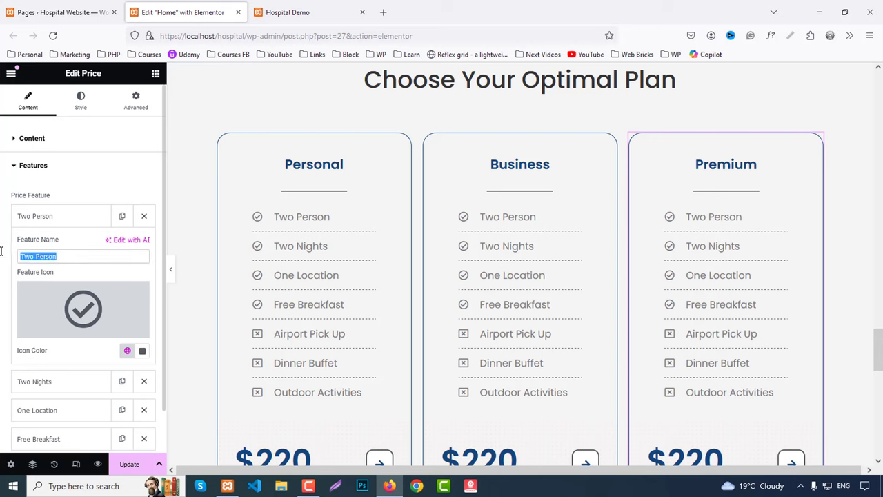
{"action": "key", "text": "ctrl+v"}
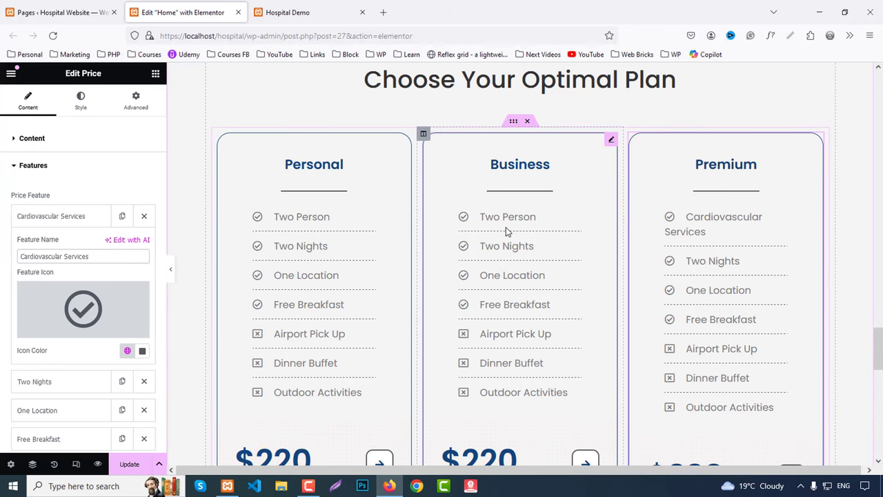
Rename the Business card's first feature to "Cardiovascular Services".
{"action": "left_click", "coordinate": [506, 231]}
{"action": "left_click", "coordinate": [49, 221]}
{"action": "left_click", "coordinate": [38, 216]}
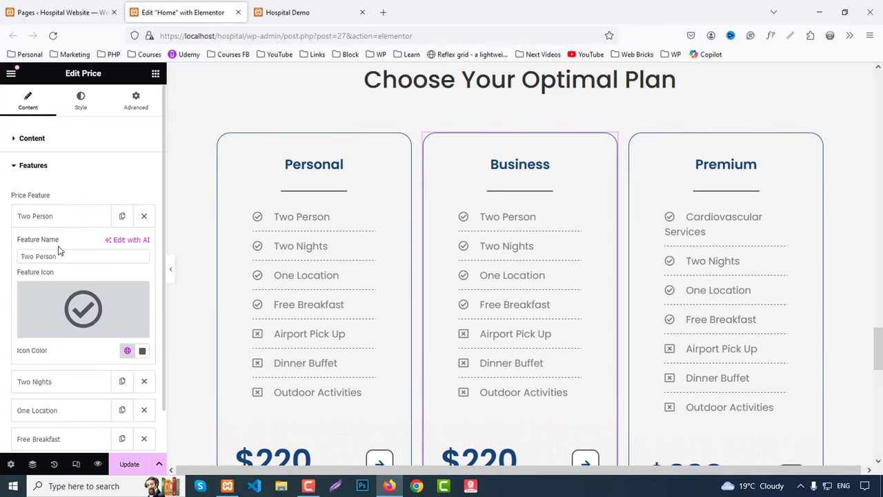
{"action": "left_click_drag", "start_coordinate": [60, 256], "coordinate": [2, 252]}
{"action": "key", "text": "ctrl+v"}
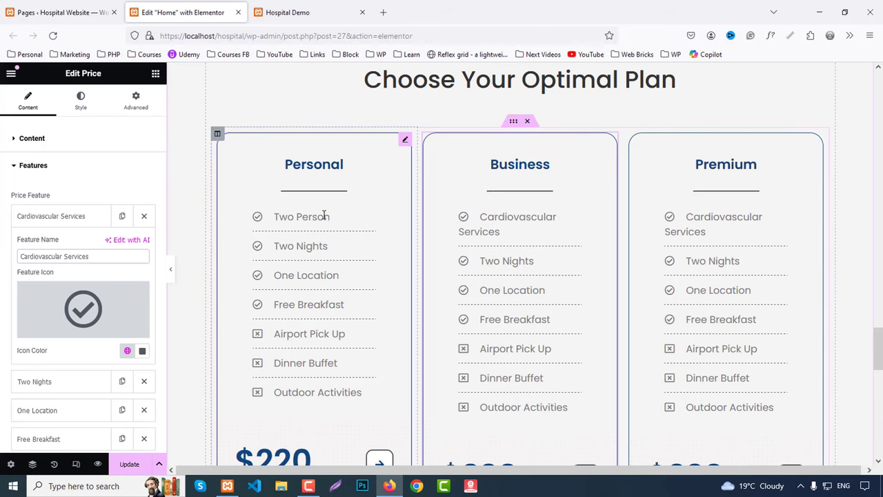
Rename the Personal card's first feature to "Cardiovascular Services".
{"action": "left_click", "coordinate": [322, 214]}
{"action": "left_click", "coordinate": [48, 221]}
{"action": "left_click", "coordinate": [44, 219]}
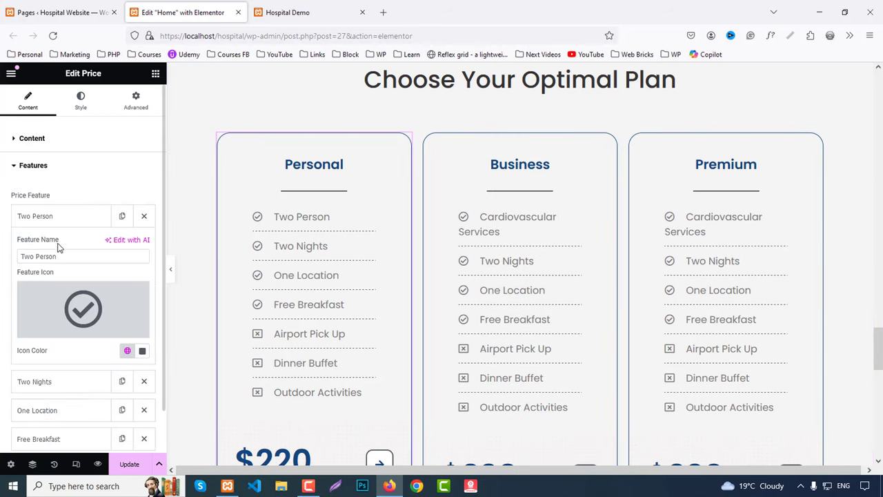
{"action": "left_click_drag", "start_coordinate": [61, 257], "coordinate": [2, 258]}
{"action": "type", "text": "Cardiovascular Services"}
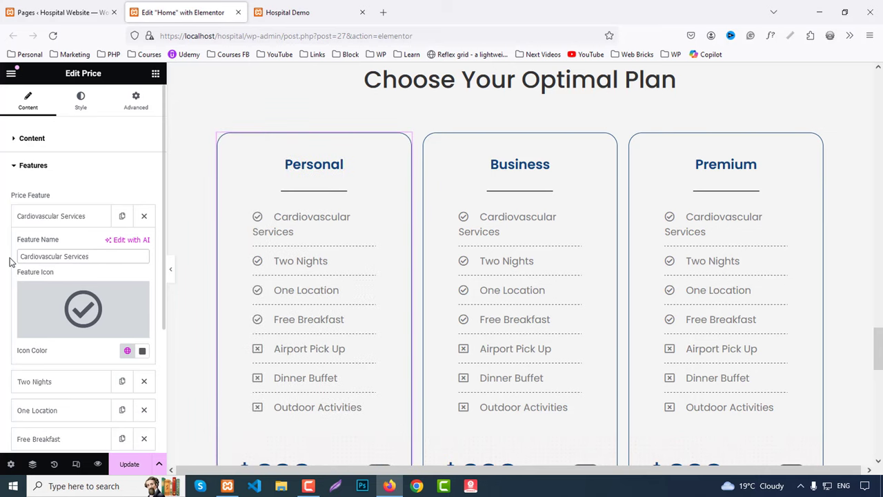
Rename the Personal card's second feature to "Weight Management", copied from the demo page.
{"action": "left_click", "coordinate": [288, 12]}
{"action": "scroll", "coordinate": [216, 228], "scroll_direction": "down", "scroll_amount": 2}
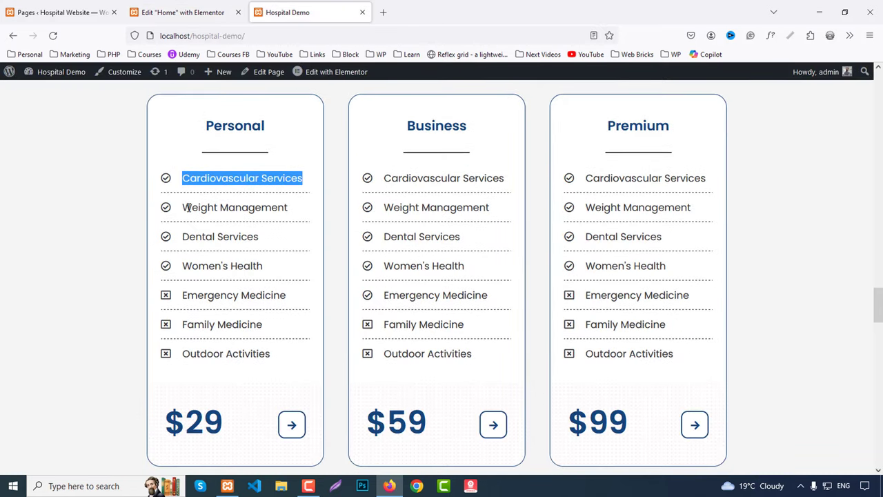
{"action": "left_click_drag", "start_coordinate": [185, 207], "coordinate": [279, 209]}
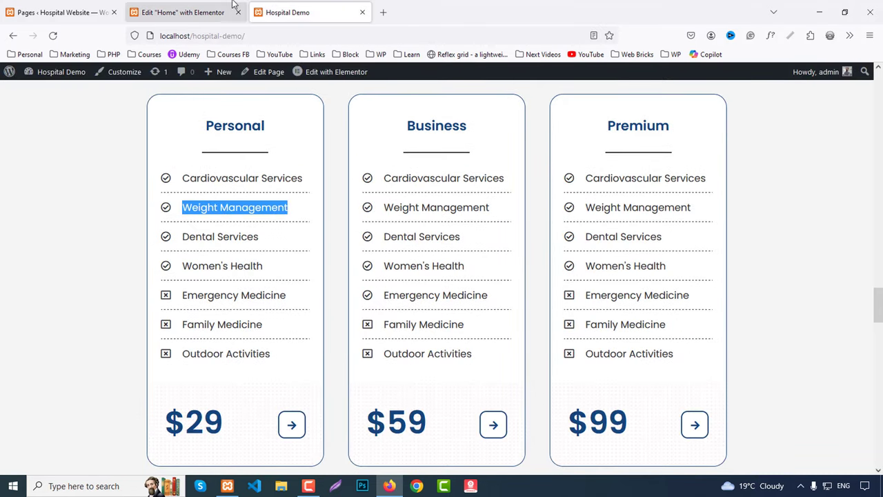
{"action": "left_click", "coordinate": [182, 12]}
{"action": "left_click", "coordinate": [48, 216]}
{"action": "left_click", "coordinate": [41, 245]}
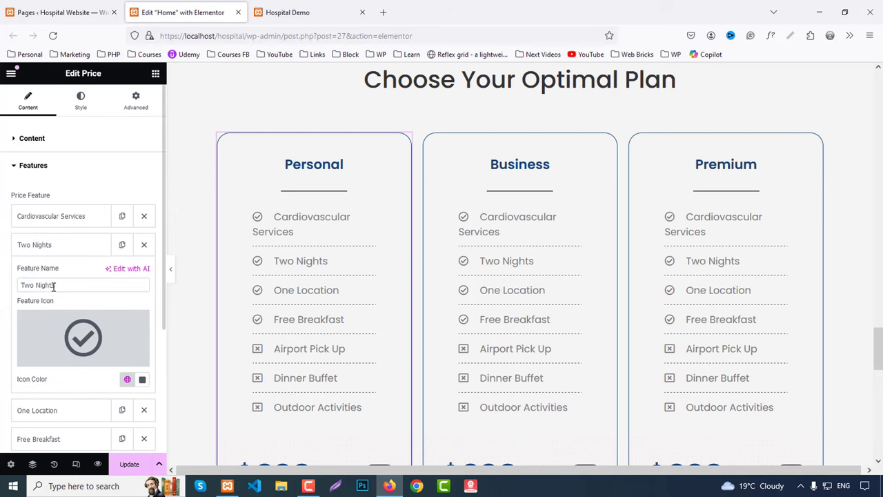
{"action": "left_click_drag", "start_coordinate": [55, 285], "coordinate": [1, 276]}
{"action": "type", "text": "Weight Management"}
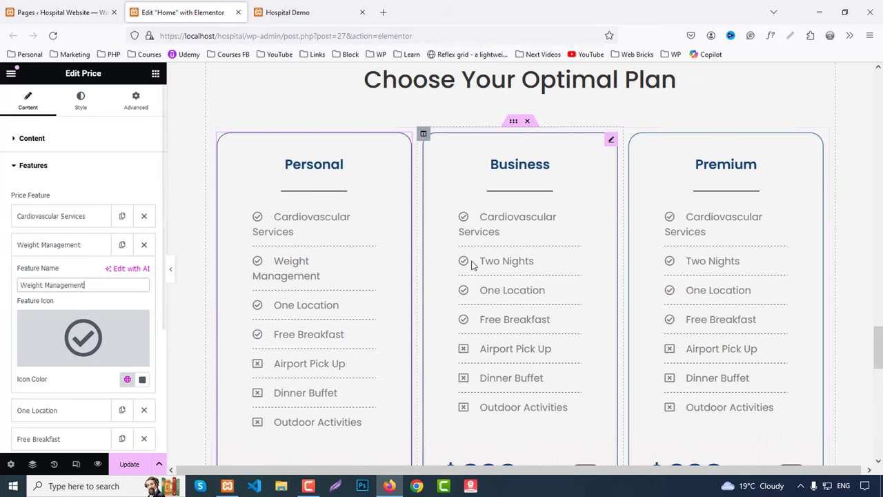
Rename the Business card's second feature to "Weight Management".
{"action": "left_click", "coordinate": [503, 257]}
{"action": "left_click", "coordinate": [48, 227]}
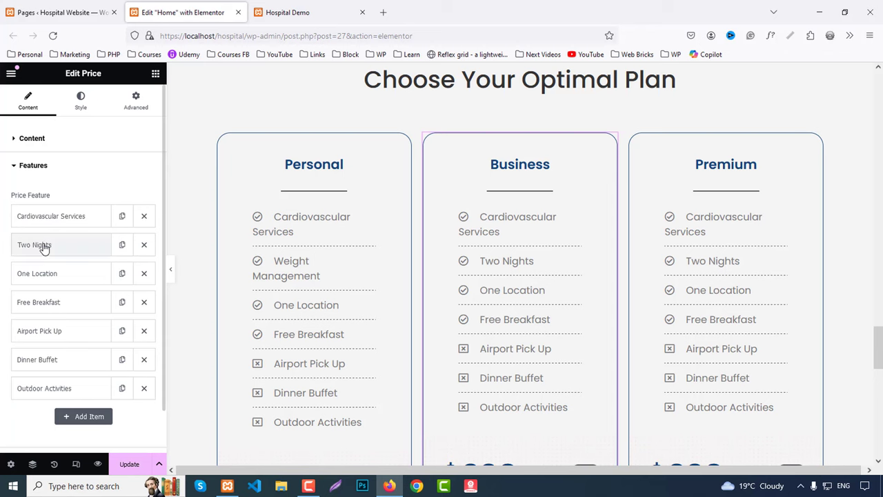
{"action": "left_click", "coordinate": [43, 246]}
{"action": "left_click_drag", "start_coordinate": [69, 285], "coordinate": [1, 279]}
{"action": "type", "text": "Weight Management"}
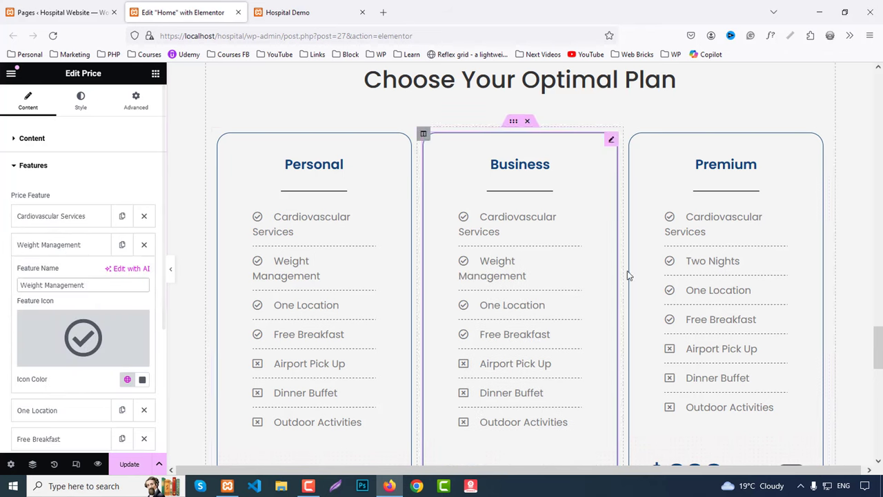
Rename the Premium card's second feature to "Weight Management".
{"action": "left_click", "coordinate": [673, 259]}
{"action": "left_click", "coordinate": [45, 221]}
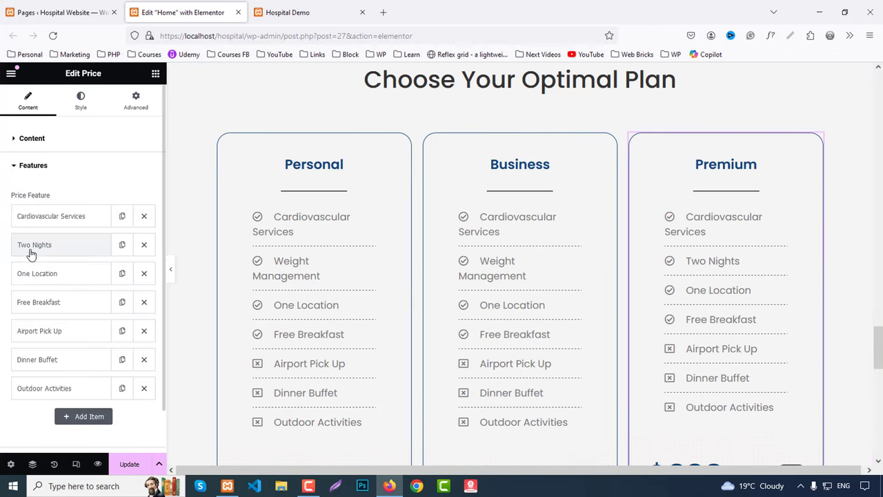
{"action": "left_click", "coordinate": [29, 192]}
{"action": "left_click_drag", "start_coordinate": [69, 229], "coordinate": [3, 228]}
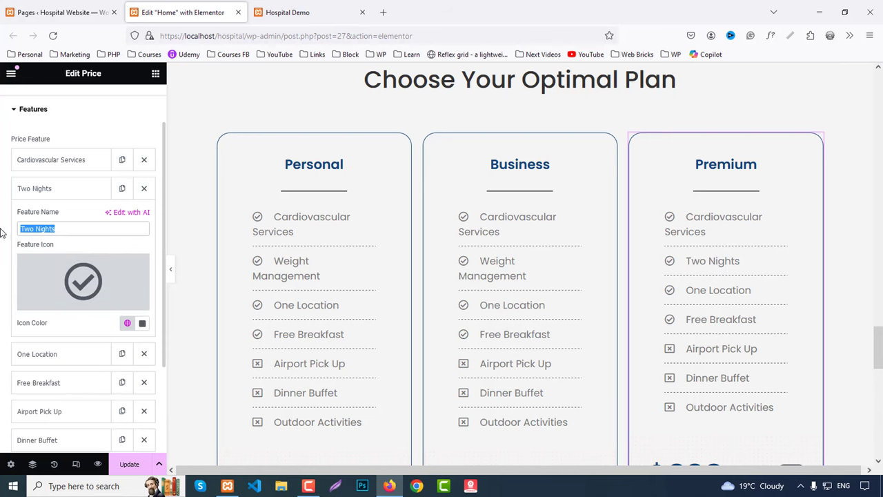
{"action": "type", "text": "Weight Management"}
Rename the Premium card's third feature to "Dental Services", copied from the demo page.
{"action": "left_click", "coordinate": [288, 12]}
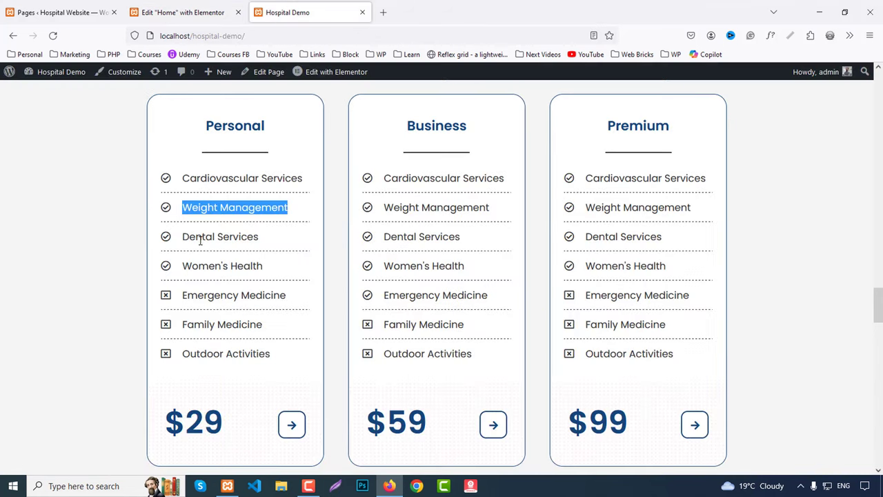
{"action": "scroll", "coordinate": [200, 240], "scroll_direction": "down", "scroll_amount": 2}
{"action": "triple_click", "coordinate": [233, 182]}
{"action": "key", "text": "ctrl+c"}
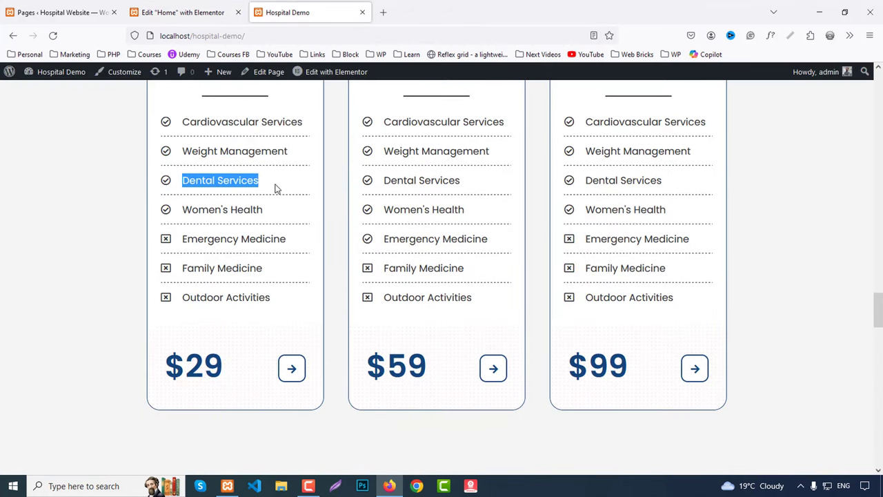
{"action": "left_click", "coordinate": [174, 6]}
{"action": "left_click", "coordinate": [39, 190]}
{"action": "left_click", "coordinate": [35, 218]}
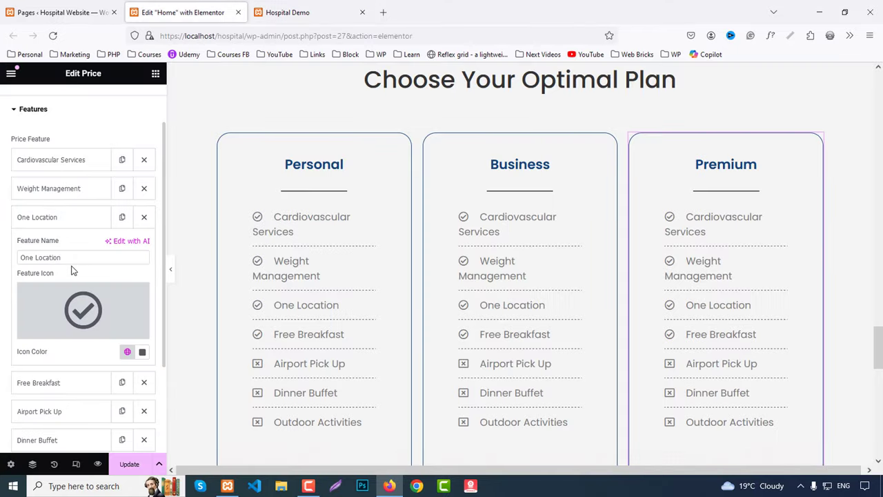
{"action": "left_click_drag", "start_coordinate": [66, 257], "coordinate": [1, 258]}
{"action": "key", "text": "ctrl+v"}
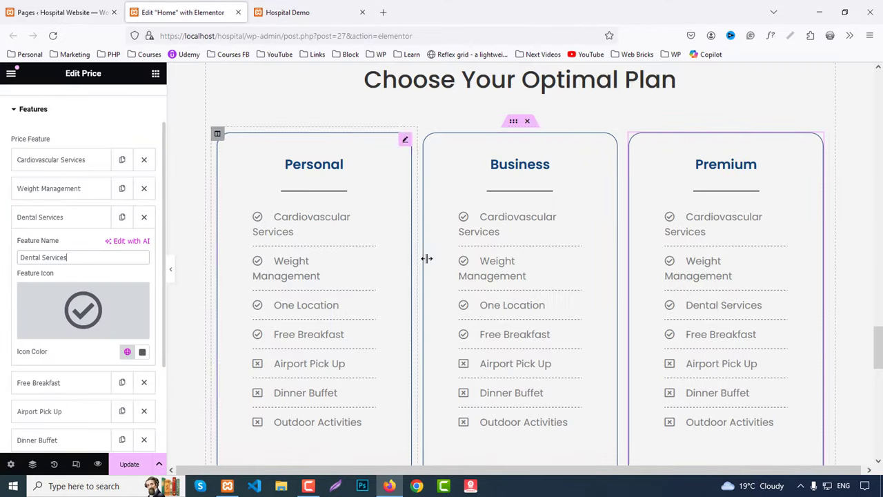
Rename the Business card's third feature to "Dental Services".
{"action": "left_click", "coordinate": [503, 267]}
{"action": "left_click", "coordinate": [34, 220]}
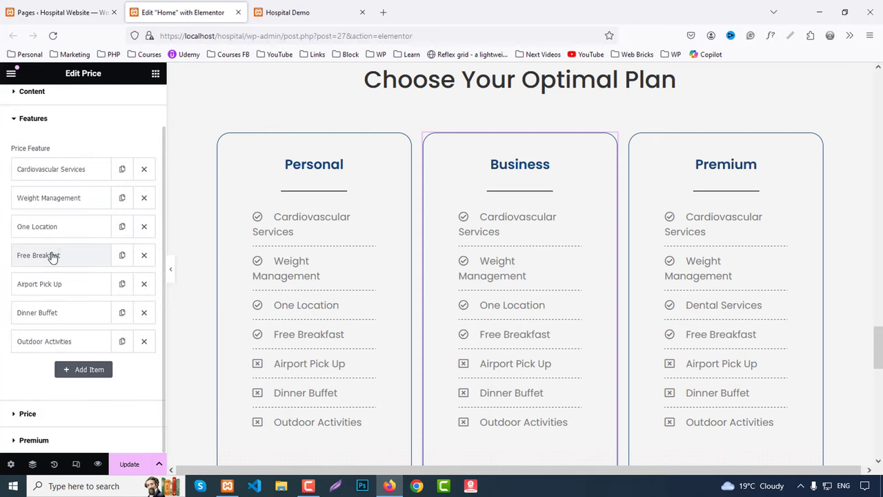
{"action": "left_click", "coordinate": [28, 227]}
{"action": "left_click_drag", "start_coordinate": [71, 266], "coordinate": [1, 260]}
{"action": "key", "text": "ctrl+v"}
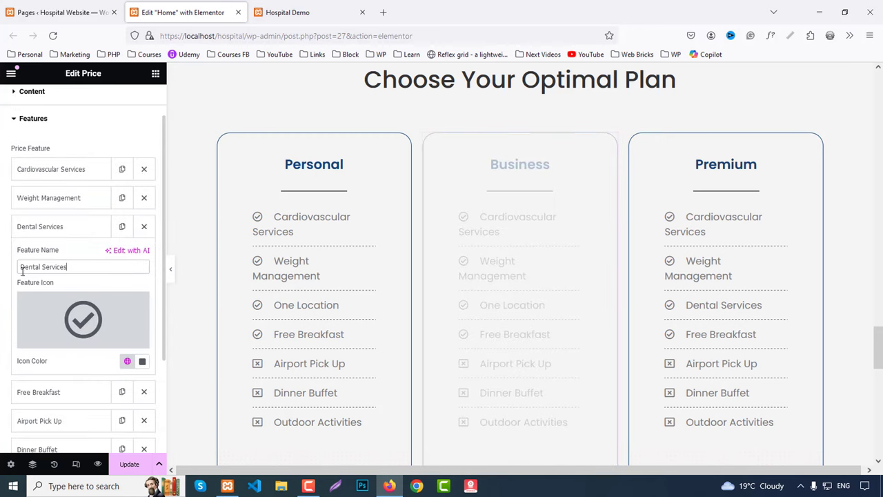
Rename the Personal card's third feature to "Dental Services".
{"action": "left_click", "coordinate": [366, 276]}
{"action": "left_click", "coordinate": [52, 225]}
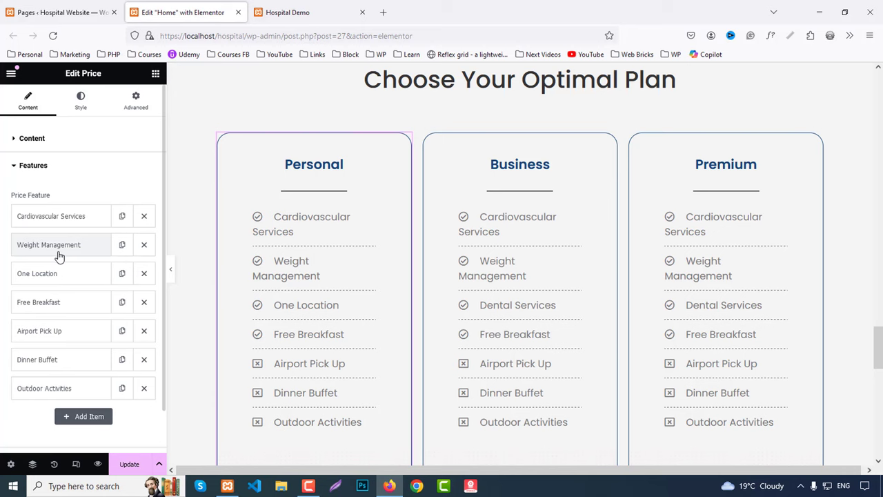
{"action": "left_click", "coordinate": [53, 274]}
{"action": "left_click_drag", "start_coordinate": [70, 315], "coordinate": [2, 305]}
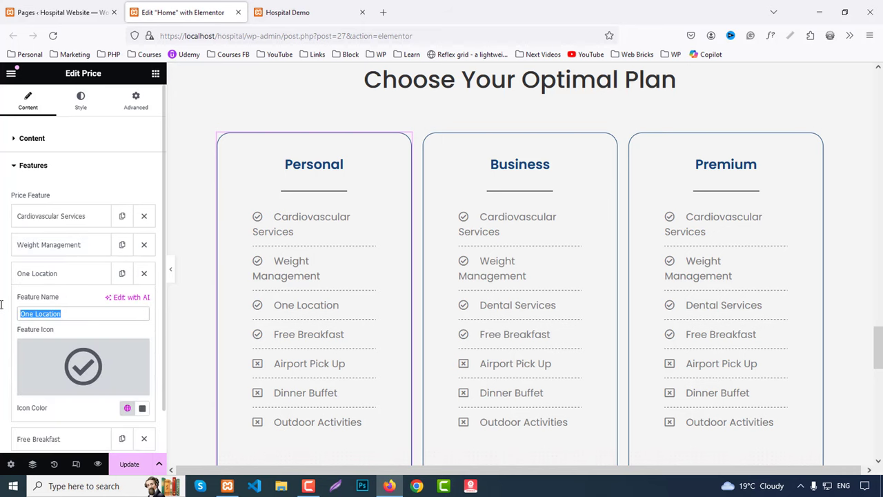
{"action": "key", "text": "ctrl+v"}
Rename the Personal card's fourth feature to "Women's Health", copied from the demo page.
{"action": "left_click", "coordinate": [333, 7]}
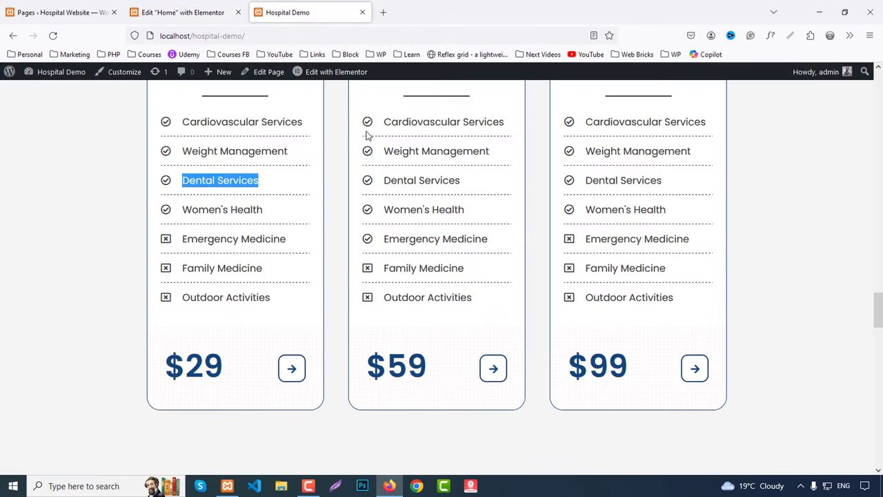
{"action": "left_click_drag", "start_coordinate": [186, 211], "coordinate": [267, 217]}
{"action": "key", "text": "ctrl+c"}
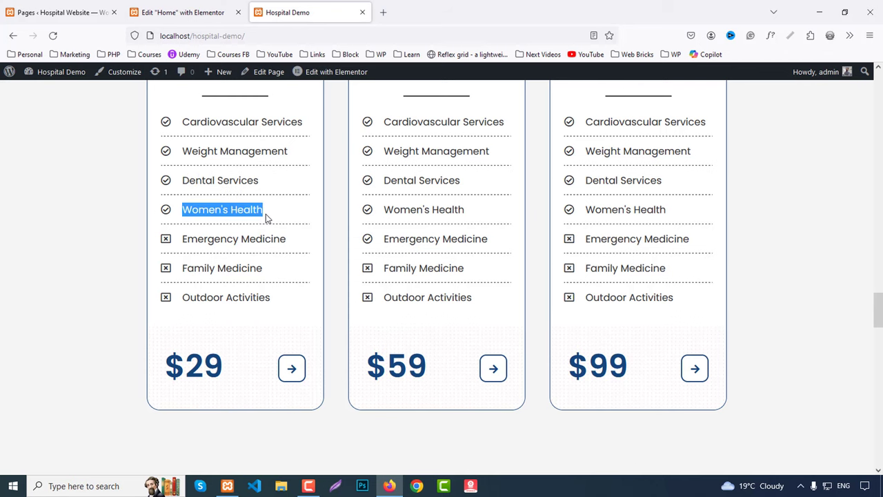
{"action": "left_click", "coordinate": [183, 12]}
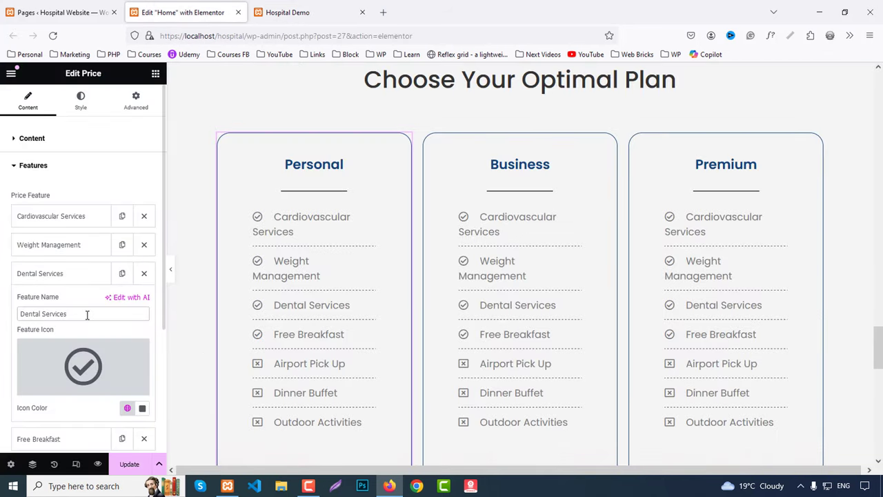
{"action": "left_click", "coordinate": [43, 273]}
{"action": "left_click", "coordinate": [43, 304]}
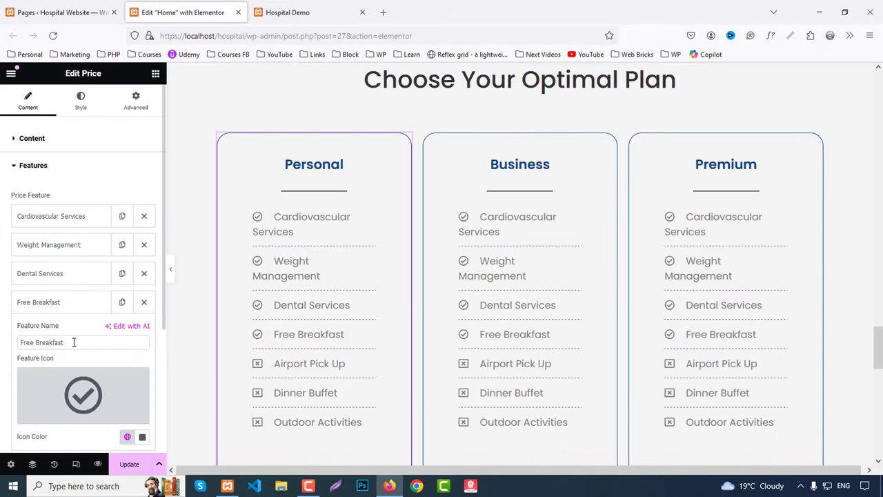
{"action": "key", "text": "ctrl+v"}
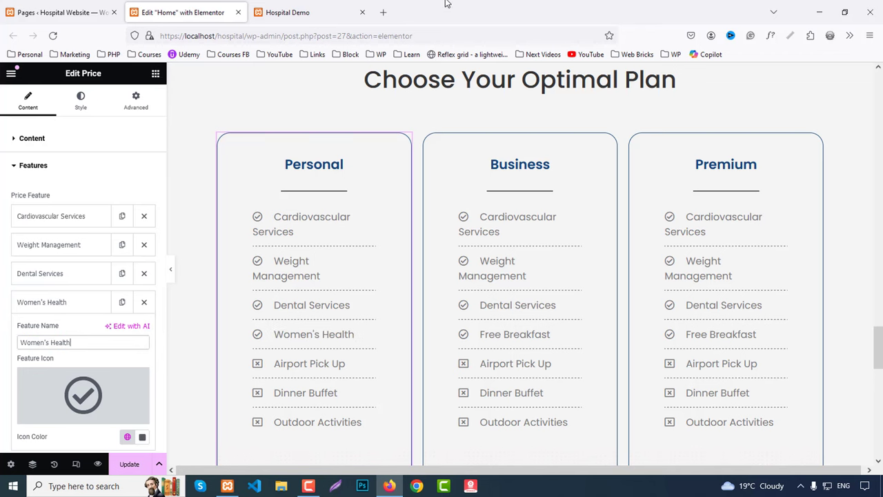
Rename the Business card's fourth feature to "Women's Health".
{"action": "left_click", "coordinate": [333, 5]}
{"action": "left_click", "coordinate": [183, 13]}
{"action": "left_click", "coordinate": [465, 345]}
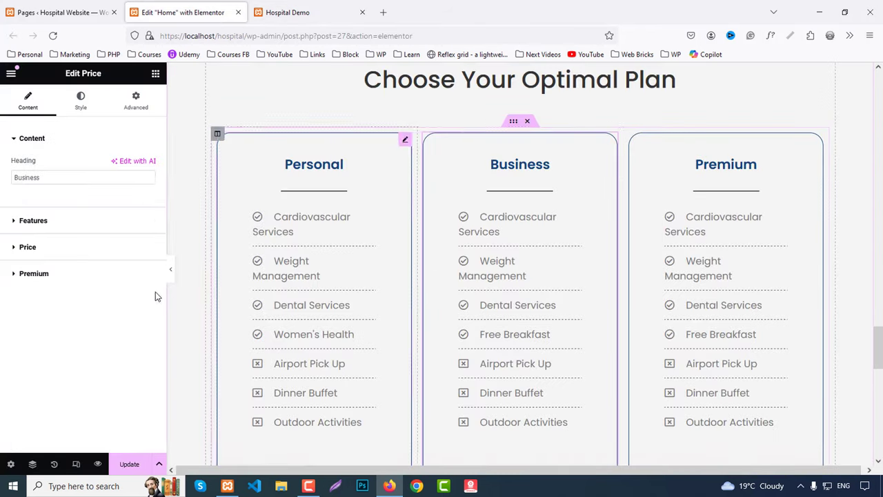
{"action": "left_click", "coordinate": [34, 221]}
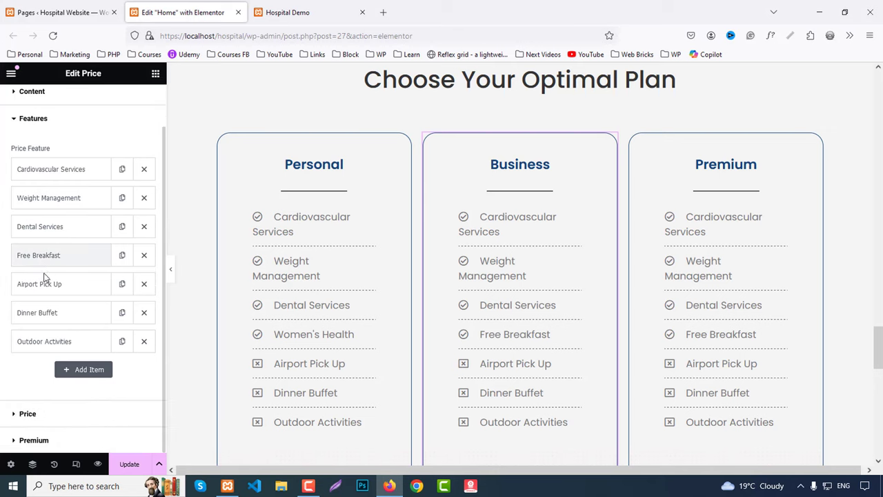
{"action": "left_click", "coordinate": [46, 289]}
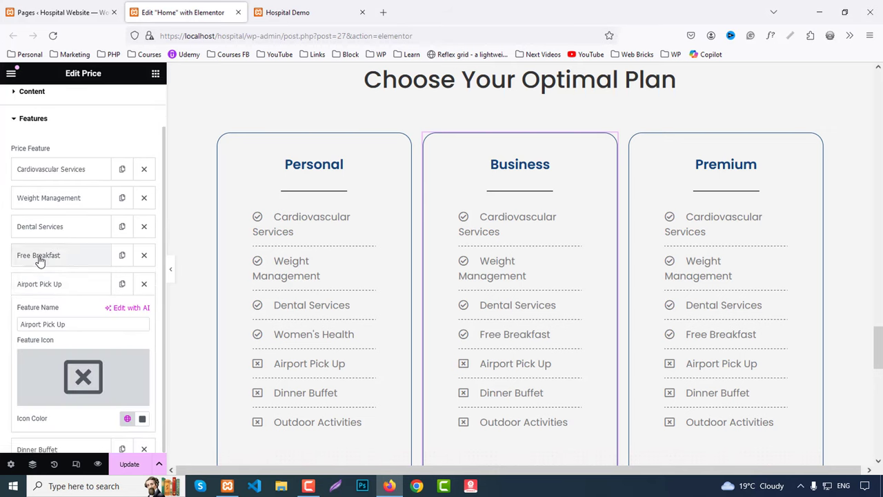
{"action": "left_click", "coordinate": [40, 257]}
{"action": "key", "text": "ctrl+v"}
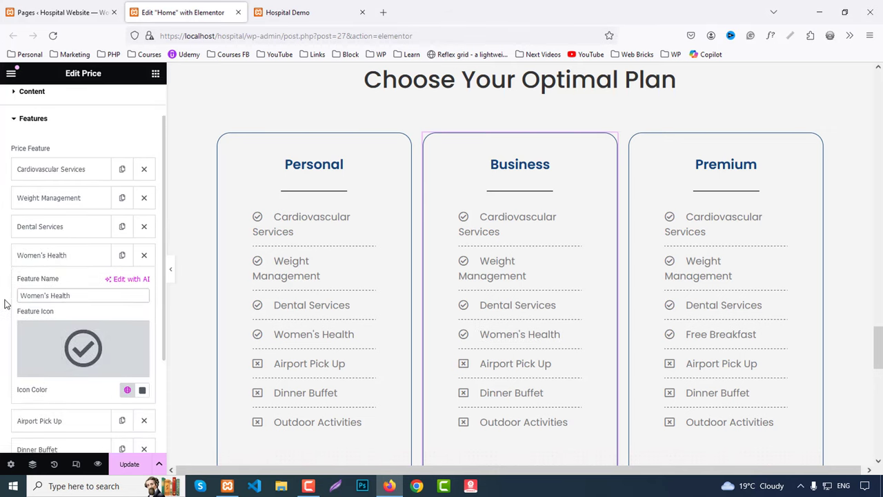
Rename the Premium card's fourth feature to "Women's Health".
{"action": "left_click", "coordinate": [745, 360]}
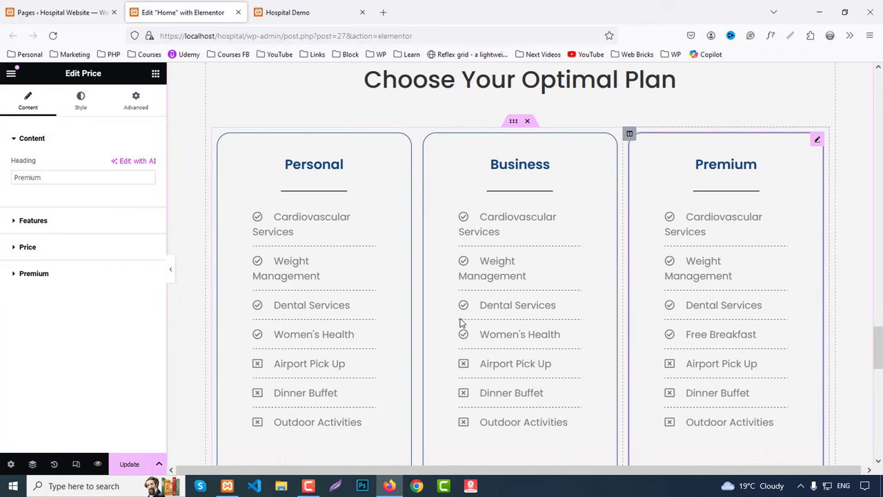
{"action": "left_click", "coordinate": [60, 222]}
{"action": "scroll", "coordinate": [70, 254], "scroll_direction": "down", "scroll_amount": 1}
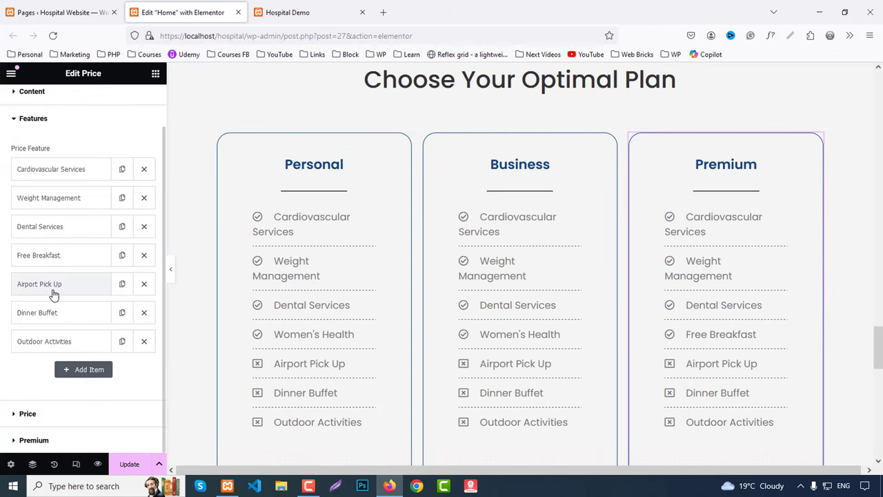
{"action": "left_click", "coordinate": [34, 256]}
{"action": "key", "text": "ctrl+v"}
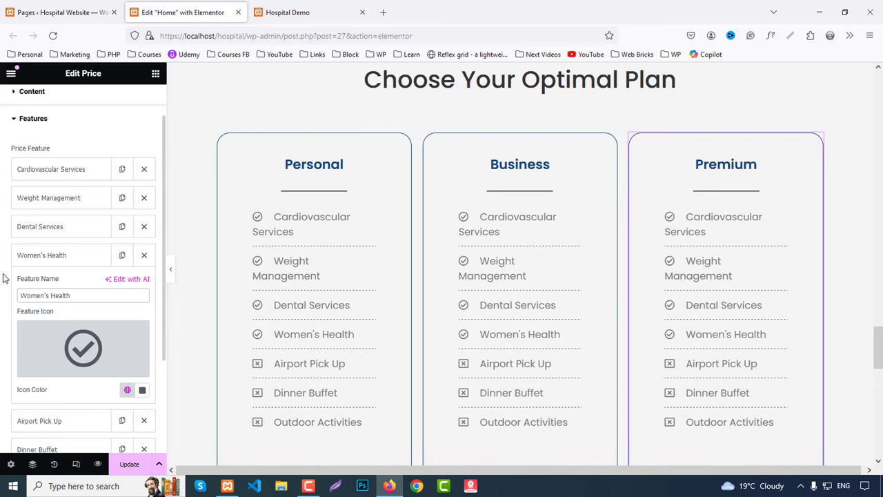
Rename the Premium card's fifth feature to "Emergency Medicine", copied from the demo page.
{"action": "left_click", "coordinate": [331, 12]}
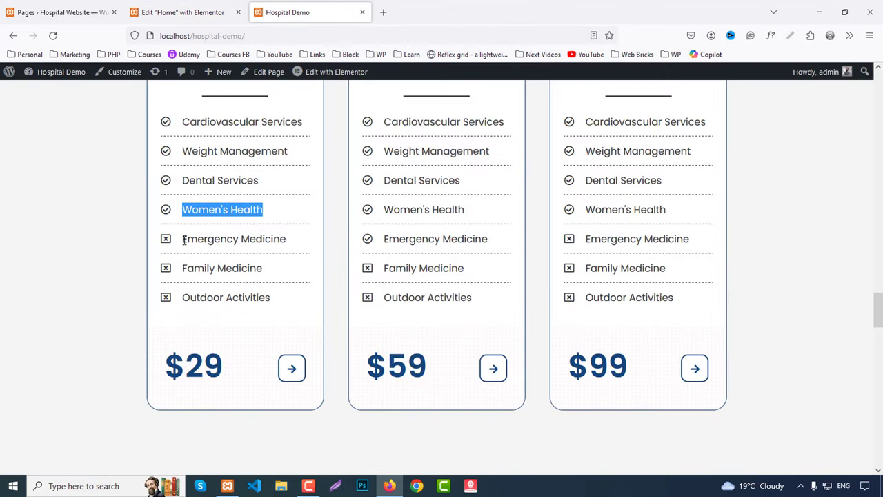
{"action": "left_click_drag", "start_coordinate": [183, 239], "coordinate": [301, 245]}
{"action": "key", "text": "ctrl+c"}
{"action": "left_click", "coordinate": [182, 12]}
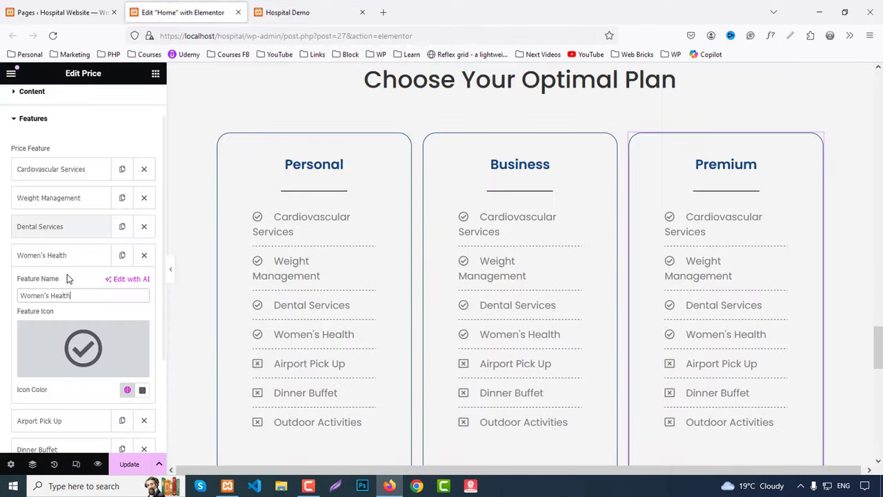
{"action": "left_click", "coordinate": [34, 256]}
{"action": "left_click", "coordinate": [40, 285]}
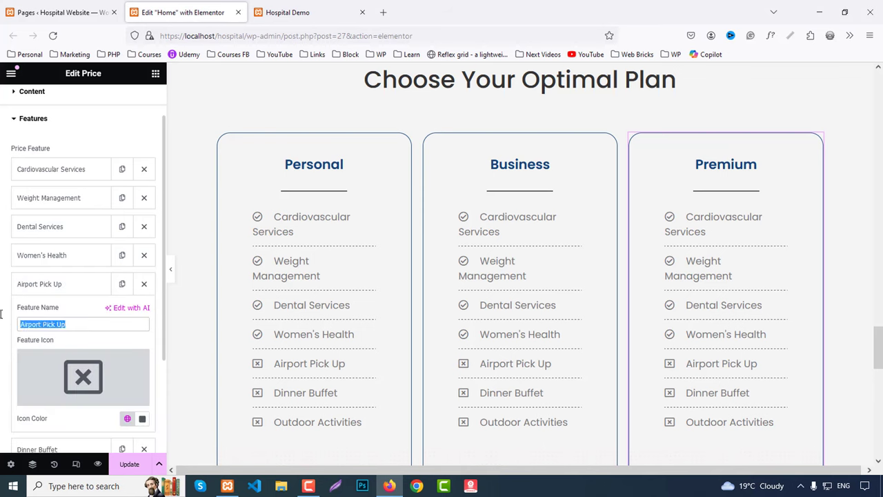
{"action": "key", "text": "ctrl+v"}
Rename the Business card's fifth feature to "Emergency Medicine".
{"action": "left_click", "coordinate": [518, 335]}
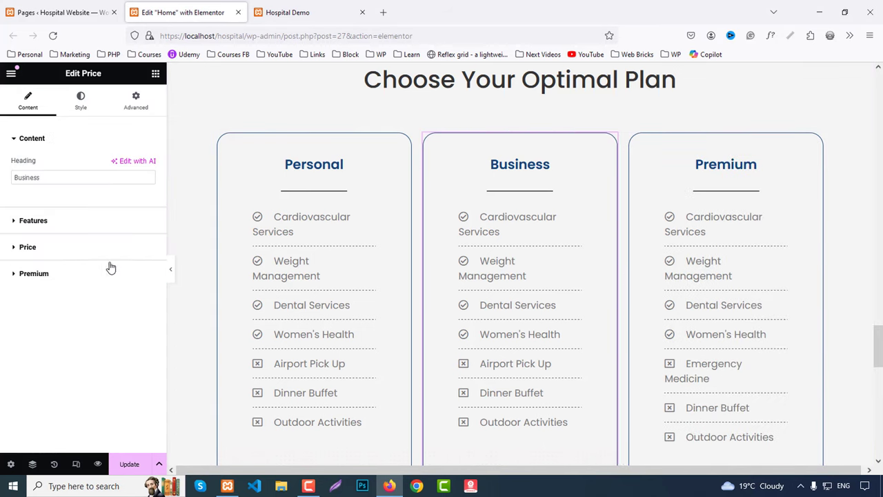
{"action": "left_click", "coordinate": [44, 220]}
{"action": "left_click", "coordinate": [21, 285]}
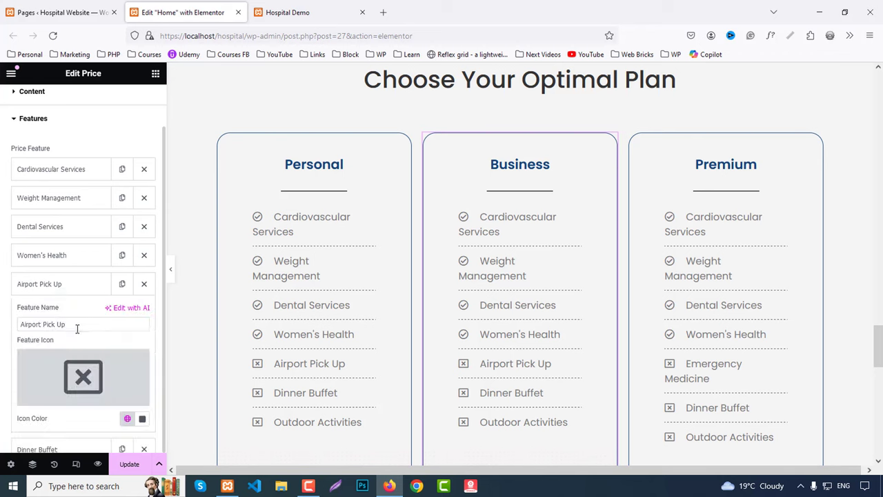
{"action": "key", "text": "ctrl+v"}
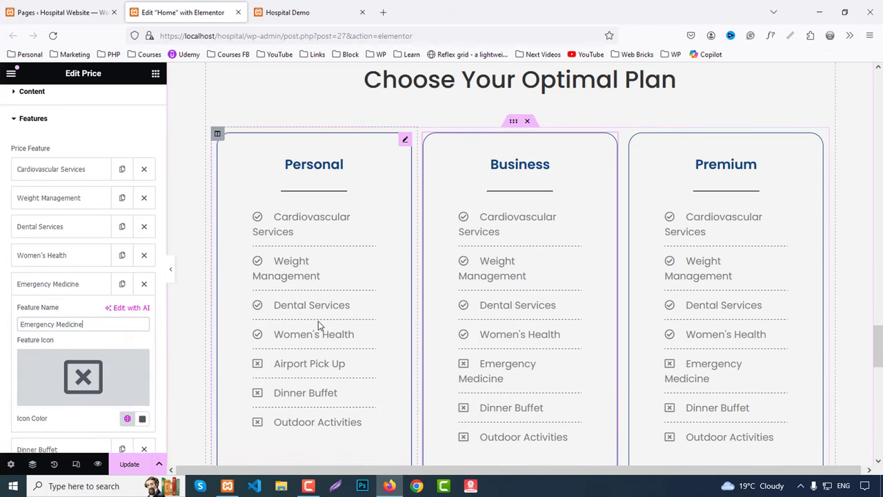
Rename the Personal card's fifth feature to "Emergency Medicine".
{"action": "left_click", "coordinate": [319, 326]}
{"action": "left_click", "coordinate": [44, 221]}
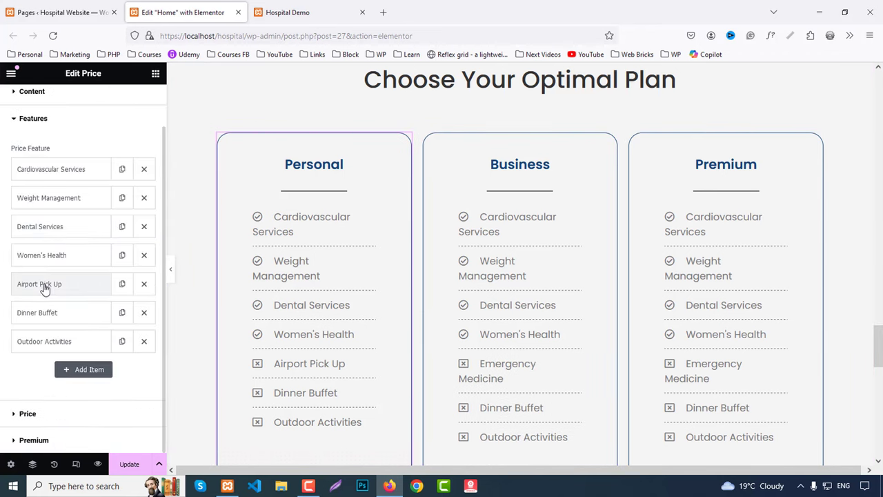
{"action": "left_click", "coordinate": [43, 285]}
{"action": "key", "text": "ctrl+v"}
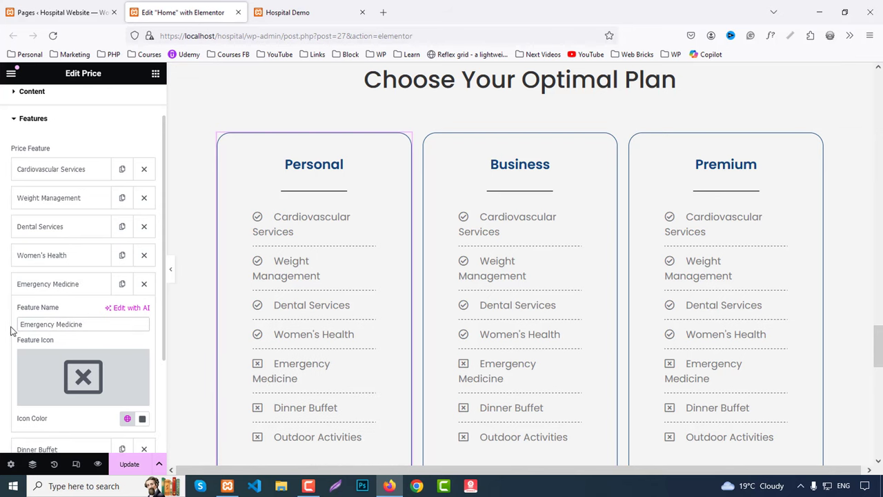
Rename the Personal card's sixth feature to "Family Medicine", copied from the demo page.
{"action": "left_click", "coordinate": [335, 12]}
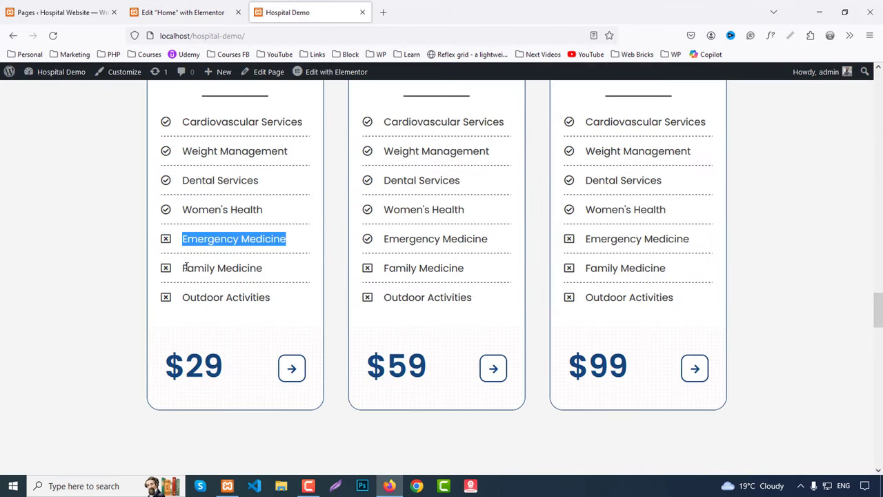
{"action": "left_click_drag", "start_coordinate": [185, 268], "coordinate": [264, 273]}
{"action": "key", "text": "ctrl+c"}
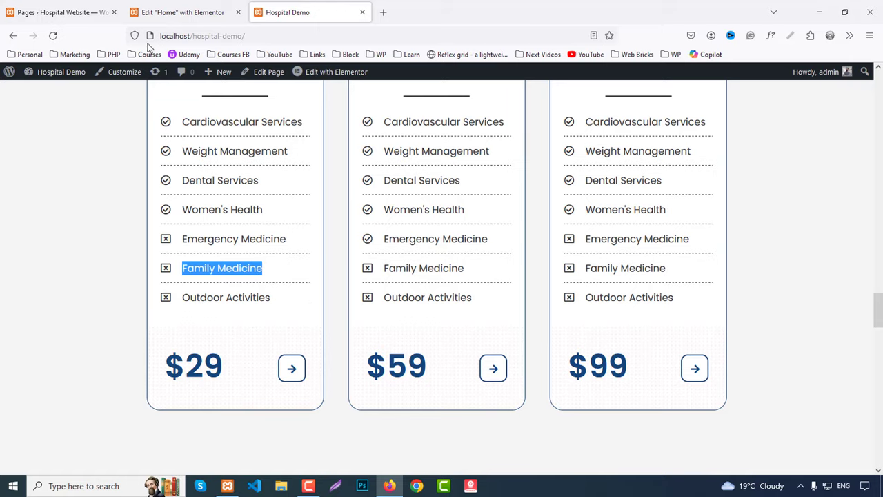
{"action": "left_click", "coordinate": [181, 13]}
{"action": "left_click", "coordinate": [38, 284]}
{"action": "left_click", "coordinate": [41, 312]}
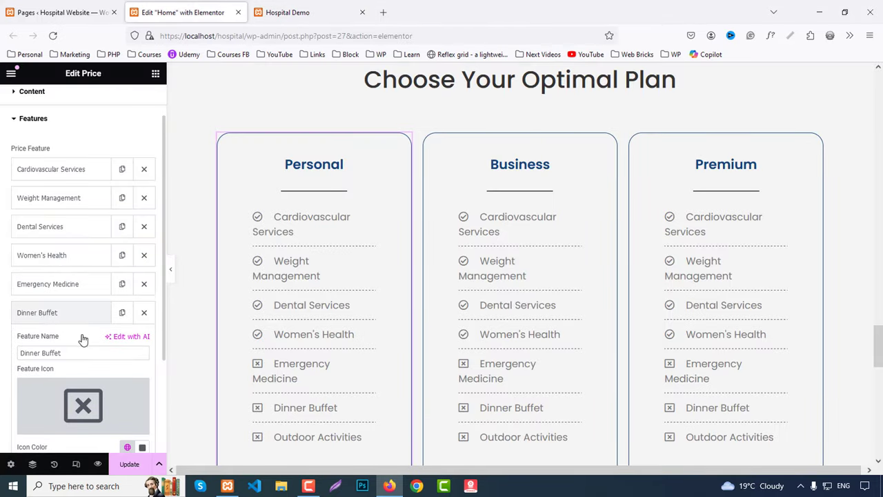
{"action": "scroll", "coordinate": [82, 339], "scroll_direction": "down", "scroll_amount": 3}
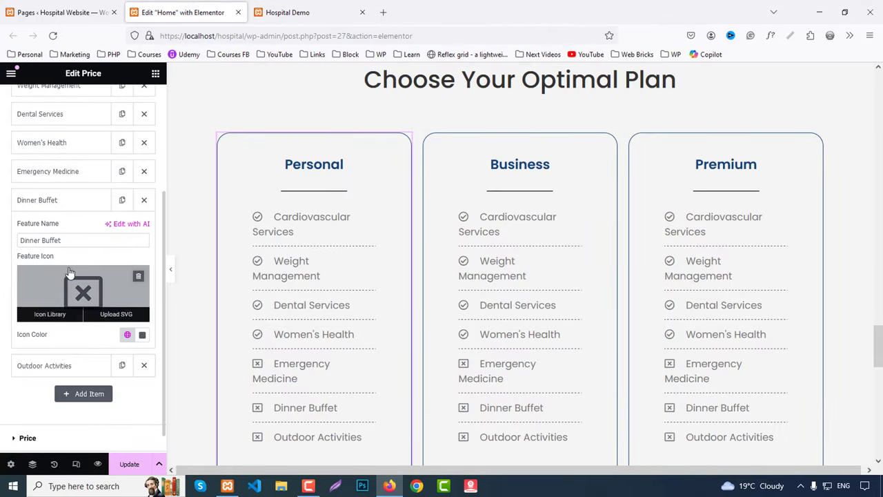
{"action": "type", "text": "Family Medicine"}
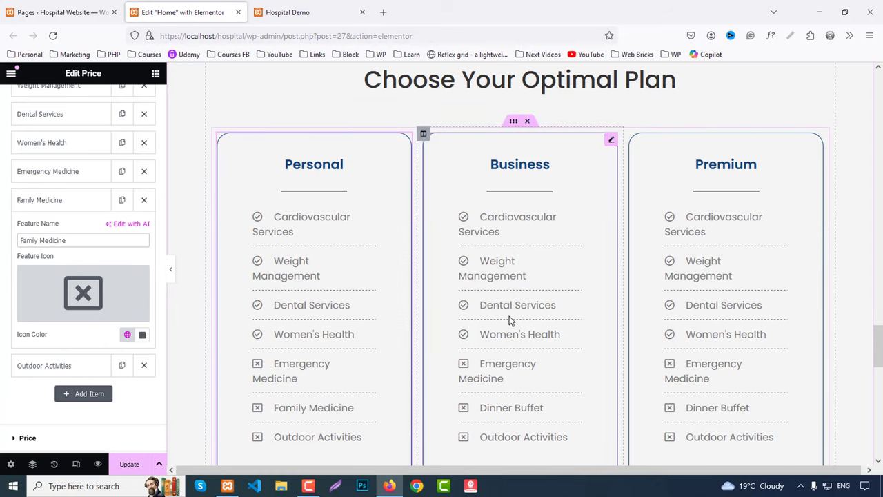
Rename the Business card's sixth feature to "Family Medicine".
{"action": "scroll", "coordinate": [508, 311], "scroll_direction": "down", "scroll_amount": 1}
{"action": "left_click", "coordinate": [509, 292]}
{"action": "left_click", "coordinate": [32, 224]}
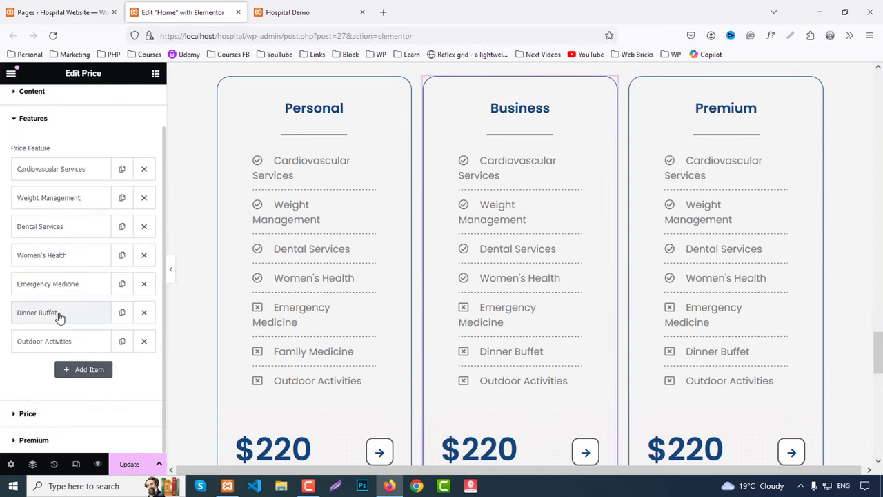
{"action": "left_click", "coordinate": [51, 314]}
{"action": "triple_click", "coordinate": [75, 353]}
{"action": "key", "text": "ctrl+v"}
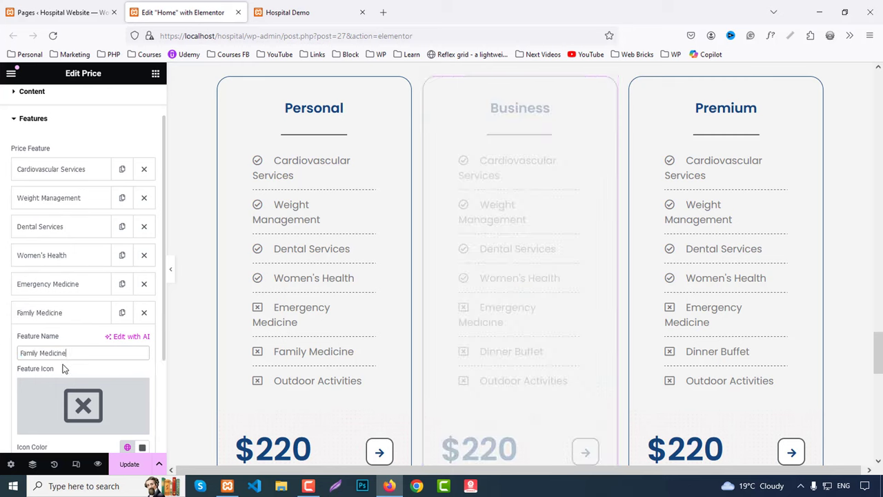
Rename the Premium card's sixth feature to "Family Medicine".
{"action": "left_click", "coordinate": [725, 281]}
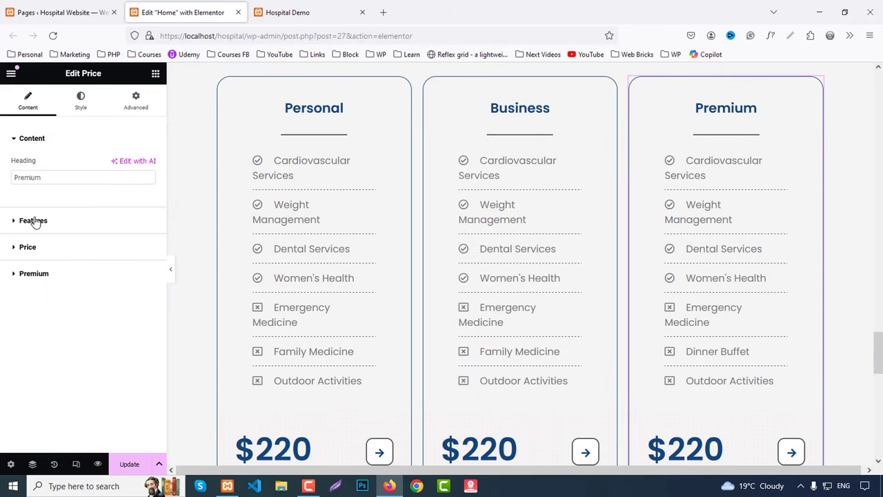
{"action": "left_click", "coordinate": [34, 221]}
{"action": "left_click", "coordinate": [51, 315]}
{"action": "left_click_drag", "start_coordinate": [72, 353], "coordinate": [2, 336]}
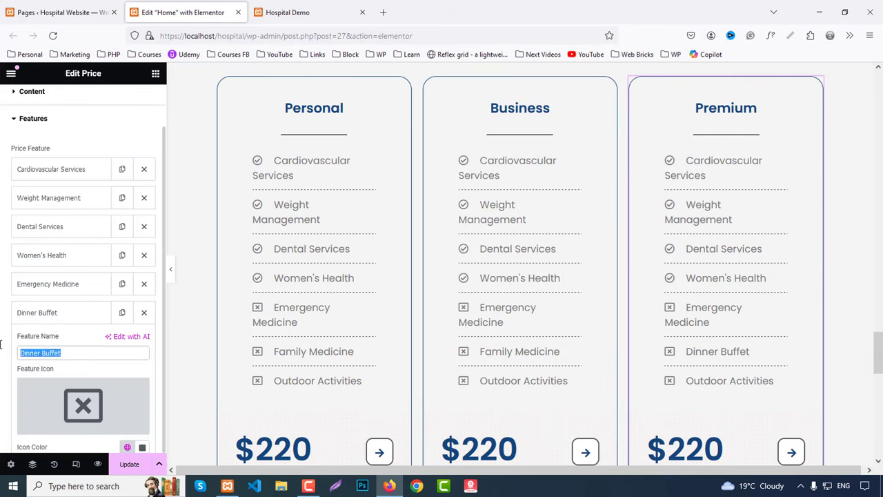
{"action": "key", "text": "ctrl+v"}
Enter "Outdoor Activities", copied from the demo page, as the Premium card's seventh feature name.
{"action": "left_click", "coordinate": [297, 10]}
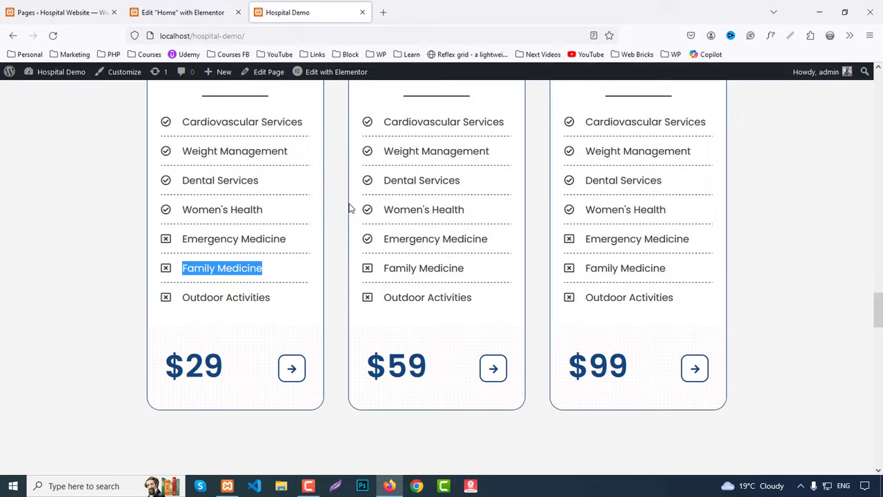
{"action": "left_click_drag", "start_coordinate": [184, 298], "coordinate": [287, 304]}
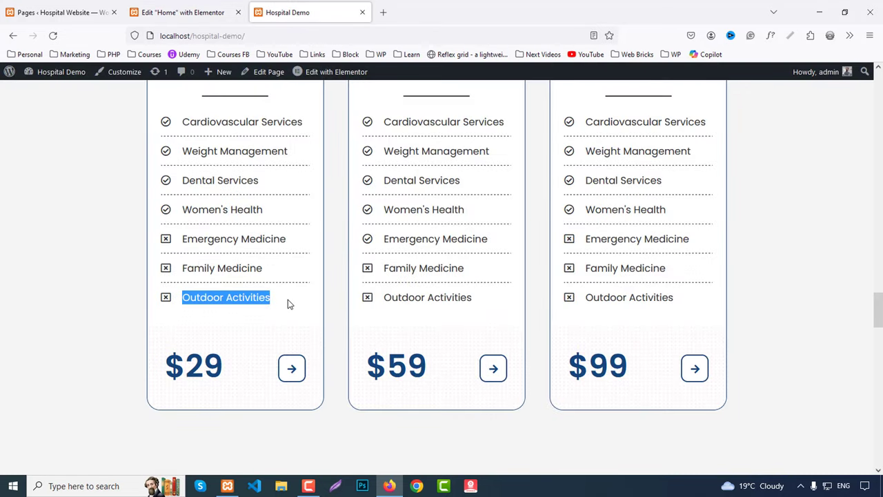
{"action": "left_click", "coordinate": [180, 12]}
{"action": "left_click", "coordinate": [42, 320]}
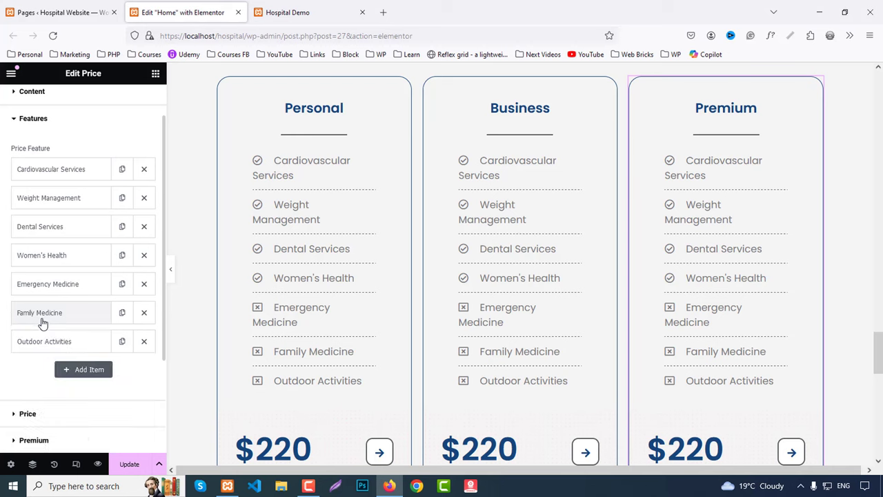
{"action": "left_click", "coordinate": [38, 341]}
{"action": "triple_click", "coordinate": [84, 324]}
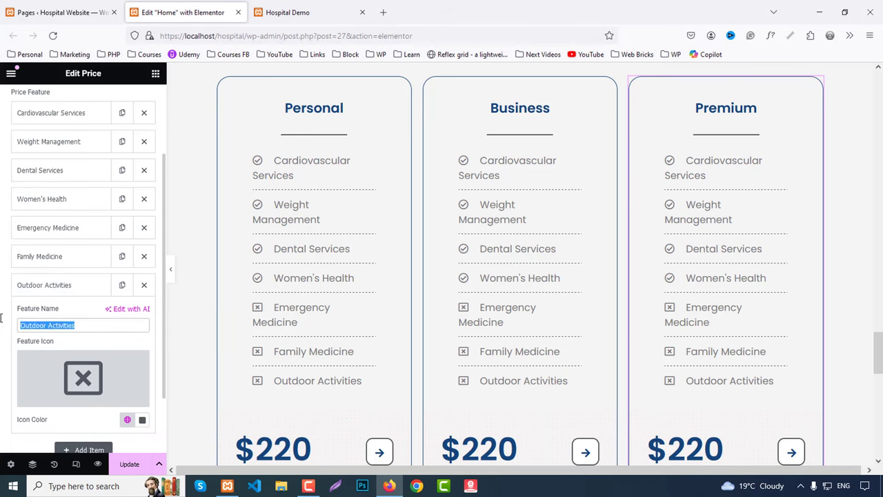
{"action": "type", "text": "Outdoor Activities"}
{"action": "left_click", "coordinate": [504, 321]}
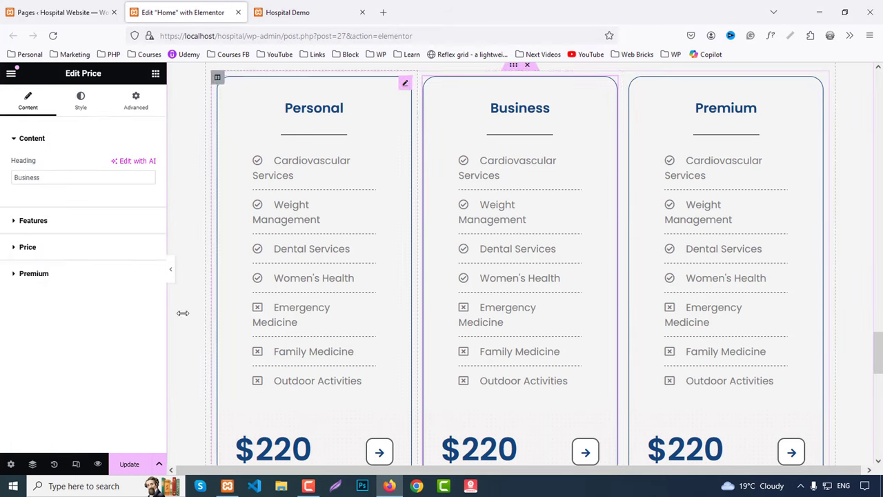
Set the Personal card's price amount to $29, as on the demo page.
{"action": "left_click", "coordinate": [339, 5]}
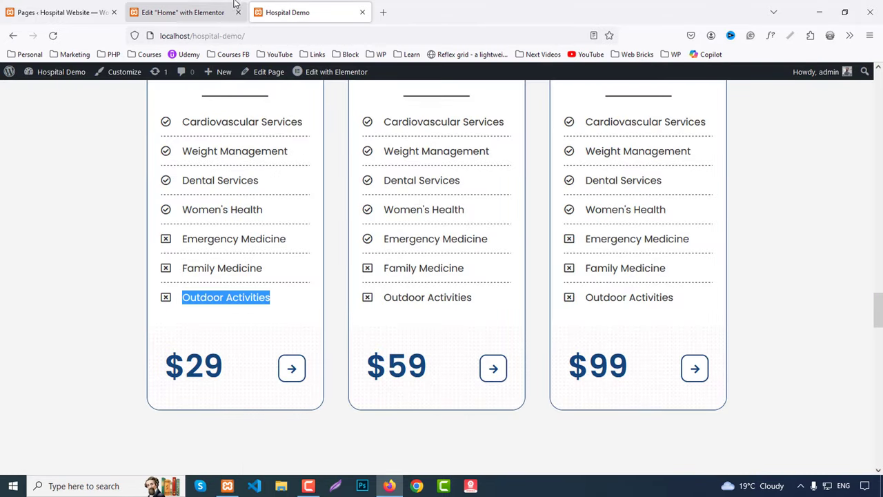
{"action": "left_click", "coordinate": [197, 8]}
{"action": "scroll", "coordinate": [222, 213], "scroll_direction": "down", "scroll_amount": 3}
{"action": "left_click", "coordinate": [221, 326]}
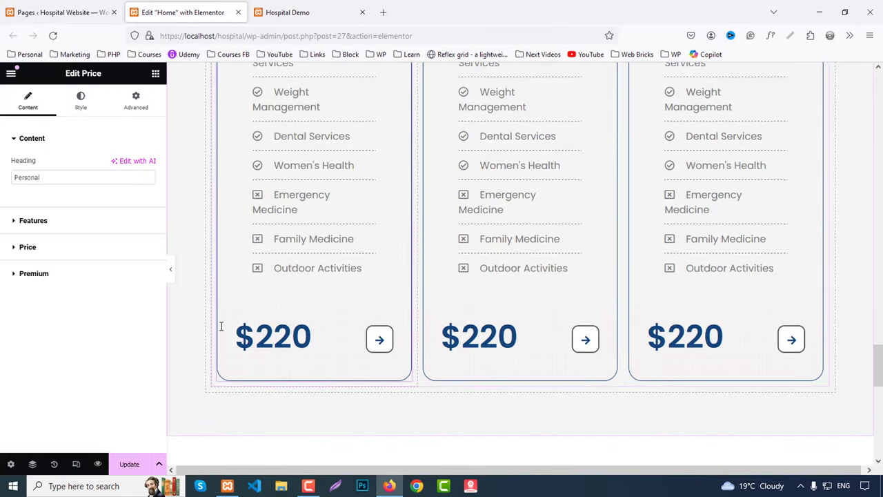
{"action": "left_click", "coordinate": [21, 247]}
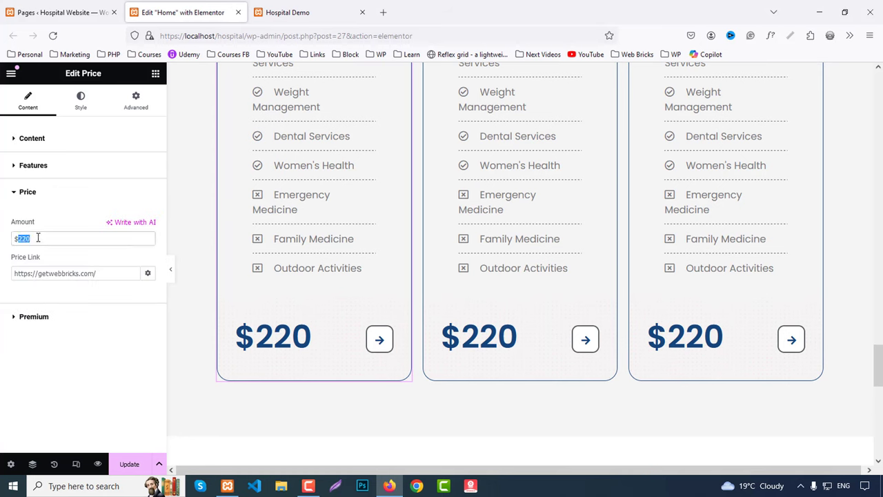
{"action": "type", "text": "29"}
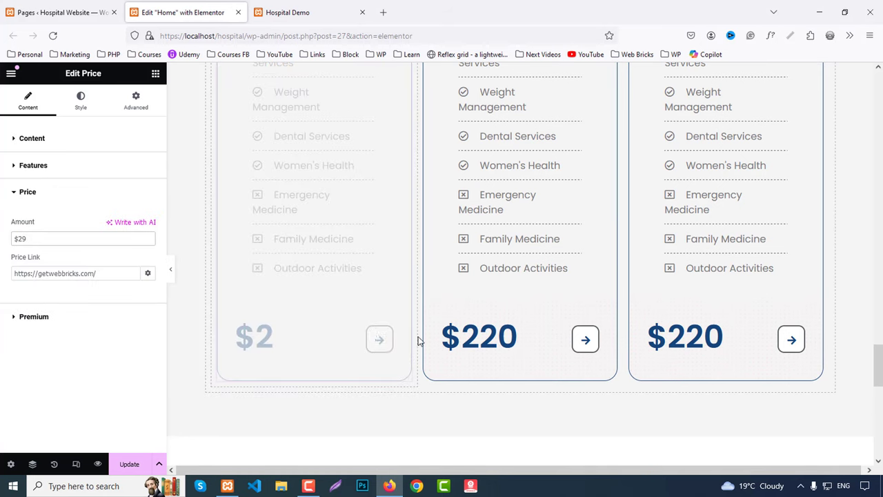
Set the Business card's price amount to $59.
{"action": "left_click", "coordinate": [544, 348]}
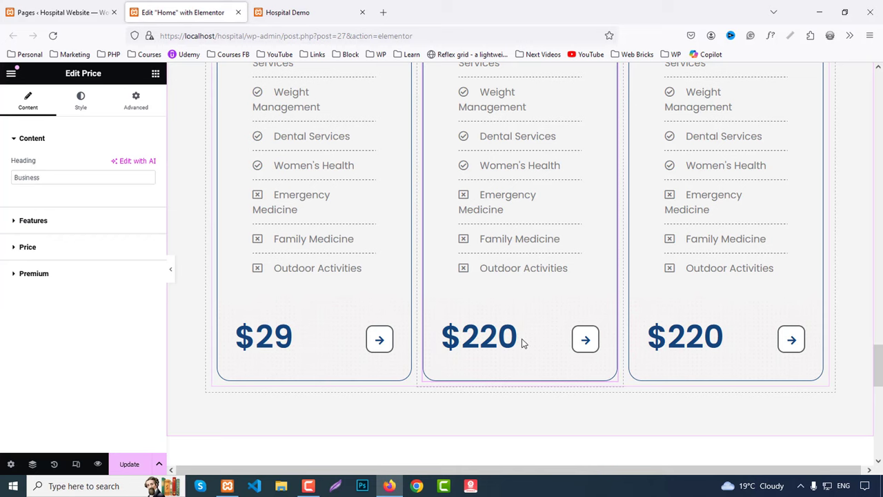
{"action": "left_click", "coordinate": [27, 247]}
{"action": "left_click", "coordinate": [41, 238]}
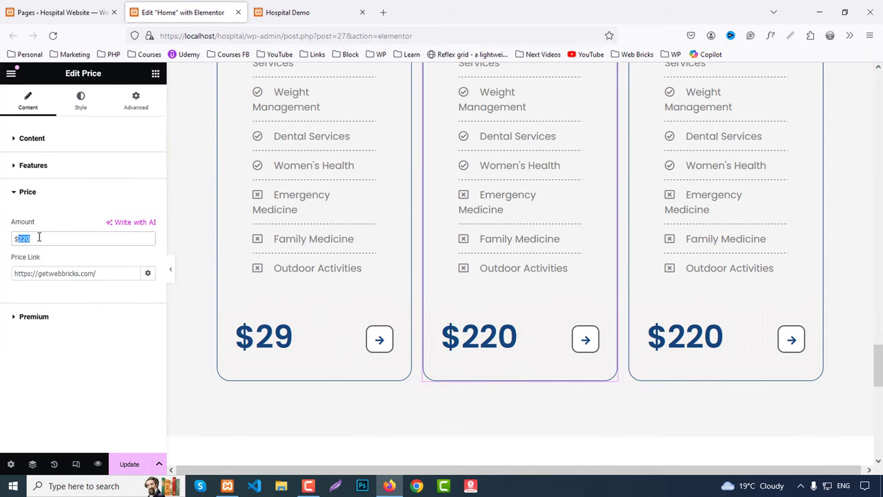
{"action": "key", "text": "BackSpace"}
{"action": "type", "text": "59"}
Set the Premium card's price amount to $99.
{"action": "left_click", "coordinate": [725, 303]}
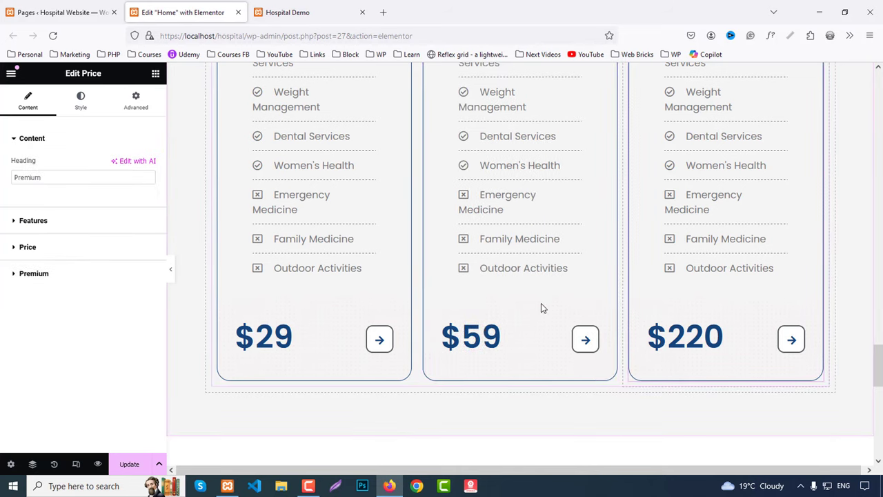
{"action": "left_click", "coordinate": [39, 250]}
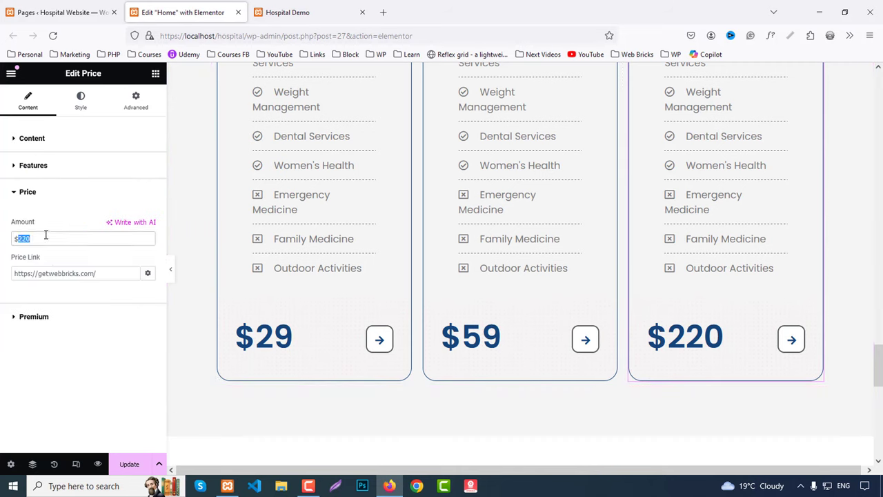
{"action": "type", "text": "99"}
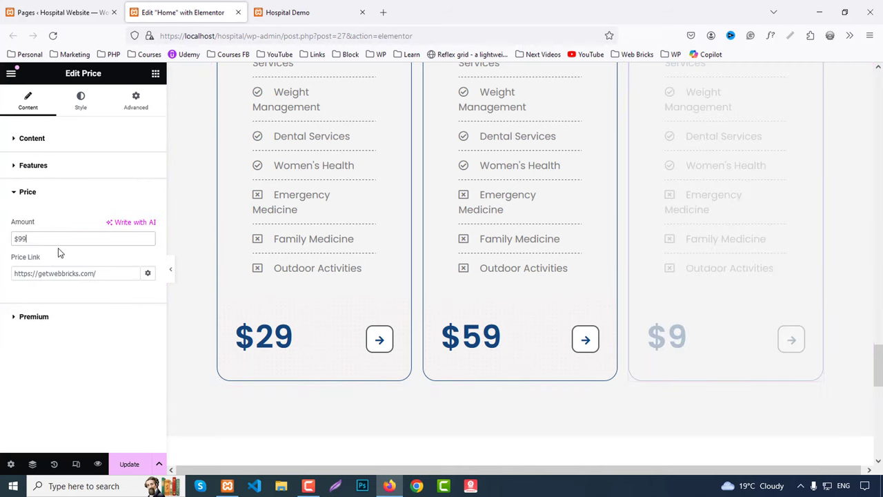
Give the Personal price card a classic background in white, #FFFFFF, after comparing with the demo page.
{"action": "scroll", "coordinate": [197, 191], "scroll_direction": "up", "scroll_amount": 3}
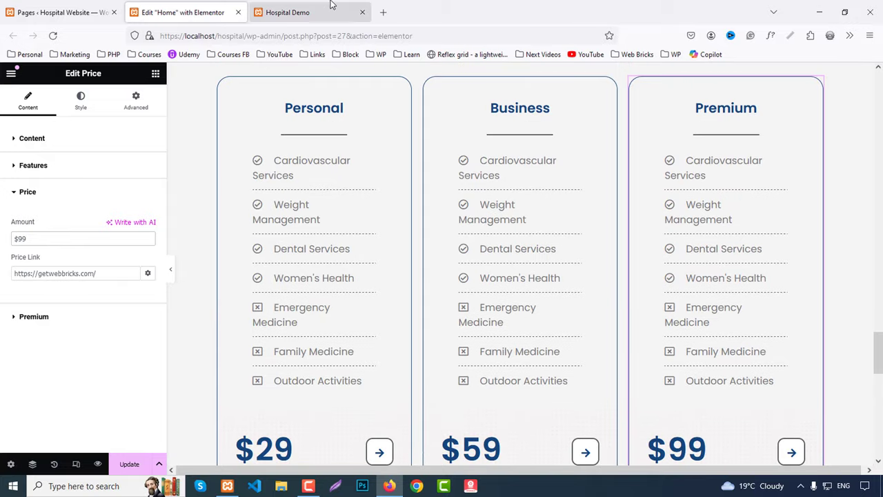
{"action": "left_click", "coordinate": [322, 11]}
{"action": "left_click", "coordinate": [156, 7]}
{"action": "scroll", "coordinate": [244, 184], "scroll_direction": "up", "scroll_amount": 1}
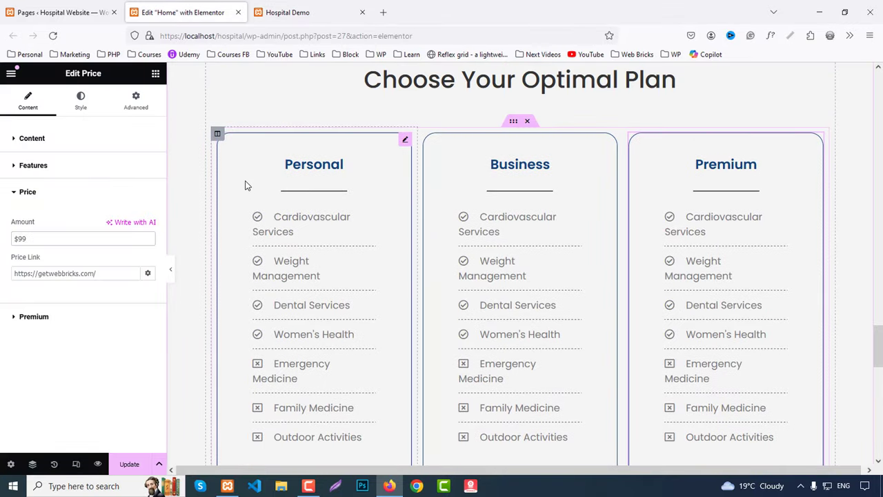
{"action": "left_click", "coordinate": [233, 177]}
{"action": "left_click", "coordinate": [128, 109]}
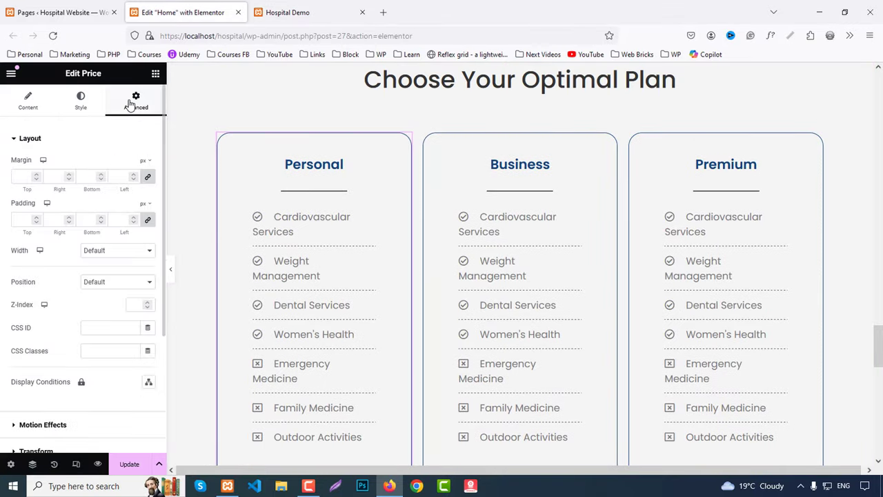
{"action": "scroll", "coordinate": [34, 404], "scroll_direction": "down", "scroll_amount": 2}
{"action": "left_click", "coordinate": [43, 376]}
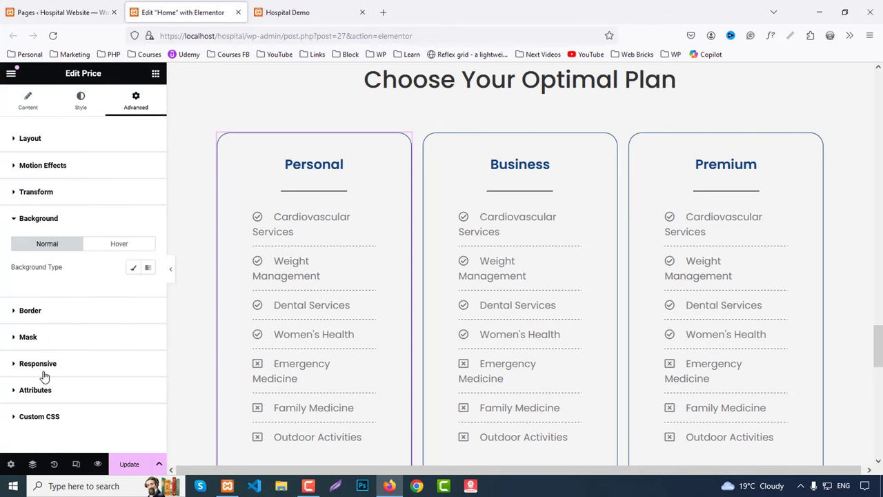
{"action": "left_click", "coordinate": [133, 267]}
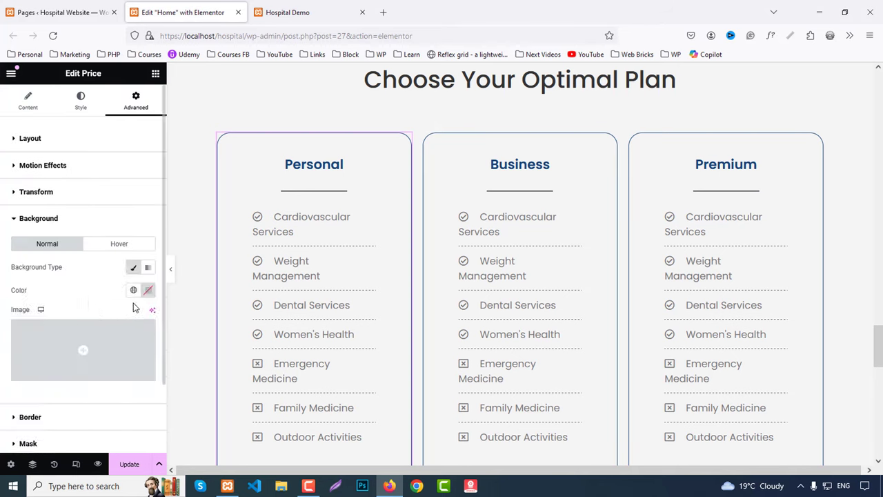
{"action": "left_click", "coordinate": [147, 291]}
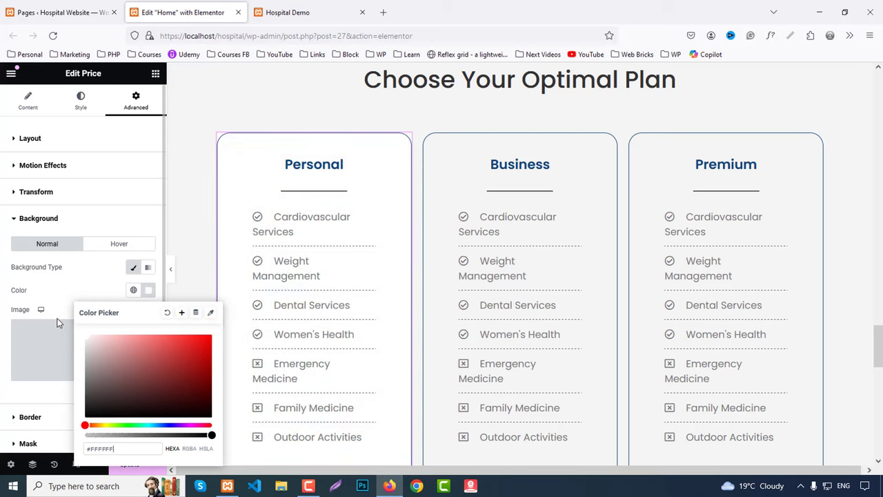
Unlink the padding of the Personal card's feature list and set it to 30 px right and left, 0 top and bottom.
{"action": "left_click", "coordinate": [80, 103]}
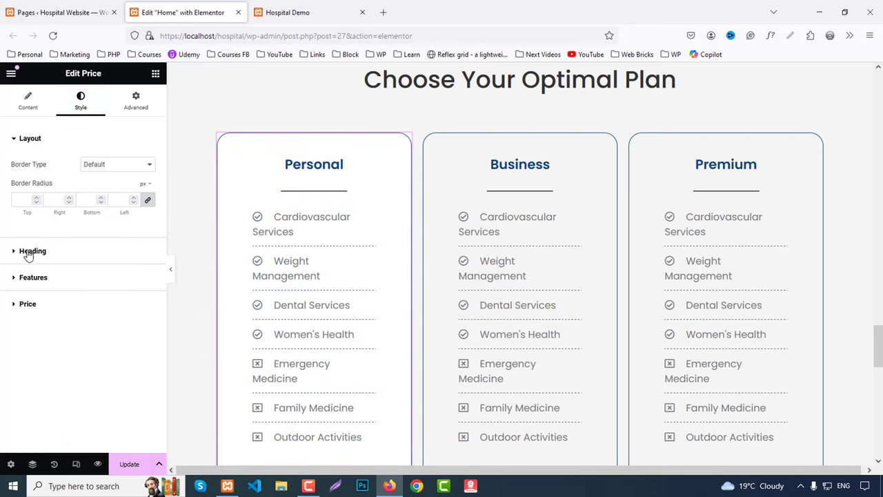
{"action": "left_click", "coordinate": [34, 277]}
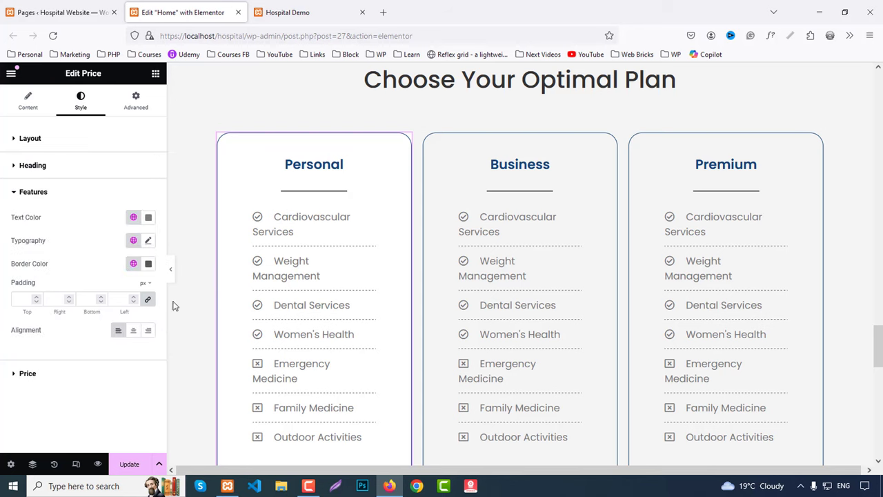
{"action": "left_click", "coordinate": [147, 299]}
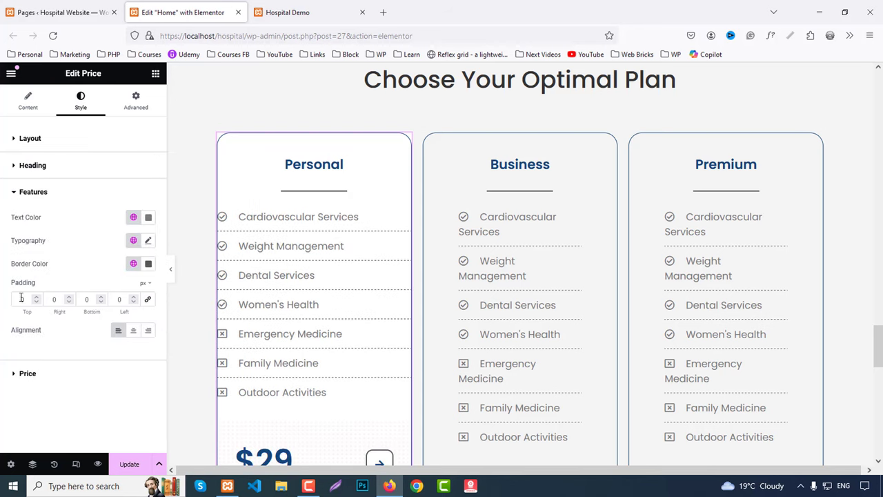
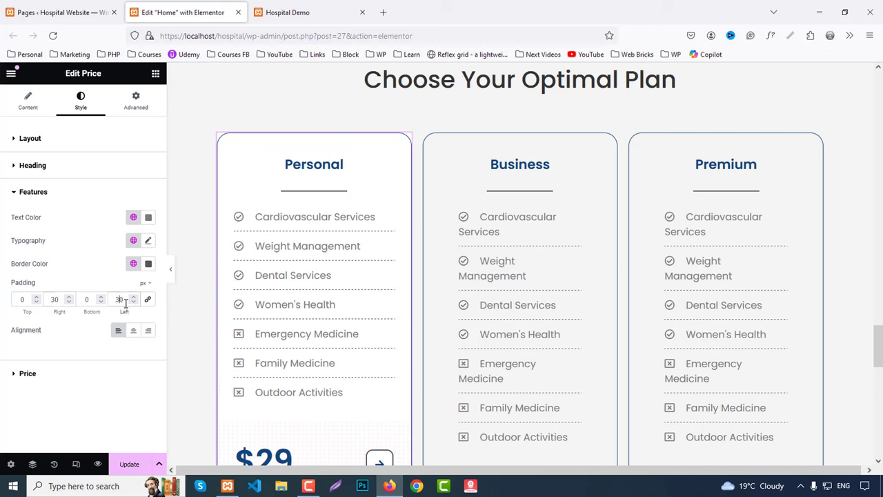
Set the text color of the Personal card's feature list to #333333.
{"action": "left_click", "coordinate": [148, 216]}
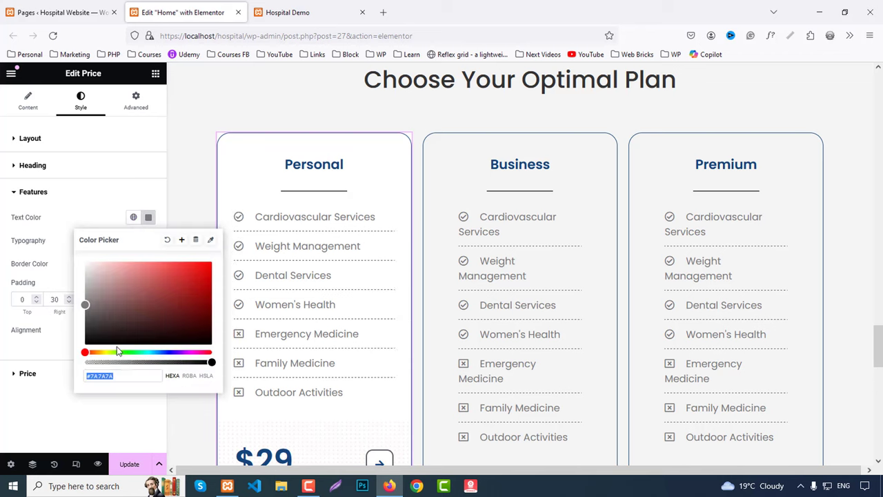
{"action": "type", "text": "#333333"}
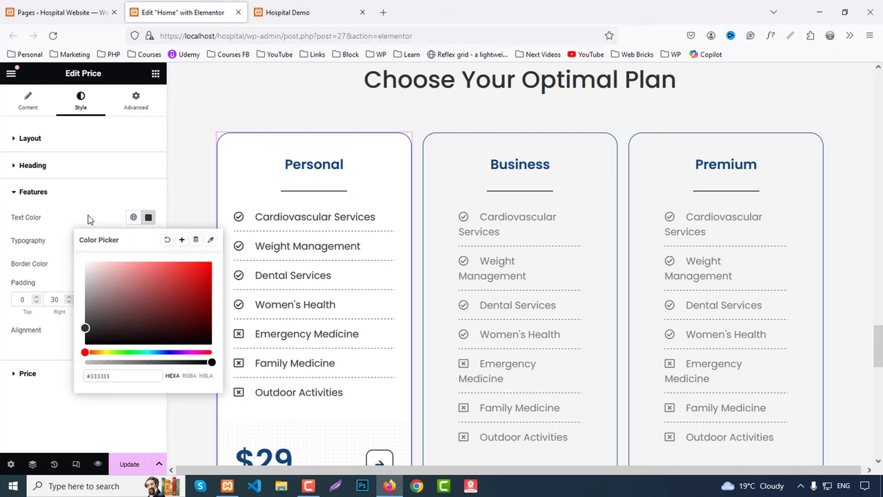
{"action": "left_click", "coordinate": [87, 220]}
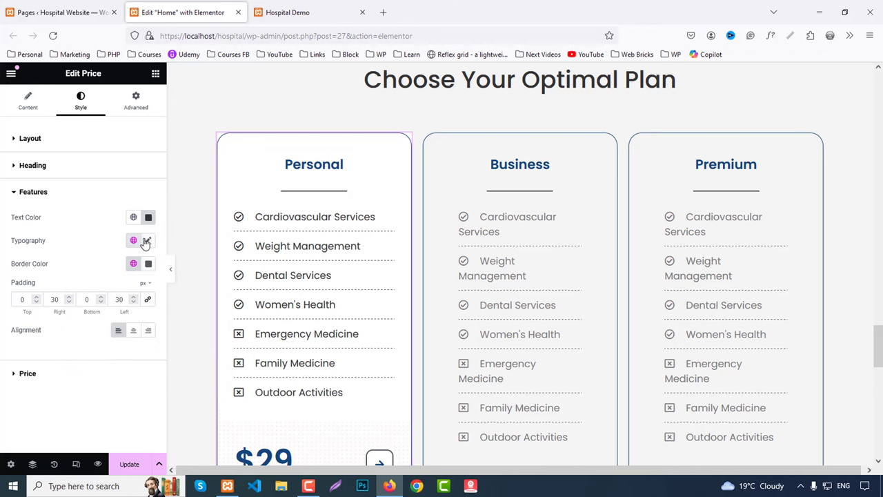
Set the font size of the Personal card's feature list to 18 px.
{"action": "left_click", "coordinate": [146, 241]}
{"action": "double_click", "coordinate": [125, 328]}
{"action": "type", "text": "1"}
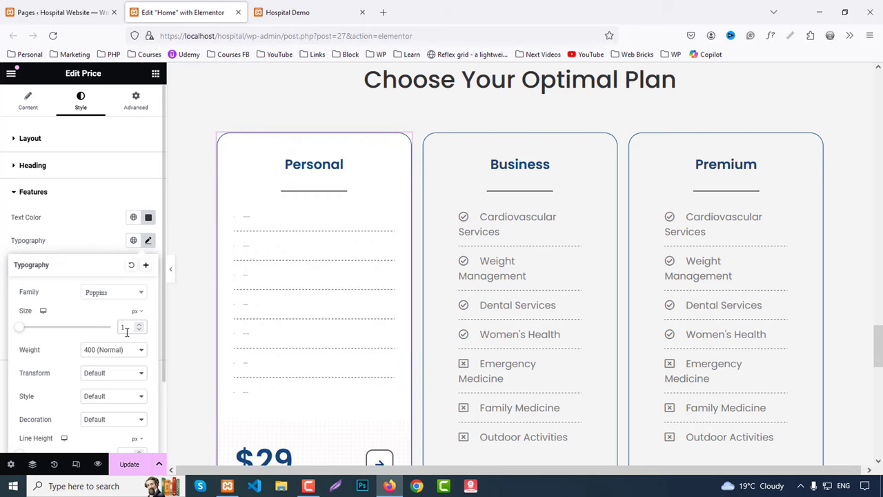
{"action": "type", "text": "6"}
{"action": "key", "text": "Up"}
{"action": "key", "text": "Up"}
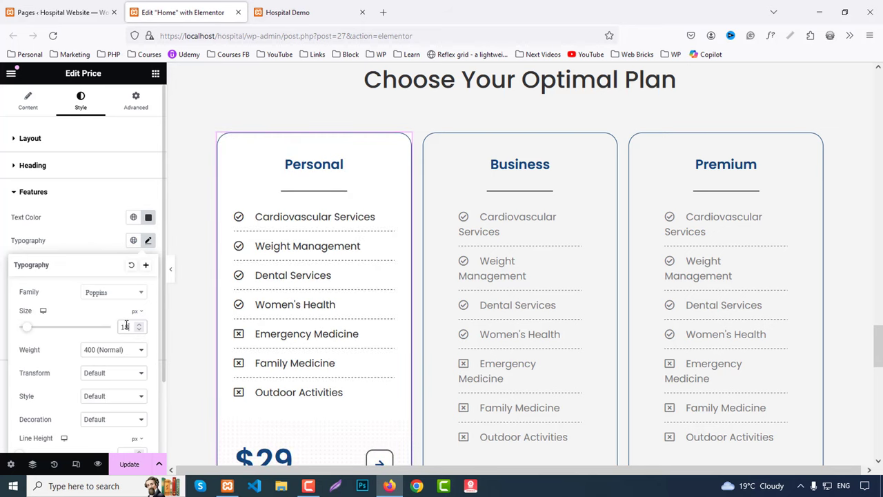
{"action": "scroll", "coordinate": [297, 363], "scroll_direction": "down", "scroll_amount": 3}
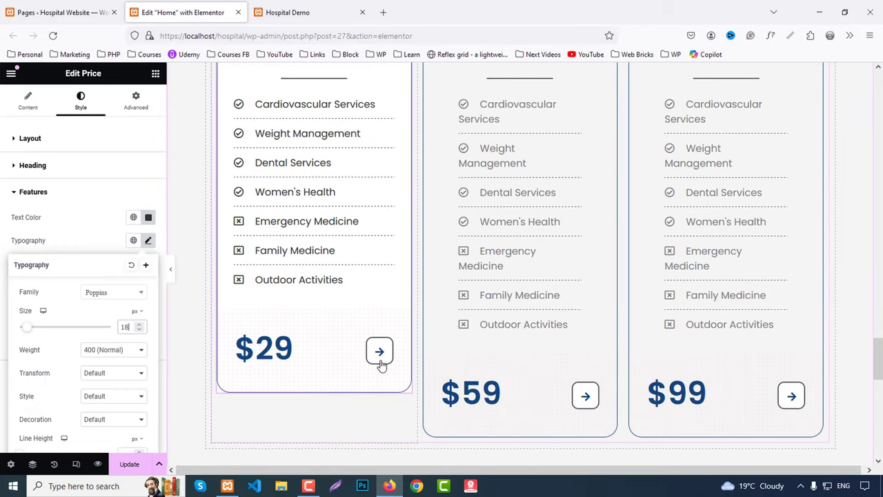
{"action": "left_click", "coordinate": [109, 223]}
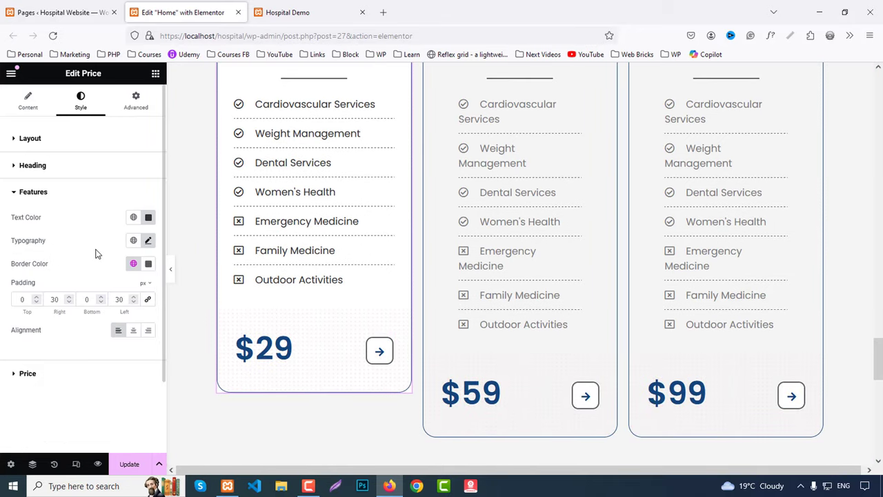
Set the hover background of the Personal card's price link to the Primary global color and give its icon a custom hover color.
{"action": "left_click", "coordinate": [26, 374]}
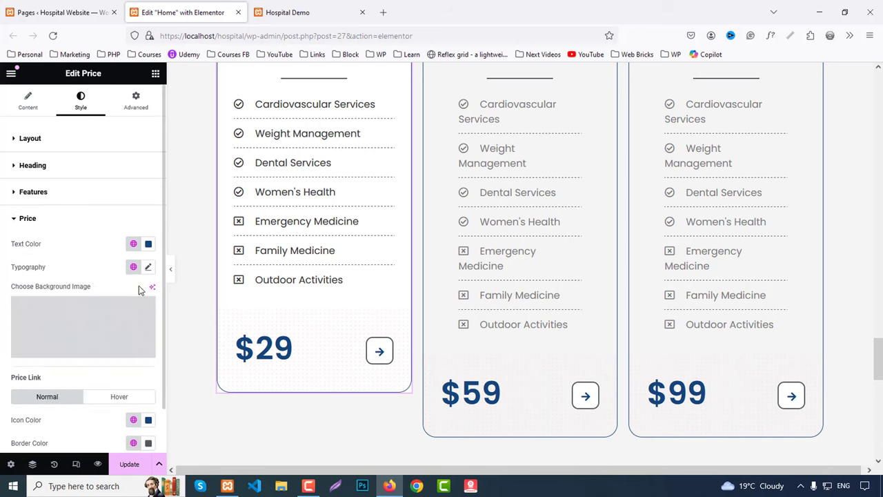
{"action": "scroll", "coordinate": [95, 341], "scroll_direction": "down", "scroll_amount": 1}
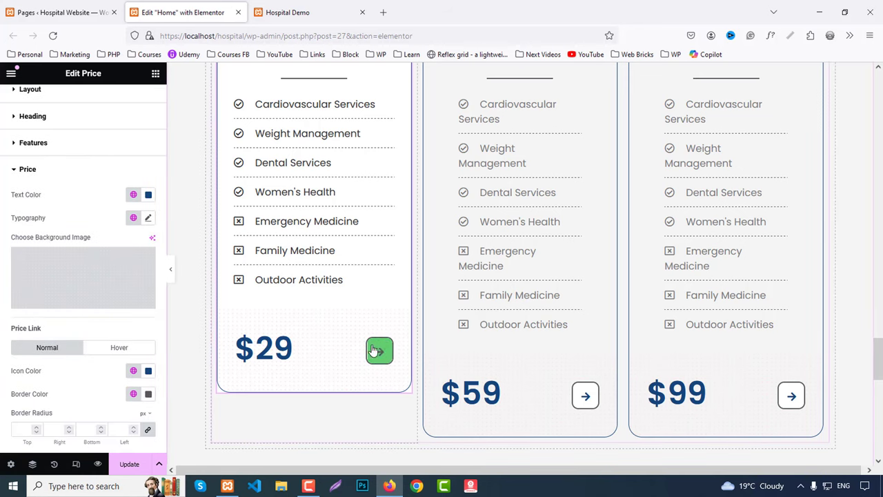
{"action": "left_click", "coordinate": [131, 351]}
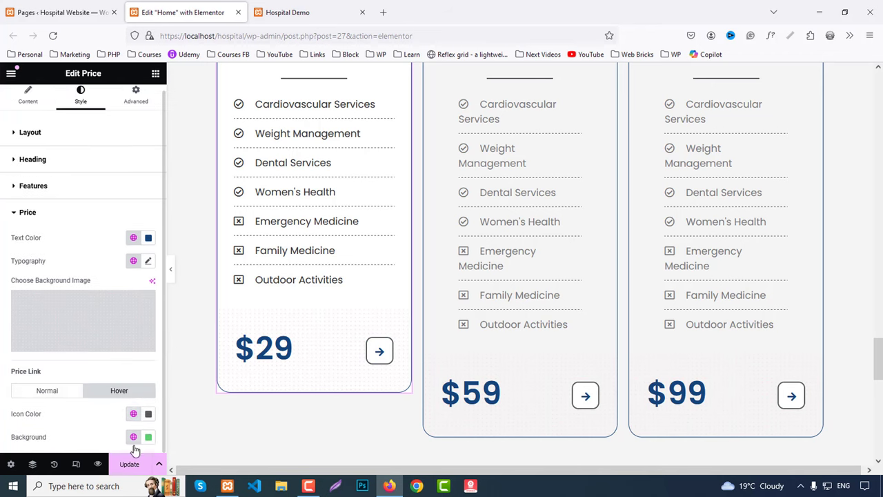
{"action": "left_click", "coordinate": [133, 437]}
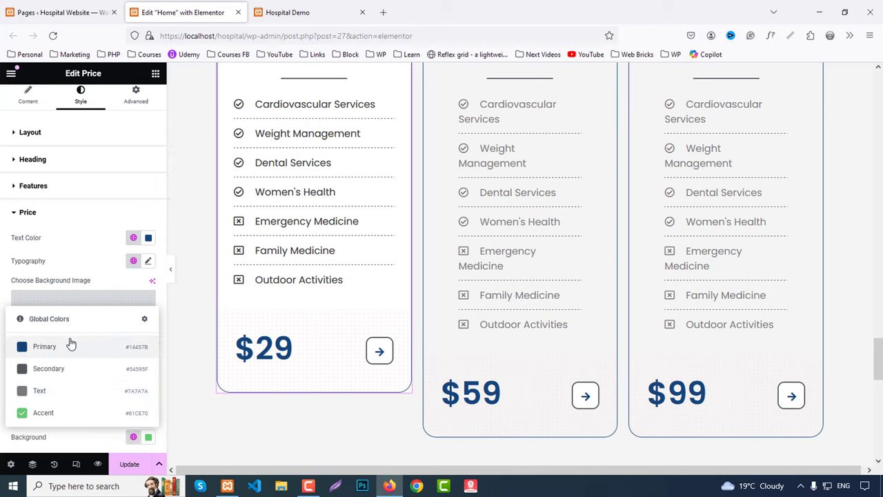
{"action": "key", "text": "Escape"}
{"action": "left_click", "coordinate": [148, 414]}
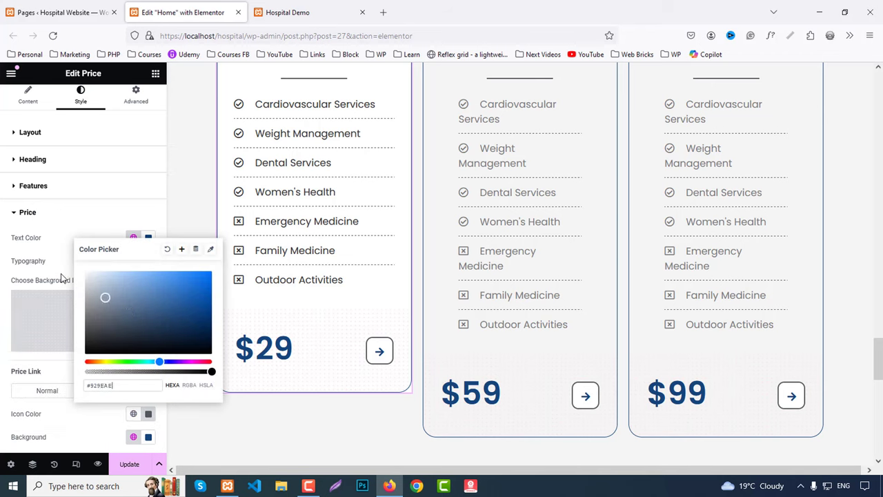
{"action": "left_click", "coordinate": [94, 406]}
Set the normal-state border color of the Personal card's price link to the Primary global color.
{"action": "scroll", "coordinate": [117, 424], "scroll_direction": "down", "scroll_amount": 1}
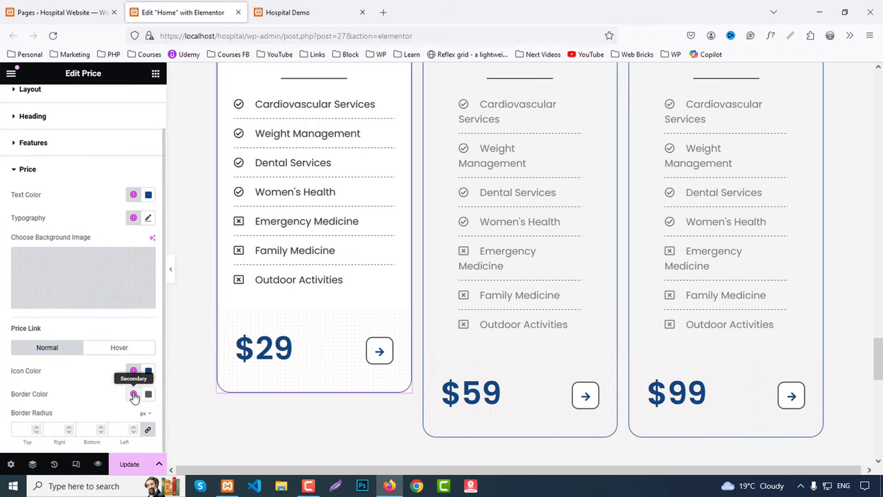
{"action": "left_click", "coordinate": [133, 394]}
{"action": "left_click", "coordinate": [38, 307]}
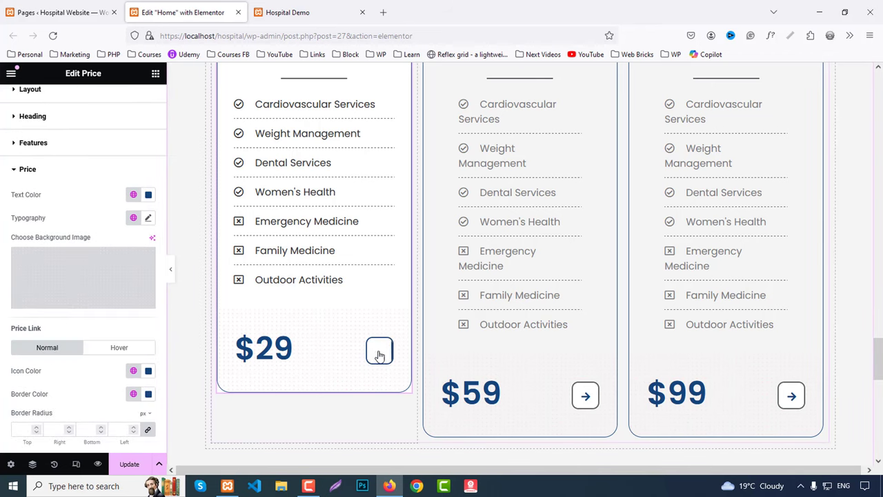
Copy the Personal price card and paste its style onto the Business card.
{"action": "scroll", "coordinate": [372, 355], "scroll_direction": "up", "scroll_amount": 3}
{"action": "right_click", "coordinate": [345, 304]}
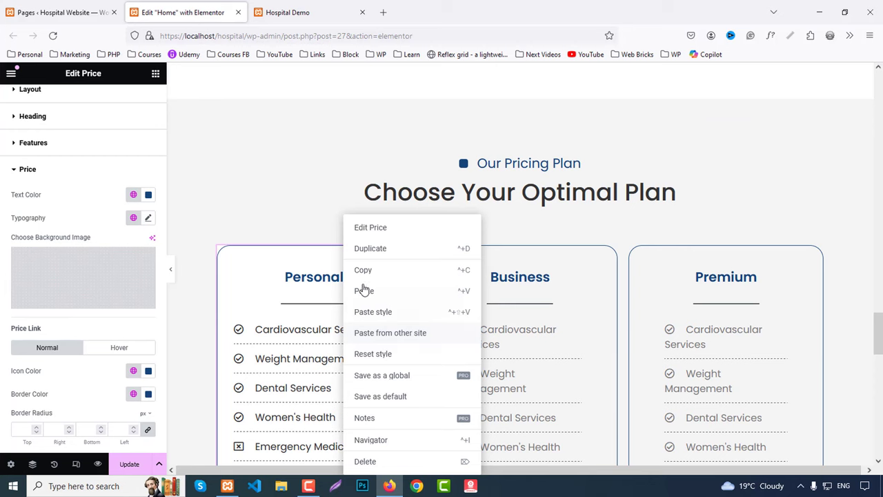
{"action": "left_click", "coordinate": [448, 270]}
{"action": "right_click", "coordinate": [513, 301]}
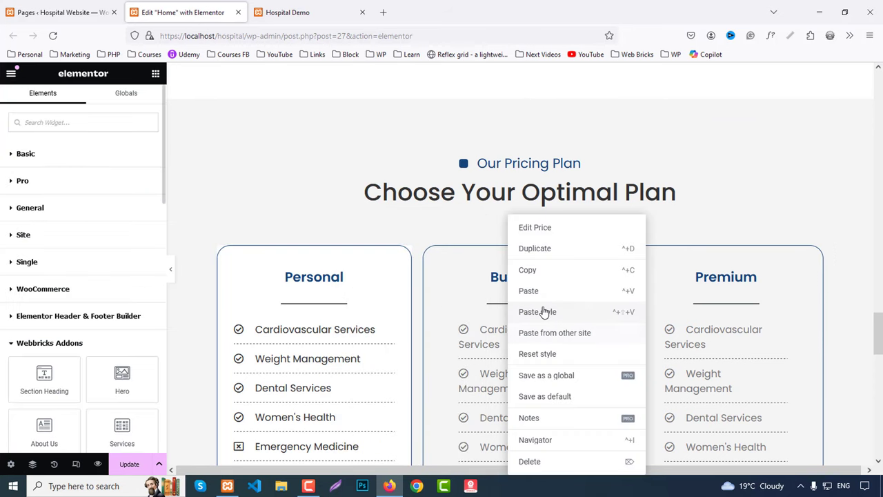
{"action": "left_click", "coordinate": [544, 311]}
Paste the copied Personal card style onto the Premium card and look over the three cards.
{"action": "scroll", "coordinate": [689, 290], "scroll_direction": "down", "scroll_amount": 1}
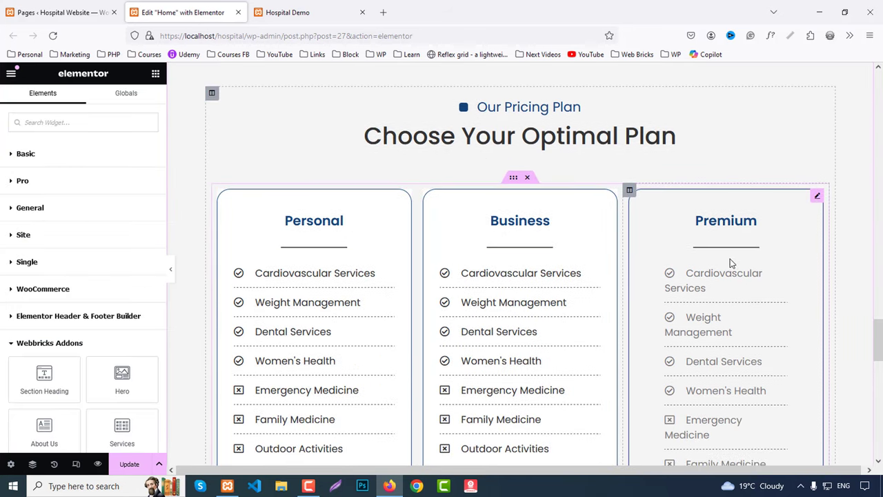
{"action": "right_click", "coordinate": [730, 262]}
{"action": "left_click", "coordinate": [759, 312]}
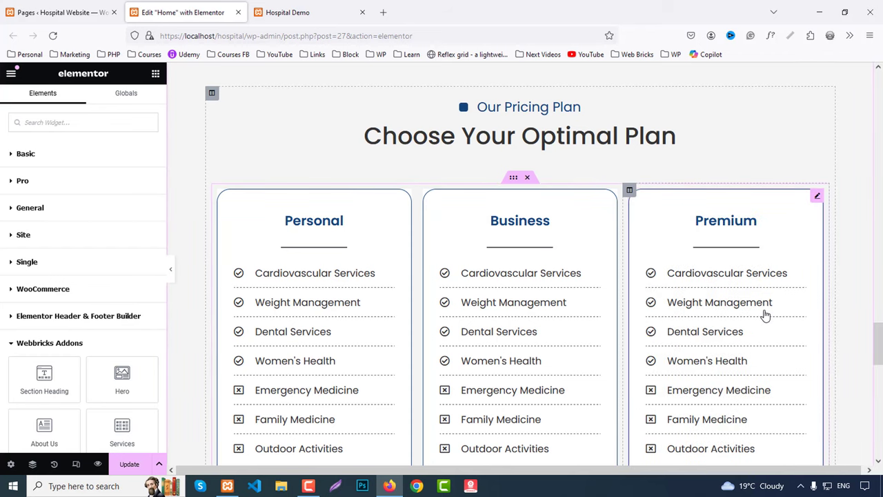
{"action": "scroll", "coordinate": [797, 305], "scroll_direction": "down", "scroll_amount": 3}
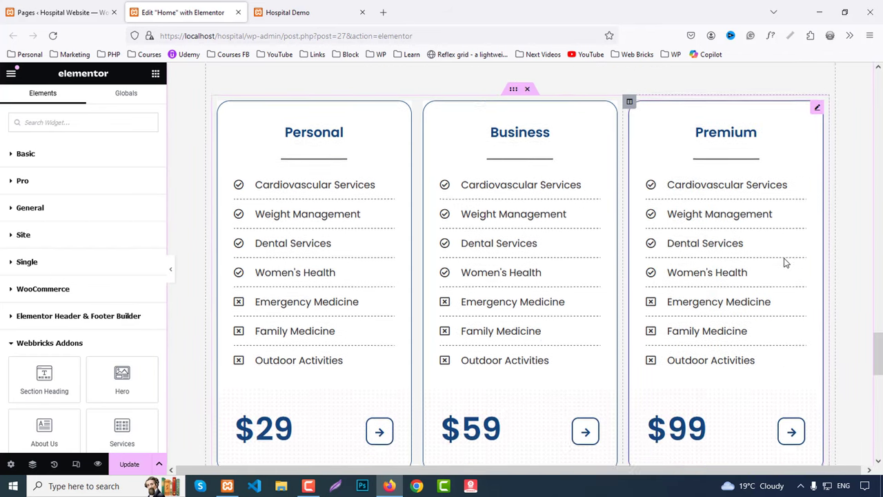
{"action": "scroll", "coordinate": [755, 255], "scroll_direction": "down", "scroll_amount": 1}
{"action": "scroll", "coordinate": [755, 255], "scroll_direction": "up", "scroll_amount": 6}
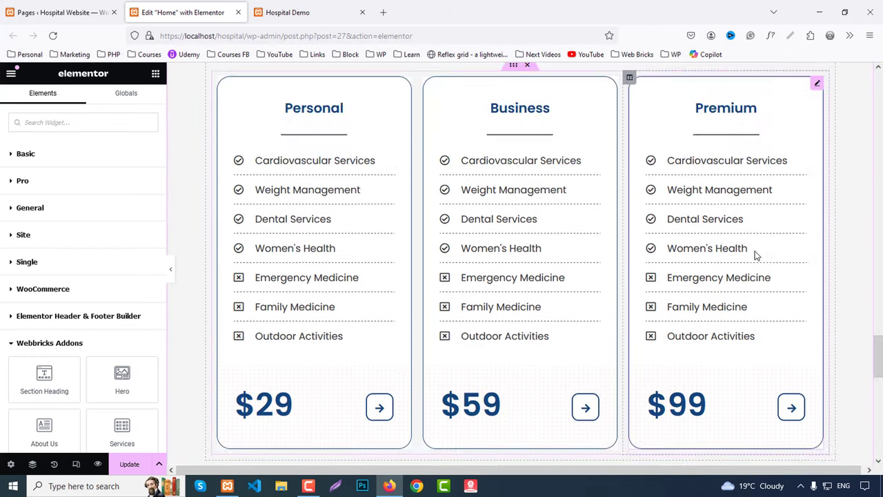
Save and preview the home page down to the pricing cards, and check which section follows them on the demo page.
{"action": "scroll", "coordinate": [755, 256], "scroll_direction": "down", "scroll_amount": 7}
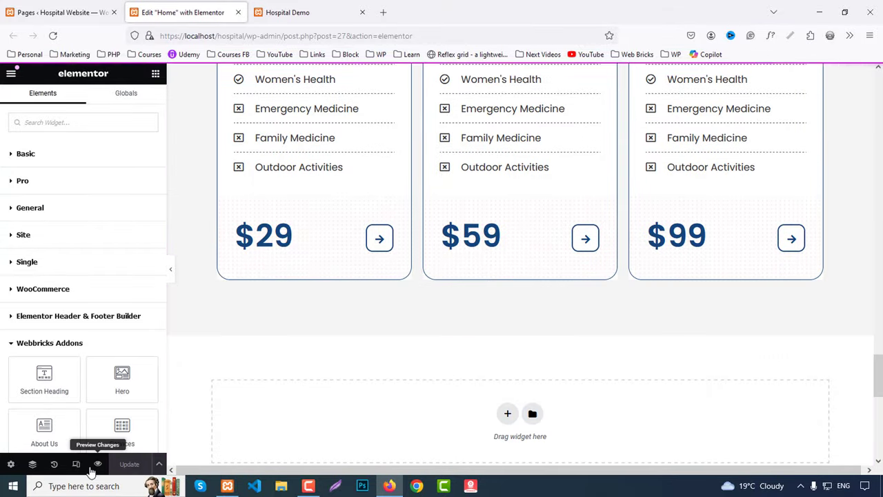
{"action": "left_click", "coordinate": [97, 464]}
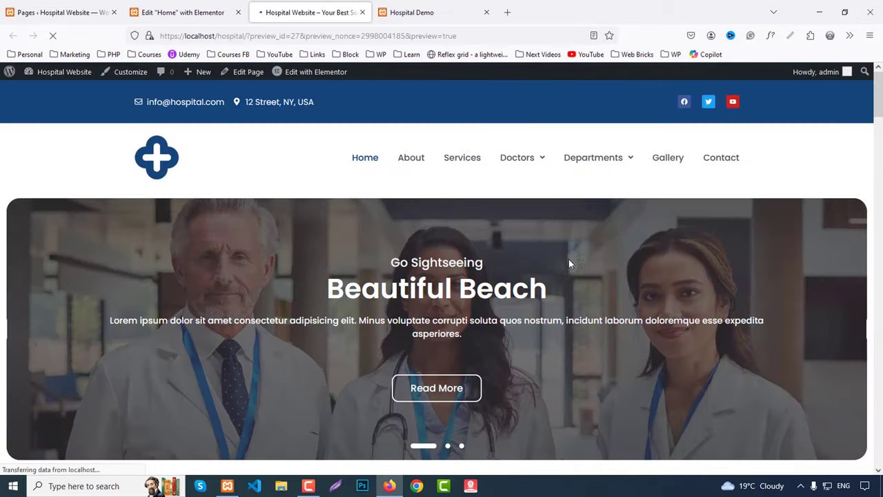
{"action": "scroll", "coordinate": [571, 260], "scroll_direction": "down", "scroll_amount": 8}
{"action": "scroll", "coordinate": [573, 262], "scroll_direction": "down", "scroll_amount": 10}
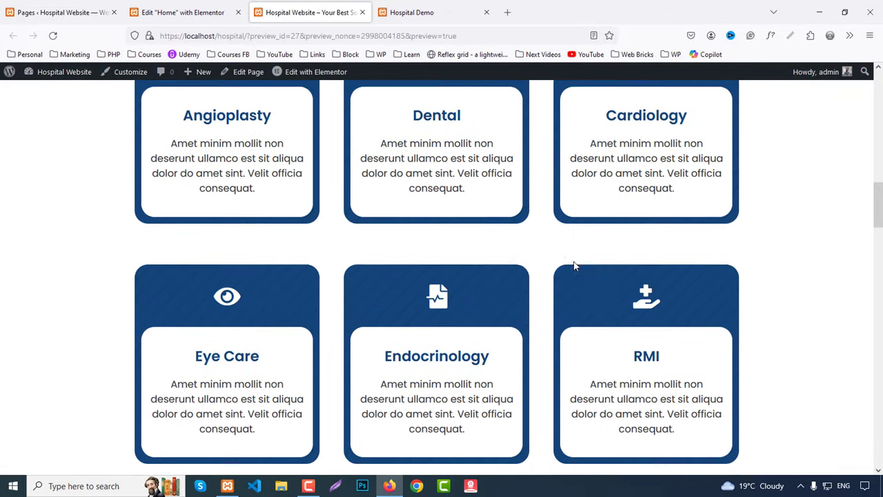
{"action": "scroll", "coordinate": [575, 266], "scroll_direction": "down", "scroll_amount": 10}
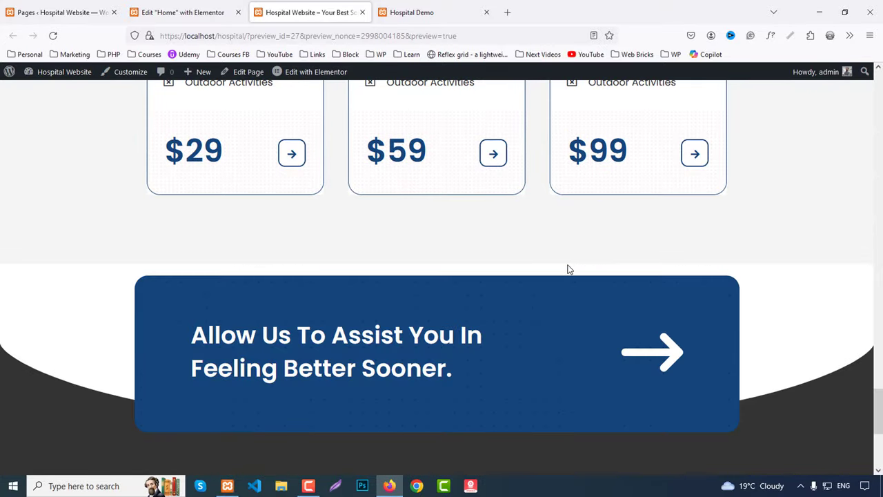
{"action": "left_click", "coordinate": [462, 7]}
{"action": "scroll", "coordinate": [660, 283], "scroll_direction": "down", "scroll_amount": 6}
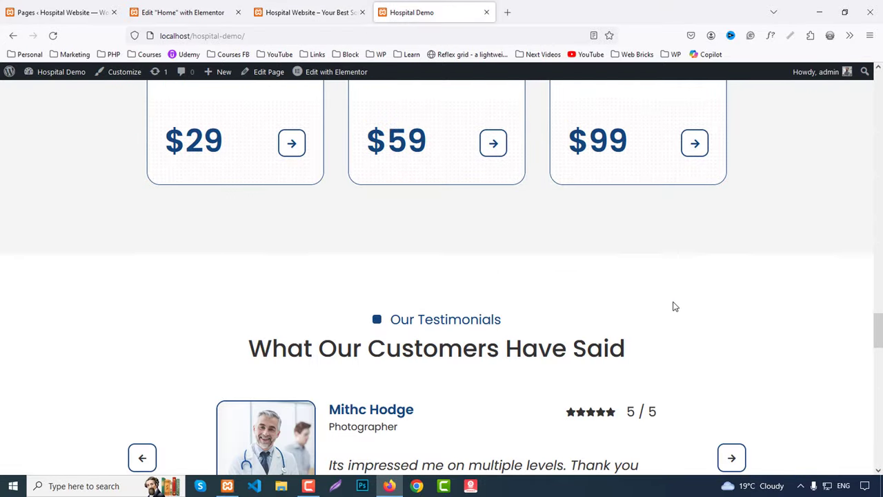
{"action": "scroll", "coordinate": [674, 301], "scroll_direction": "up", "scroll_amount": 2}
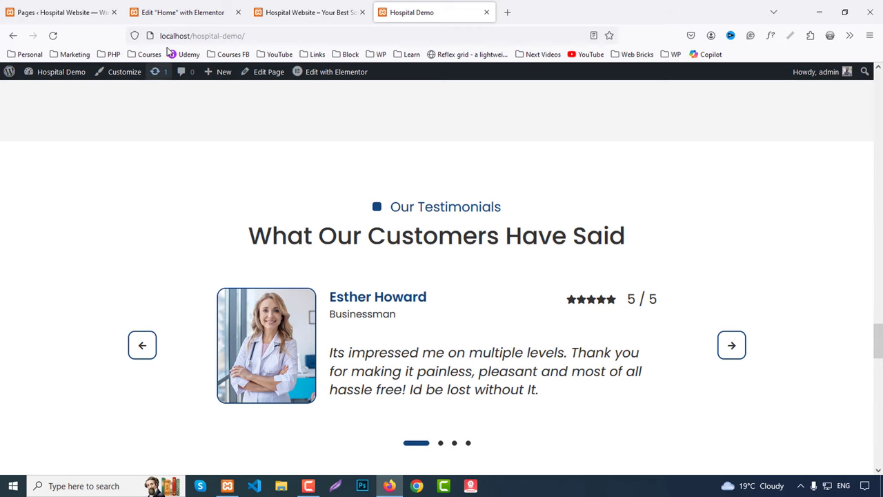
Add a single-column section below the pricing plan with unlinked padding of 80 px top and bottom and 0 right and left.
{"action": "left_click", "coordinate": [183, 12]}
{"action": "scroll", "coordinate": [503, 276], "scroll_direction": "down", "scroll_amount": 3}
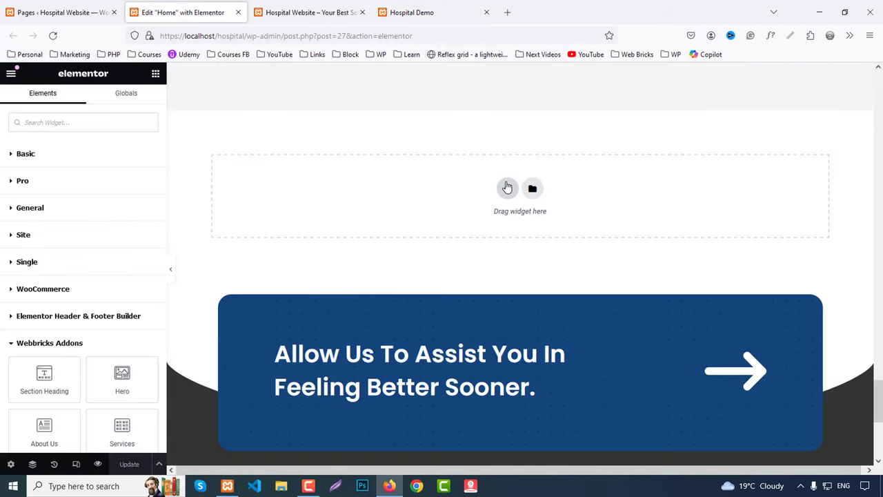
{"action": "left_click", "coordinate": [507, 187]}
{"action": "left_click", "coordinate": [355, 225]}
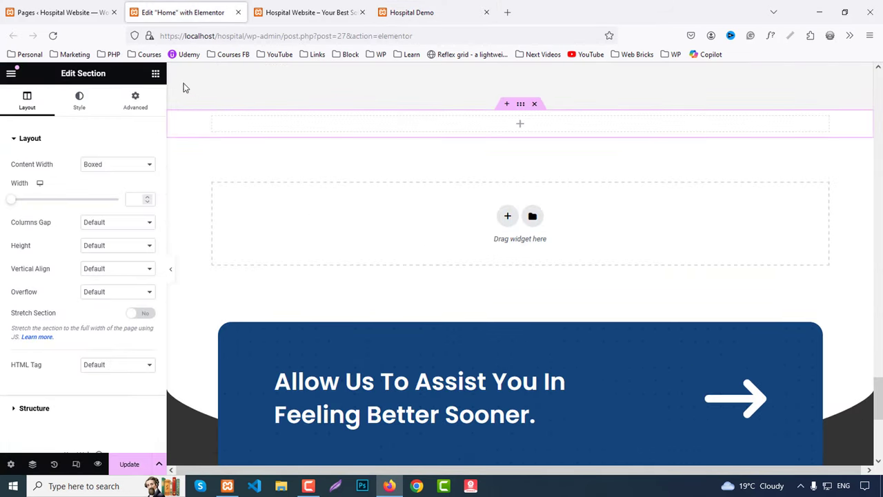
{"action": "left_click", "coordinate": [136, 102]}
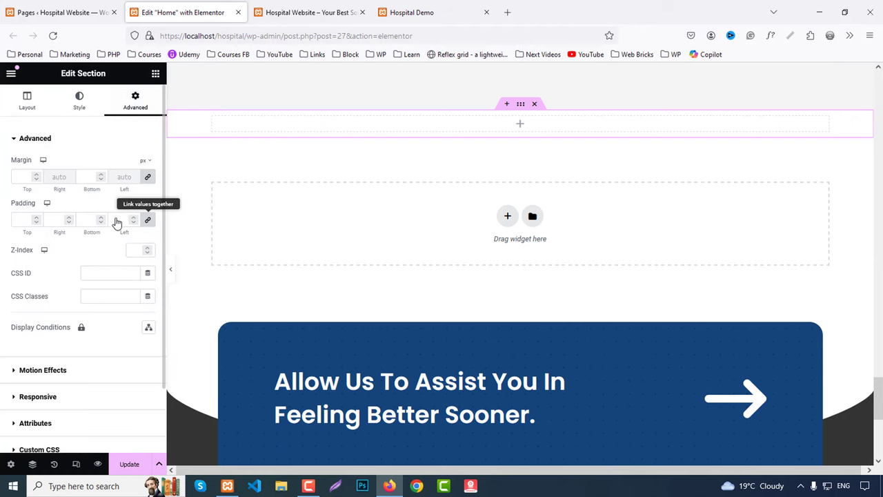
{"action": "left_click", "coordinate": [15, 221]}
{"action": "type", "text": "080"}
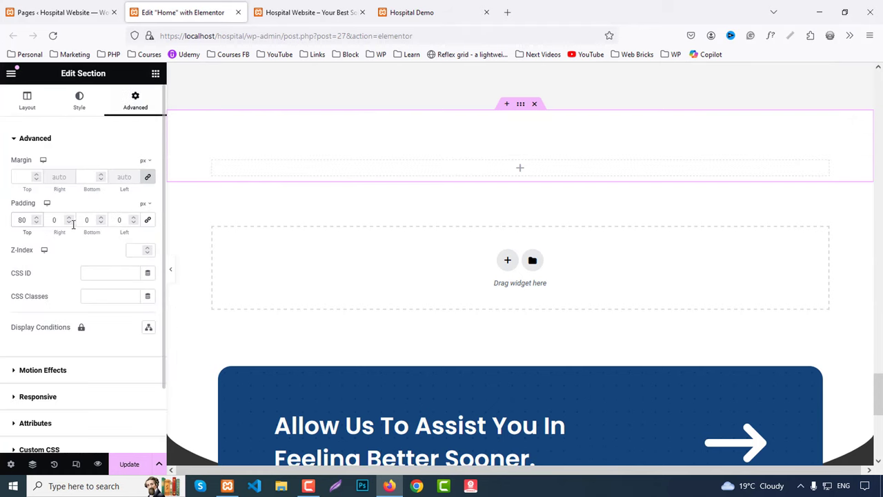
Place a Section Heading widget in the new empty section.
{"action": "left_click", "coordinate": [155, 73]}
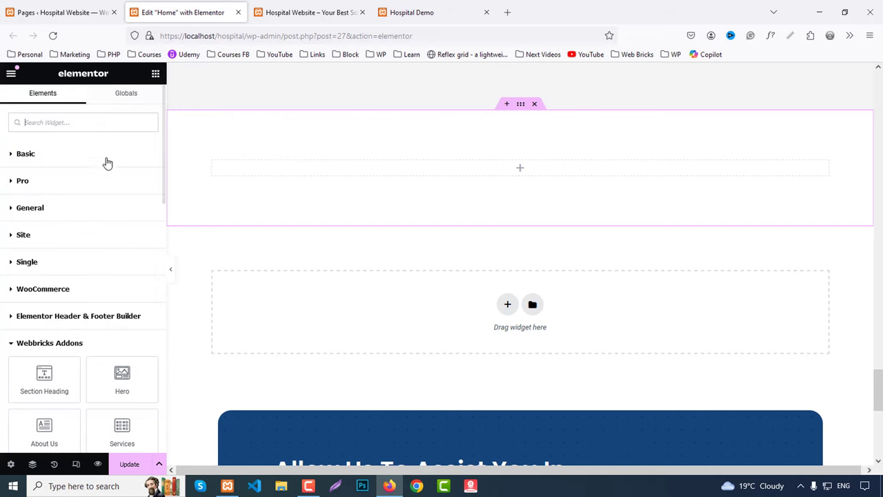
{"action": "left_click", "coordinate": [65, 124]}
{"action": "type", "text": "sectio"}
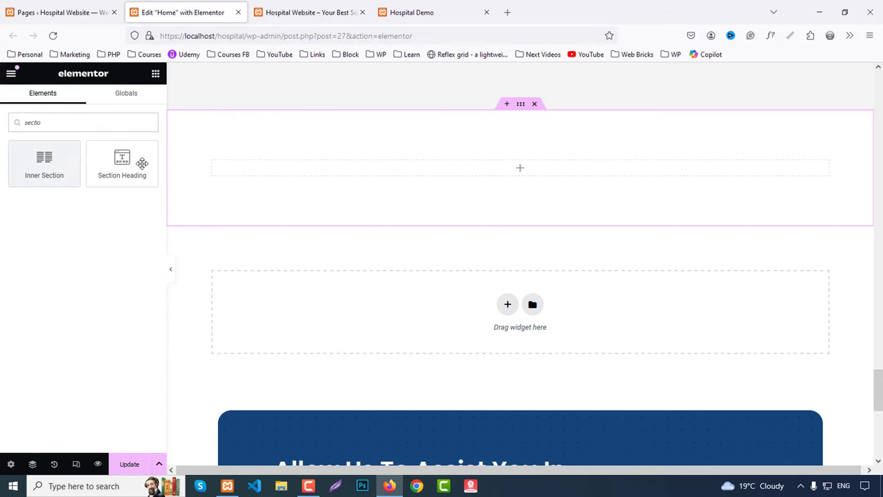
{"action": "left_click_drag", "start_coordinate": [138, 163], "coordinate": [517, 175]}
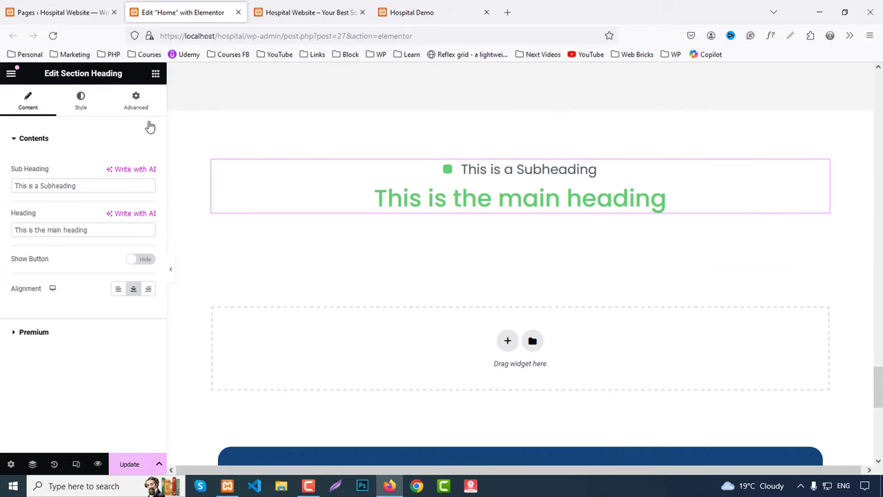
Find the unlocked Testimonial Carousel widget and place it below the new section heading.
{"action": "left_click", "coordinate": [157, 74]}
{"action": "type", "text": "test"}
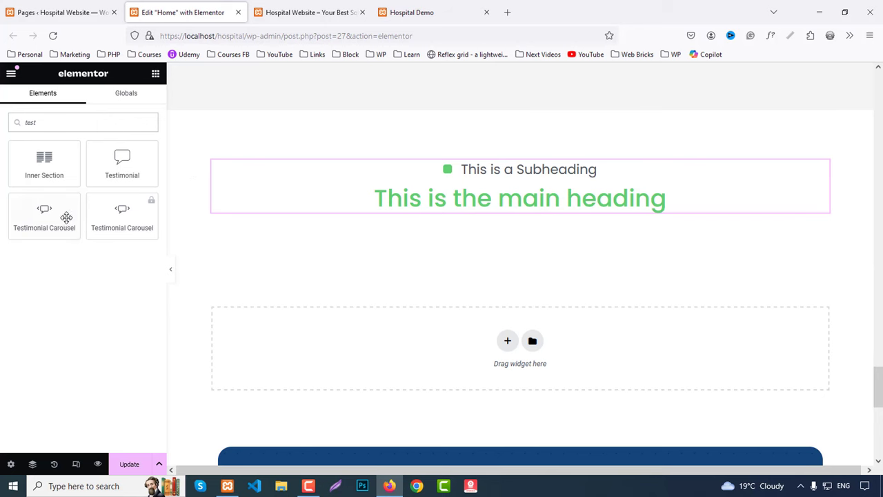
{"action": "left_click_drag", "start_coordinate": [60, 215], "coordinate": [560, 206]}
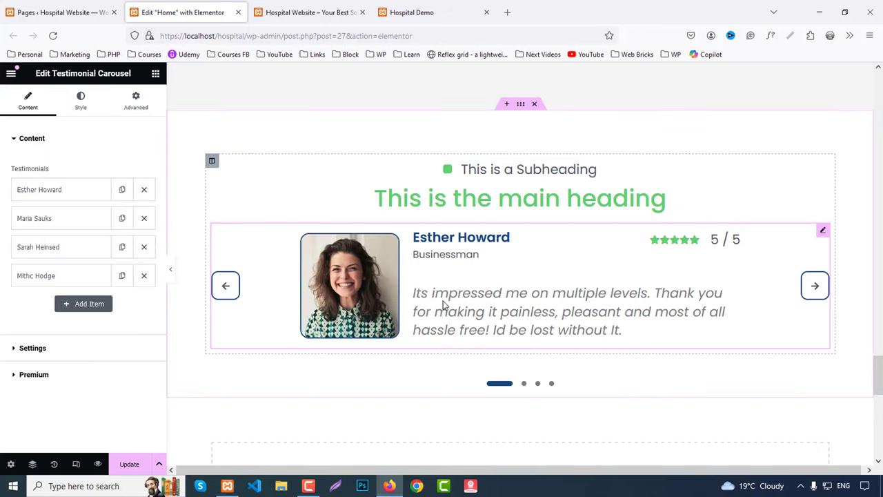
Copy the pricing plan section heading's style onto the new section heading above the testimonial carousel.
{"action": "scroll", "coordinate": [530, 309], "scroll_direction": "up", "scroll_amount": 10}
{"action": "right_click", "coordinate": [508, 176]}
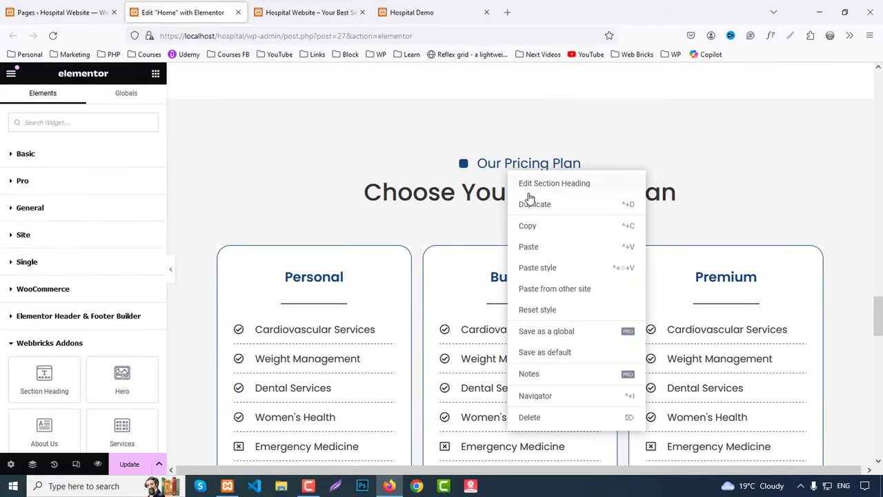
{"action": "left_click", "coordinate": [532, 227]}
{"action": "scroll", "coordinate": [542, 237], "scroll_direction": "down", "scroll_amount": 7}
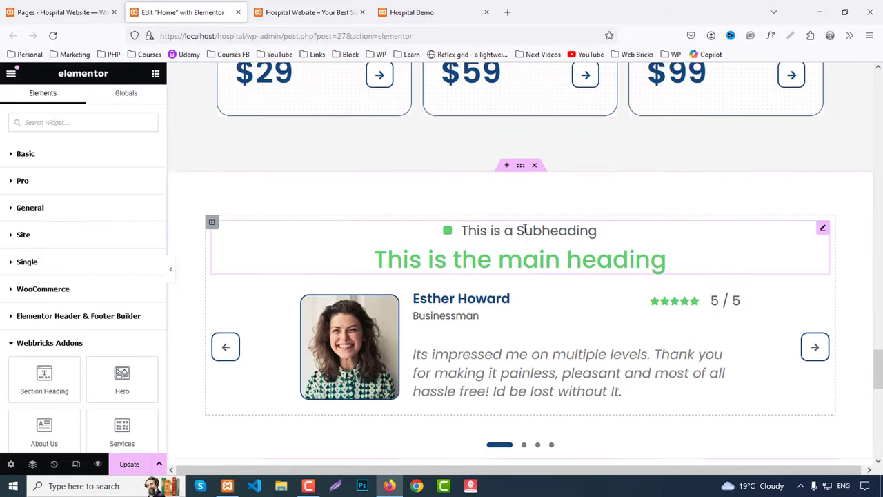
{"action": "right_click", "coordinate": [525, 228]}
{"action": "left_click", "coordinate": [552, 311]}
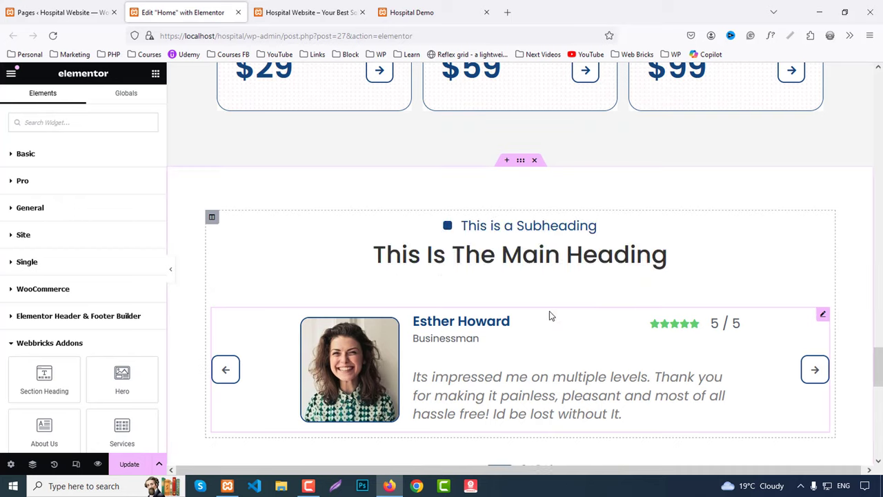
Replace the new heading's subheading with "Our Testimonials", copied from the demo page.
{"action": "left_click", "coordinate": [416, 6]}
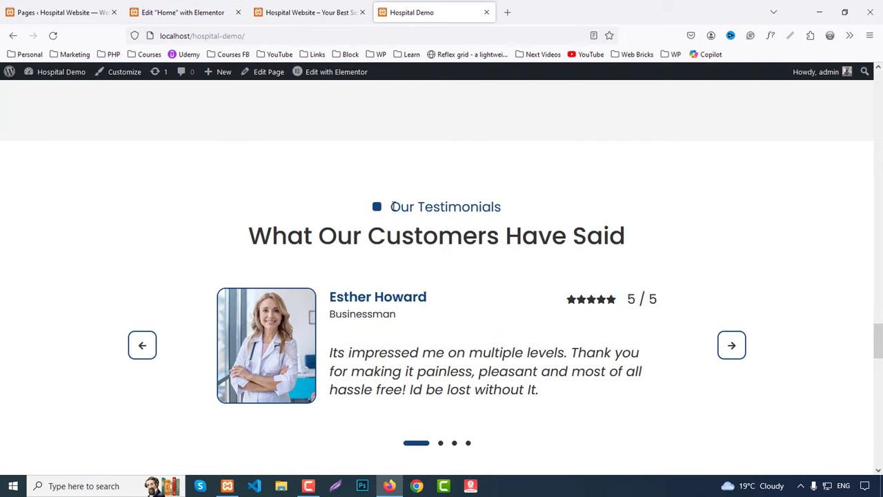
{"action": "left_click_drag", "start_coordinate": [392, 206], "coordinate": [528, 212]}
{"action": "left_click", "coordinate": [169, 12]}
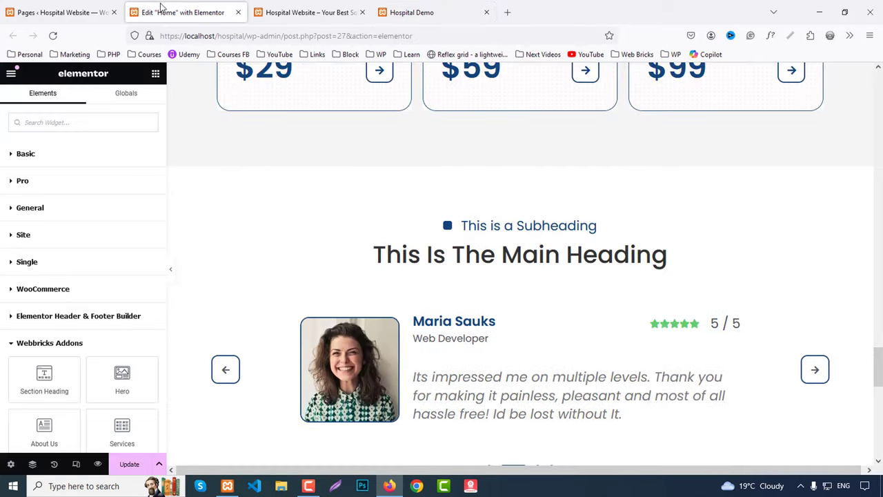
{"action": "left_click", "coordinate": [532, 238]}
{"action": "triple_click", "coordinate": [77, 185]}
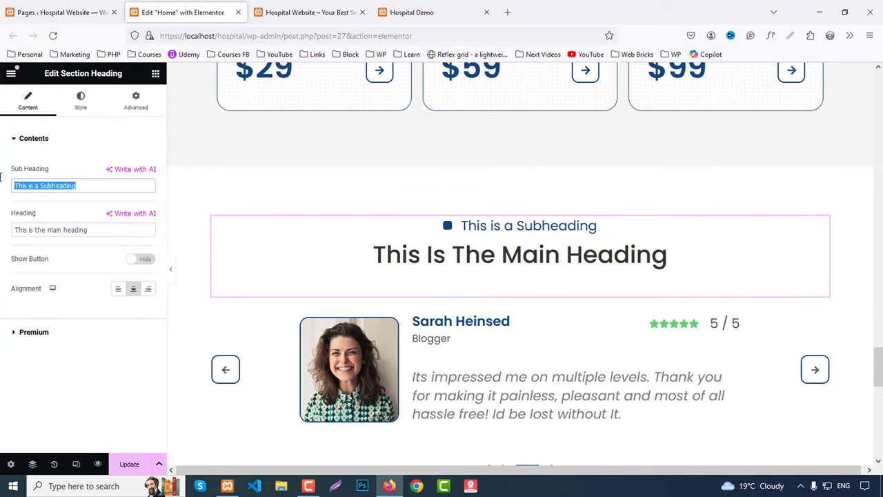
{"action": "key", "text": "ctrl+v"}
Set the main heading text to "what our customers have said", matching the demo page's testimonials heading.
{"action": "left_click", "coordinate": [414, 14]}
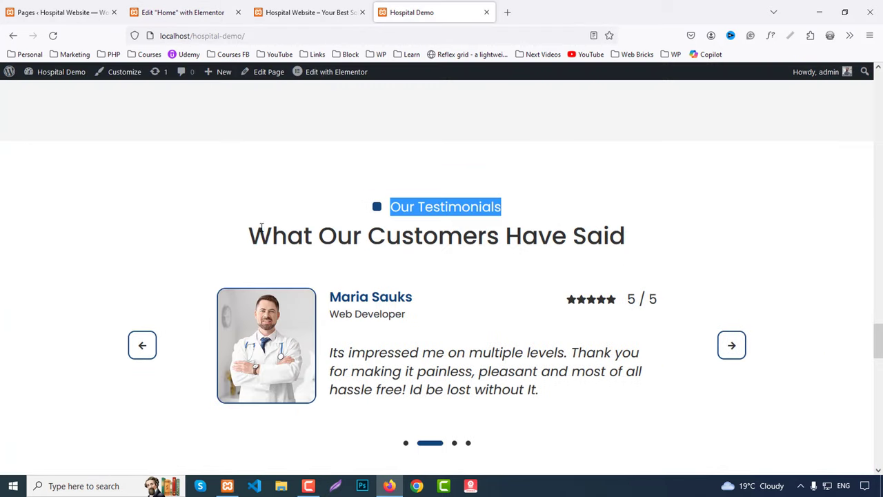
{"action": "left_click_drag", "start_coordinate": [248, 235], "coordinate": [663, 236]}
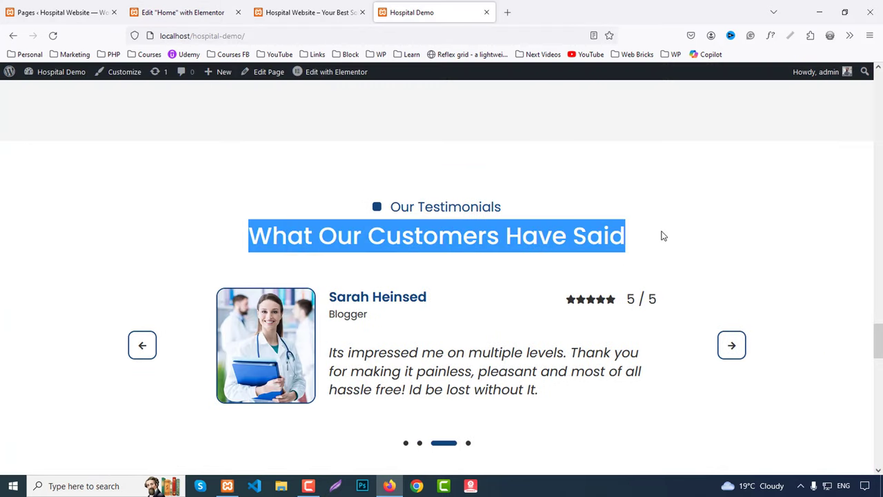
{"action": "left_click", "coordinate": [227, 12]}
{"action": "left_click_drag", "start_coordinate": [86, 230], "coordinate": [6, 235]}
{"action": "type", "text": "what our customers have said"}
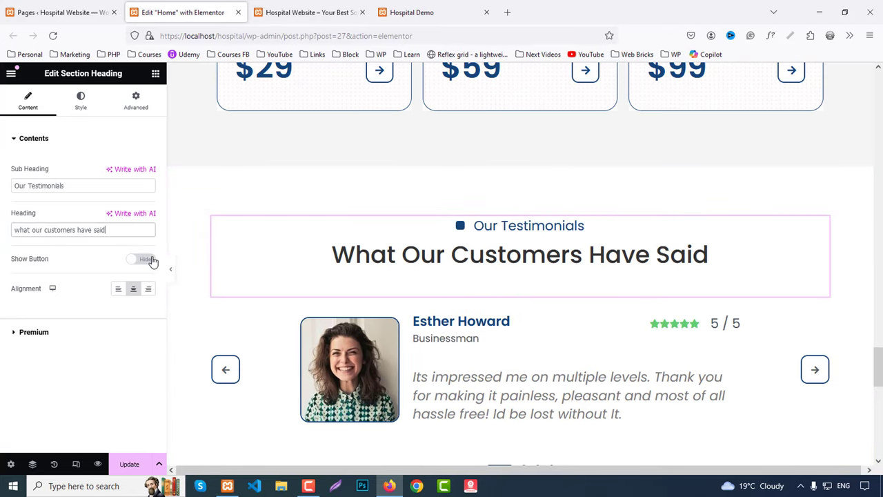
Try showing the section heading's button, hide it again, and compare the section with the demo page.
{"action": "left_click", "coordinate": [150, 259]}
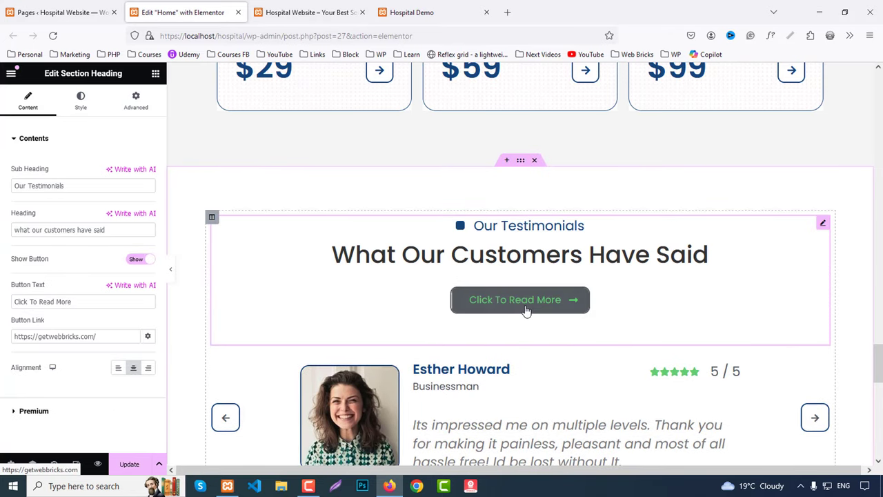
{"action": "left_click", "coordinate": [136, 259]}
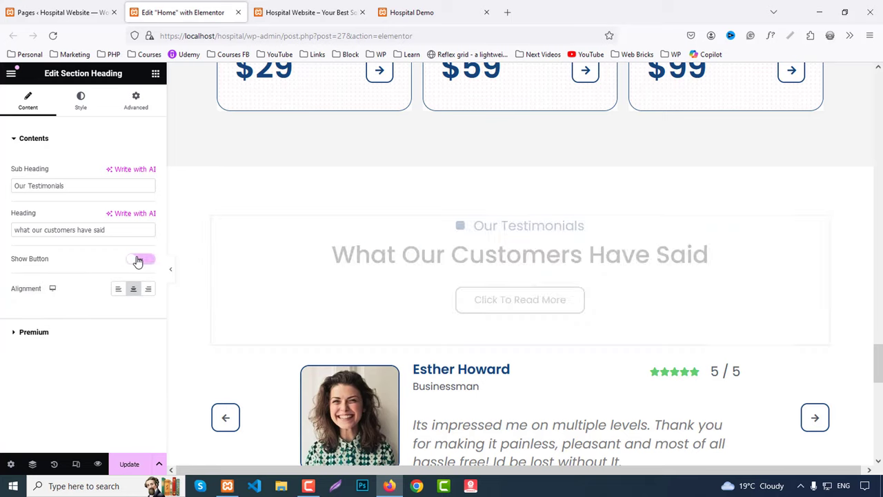
{"action": "left_click", "coordinate": [428, 12]}
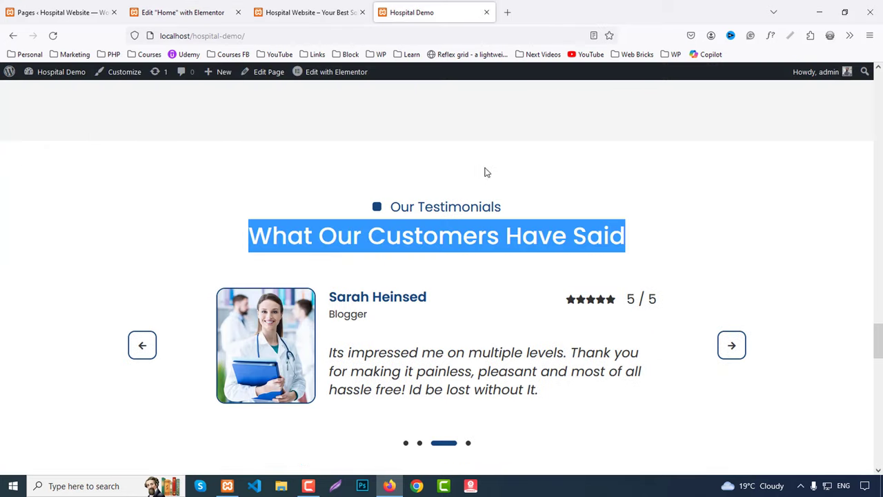
{"action": "scroll", "coordinate": [487, 178], "scroll_direction": "down", "scroll_amount": 1}
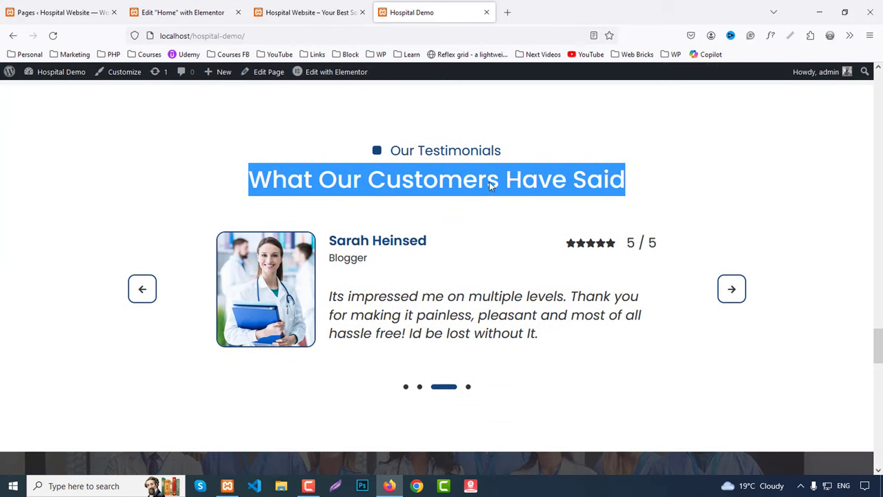
{"action": "left_click", "coordinate": [225, 12]}
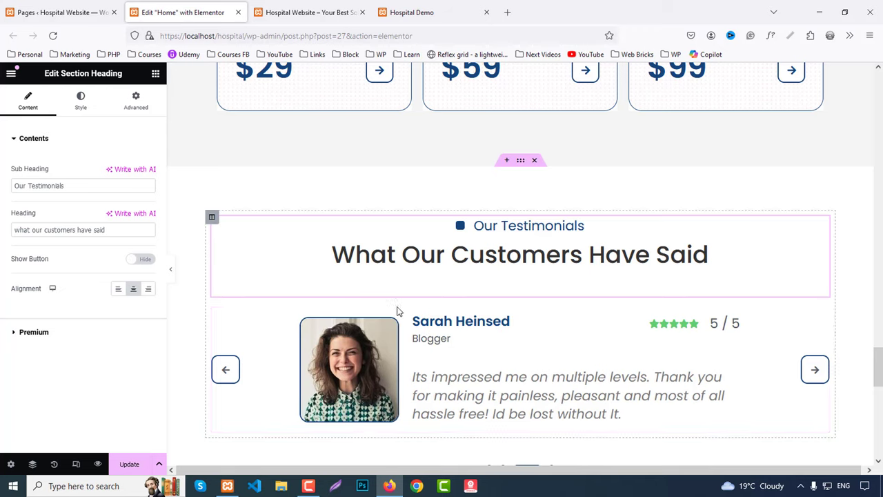
Set the first testimonial's client image to doctor-2-1.jpg from the media library.
{"action": "left_click", "coordinate": [485, 357]}
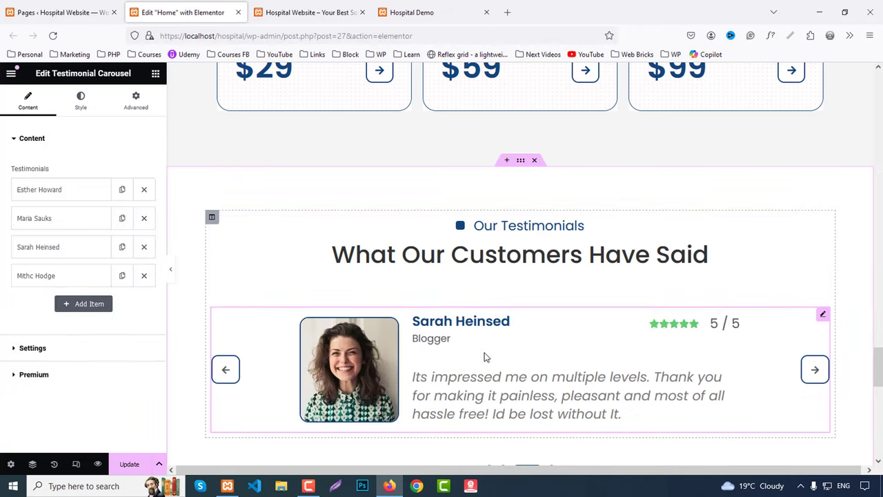
{"action": "left_click", "coordinate": [44, 191]}
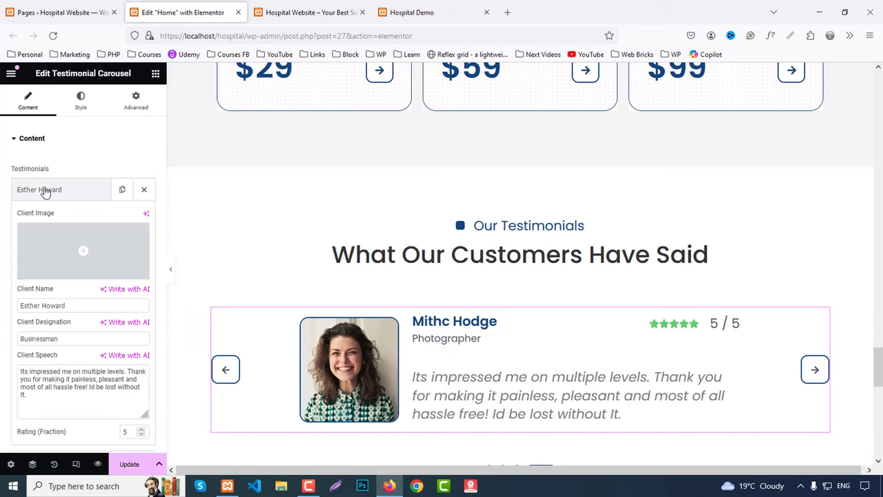
{"action": "left_click", "coordinate": [82, 246]}
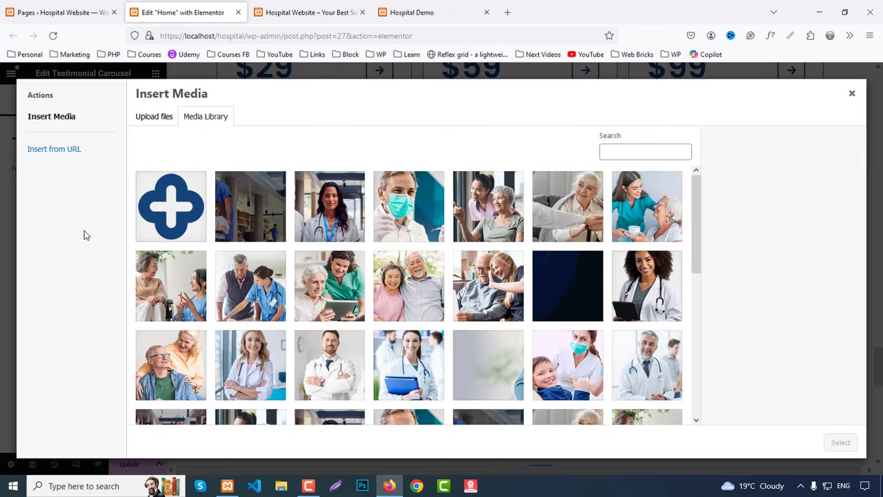
{"action": "scroll", "coordinate": [628, 341], "scroll_direction": "down", "scroll_amount": 1}
{"action": "left_click", "coordinate": [409, 319]}
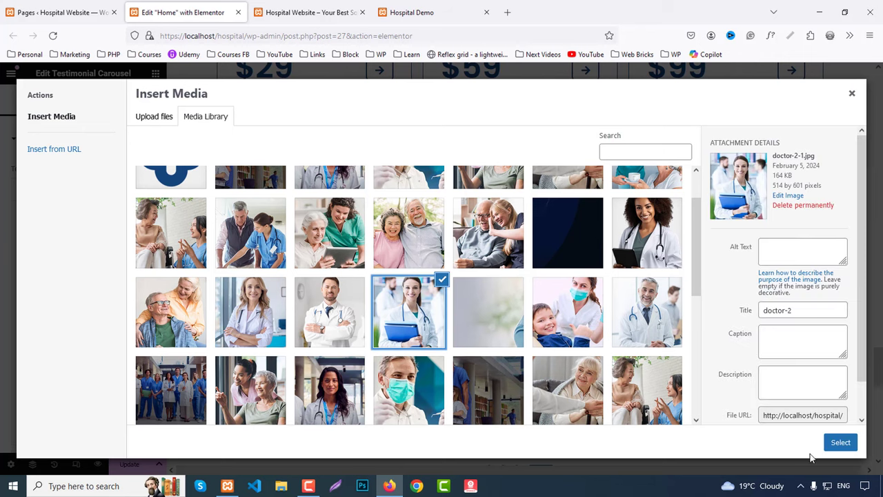
{"action": "left_click", "coordinate": [839, 442]}
{"action": "left_click", "coordinate": [39, 190]}
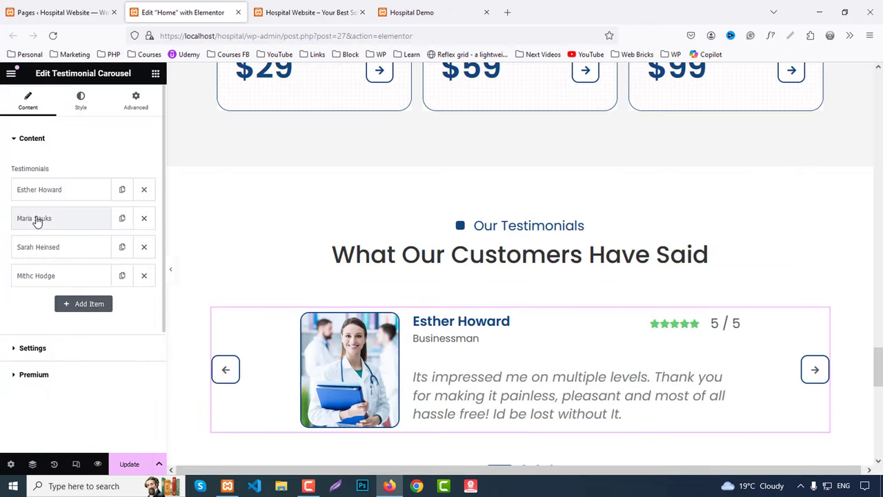
Set the second testimonial's client image to the photo of the blonde woman doctor with folded arms.
{"action": "left_click", "coordinate": [44, 221]}
{"action": "left_click", "coordinate": [44, 275]}
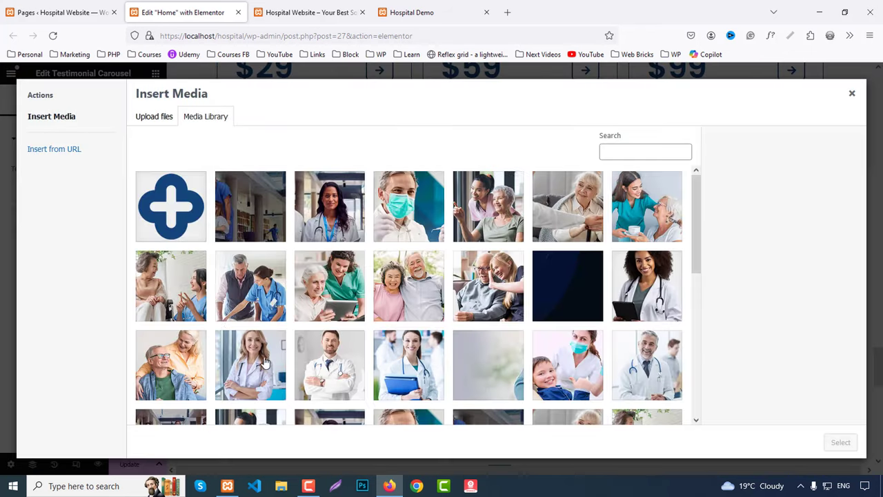
{"action": "left_click", "coordinate": [264, 363]}
{"action": "left_click", "coordinate": [839, 441]}
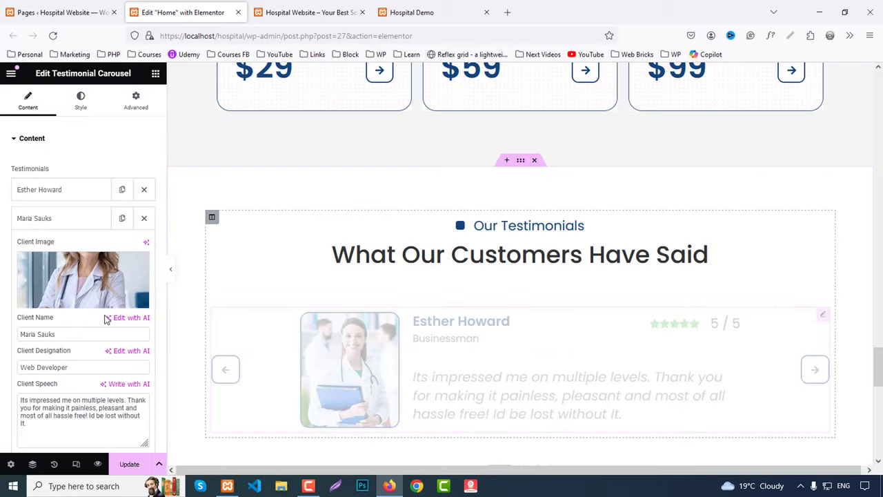
{"action": "left_click", "coordinate": [37, 221]}
Set the third testimonial's client image to doctor-1-1.jpg from the media library.
{"action": "left_click", "coordinate": [37, 246]}
{"action": "left_click", "coordinate": [52, 311]}
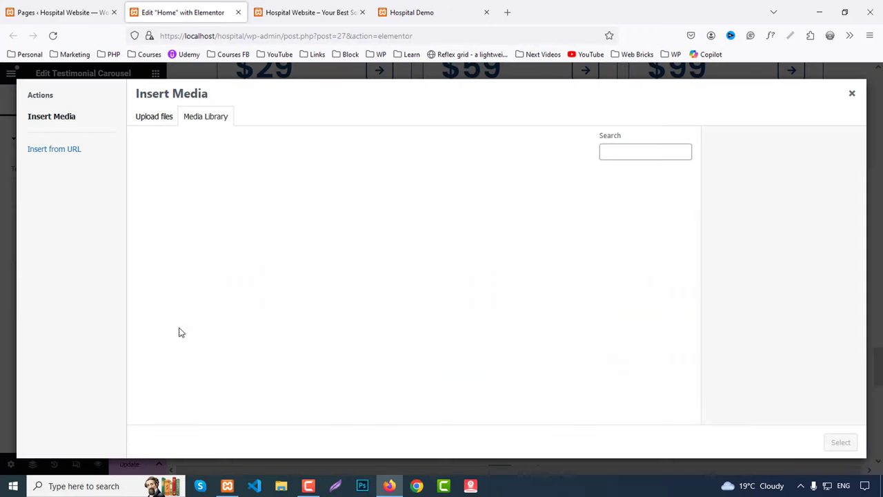
{"action": "left_click", "coordinate": [659, 350]}
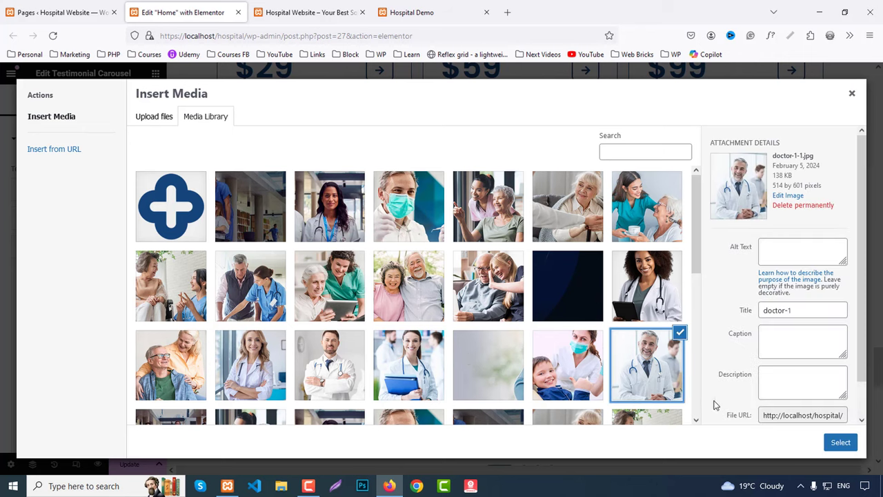
{"action": "left_click", "coordinate": [838, 443]}
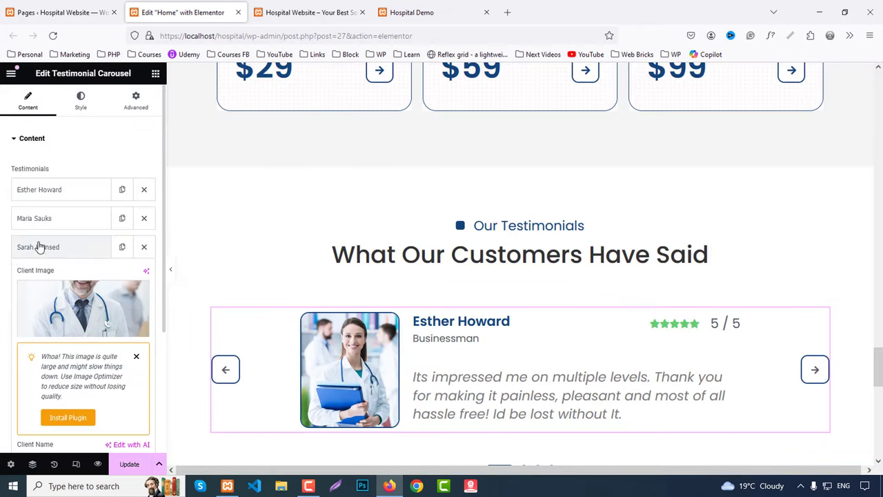
{"action": "left_click", "coordinate": [39, 247]}
Set the fourth testimonial's client image to doctor-3-1.jpg from the media library.
{"action": "left_click", "coordinate": [53, 284]}
{"action": "left_click", "coordinate": [45, 351]}
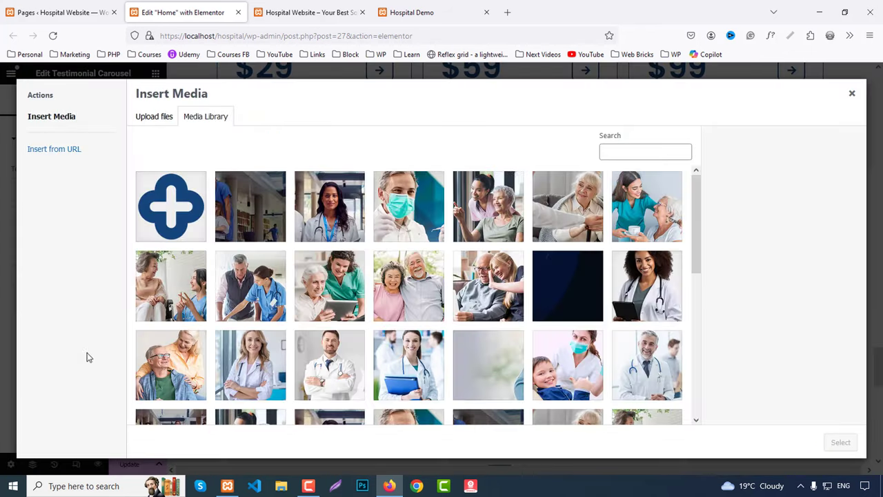
{"action": "left_click", "coordinate": [323, 360]}
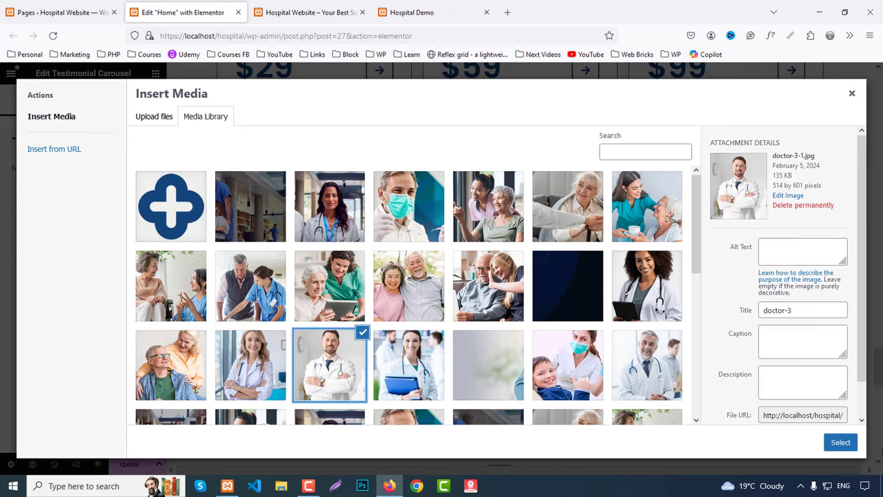
{"action": "left_click", "coordinate": [854, 443]}
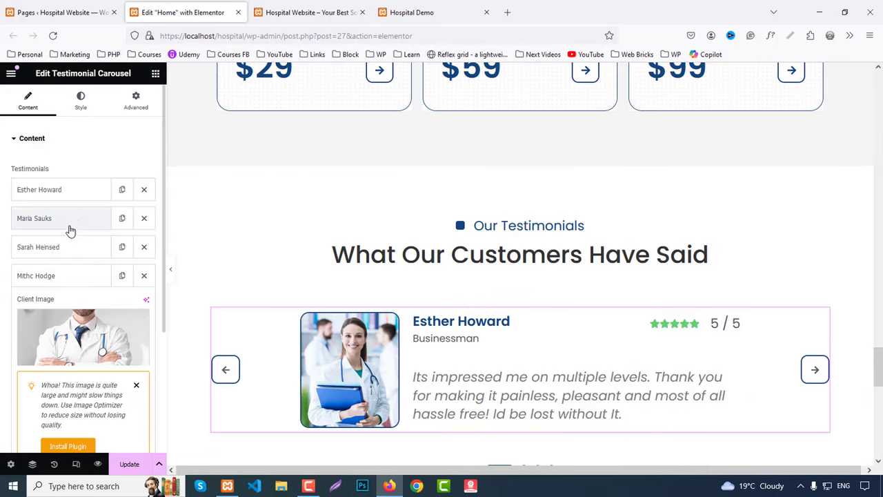
Lower the fourth testimonial's rating to 4.4.
{"action": "scroll", "coordinate": [48, 287], "scroll_direction": "down", "scroll_amount": 5}
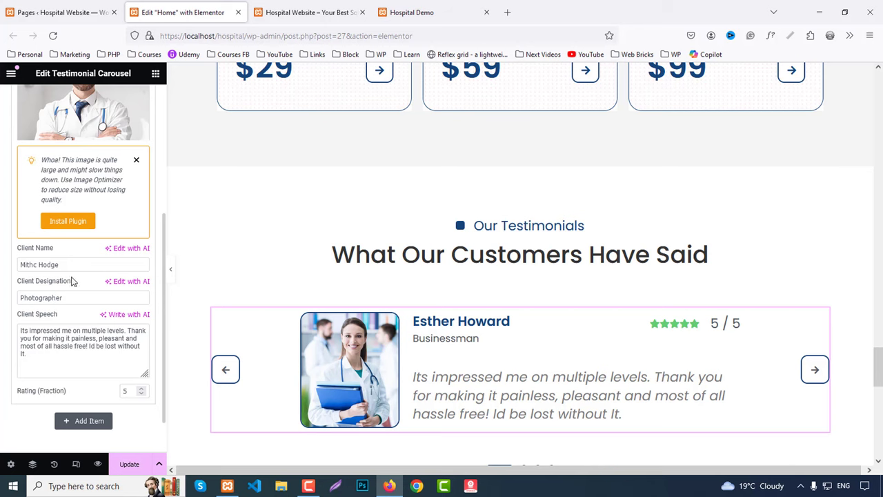
{"action": "scroll", "coordinate": [72, 304], "scroll_direction": "down", "scroll_amount": 1}
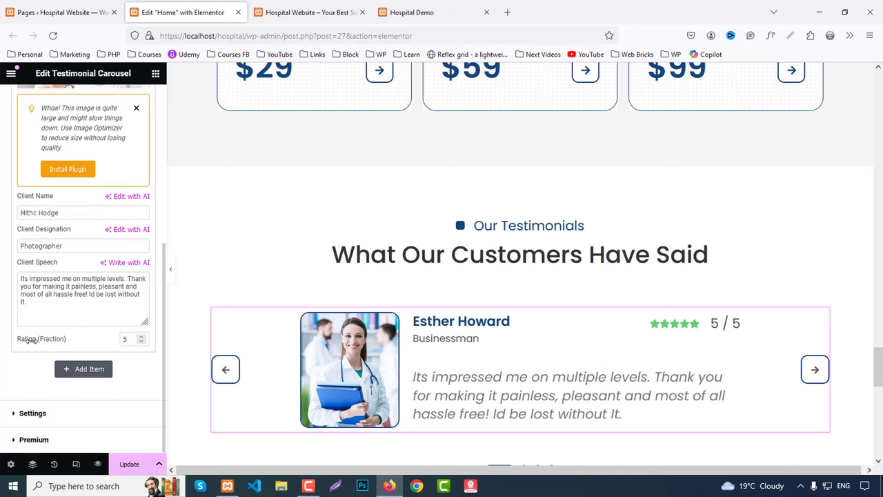
{"action": "left_click", "coordinate": [141, 343]}
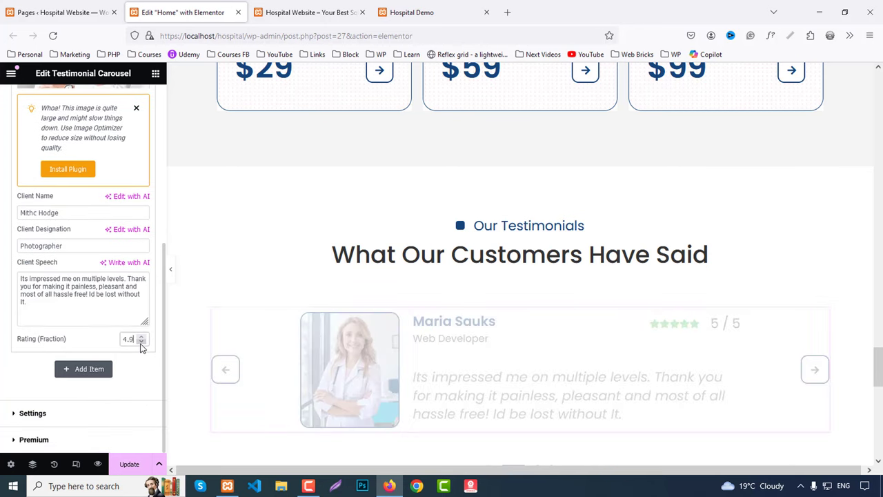
{"action": "left_click", "coordinate": [141, 343]}
{"action": "left_click", "coordinate": [141, 344]}
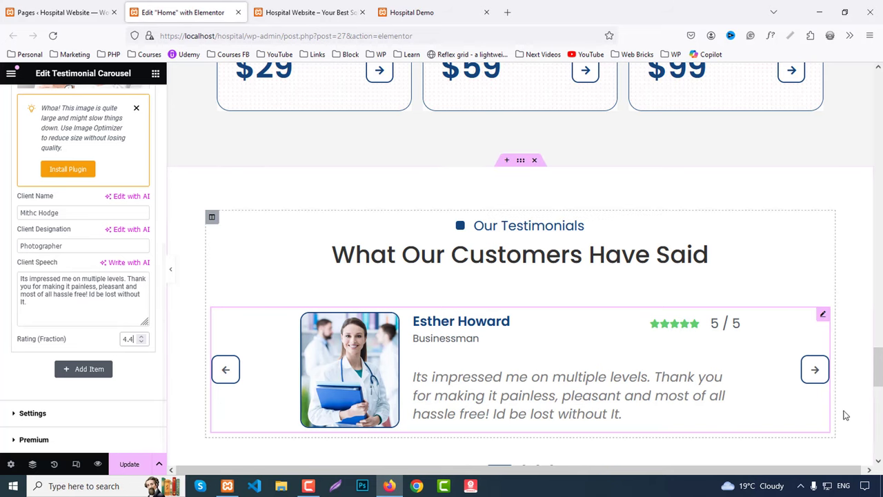
Page through the testimonial carousel to check the images and the fourth slide's rating, and compare with the demo page.
{"action": "left_click", "coordinate": [821, 370]}
{"action": "left_click", "coordinate": [821, 369]}
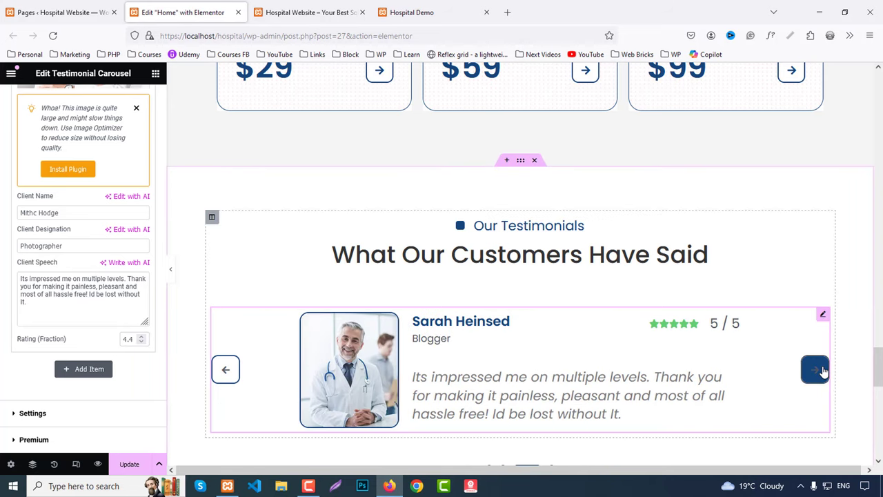
{"action": "left_click", "coordinate": [823, 371]}
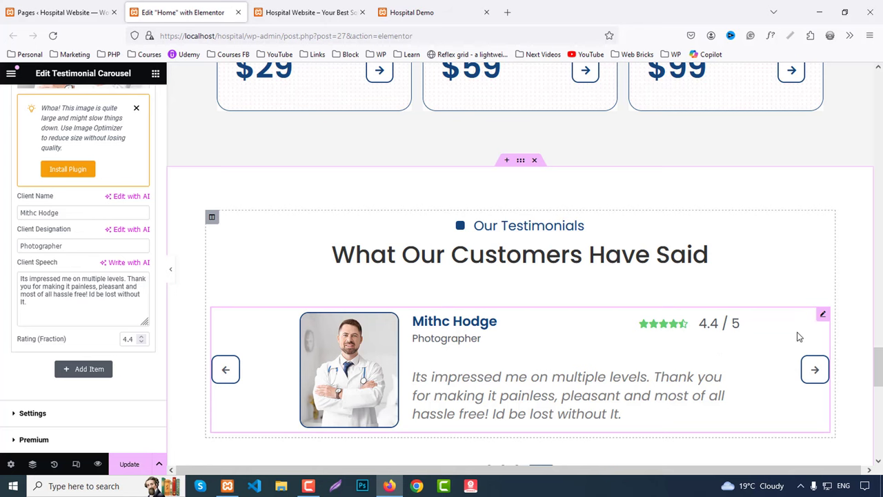
{"action": "scroll", "coordinate": [802, 337], "scroll_direction": "down", "scroll_amount": 1}
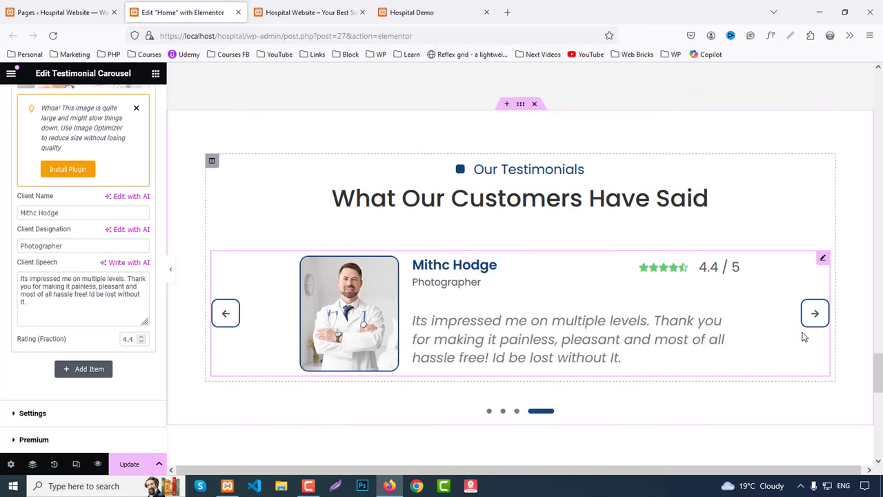
{"action": "left_click", "coordinate": [430, 5]}
{"action": "left_click", "coordinate": [190, 6]}
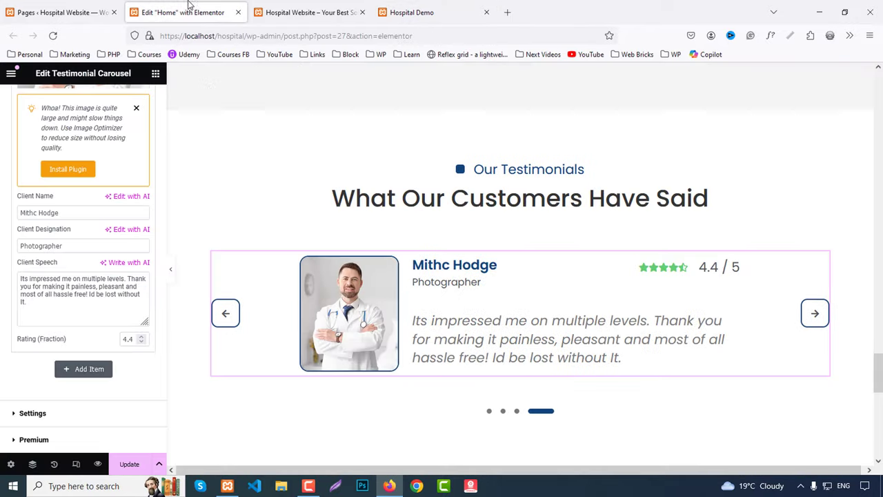
Set the speech text color of the testimonial carousel to #333.
{"action": "scroll", "coordinate": [34, 197], "scroll_direction": "up", "scroll_amount": 5}
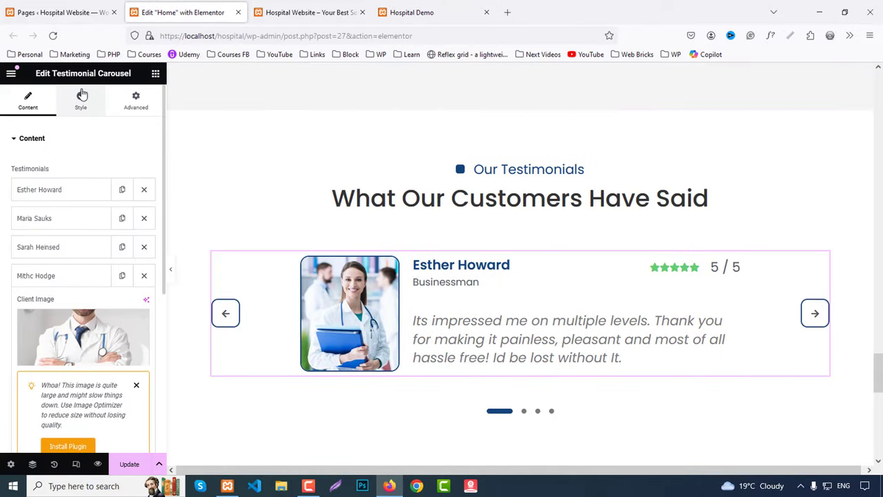
{"action": "left_click", "coordinate": [411, 7]}
{"action": "left_click", "coordinate": [195, 6]}
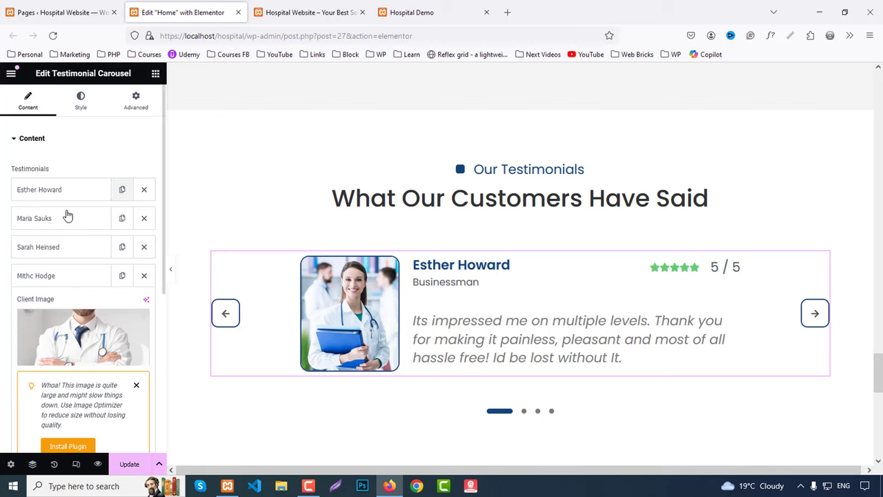
{"action": "left_click", "coordinate": [80, 100]}
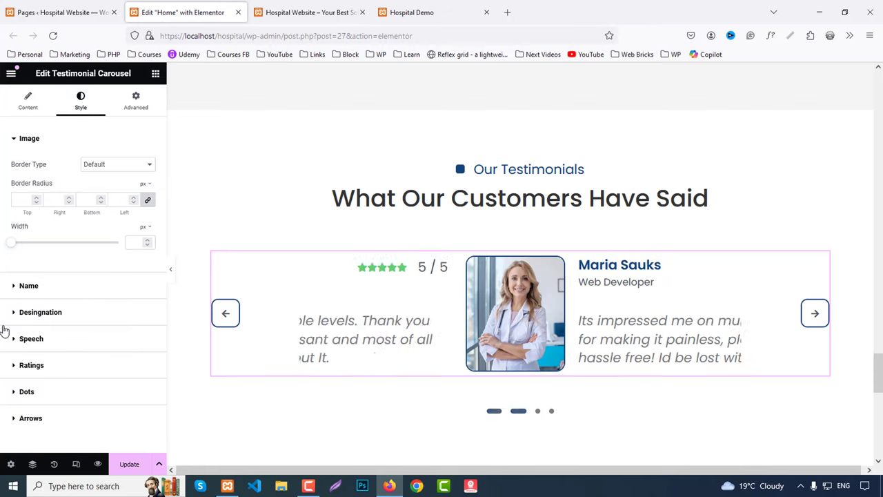
{"action": "left_click", "coordinate": [35, 339]}
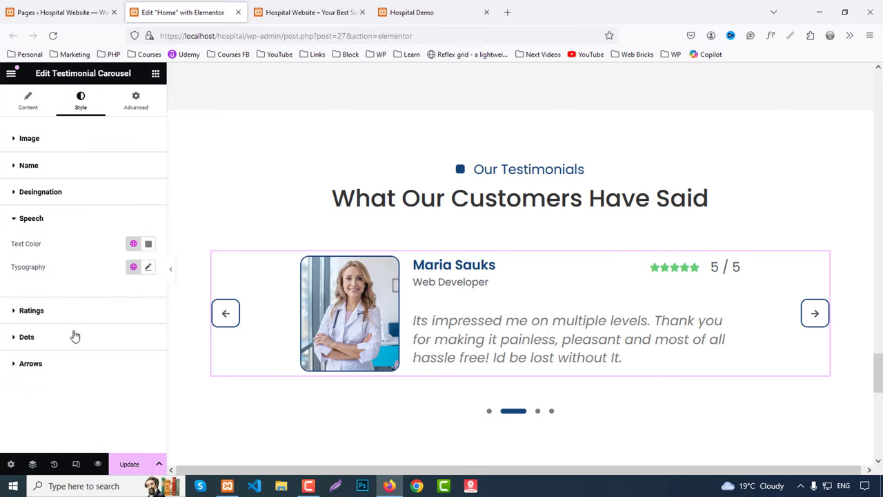
{"action": "left_click", "coordinate": [148, 244]}
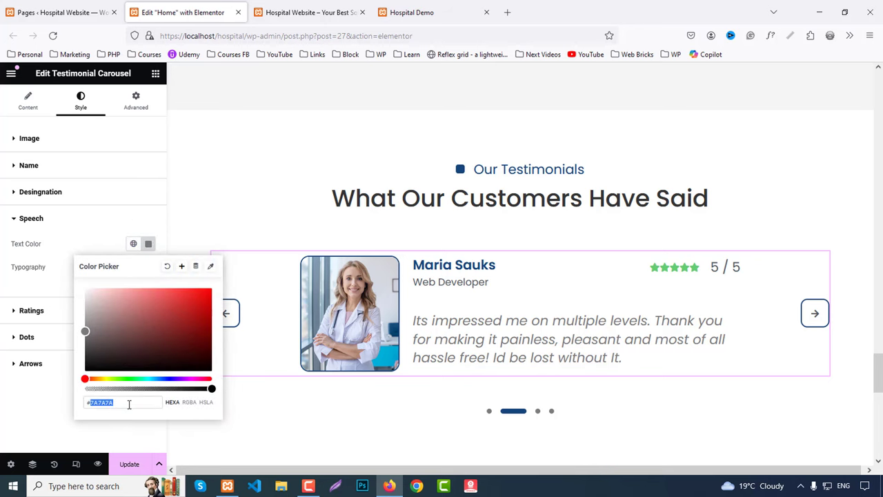
{"action": "type", "text": "#333"}
{"action": "left_click", "coordinate": [101, 229]}
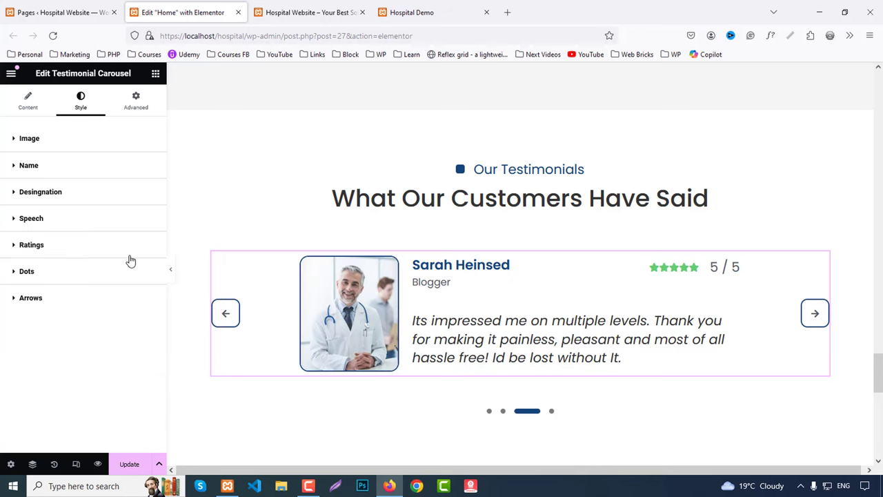
Set the font size of the testimonial speech text to 22 px.
{"action": "left_click", "coordinate": [67, 222]}
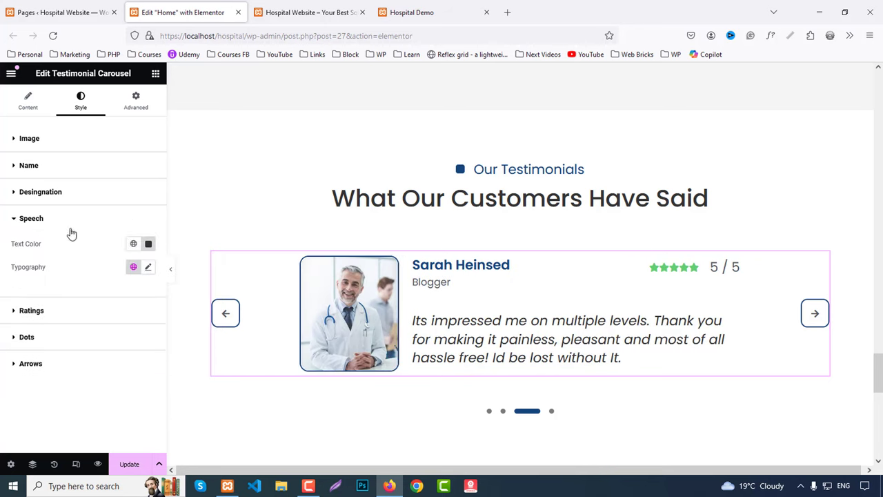
{"action": "left_click", "coordinate": [147, 267]}
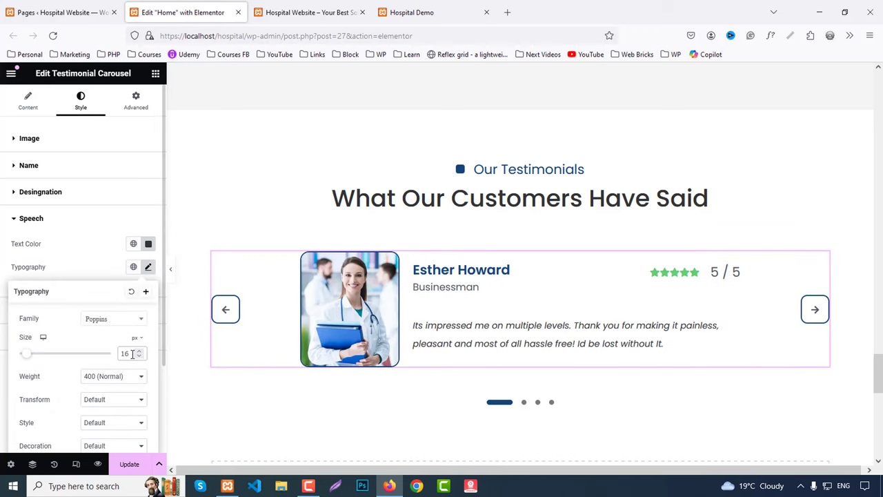
{"action": "left_click", "coordinate": [139, 350]}
{"action": "left_click", "coordinate": [139, 350]}
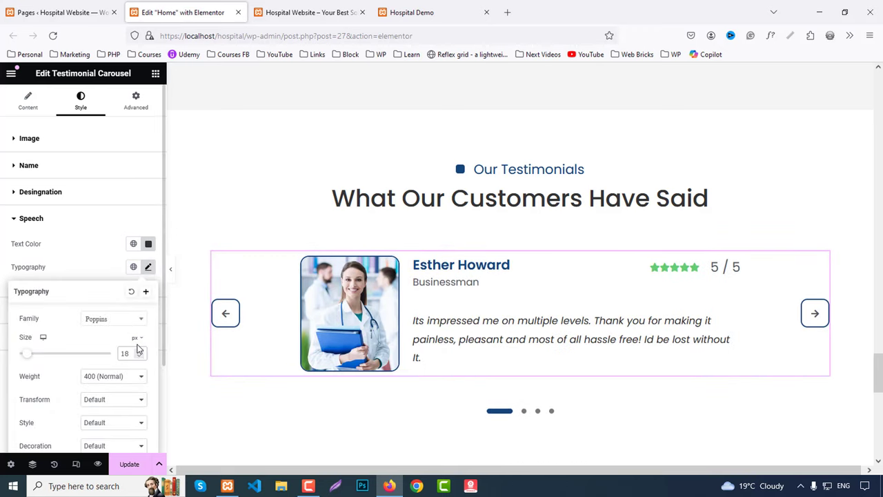
{"action": "left_click", "coordinate": [139, 350]}
{"action": "left_click", "coordinate": [139, 350]}
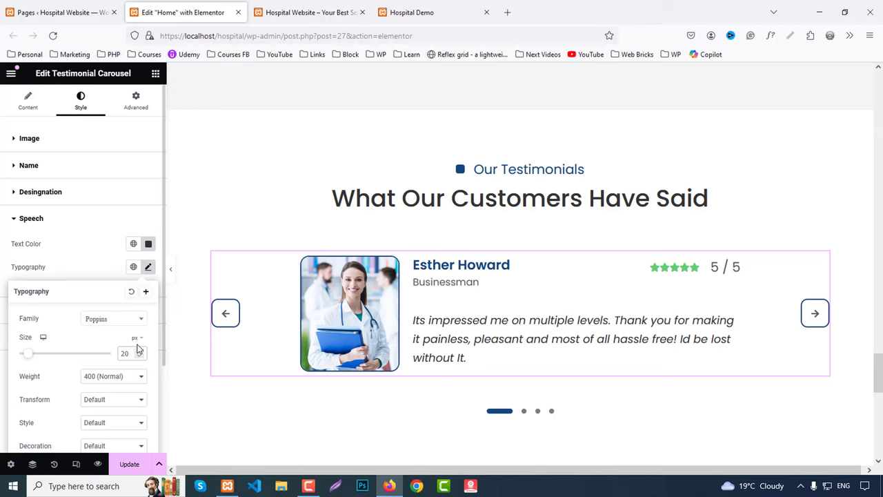
{"action": "left_click", "coordinate": [139, 350]}
{"action": "left_click", "coordinate": [139, 350]}
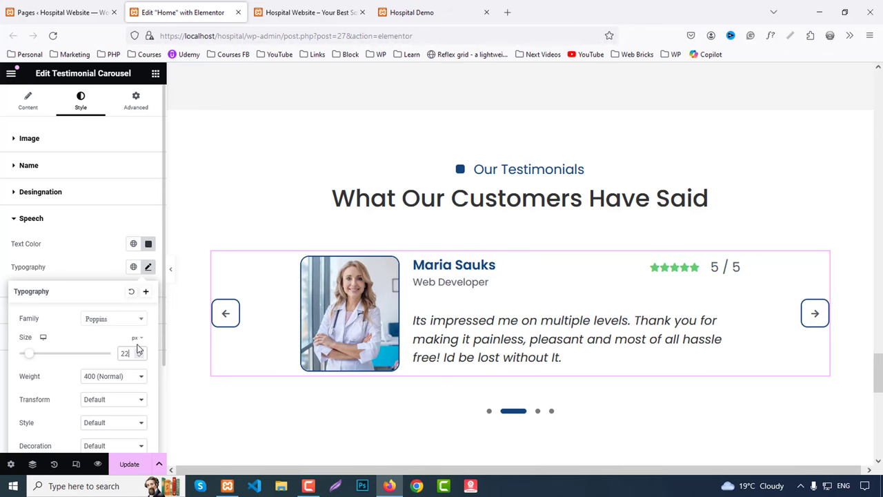
{"action": "left_click", "coordinate": [107, 261]}
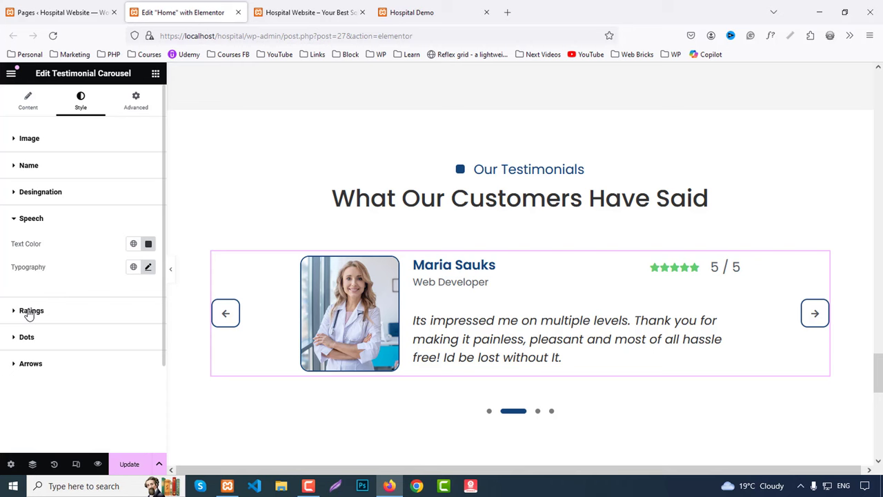
Give the rating stars the global Primary color and set the rating number's color to #333.
{"action": "left_click", "coordinate": [31, 310]}
{"action": "left_click", "coordinate": [134, 270]}
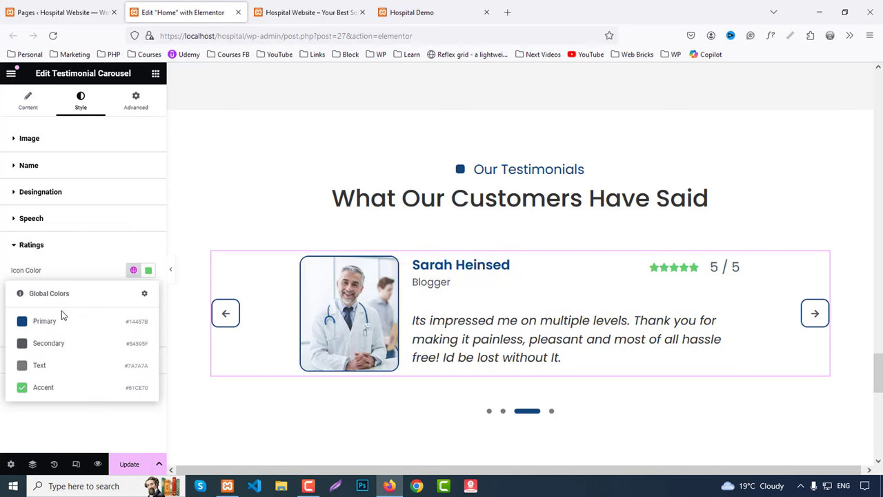
{"action": "left_click", "coordinate": [59, 319]}
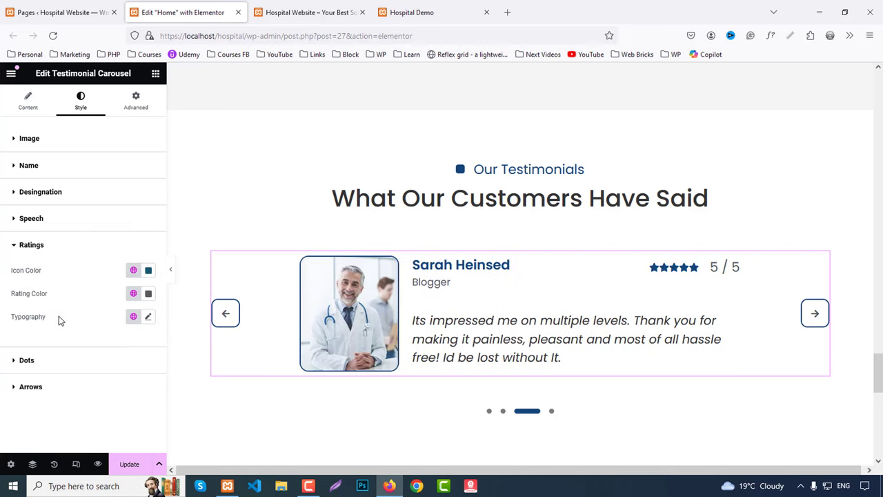
{"action": "left_click", "coordinate": [148, 294]}
{"action": "type", "text": "#33"}
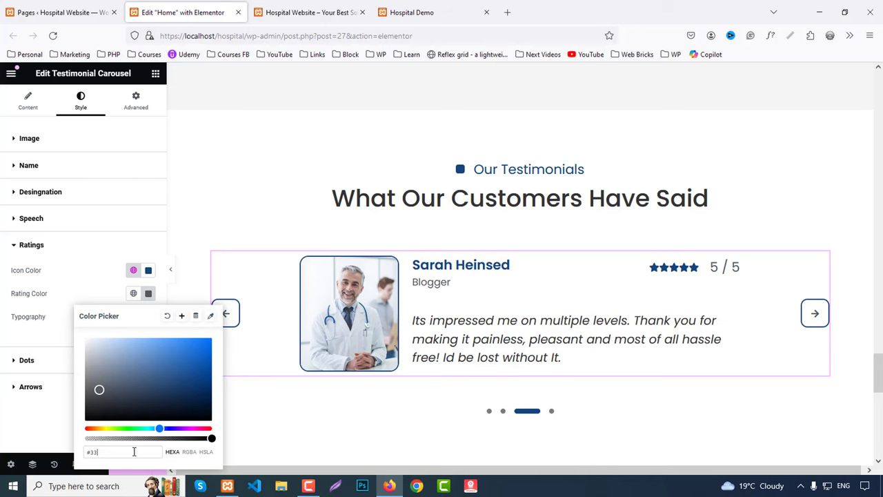
{"action": "type", "text": "3"}
Set the inactive color of the carousel's pagination dots to #333.
{"action": "left_click", "coordinate": [38, 370]}
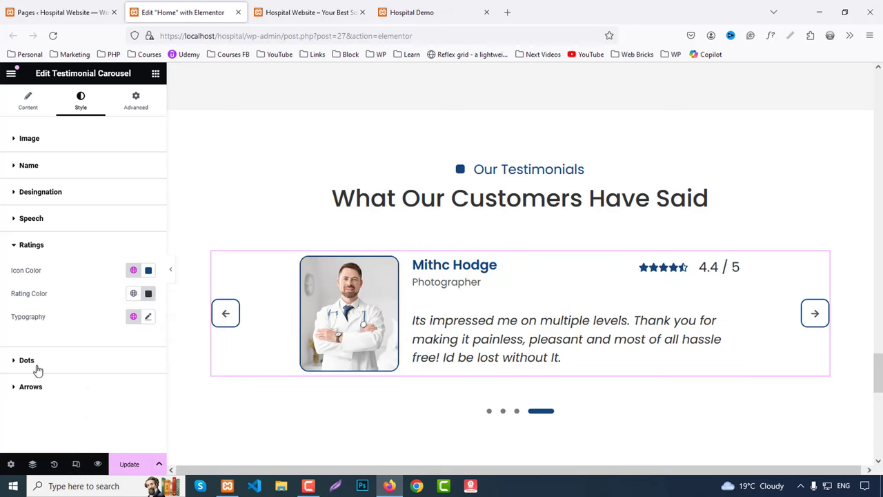
{"action": "left_click", "coordinate": [149, 297]}
{"action": "triple_click", "coordinate": [125, 459]}
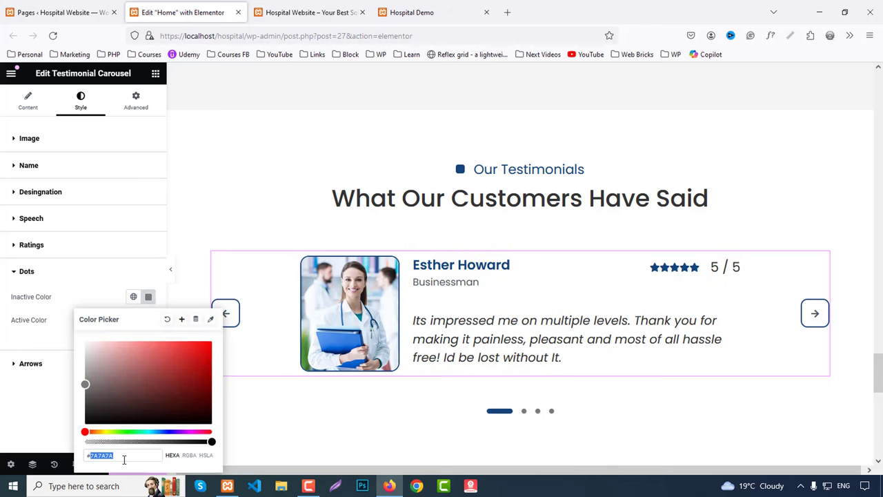
{"action": "type", "text": "#333"}
Set the normal-state icon color of the carousel arrows to the global Primary color.
{"action": "left_click", "coordinate": [32, 366]}
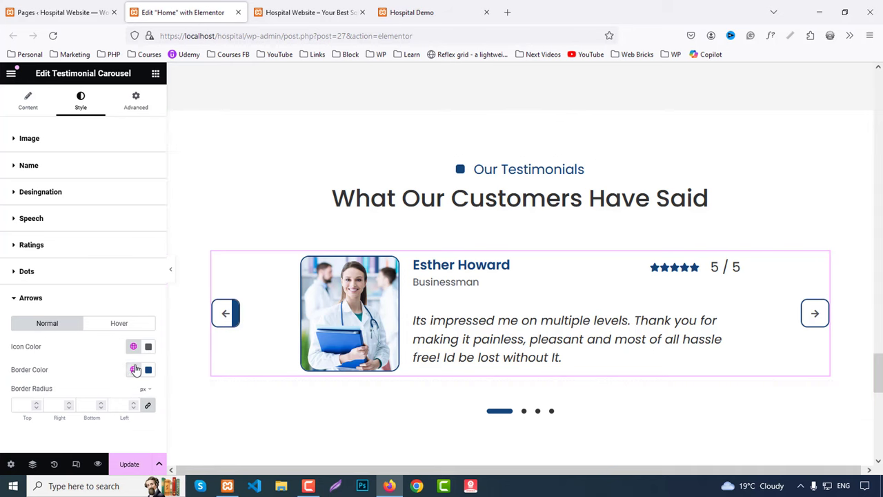
{"action": "left_click", "coordinate": [148, 347]}
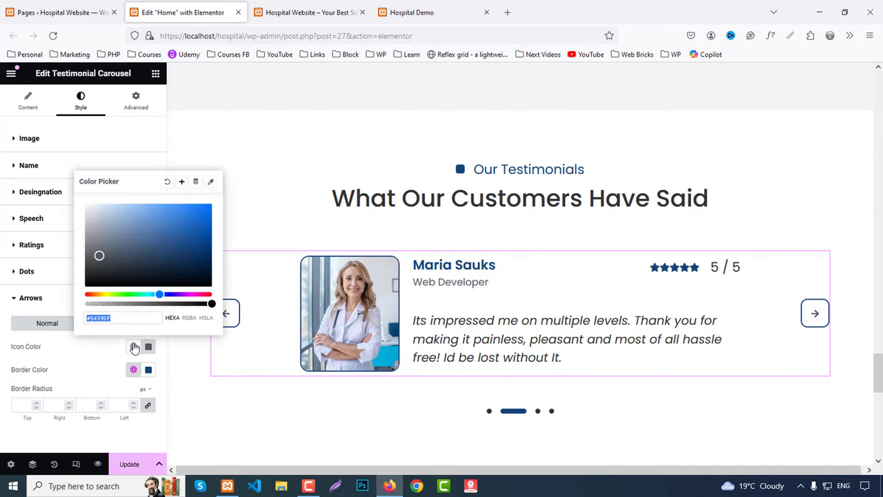
{"action": "left_click", "coordinate": [96, 365]}
{"action": "left_click", "coordinate": [133, 347]}
{"action": "left_click", "coordinate": [134, 347]}
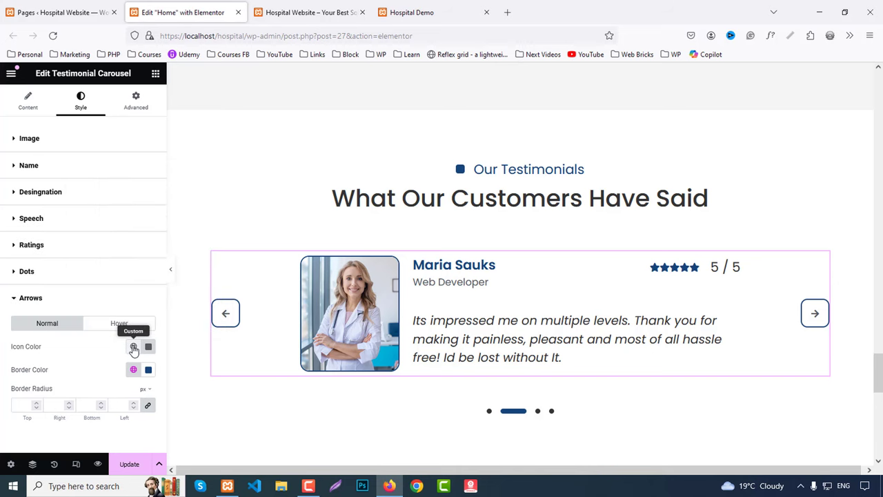
{"action": "left_click", "coordinate": [133, 347]}
{"action": "left_click", "coordinate": [48, 257]}
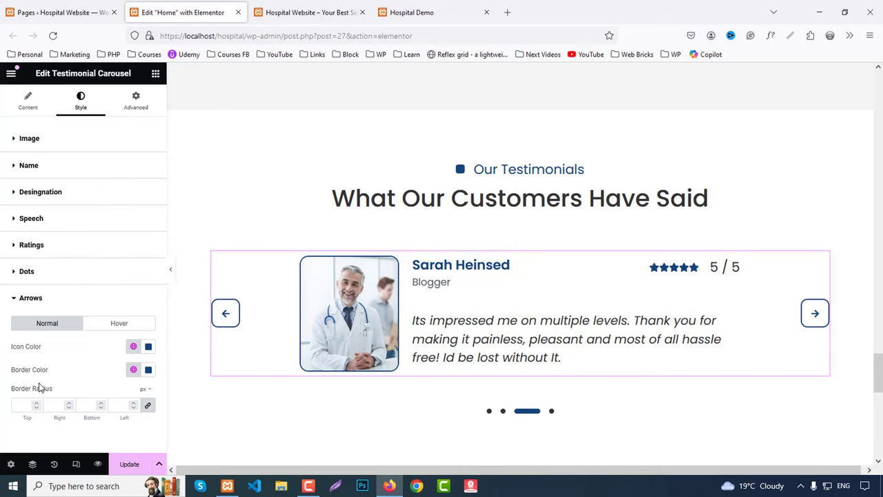
Set the carousel arrows' hover icon color to #FFFFFF and their hover border color to the global Primary color.
{"action": "left_click", "coordinate": [123, 324]}
{"action": "left_click", "coordinate": [149, 347]}
{"action": "left_click", "coordinate": [131, 305]}
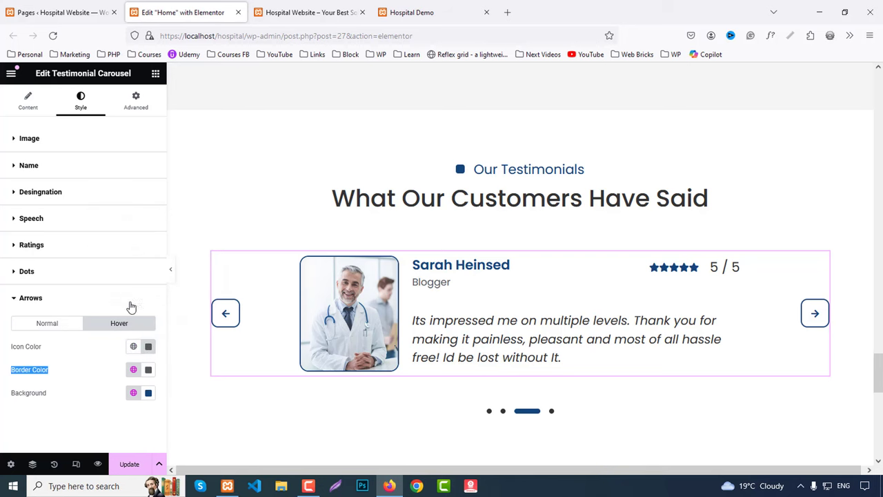
{"action": "left_click", "coordinate": [149, 346]}
{"action": "type", "text": "#FFFFFF"}
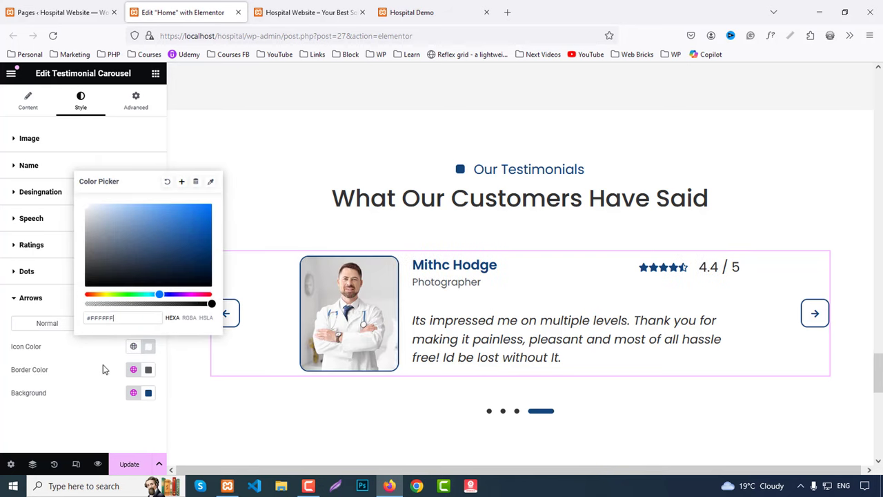
{"action": "left_click", "coordinate": [133, 372]}
{"action": "left_click", "coordinate": [40, 278]}
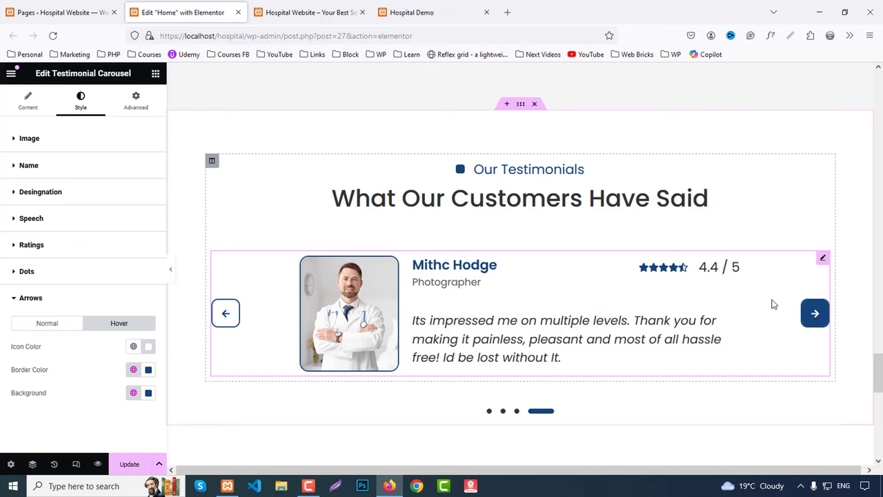
Set the bottom padding of the testimonials section to 160 px.
{"action": "scroll", "coordinate": [483, 207], "scroll_direction": "down", "scroll_amount": 3}
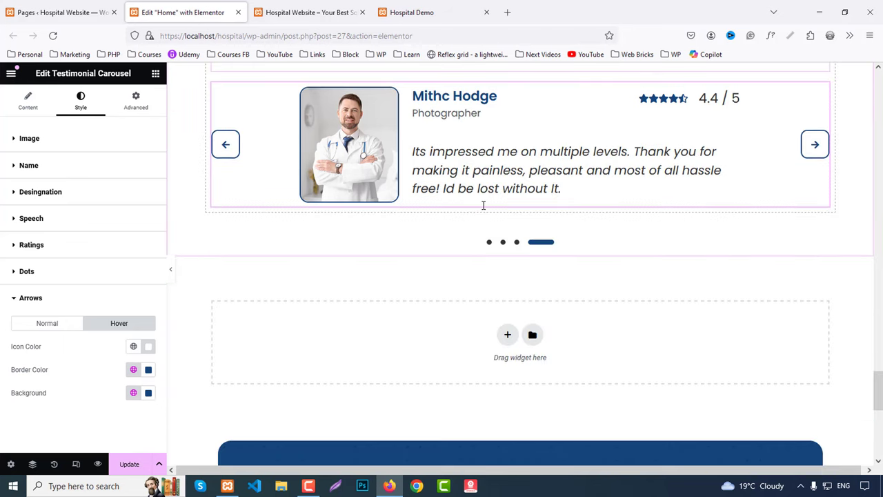
{"action": "scroll", "coordinate": [413, 234], "scroll_direction": "up", "scroll_amount": 3}
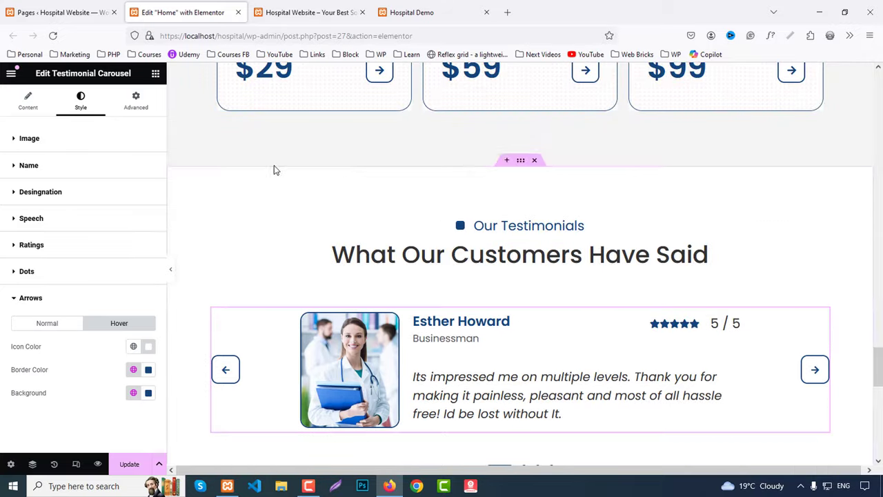
{"action": "left_click", "coordinate": [135, 102]}
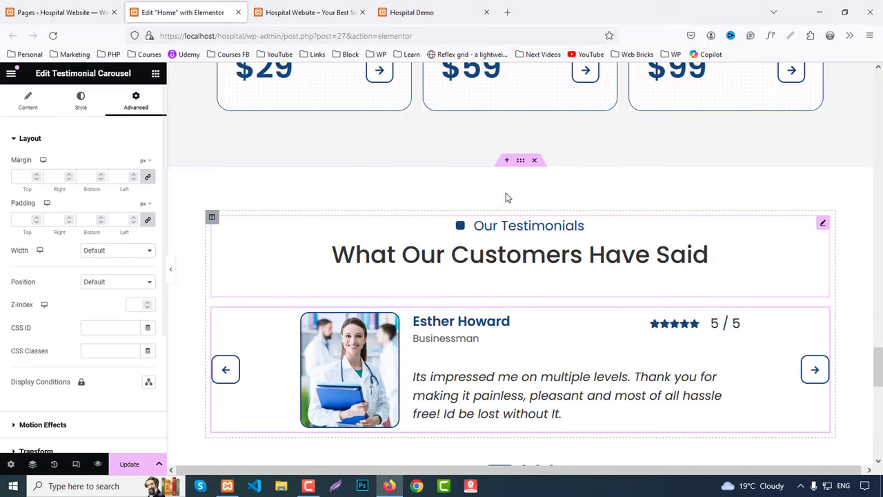
{"action": "left_click", "coordinate": [522, 162]}
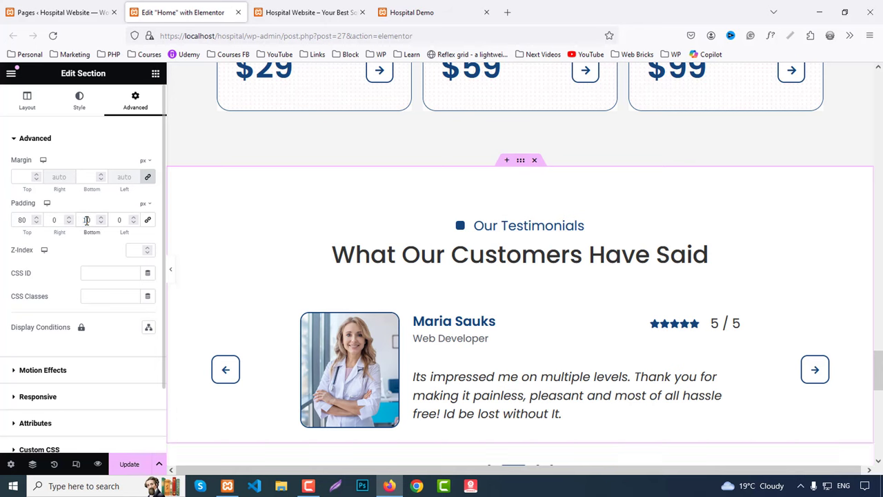
{"action": "scroll", "coordinate": [560, 329], "scroll_direction": "down", "scroll_amount": 3}
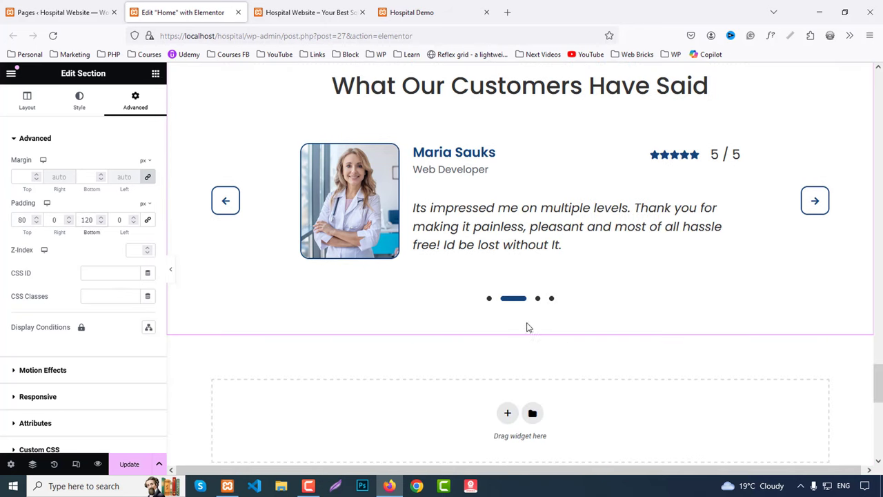
{"action": "left_click", "coordinate": [89, 220]}
{"action": "key", "text": "BackSpace"}
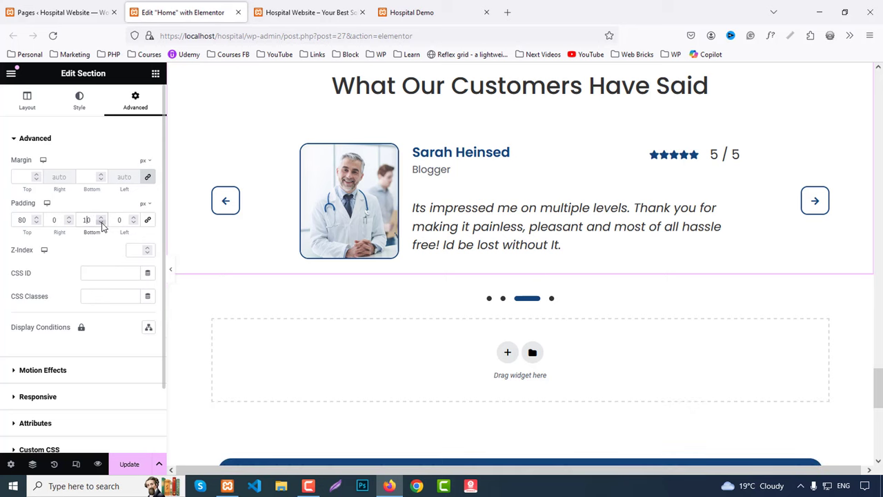
{"action": "type", "text": "6"}
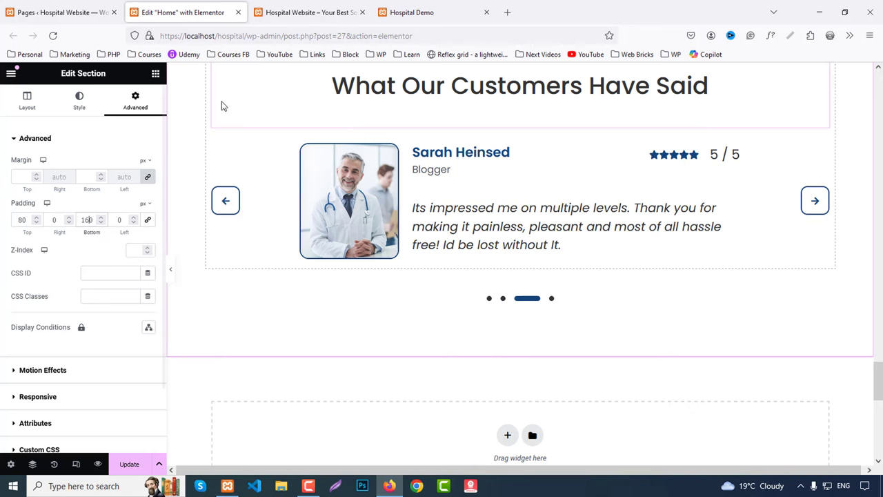
Update the page and check the testimonials section and the call-to-action banner below it in the page preview.
{"action": "left_click", "coordinate": [129, 464]}
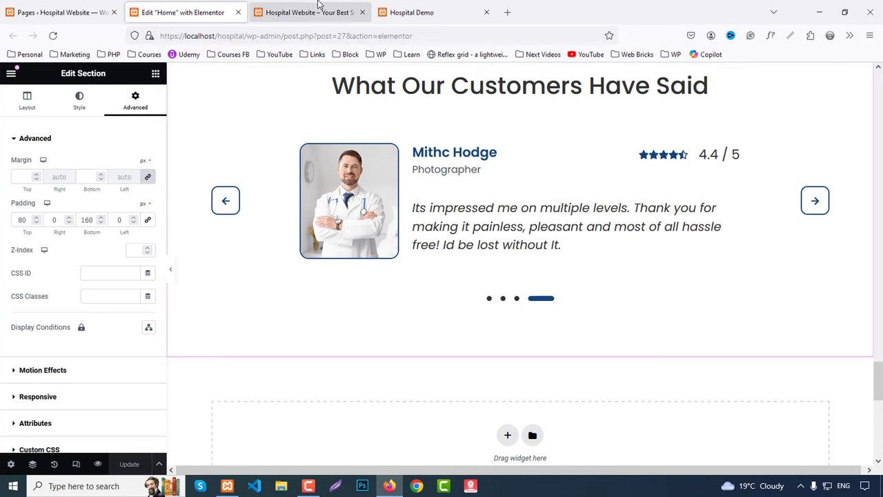
{"action": "left_click", "coordinate": [319, 5]}
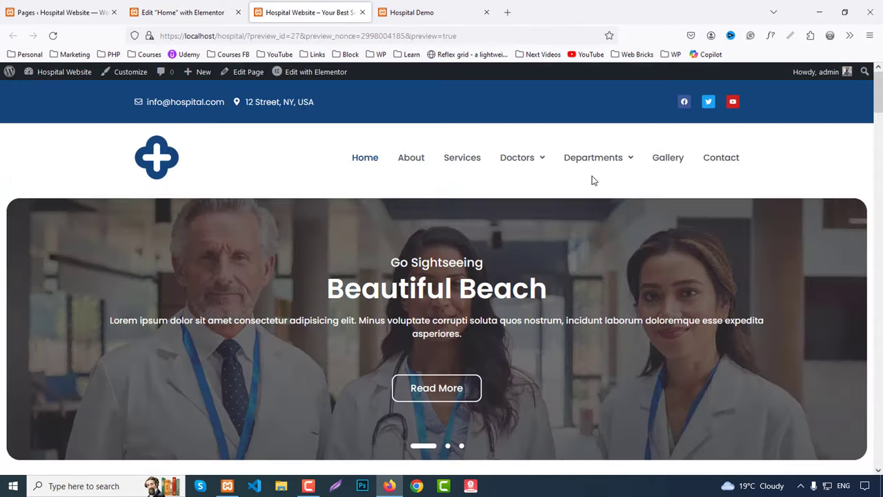
{"action": "scroll", "coordinate": [591, 179], "scroll_direction": "down", "scroll_amount": 12}
{"action": "scroll", "coordinate": [745, 327], "scroll_direction": "down", "scroll_amount": 15}
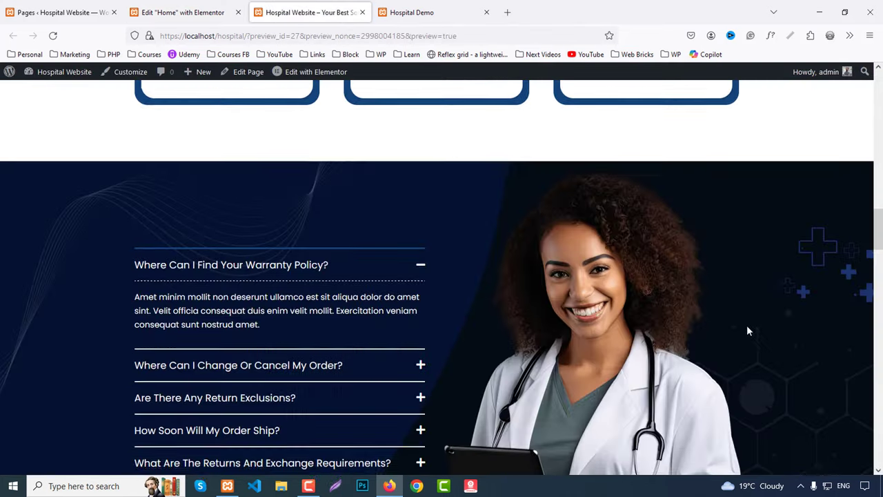
{"action": "scroll", "coordinate": [749, 331], "scroll_direction": "down", "scroll_amount": 10}
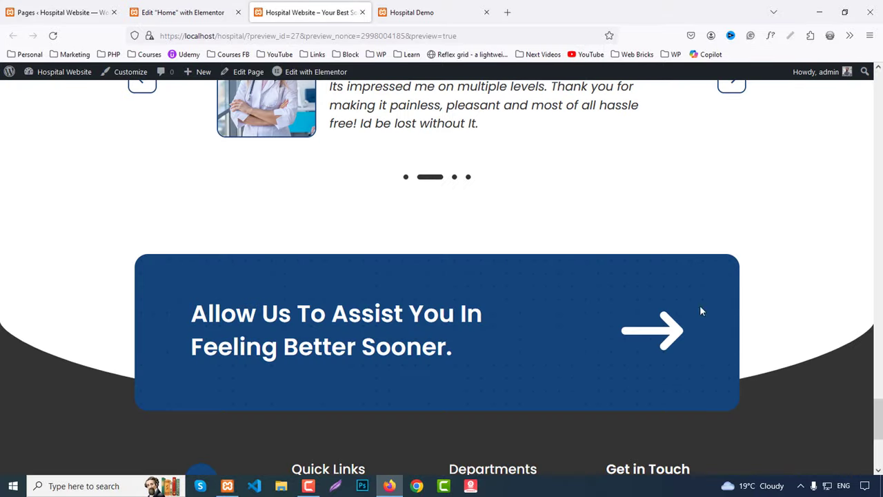
Switch to the Hospital Demo page and copy the banner heading "Commited To The Best Possible Care".
{"action": "left_click", "coordinate": [424, 7]}
{"action": "scroll", "coordinate": [741, 273], "scroll_direction": "down", "scroll_amount": 4}
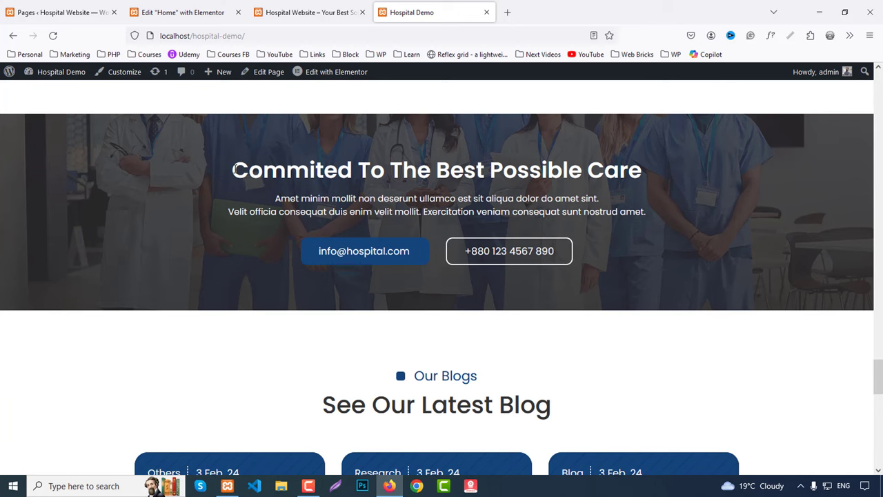
{"action": "left_click_drag", "start_coordinate": [235, 169], "coordinate": [714, 181]}
{"action": "key", "text": "ctrl+c"}
Return to the Elementor editor and add a new single-column section between the testimonials and the call-to-action banner.
{"action": "left_click", "coordinate": [187, 8]}
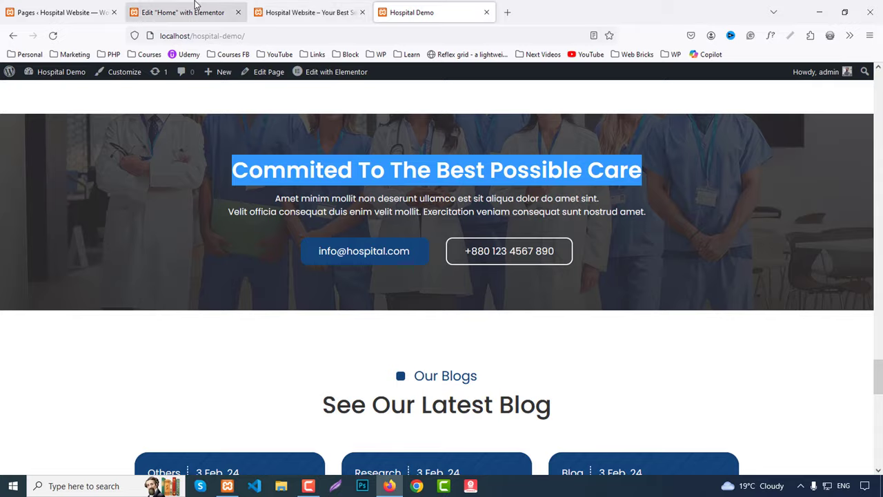
{"action": "scroll", "coordinate": [538, 297], "scroll_direction": "down", "scroll_amount": 3}
{"action": "left_click", "coordinate": [507, 267]}
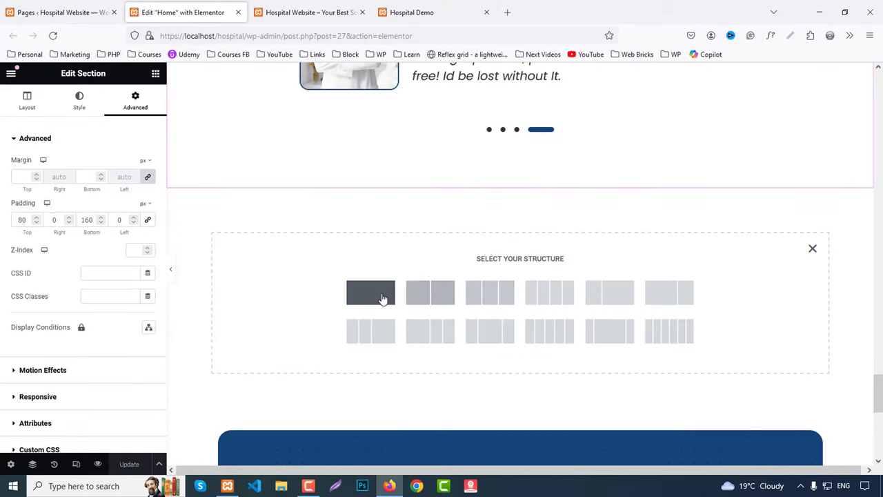
{"action": "left_click", "coordinate": [380, 295]}
Give the new section a classic background using the media library photo of the hospital team standing in a row.
{"action": "left_click", "coordinate": [80, 94]}
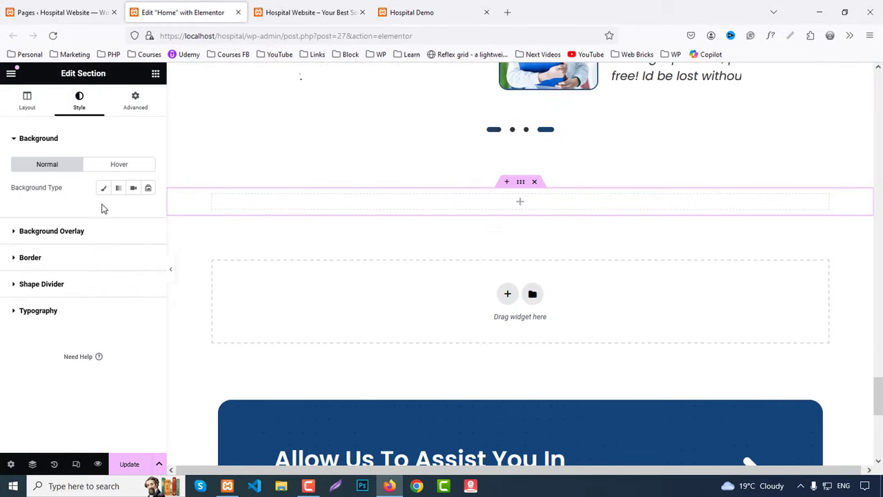
{"action": "left_click", "coordinate": [104, 187]}
{"action": "left_click", "coordinate": [109, 261]}
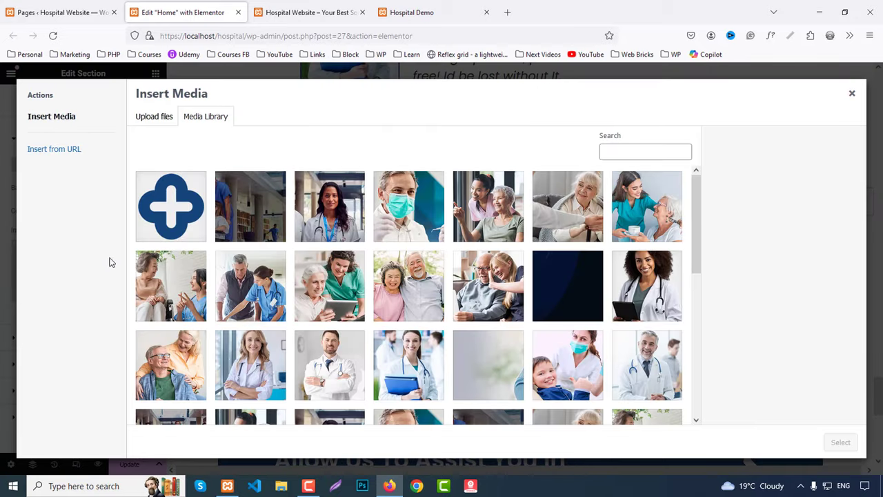
{"action": "scroll", "coordinate": [528, 295], "scroll_direction": "down", "scroll_amount": 5}
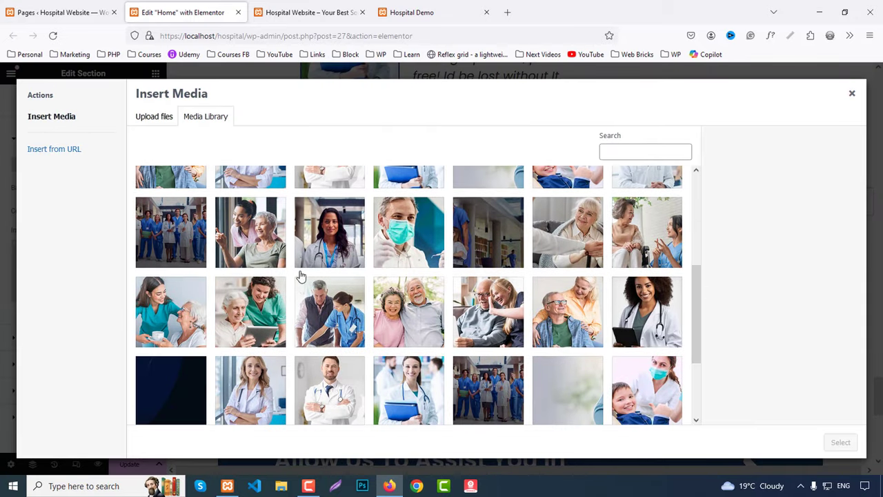
{"action": "left_click", "coordinate": [145, 247]}
{"action": "left_click", "coordinate": [845, 445]}
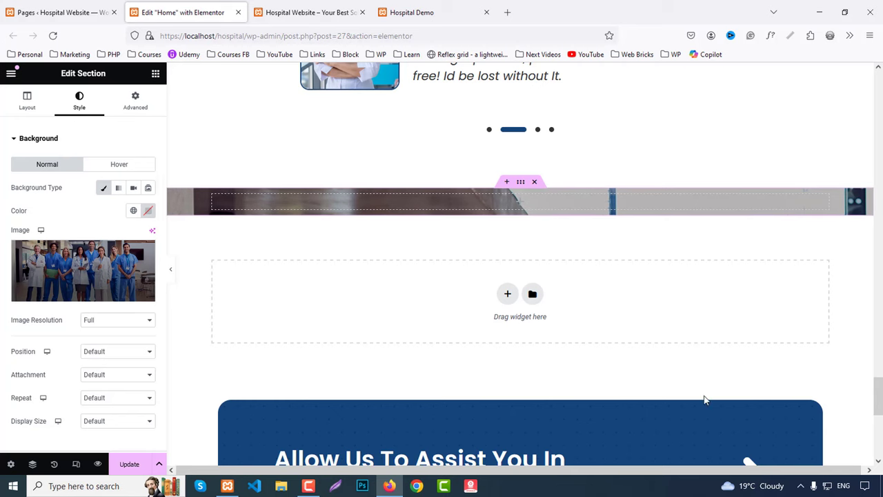
Set the section's background image position to Center Center and its display size to Cover.
{"action": "scroll", "coordinate": [85, 337], "scroll_direction": "down", "scroll_amount": 3}
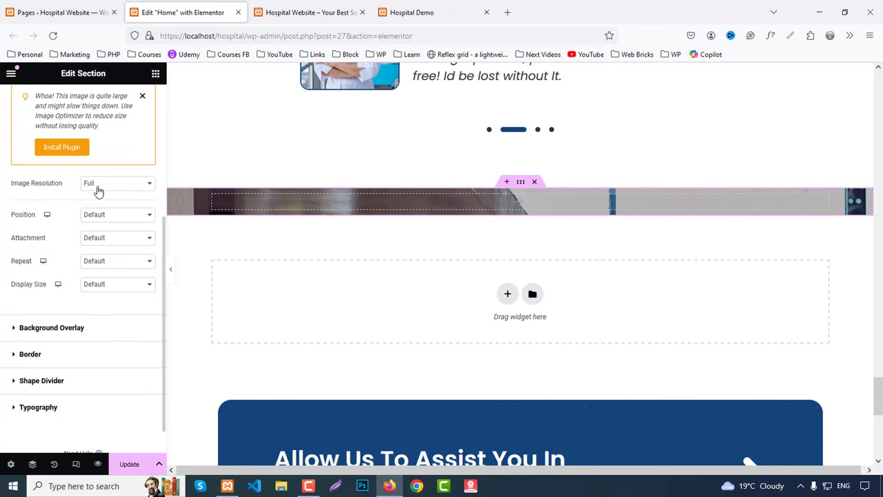
{"action": "left_click", "coordinate": [98, 186]}
{"action": "left_click", "coordinate": [93, 184]}
{"action": "left_click", "coordinate": [97, 214]}
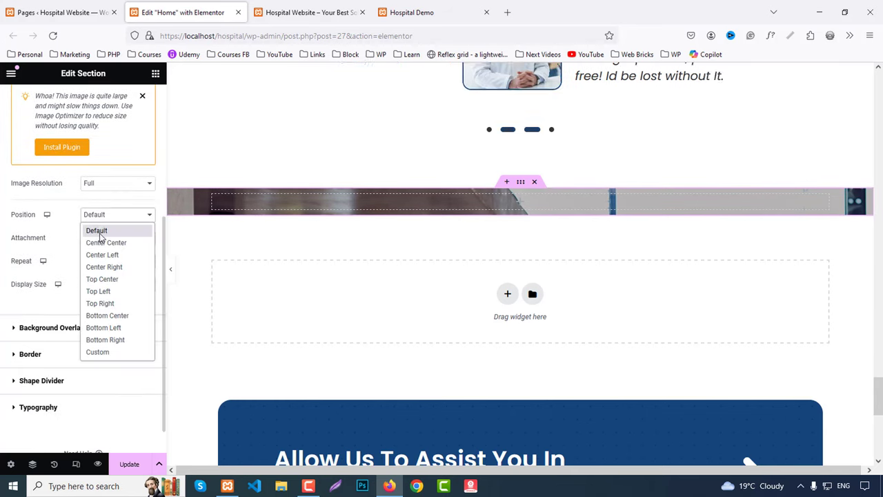
{"action": "left_click", "coordinate": [102, 242]}
{"action": "left_click", "coordinate": [107, 288]}
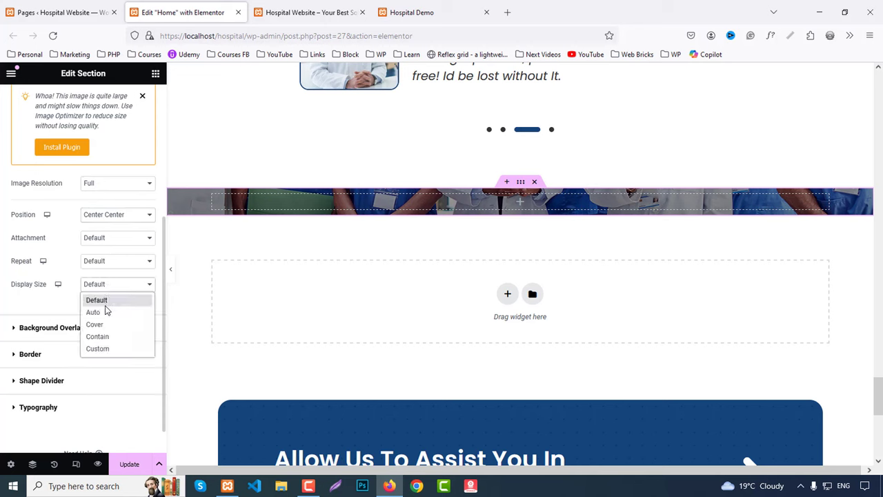
{"action": "left_click", "coordinate": [106, 324]}
Add a classic background overlay to the section in the global Primary color with an opacity of 0.75.
{"action": "left_click", "coordinate": [87, 329]}
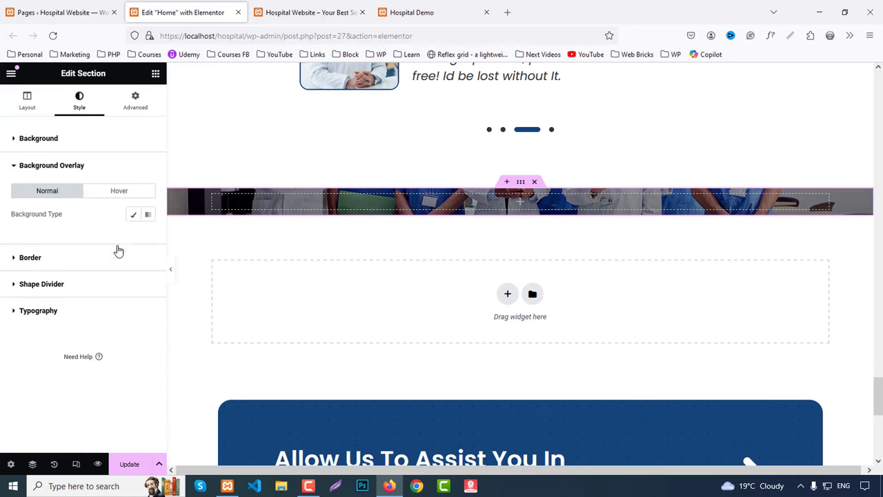
{"action": "left_click", "coordinate": [133, 215]}
{"action": "left_click", "coordinate": [133, 237]}
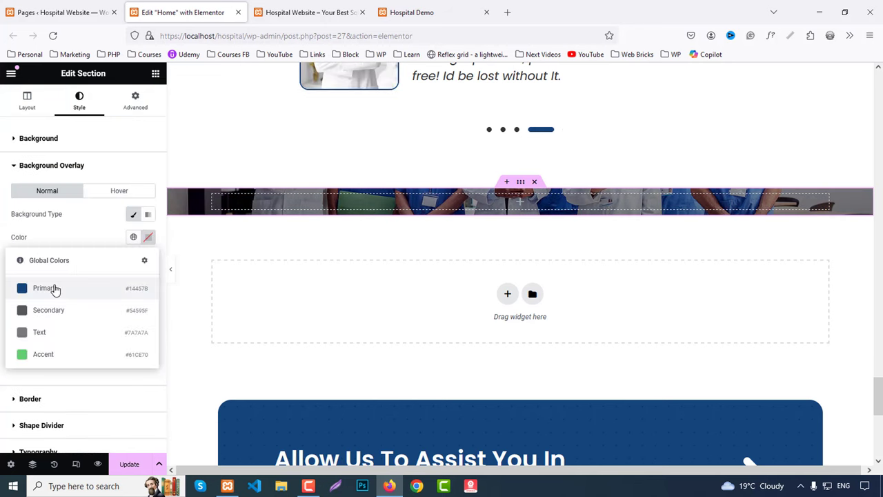
{"action": "left_click", "coordinate": [55, 287]}
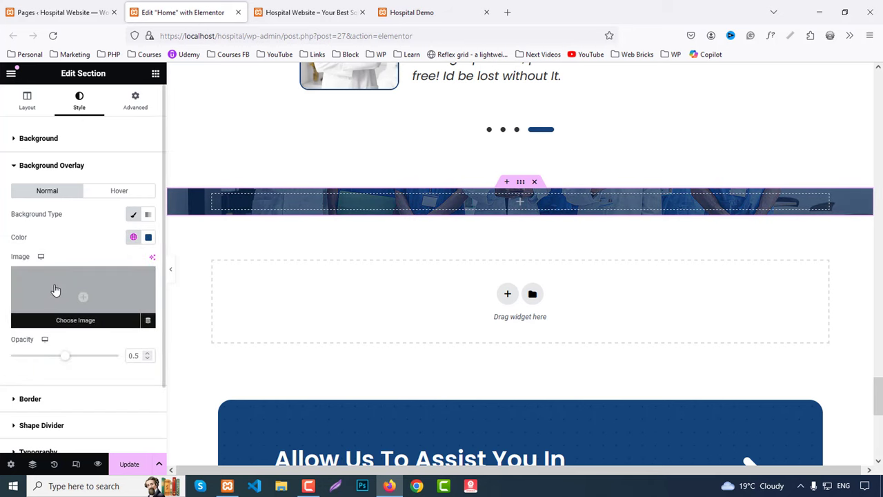
{"action": "left_click", "coordinate": [134, 356]}
{"action": "type", "text": "7"}
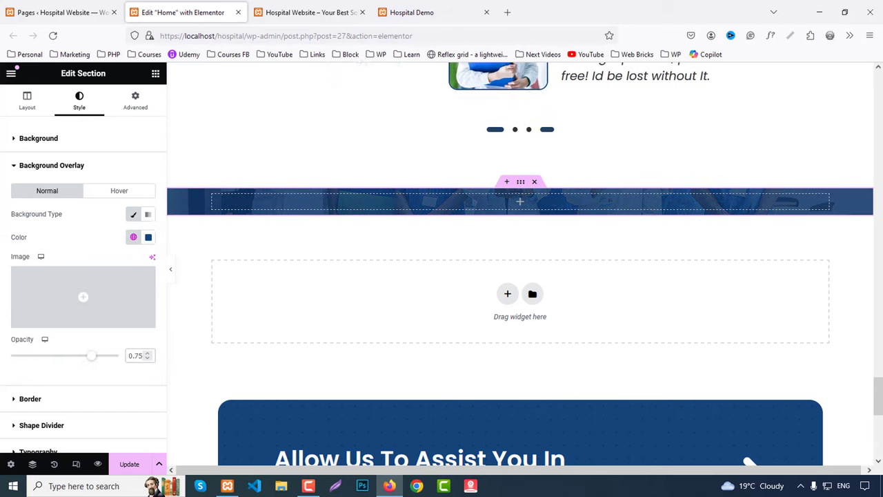
Unlink the section's padding values and set the top and bottom padding to 50 px.
{"action": "left_click", "coordinate": [131, 102]}
{"action": "left_click", "coordinate": [147, 220]}
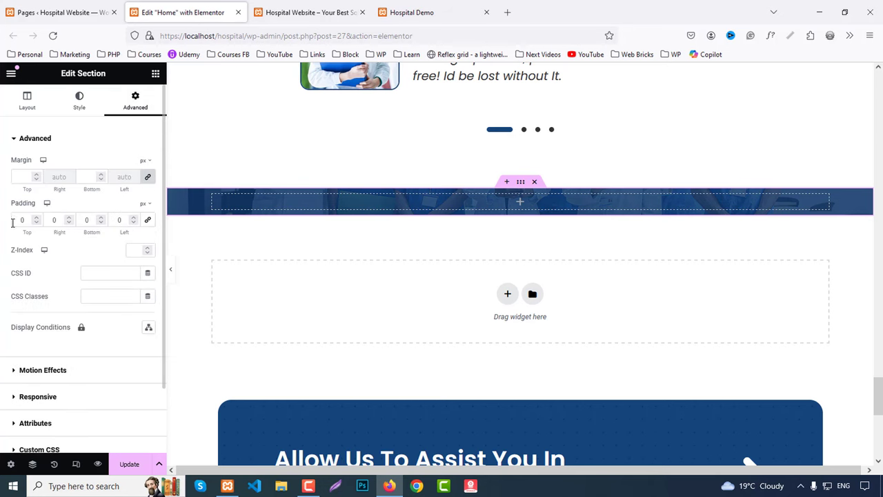
{"action": "left_click", "coordinate": [12, 220]}
{"action": "type", "text": "50"}
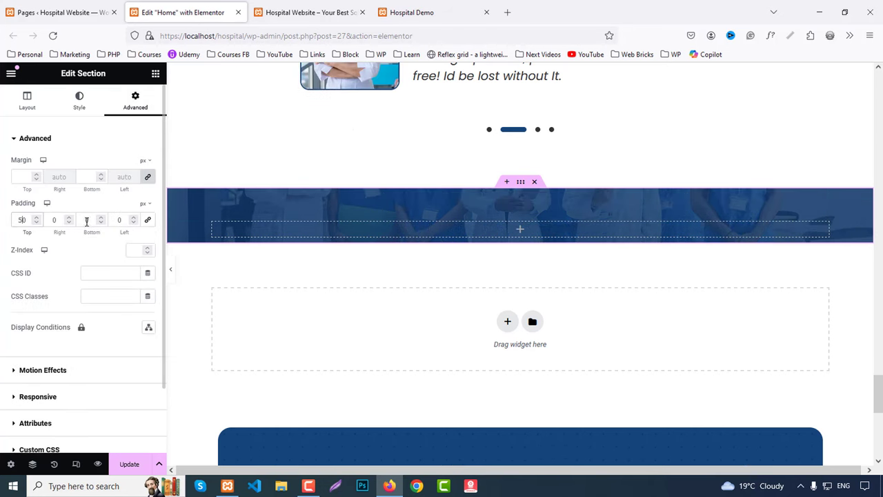
{"action": "left_click", "coordinate": [86, 220]}
{"action": "type", "text": "50"}
Add a Heading widget to the new section with the title "Commited To The Best Possible Care".
{"action": "left_click", "coordinate": [156, 74]}
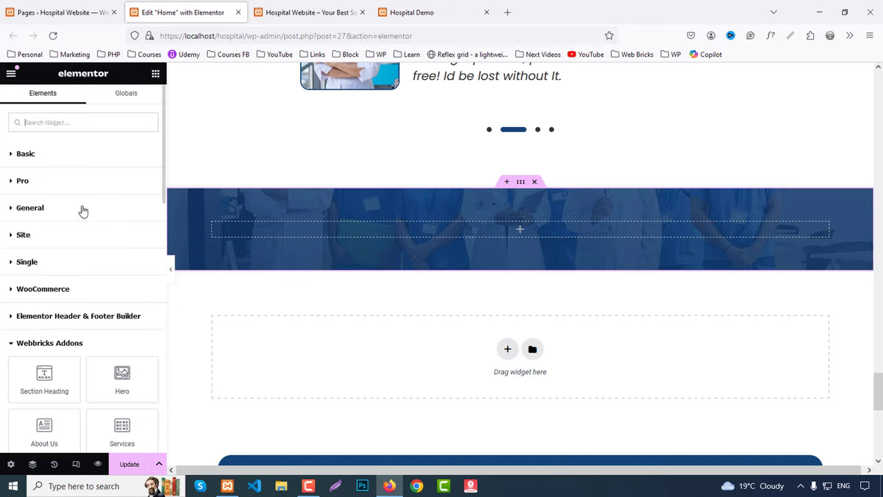
{"action": "left_click", "coordinate": [28, 158]}
{"action": "left_click_drag", "start_coordinate": [123, 188], "coordinate": [492, 230]}
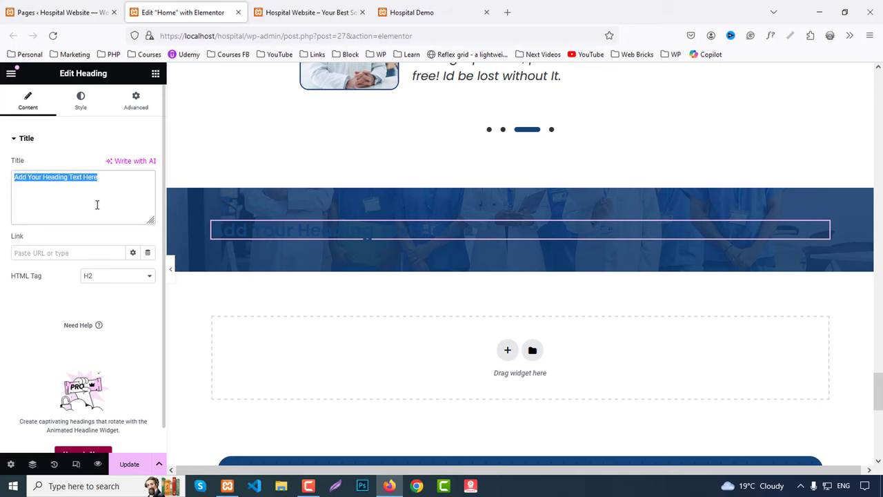
{"action": "key", "text": "ctrl+v"}
Copy the two-line paragraph below the "Commited To The Best Possible Care" heading on the Hospital Demo page.
{"action": "left_click", "coordinate": [441, 15]}
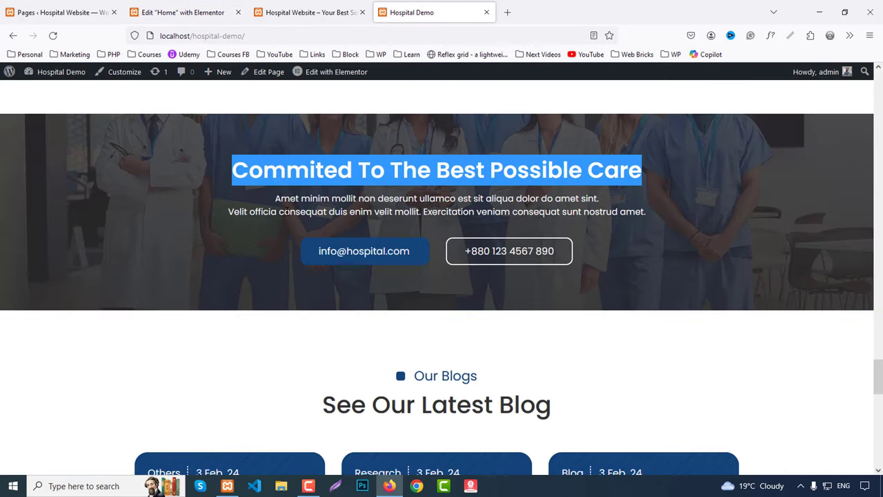
{"action": "left_click_drag", "start_coordinate": [276, 198], "coordinate": [675, 214]}
{"action": "key", "text": "ctrl+c"}
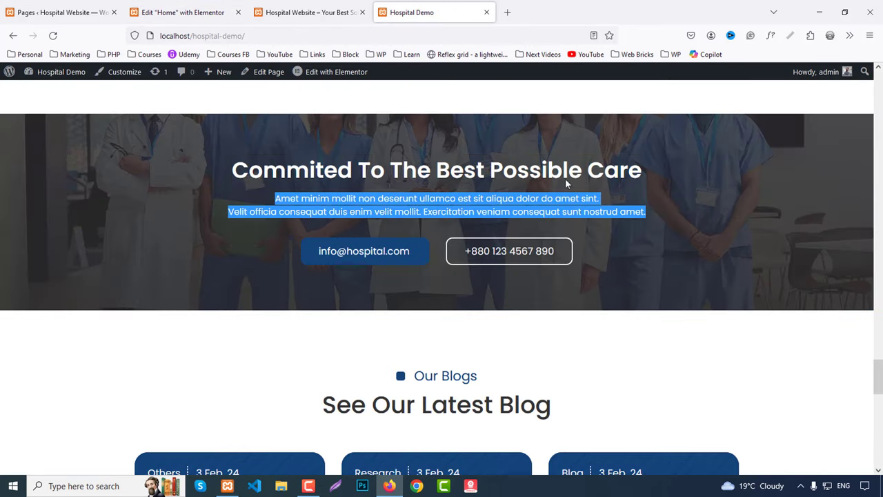
Add a Text Editor widget below the heading in the Elementor editor and replace its placeholder with the copied paragraph.
{"action": "left_click", "coordinate": [183, 13]}
{"action": "left_click", "coordinate": [155, 74]}
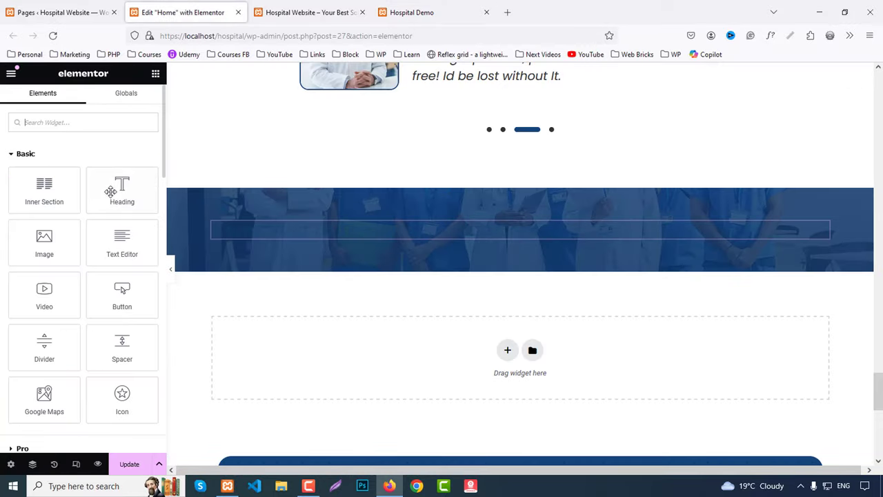
{"action": "left_click_drag", "start_coordinate": [119, 242], "coordinate": [404, 243]}
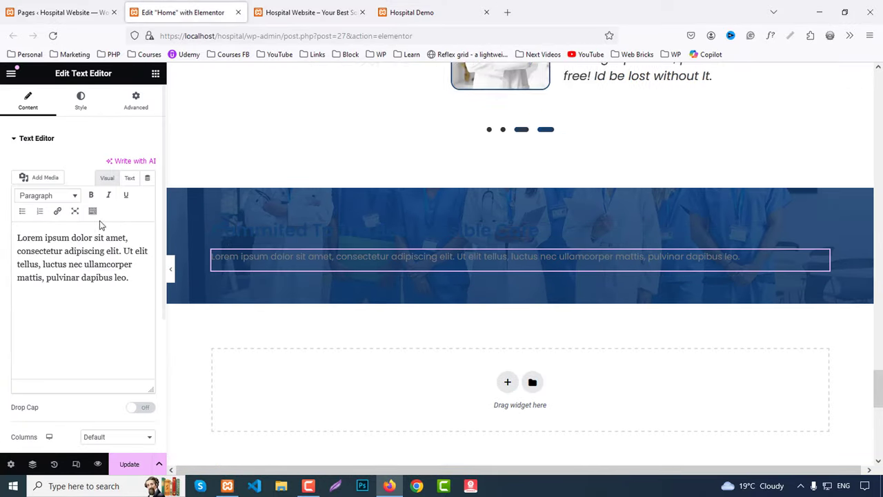
{"action": "left_click", "coordinate": [99, 224]}
{"action": "key", "text": "ctrl+a"}
{"action": "key", "text": "ctrl+v"}
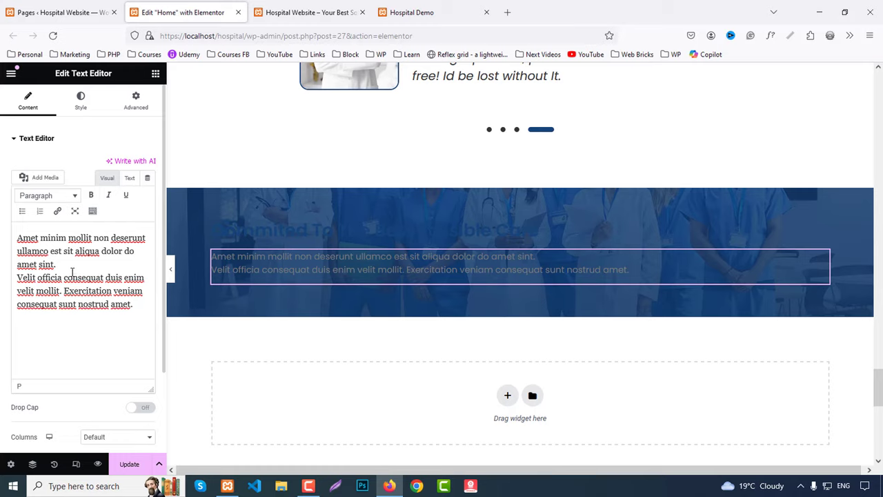
Add a Webbricks Creative Buttons widget below the paragraph in the new section.
{"action": "left_click", "coordinate": [480, 5]}
{"action": "left_click", "coordinate": [183, 11]}
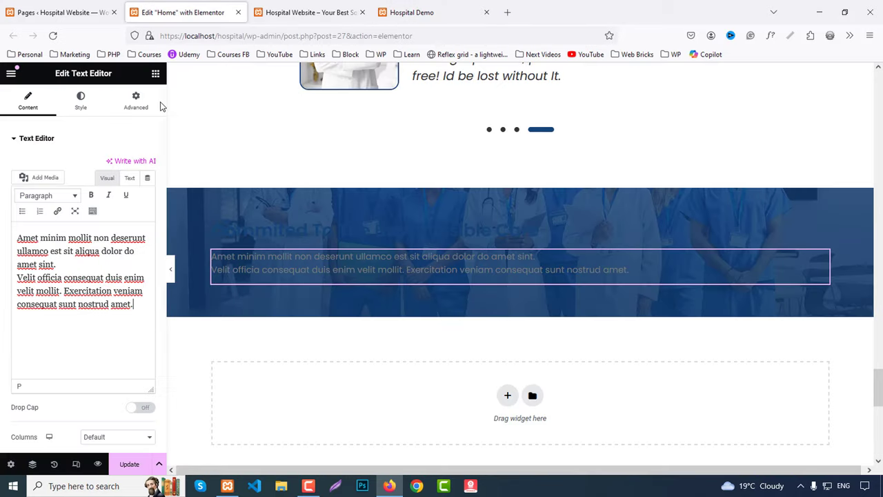
{"action": "left_click", "coordinate": [156, 74]}
{"action": "scroll", "coordinate": [9, 295], "scroll_direction": "down", "scroll_amount": 6}
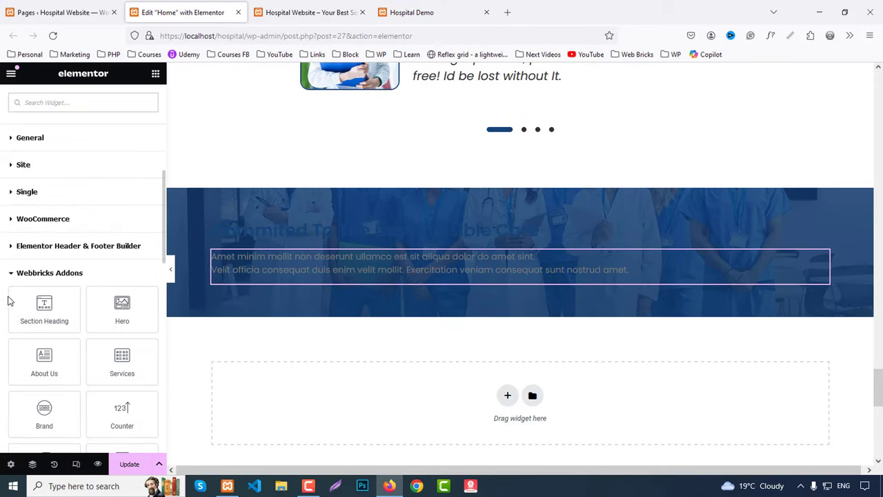
{"action": "scroll", "coordinate": [30, 331], "scroll_direction": "down", "scroll_amount": 3}
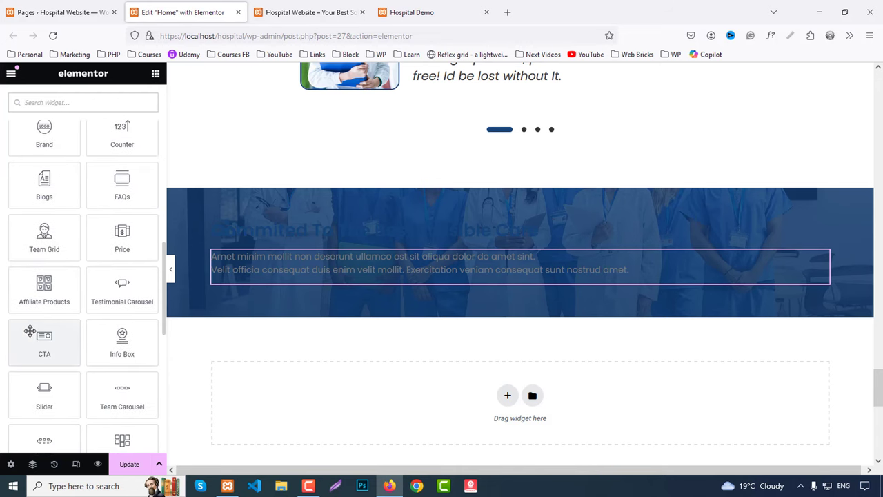
{"action": "scroll", "coordinate": [29, 331], "scroll_direction": "down", "scroll_amount": 4}
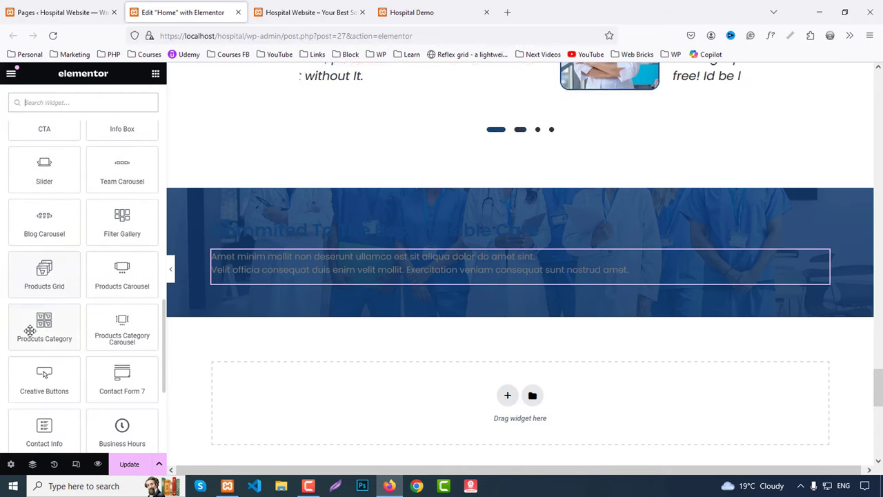
{"action": "scroll", "coordinate": [30, 331], "scroll_direction": "down", "scroll_amount": 1}
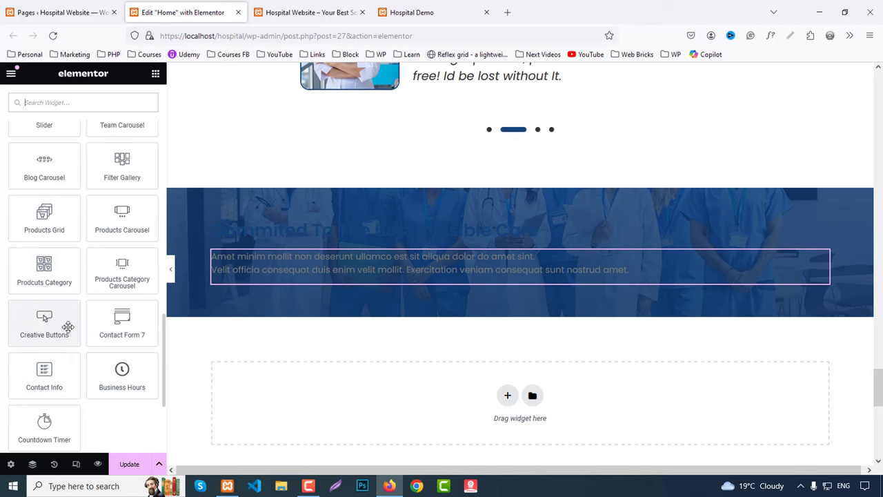
{"action": "left_click_drag", "start_coordinate": [44, 319], "coordinate": [618, 316]}
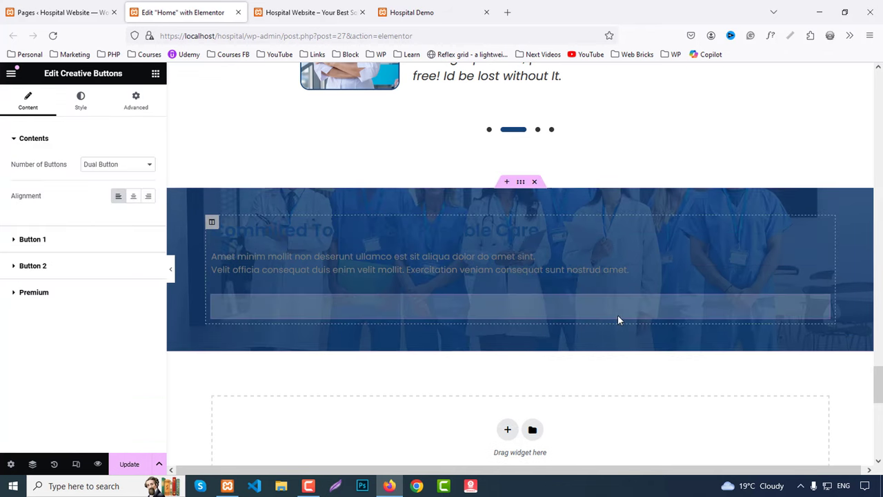
Center the "Commited To The Best Possible Care" heading and set its text color to #FFFFFF.
{"action": "left_click", "coordinate": [391, 233]}
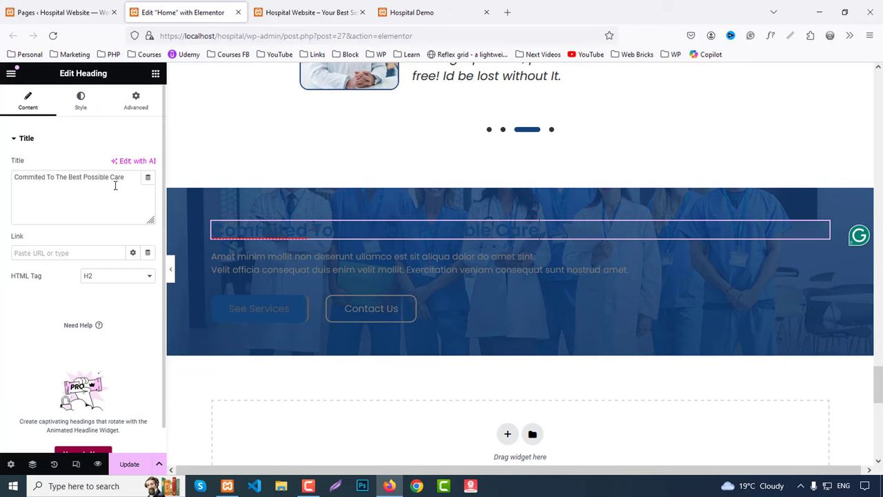
{"action": "left_click", "coordinate": [80, 103]}
{"action": "left_click", "coordinate": [119, 166]}
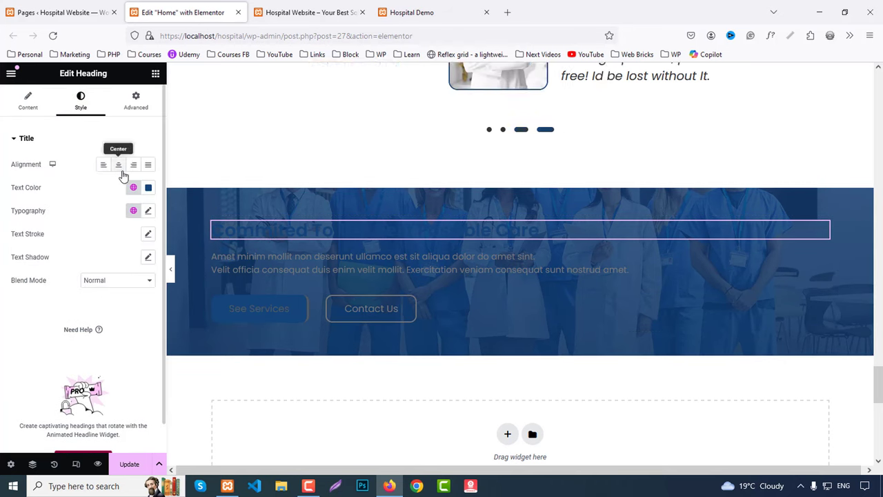
{"action": "left_click", "coordinate": [149, 187]}
{"action": "left_click_drag", "start_coordinate": [113, 236], "coordinate": [64, 219]}
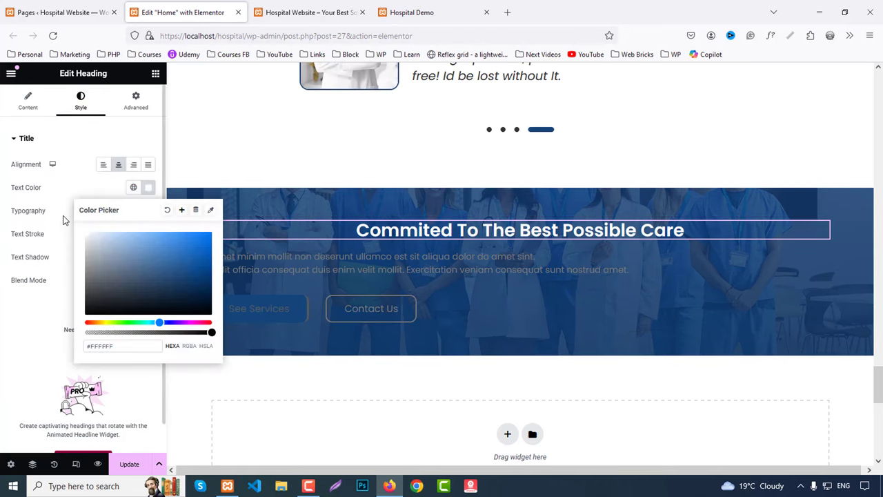
Set the font size of the "Commited To The Best Possible Care" heading to 40 px.
{"action": "left_click", "coordinate": [148, 210]}
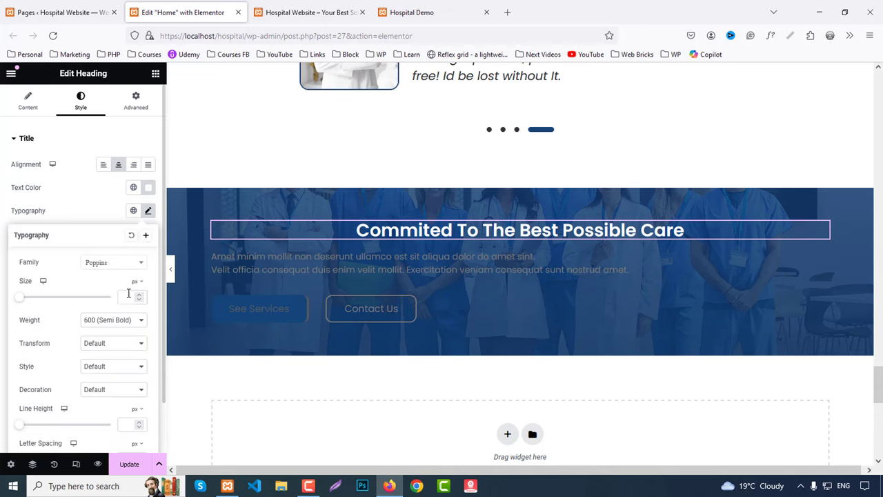
{"action": "type", "text": "35"}
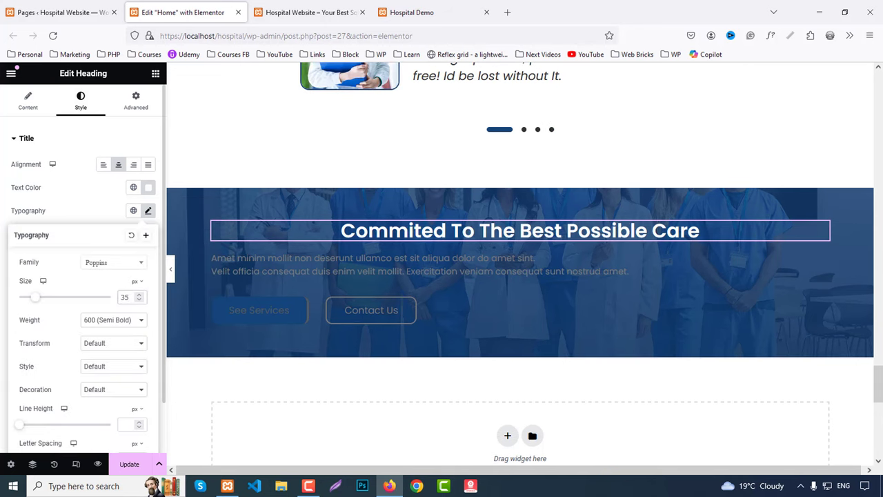
{"action": "key", "text": "BackSpace"}
{"action": "type", "text": "9"}
{"action": "key", "text": "Up"}
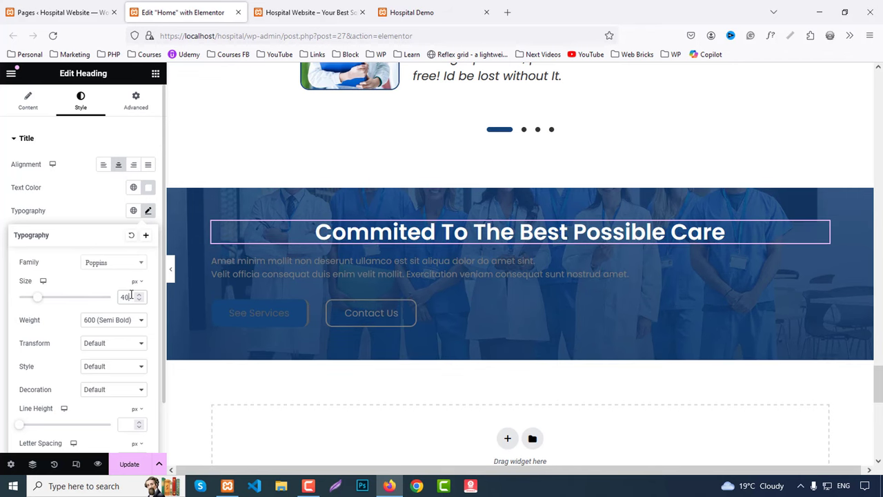
Center the paragraph below the "Commited To The Best Possible Care" heading and set its text color to white.
{"action": "left_click", "coordinate": [290, 268]}
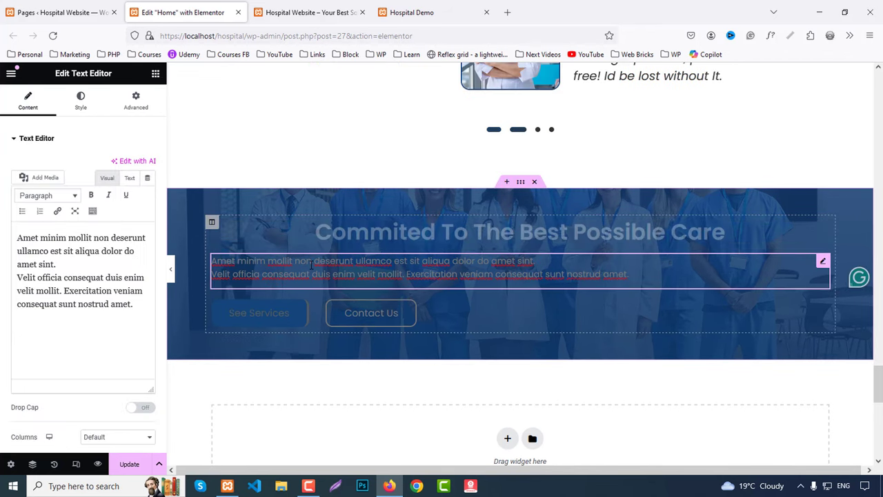
{"action": "left_click", "coordinate": [81, 101]}
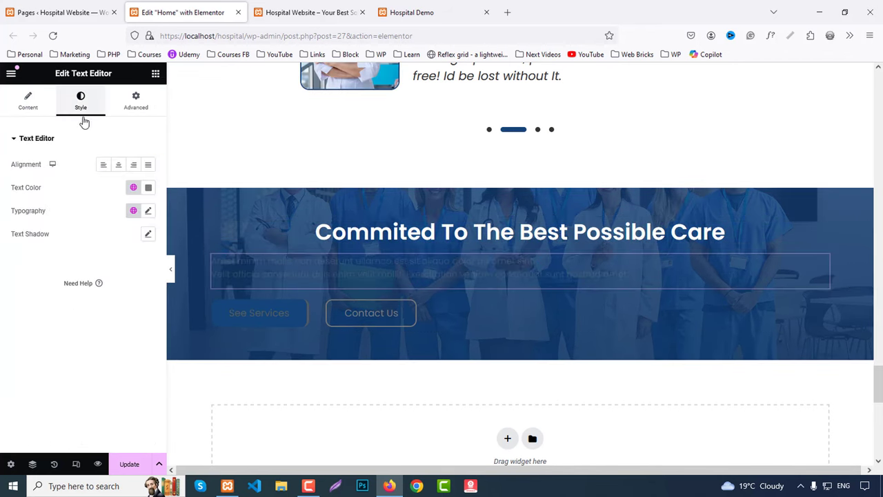
{"action": "left_click", "coordinate": [116, 165]}
{"action": "left_click", "coordinate": [148, 187]}
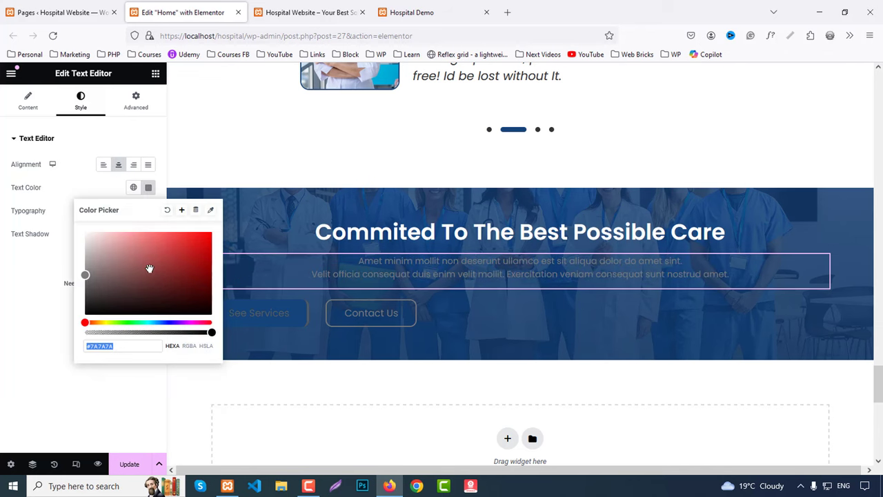
Center the dual buttons in the banner and replace Button 1's text with the e-mail address copied from the Hospital Demo page.
{"action": "left_click", "coordinate": [445, 318]}
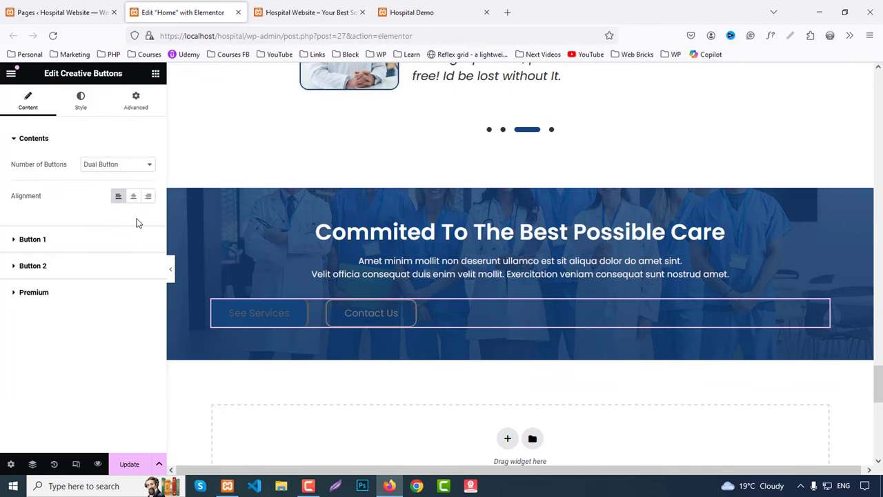
{"action": "left_click", "coordinate": [133, 197]}
{"action": "left_click", "coordinate": [436, 12]}
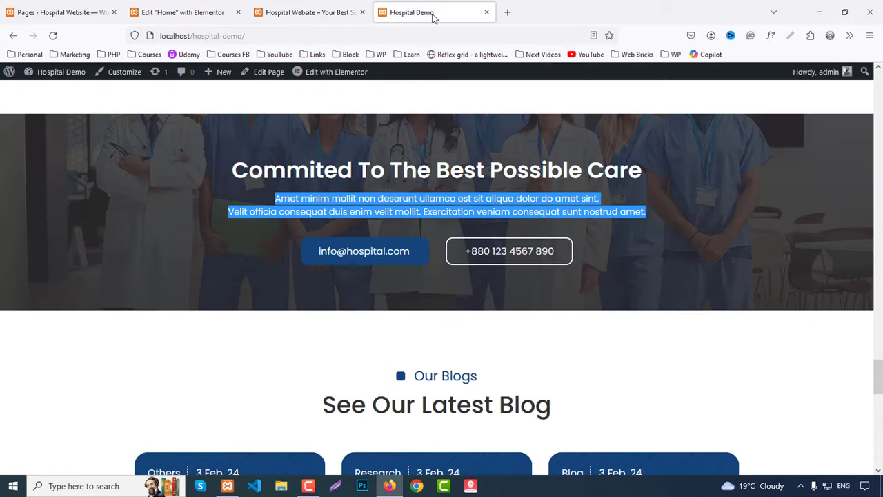
{"action": "left_click_drag", "start_coordinate": [318, 251], "coordinate": [409, 251]}
{"action": "key", "text": "ctrl+c"}
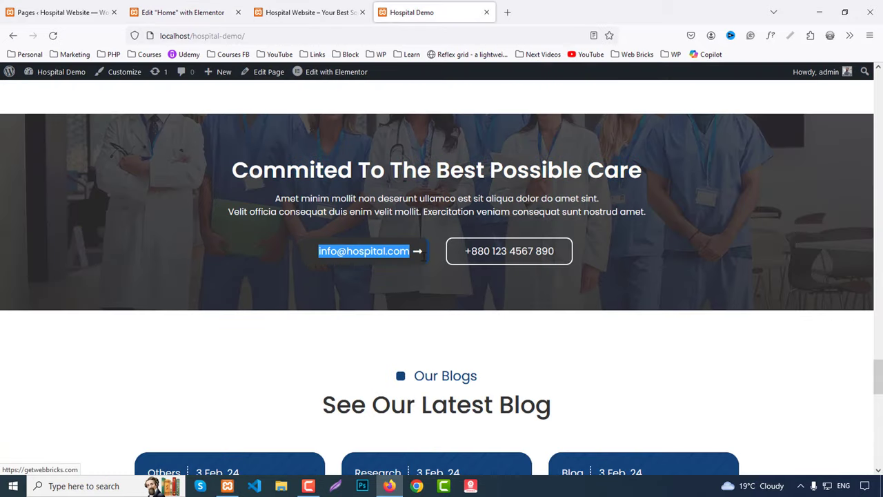
{"action": "left_click", "coordinate": [184, 12]}
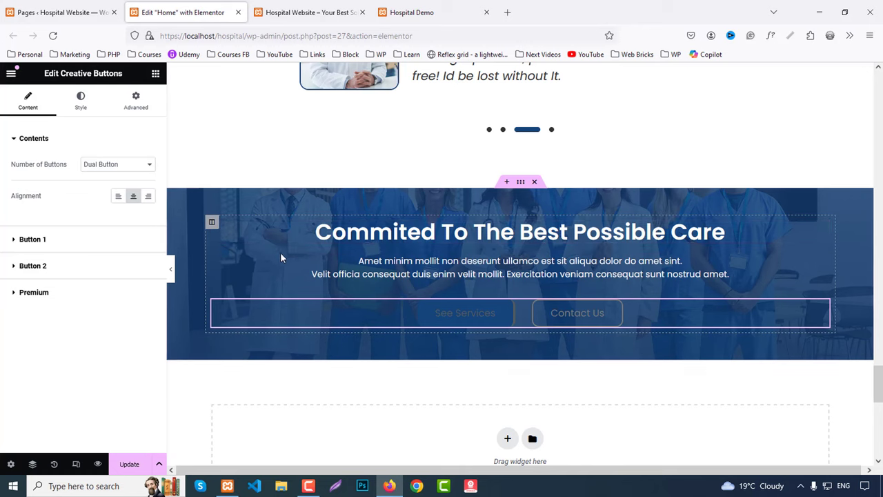
{"action": "left_click", "coordinate": [46, 239]}
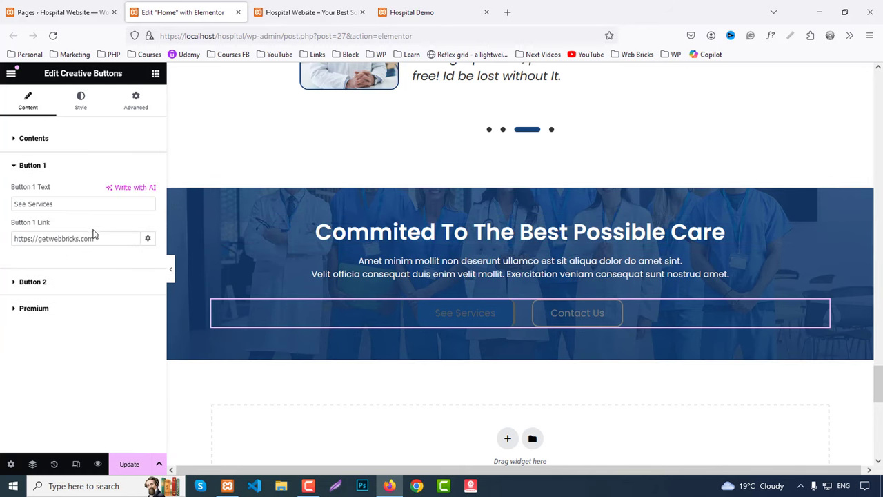
{"action": "key", "text": "ctrl+a"}
{"action": "key", "text": "ctrl+v"}
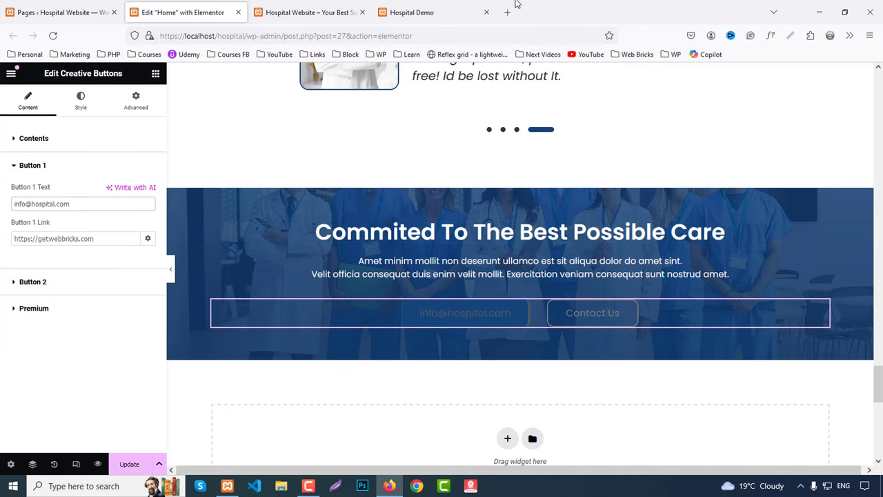
Replace Button 2's text with the phone number copied from the banner on the Hospital Demo page.
{"action": "left_click", "coordinate": [424, 14]}
{"action": "left_click_drag", "start_coordinate": [556, 251], "coordinate": [465, 251]}
{"action": "key", "text": "ctrl+c"}
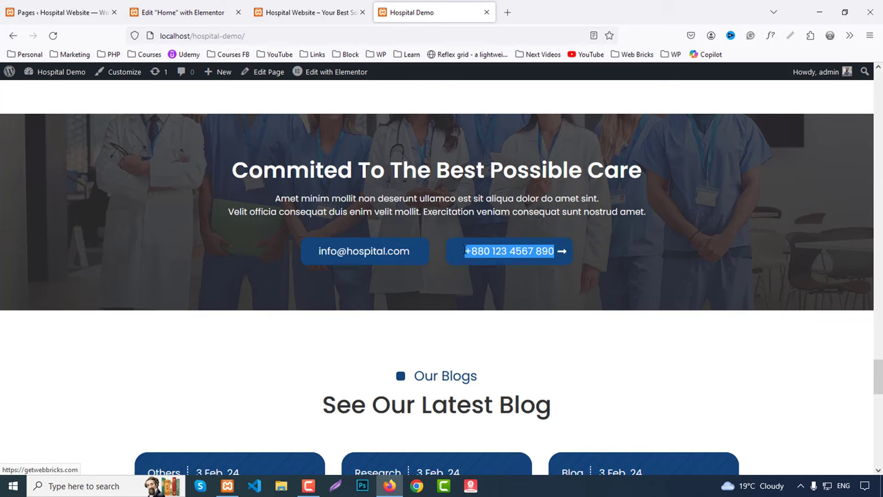
{"action": "left_click", "coordinate": [183, 12]}
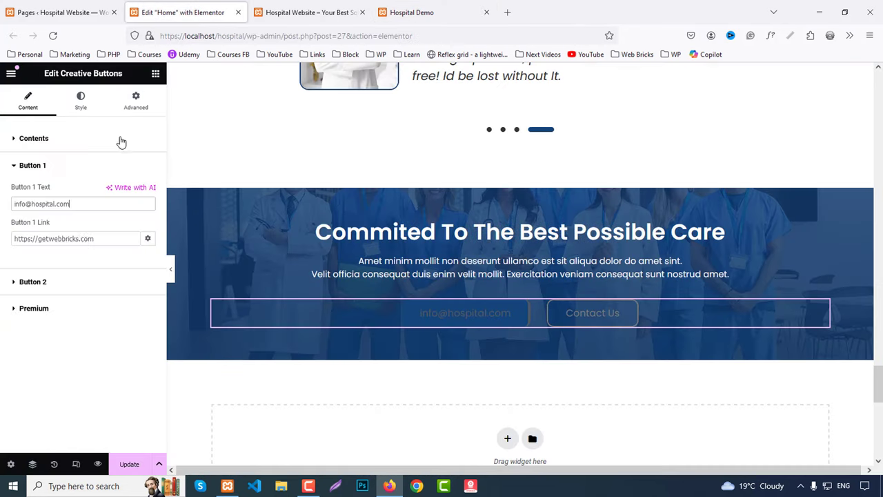
{"action": "left_click", "coordinate": [65, 284]}
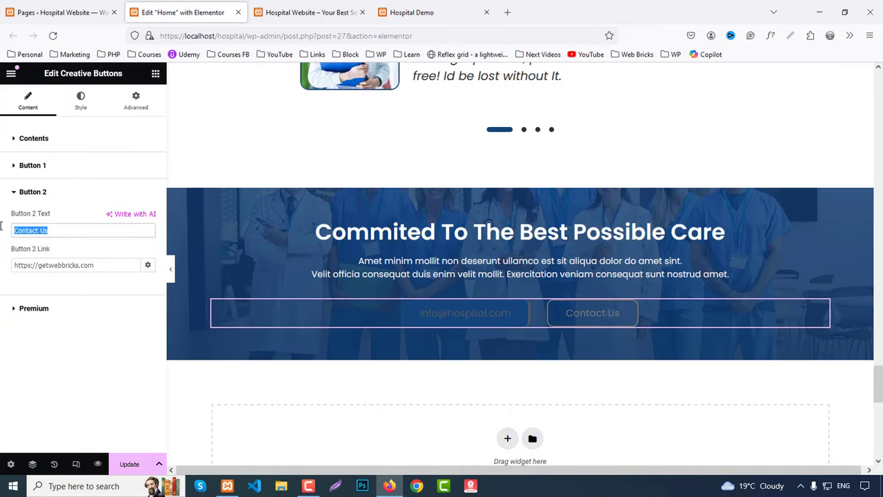
{"action": "key", "text": "ctrl+v"}
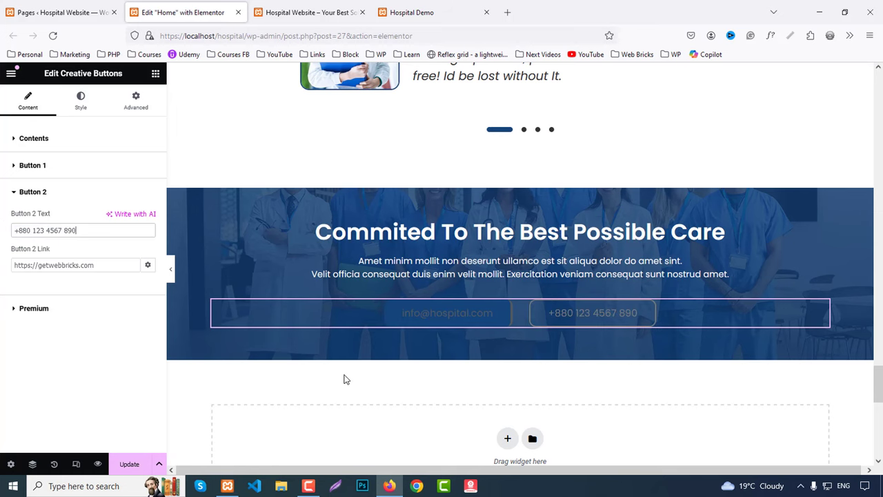
Set the normal-state text color of Button 1 to #FFFFFF.
{"action": "left_click", "coordinate": [80, 101]}
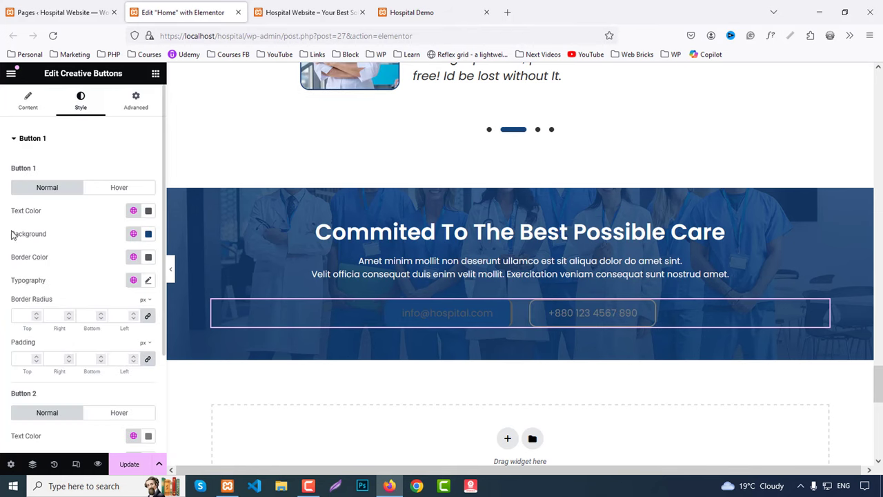
{"action": "left_click", "coordinate": [476, 12]}
{"action": "left_click", "coordinate": [183, 12]}
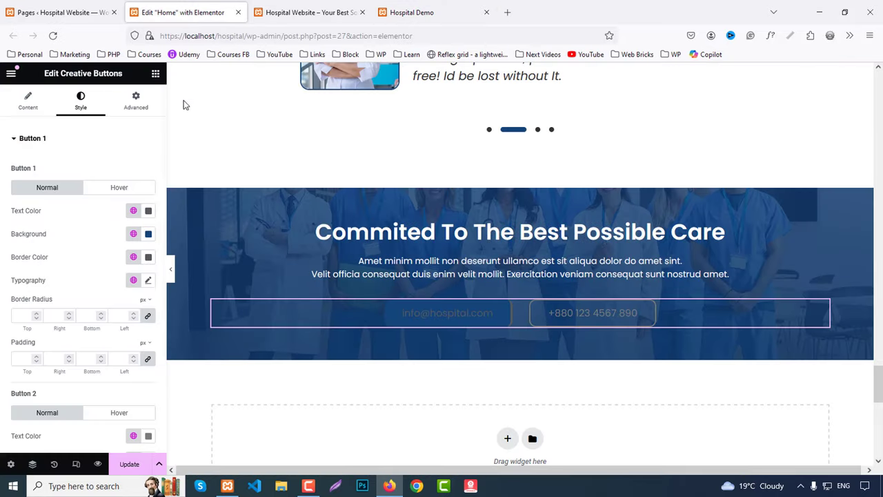
{"action": "left_click", "coordinate": [147, 212]}
{"action": "left_click_drag", "start_coordinate": [124, 288], "coordinate": [66, 252]}
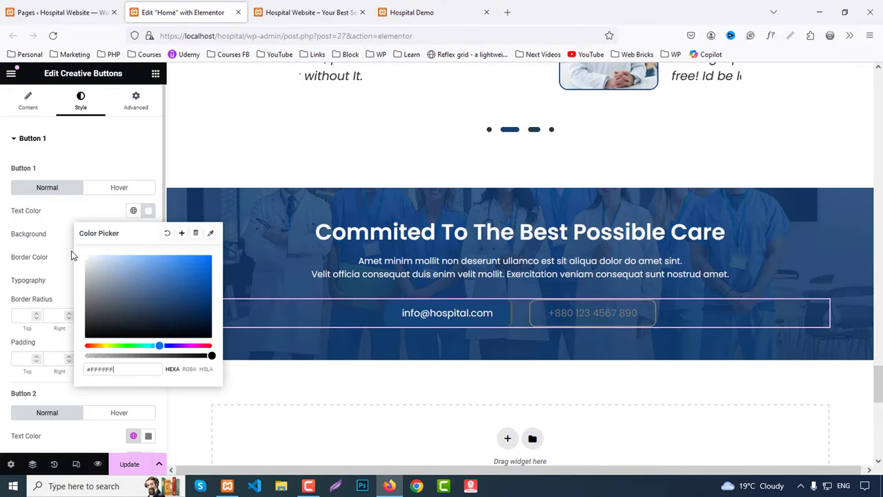
{"action": "left_click", "coordinate": [62, 223]}
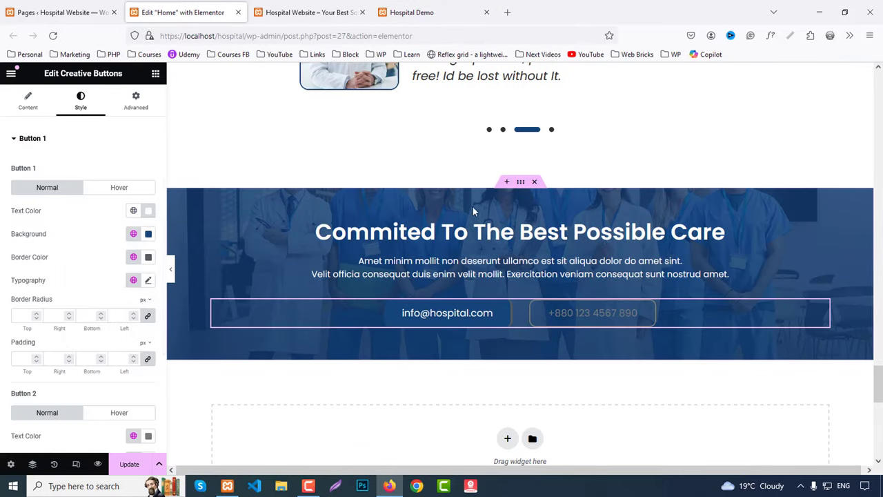
Set the background overlay color of the "Commited To The Best Possible Care" section to #333.
{"action": "left_click", "coordinate": [521, 183]}
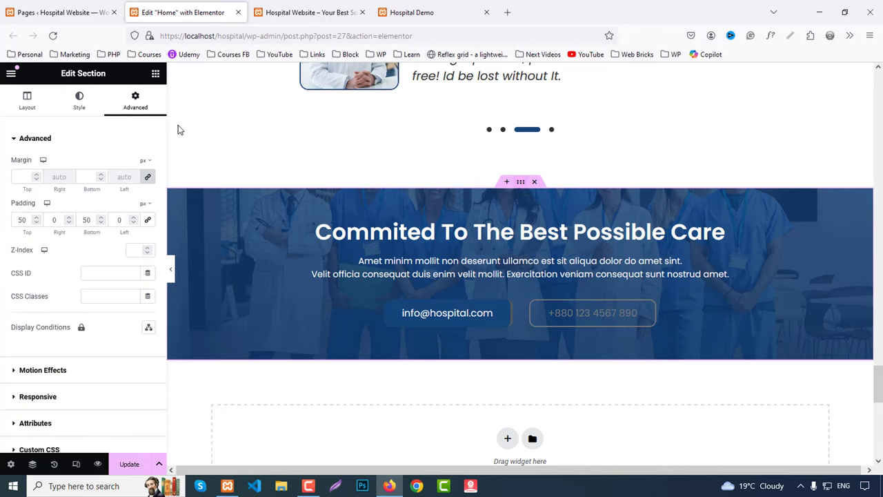
{"action": "left_click", "coordinate": [79, 100]}
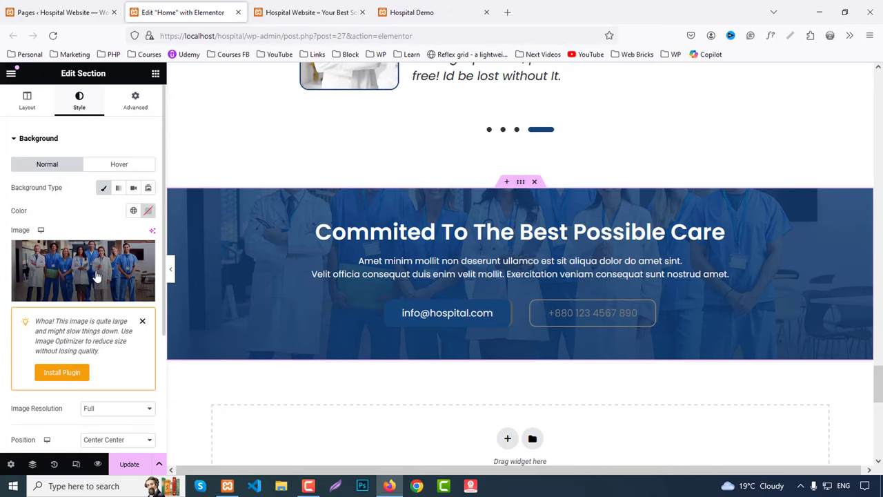
{"action": "scroll", "coordinate": [96, 275], "scroll_direction": "down", "scroll_amount": 4}
{"action": "left_click", "coordinate": [67, 295]}
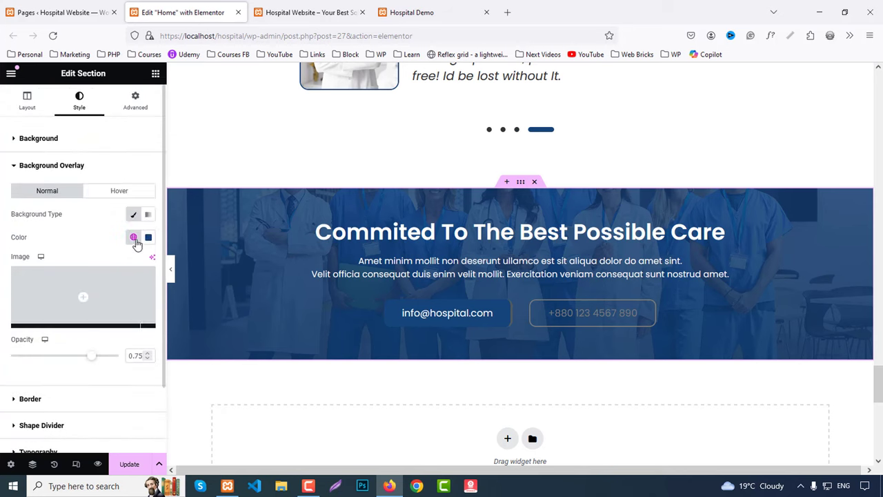
{"action": "left_click", "coordinate": [148, 237]}
{"action": "left_click", "coordinate": [127, 395]}
{"action": "type", "text": "#333"}
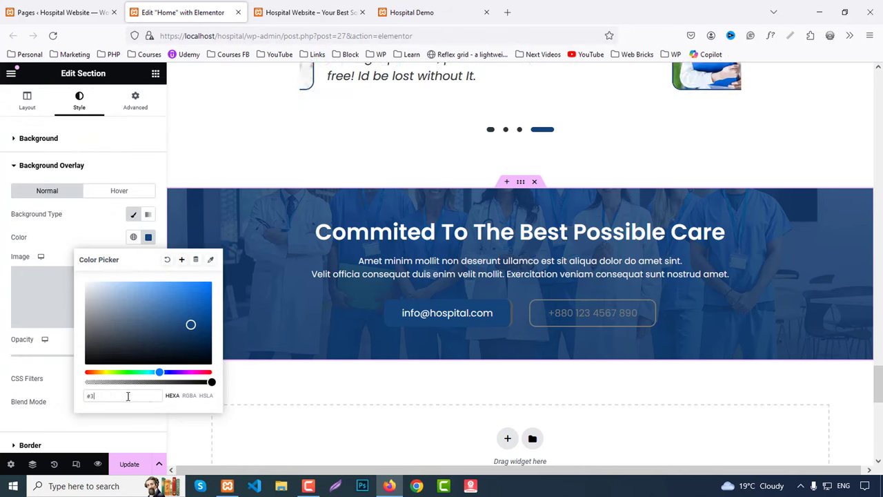
Set the top and bottom padding of the "Commited To The Best Possible Care" section to 80 px.
{"action": "left_click", "coordinate": [118, 113]}
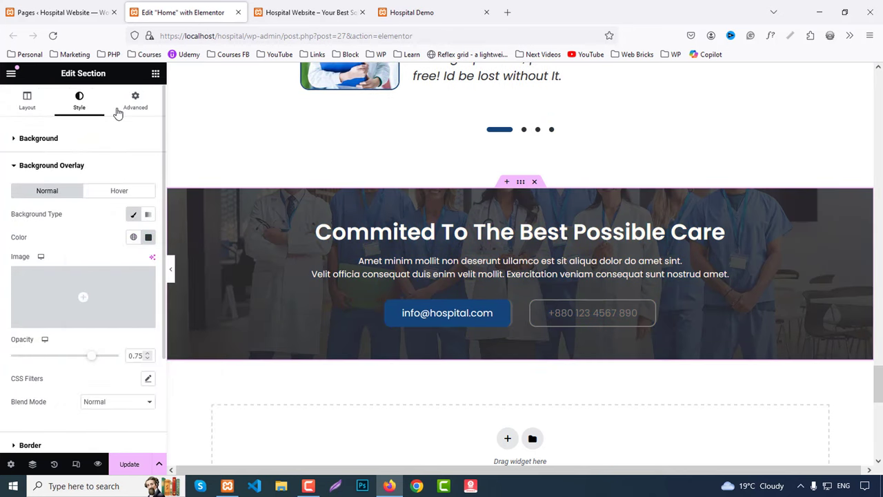
{"action": "left_click", "coordinate": [135, 100]}
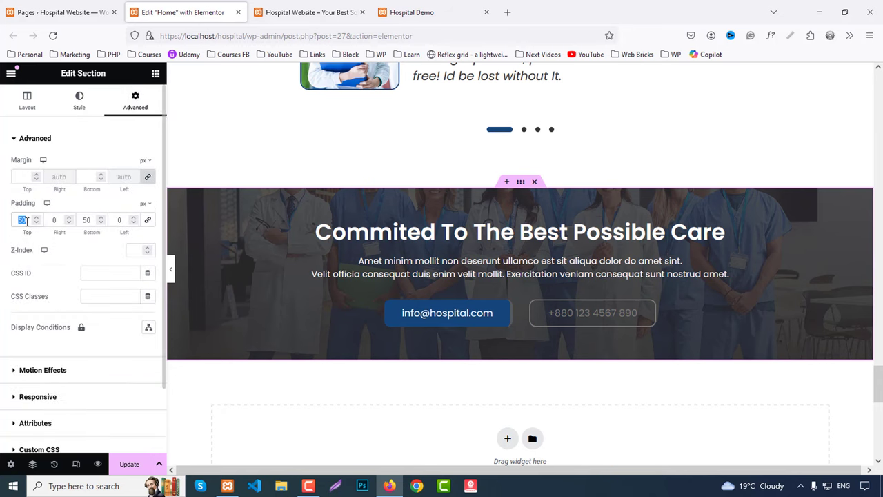
{"action": "type", "text": "80"}
{"action": "double_click", "coordinate": [86, 219]}
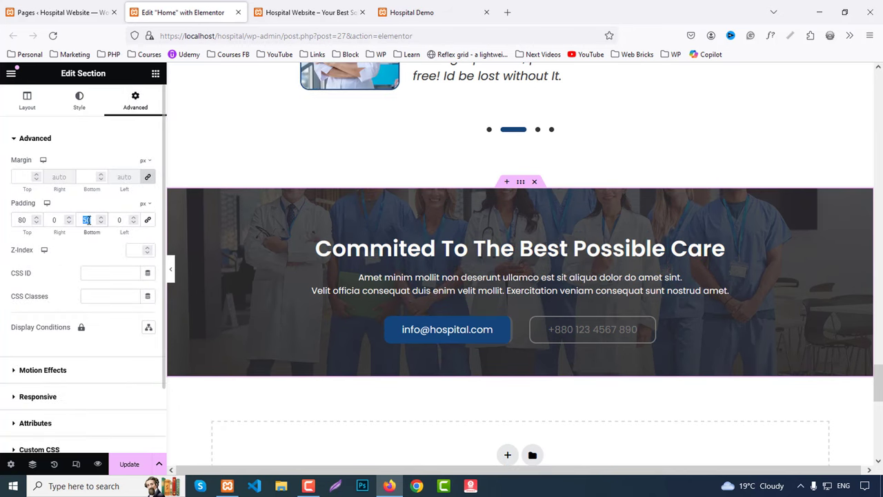
{"action": "type", "text": "80"}
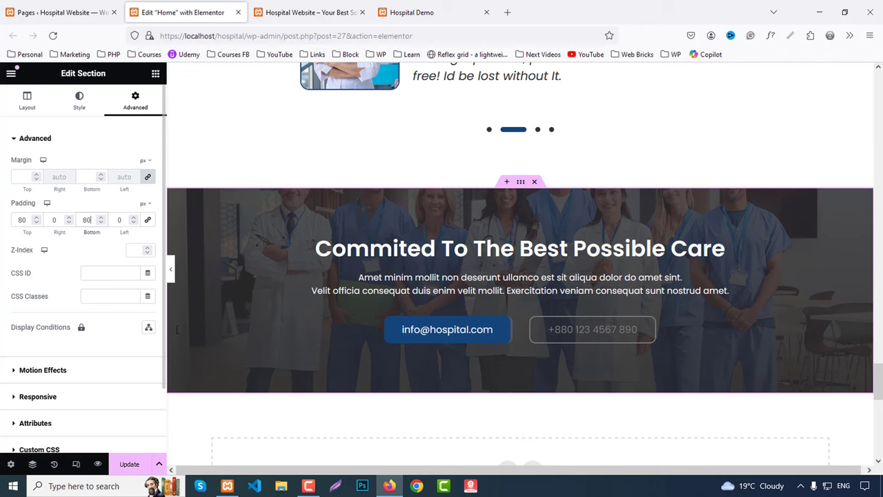
Set Button 1's normal border color to the global Primary color in the Creative Buttons widget.
{"action": "left_click", "coordinate": [521, 337]}
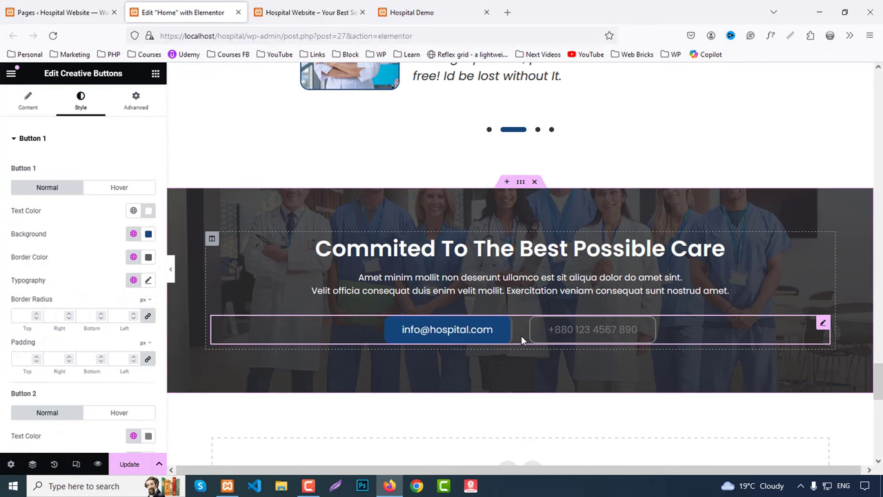
{"action": "left_click", "coordinate": [133, 257]}
{"action": "left_click", "coordinate": [56, 307]}
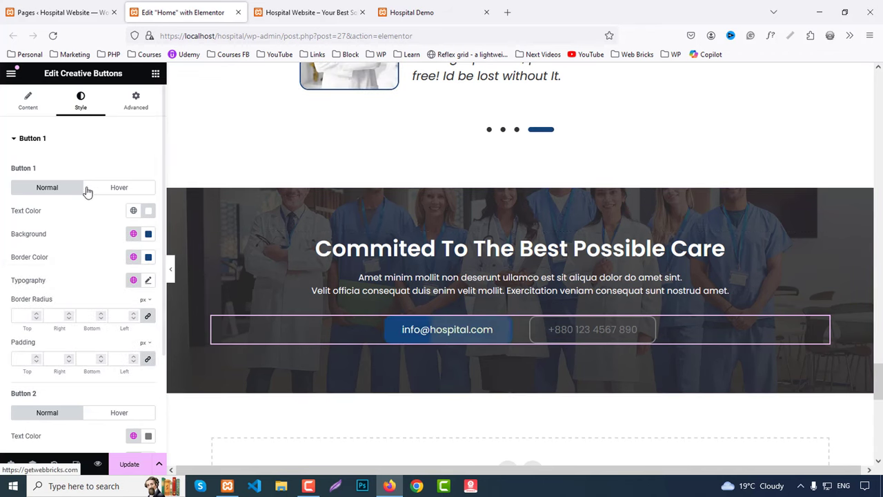
Set Button 1's hover text color to #FFFFFF.
{"action": "left_click", "coordinate": [118, 189]}
{"action": "left_click", "coordinate": [148, 214]}
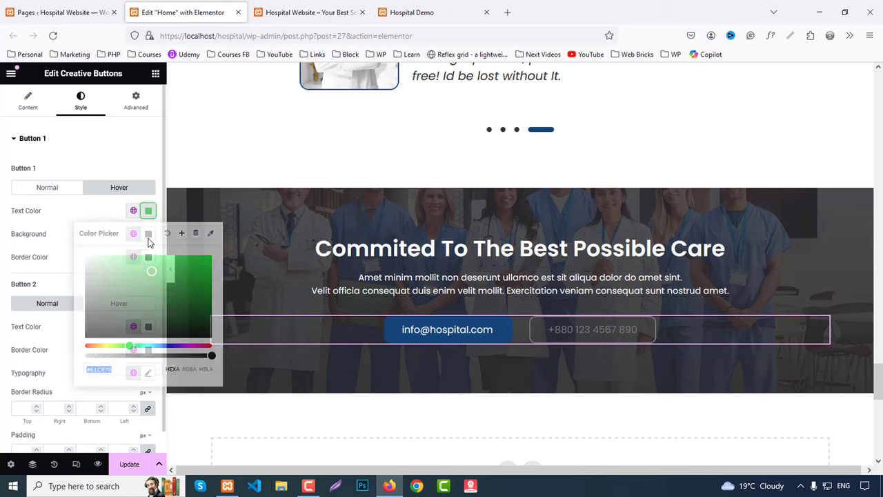
{"action": "type", "text": "#FFFFFF"}
{"action": "left_click", "coordinate": [87, 221]}
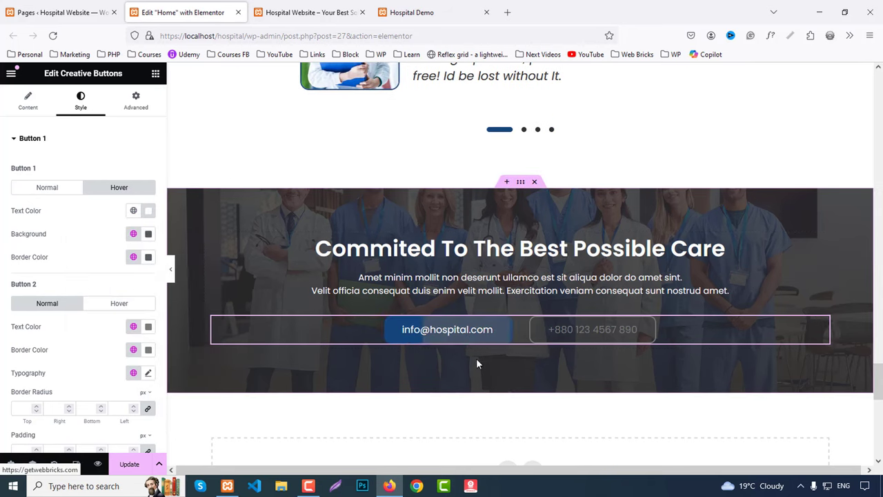
Check the same section on the Hospital Demo page and set Button 1's hover background and border colors to #333.
{"action": "left_click", "coordinate": [412, 12]}
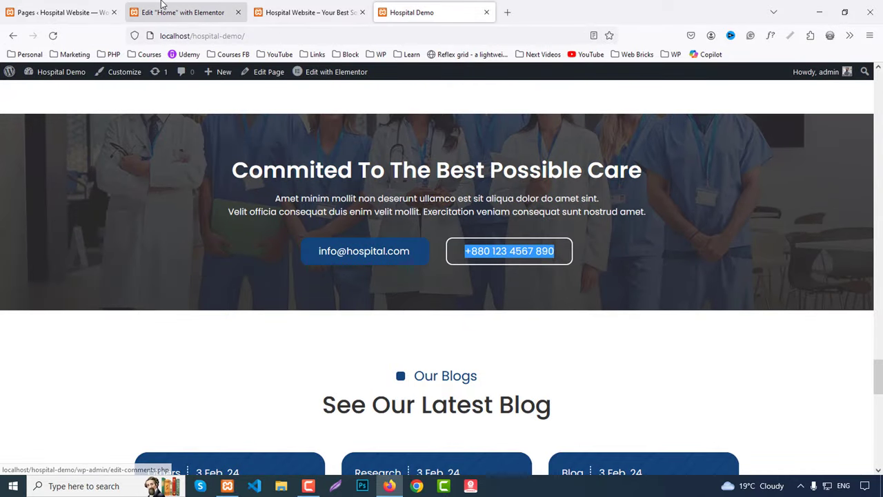
{"action": "left_click", "coordinate": [183, 13]}
{"action": "left_click", "coordinate": [148, 233]}
{"action": "triple_click", "coordinate": [150, 394]}
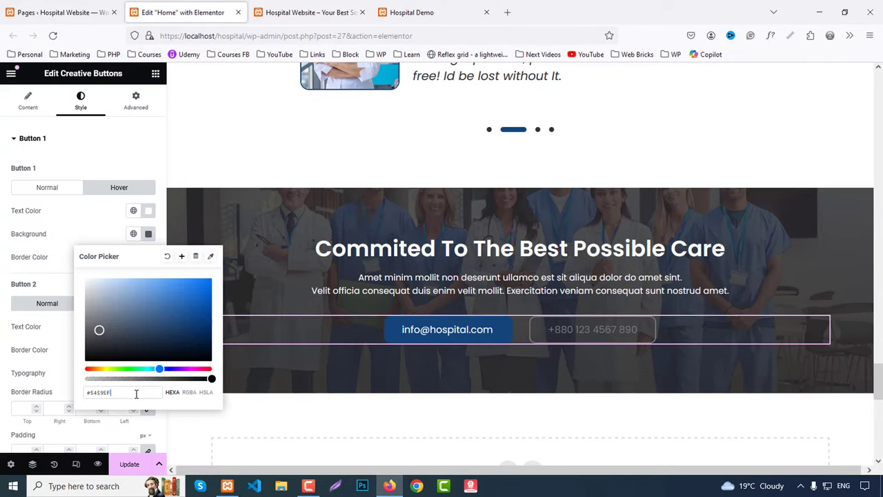
{"action": "type", "text": "#333"}
{"action": "left_click", "coordinate": [86, 241]}
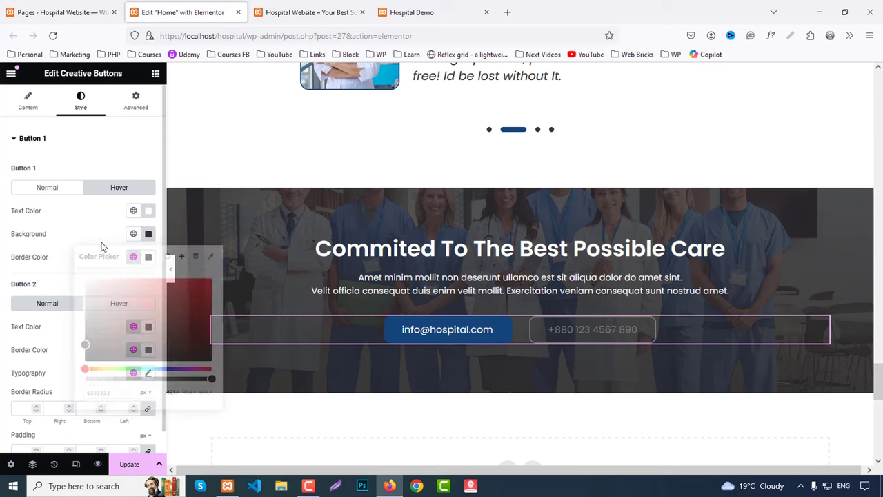
{"action": "left_click", "coordinate": [149, 256]}
{"action": "triple_click", "coordinate": [142, 414]}
{"action": "type", "text": "#000"}
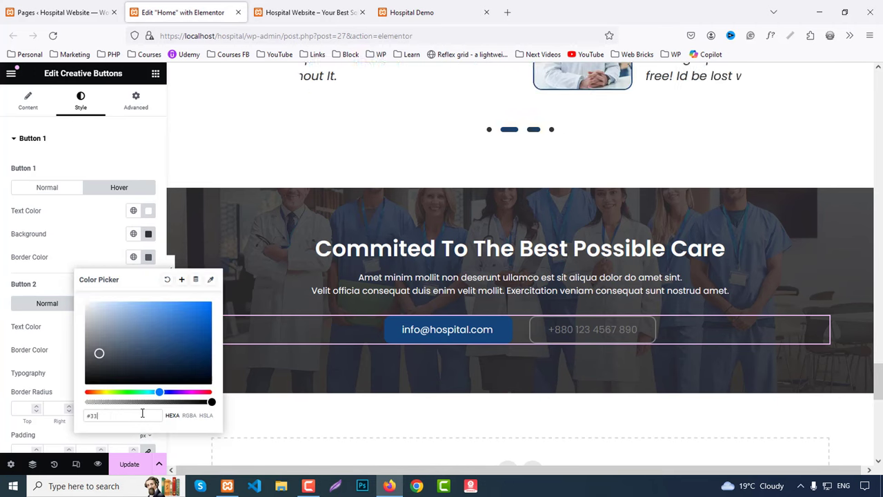
{"action": "left_click", "coordinate": [440, 349]}
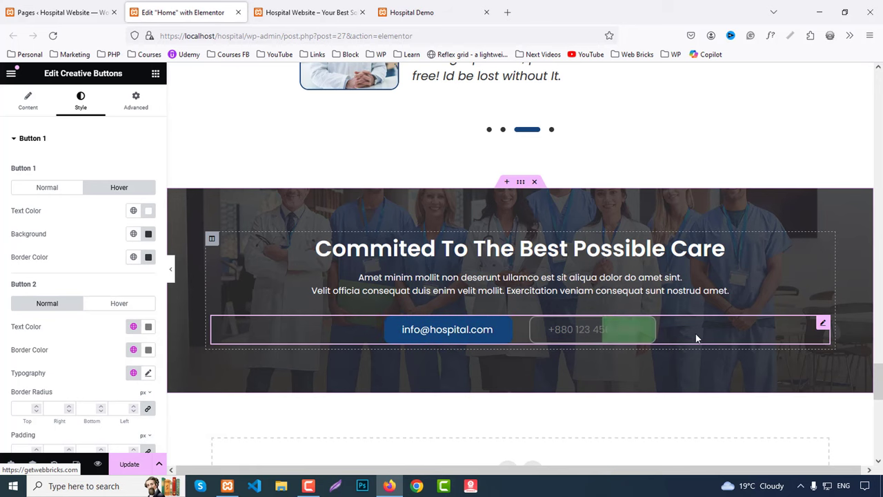
Set Button 2's normal text color and border color to #FFFFFF.
{"action": "scroll", "coordinate": [83, 335], "scroll_direction": "down", "scroll_amount": 1}
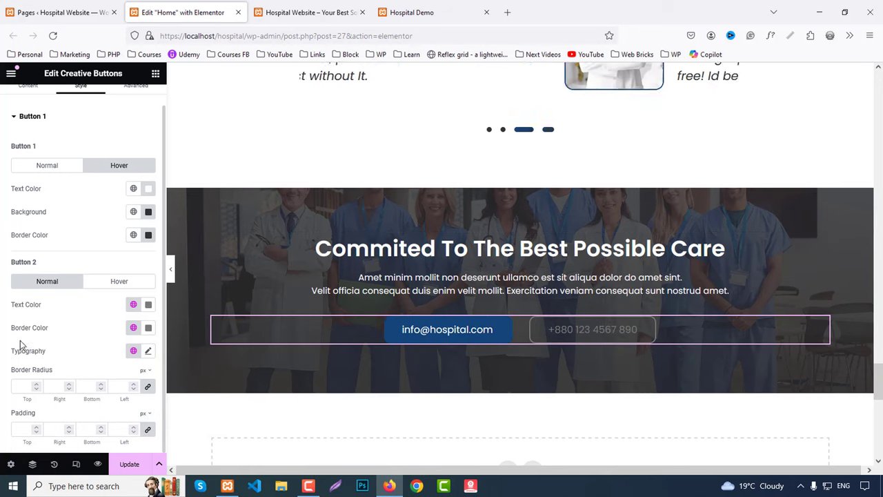
{"action": "left_click", "coordinate": [148, 304]}
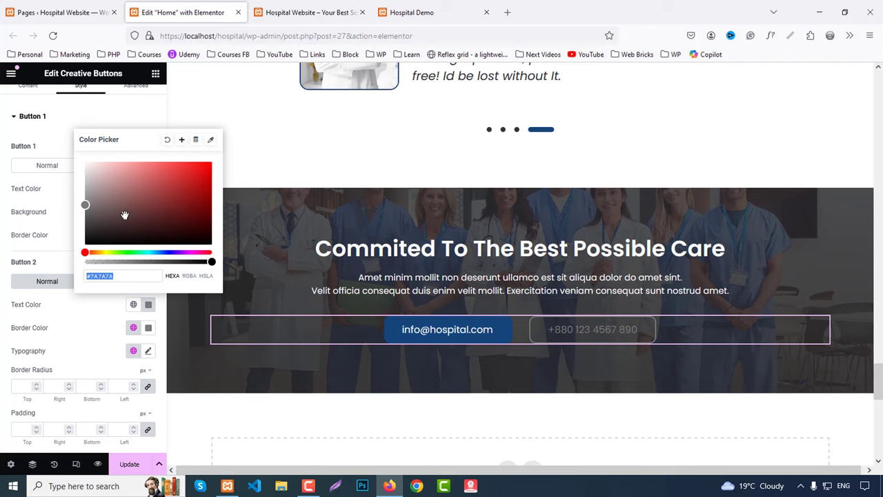
{"action": "left_click", "coordinate": [97, 342]}
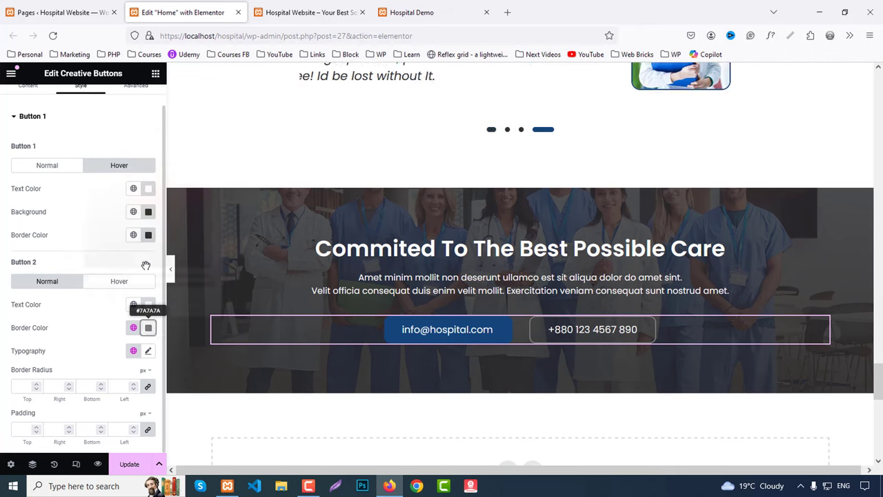
{"action": "left_click", "coordinate": [148, 328]}
{"action": "type", "text": "#FFFFFF"}
{"action": "left_click", "coordinate": [97, 343]}
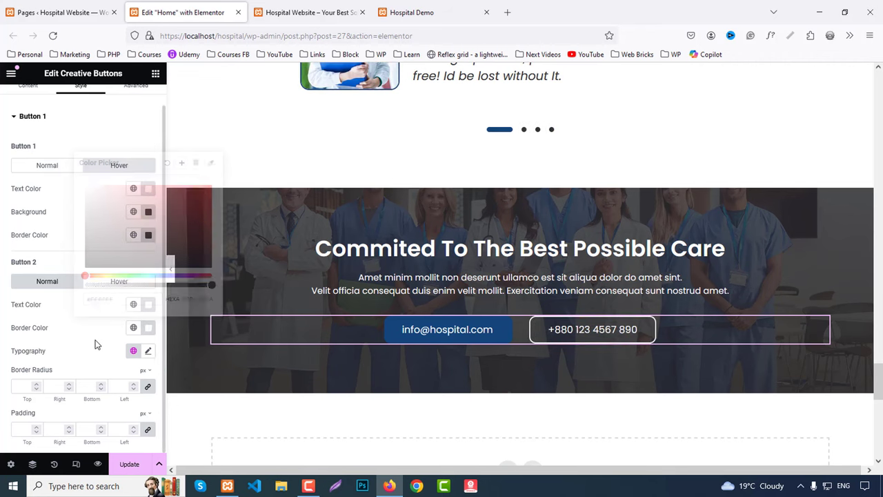
Set Button 2's hover text color to #FFFFFF.
{"action": "left_click", "coordinate": [116, 281]}
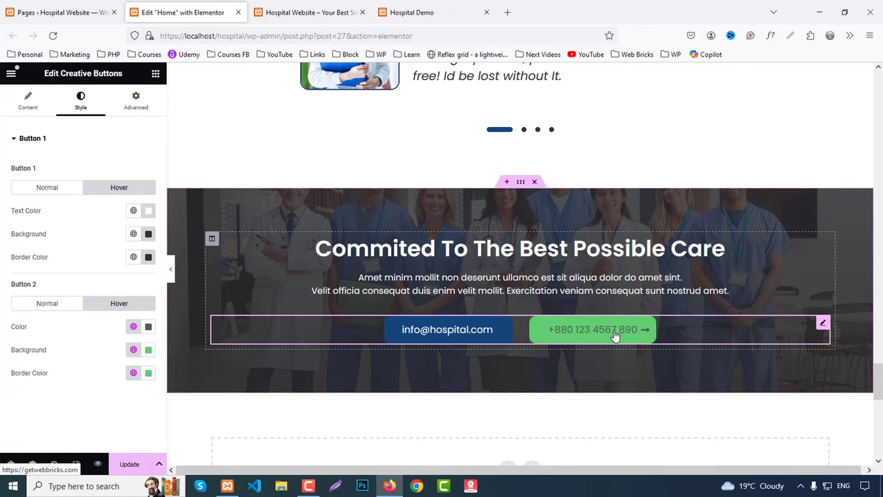
{"action": "left_click", "coordinate": [148, 329]}
{"action": "type", "text": "#FFFFFF"}
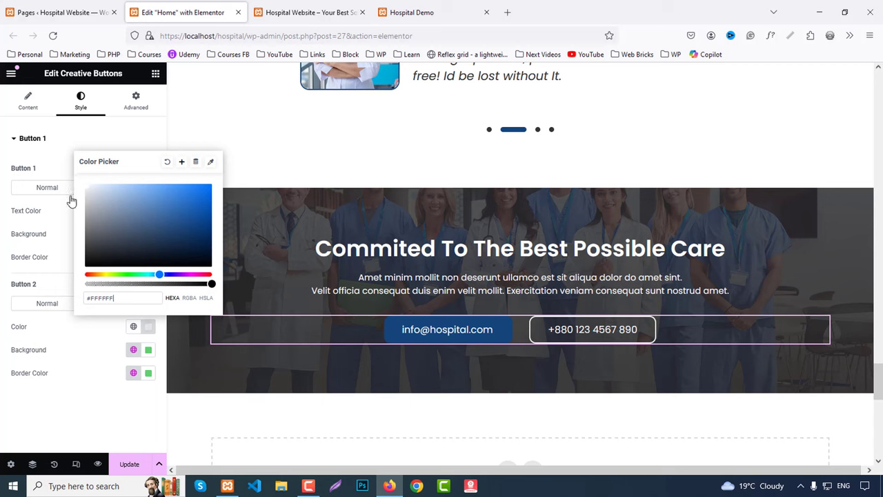
Set Button 2's hover background and border colors to #333.
{"action": "left_click", "coordinate": [149, 372]}
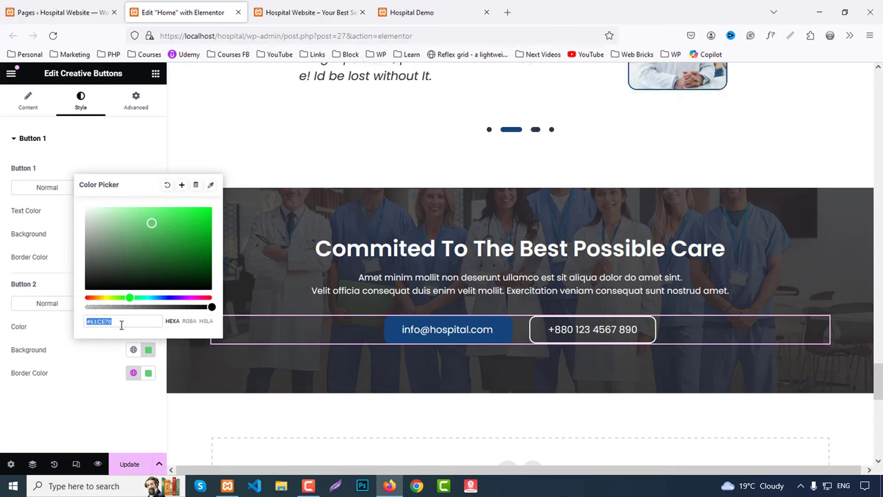
{"action": "left_click", "coordinate": [148, 375]}
{"action": "type", "text": "#333"}
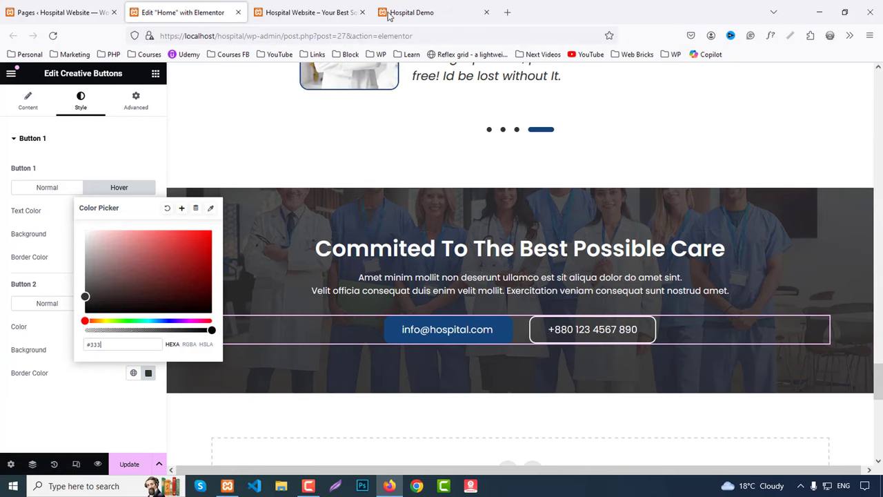
Check Button 2 on the demo page and set its hover border and background colors to the global Primary color.
{"action": "left_click", "coordinate": [412, 12]}
{"action": "left_click", "coordinate": [183, 13]}
{"action": "left_click", "coordinate": [55, 382]}
{"action": "left_click", "coordinate": [133, 372]}
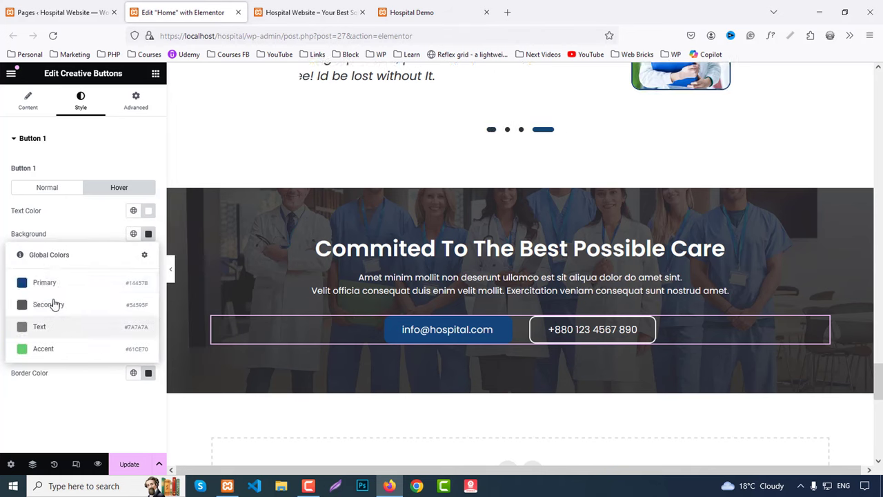
{"action": "left_click", "coordinate": [46, 287]}
{"action": "left_click", "coordinate": [134, 349]}
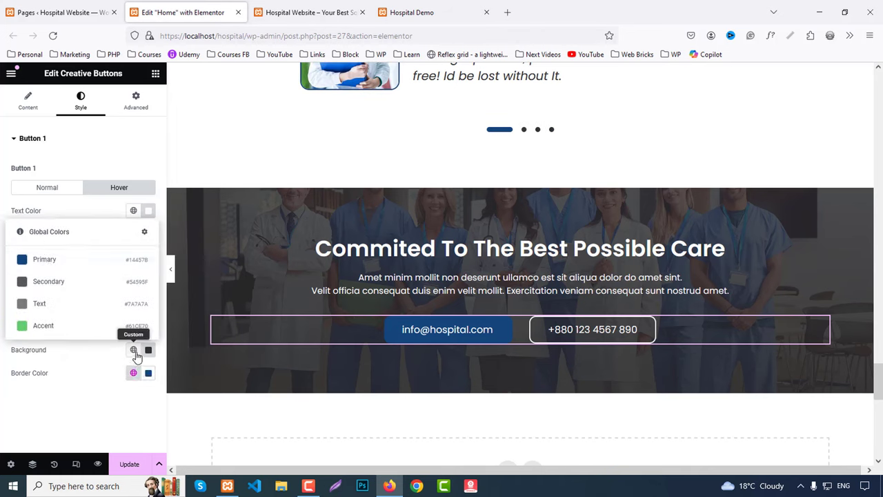
{"action": "left_click", "coordinate": [53, 261]}
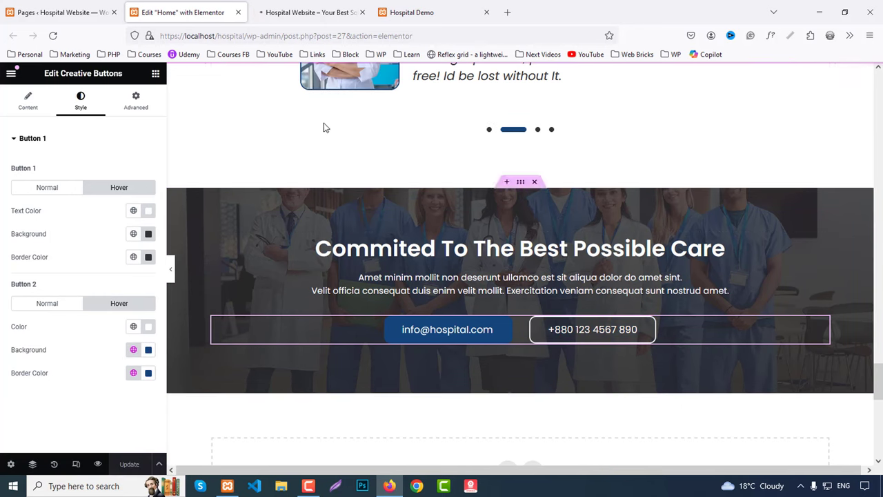
Examine the call-to-action section in the site preview and the Our Blogs section on the Hospital Demo page.
{"action": "left_click", "coordinate": [321, 9]}
{"action": "scroll", "coordinate": [726, 304], "scroll_direction": "down", "scroll_amount": 15}
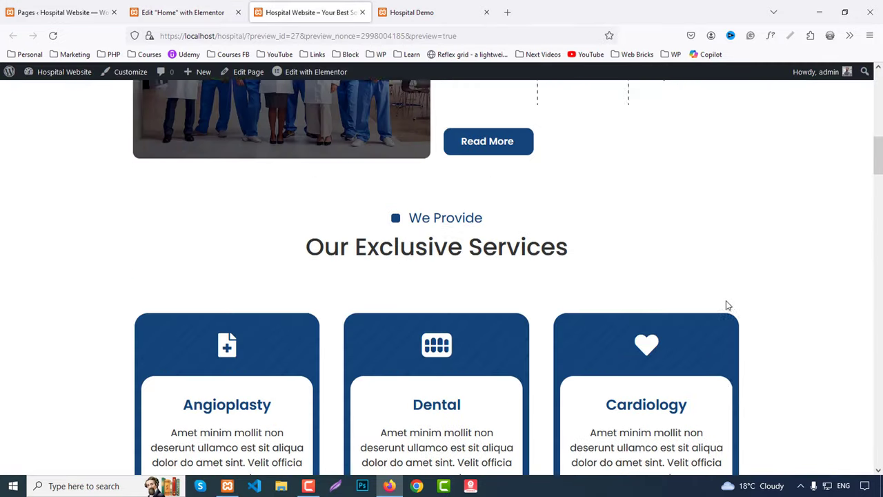
{"action": "scroll", "coordinate": [726, 305], "scroll_direction": "down", "scroll_amount": 10}
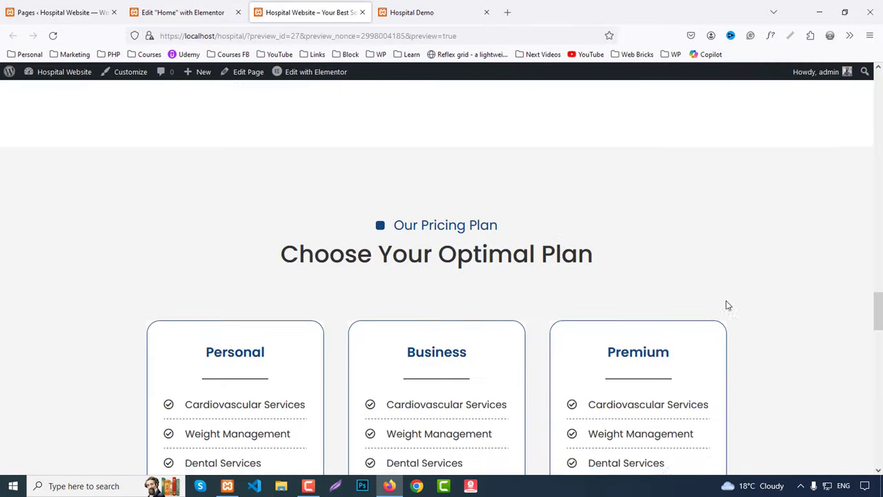
{"action": "scroll", "coordinate": [726, 305], "scroll_direction": "down", "scroll_amount": 1}
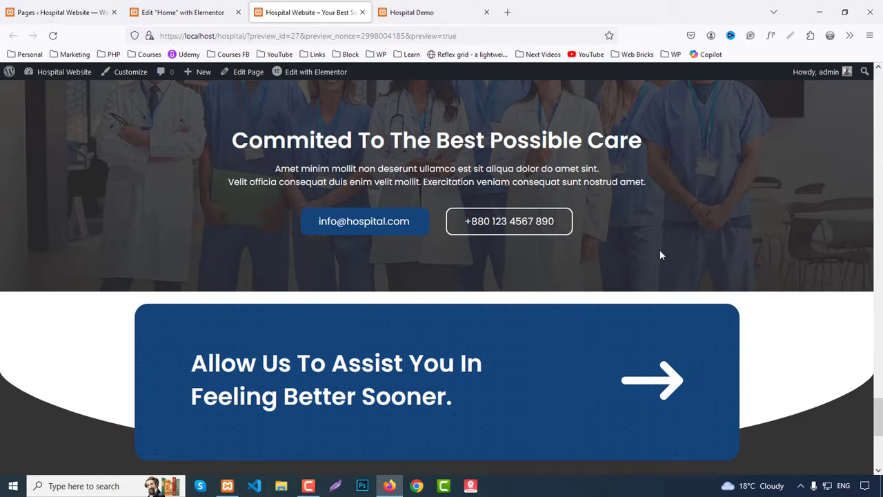
{"action": "left_click", "coordinate": [453, 11]}
{"action": "scroll", "coordinate": [720, 280], "scroll_direction": "down", "scroll_amount": 10}
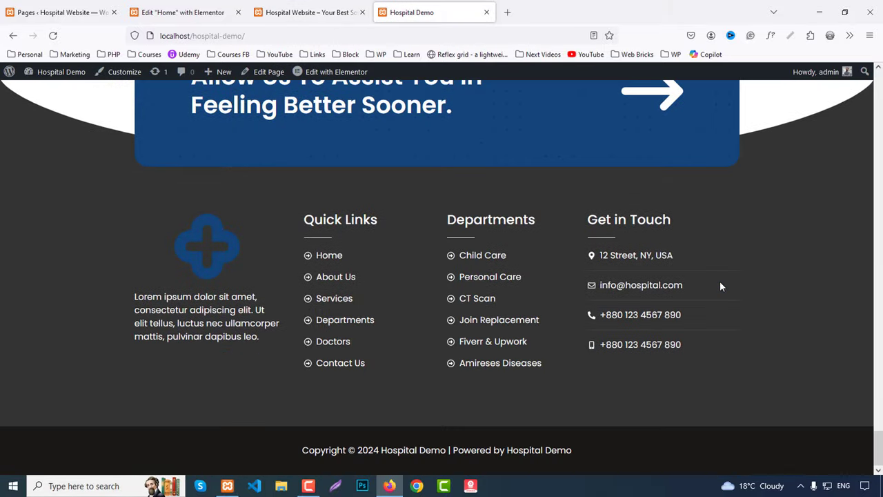
{"action": "scroll", "coordinate": [719, 281], "scroll_direction": "up", "scroll_amount": 5}
{"action": "scroll", "coordinate": [721, 287], "scroll_direction": "up", "scroll_amount": 4}
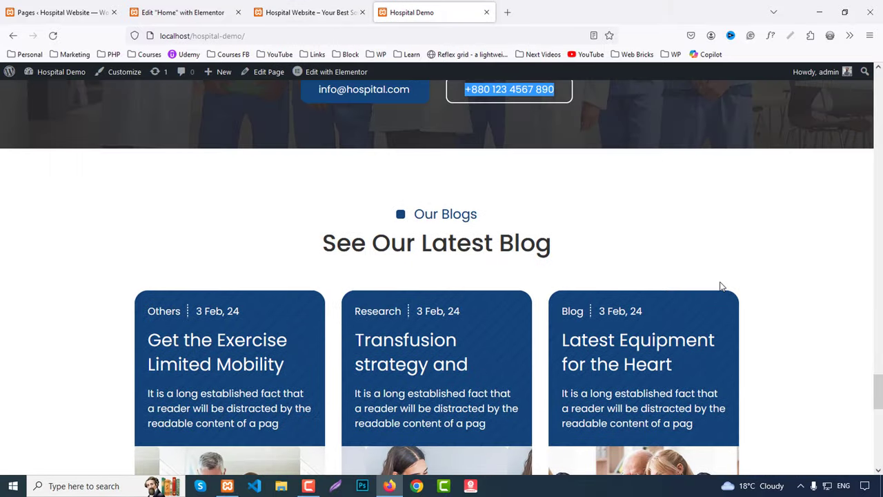
{"action": "scroll", "coordinate": [720, 286], "scroll_direction": "down", "scroll_amount": 4}
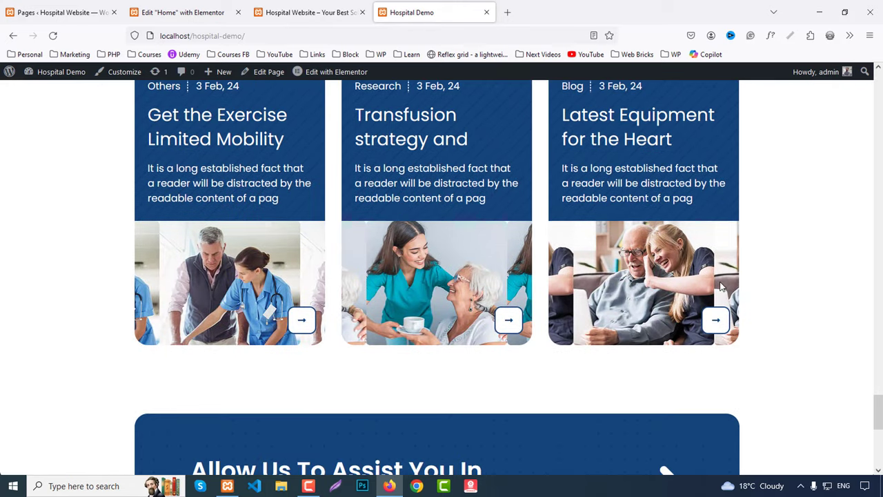
{"action": "scroll", "coordinate": [721, 286], "scroll_direction": "up", "scroll_amount": 2}
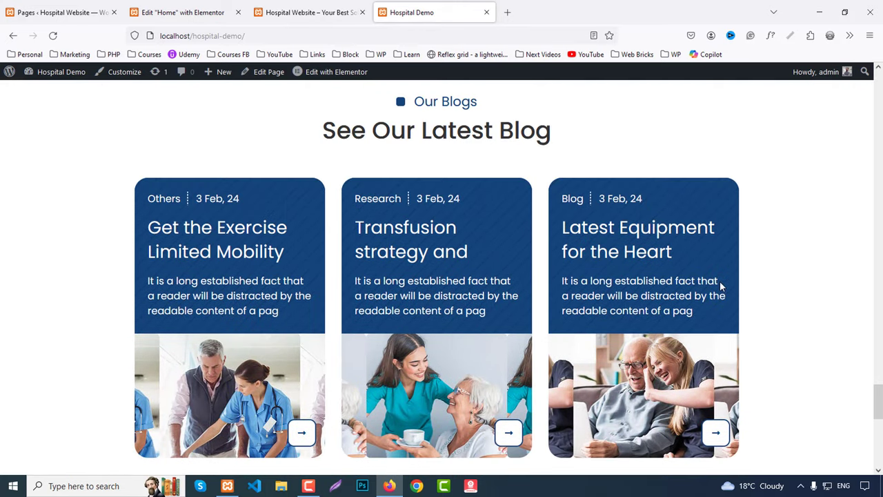
Open the Hospital Website's Posts list in a new browser tab and move the existing post to the Trash.
{"action": "left_click", "coordinate": [59, 11]}
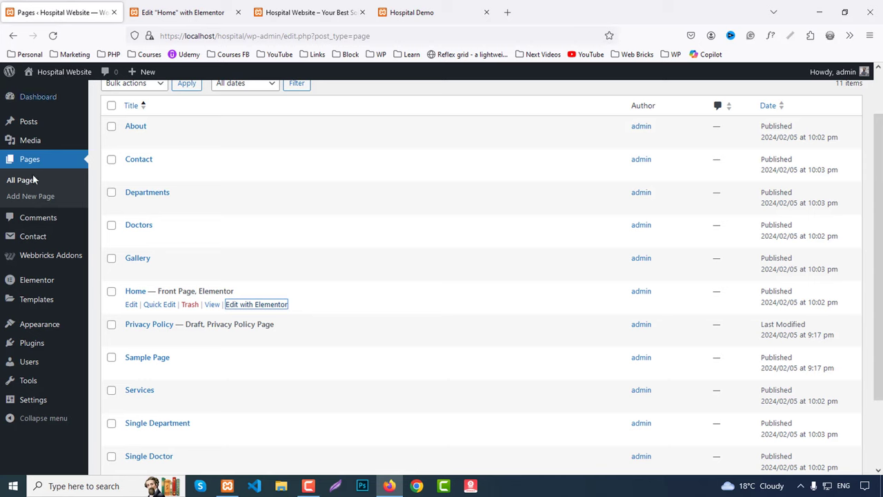
{"action": "middle_click", "coordinate": [32, 121]}
{"action": "left_click", "coordinate": [178, 8]}
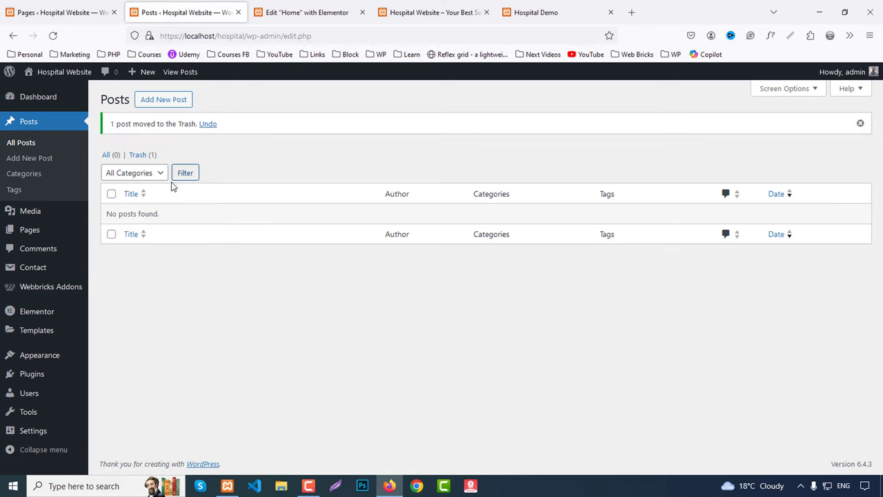
Check the blog card categories on the Hospital Demo page and open the post Categories of the Hospital Website.
{"action": "left_click", "coordinate": [547, 11]}
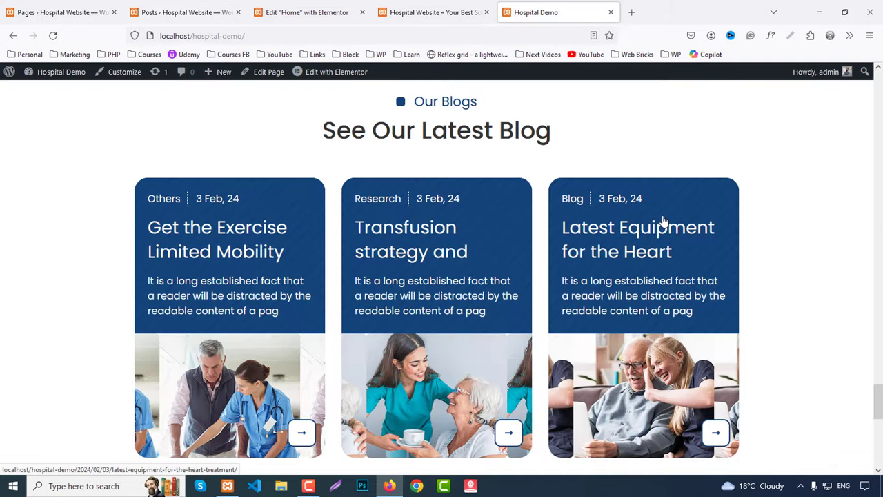
{"action": "left_click", "coordinate": [207, 9]}
{"action": "left_click", "coordinate": [27, 174]}
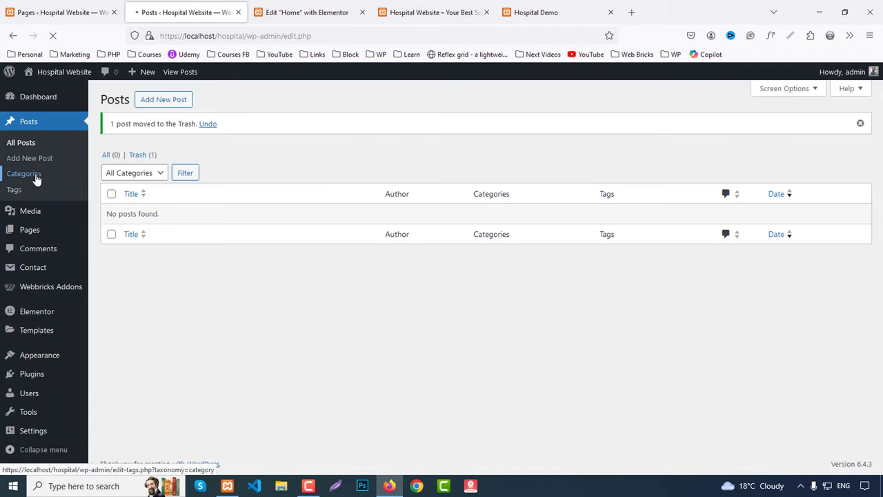
Add the post categories Others, Research and Blog, matching the blog cards on the Hospital Demo page.
{"action": "type", "text": "O"}
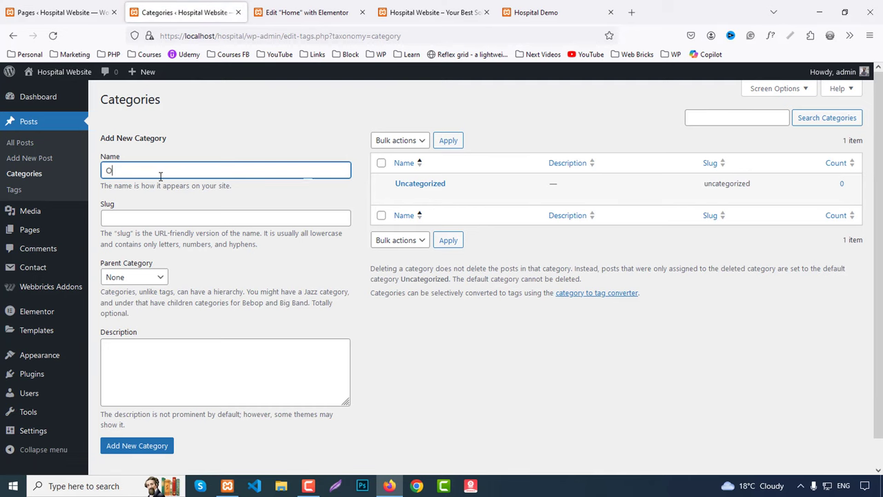
{"action": "type", "text": "thers"}
{"action": "key", "text": "Return"}
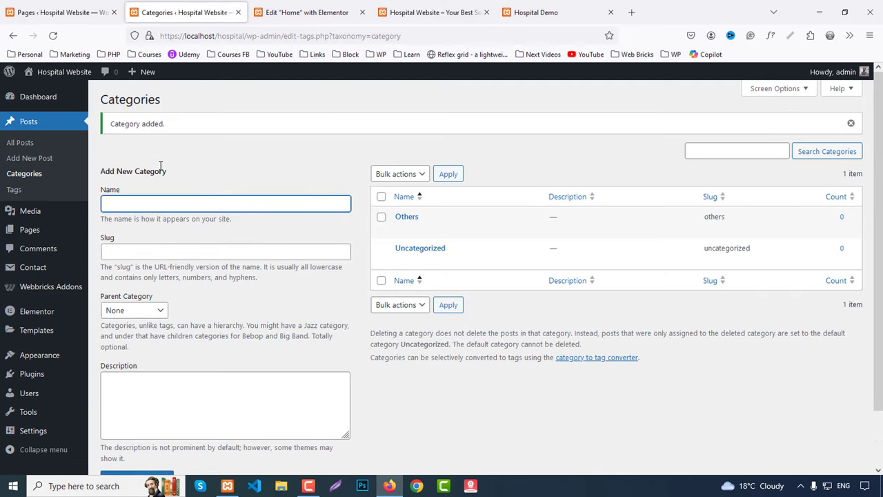
{"action": "type", "text": "Res"}
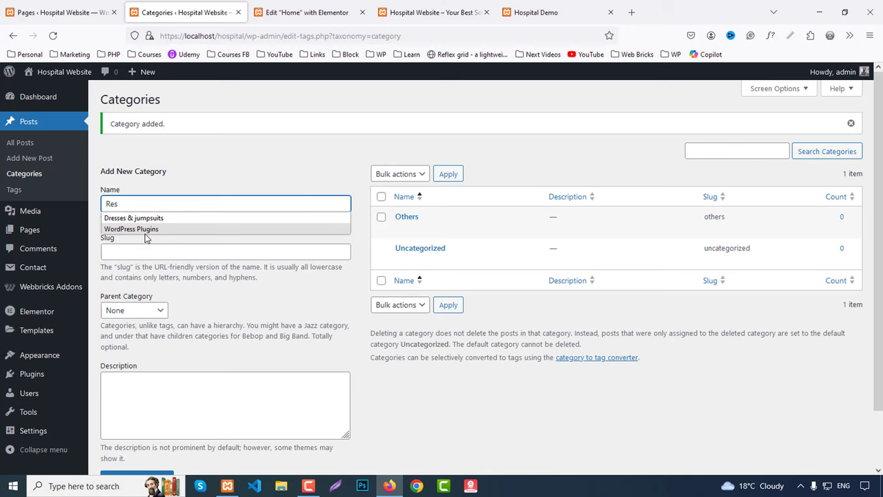
{"action": "type", "text": "earch"}
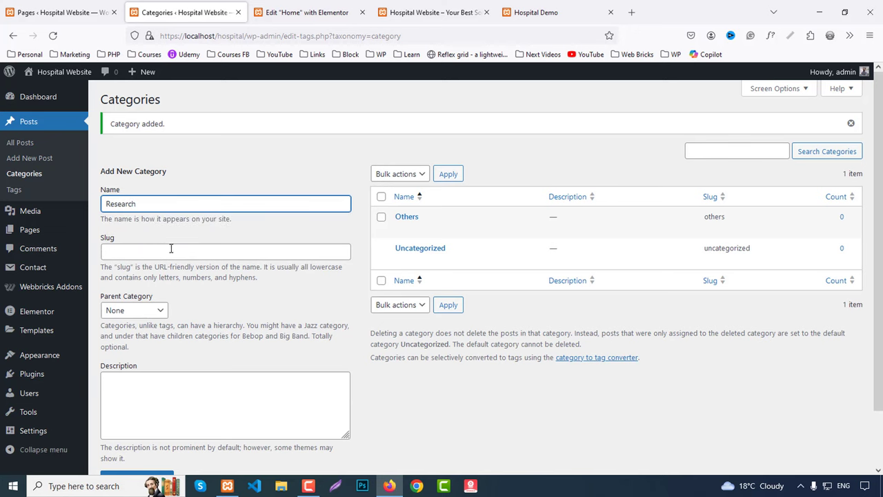
{"action": "key", "text": "Return"}
{"action": "left_click", "coordinate": [542, 6]}
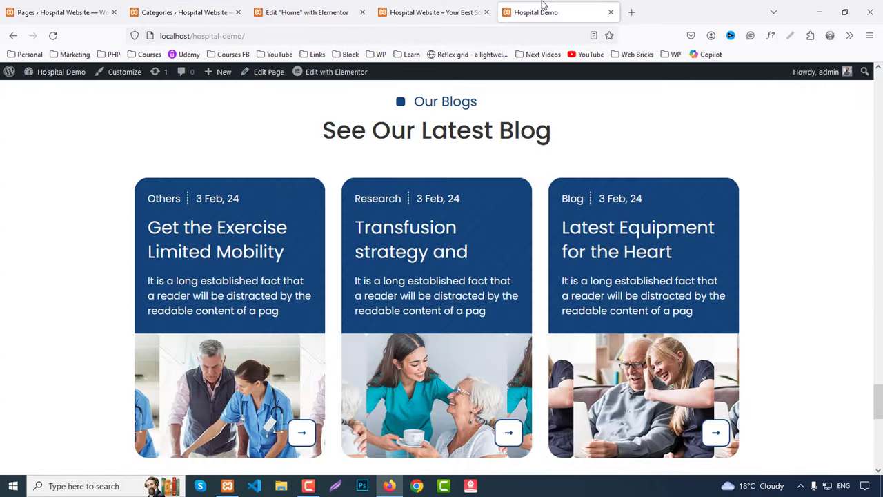
{"action": "left_click", "coordinate": [183, 13]}
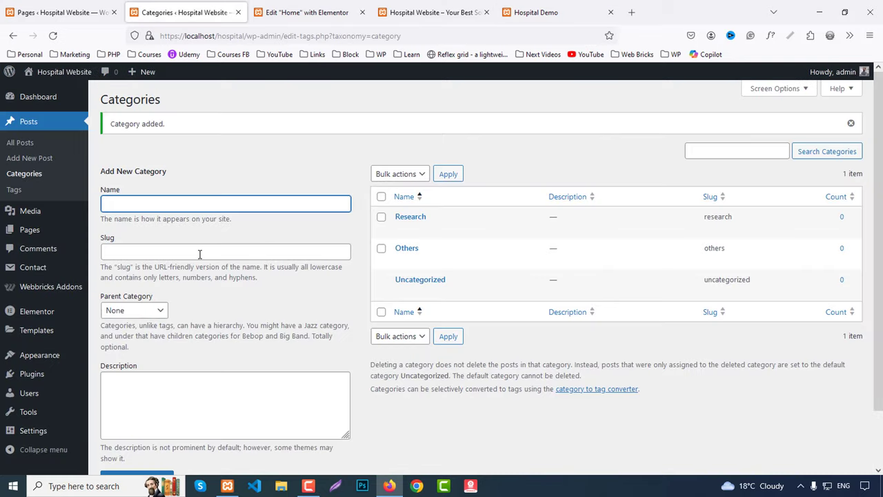
{"action": "type", "text": "Blog"}
{"action": "key", "text": "Return"}
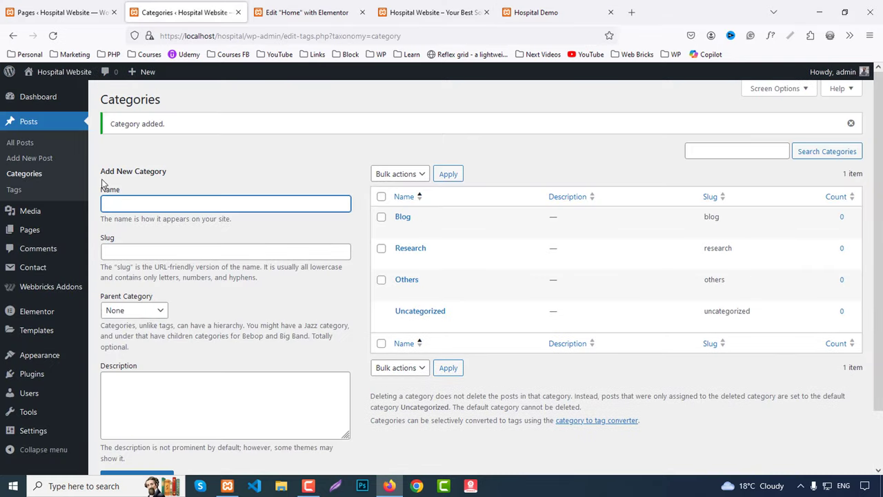
Open three new-post editors of the Hospital Website in separate browser tabs.
{"action": "middle_click", "coordinate": [21, 158]}
{"action": "middle_click", "coordinate": [21, 158]}
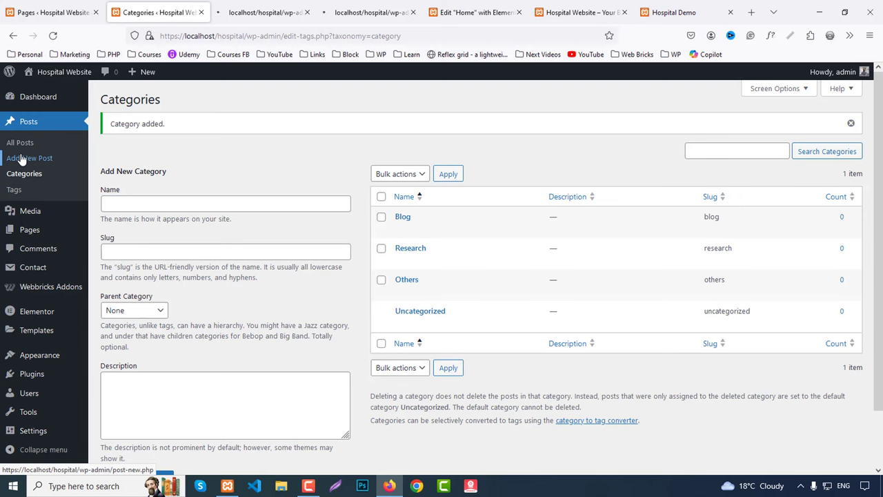
{"action": "middle_click", "coordinate": [21, 158]}
Copy the title Get the Exercise Limited Mobility from the demo's first blog card into the first new post's title.
{"action": "left_click", "coordinate": [687, 12]}
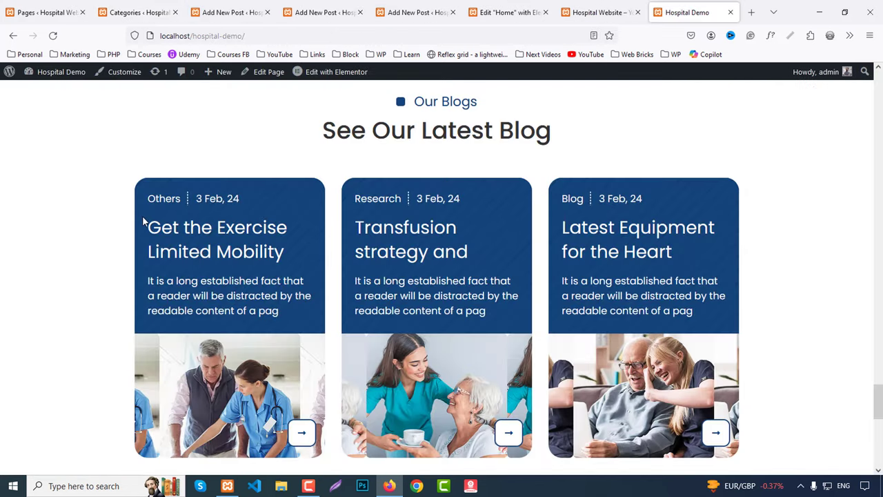
{"action": "left_click_drag", "start_coordinate": [146, 226], "coordinate": [290, 253]}
{"action": "key", "text": "ctrl+c"}
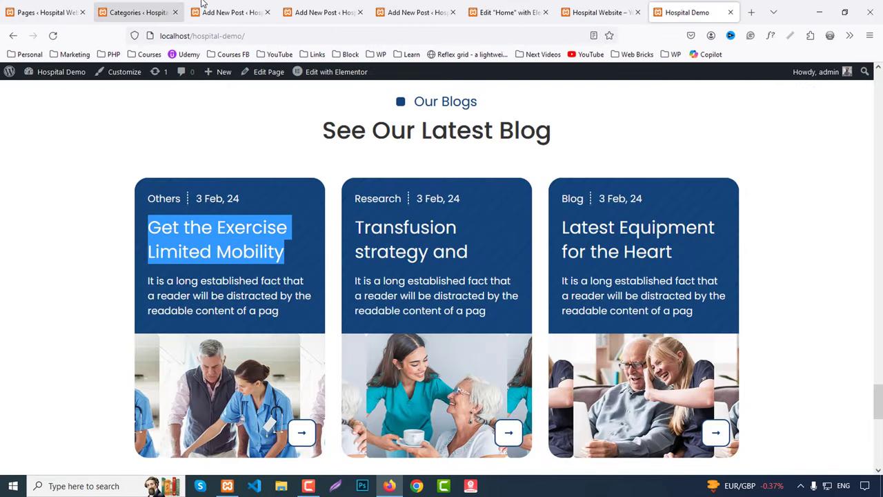
{"action": "left_click", "coordinate": [231, 12]}
{"action": "key", "text": "ctrl+v"}
Title the other two new posts Transfusion strategy and heart surgery and Latest Equipment for the Heart Treatment.
{"action": "left_click", "coordinate": [683, 12]}
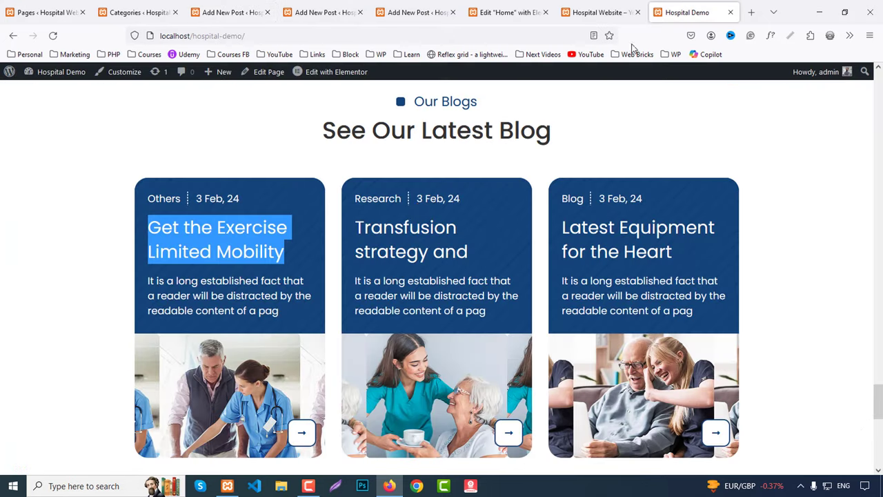
{"action": "left_click_drag", "start_coordinate": [351, 228], "coordinate": [489, 252]}
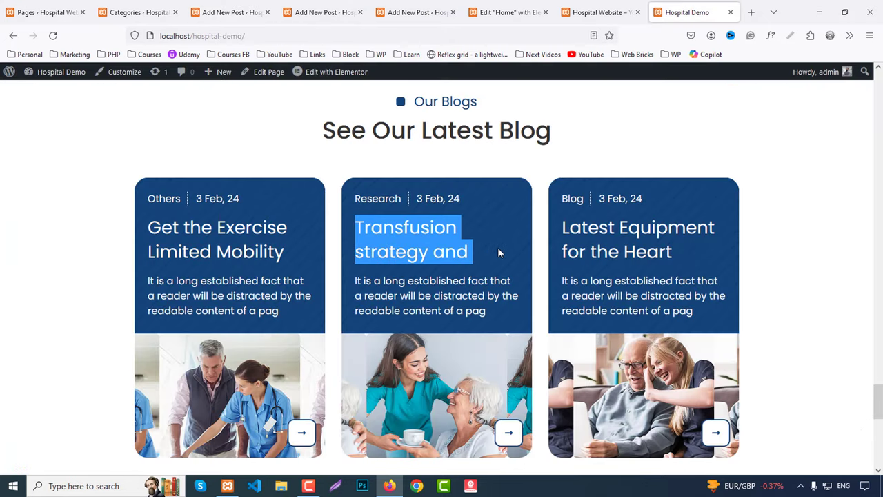
{"action": "middle_click", "coordinate": [187, 243]}
{"action": "left_click", "coordinate": [716, 8]}
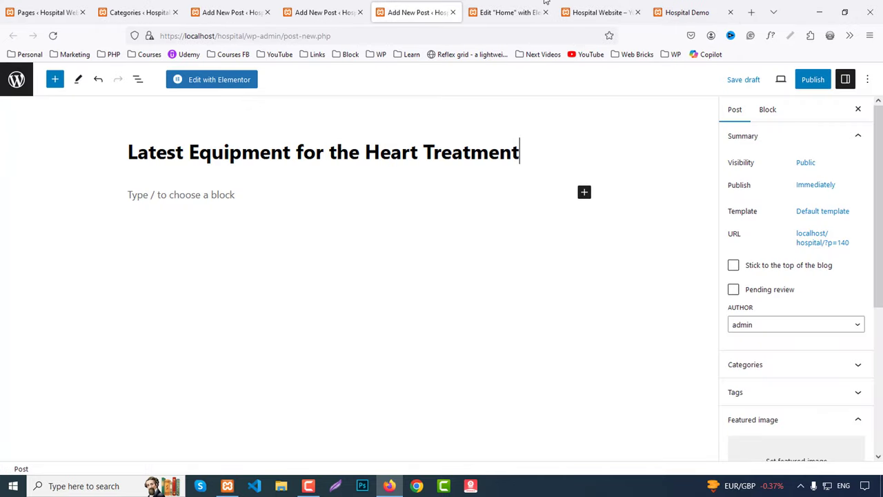
Copy the excerpt text of the first blog card on the Hospital Demo page.
{"action": "left_click", "coordinate": [683, 12]}
{"action": "left_click_drag", "start_coordinate": [140, 293], "coordinate": [290, 319]}
{"action": "key", "text": "ctrl+c"}
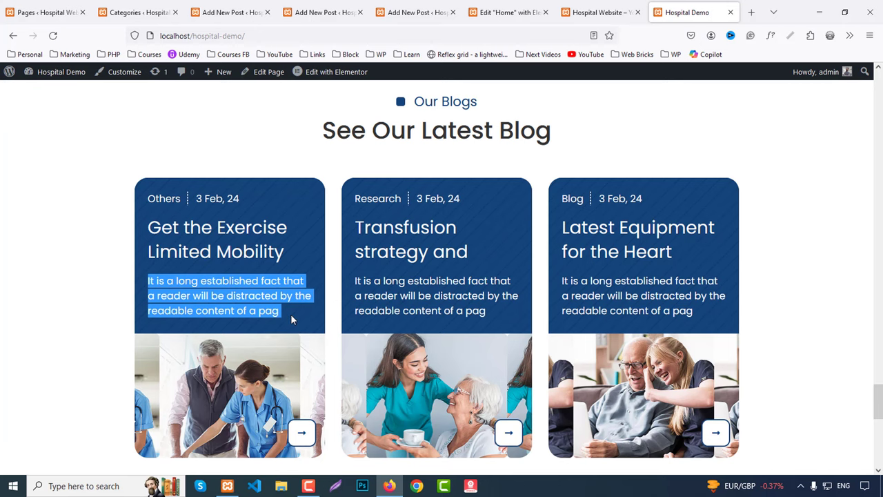
Search the media library for blog images and set slide-1-1-1.jpg as the featured image of the Get the Exercise Limited Mobility post.
{"action": "left_click", "coordinate": [213, 12]}
{"action": "scroll", "coordinate": [846, 342], "scroll_direction": "down", "scroll_amount": 3}
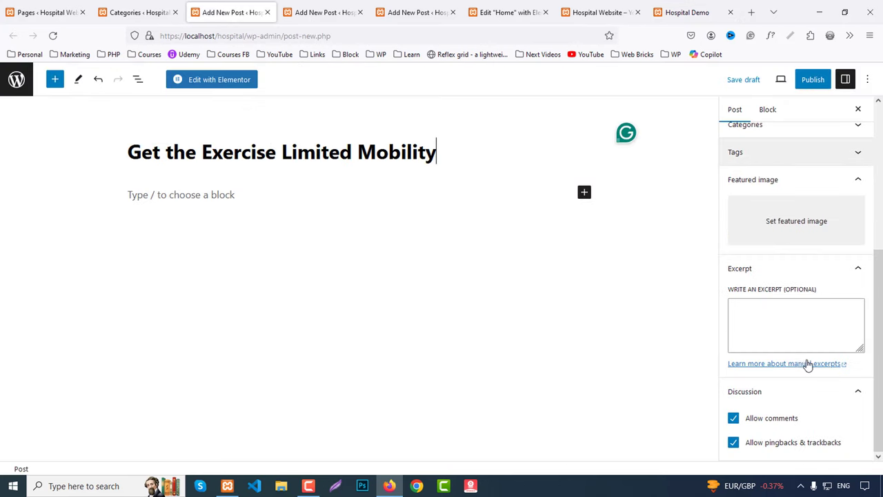
{"action": "left_click", "coordinate": [793, 223]}
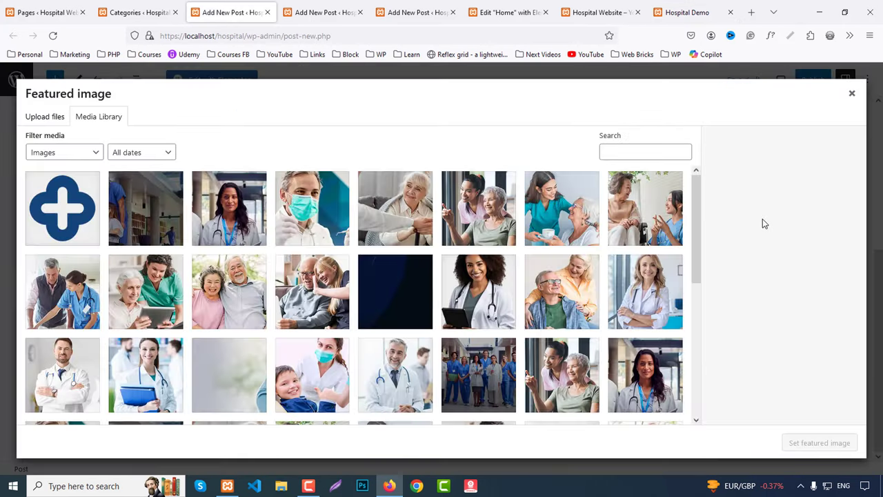
{"action": "scroll", "coordinate": [392, 330], "scroll_direction": "down", "scroll_amount": 3}
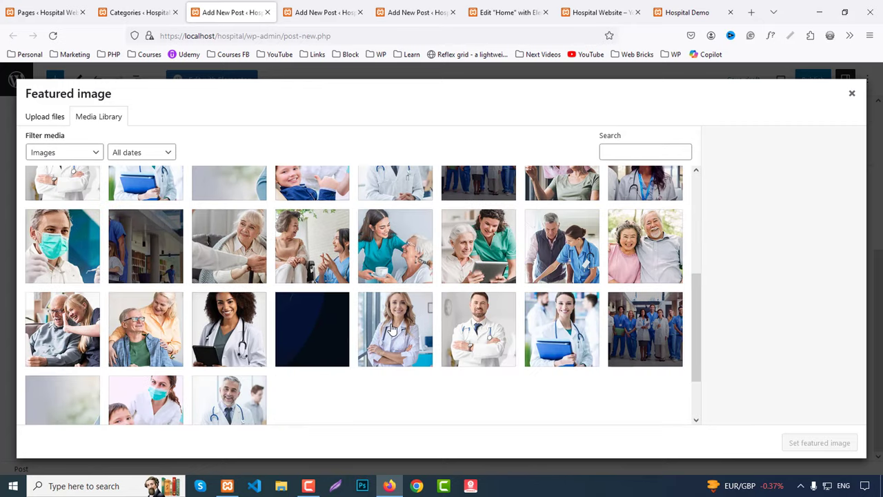
{"action": "scroll", "coordinate": [483, 330], "scroll_direction": "up", "scroll_amount": 5}
{"action": "left_click", "coordinate": [630, 155]}
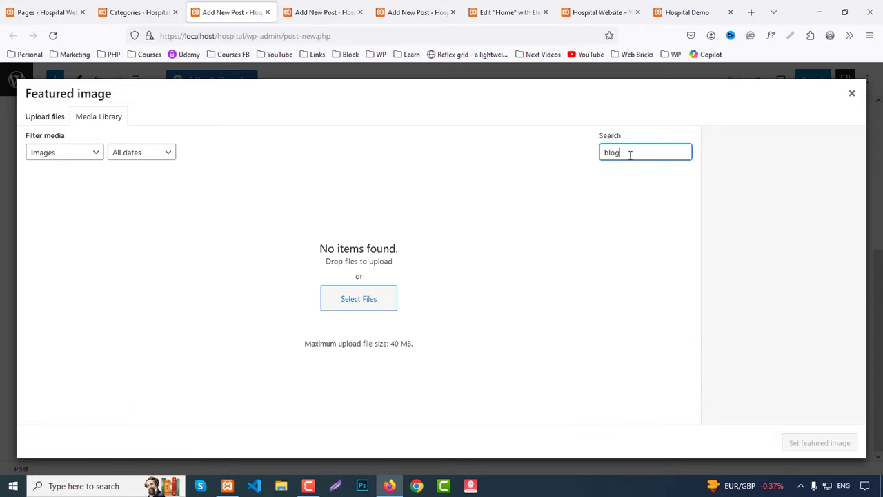
{"action": "type", "text": "po"}
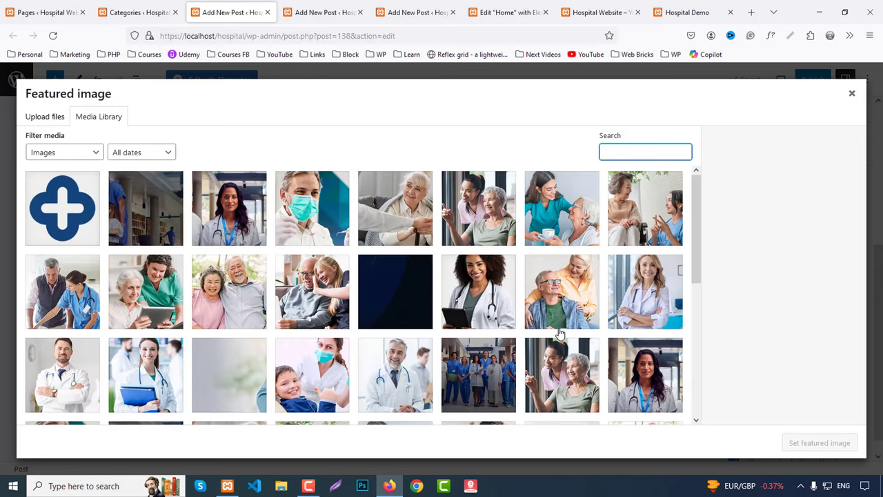
{"action": "scroll", "coordinate": [560, 333], "scroll_direction": "down", "scroll_amount": 5}
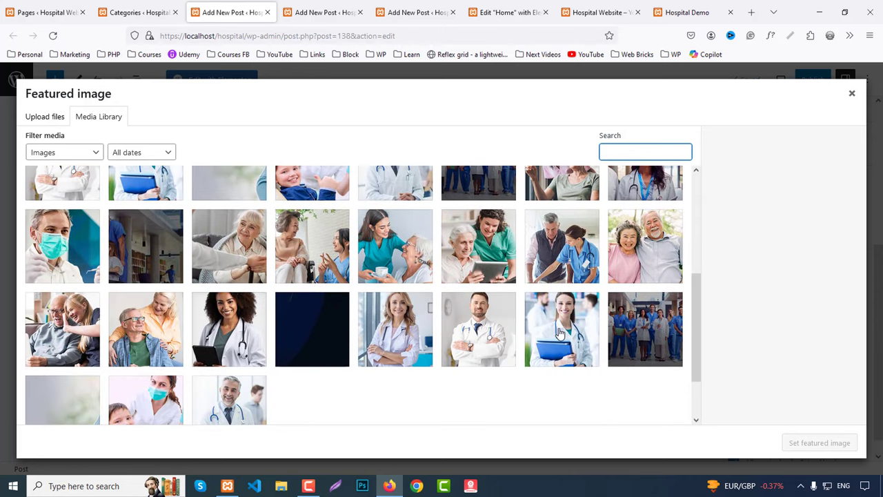
{"action": "scroll", "coordinate": [560, 333], "scroll_direction": "down", "scroll_amount": 2}
{"action": "scroll", "coordinate": [560, 333], "scroll_direction": "up", "scroll_amount": 5}
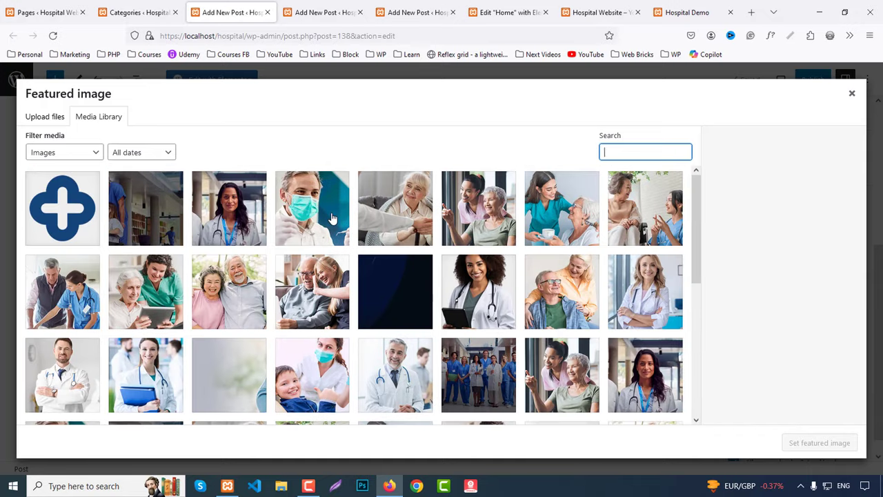
{"action": "left_click", "coordinate": [235, 217]}
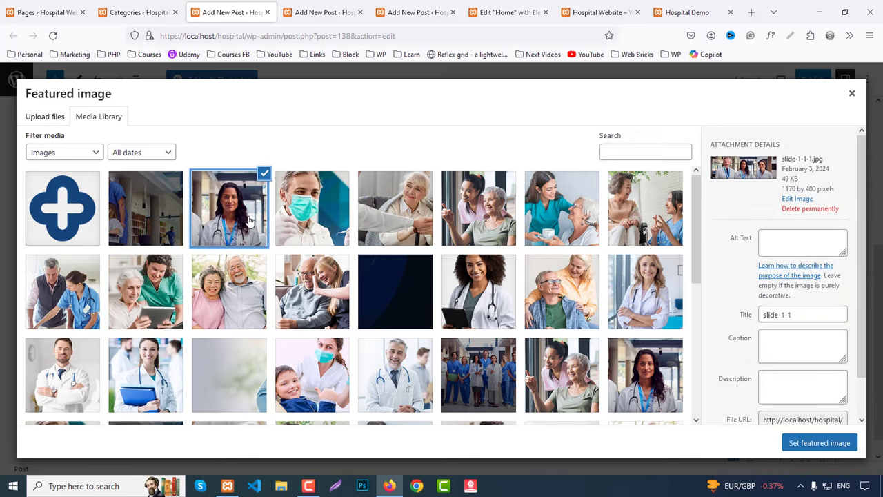
{"action": "left_click", "coordinate": [816, 442]}
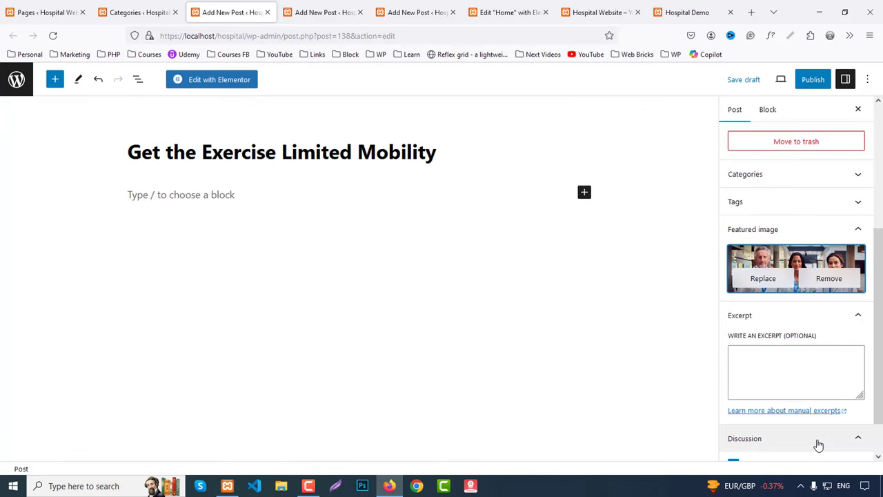
Set the post's excerpt to "It is a long established fact that a reader will be distracted by the readable content of a page.".
{"action": "left_click", "coordinate": [781, 357]}
{"action": "key", "text": "ctrl+v"}
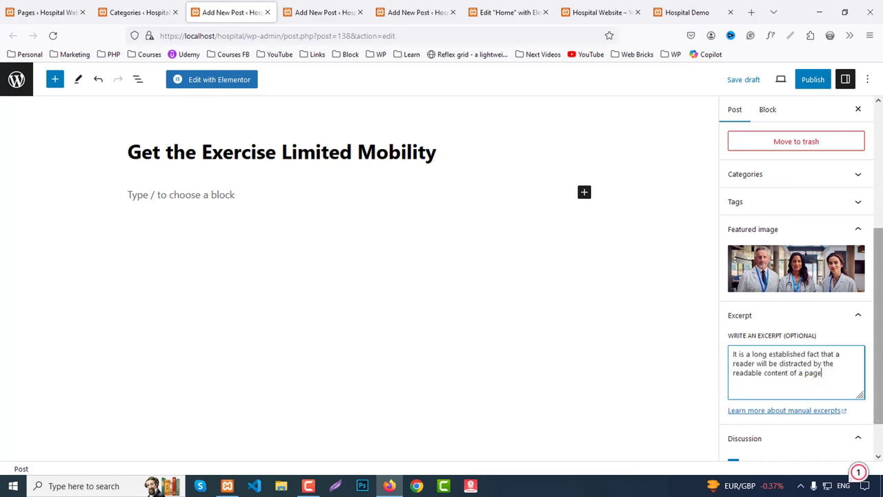
{"action": "key", "text": "ctrl+a"}
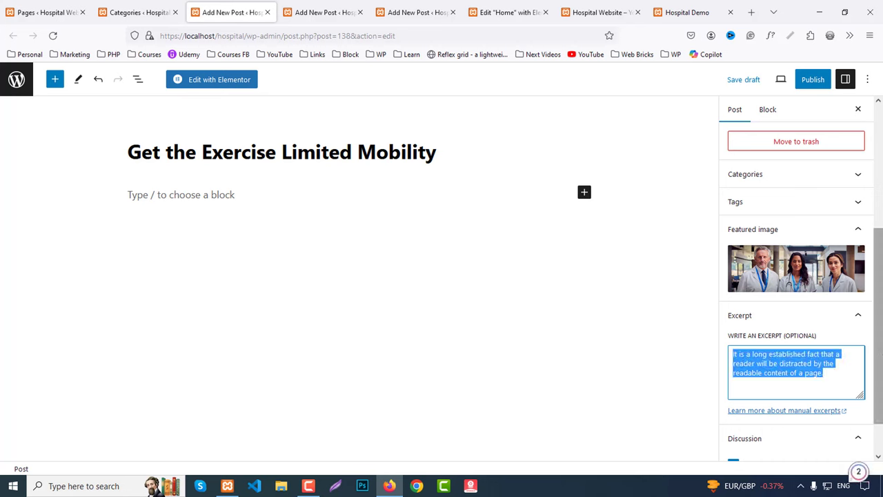
Assign the Blog category to the Get the Exercise Limited Mobility post and publish it, closing its browser tab.
{"action": "scroll", "coordinate": [879, 288], "scroll_direction": "up", "scroll_amount": 3}
{"action": "left_click", "coordinate": [751, 339]}
{"action": "scroll", "coordinate": [848, 325], "scroll_direction": "down", "scroll_amount": 3}
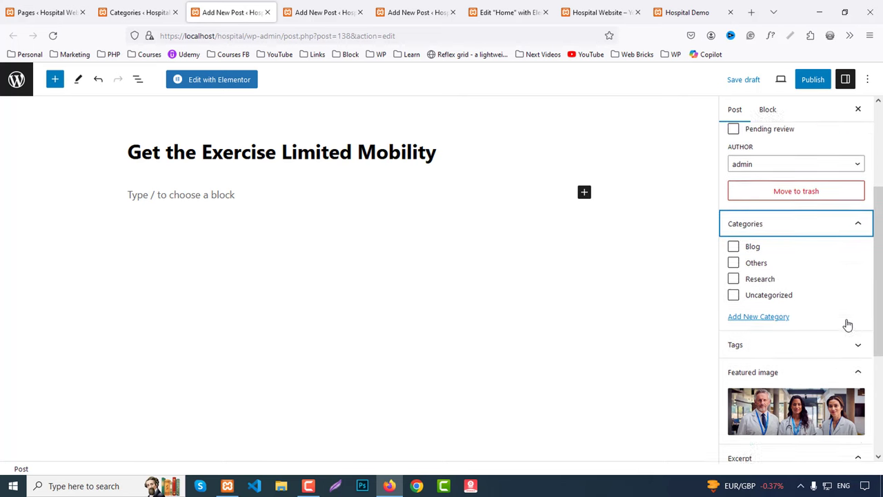
{"action": "left_click", "coordinate": [812, 80]}
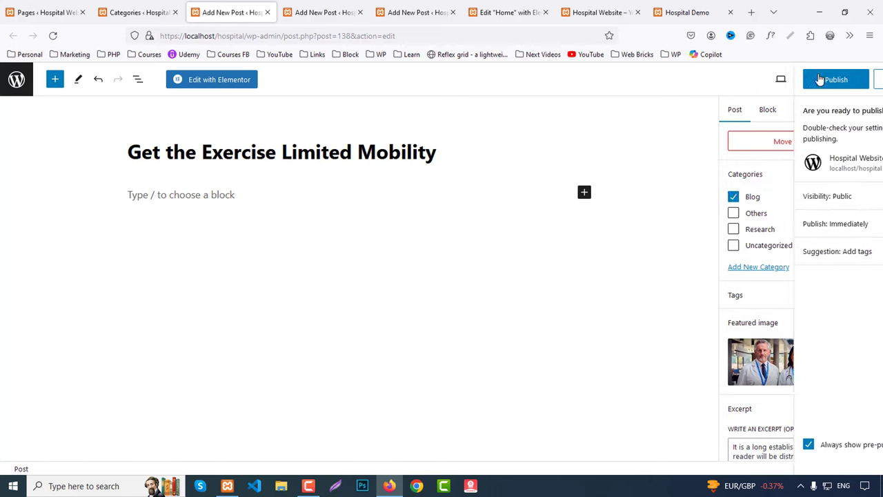
{"action": "left_click", "coordinate": [772, 80]}
{"action": "key", "text": "ctrl+w"}
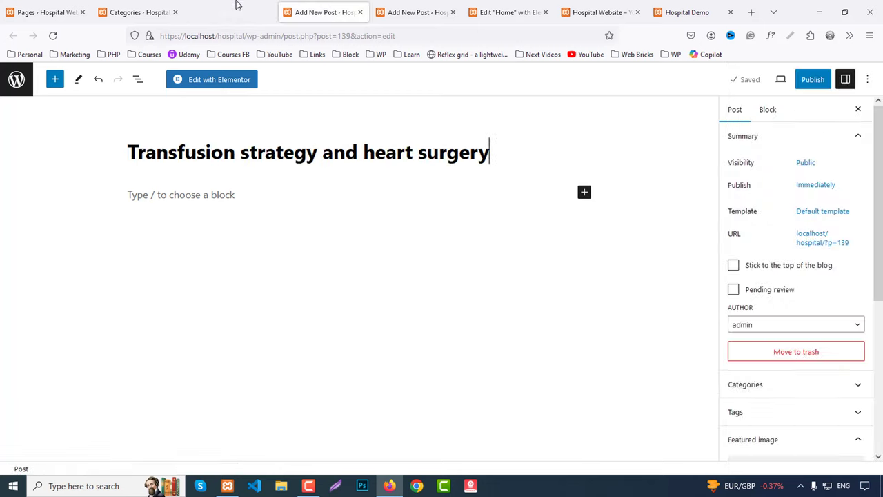
Assign the Others category to the Transfusion strategy and heart surgery post and set the dark hospital corridor photo as its featured image.
{"action": "scroll", "coordinate": [816, 335], "scroll_direction": "down", "scroll_amount": 3}
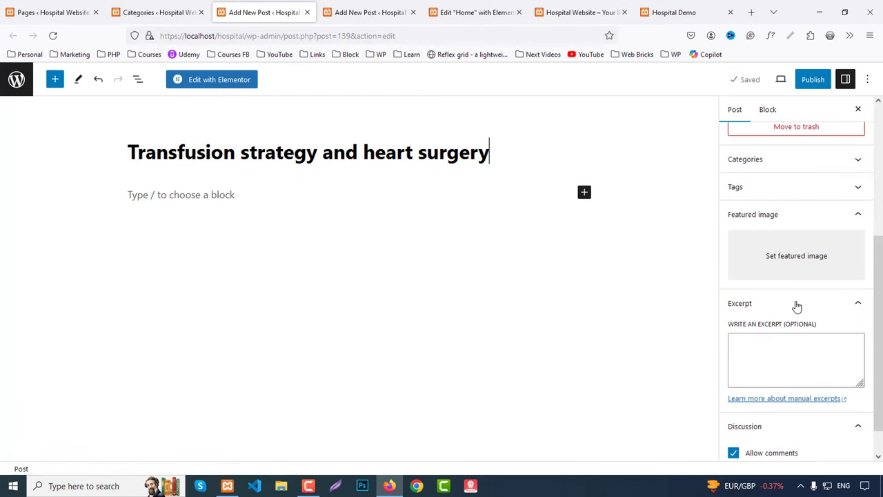
{"action": "left_click", "coordinate": [752, 165]}
{"action": "left_click", "coordinate": [756, 200]}
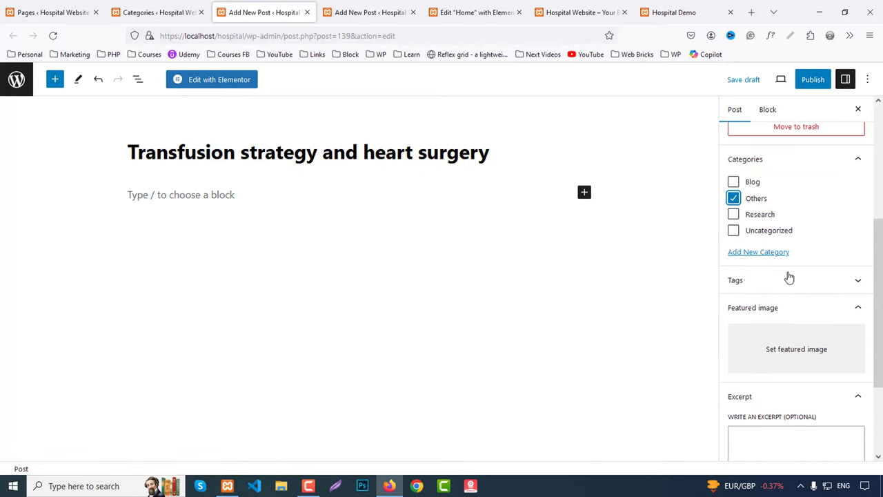
{"action": "left_click", "coordinate": [770, 351]}
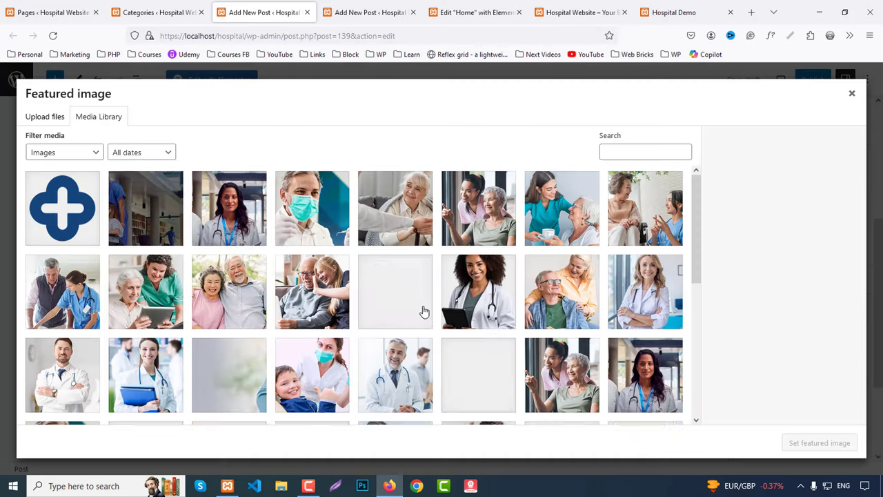
{"action": "left_click", "coordinate": [169, 220]}
{"action": "left_click", "coordinate": [820, 442]}
Set the excerpt to "It is a long established fact that a reader will be distracted by the readable content of a page." and publish the post.
{"action": "scroll", "coordinate": [816, 414], "scroll_direction": "down", "scroll_amount": 2}
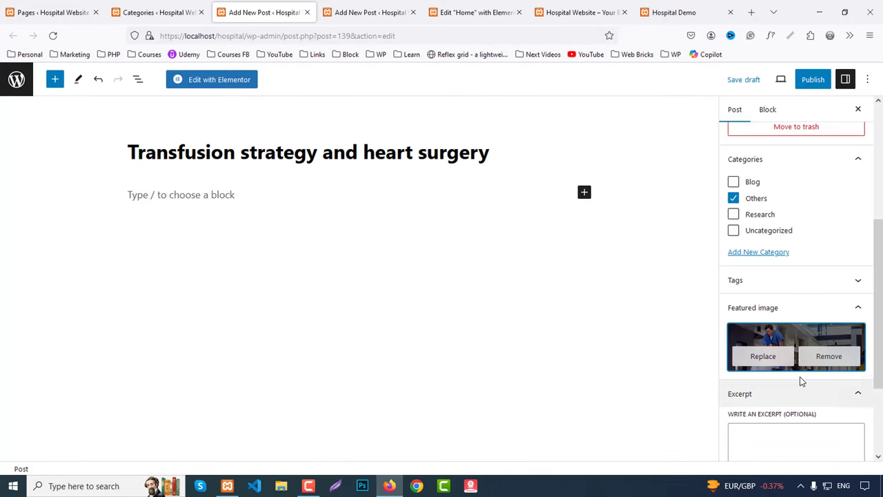
{"action": "left_click", "coordinate": [746, 333]}
{"action": "type", "text": "It is a long established fact that a reader will be distracted by the readable content of a page."}
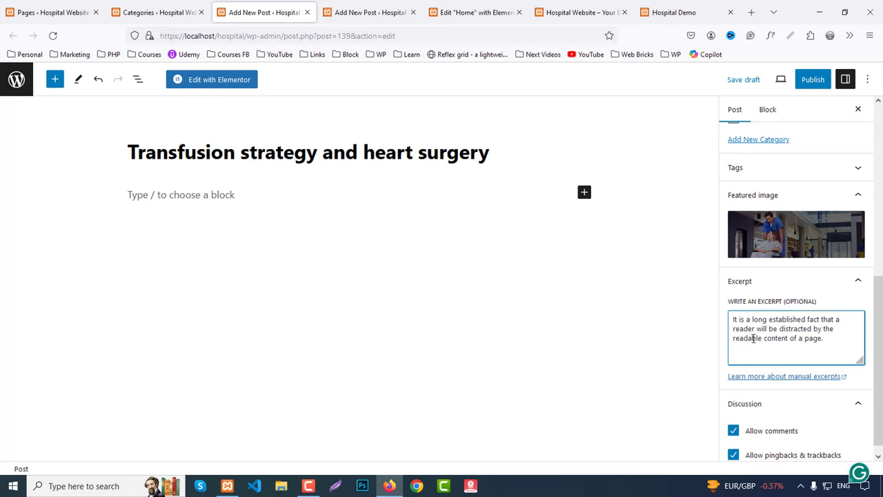
{"action": "left_click", "coordinate": [812, 80]}
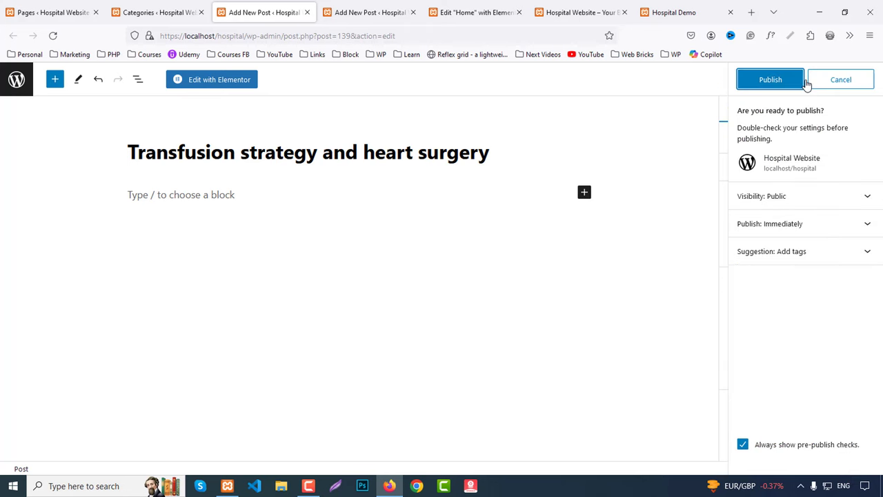
{"action": "left_click", "coordinate": [770, 80]}
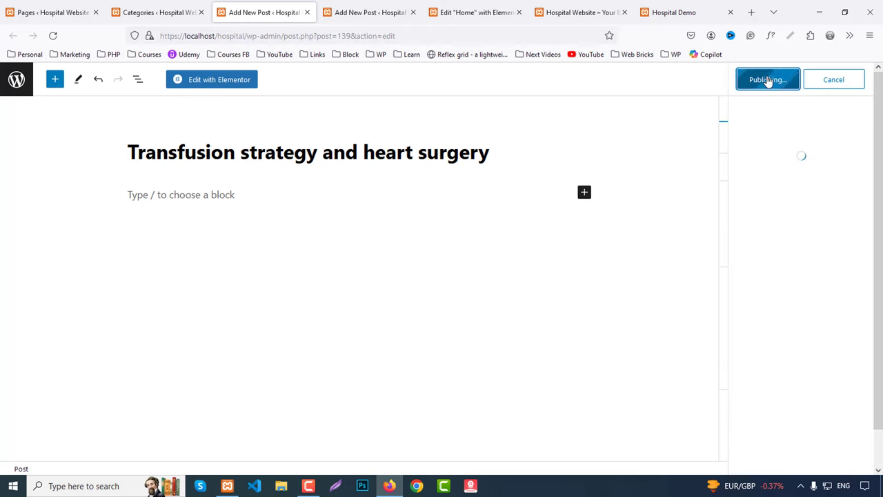
Assign the Research category to the Latest Equipment for the Heart Treatment post and set the masked doctor photo (slide-2-2) as its featured image.
{"action": "middle_click", "coordinate": [251, 6]}
{"action": "scroll", "coordinate": [773, 290], "scroll_direction": "down", "scroll_amount": 3}
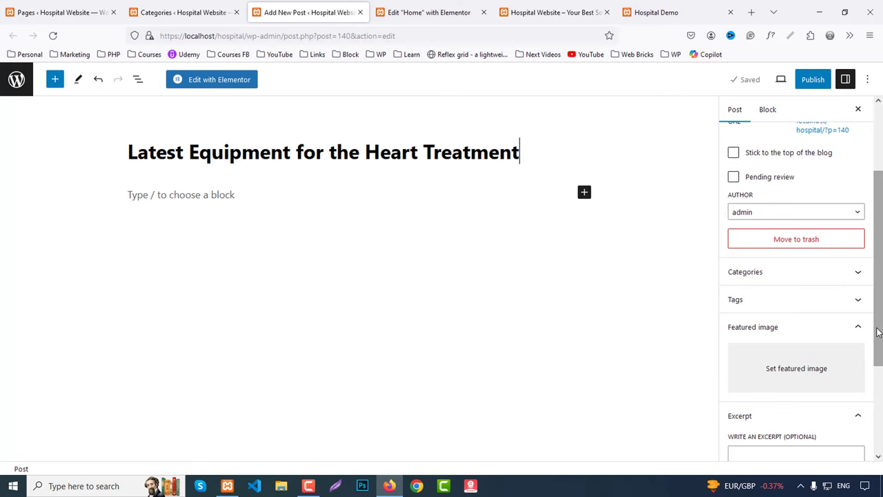
{"action": "left_click", "coordinate": [751, 274]}
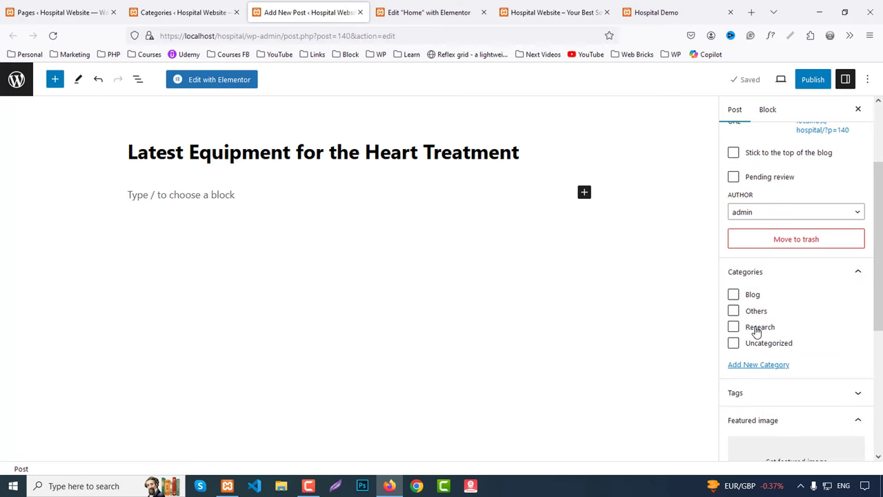
{"action": "left_click", "coordinate": [755, 327]}
{"action": "scroll", "coordinate": [807, 324], "scroll_direction": "down", "scroll_amount": 3}
{"action": "left_click", "coordinate": [773, 300]}
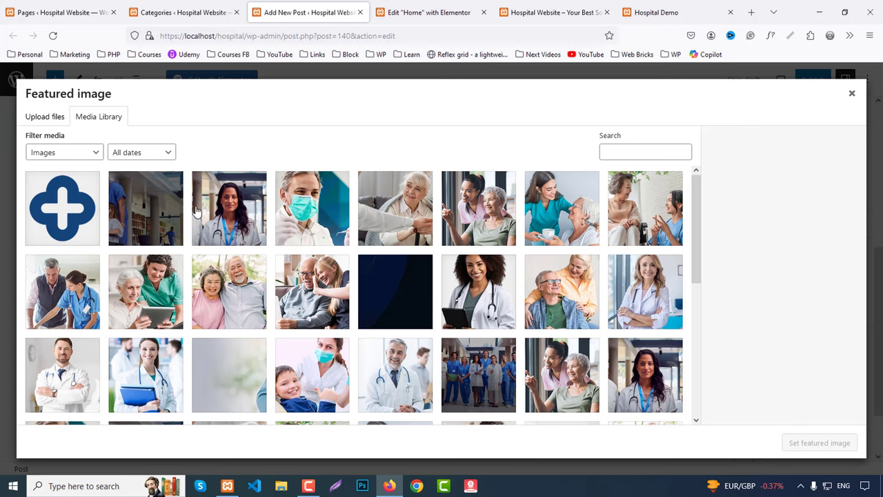
{"action": "left_click", "coordinate": [143, 211]}
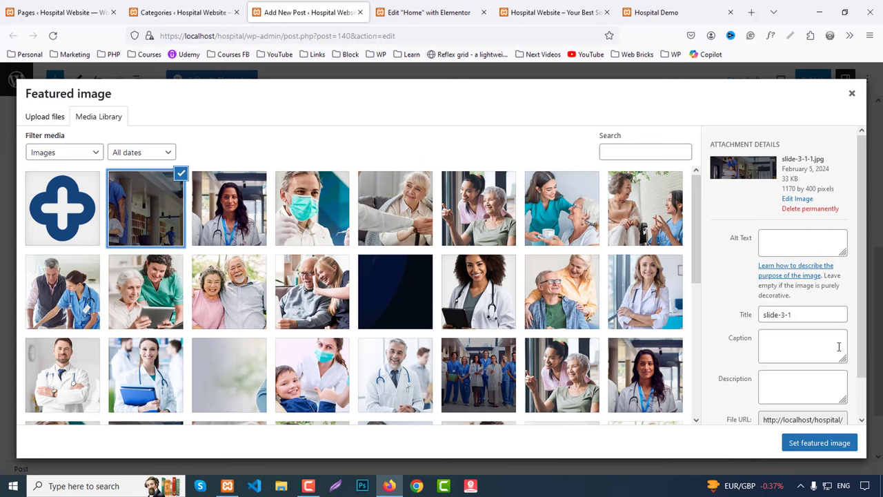
{"action": "left_click", "coordinate": [312, 209]}
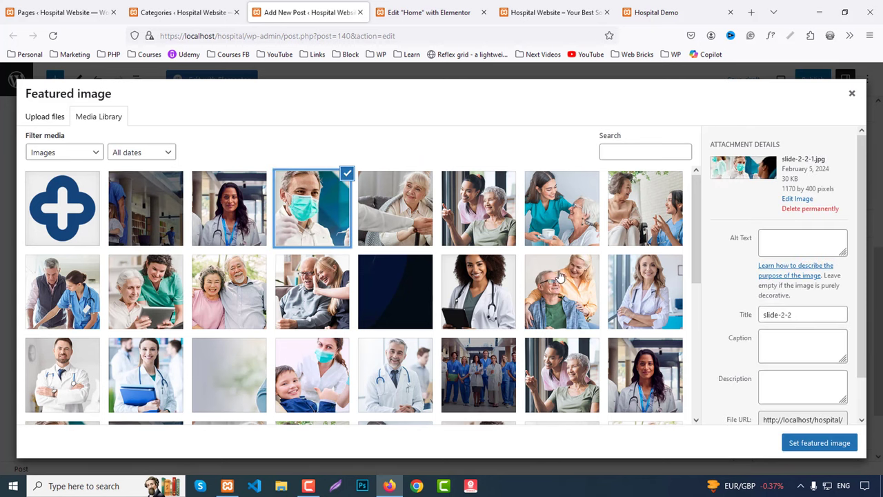
{"action": "left_click", "coordinate": [819, 444]}
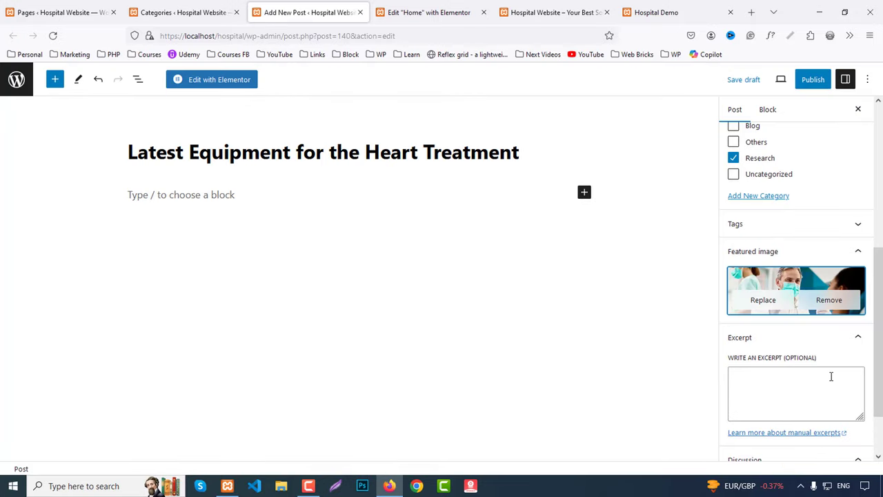
Set the excerpt to "It is a long established fact that a reader will be distracted by the readable content of a page." and publish the post.
{"action": "left_click", "coordinate": [813, 382]}
{"action": "type", "text": "It is a long established fact that a reader will be distracted by the readable content of a page."}
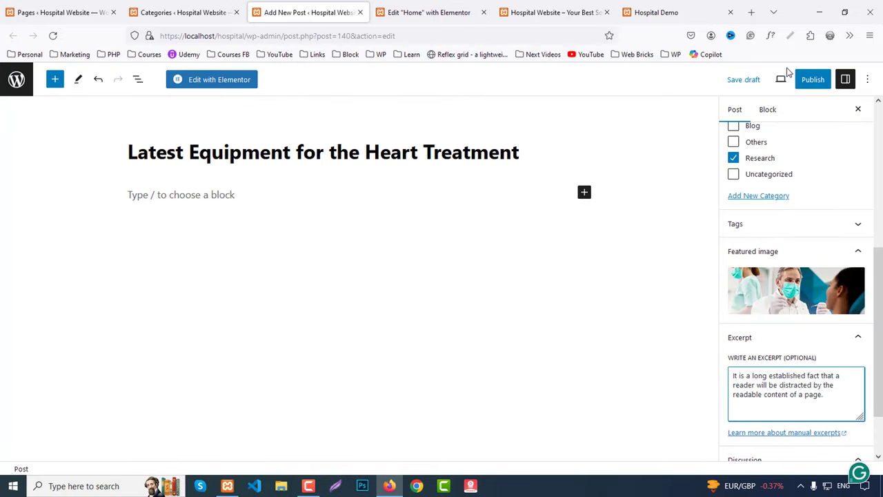
{"action": "left_click", "coordinate": [813, 79]}
{"action": "left_click", "coordinate": [771, 80]}
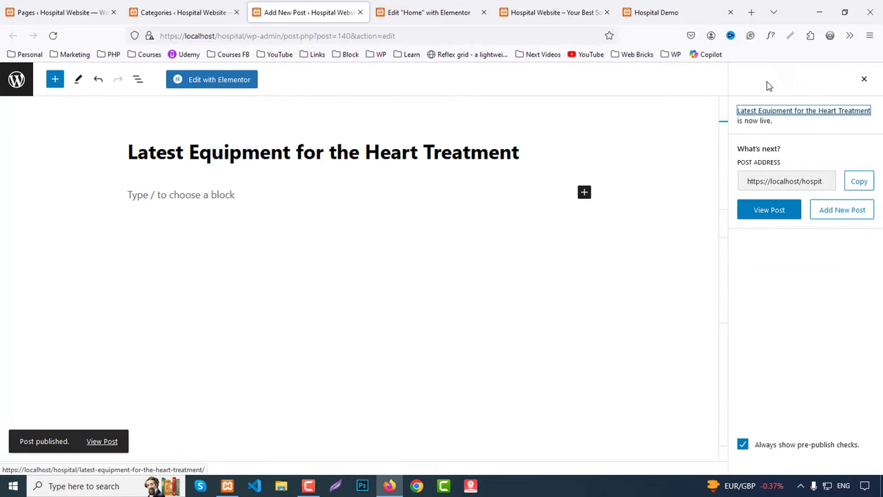
Close the categories and finished post browser tabs and reload the Home page's Elementor editor.
{"action": "middle_click", "coordinate": [201, 6]}
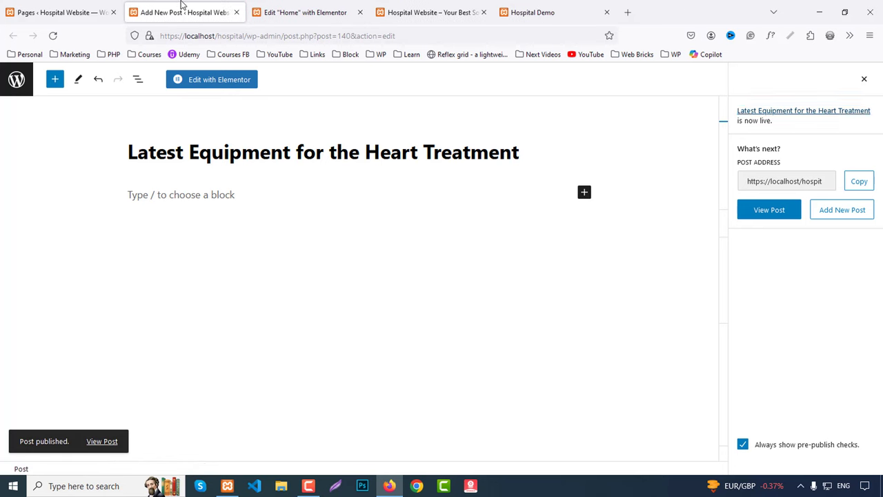
{"action": "middle_click", "coordinate": [191, 6]}
{"action": "key", "text": "F5"}
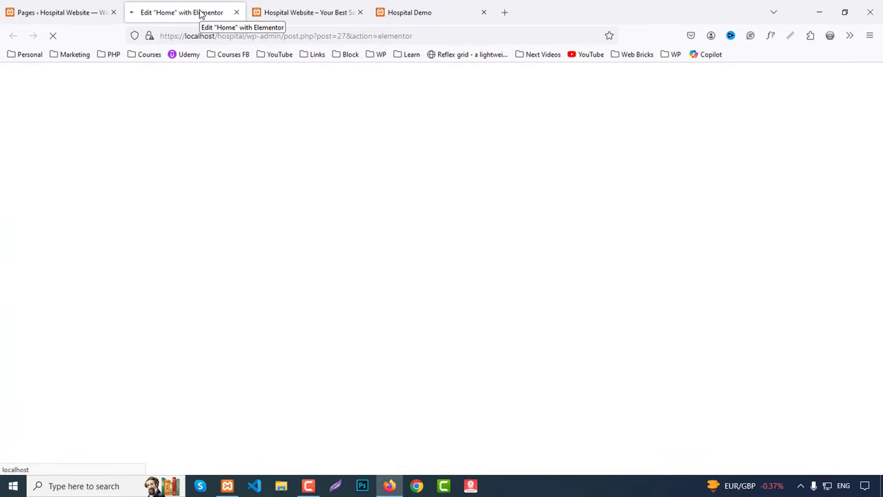
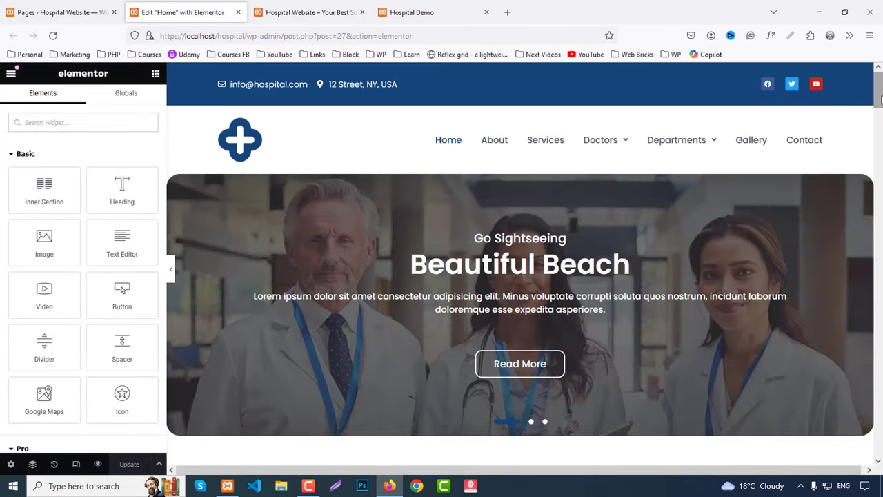
Add a single-column section below the Commited To The Best Possible Care banner and give it 80 px top and bottom padding.
{"action": "scroll", "coordinate": [589, 302], "scroll_direction": "down", "scroll_amount": 10}
{"action": "left_click", "coordinate": [505, 225]}
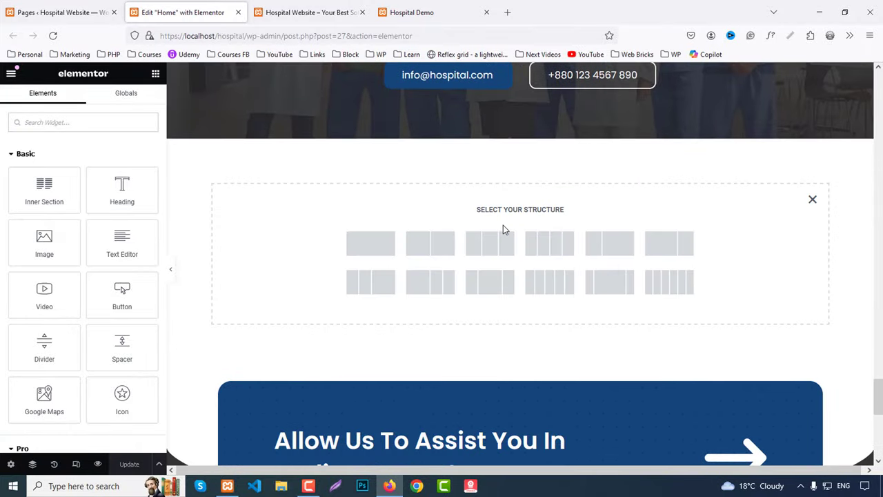
{"action": "left_click", "coordinate": [380, 247]}
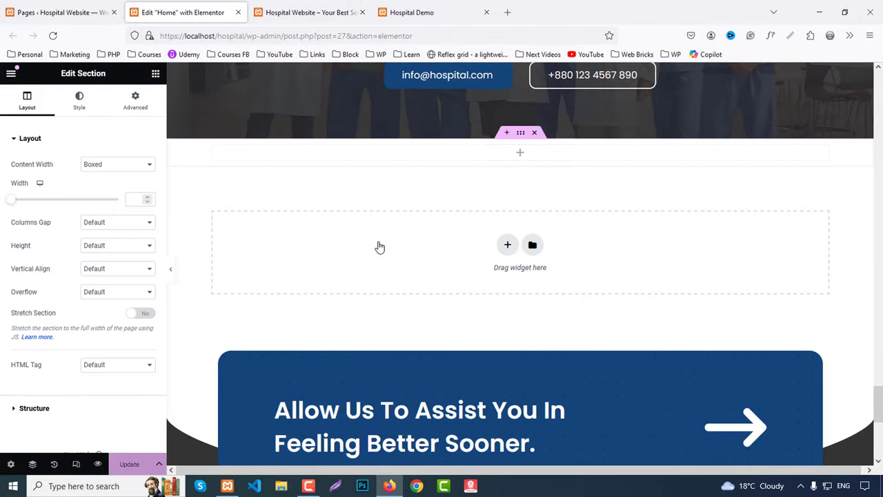
{"action": "left_click", "coordinate": [136, 100]}
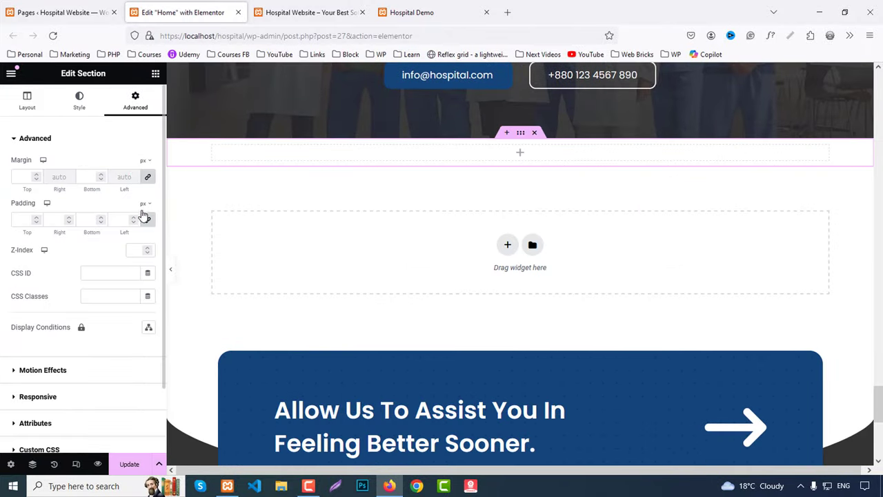
{"action": "left_click", "coordinate": [20, 222]}
{"action": "type", "text": "80"}
{"action": "left_click", "coordinate": [81, 221]}
{"action": "type", "text": "80"}
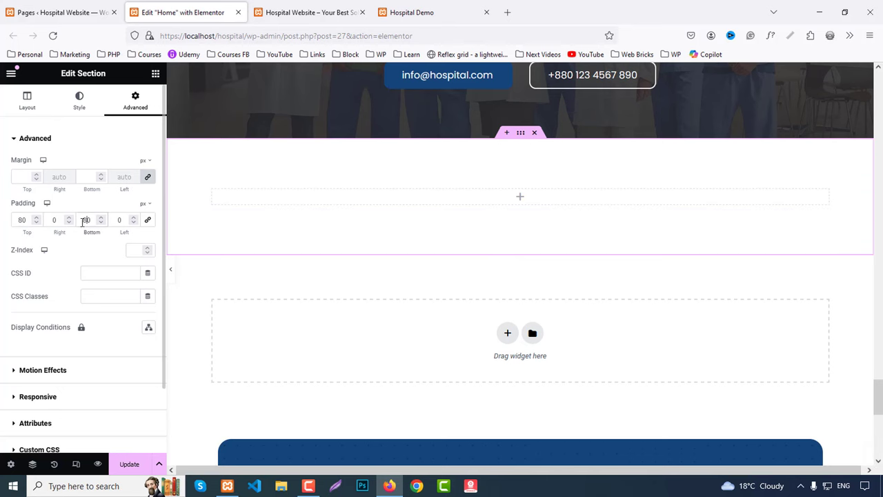
Copy the Our Testimonials section heading widget and paste it into the new section's empty column.
{"action": "scroll", "coordinate": [391, 214], "scroll_direction": "up", "scroll_amount": 10}
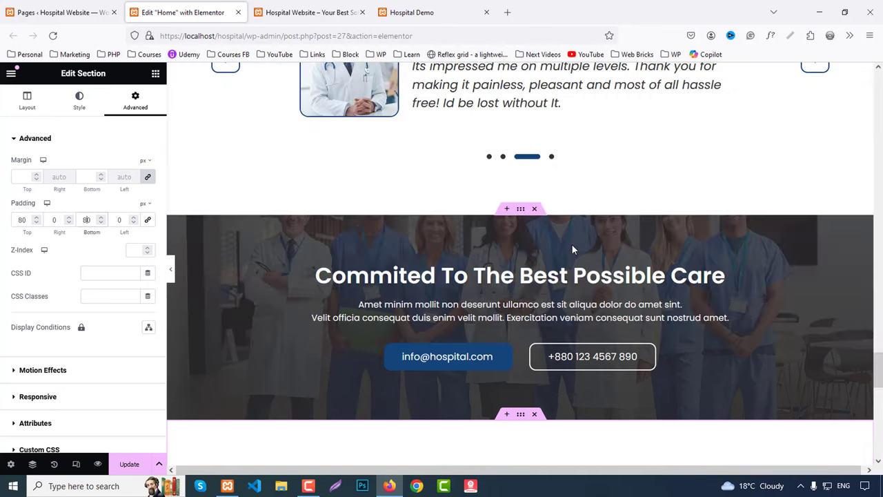
{"action": "right_click", "coordinate": [509, 254]}
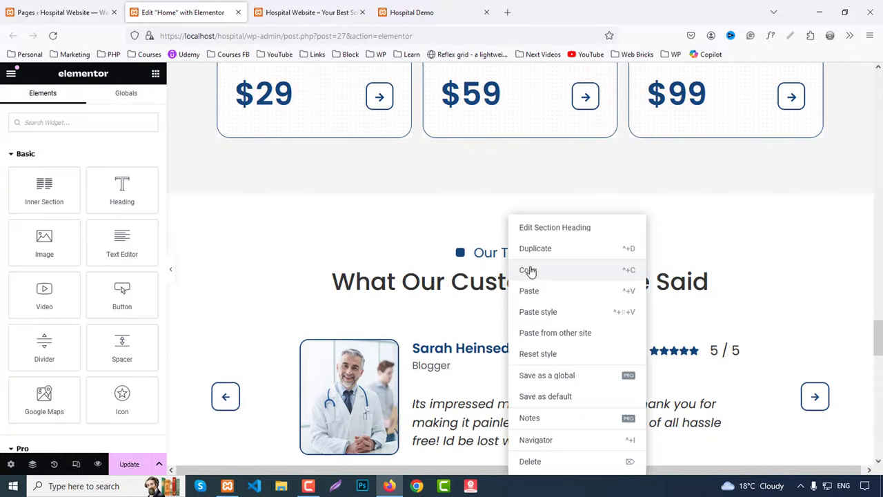
{"action": "left_click", "coordinate": [527, 271]}
{"action": "scroll", "coordinate": [556, 298], "scroll_direction": "down", "scroll_amount": 10}
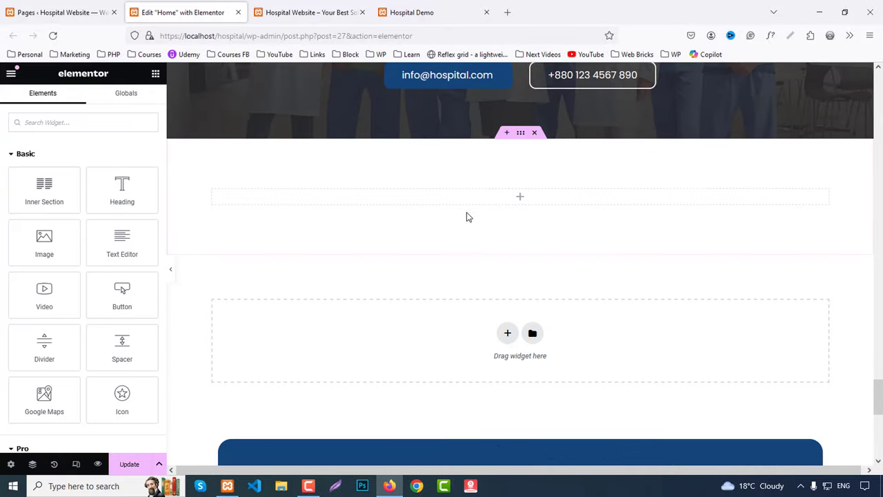
{"action": "right_click", "coordinate": [468, 210]}
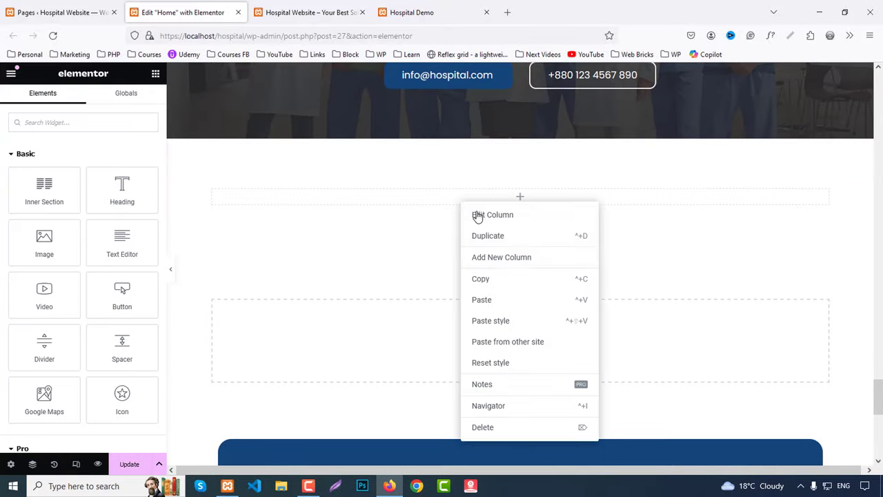
{"action": "left_click", "coordinate": [493, 298]}
Set the sub heading of the section heading above the testimonials slider to "Our Blogs", using the text from the Hospital Demo page.
{"action": "scroll", "coordinate": [541, 302], "scroll_direction": "up", "scroll_amount": 8}
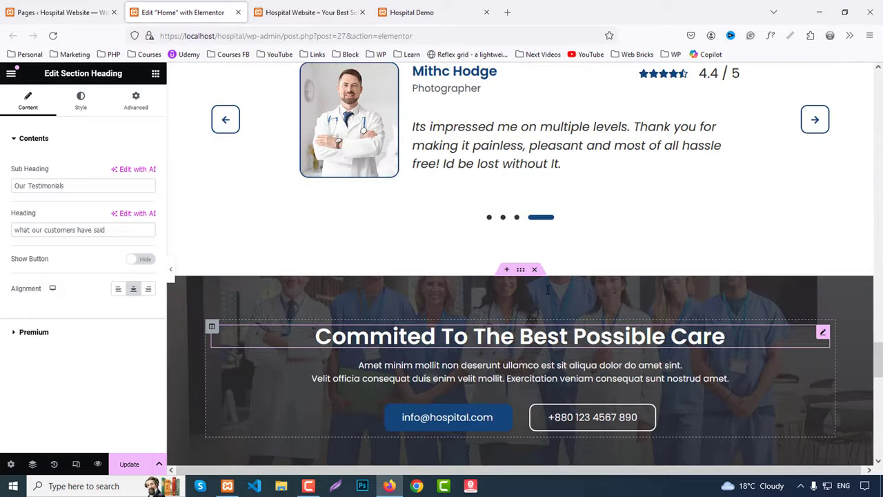
{"action": "left_click", "coordinate": [412, 12]}
{"action": "left_click_drag", "start_coordinate": [414, 102], "coordinate": [509, 109]}
{"action": "key", "text": "ctrl+shift+Tab"}
{"action": "key", "text": "ctrl+shift+Tab"}
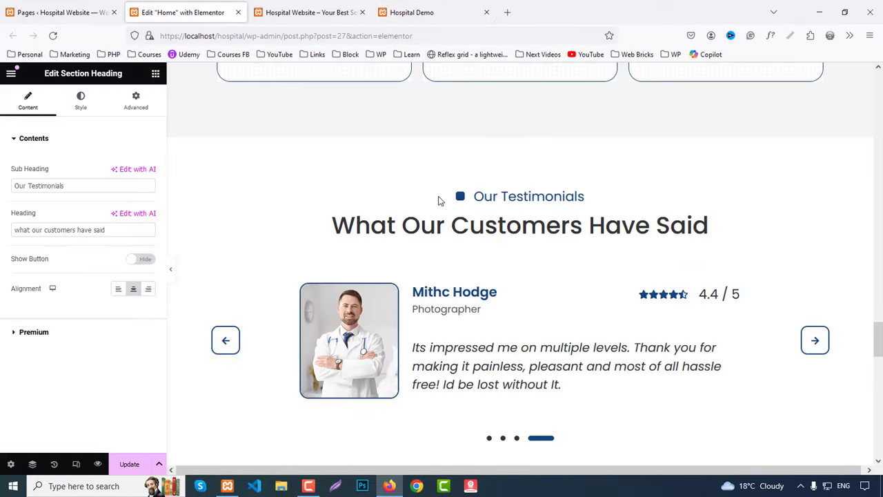
{"action": "left_click", "coordinate": [532, 210]}
{"action": "left_click_drag", "start_coordinate": [69, 185], "coordinate": [1, 185]}
{"action": "key", "text": "ctrl+v"}
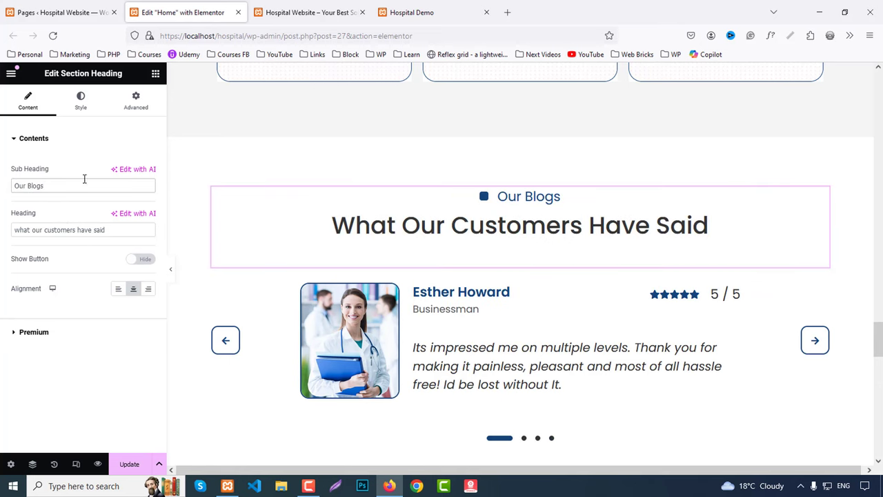
Copy "See Our Latest Blog" from the Hospital Demo page and use it as the heading beneath the Our Blogs sub heading.
{"action": "left_click", "coordinate": [411, 12]}
{"action": "left_click_drag", "start_coordinate": [319, 132], "coordinate": [572, 129]}
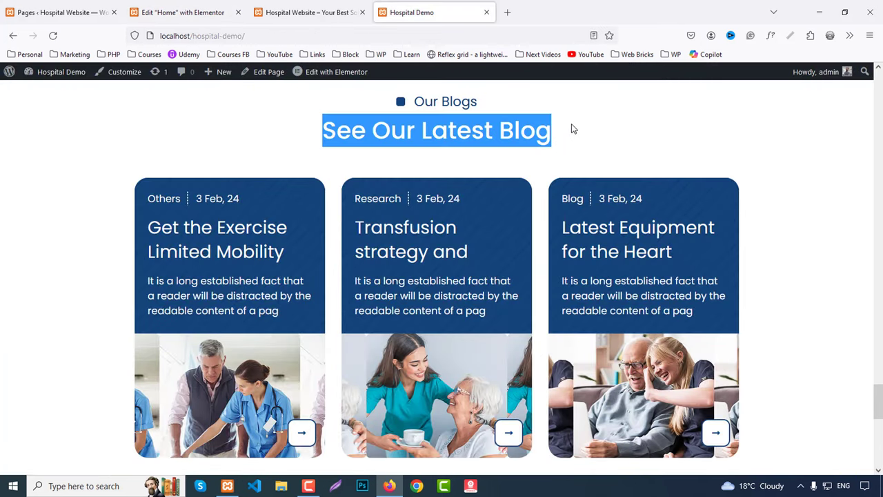
{"action": "left_click", "coordinate": [183, 12]}
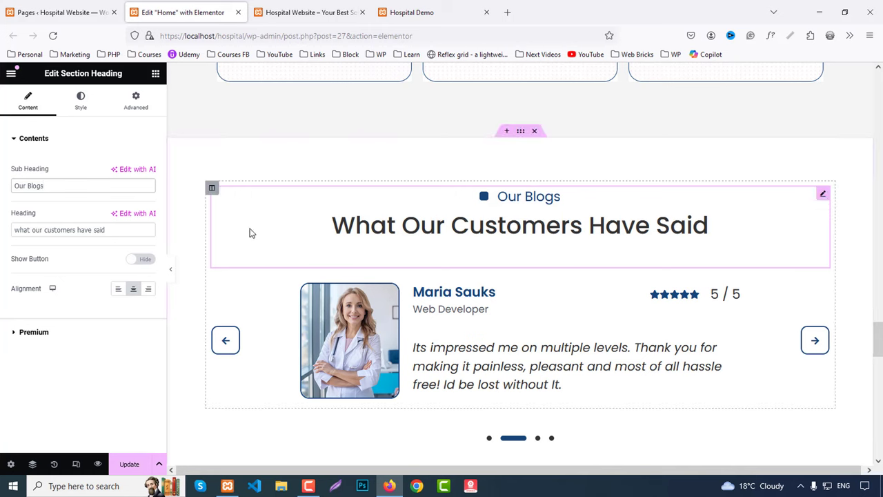
{"action": "left_click", "coordinate": [10, 230]}
{"action": "key", "text": "ctrl+a"}
{"action": "key", "text": "ctrl+v"}
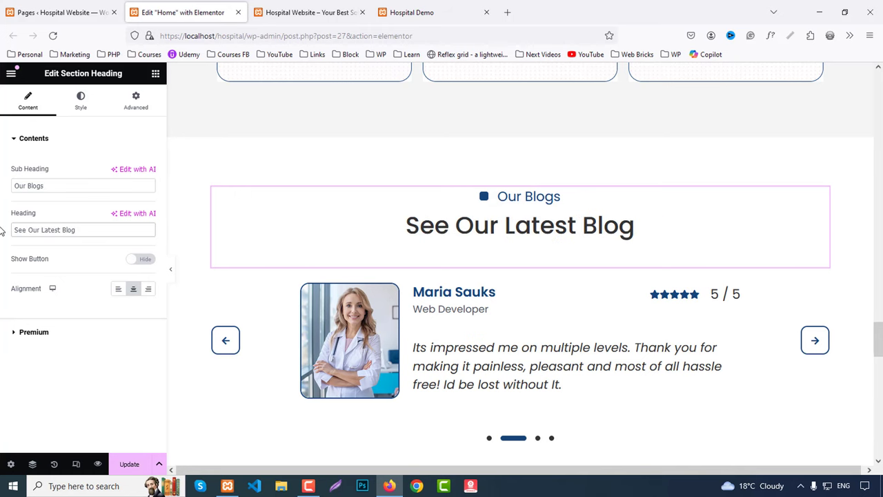
Show the section heading's button and set its text to "Click To Read Blogs".
{"action": "left_click", "coordinate": [153, 262]}
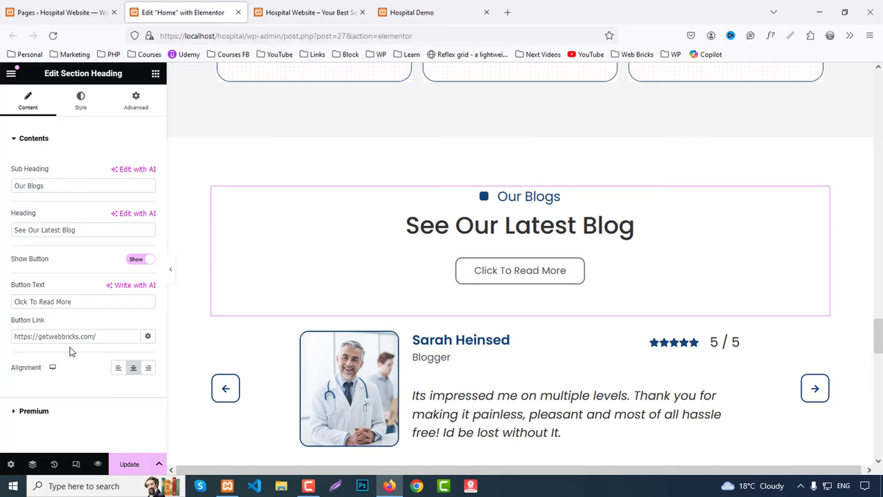
{"action": "left_click", "coordinate": [68, 301]}
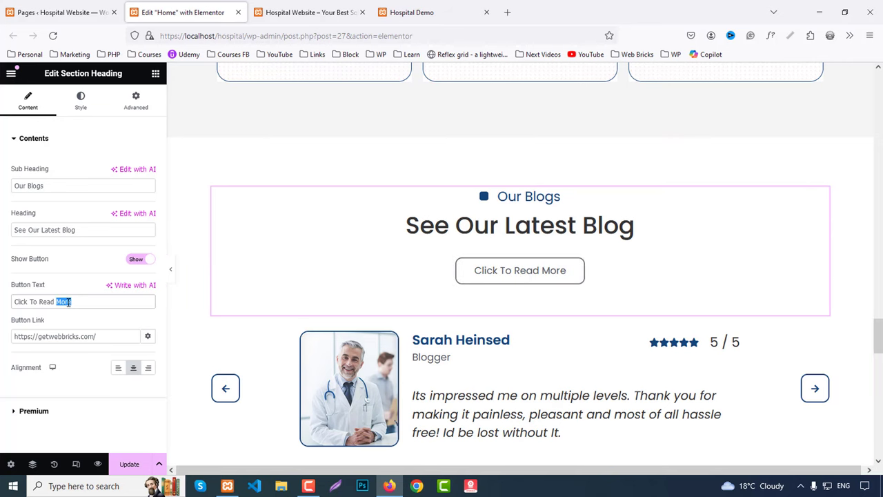
{"action": "type", "text": "Blogs"}
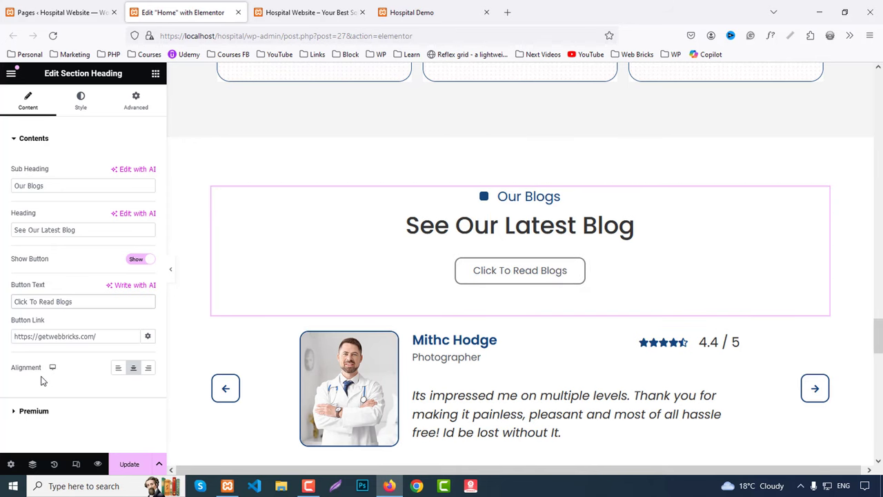
Set the Click To Read Blogs button's normal text colour and border colour to the global Primary colour.
{"action": "left_click", "coordinate": [78, 104]}
{"action": "left_click", "coordinate": [30, 303]}
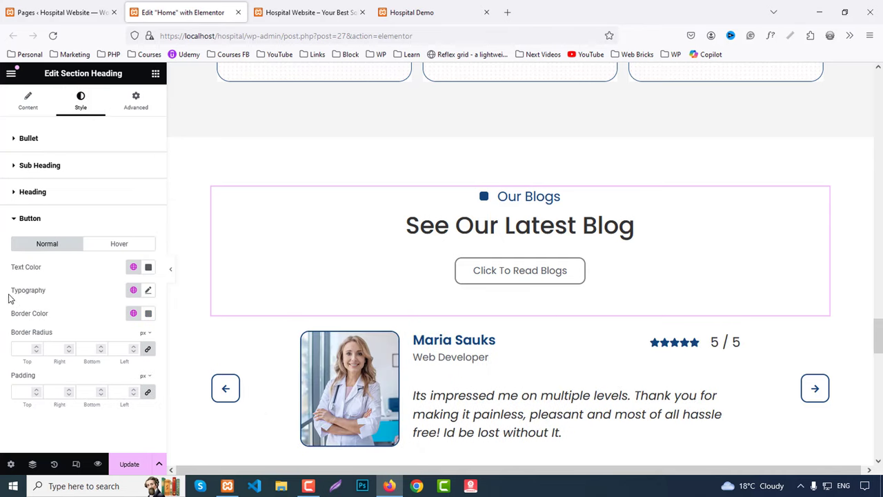
{"action": "left_click", "coordinate": [149, 269]}
{"action": "type", "text": "#33"}
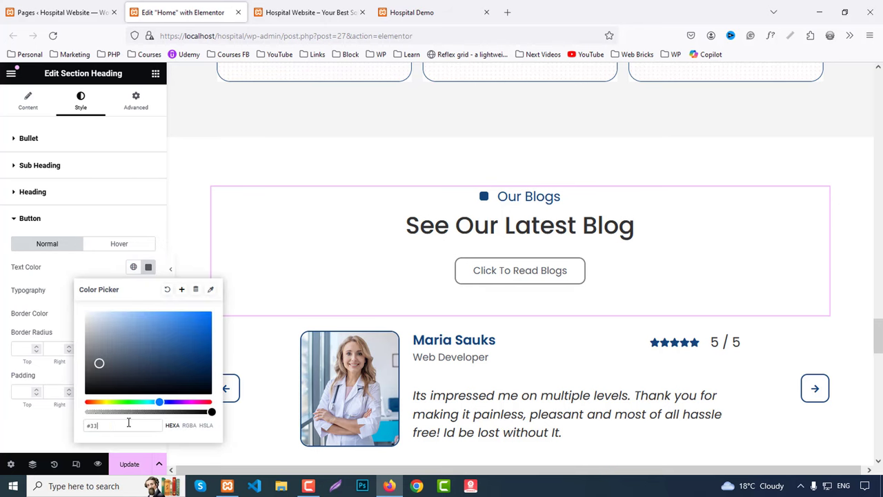
{"action": "type", "text": "3"}
{"action": "left_click", "coordinate": [133, 267]}
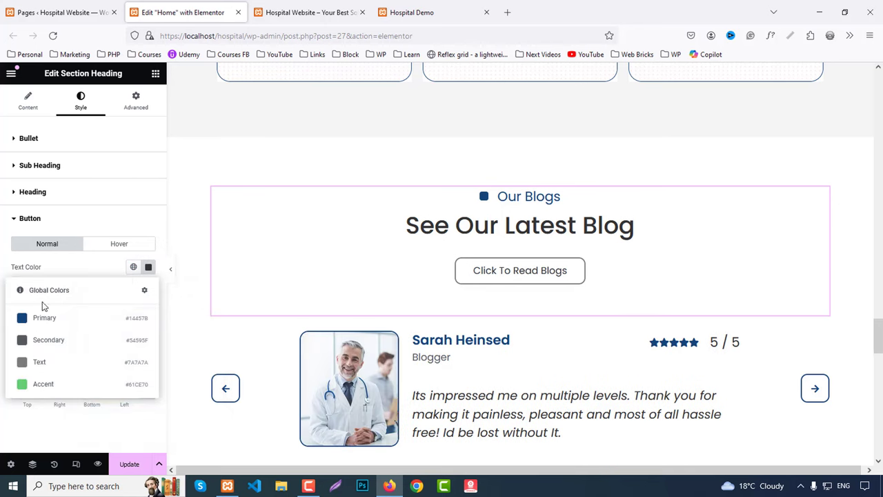
{"action": "left_click", "coordinate": [38, 317]}
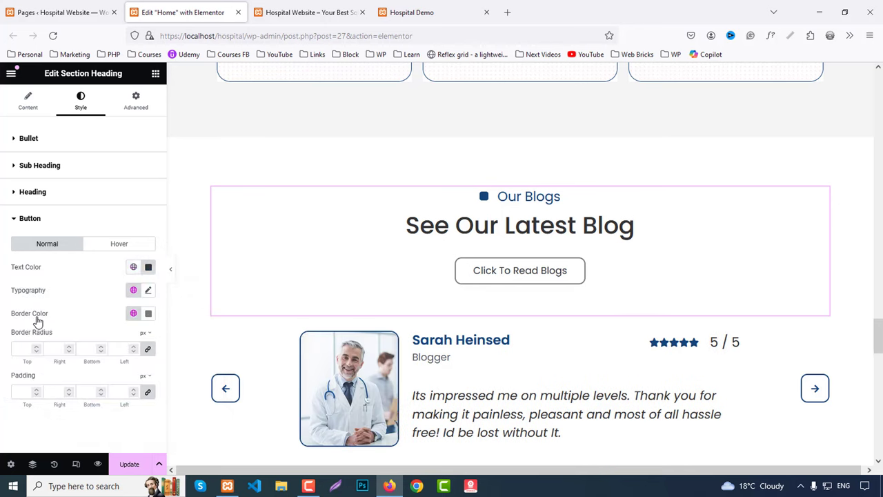
{"action": "left_click", "coordinate": [133, 313]}
{"action": "left_click", "coordinate": [49, 364]}
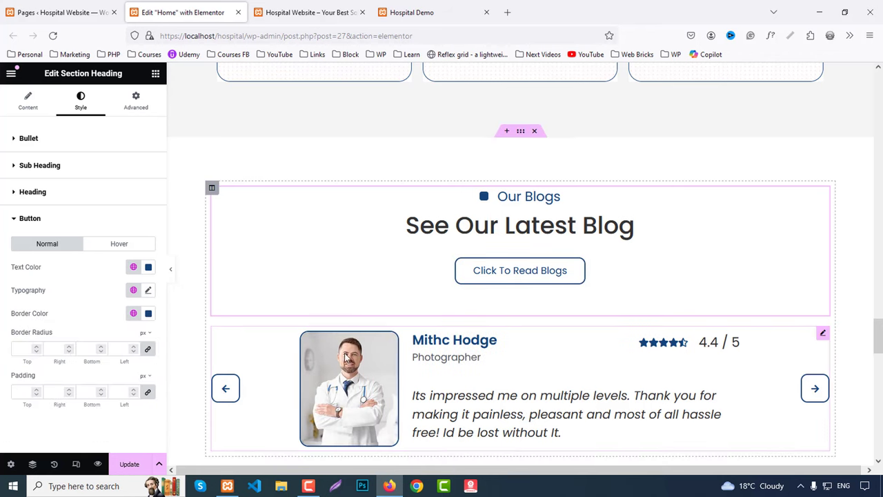
Set the Click To Read Blogs button's text colour for the hover state to white.
{"action": "left_click", "coordinate": [114, 247]}
{"action": "left_click", "coordinate": [148, 267]}
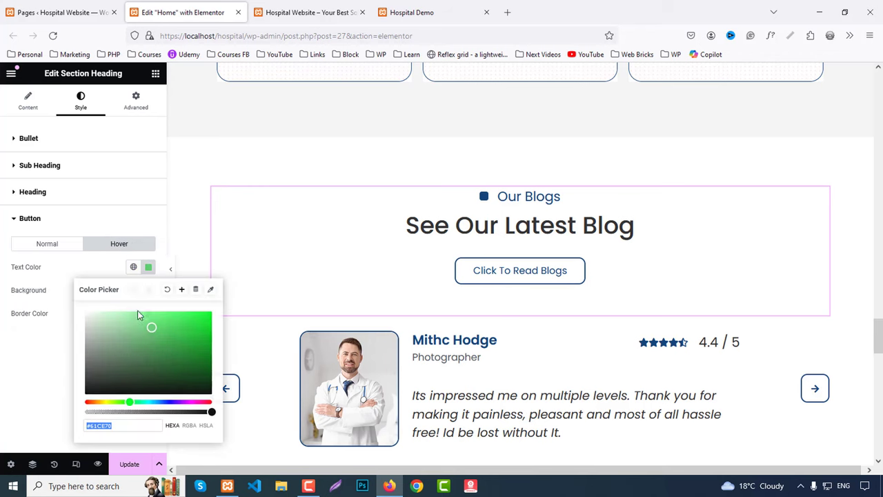
{"action": "left_click_drag", "start_coordinate": [138, 317], "coordinate": [75, 305]}
{"action": "left_click", "coordinate": [121, 279]}
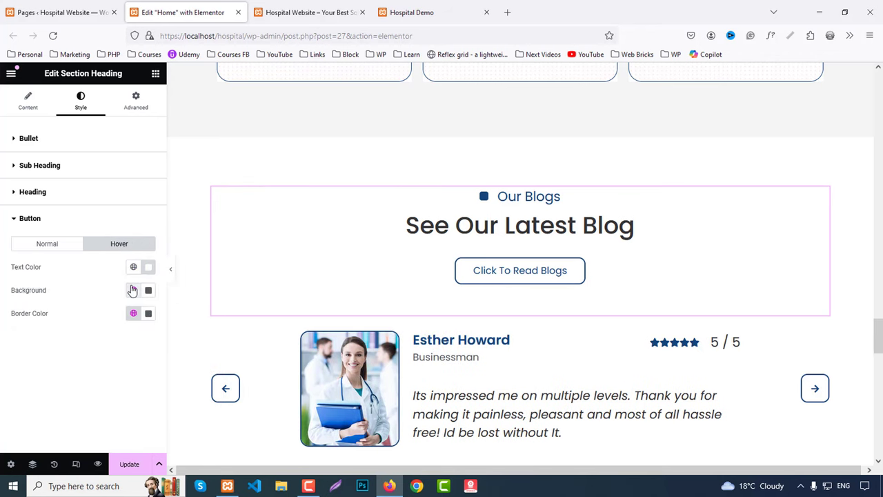
Set the Click To Read Blogs button's hover background and hover border colour to the global Primary colour.
{"action": "left_click", "coordinate": [133, 290]}
{"action": "left_click", "coordinate": [52, 338]}
{"action": "left_click", "coordinate": [134, 313]}
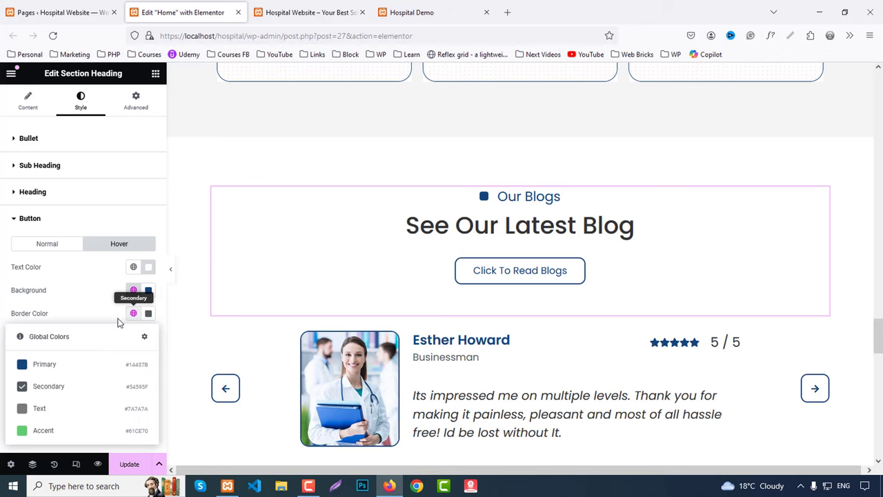
{"action": "left_click", "coordinate": [48, 364]}
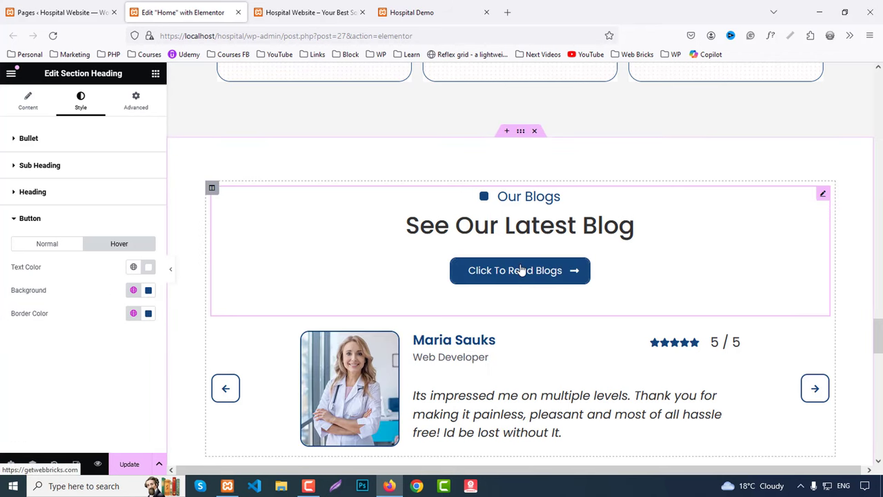
Delete the testimonial carousel beneath the See Our Latest Blog heading and add a Blogs widget in its place.
{"action": "right_click", "coordinate": [533, 354]}
{"action": "left_click", "coordinate": [580, 463]}
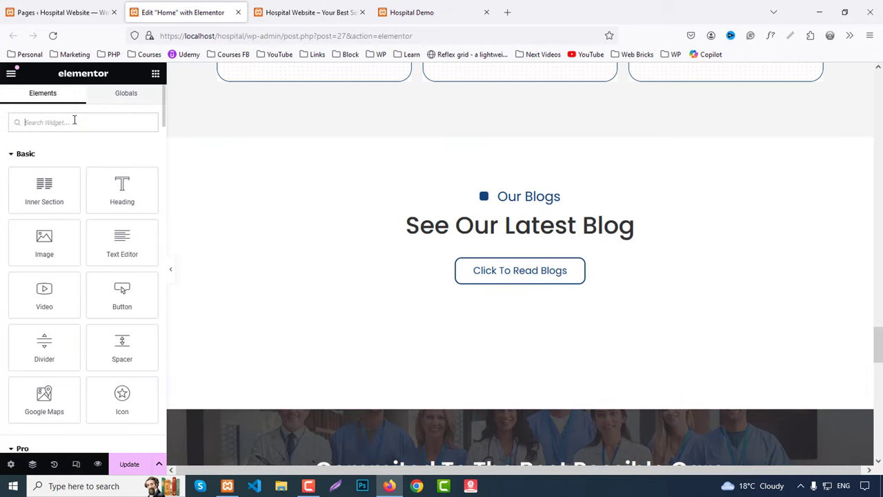
{"action": "left_click", "coordinate": [25, 156]}
{"action": "left_click", "coordinate": [22, 180]}
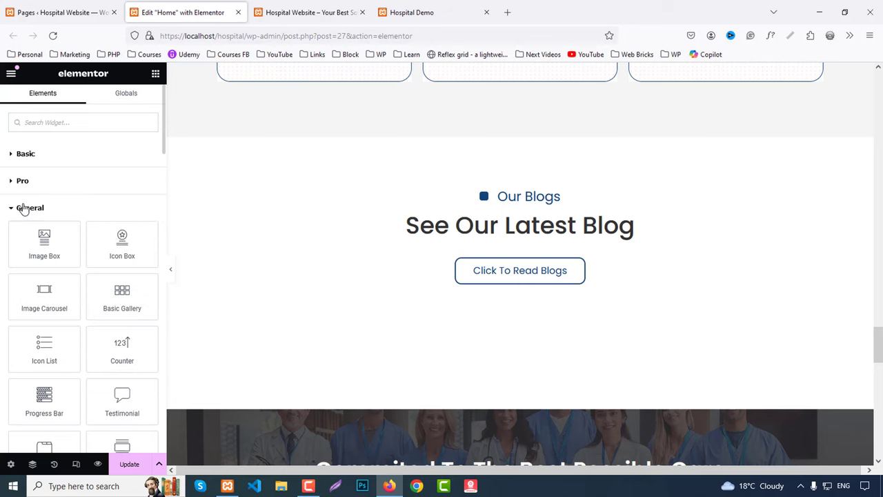
{"action": "left_click", "coordinate": [25, 207]}
{"action": "scroll", "coordinate": [2, 325], "scroll_direction": "down", "scroll_amount": 10}
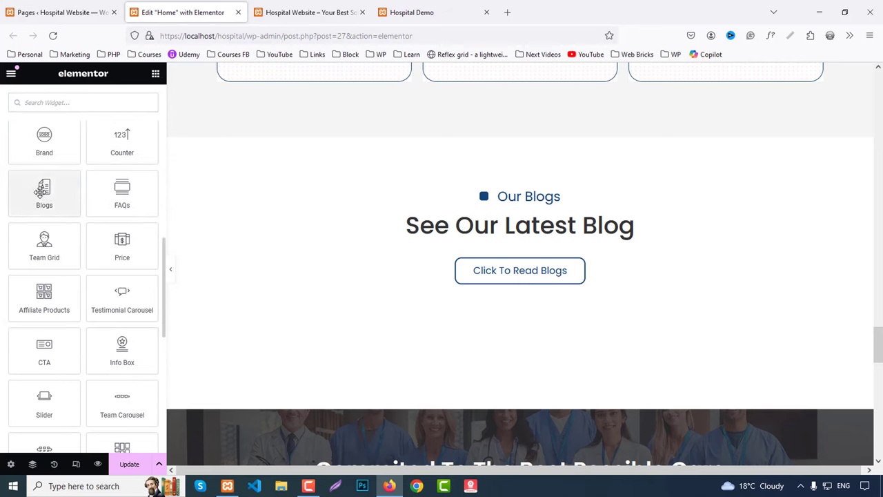
{"action": "scroll", "coordinate": [53, 257], "scroll_direction": "up", "scroll_amount": 1}
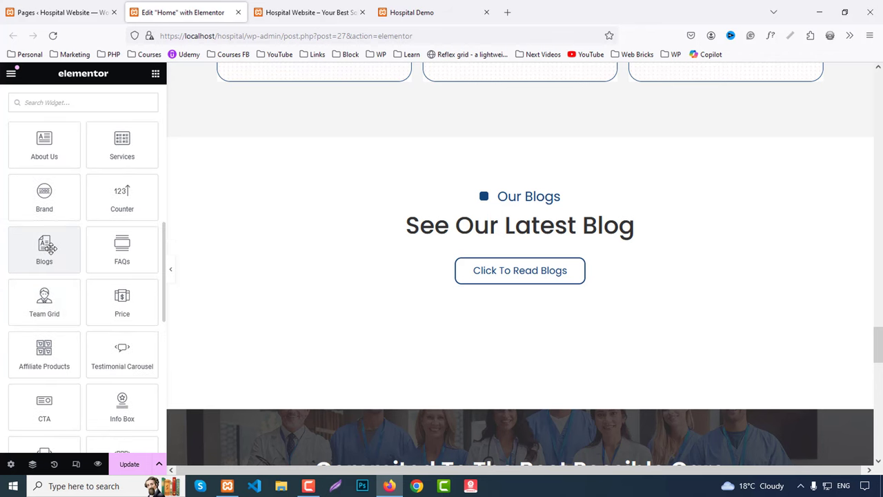
{"action": "left_click", "coordinate": [46, 243]}
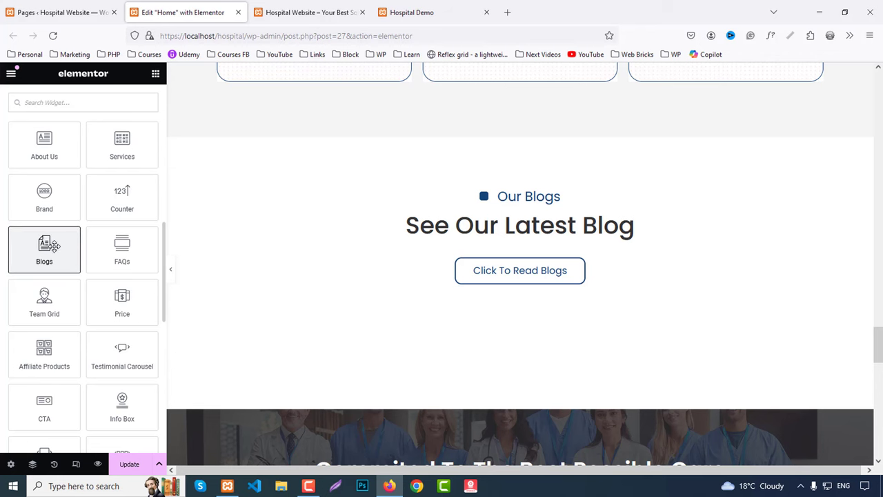
{"action": "left_click_drag", "start_coordinate": [53, 245], "coordinate": [535, 276]}
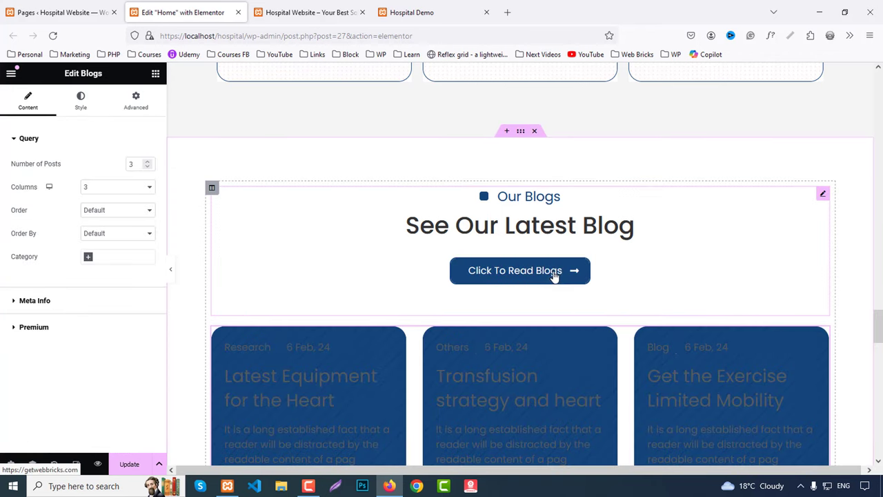
{"action": "scroll", "coordinate": [557, 273], "scroll_direction": "down", "scroll_amount": 4}
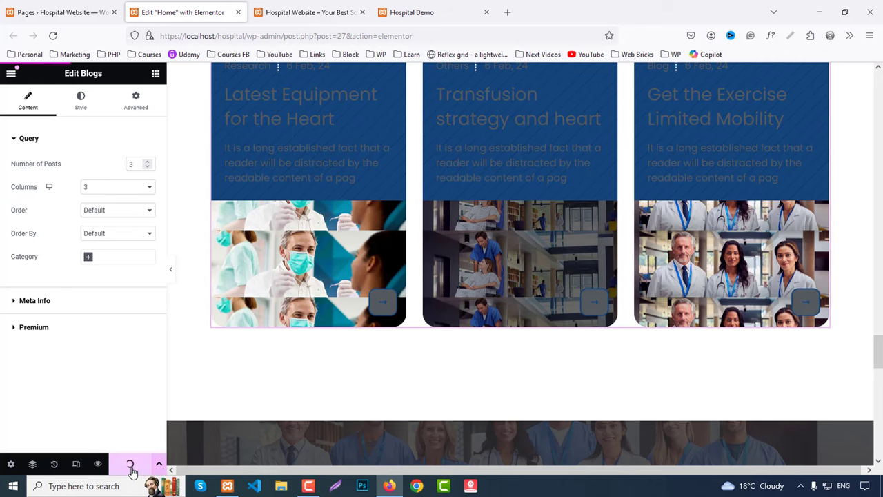
Go to the WordPress posts list and open all three posts for editing in separate browser tabs.
{"action": "left_click", "coordinate": [62, 12]}
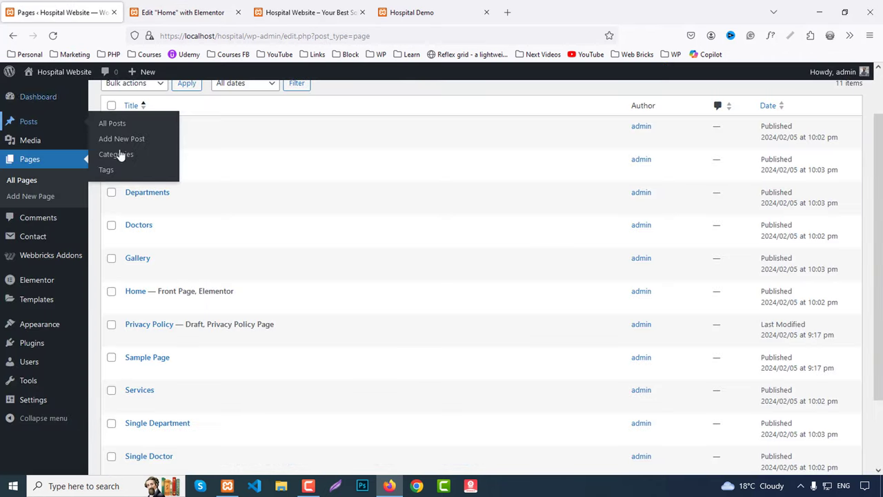
{"action": "left_click", "coordinate": [29, 122]}
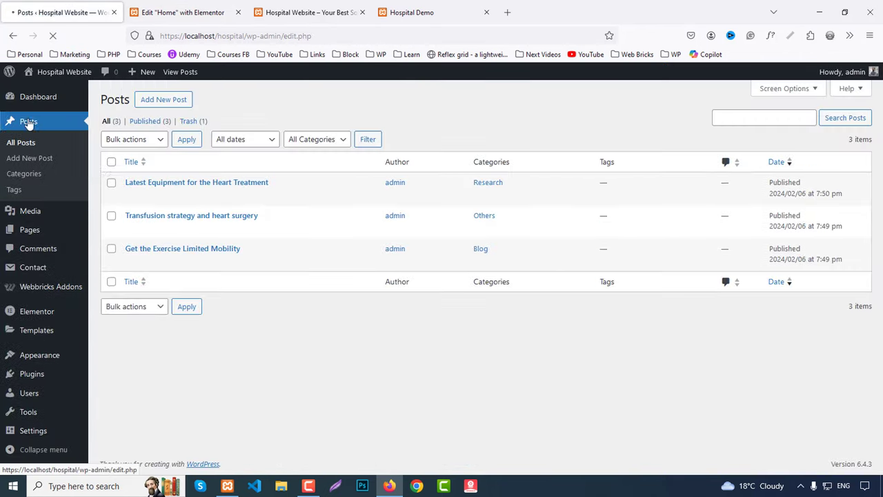
{"action": "middle_click", "coordinate": [131, 195]}
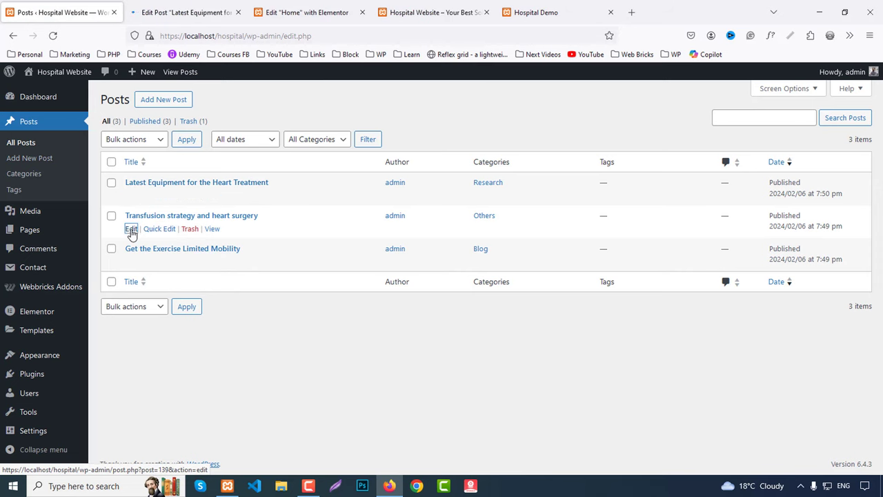
{"action": "middle_click", "coordinate": [131, 229]}
{"action": "middle_click", "coordinate": [131, 262]}
Replace the featured image of the Latest Equipment for the Heart Treatment post with project-11.jpg and update the post.
{"action": "left_click", "coordinate": [181, 12]}
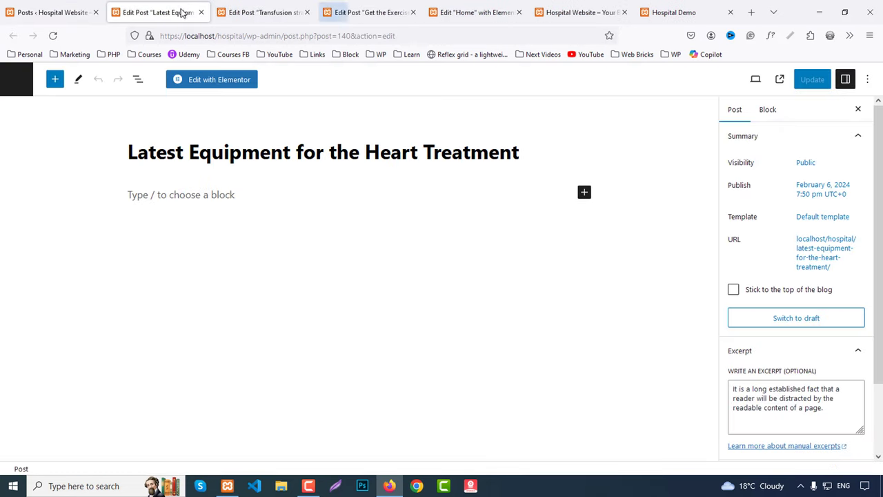
{"action": "scroll", "coordinate": [828, 248], "scroll_direction": "down", "scroll_amount": 5}
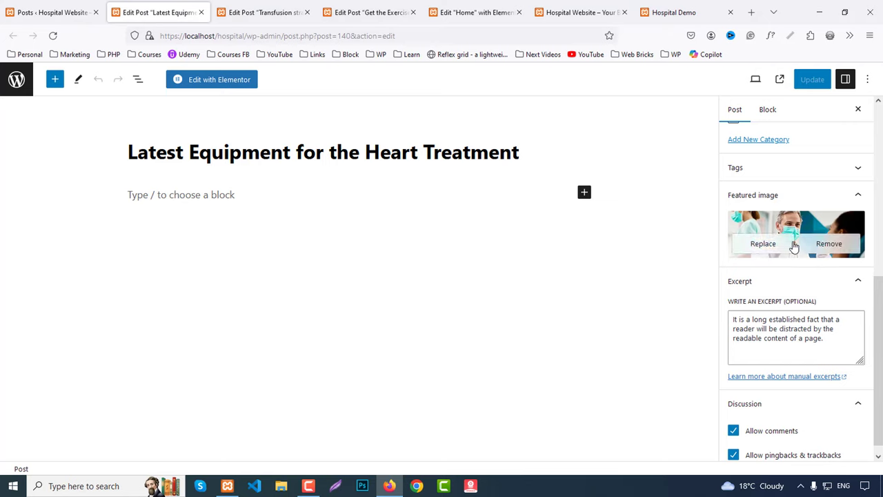
{"action": "left_click", "coordinate": [794, 246]}
{"action": "left_click", "coordinate": [65, 302]}
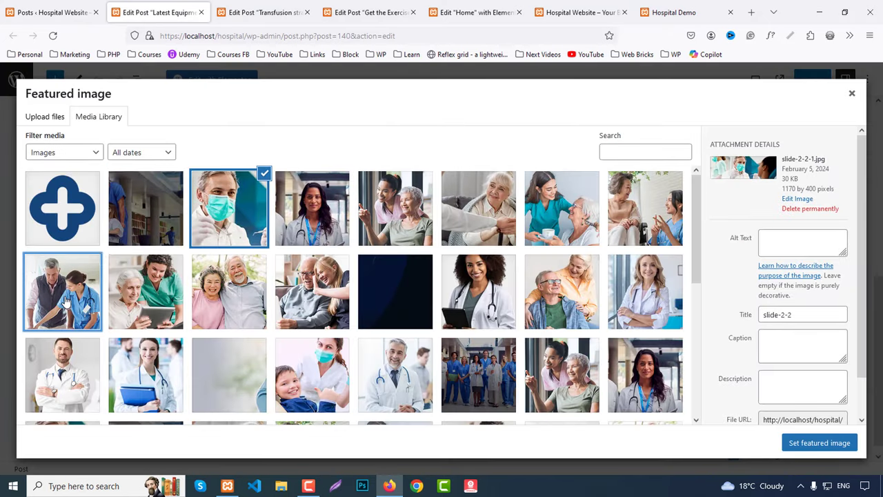
{"action": "scroll", "coordinate": [526, 248], "scroll_direction": "down", "scroll_amount": 3}
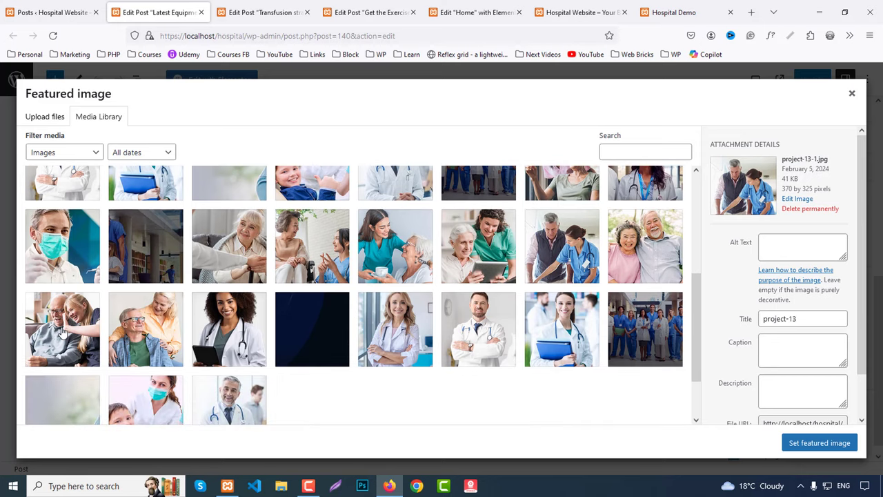
{"action": "left_click", "coordinate": [62, 332]}
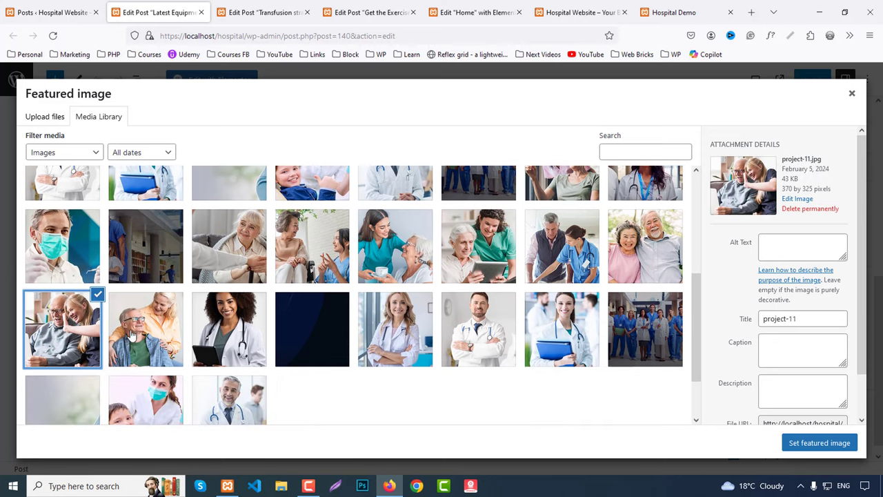
{"action": "left_click", "coordinate": [45, 333]}
{"action": "left_click", "coordinate": [74, 333]}
{"action": "left_click", "coordinate": [814, 442]}
{"action": "left_click", "coordinate": [820, 81]}
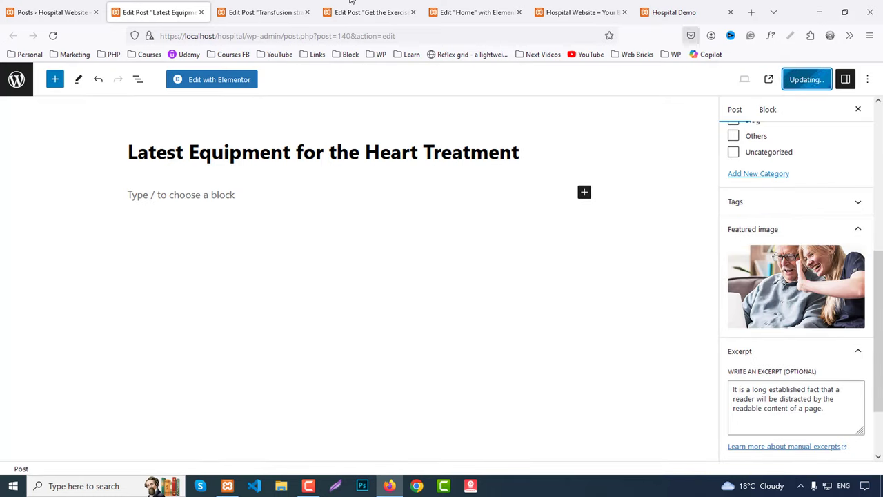
Replace the Transfusion strategy and heart surgery post's featured image with the elderly couple photo, update the post and close it.
{"action": "left_click", "coordinate": [262, 12]}
{"action": "scroll", "coordinate": [814, 311], "scroll_direction": "down", "scroll_amount": 5}
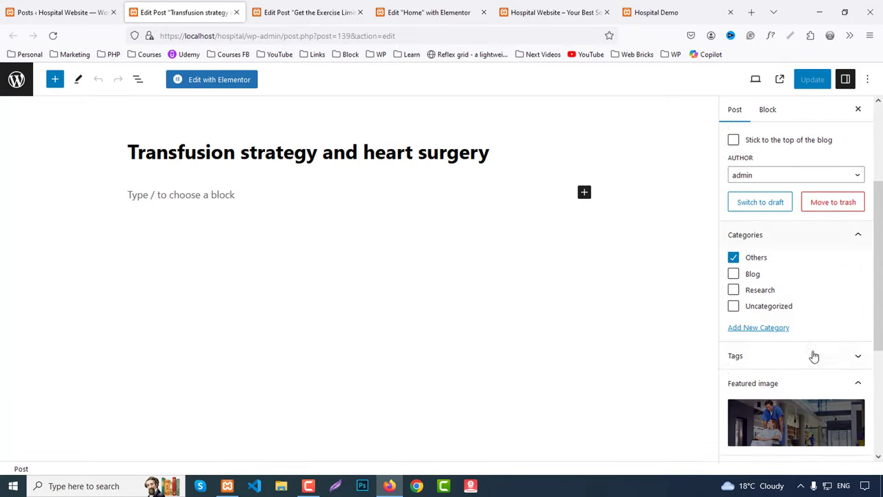
{"action": "left_click", "coordinate": [781, 404]}
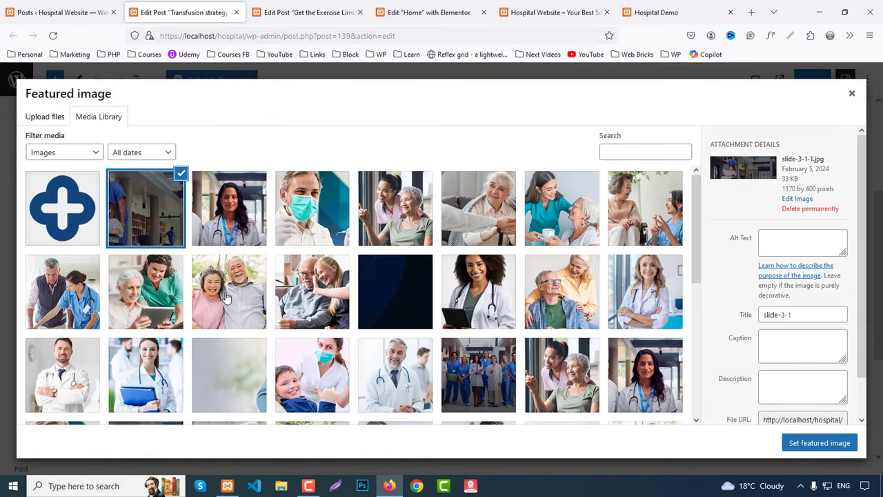
{"action": "left_click", "coordinate": [227, 297]}
{"action": "left_click", "coordinate": [819, 442]}
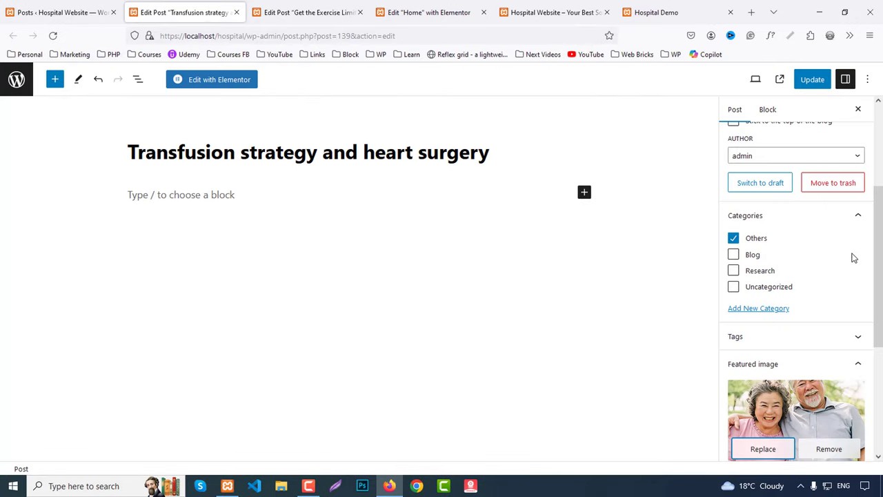
{"action": "left_click", "coordinate": [809, 80]}
{"action": "left_click", "coordinate": [236, 11]}
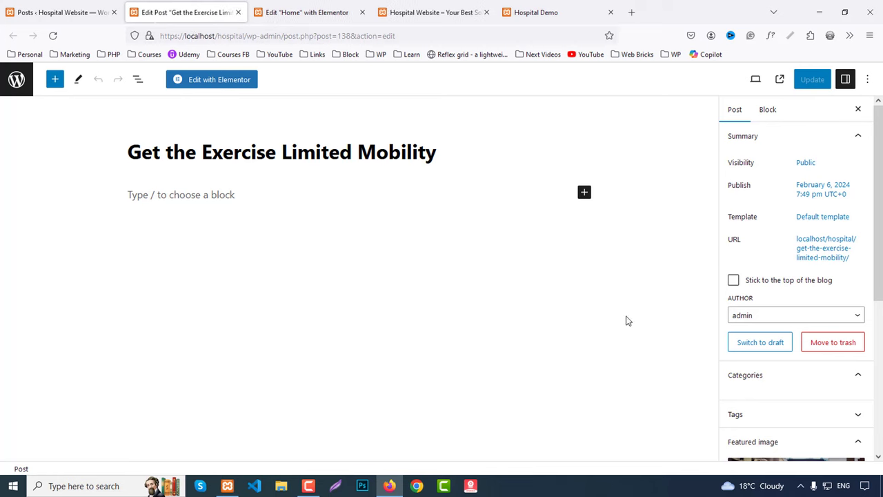
Replace the Get the Exercise Limited Mobility post's featured image with the photo of the man in glasses, update and close it.
{"action": "scroll", "coordinate": [828, 368], "scroll_direction": "down", "scroll_amount": 3}
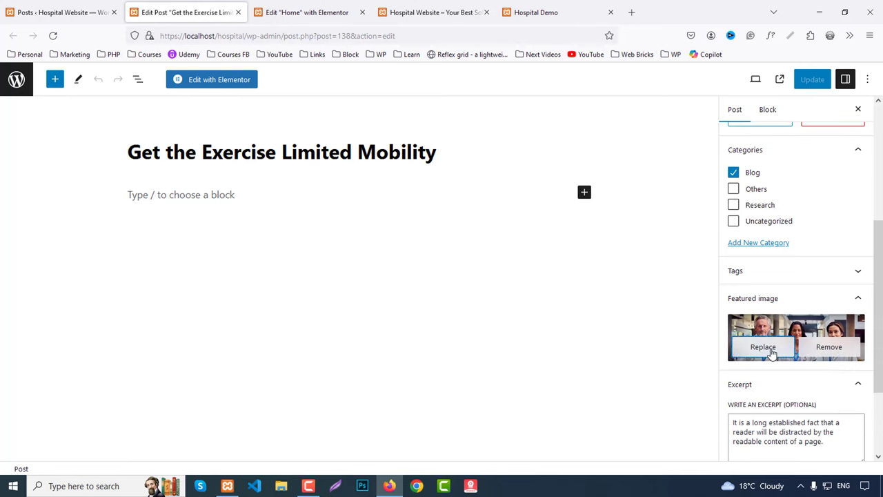
{"action": "left_click", "coordinate": [763, 347]}
{"action": "left_click", "coordinate": [306, 298]}
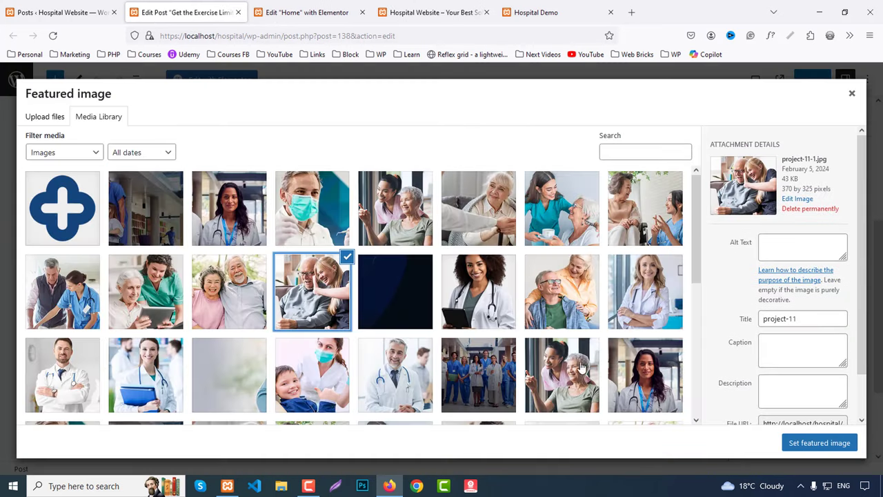
{"action": "left_click", "coordinate": [579, 291]}
{"action": "left_click", "coordinate": [836, 440]}
{"action": "left_click", "coordinate": [804, 81]}
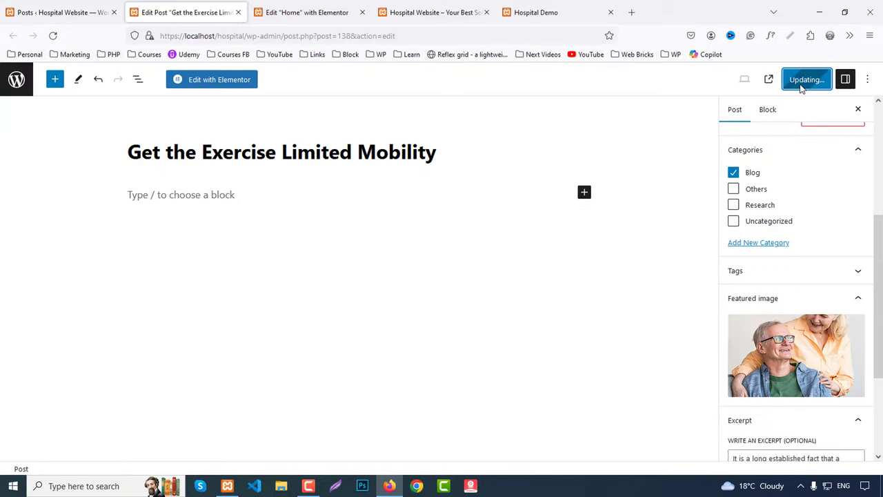
{"action": "middle_click", "coordinate": [196, 6]}
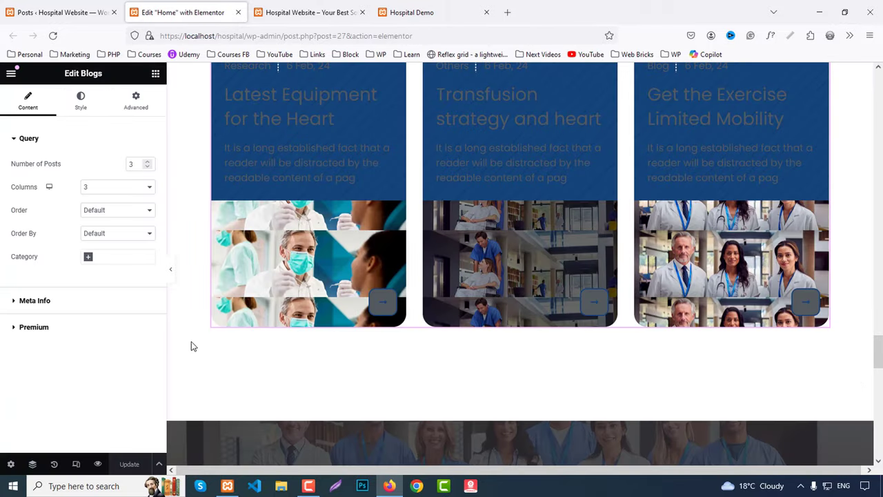
Reload the Home page editor and check the featured images on the three blog cards.
{"action": "key", "text": "F5"}
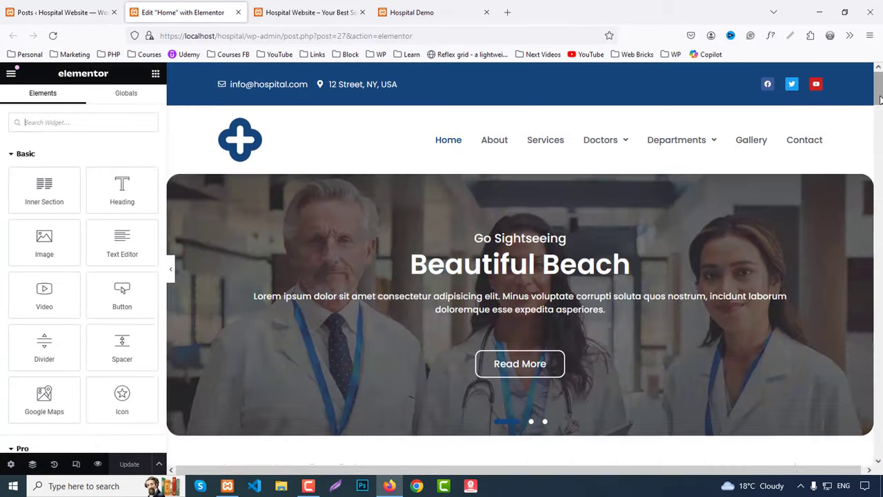
{"action": "scroll", "coordinate": [882, 199], "scroll_direction": "down", "scroll_amount": 20}
{"action": "scroll", "coordinate": [704, 353], "scroll_direction": "up", "scroll_amount": 4}
{"action": "scroll", "coordinate": [703, 350], "scroll_direction": "up", "scroll_amount": 3}
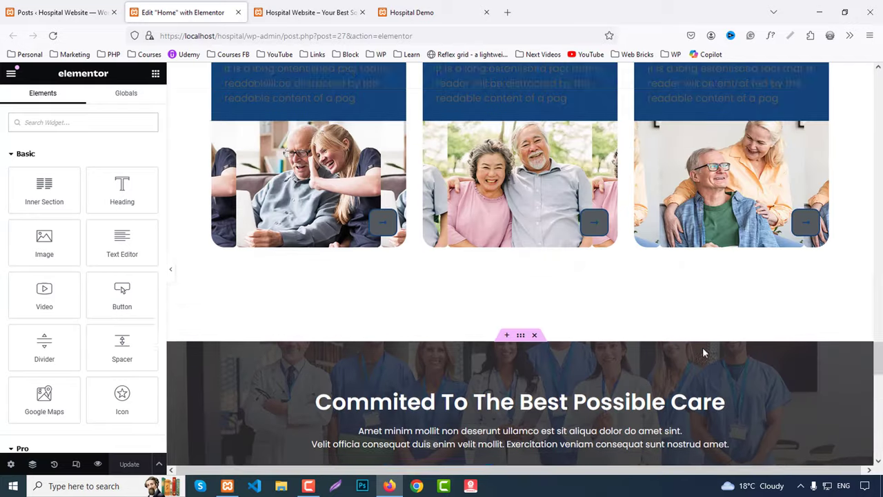
Search the widgets for "blogs" and add a Blogs widget beneath the What Our Customers Have Said heading.
{"action": "scroll", "coordinate": [703, 350], "scroll_direction": "down", "scroll_amount": 6}
{"action": "left_click", "coordinate": [521, 250]}
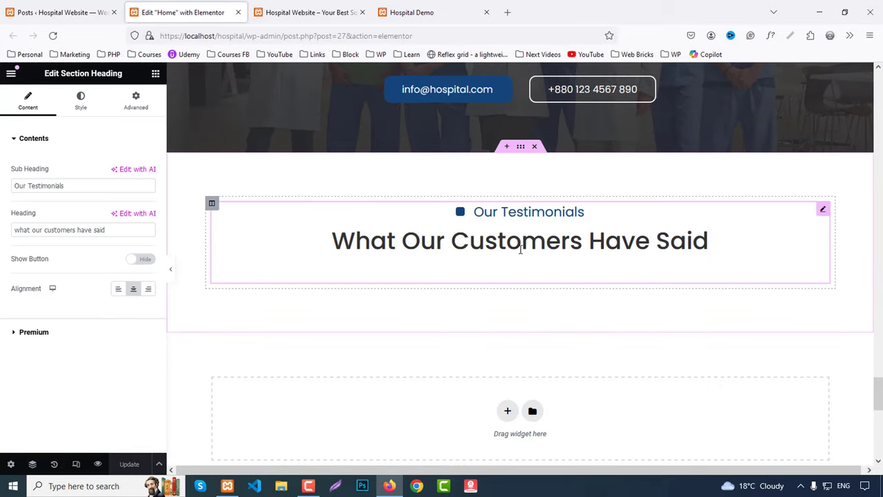
{"action": "left_click", "coordinate": [156, 74]}
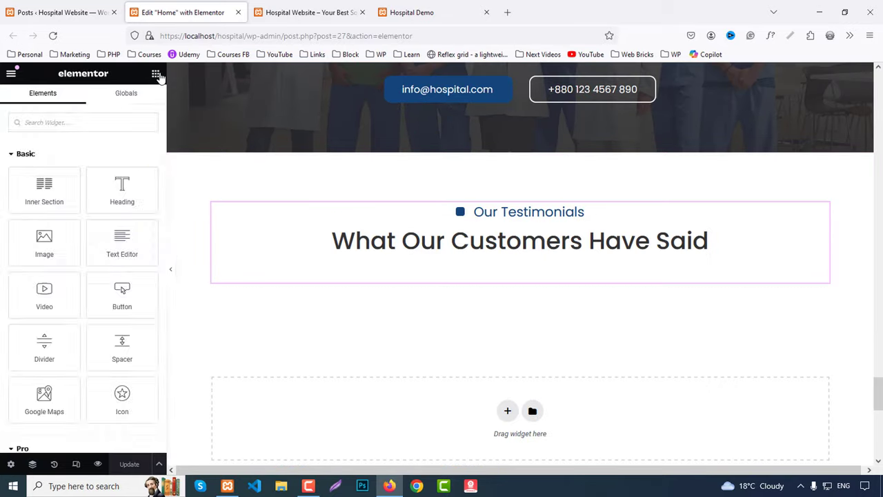
{"action": "left_click", "coordinate": [125, 123]}
{"action": "type", "text": "blogs"}
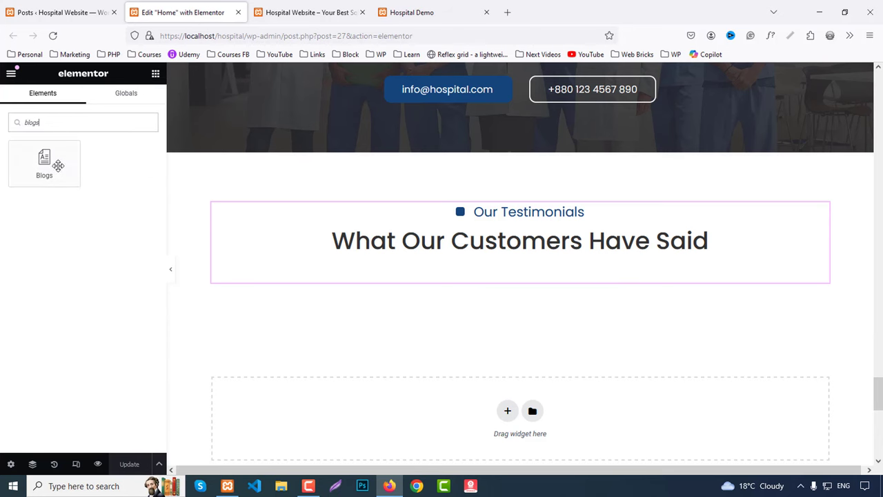
{"action": "left_click_drag", "start_coordinate": [58, 165], "coordinate": [592, 283]}
{"action": "scroll", "coordinate": [597, 284], "scroll_direction": "down", "scroll_amount": 3}
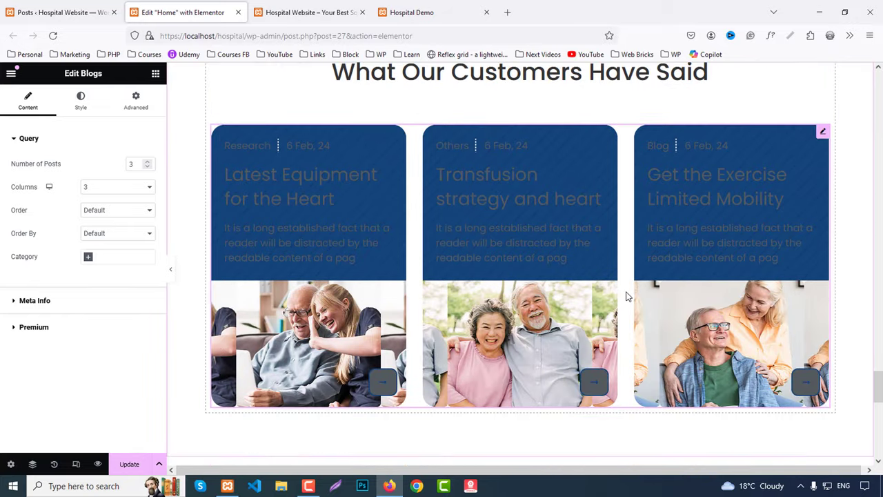
{"action": "scroll", "coordinate": [627, 297], "scroll_direction": "up", "scroll_amount": 1}
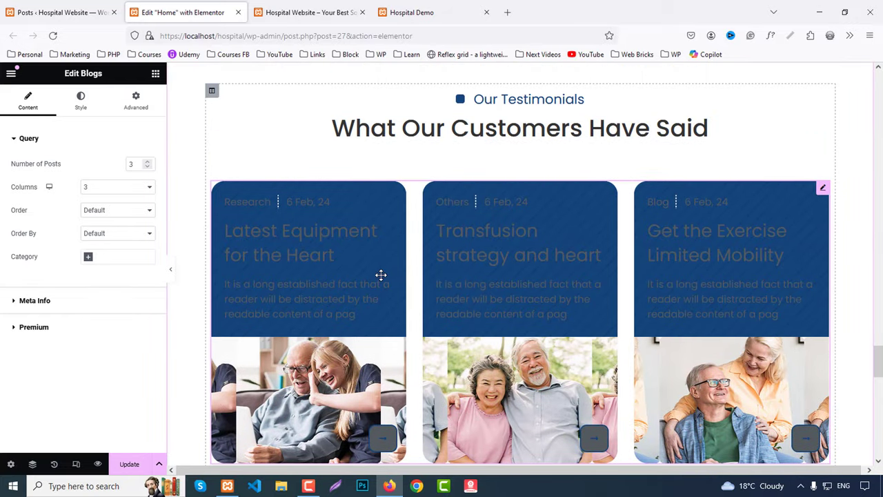
Try four columns for the Blogs widget in the testimonials section and switch it to five columns.
{"action": "left_click", "coordinate": [102, 196]}
{"action": "left_click", "coordinate": [91, 238]}
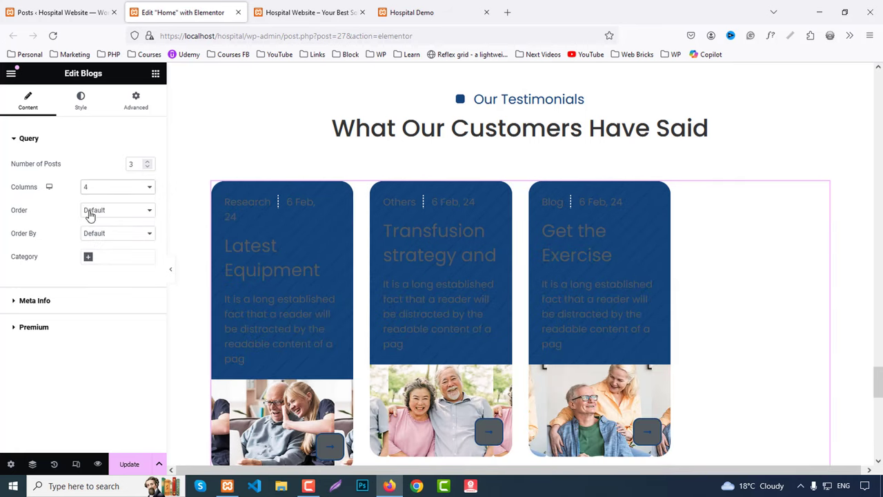
{"action": "left_click", "coordinate": [88, 197]}
{"action": "left_click", "coordinate": [97, 250]}
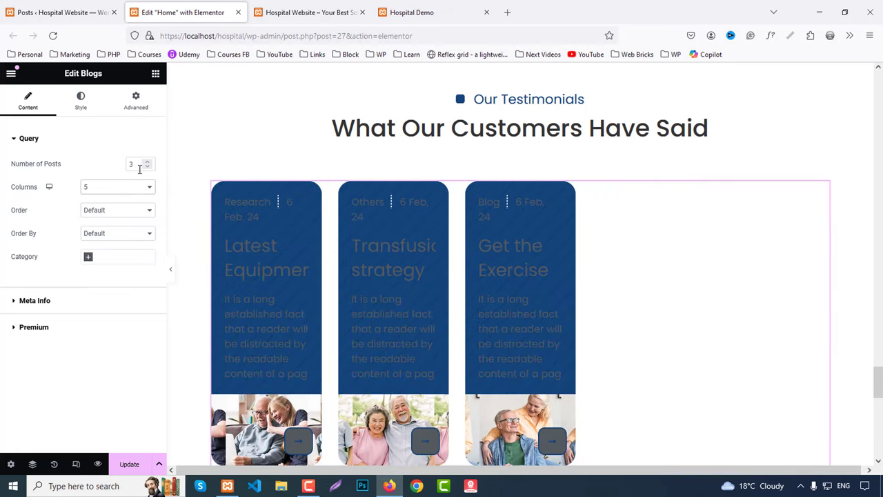
Try two posts in the Blogs widget, restore the number to 3, and set the layout to three columns.
{"action": "left_click", "coordinate": [147, 167]}
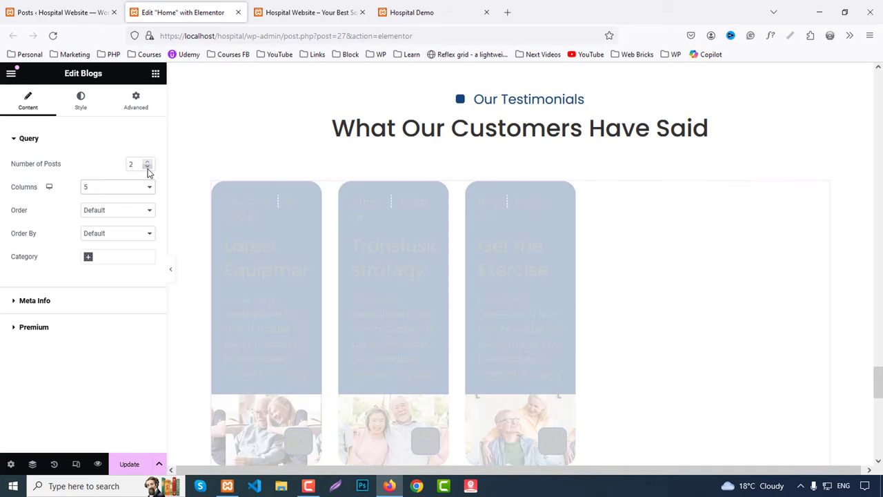
{"action": "left_click", "coordinate": [147, 162]}
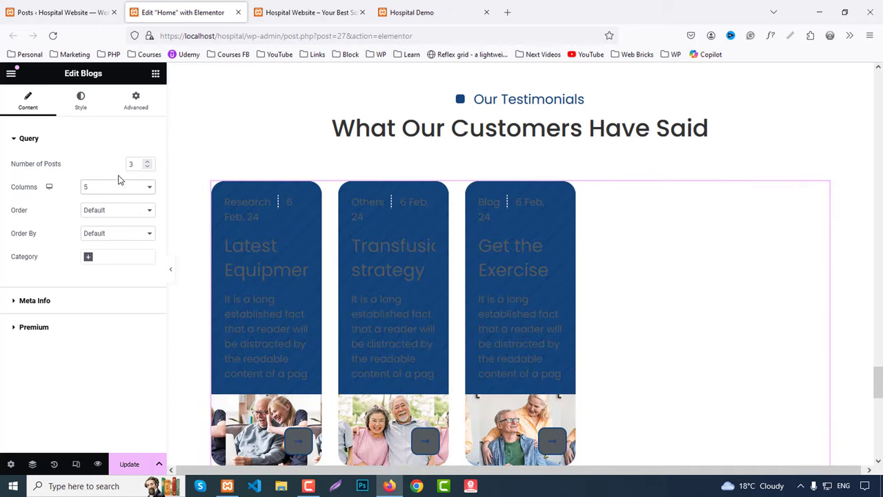
{"action": "left_click", "coordinate": [118, 184]}
{"action": "left_click", "coordinate": [107, 226]}
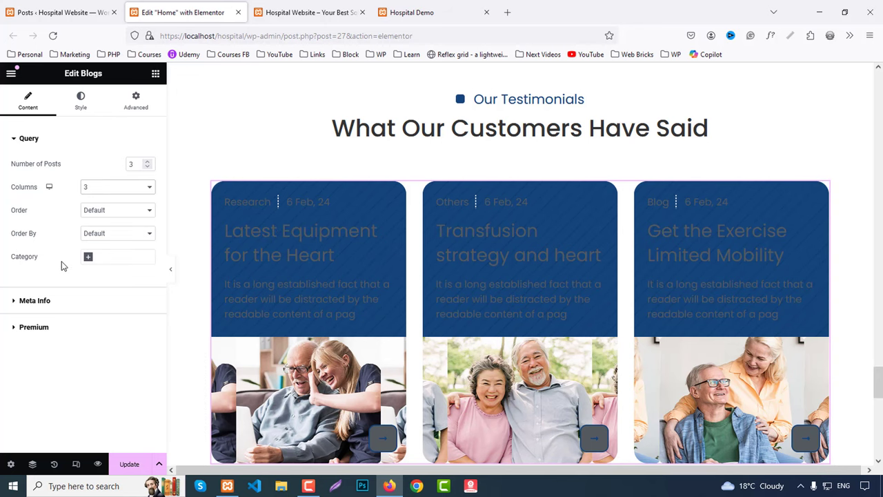
Try limiting the Blogs widget's query to the Others and Research categories.
{"action": "left_click", "coordinate": [87, 257]}
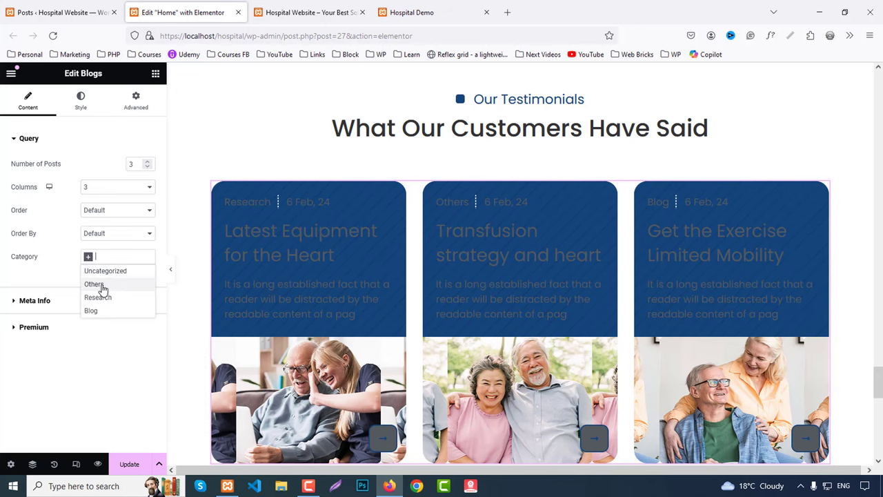
{"action": "left_click", "coordinate": [107, 285]}
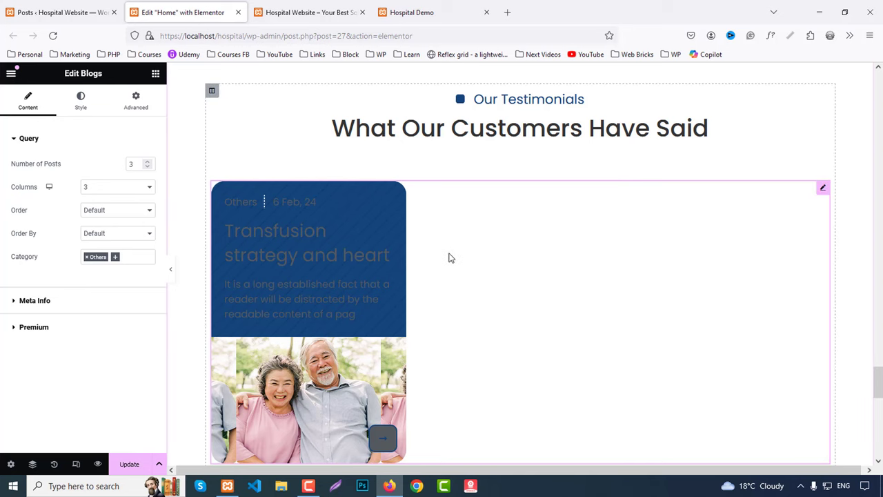
{"action": "left_click", "coordinate": [114, 261]}
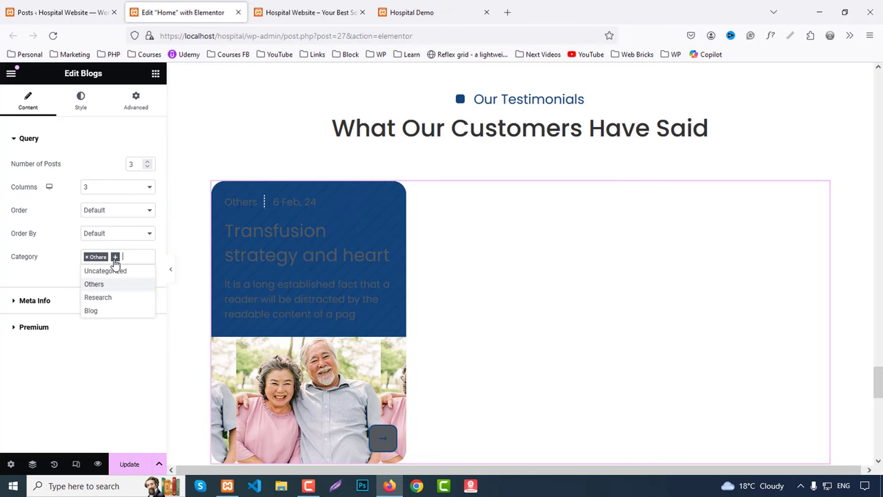
{"action": "left_click", "coordinate": [103, 298]}
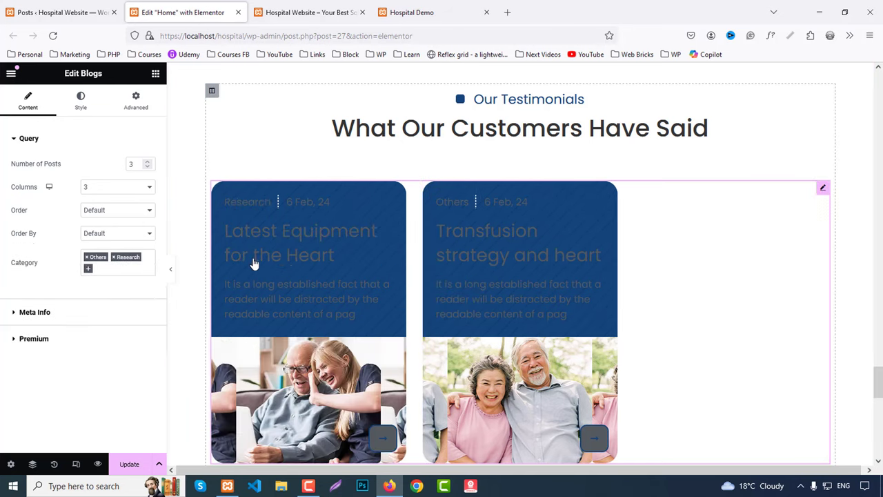
Try hiding the category, date and excerpt of the blog cards, turning each one back on.
{"action": "left_click", "coordinate": [36, 312]}
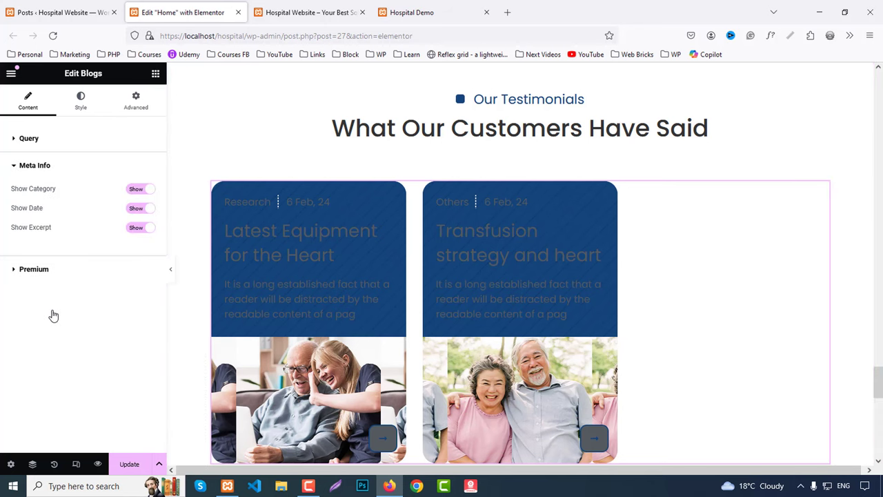
{"action": "left_click", "coordinate": [136, 191]}
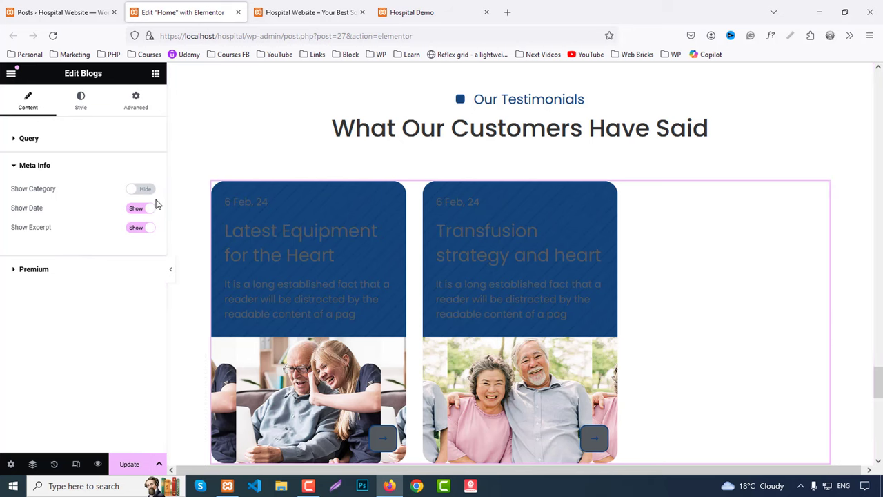
{"action": "left_click", "coordinate": [142, 189]}
{"action": "left_click", "coordinate": [135, 210]}
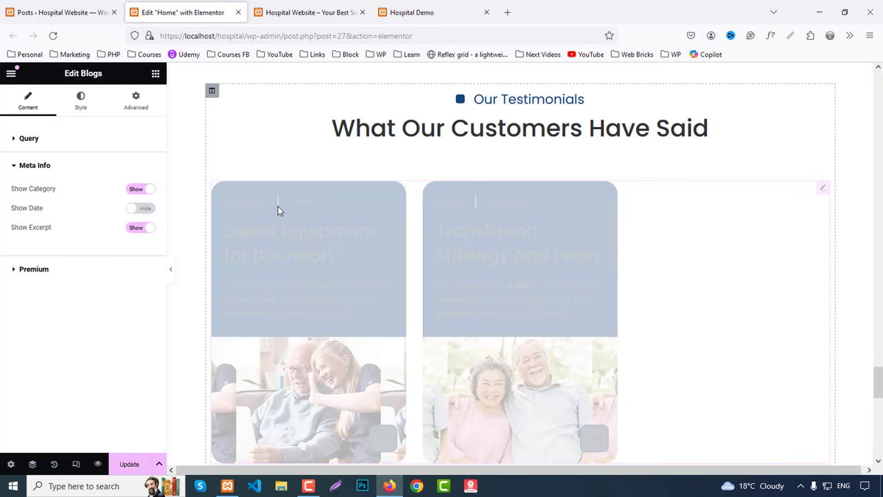
{"action": "left_click", "coordinate": [139, 232]}
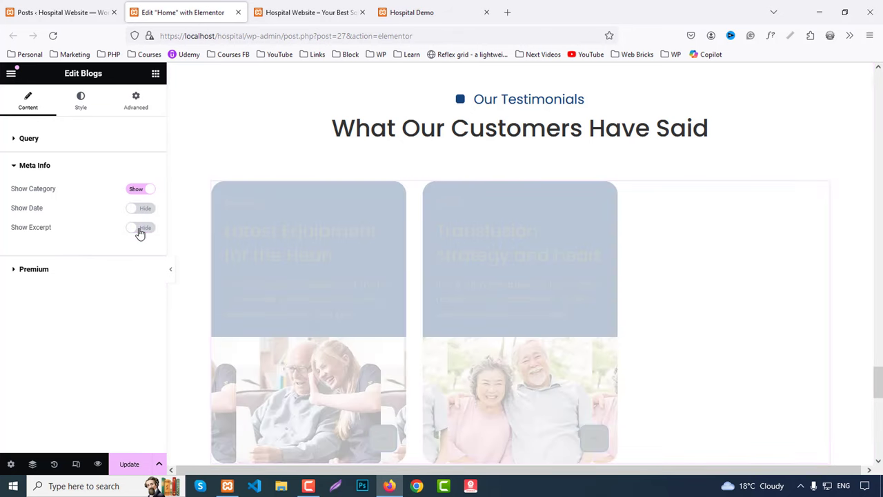
{"action": "left_click", "coordinate": [146, 228]}
{"action": "left_click", "coordinate": [141, 207]}
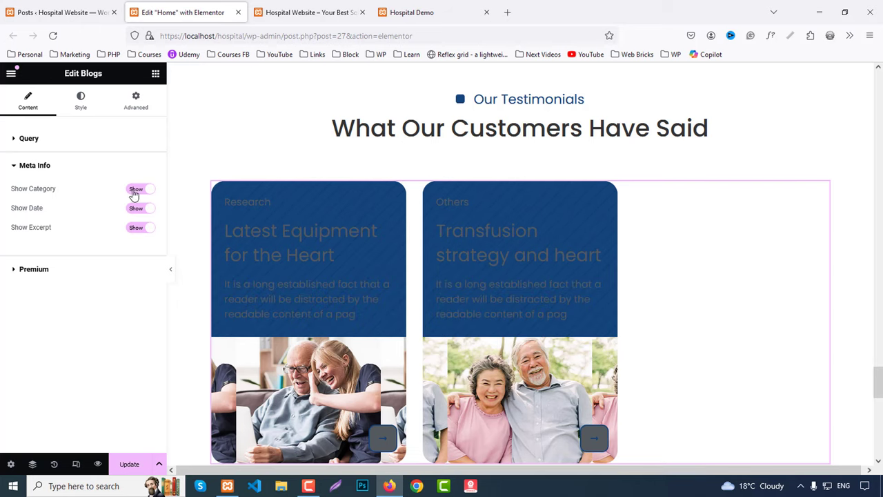
Remove the Others and Research category filters from the Blogs widget's query.
{"action": "left_click", "coordinate": [35, 138]}
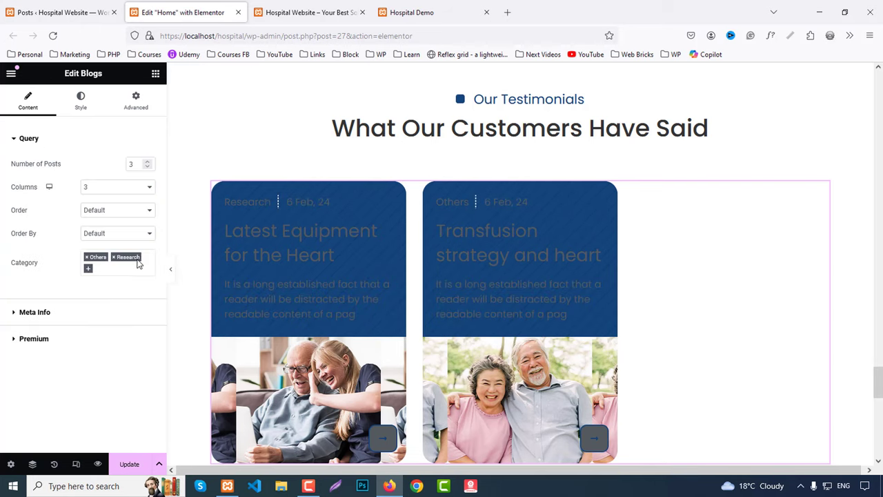
{"action": "left_click", "coordinate": [87, 257]}
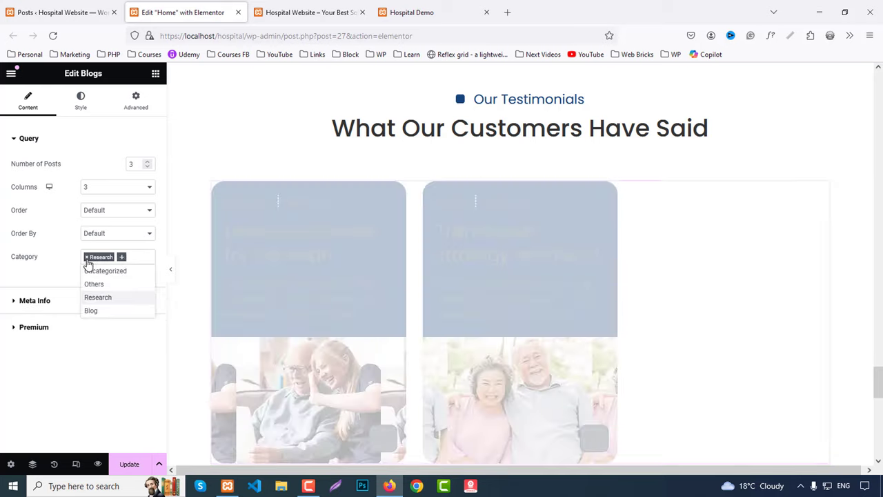
{"action": "left_click", "coordinate": [88, 257]}
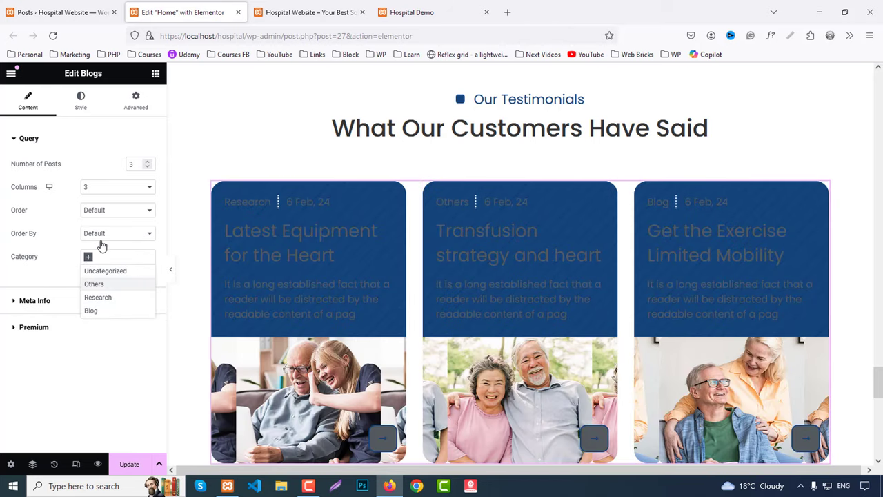
Set the text color of the blog cards' meta info to #FFFFFF.
{"action": "left_click", "coordinate": [80, 103]}
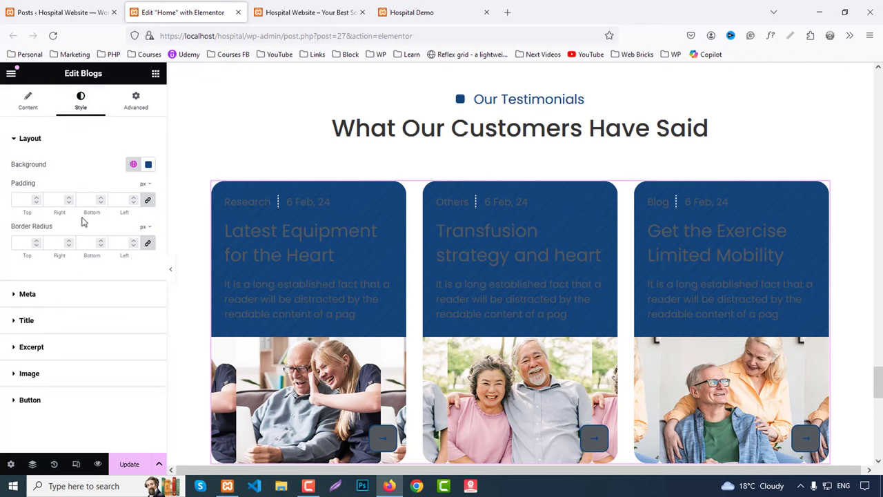
{"action": "left_click", "coordinate": [31, 302]}
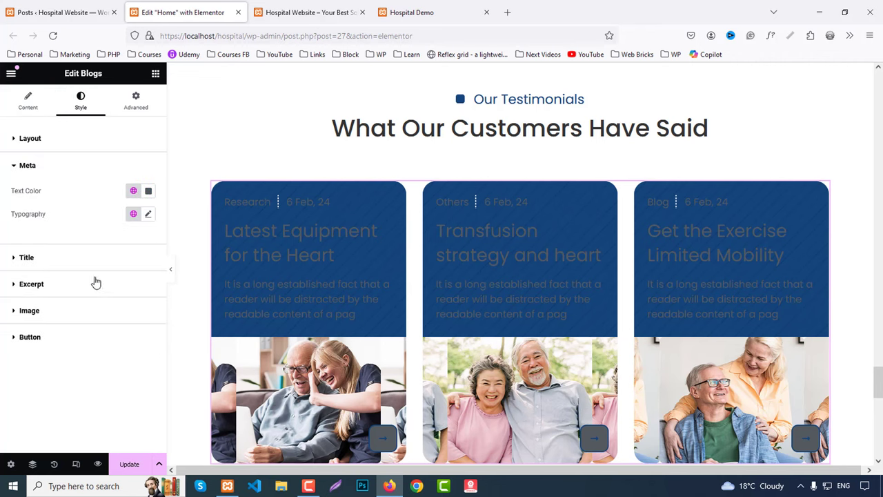
{"action": "left_click", "coordinate": [147, 191]}
{"action": "left_click_drag", "start_coordinate": [67, 232], "coordinate": [52, 219]}
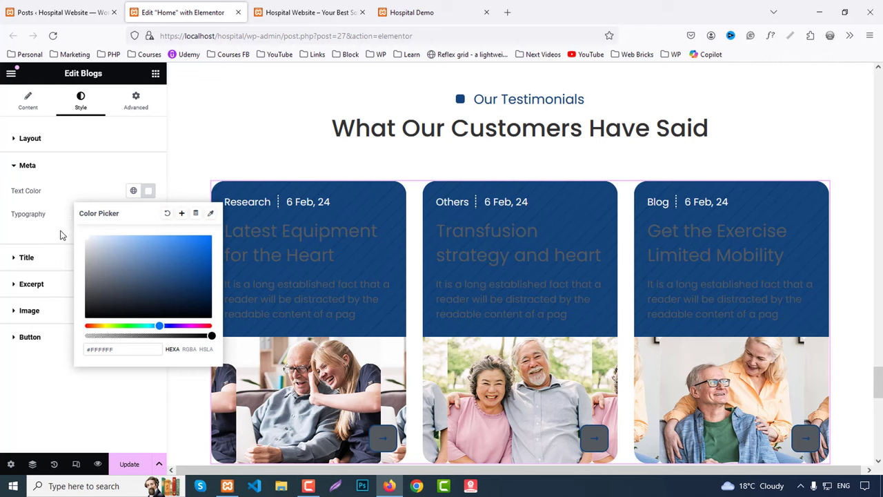
{"action": "left_click", "coordinate": [68, 242]}
Set the blog cards' title text color to white.
{"action": "left_click", "coordinate": [53, 258]}
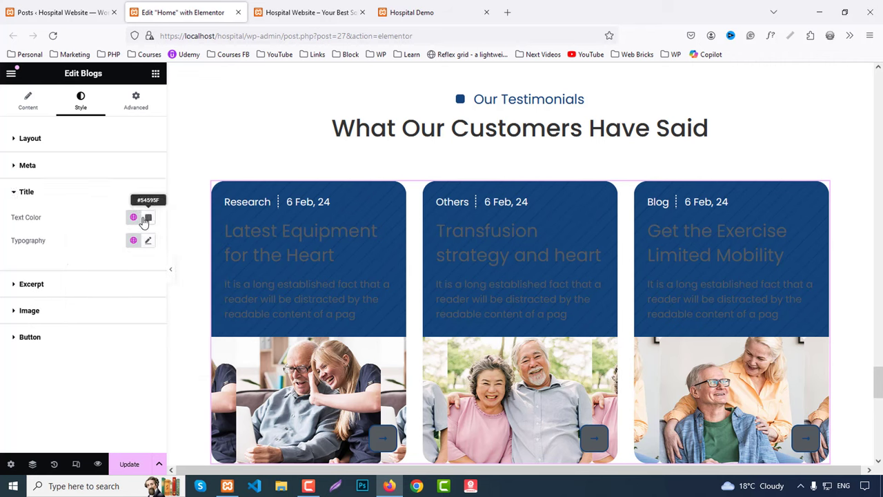
{"action": "left_click", "coordinate": [147, 217]}
{"action": "left_click_drag", "start_coordinate": [98, 311], "coordinate": [69, 252]}
{"action": "left_click", "coordinate": [71, 272]}
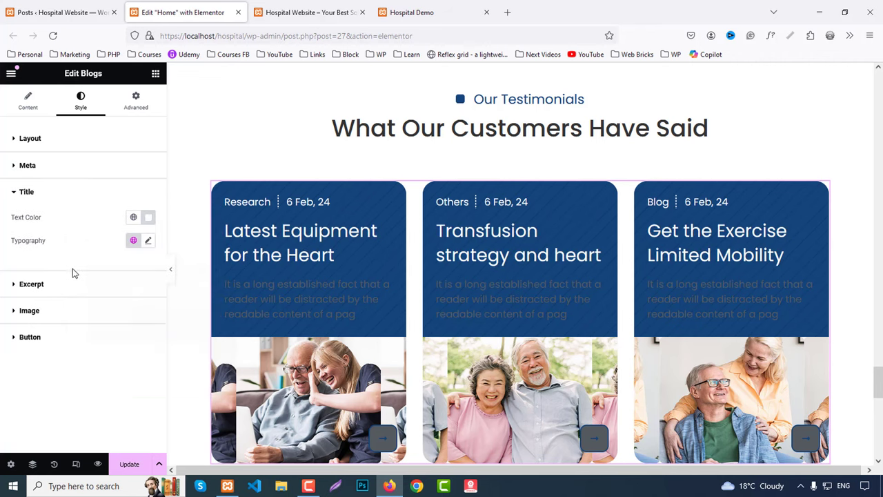
Set the font weight of the blog cards' titles to 500 (Medium).
{"action": "left_click", "coordinate": [148, 241]}
{"action": "scroll", "coordinate": [127, 310], "scroll_direction": "down", "scroll_amount": 1}
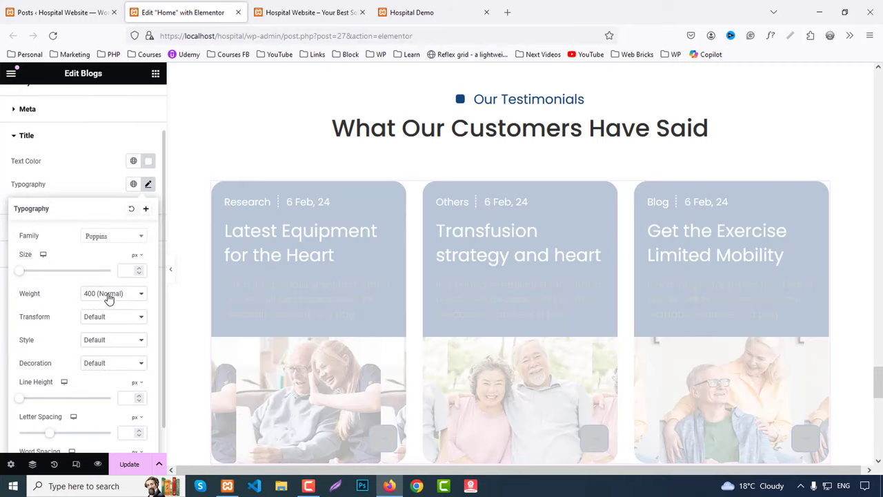
{"action": "left_click", "coordinate": [108, 294]}
{"action": "left_click", "coordinate": [105, 357]}
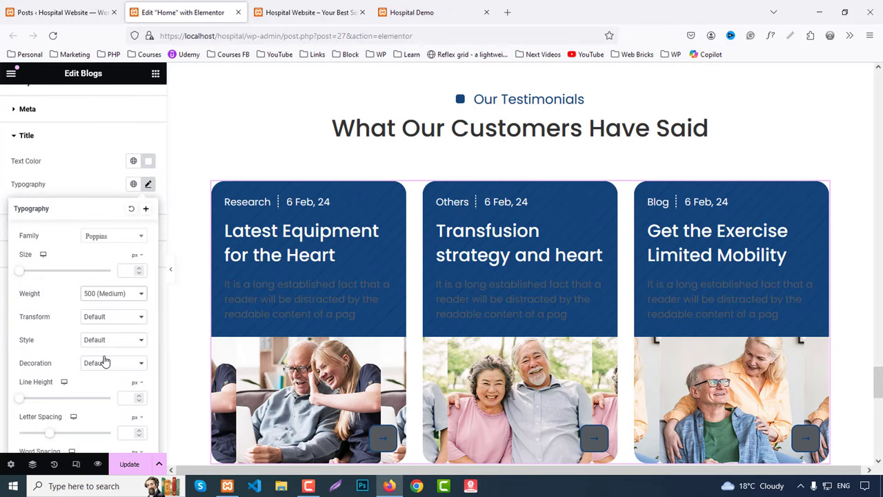
{"action": "scroll", "coordinate": [119, 271], "scroll_direction": "down", "scroll_amount": 1}
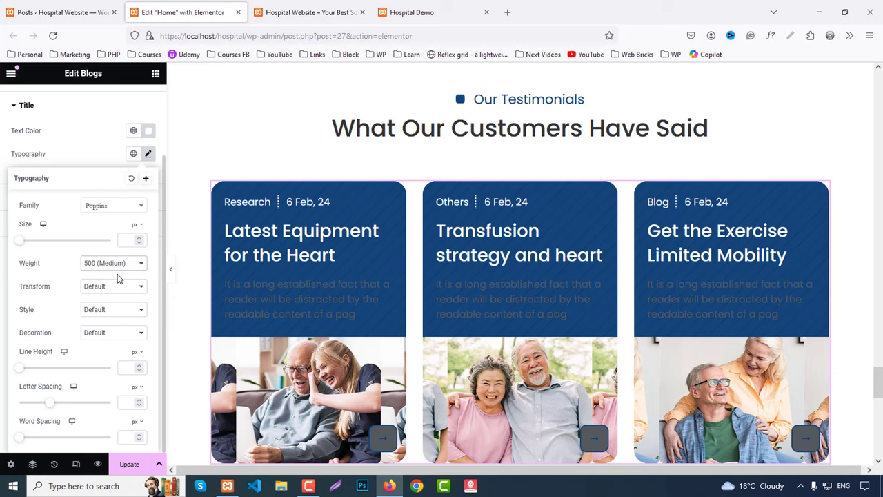
{"action": "left_click", "coordinate": [80, 153]}
Set the text color of the blog cards' excerpts to #FFFFFF.
{"action": "left_click", "coordinate": [31, 198]}
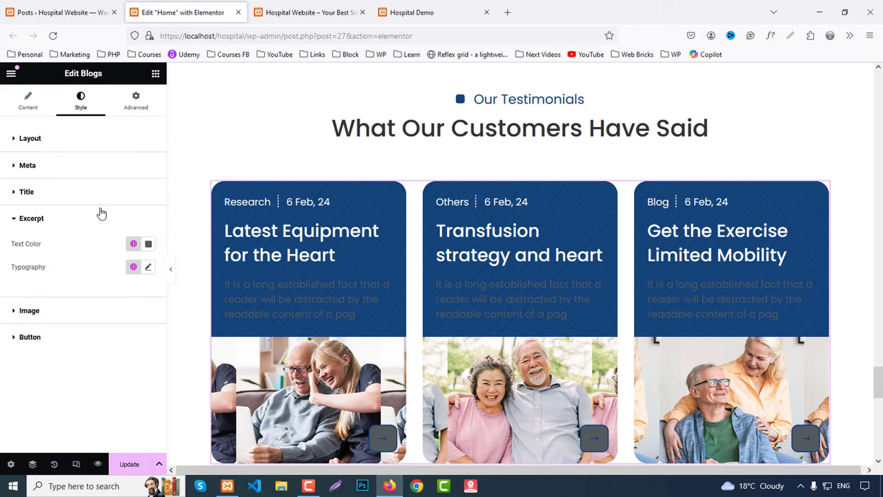
{"action": "left_click", "coordinate": [148, 243]}
{"action": "left_click_drag", "start_coordinate": [99, 339], "coordinate": [56, 276]}
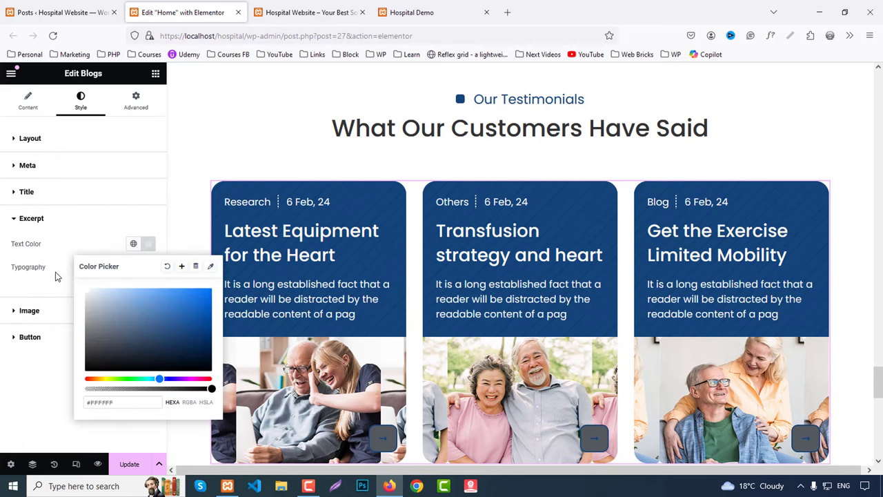
{"action": "left_click", "coordinate": [86, 226]}
Set the normal-state background color of the blog cards' arrow buttons to #FFFFFF.
{"action": "scroll", "coordinate": [564, 352], "scroll_direction": "down", "scroll_amount": 3}
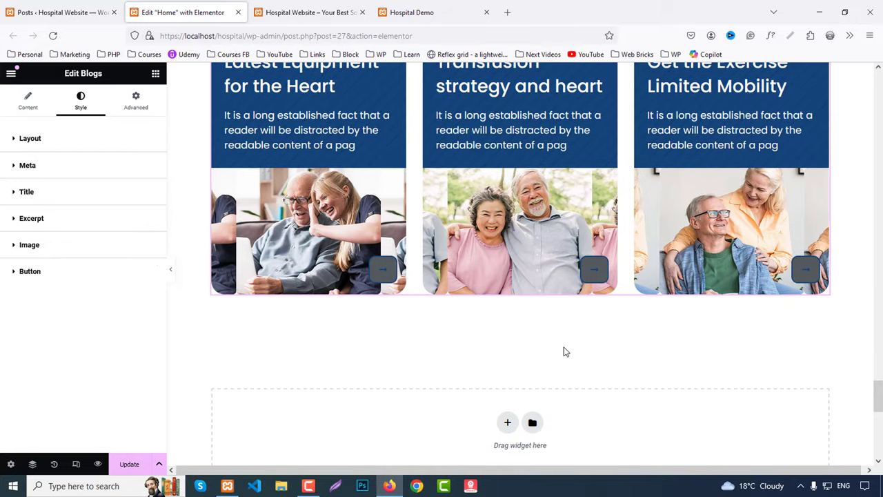
{"action": "left_click", "coordinate": [36, 247]}
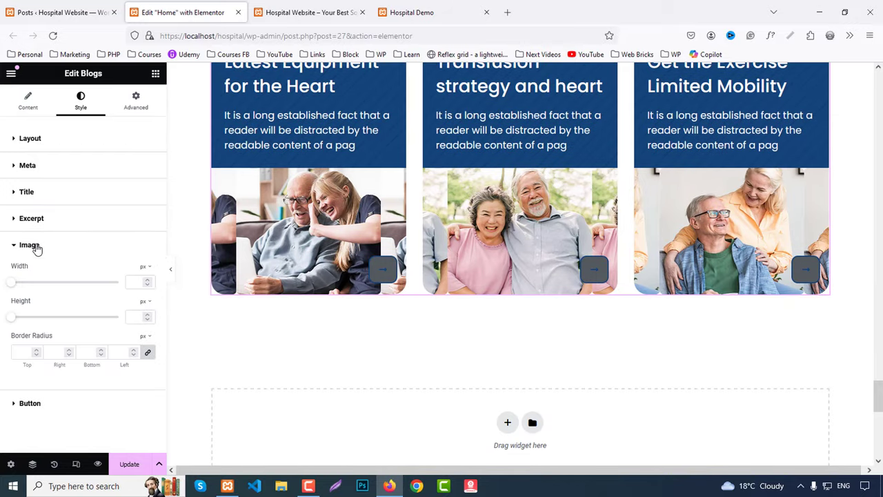
{"action": "left_click", "coordinate": [31, 404]}
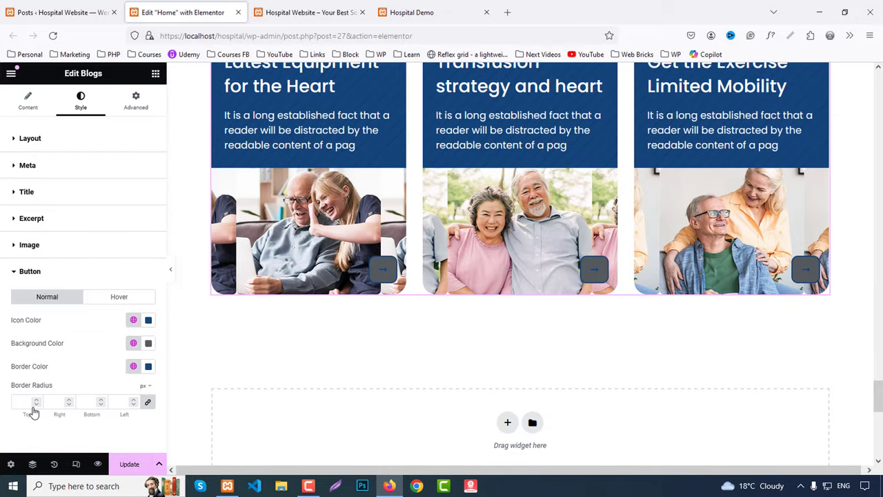
{"action": "left_click", "coordinate": [147, 343]}
{"action": "type", "text": "#FFFFFF"}
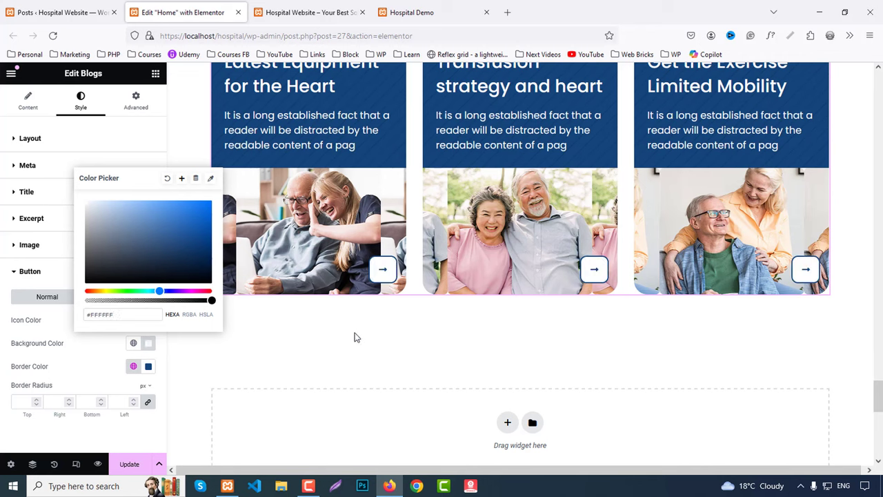
{"action": "left_click", "coordinate": [89, 164]}
{"action": "left_click", "coordinate": [31, 338]}
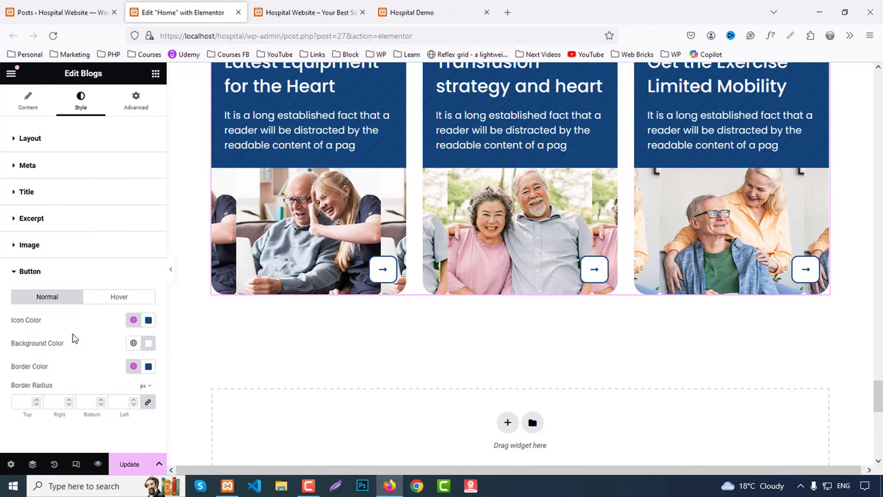
Set the arrow buttons' hover icon color to #FFFFFF and their hover background and border to the global Primary color, and update the page.
{"action": "left_click", "coordinate": [123, 299]}
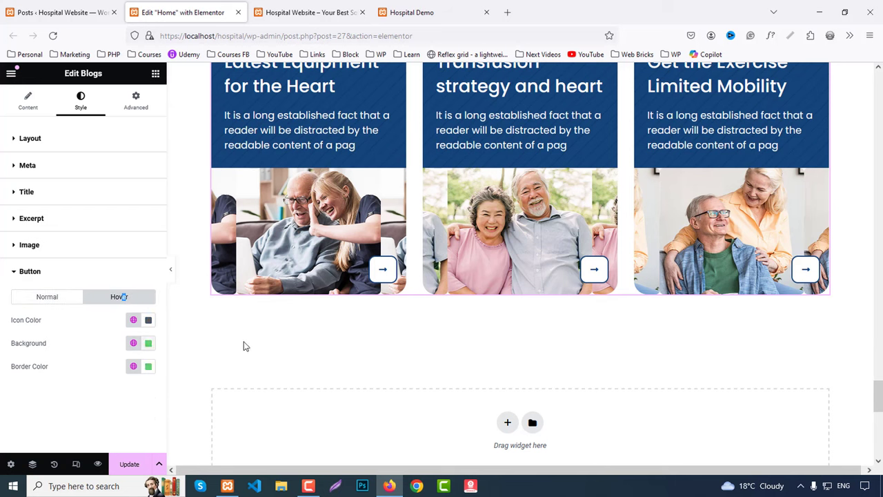
{"action": "left_click", "coordinate": [148, 324]}
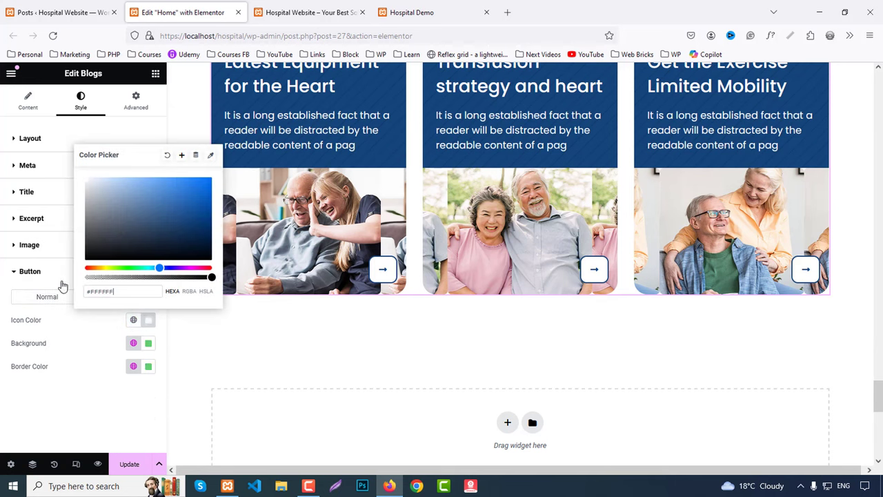
{"action": "left_click", "coordinate": [77, 414]}
{"action": "left_click", "coordinate": [133, 343]}
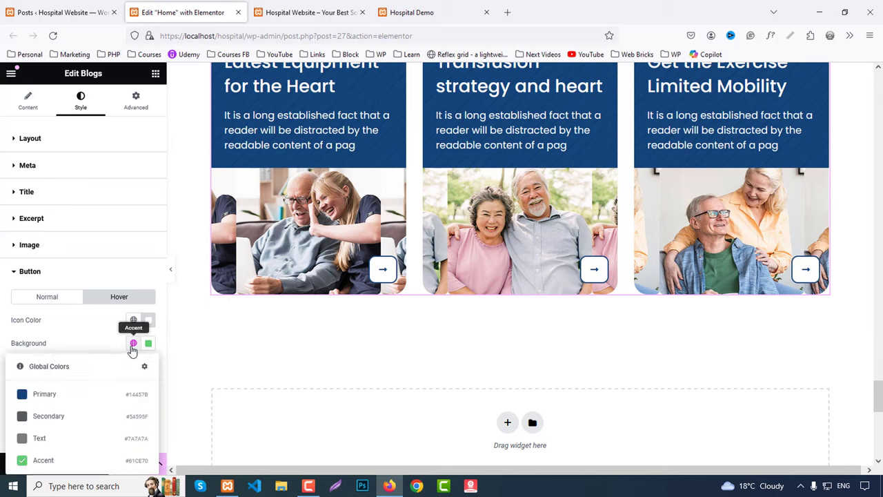
{"action": "left_click", "coordinate": [51, 394]}
{"action": "left_click", "coordinate": [133, 366]}
{"action": "left_click", "coordinate": [35, 279]}
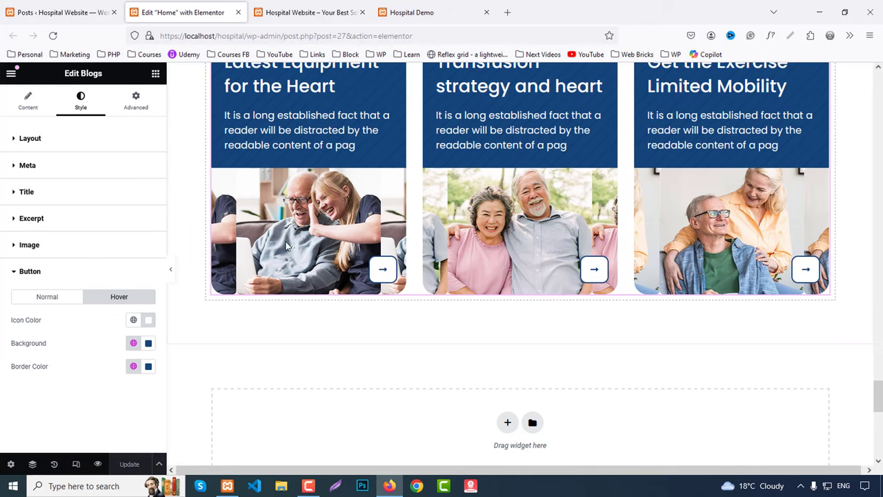
Reload the home page preview and check the blog card sections.
{"action": "left_click", "coordinate": [259, 14]}
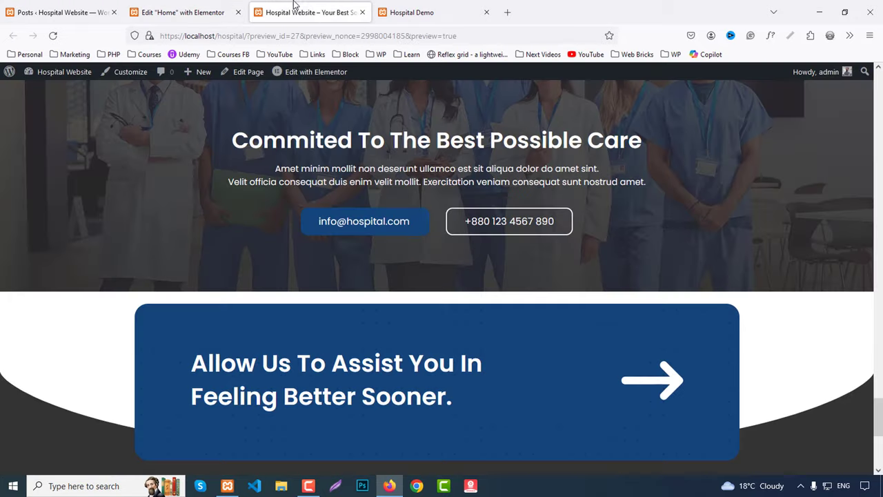
{"action": "left_click", "coordinate": [58, 36]}
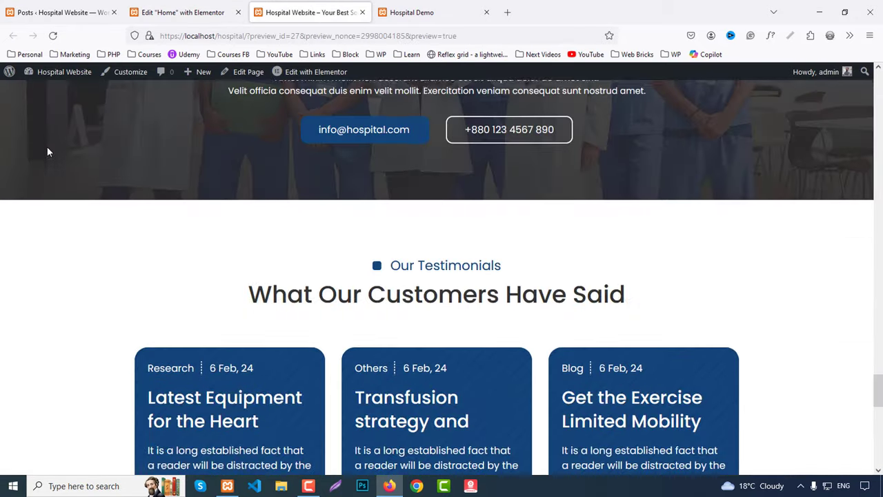
{"action": "scroll", "coordinate": [48, 152], "scroll_direction": "up", "scroll_amount": 15}
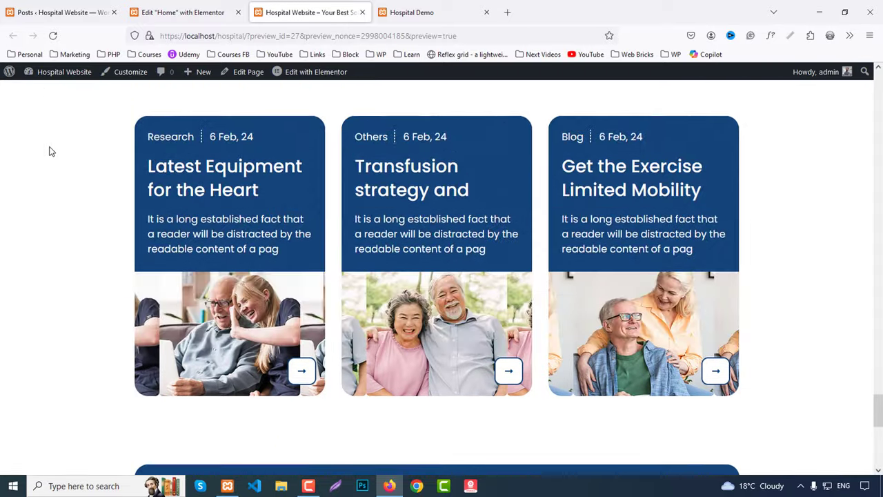
{"action": "scroll", "coordinate": [48, 150], "scroll_direction": "down", "scroll_amount": 8}
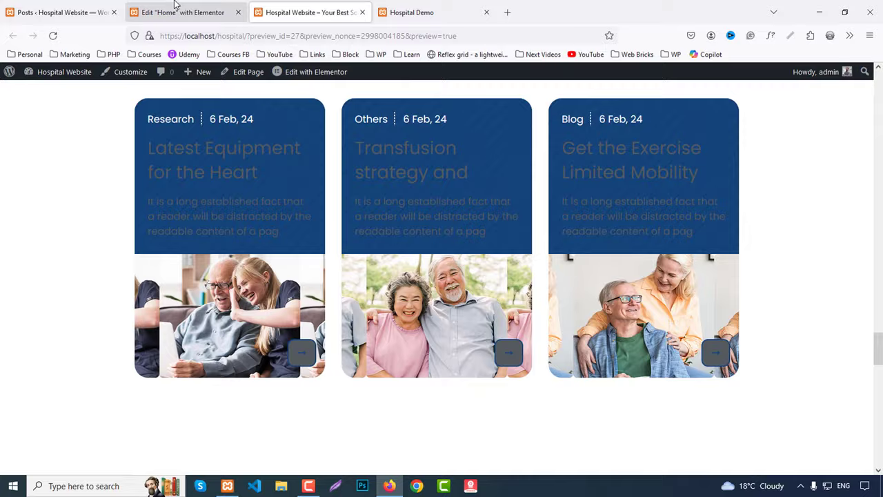
Delete the unstyled Blogs widget below the "See Our Latest Blog" heading in the Elementor editor.
{"action": "left_click", "coordinate": [174, 6]}
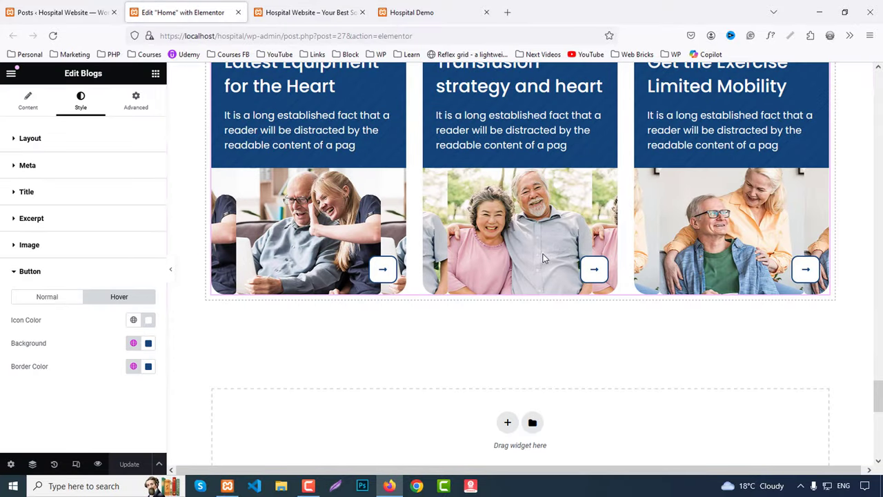
{"action": "scroll", "coordinate": [568, 280], "scroll_direction": "down", "scroll_amount": 3}
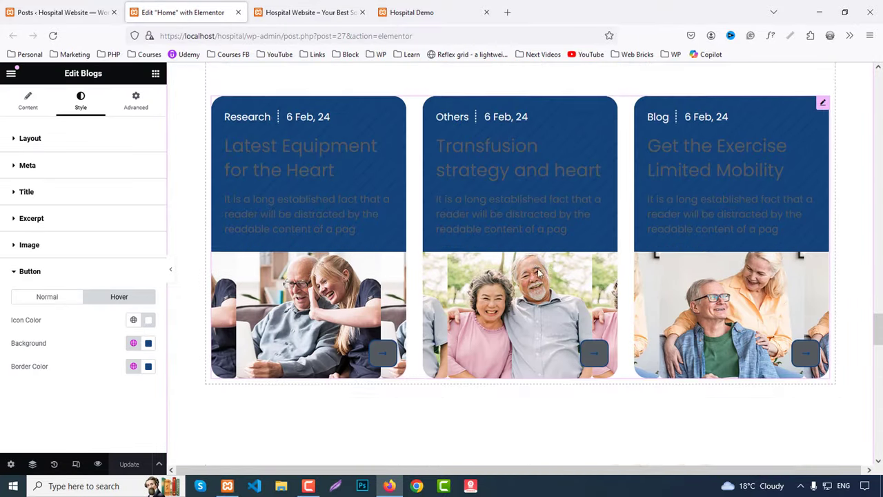
{"action": "right_click", "coordinate": [400, 151]}
{"action": "left_click", "coordinate": [445, 396]}
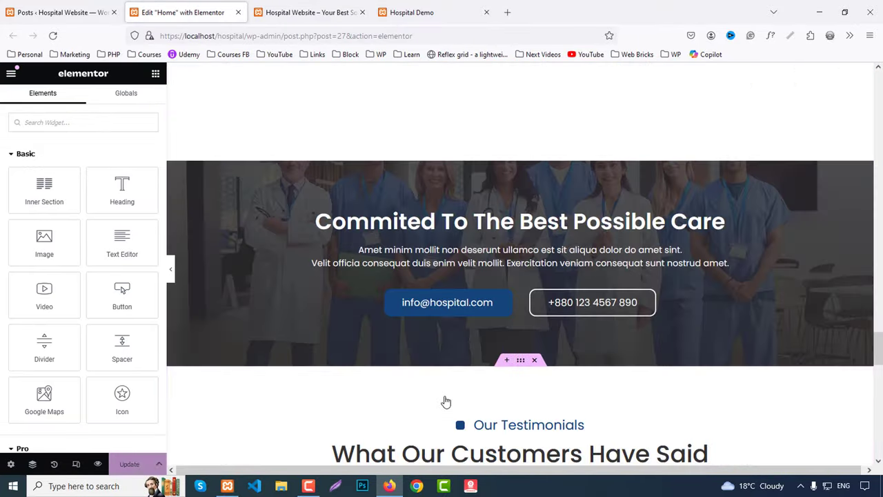
Add the unlocked Testimonial Carousel widget below the "Click To Read Blogs" button.
{"action": "scroll", "coordinate": [345, 359], "scroll_direction": "up", "scroll_amount": 3}
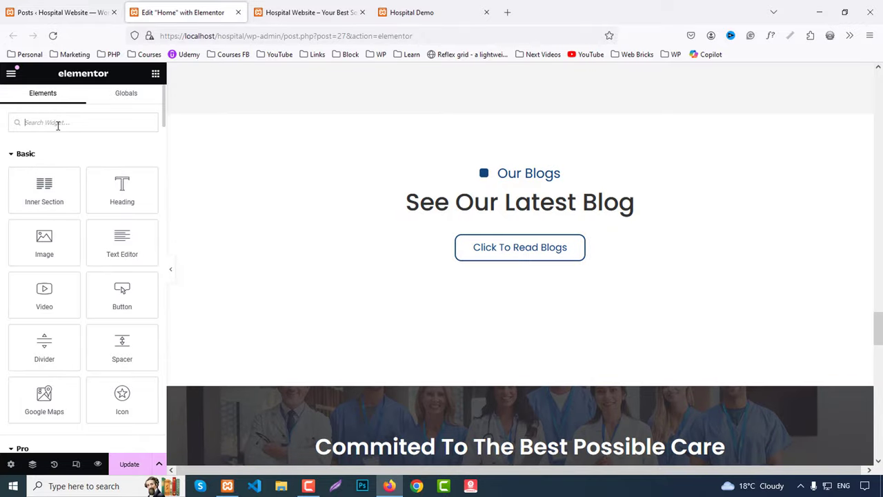
{"action": "type", "text": "test"}
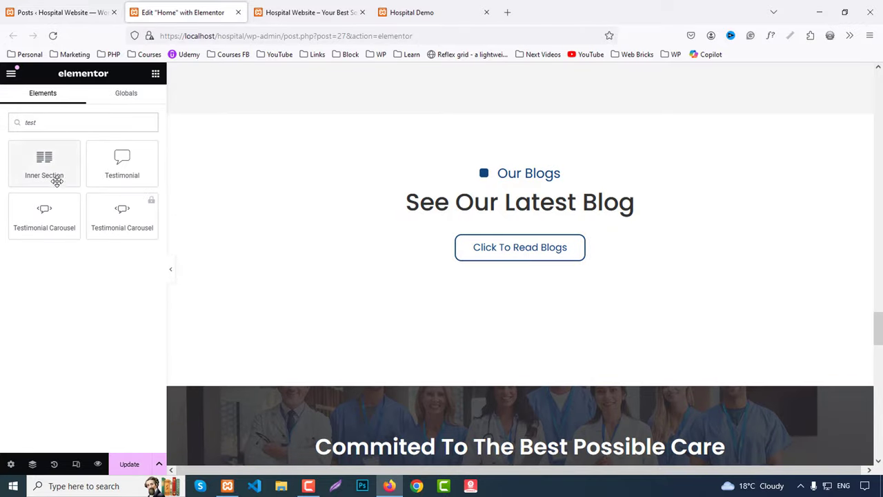
{"action": "left_click_drag", "start_coordinate": [59, 205], "coordinate": [639, 241]}
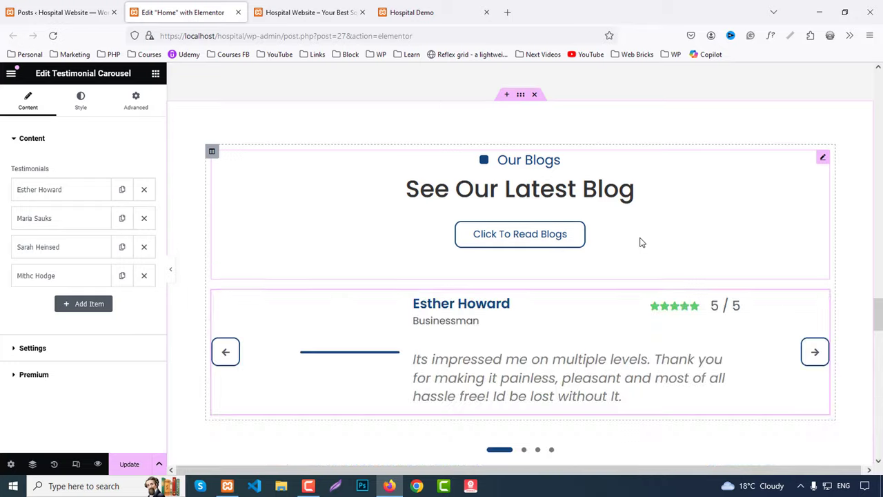
Set the first testimonial's client image to doctor-4-1.jpg from the media library.
{"action": "scroll", "coordinate": [511, 250], "scroll_direction": "down", "scroll_amount": 2}
{"action": "left_click", "coordinate": [60, 197]}
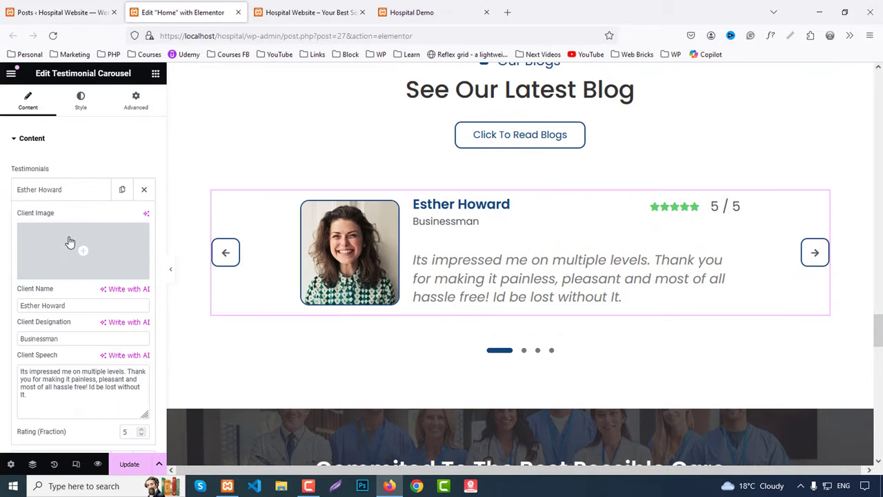
{"action": "left_click", "coordinate": [73, 251]}
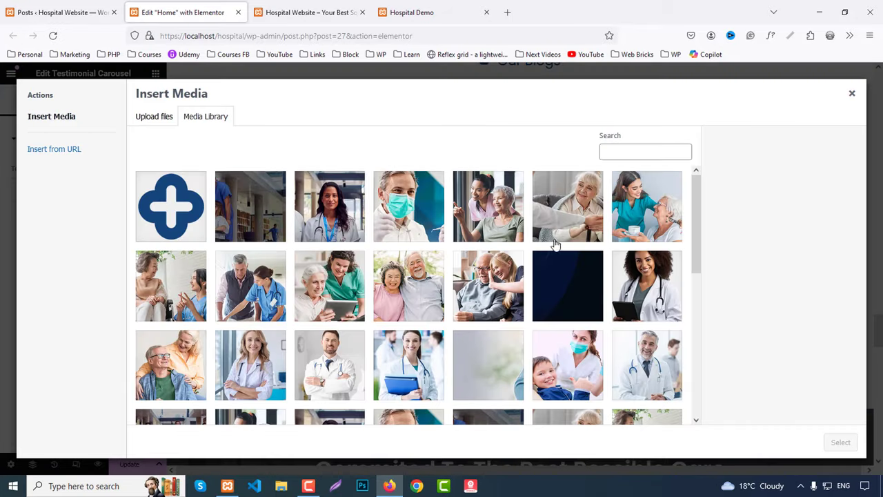
{"action": "scroll", "coordinate": [487, 283], "scroll_direction": "down", "scroll_amount": 3}
{"action": "left_click", "coordinate": [222, 217]}
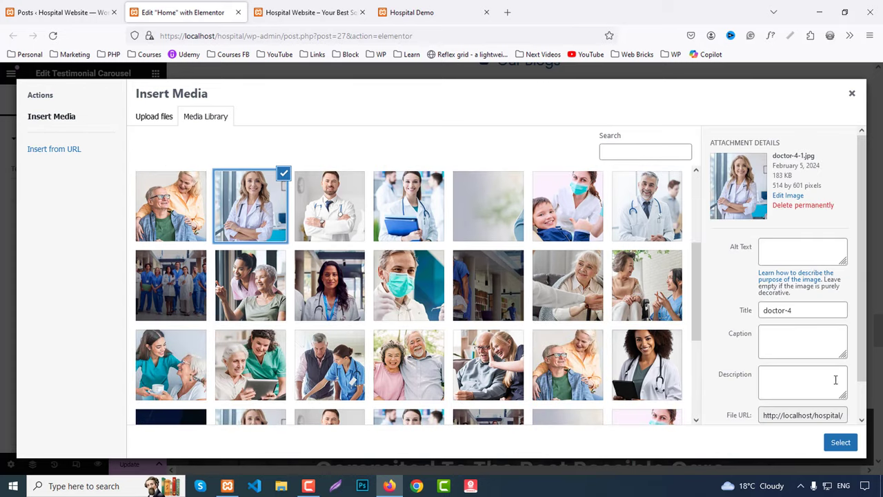
{"action": "left_click", "coordinate": [841, 443]}
{"action": "left_click", "coordinate": [65, 191]}
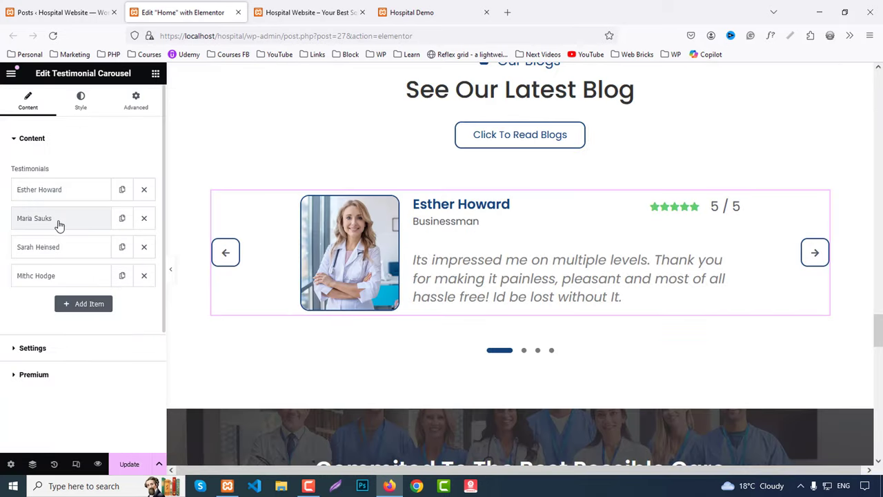
Set the second testimonial's client image to the bearded doctor with crossed arms.
{"action": "left_click", "coordinate": [60, 219]}
{"action": "left_click", "coordinate": [54, 274]}
{"action": "scroll", "coordinate": [286, 286], "scroll_direction": "down", "scroll_amount": 1}
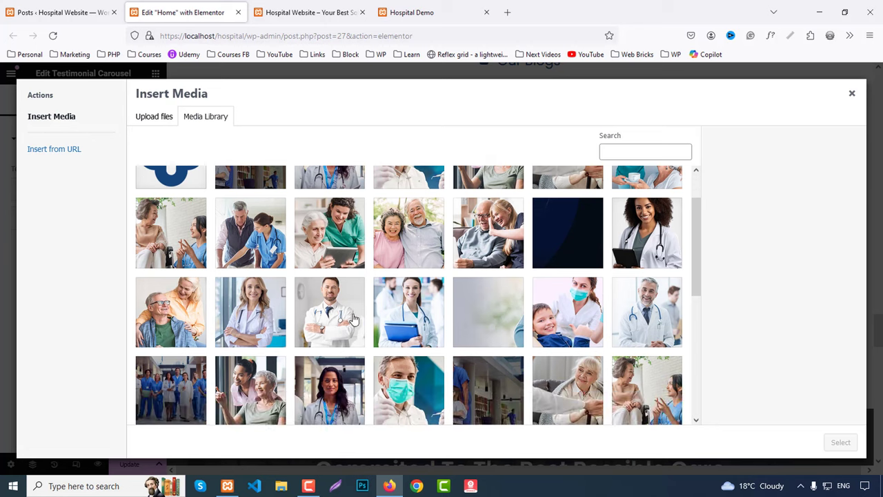
{"action": "left_click", "coordinate": [345, 316]}
{"action": "left_click", "coordinate": [840, 443]}
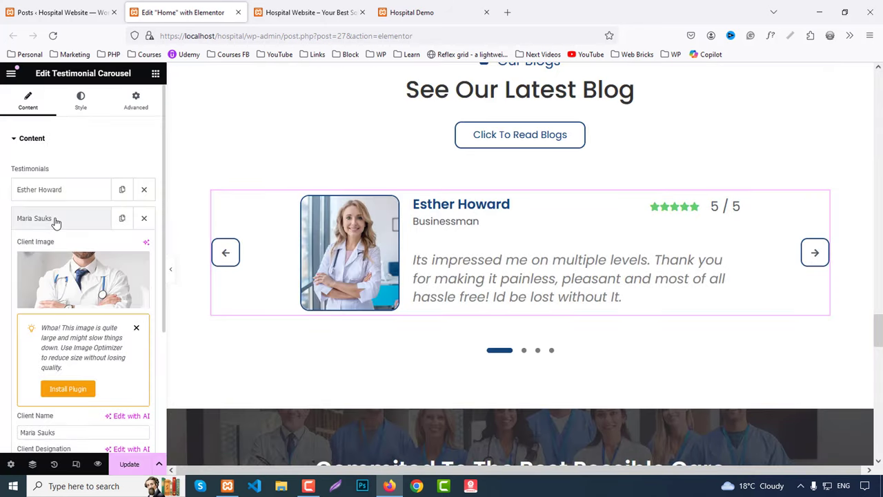
Set the third testimonial's client image to the female doctor holding a blue folder.
{"action": "left_click", "coordinate": [56, 221]}
{"action": "left_click", "coordinate": [65, 249]}
{"action": "left_click", "coordinate": [136, 307]}
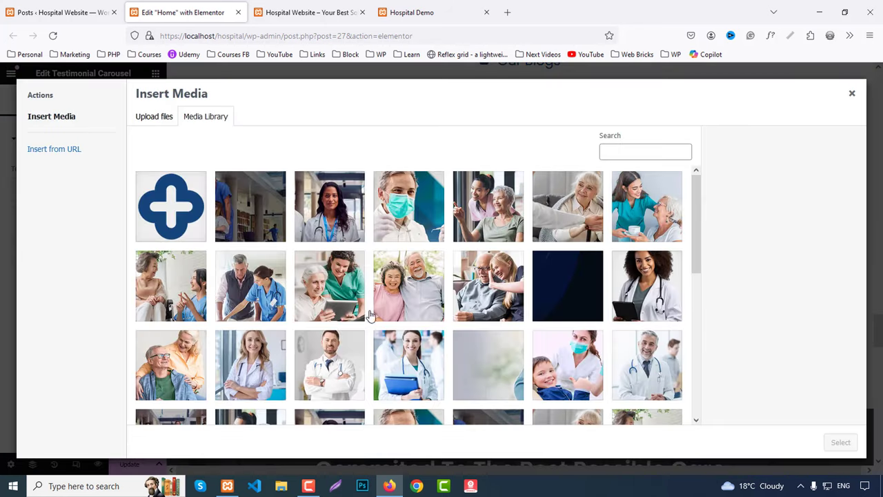
{"action": "left_click", "coordinate": [412, 353]}
{"action": "left_click", "coordinate": [841, 442]}
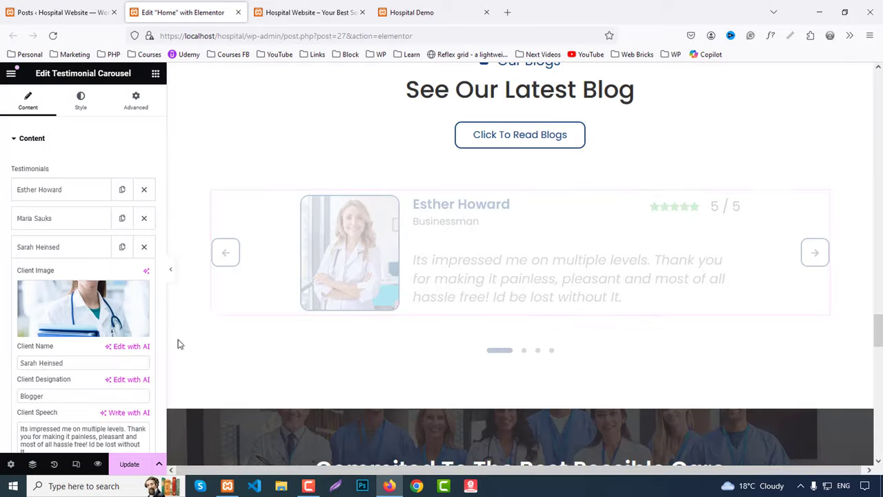
Set the fourth testimonial's client image to the grey-haired male doctor in a white coat.
{"action": "left_click", "coordinate": [43, 248]}
{"action": "left_click", "coordinate": [52, 277]}
{"action": "left_click", "coordinate": [58, 325]}
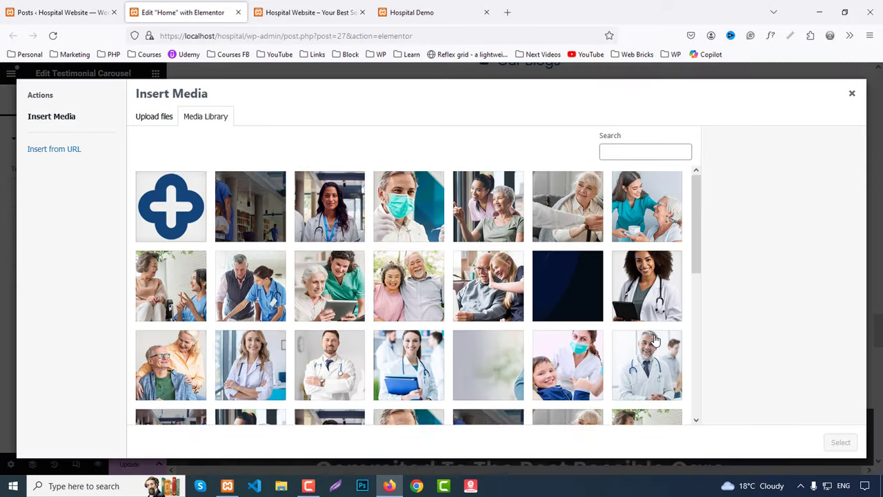
{"action": "scroll", "coordinate": [613, 291], "scroll_direction": "down", "scroll_amount": 2}
{"action": "scroll", "coordinate": [467, 305], "scroll_direction": "up", "scroll_amount": 1}
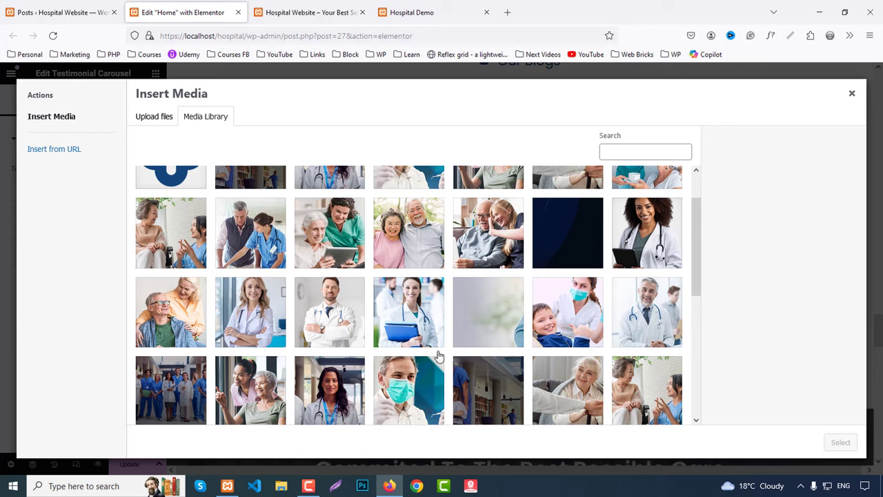
{"action": "left_click", "coordinate": [655, 307]}
{"action": "left_click", "coordinate": [840, 442]}
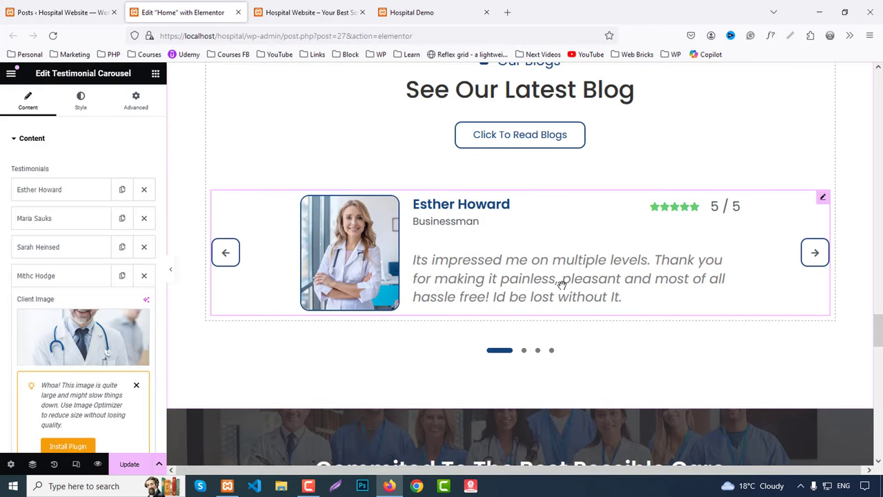
Set the text color of the testimonials' speech to #333.
{"action": "left_click", "coordinate": [73, 100]}
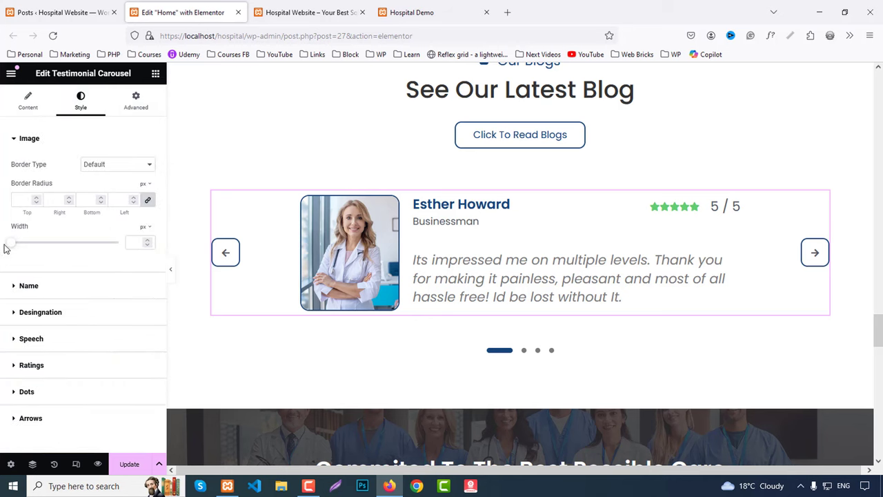
{"action": "left_click", "coordinate": [31, 286]}
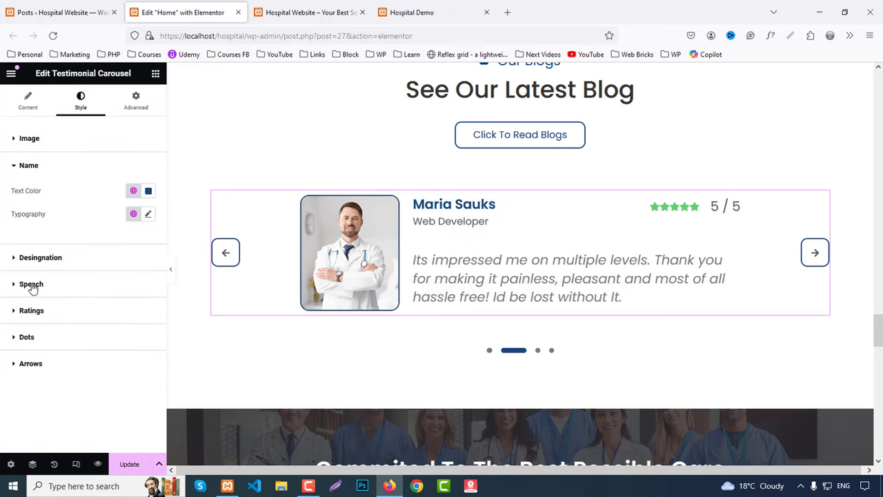
{"action": "left_click", "coordinate": [32, 285]}
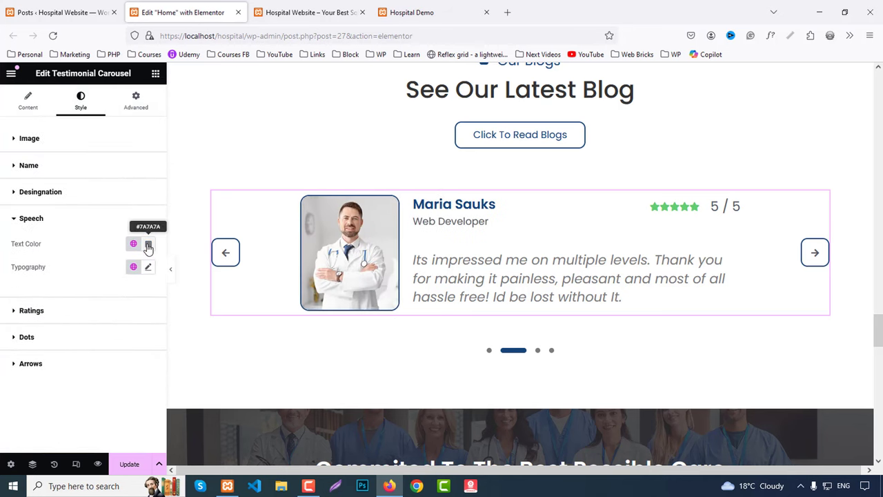
{"action": "left_click", "coordinate": [148, 243]}
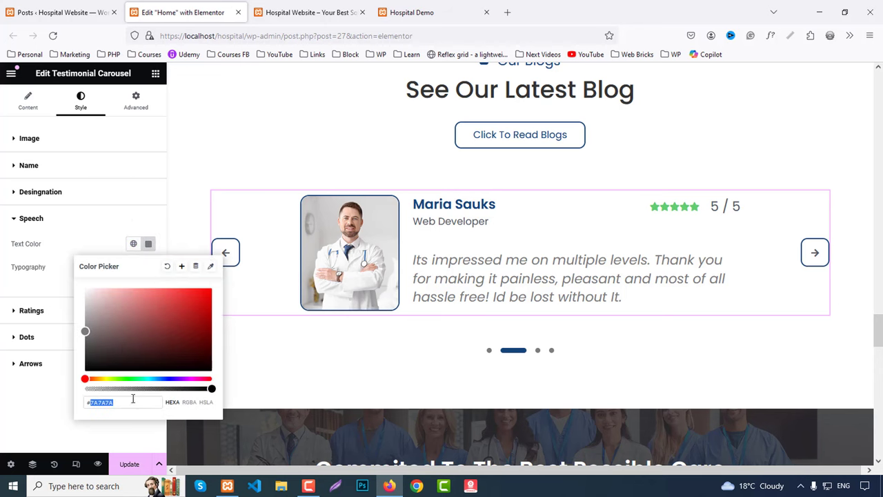
{"action": "type", "text": "#333"}
{"action": "left_click", "coordinate": [148, 243]}
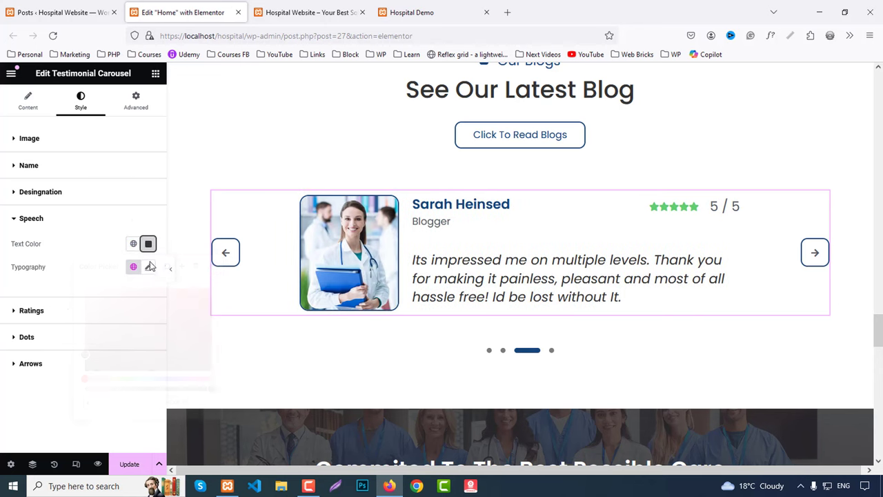
Set the font size of the testimonials' speech to 22 px.
{"action": "left_click", "coordinate": [148, 266]}
{"action": "left_click", "coordinate": [125, 353]}
{"action": "type", "text": "20"}
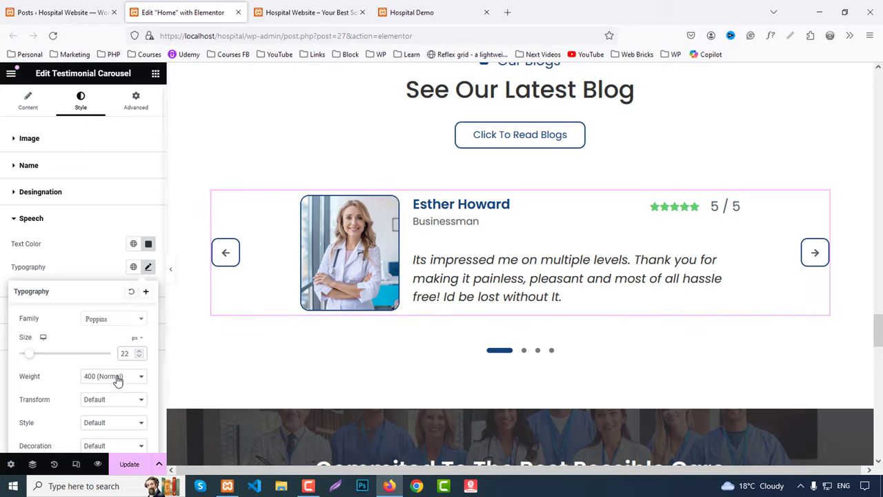
{"action": "left_click", "coordinate": [88, 269]}
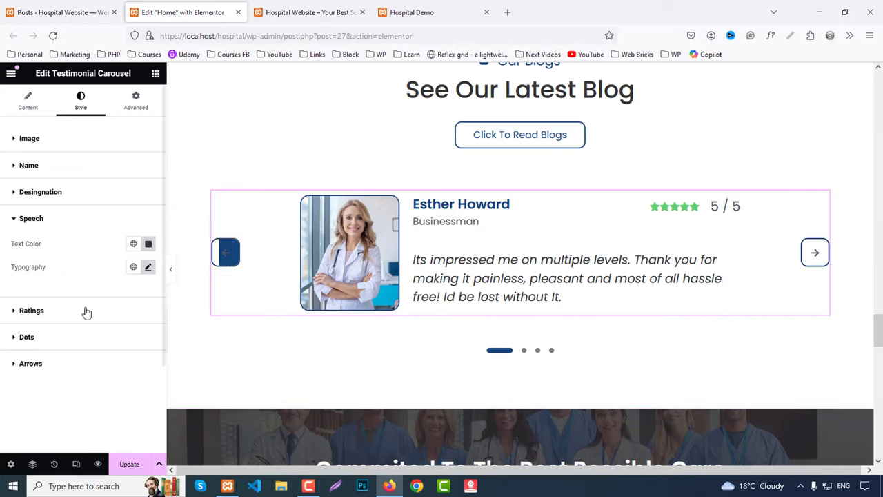
Set the carousel arrows' normal-state icon color to the global Primary color.
{"action": "left_click", "coordinate": [30, 363]}
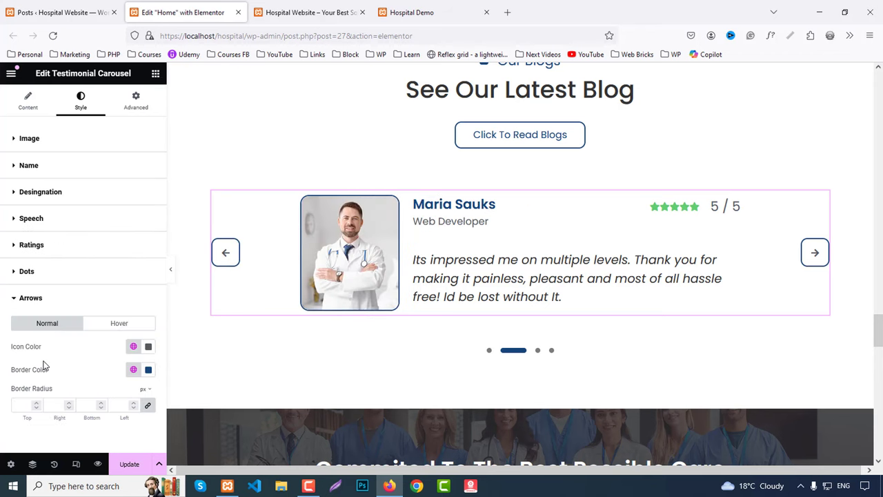
{"action": "left_click", "coordinate": [134, 346]}
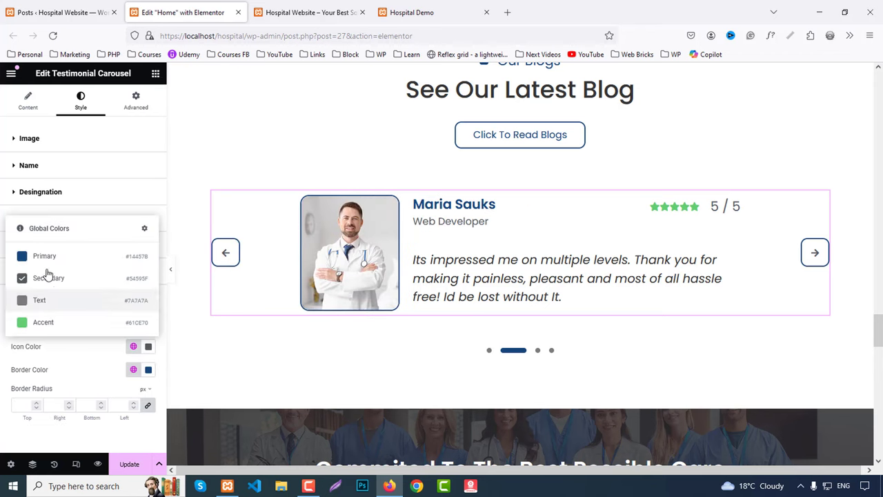
{"action": "left_click", "coordinate": [47, 256]}
Set the carousel arrows' hover icon color to #FFFFFF and their hover border color to the global Primary color.
{"action": "left_click", "coordinate": [131, 323]}
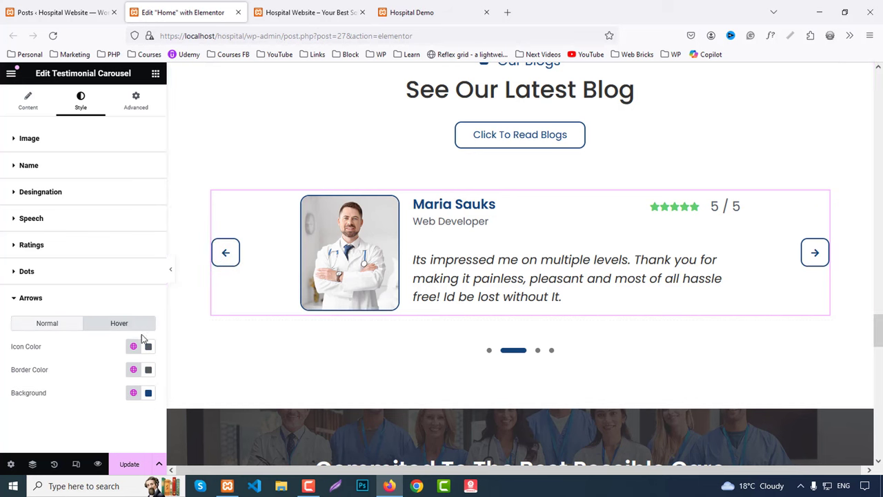
{"action": "left_click", "coordinate": [148, 346]}
{"action": "left_click_drag", "start_coordinate": [128, 272], "coordinate": [76, 206]}
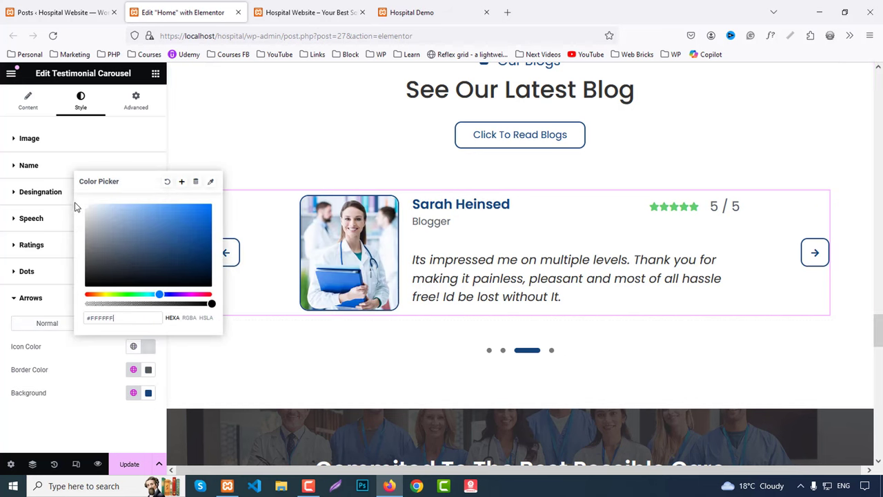
{"action": "left_click", "coordinate": [132, 370]}
{"action": "left_click", "coordinate": [51, 283]}
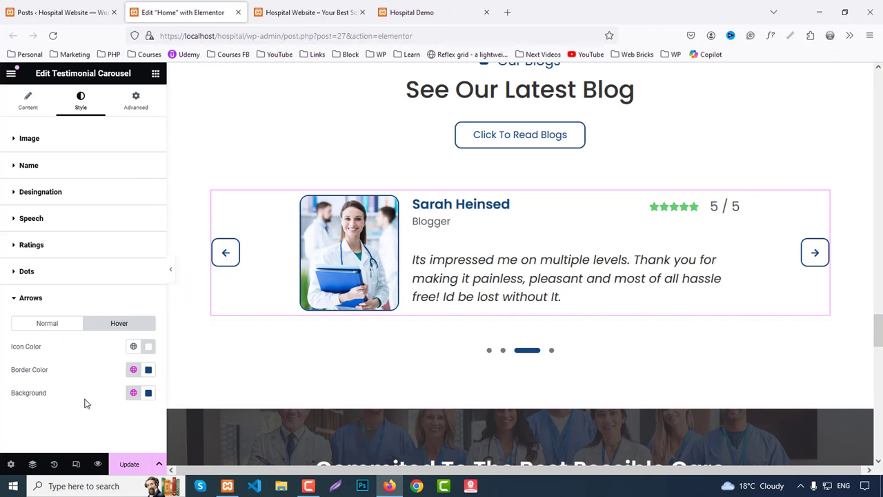
Set the inactive color of the carousel's dots to #333.
{"action": "left_click", "coordinate": [31, 275]}
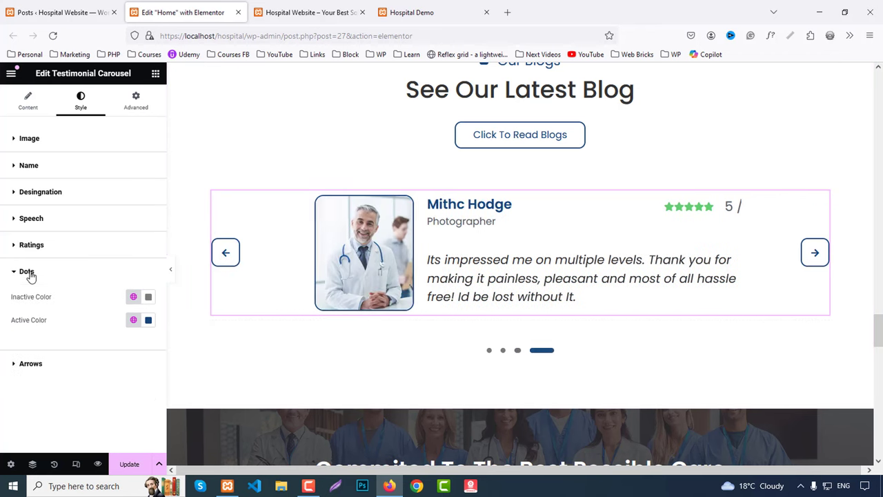
{"action": "left_click", "coordinate": [147, 298]}
{"action": "triple_click", "coordinate": [128, 454]}
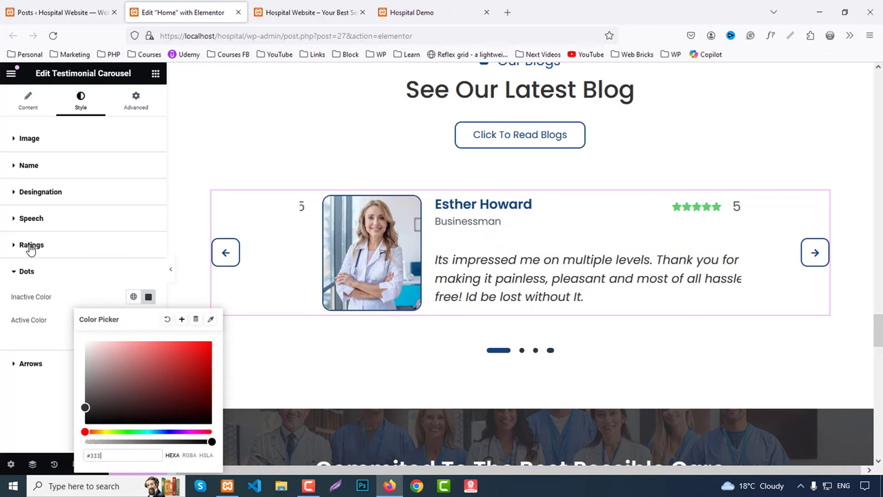
Set the carousel ratings' icon color to the global Primary color and their rating color to #333.
{"action": "left_click", "coordinate": [65, 250]}
{"action": "left_click", "coordinate": [131, 272]}
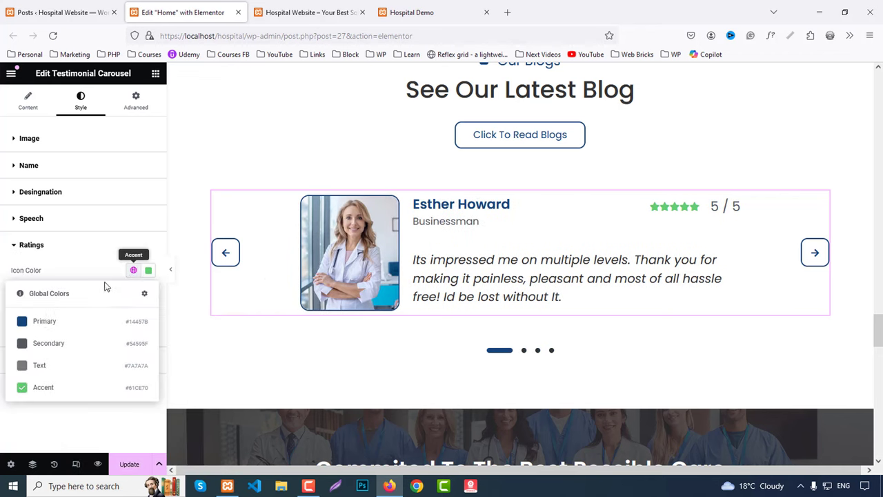
{"action": "left_click", "coordinate": [39, 322]}
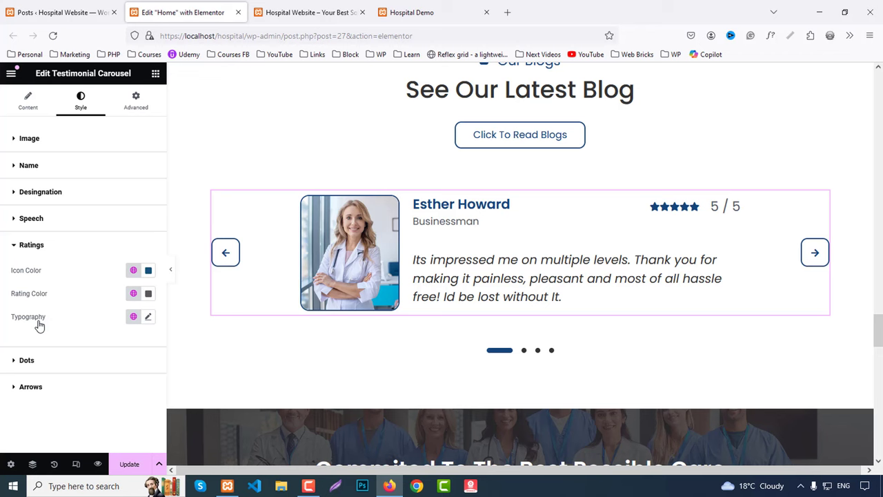
{"action": "left_click", "coordinate": [149, 294]}
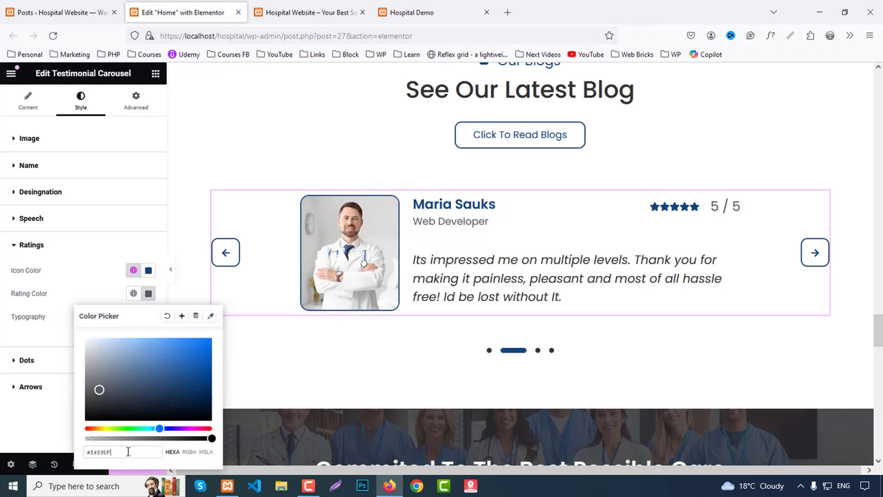
{"action": "type", "text": "#333"}
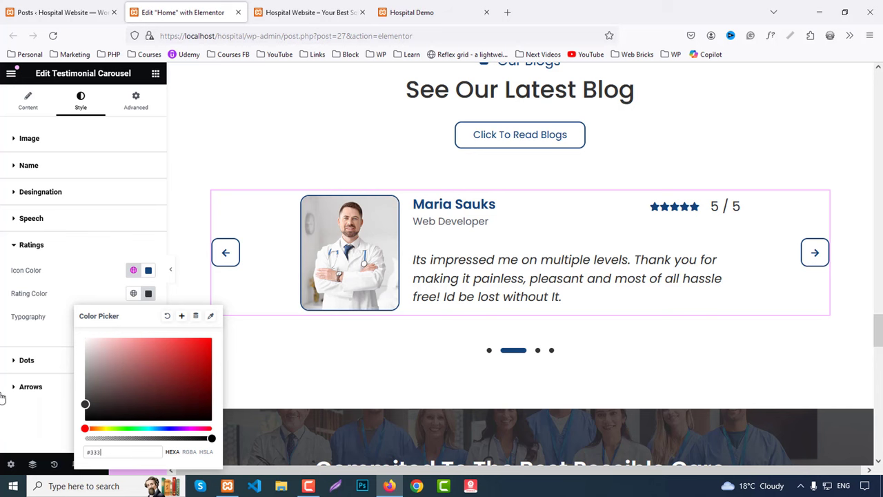
{"action": "left_click", "coordinate": [26, 421]}
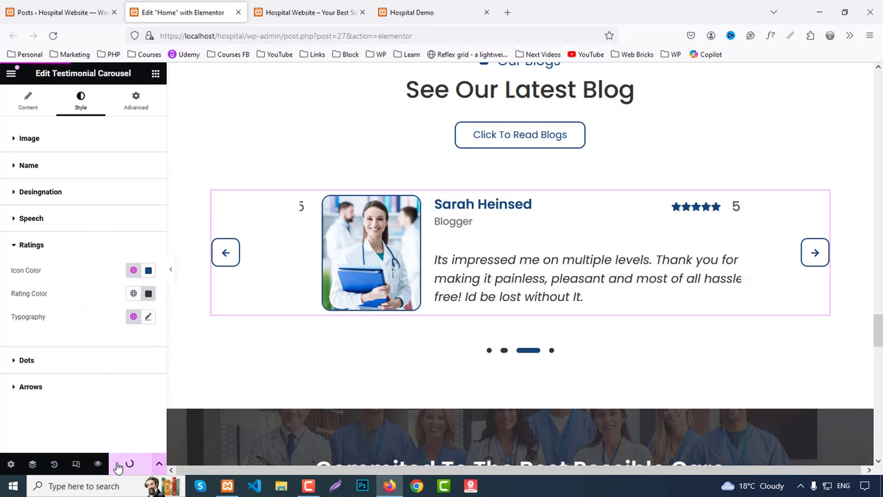
Check the testimonial carousel and the sections below it in the Home page preview.
{"action": "left_click", "coordinate": [298, 7]}
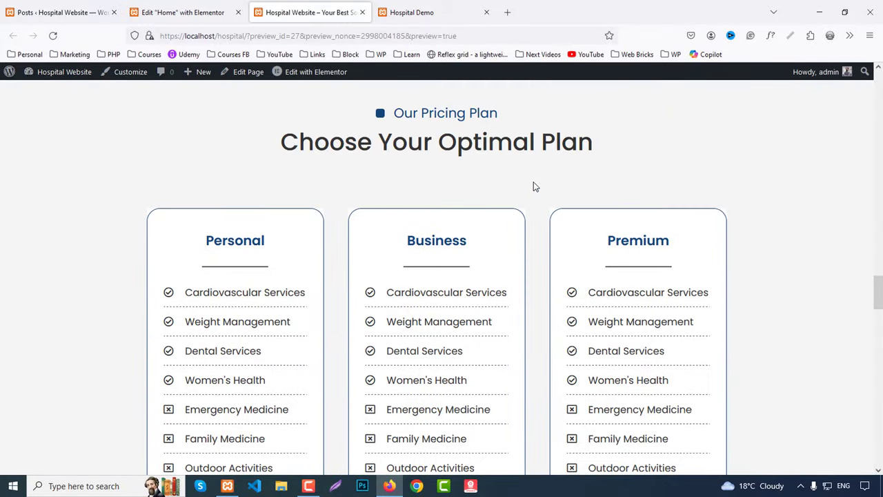
{"action": "scroll", "coordinate": [533, 187], "scroll_direction": "down", "scroll_amount": 5}
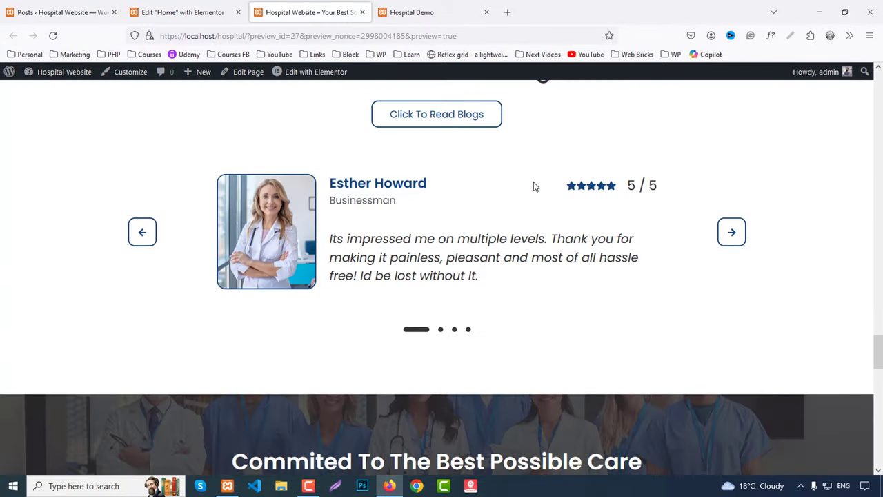
{"action": "scroll", "coordinate": [533, 186], "scroll_direction": "down", "scroll_amount": 10}
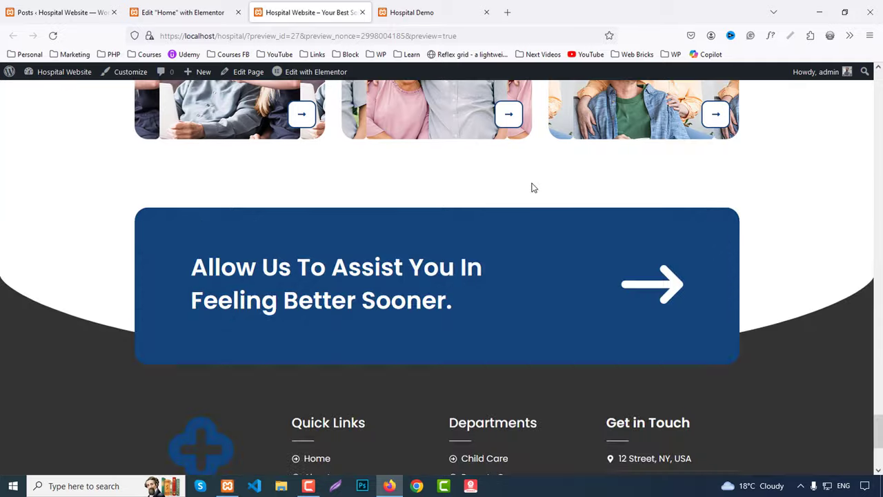
{"action": "scroll", "coordinate": [533, 187], "scroll_direction": "up", "scroll_amount": 4}
Copy the "Our Blogs" section heading from above the carousel and paste it below the "Our Testimonials" heading over the blog posts.
{"action": "left_click", "coordinate": [183, 13]}
{"action": "scroll", "coordinate": [592, 281], "scroll_direction": "up", "scroll_amount": 2}
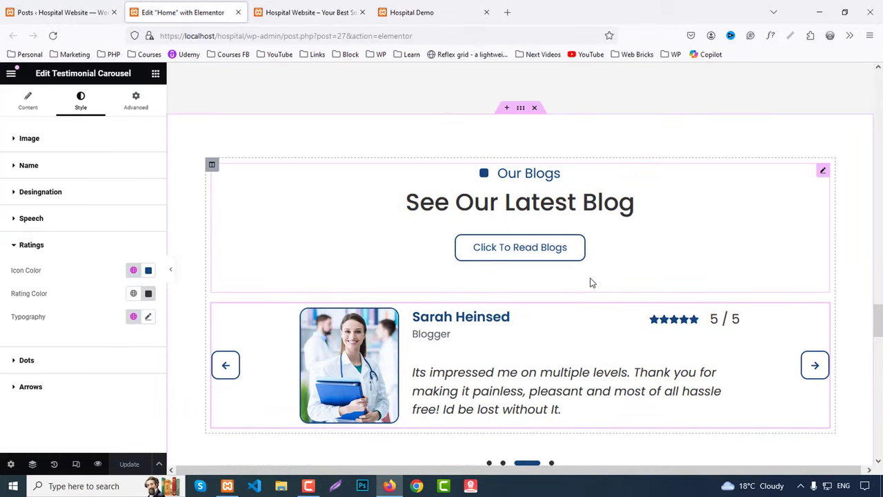
{"action": "right_click", "coordinate": [505, 192]}
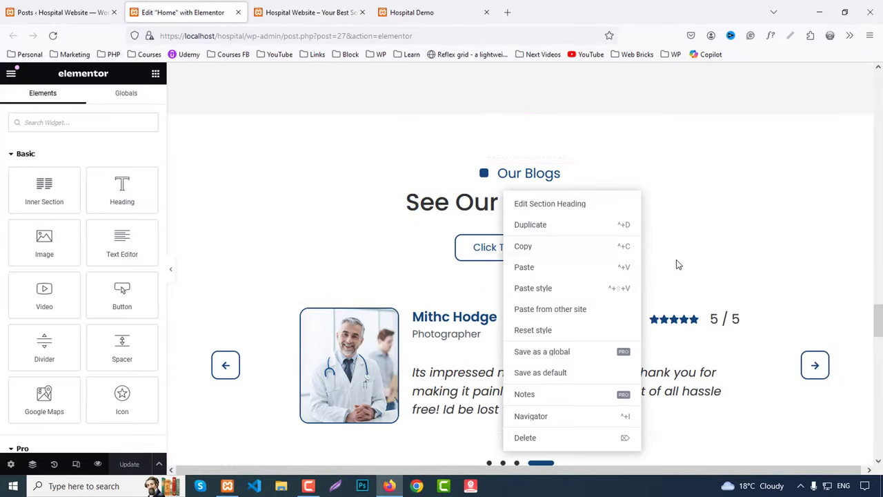
{"action": "left_click", "coordinate": [402, 238]}
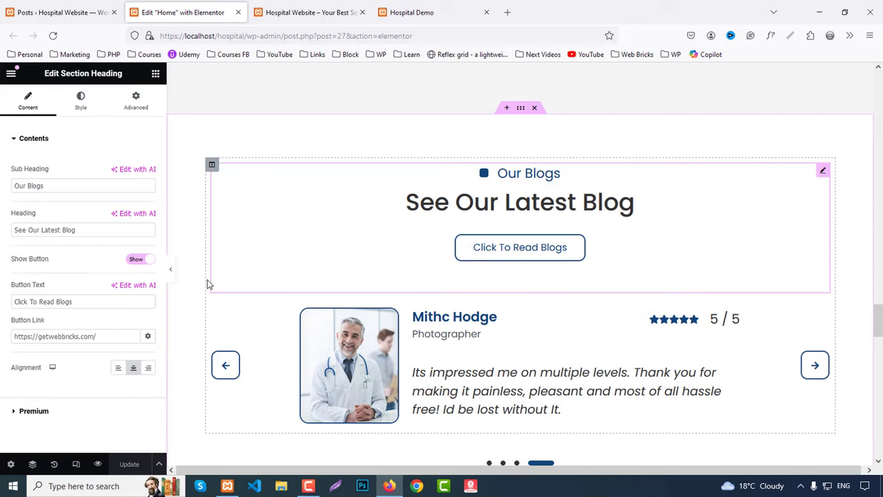
{"action": "right_click", "coordinate": [496, 207]}
{"action": "left_click", "coordinate": [528, 264]}
{"action": "scroll", "coordinate": [540, 219], "scroll_direction": "down", "scroll_amount": 5}
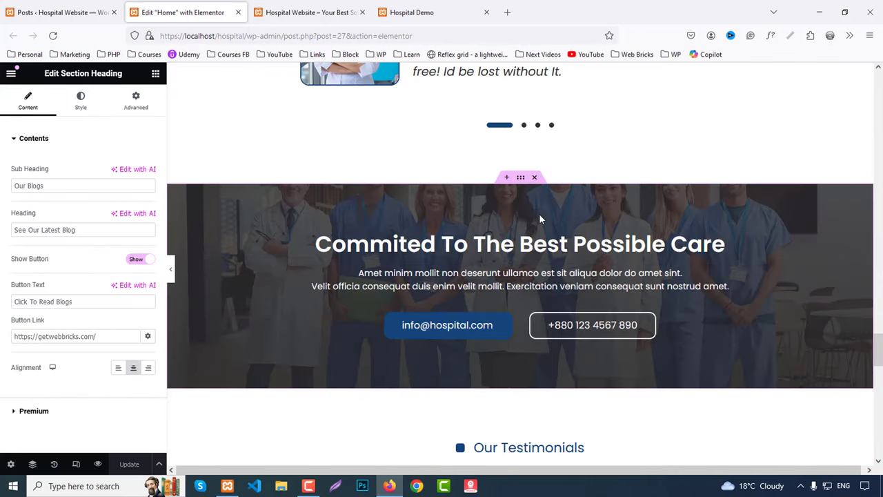
{"action": "scroll", "coordinate": [541, 220], "scroll_direction": "down", "scroll_amount": 3}
{"action": "right_click", "coordinate": [510, 224]}
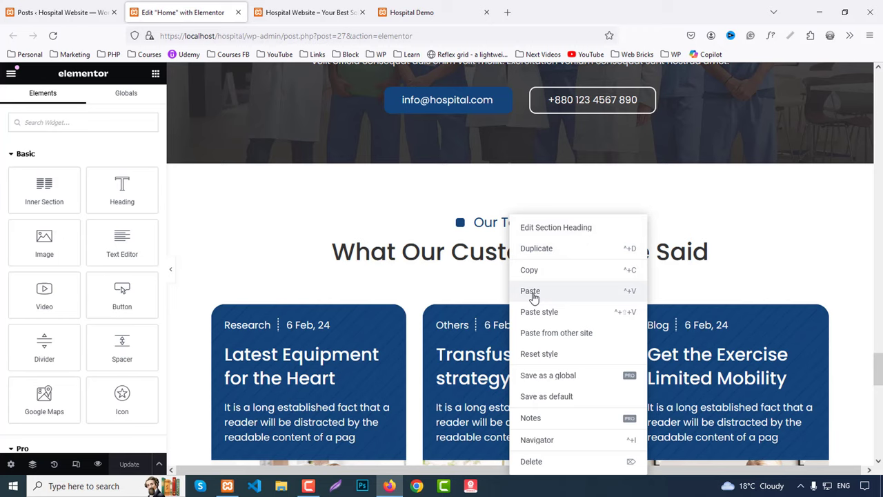
{"action": "left_click", "coordinate": [531, 291]}
Replace the "Our Blogs" heading above the carousel with a copy of the "Our Testimonials" heading.
{"action": "right_click", "coordinate": [546, 263]}
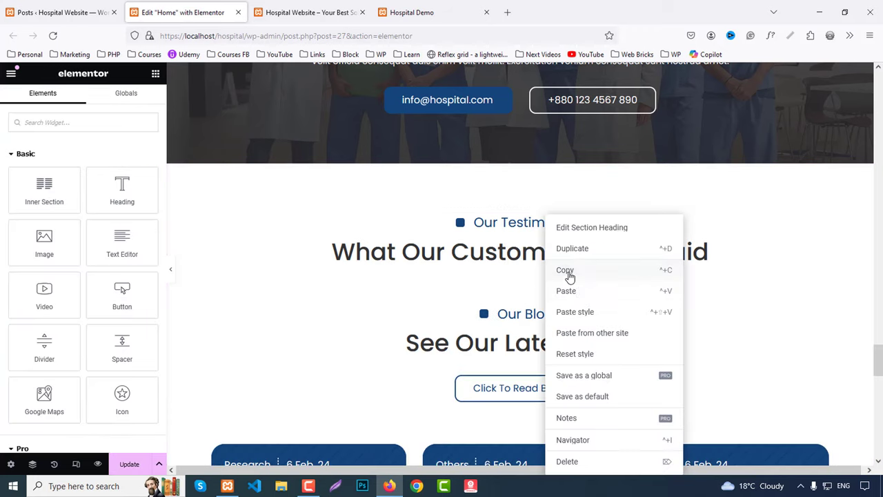
{"action": "left_click", "coordinate": [566, 270]}
{"action": "scroll", "coordinate": [568, 276], "scroll_direction": "up", "scroll_amount": 10}
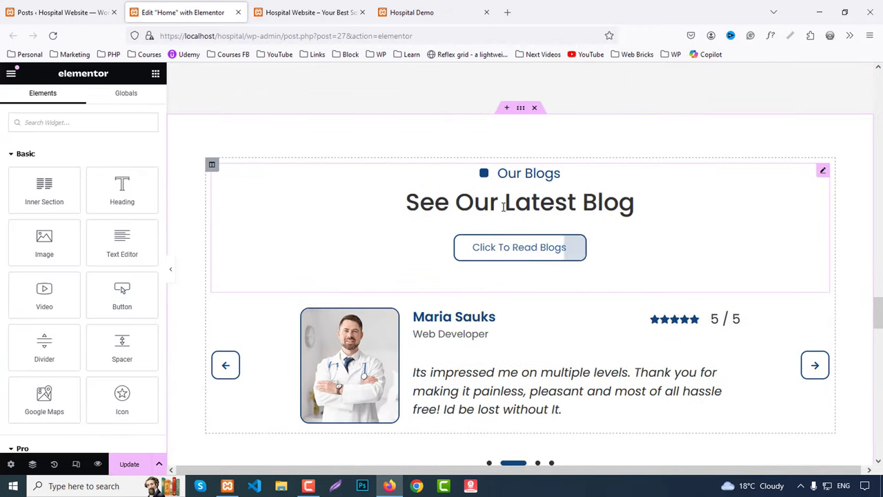
{"action": "right_click", "coordinate": [514, 215]}
{"action": "left_click", "coordinate": [538, 280]}
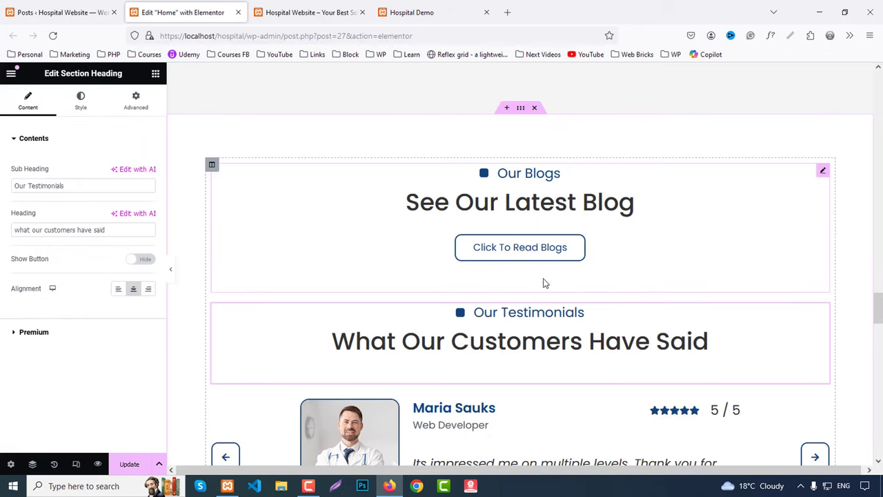
{"action": "right_click", "coordinate": [509, 200]}
{"action": "left_click", "coordinate": [528, 444]}
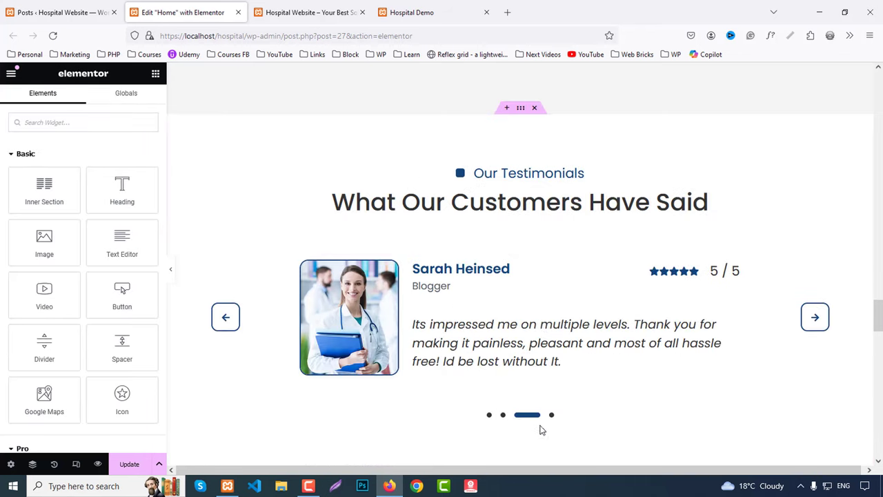
Delete the "Our Testimonials" heading from the blog section and update the Home page.
{"action": "scroll", "coordinate": [542, 386], "scroll_direction": "up", "scroll_amount": 3}
{"action": "scroll", "coordinate": [514, 246], "scroll_direction": "down", "scroll_amount": 3}
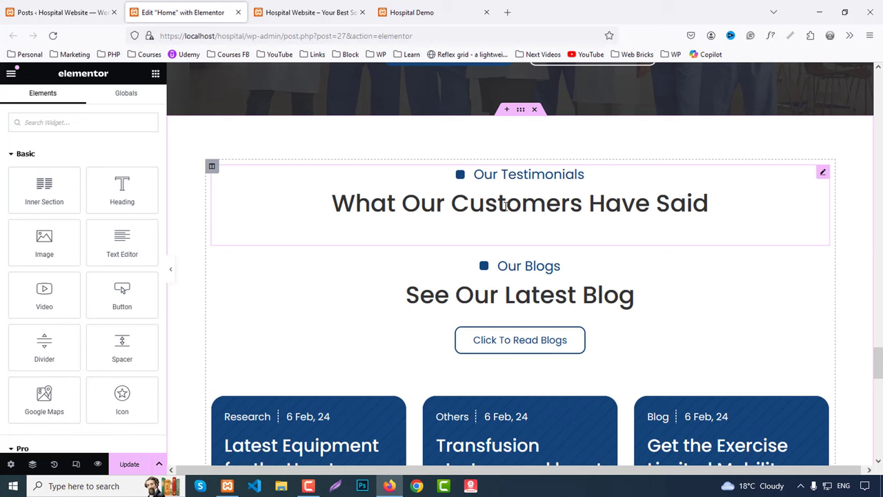
{"action": "right_click", "coordinate": [507, 204]}
{"action": "left_click", "coordinate": [528, 453]}
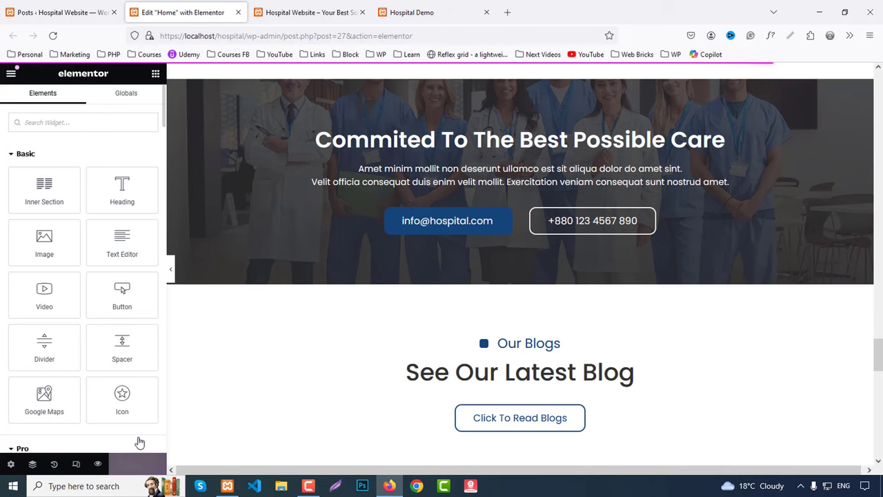
Review the finished Home page in the preview, including the testimonial and blog sections.
{"action": "left_click", "coordinate": [331, 6]}
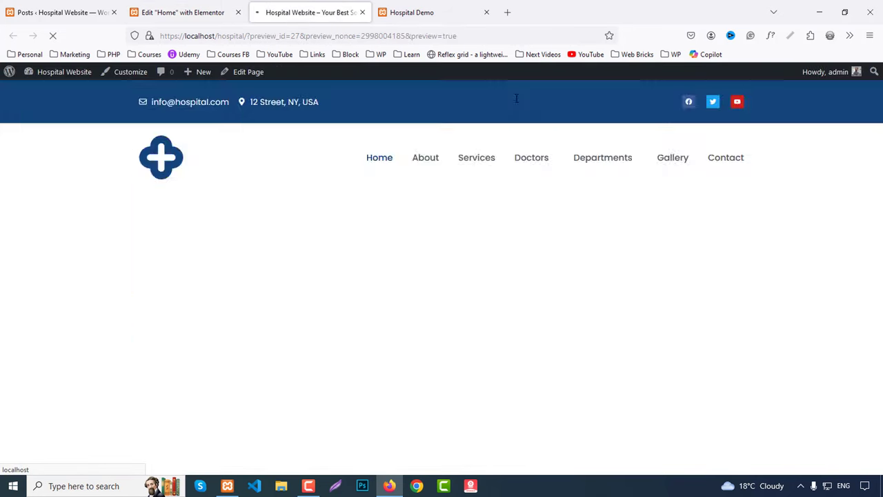
{"action": "scroll", "coordinate": [749, 267], "scroll_direction": "down", "scroll_amount": 5}
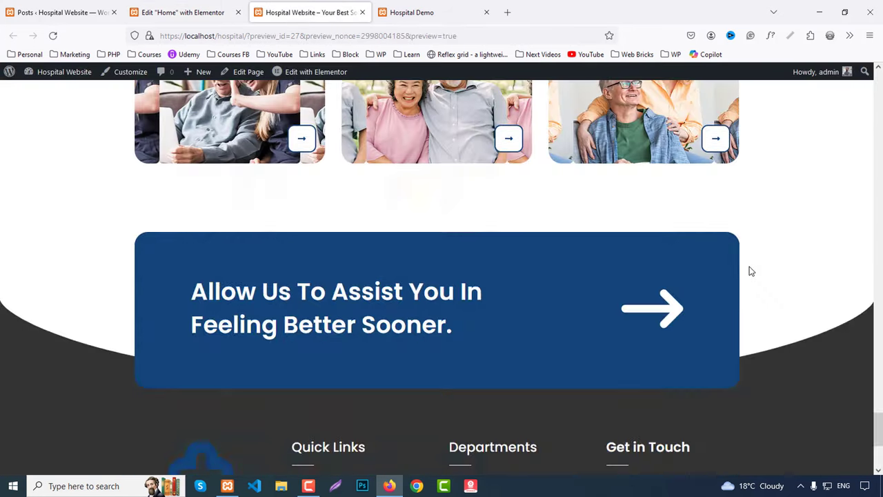
{"action": "scroll", "coordinate": [748, 266], "scroll_direction": "up", "scroll_amount": 8}
{"action": "scroll", "coordinate": [752, 271], "scroll_direction": "up", "scroll_amount": 15}
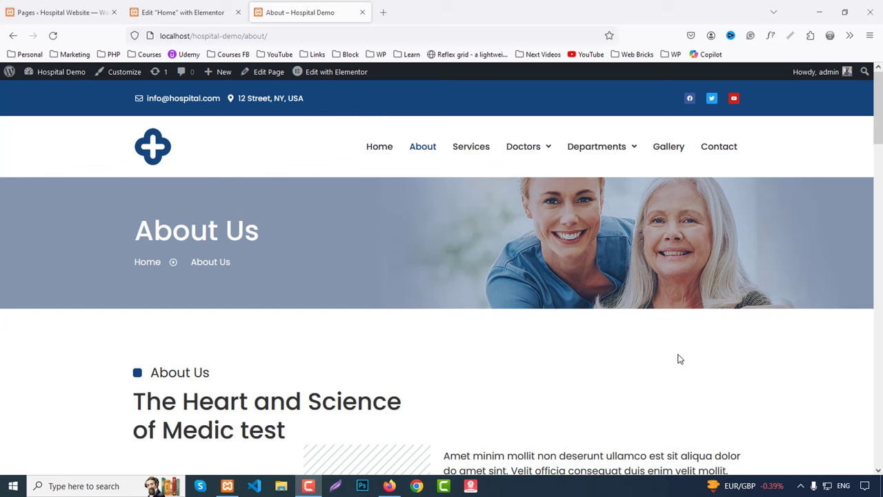
Examine the Hospital Demo's About page, from its introduction through the FAQ to the pricing plans.
{"action": "scroll", "coordinate": [527, 220], "scroll_direction": "down", "scroll_amount": 4}
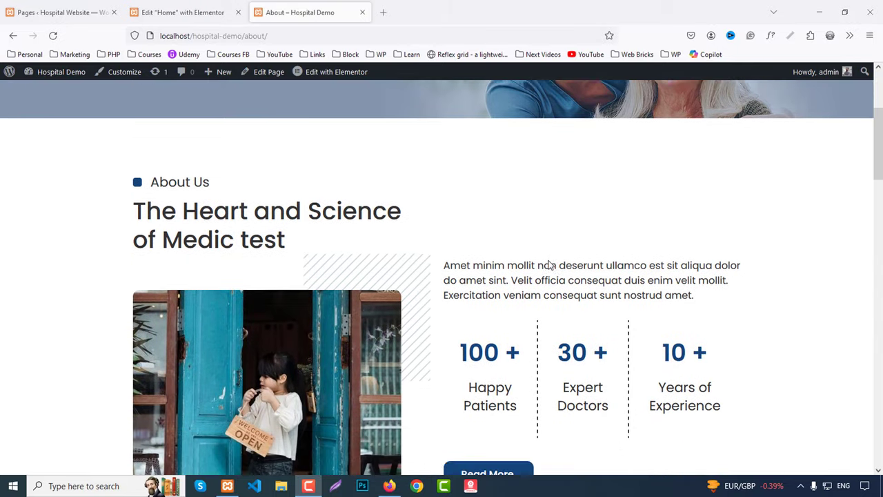
{"action": "scroll", "coordinate": [565, 269], "scroll_direction": "down", "scroll_amount": 8}
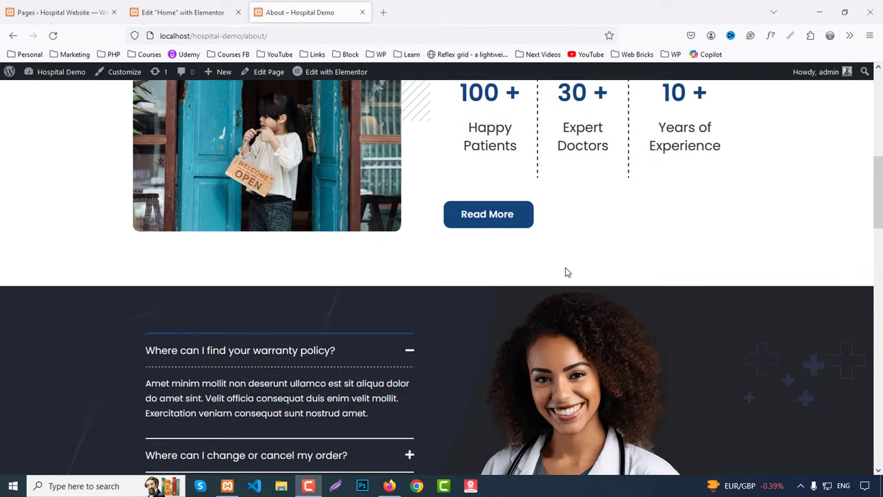
{"action": "scroll", "coordinate": [565, 272], "scroll_direction": "down", "scroll_amount": 9}
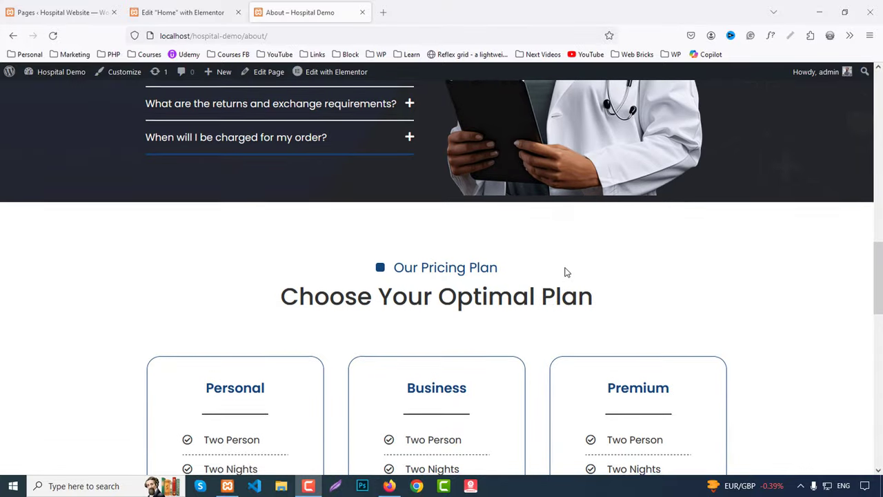
{"action": "scroll", "coordinate": [565, 272], "scroll_direction": "up", "scroll_amount": 6}
{"action": "scroll", "coordinate": [565, 272], "scroll_direction": "up", "scroll_amount": 9}
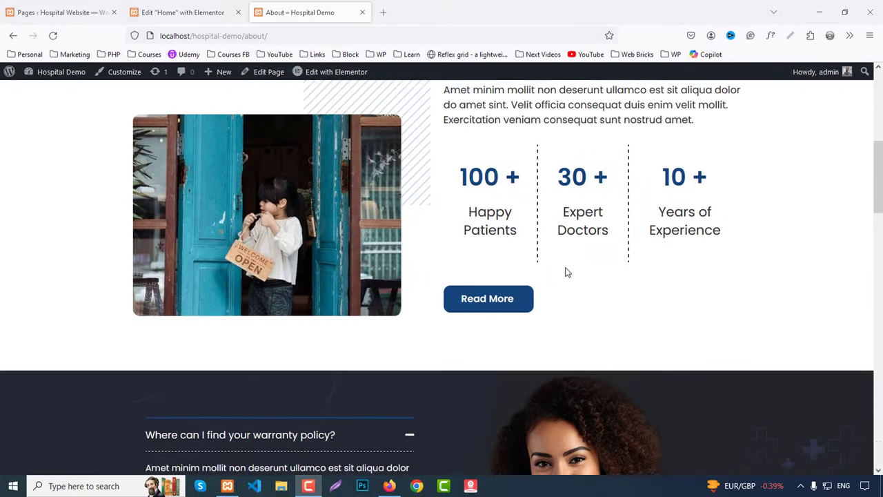
Open the Hospital Website's About page for editing with Elementor, in a tab beside the demo's About page.
{"action": "left_click", "coordinate": [51, 9]}
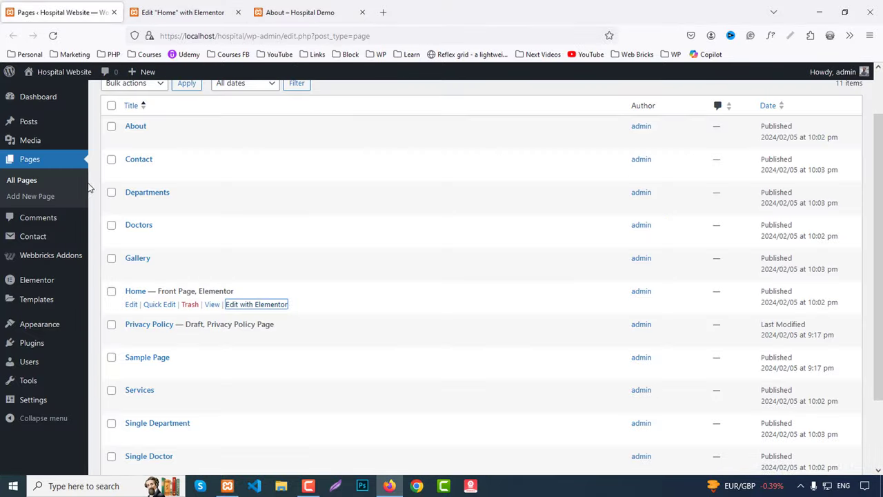
{"action": "scroll", "coordinate": [154, 231], "scroll_direction": "up", "scroll_amount": 1}
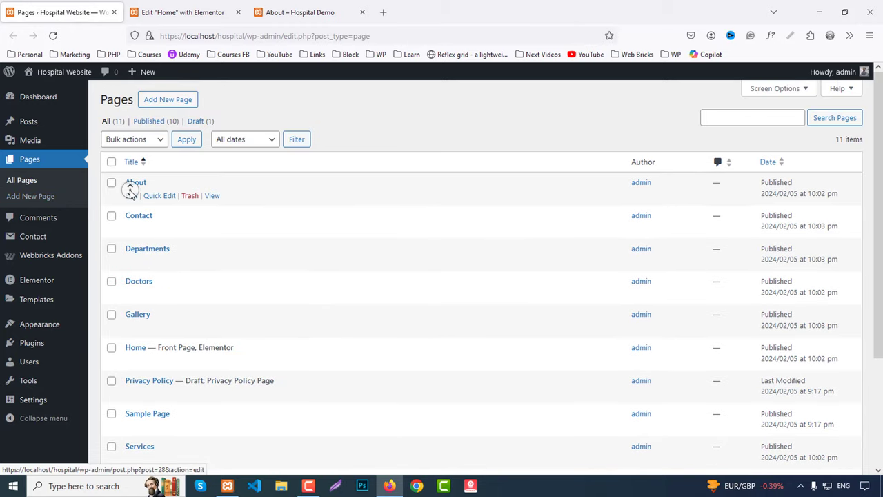
{"action": "middle_click", "coordinate": [131, 194]}
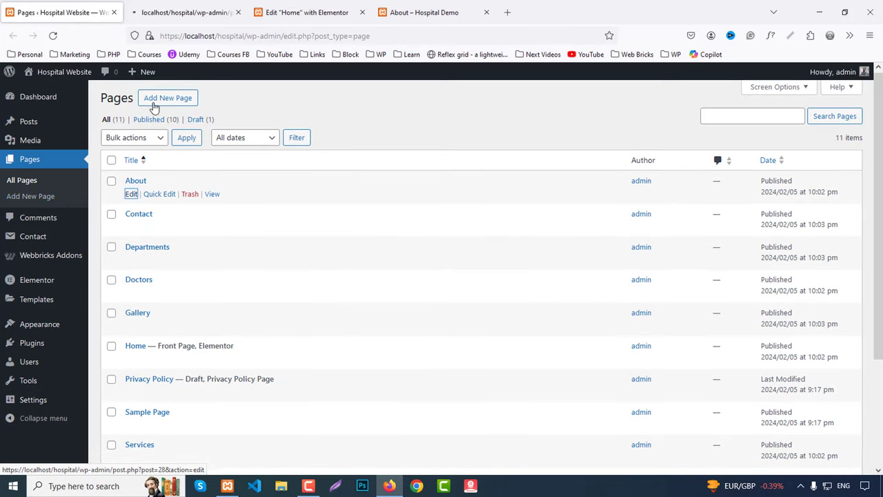
{"action": "left_click_drag", "start_coordinate": [286, 14], "coordinate": [207, 10]}
{"action": "left_click", "coordinate": [293, 12]}
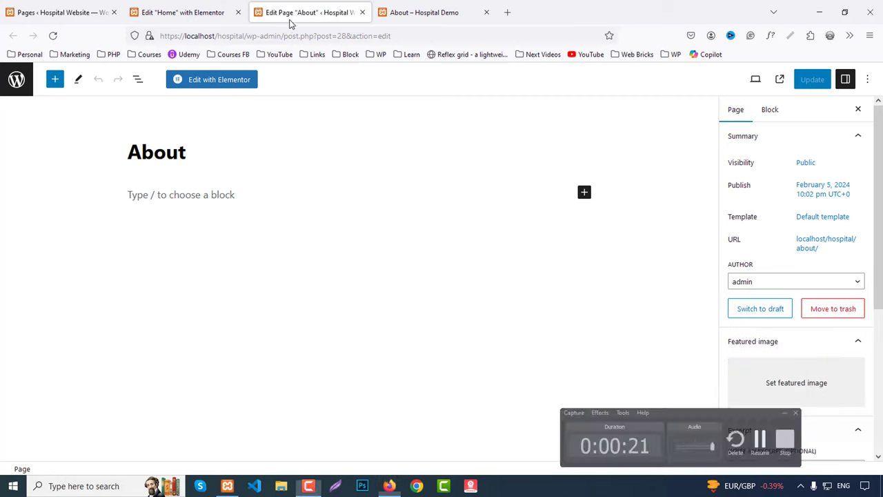
{"action": "left_click", "coordinate": [211, 82]}
{"action": "left_click", "coordinate": [449, 5]}
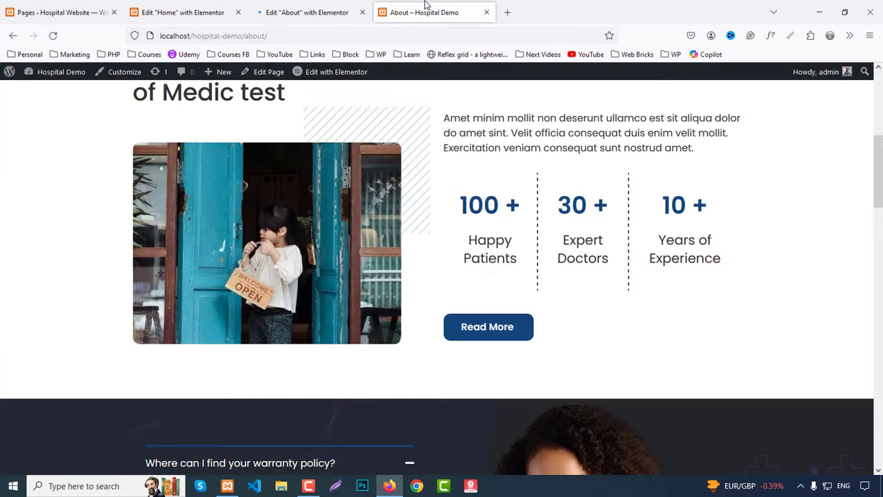
{"action": "scroll", "coordinate": [387, 248], "scroll_direction": "up", "scroll_amount": 5}
{"action": "left_click", "coordinate": [292, 5]}
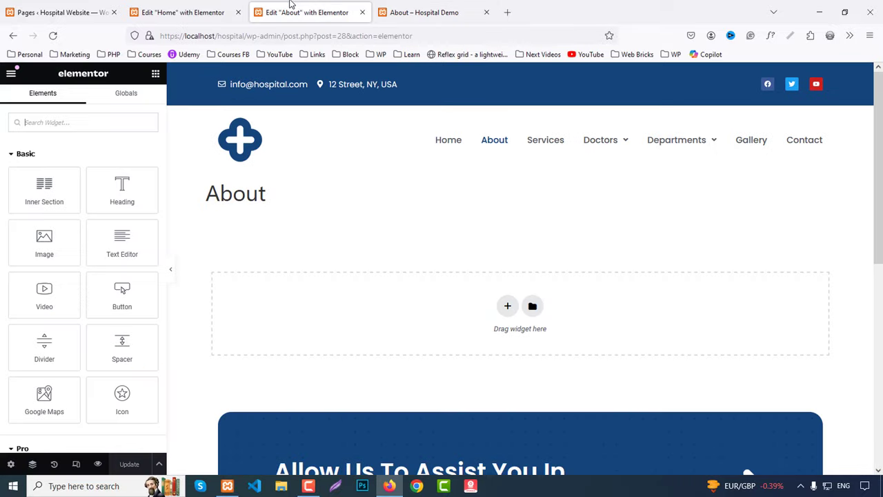
Change the About page's layout to one that keeps the site header and footer but omits the page title.
{"action": "left_click", "coordinate": [10, 464]}
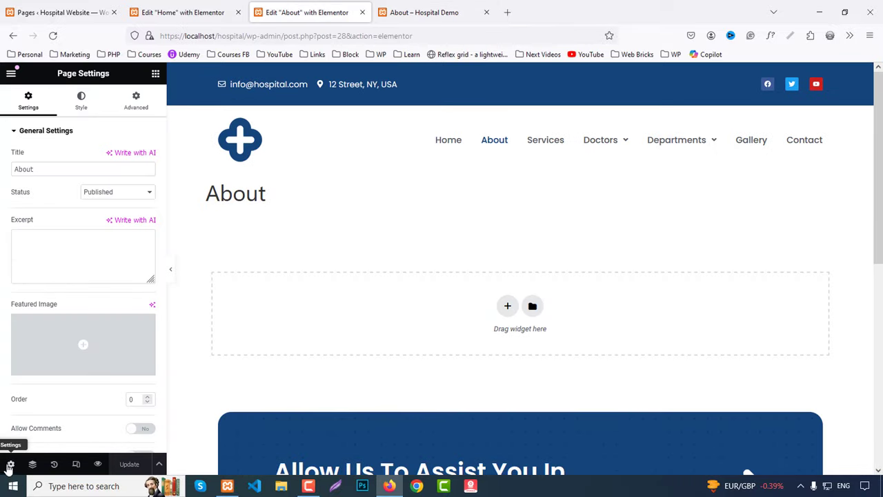
{"action": "scroll", "coordinate": [88, 374], "scroll_direction": "down", "scroll_amount": 2}
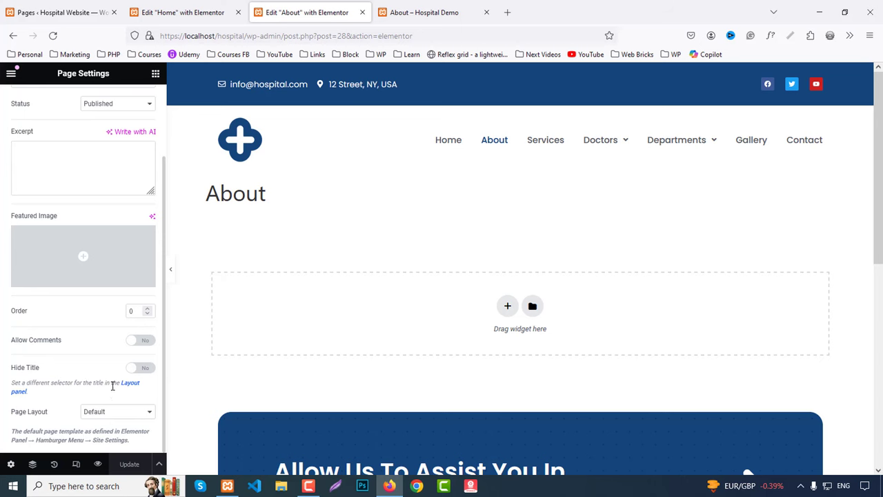
{"action": "left_click", "coordinate": [91, 414]}
{"action": "left_click", "coordinate": [113, 450]}
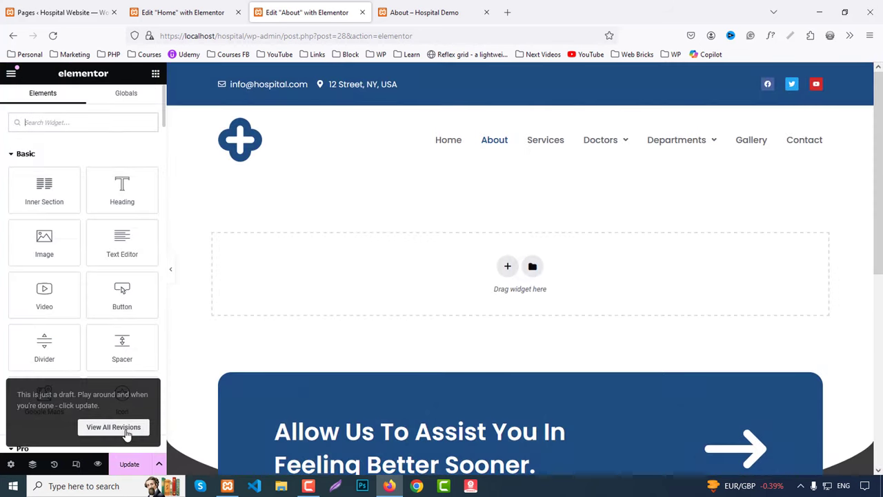
Add a single-column section to the About page with the grey banner photo of a nurse and an elderly woman as its background.
{"action": "left_click", "coordinate": [511, 266]}
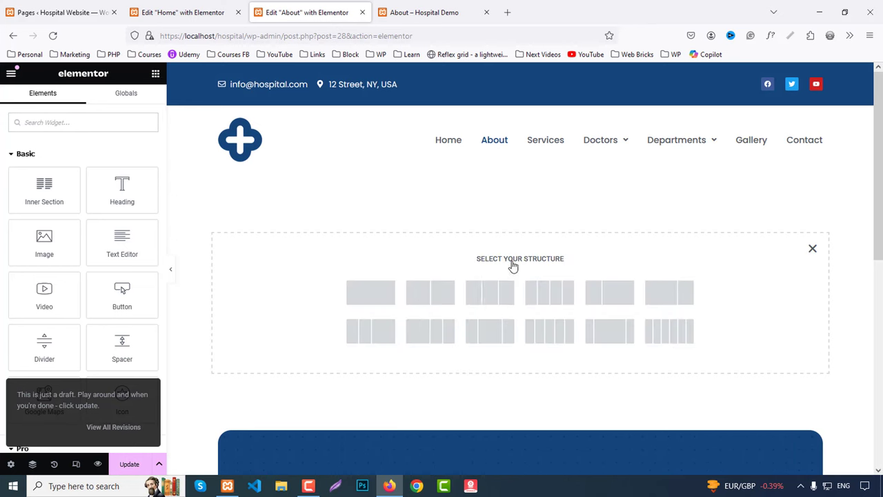
{"action": "left_click", "coordinate": [376, 299]}
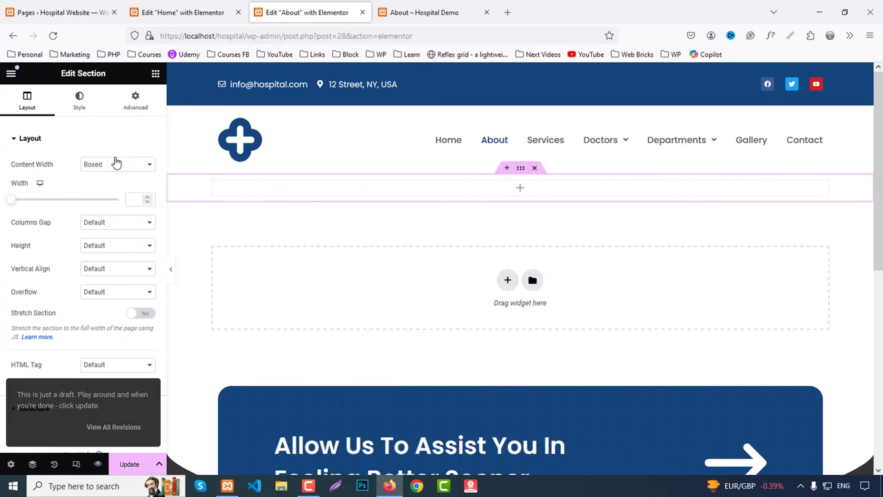
{"action": "left_click", "coordinate": [83, 114]}
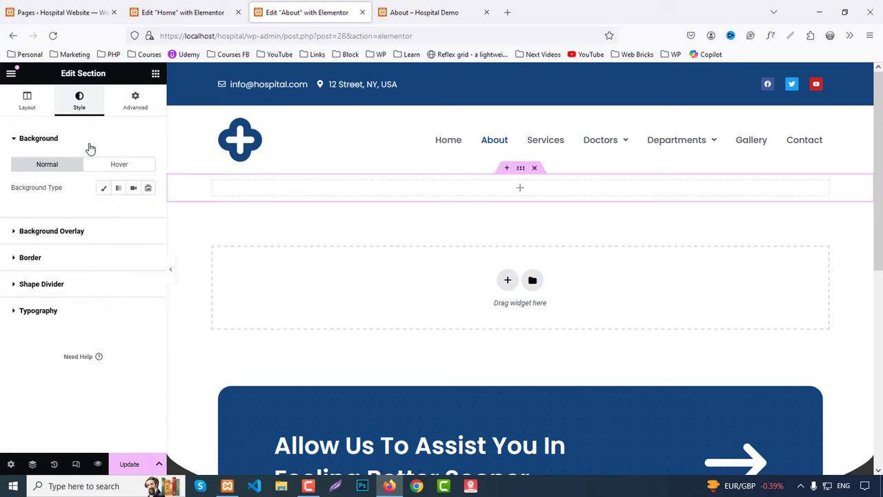
{"action": "left_click", "coordinate": [104, 187]}
{"action": "left_click", "coordinate": [87, 260]}
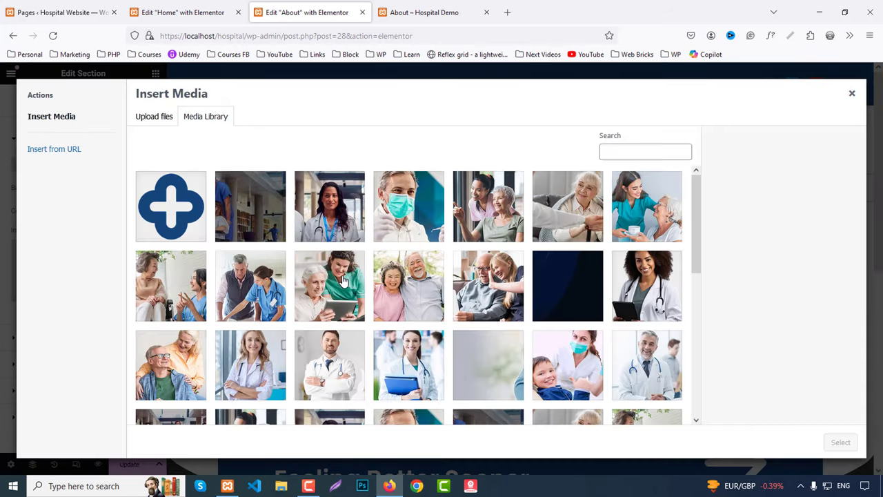
{"action": "scroll", "coordinate": [464, 271], "scroll_direction": "down", "scroll_amount": 5}
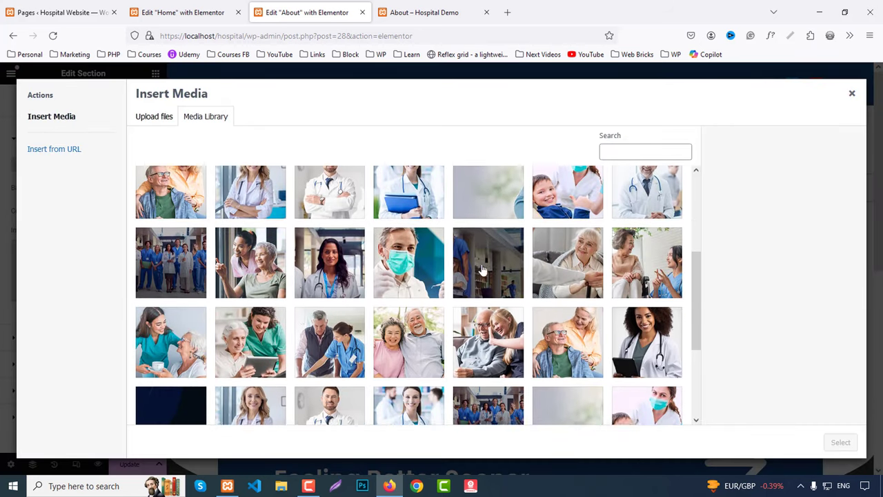
{"action": "scroll", "coordinate": [481, 267], "scroll_direction": "down", "scroll_amount": 1}
{"action": "scroll", "coordinate": [481, 267], "scroll_direction": "up", "scroll_amount": 5}
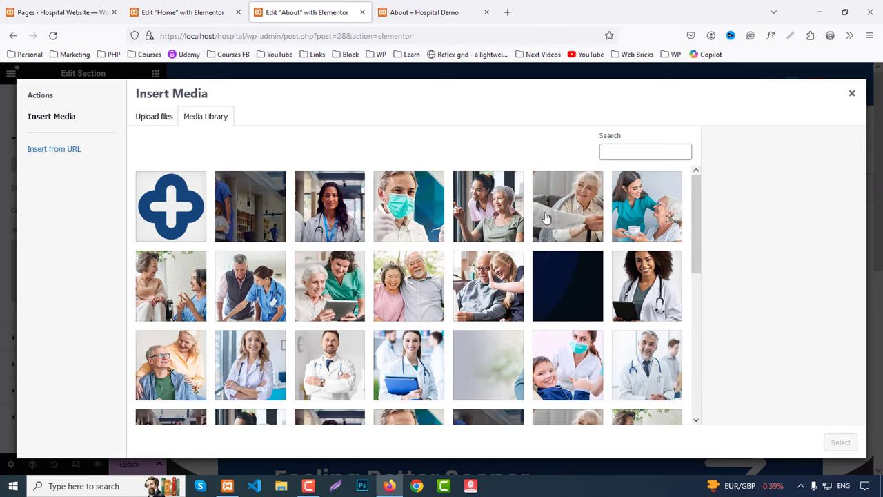
{"action": "scroll", "coordinate": [310, 275], "scroll_direction": "down", "scroll_amount": 3}
{"action": "left_click", "coordinate": [494, 276]}
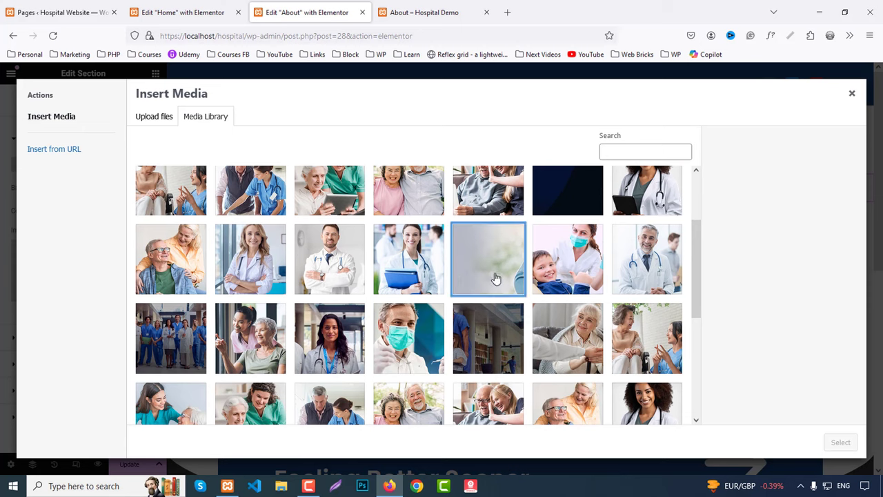
{"action": "left_click", "coordinate": [840, 442]}
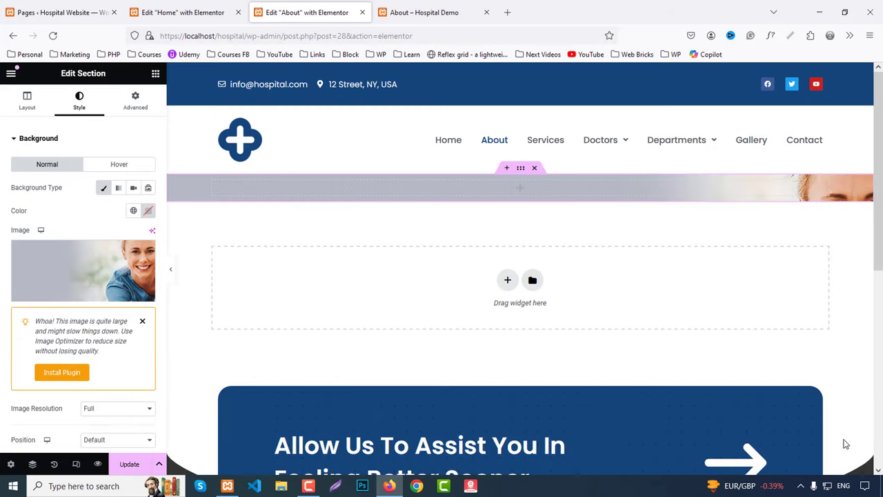
Set the banner section's background image position to Center Center and its display size to Cover.
{"action": "scroll", "coordinate": [83, 228], "scroll_direction": "down", "scroll_amount": 4}
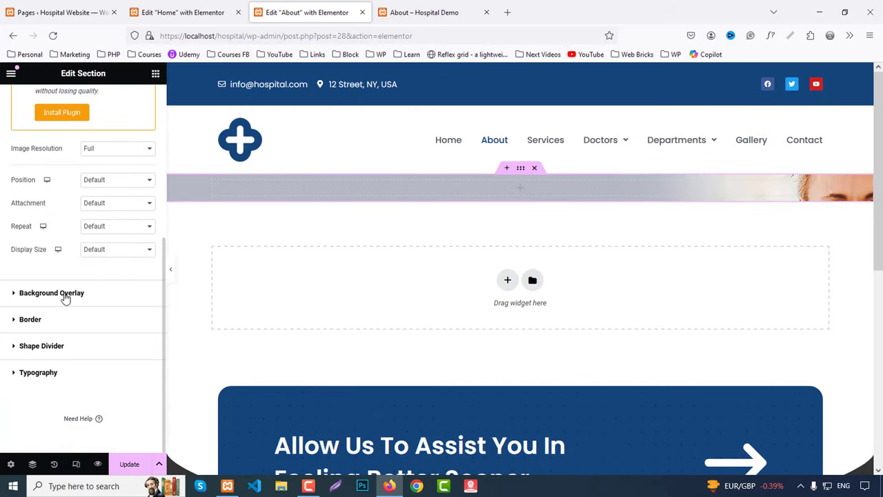
{"action": "left_click", "coordinate": [97, 178]}
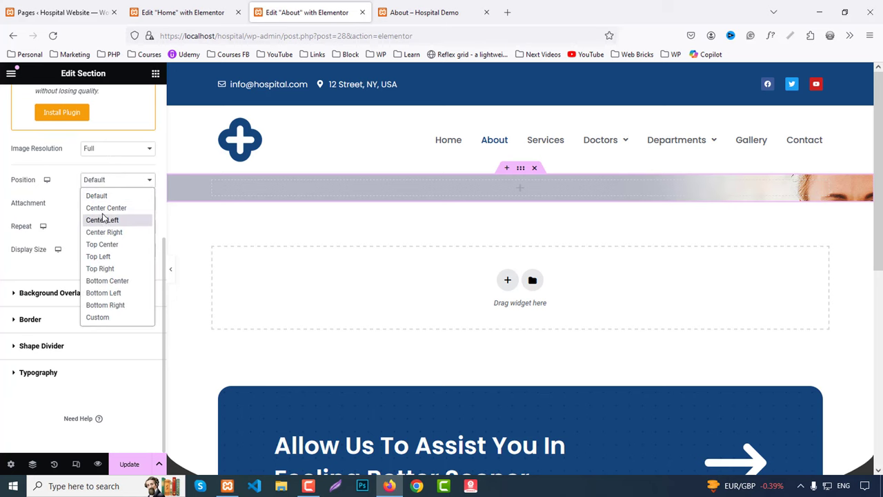
{"action": "left_click", "coordinate": [96, 207]}
{"action": "left_click", "coordinate": [101, 249]}
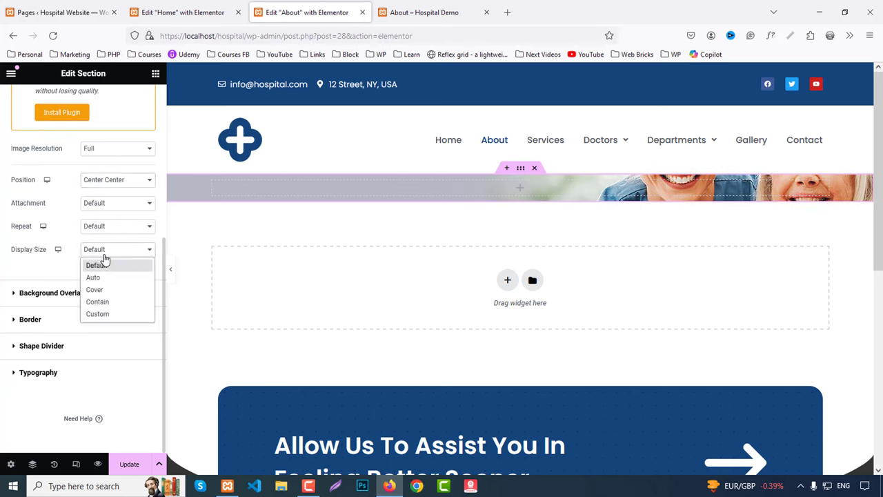
{"action": "left_click", "coordinate": [99, 288]}
{"action": "scroll", "coordinate": [101, 291], "scroll_direction": "up", "scroll_amount": 3}
{"action": "scroll", "coordinate": [102, 292], "scroll_direction": "up", "scroll_amount": 2}
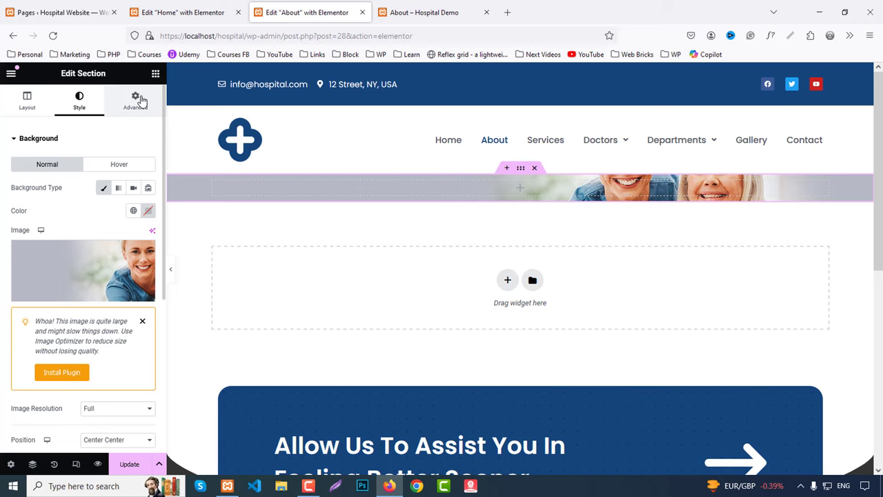
Give the banner section 50 px of top padding and 50 px of bottom padding.
{"action": "left_click", "coordinate": [135, 100]}
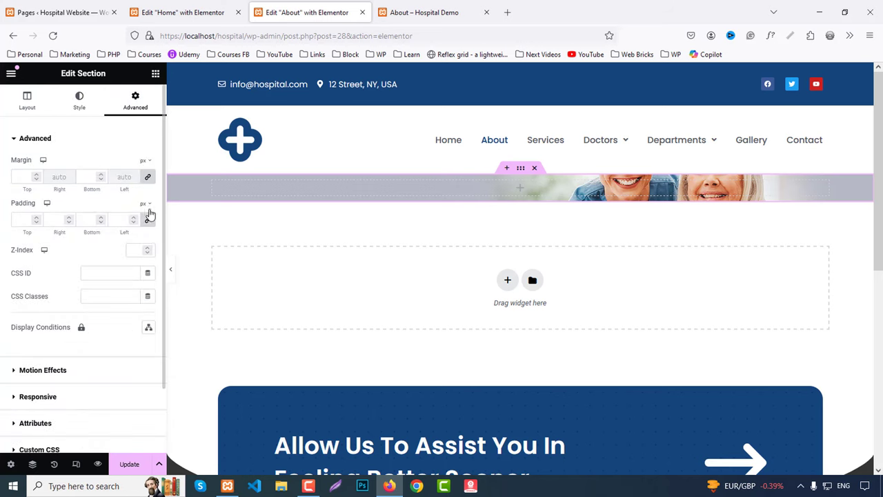
{"action": "left_click", "coordinate": [18, 220]}
{"action": "type", "text": "50"}
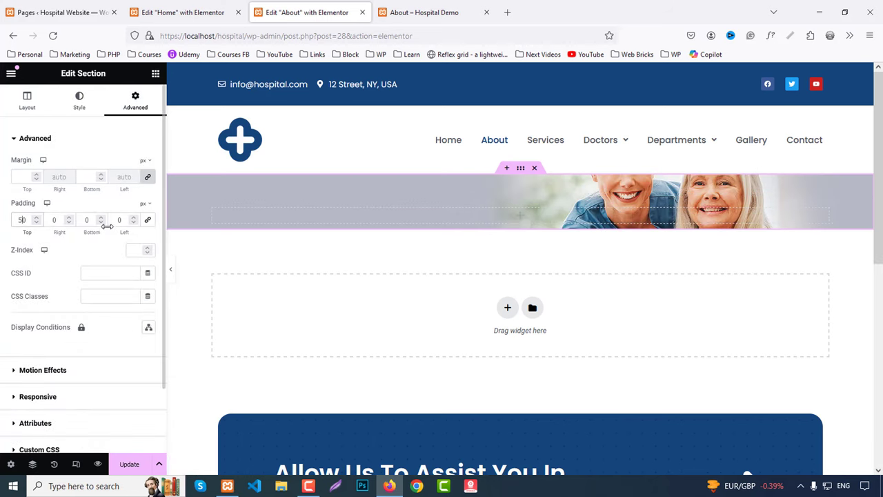
{"action": "left_click", "coordinate": [81, 220]}
{"action": "type", "text": "50"}
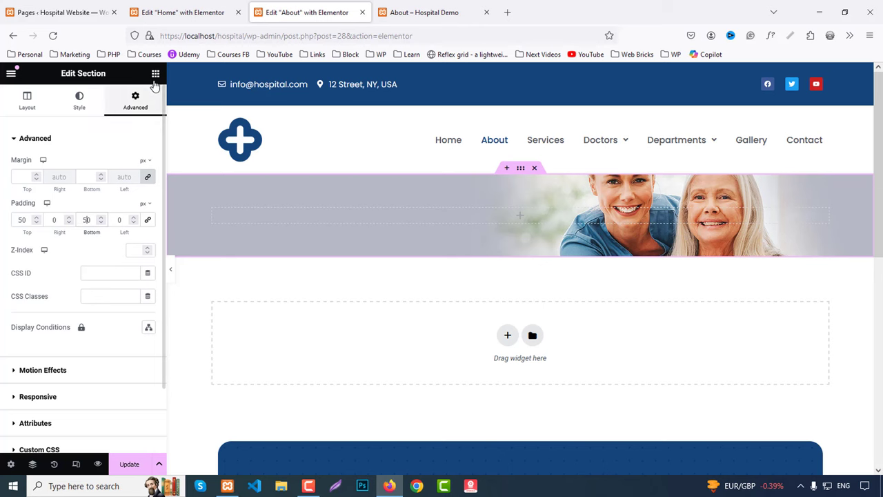
Add a heading to the banner section and set its text to "About Us", as in the demo page.
{"action": "left_click", "coordinate": [156, 73]}
{"action": "left_click_drag", "start_coordinate": [129, 183], "coordinate": [338, 230]}
{"action": "left_click", "coordinate": [445, 5]}
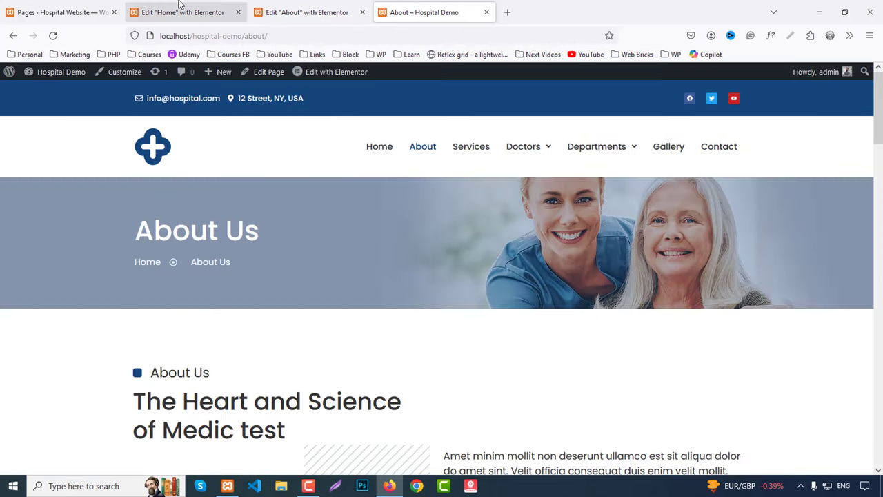
{"action": "left_click", "coordinate": [182, 11]}
{"action": "left_click", "coordinate": [292, 10]}
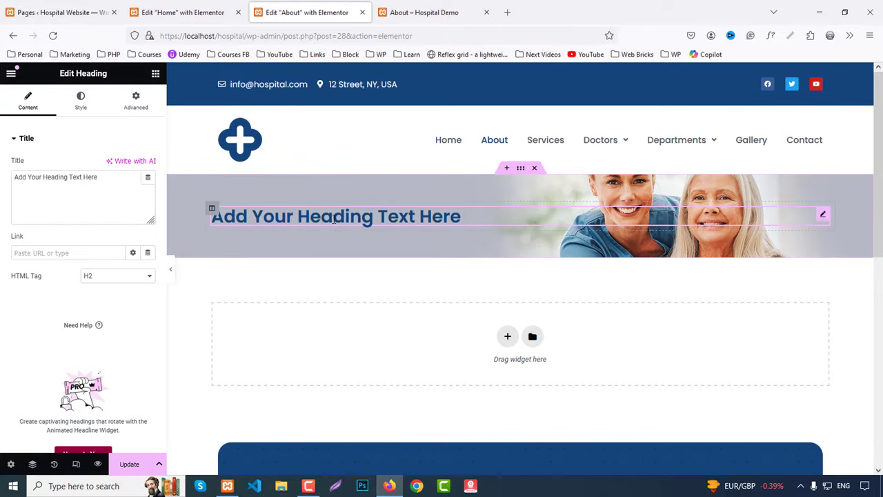
{"action": "left_click", "coordinate": [122, 181]}
{"action": "key", "text": "ctrl+a"}
{"action": "type", "text": "A"}
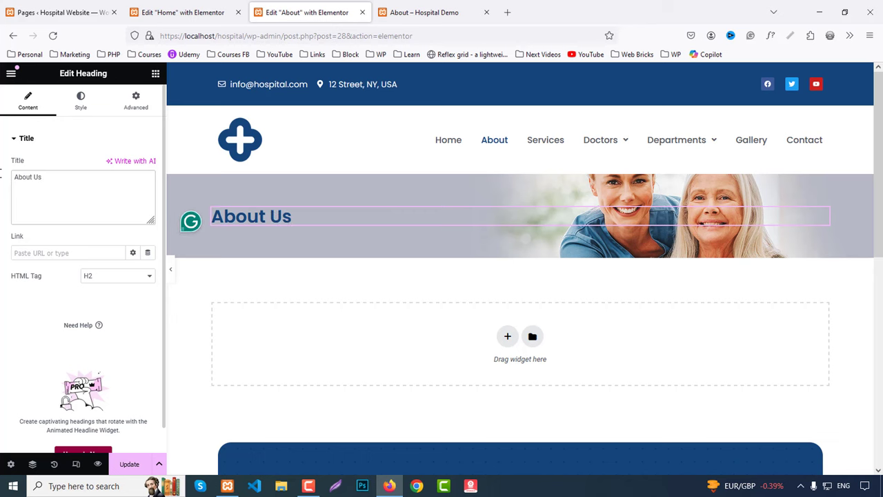
Set the "About Us" heading's font size to 40 px.
{"action": "left_click", "coordinate": [81, 100]}
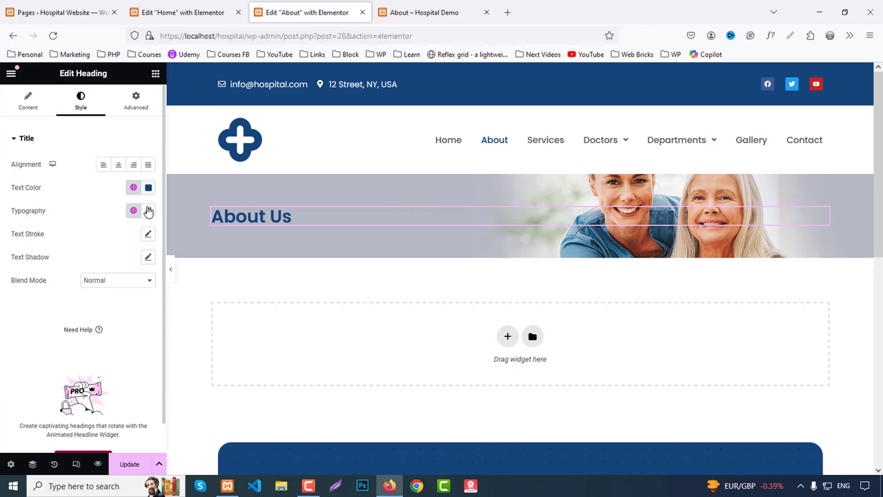
{"action": "left_click", "coordinate": [147, 211]}
{"action": "type", "text": "22"}
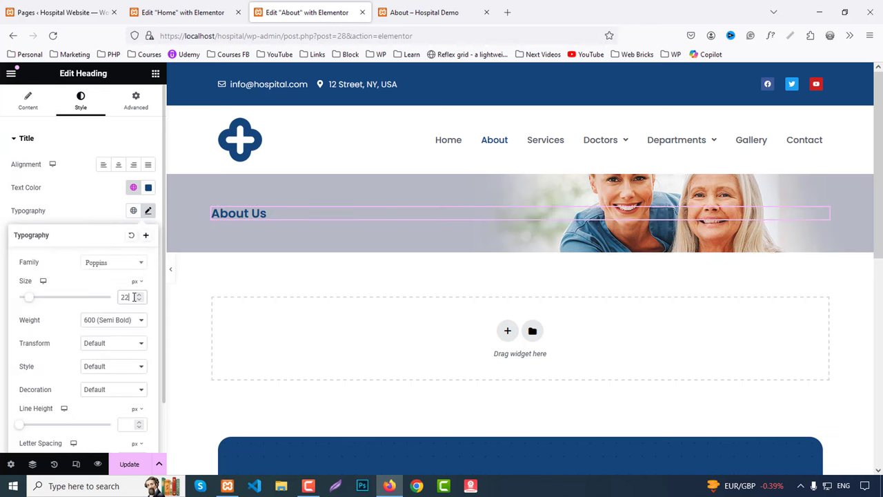
{"action": "key", "text": "Up"}
{"action": "key", "text": "Up"}
{"action": "key", "text": "Up"}
{"action": "key", "text": "Up"}
{"action": "key", "text": "Up"}
{"action": "key", "text": "Up"}
{"action": "key", "text": "Up"}
{"action": "key", "text": "Up"}
{"action": "key", "text": "Up"}
{"action": "key", "text": "Up"}
{"action": "key", "text": "Up"}
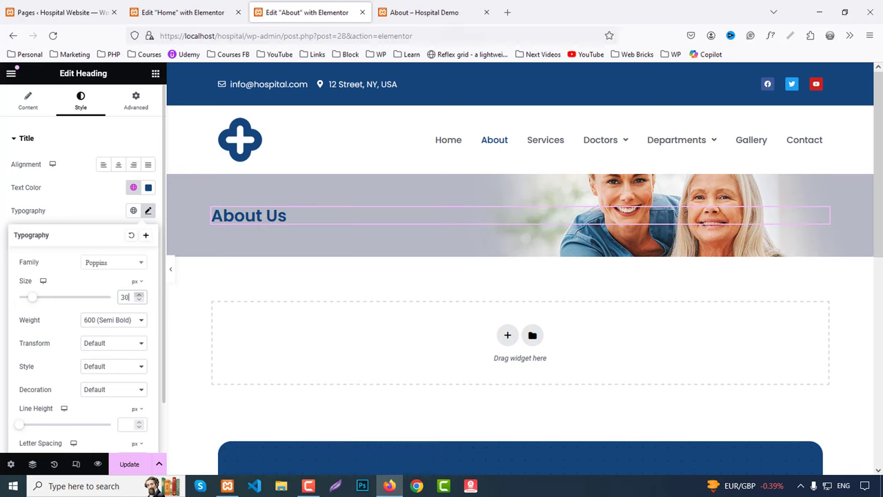
{"action": "key", "text": "Up"}
{"action": "key", "text": "Up"}
{"action": "key", "text": "Up"}
{"action": "key", "text": "Up"}
{"action": "key", "text": "Up"}
{"action": "key", "text": "Up"}
{"action": "key", "text": "Up"}
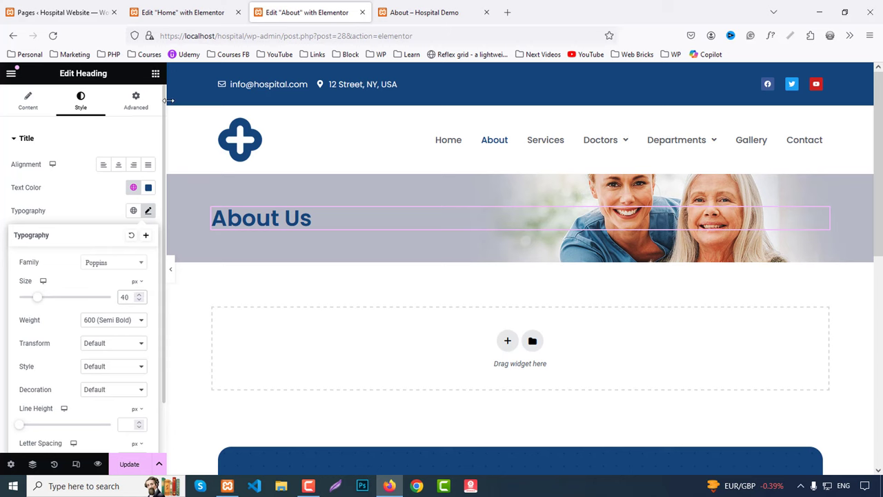
Add an Icon List below the "About Us" heading and set its layout to inline.
{"action": "left_click", "coordinate": [156, 74]}
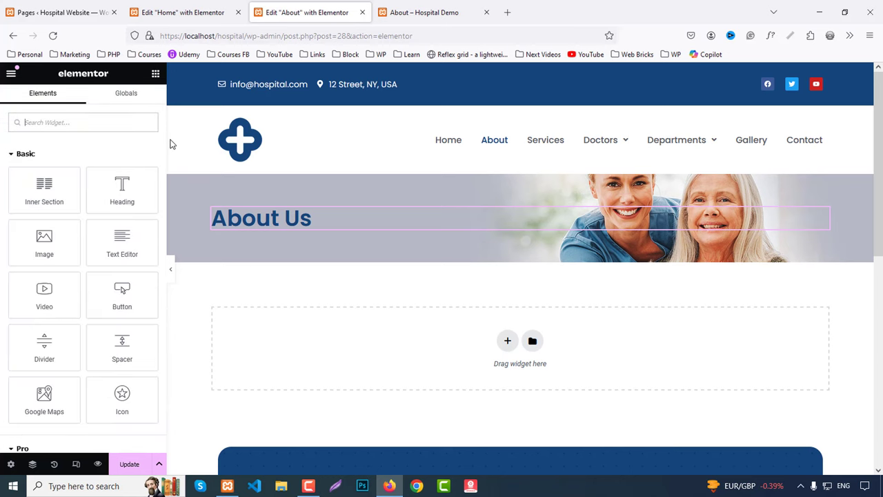
{"action": "type", "text": "list"}
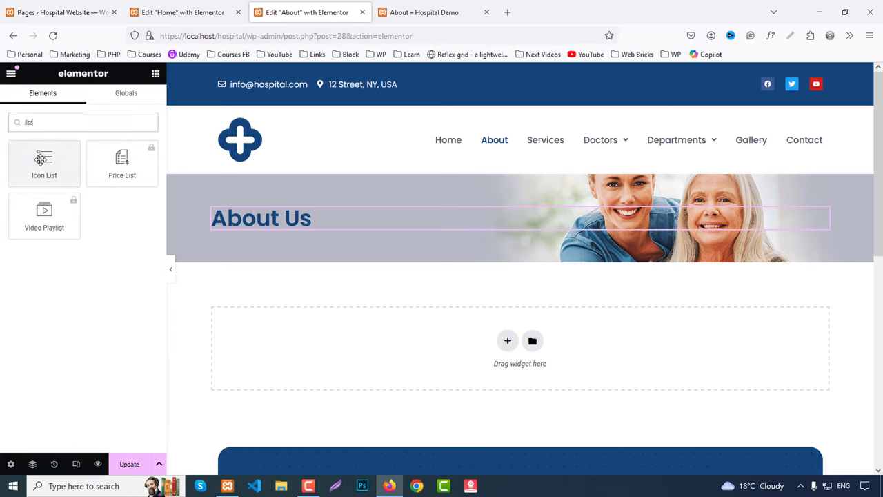
{"action": "left_click_drag", "start_coordinate": [42, 163], "coordinate": [291, 230]}
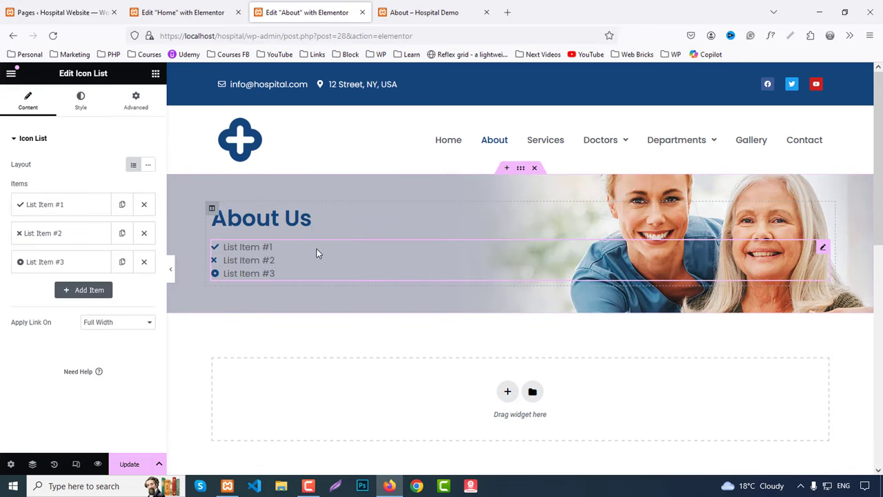
{"action": "left_click", "coordinate": [148, 164]}
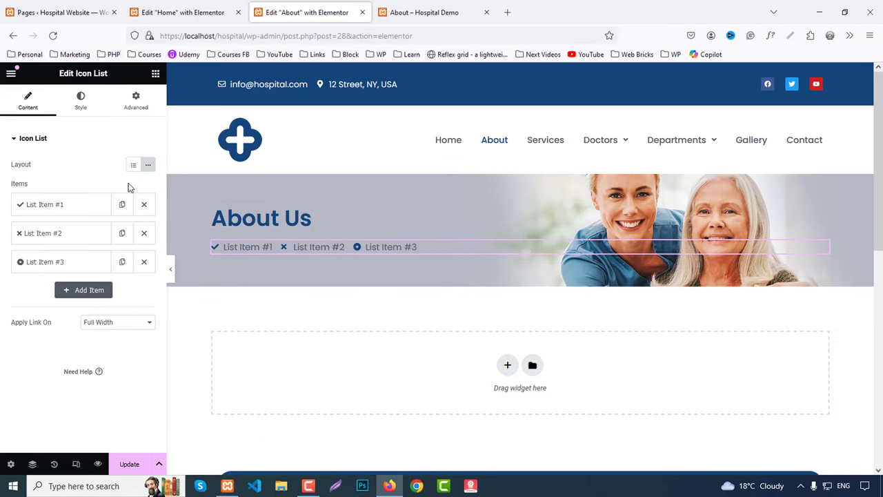
Rename the first list item to "Home" and remove its icon.
{"action": "left_click", "coordinate": [47, 205]}
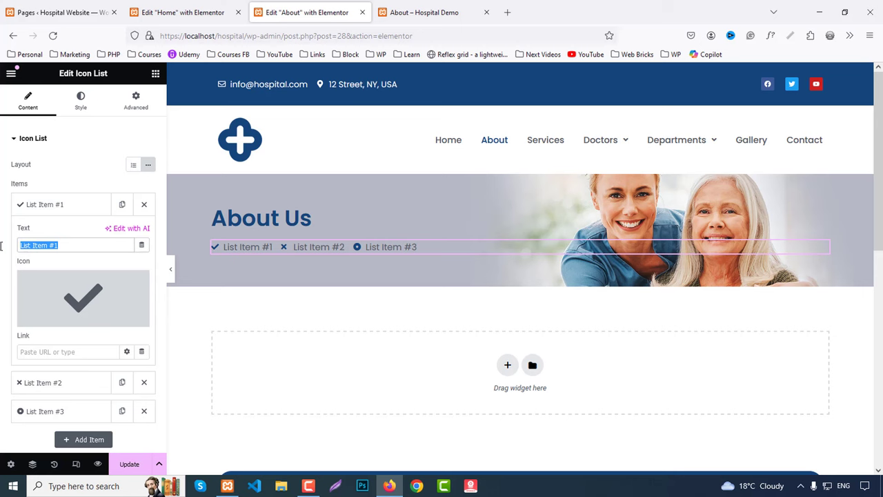
{"action": "type", "text": "Home"}
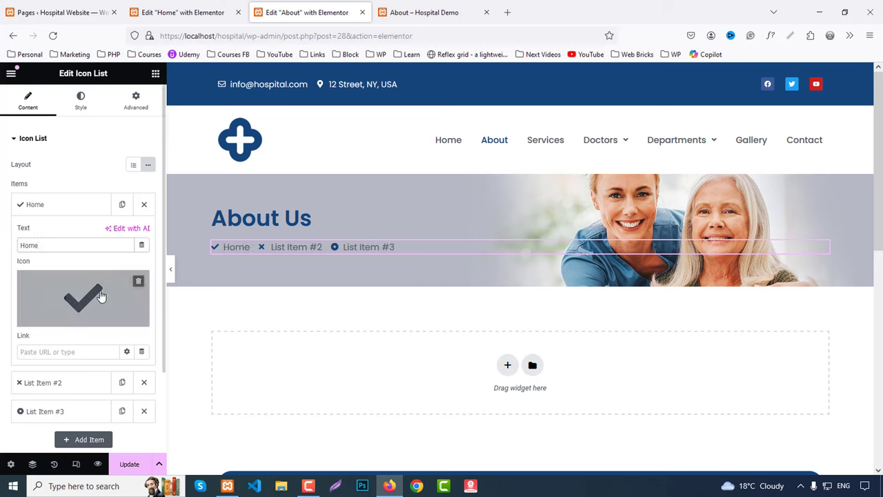
{"action": "left_click", "coordinate": [135, 286]}
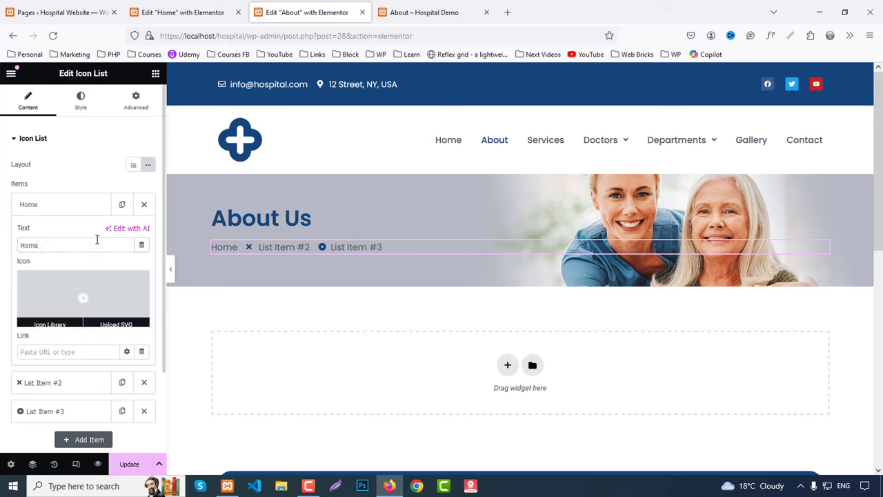
{"action": "left_click", "coordinate": [48, 205]}
Give the second list item the outlined dot circle icon and clear its text.
{"action": "left_click", "coordinate": [39, 234]}
{"action": "left_click", "coordinate": [141, 309]}
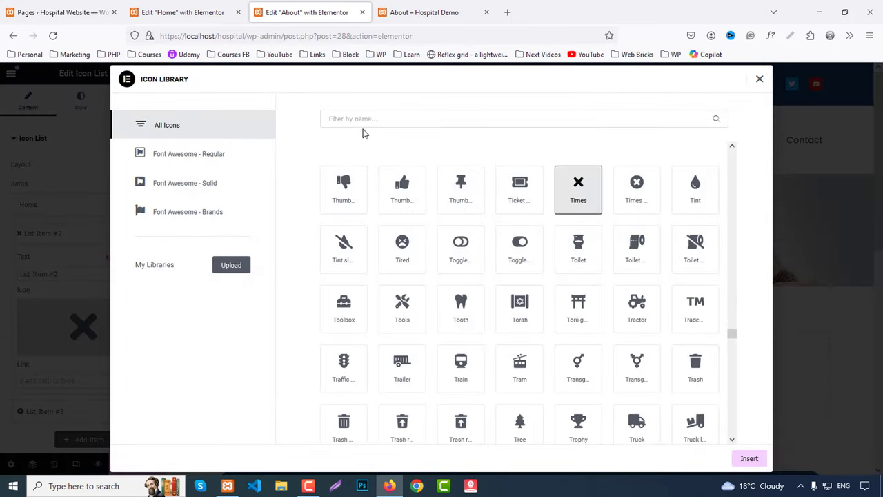
{"action": "left_click", "coordinate": [360, 120]}
{"action": "type", "text": "dot"}
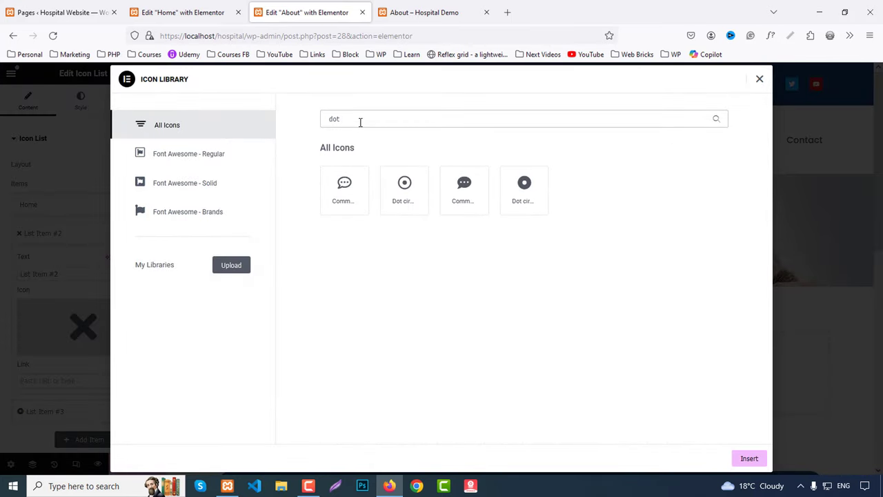
{"action": "left_click", "coordinate": [405, 186]}
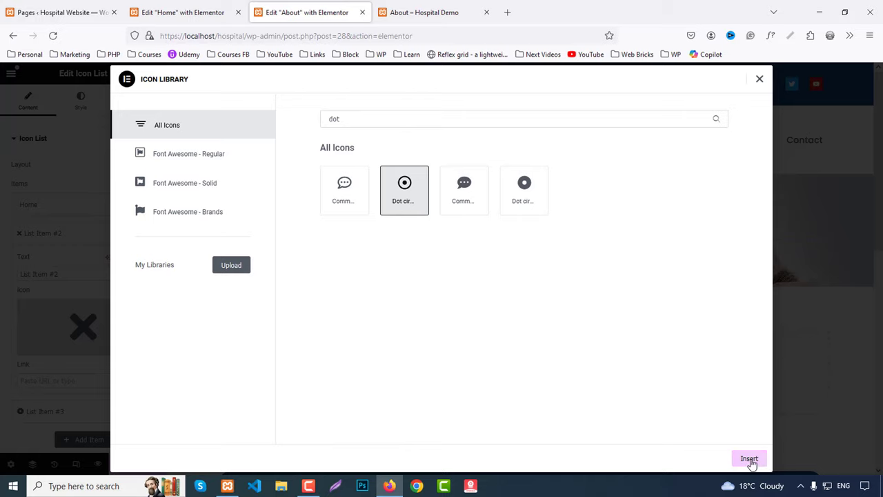
{"action": "left_click", "coordinate": [749, 458]}
{"action": "left_click", "coordinate": [43, 233]}
{"action": "left_click", "coordinate": [69, 233]}
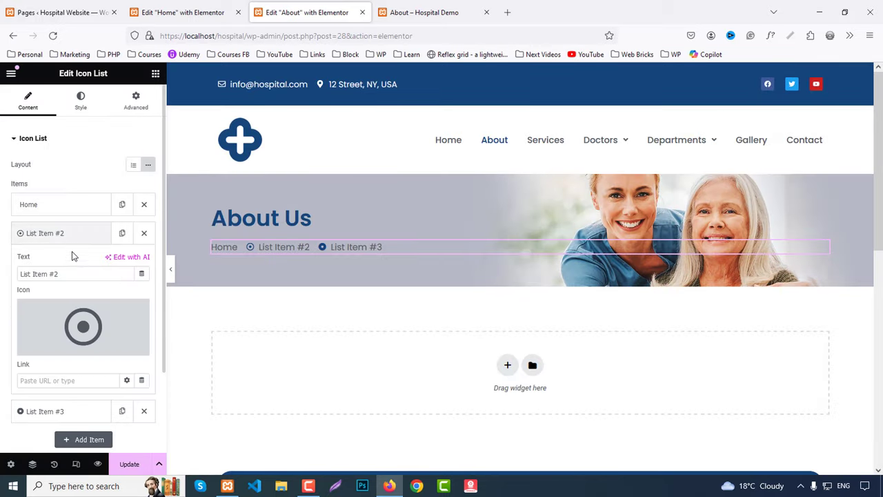
{"action": "left_click", "coordinate": [76, 274]}
{"action": "key", "text": "BackSpace"}
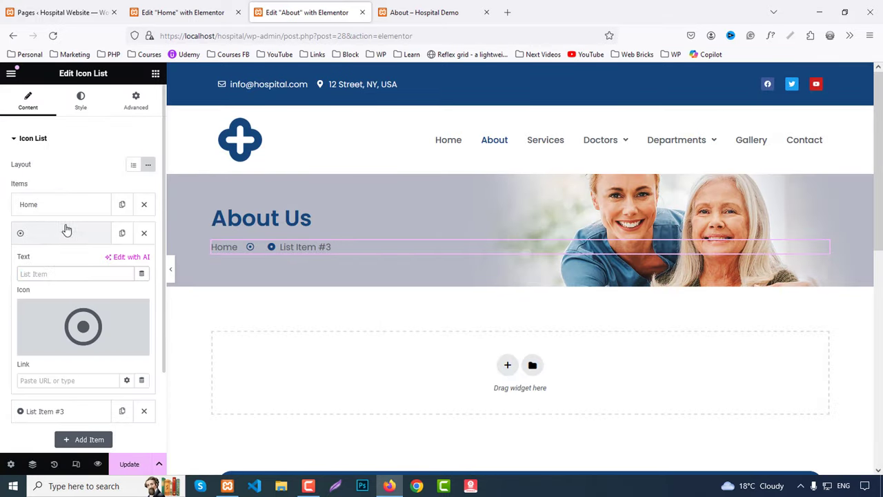
{"action": "left_click", "coordinate": [46, 236]}
Remove the third list item's icon and rename the item to "About Us".
{"action": "left_click", "coordinate": [44, 260]}
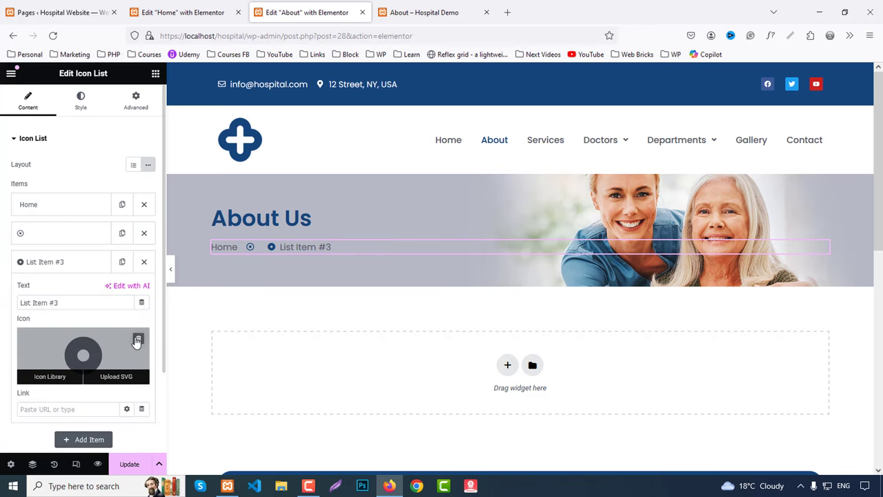
{"action": "left_click", "coordinate": [135, 338]}
{"action": "triple_click", "coordinate": [41, 302]}
{"action": "type", "text": "About Us"}
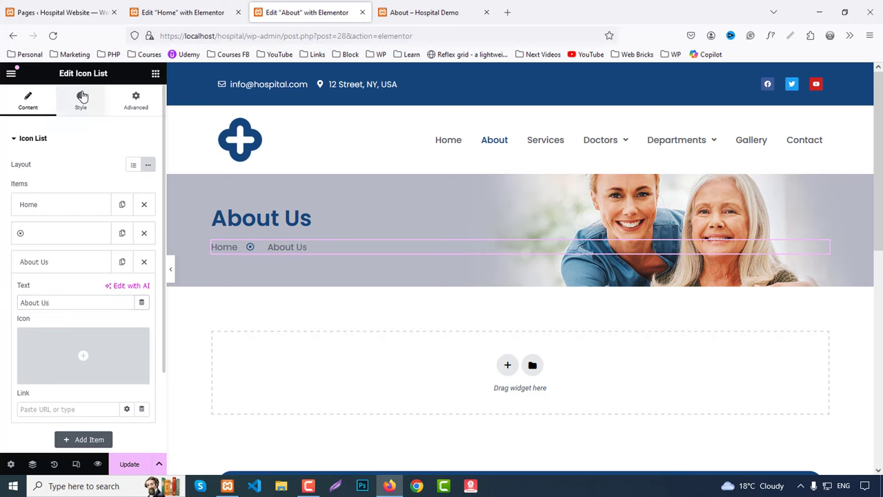
Set the breadcrumb list text's font weight to 500 (Medium).
{"action": "left_click", "coordinate": [80, 98]}
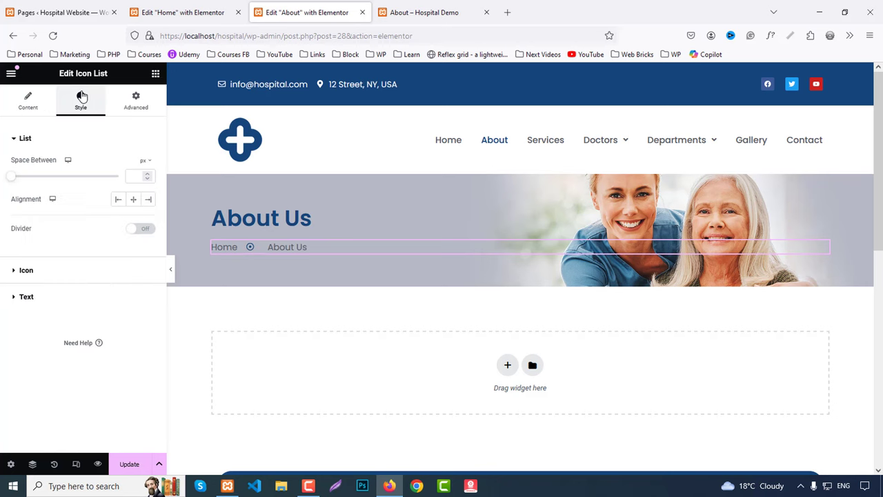
{"action": "left_click", "coordinate": [27, 297]}
{"action": "left_click", "coordinate": [148, 218]}
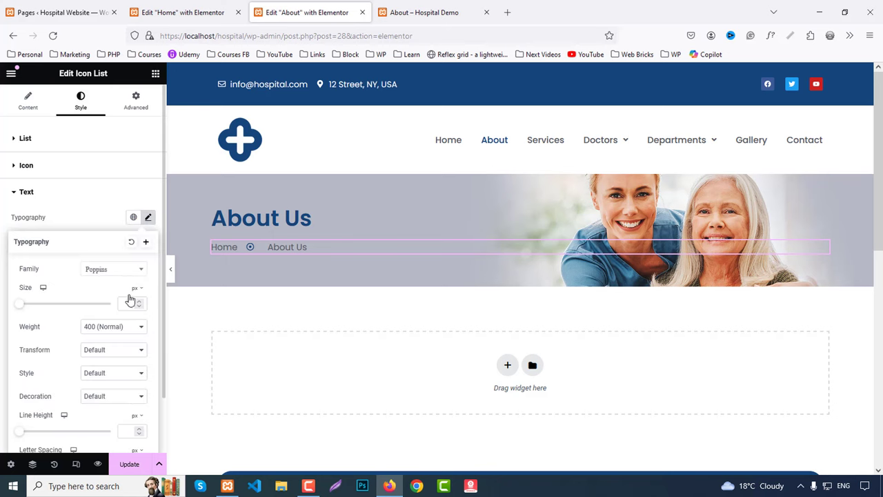
{"action": "left_click", "coordinate": [109, 332]}
{"action": "left_click", "coordinate": [106, 226]}
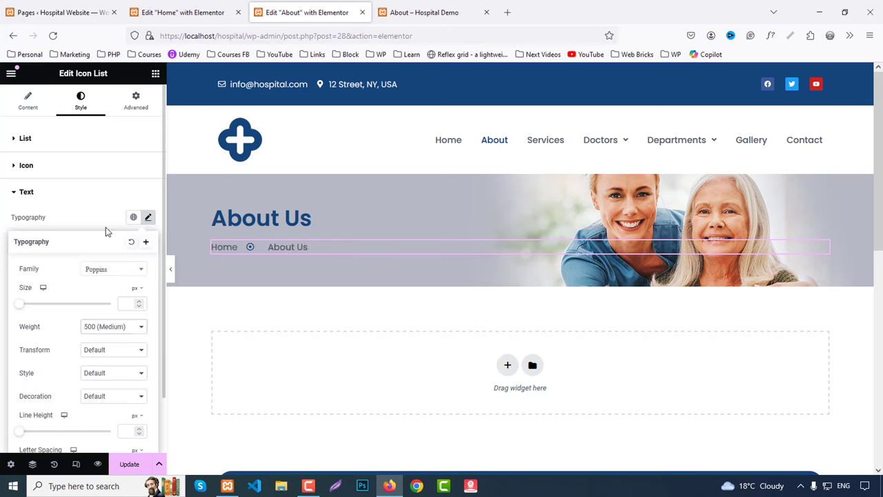
{"action": "left_click", "coordinate": [106, 206]}
{"action": "left_click", "coordinate": [45, 201]}
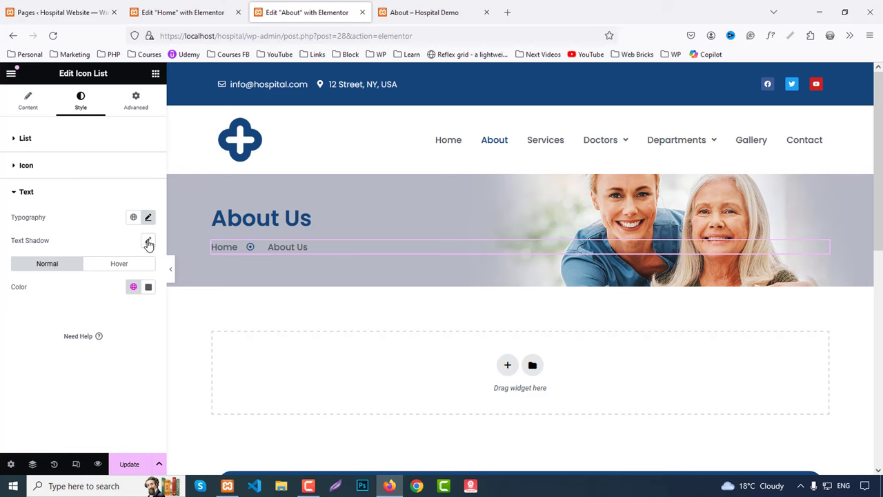
Set the breadcrumb list's text color to the global Primary color.
{"action": "left_click", "coordinate": [148, 287]}
{"action": "left_click_drag", "start_coordinate": [94, 333], "coordinate": [62, 322]}
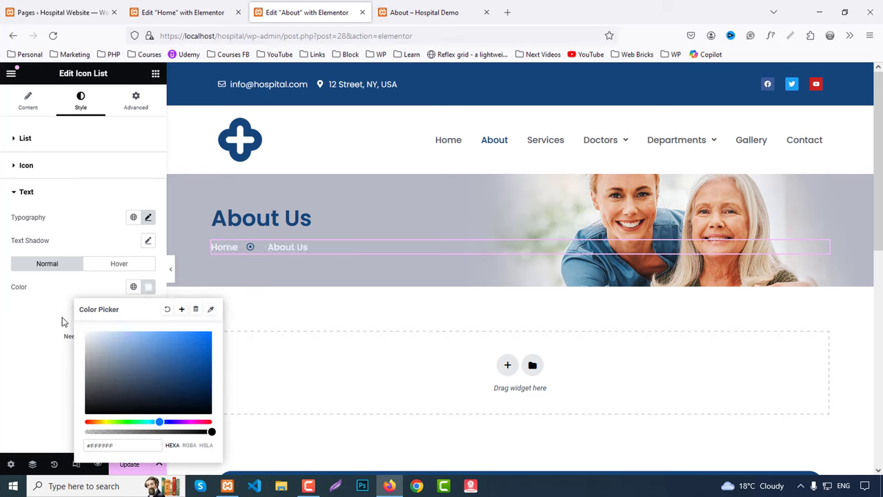
{"action": "left_click", "coordinate": [134, 286]}
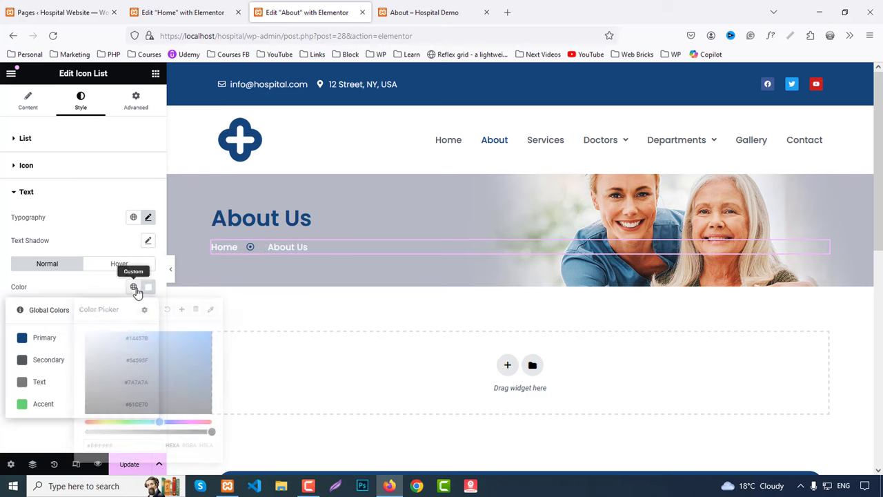
{"action": "left_click", "coordinate": [44, 337]}
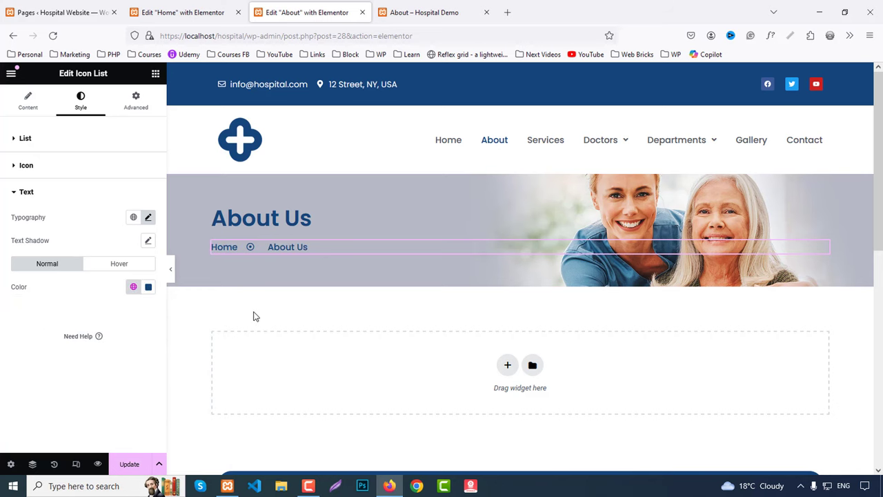
Update the About page, open its preview in a new tab and return to the editor.
{"action": "left_click", "coordinate": [126, 464]}
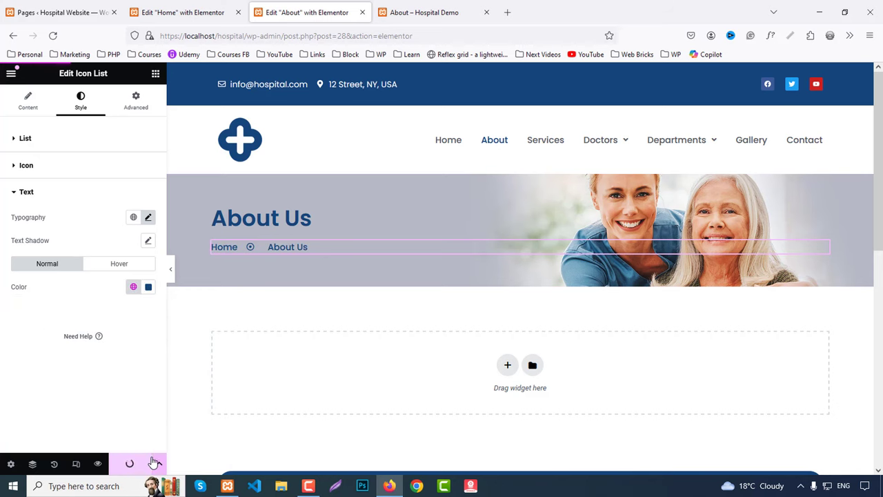
{"action": "left_click", "coordinate": [98, 464]}
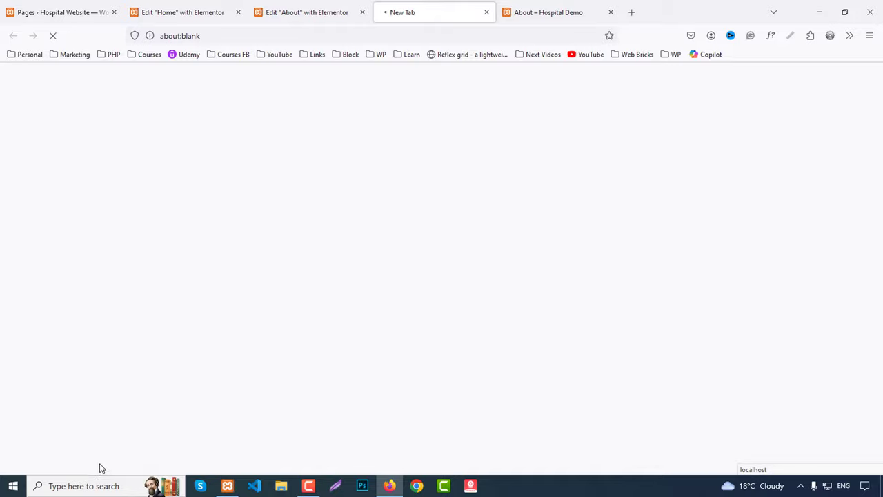
{"action": "left_click", "coordinate": [507, 6]}
{"action": "left_click", "coordinate": [267, 10]}
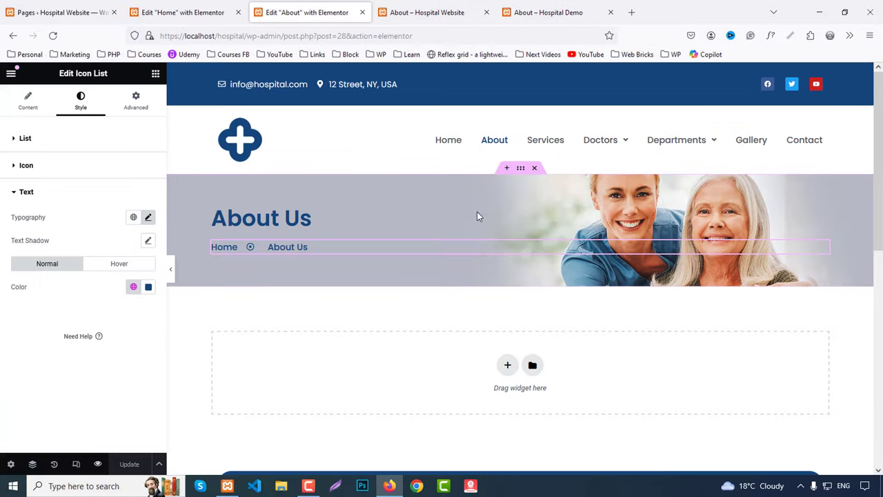
Add a linear gradient overlay to the banner section with global Primary as second color, locations 100% and 54%, and angle 51°.
{"action": "left_click", "coordinate": [521, 168]}
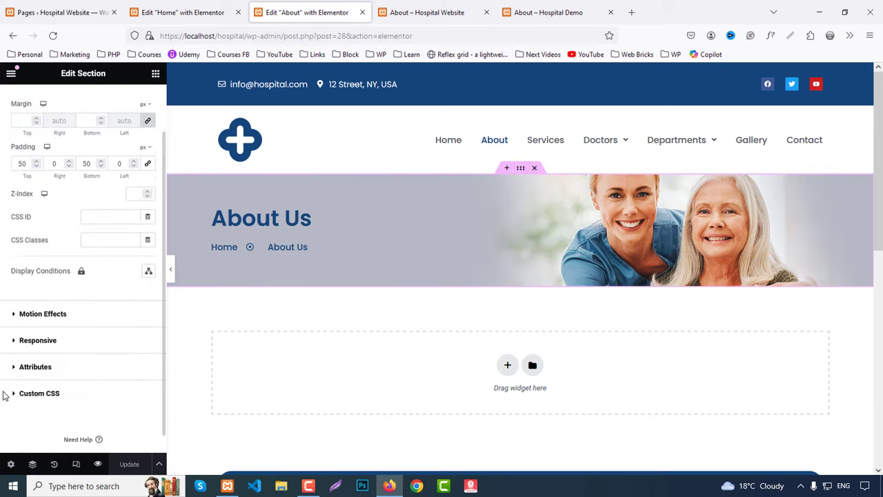
{"action": "left_click", "coordinate": [80, 96]}
{"action": "scroll", "coordinate": [69, 379], "scroll_direction": "down", "scroll_amount": 4}
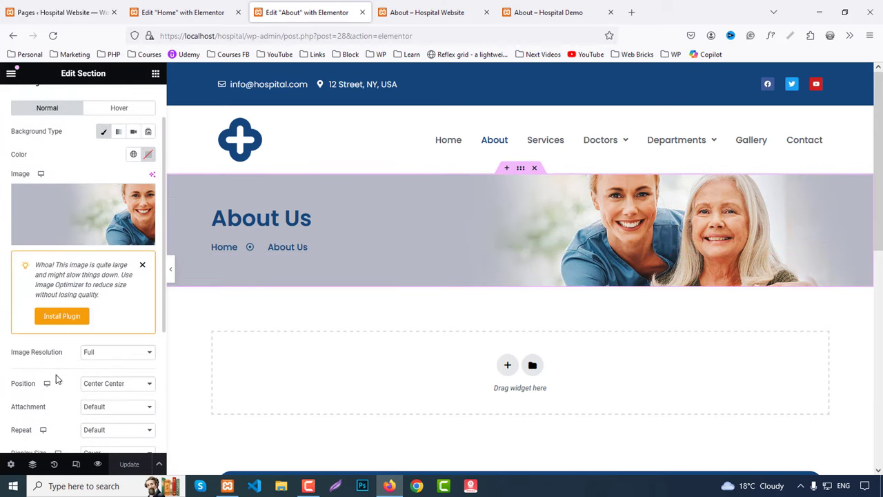
{"action": "left_click", "coordinate": [60, 295]}
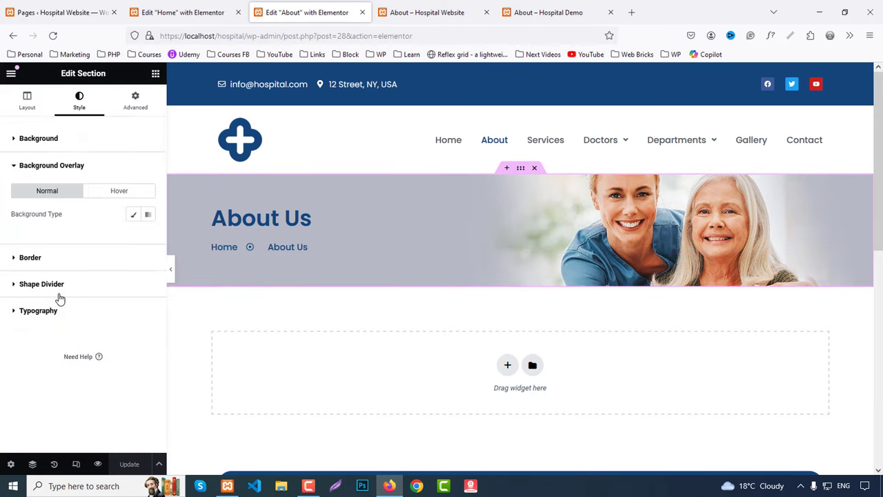
{"action": "left_click", "coordinate": [147, 220]}
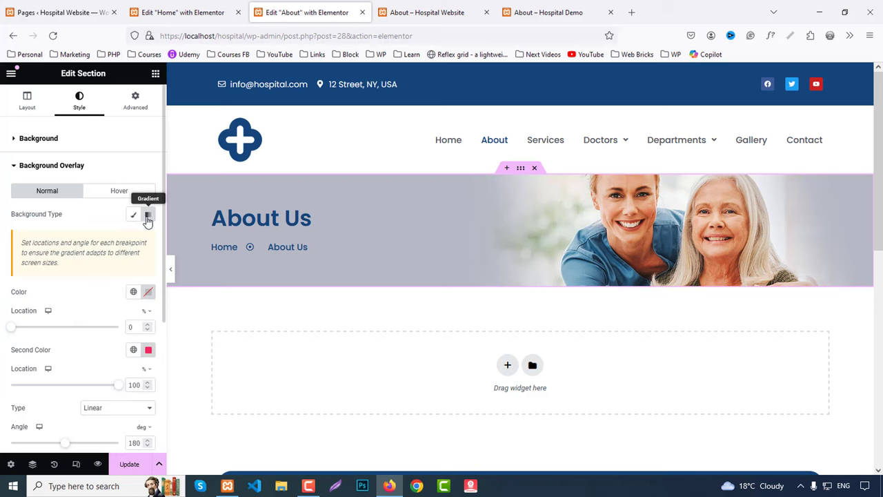
{"action": "left_click", "coordinate": [133, 350]}
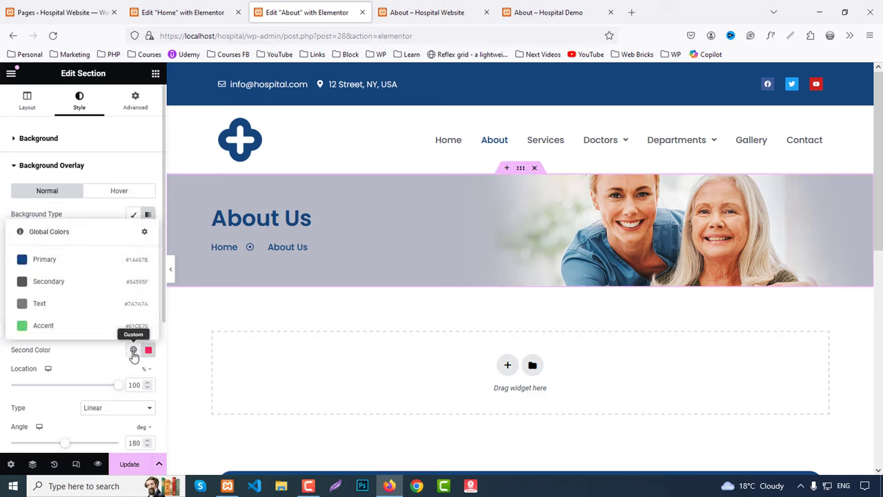
{"action": "left_click", "coordinate": [39, 261]}
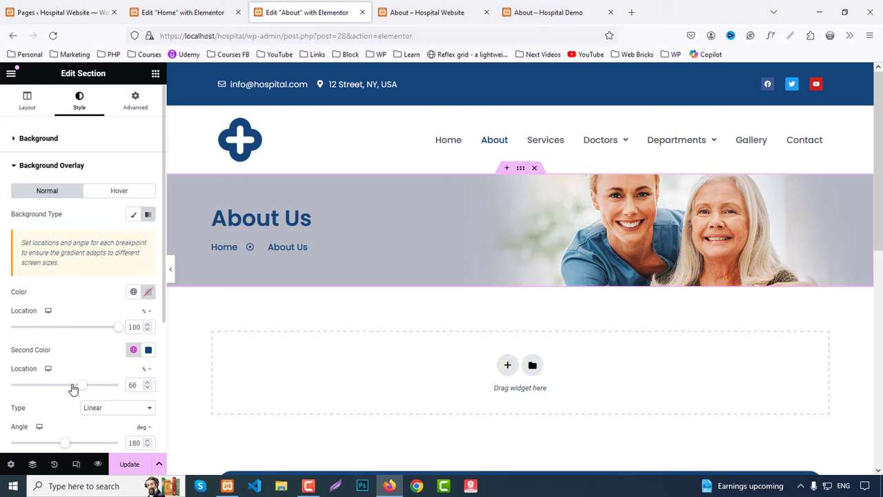
{"action": "left_click", "coordinate": [112, 407]}
{"action": "left_click", "coordinate": [112, 408]}
{"action": "scroll", "coordinate": [100, 391], "scroll_direction": "down", "scroll_amount": 1}
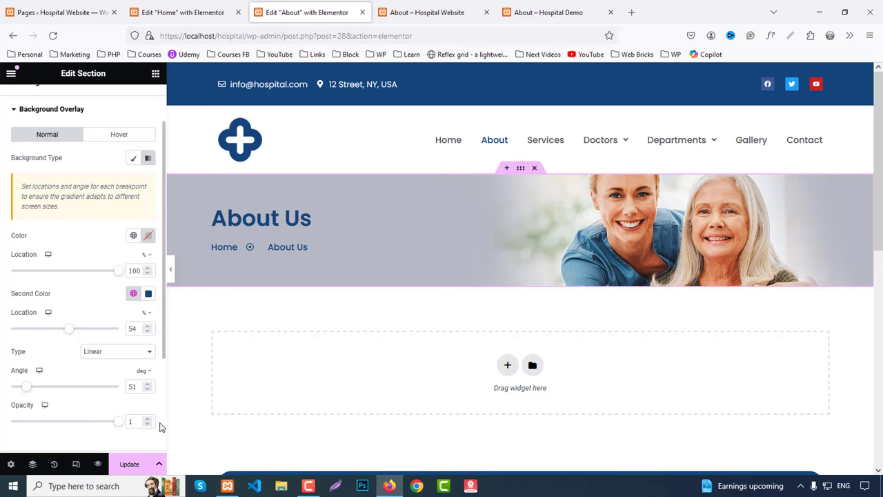
Copy the "The Heart and Science of Medic test" section from the Home page and paste it below the About page's banner.
{"action": "left_click", "coordinate": [544, 12]}
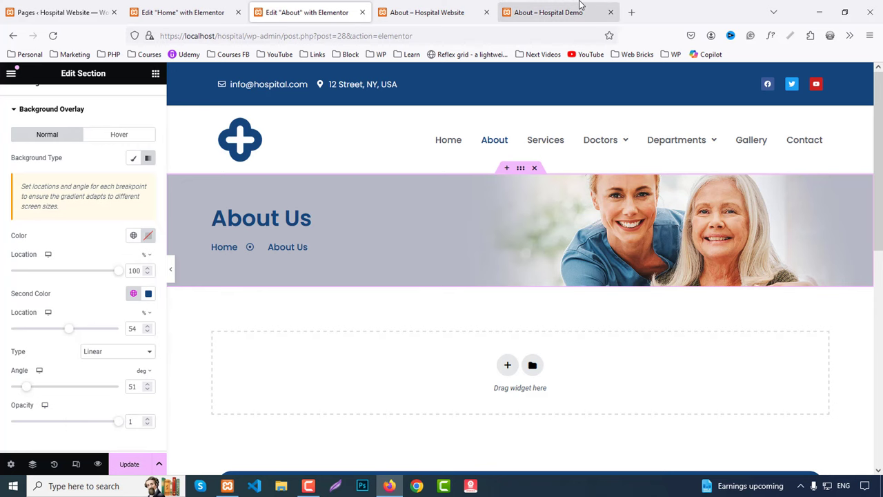
{"action": "scroll", "coordinate": [238, 341], "scroll_direction": "down", "scroll_amount": 4}
{"action": "left_click", "coordinate": [199, 12]}
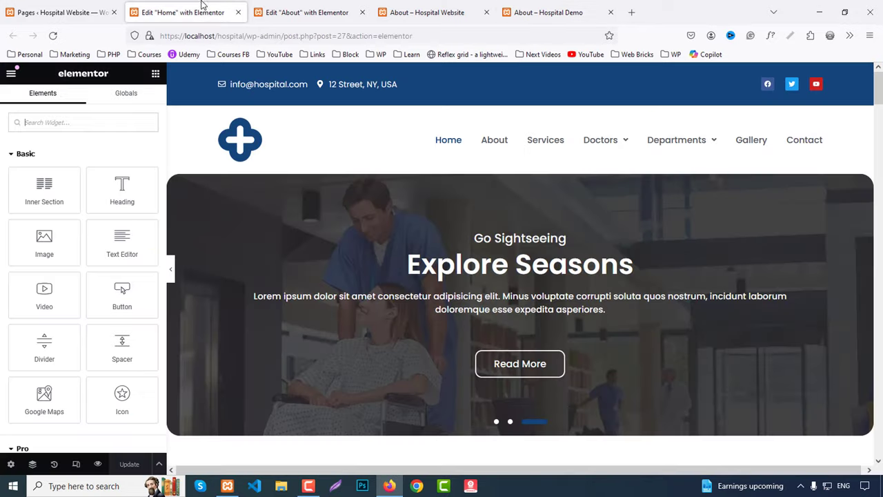
{"action": "scroll", "coordinate": [587, 255], "scroll_direction": "down", "scroll_amount": 4}
{"action": "scroll", "coordinate": [589, 252], "scroll_direction": "up", "scroll_amount": 1}
{"action": "scroll", "coordinate": [589, 252], "scroll_direction": "up", "scroll_amount": 1}
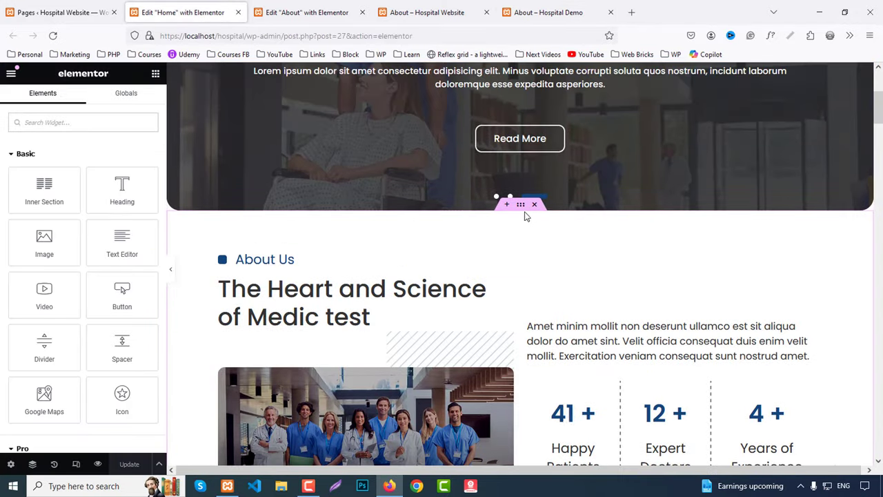
{"action": "right_click", "coordinate": [552, 257]}
{"action": "left_click", "coordinate": [556, 259]}
{"action": "key", "text": "ctrl+Tab"}
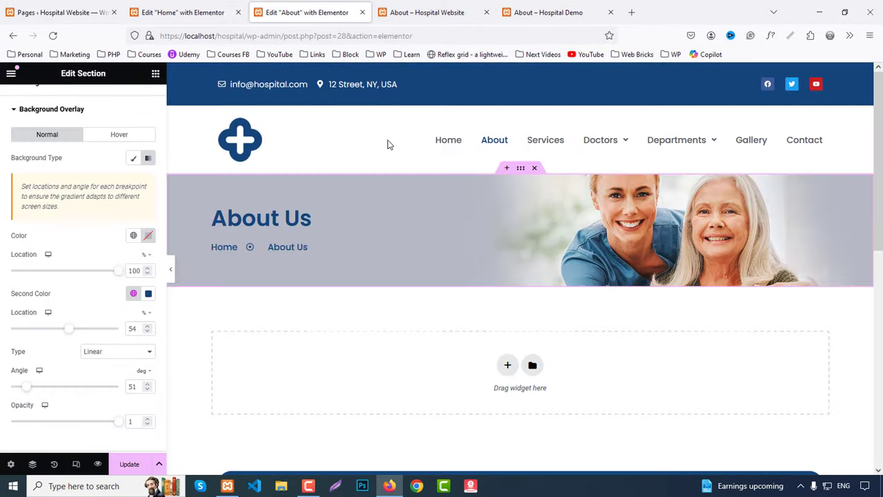
{"action": "right_click", "coordinate": [394, 370]}
{"action": "left_click", "coordinate": [421, 377]}
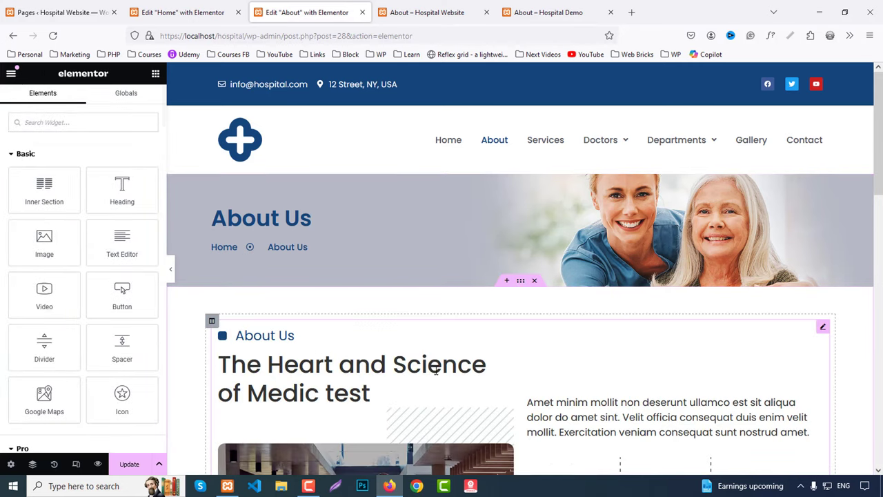
{"action": "scroll", "coordinate": [485, 355], "scroll_direction": "down", "scroll_amount": 4}
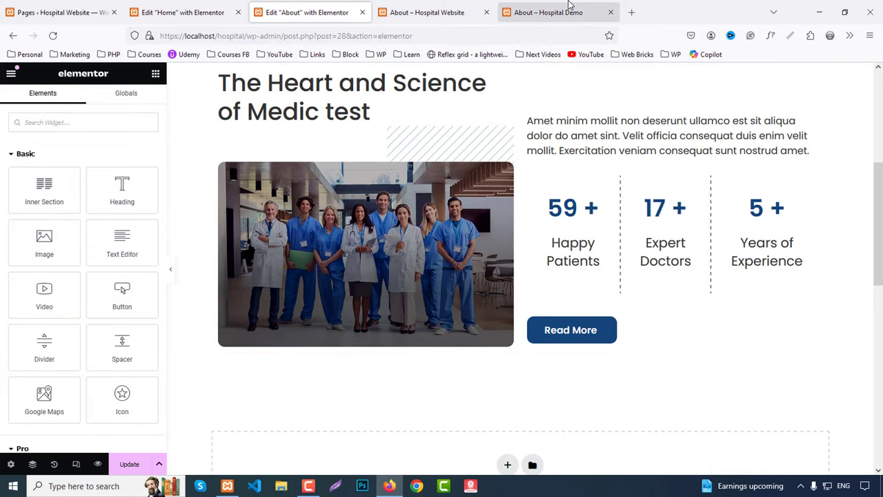
Check the demo About page, then copy the Home page's dark FAQ section with the doctor photo and paste it below the About Us section.
{"action": "left_click", "coordinate": [570, 7]}
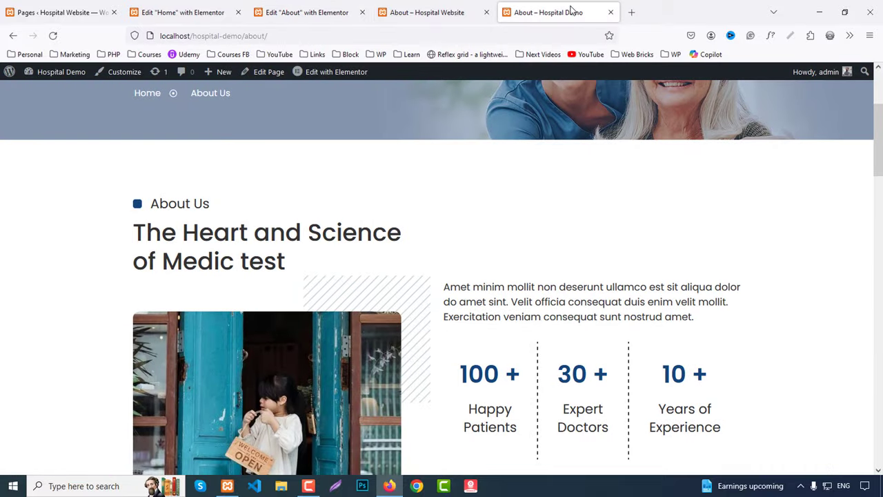
{"action": "scroll", "coordinate": [695, 177], "scroll_direction": "down", "scroll_amount": 6}
{"action": "left_click", "coordinate": [429, 12]}
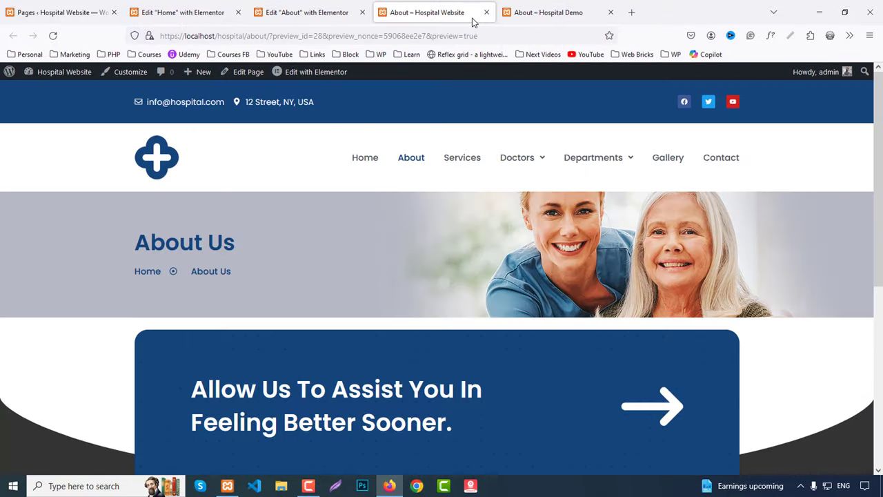
{"action": "left_click", "coordinate": [537, 7]}
{"action": "left_click", "coordinate": [182, 12]}
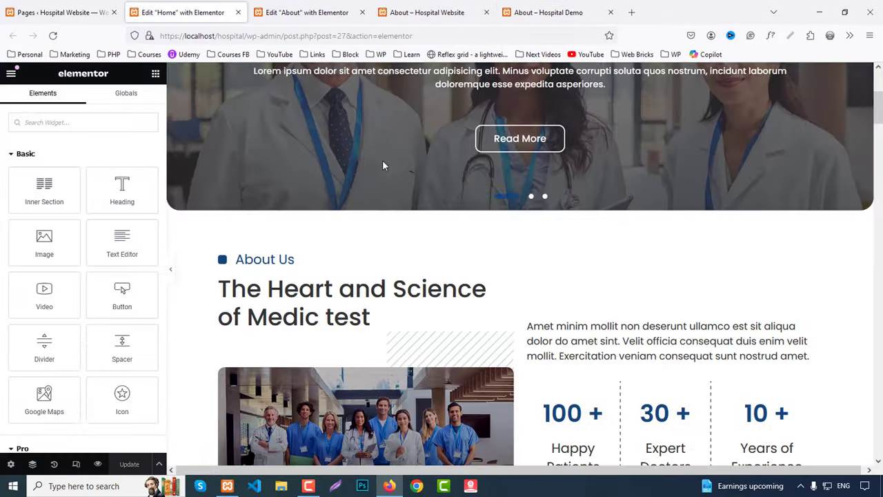
{"action": "scroll", "coordinate": [493, 251], "scroll_direction": "down", "scroll_amount": 4}
{"action": "scroll", "coordinate": [493, 256], "scroll_direction": "down", "scroll_amount": 8}
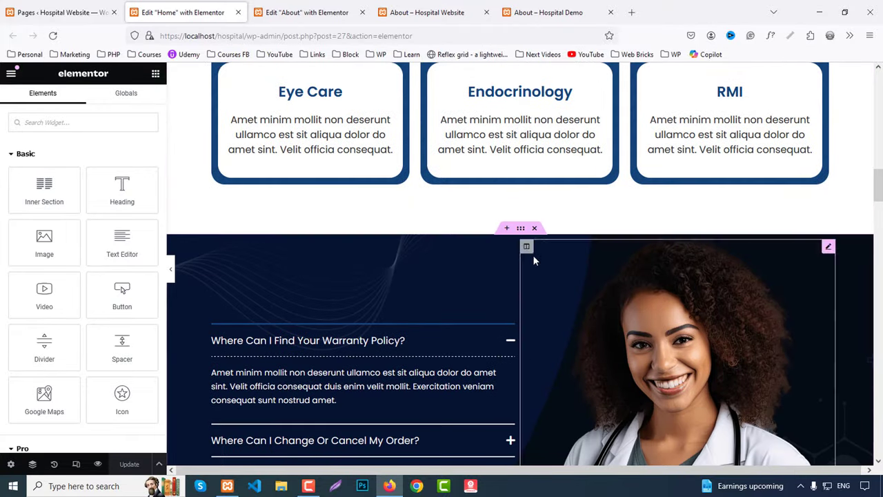
{"action": "right_click", "coordinate": [522, 232]}
{"action": "left_click", "coordinate": [540, 282]}
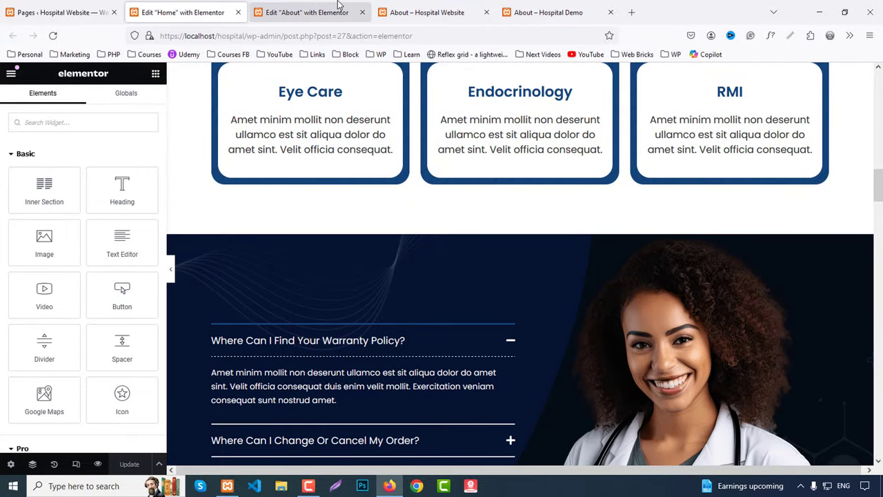
{"action": "left_click", "coordinate": [307, 12]}
{"action": "scroll", "coordinate": [403, 297], "scroll_direction": "down", "scroll_amount": 3}
{"action": "right_click", "coordinate": [347, 246]}
{"action": "left_click", "coordinate": [358, 251]}
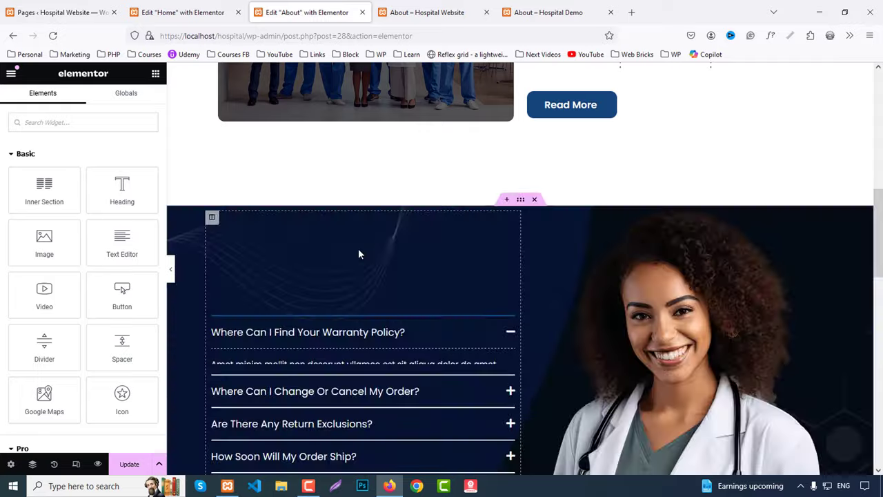
Check the demo About page, then copy the Home page's "Choose Your Optimal Plan" pricing section and paste it below the About page's FAQ section.
{"action": "scroll", "coordinate": [774, 88], "scroll_direction": "up", "scroll_amount": 10}
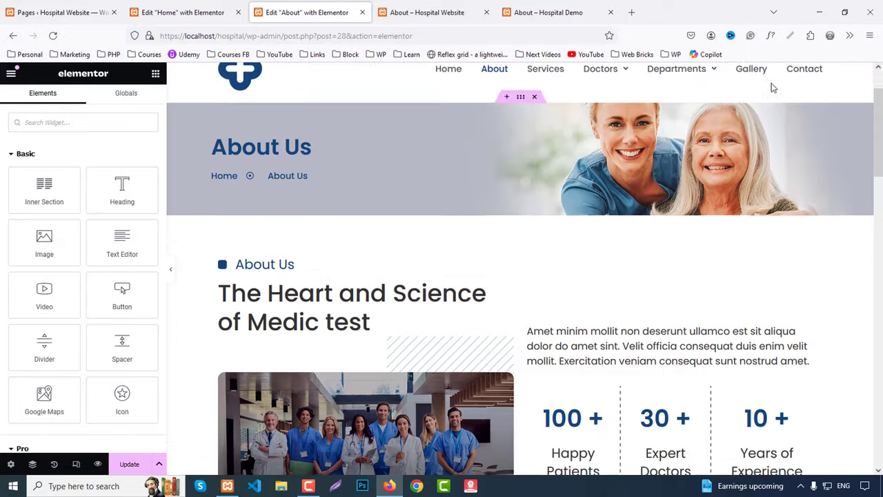
{"action": "left_click", "coordinate": [585, 9]}
{"action": "scroll", "coordinate": [598, 280], "scroll_direction": "down", "scroll_amount": 6}
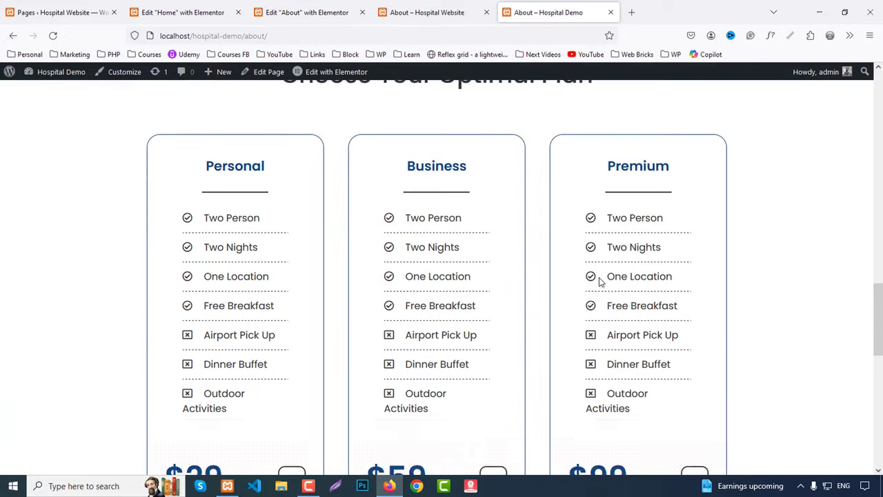
{"action": "left_click", "coordinate": [200, 12]}
{"action": "scroll", "coordinate": [618, 269], "scroll_direction": "down", "scroll_amount": 10}
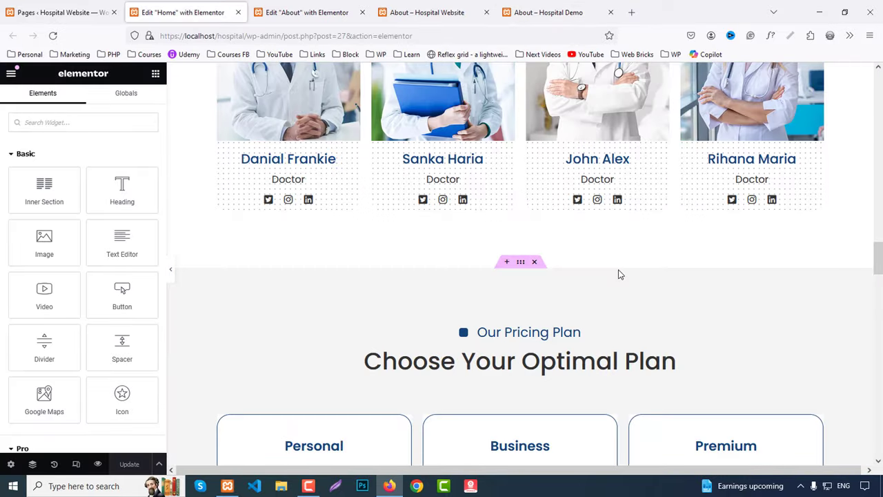
{"action": "scroll", "coordinate": [524, 237], "scroll_direction": "down", "scroll_amount": 1}
{"action": "right_click", "coordinate": [521, 210]}
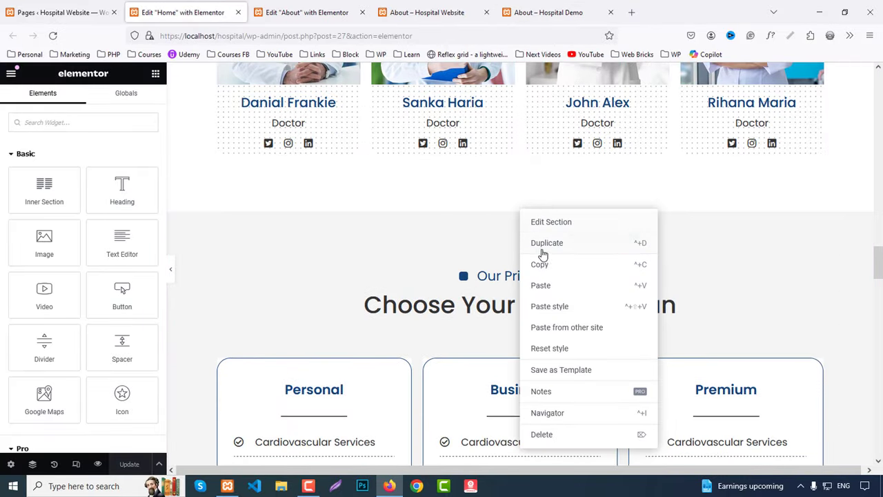
{"action": "left_click", "coordinate": [307, 12]}
{"action": "scroll", "coordinate": [491, 290], "scroll_direction": "down", "scroll_amount": 3}
{"action": "scroll", "coordinate": [491, 290], "scroll_direction": "down", "scroll_amount": 12}
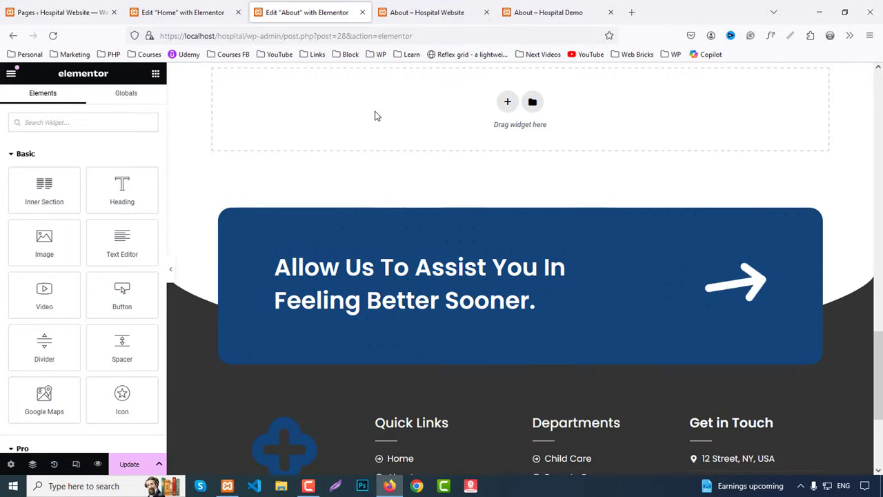
{"action": "right_click", "coordinate": [375, 113]}
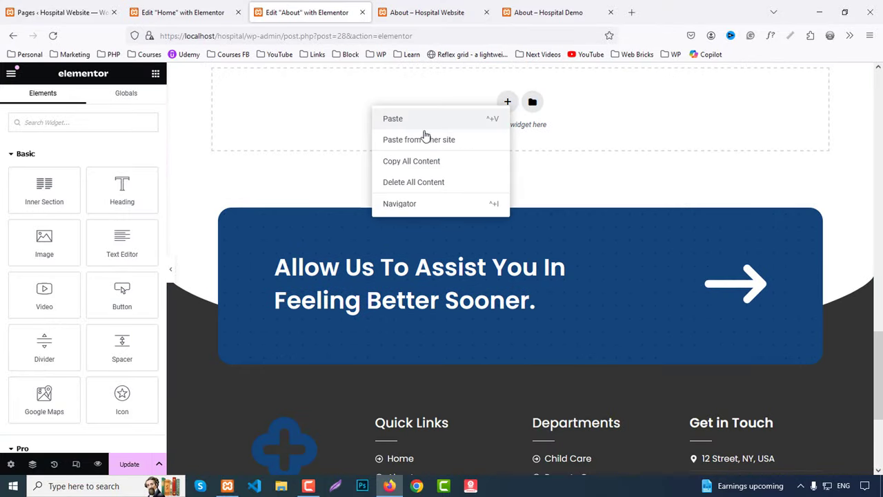
{"action": "left_click", "coordinate": [509, 174]}
Clear the background color of the About page's pricing section and update the page.
{"action": "scroll", "coordinate": [510, 175], "scroll_direction": "up", "scroll_amount": 10}
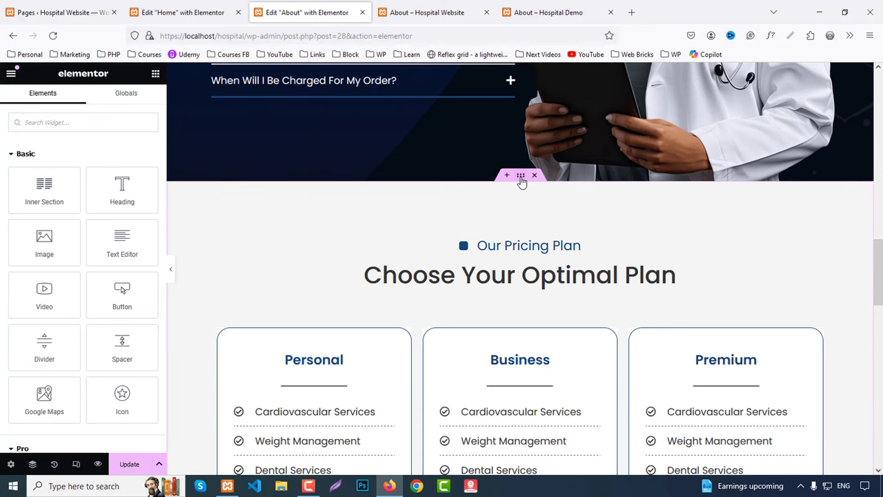
{"action": "left_click", "coordinate": [521, 178]}
{"action": "left_click", "coordinate": [79, 100]}
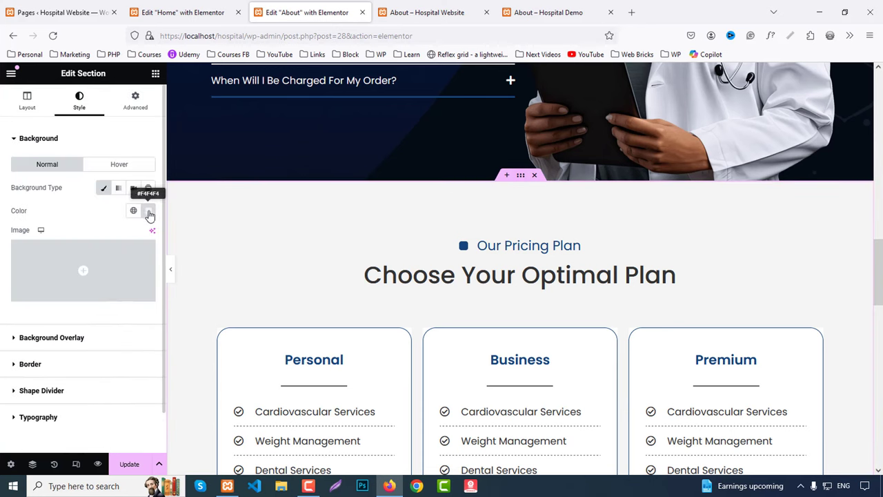
{"action": "left_click", "coordinate": [149, 211]}
{"action": "left_click", "coordinate": [170, 233]}
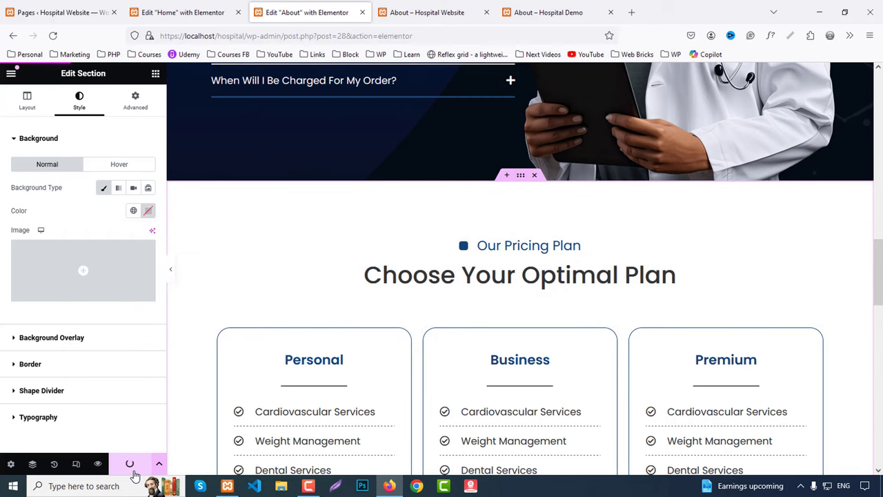
Review the About page preview through the FAQ and pricing sections and compare it with the demo About page.
{"action": "left_click", "coordinate": [436, 4]}
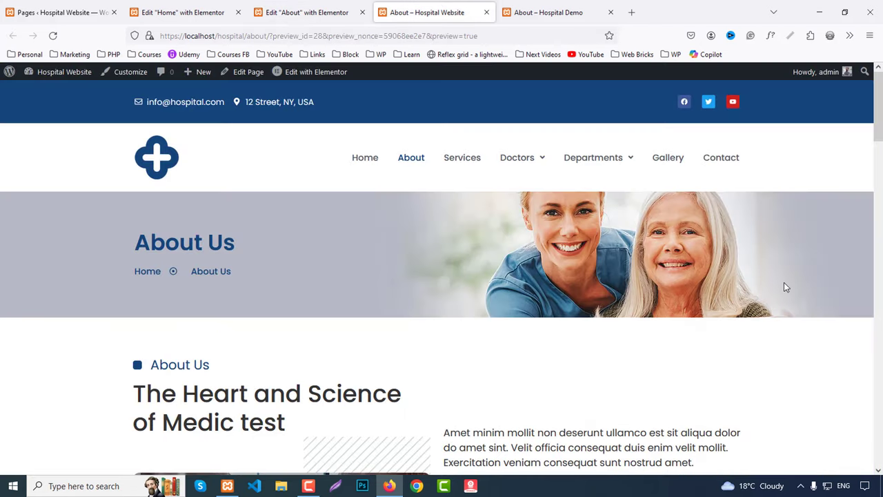
{"action": "scroll", "coordinate": [784, 279], "scroll_direction": "down", "scroll_amount": 10}
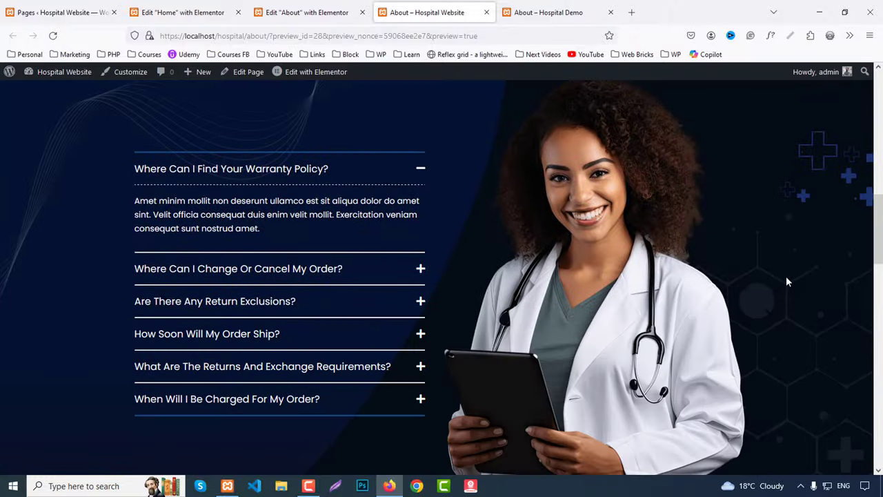
{"action": "scroll", "coordinate": [787, 281], "scroll_direction": "down", "scroll_amount": 15}
{"action": "scroll", "coordinate": [788, 282], "scroll_direction": "up", "scroll_amount": 8}
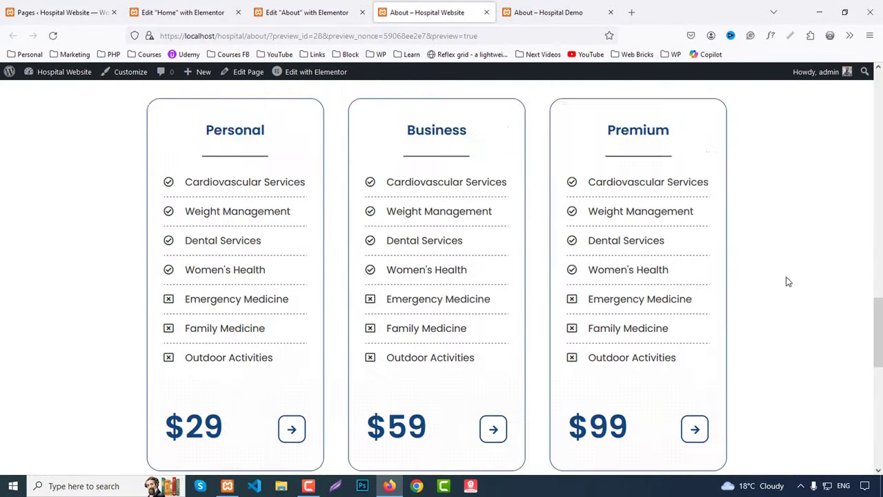
{"action": "scroll", "coordinate": [789, 281], "scroll_direction": "up", "scroll_amount": 6}
{"action": "left_click", "coordinate": [519, 10]}
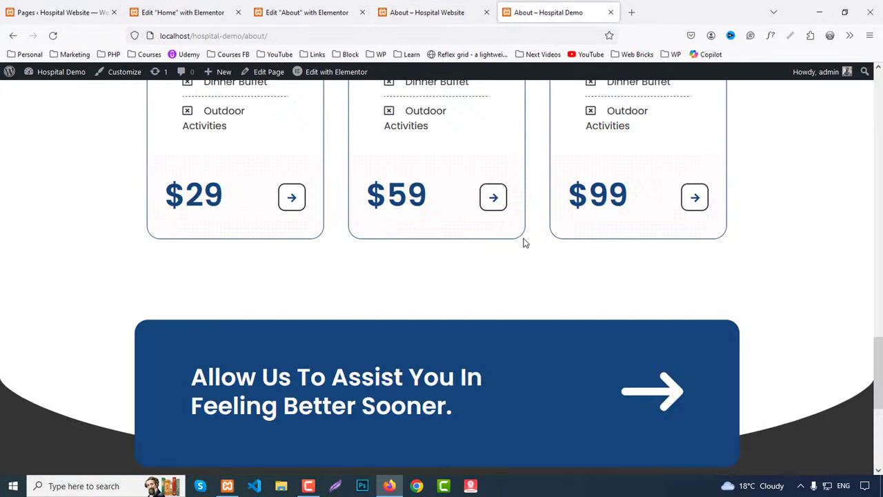
{"action": "scroll", "coordinate": [524, 240], "scroll_direction": "up", "scroll_amount": 20}
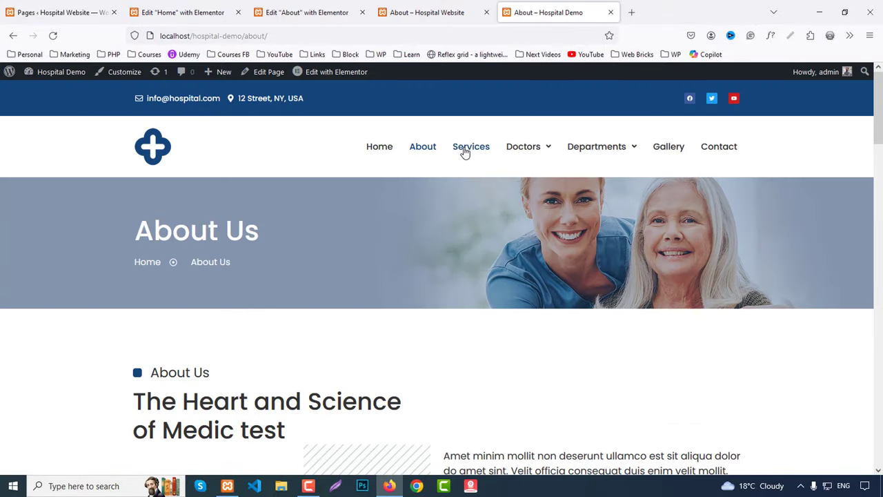
Open the demo Services page and examine its banner, service cards, testimonials and footer.
{"action": "left_click", "coordinate": [465, 148]}
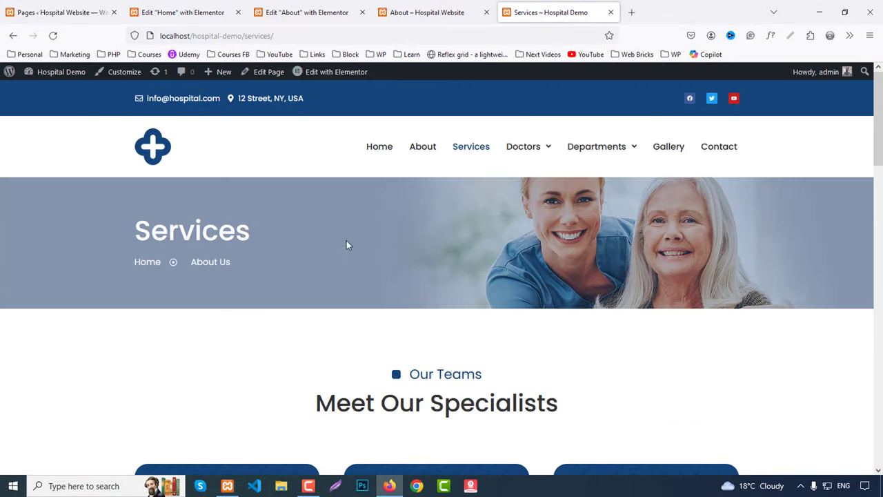
{"action": "scroll", "coordinate": [538, 279], "scroll_direction": "down", "scroll_amount": 8}
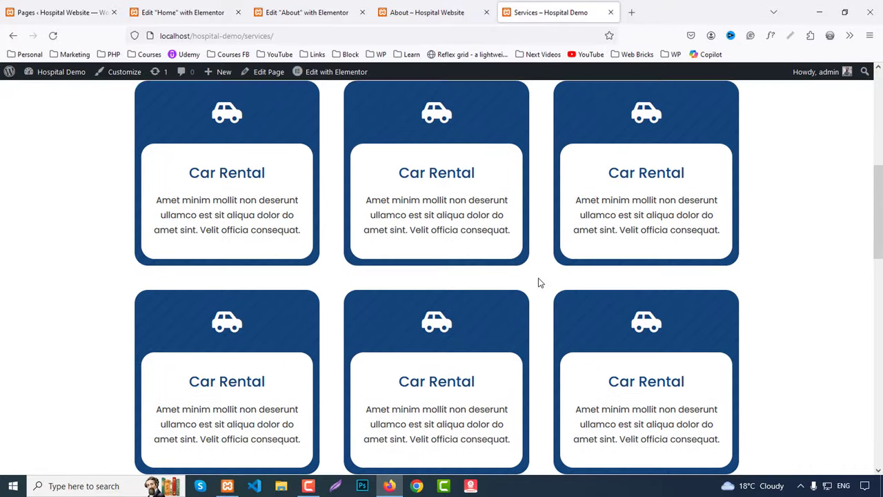
{"action": "scroll", "coordinate": [540, 283], "scroll_direction": "down", "scroll_amount": 1}
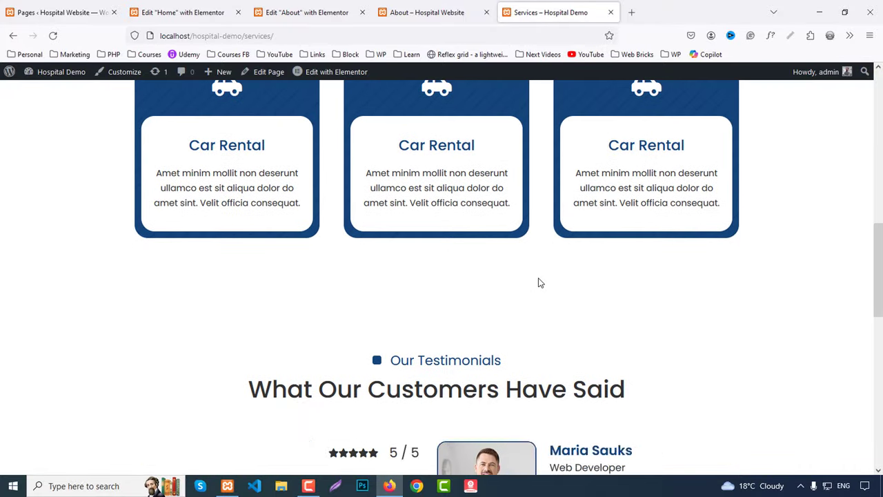
{"action": "scroll", "coordinate": [540, 283], "scroll_direction": "down", "scroll_amount": 2}
{"action": "scroll", "coordinate": [539, 278], "scroll_direction": "down", "scroll_amount": 6}
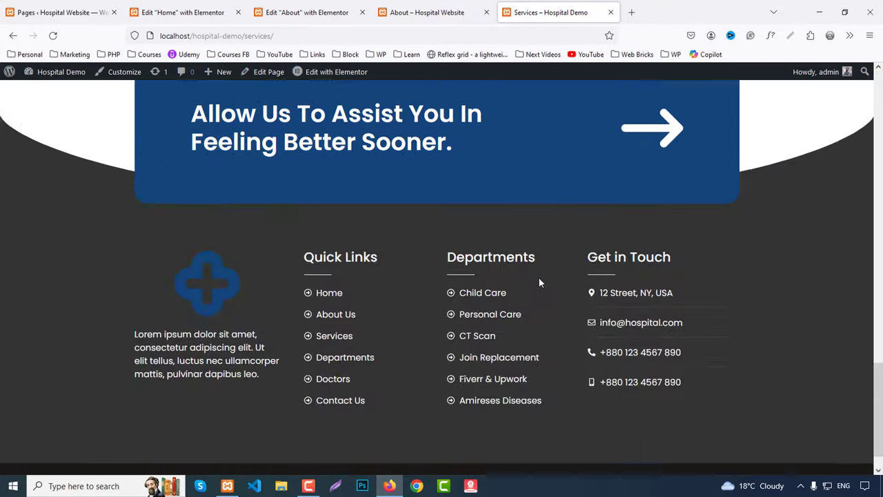
{"action": "scroll", "coordinate": [538, 277], "scroll_direction": "up", "scroll_amount": 15}
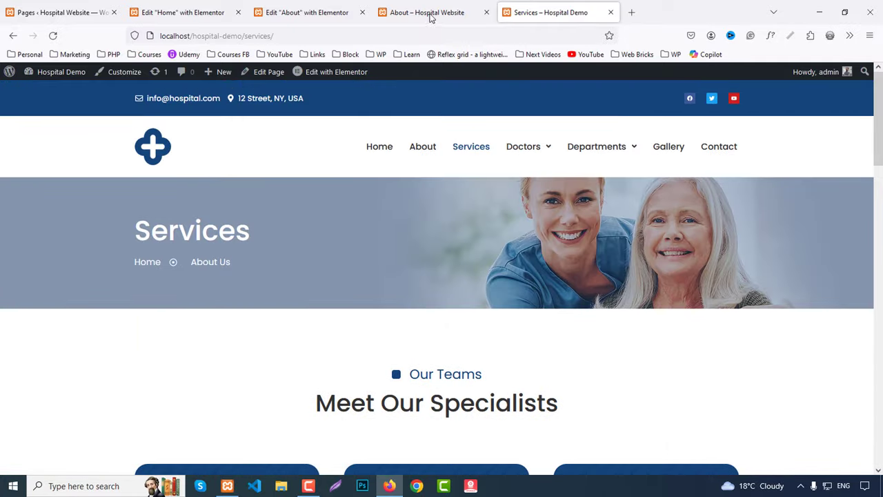
Go to the Hospital Website's Services page and open it for editing with Elementor.
{"action": "left_click", "coordinate": [428, 12]}
{"action": "scroll", "coordinate": [456, 181], "scroll_direction": "up", "scroll_amount": 10}
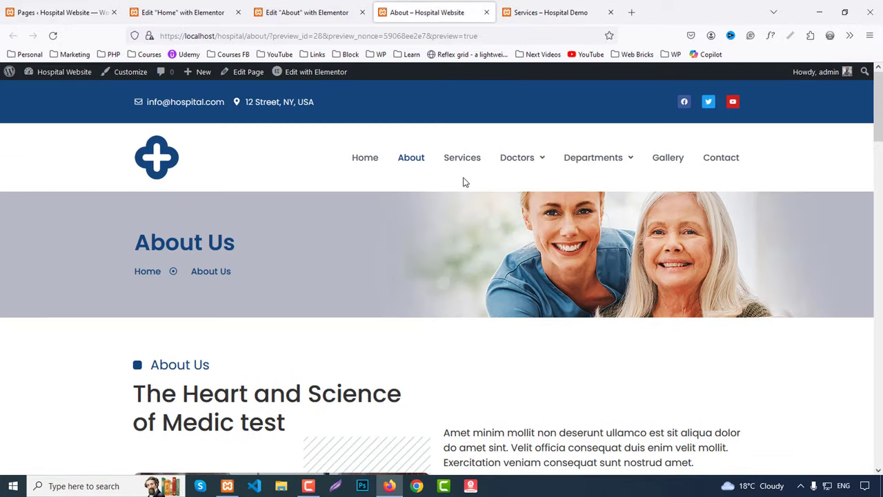
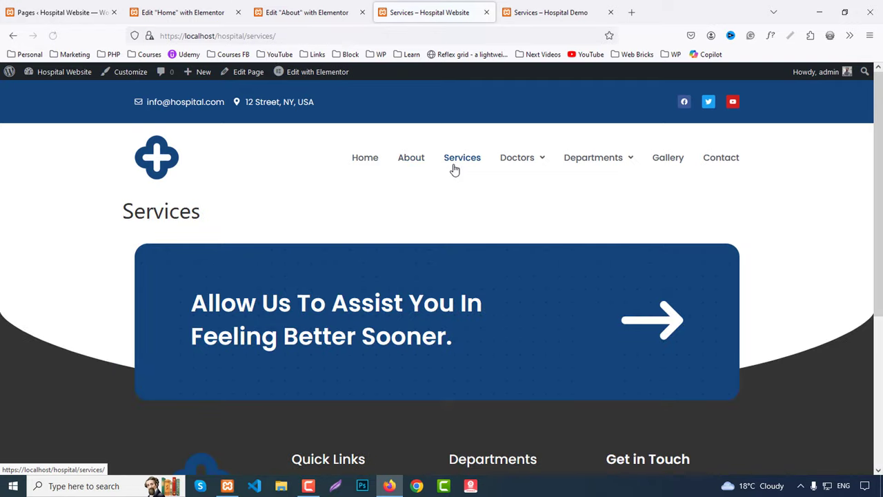
{"action": "left_click", "coordinate": [245, 73]}
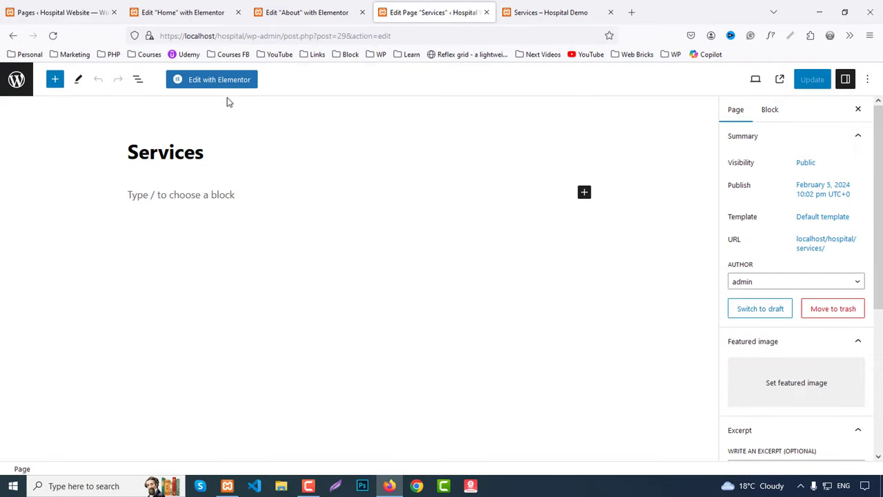
{"action": "left_click", "coordinate": [208, 79]}
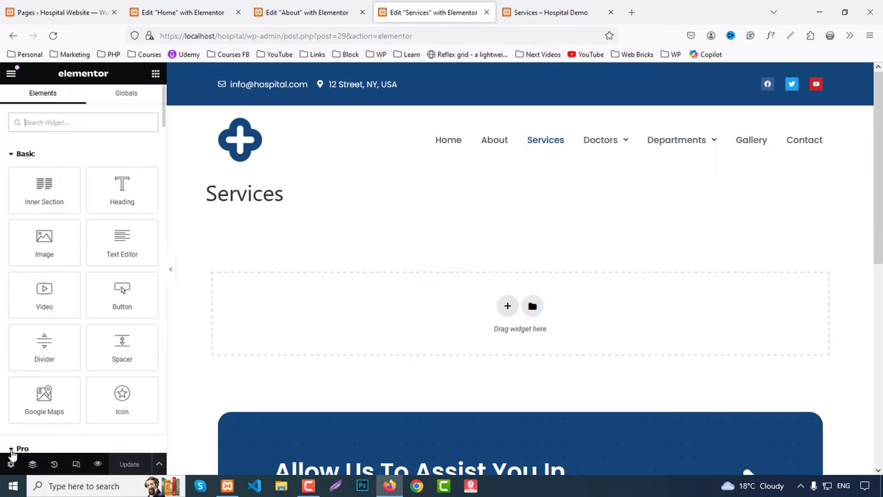
Set the Services page's layout to Elementor Full Width in its page settings.
{"action": "left_click", "coordinate": [13, 464]}
{"action": "scroll", "coordinate": [82, 310], "scroll_direction": "down", "scroll_amount": 3}
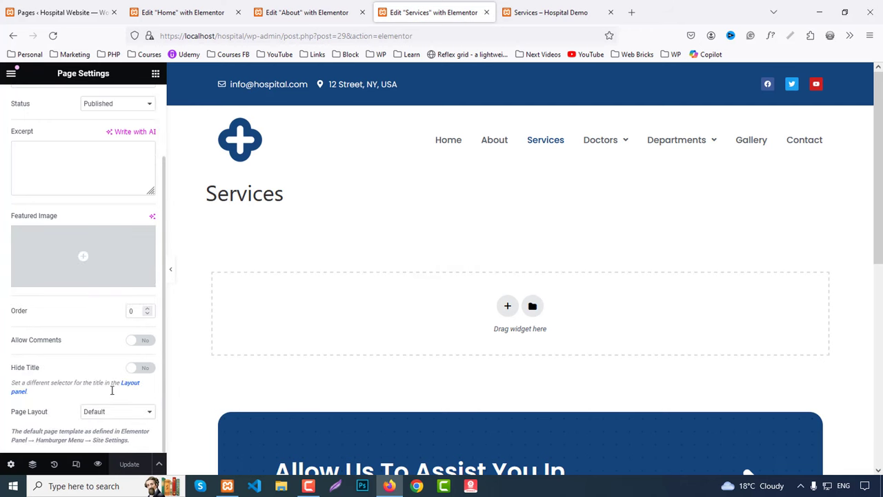
{"action": "left_click", "coordinate": [106, 412]}
{"action": "left_click", "coordinate": [114, 452]}
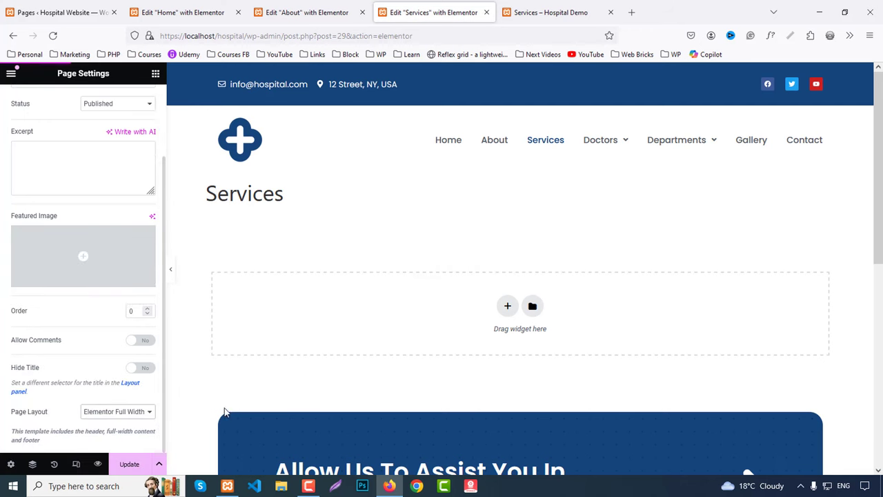
Copy the banner section from the About page and paste it into the empty Services page.
{"action": "left_click", "coordinate": [317, 12]}
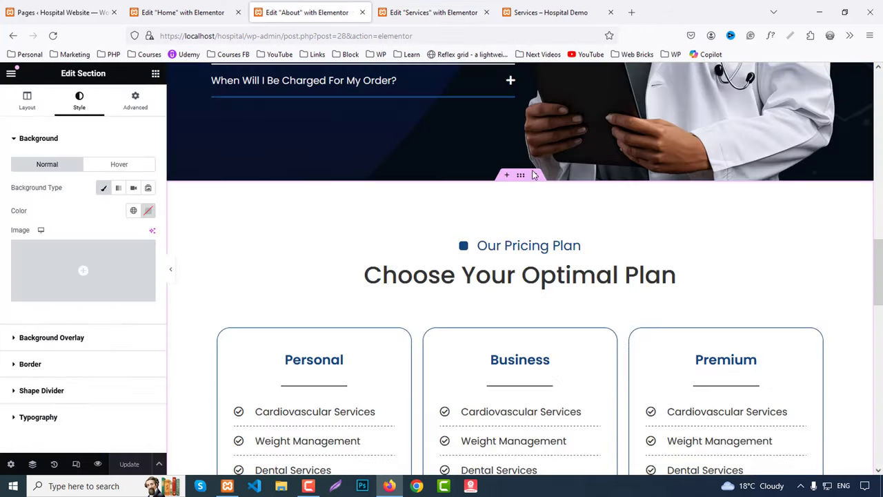
{"action": "scroll", "coordinate": [543, 218], "scroll_direction": "up", "scroll_amount": 15}
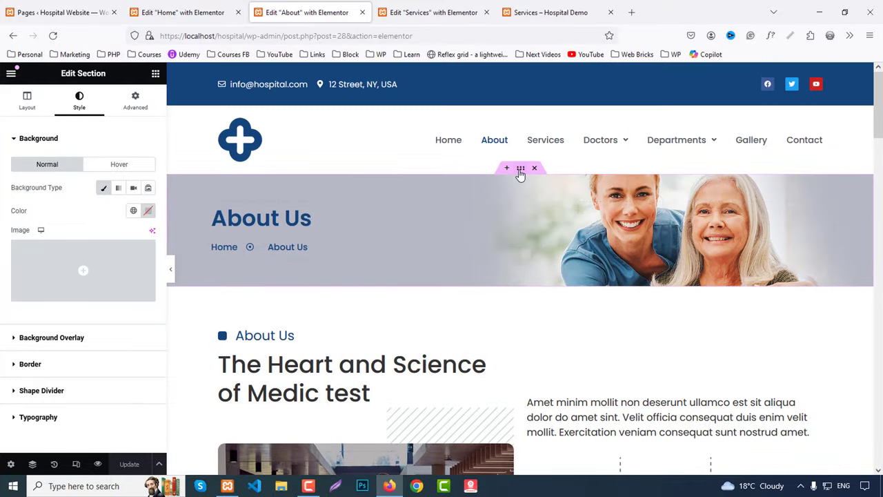
{"action": "right_click", "coordinate": [520, 175]}
{"action": "left_click", "coordinate": [570, 227]}
{"action": "left_click", "coordinate": [433, 12]}
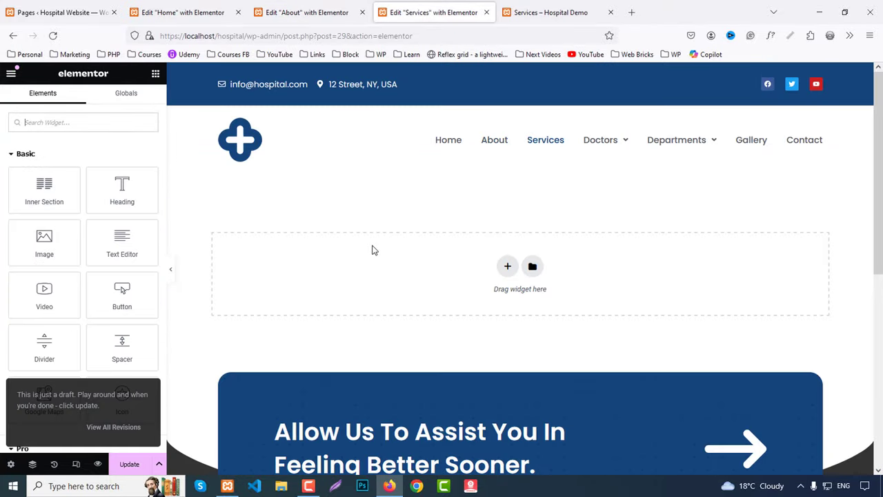
{"action": "right_click", "coordinate": [372, 250]}
{"action": "left_click", "coordinate": [389, 258]}
Change the Services banner's heading and its last breadcrumb item to "Our Services".
{"action": "left_click", "coordinate": [318, 220]}
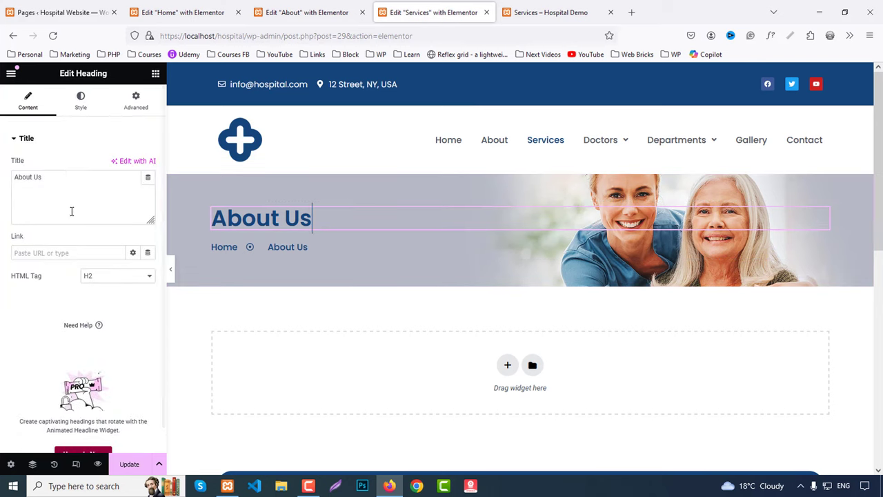
{"action": "left_click", "coordinate": [71, 211]}
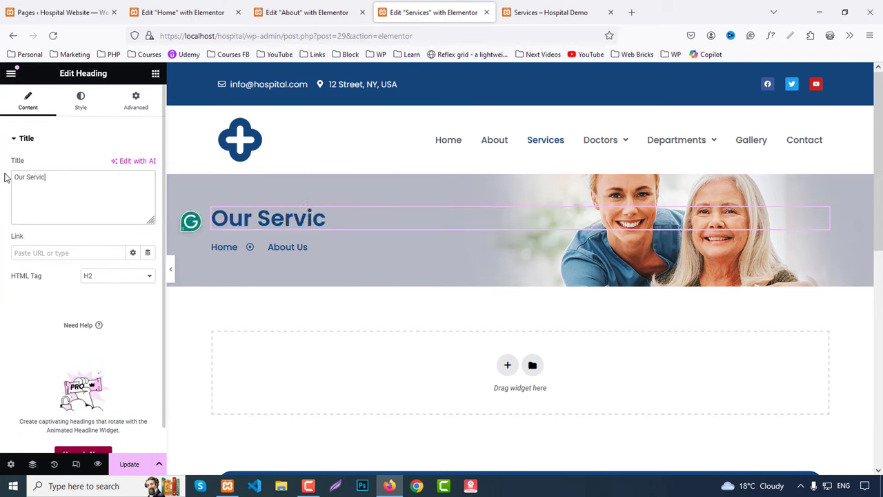
{"action": "left_click", "coordinate": [250, 255]}
{"action": "left_click", "coordinate": [69, 261]}
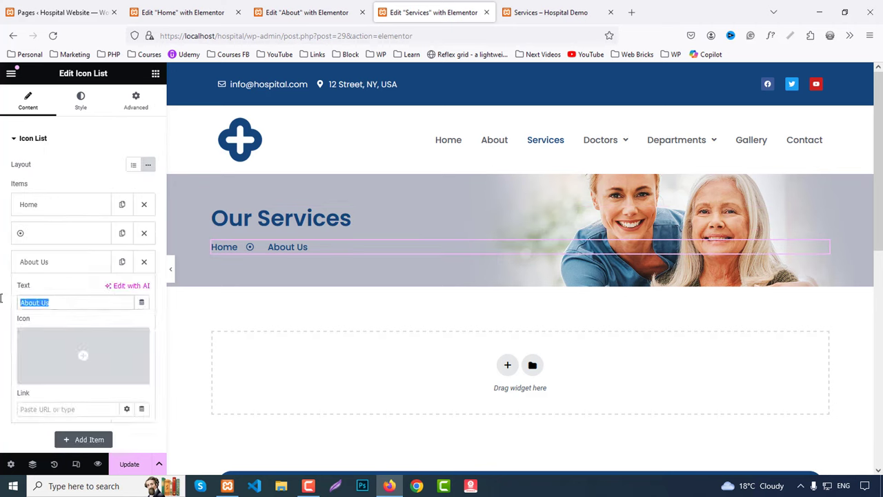
{"action": "type", "text": "Our Services"}
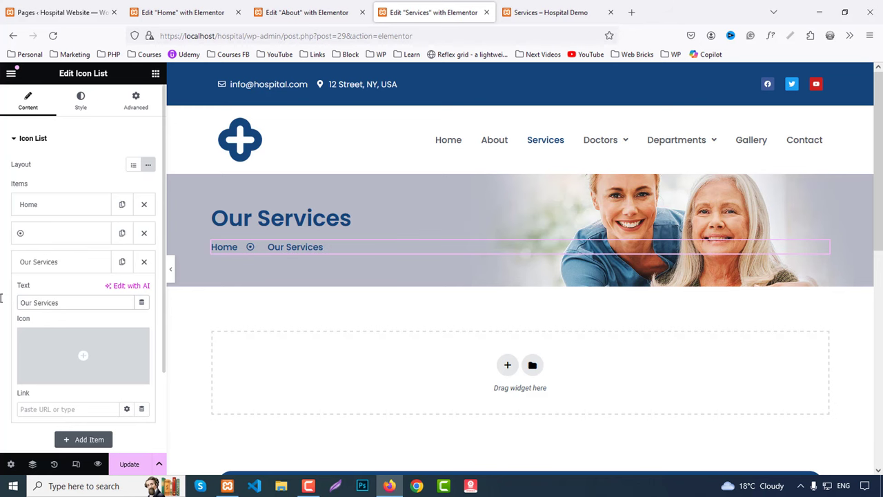
Copy the "Our Exclusive Services" heading section from the Home page and paste it below the Services page banner.
{"action": "left_click", "coordinate": [550, 12]}
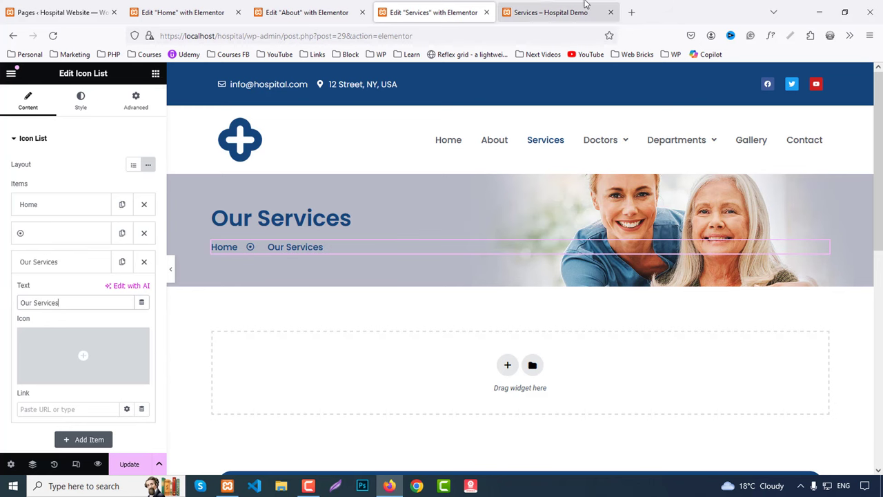
{"action": "scroll", "coordinate": [562, 271], "scroll_direction": "down", "scroll_amount": 4}
{"action": "scroll", "coordinate": [518, 246], "scroll_direction": "up", "scroll_amount": 1}
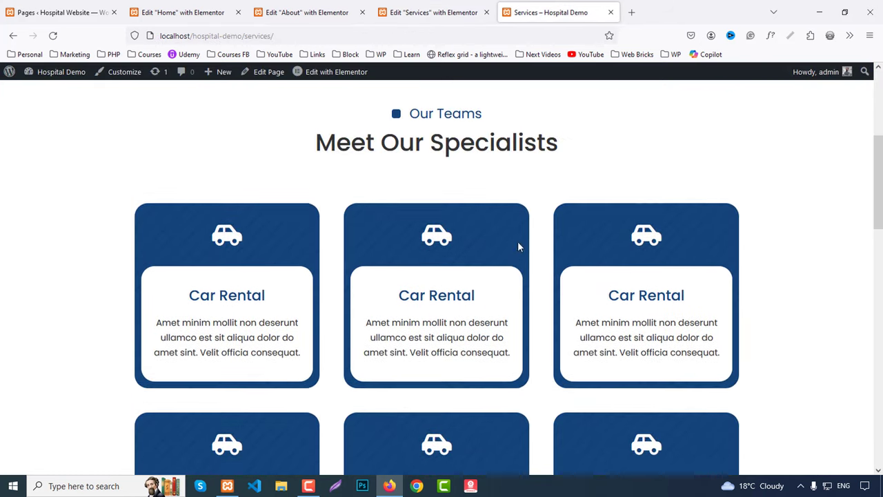
{"action": "left_click", "coordinate": [183, 12]}
{"action": "scroll", "coordinate": [552, 228], "scroll_direction": "up", "scroll_amount": 5}
{"action": "scroll", "coordinate": [574, 237], "scroll_direction": "up", "scroll_amount": 8}
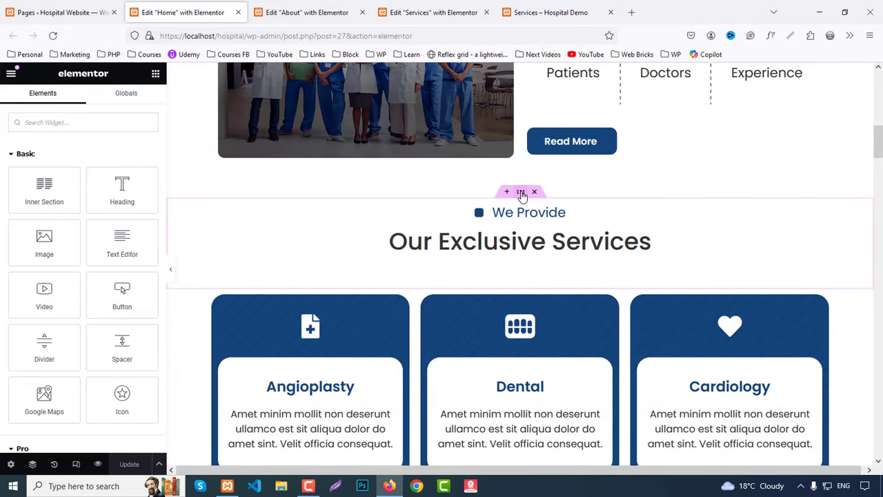
{"action": "right_click", "coordinate": [522, 194]}
{"action": "left_click", "coordinate": [541, 247]}
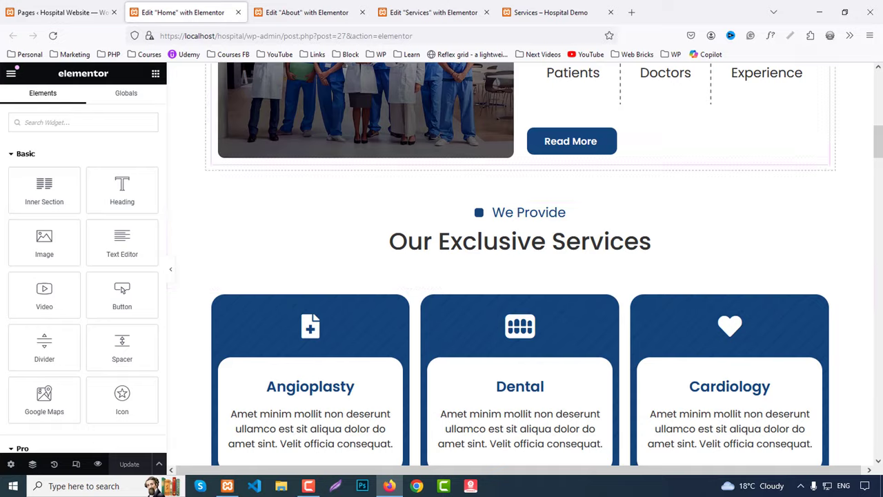
{"action": "left_click", "coordinate": [433, 11]}
{"action": "scroll", "coordinate": [441, 275], "scroll_direction": "down", "scroll_amount": 3}
{"action": "right_click", "coordinate": [423, 239]}
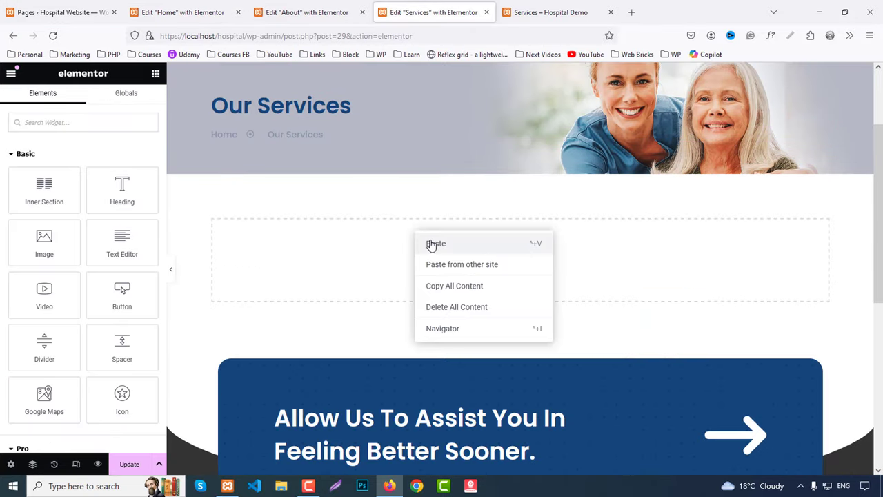
{"action": "left_click", "coordinate": [433, 242]}
Copy the Angioplasty, Dental and Cardiology card row from Home and paste it under the Services page heading.
{"action": "left_click", "coordinate": [183, 11]}
{"action": "scroll", "coordinate": [492, 284], "scroll_direction": "down", "scroll_amount": 1}
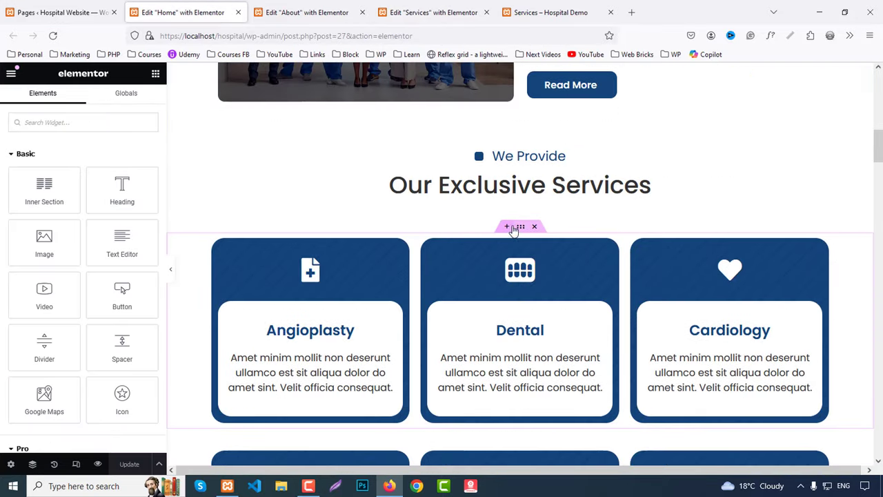
{"action": "right_click", "coordinate": [519, 229]}
{"action": "left_click", "coordinate": [542, 282]}
{"action": "left_click", "coordinate": [433, 12]}
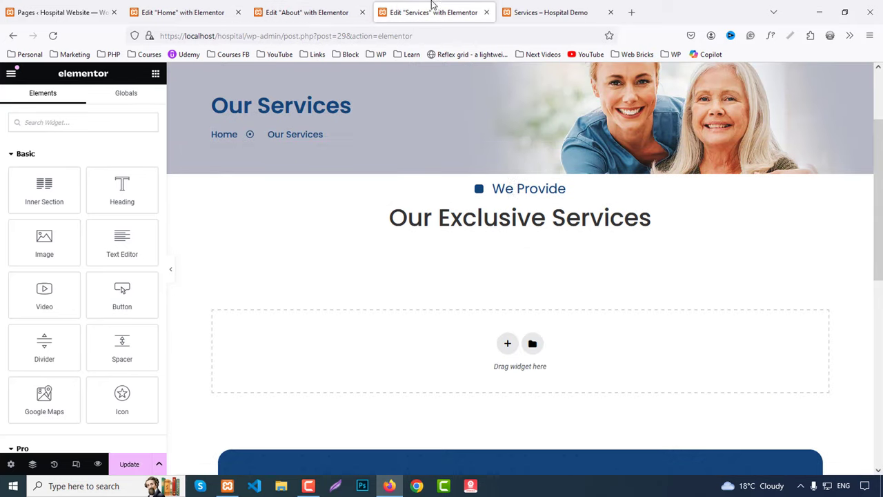
{"action": "scroll", "coordinate": [497, 224], "scroll_direction": "down", "scroll_amount": 3}
{"action": "right_click", "coordinate": [414, 231]}
{"action": "left_click", "coordinate": [418, 240]}
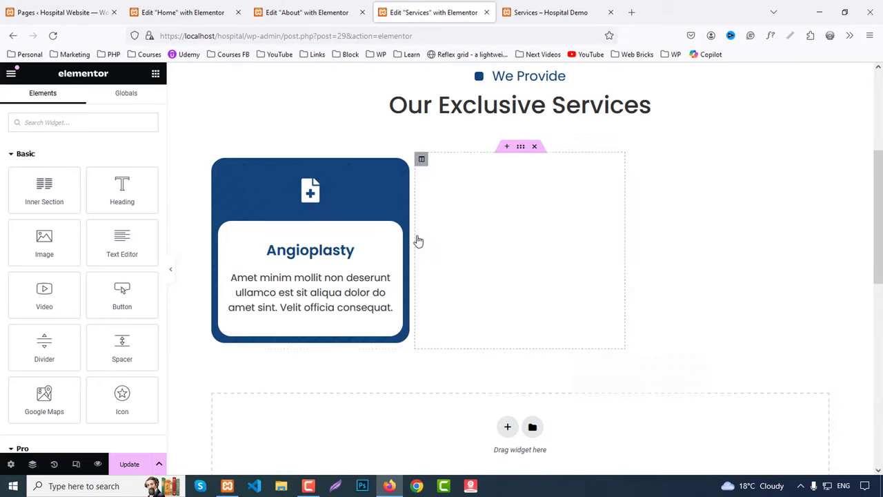
Copy the Eye Care, Endocrinology and RMI card row from Home and paste it below the first row on Services.
{"action": "left_click", "coordinate": [183, 12]}
{"action": "scroll", "coordinate": [504, 276], "scroll_direction": "down", "scroll_amount": 3}
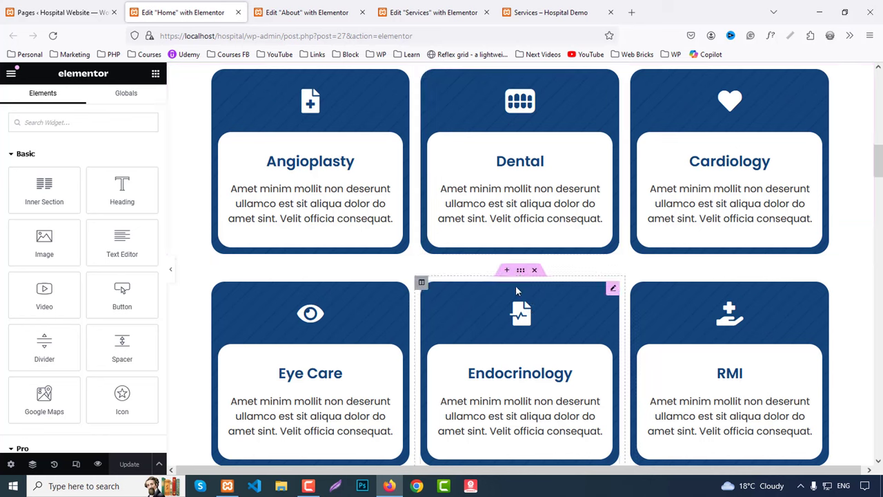
{"action": "right_click", "coordinate": [523, 274]}
{"action": "left_click", "coordinate": [546, 293]}
{"action": "left_click", "coordinate": [434, 11]}
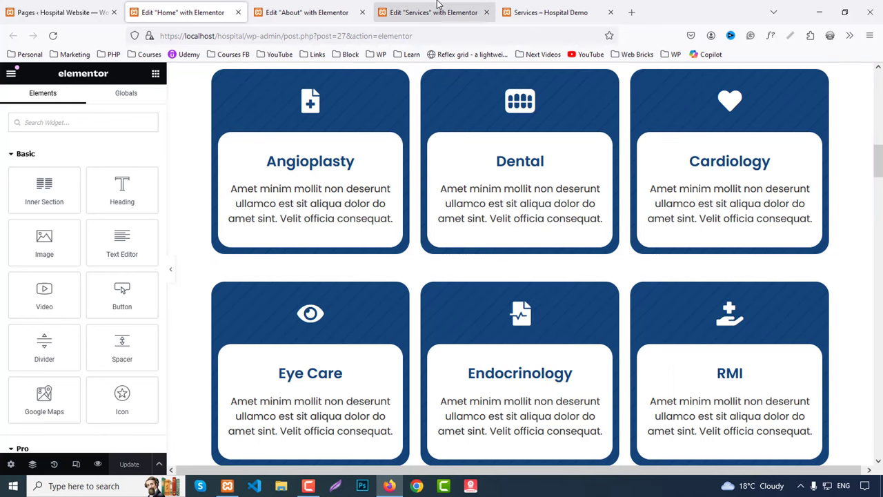
{"action": "scroll", "coordinate": [338, 269], "scroll_direction": "down", "scroll_amount": 3}
{"action": "right_click", "coordinate": [356, 276]}
{"action": "left_click", "coordinate": [375, 278]}
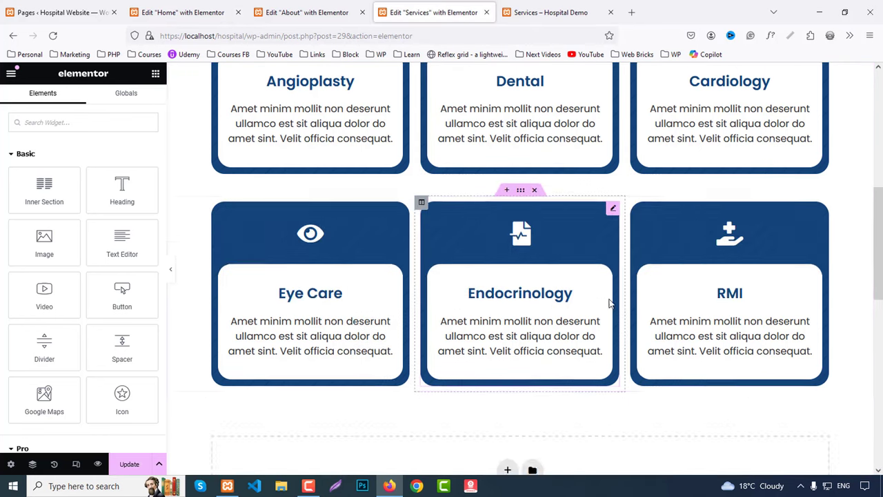
Unlink the padding of the Services page's "Our Exclusive Services" section and set its top padding to 80 px.
{"action": "scroll", "coordinate": [610, 304], "scroll_direction": "up", "scroll_amount": 4}
{"action": "left_click", "coordinate": [520, 168]}
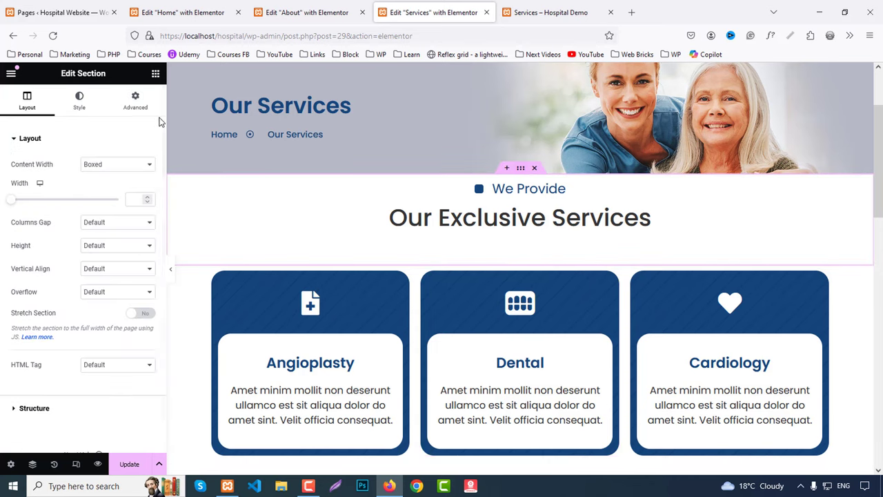
{"action": "left_click", "coordinate": [131, 100]}
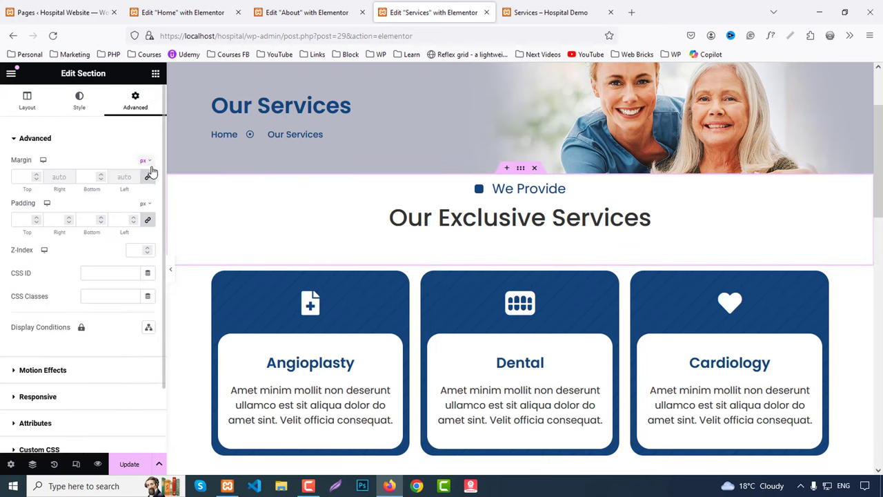
{"action": "left_click", "coordinate": [134, 222]}
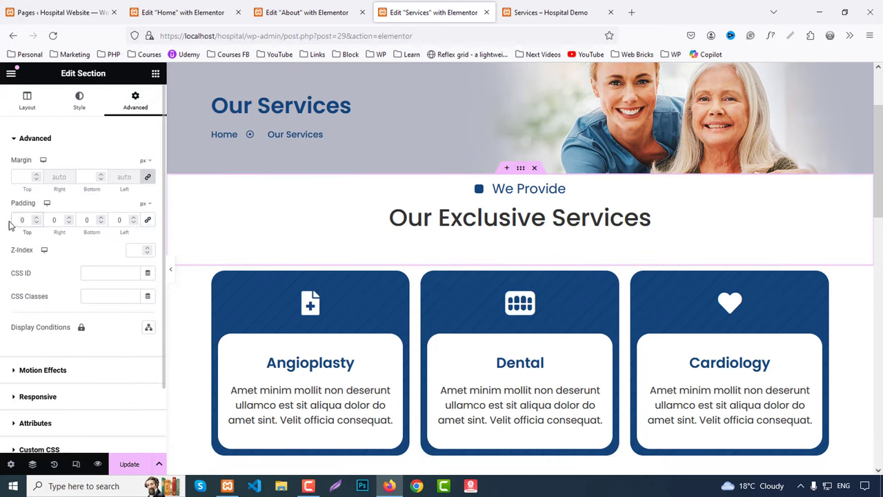
{"action": "type", "text": "80"}
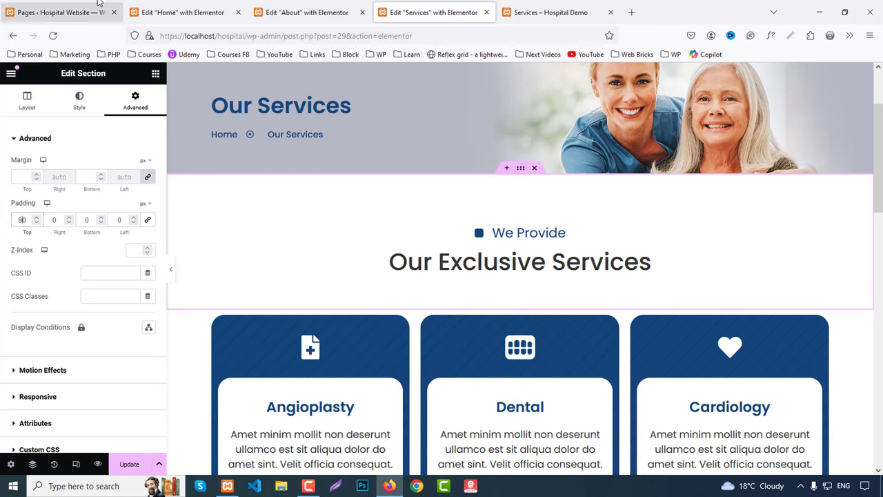
Copy the "What Our Customers Have Said" testimonials section from Home and paste it below the Services page's cards.
{"action": "left_click", "coordinate": [552, 12]}
{"action": "scroll", "coordinate": [713, 274], "scroll_direction": "down", "scroll_amount": 8}
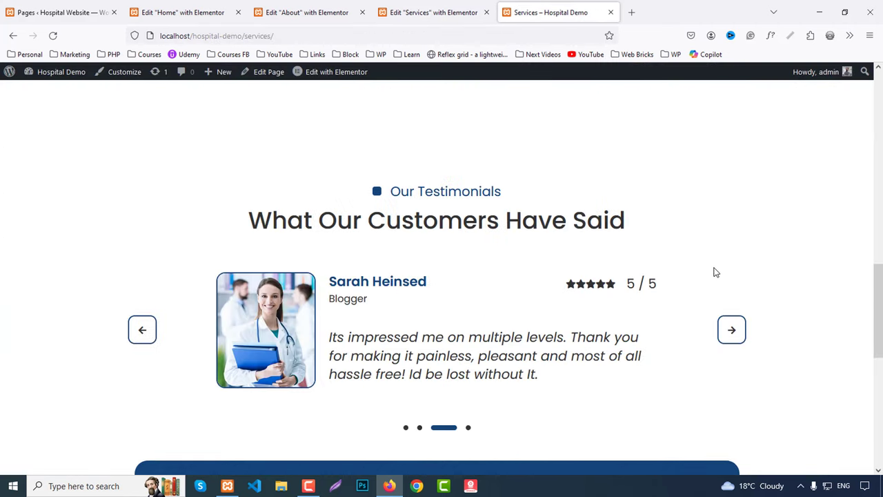
{"action": "scroll", "coordinate": [601, 271], "scroll_direction": "down", "scroll_amount": 2}
{"action": "left_click", "coordinate": [183, 13]}
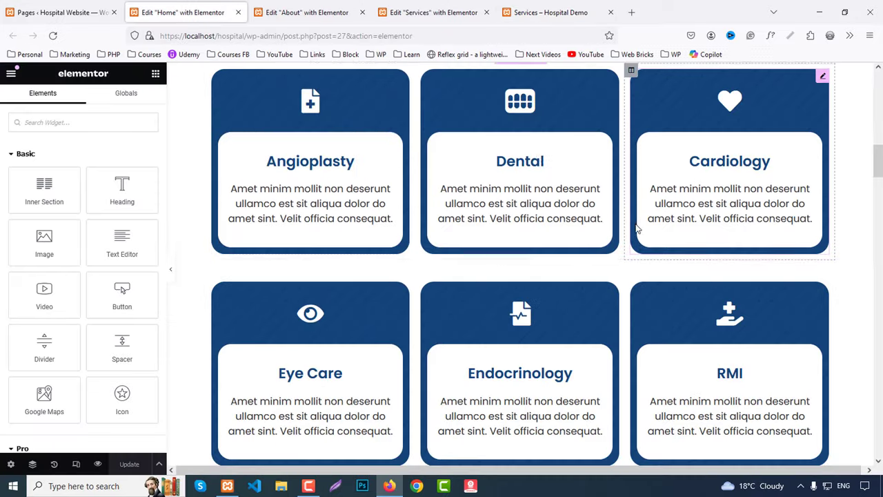
{"action": "scroll", "coordinate": [641, 251], "scroll_direction": "down", "scroll_amount": 3}
{"action": "scroll", "coordinate": [642, 250], "scroll_direction": "down", "scroll_amount": 15}
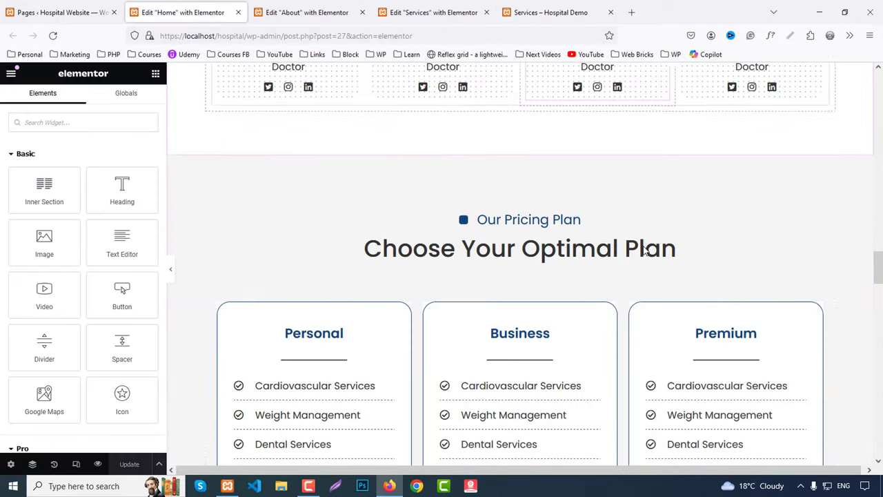
{"action": "scroll", "coordinate": [645, 250], "scroll_direction": "down", "scroll_amount": 5}
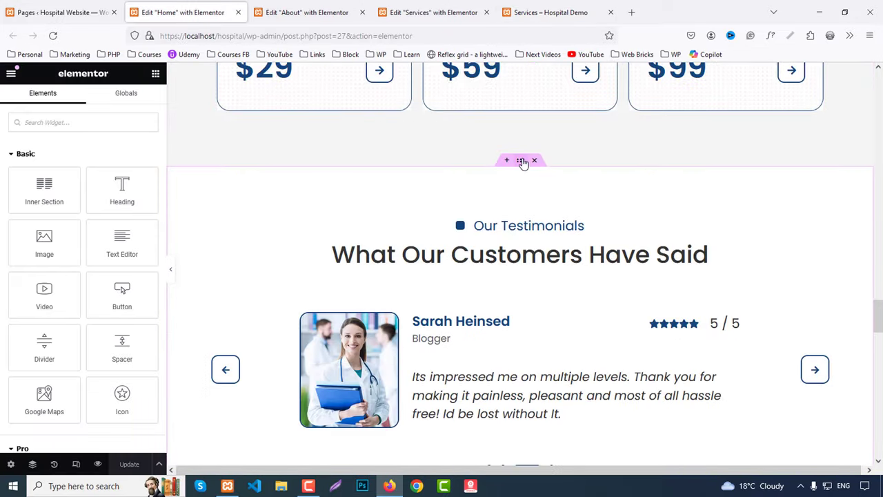
{"action": "right_click", "coordinate": [522, 162]}
{"action": "left_click", "coordinate": [535, 210]}
{"action": "left_click", "coordinate": [445, 13]}
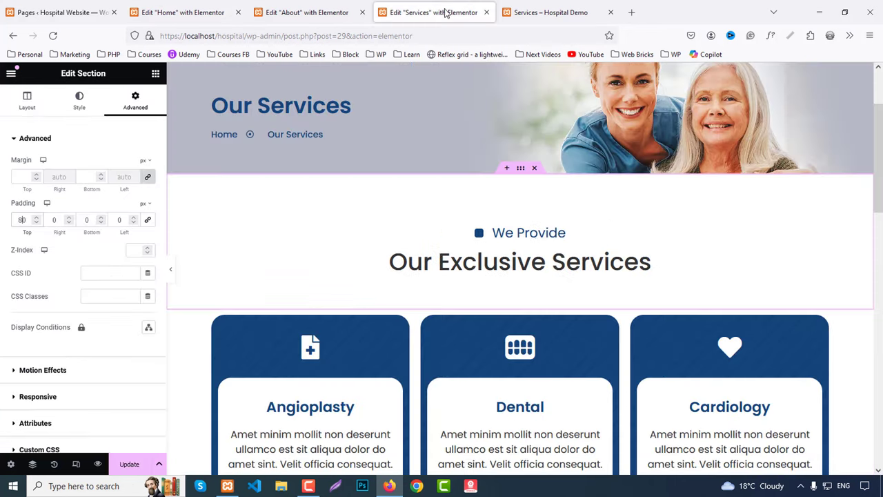
{"action": "scroll", "coordinate": [532, 256], "scroll_direction": "down", "scroll_amount": 9}
{"action": "right_click", "coordinate": [390, 241]}
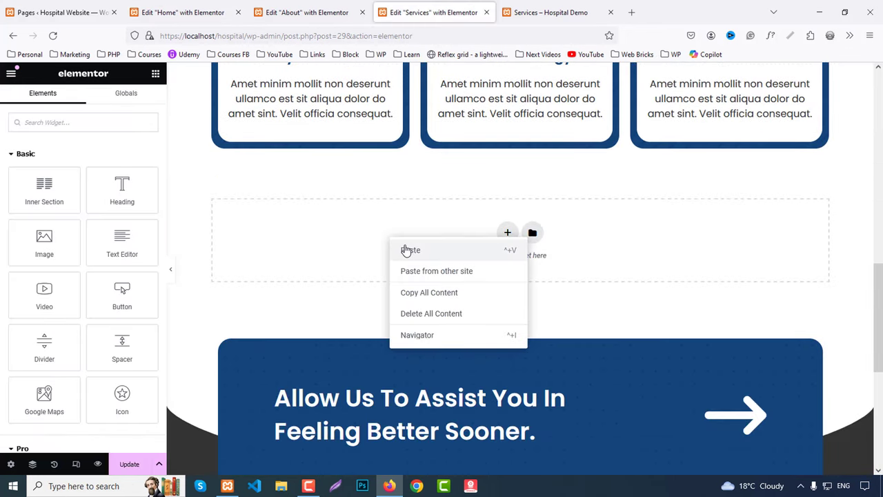
{"action": "left_click", "coordinate": [407, 250]}
{"action": "scroll", "coordinate": [511, 265], "scroll_direction": "down", "scroll_amount": 3}
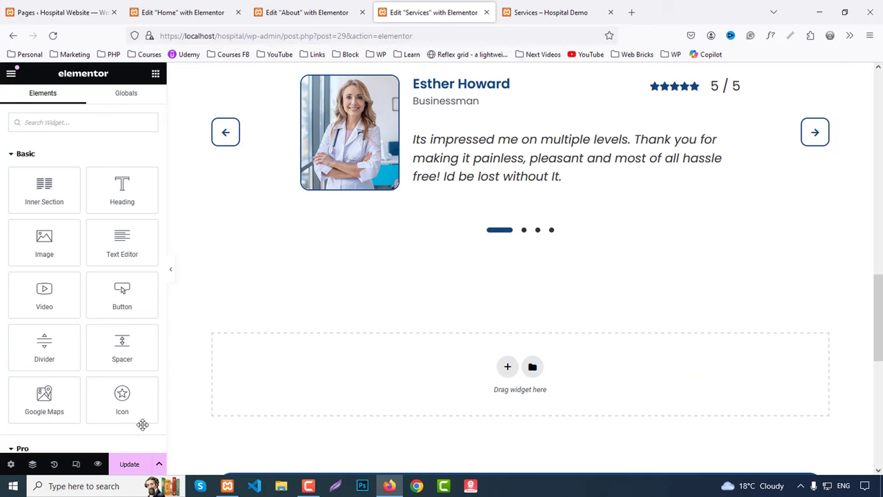
Save the Services page and preview it, checking the banner, service cards and testimonials.
{"action": "left_click", "coordinate": [97, 463]}
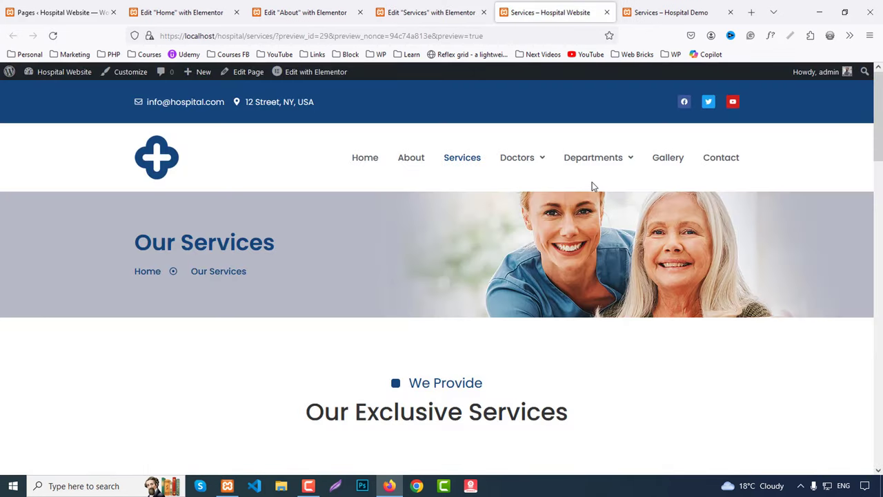
{"action": "scroll", "coordinate": [594, 190], "scroll_direction": "down", "scroll_amount": 6}
{"action": "scroll", "coordinate": [601, 193], "scroll_direction": "down", "scroll_amount": 10}
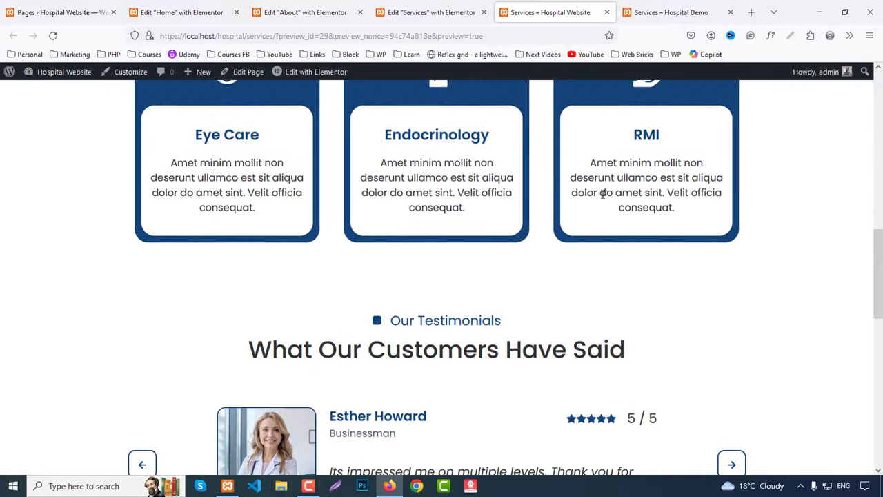
{"action": "scroll", "coordinate": [605, 208], "scroll_direction": "up", "scroll_amount": 6}
{"action": "scroll", "coordinate": [604, 208], "scroll_direction": "up", "scroll_amount": 4}
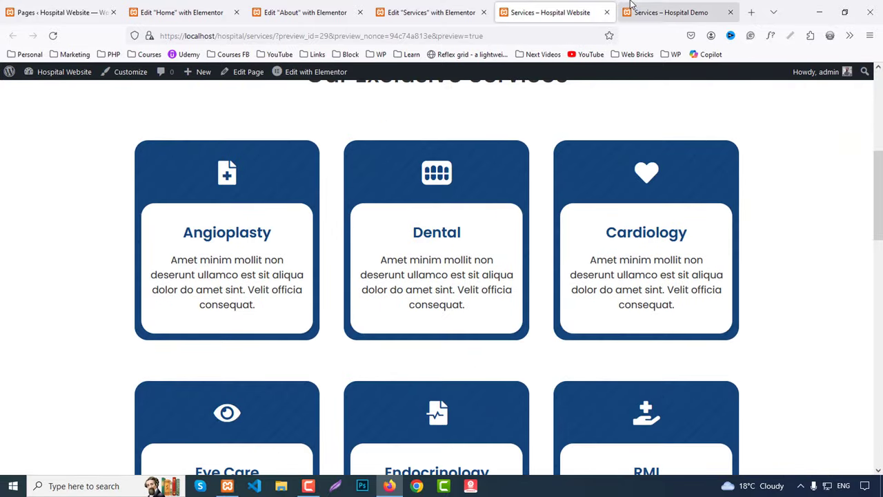
Open the Doctors page of the Hospital Demo site and examine its banner and team layout.
{"action": "key", "text": "ctrl+Tab"}
{"action": "scroll", "coordinate": [611, 207], "scroll_direction": "up", "scroll_amount": 10}
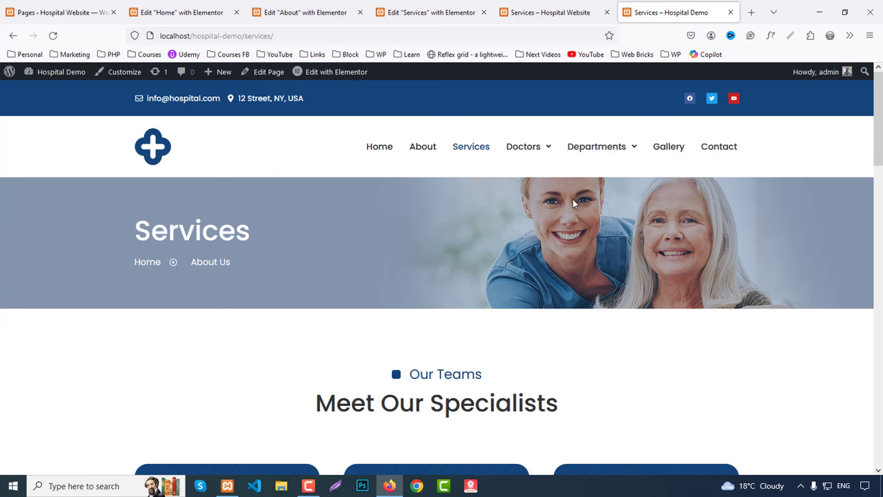
{"action": "mouse_move", "coordinate": [522, 147]}
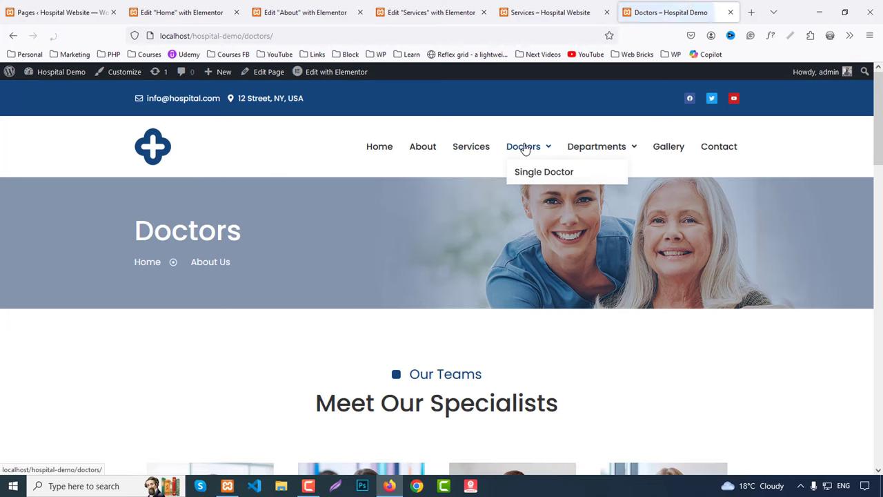
{"action": "scroll", "coordinate": [690, 290], "scroll_direction": "down", "scroll_amount": 7}
{"action": "scroll", "coordinate": [715, 306], "scroll_direction": "down", "scroll_amount": 4}
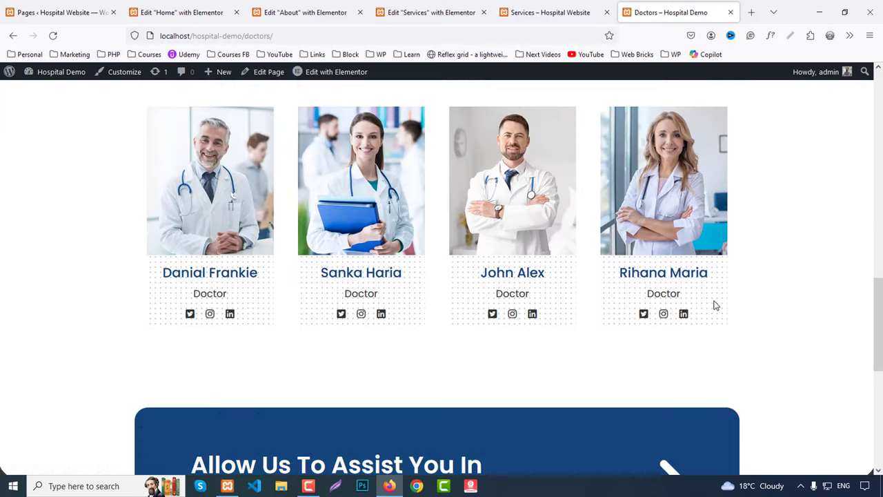
{"action": "scroll", "coordinate": [715, 305], "scroll_direction": "up", "scroll_amount": 11}
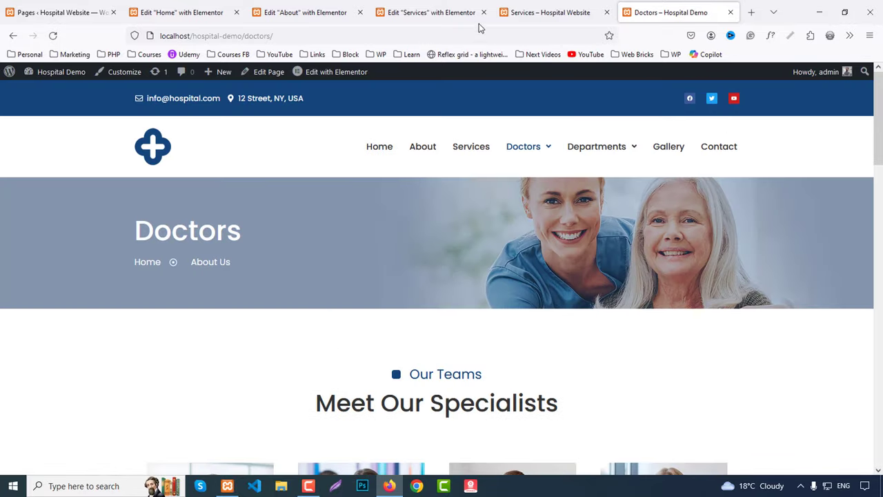
Go to the Hospital Website's Doctors page and open it for editing with Elementor.
{"action": "left_click", "coordinate": [507, 9]}
{"action": "scroll", "coordinate": [507, 198], "scroll_direction": "up", "scroll_amount": 6}
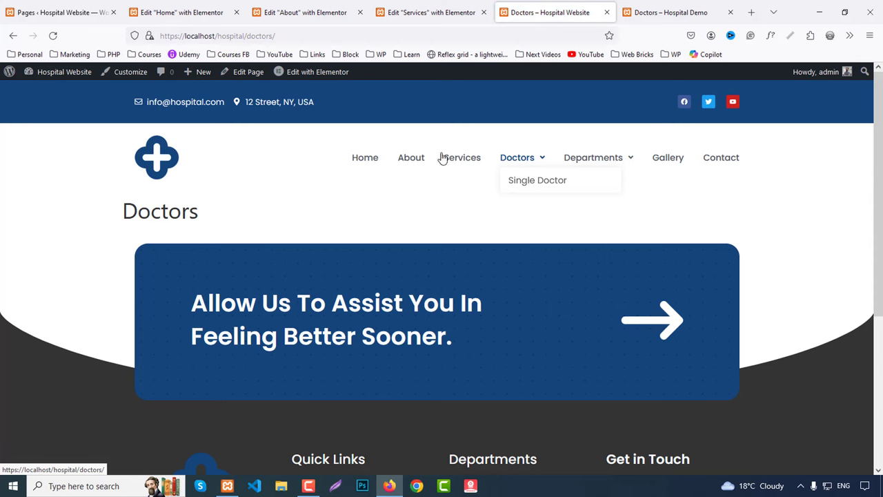
{"action": "left_click", "coordinate": [243, 73]}
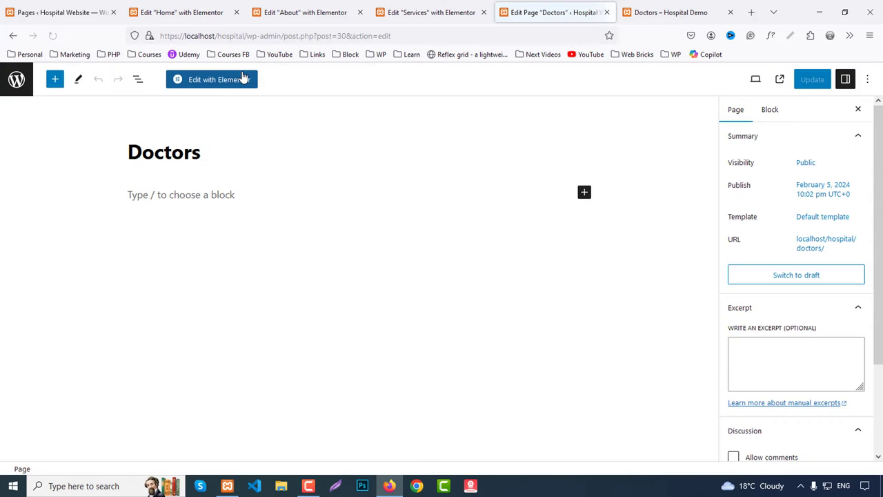
{"action": "left_click", "coordinate": [209, 82]}
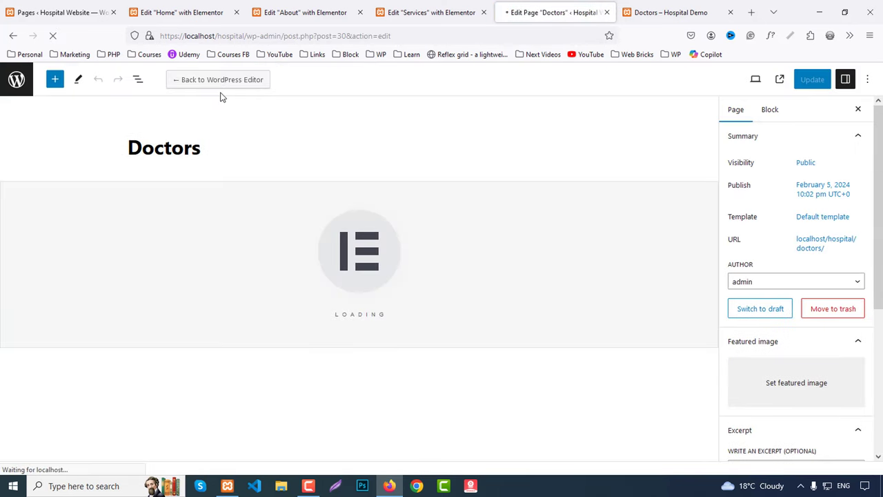
Copy the "Our Services" banner section from the Services page and close that page's editor.
{"action": "left_click", "coordinate": [441, 10]}
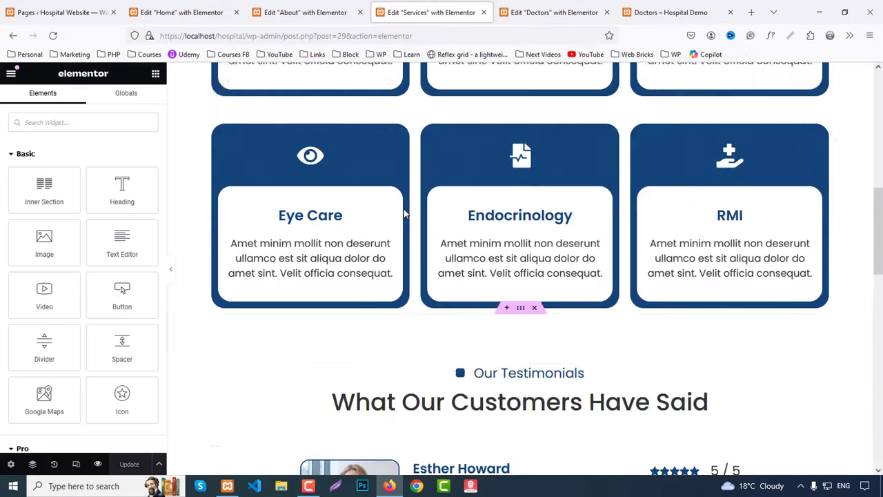
{"action": "scroll", "coordinate": [405, 210], "scroll_direction": "up", "scroll_amount": 5}
{"action": "right_click", "coordinate": [520, 173]}
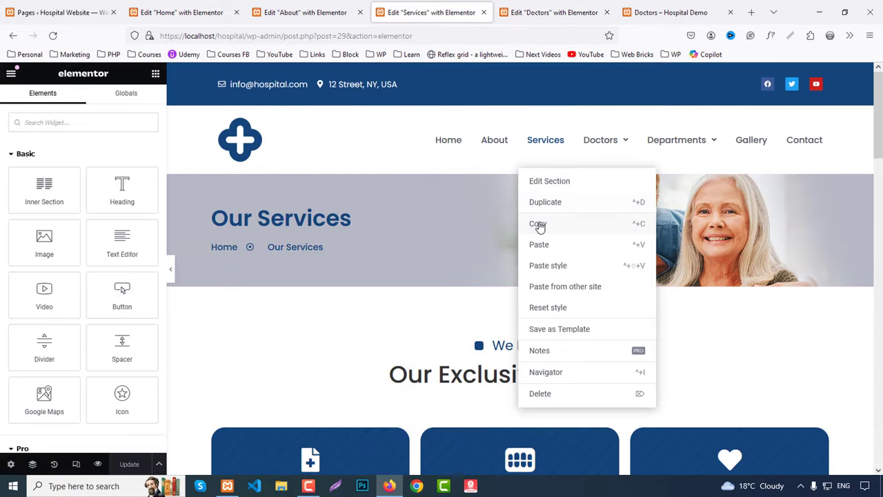
{"action": "left_click", "coordinate": [538, 221]}
{"action": "middle_click", "coordinate": [439, 5]}
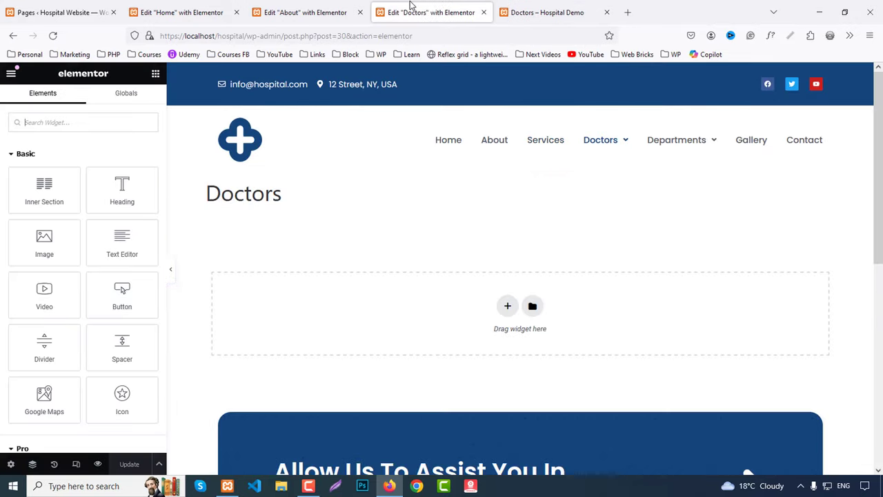
Change the Doctors page's layout to one that drops the default page title but keeps the site header and footer.
{"action": "left_click", "coordinate": [10, 464]}
{"action": "scroll", "coordinate": [97, 401], "scroll_direction": "down", "scroll_amount": 2}
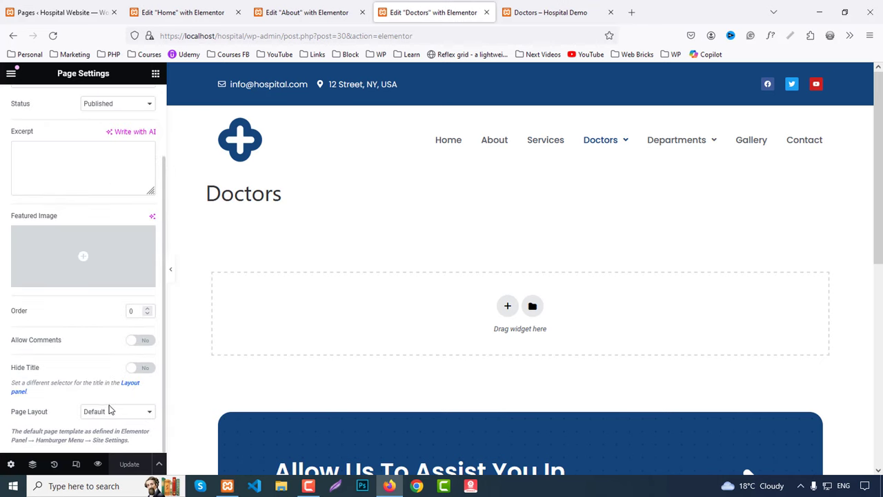
{"action": "left_click", "coordinate": [109, 411]}
{"action": "left_click", "coordinate": [126, 451]}
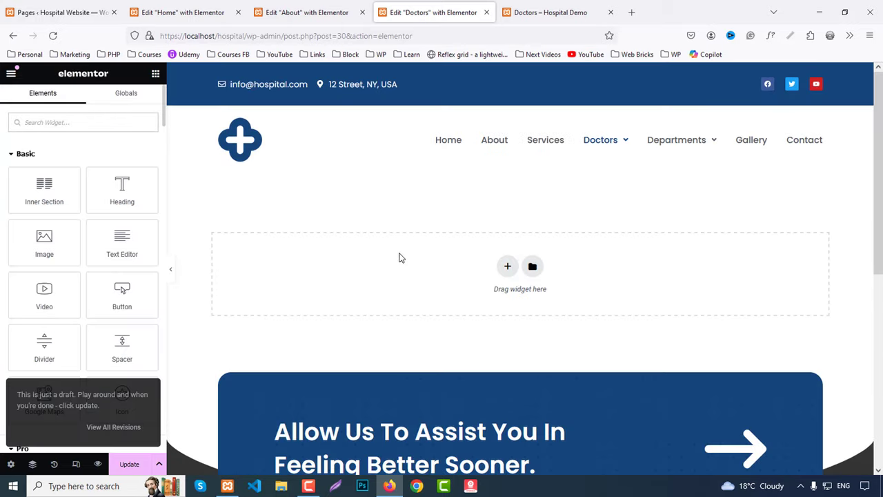
Paste the copied banner section into the page and change its heading and last breadcrumb item to "Doctors".
{"action": "right_click", "coordinate": [400, 258]}
{"action": "left_click", "coordinate": [422, 272]}
{"action": "left_click", "coordinate": [289, 219]}
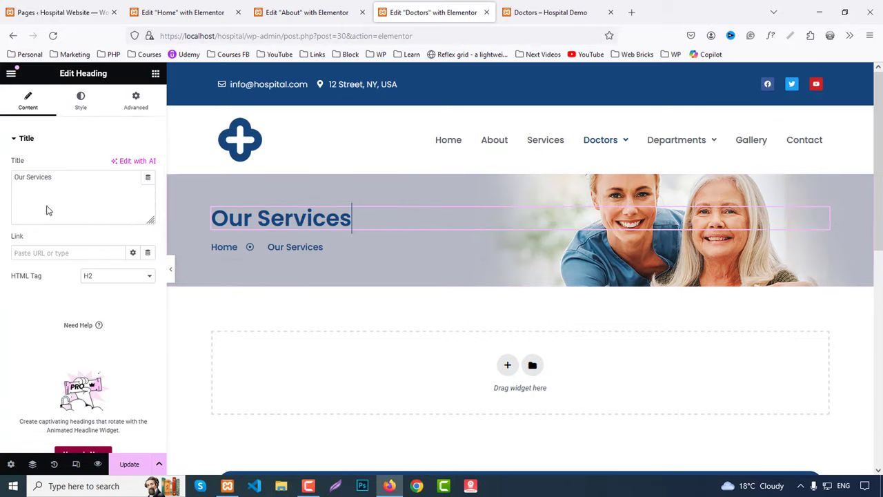
{"action": "type", "text": "Doctors"}
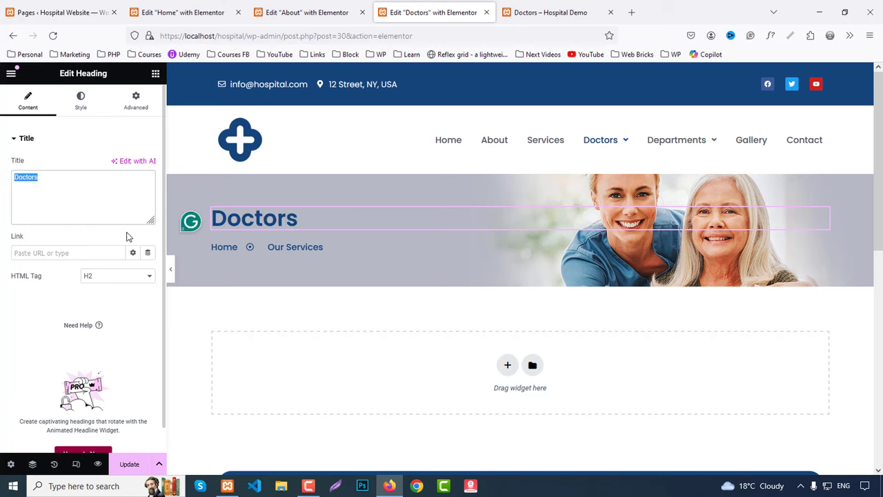
{"action": "left_click", "coordinate": [350, 254]}
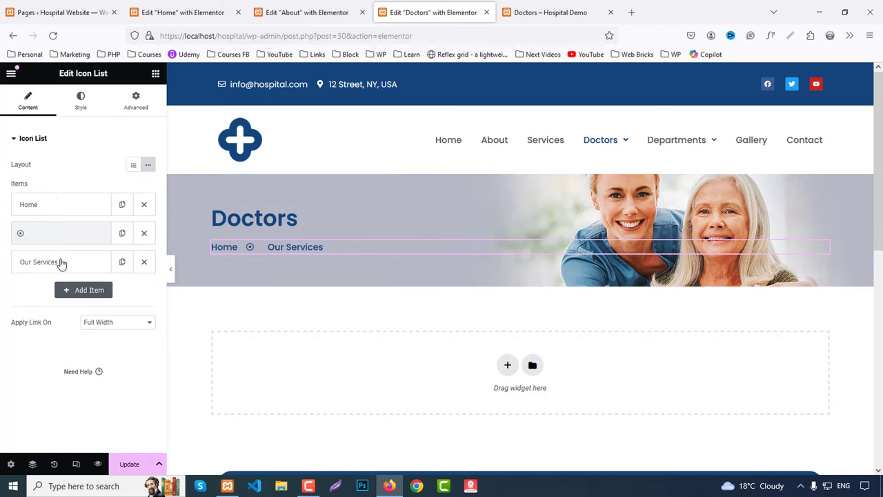
{"action": "left_click", "coordinate": [59, 262]}
{"action": "type", "text": "Doctors"}
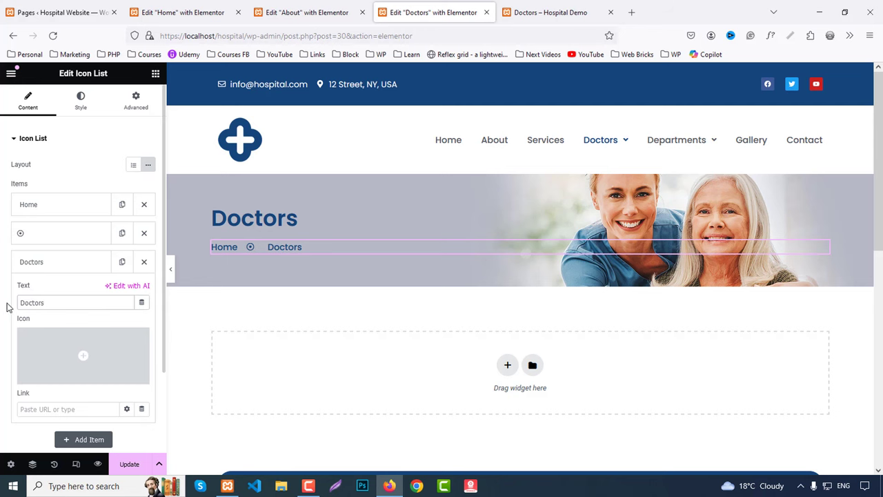
Copy the "Meet Our Specialists" team section from the Home page and paste it below the Doctors banner.
{"action": "left_click", "coordinate": [558, 11]}
{"action": "scroll", "coordinate": [590, 263], "scroll_direction": "down", "scroll_amount": 2}
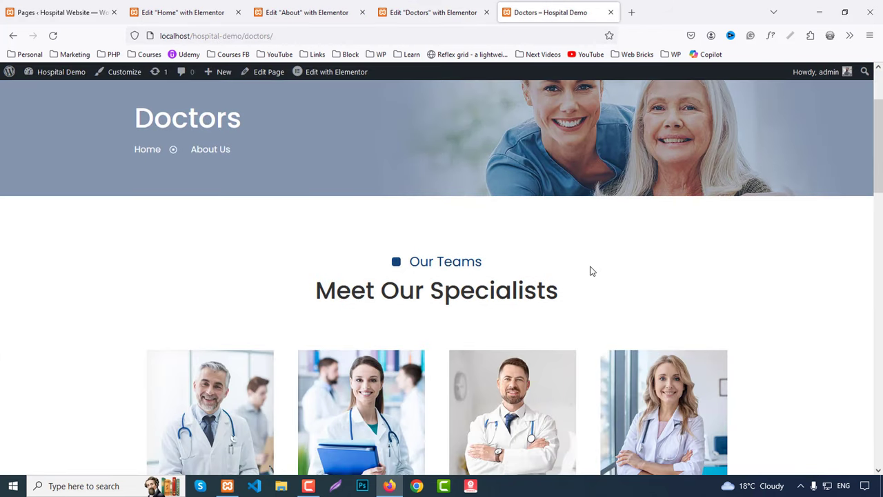
{"action": "left_click", "coordinate": [203, 11]}
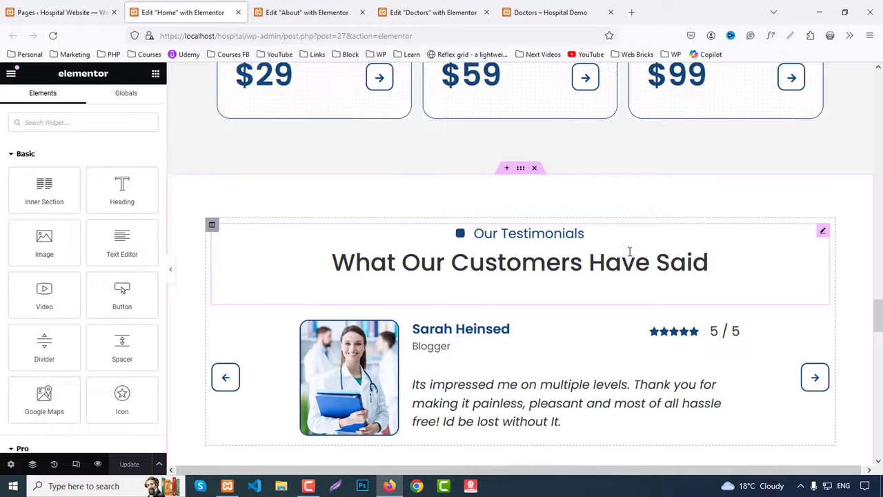
{"action": "scroll", "coordinate": [628, 252], "scroll_direction": "up", "scroll_amount": 5}
{"action": "scroll", "coordinate": [628, 256], "scroll_direction": "up", "scroll_amount": 5}
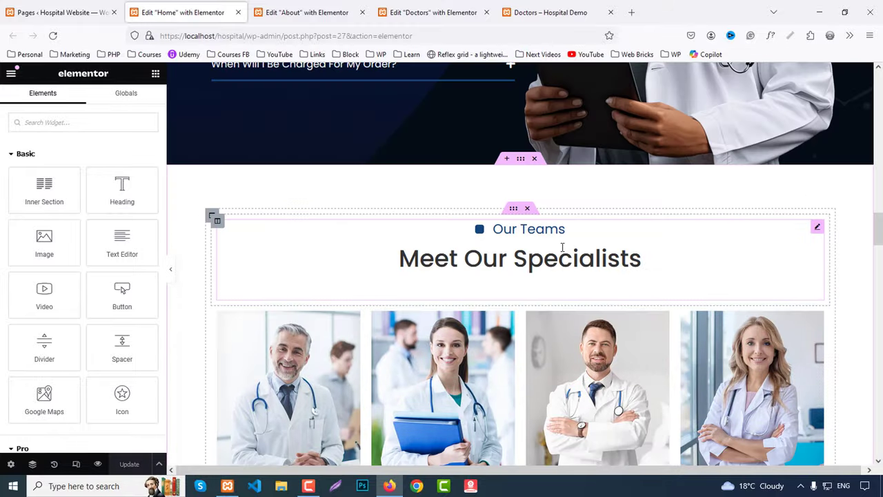
{"action": "right_click", "coordinate": [523, 160]}
{"action": "left_click", "coordinate": [545, 216]}
{"action": "left_click", "coordinate": [414, 12]}
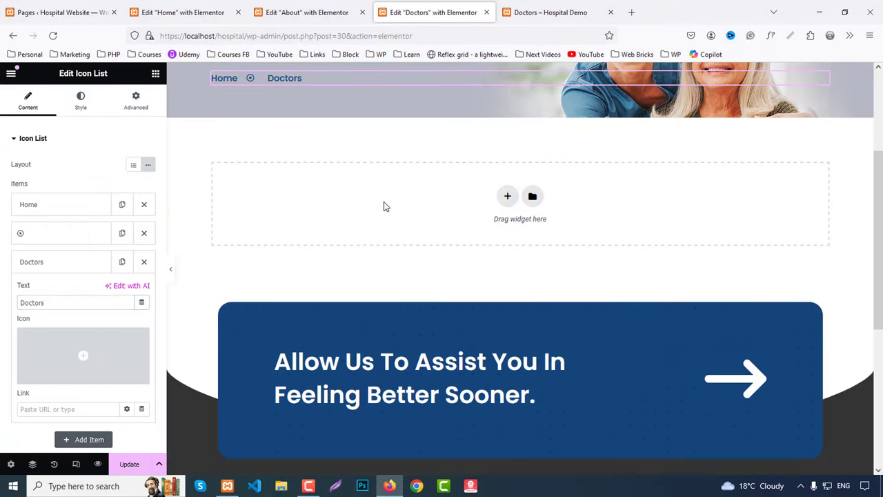
{"action": "right_click", "coordinate": [385, 206]}
{"action": "left_click", "coordinate": [400, 215]}
Duplicate the inner section with the four doctor cards twice to make three rows of doctors.
{"action": "scroll", "coordinate": [522, 227], "scroll_direction": "down", "scroll_amount": 2}
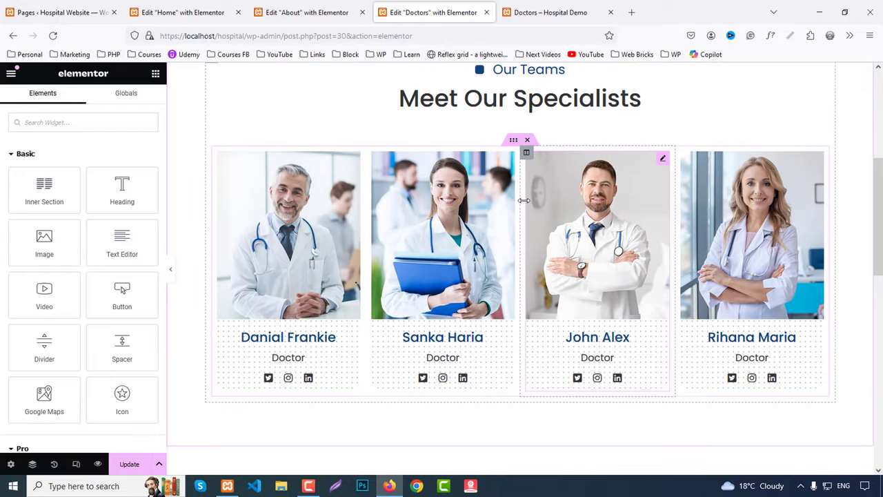
{"action": "right_click", "coordinate": [514, 142]}
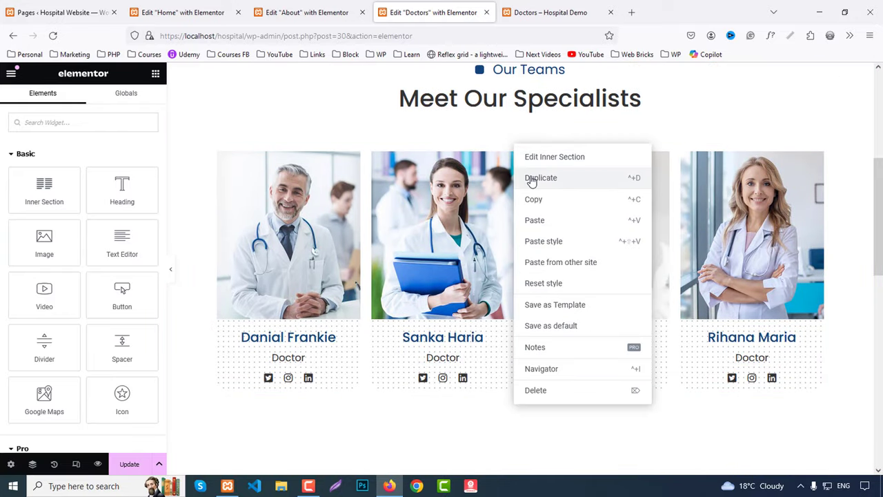
{"action": "left_click", "coordinate": [531, 178]}
{"action": "right_click", "coordinate": [514, 223]}
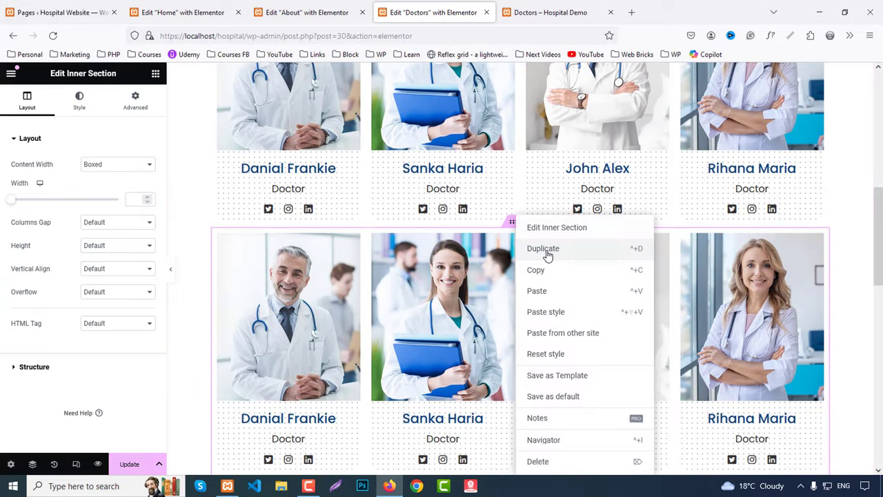
{"action": "left_click", "coordinate": [585, 289]}
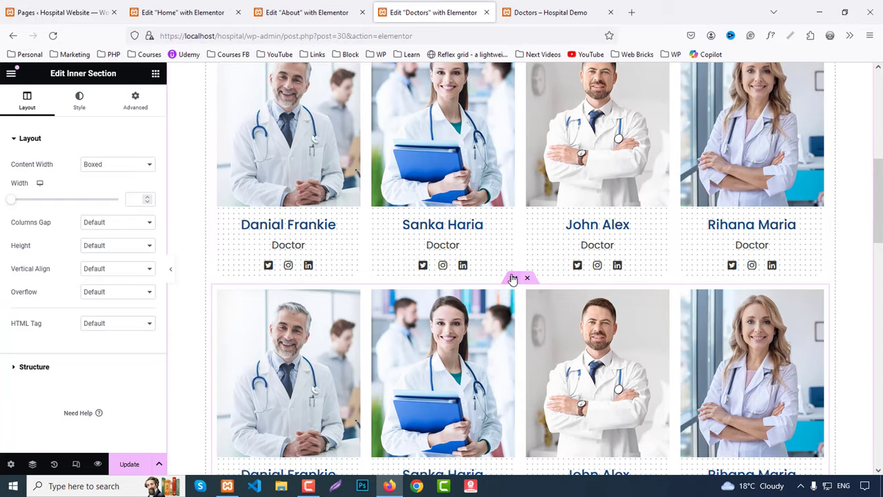
Set the middle doctors row's top and bottom margins to 30 px and update the page.
{"action": "left_click", "coordinate": [513, 278]}
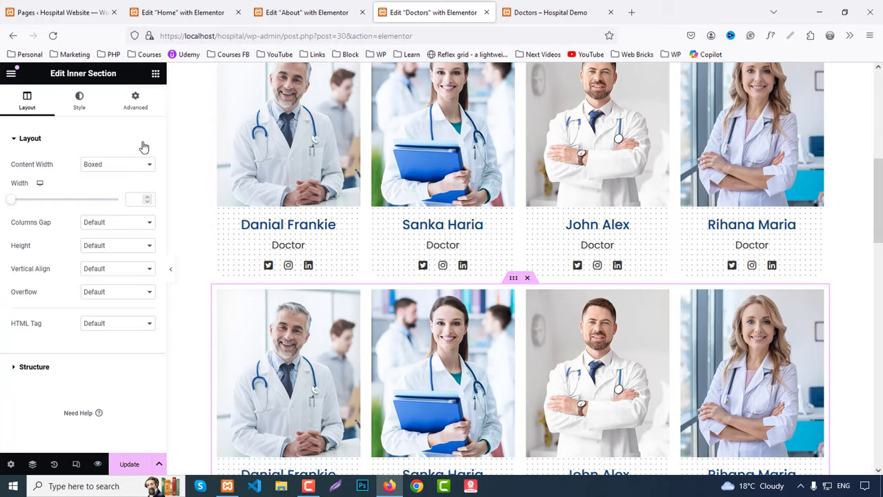
{"action": "left_click", "coordinate": [135, 101]}
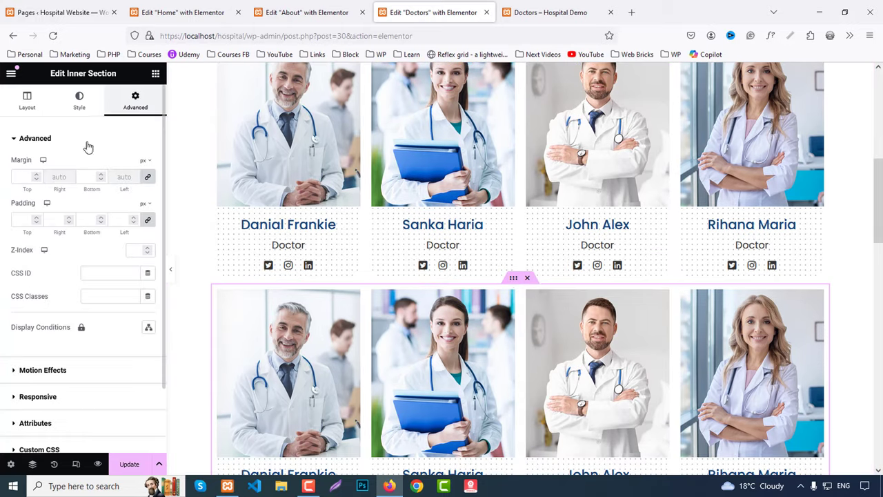
{"action": "left_click", "coordinate": [22, 176]}
{"action": "type", "text": "30"}
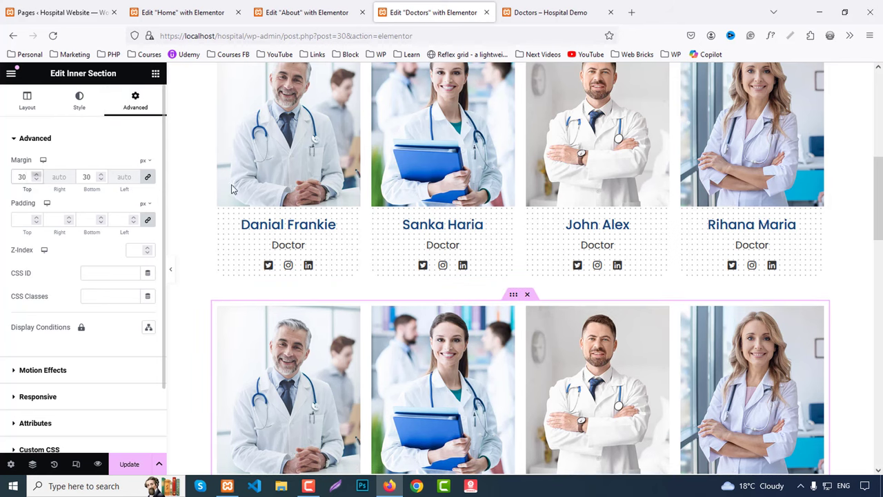
{"action": "scroll", "coordinate": [560, 220], "scroll_direction": "down", "scroll_amount": 3}
{"action": "scroll", "coordinate": [138, 396], "scroll_direction": "down", "scroll_amount": 2}
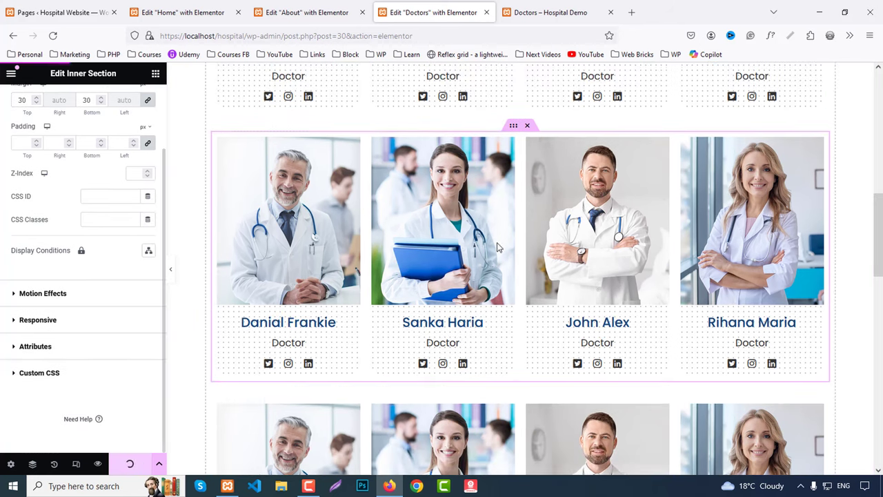
Check the demo site's Doctors page, and preview the rebuilt one from its banner to the call-to-action.
{"action": "left_click", "coordinate": [553, 8]}
{"action": "scroll", "coordinate": [669, 290], "scroll_direction": "down", "scroll_amount": 10}
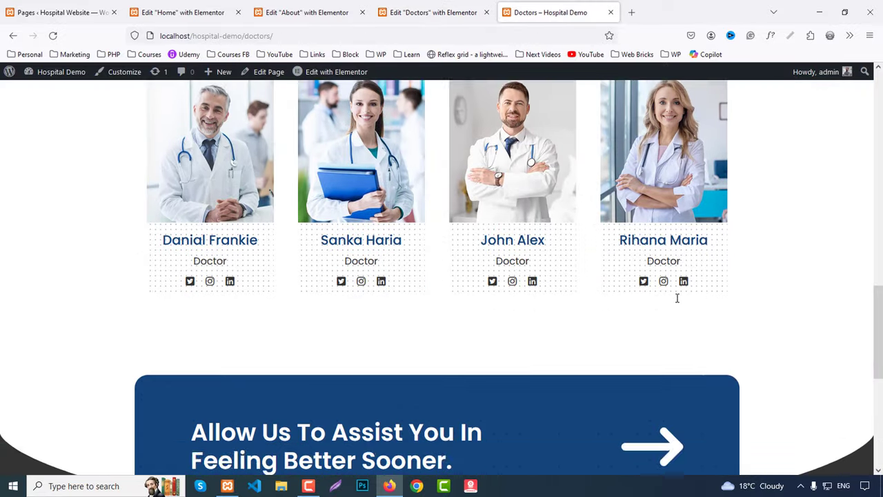
{"action": "scroll", "coordinate": [677, 298], "scroll_direction": "down", "scroll_amount": 2}
{"action": "left_click", "coordinate": [433, 12]}
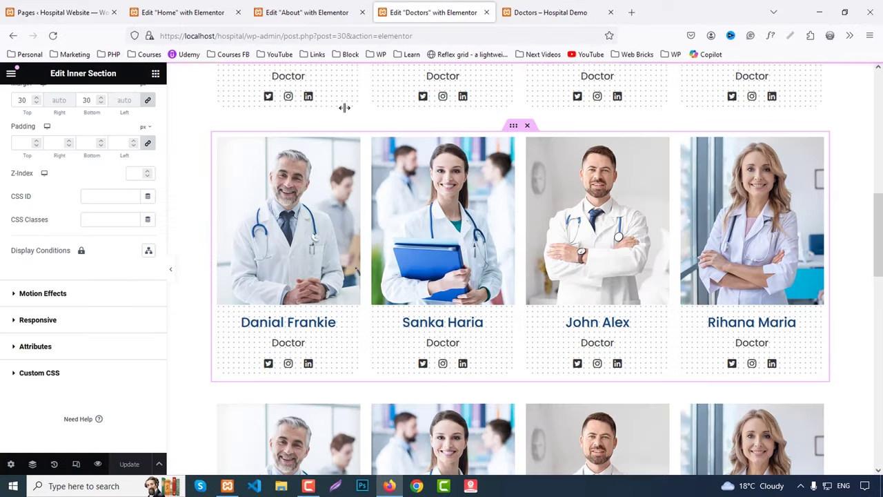
{"action": "left_click", "coordinate": [98, 464]}
{"action": "scroll", "coordinate": [631, 305], "scroll_direction": "down", "scroll_amount": 7}
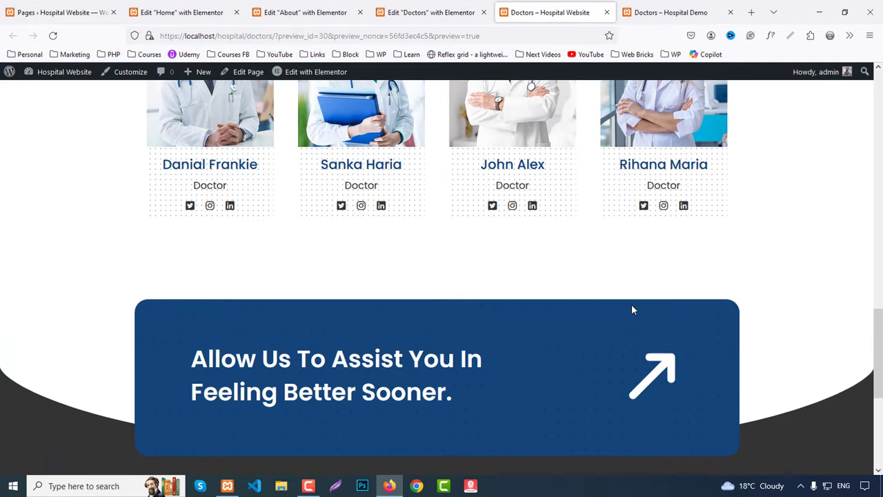
{"action": "scroll", "coordinate": [631, 305], "scroll_direction": "up", "scroll_amount": 8}
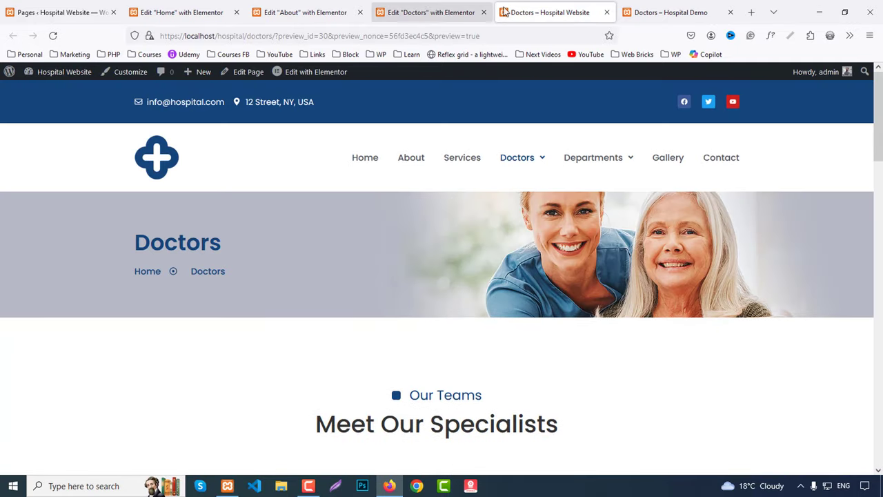
Close the Doctors page preview and open the Single Doctor page on the demo site for reference.
{"action": "left_click", "coordinate": [606, 11]}
{"action": "left_click", "coordinate": [552, 11]}
{"action": "scroll", "coordinate": [621, 163], "scroll_direction": "up", "scroll_amount": 2}
{"action": "scroll", "coordinate": [621, 164], "scroll_direction": "up", "scroll_amount": 5}
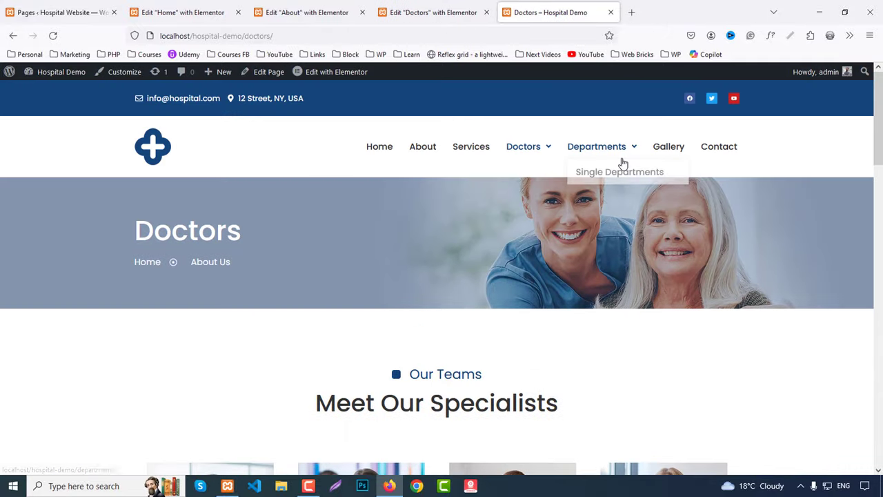
{"action": "mouse_move", "coordinate": [542, 148]}
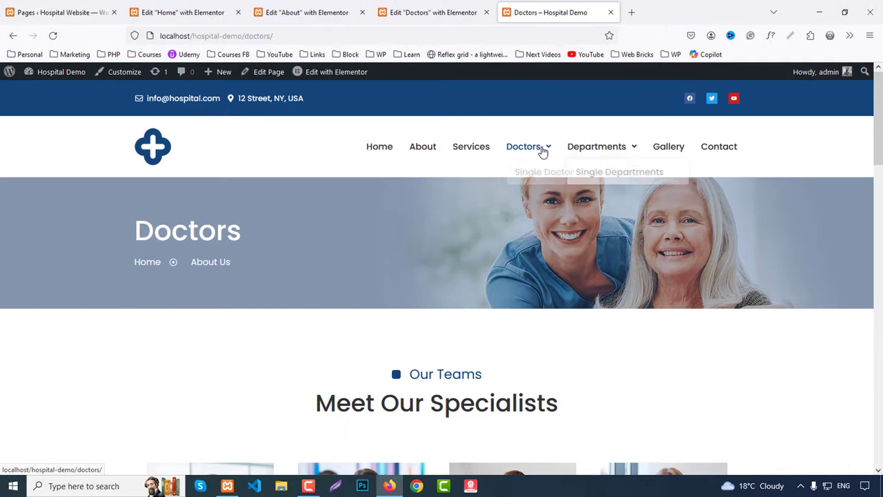
Preview the hospital site from the Doctors editor, go to its Single Doctor page and open that page in Elementor.
{"action": "left_click", "coordinate": [418, 15]}
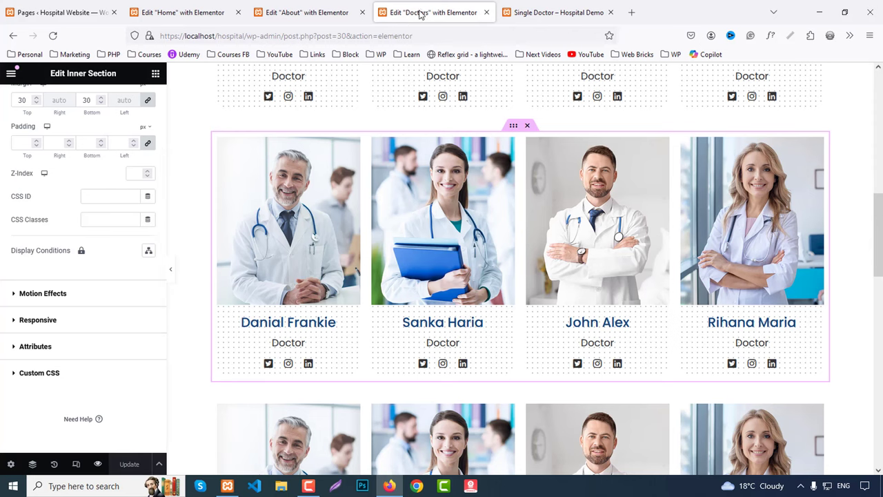
{"action": "left_click", "coordinate": [98, 463]}
{"action": "left_click", "coordinate": [485, 10]}
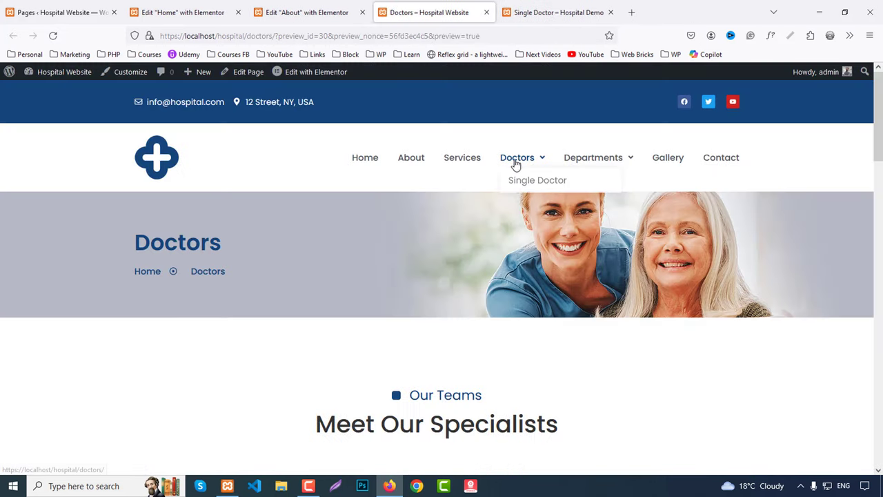
{"action": "left_click", "coordinate": [527, 183]}
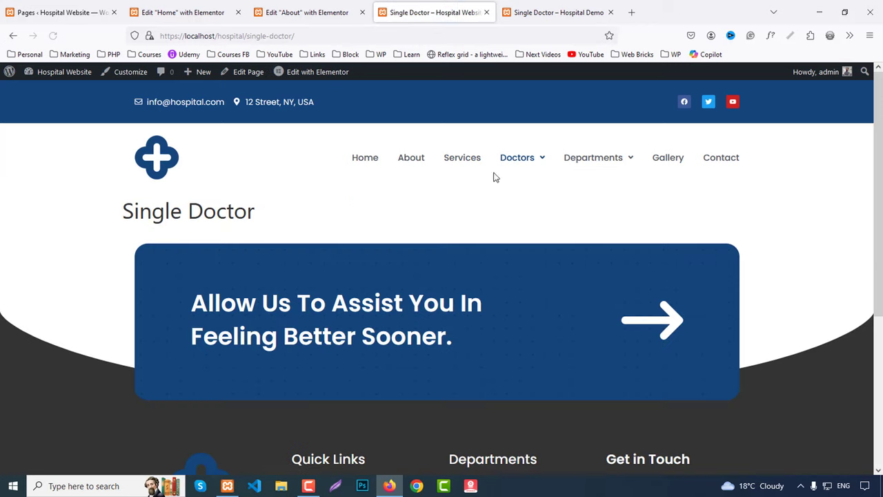
{"action": "left_click", "coordinate": [252, 74]}
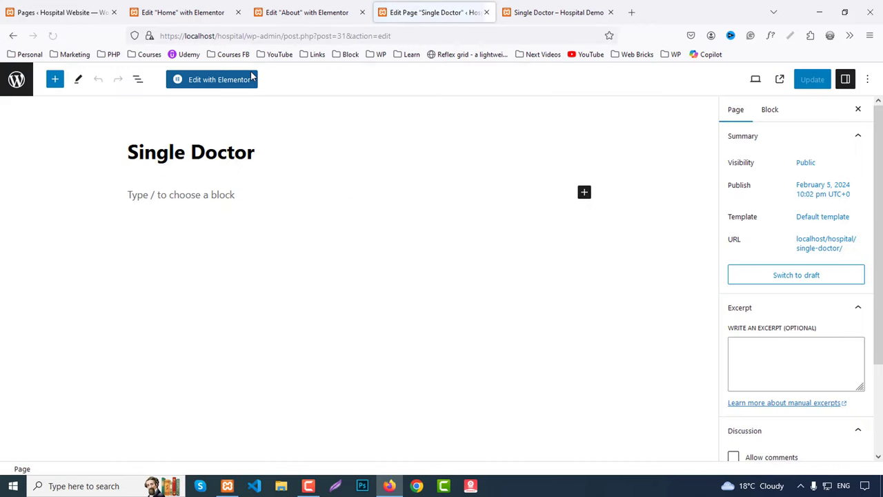
{"action": "left_click", "coordinate": [214, 82]}
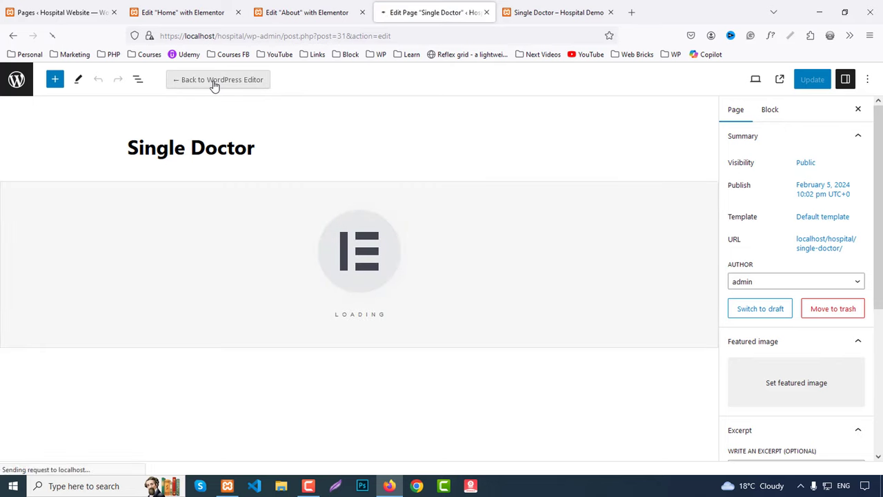
Copy the banner section from the About page and return to the Single Doctor page's editor.
{"action": "left_click", "coordinate": [562, 11]}
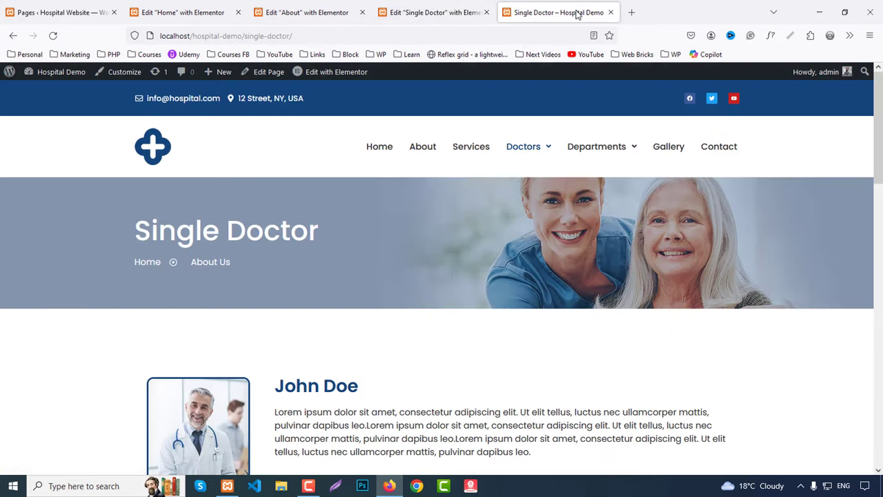
{"action": "left_click", "coordinate": [269, 8]}
{"action": "right_click", "coordinate": [522, 172]}
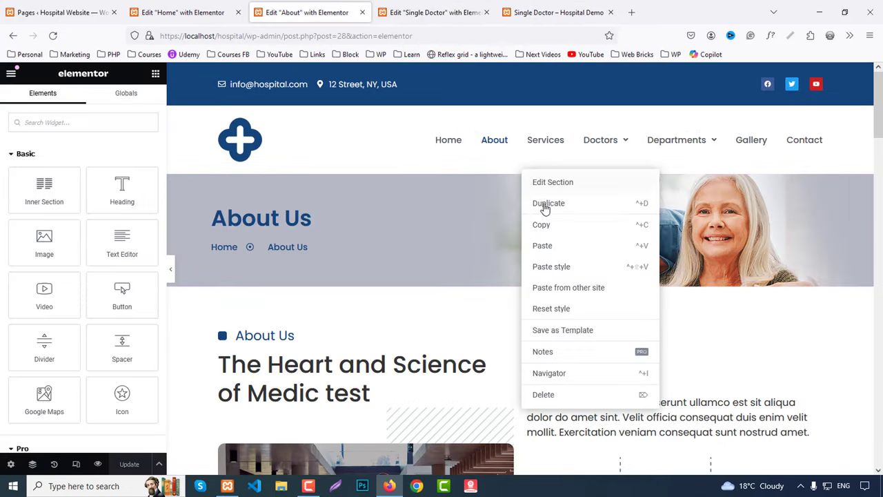
{"action": "left_click", "coordinate": [541, 223]}
{"action": "left_click", "coordinate": [430, 12]}
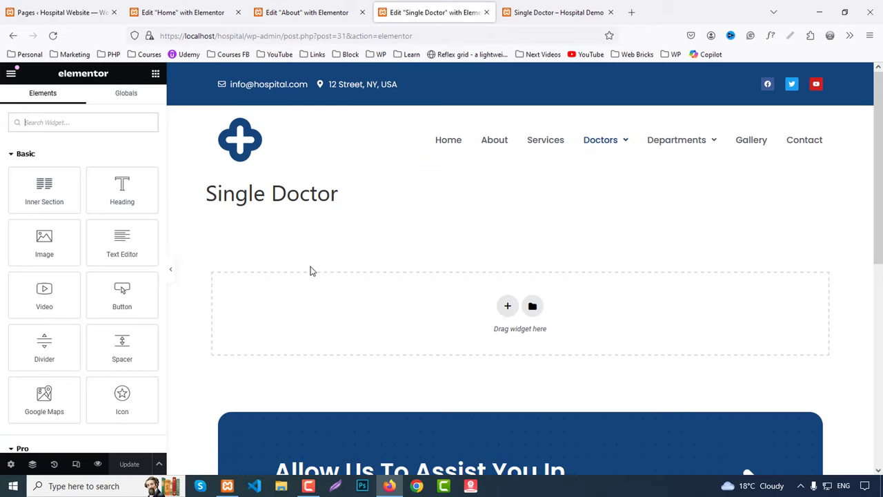
Set the Single Doctor page's layout to Elementor Full Width.
{"action": "left_click", "coordinate": [10, 463]}
{"action": "scroll", "coordinate": [205, 335], "scroll_direction": "down", "scroll_amount": 3}
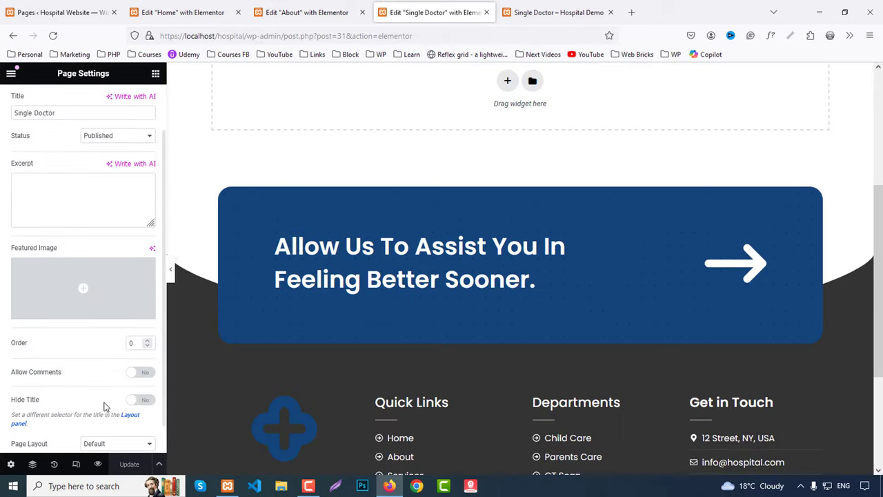
{"action": "scroll", "coordinate": [97, 360], "scroll_direction": "down", "scroll_amount": 1}
{"action": "left_click", "coordinate": [112, 414]}
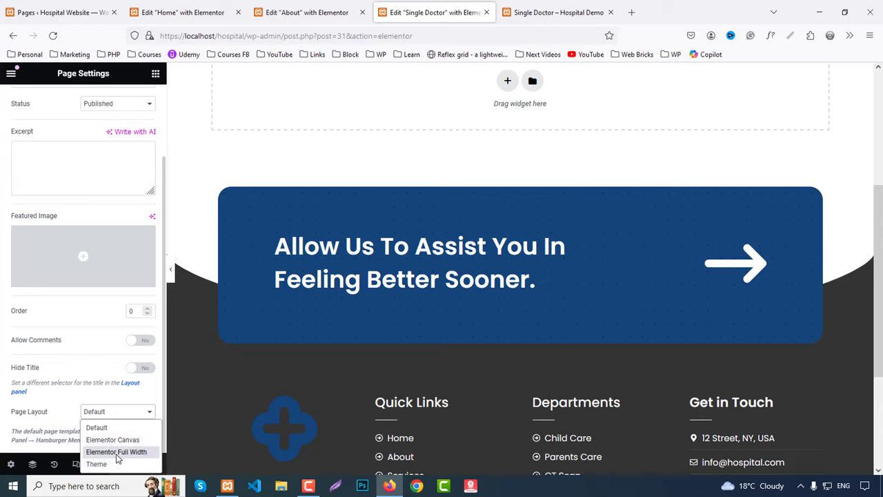
{"action": "left_click", "coordinate": [114, 449]}
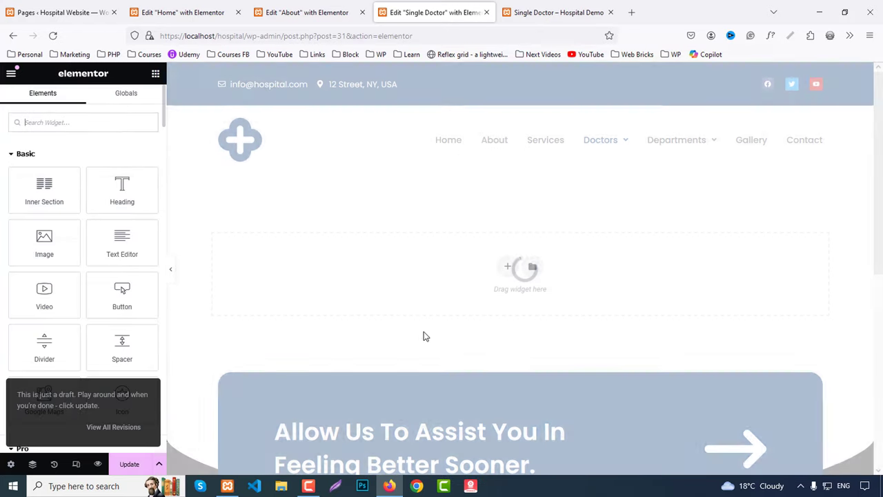
Paste the copied banner section and change its heading and last breadcrumb item to "Single Doctor".
{"action": "right_click", "coordinate": [343, 264]}
{"action": "left_click", "coordinate": [362, 275]}
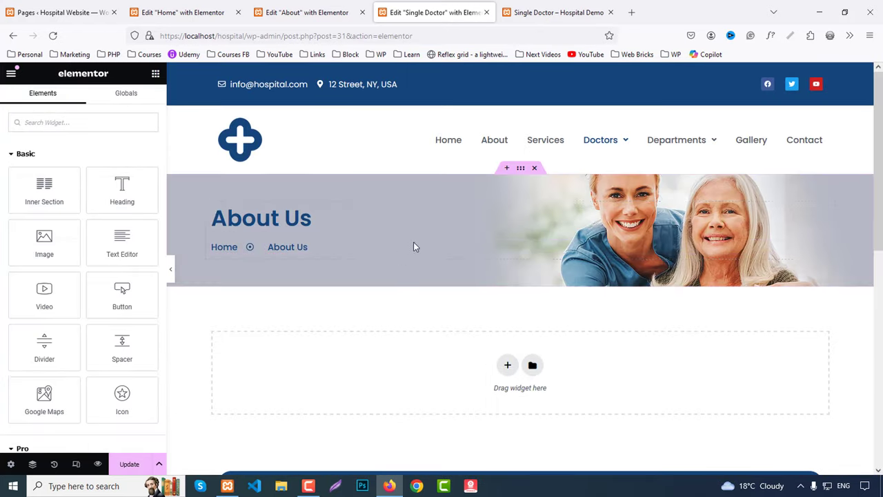
{"action": "left_click", "coordinate": [260, 219]}
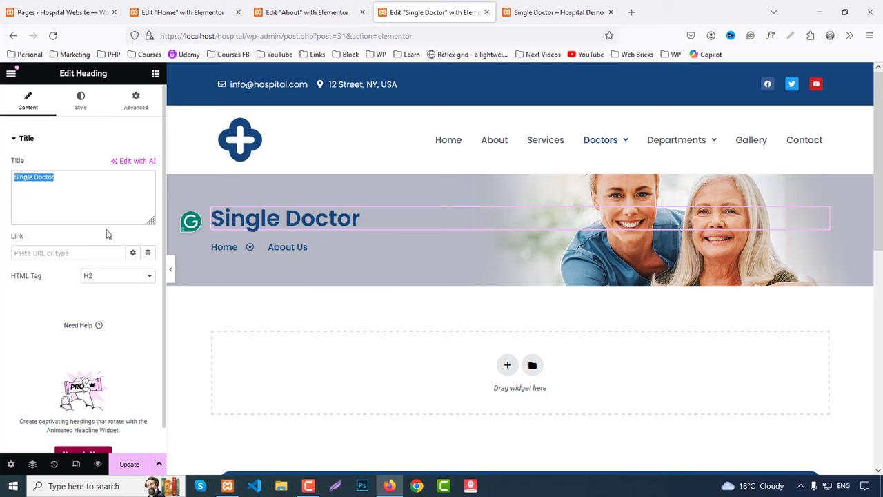
{"action": "left_click", "coordinate": [342, 250]}
{"action": "left_click", "coordinate": [73, 262]}
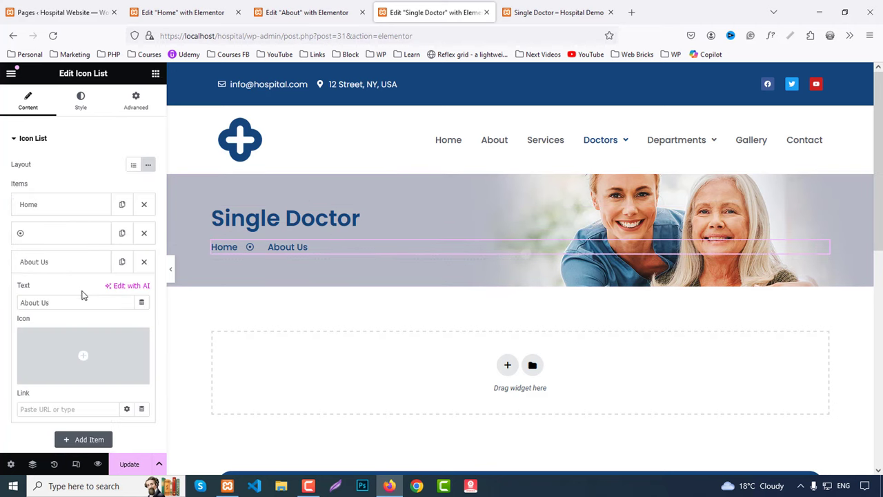
{"action": "type", "text": "Single Doctor"}
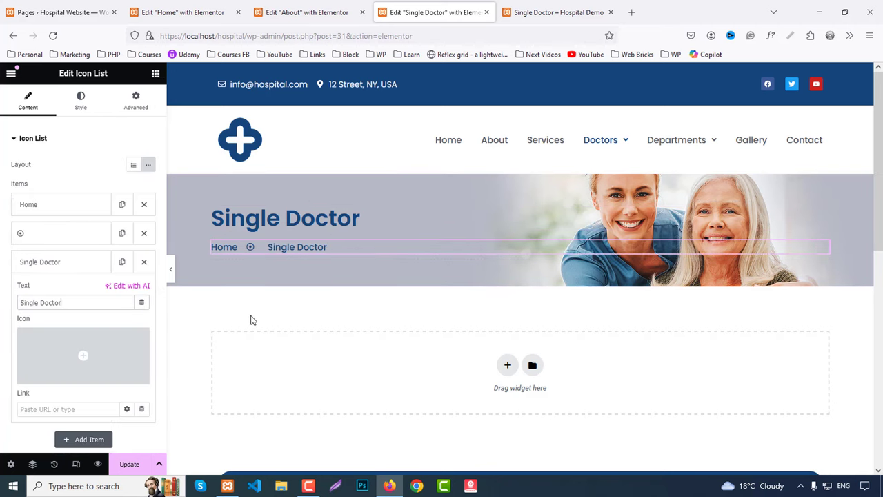
Examine the doctor profile section below the banner on the demo's Single Doctor page.
{"action": "left_click", "coordinate": [594, 12]}
{"action": "scroll", "coordinate": [626, 237], "scroll_direction": "down", "scroll_amount": 2}
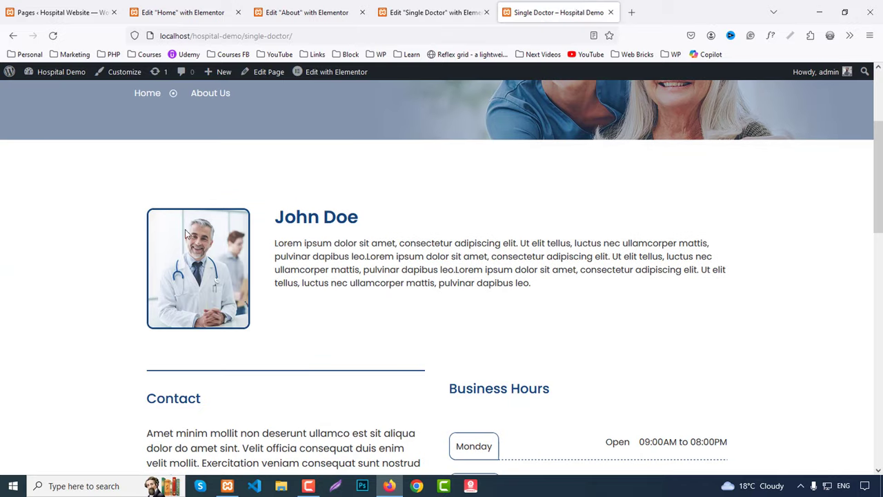
{"action": "left_click", "coordinate": [307, 11]}
{"action": "left_click", "coordinate": [433, 11]}
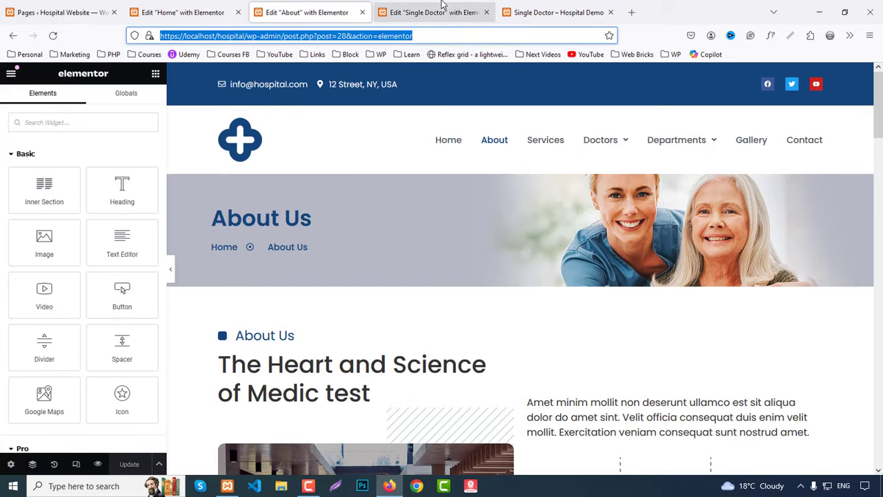
{"action": "scroll", "coordinate": [485, 276], "scroll_direction": "down", "scroll_amount": 1}
{"action": "left_click", "coordinate": [507, 252]}
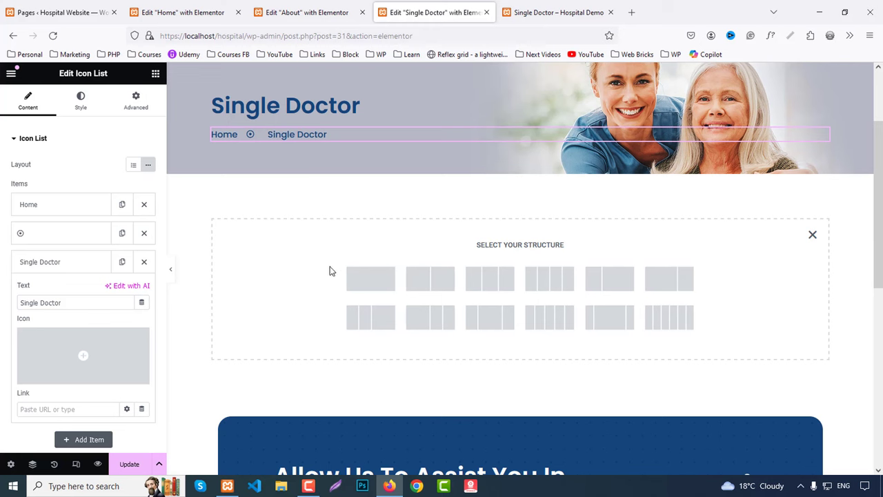
{"action": "left_click", "coordinate": [358, 278]}
{"action": "left_click", "coordinate": [576, 7]}
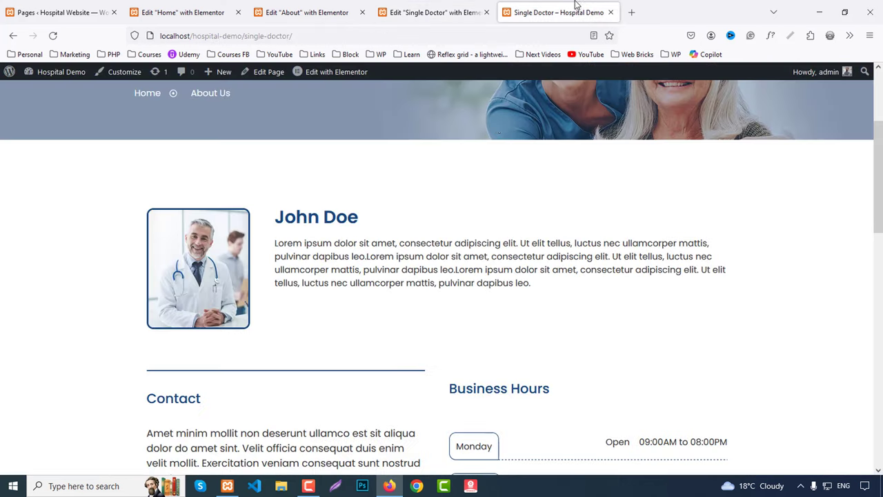
{"action": "left_click", "coordinate": [206, 8]}
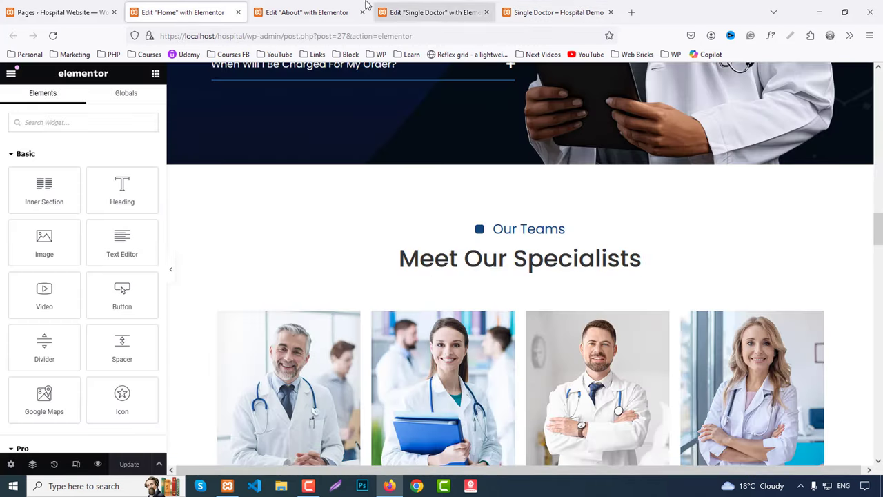
{"action": "left_click", "coordinate": [366, 9]}
{"action": "left_click", "coordinate": [390, 7]}
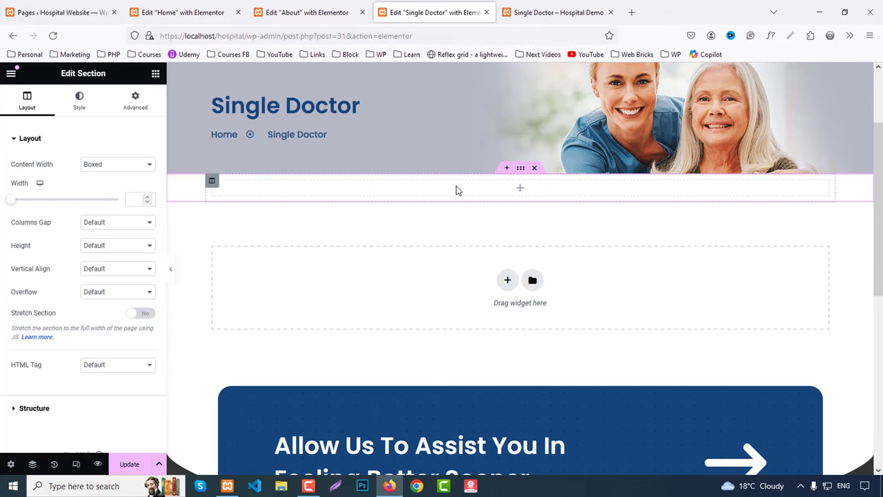
{"action": "left_click", "coordinate": [534, 171]}
Add a two-column section, narrow then wide, below the banner with 80 px top and 50 px bottom padding.
{"action": "left_click", "coordinate": [511, 253]}
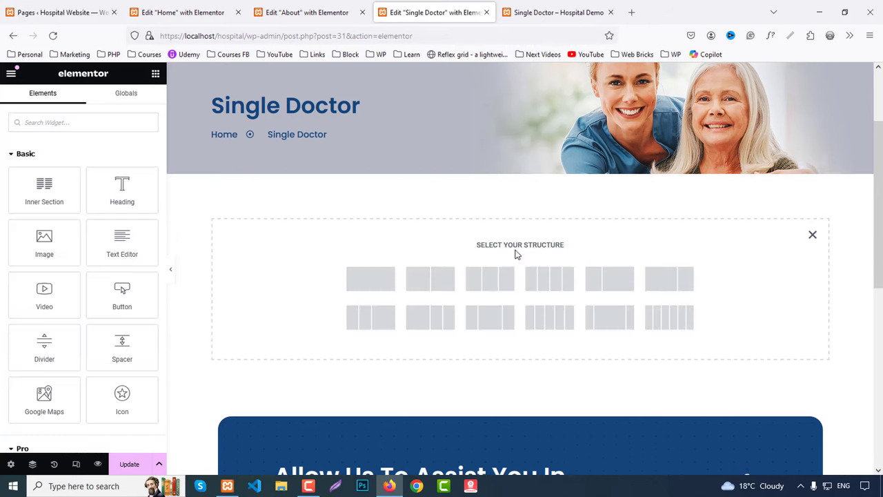
{"action": "left_click", "coordinate": [611, 283]}
{"action": "left_click", "coordinate": [138, 104]}
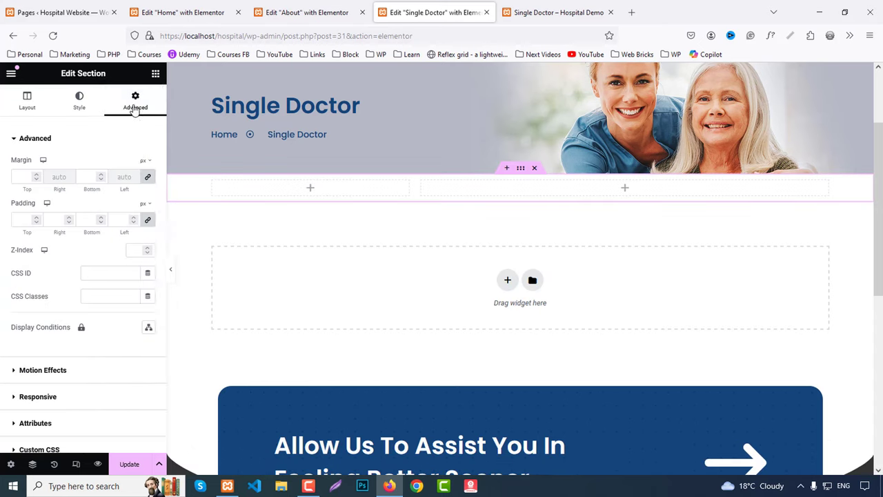
{"action": "left_click", "coordinate": [148, 220]}
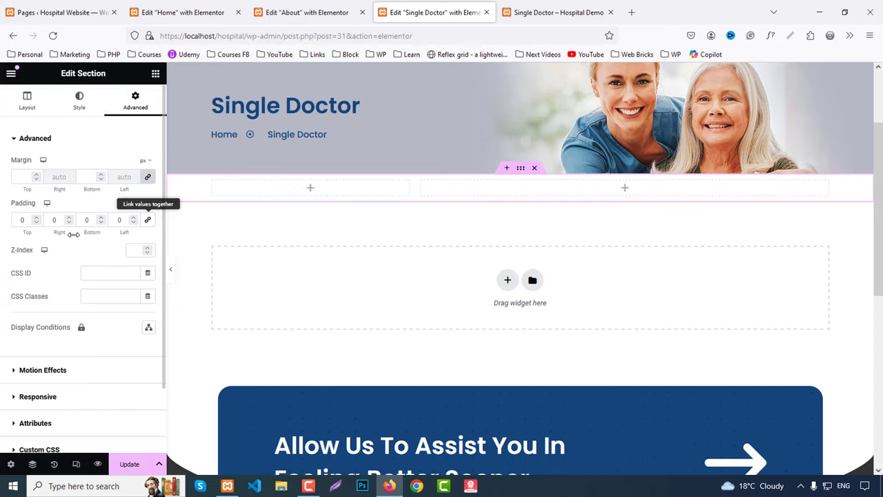
{"action": "left_click", "coordinate": [21, 219]}
{"action": "type", "text": "80"}
{"action": "left_click", "coordinate": [84, 221]}
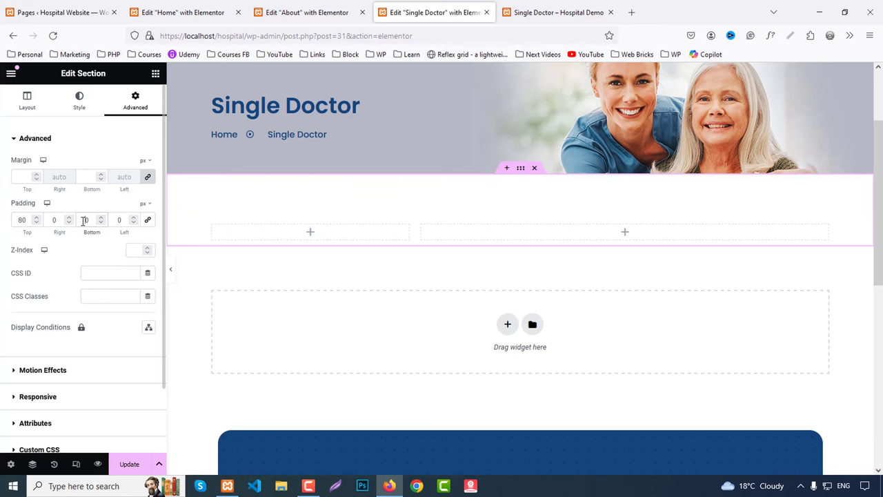
{"action": "type", "text": "50"}
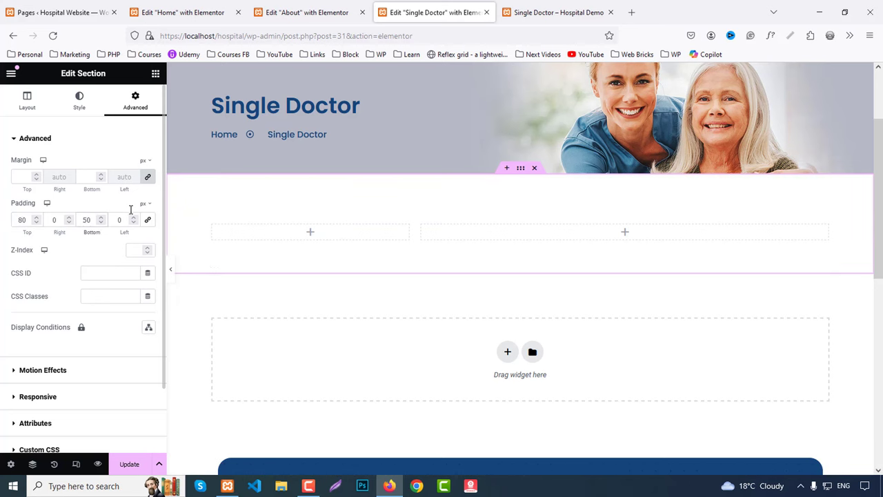
Place an Image widget in the narrow column and assign the media library photo of the grey-haired male doctor.
{"action": "left_click", "coordinate": [155, 73]}
{"action": "left_click_drag", "start_coordinate": [53, 240], "coordinate": [312, 236]}
{"action": "left_click", "coordinate": [114, 192]}
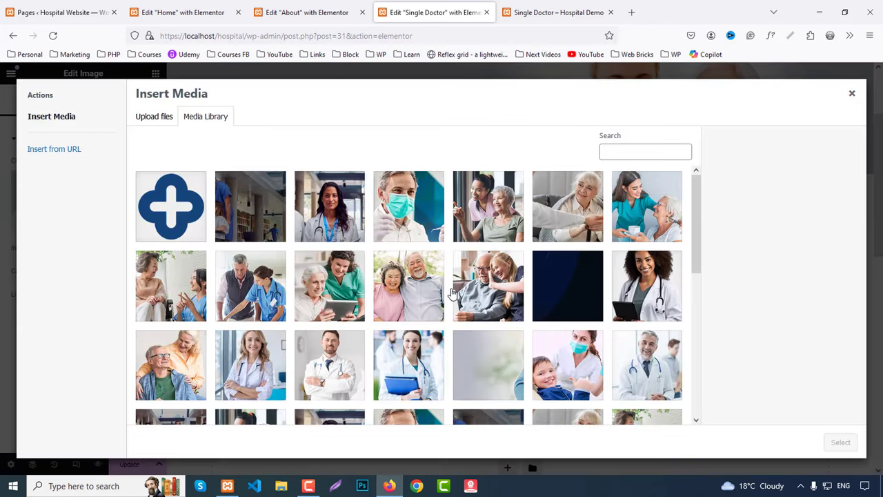
{"action": "scroll", "coordinate": [452, 293], "scroll_direction": "down", "scroll_amount": 1}
{"action": "left_click", "coordinate": [649, 304]}
{"action": "left_click", "coordinate": [841, 442]}
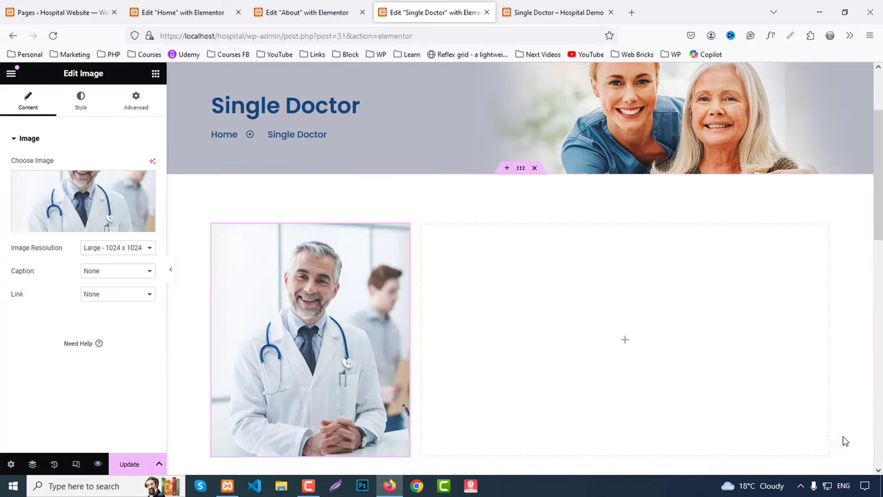
Set the doctor image's width to 100%.
{"action": "scroll", "coordinate": [44, 344], "scroll_direction": "down", "scroll_amount": 1}
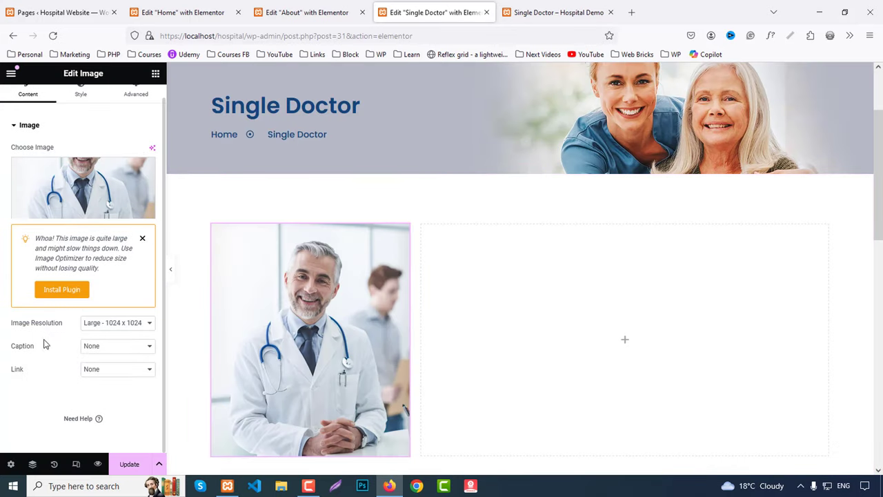
{"action": "scroll", "coordinate": [77, 314], "scroll_direction": "up", "scroll_amount": 1}
{"action": "left_click", "coordinate": [80, 102]}
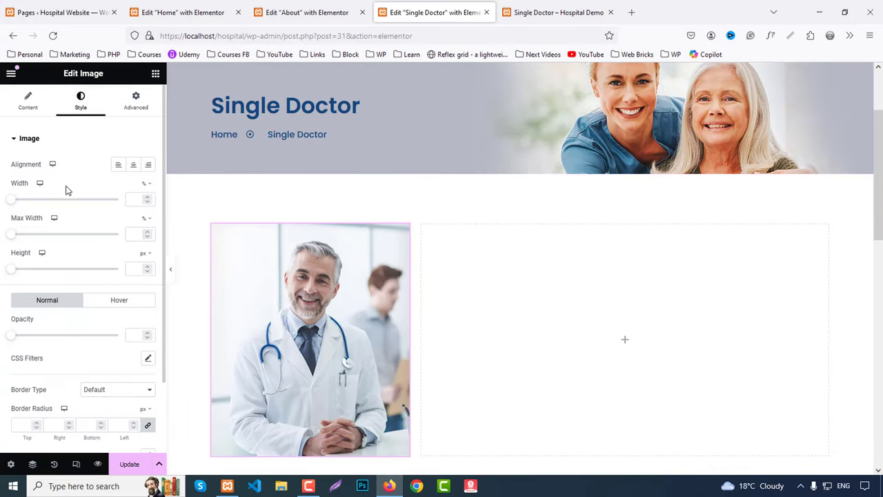
{"action": "left_click_drag", "start_coordinate": [11, 202], "coordinate": [138, 214]}
Give the doctor image a solid border 2 px wide on all sides.
{"action": "scroll", "coordinate": [47, 332], "scroll_direction": "down", "scroll_amount": 2}
{"action": "left_click", "coordinate": [95, 306]}
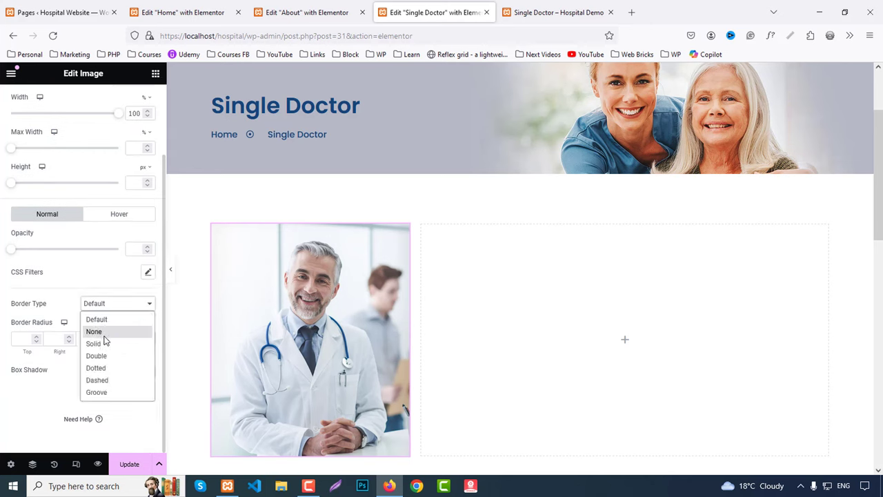
{"action": "left_click", "coordinate": [98, 345]}
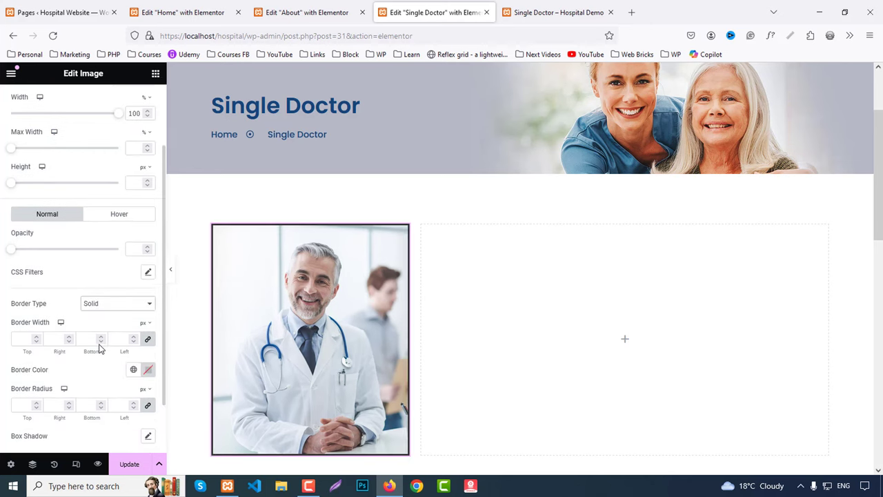
{"action": "left_click", "coordinate": [20, 339]}
{"action": "type", "text": "2"}
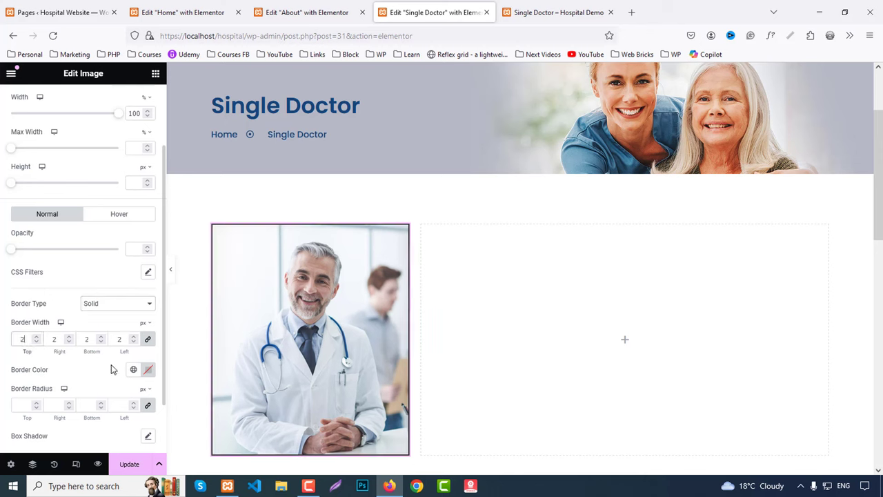
Give the doctor image's border the dark blue global color and a 12 px radius, and narrow the image column.
{"action": "left_click", "coordinate": [134, 372]}
{"action": "left_click", "coordinate": [46, 282]}
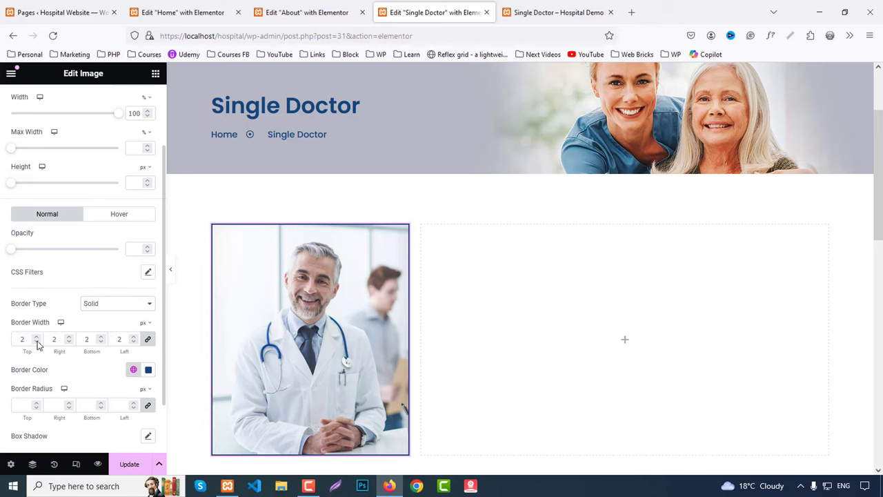
{"action": "left_click", "coordinate": [23, 405]}
{"action": "type", "text": "12"}
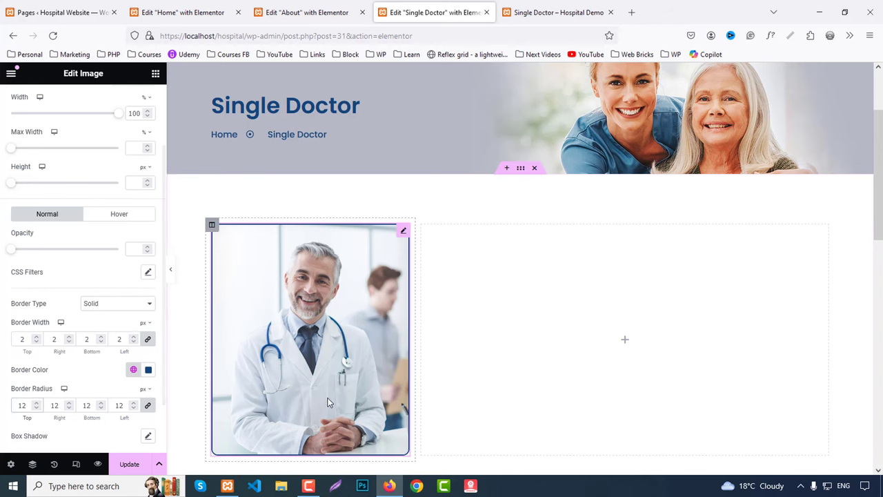
{"action": "left_click_drag", "start_coordinate": [414, 355], "coordinate": [331, 293]}
Copy the doctor's name from the demo page and place a Heading widget in the wide column beside the image.
{"action": "key", "text": "ctrl+Tab"}
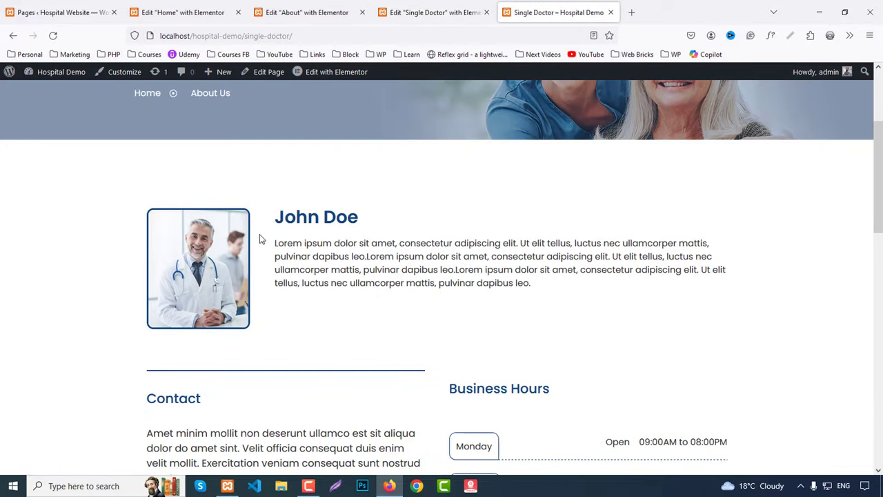
{"action": "left_click_drag", "start_coordinate": [276, 218], "coordinate": [385, 222]}
{"action": "key", "text": "ctrl+c"}
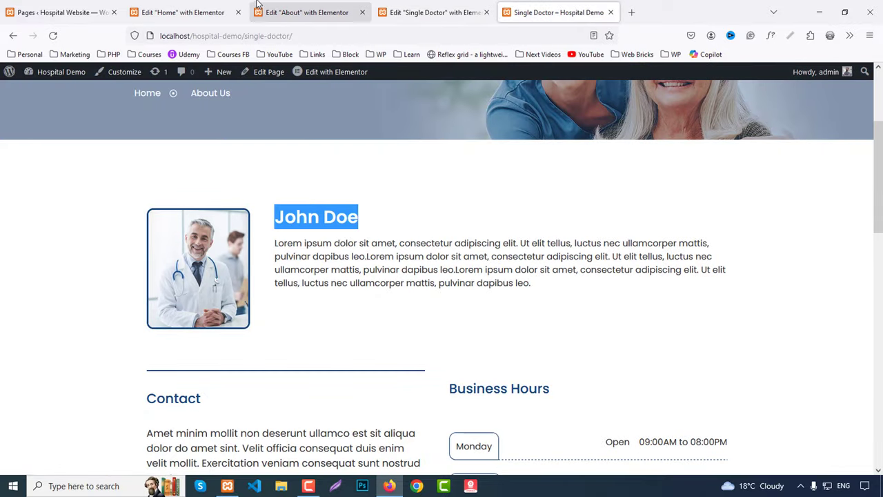
{"action": "left_click", "coordinate": [454, 7]}
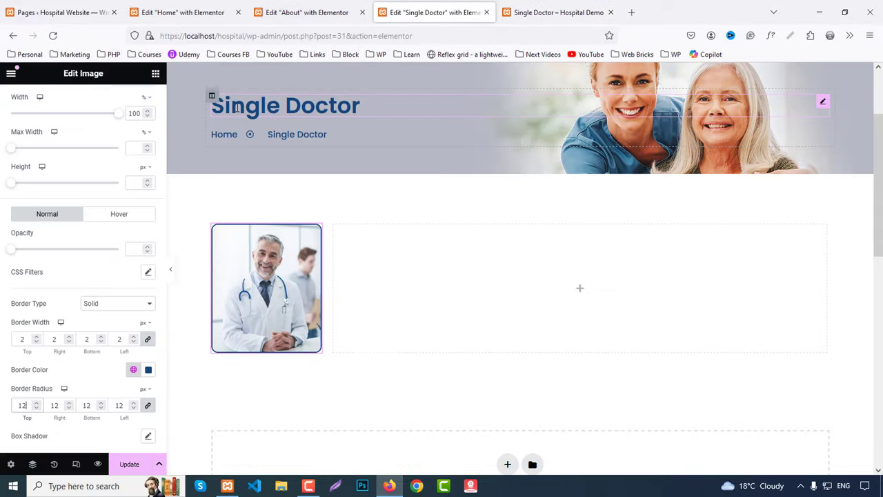
{"action": "left_click", "coordinate": [155, 73]}
{"action": "left_click_drag", "start_coordinate": [124, 203], "coordinate": [514, 310]}
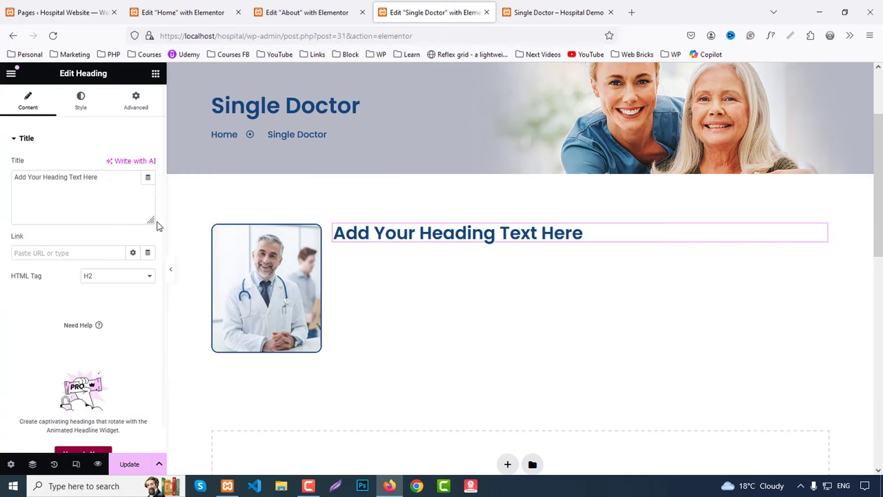
Set the new heading's HTML tag to H4 and replace its title with the copied doctor's name.
{"action": "left_click", "coordinate": [90, 278]}
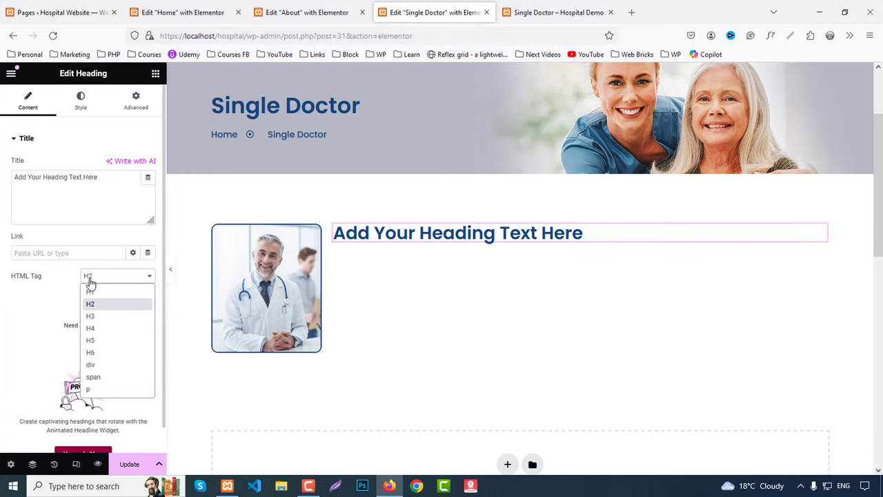
{"action": "left_click", "coordinate": [90, 328]}
{"action": "left_click", "coordinate": [70, 191]}
{"action": "key", "text": "ctrl+a"}
{"action": "key", "text": "ctrl+v"}
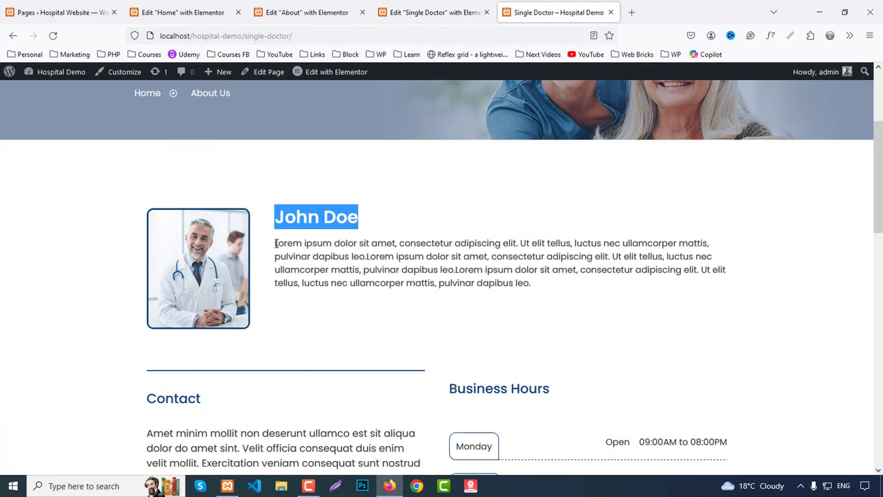
Add a Text Editor widget below the name heading and replace its text with the lorem ipsum paragraph from the demo page.
{"action": "left_click_drag", "start_coordinate": [275, 243], "coordinate": [551, 287]}
{"action": "key", "text": "ctrl+c"}
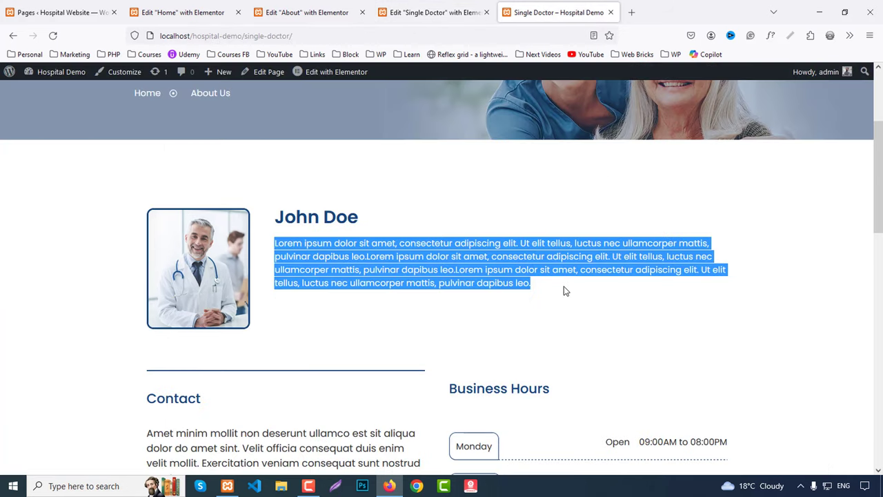
{"action": "left_click", "coordinate": [435, 12]}
{"action": "left_click", "coordinate": [156, 74]}
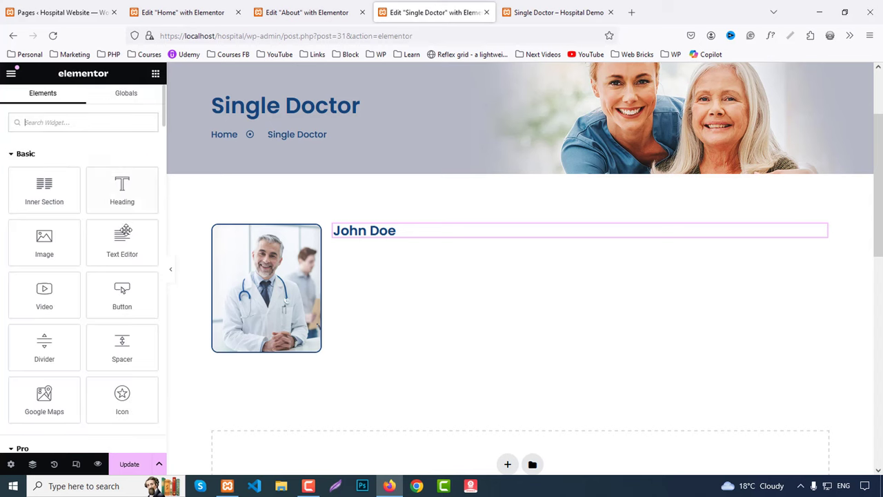
{"action": "left_click_drag", "start_coordinate": [122, 242], "coordinate": [398, 256]}
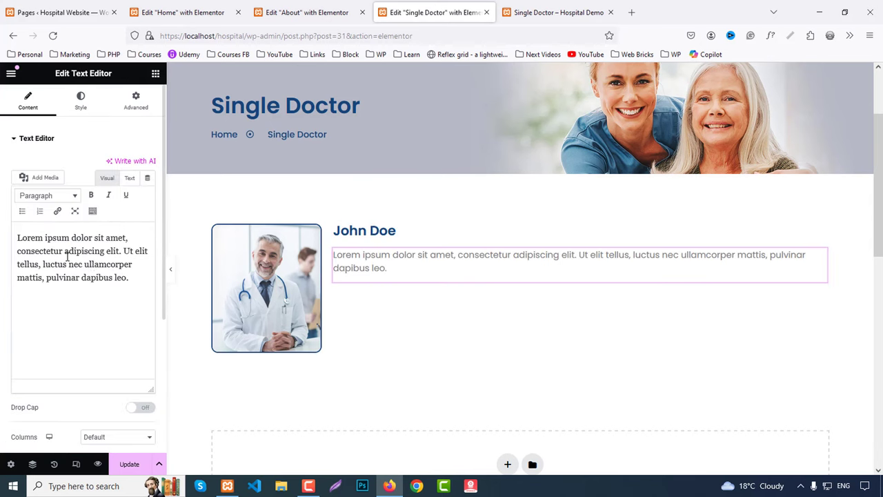
{"action": "left_click", "coordinate": [67, 256]}
{"action": "key", "text": "ctrl+a"}
{"action": "key", "text": "ctrl+v"}
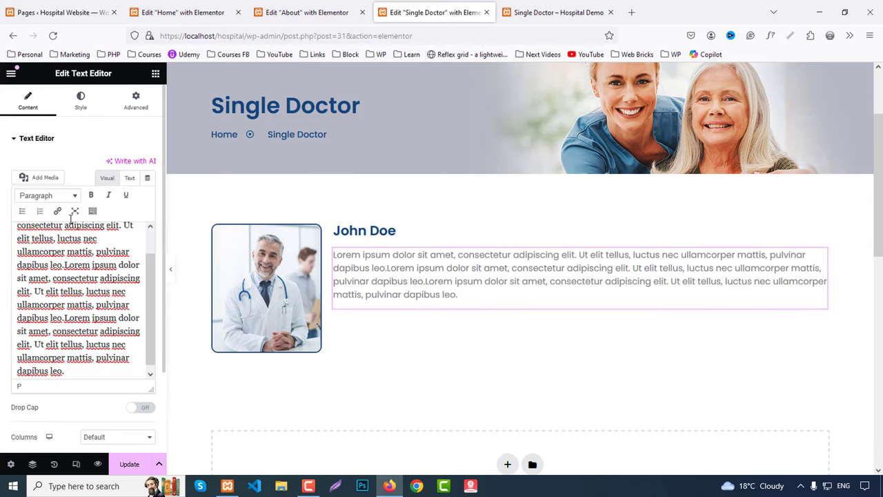
Set the doctor description's text color to #333.
{"action": "left_click", "coordinate": [81, 100]}
{"action": "left_click", "coordinate": [148, 186]}
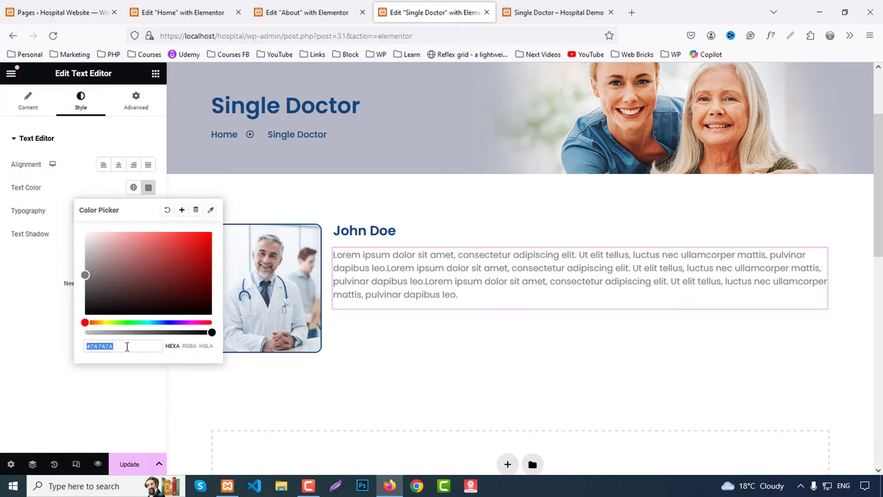
{"action": "type", "text": "#333"}
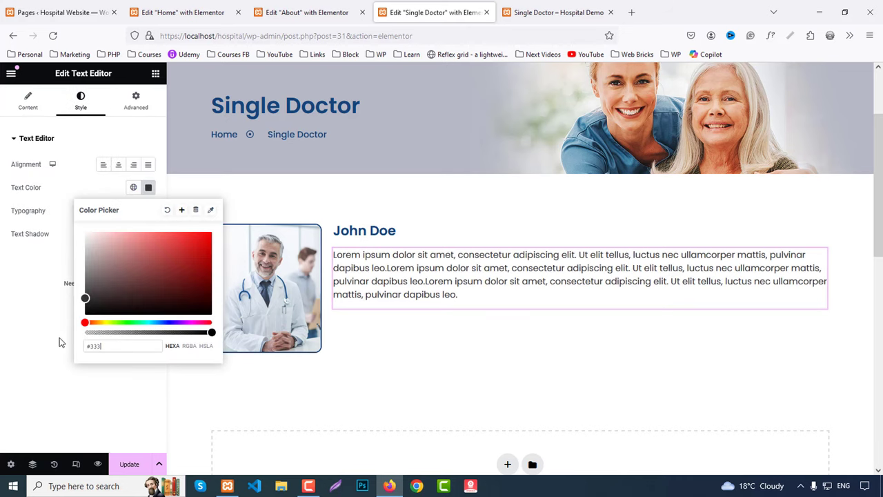
{"action": "left_click", "coordinate": [10, 334]}
Set the doctor's name heading to a font size of 28 px.
{"action": "left_click", "coordinate": [352, 231]}
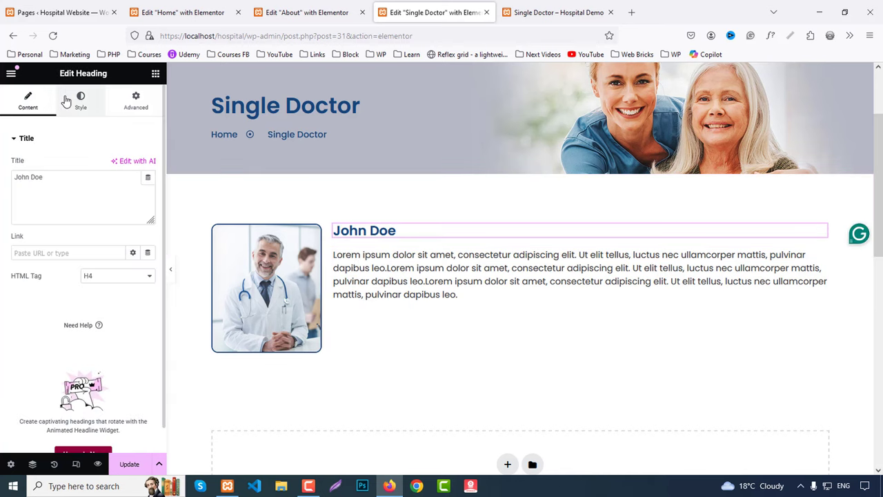
{"action": "left_click", "coordinate": [77, 101]}
{"action": "left_click", "coordinate": [148, 210]}
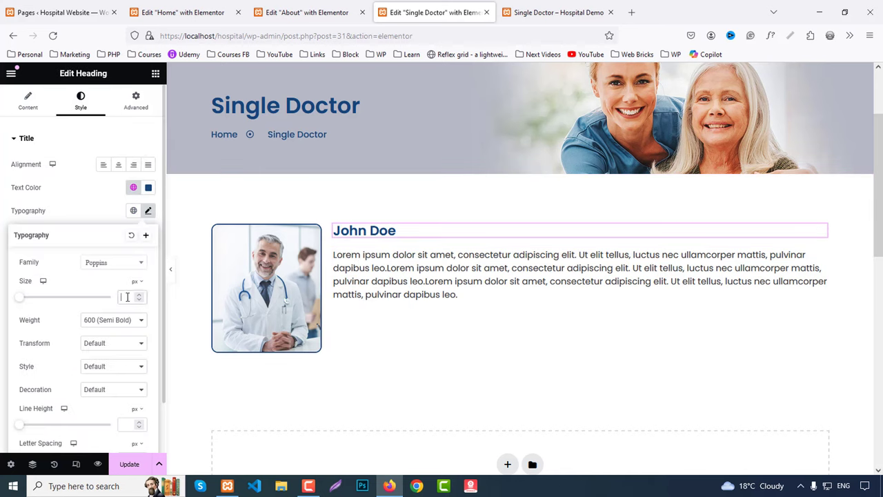
{"action": "type", "text": "22"}
{"action": "key", "text": "Up"}
{"action": "key", "text": "Up"}
{"action": "key", "text": "Up"}
{"action": "key", "text": "Up"}
{"action": "key", "text": "Up"}
{"action": "key", "text": "Up"}
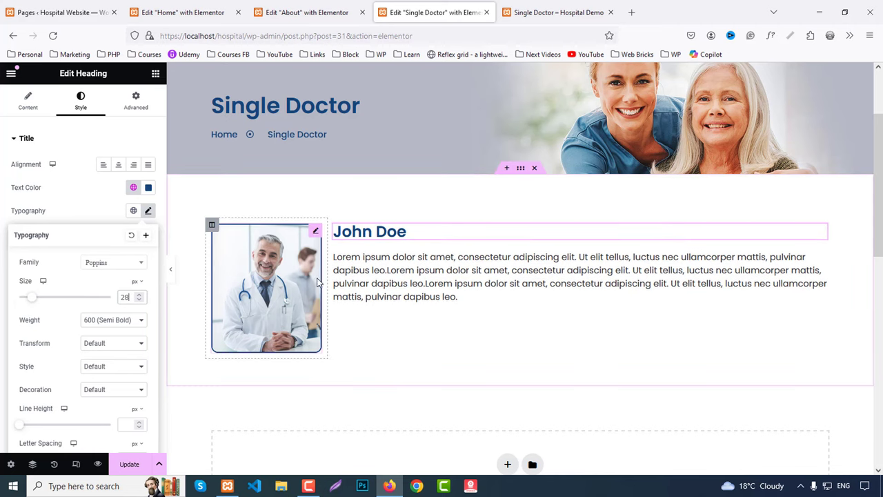
Widen the doctor image column slightly and update the page.
{"action": "left_click_drag", "start_coordinate": [327, 276], "coordinate": [345, 286]}
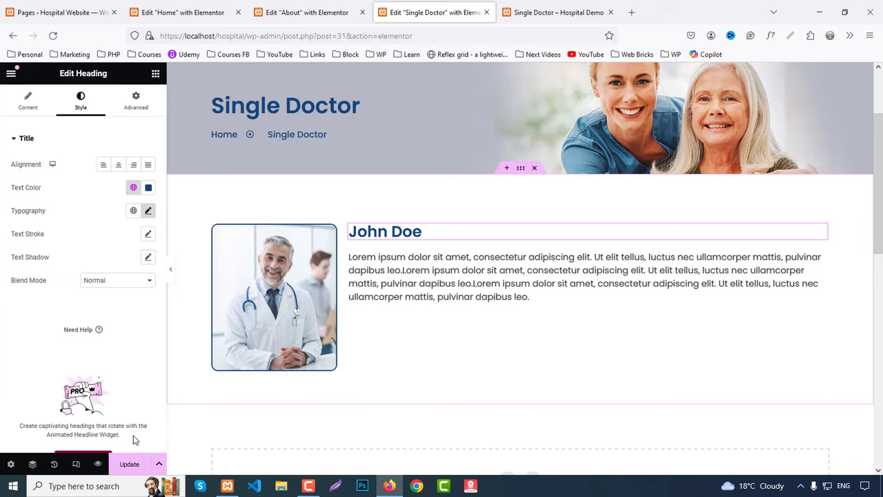
{"action": "left_click", "coordinate": [126, 464]}
Examine the Contact, Follow Us and Business Hours blocks of the demo's Single Doctor page.
{"action": "left_click", "coordinate": [525, 10]}
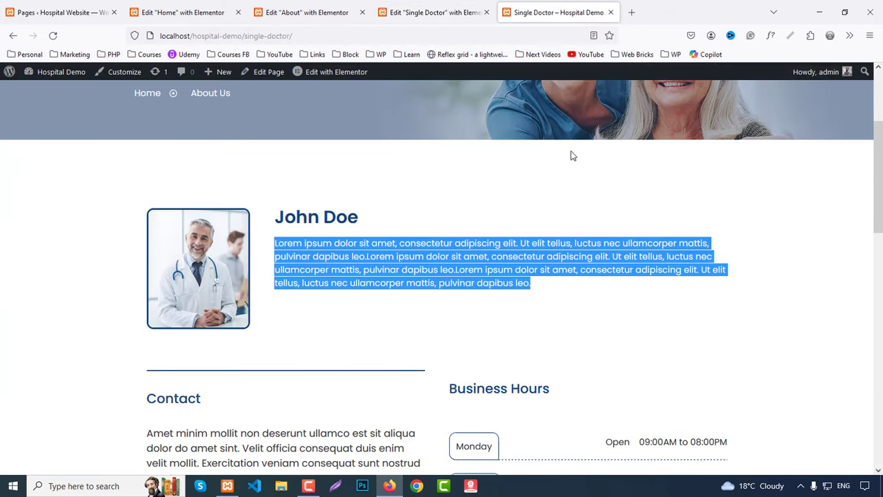
{"action": "scroll", "coordinate": [571, 156], "scroll_direction": "down", "scroll_amount": 3}
{"action": "scroll", "coordinate": [545, 269], "scroll_direction": "down", "scroll_amount": 1}
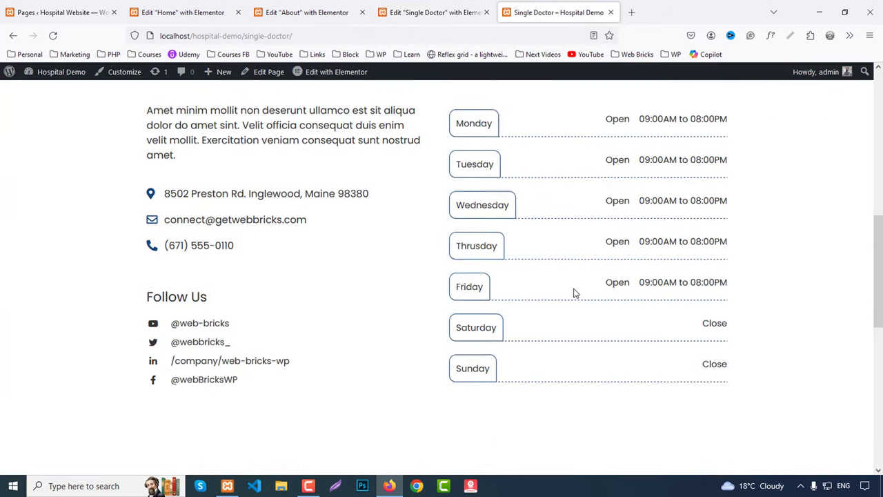
{"action": "scroll", "coordinate": [575, 291], "scroll_direction": "up", "scroll_amount": 2}
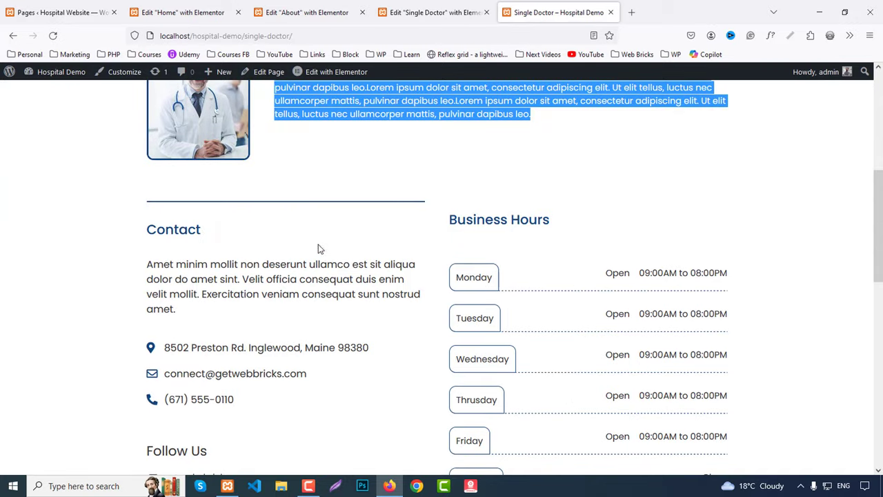
{"action": "scroll", "coordinate": [317, 247], "scroll_direction": "down", "scroll_amount": 1}
{"action": "scroll", "coordinate": [278, 237], "scroll_direction": "down", "scroll_amount": 2}
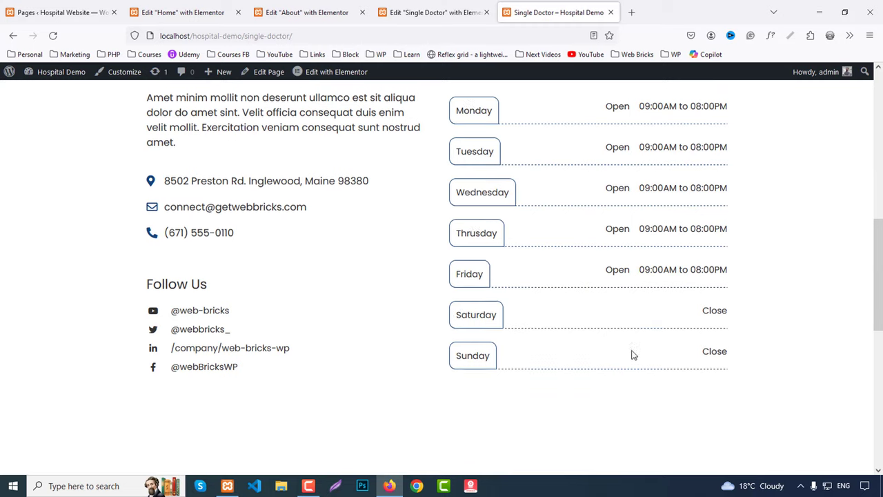
{"action": "scroll", "coordinate": [597, 345], "scroll_direction": "up", "scroll_amount": 2}
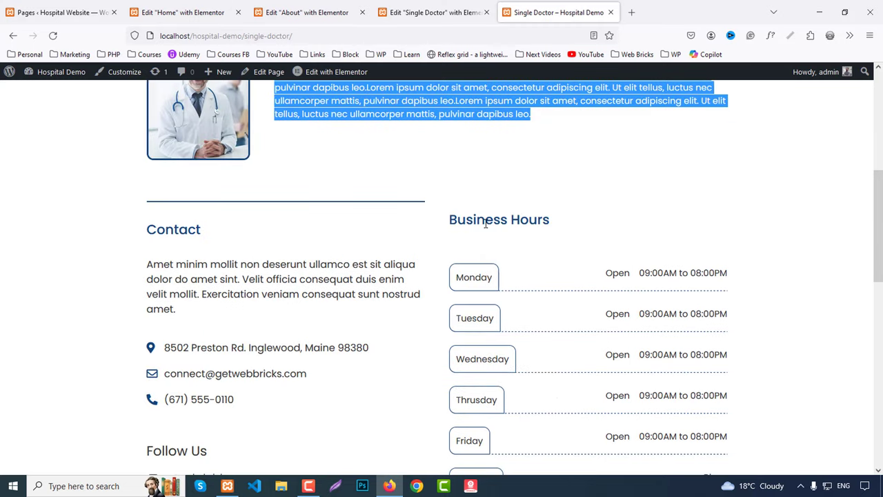
{"action": "left_click", "coordinate": [307, 12]}
{"action": "left_click", "coordinate": [434, 13]}
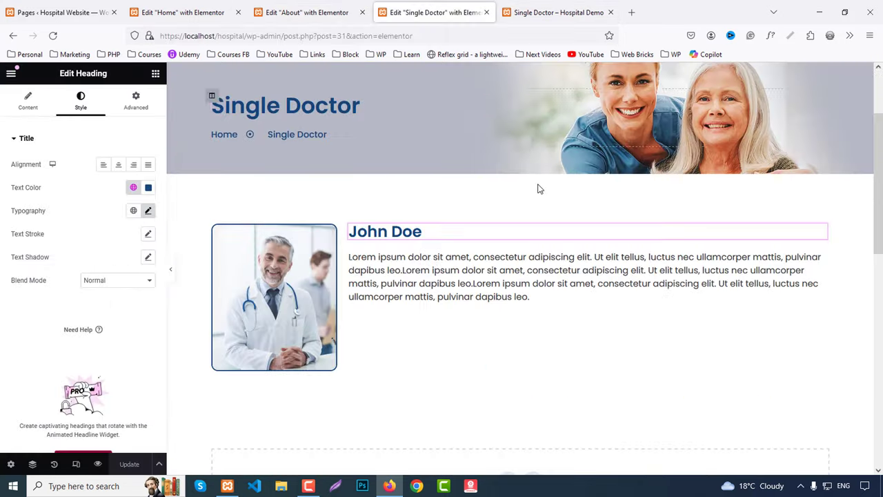
Add a section with two equal columns below the doctor profile section.
{"action": "scroll", "coordinate": [531, 200], "scroll_direction": "down", "scroll_amount": 4}
{"action": "left_click", "coordinate": [507, 201]}
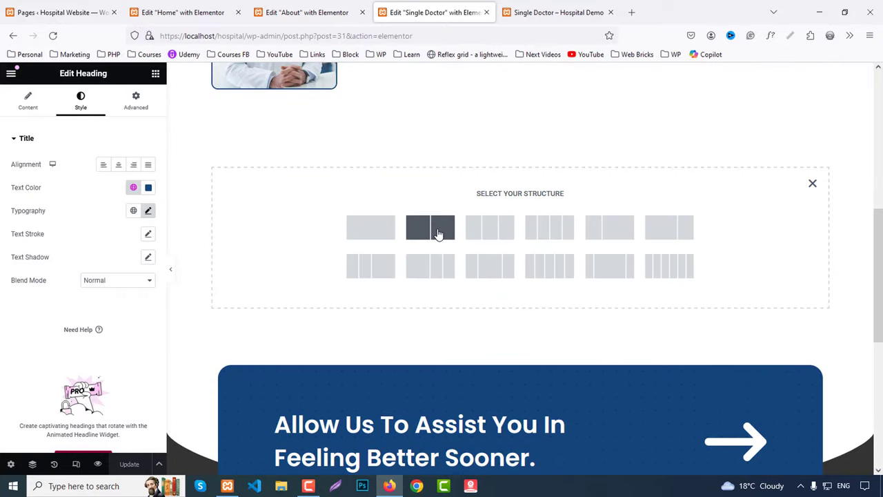
{"action": "left_click", "coordinate": [436, 233]}
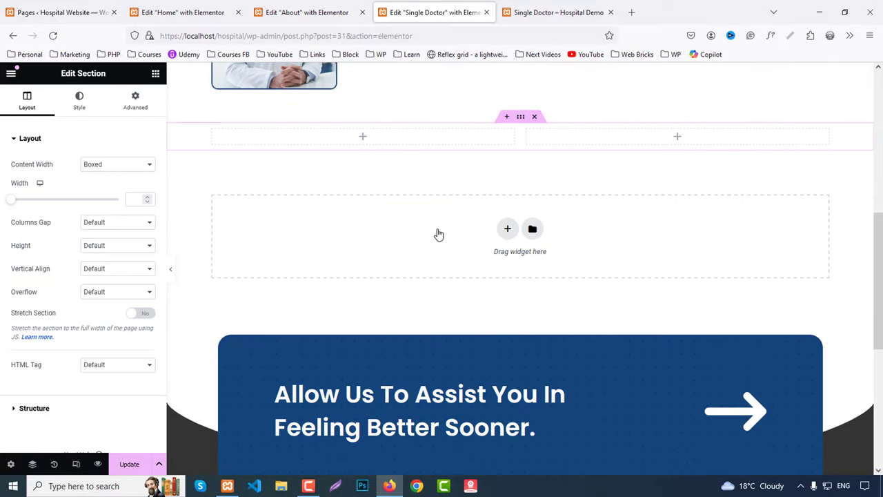
Place the Webbricks Addons Contact Info widget in the first column of the new section.
{"action": "left_click", "coordinate": [157, 75]}
{"action": "left_click", "coordinate": [20, 154]}
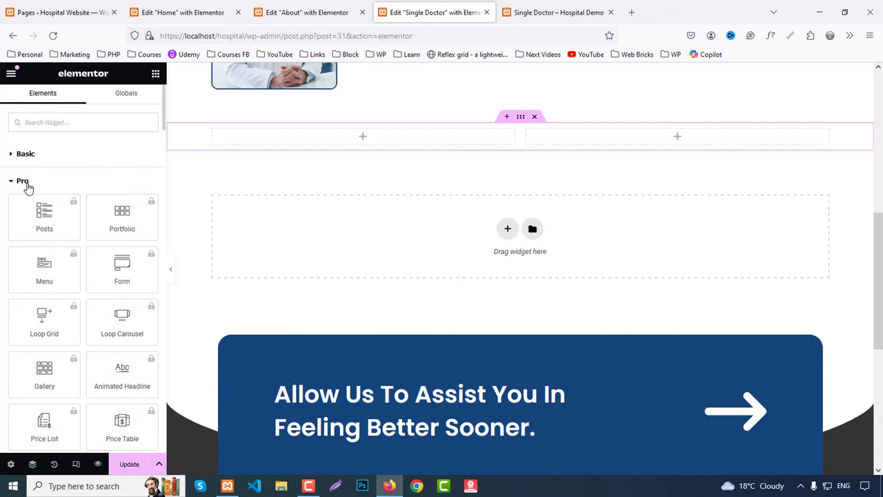
{"action": "left_click", "coordinate": [26, 207]}
{"action": "left_click", "coordinate": [26, 208]}
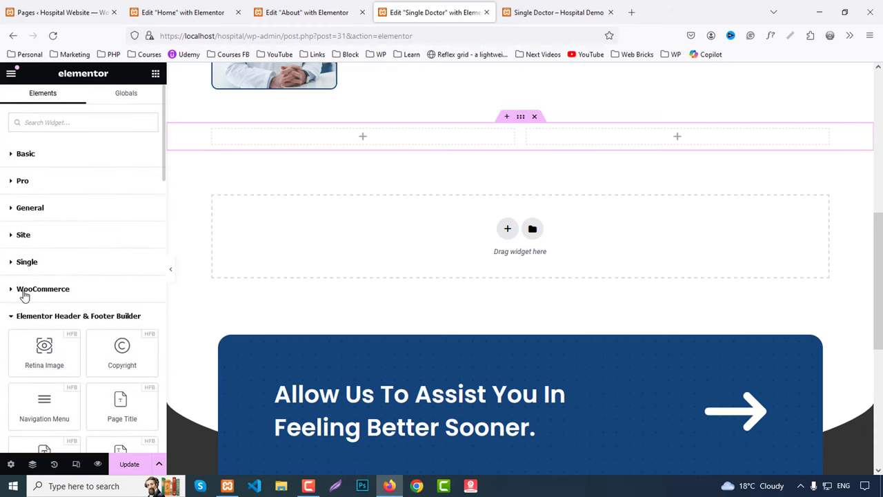
{"action": "left_click", "coordinate": [30, 317]}
{"action": "scroll", "coordinate": [3, 296], "scroll_direction": "down", "scroll_amount": 3}
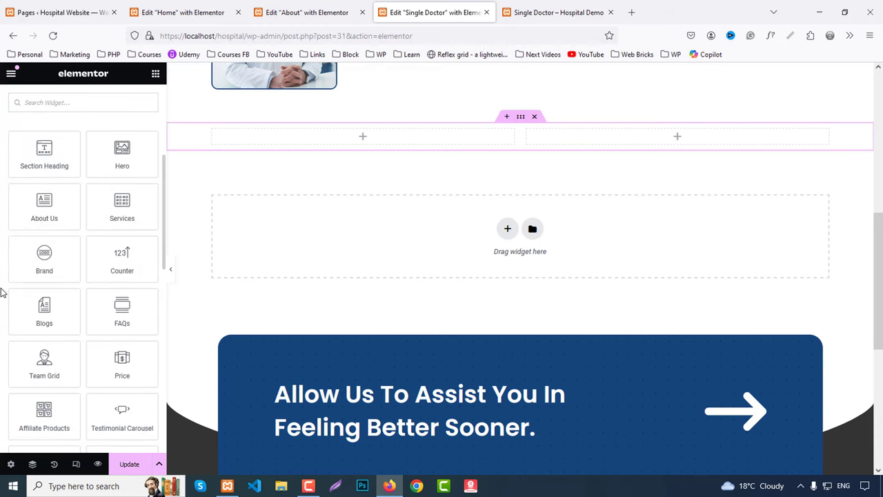
{"action": "scroll", "coordinate": [3, 293], "scroll_direction": "down", "scroll_amount": 1}
{"action": "scroll", "coordinate": [3, 293], "scroll_direction": "down", "scroll_amount": 3}
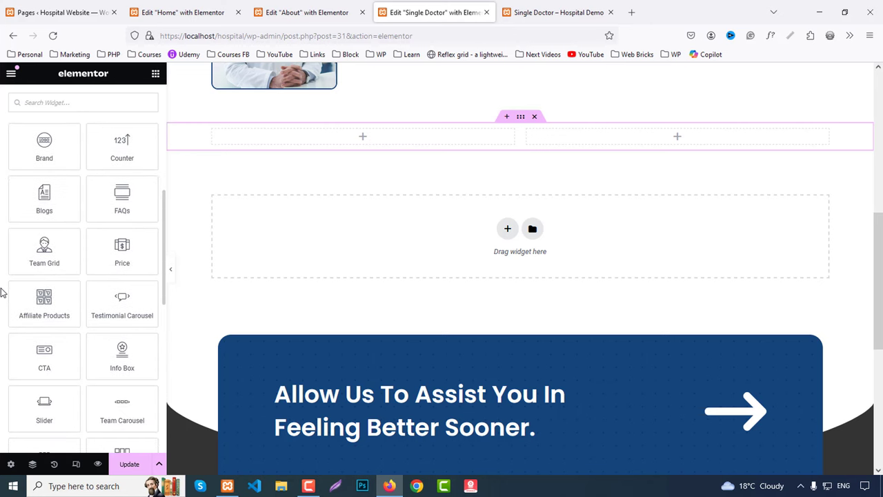
{"action": "scroll", "coordinate": [4, 293], "scroll_direction": "down", "scroll_amount": 2}
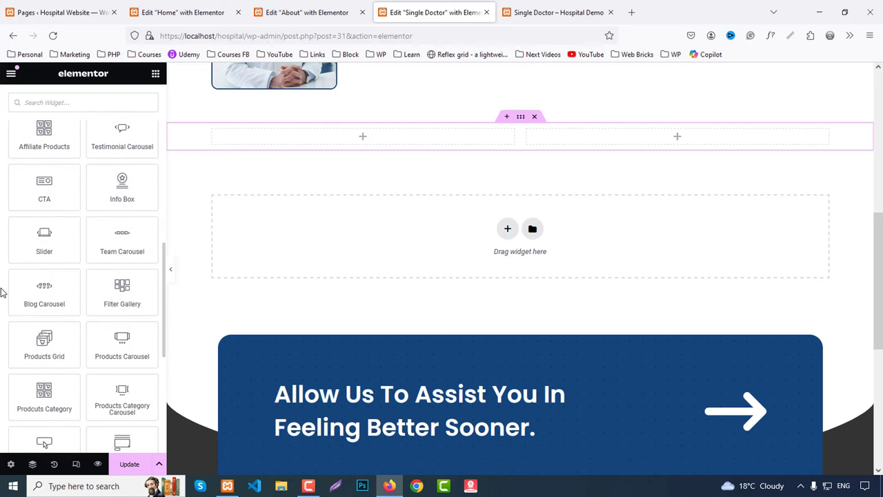
{"action": "scroll", "coordinate": [3, 292], "scroll_direction": "down", "scroll_amount": 2}
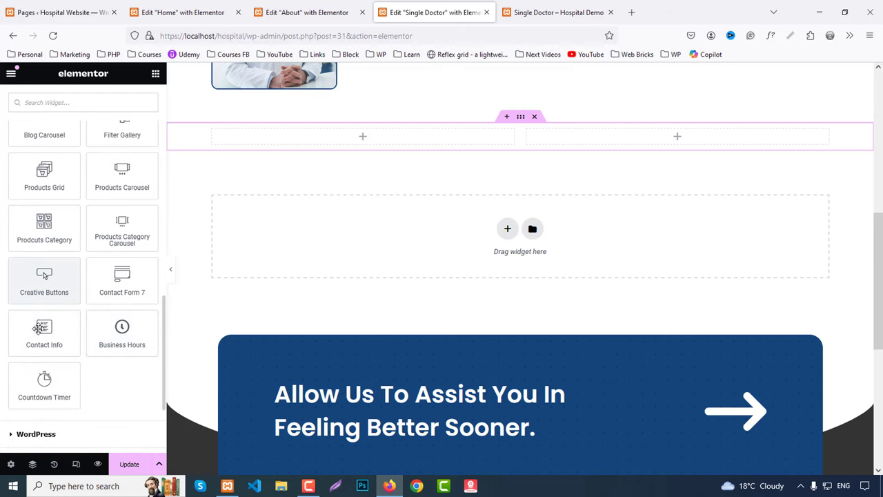
{"action": "left_click_drag", "start_coordinate": [48, 335], "coordinate": [363, 138]}
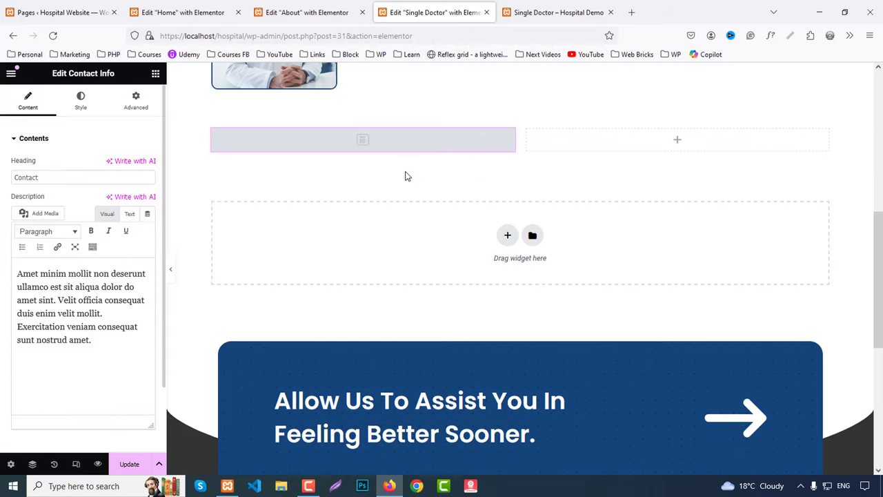
Place the Webbricks Addons Business Hours widget in the empty column beside the contact details.
{"action": "left_click", "coordinate": [155, 73]}
{"action": "scroll", "coordinate": [8, 317], "scroll_direction": "down", "scroll_amount": 10}
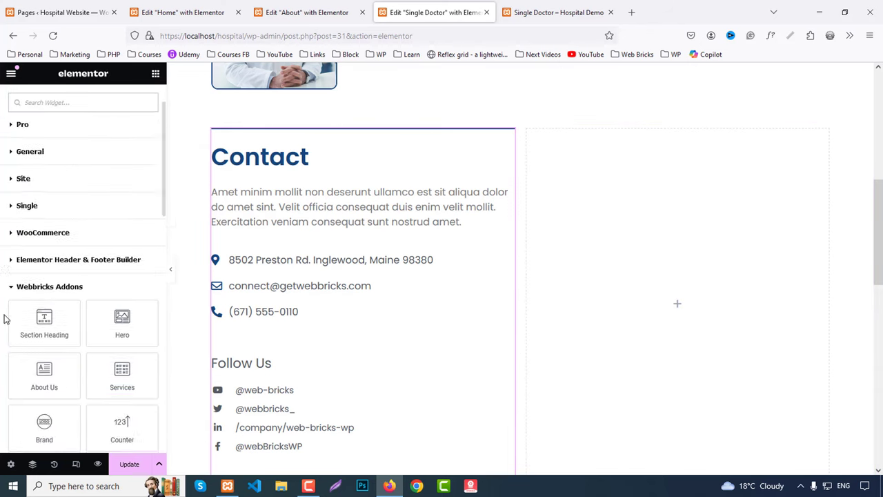
{"action": "left_click_drag", "start_coordinate": [122, 191], "coordinate": [731, 256]}
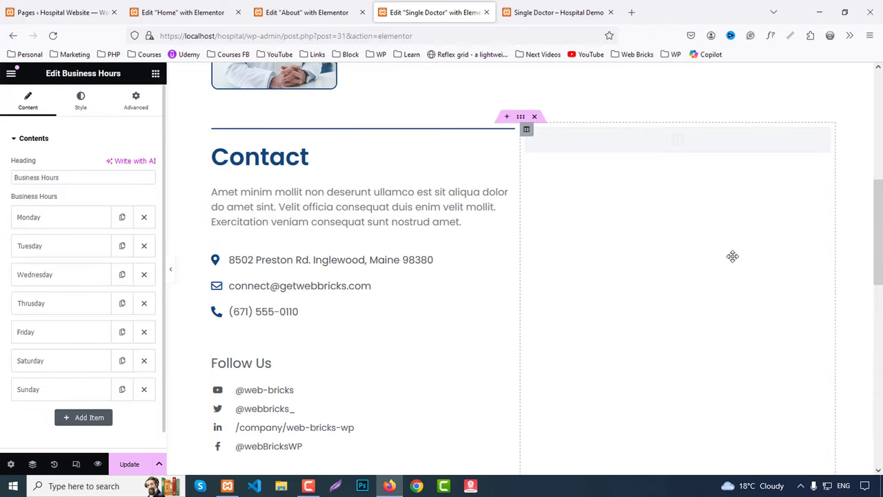
Review the Contact Info widget's content settings and change its social links title to "Follow Me".
{"action": "left_click", "coordinate": [267, 187]}
{"action": "double_click", "coordinate": [55, 182]}
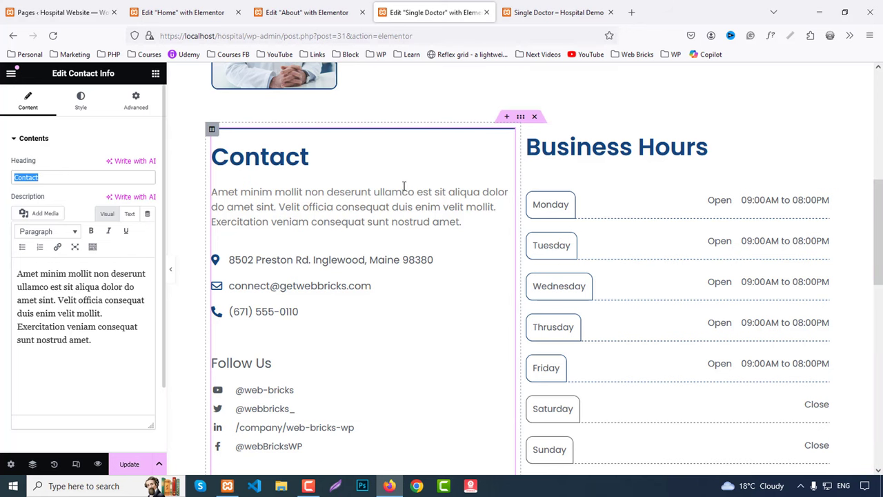
{"action": "scroll", "coordinate": [26, 399], "scroll_direction": "down", "scroll_amount": 2}
{"action": "left_click", "coordinate": [27, 388]}
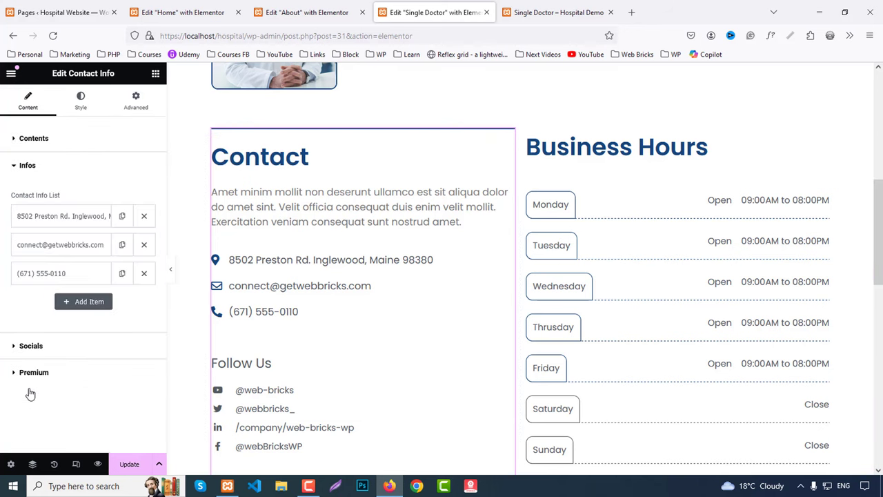
{"action": "scroll", "coordinate": [297, 219], "scroll_direction": "down", "scroll_amount": 2}
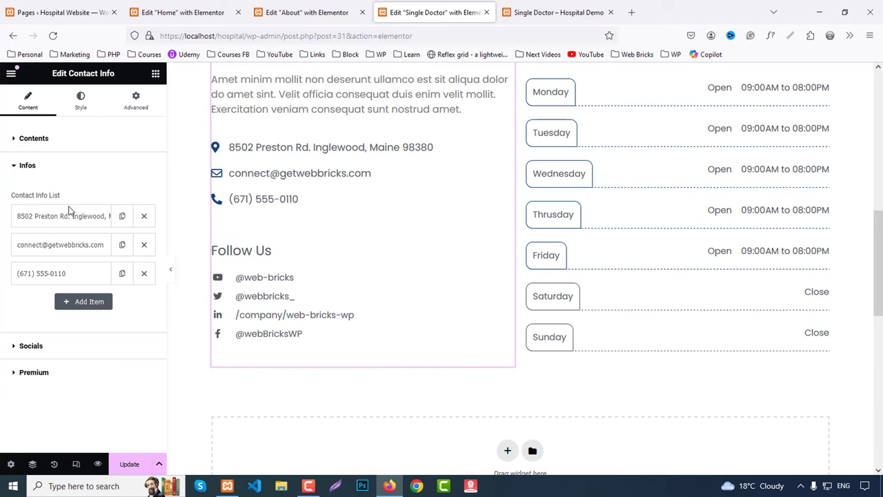
{"action": "left_click", "coordinate": [48, 275]}
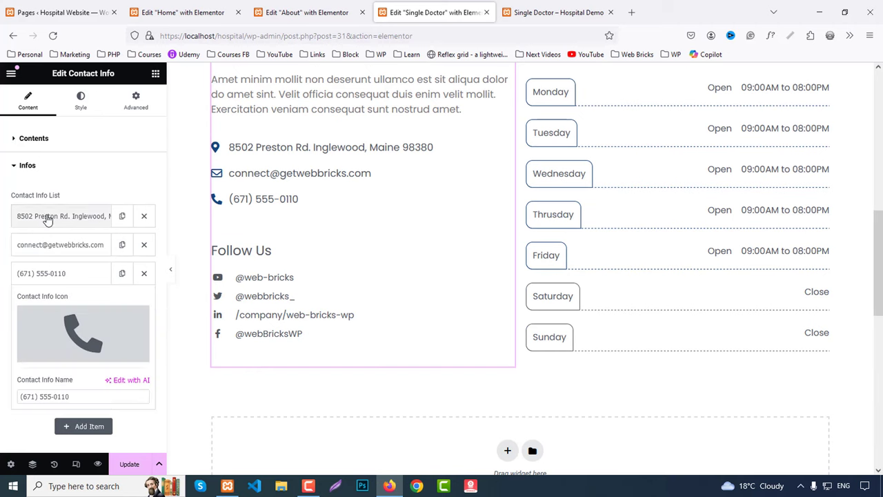
{"action": "left_click", "coordinate": [48, 273]}
{"action": "left_click", "coordinate": [64, 350]}
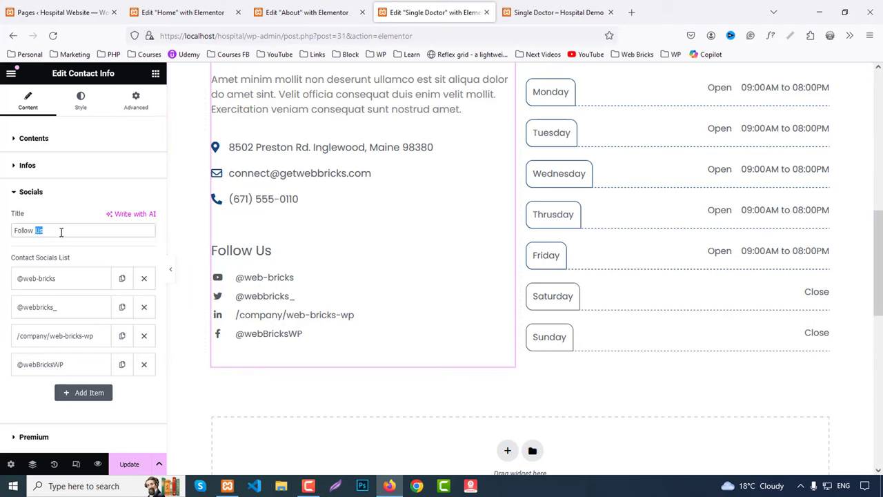
{"action": "type", "text": "Me"}
Change the Business Hours widget's heading to "Consultant Hours".
{"action": "scroll", "coordinate": [290, 242], "scroll_direction": "up", "scroll_amount": 3}
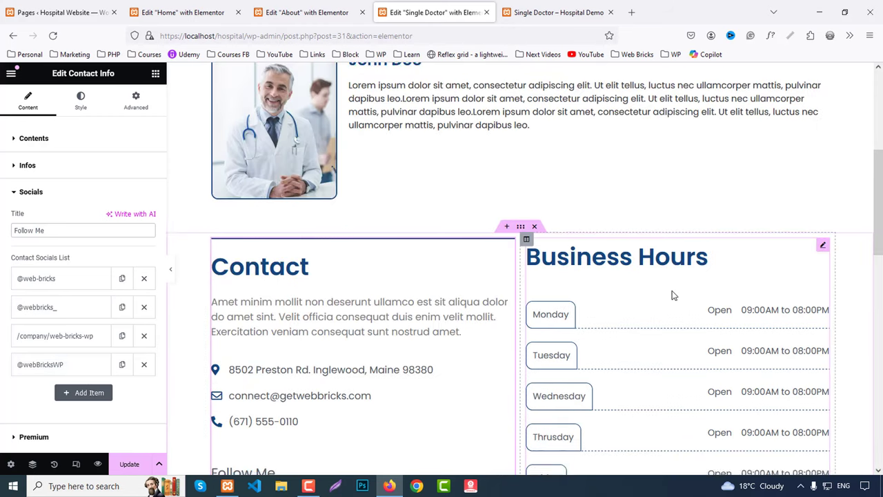
{"action": "scroll", "coordinate": [630, 211], "scroll_direction": "down", "scroll_amount": 2}
{"action": "left_click", "coordinate": [596, 151]}
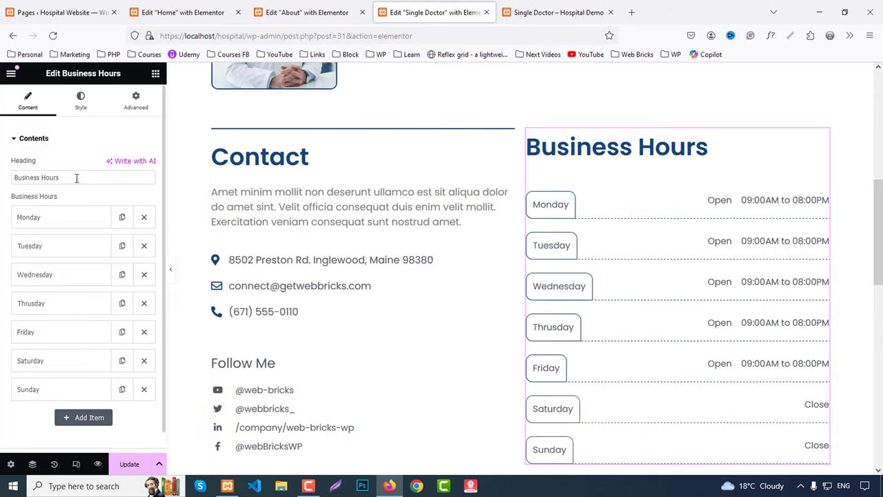
{"action": "double_click", "coordinate": [18, 177]}
{"action": "type", "text": "Cons"}
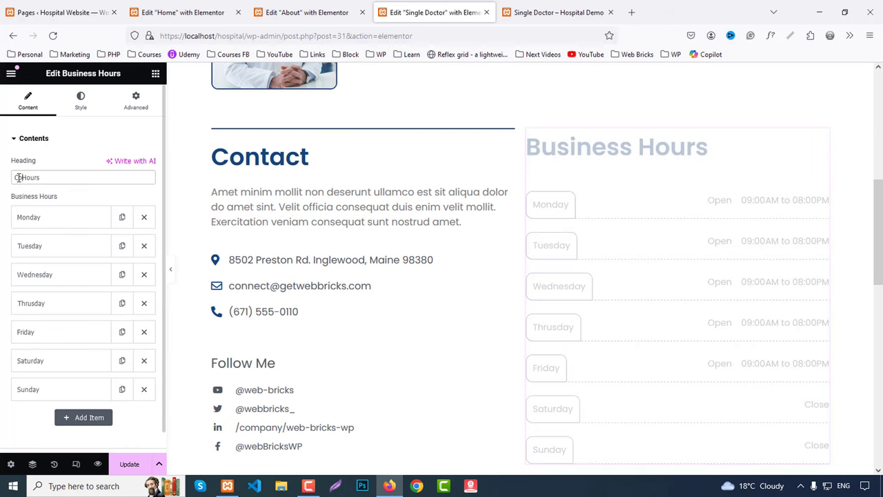
{"action": "type", "text": "ultancy"}
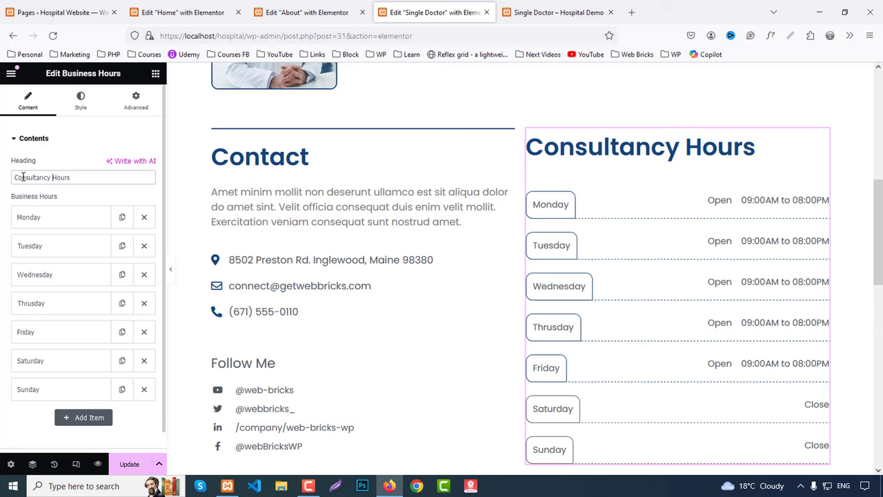
{"action": "key", "text": "BackSpace"}
{"action": "key", "text": "BackSpace"}
{"action": "key", "text": "BackSpace"}
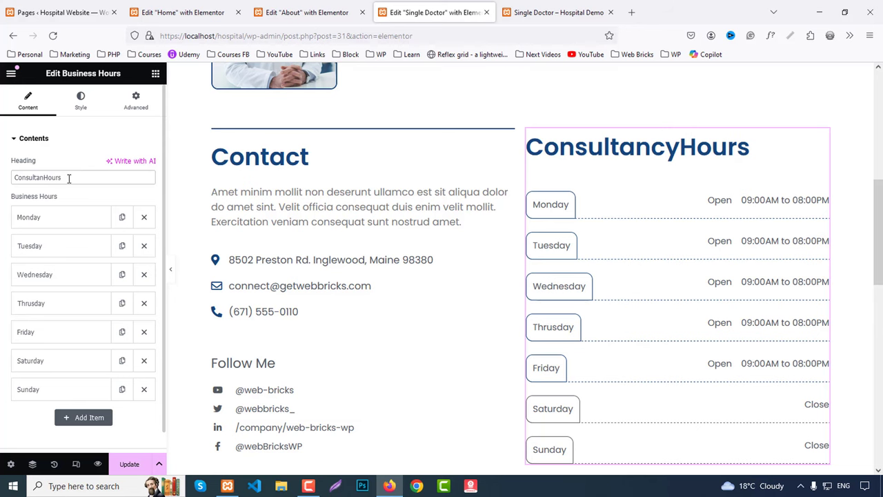
{"action": "type", "text": "t"}
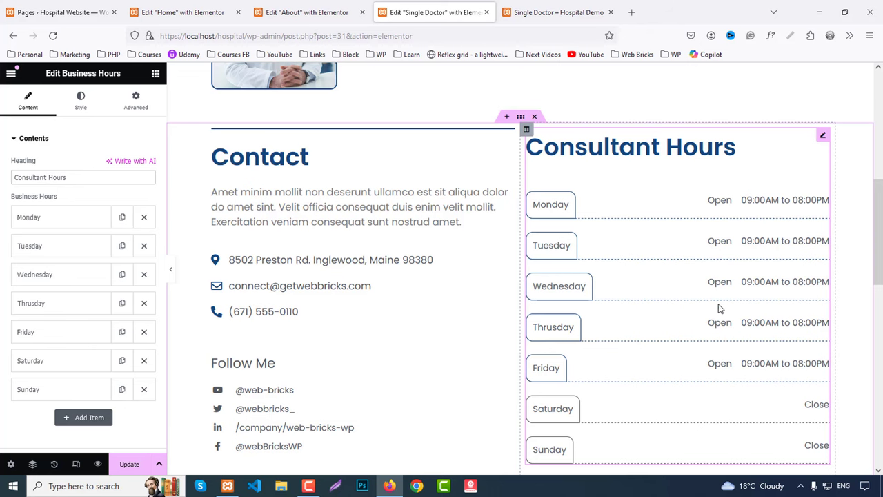
Set the Business Hours section title's typography to 24 px with 500 (Medium) weight.
{"action": "scroll", "coordinate": [702, 276], "scroll_direction": "down", "scroll_amount": 3}
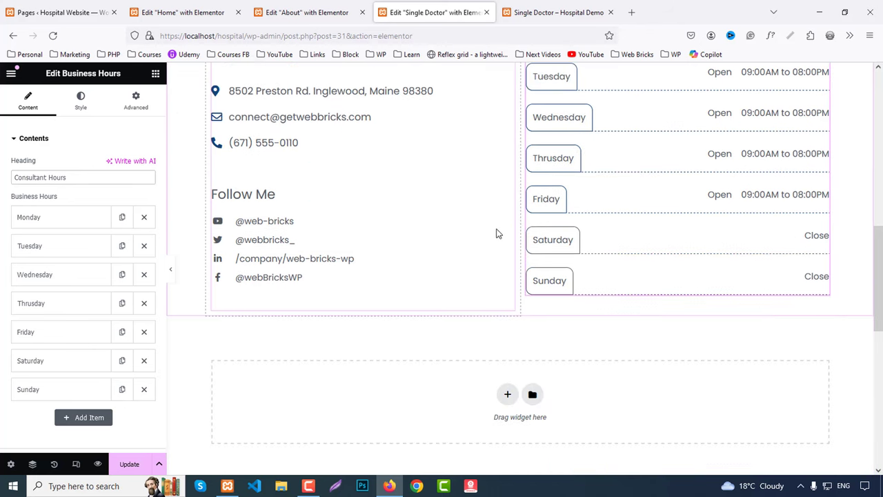
{"action": "scroll", "coordinate": [494, 239], "scroll_direction": "up", "scroll_amount": 3}
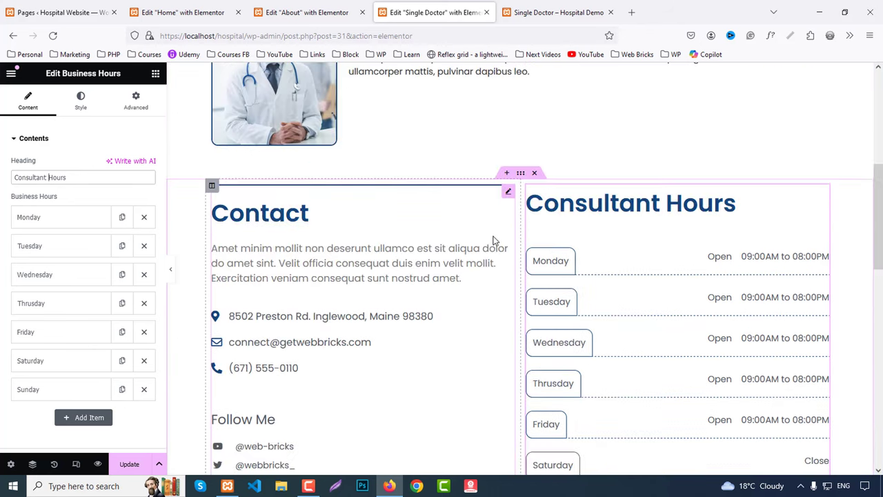
{"action": "left_click", "coordinate": [82, 100]}
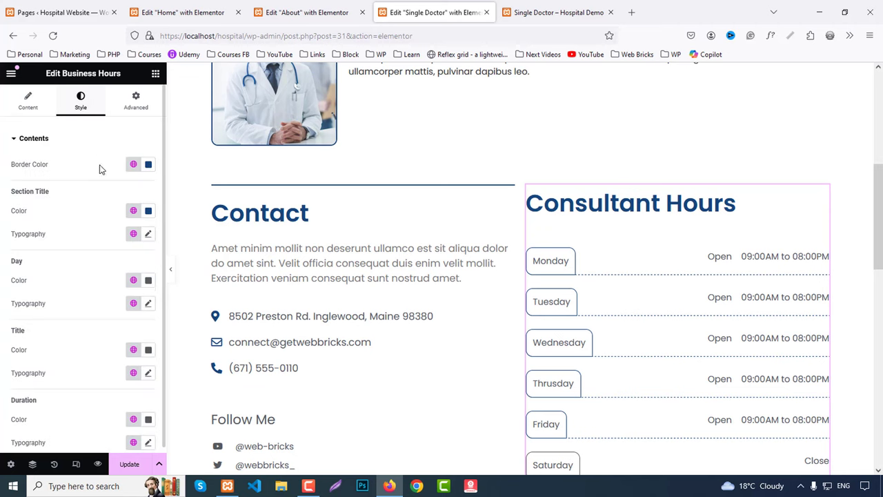
{"action": "left_click", "coordinate": [149, 234]}
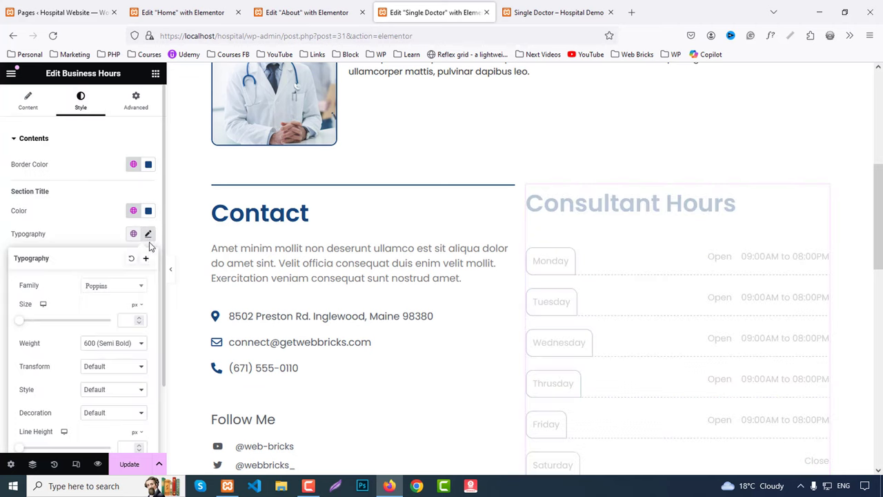
{"action": "left_click", "coordinate": [126, 322]}
{"action": "type", "text": "22"}
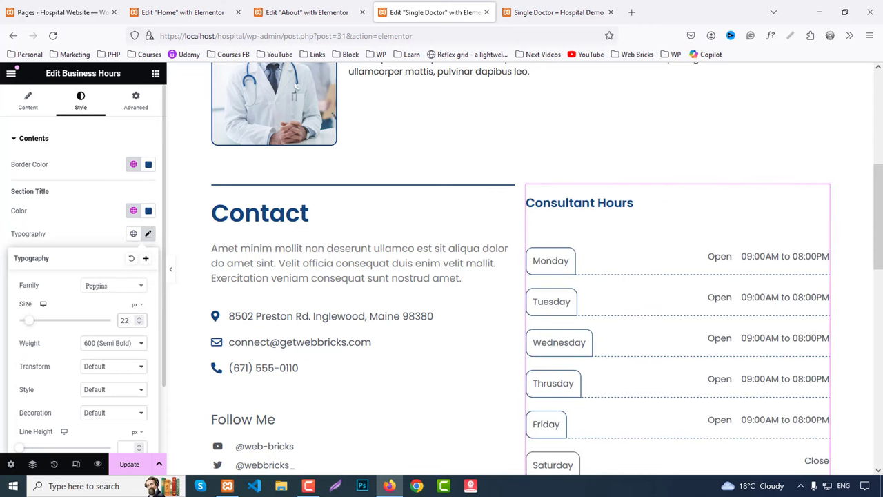
{"action": "key", "text": "Up"}
{"action": "key", "text": "Up"}
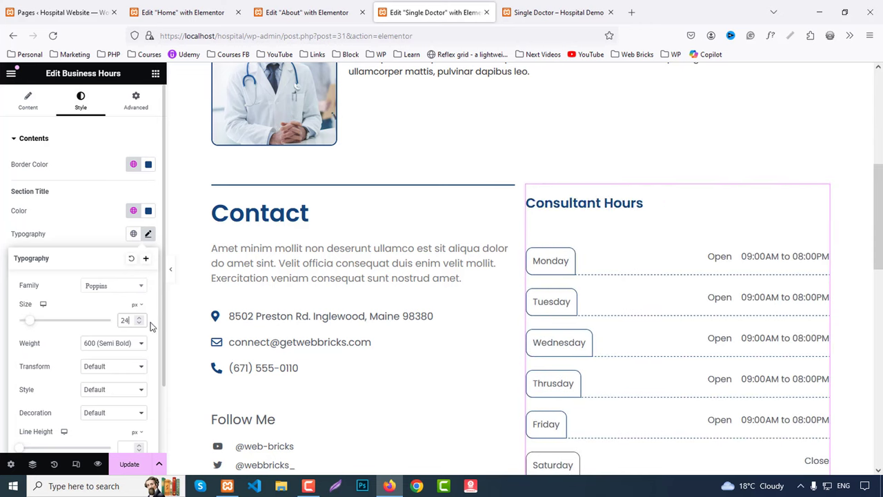
{"action": "left_click", "coordinate": [109, 343]}
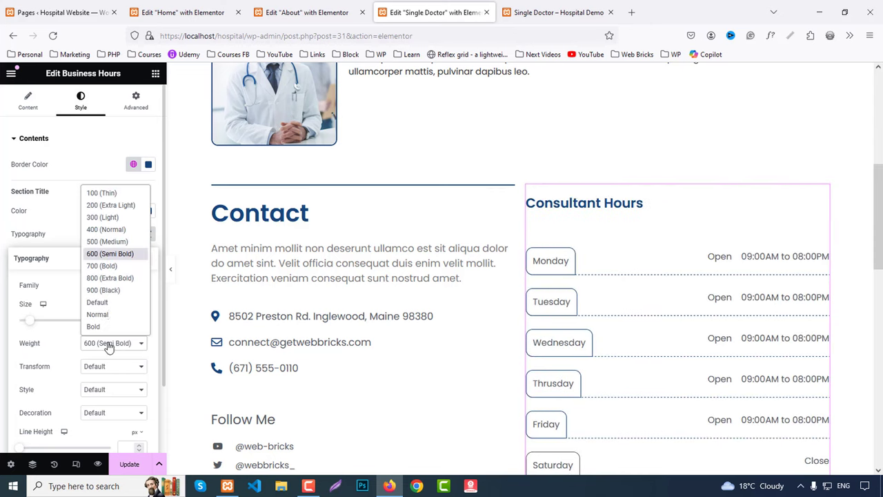
{"action": "left_click", "coordinate": [100, 242]}
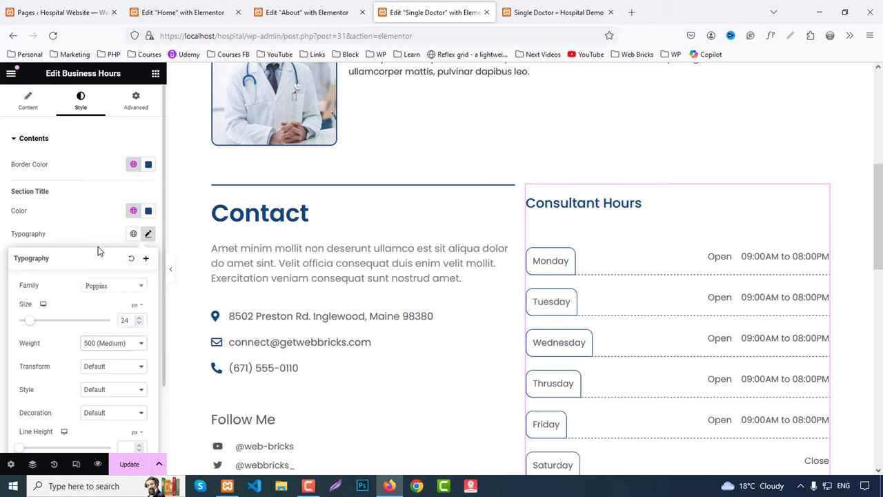
Set the Contact Info widget title's typography to 22 px with 500 (Medium) weight.
{"action": "left_click", "coordinate": [250, 243]}
{"action": "left_click", "coordinate": [81, 100]}
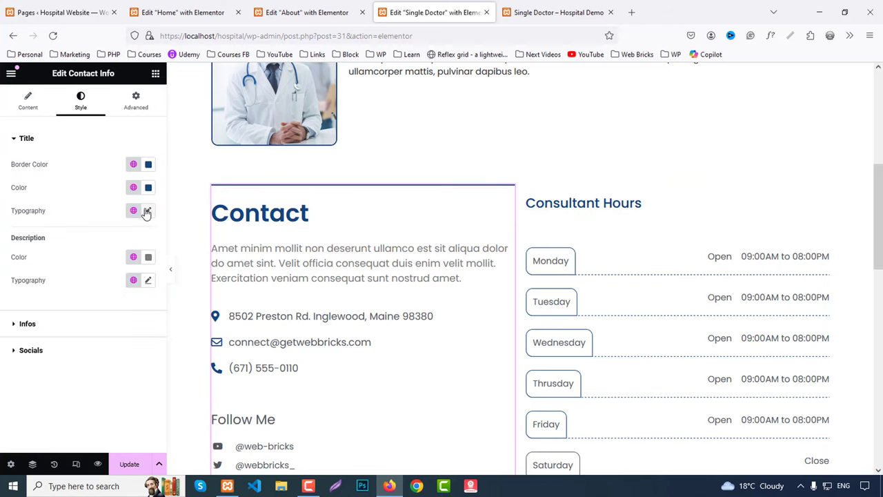
{"action": "left_click", "coordinate": [147, 211]}
{"action": "left_click", "coordinate": [126, 296]}
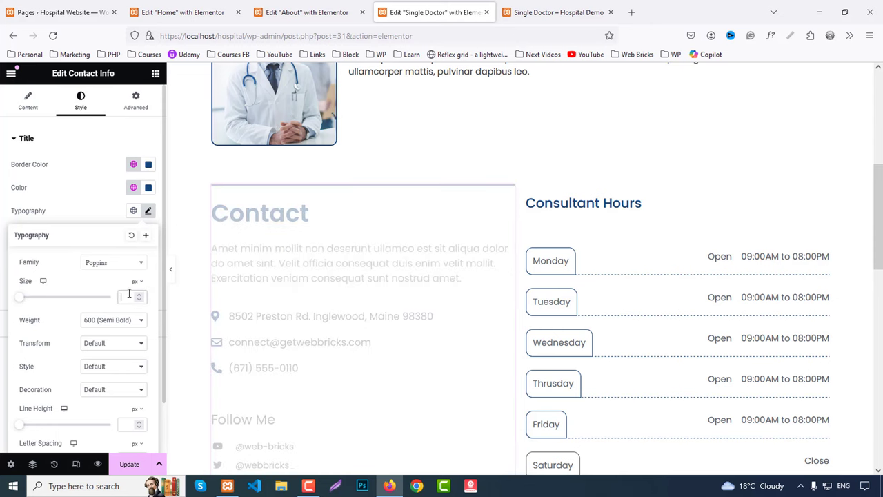
{"action": "type", "text": "20"}
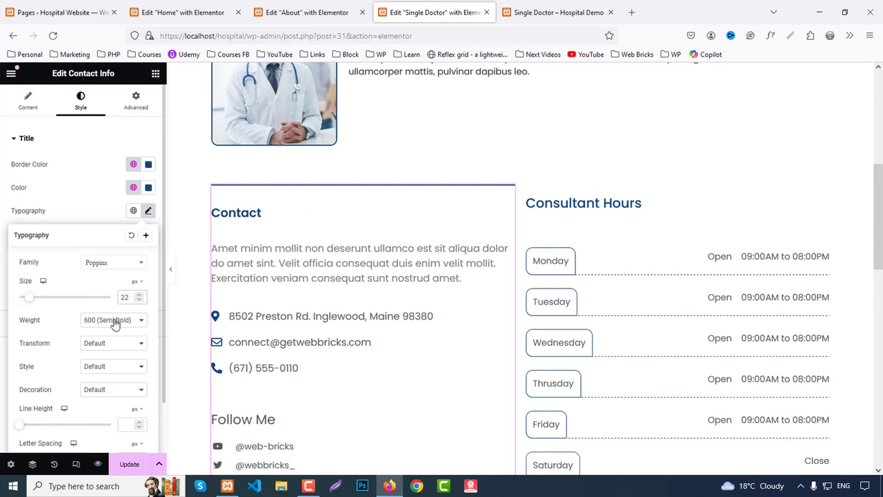
{"action": "left_click", "coordinate": [115, 324]}
{"action": "left_click", "coordinate": [107, 218]}
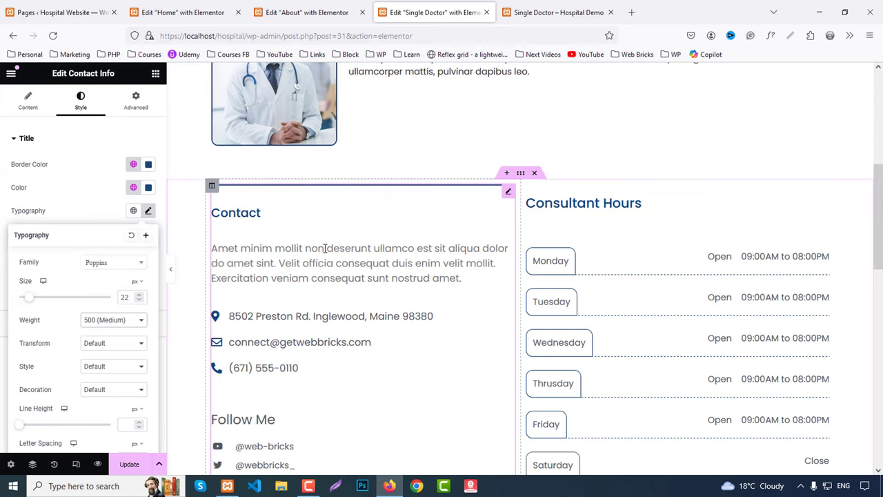
Increase the Contact title's font size to 28 px.
{"action": "double_click", "coordinate": [124, 293]}
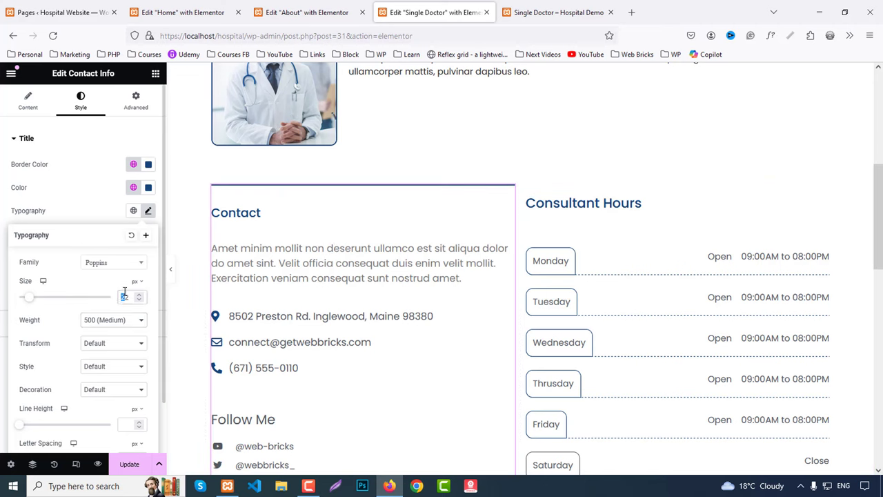
{"action": "key", "text": "Up"}
{"action": "key", "text": "Up"}
{"action": "key", "text": "Up"}
{"action": "key", "text": "Up"}
{"action": "key", "text": "Up"}
{"action": "key", "text": "Up"}
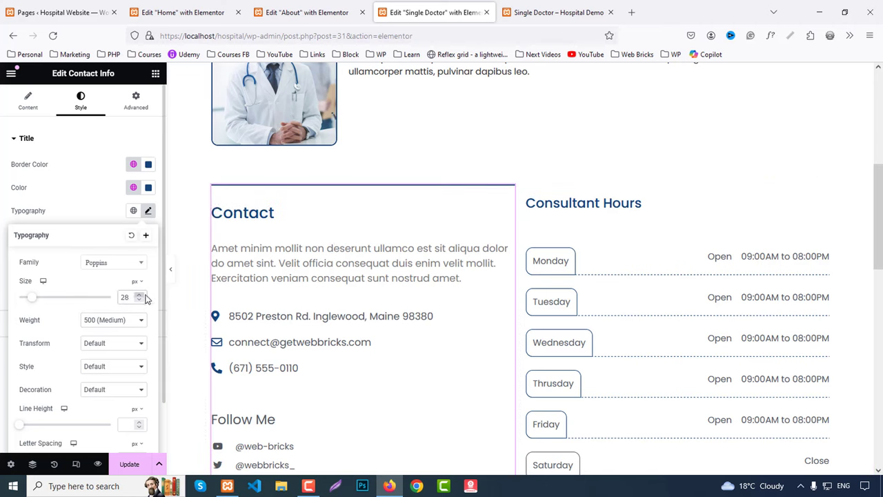
Save the Single Doctor page and preview it from the banner through the contact and hours section.
{"action": "scroll", "coordinate": [655, 222], "scroll_direction": "down", "scroll_amount": 3}
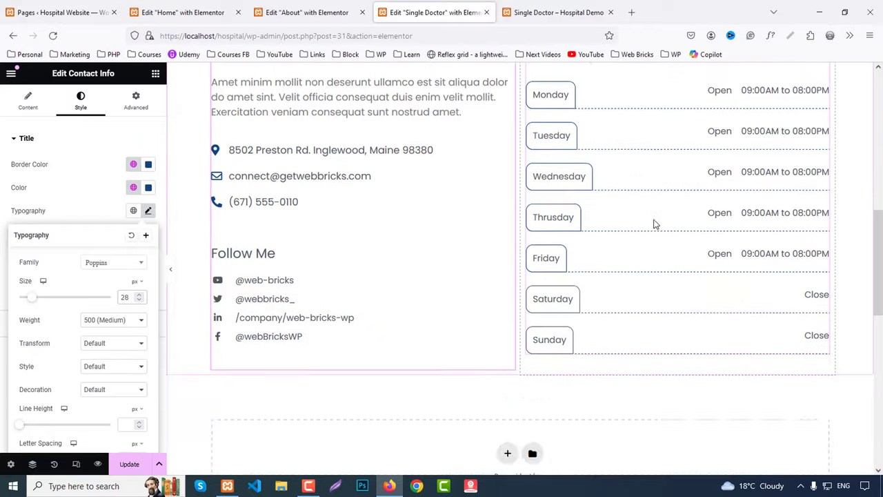
{"action": "scroll", "coordinate": [240, 420], "scroll_direction": "up", "scroll_amount": 3}
{"action": "left_click", "coordinate": [129, 465]}
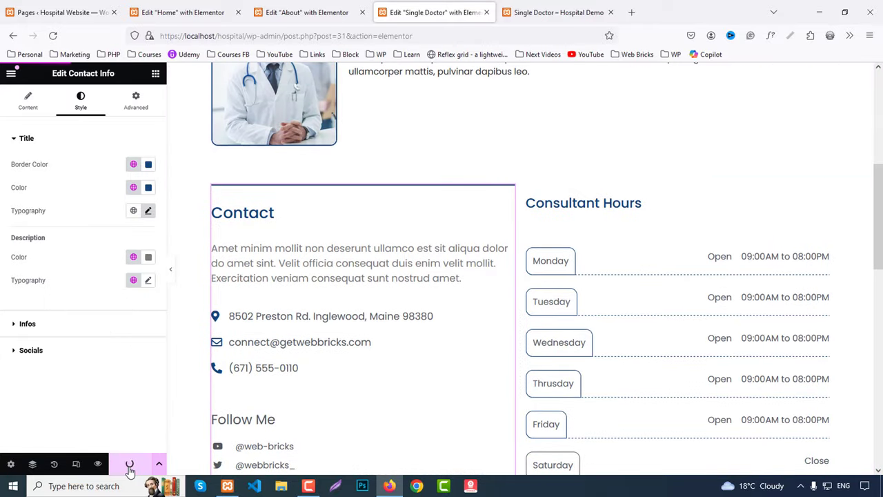
{"action": "left_click", "coordinate": [97, 464]}
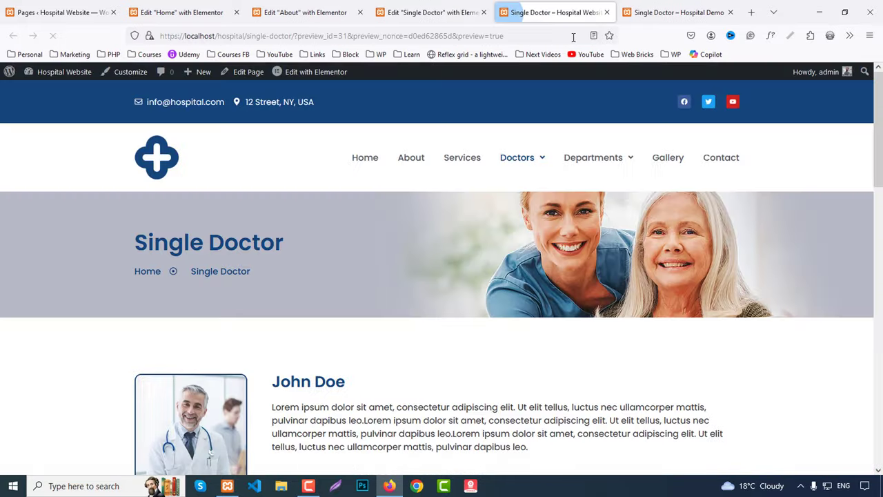
{"action": "scroll", "coordinate": [538, 199], "scroll_direction": "down", "scroll_amount": 2}
{"action": "scroll", "coordinate": [540, 201], "scroll_direction": "down", "scroll_amount": 5}
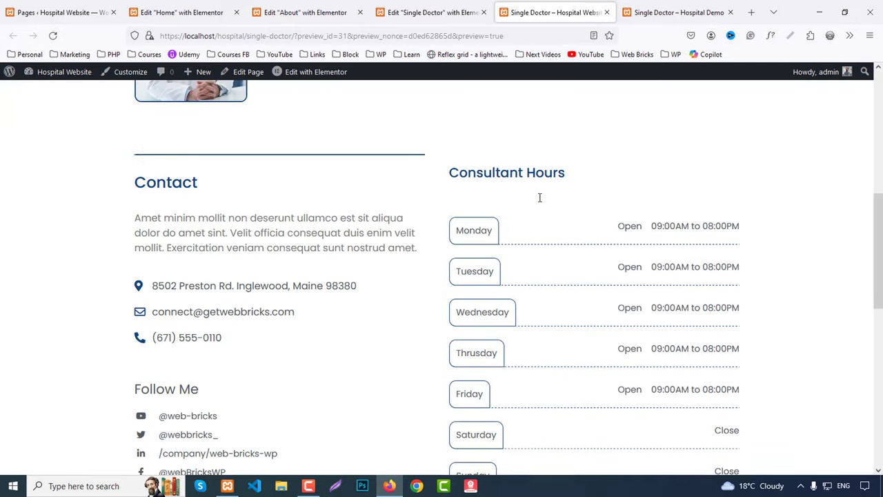
{"action": "scroll", "coordinate": [542, 201], "scroll_direction": "up", "scroll_amount": 10}
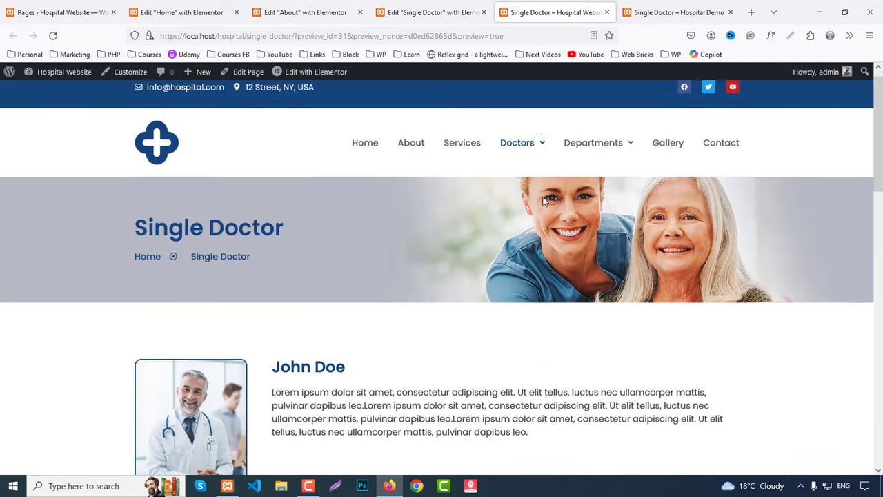
Bring up the demo's Departments page for reference and open the hospital website's own Departments page in the Elementor editor.
{"action": "left_click", "coordinate": [676, 12]}
{"action": "scroll", "coordinate": [736, 258], "scroll_direction": "up", "scroll_amount": 3}
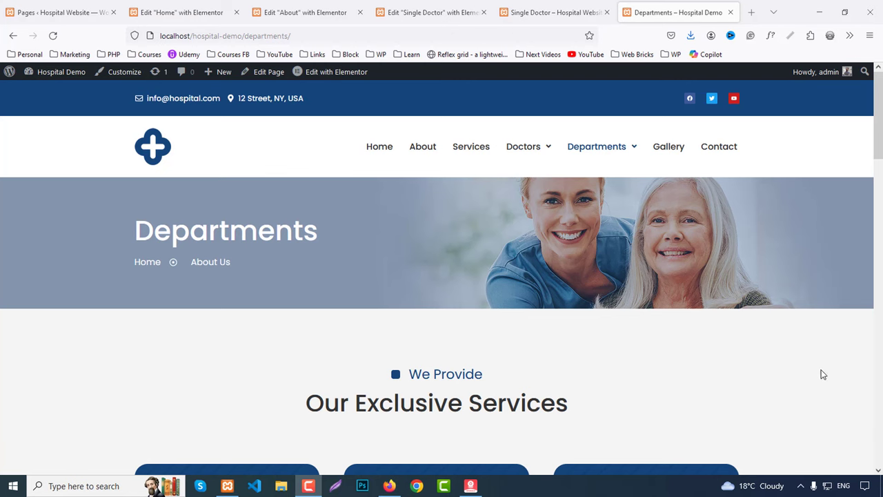
{"action": "left_click", "coordinate": [564, 10]}
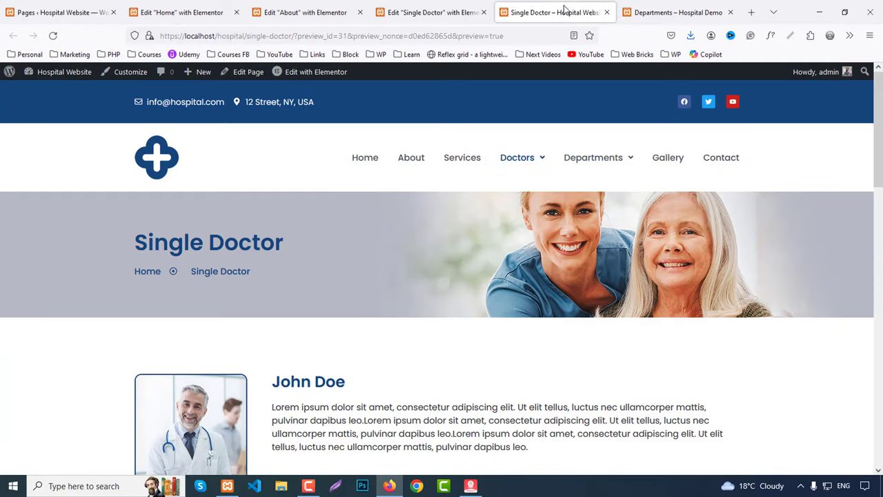
{"action": "left_click", "coordinate": [584, 159]}
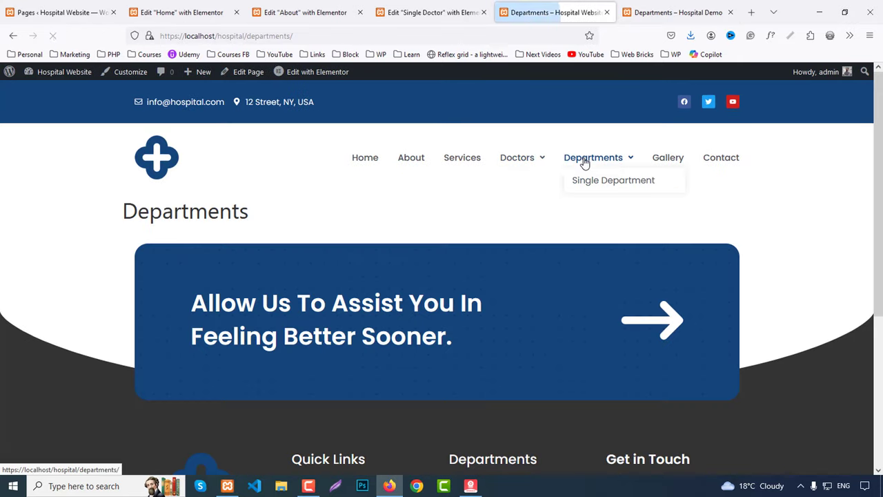
{"action": "left_click", "coordinate": [245, 73]}
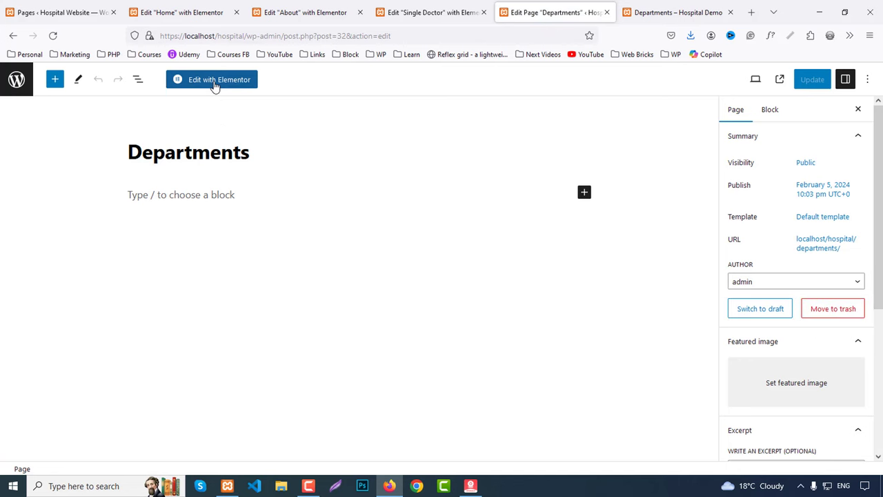
{"action": "left_click", "coordinate": [214, 81]}
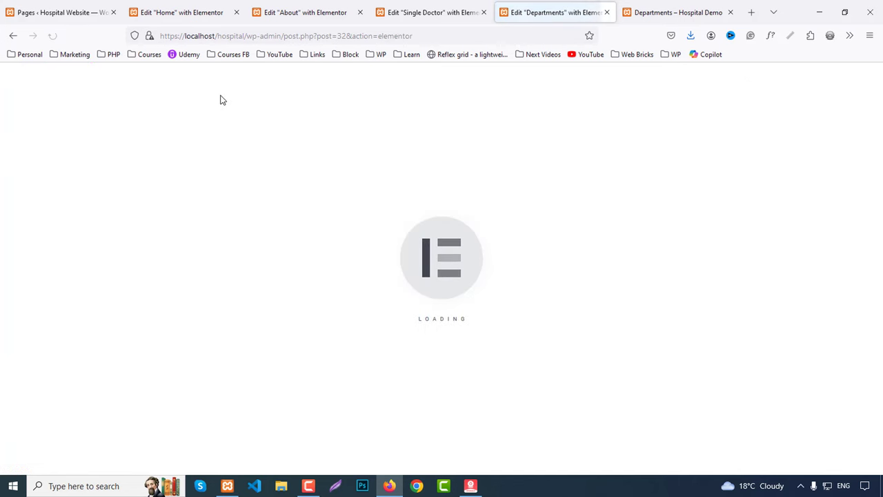
Set the Departments page's layout to Elementor Full Width.
{"action": "left_click", "coordinate": [9, 466]}
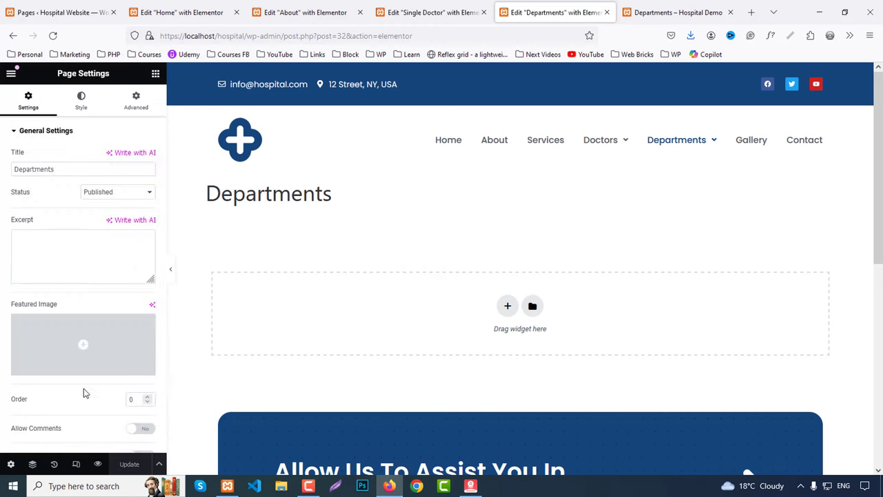
{"action": "scroll", "coordinate": [102, 382], "scroll_direction": "down", "scroll_amount": 2}
{"action": "left_click", "coordinate": [108, 411]}
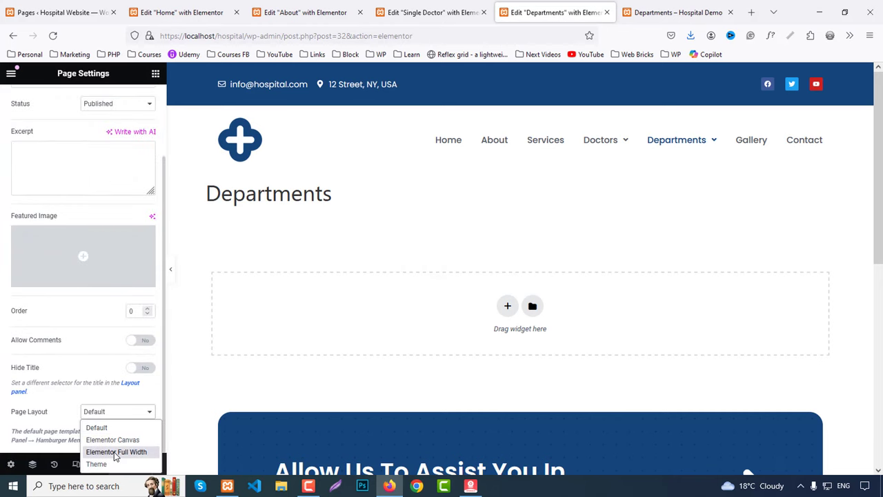
{"action": "left_click", "coordinate": [116, 453]}
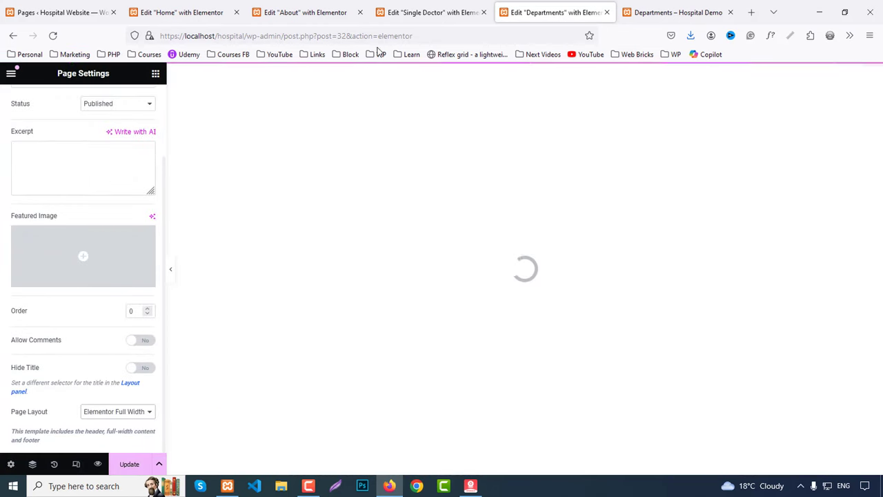
Copy the banner section from the Single Doctor page and paste it into the Departments page.
{"action": "left_click", "coordinate": [422, 12]}
{"action": "scroll", "coordinate": [453, 262], "scroll_direction": "up", "scroll_amount": 8}
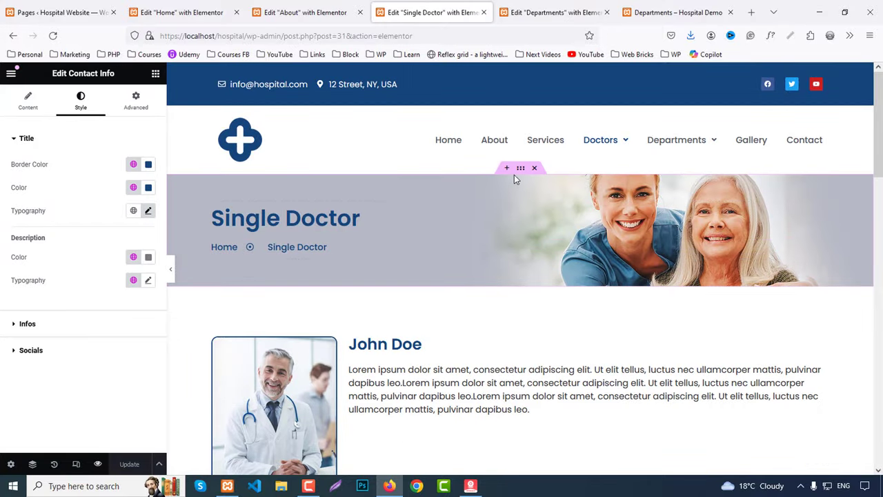
{"action": "right_click", "coordinate": [522, 169]}
{"action": "left_click", "coordinate": [533, 223]}
{"action": "left_click", "coordinate": [552, 12]}
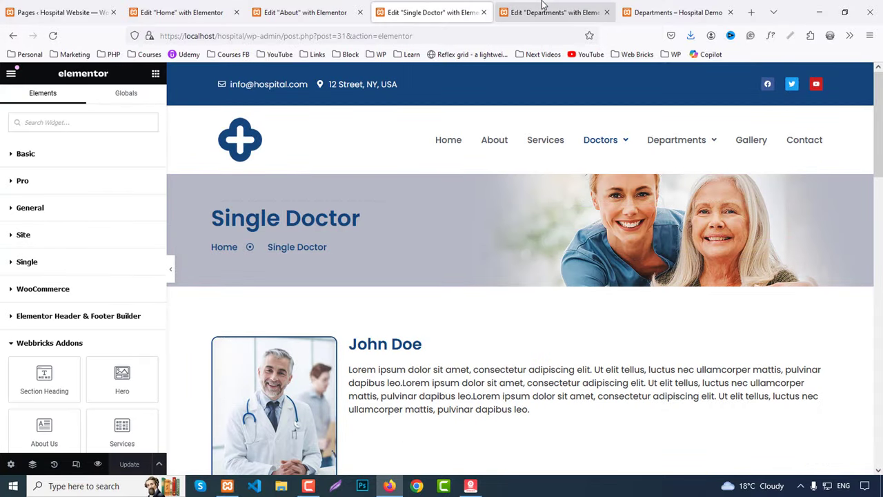
{"action": "right_click", "coordinate": [371, 253]}
{"action": "left_click", "coordinate": [378, 269]}
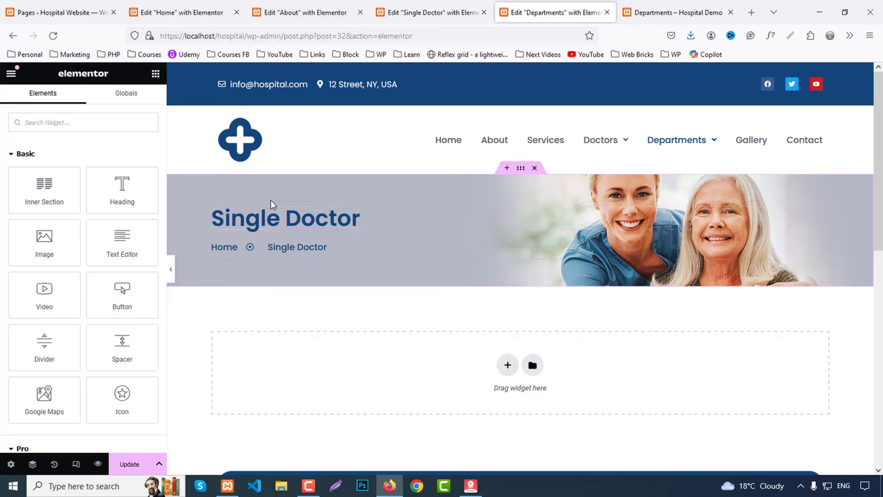
Change the banner's heading and its last breadcrumb item to "Departments" and save the page.
{"action": "left_click", "coordinate": [271, 213]}
{"action": "left_click_drag", "start_coordinate": [87, 195], "coordinate": [2, 176]}
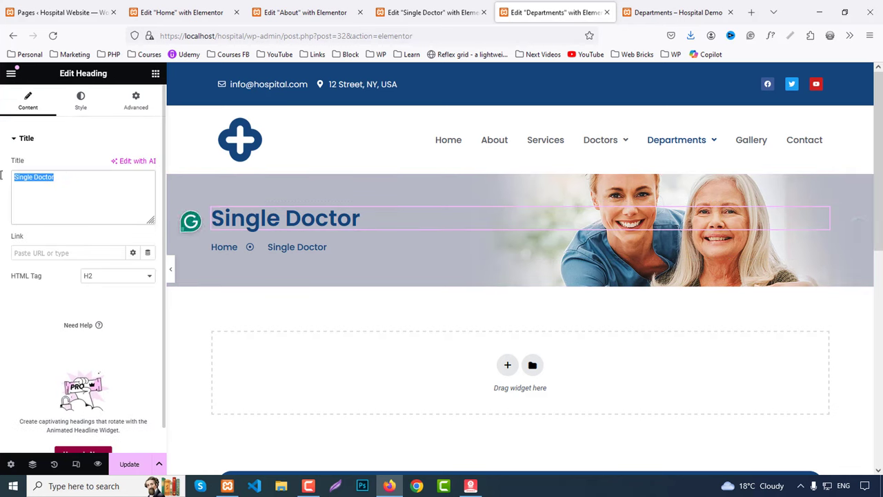
{"action": "type", "text": "Departments"}
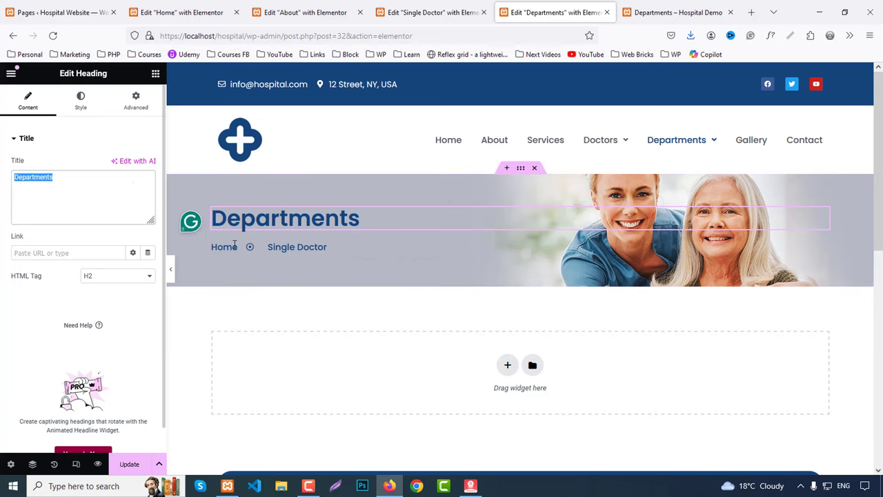
{"action": "left_click", "coordinate": [272, 248]}
{"action": "left_click", "coordinate": [61, 262]}
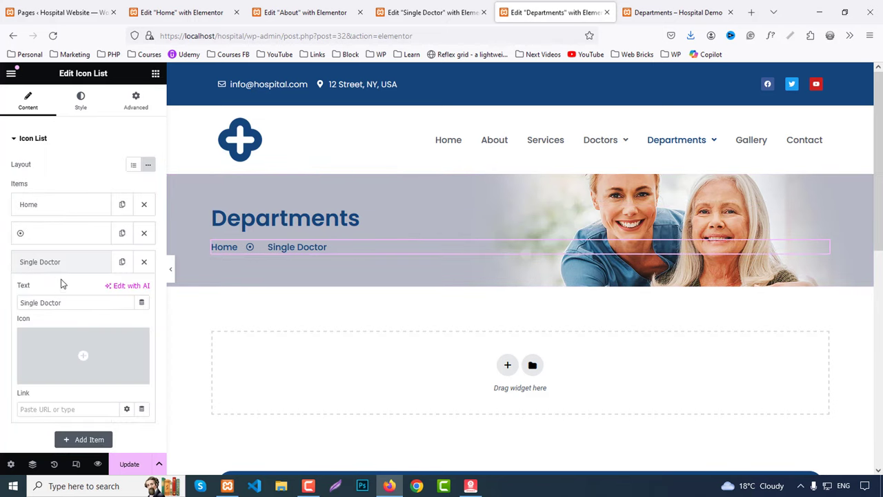
{"action": "type", "text": "Departments"}
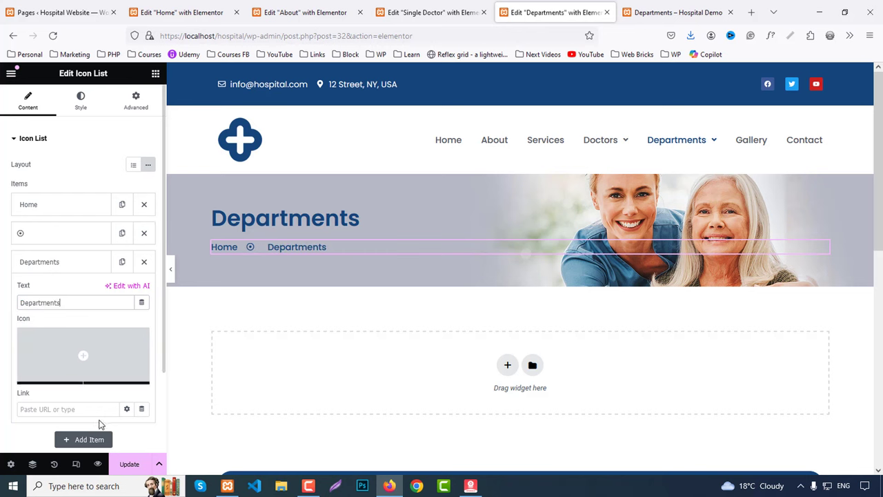
{"action": "left_click", "coordinate": [126, 467]}
Following the demo, copy the "Our Exclusive Services" heading section from the Home page and paste it below the Departments banner.
{"action": "left_click", "coordinate": [692, 7]}
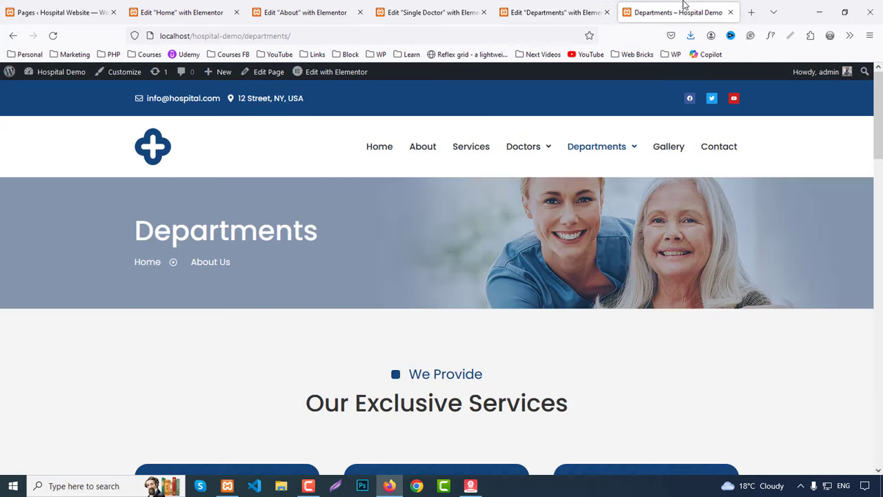
{"action": "scroll", "coordinate": [656, 251], "scroll_direction": "down", "scroll_amount": 3}
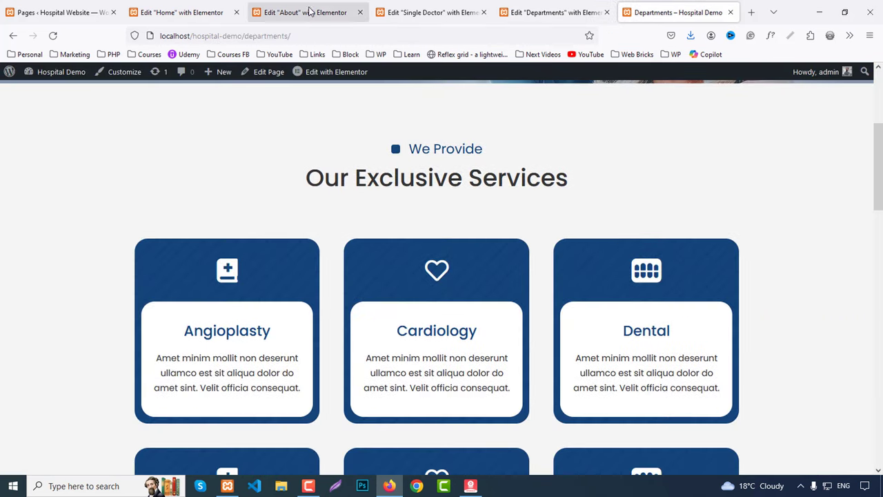
{"action": "left_click", "coordinate": [194, 5]}
{"action": "scroll", "coordinate": [688, 245], "scroll_direction": "up", "scroll_amount": 12}
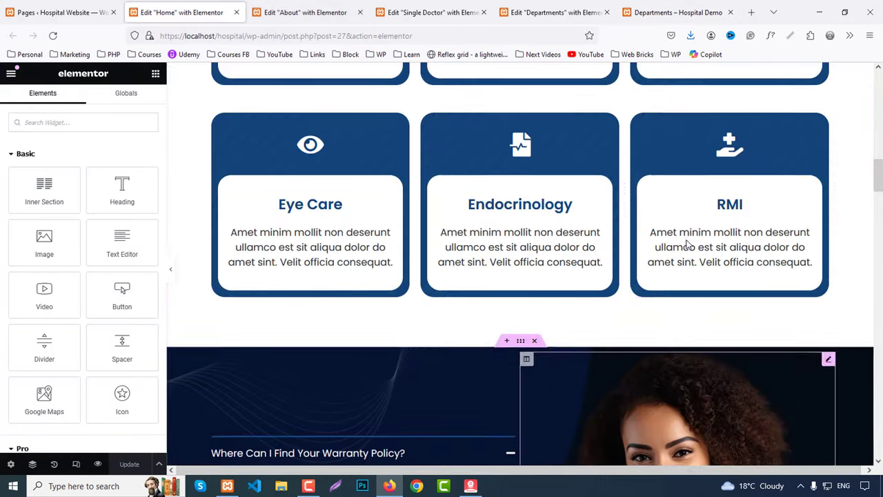
{"action": "scroll", "coordinate": [542, 345], "scroll_direction": "down", "scroll_amount": 1}
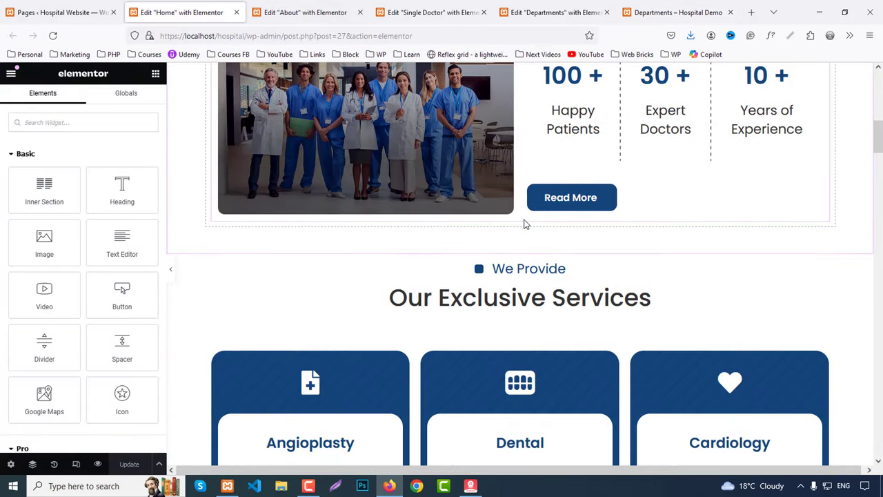
{"action": "right_click", "coordinate": [522, 247]}
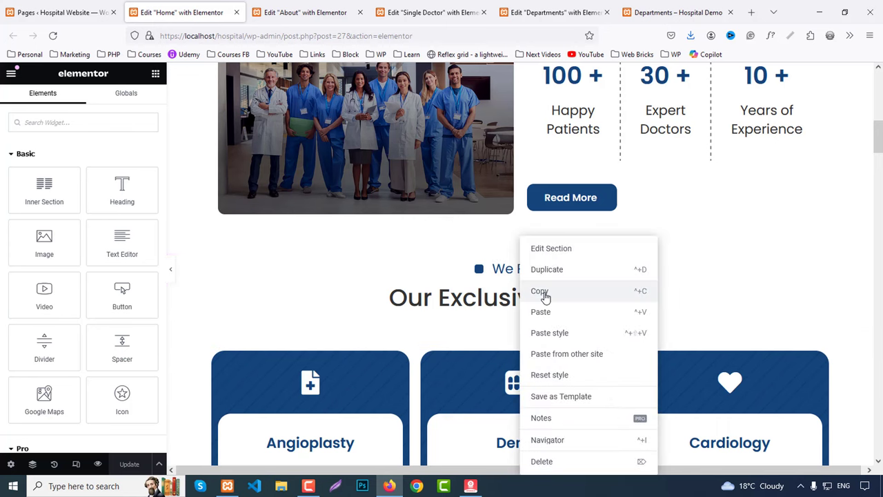
{"action": "left_click", "coordinate": [544, 291]}
{"action": "left_click", "coordinate": [578, 7]}
{"action": "scroll", "coordinate": [469, 276], "scroll_direction": "down", "scroll_amount": 10}
{"action": "right_click", "coordinate": [434, 168]}
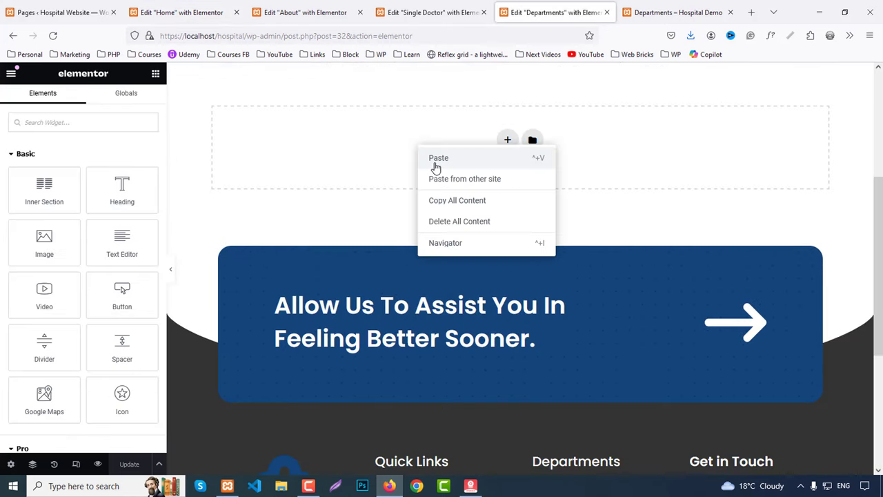
{"action": "left_click", "coordinate": [435, 164]}
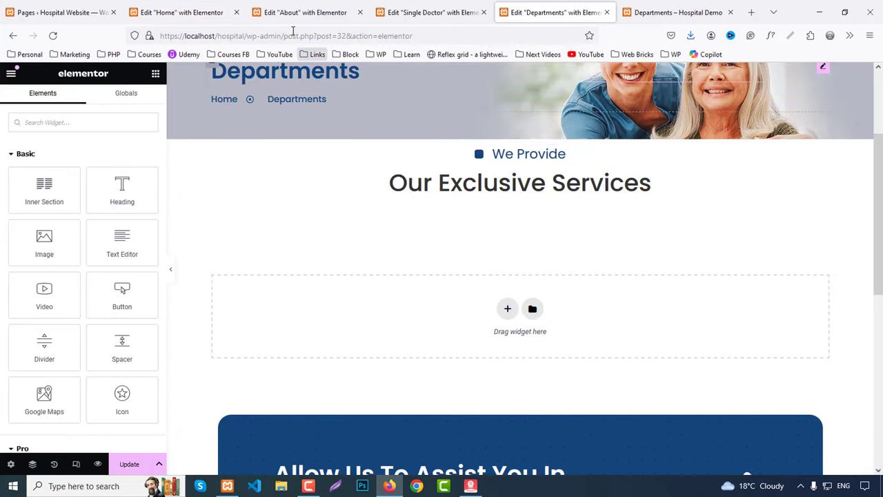
Copy the Home page's Angioplasty, Dental and Cardiology card row and paste it under the Departments page's services heading.
{"action": "left_click", "coordinate": [200, 12]}
{"action": "scroll", "coordinate": [475, 230], "scroll_direction": "down", "scroll_amount": 3}
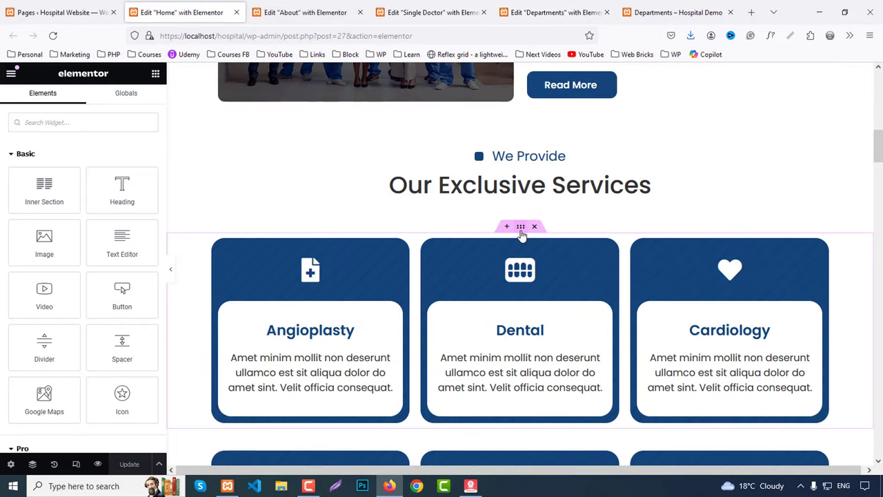
{"action": "right_click", "coordinate": [522, 234]}
{"action": "left_click", "coordinate": [543, 291]}
{"action": "left_click", "coordinate": [435, 8]}
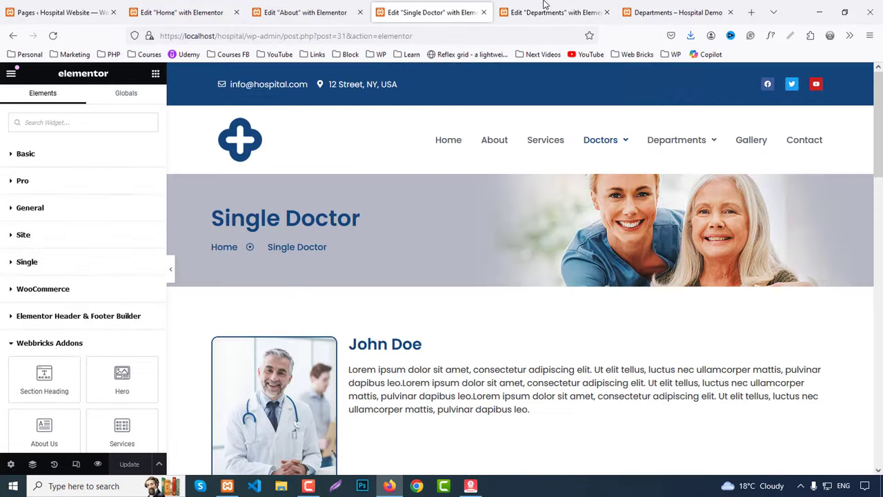
{"action": "left_click", "coordinate": [555, 9]}
{"action": "scroll", "coordinate": [449, 207], "scroll_direction": "down", "scroll_amount": 3}
{"action": "right_click", "coordinate": [425, 134]}
{"action": "left_click", "coordinate": [443, 142]}
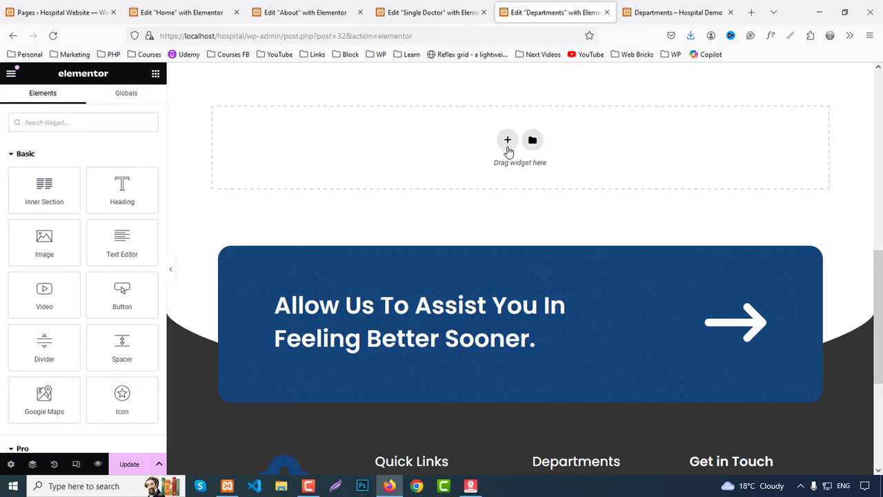
Duplicate the service card row on the Departments page to make a second row.
{"action": "scroll", "coordinate": [535, 138], "scroll_direction": "up", "scroll_amount": 3}
{"action": "right_click", "coordinate": [520, 143]}
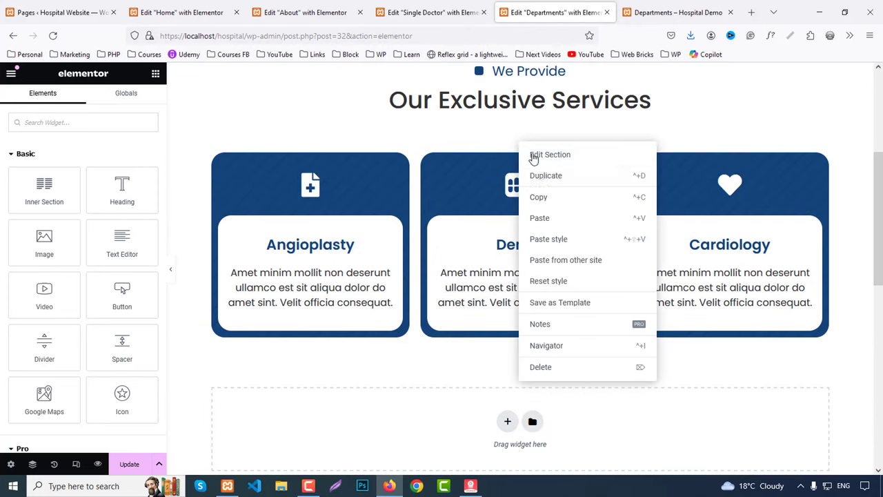
{"action": "left_click", "coordinate": [532, 173]}
{"action": "scroll", "coordinate": [552, 254], "scroll_direction": "down", "scroll_amount": 2}
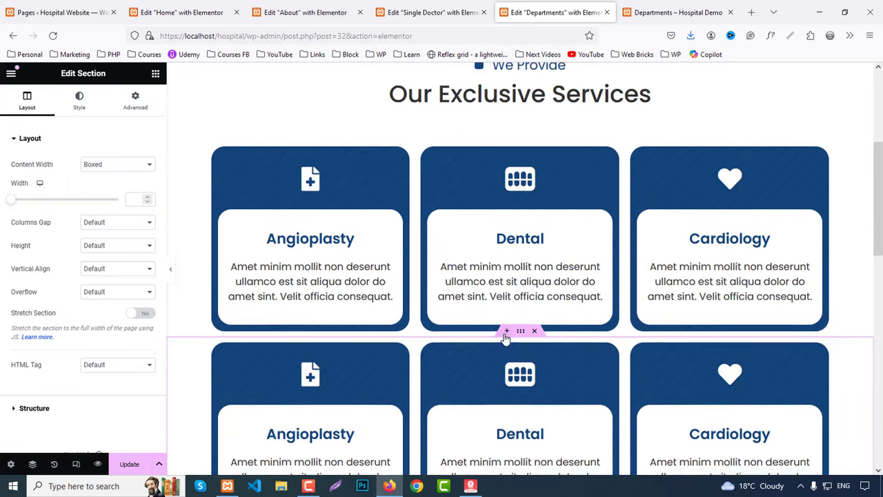
Set the "Our Exclusive Services" heading section's padding to 80 px at the top and 0 on the other sides.
{"action": "scroll", "coordinate": [505, 320], "scroll_direction": "up", "scroll_amount": 5}
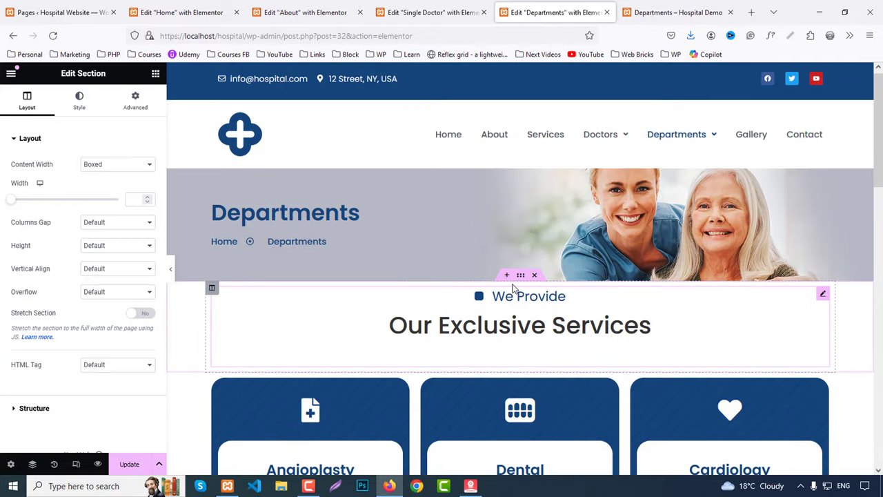
{"action": "left_click", "coordinate": [138, 102]}
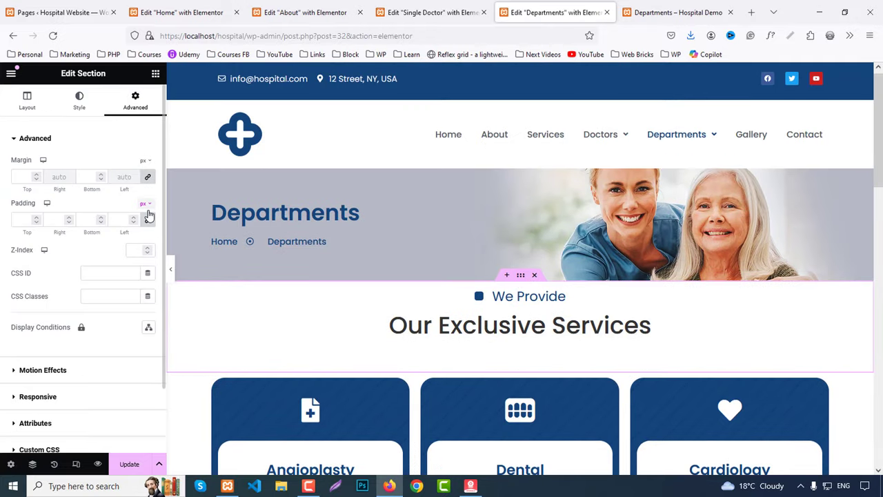
{"action": "left_click", "coordinate": [25, 221]}
{"action": "type", "text": "0"}
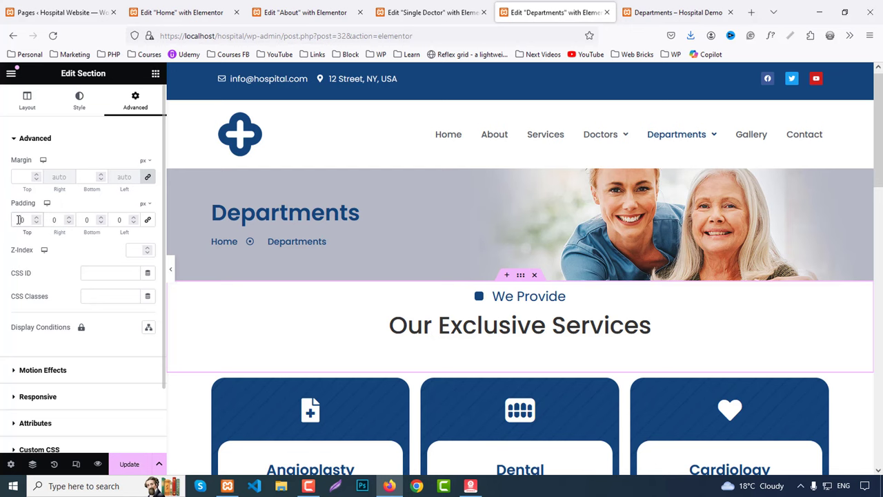
{"action": "type", "text": "8"}
Compare with the demo's services section and give the "Our Exclusive Services" heading section a #f4f4f4 classic background.
{"action": "scroll", "coordinate": [464, 282], "scroll_direction": "down", "scroll_amount": 5}
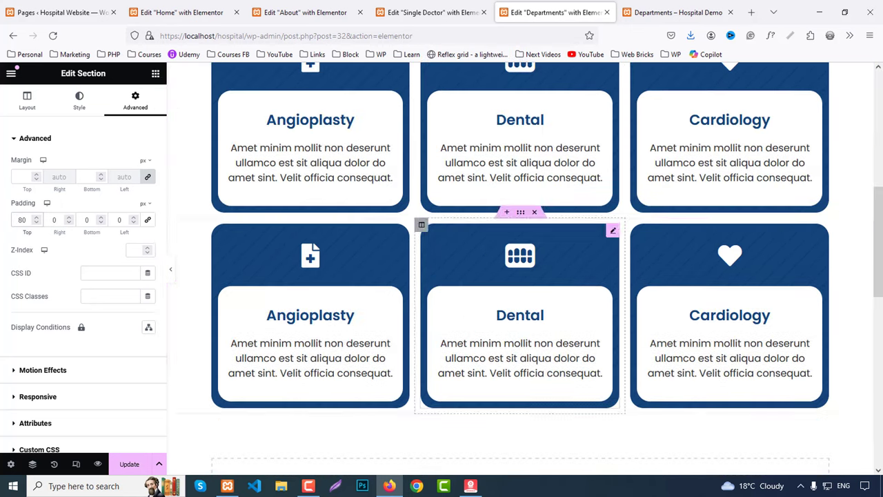
{"action": "left_click", "coordinate": [657, 13]}
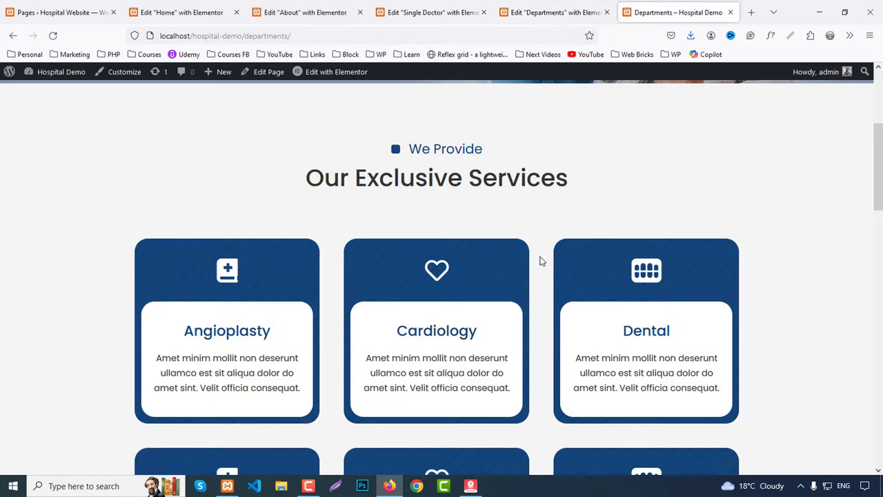
{"action": "scroll", "coordinate": [543, 271], "scroll_direction": "down", "scroll_amount": 8}
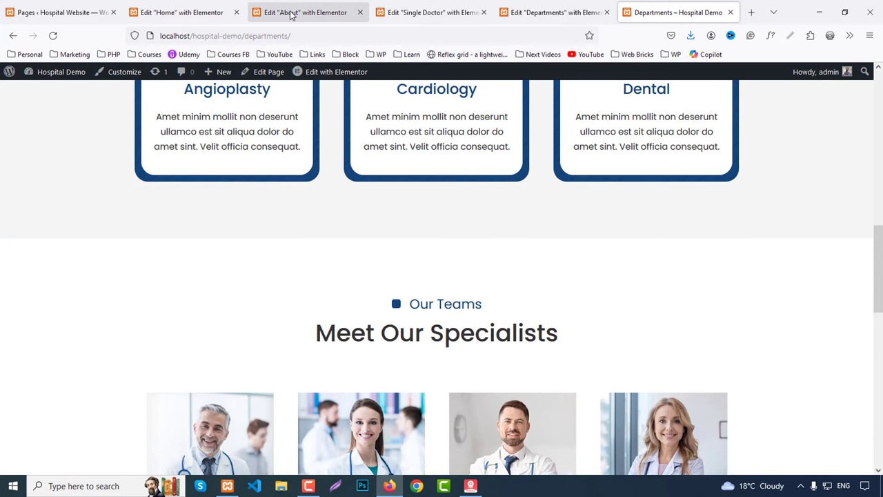
{"action": "scroll", "coordinate": [380, 145], "scroll_direction": "up", "scroll_amount": 5}
{"action": "left_click", "coordinate": [542, 5]}
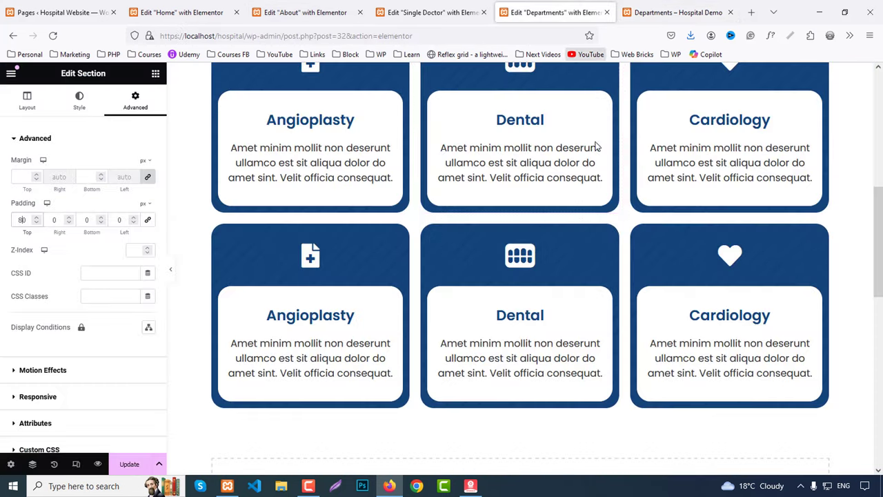
{"action": "scroll", "coordinate": [611, 228], "scroll_direction": "up", "scroll_amount": 5}
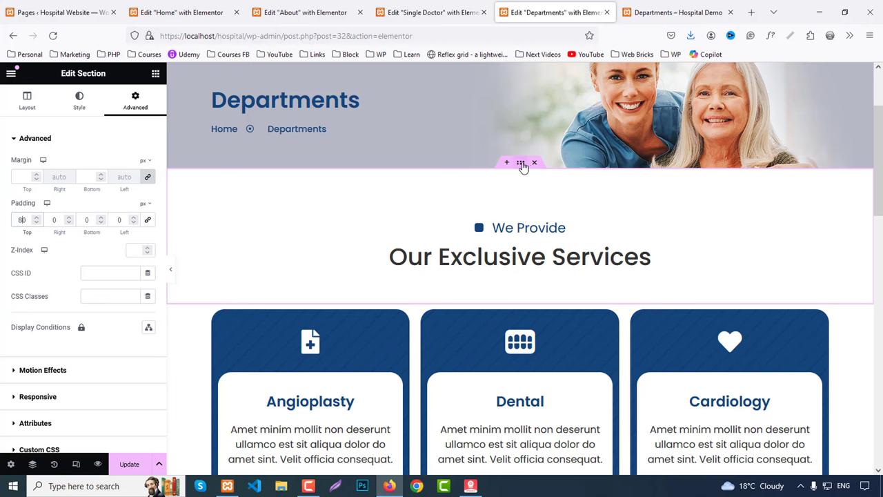
{"action": "left_click", "coordinate": [79, 101]}
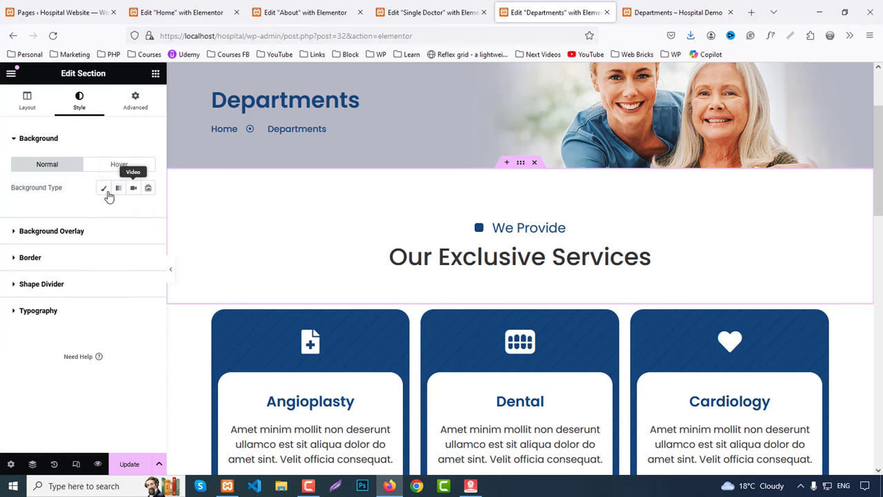
{"action": "left_click", "coordinate": [147, 211]}
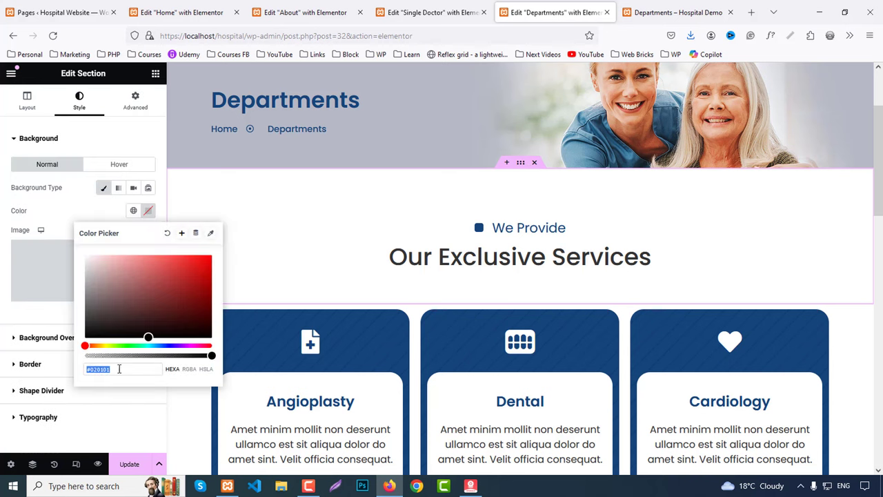
{"action": "type", "text": "#f4f4f4"}
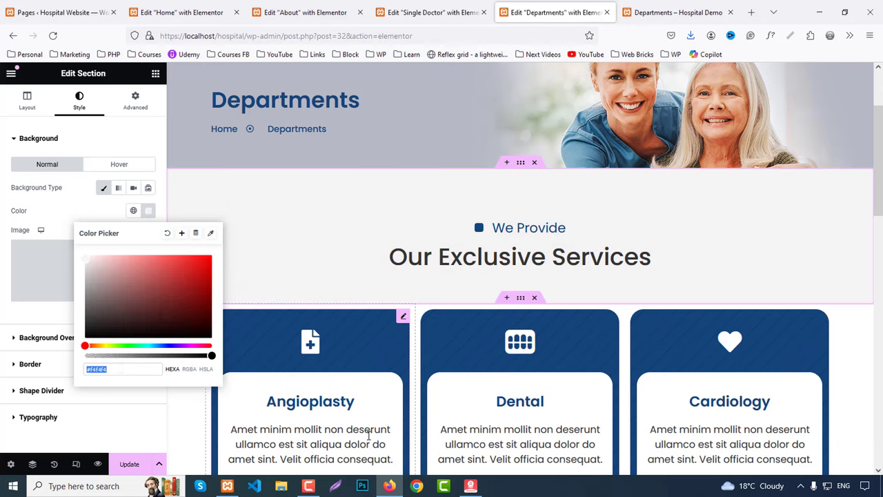
Give the first Angioplasty, Dental and Cardiology card row section a #f4f4f4 classic background.
{"action": "scroll", "coordinate": [397, 323], "scroll_direction": "down", "scroll_amount": 3}
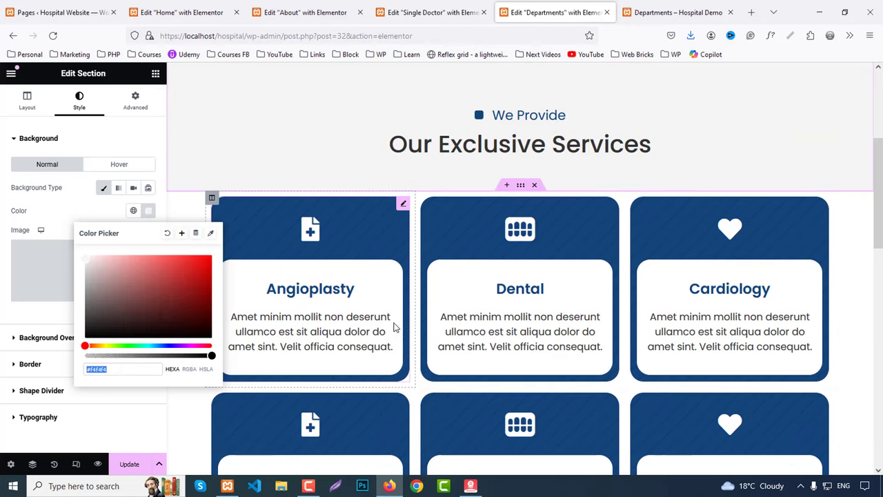
{"action": "left_click", "coordinate": [522, 186]}
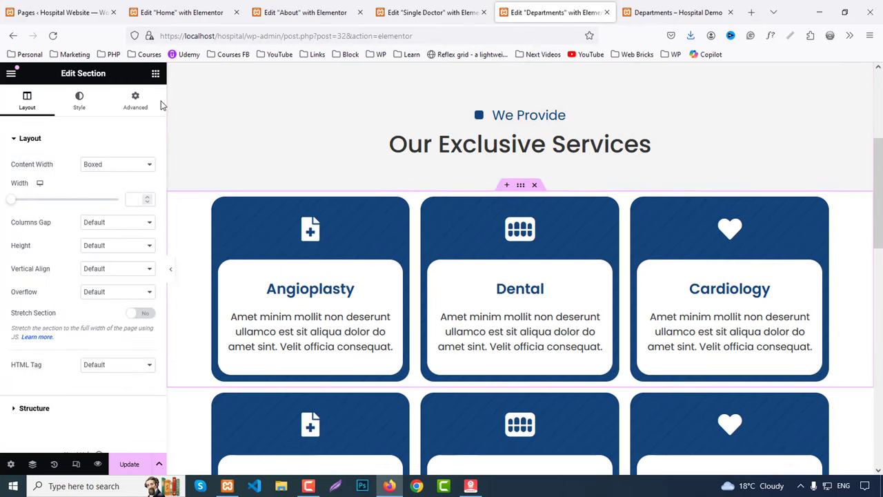
{"action": "left_click", "coordinate": [79, 98]}
{"action": "left_click", "coordinate": [105, 190]}
{"action": "left_click", "coordinate": [147, 211]}
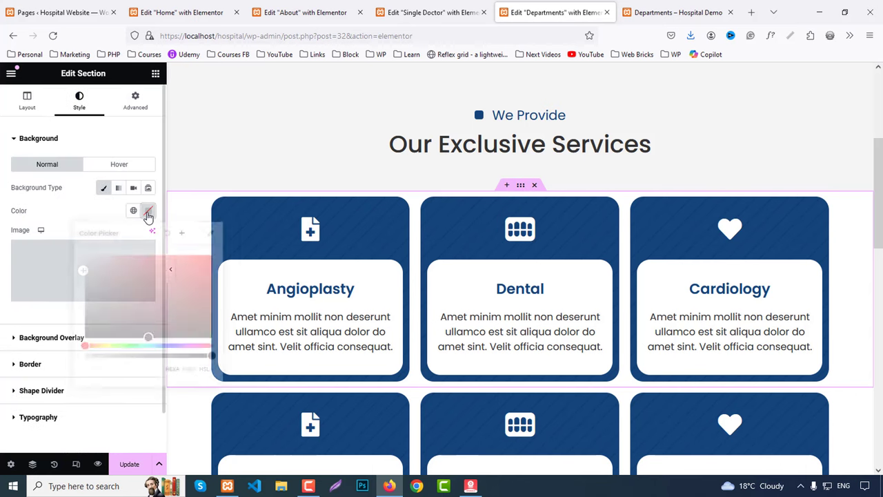
{"action": "left_click", "coordinate": [462, 220]}
Apply the same #f4f4f4 classic background to the duplicated second service card row.
{"action": "scroll", "coordinate": [463, 227], "scroll_direction": "down", "scroll_amount": 4}
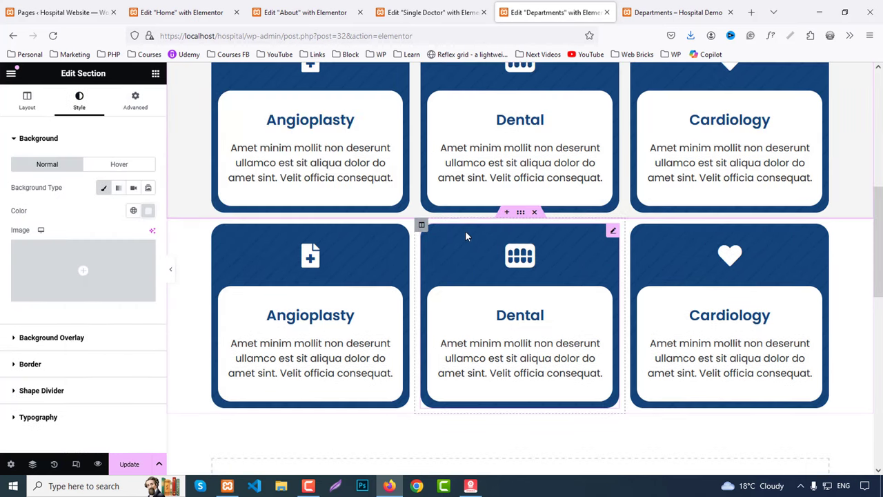
{"action": "left_click", "coordinate": [520, 212]}
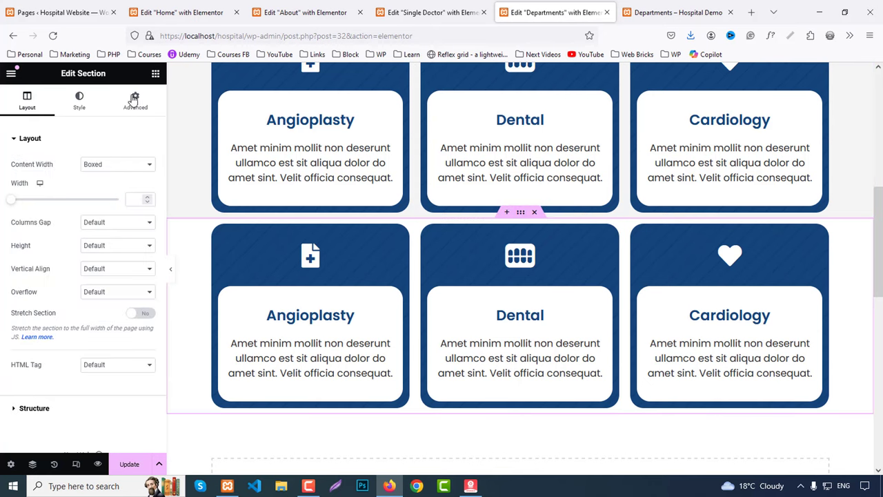
{"action": "left_click", "coordinate": [79, 100]}
{"action": "left_click", "coordinate": [100, 189]}
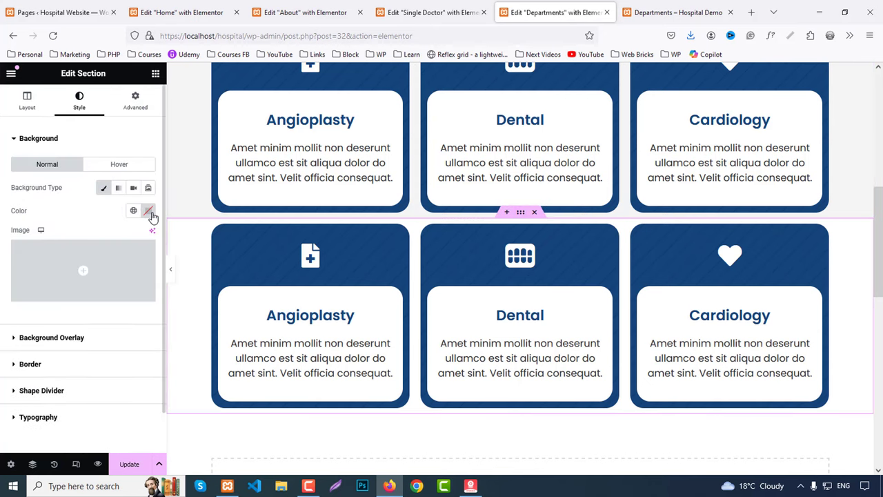
{"action": "left_click", "coordinate": [147, 210]}
Set the second card row section's padding to 30 px top, 80 px bottom and 0 on the other sides.
{"action": "left_click", "coordinate": [143, 110]}
{"action": "left_click", "coordinate": [141, 104]}
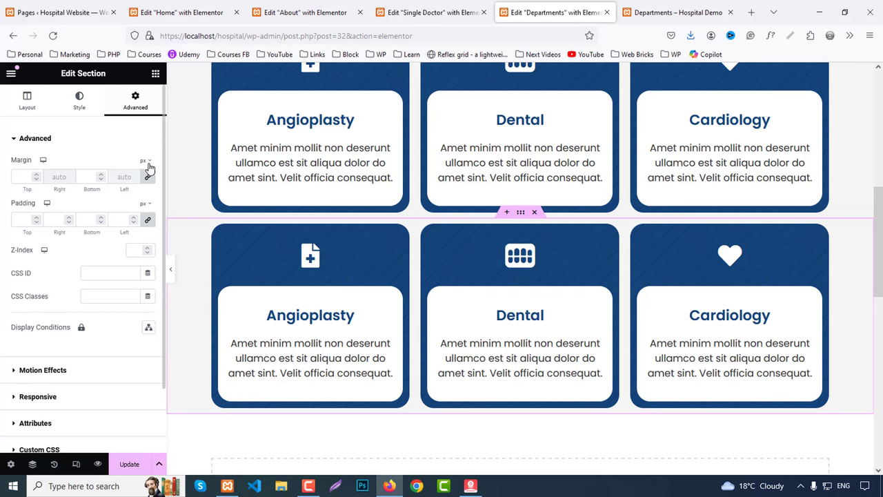
{"action": "left_click", "coordinate": [148, 220]}
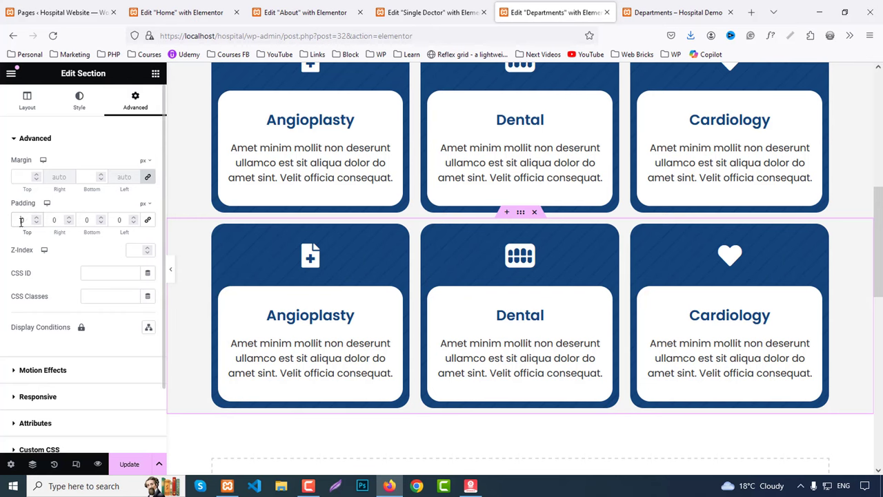
{"action": "left_click_drag", "start_coordinate": [28, 230], "coordinate": [98, 233]}
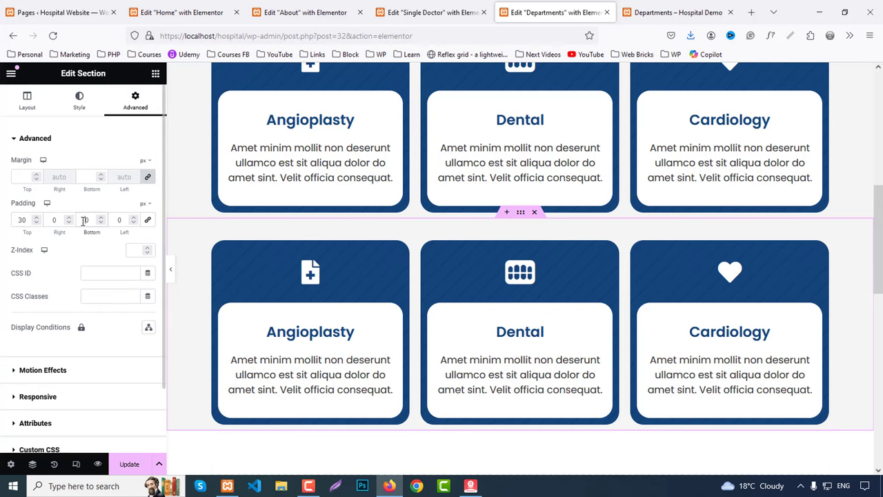
{"action": "left_click", "coordinate": [84, 220]}
{"action": "type", "text": "8"}
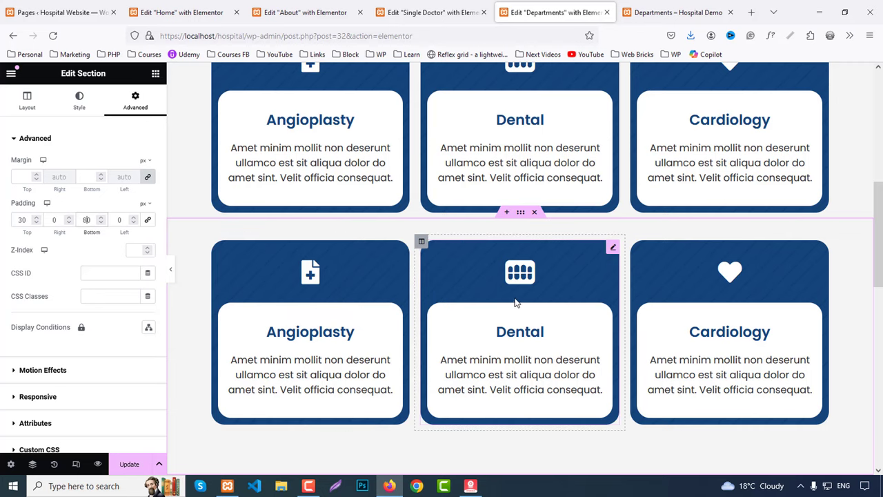
Check the demo's next section, then copy the Home page's "Meet Our Specialists" section and paste it below the Departments page's service cards.
{"action": "scroll", "coordinate": [516, 300], "scroll_direction": "down", "scroll_amount": 2}
{"action": "left_click", "coordinate": [673, 12]}
{"action": "scroll", "coordinate": [528, 296], "scroll_direction": "down", "scroll_amount": 10}
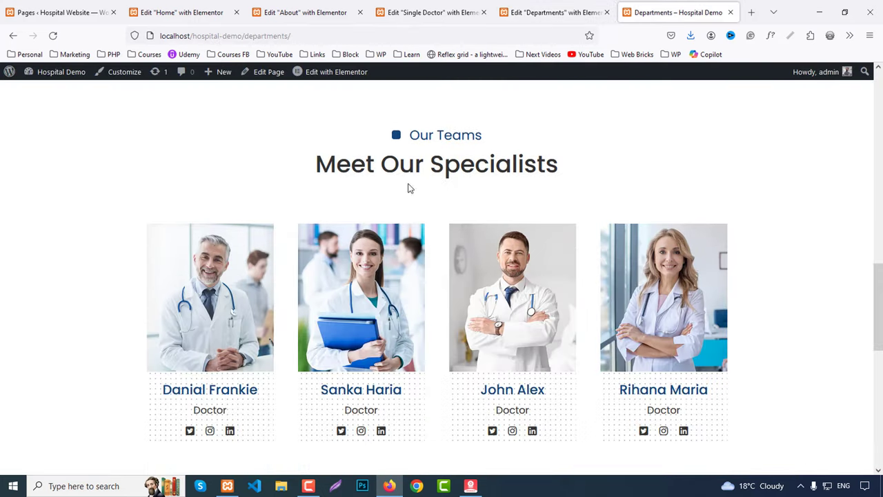
{"action": "left_click", "coordinate": [181, 13]}
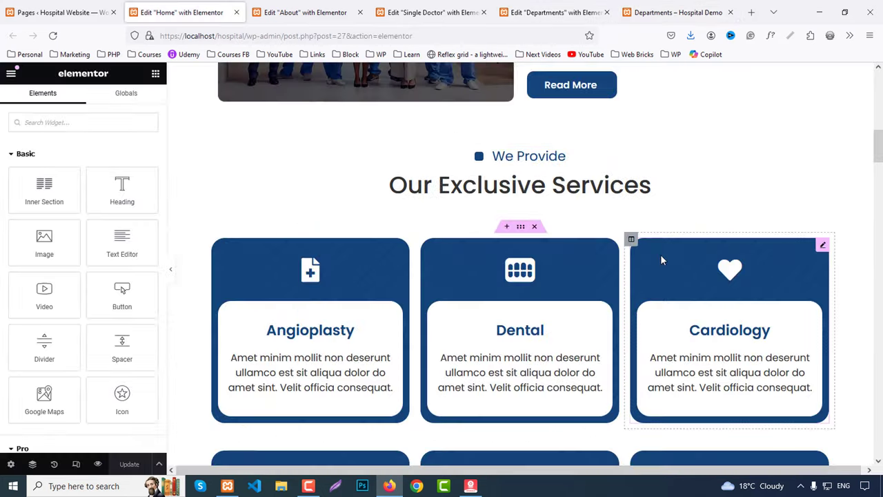
{"action": "scroll", "coordinate": [660, 255], "scroll_direction": "down", "scroll_amount": 5}
{"action": "scroll", "coordinate": [663, 262], "scroll_direction": "down", "scroll_amount": 2}
{"action": "scroll", "coordinate": [656, 256], "scroll_direction": "up", "scroll_amount": 2}
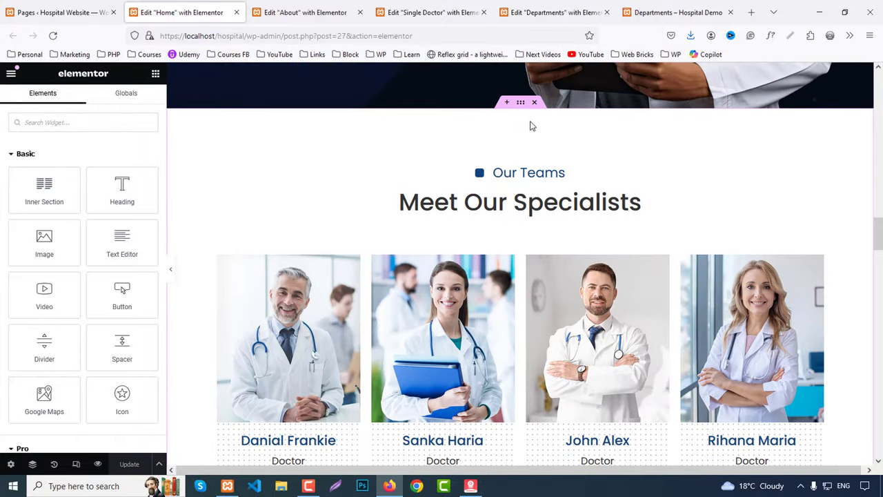
{"action": "right_click", "coordinate": [518, 105]}
{"action": "left_click", "coordinate": [540, 150]}
{"action": "left_click", "coordinate": [554, 13]}
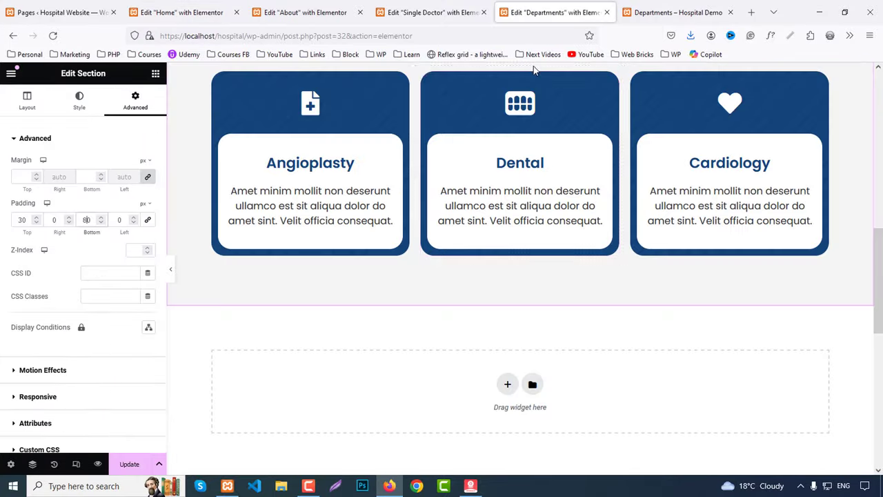
{"action": "right_click", "coordinate": [411, 169]}
{"action": "left_click", "coordinate": [411, 166]}
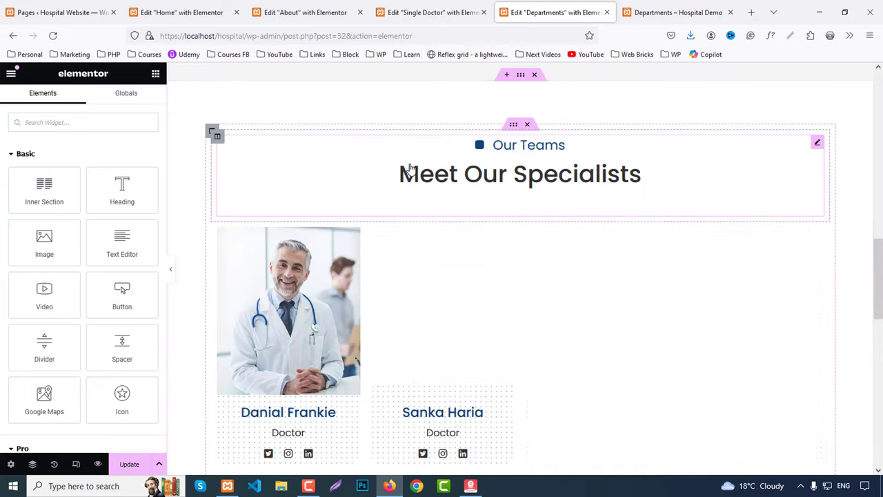
Update the Departments page and preview it from the banner down to the team section and call-to-action.
{"action": "scroll", "coordinate": [267, 303], "scroll_direction": "down", "scroll_amount": 3}
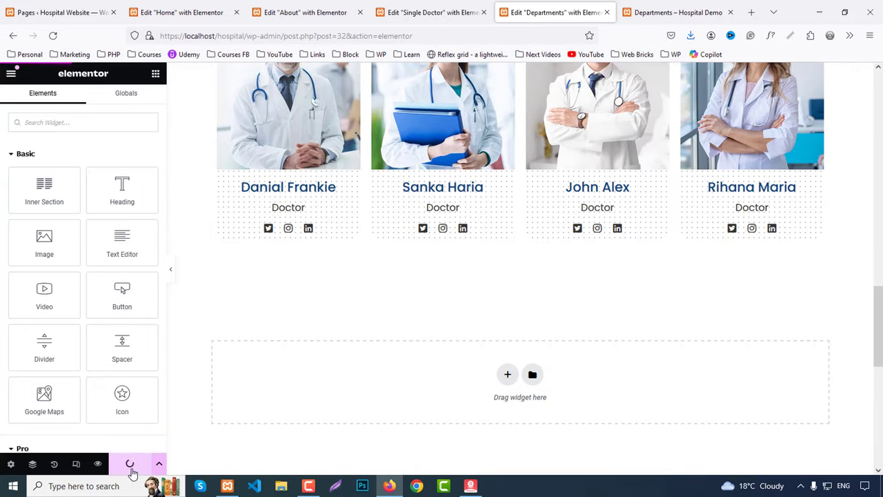
{"action": "left_click", "coordinate": [97, 464]}
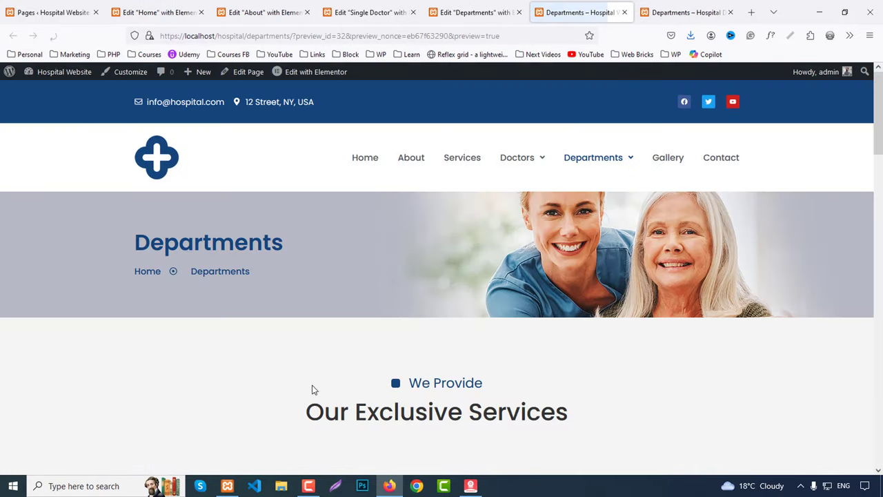
{"action": "scroll", "coordinate": [558, 351], "scroll_direction": "down", "scroll_amount": 10}
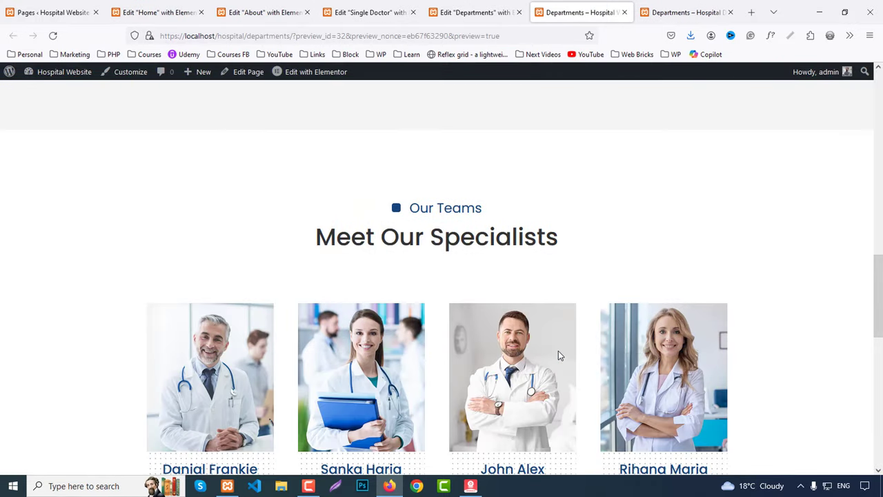
{"action": "scroll", "coordinate": [579, 309], "scroll_direction": "down", "scroll_amount": 4}
Open the demo site's Single Departments page as the reference for the next page.
{"action": "left_click", "coordinate": [680, 12]}
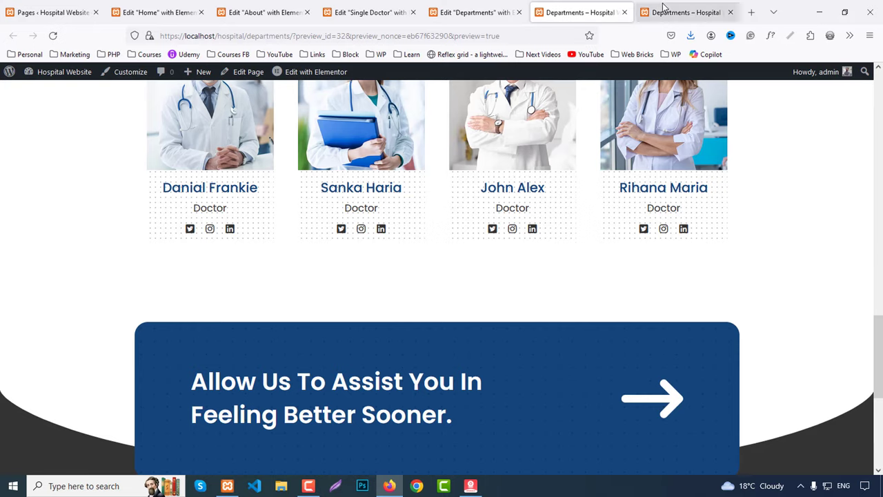
{"action": "scroll", "coordinate": [616, 162], "scroll_direction": "up", "scroll_amount": 10}
{"action": "mouse_move", "coordinate": [587, 158]}
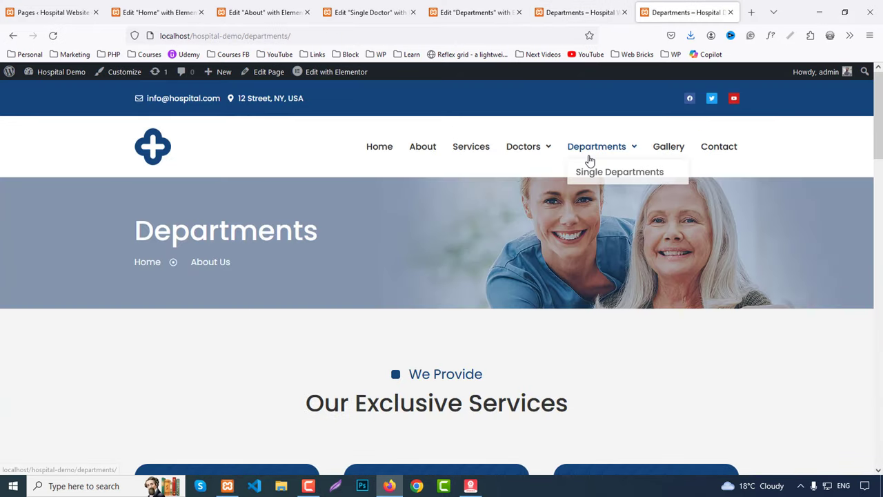
{"action": "left_click", "coordinate": [591, 177]}
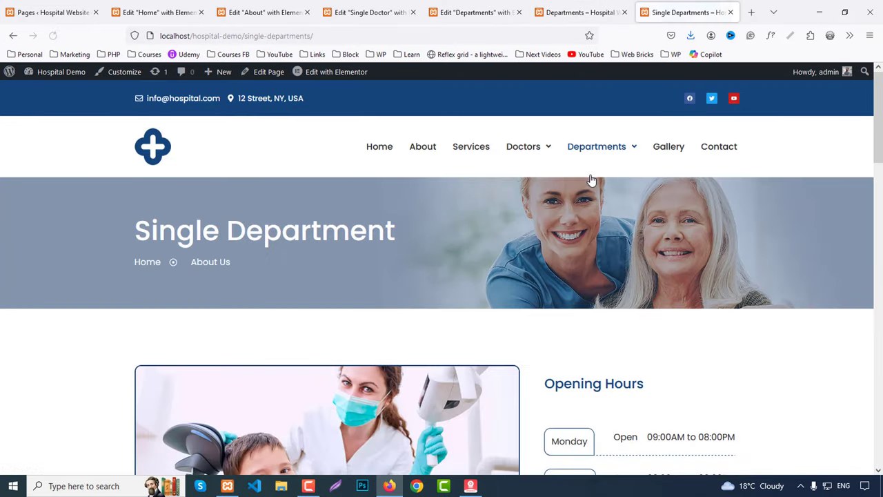
Go to the hospital site's own Single Department page and open it for editing with Elementor.
{"action": "left_click", "coordinate": [576, 12]}
{"action": "scroll", "coordinate": [552, 114], "scroll_direction": "up", "scroll_amount": 10}
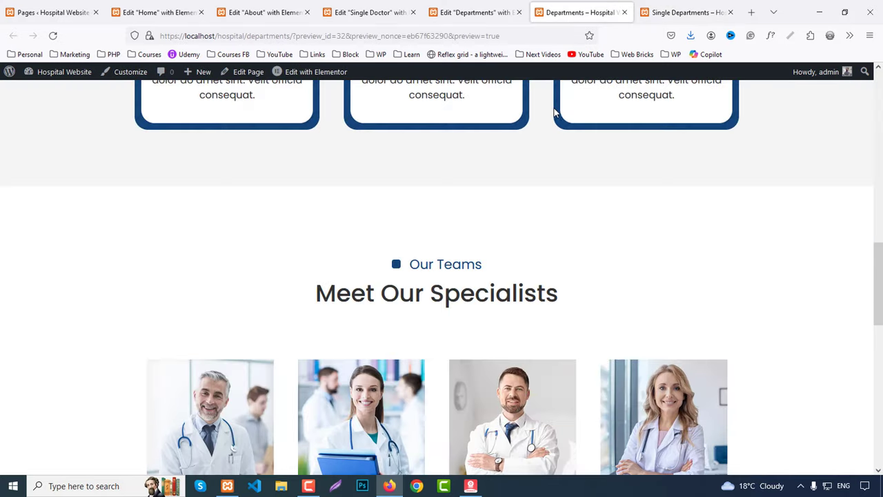
{"action": "scroll", "coordinate": [545, 117], "scroll_direction": "up", "scroll_amount": 3}
{"action": "mouse_move", "coordinate": [587, 162]}
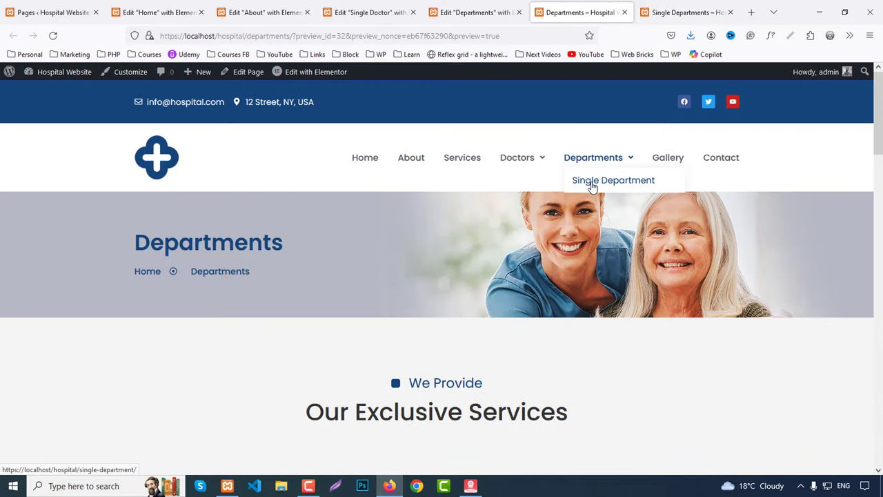
{"action": "left_click", "coordinate": [591, 186]}
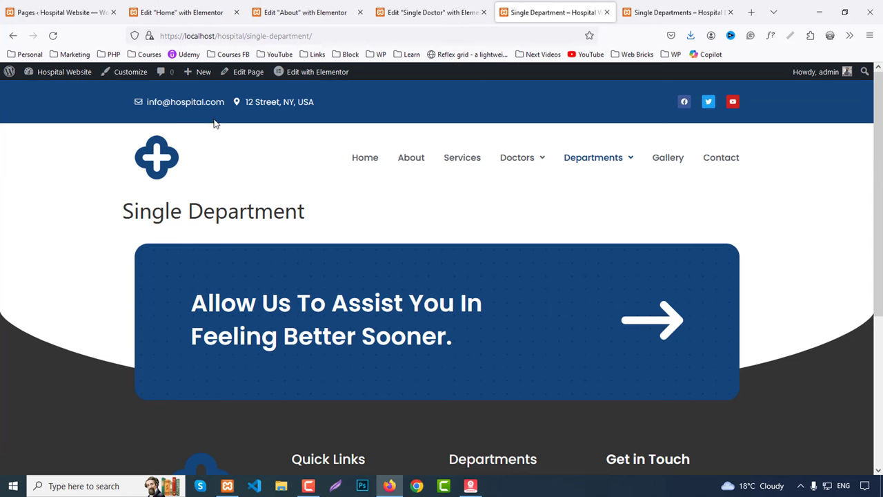
{"action": "left_click", "coordinate": [254, 74]}
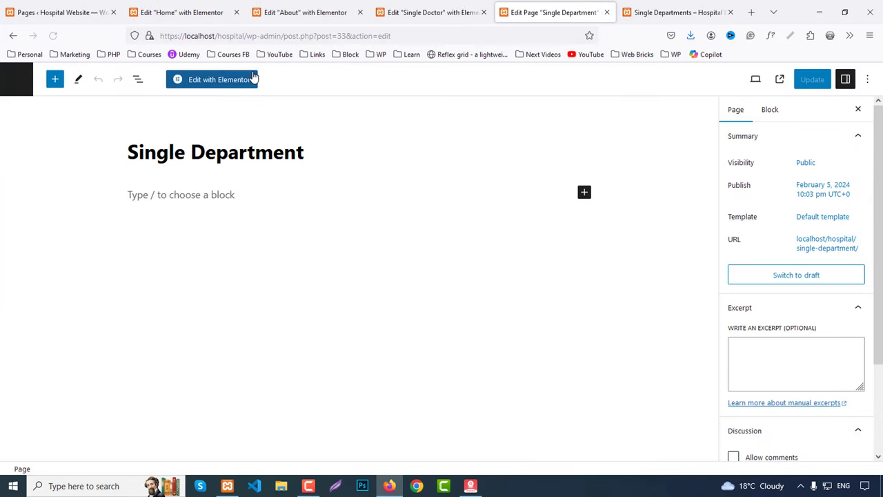
{"action": "left_click", "coordinate": [243, 80]}
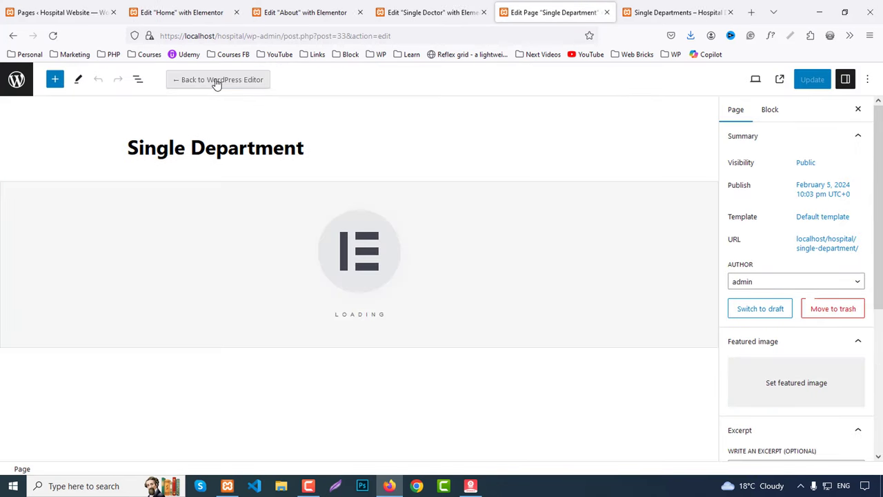
Copy the banner section from the Single Doctor page and return to the Single Department page's editor.
{"action": "left_click", "coordinate": [431, 12]}
{"action": "right_click", "coordinate": [522, 177]}
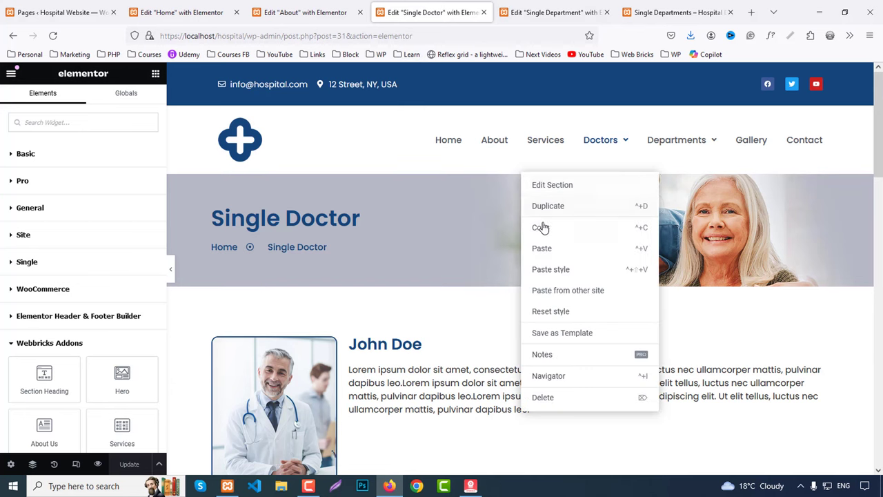
{"action": "left_click", "coordinate": [501, 12]}
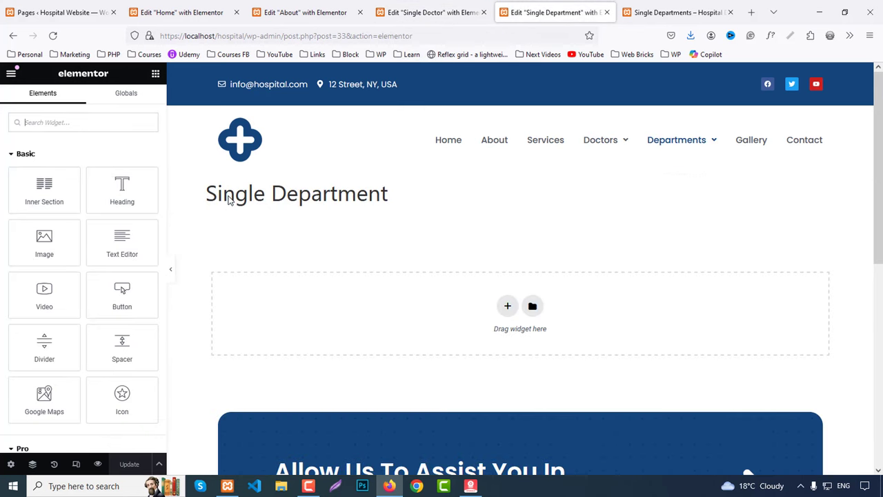
Set the Single Department page's layout to Elementor Full Width.
{"action": "left_click", "coordinate": [11, 463]}
{"action": "scroll", "coordinate": [109, 345], "scroll_direction": "down", "scroll_amount": 3}
{"action": "left_click", "coordinate": [118, 412]}
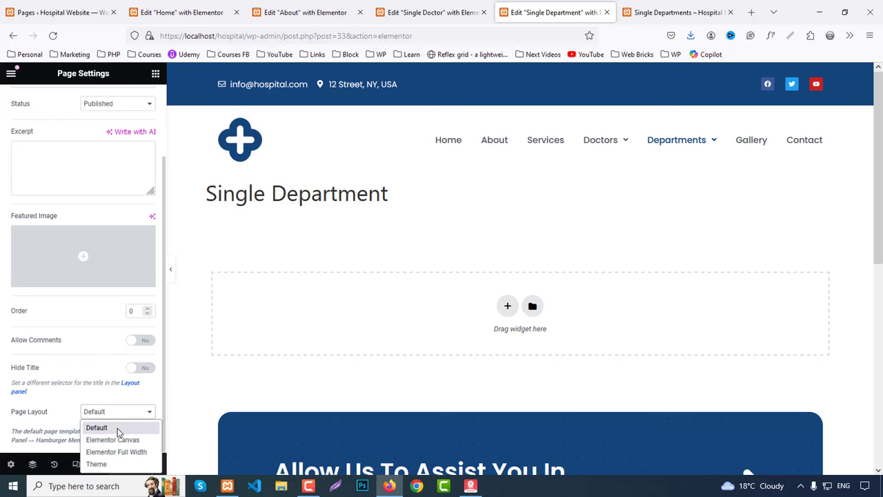
{"action": "left_click", "coordinate": [116, 452]}
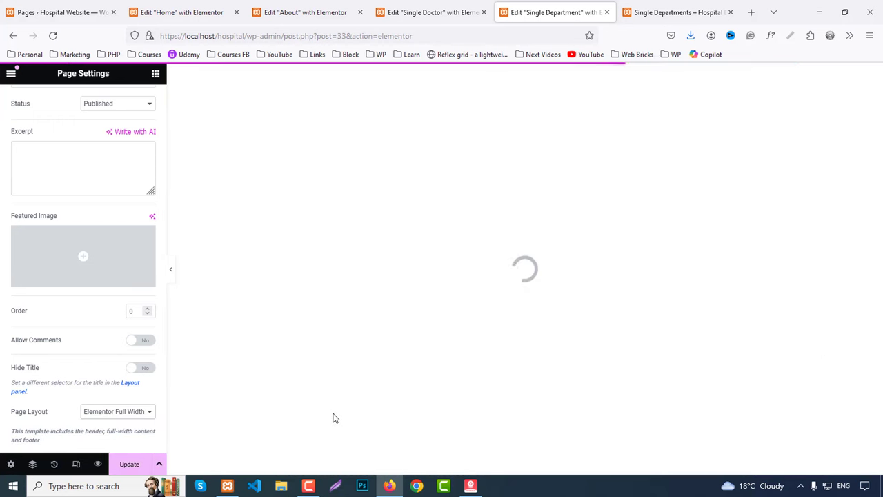
Paste the copied banner onto the Single Department page and change its heading to "Single Department".
{"action": "right_click", "coordinate": [287, 287]}
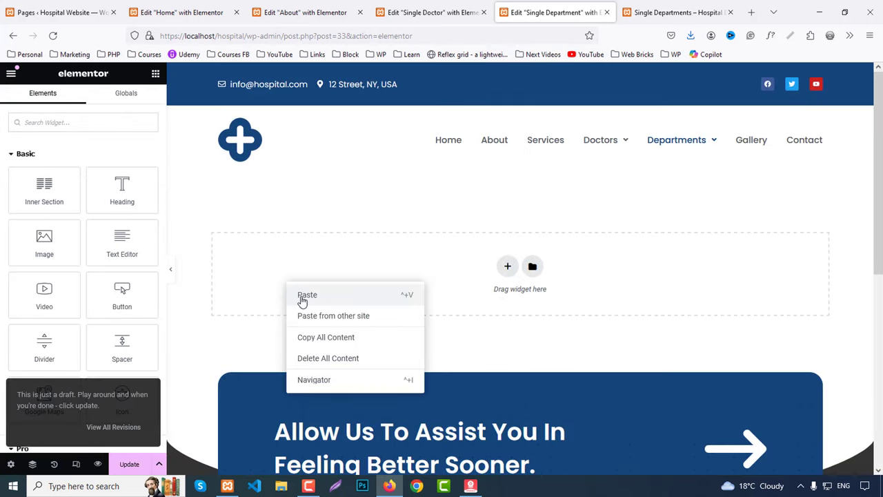
{"action": "left_click", "coordinate": [301, 298]}
{"action": "left_click", "coordinate": [345, 218]}
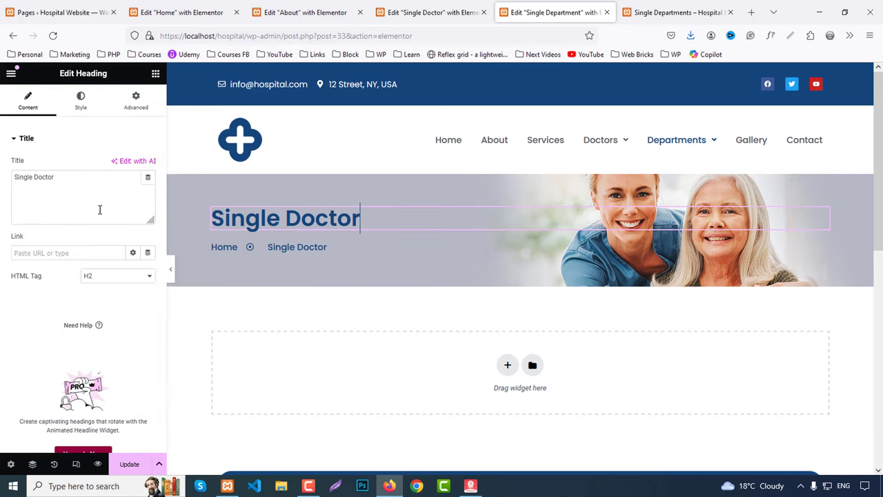
{"action": "double_click", "coordinate": [68, 177]}
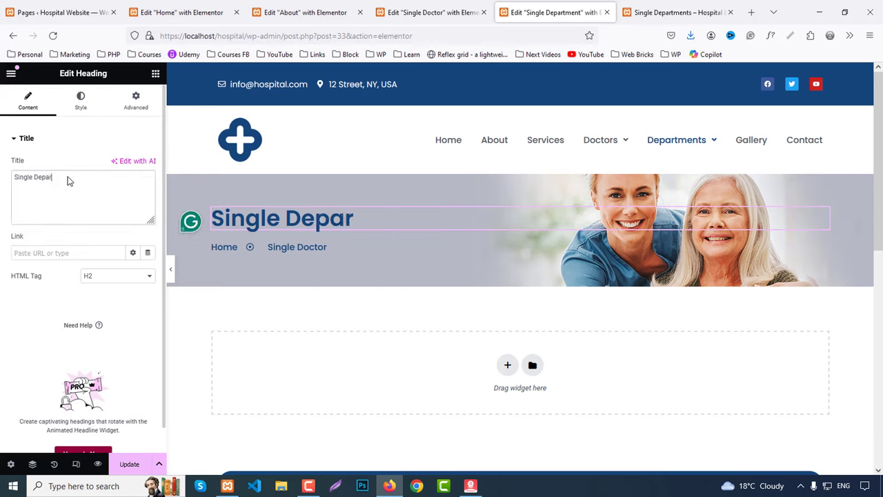
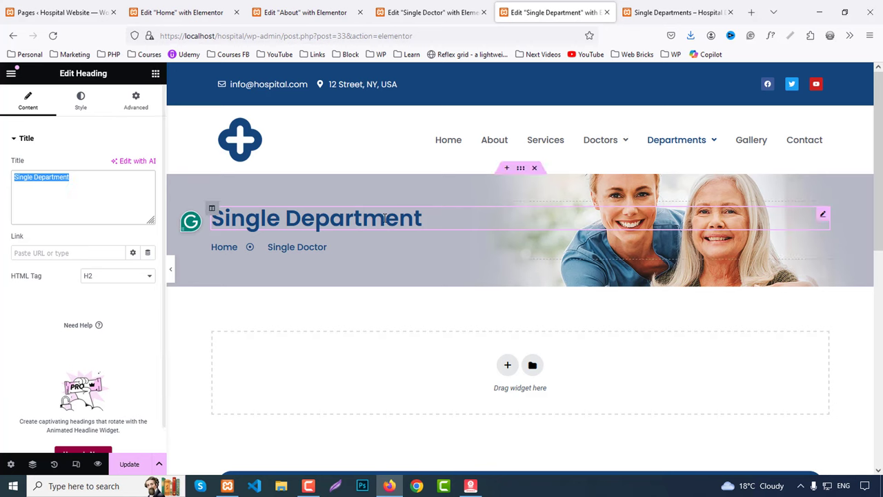
Change the last breadcrumb item in the banner's icon list to "Single Department".
{"action": "left_click", "coordinate": [342, 248]}
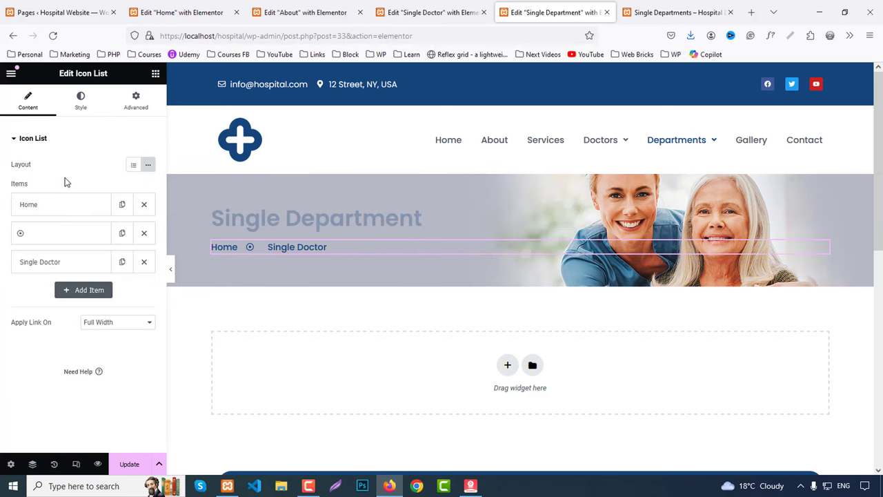
{"action": "left_click", "coordinate": [65, 268]}
{"action": "left_click_drag", "start_coordinate": [2, 304], "coordinate": [7, 308]}
{"action": "type", "text": "Single Department"}
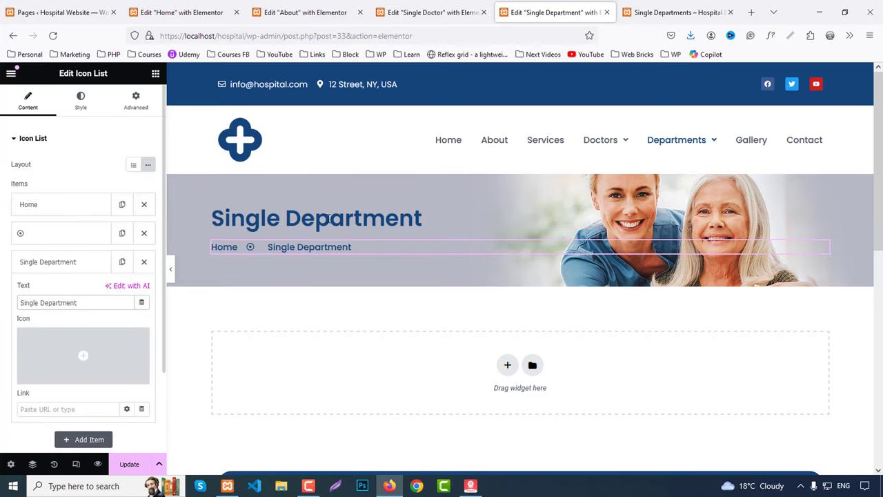
Add a section with a wide first column and a narrow second column below the banner, with 80 px top and bottom padding.
{"action": "left_click", "coordinate": [641, 10]}
{"action": "scroll", "coordinate": [567, 235], "scroll_direction": "down", "scroll_amount": 3}
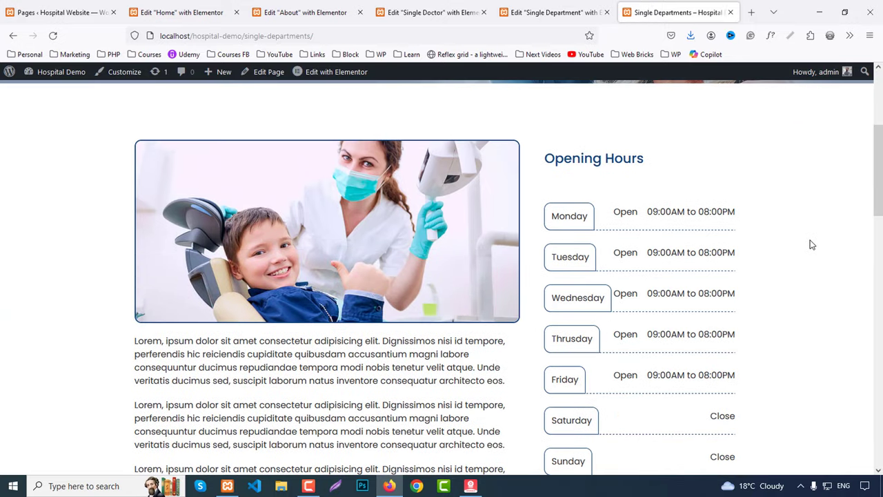
{"action": "scroll", "coordinate": [811, 244], "scroll_direction": "down", "scroll_amount": 3}
{"action": "scroll", "coordinate": [811, 244], "scroll_direction": "up", "scroll_amount": 5}
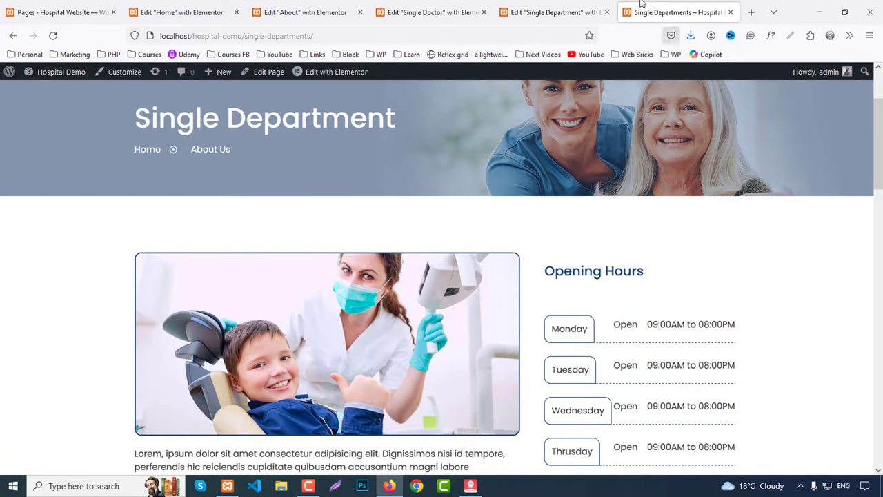
{"action": "left_click", "coordinate": [549, 12]}
{"action": "scroll", "coordinate": [499, 284], "scroll_direction": "down", "scroll_amount": 2}
{"action": "left_click", "coordinate": [507, 253]}
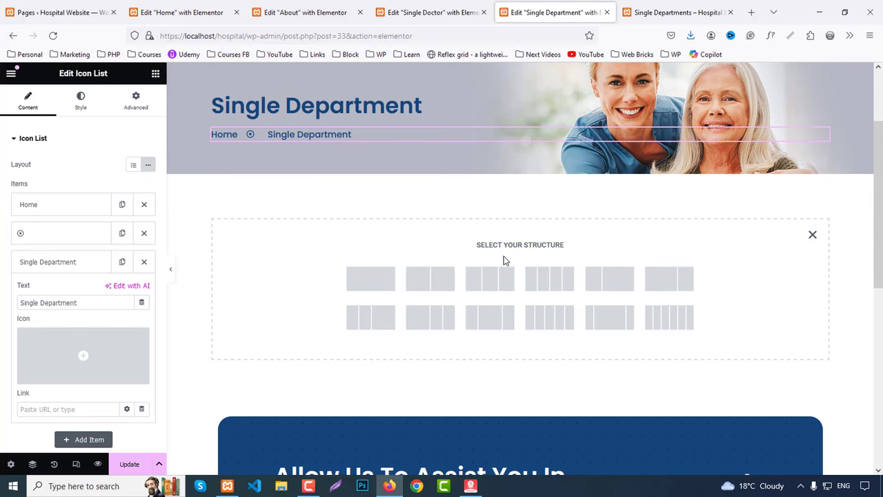
{"action": "left_click", "coordinate": [660, 278]}
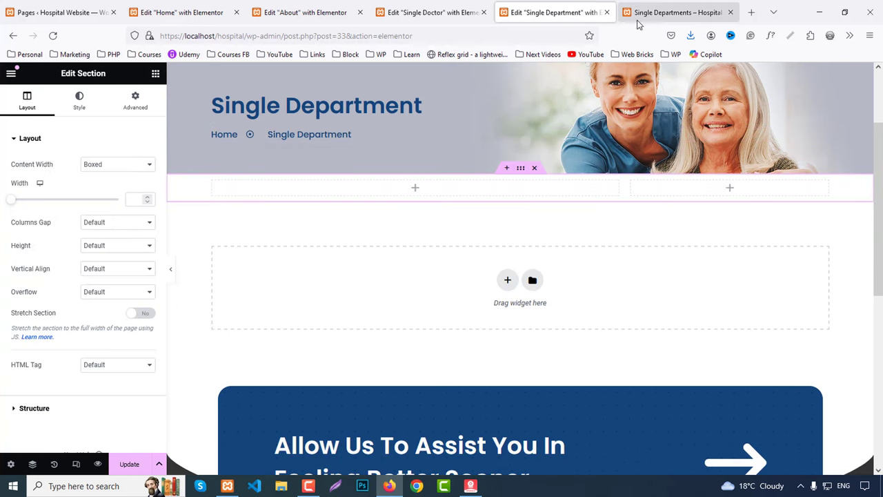
{"action": "left_click", "coordinate": [137, 103]}
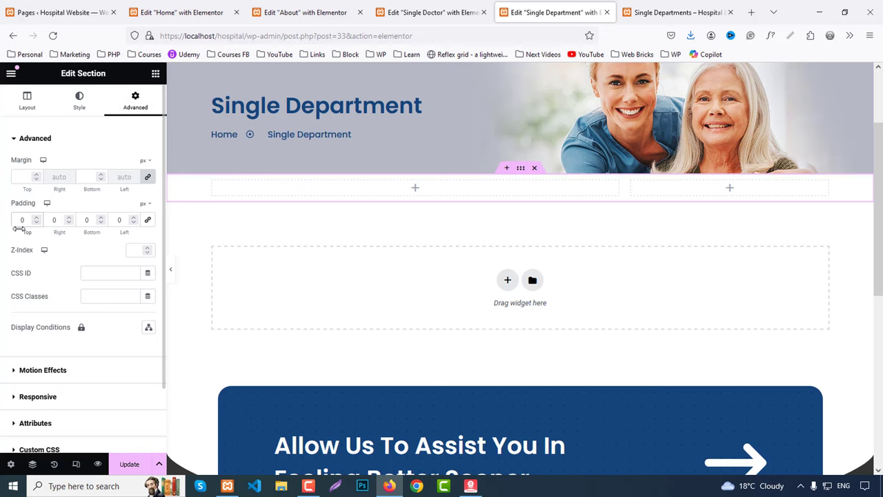
{"action": "left_click_drag", "start_coordinate": [19, 229], "coordinate": [73, 227]}
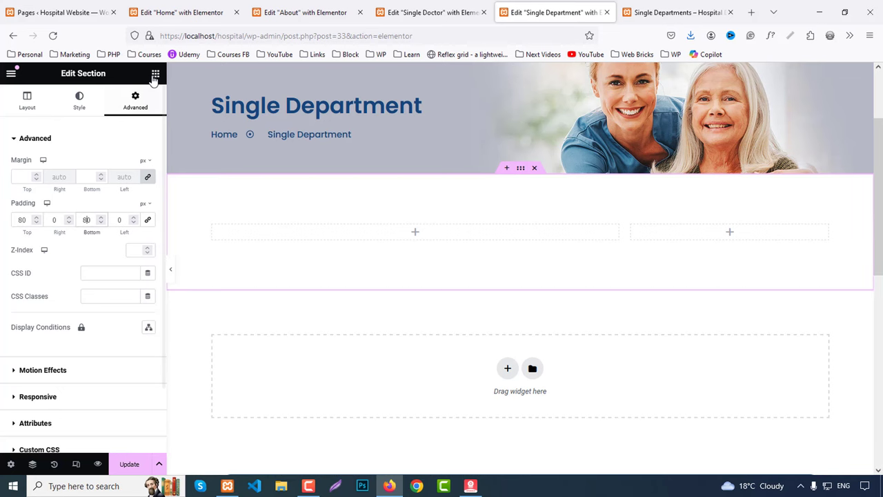
Add an Image widget to the wide column and choose department20-1.jpg from the media library.
{"action": "left_click", "coordinate": [154, 74]}
{"action": "left_click_drag", "start_coordinate": [47, 238], "coordinate": [269, 250]}
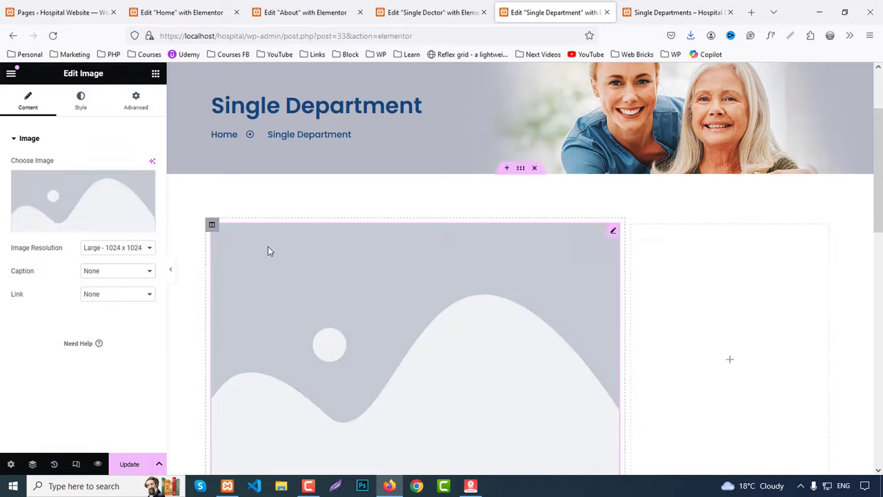
{"action": "left_click", "coordinate": [84, 214]}
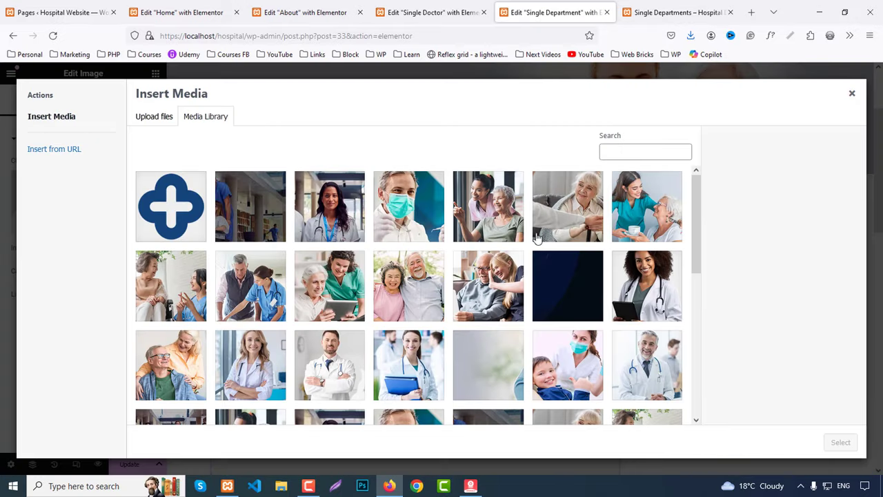
{"action": "scroll", "coordinate": [631, 231], "scroll_direction": "down", "scroll_amount": 1}
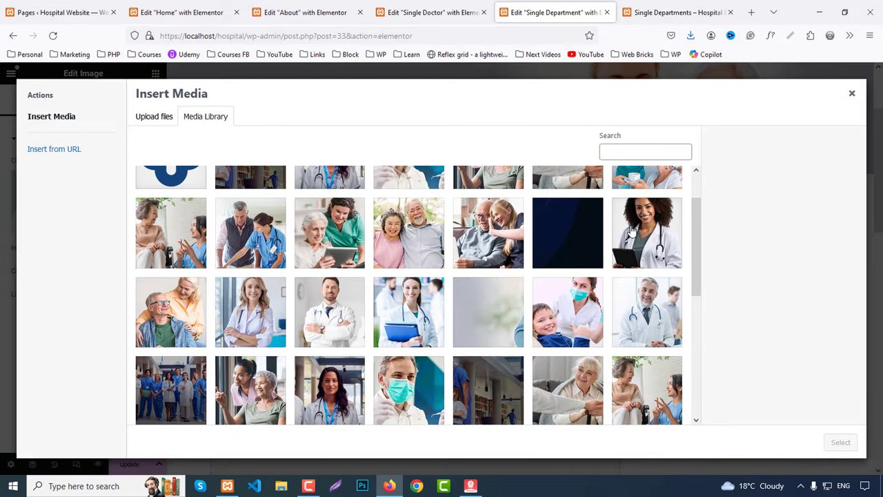
{"action": "left_click", "coordinate": [559, 281]}
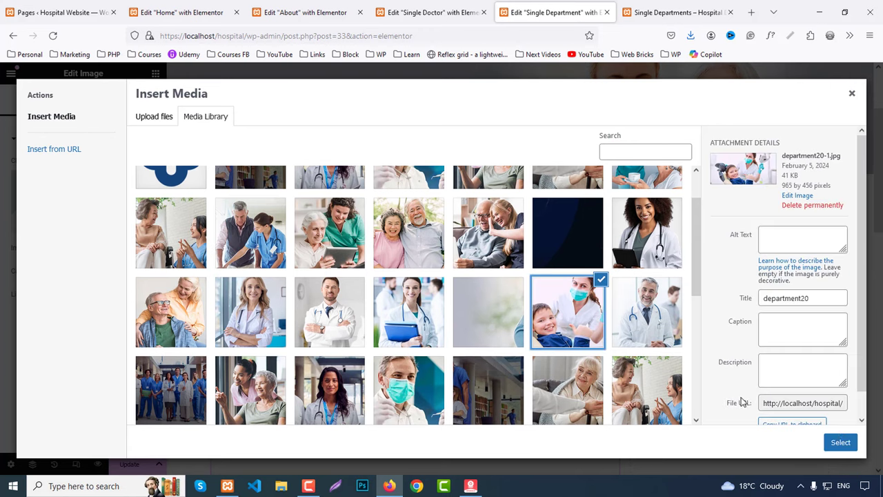
{"action": "left_click", "coordinate": [840, 442]}
Compare with the demo's department image and set the new image's width to 100%.
{"action": "left_click", "coordinate": [672, 12]}
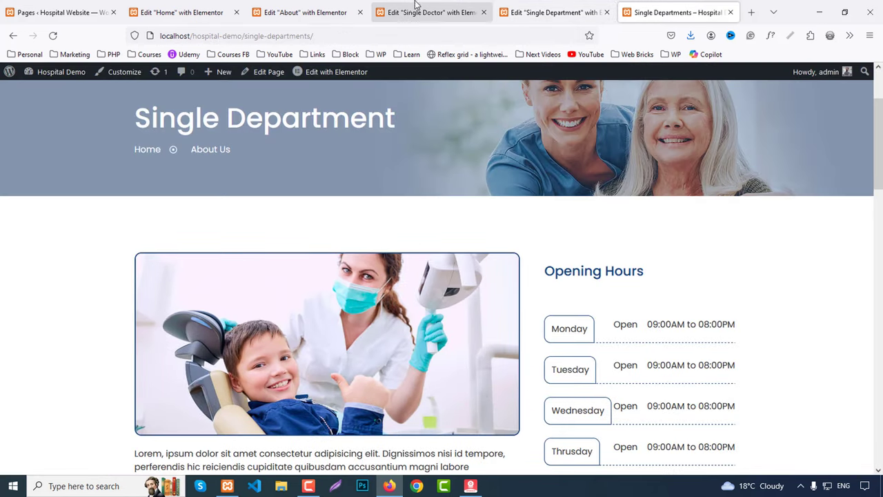
{"action": "left_click", "coordinate": [548, 12]}
{"action": "left_click", "coordinate": [80, 100]}
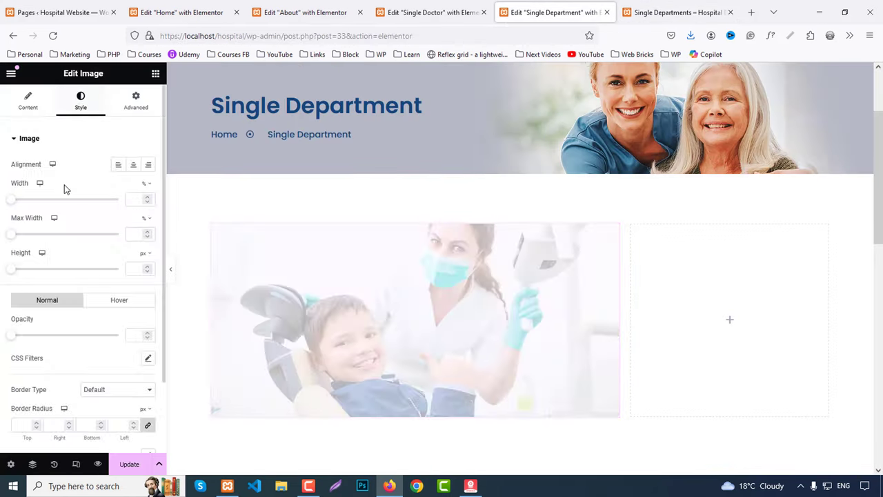
{"action": "left_click_drag", "start_coordinate": [16, 202], "coordinate": [164, 205]}
{"action": "scroll", "coordinate": [78, 327], "scroll_direction": "down", "scroll_amount": 2}
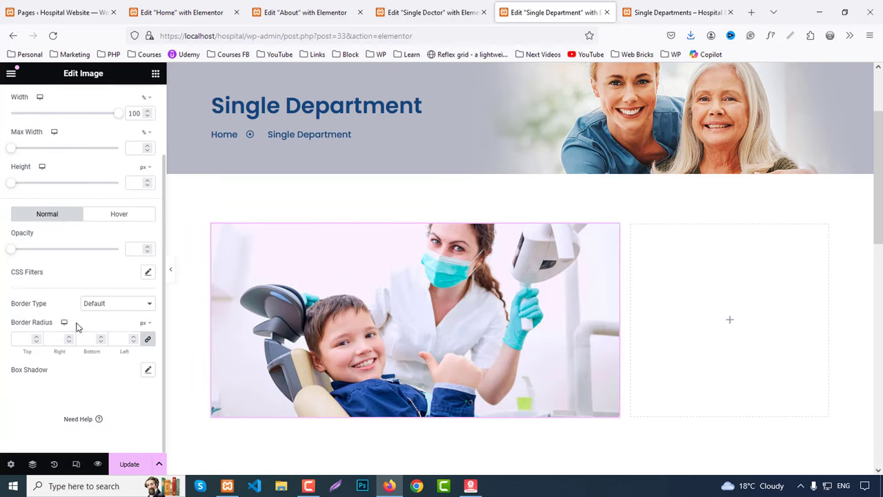
Give the image a solid 2 px border in the global Primary color with a 12 px border radius.
{"action": "left_click", "coordinate": [108, 305]}
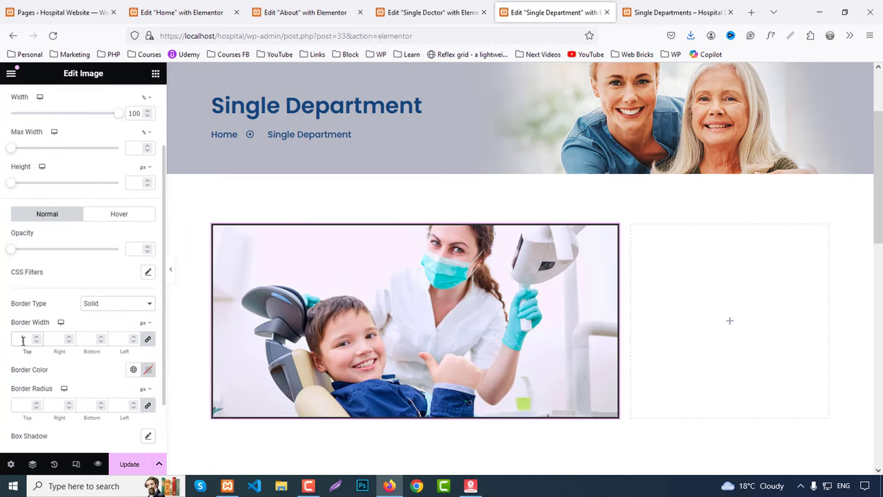
{"action": "left_click", "coordinate": [23, 341]}
{"action": "type", "text": "2"}
{"action": "left_click", "coordinate": [131, 372]}
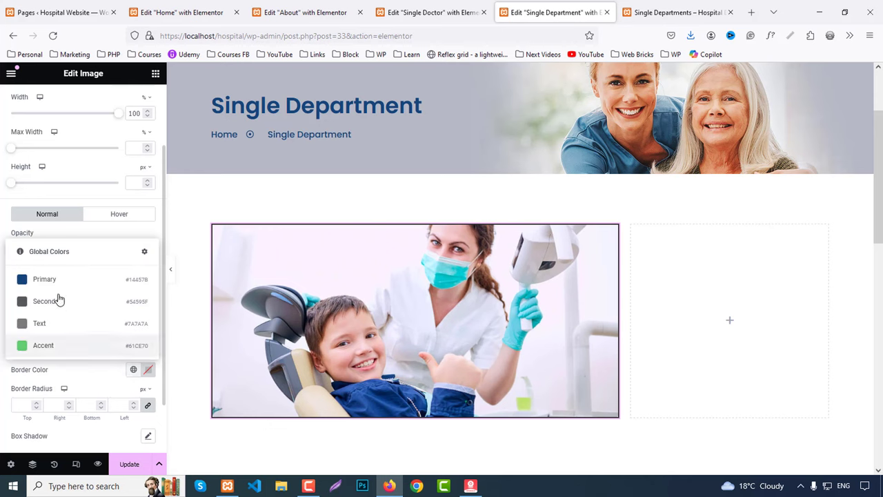
{"action": "left_click", "coordinate": [49, 278]}
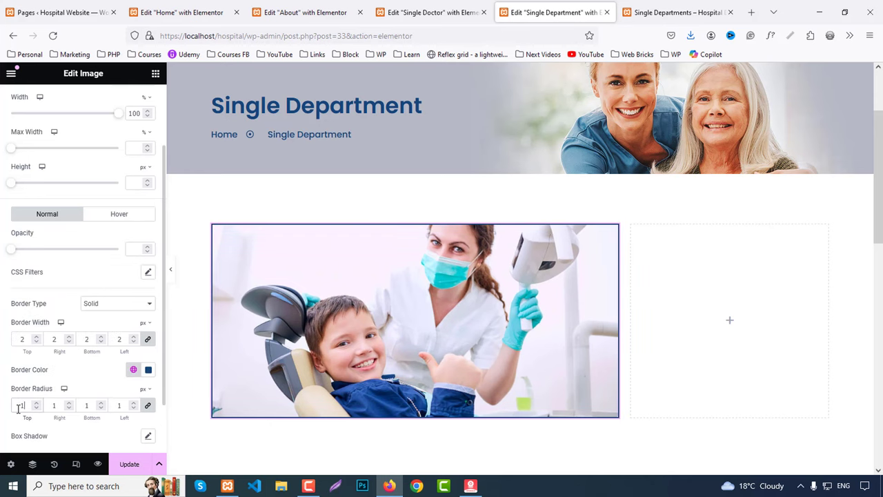
{"action": "scroll", "coordinate": [376, 307], "scroll_direction": "down", "scroll_amount": 3}
Copy the first lorem ipsum paragraph below the image on the demo's Single Departments page.
{"action": "left_click", "coordinate": [675, 12]}
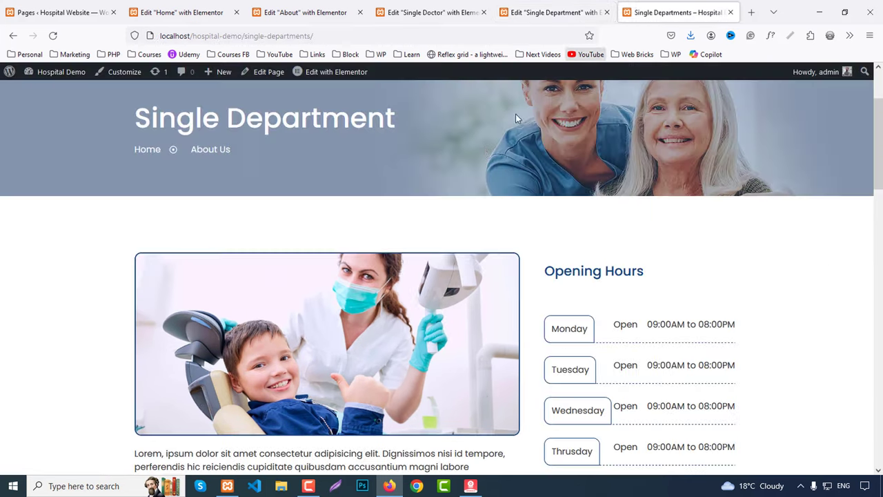
{"action": "scroll", "coordinate": [414, 207], "scroll_direction": "down", "scroll_amount": 3}
{"action": "scroll", "coordinate": [172, 210], "scroll_direction": "down", "scroll_amount": 3}
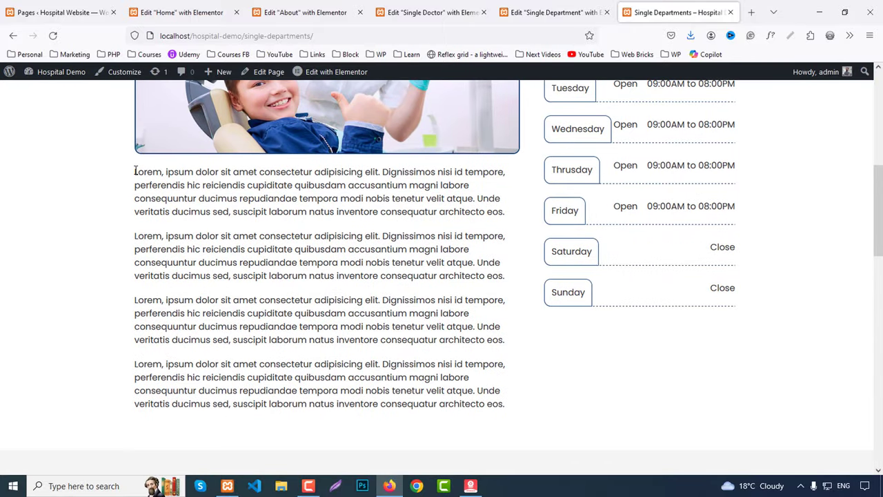
{"action": "left_click_drag", "start_coordinate": [136, 170], "coordinate": [505, 213]}
{"action": "key", "text": "ctrl+c"}
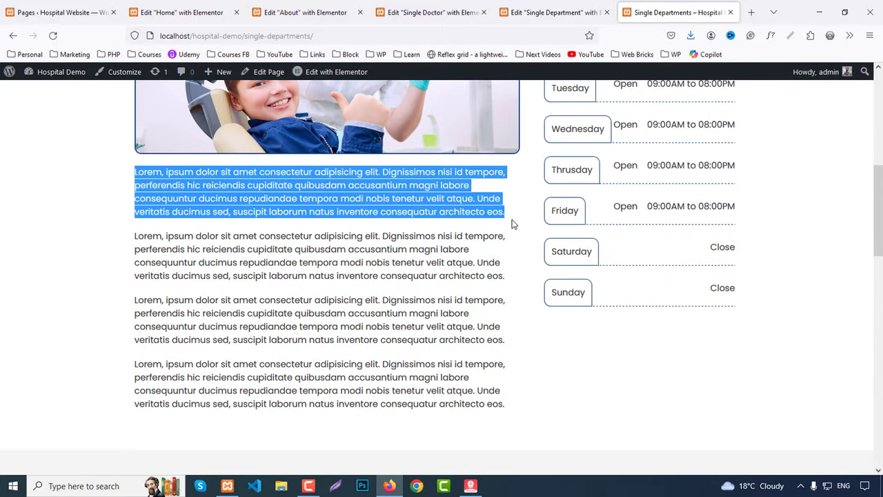
Add a Text Editor widget below the image in the Single Department editor and replace its text with the copied paragraph.
{"action": "left_click", "coordinate": [581, 6]}
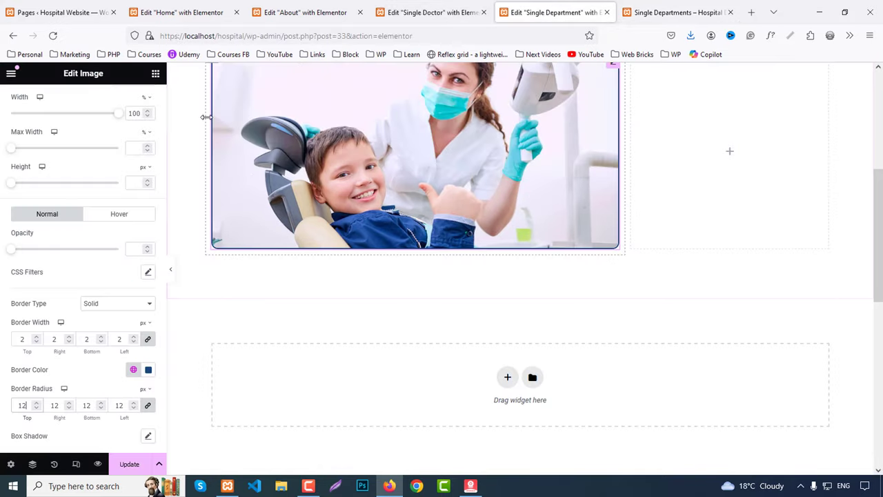
{"action": "left_click", "coordinate": [155, 73]}
{"action": "left_click_drag", "start_coordinate": [121, 240], "coordinate": [384, 252]}
{"action": "left_click", "coordinate": [78, 242]}
{"action": "key", "text": "ctrl+a"}
{"action": "key", "text": "ctrl+v"}
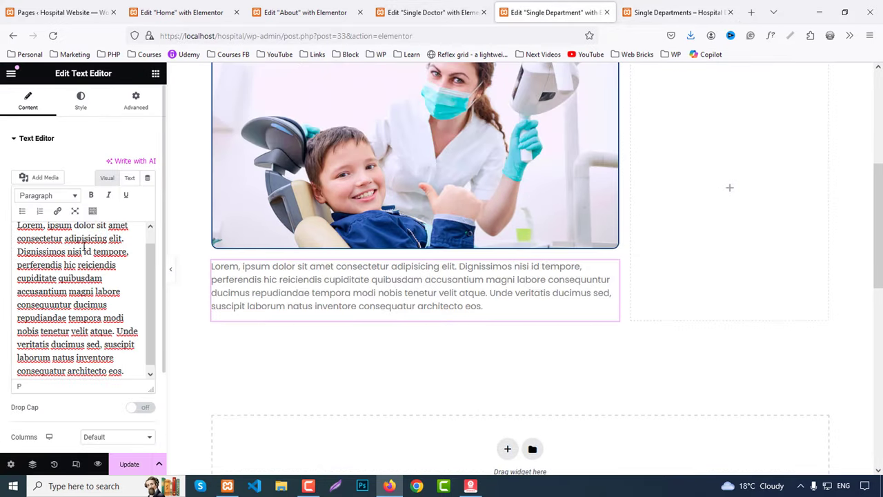
Set the paragraph's text color to #333 and duplicate the text widget.
{"action": "left_click", "coordinate": [93, 107]}
{"action": "left_click", "coordinate": [147, 188]}
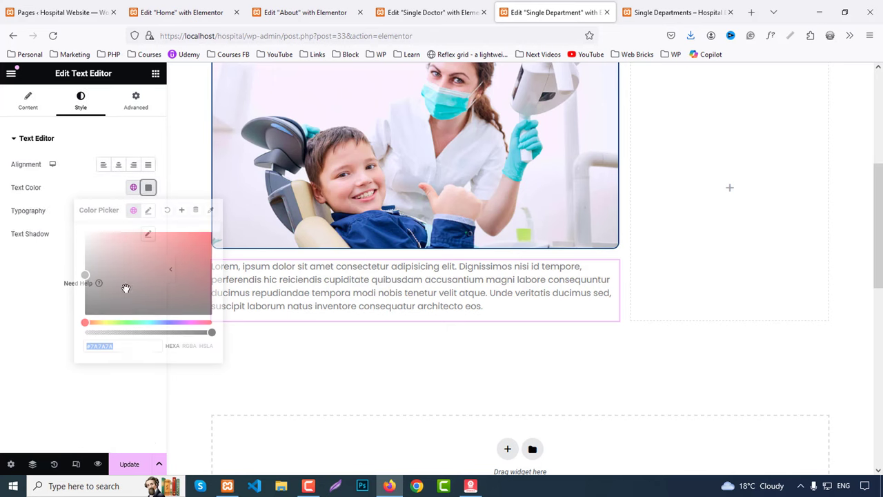
{"action": "type", "text": "#333"}
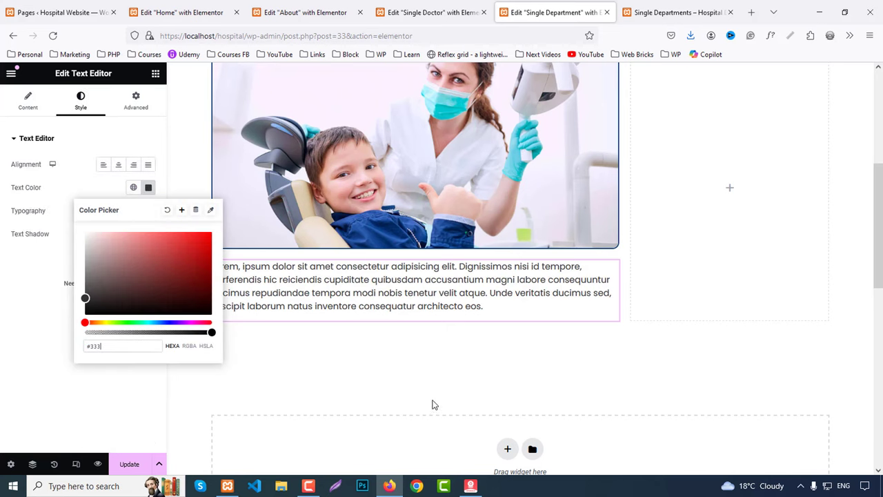
{"action": "right_click", "coordinate": [394, 290]}
{"action": "left_click", "coordinate": [421, 247]}
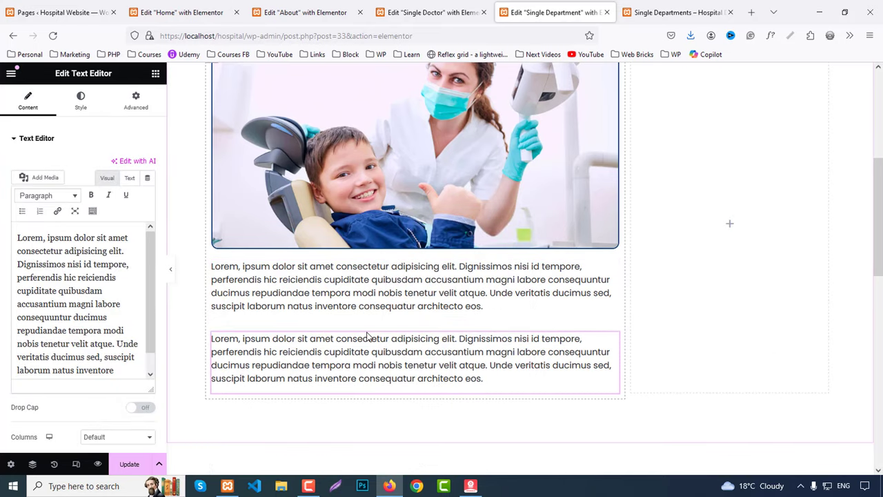
{"action": "right_click", "coordinate": [376, 314]}
{"action": "left_click", "coordinate": [391, 269]}
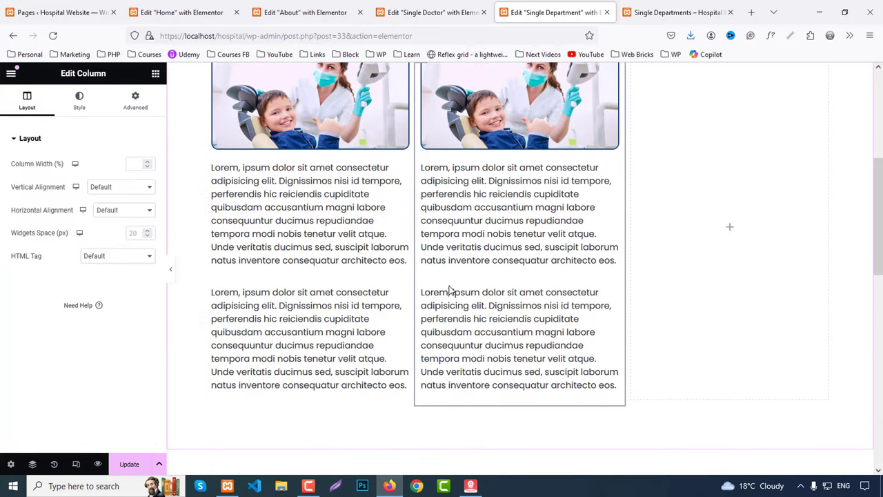
{"action": "key", "text": "ctrl+z"}
Duplicate the paragraph below the image again to make a third text block.
{"action": "right_click", "coordinate": [326, 288]}
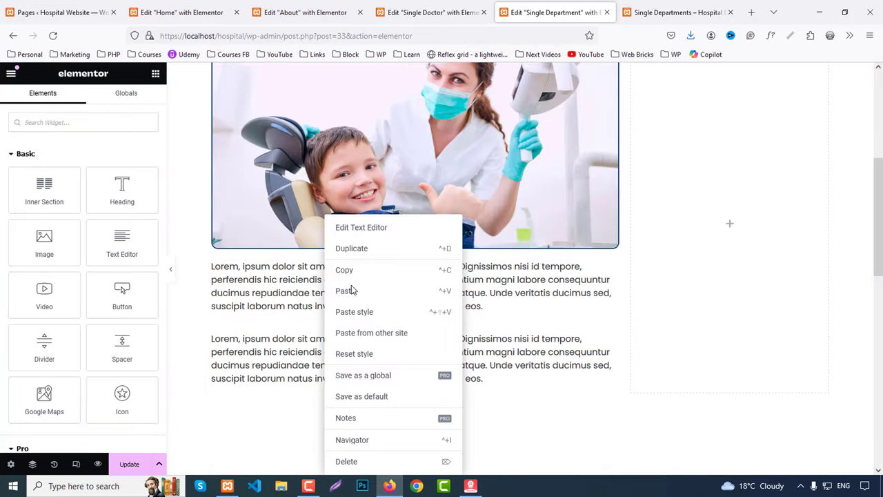
{"action": "left_click", "coordinate": [357, 250]}
Check the demo's hours list, copy the Consultant Hours widget from the Single Doctor page and return to the Single Department editor.
{"action": "left_click", "coordinate": [676, 12]}
{"action": "scroll", "coordinate": [690, 269], "scroll_direction": "up", "scroll_amount": 3}
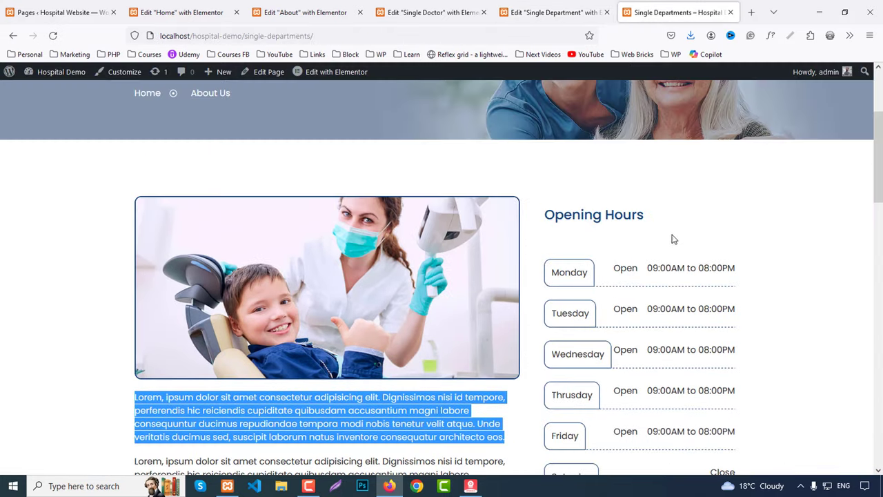
{"action": "left_click", "coordinate": [431, 12]}
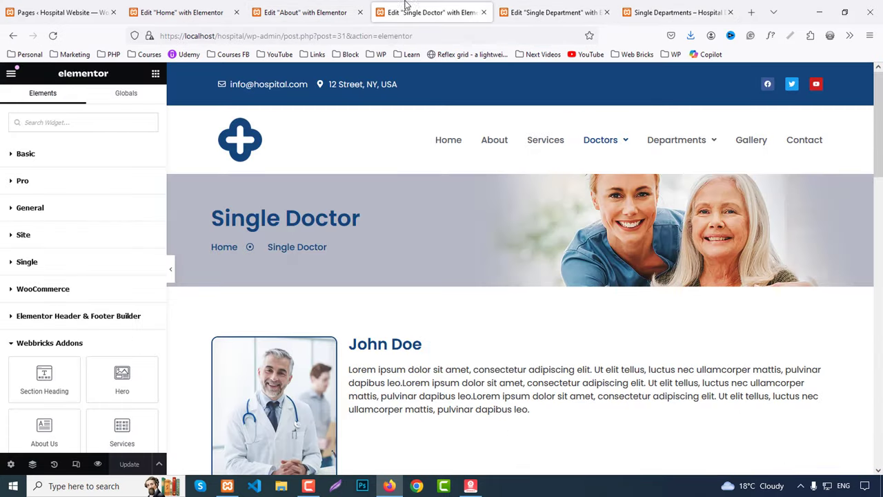
{"action": "scroll", "coordinate": [707, 235], "scroll_direction": "down", "scroll_amount": 6}
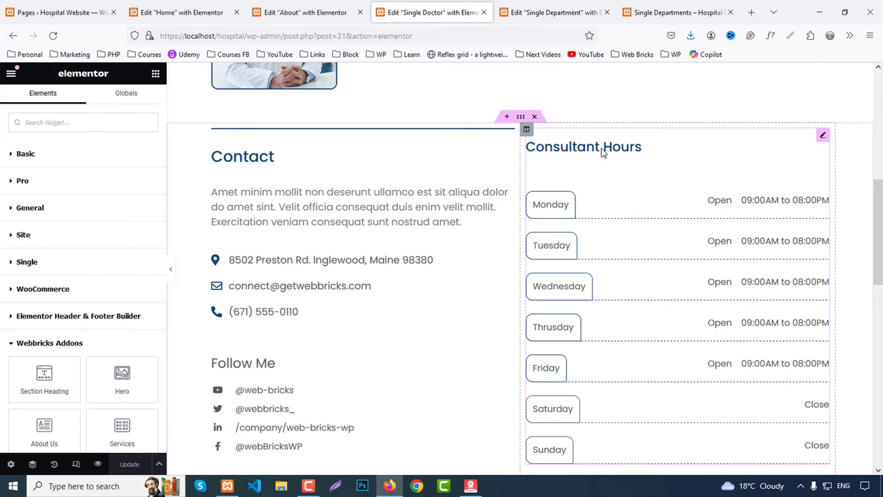
{"action": "right_click", "coordinate": [602, 152]}
{"action": "left_click", "coordinate": [627, 201]}
{"action": "left_click", "coordinate": [566, 12]}
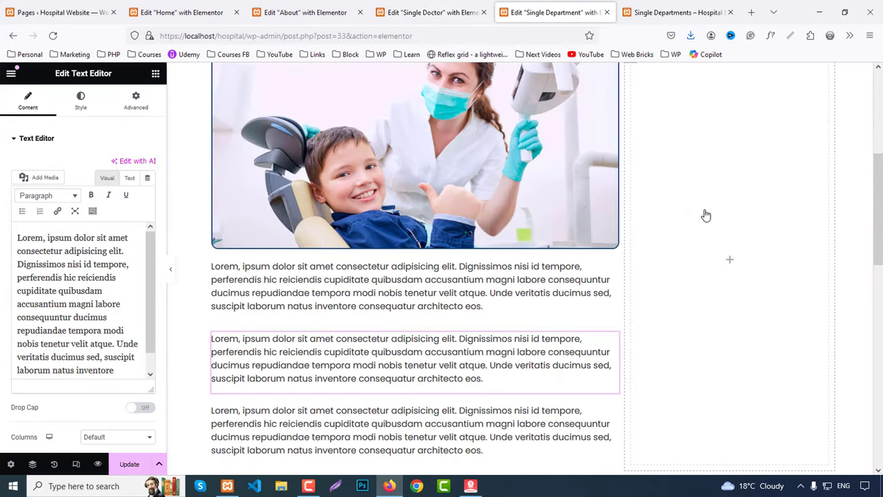
Paste the copied hours widget into the empty narrow column and widen that column toward the image.
{"action": "right_click", "coordinate": [680, 190]}
{"action": "left_click", "coordinate": [709, 290]}
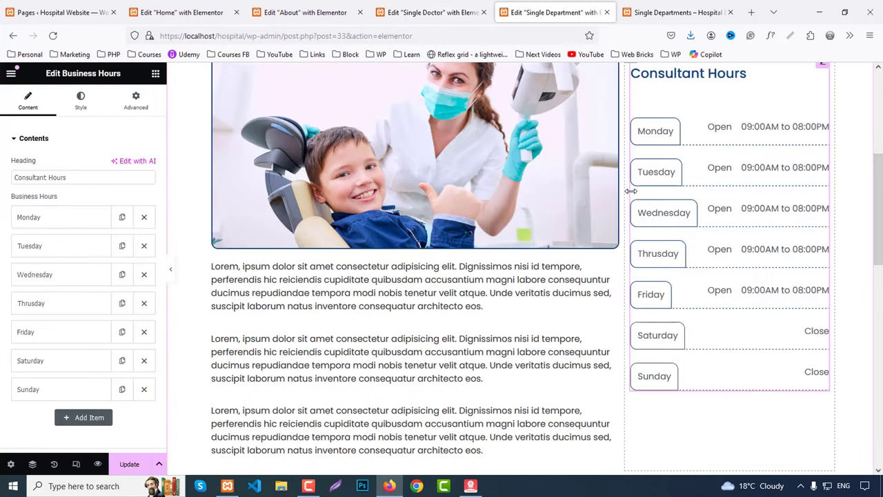
{"action": "left_click_drag", "start_coordinate": [626, 190], "coordinate": [564, 191]}
{"action": "scroll", "coordinate": [689, 214], "scroll_direction": "up", "scroll_amount": 1}
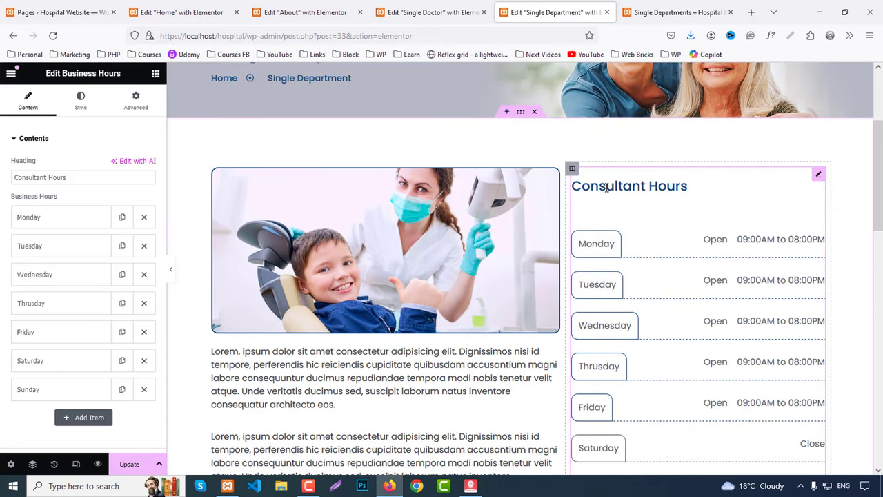
{"action": "scroll", "coordinate": [734, 242], "scroll_direction": "down", "scroll_amount": 3}
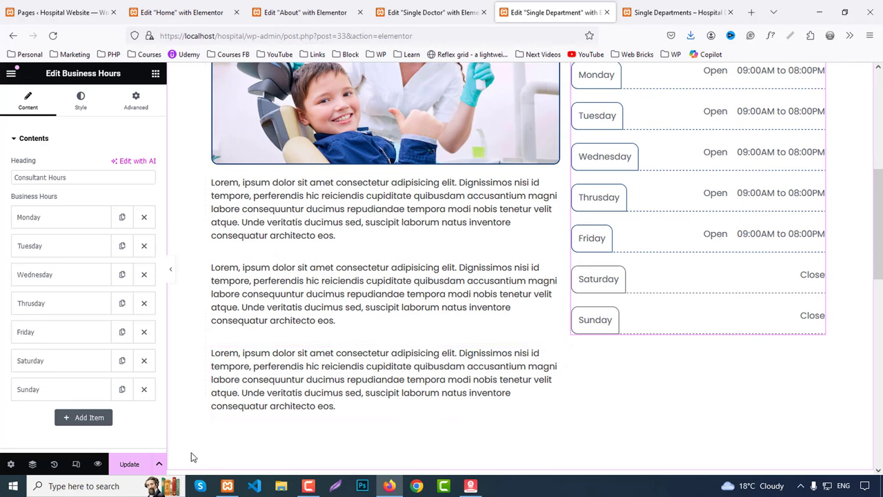
Preview the Single Department page and compare it with the demo page down to its Department Specialist section.
{"action": "left_click", "coordinate": [96, 464]}
{"action": "scroll", "coordinate": [652, 365], "scroll_direction": "down", "scroll_amount": 5}
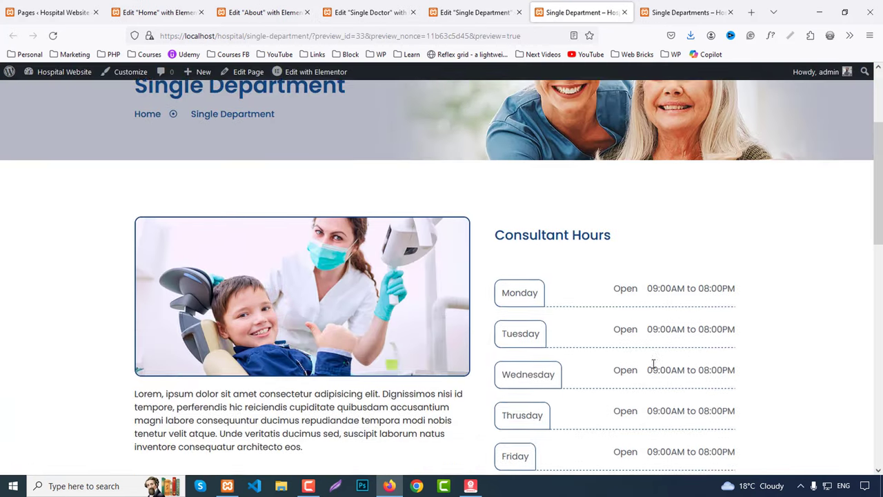
{"action": "scroll", "coordinate": [653, 364], "scroll_direction": "down", "scroll_amount": 3}
{"action": "scroll", "coordinate": [655, 369], "scroll_direction": "up", "scroll_amount": 8}
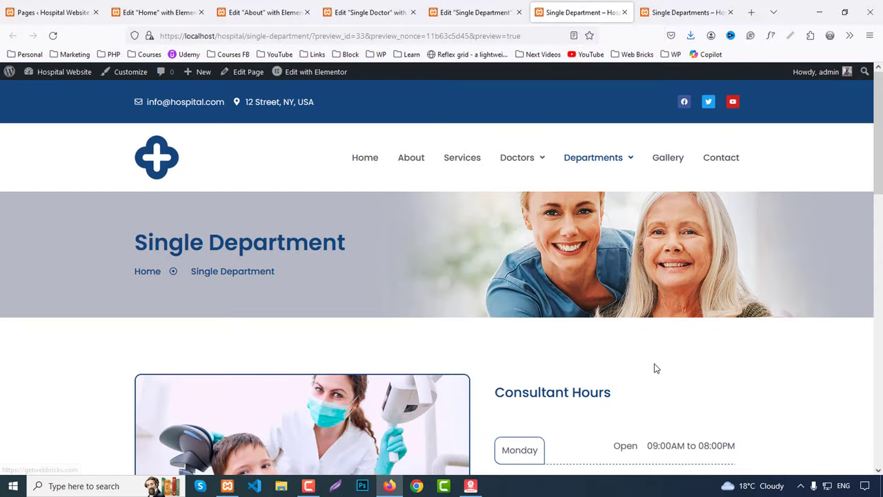
{"action": "left_click", "coordinate": [683, 13]}
{"action": "scroll", "coordinate": [687, 329], "scroll_direction": "down", "scroll_amount": 6}
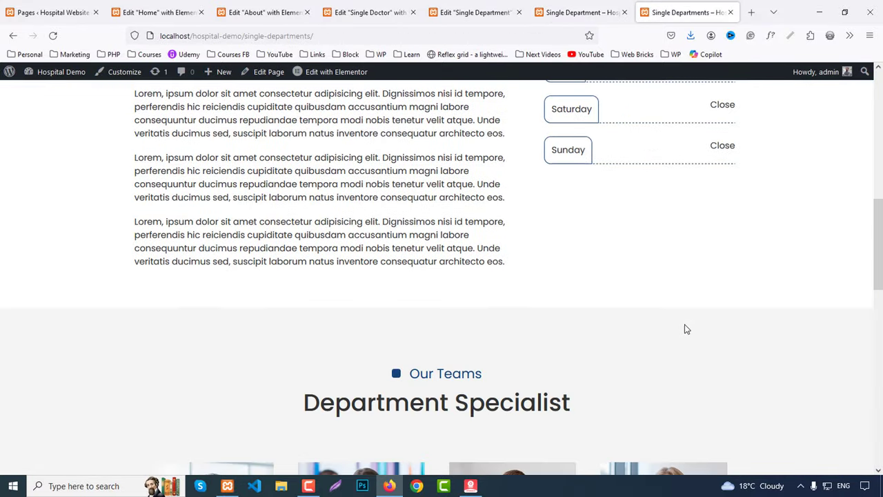
{"action": "scroll", "coordinate": [541, 294], "scroll_direction": "down", "scroll_amount": 3}
{"action": "scroll", "coordinate": [510, 280], "scroll_direction": "up", "scroll_amount": 2}
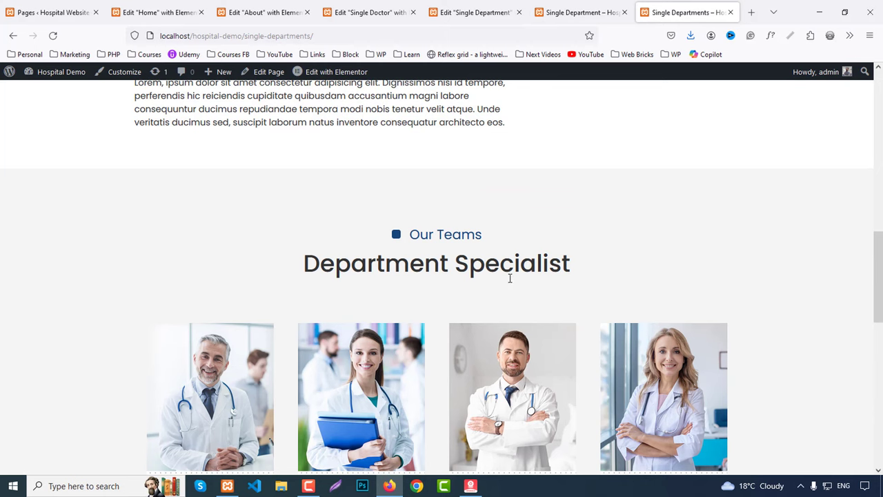
Copy the Our Teams section from the Home page and paste it below the content on the Single Department page.
{"action": "left_click", "coordinate": [183, 9]}
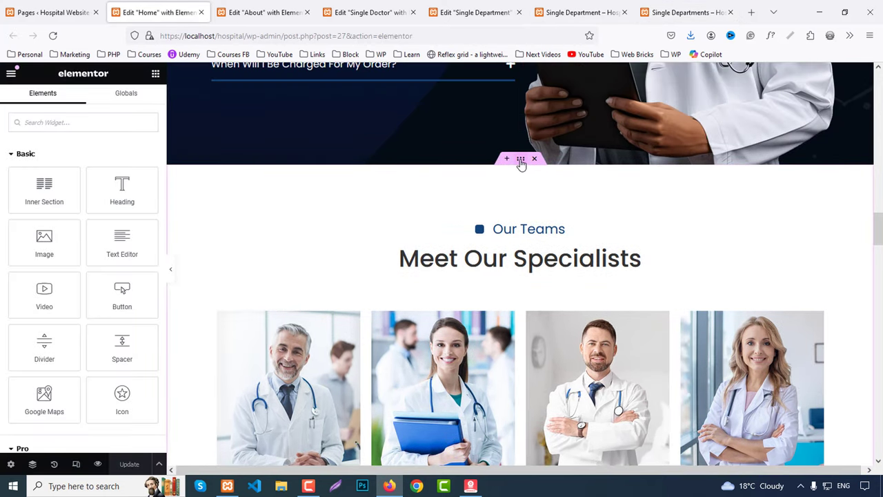
{"action": "right_click", "coordinate": [521, 162]}
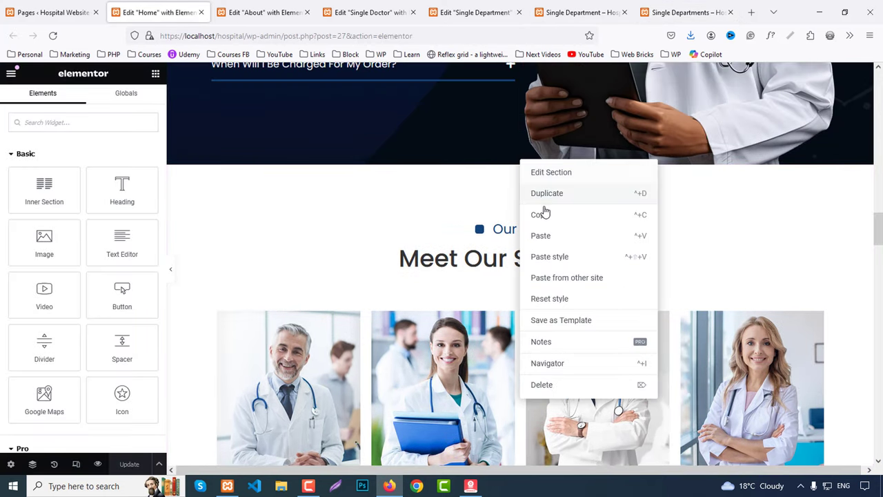
{"action": "left_click", "coordinate": [541, 211]}
{"action": "left_click", "coordinate": [577, 13]}
{"action": "scroll", "coordinate": [573, 292], "scroll_direction": "down", "scroll_amount": 8}
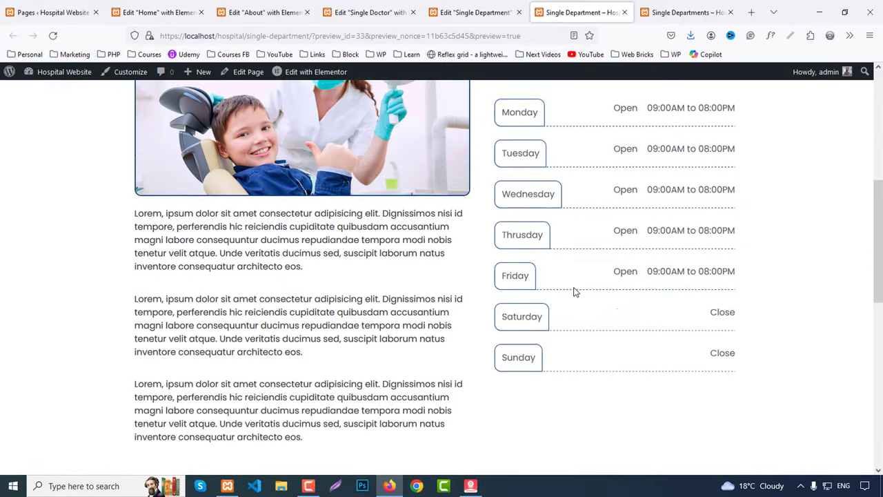
{"action": "scroll", "coordinate": [545, 283], "scroll_direction": "up", "scroll_amount": 1}
{"action": "left_click", "coordinate": [519, 3]}
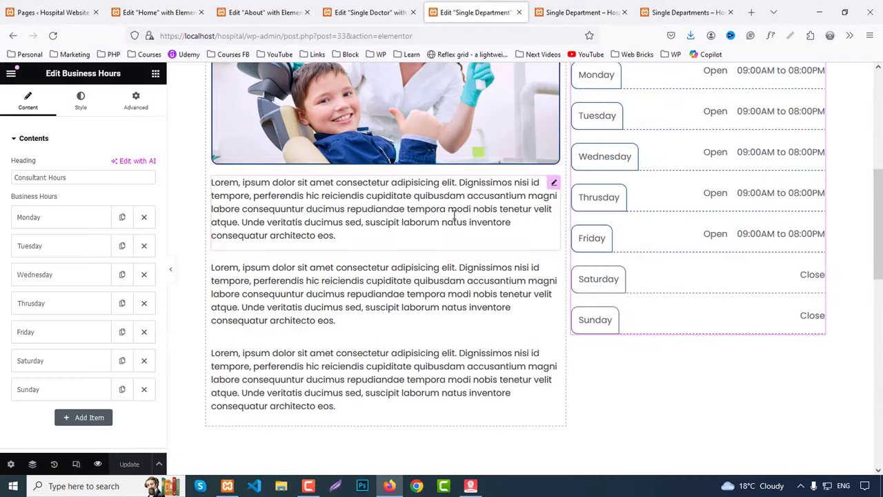
{"action": "scroll", "coordinate": [416, 237], "scroll_direction": "down", "scroll_amount": 3}
{"action": "right_click", "coordinate": [396, 254]}
{"action": "left_click", "coordinate": [408, 262]}
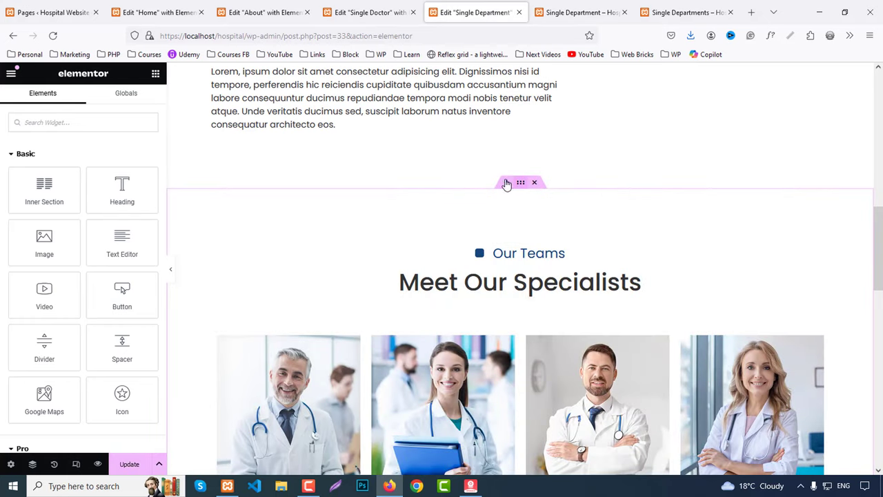
Give the pasted Our Teams section a classic background with the color #f4f4f4.
{"action": "left_click", "coordinate": [506, 183]}
{"action": "left_click", "coordinate": [79, 100]}
{"action": "left_click", "coordinate": [103, 187]}
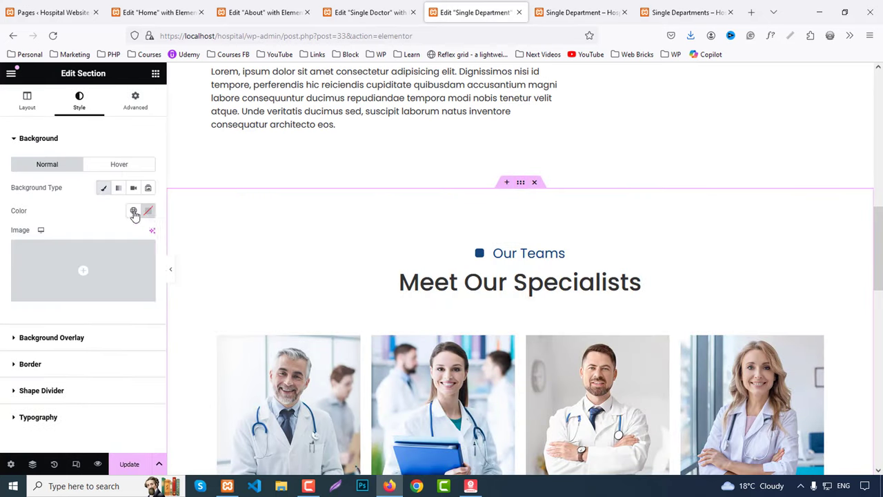
{"action": "left_click", "coordinate": [148, 210]}
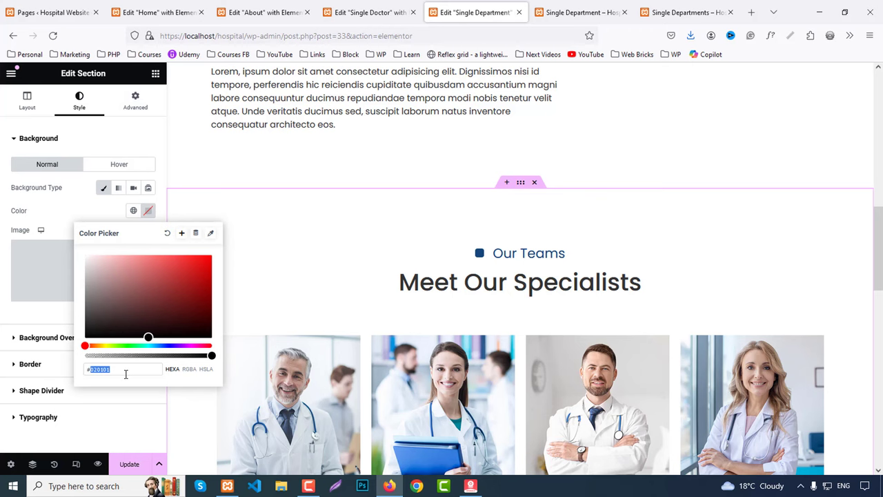
{"action": "type", "text": "#f4f4f4"}
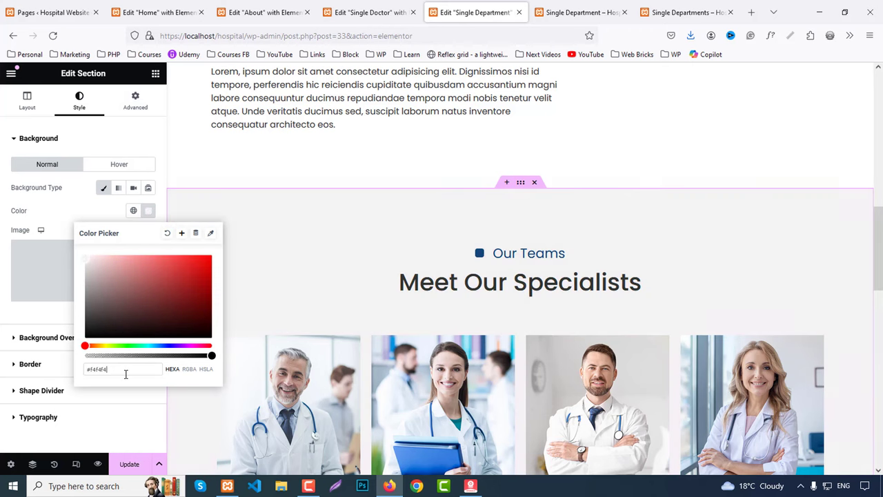
Change the team section's heading to "Department Specialists".
{"action": "scroll", "coordinate": [544, 264], "scroll_direction": "down", "scroll_amount": 2}
{"action": "left_click", "coordinate": [524, 166]}
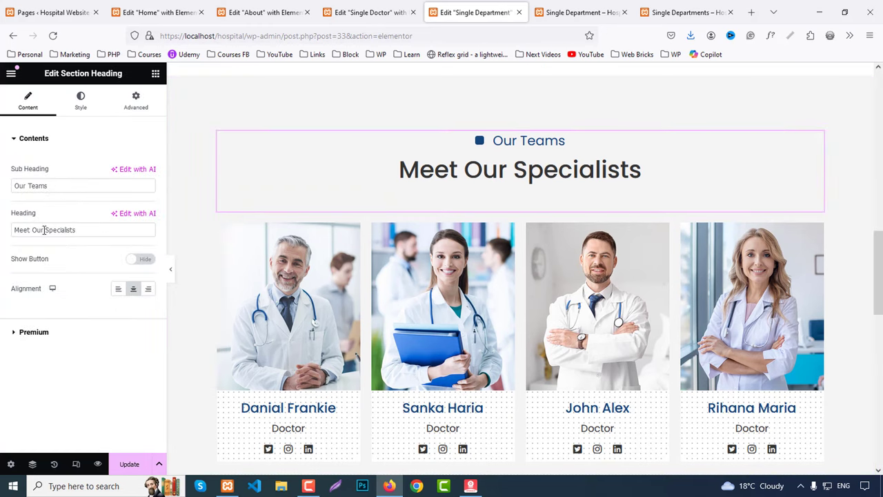
{"action": "type", "text": "Department"}
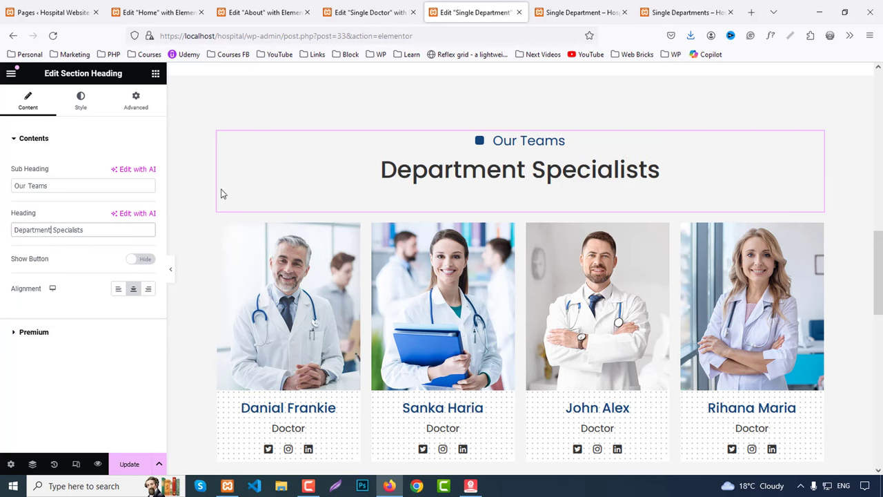
Save the Single Department page and review its preview.
{"action": "scroll", "coordinate": [623, 178], "scroll_direction": "down", "scroll_amount": 2}
{"action": "scroll", "coordinate": [622, 178], "scroll_direction": "down", "scroll_amount": 2}
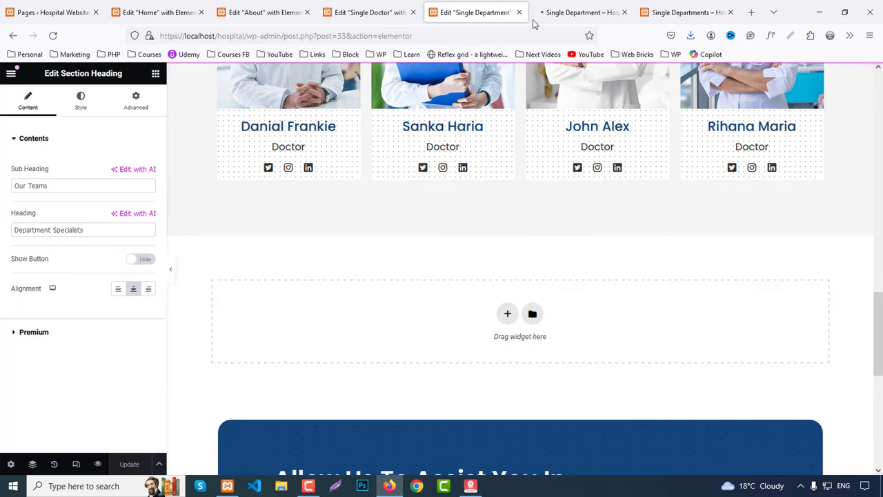
{"action": "left_click", "coordinate": [592, 7]}
{"action": "scroll", "coordinate": [814, 229], "scroll_direction": "down", "scroll_amount": 10}
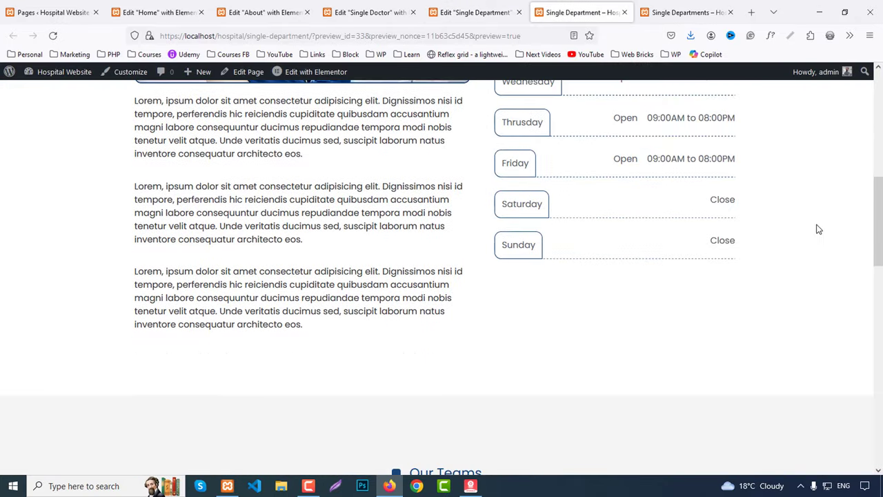
{"action": "scroll", "coordinate": [819, 229], "scroll_direction": "up", "scroll_amount": 10}
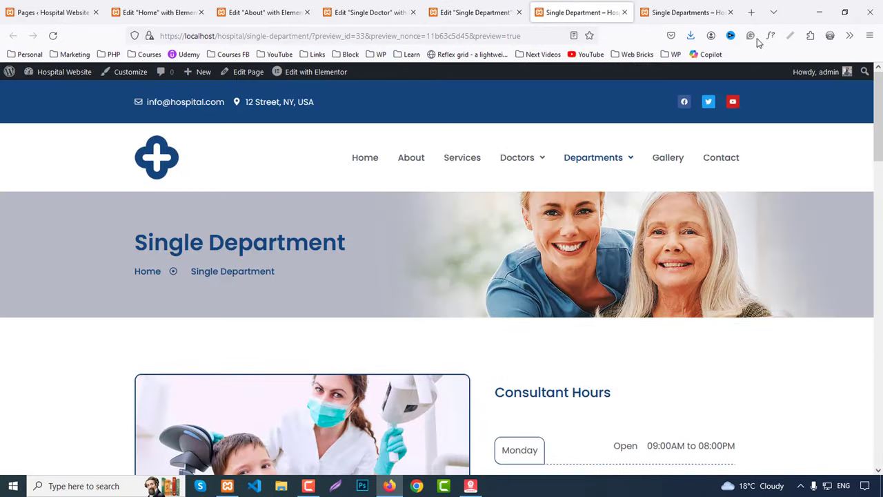
Close the preview and examine the demo's Gallery page, including its image grid and each category filter.
{"action": "left_click", "coordinate": [693, 9]}
{"action": "middle_click", "coordinate": [694, 7]}
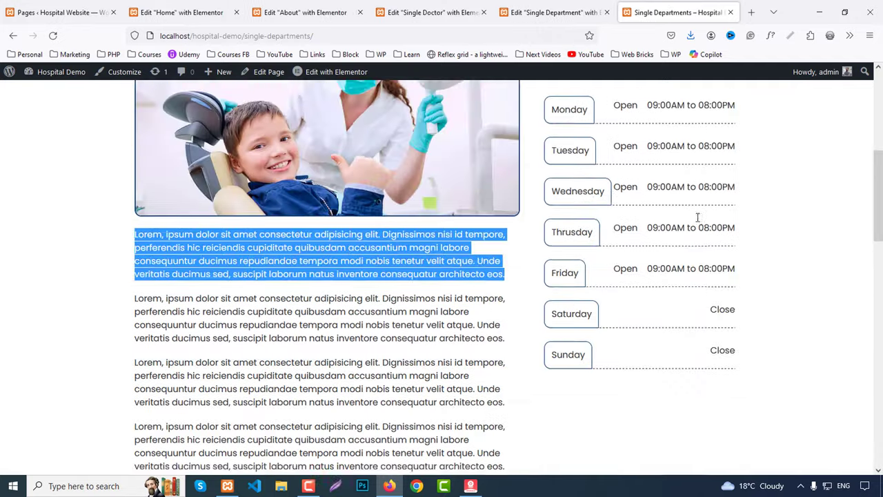
{"action": "scroll", "coordinate": [697, 219], "scroll_direction": "up", "scroll_amount": 5}
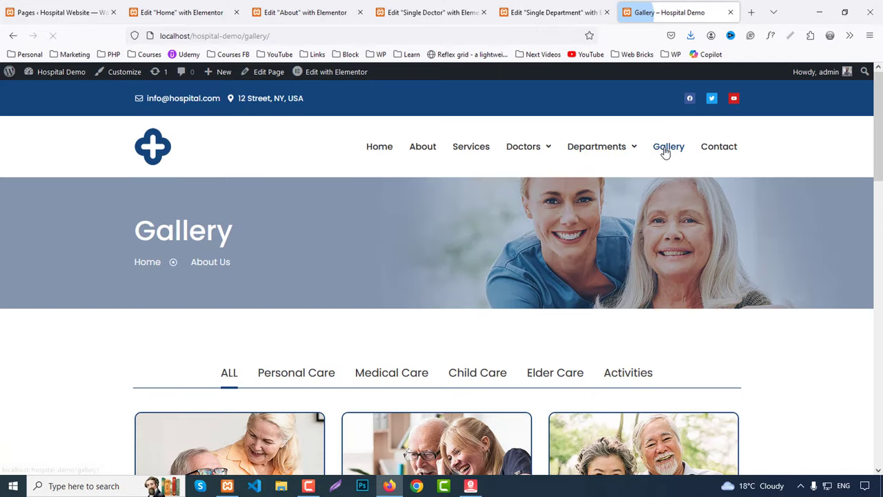
{"action": "scroll", "coordinate": [724, 269], "scroll_direction": "down", "scroll_amount": 3}
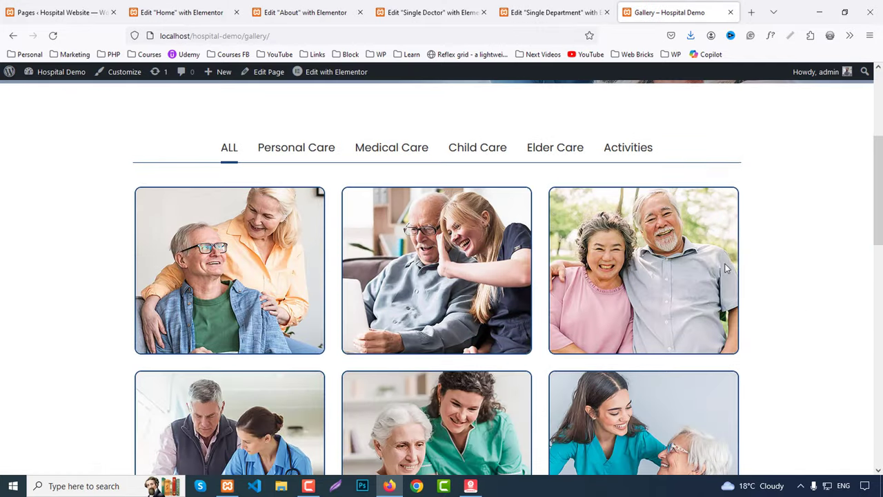
{"action": "scroll", "coordinate": [724, 269], "scroll_direction": "down", "scroll_amount": 5}
{"action": "scroll", "coordinate": [704, 266], "scroll_direction": "up", "scroll_amount": 8}
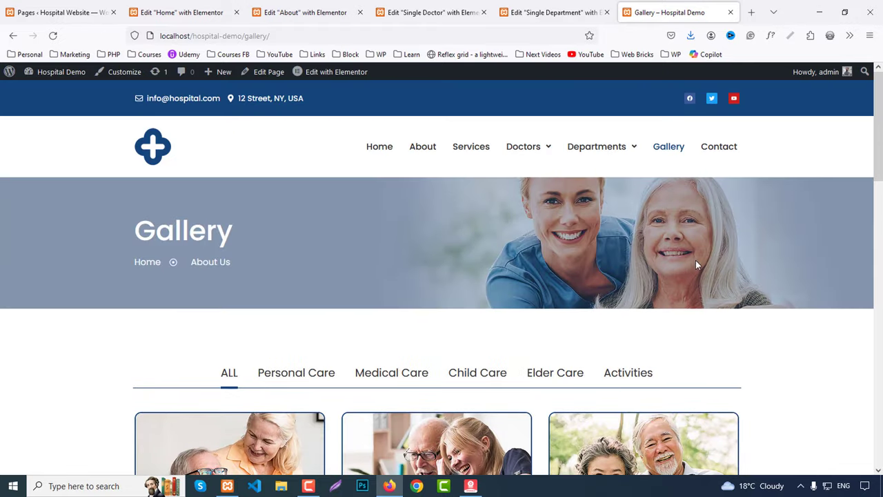
{"action": "scroll", "coordinate": [695, 265], "scroll_direction": "down", "scroll_amount": 2}
{"action": "left_click", "coordinate": [298, 269]}
{"action": "left_click", "coordinate": [362, 268]}
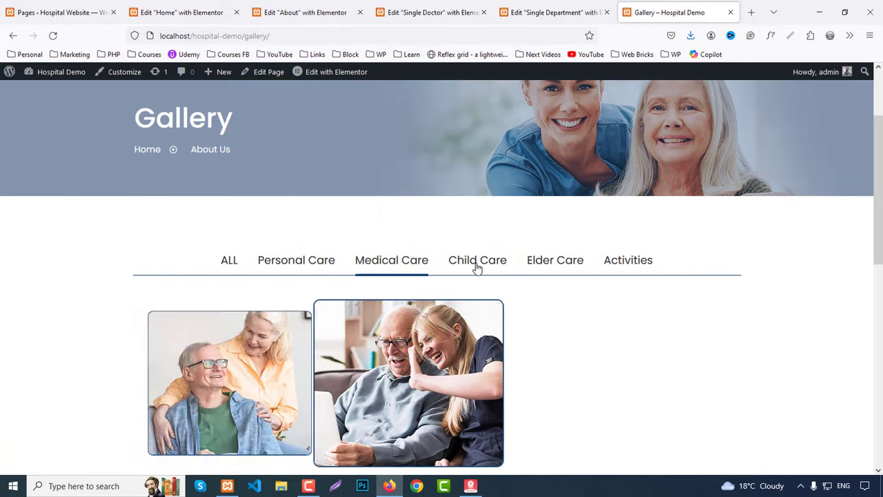
{"action": "left_click", "coordinate": [476, 265]}
{"action": "left_click", "coordinate": [584, 263]}
{"action": "left_click", "coordinate": [627, 262]}
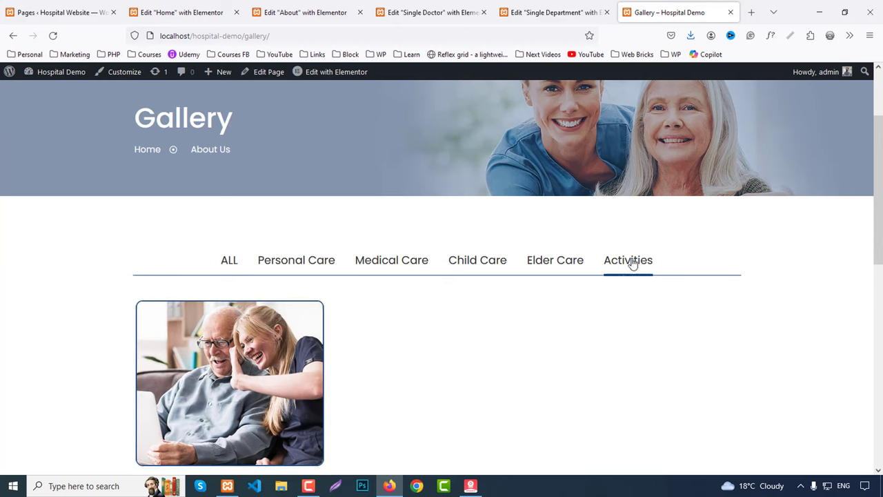
{"action": "left_click", "coordinate": [236, 264]}
Leave the Single Department editor through its preview and open the site's Gallery page for editing with Elementor.
{"action": "left_click", "coordinate": [548, 12]}
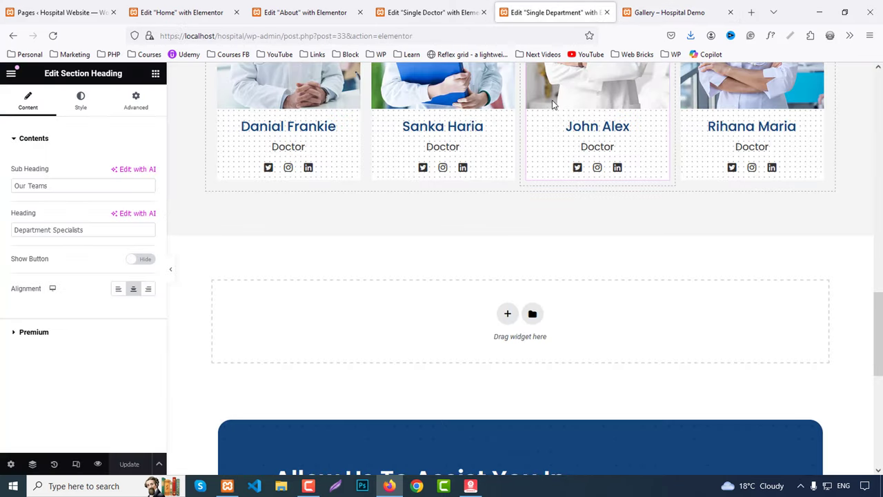
{"action": "scroll", "coordinate": [552, 104], "scroll_direction": "up", "scroll_amount": 5}
{"action": "left_click", "coordinate": [97, 463]}
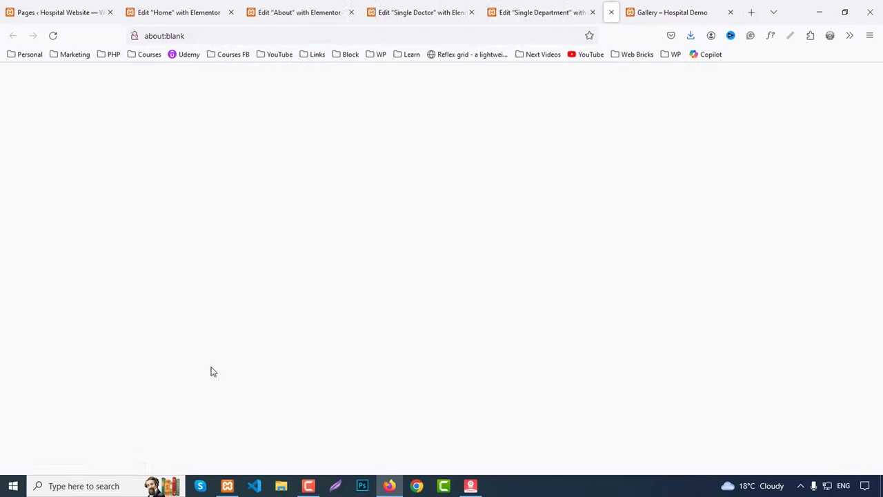
{"action": "left_click", "coordinate": [521, 12]}
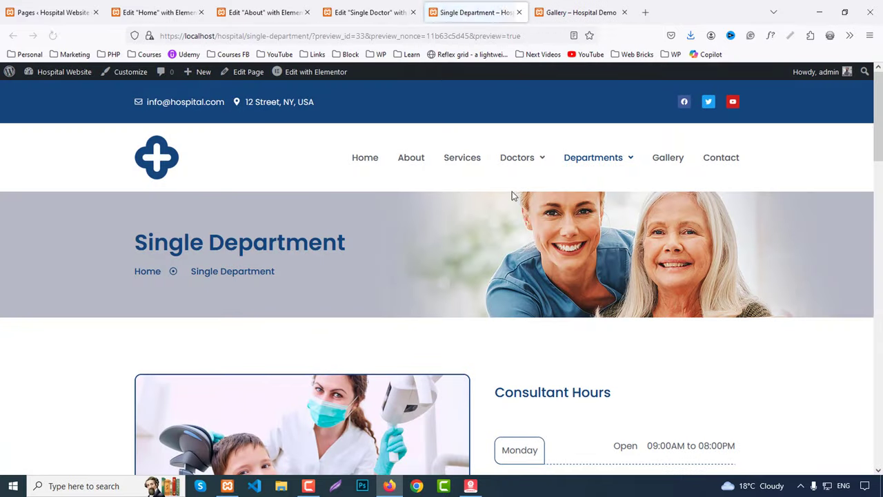
{"action": "left_click", "coordinate": [668, 158]}
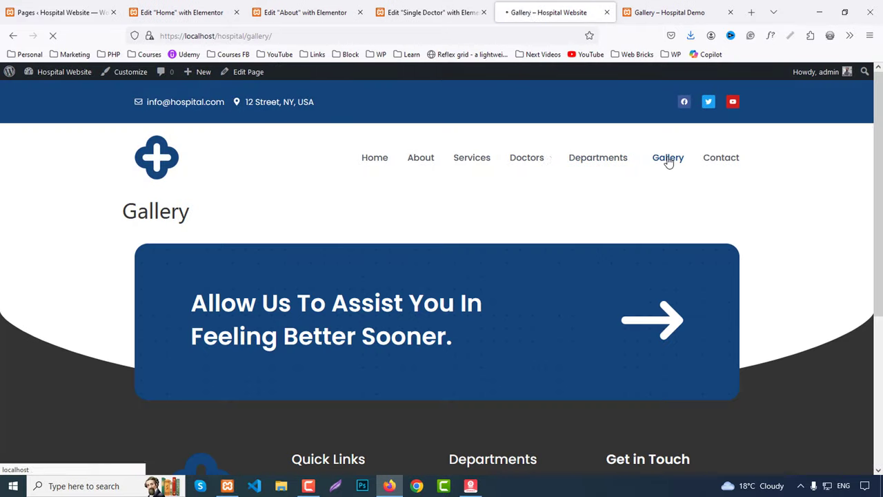
{"action": "left_click", "coordinate": [248, 79]}
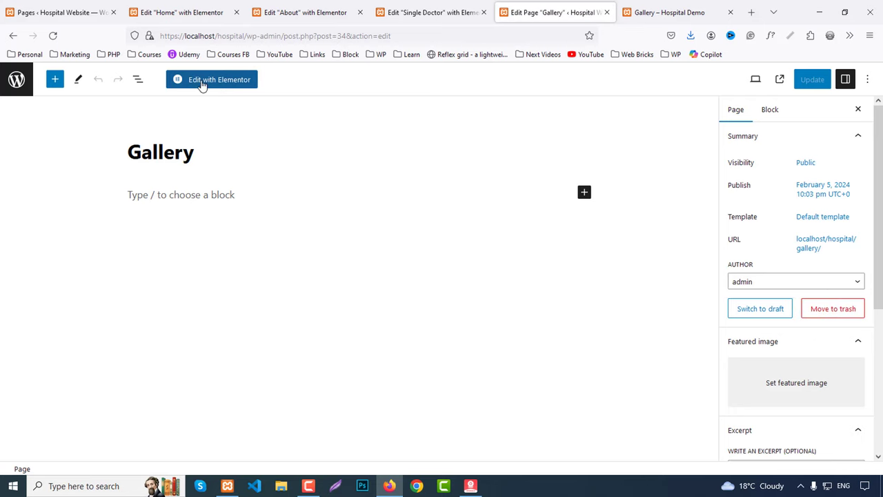
{"action": "left_click", "coordinate": [202, 80]}
Copy the title banner section from the Single Doctor page.
{"action": "left_click", "coordinate": [427, 12]}
{"action": "scroll", "coordinate": [299, 164], "scroll_direction": "up", "scroll_amount": 5}
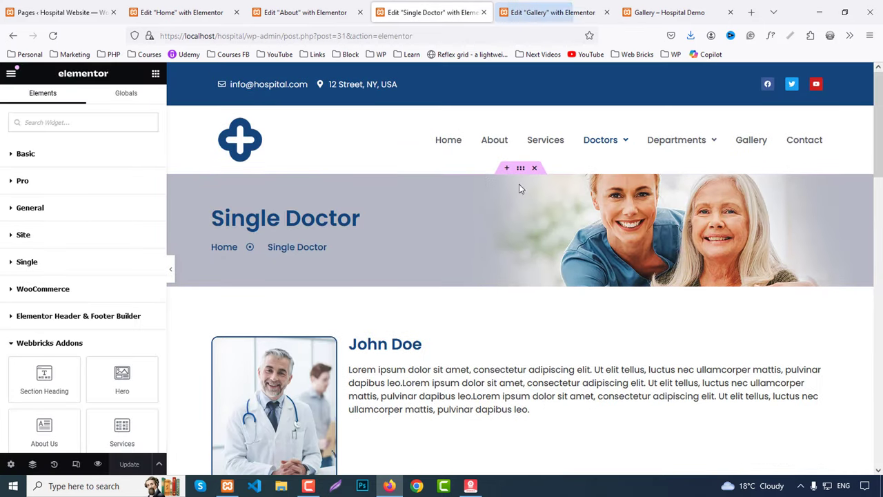
{"action": "right_click", "coordinate": [520, 169]}
{"action": "left_click", "coordinate": [541, 223]}
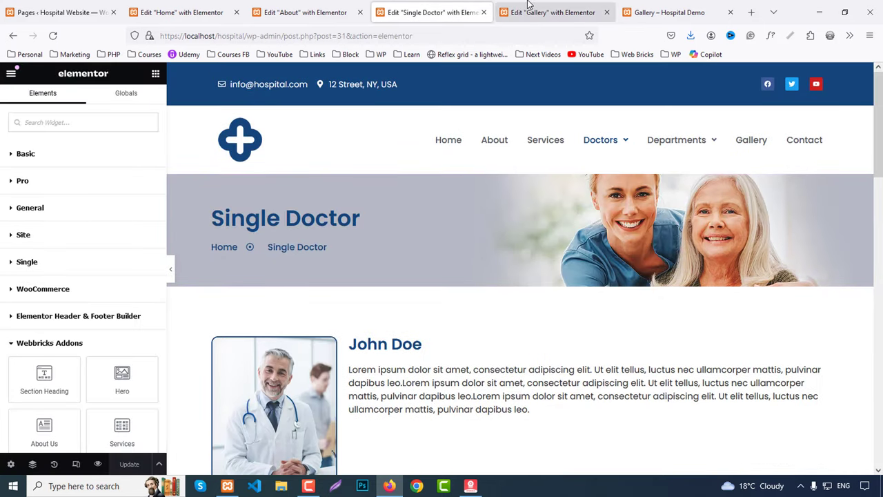
Reopen the Gallery page in Elementor by way of the Single Doctor preview and open its page settings.
{"action": "left_click", "coordinate": [98, 464]}
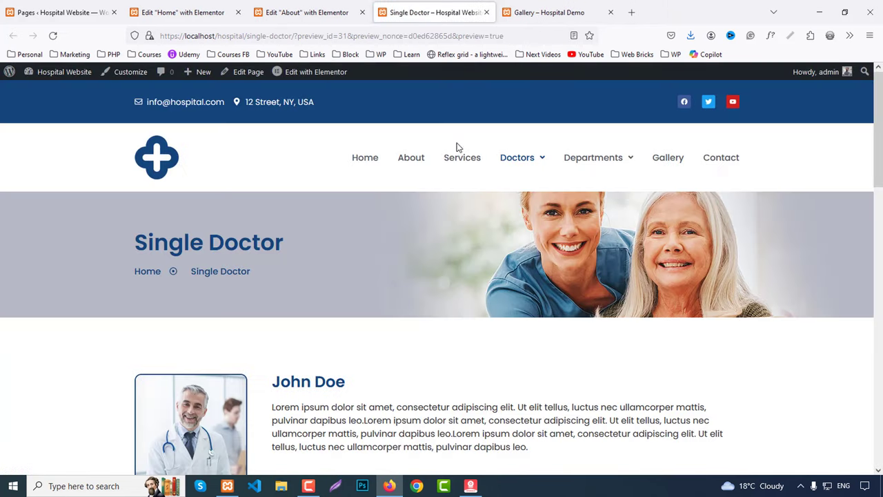
{"action": "left_click", "coordinate": [668, 158]}
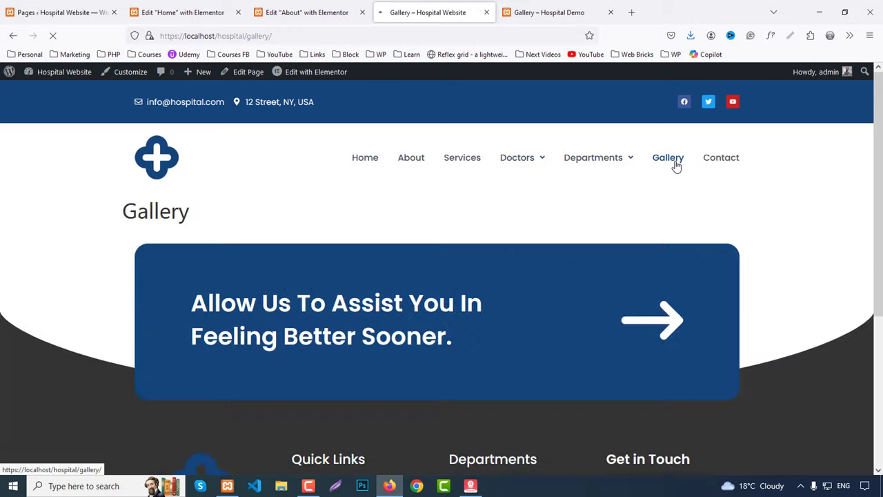
{"action": "left_click", "coordinate": [242, 72]}
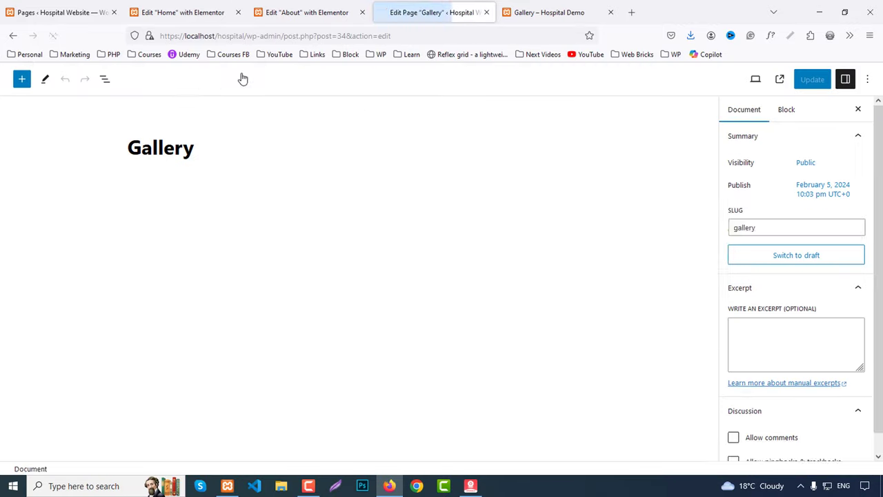
{"action": "left_click", "coordinate": [366, 264]}
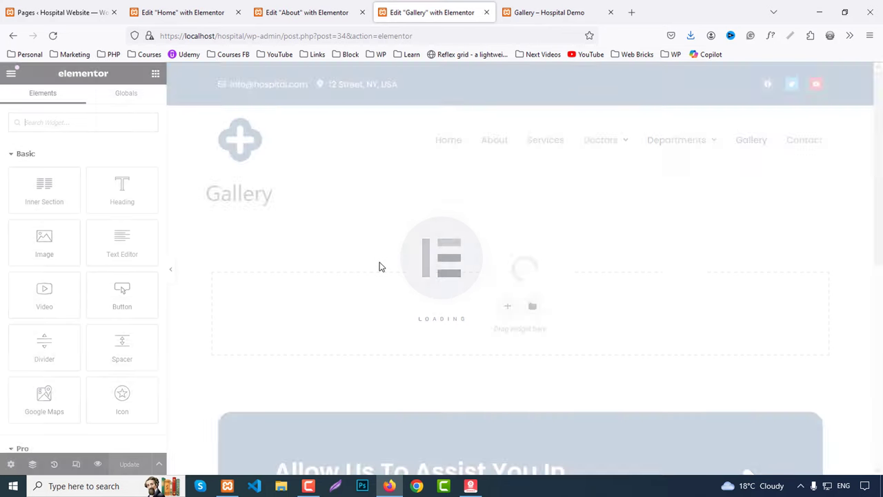
{"action": "left_click", "coordinate": [12, 467]}
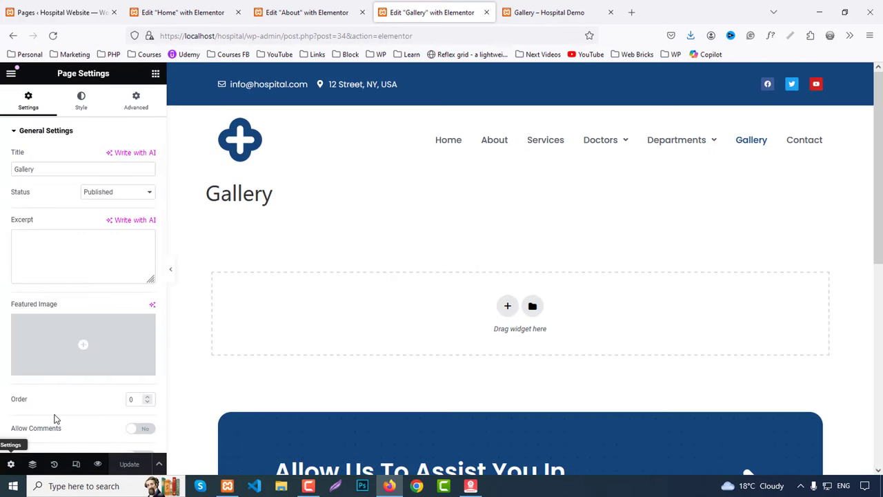
Set the Gallery page's layout to Elementor Full Width and paste the copied title banner section at the top of the page.
{"action": "scroll", "coordinate": [69, 407], "scroll_direction": "down", "scroll_amount": 2}
{"action": "left_click", "coordinate": [97, 414]}
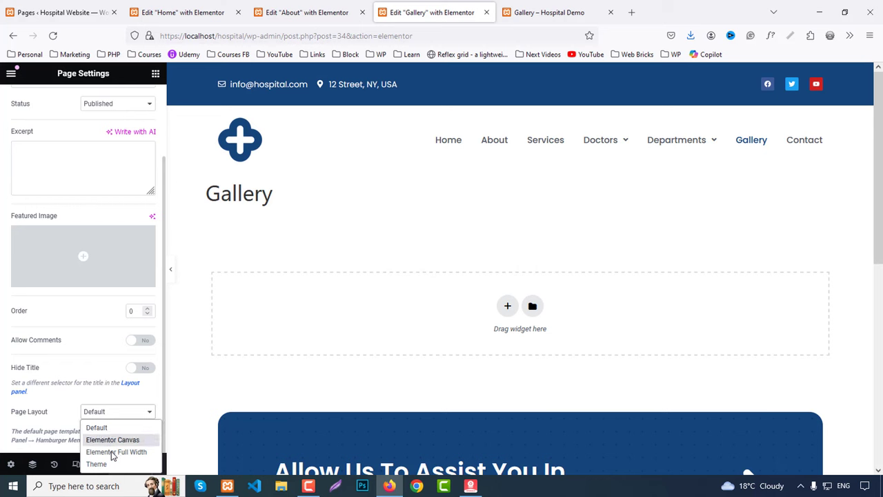
{"action": "left_click", "coordinate": [107, 449]}
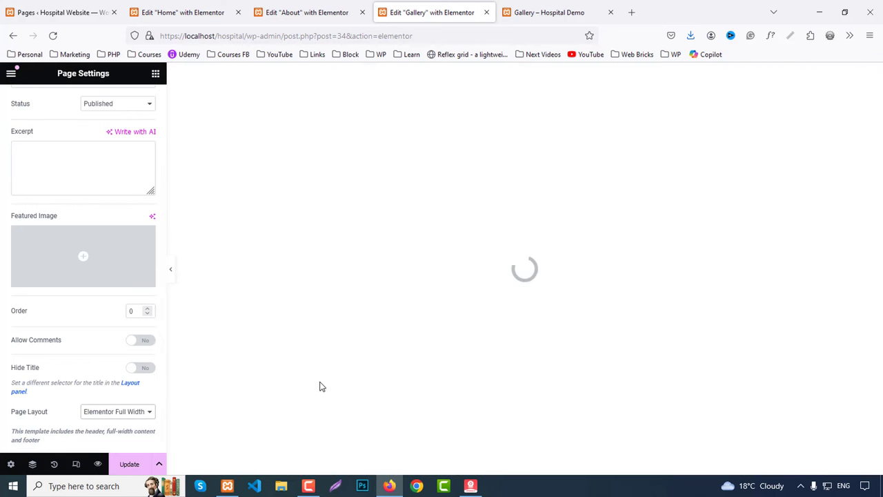
{"action": "right_click", "coordinate": [309, 286]}
{"action": "left_click", "coordinate": [338, 298]}
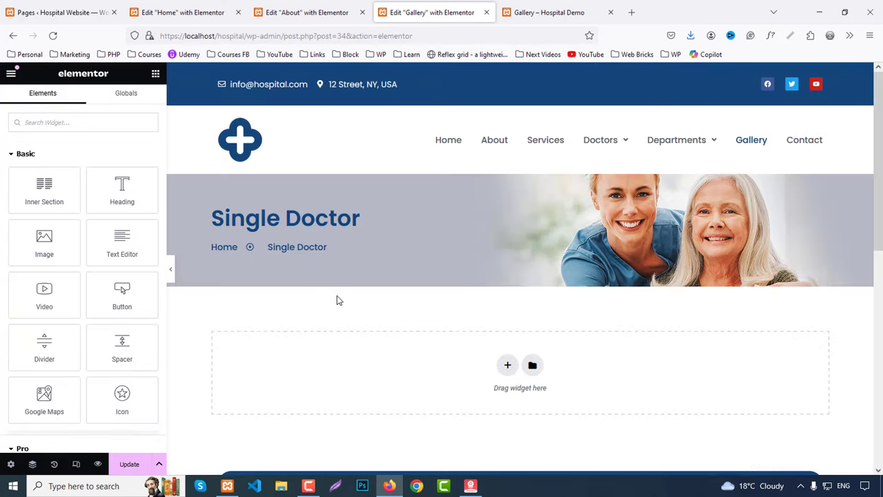
Change the banner's heading and the last breadcrumb item to "Gallery".
{"action": "left_click", "coordinate": [294, 220]}
{"action": "left_click_drag", "start_coordinate": [62, 185], "coordinate": [2, 167]}
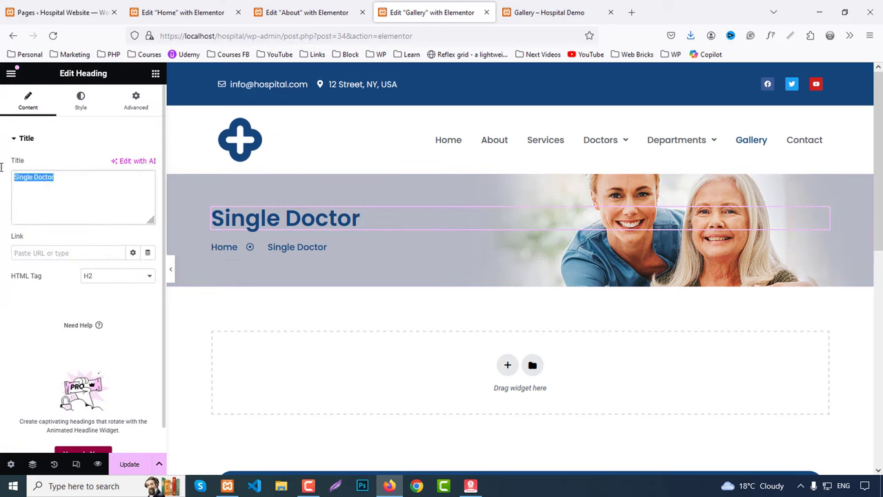
{"action": "type", "text": "Gallery"}
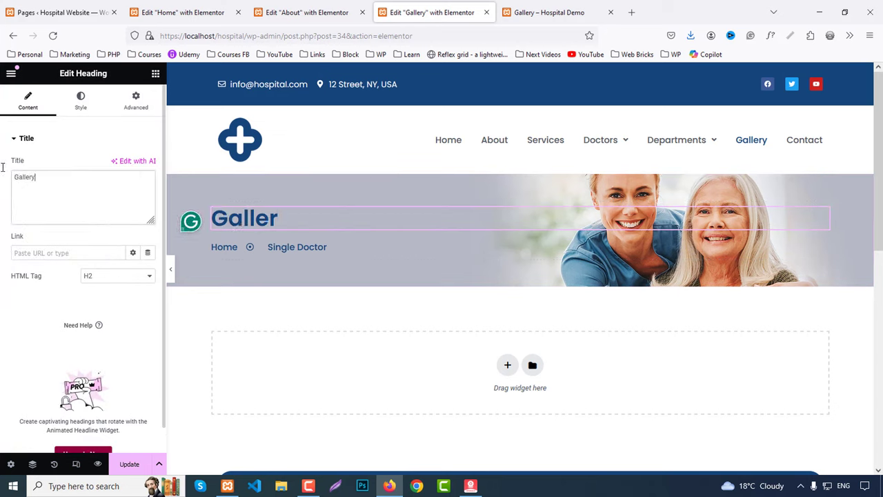
{"action": "left_click", "coordinate": [343, 246]}
{"action": "left_click", "coordinate": [65, 263]}
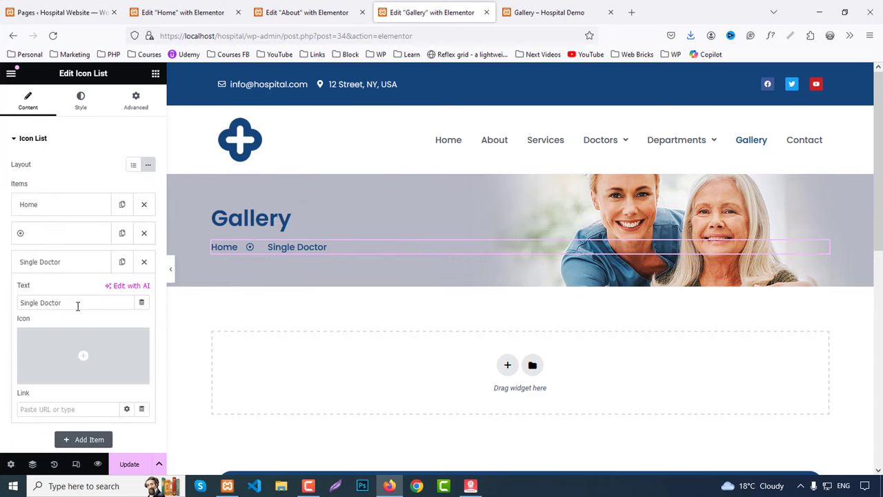
{"action": "key", "text": "ctrl+v"}
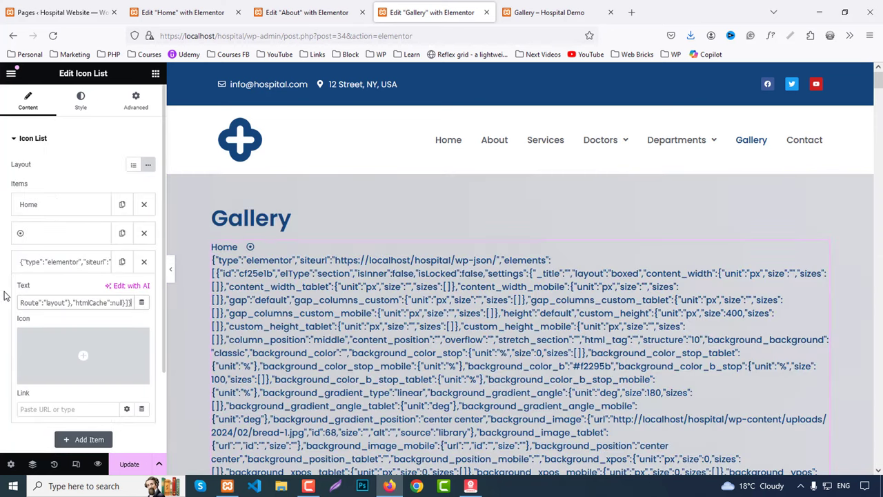
{"action": "key", "text": "ctrl+z"}
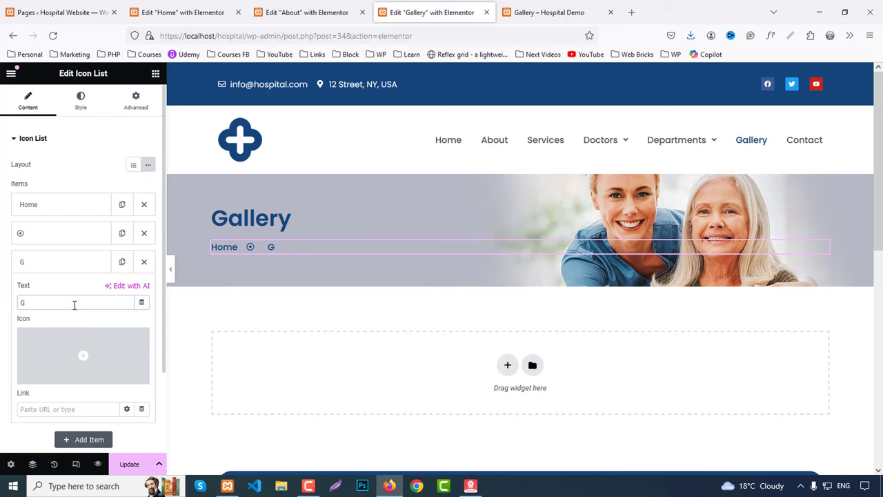
Add an empty section below the banner with 80 px top and bottom padding and 0 px on the sides.
{"action": "scroll", "coordinate": [365, 357], "scroll_direction": "down", "scroll_amount": 2}
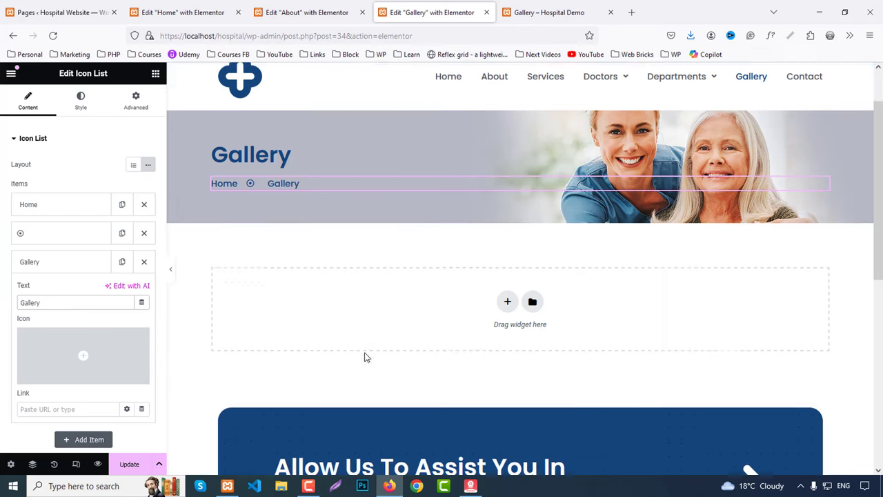
{"action": "left_click", "coordinate": [507, 256]}
{"action": "left_click", "coordinate": [372, 286]}
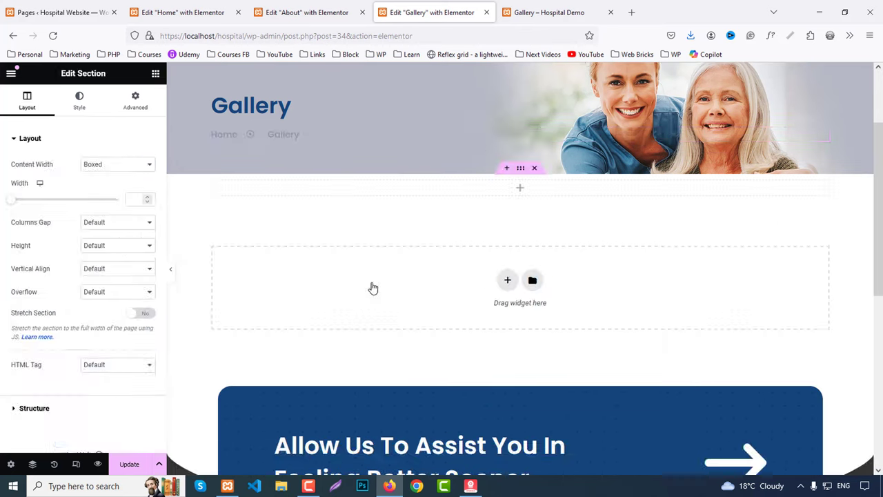
{"action": "left_click", "coordinate": [135, 101]}
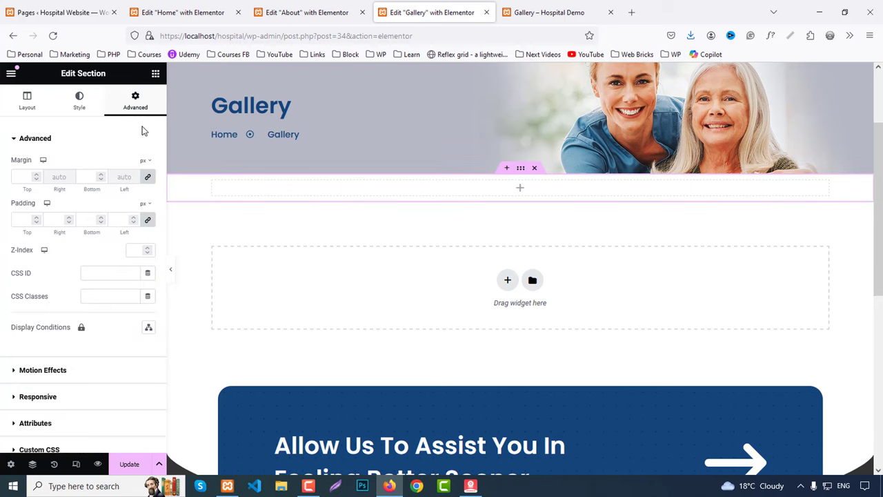
{"action": "left_click", "coordinate": [147, 219]}
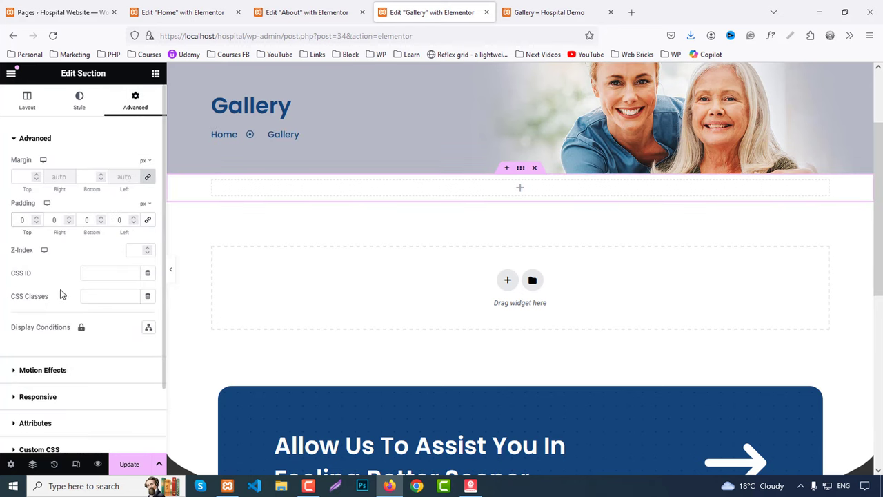
{"action": "type", "text": "80"}
{"action": "left_click", "coordinate": [86, 219]}
{"action": "type", "text": "80"}
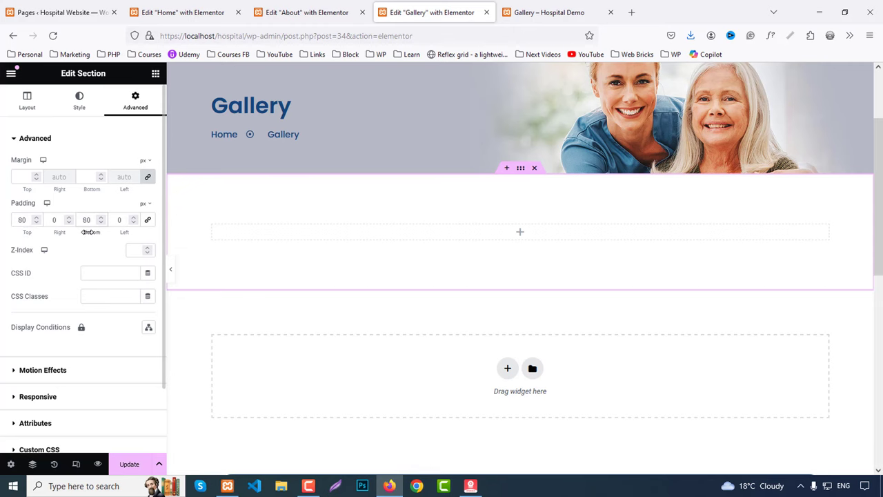
Place the Webbricks Filter Gallery widget in the new section and show all of its sample images.
{"action": "left_click", "coordinate": [155, 73]}
{"action": "scroll", "coordinate": [7, 274], "scroll_direction": "down", "scroll_amount": 15}
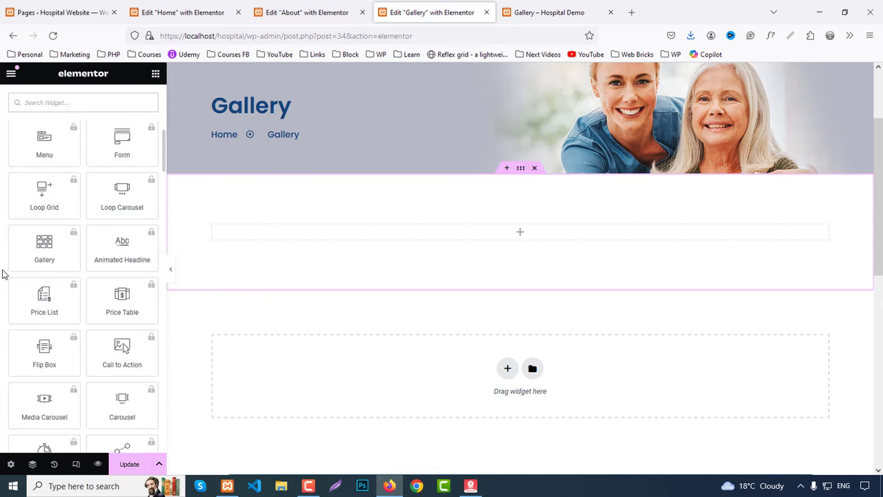
{"action": "scroll", "coordinate": [16, 276], "scroll_direction": "down", "scroll_amount": 12}
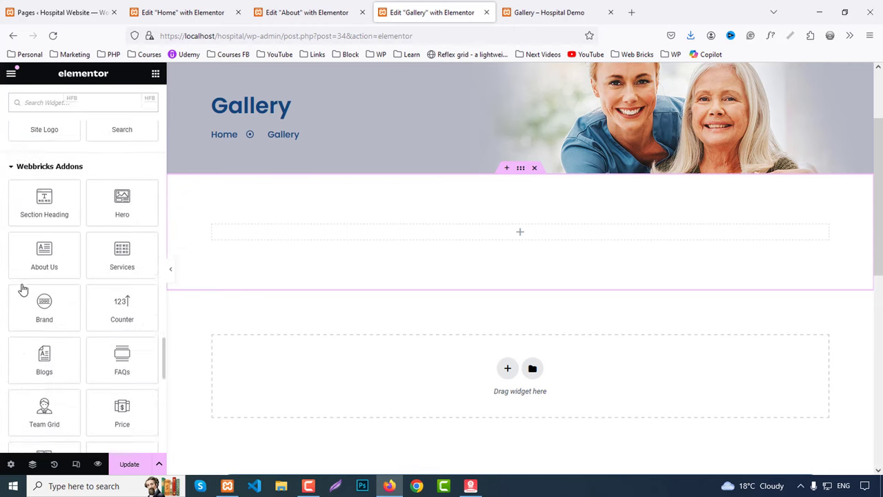
{"action": "scroll", "coordinate": [23, 289], "scroll_direction": "down", "scroll_amount": 8}
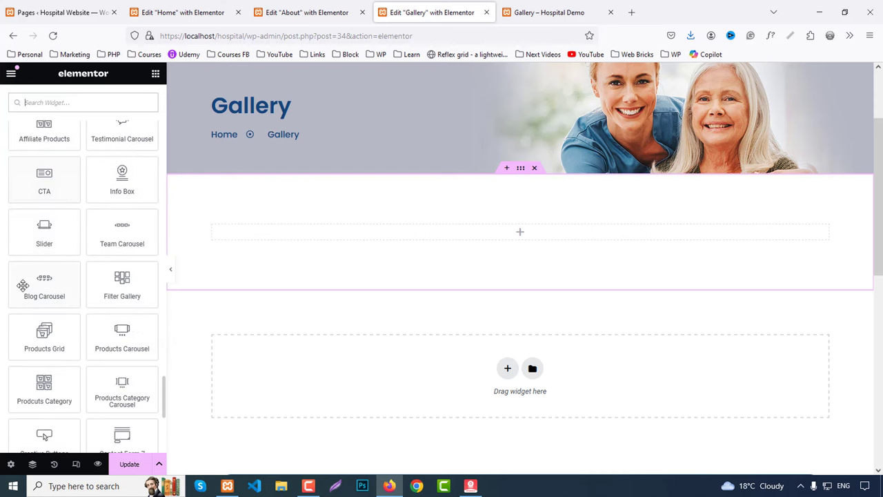
{"action": "left_click_drag", "start_coordinate": [117, 284], "coordinate": [476, 246]}
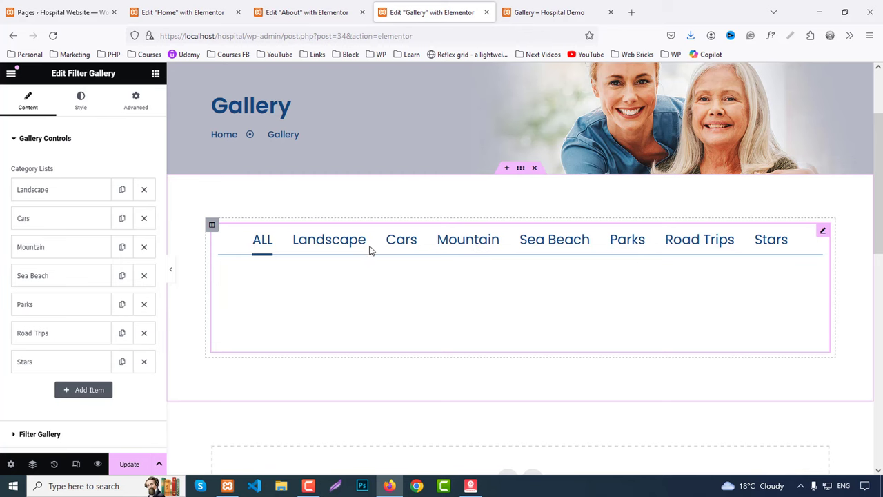
{"action": "left_click", "coordinate": [257, 243]}
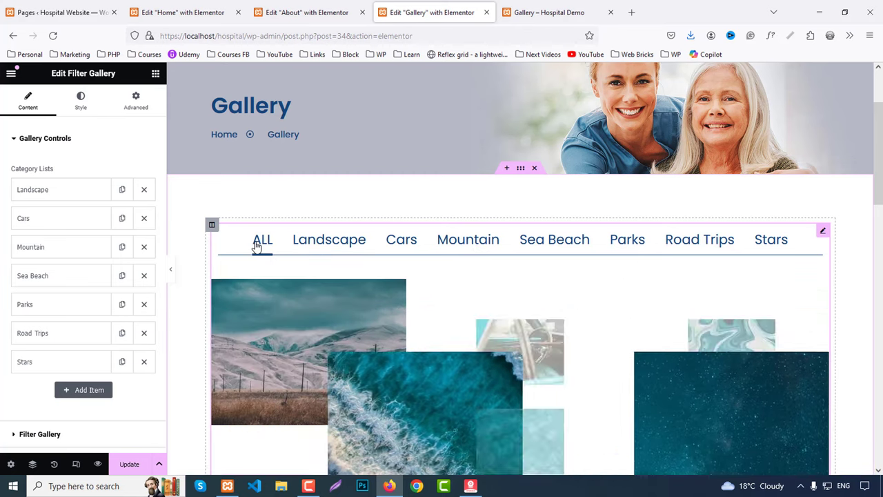
{"action": "scroll", "coordinate": [547, 298], "scroll_direction": "down", "scroll_amount": 3}
{"action": "scroll", "coordinate": [546, 298], "scroll_direction": "up", "scroll_amount": 2}
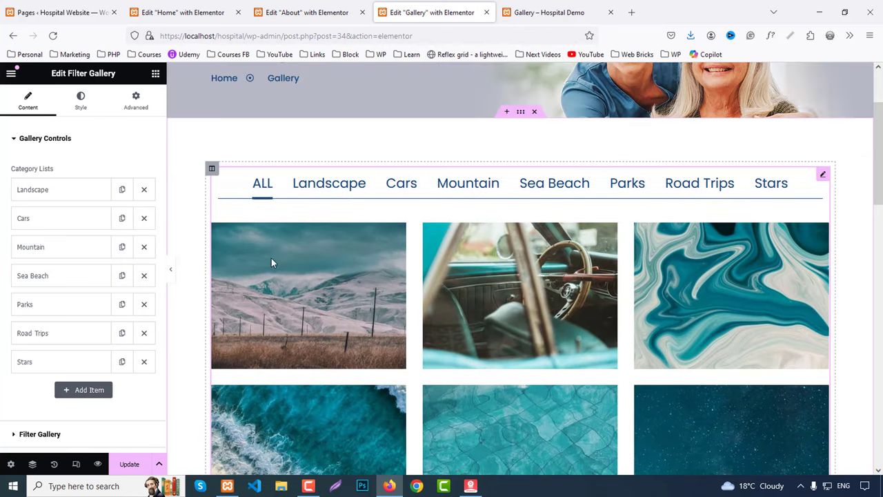
Check the category names on the demo's Gallery page and rename the filter gallery's first category as "Personal Care".
{"action": "left_click", "coordinate": [538, 6]}
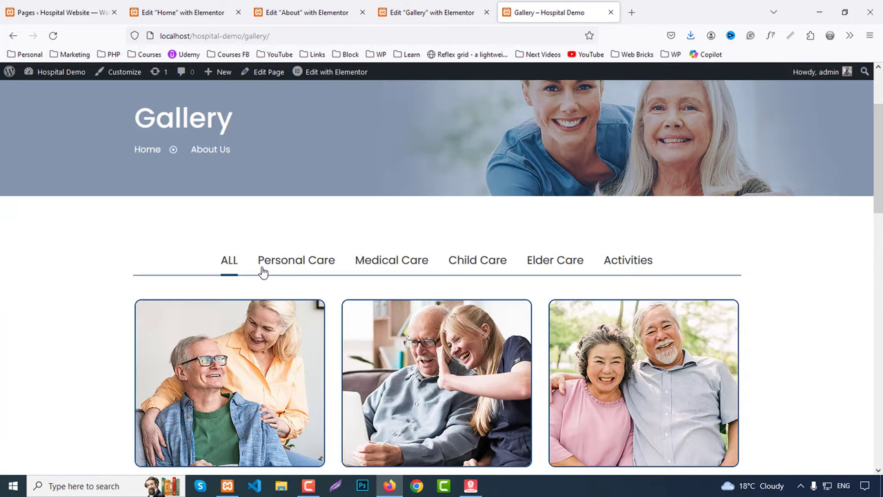
{"action": "left_click", "coordinate": [306, 9]}
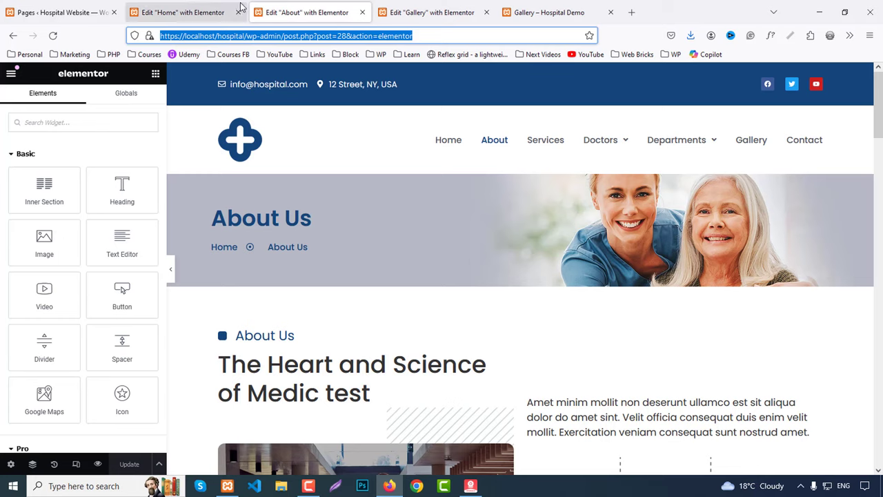
{"action": "left_click", "coordinate": [403, 6]}
{"action": "left_click", "coordinate": [30, 197]}
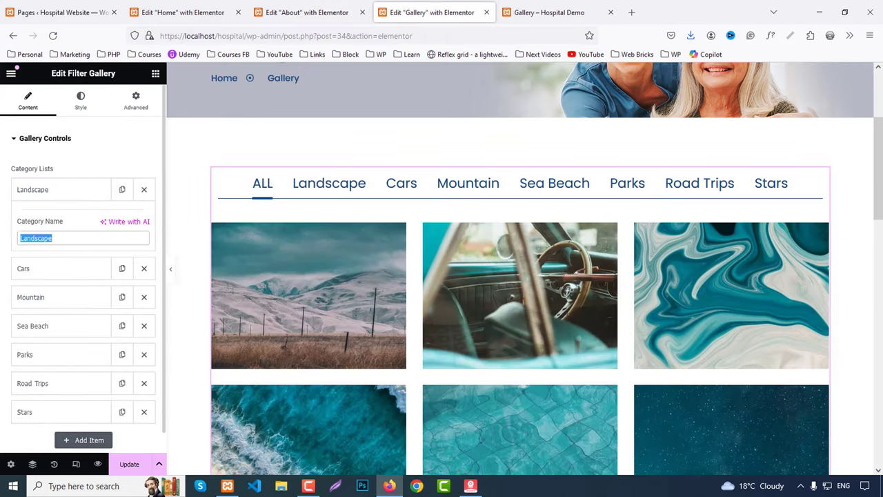
{"action": "type", "text": "Perso"}
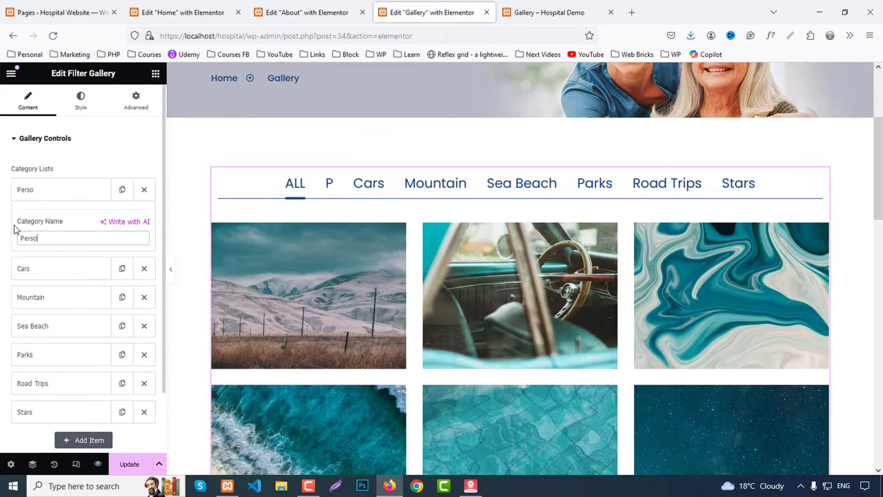
{"action": "type", "text": "nal Care"}
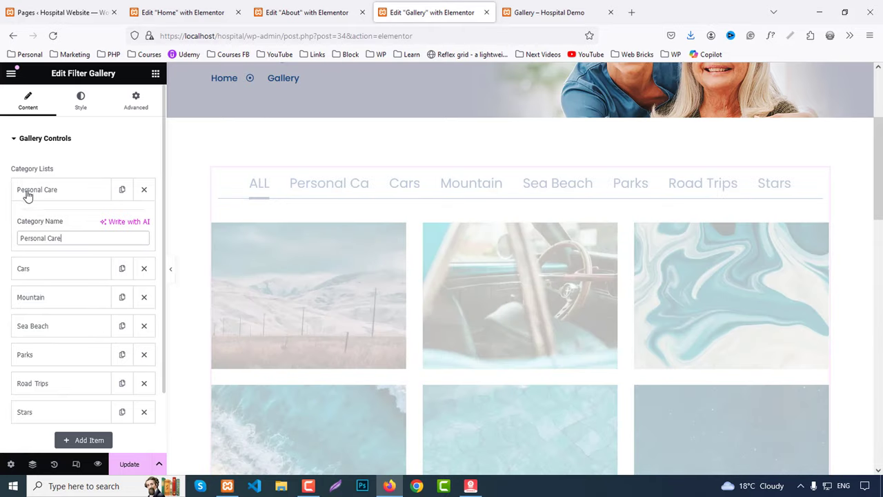
{"action": "left_click", "coordinate": [26, 191]}
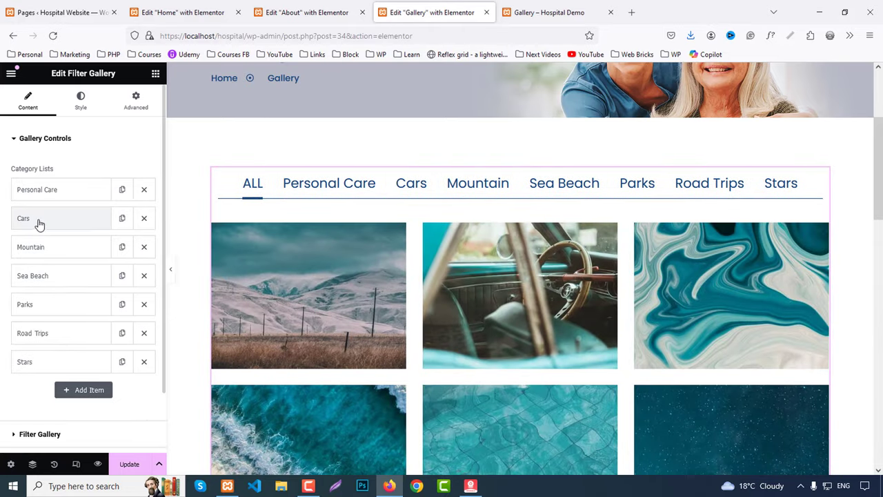
Rename the gallery's second category as "Medical Care" and check the demo for the remaining category names.
{"action": "left_click", "coordinate": [39, 221]}
{"action": "type", "text": "M"}
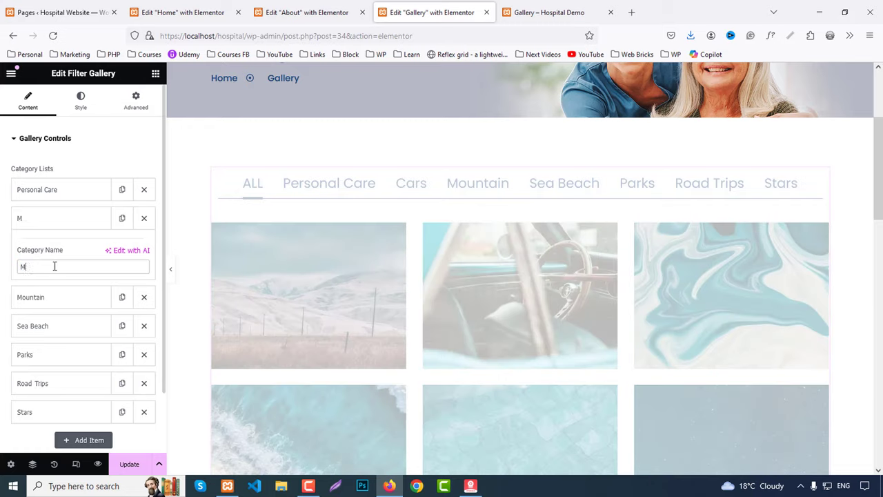
{"action": "type", "text": "edical Care"}
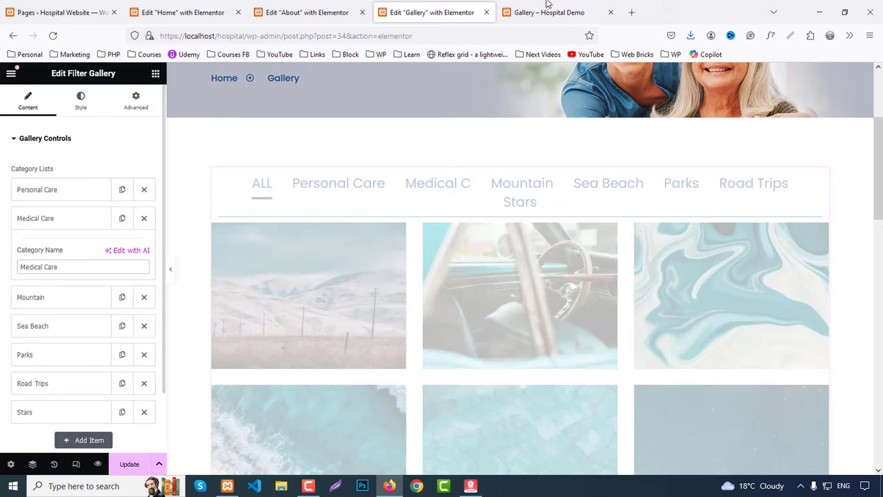
{"action": "left_click", "coordinate": [525, 5]}
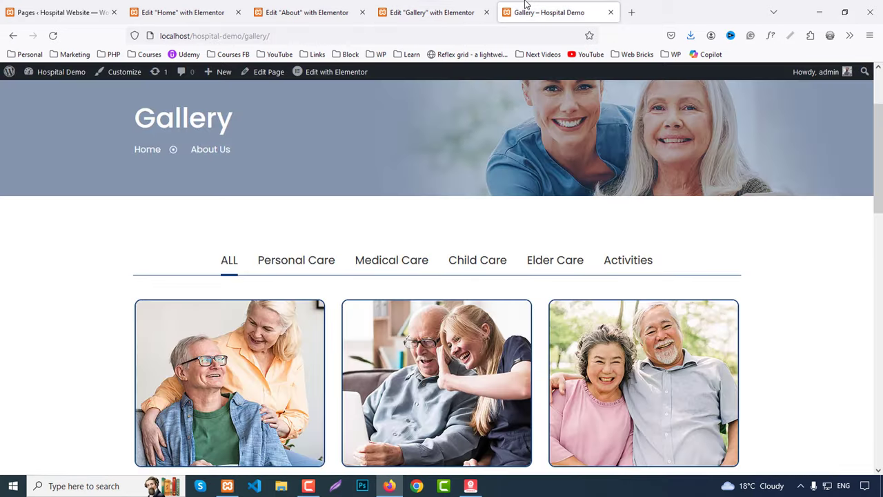
{"action": "left_click", "coordinate": [302, 10]}
{"action": "left_click", "coordinate": [411, 9]}
{"action": "left_click", "coordinate": [34, 219]}
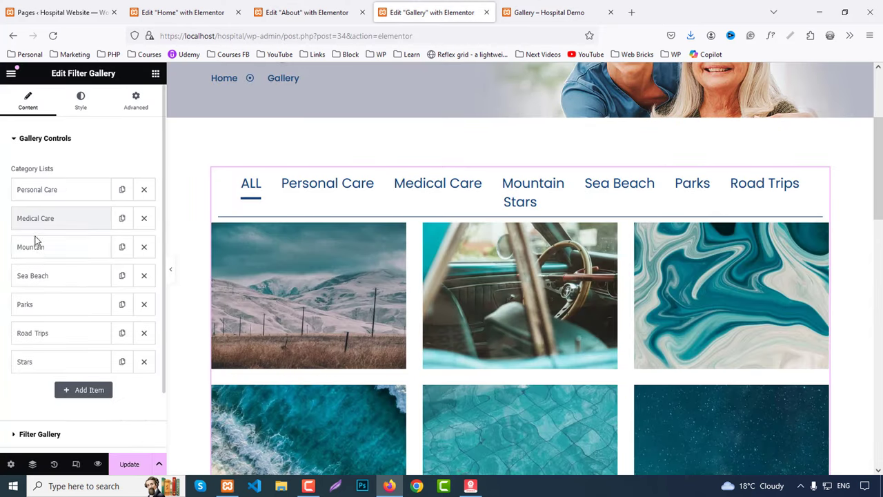
Rename the third gallery category as "Child Care".
{"action": "left_click", "coordinate": [40, 247]}
{"action": "type", "text": "C"}
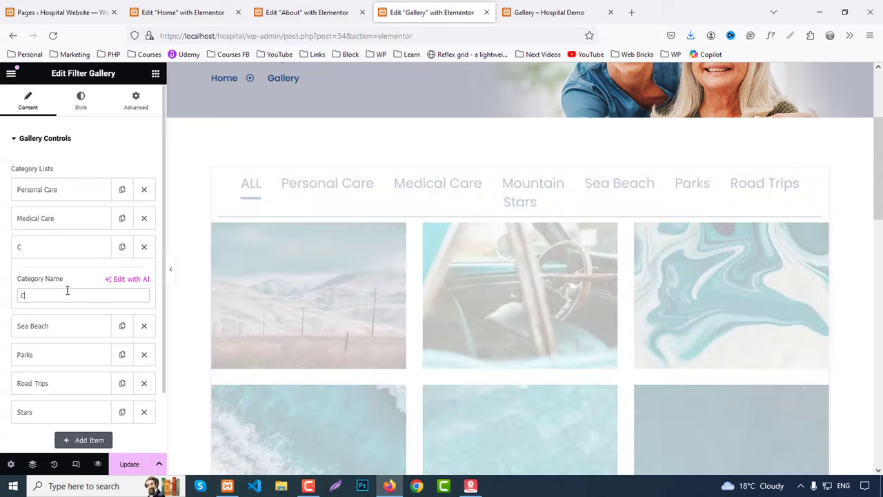
{"action": "type", "text": "hild Care"}
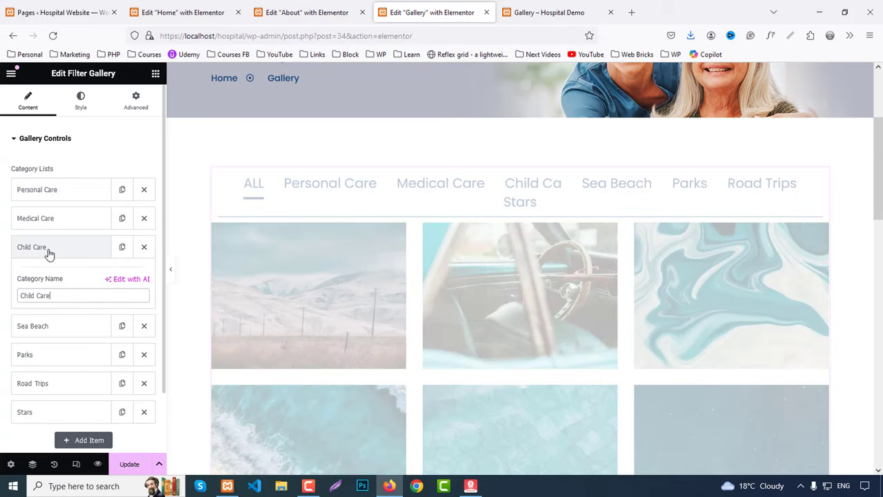
{"action": "left_click", "coordinate": [44, 248]}
Rename the filter gallery's fourth category, Sea Beach, as "Elder Care".
{"action": "left_click", "coordinate": [48, 279]}
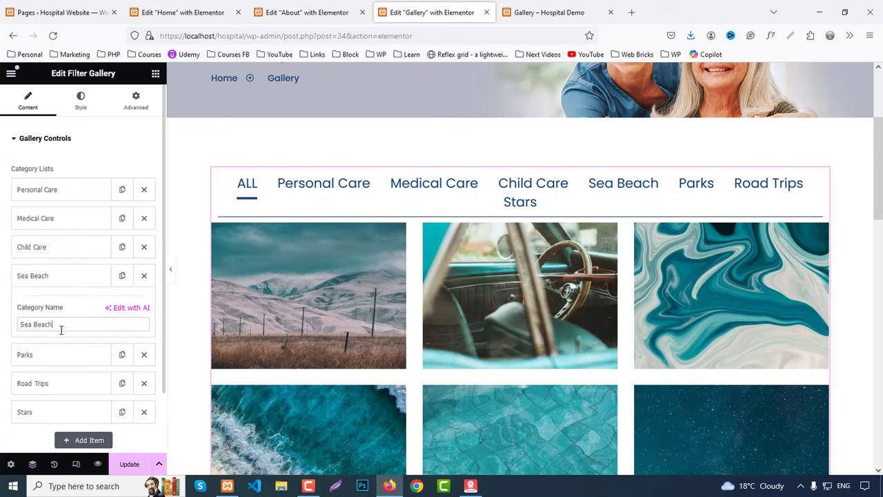
{"action": "type", "text": "lder Care"}
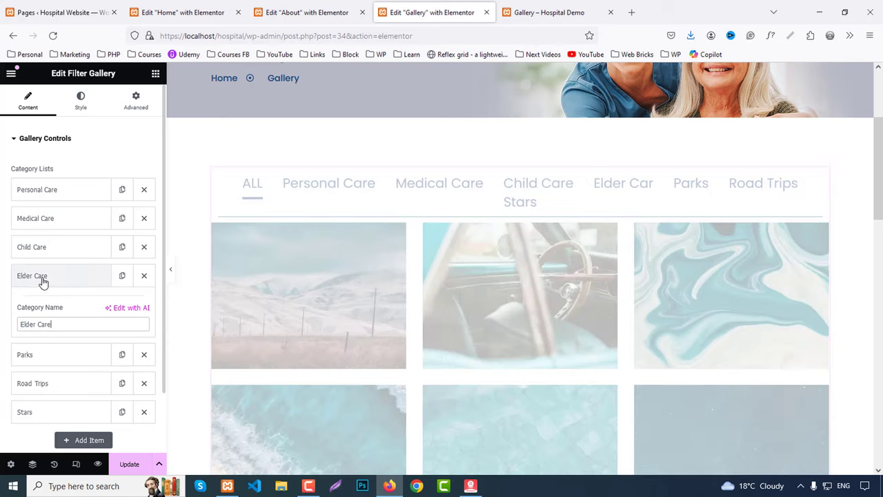
{"action": "left_click", "coordinate": [42, 280]}
Rename the fifth gallery category as "Activities" and delete the leftover Road Trips and Stars categories.
{"action": "left_click", "coordinate": [44, 303]}
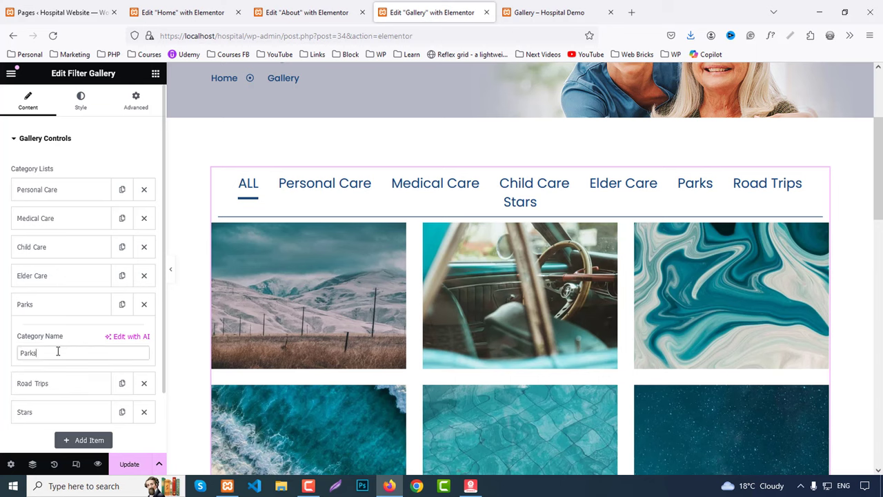
{"action": "type", "text": "Activit"}
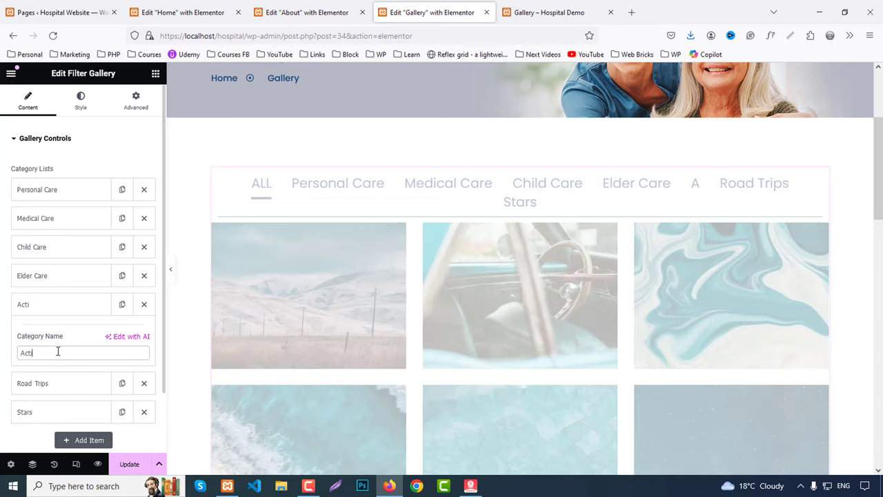
{"action": "type", "text": "ies"}
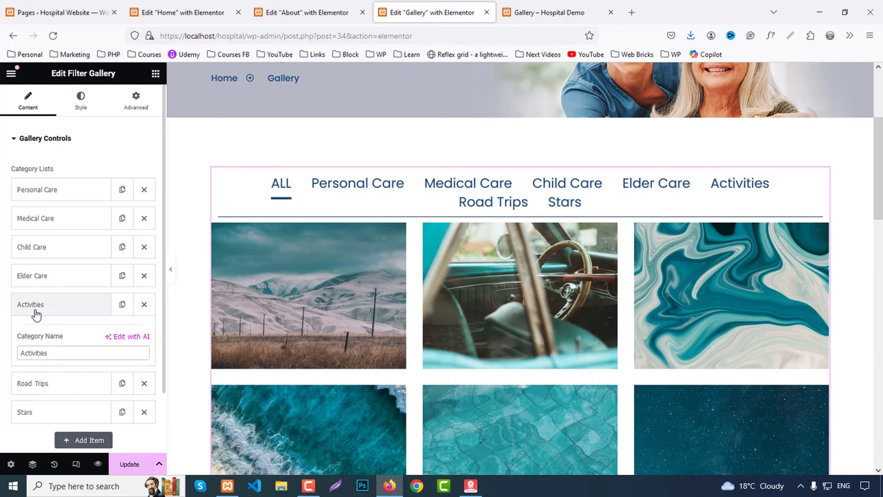
{"action": "left_click", "coordinate": [36, 311]}
{"action": "left_click", "coordinate": [144, 335]}
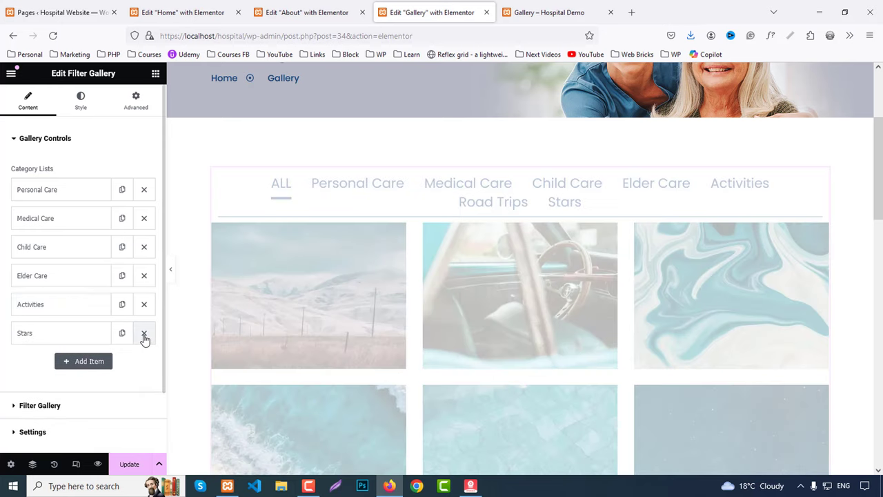
{"action": "left_click", "coordinate": [144, 335]}
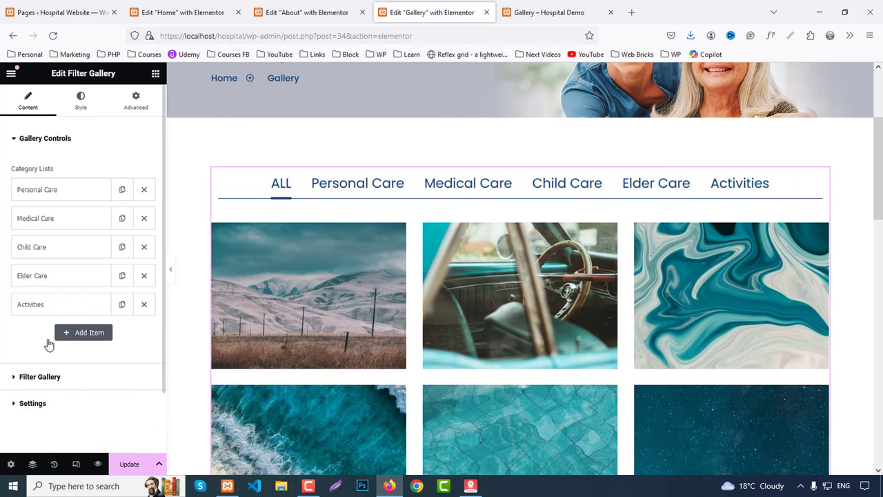
Replace the first gallery item's image with project-18-1.jpg from the media library.
{"action": "left_click", "coordinate": [43, 376]}
{"action": "left_click", "coordinate": [61, 220]}
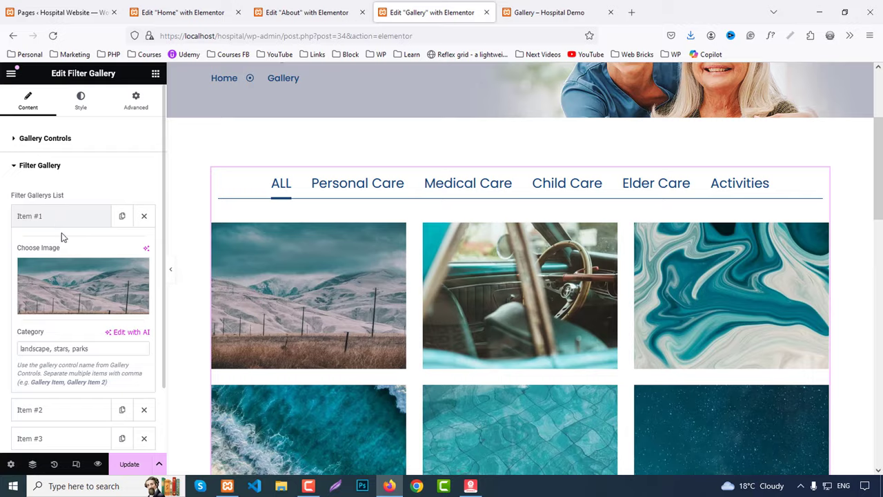
{"action": "left_click", "coordinate": [74, 276]}
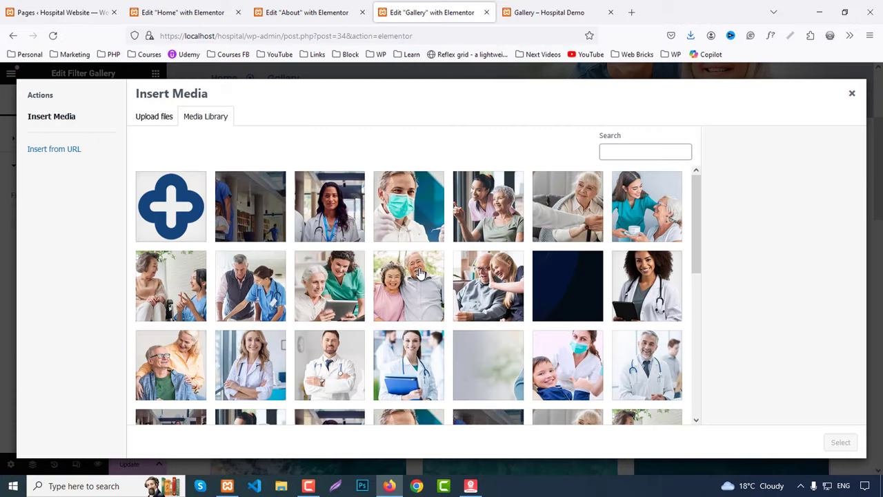
{"action": "left_click", "coordinate": [494, 209]}
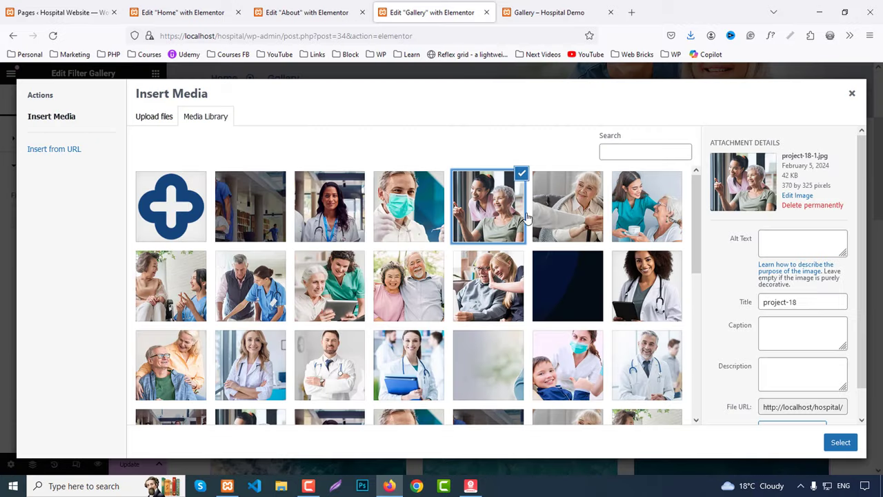
{"action": "left_click", "coordinate": [840, 443]}
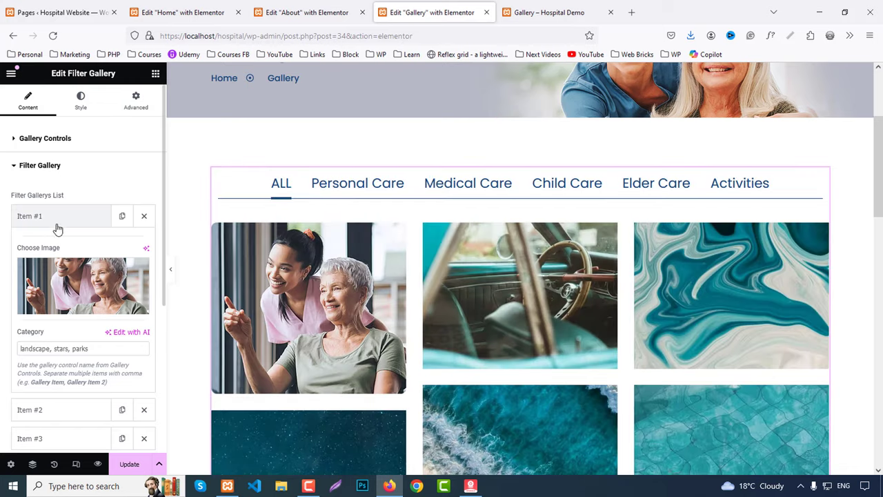
{"action": "left_click", "coordinate": [52, 220]}
Replace the second gallery item's image with the media library photo of the white-haired woman shaking someone's hand.
{"action": "left_click", "coordinate": [47, 249]}
{"action": "left_click", "coordinate": [73, 318]}
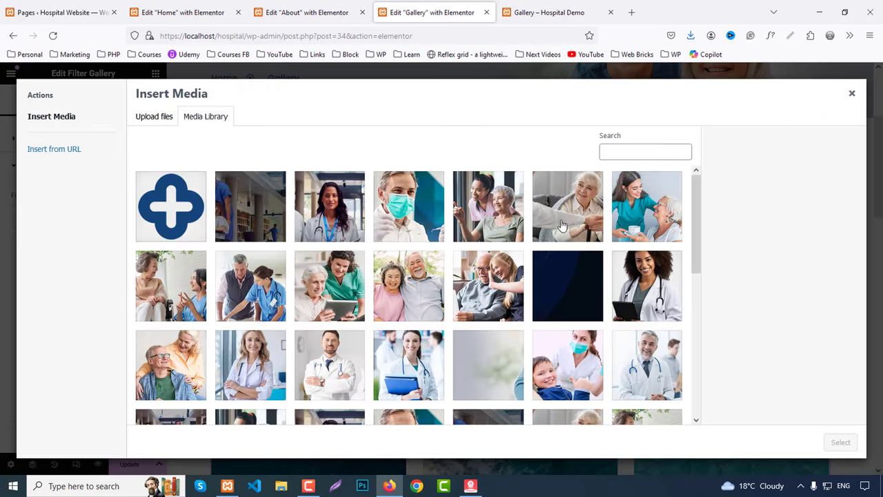
{"action": "left_click", "coordinate": [575, 207]}
{"action": "left_click", "coordinate": [841, 442]}
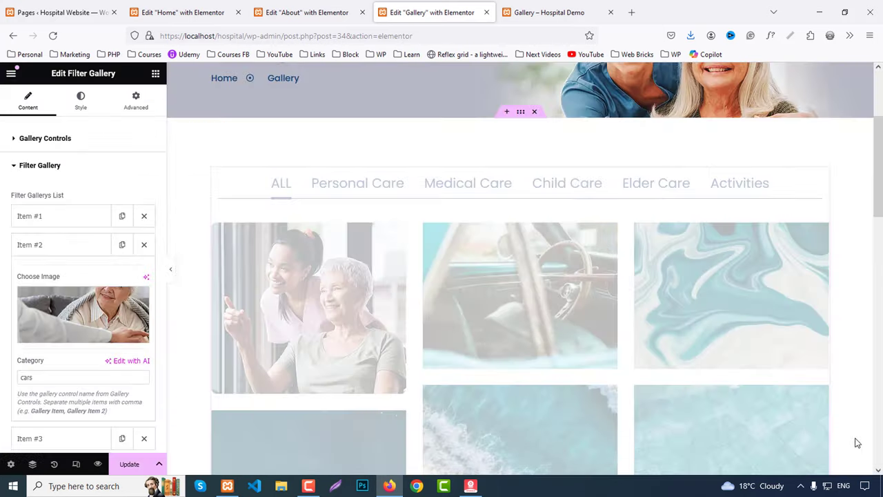
{"action": "left_click", "coordinate": [36, 249]}
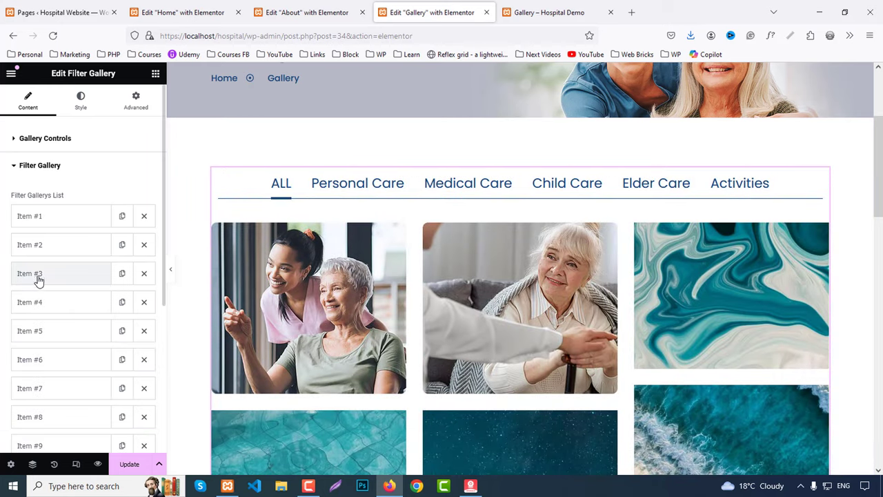
Replace the third gallery item's image with project-15-1.jpg from the media library.
{"action": "left_click", "coordinate": [35, 276]}
{"action": "left_click", "coordinate": [47, 340]}
{"action": "left_click", "coordinate": [647, 206]}
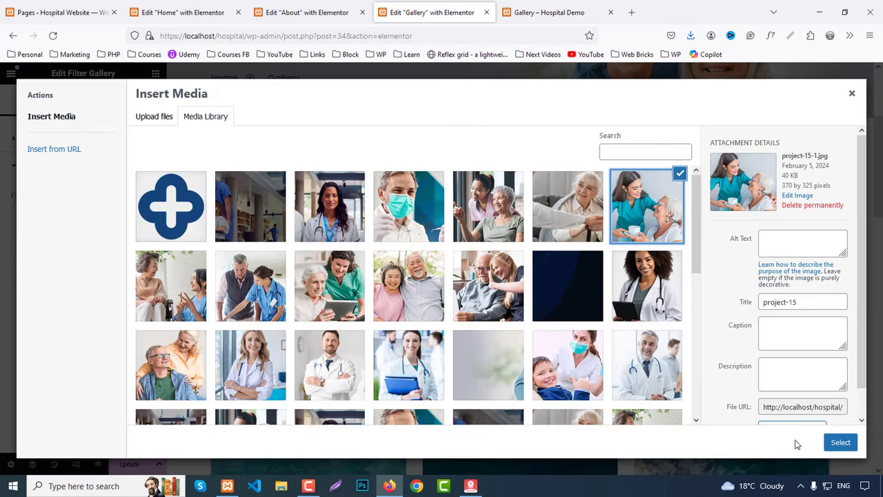
{"action": "left_click", "coordinate": [840, 443]}
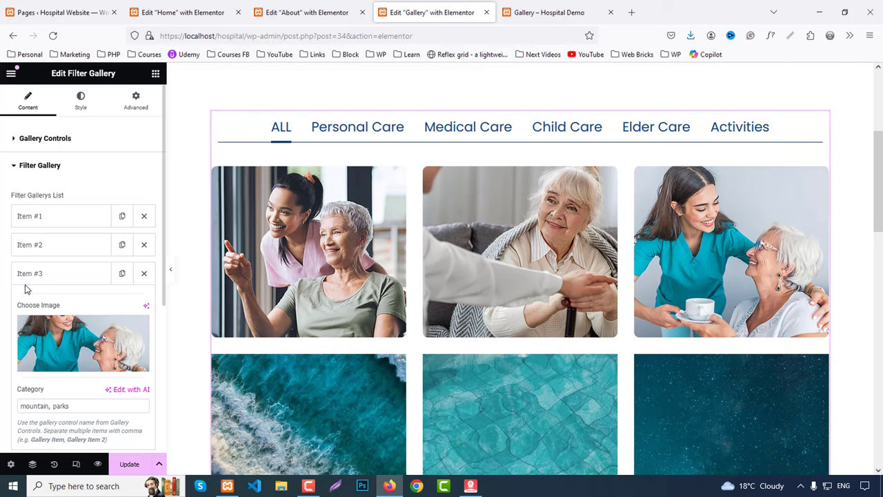
{"action": "left_click", "coordinate": [31, 274]}
Replace the fourth gallery item's image with the photo of the seated elderly woman talking with a caregiver in blue.
{"action": "left_click", "coordinate": [35, 301]}
{"action": "left_click", "coordinate": [55, 365]}
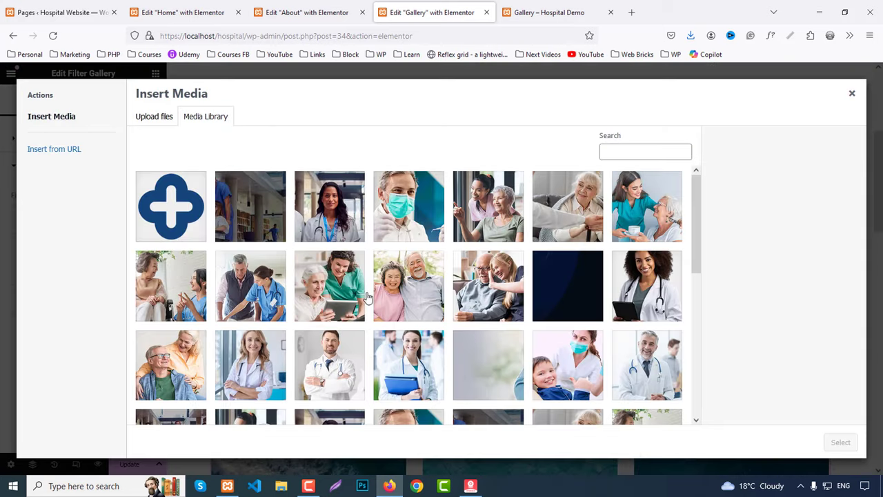
{"action": "left_click", "coordinate": [168, 278]}
{"action": "left_click", "coordinate": [840, 442]}
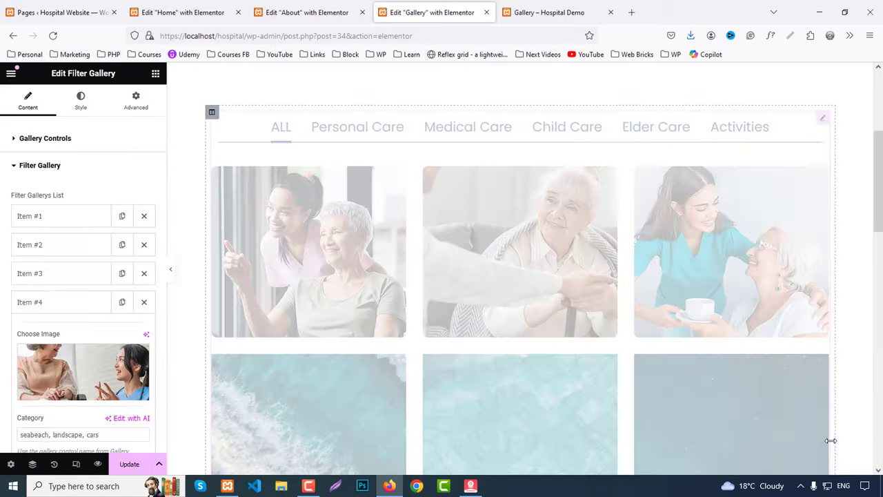
{"action": "scroll", "coordinate": [158, 334], "scroll_direction": "down", "scroll_amount": 1}
{"action": "left_click", "coordinate": [28, 250]}
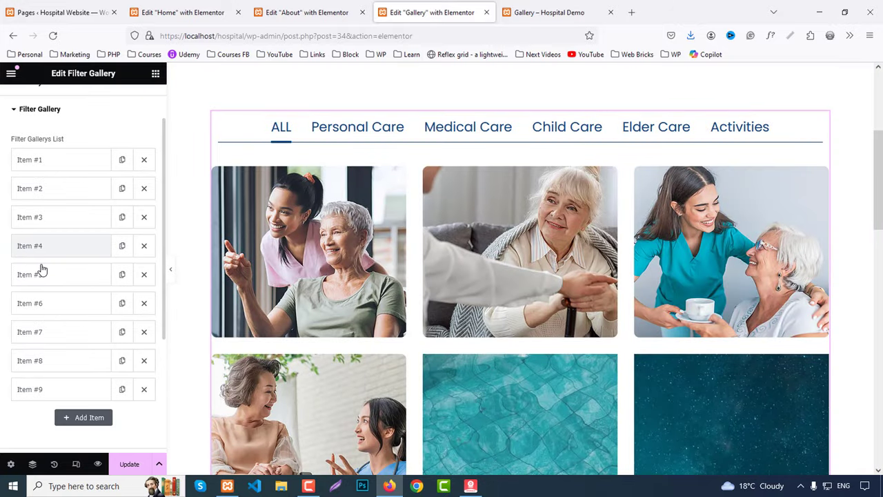
Replace the fifth gallery item's image with the photo of the nurse in blue assisting the man in a dark vest.
{"action": "left_click", "coordinate": [40, 273]}
{"action": "left_click", "coordinate": [58, 342]}
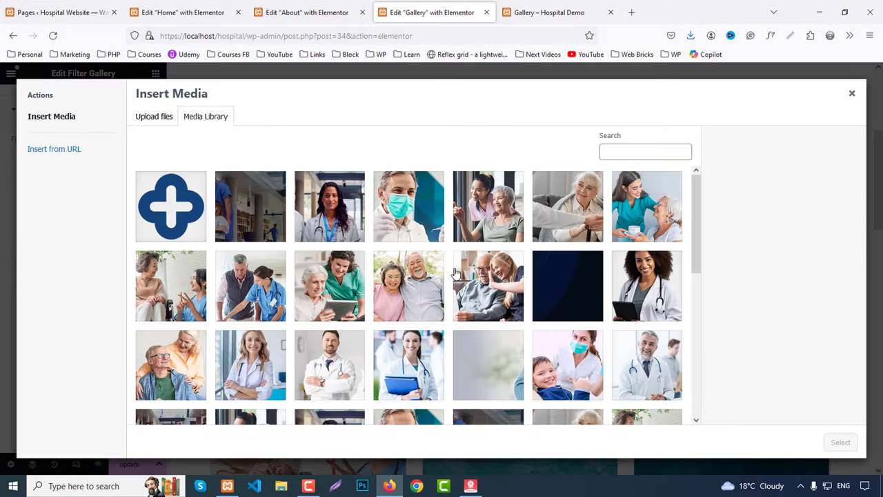
{"action": "left_click", "coordinate": [249, 286]}
{"action": "left_click", "coordinate": [840, 442]}
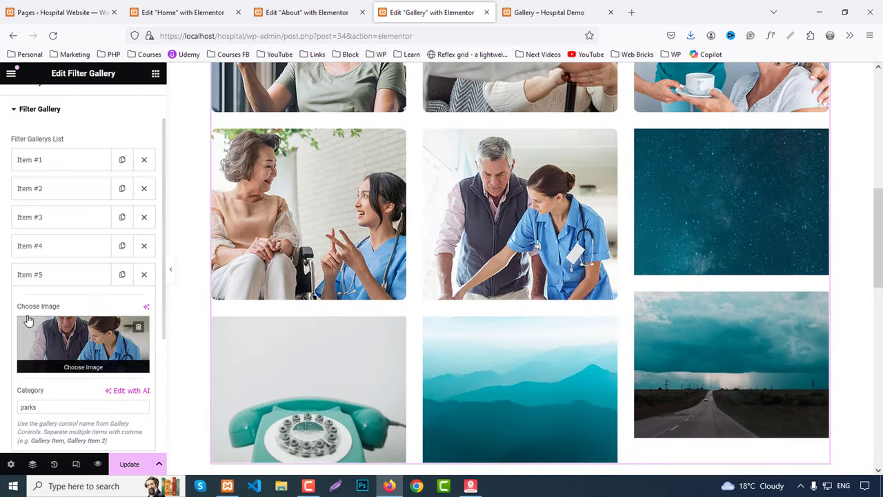
{"action": "left_click", "coordinate": [34, 274]}
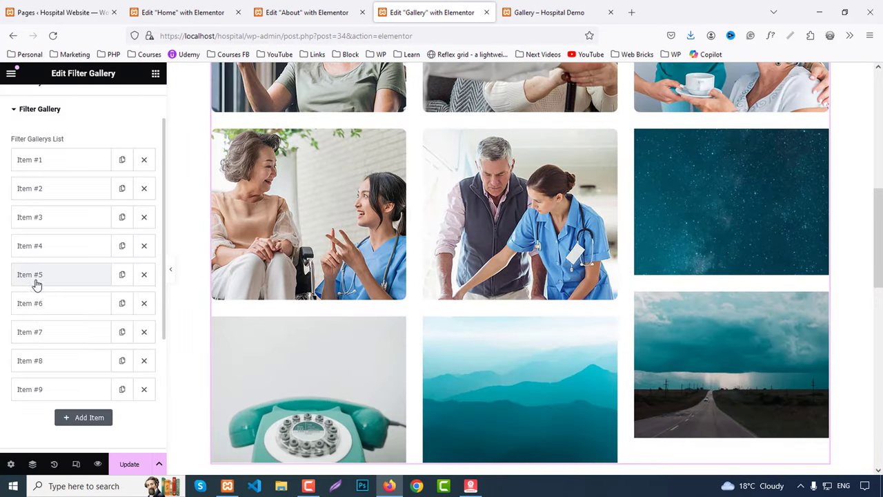
Replace the sixth gallery item's image with the photo of the nurse in green and an elderly woman holding a tablet.
{"action": "left_click", "coordinate": [36, 302]}
{"action": "left_click", "coordinate": [39, 354]}
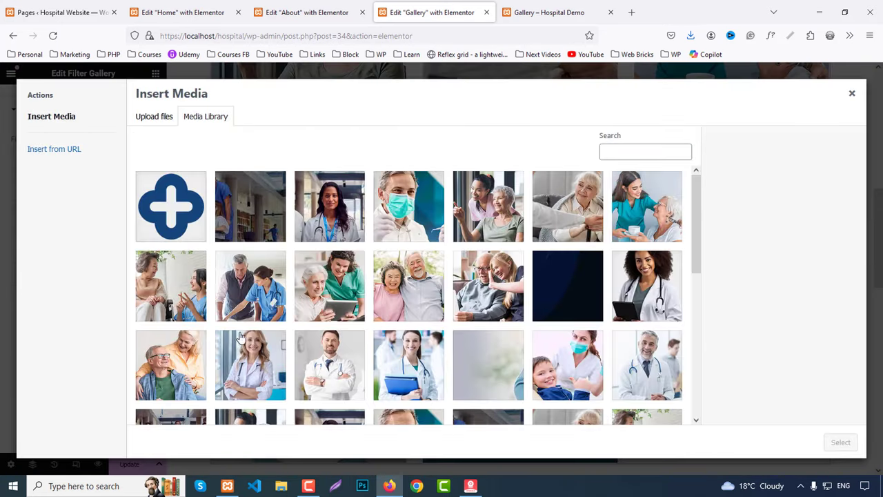
{"action": "left_click", "coordinate": [316, 285]}
{"action": "left_click", "coordinate": [841, 442]}
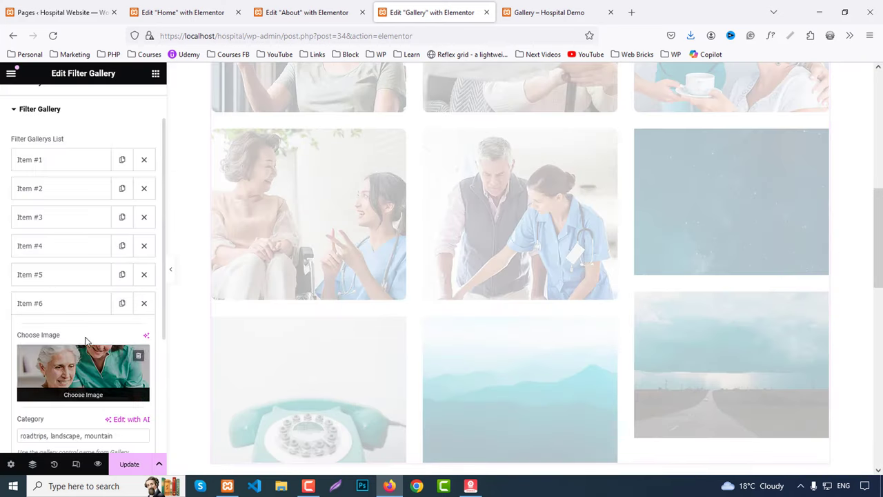
{"action": "left_click", "coordinate": [35, 306]}
Replace the seventh gallery item's image with project-12-1.jpg from the media library.
{"action": "left_click", "coordinate": [42, 312]}
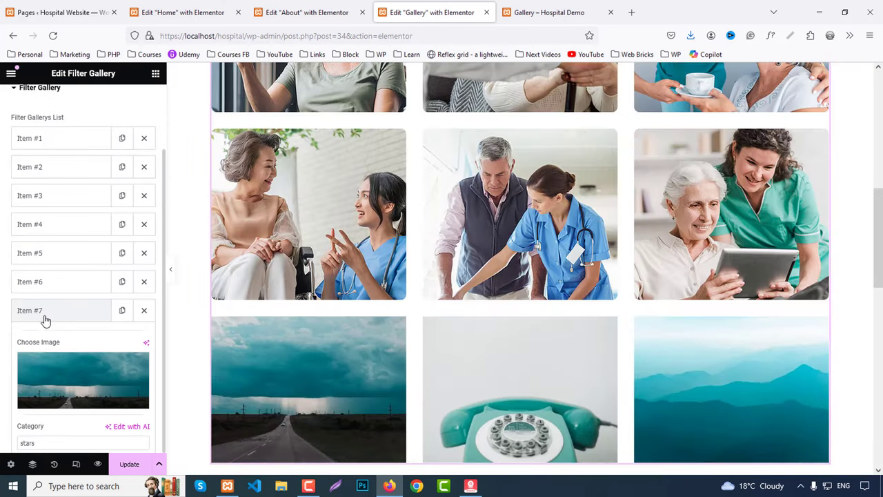
{"action": "left_click", "coordinate": [79, 373]}
{"action": "left_click", "coordinate": [411, 300]}
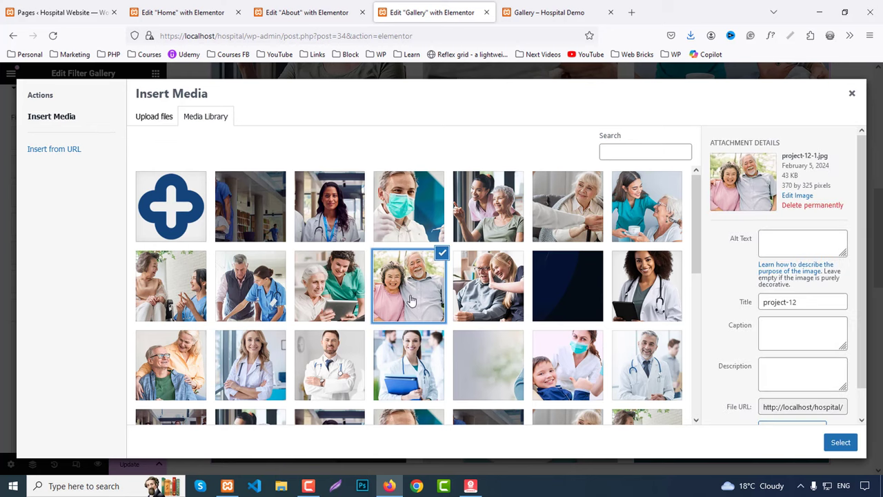
{"action": "left_click", "coordinate": [841, 442]}
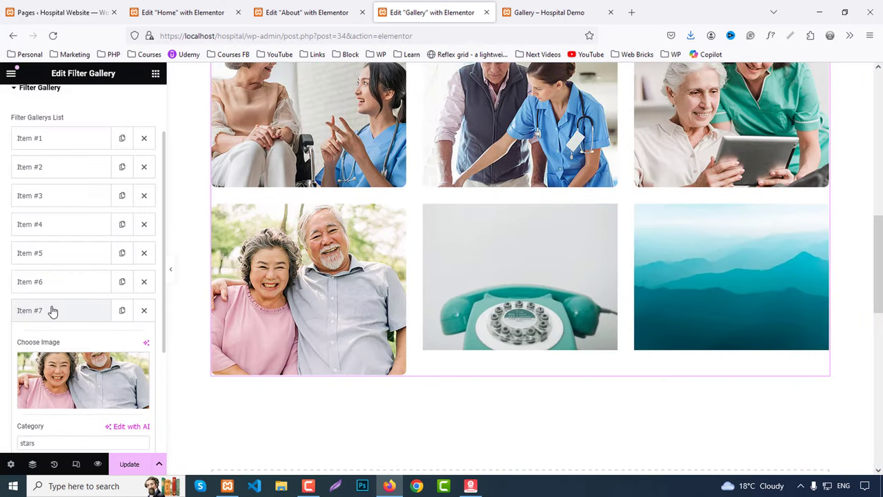
{"action": "left_click", "coordinate": [52, 310]}
Replace the eighth gallery item's image with project-11-1.jpg from the media library.
{"action": "left_click", "coordinate": [42, 338]}
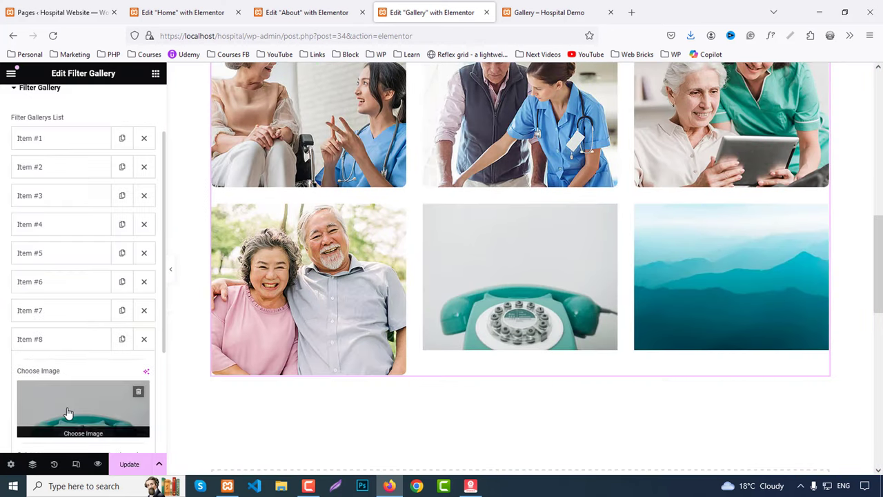
{"action": "left_click", "coordinate": [69, 412]}
{"action": "left_click", "coordinate": [494, 284]}
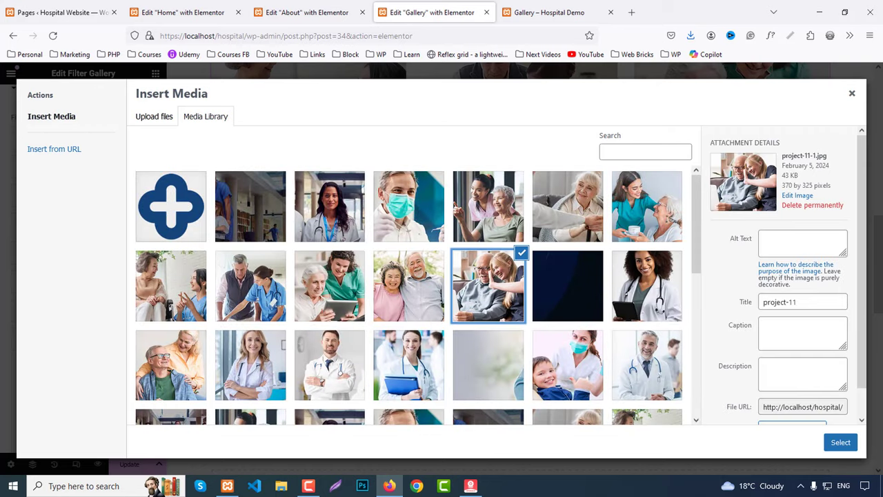
{"action": "left_click", "coordinate": [843, 442]}
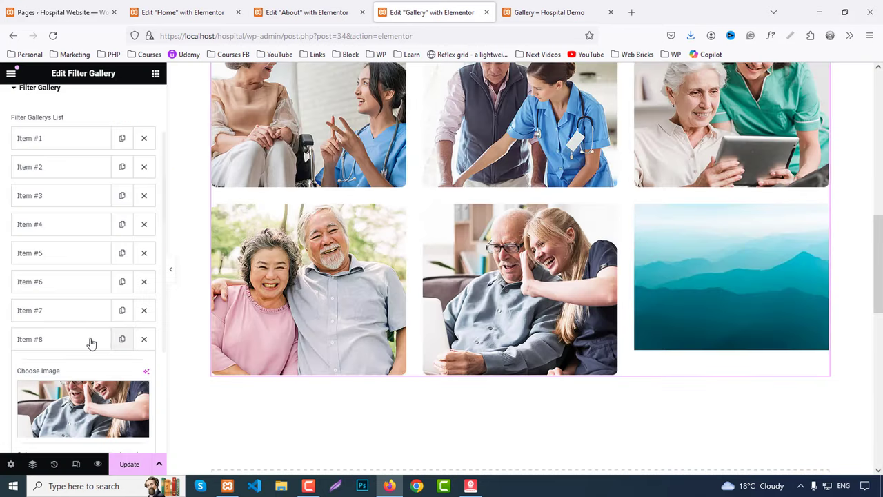
{"action": "left_click", "coordinate": [54, 342]}
Replace the ninth gallery item's image with the photo of the man in glasses embraced by a woman in orange.
{"action": "left_click", "coordinate": [51, 367]}
{"action": "left_click", "coordinate": [77, 421]}
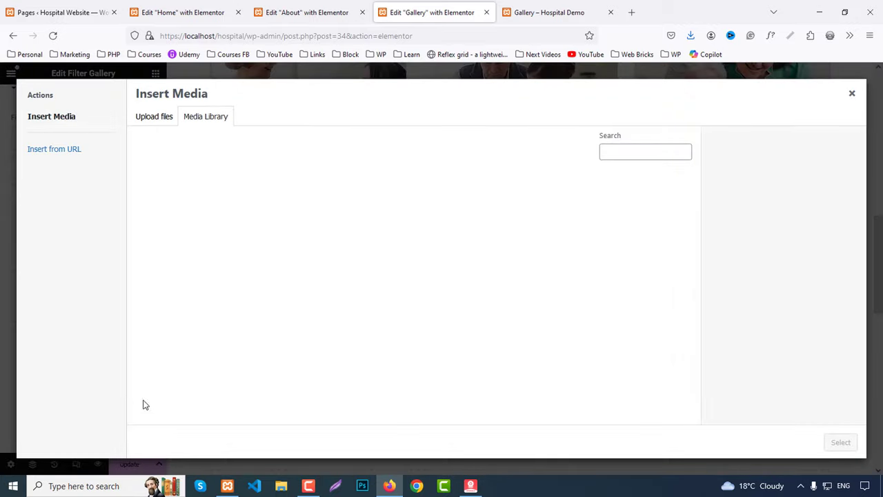
{"action": "left_click", "coordinate": [169, 376]}
{"action": "left_click", "coordinate": [841, 442]}
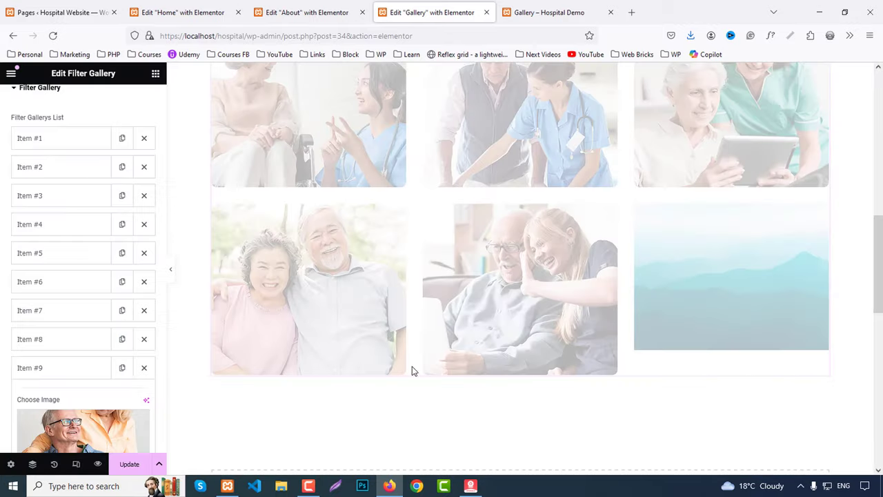
Set the filterable gallery to show its images in 4 columns.
{"action": "scroll", "coordinate": [365, 357], "scroll_direction": "up", "scroll_amount": 15}
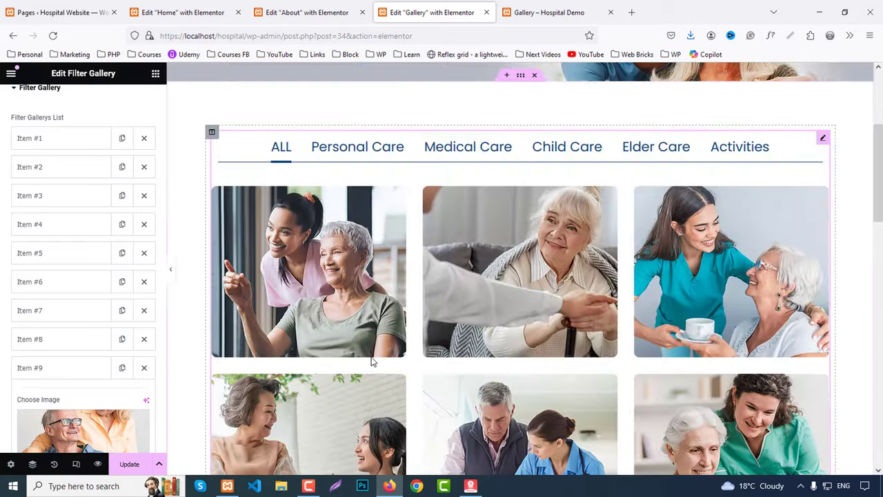
{"action": "scroll", "coordinate": [1, 294], "scroll_direction": "down", "scroll_amount": 3}
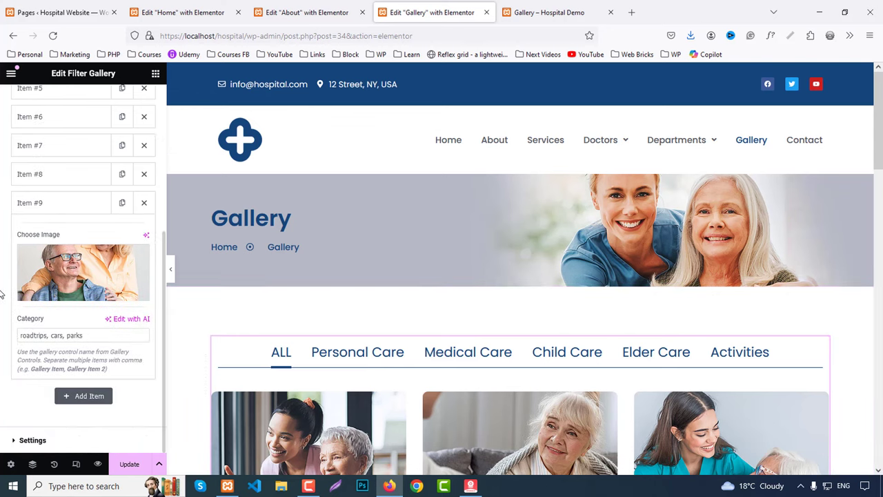
{"action": "left_click", "coordinate": [31, 440]}
{"action": "left_click", "coordinate": [92, 218]}
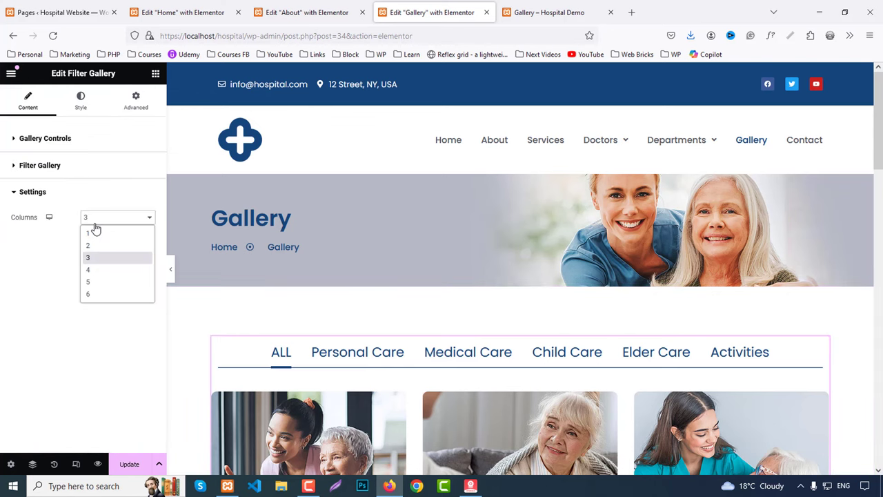
{"action": "left_click", "coordinate": [97, 269]}
{"action": "scroll", "coordinate": [859, 233], "scroll_direction": "down", "scroll_amount": 3}
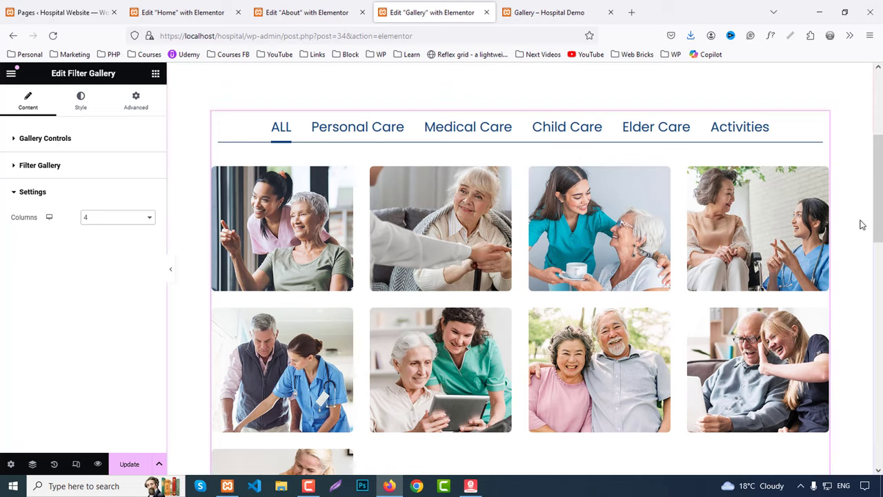
{"action": "scroll", "coordinate": [859, 233], "scroll_direction": "down", "scroll_amount": 2}
{"action": "scroll", "coordinate": [744, 233], "scroll_direction": "up", "scroll_amount": 3}
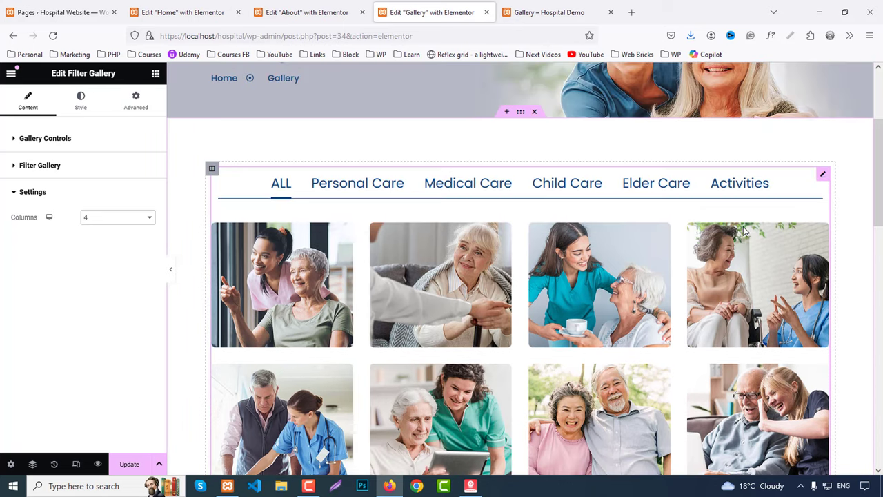
Replace the first gallery item's category with Personal Care and check the gallery filtered by that category.
{"action": "left_click", "coordinate": [40, 166]}
{"action": "left_click", "coordinate": [46, 140]}
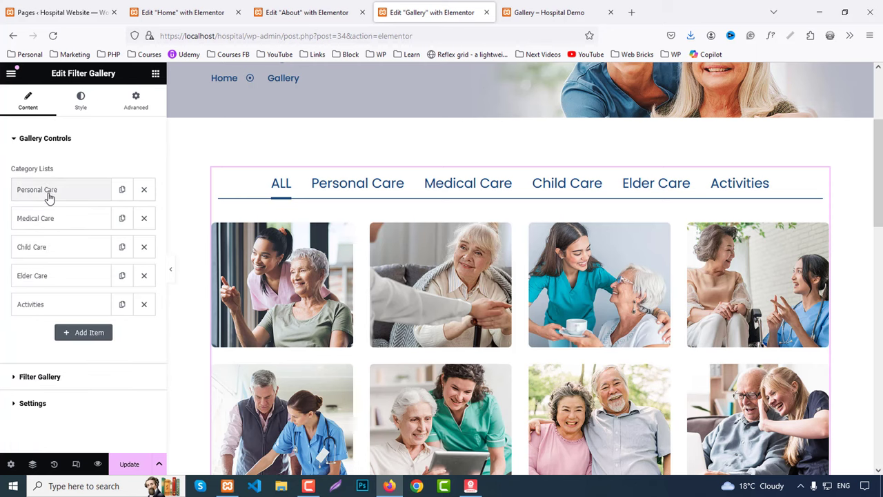
{"action": "left_click", "coordinate": [36, 375]}
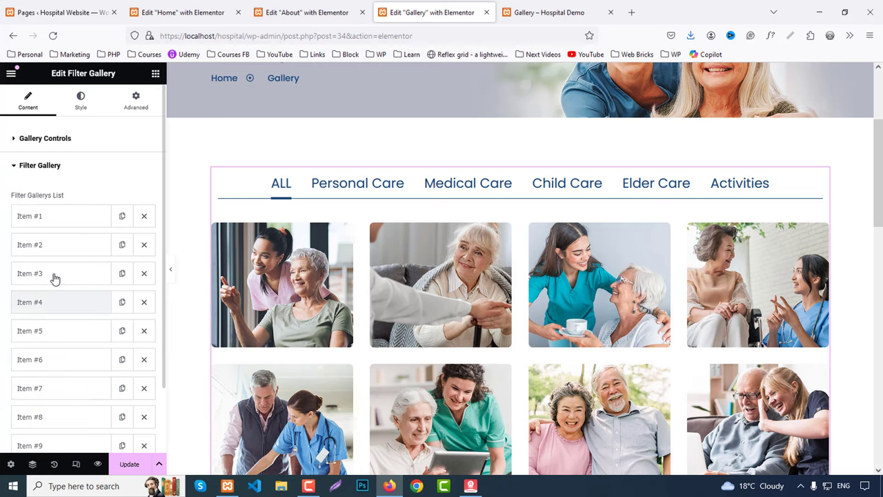
{"action": "scroll", "coordinate": [63, 245], "scroll_direction": "down", "scroll_amount": 1}
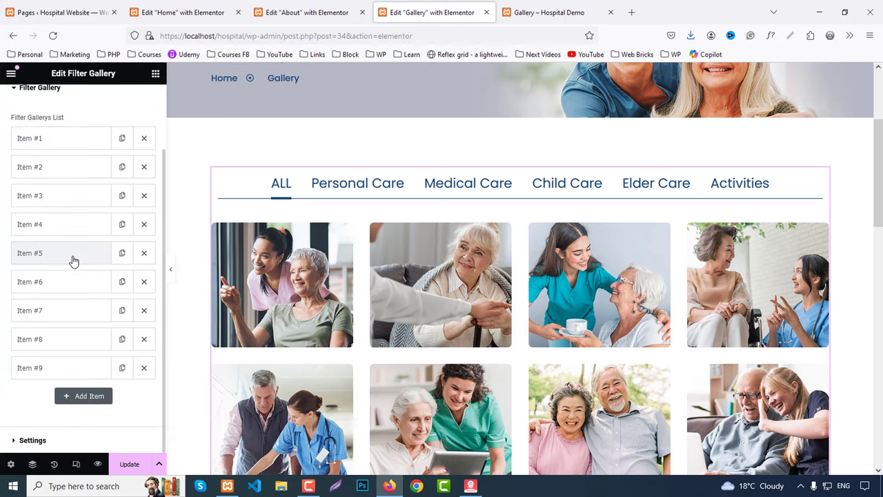
{"action": "left_click", "coordinate": [45, 140]}
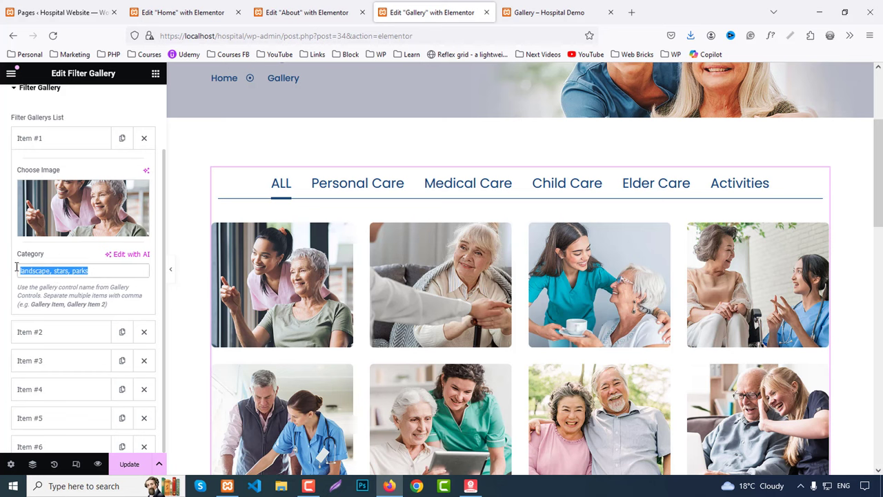
{"action": "type", "text": "Personal "}
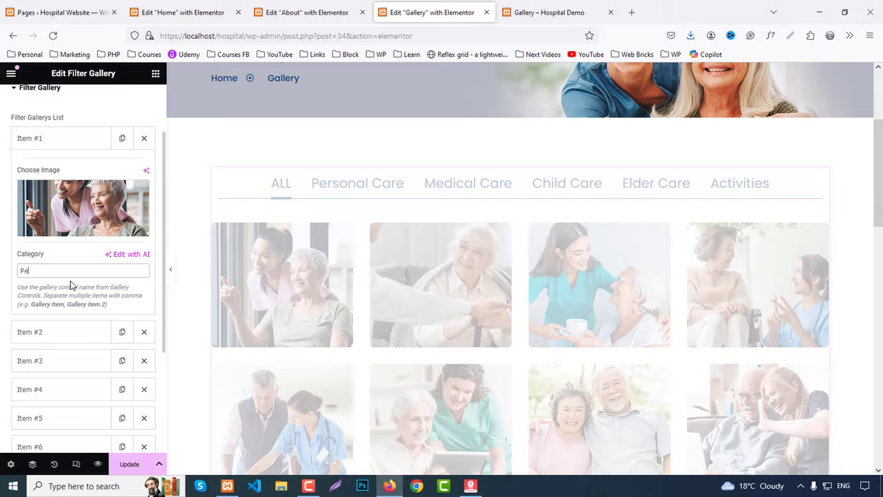
{"action": "type", "text": "Care"}
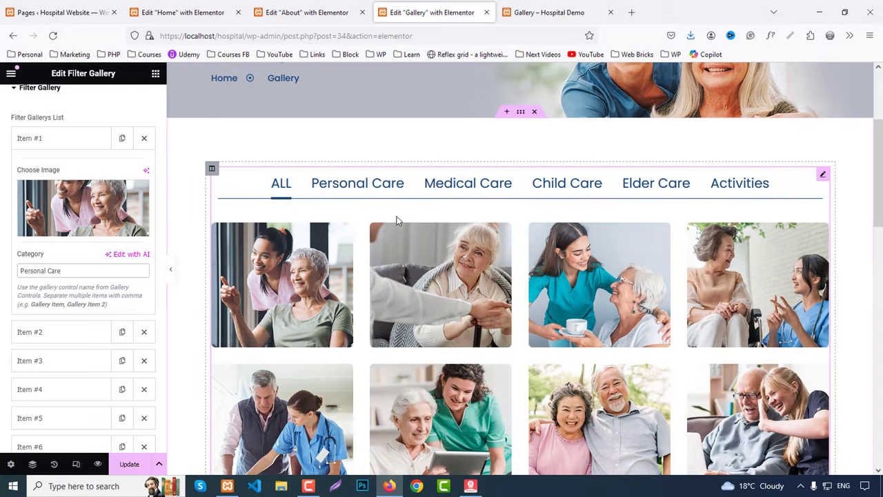
{"action": "left_click", "coordinate": [366, 196]}
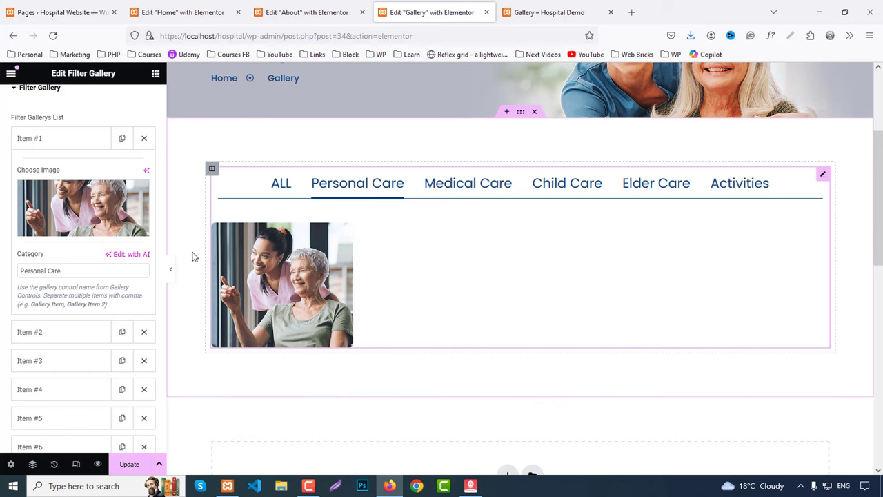
Add Medical Care as a second, comma-separated category of the first gallery item and check that filter.
{"action": "type", "text": ", "}
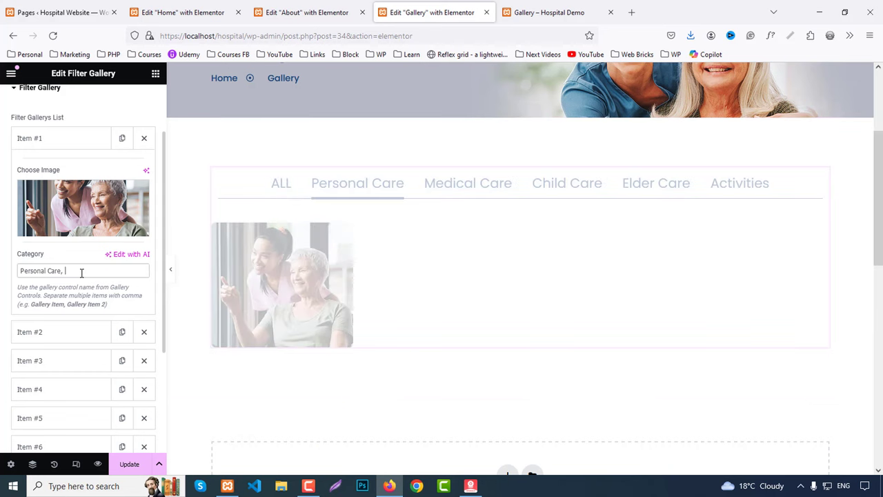
{"action": "type", "text": "Medical Car"}
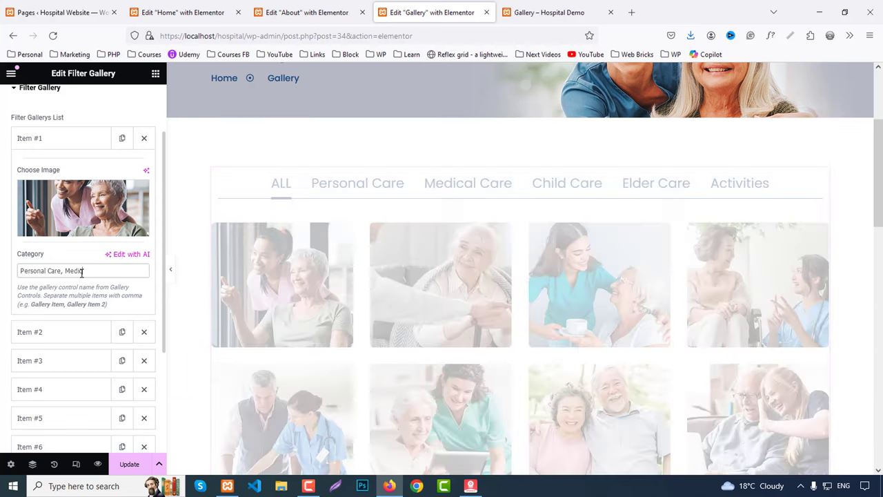
{"action": "type", "text": "e"}
{"action": "left_click", "coordinate": [467, 187]}
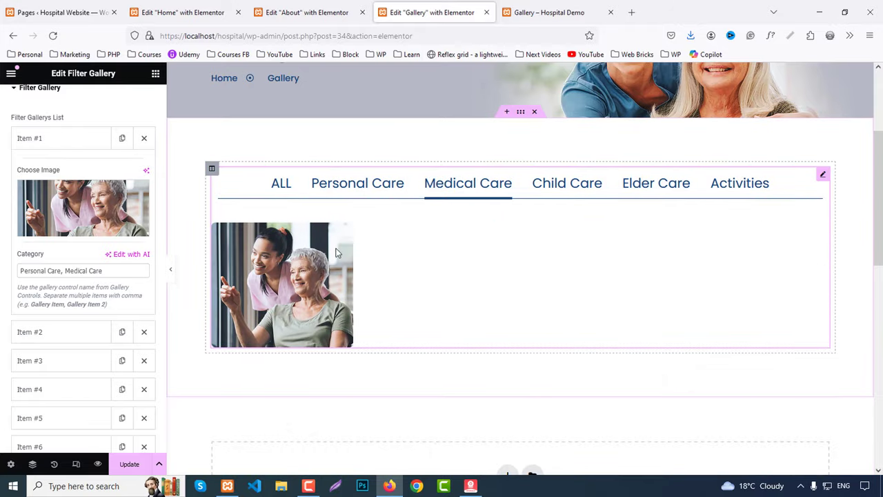
Replace the second gallery item's category with Activities and check the gallery filtered by Activities.
{"action": "left_click", "coordinate": [41, 335]}
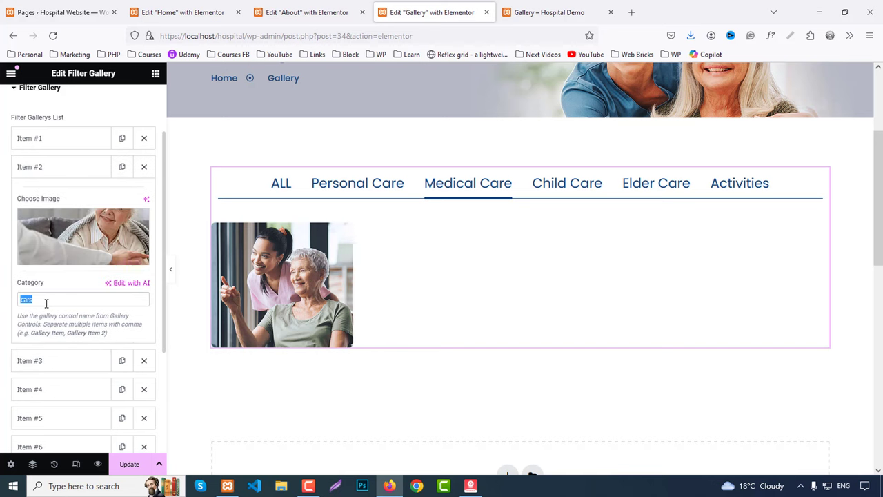
{"action": "type", "text": "Activitie"}
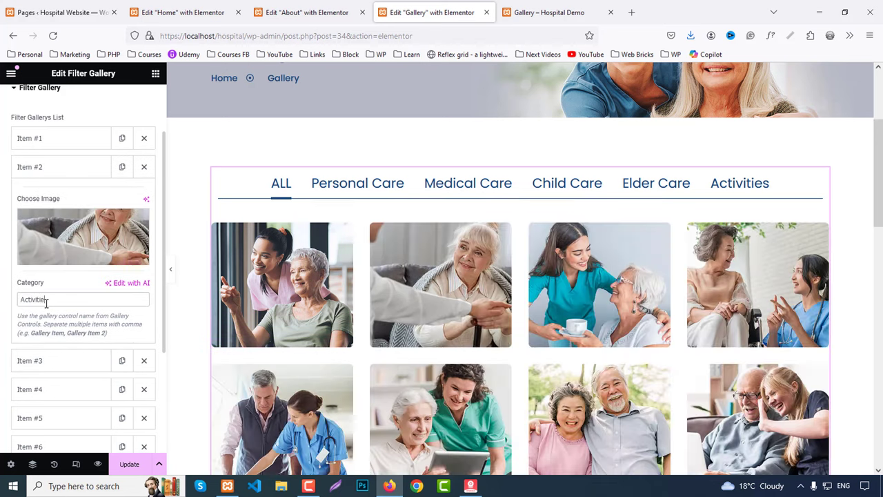
{"action": "type", "text": "s"}
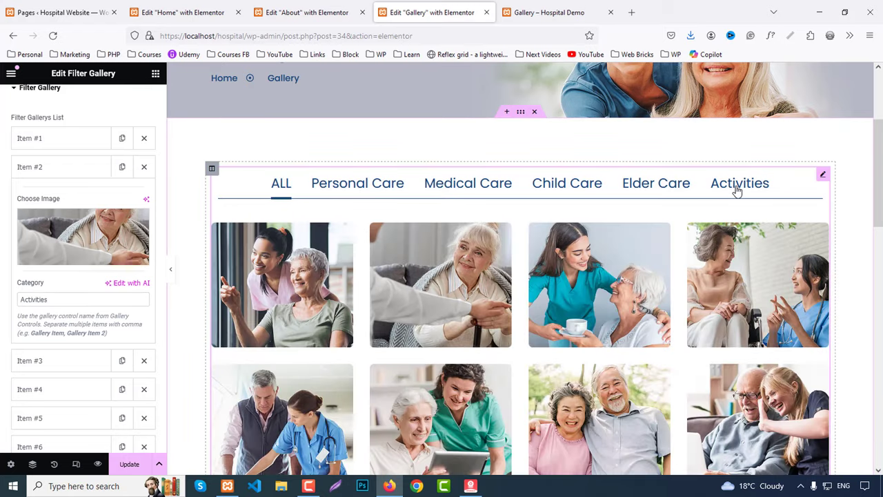
{"action": "left_click", "coordinate": [737, 186]}
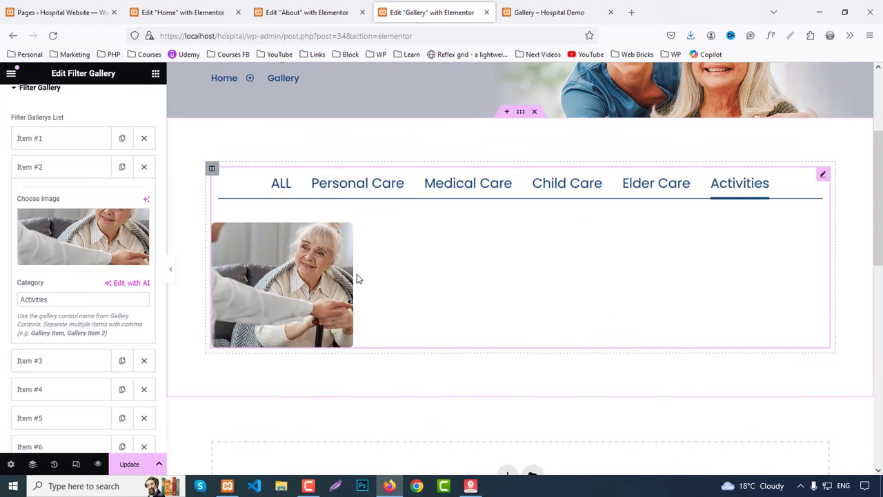
Add Medical Care to the second gallery item's categories, then check that filter before showing all images again.
{"action": "left_click", "coordinate": [58, 302]}
{"action": "type", "text": ", M"}
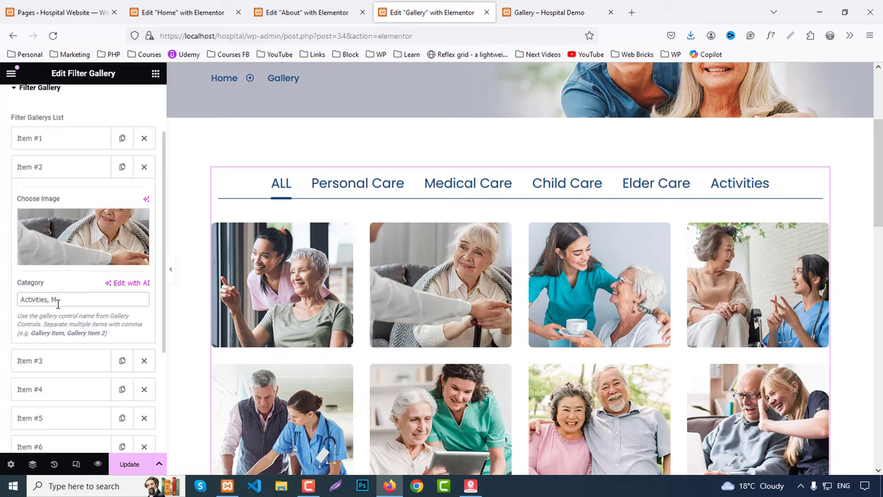
{"action": "type", "text": "edical Care"}
{"action": "left_click", "coordinate": [468, 183]}
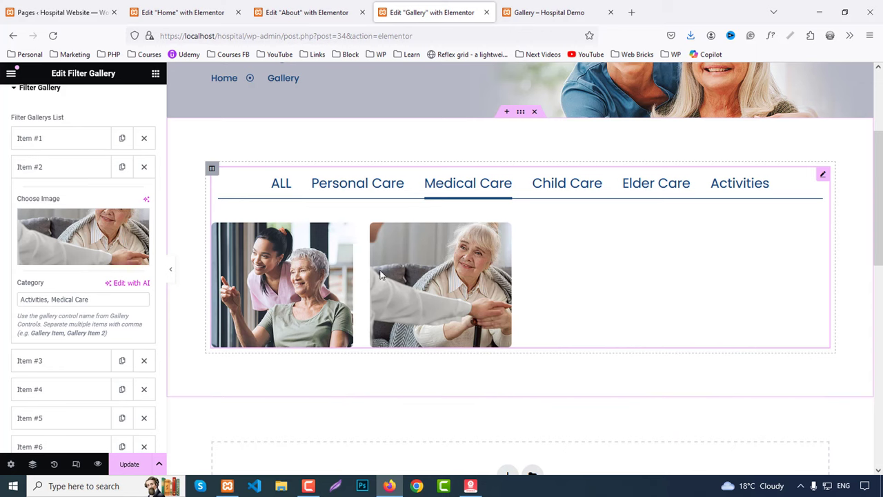
{"action": "left_click", "coordinate": [35, 362]}
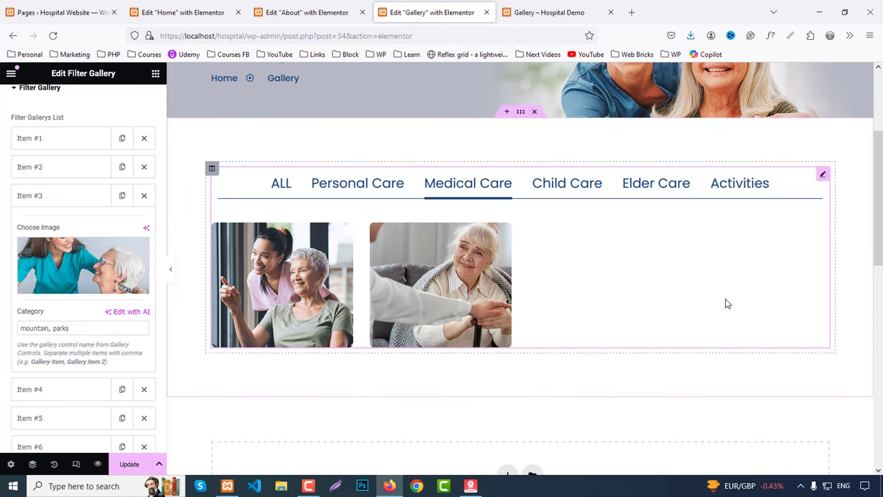
{"action": "left_click", "coordinate": [281, 185]}
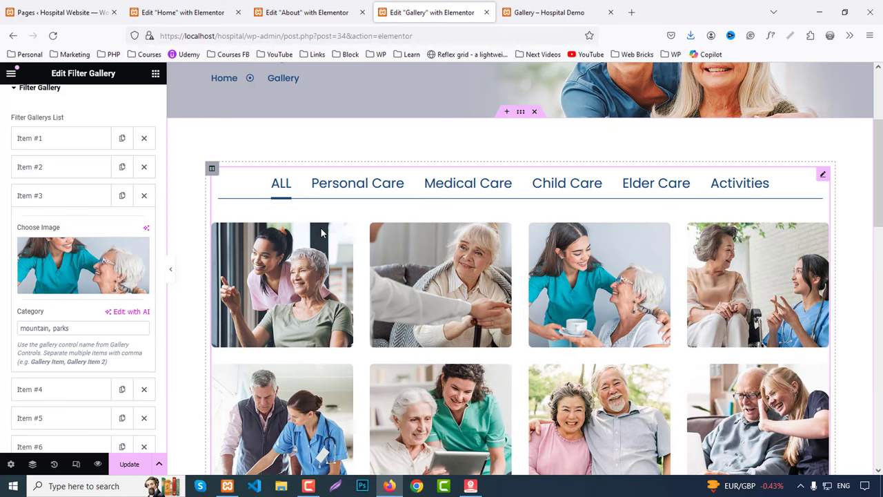
Set the normal text color of the gallery's filter labels to #333.
{"action": "scroll", "coordinate": [85, 152], "scroll_direction": "up", "scroll_amount": 2}
{"action": "left_click", "coordinate": [81, 100]}
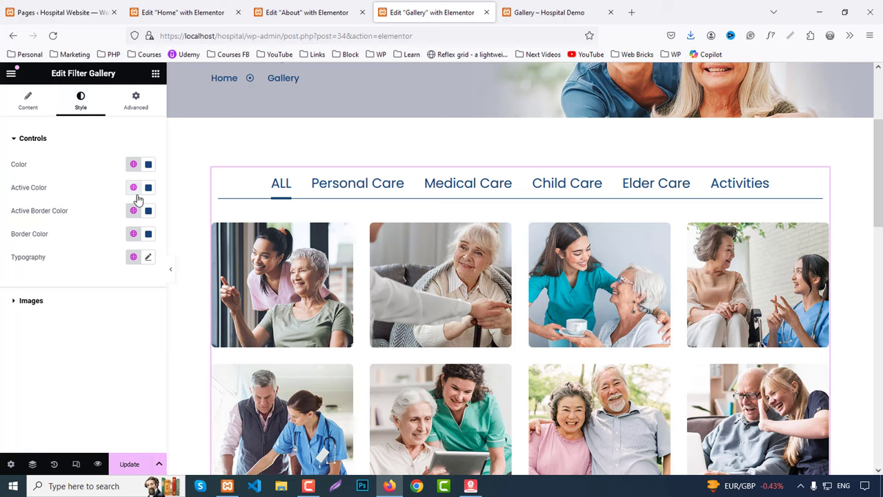
{"action": "left_click", "coordinate": [148, 164]}
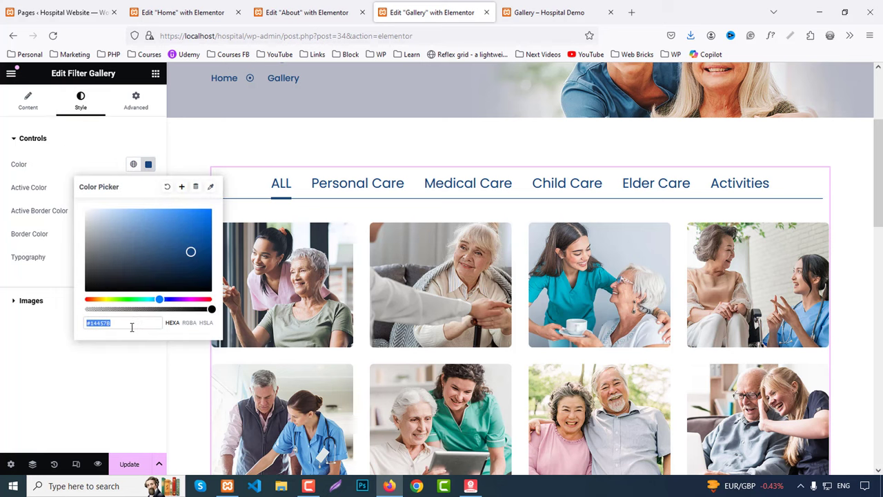
{"action": "type", "text": "#333"}
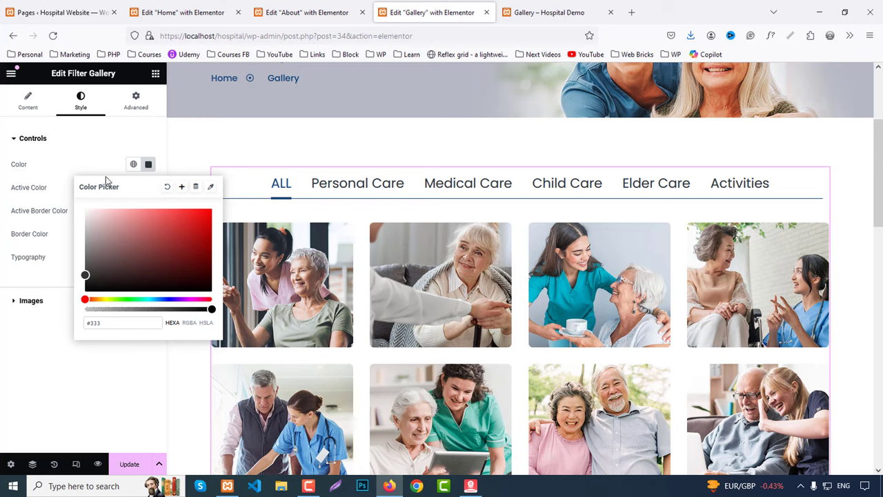
{"action": "left_click", "coordinate": [81, 164]}
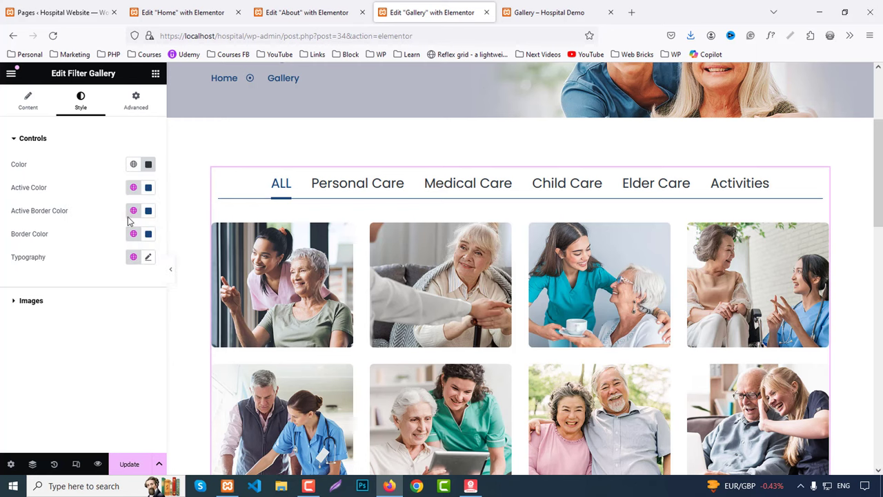
Set the font size of the gallery's filter labels to 18 px.
{"action": "left_click", "coordinate": [148, 256]}
{"action": "left_click", "coordinate": [125, 343]}
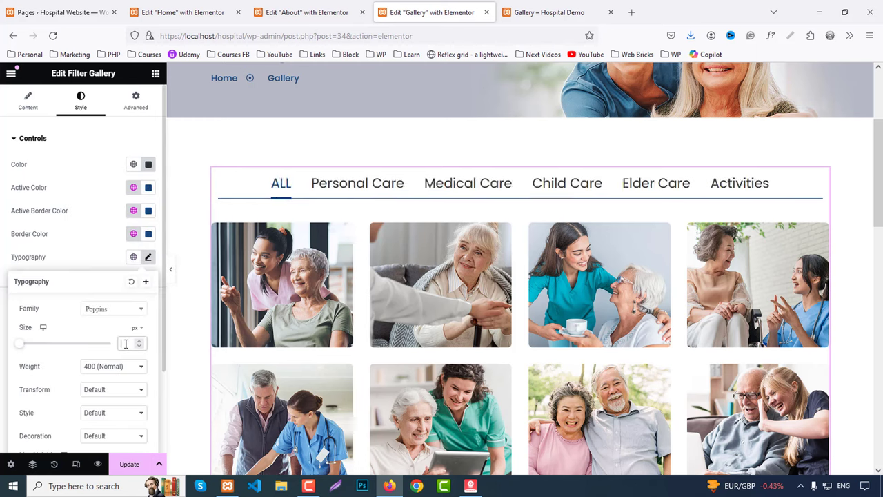
{"action": "type", "text": "20"}
{"action": "key", "text": "Up"}
{"action": "key", "text": "Down"}
{"action": "key", "text": "Down"}
{"action": "key", "text": "Down"}
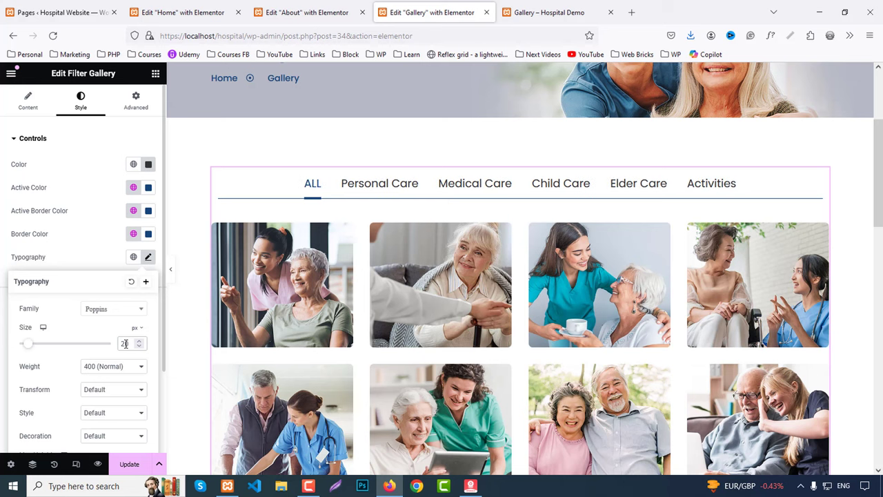
{"action": "key", "text": "Down"}
{"action": "key", "text": "Down"}
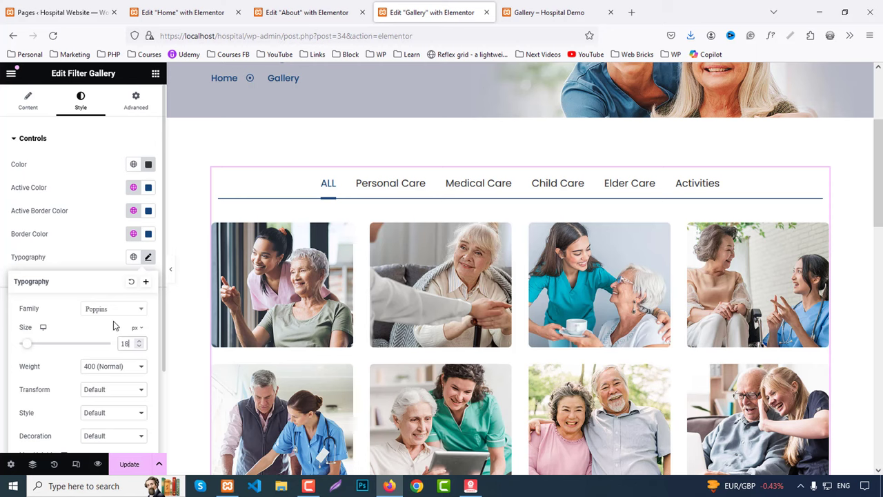
{"action": "left_click", "coordinate": [97, 252]}
Set the gallery images' width to 100% and their border type to Solid.
{"action": "left_click", "coordinate": [31, 300]}
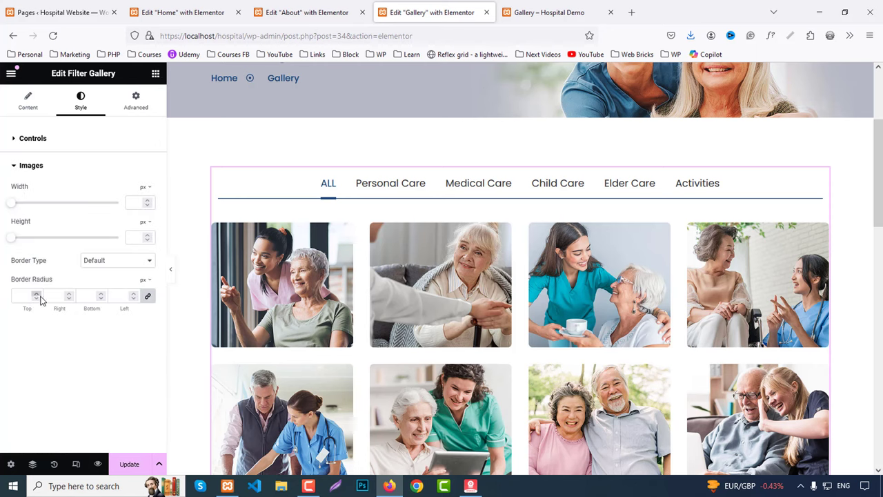
{"action": "left_click", "coordinate": [113, 264]}
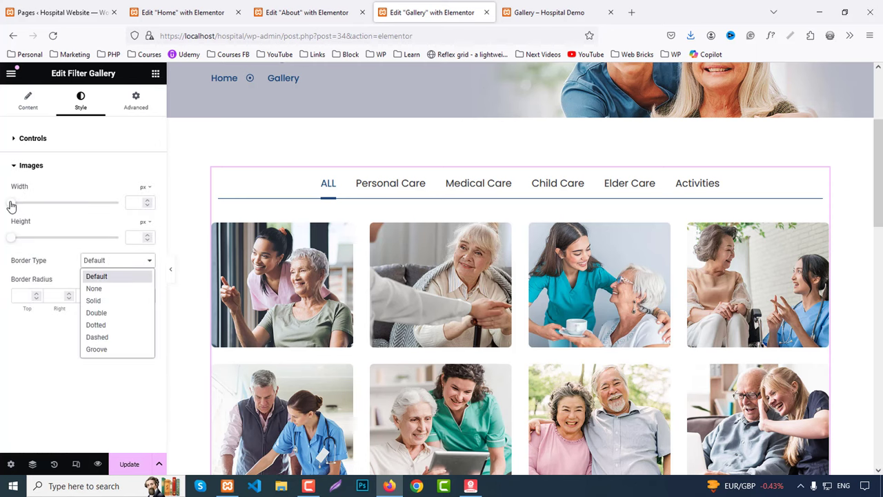
{"action": "left_click_drag", "start_coordinate": [11, 203], "coordinate": [138, 202]}
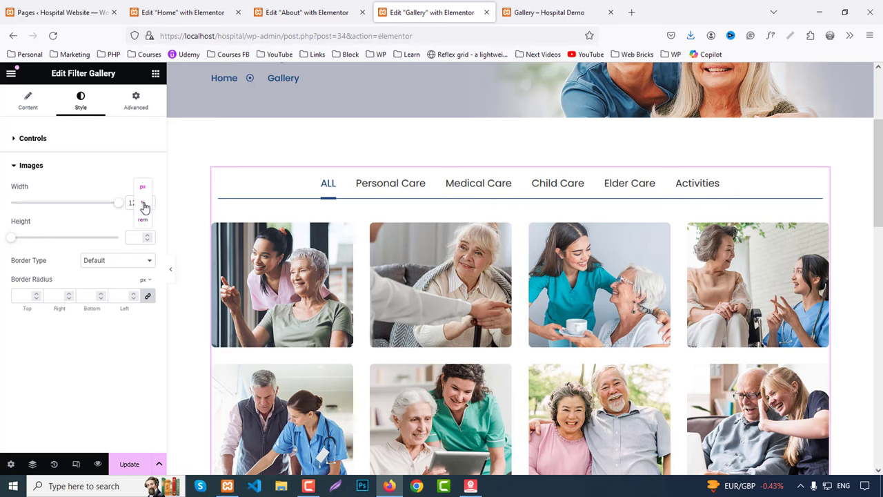
{"action": "left_click_drag", "start_coordinate": [10, 204], "coordinate": [128, 218]}
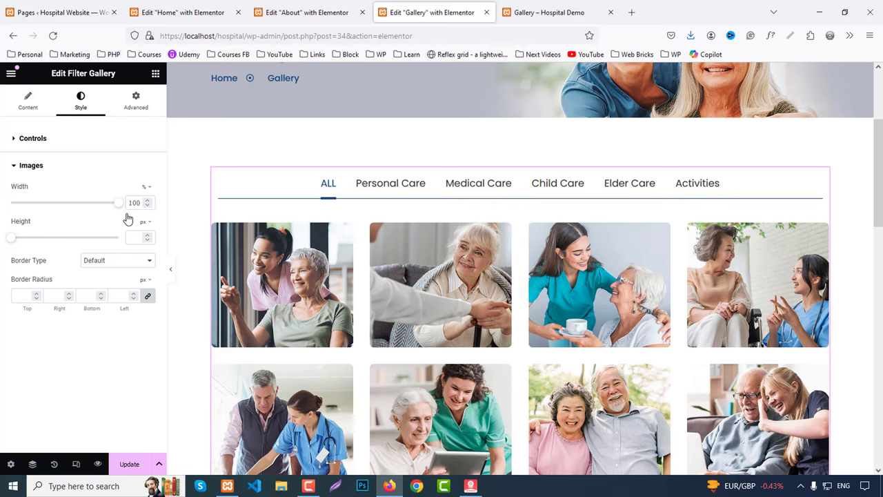
{"action": "left_click", "coordinate": [96, 261]}
{"action": "left_click", "coordinate": [97, 301]}
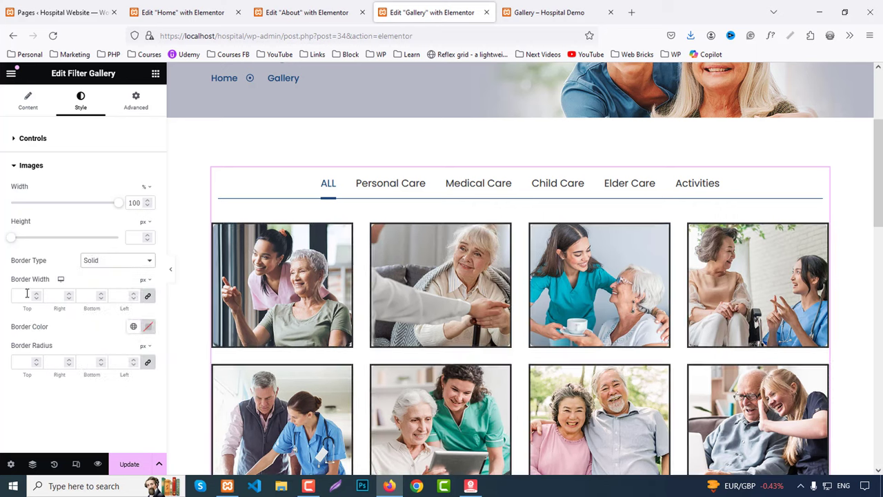
Give the gallery images a 2 px border in the global Primary color and a 12 px border radius.
{"action": "type", "text": "2"}
{"action": "left_click", "coordinate": [133, 327]}
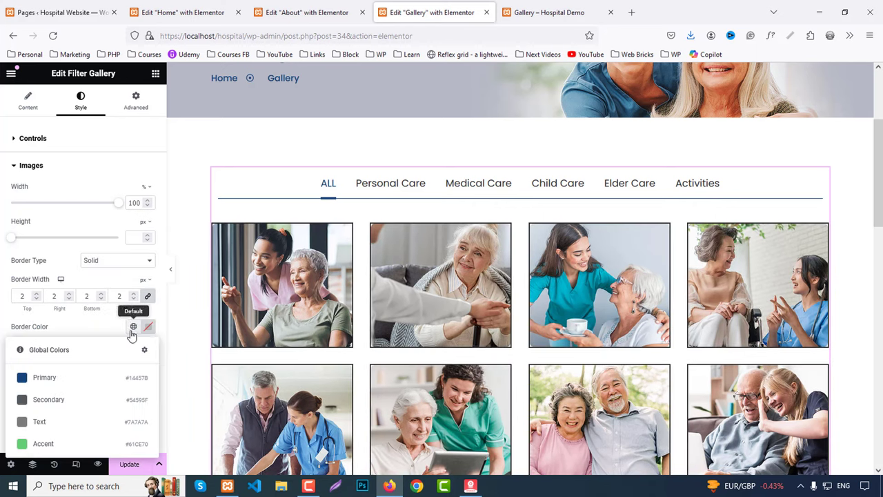
{"action": "left_click", "coordinate": [31, 376]}
{"action": "left_click", "coordinate": [24, 366]}
{"action": "type", "text": "1"}
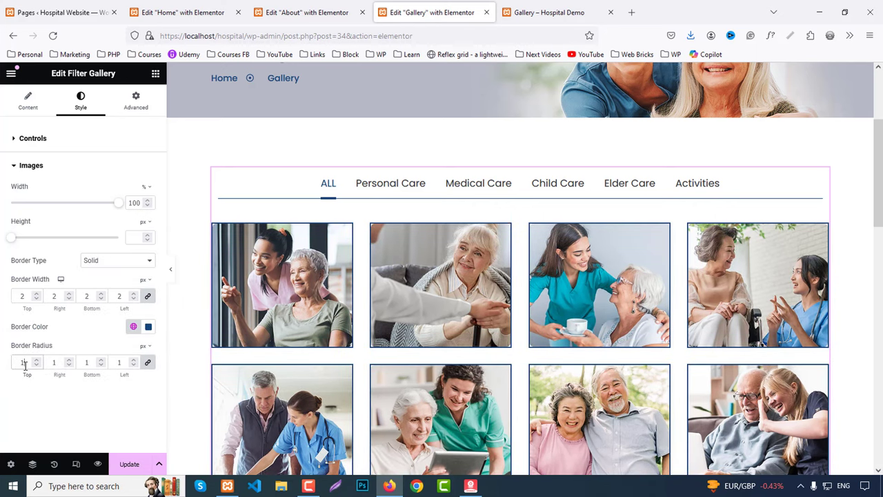
{"action": "type", "text": "2"}
{"action": "scroll", "coordinate": [548, 302], "scroll_direction": "down", "scroll_amount": 3}
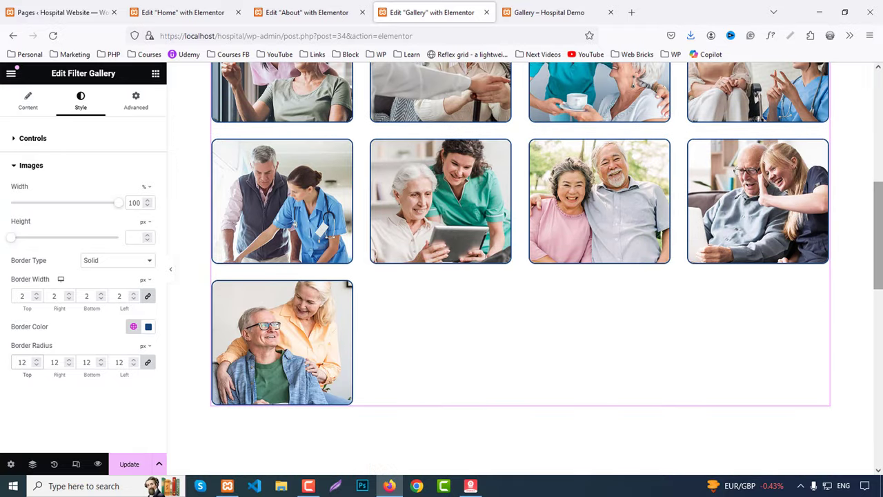
Check the gallery's Personal Care and Medical Care filters, then show all images again.
{"action": "scroll", "coordinate": [548, 303], "scroll_direction": "up", "scroll_amount": 6}
{"action": "scroll", "coordinate": [548, 302], "scroll_direction": "down", "scroll_amount": 2}
{"action": "left_click", "coordinate": [390, 241]}
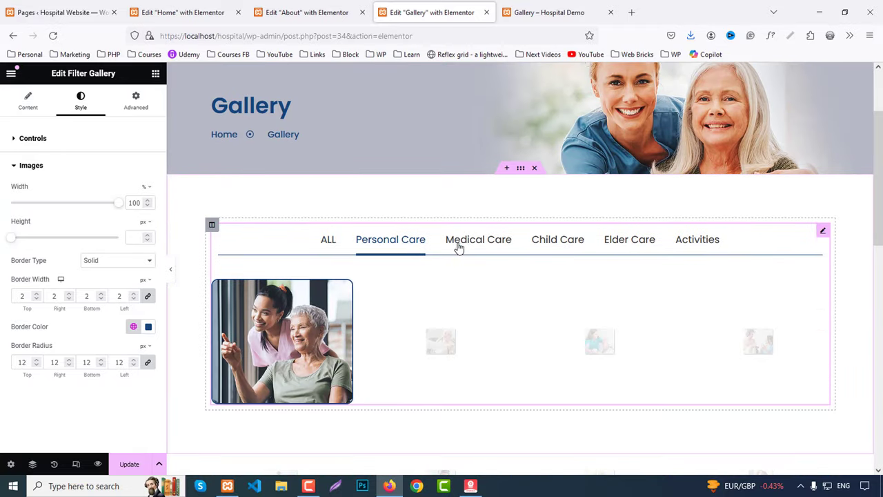
{"action": "left_click", "coordinate": [457, 243]}
{"action": "left_click", "coordinate": [328, 240]}
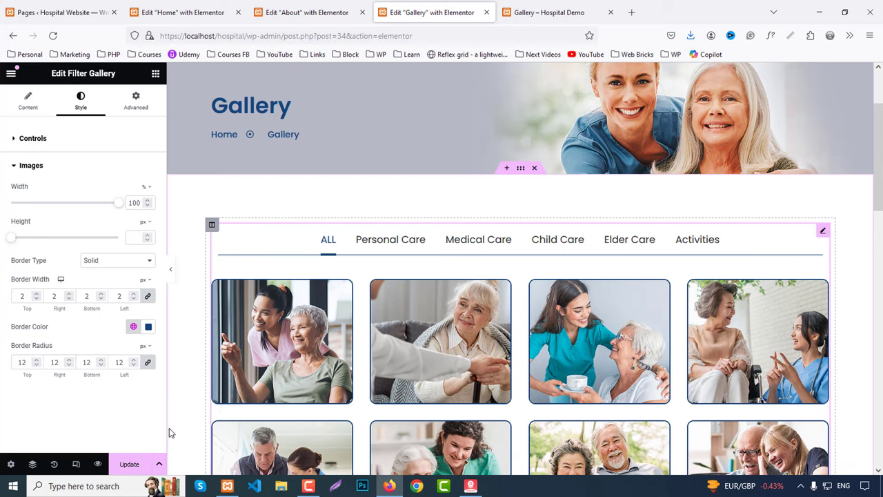
Preview the Gallery page in the browser and look over its banner, filter bar and images.
{"action": "left_click", "coordinate": [97, 464]}
{"action": "scroll", "coordinate": [538, 233], "scroll_direction": "down", "scroll_amount": 6}
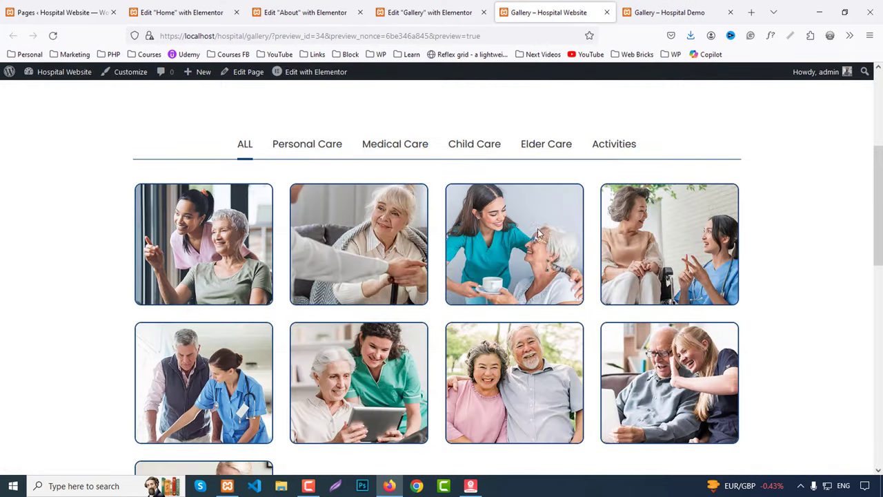
{"action": "scroll", "coordinate": [538, 233], "scroll_direction": "up", "scroll_amount": 6}
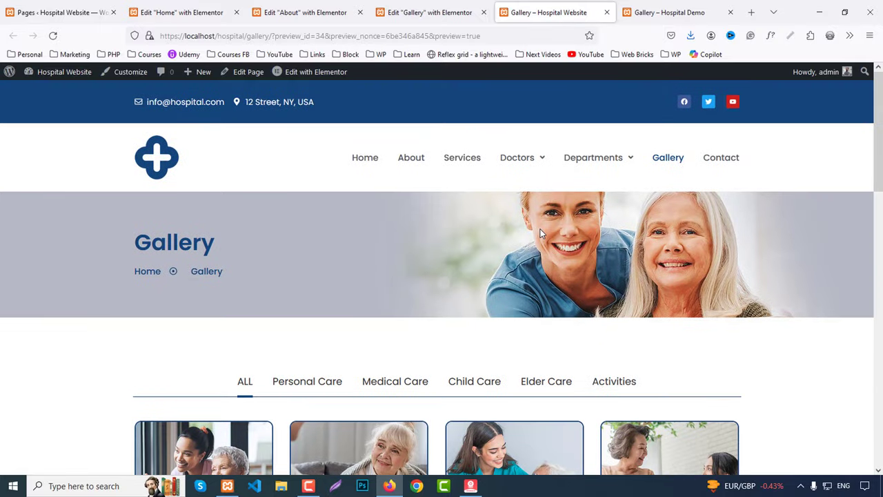
Open the Contact page of the demo site for reference.
{"action": "left_click", "coordinate": [670, 13]}
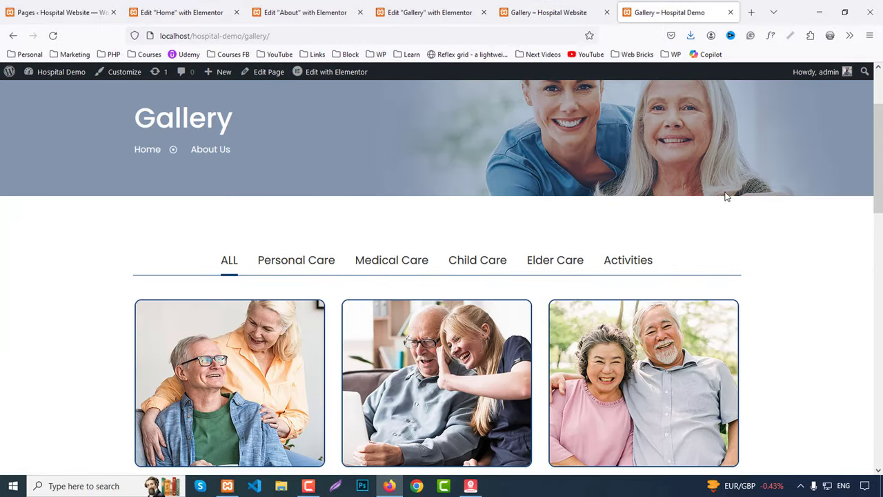
{"action": "scroll", "coordinate": [729, 202], "scroll_direction": "up", "scroll_amount": 3}
{"action": "left_click", "coordinate": [717, 145]}
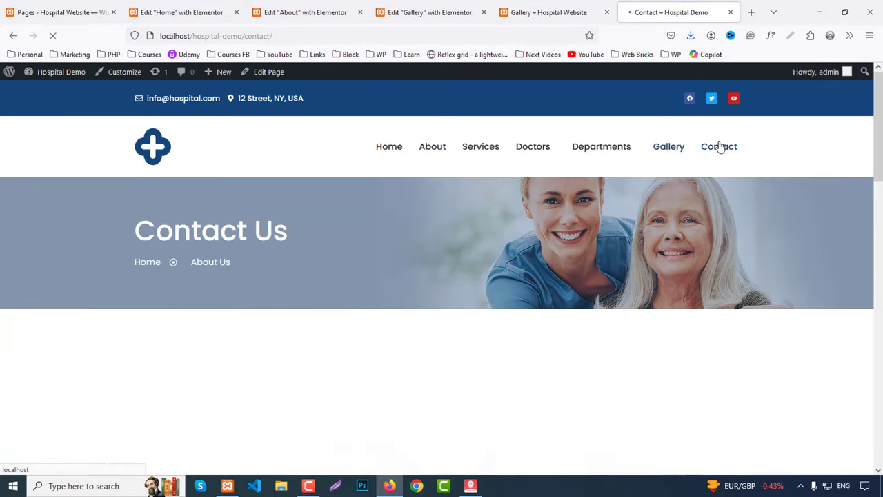
Close the Gallery editor and open the hospital site's Contact page for editing with Elementor.
{"action": "left_click", "coordinate": [551, 13]}
{"action": "left_click", "coordinate": [721, 157]}
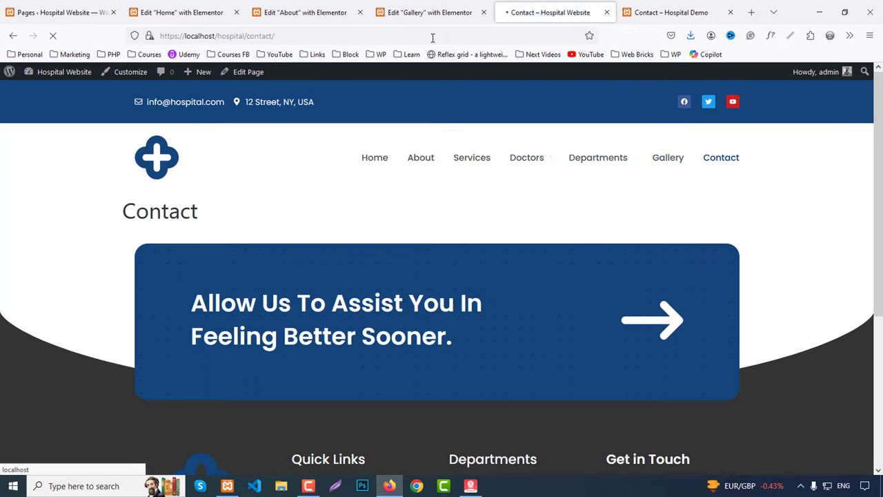
{"action": "middle_click", "coordinate": [420, 12]}
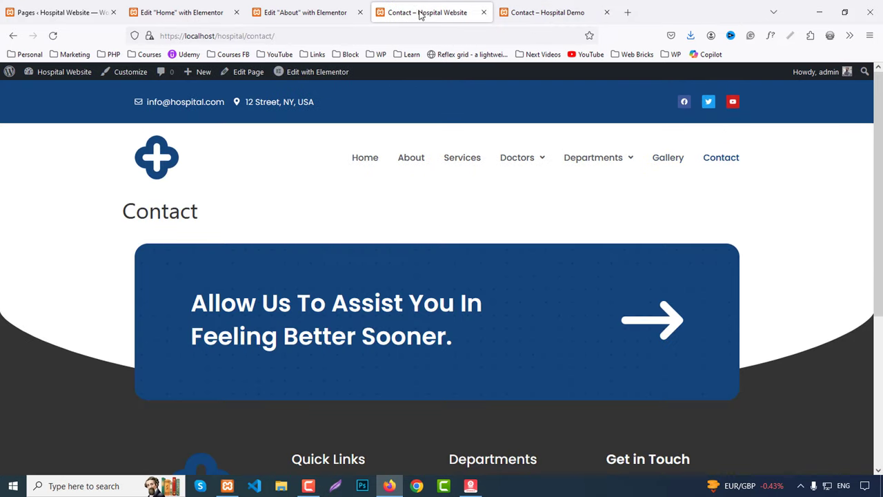
{"action": "left_click", "coordinate": [254, 72]}
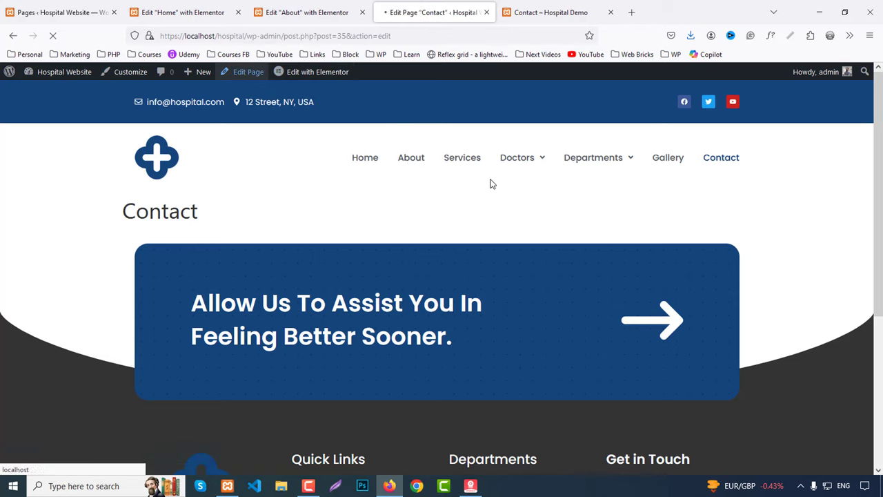
{"action": "left_click", "coordinate": [212, 79]}
Copy the banner section from the About page and close the About editor.
{"action": "left_click", "coordinate": [307, 13]}
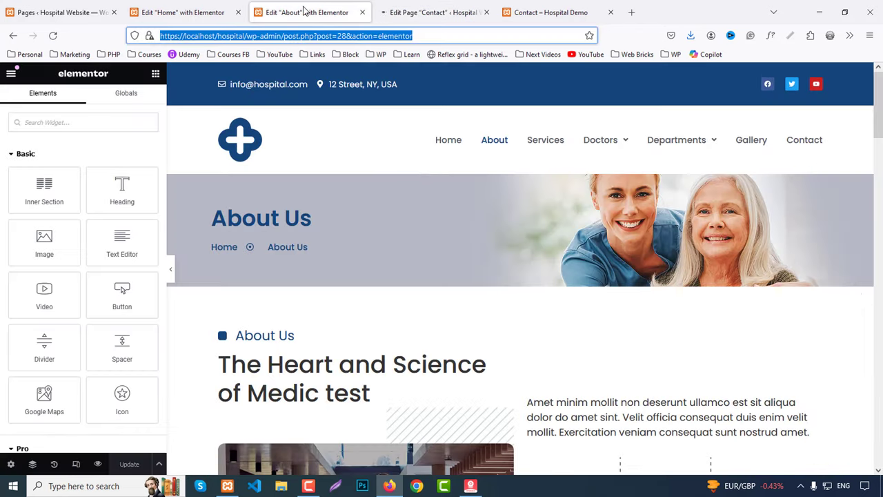
{"action": "right_click", "coordinate": [518, 173]}
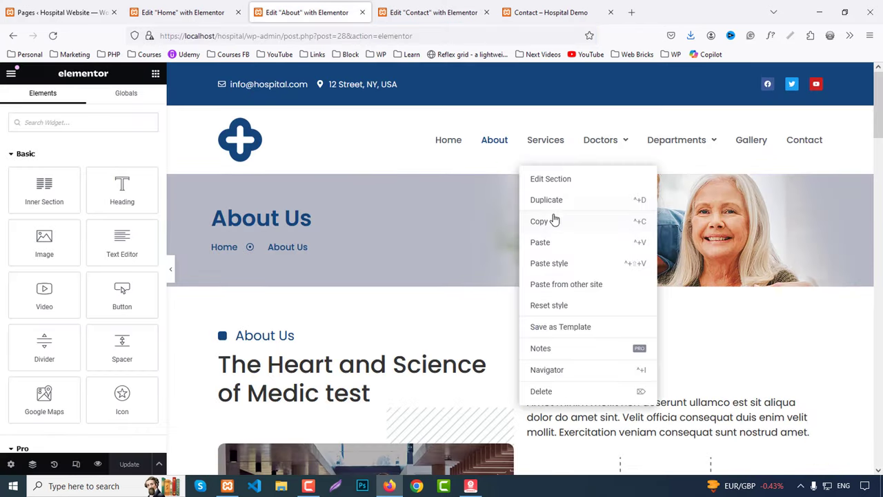
{"action": "left_click", "coordinate": [316, 5]}
{"action": "middle_click", "coordinate": [315, 5]}
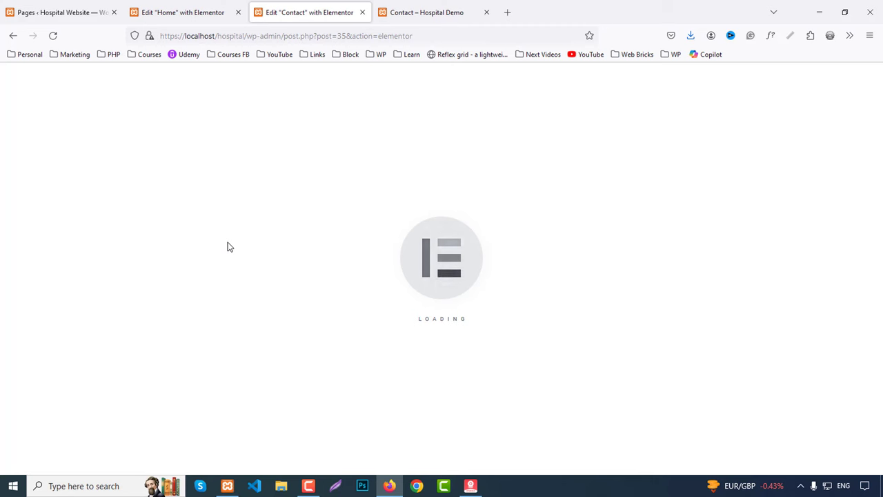
Examine the demo Contact page's map, contact details and form layout.
{"action": "left_click", "coordinate": [447, 13]}
{"action": "scroll", "coordinate": [559, 178], "scroll_direction": "down", "scroll_amount": 3}
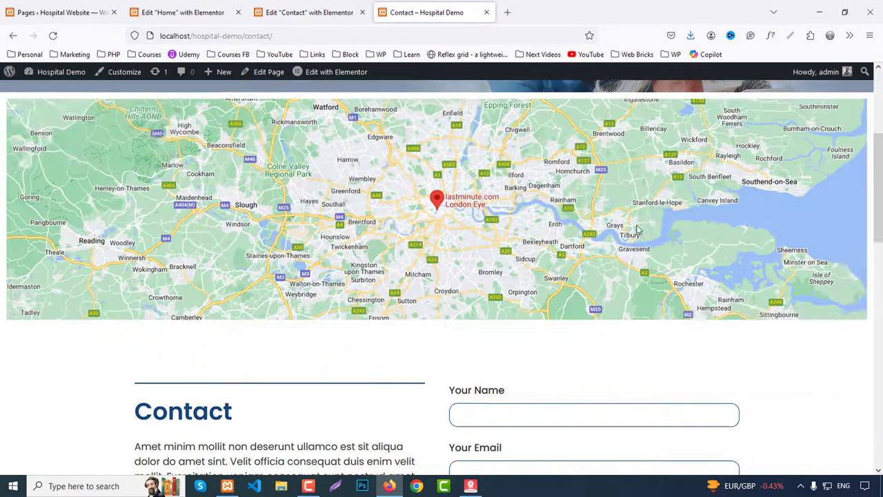
{"action": "scroll", "coordinate": [557, 205], "scroll_direction": "down", "scroll_amount": 3}
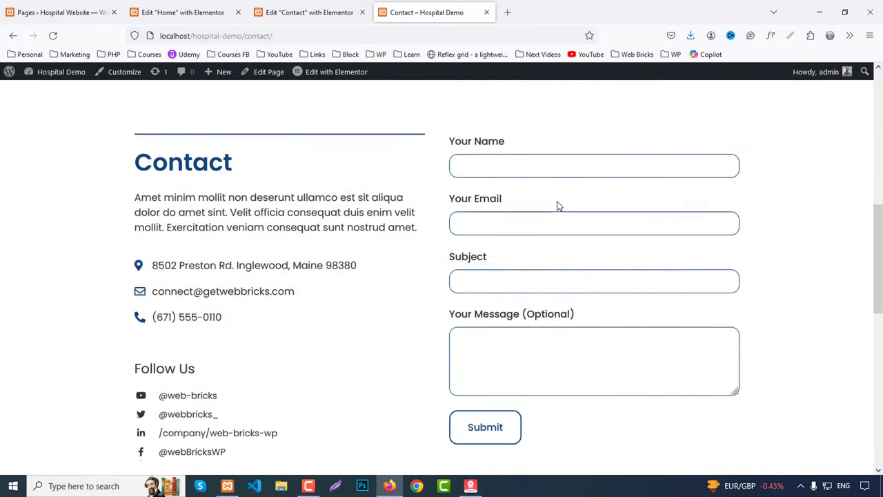
{"action": "scroll", "coordinate": [558, 204], "scroll_direction": "up", "scroll_amount": 3}
Set the hospital Contact page's layout to Elementor Full Width.
{"action": "left_click", "coordinate": [286, 10]}
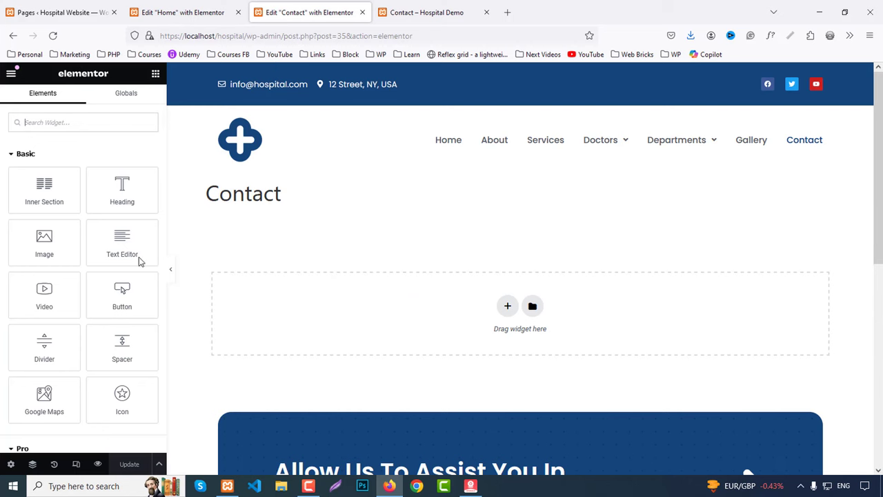
{"action": "left_click", "coordinate": [10, 463]}
{"action": "left_click", "coordinate": [105, 412]}
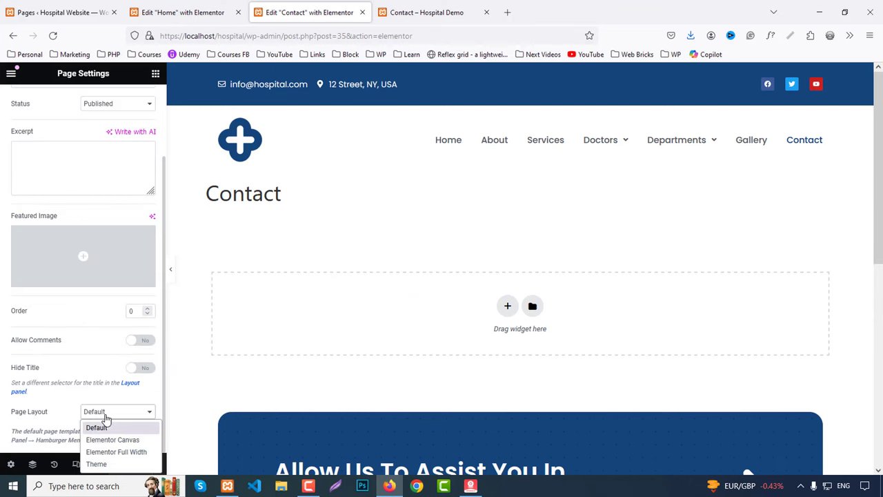
{"action": "left_click", "coordinate": [116, 451]}
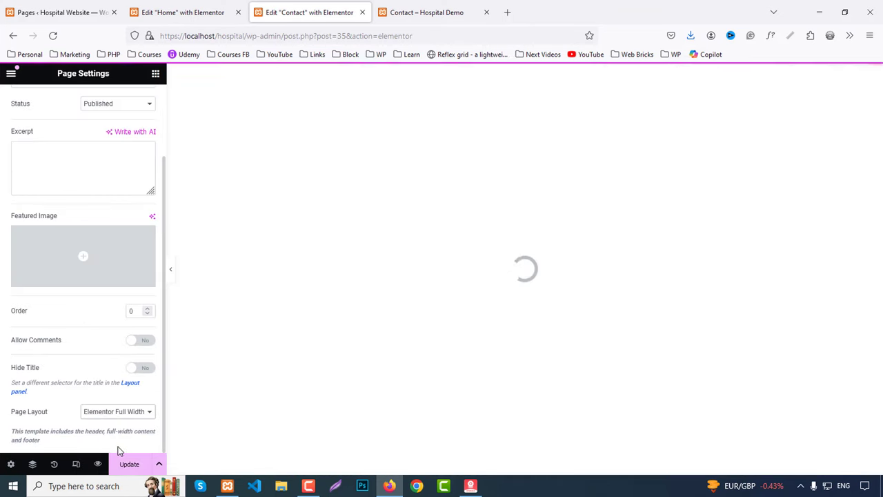
Paste the copied banner section into the Contact page and change its heading to "Contact Us".
{"action": "right_click", "coordinate": [304, 270]}
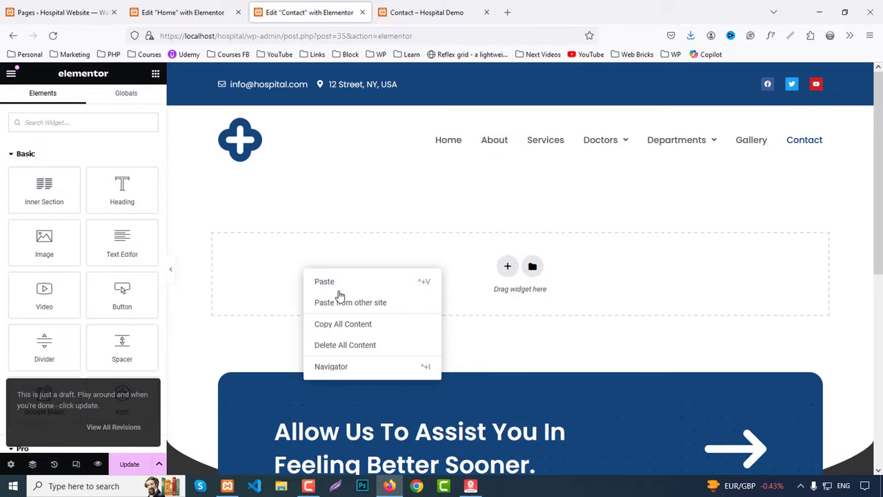
{"action": "left_click", "coordinate": [332, 284]}
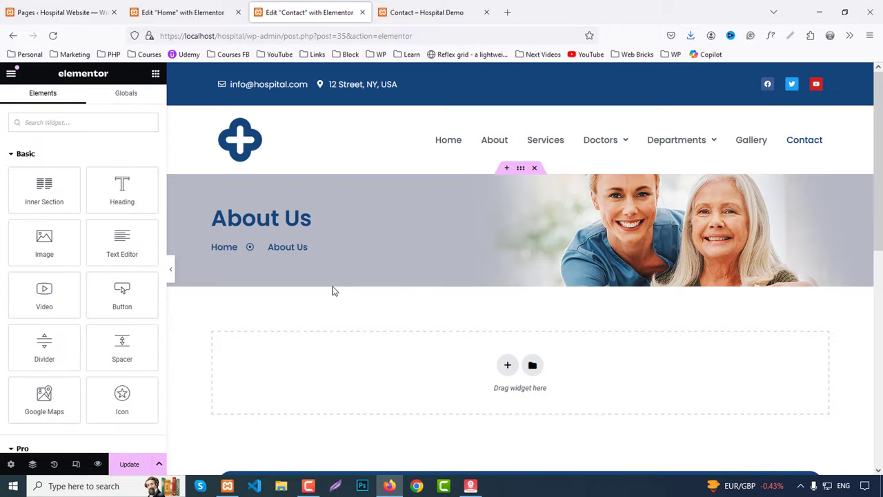
{"action": "left_click", "coordinate": [266, 227]}
{"action": "double_click", "coordinate": [23, 178]}
{"action": "type", "text": "Contact Us"}
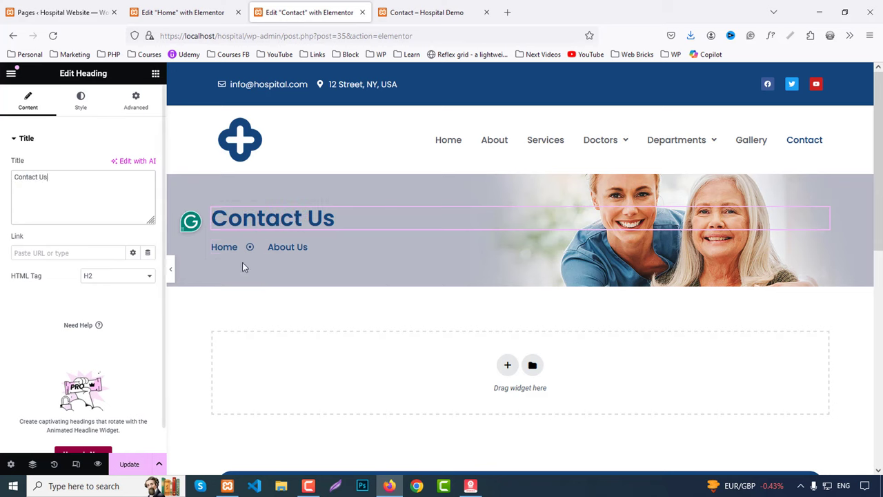
Change the text of the banner's last breadcrumb item to "Contact Us".
{"action": "left_click", "coordinate": [349, 248]}
{"action": "left_click", "coordinate": [38, 265]}
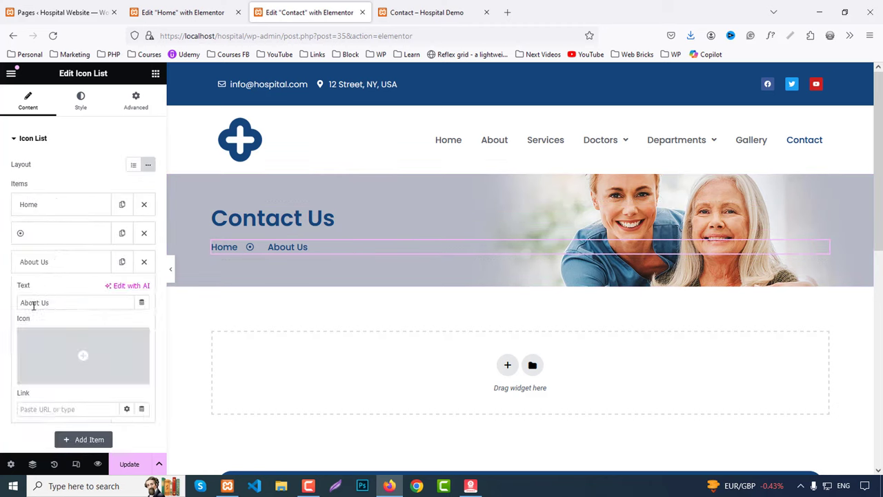
{"action": "type", "text": "Contac"}
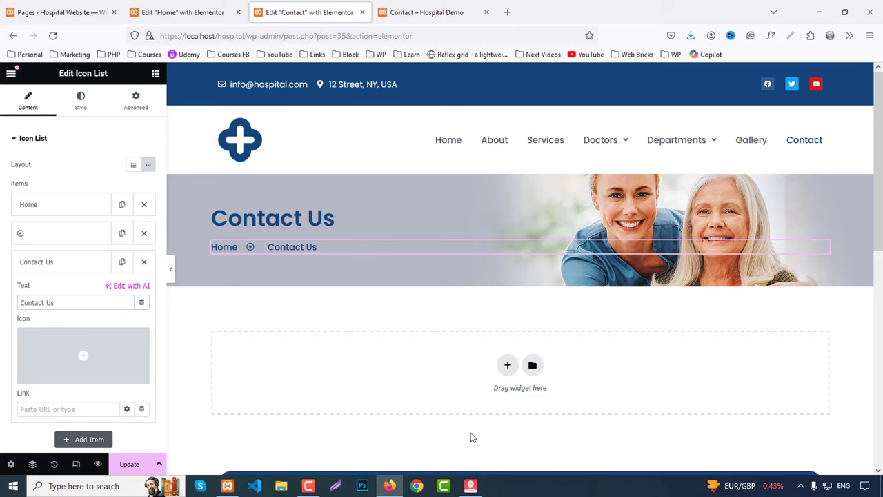
Add a single-column section below the banner and set its content width to Full Width.
{"action": "left_click", "coordinate": [509, 366]}
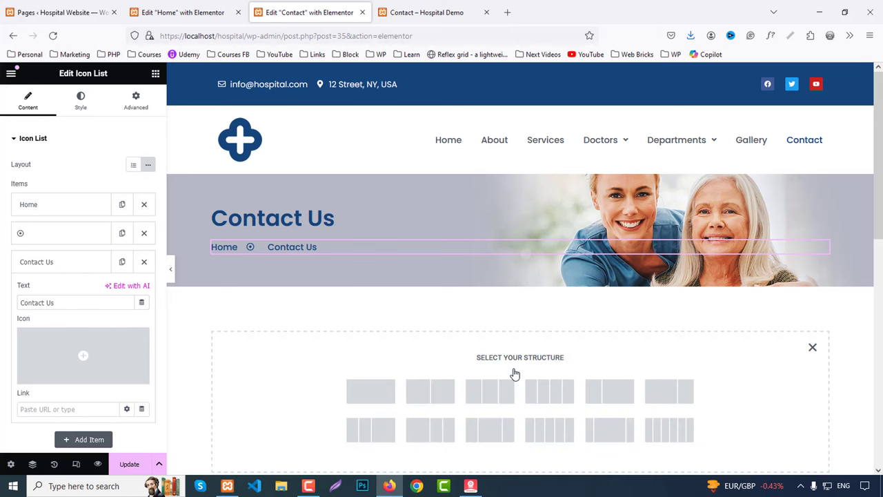
{"action": "left_click", "coordinate": [372, 395]}
{"action": "left_click", "coordinate": [116, 164]}
{"action": "left_click", "coordinate": [103, 191]}
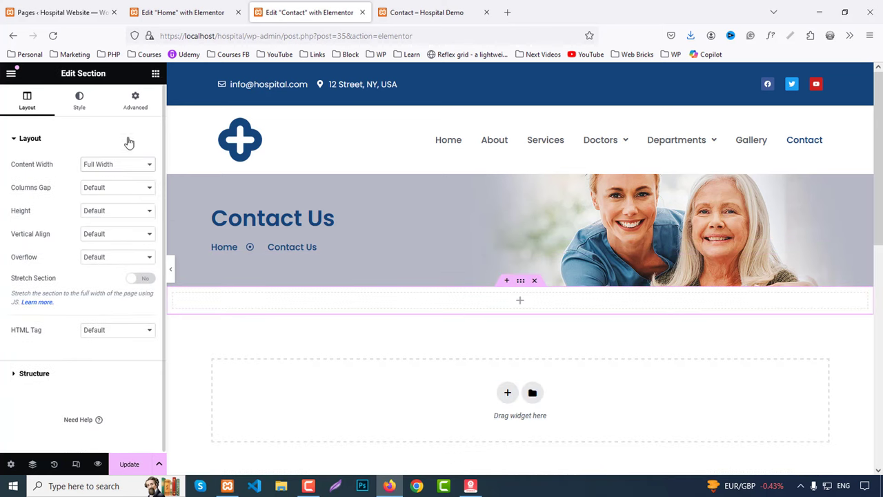
Find the Google Maps widget by searching for "map" and place it in the new full-width section.
{"action": "left_click", "coordinate": [155, 75]}
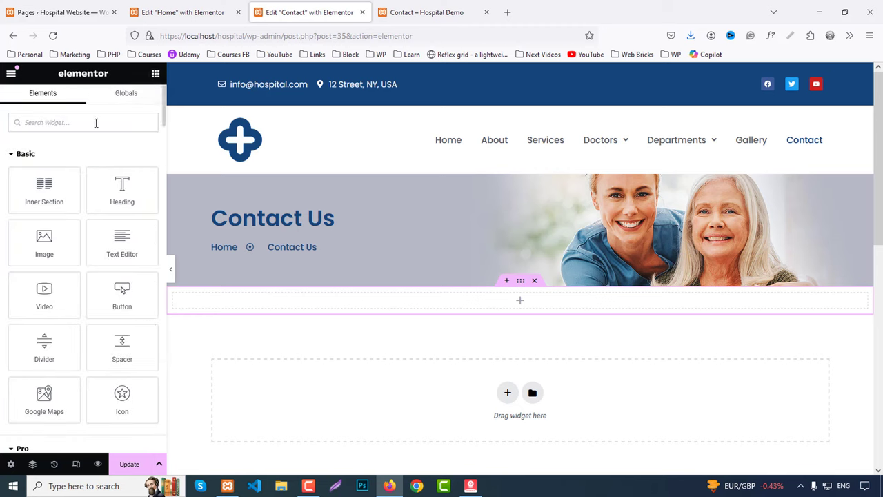
{"action": "type", "text": "map"}
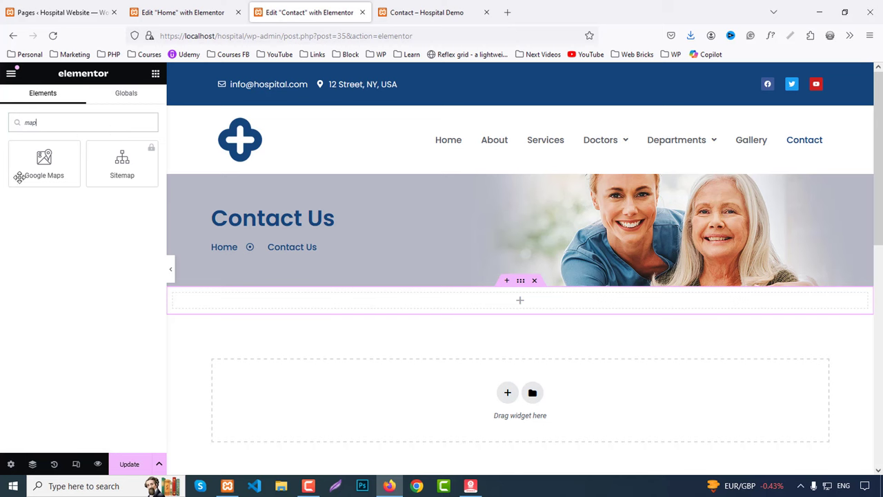
{"action": "left_click_drag", "start_coordinate": [20, 177], "coordinate": [153, 220]}
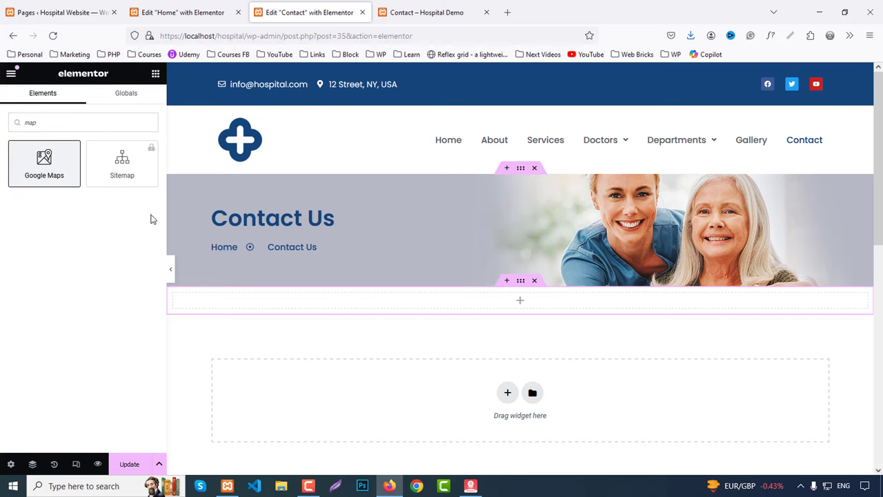
{"action": "left_click_drag", "start_coordinate": [64, 162], "coordinate": [479, 310]}
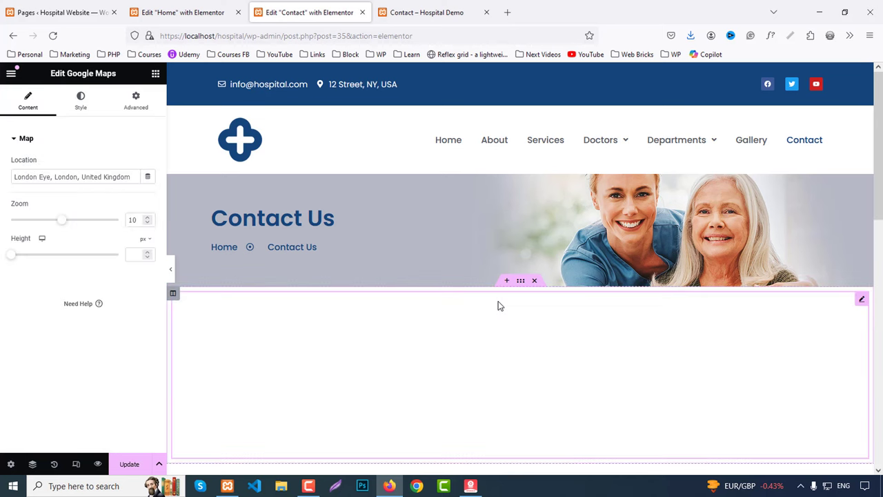
Set the map column's margin and padding to 0 on all sides and update the Contact page.
{"action": "left_click", "coordinate": [173, 293]}
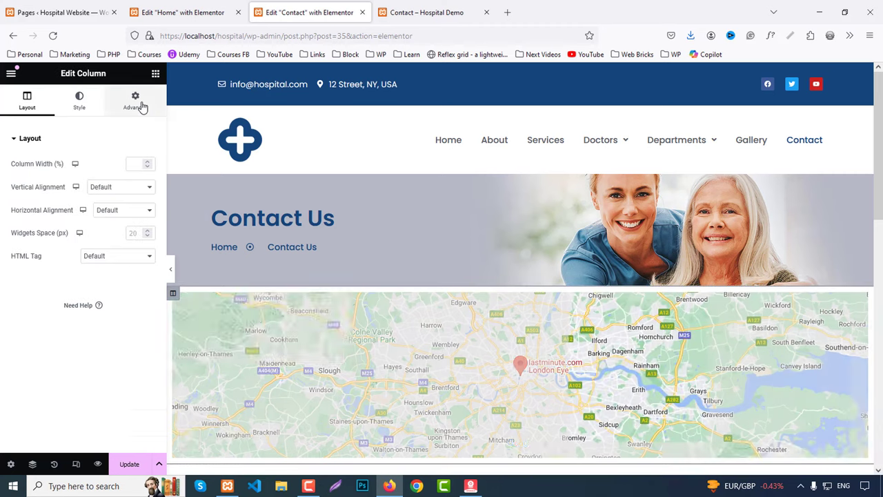
{"action": "left_click", "coordinate": [135, 100]}
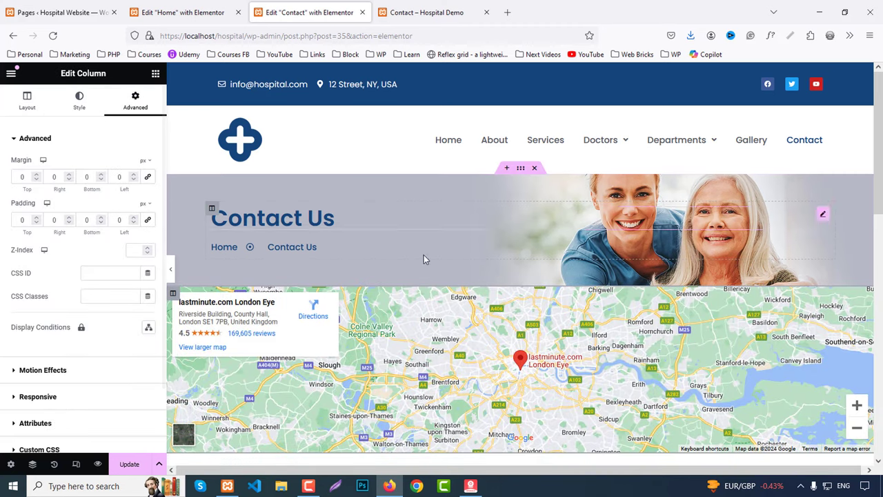
{"action": "scroll", "coordinate": [423, 255], "scroll_direction": "down", "scroll_amount": 4}
{"action": "left_click", "coordinate": [127, 463]}
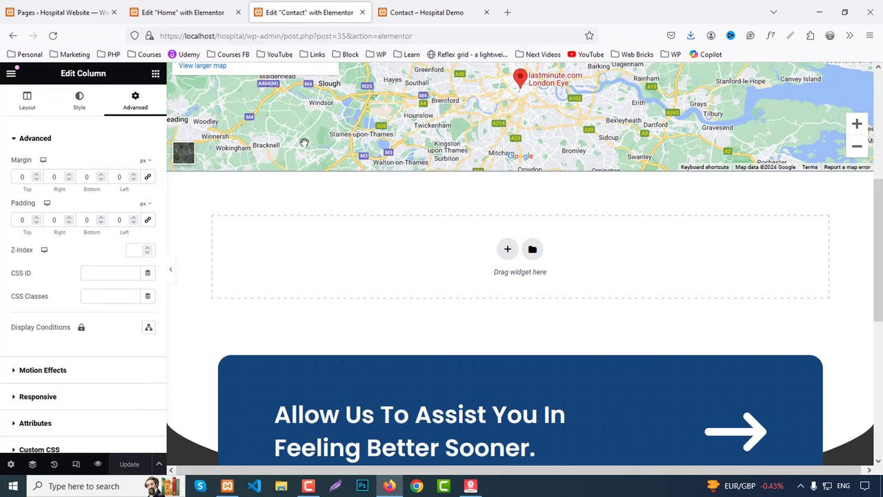
Set the Google Maps widget's height to 400 px and preview the updated Contact page.
{"action": "scroll", "coordinate": [315, 207], "scroll_direction": "up", "scroll_amount": 2}
{"action": "left_click", "coordinate": [367, 147]}
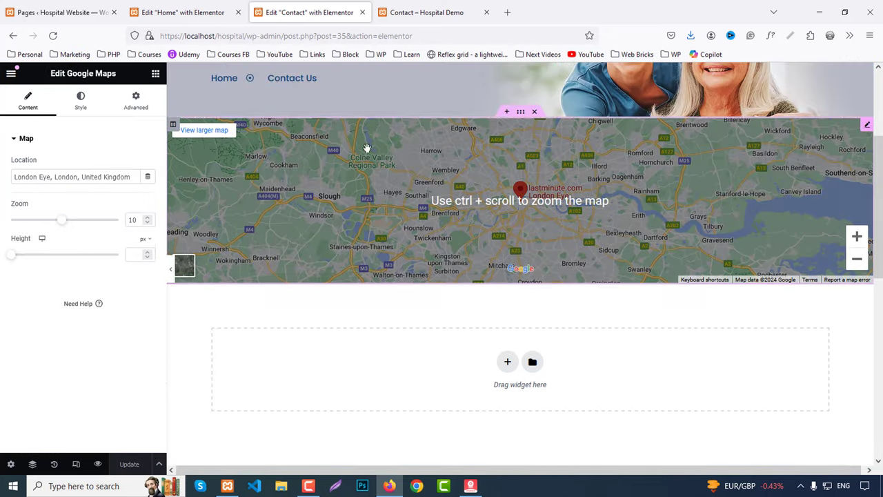
{"action": "left_click", "coordinate": [137, 253]}
{"action": "type", "text": "400"}
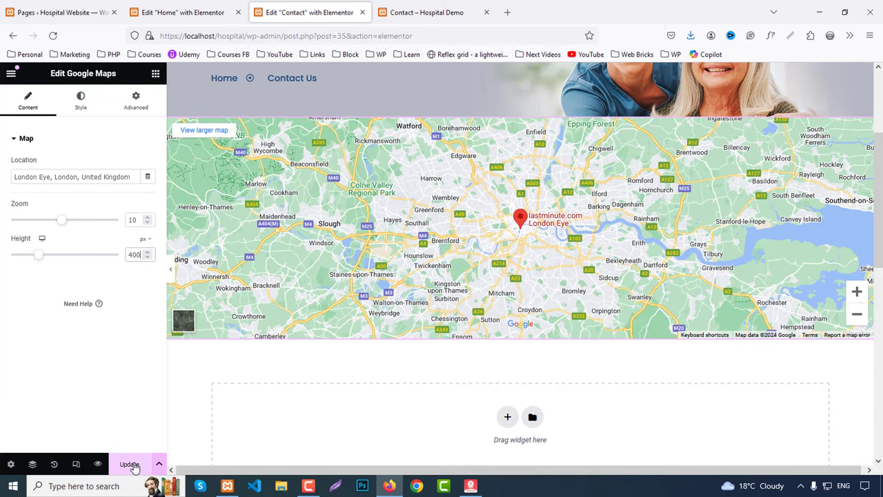
{"action": "left_click", "coordinate": [98, 463]}
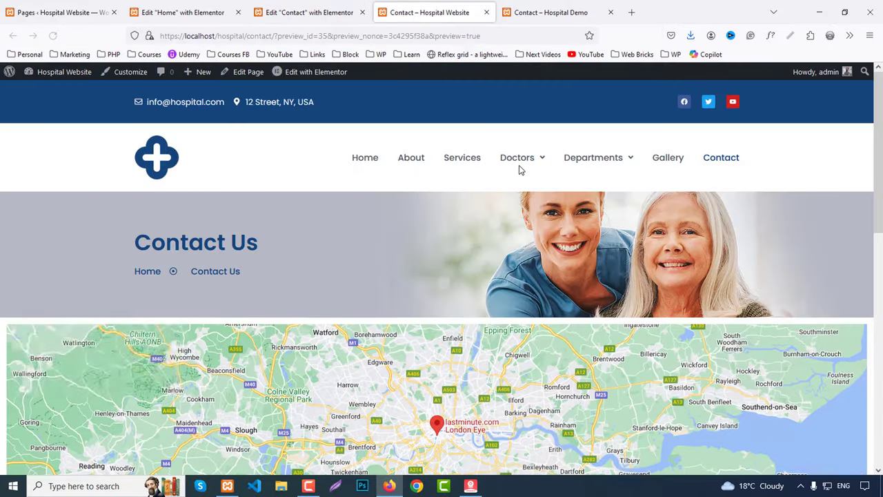
Check the contact section on the demo page and add a two-column section below the map.
{"action": "scroll", "coordinate": [521, 170], "scroll_direction": "down", "scroll_amount": 4}
{"action": "left_click", "coordinate": [552, 13]}
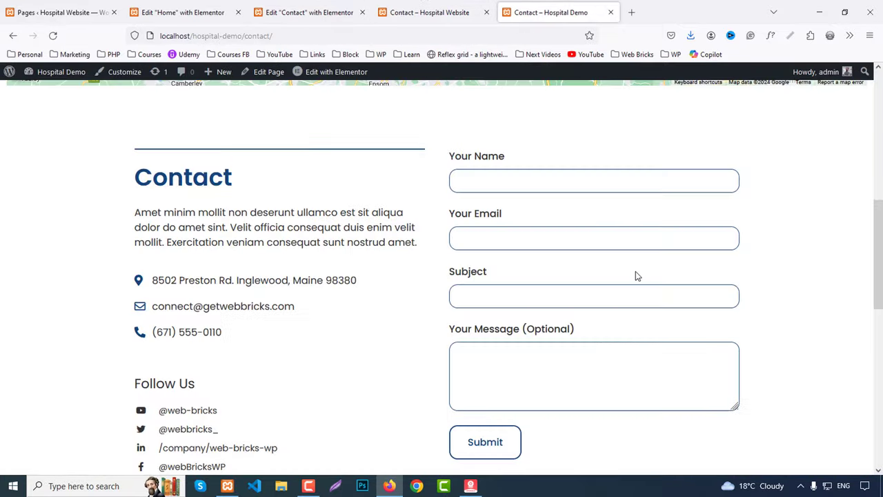
{"action": "scroll", "coordinate": [635, 271], "scroll_direction": "down", "scroll_amount": 1}
{"action": "scroll", "coordinate": [635, 271], "scroll_direction": "up", "scroll_amount": 2}
{"action": "left_click", "coordinate": [309, 12]}
{"action": "scroll", "coordinate": [476, 276], "scroll_direction": "down", "scroll_amount": 2}
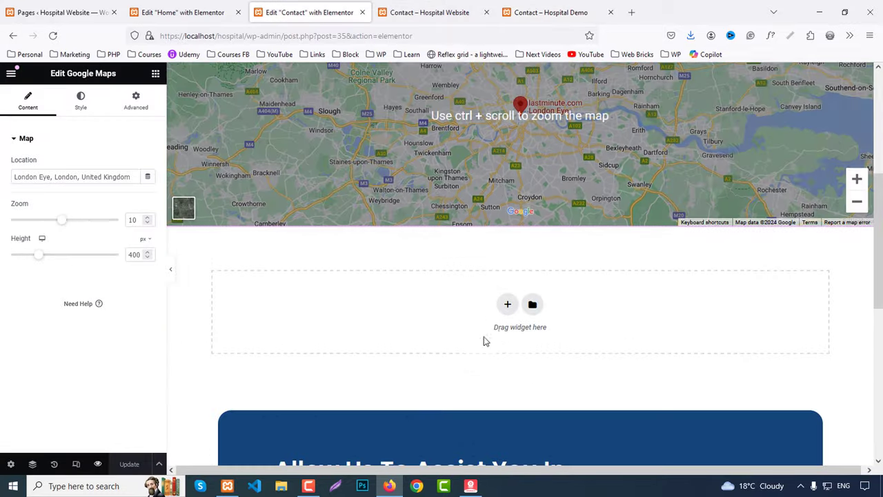
{"action": "left_click", "coordinate": [507, 305]}
{"action": "left_click", "coordinate": [436, 333]}
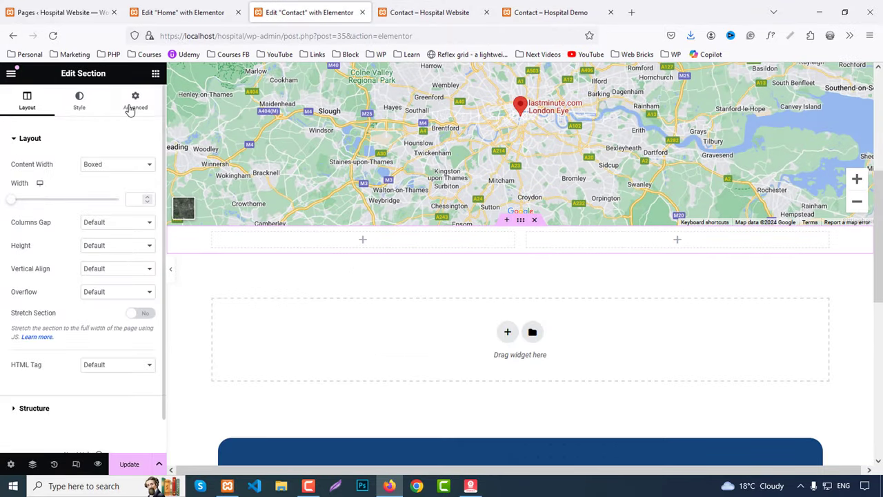
Unlink the new section's padding and set it to 50 px top and bottom, 0 on the sides.
{"action": "left_click", "coordinate": [135, 104]}
{"action": "left_click", "coordinate": [148, 220]}
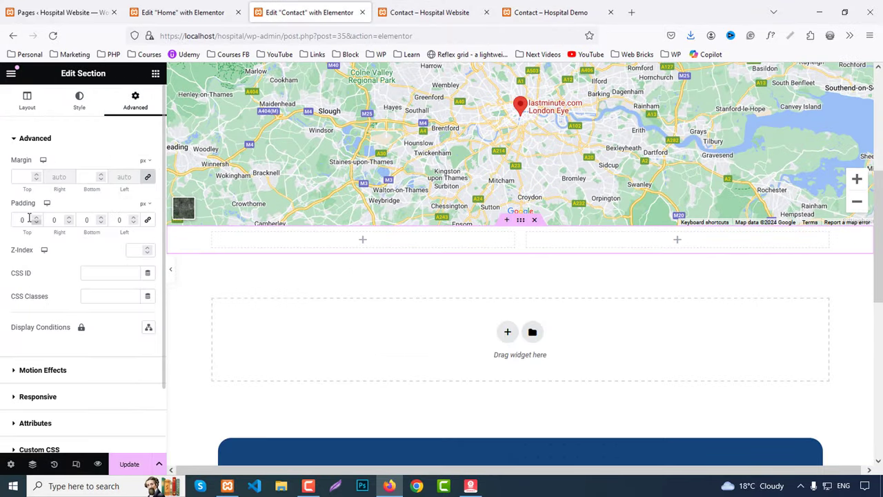
{"action": "left_click", "coordinate": [22, 219]}
{"action": "type", "text": "50"}
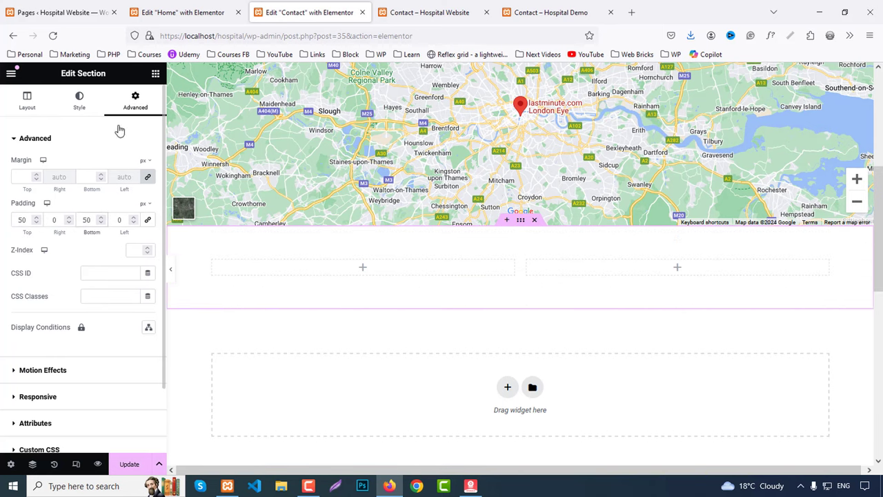
Find the Contact Info widget among the Webbricks Addons and place it in the new section's left column.
{"action": "left_click", "coordinate": [155, 73]}
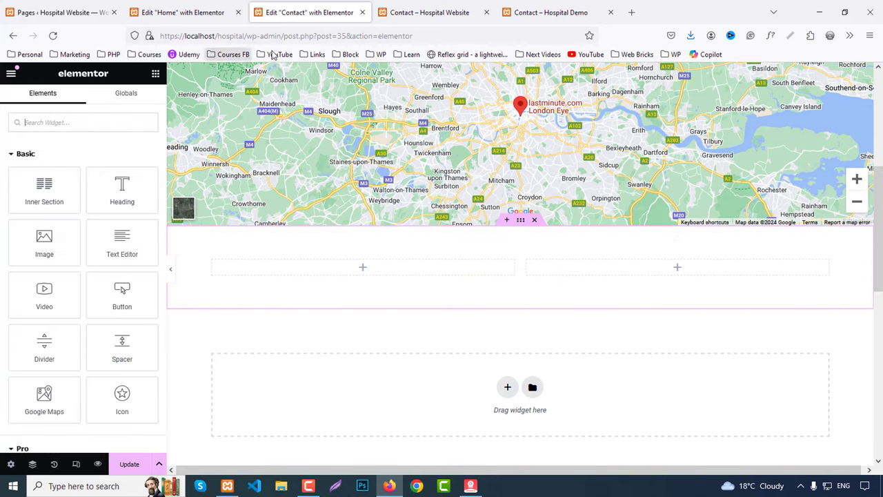
{"action": "left_click", "coordinate": [34, 154]}
{"action": "left_click", "coordinate": [32, 177]}
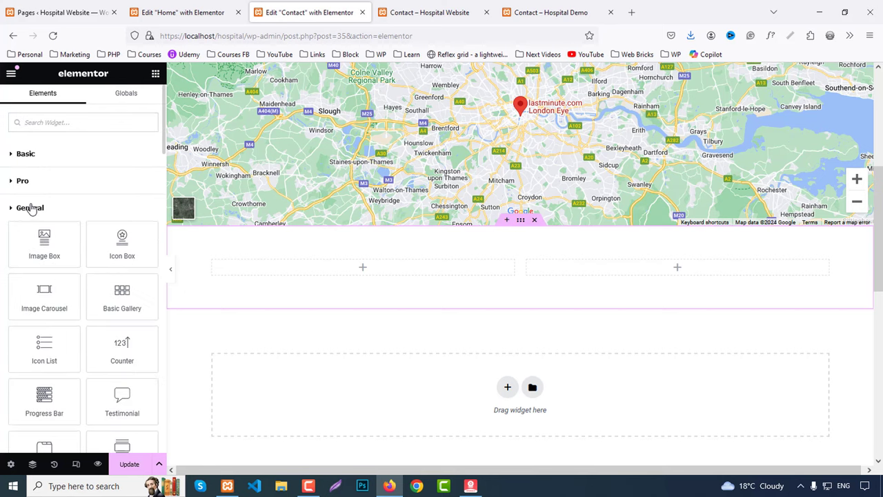
{"action": "left_click", "coordinate": [30, 209]}
{"action": "scroll", "coordinate": [42, 234], "scroll_direction": "down", "scroll_amount": 5}
{"action": "scroll", "coordinate": [29, 166], "scroll_direction": "up", "scroll_amount": 2}
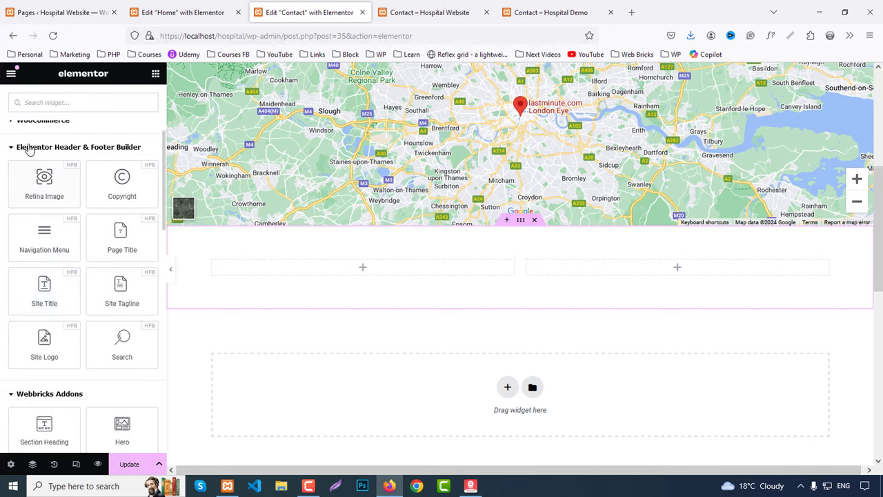
{"action": "left_click", "coordinate": [29, 147]}
{"action": "scroll", "coordinate": [24, 290], "scroll_direction": "down", "scroll_amount": 5}
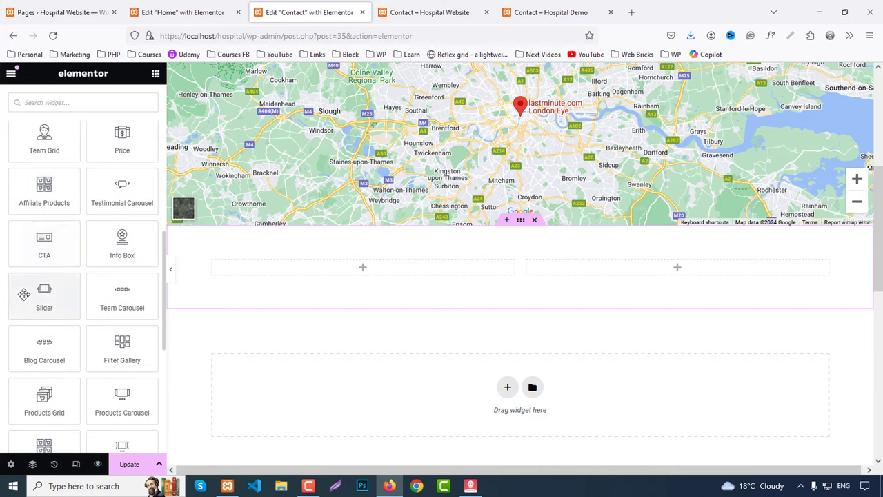
{"action": "scroll", "coordinate": [24, 293], "scroll_direction": "down", "scroll_amount": 3}
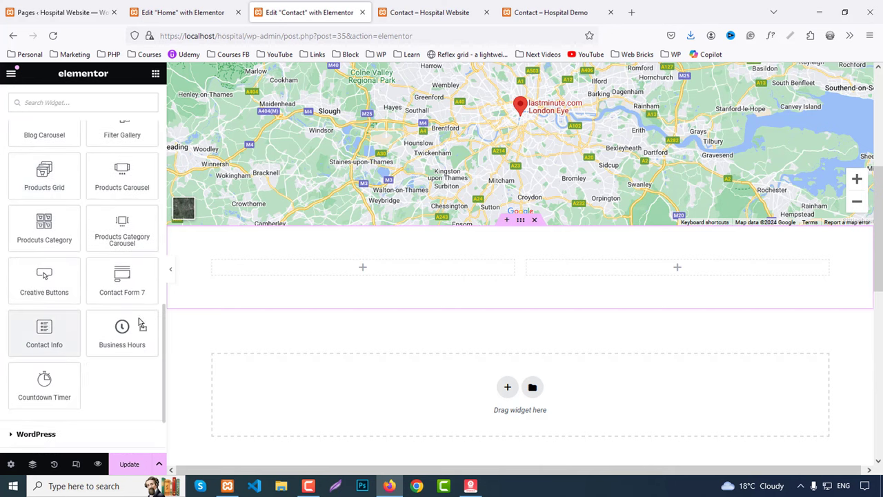
{"action": "left_click_drag", "start_coordinate": [44, 332], "coordinate": [401, 267]}
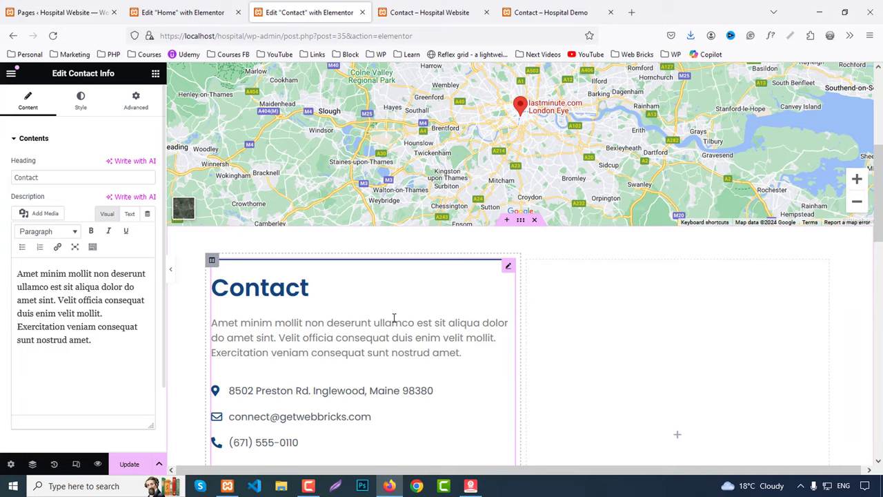
Place the Webbricks Contact Form 7 widget in the section's right column and select Contact form 1 for it.
{"action": "scroll", "coordinate": [394, 317], "scroll_direction": "down", "scroll_amount": 2}
{"action": "left_click", "coordinate": [551, 12]}
{"action": "left_click", "coordinate": [207, 12]}
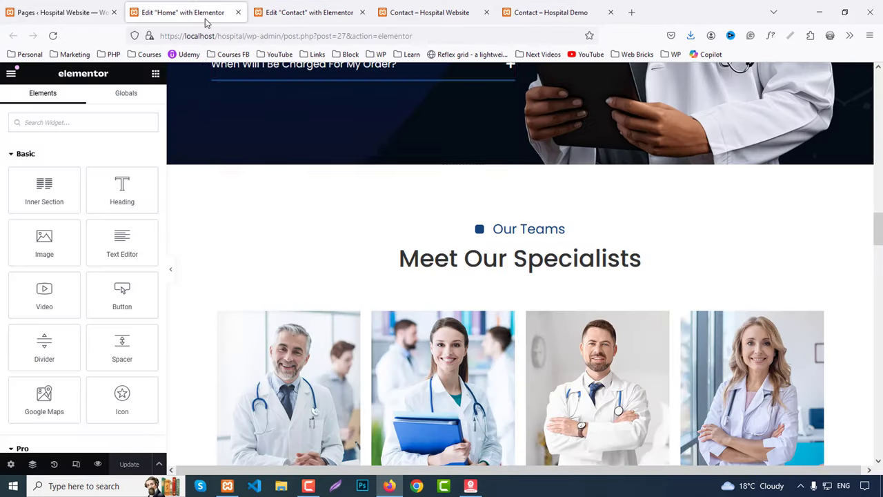
{"action": "left_click", "coordinate": [359, 7]}
{"action": "left_click", "coordinate": [155, 73]}
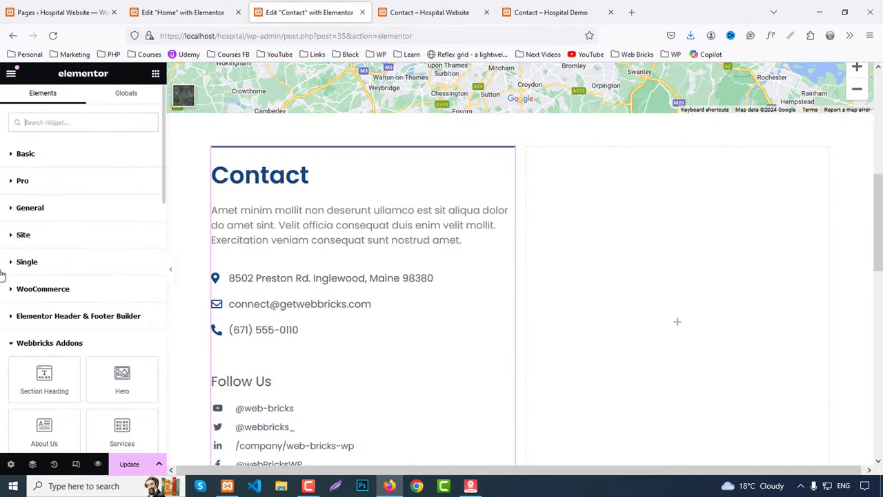
{"action": "scroll", "coordinate": [2, 296], "scroll_direction": "down", "scroll_amount": 5}
{"action": "scroll", "coordinate": [3, 296], "scroll_direction": "down", "scroll_amount": 8}
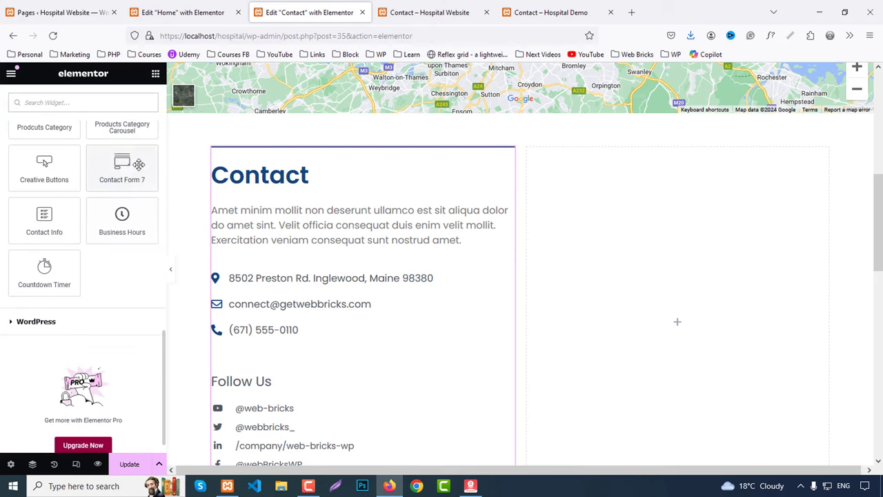
{"action": "left_click_drag", "start_coordinate": [124, 168], "coordinate": [729, 270]}
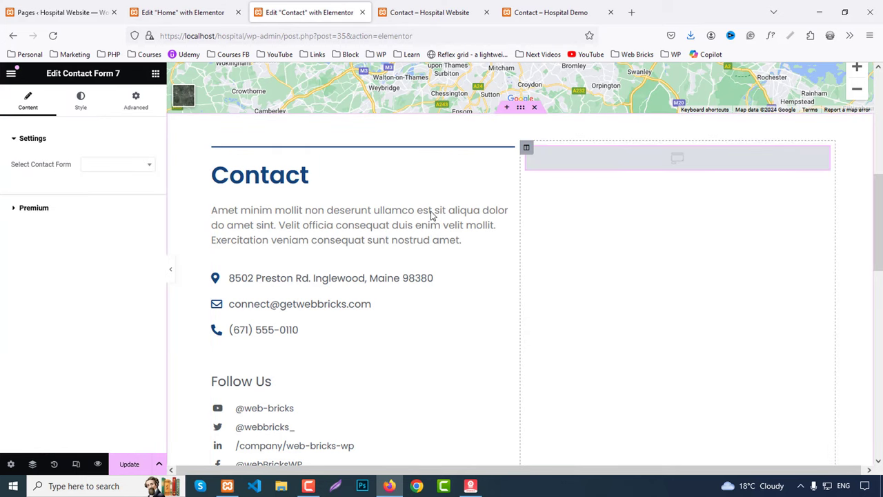
{"action": "left_click", "coordinate": [100, 171]}
{"action": "left_click", "coordinate": [99, 196]}
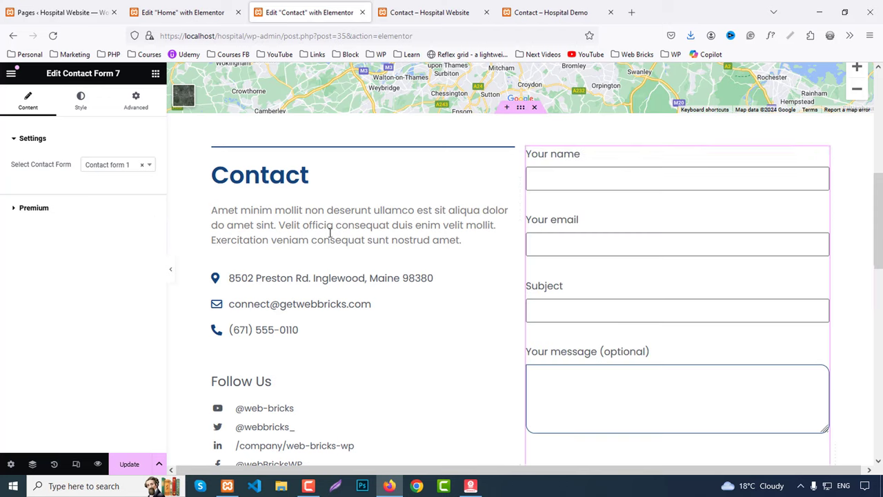
{"action": "scroll", "coordinate": [773, 234], "scroll_direction": "down", "scroll_amount": 3}
{"action": "scroll", "coordinate": [770, 235], "scroll_direction": "up", "scroll_amount": 4}
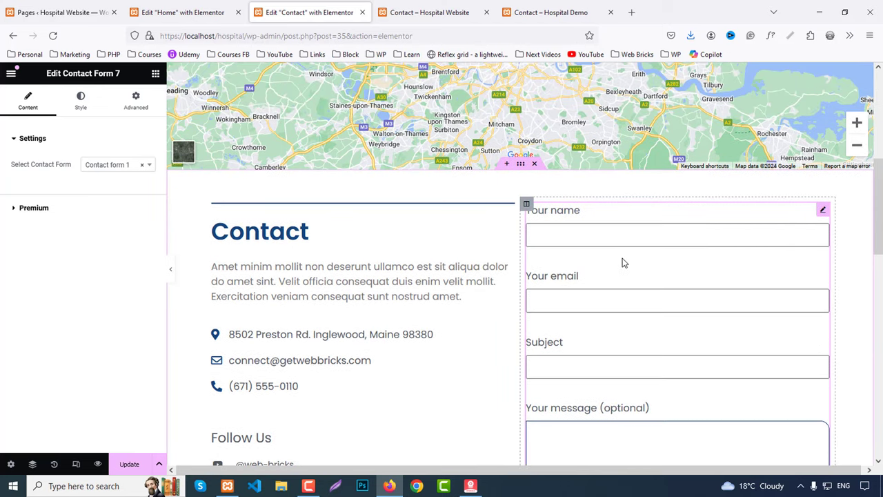
Set the contact form's label color to #333.
{"action": "left_click", "coordinate": [79, 100]}
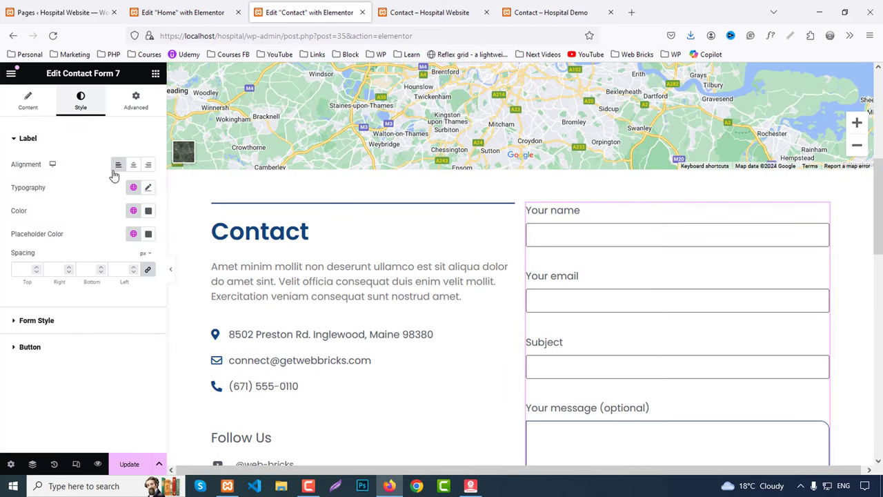
{"action": "left_click", "coordinate": [147, 211]}
{"action": "type", "text": "#33"}
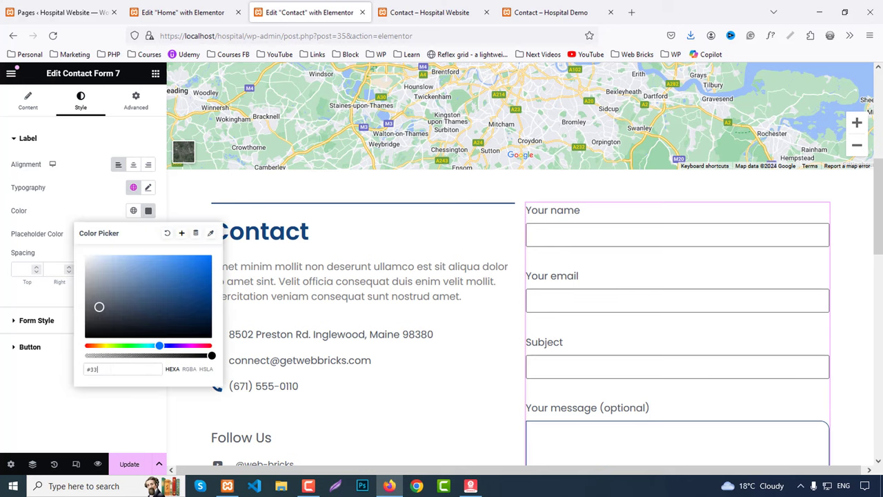
{"action": "type", "text": "3"}
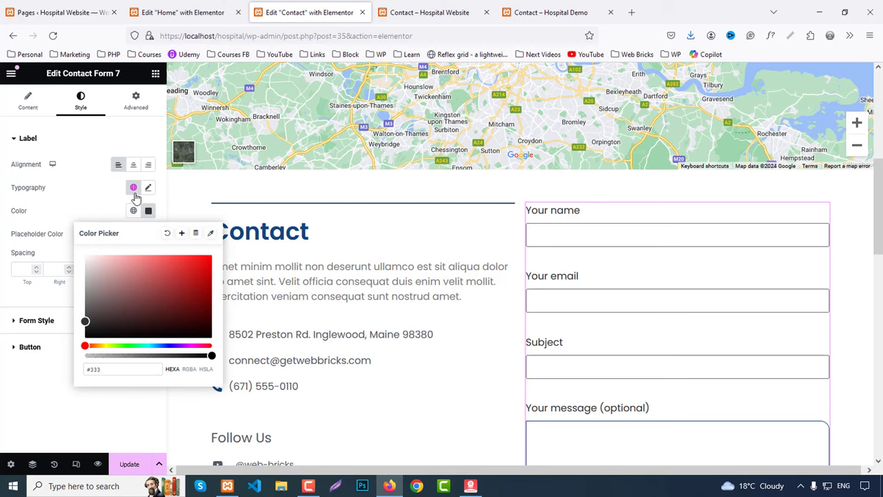
Open the contact form labels' typography settings and bring up the font weight choices.
{"action": "left_click", "coordinate": [148, 187]}
{"action": "left_click", "coordinate": [105, 297]}
{"action": "left_click", "coordinate": [100, 303]}
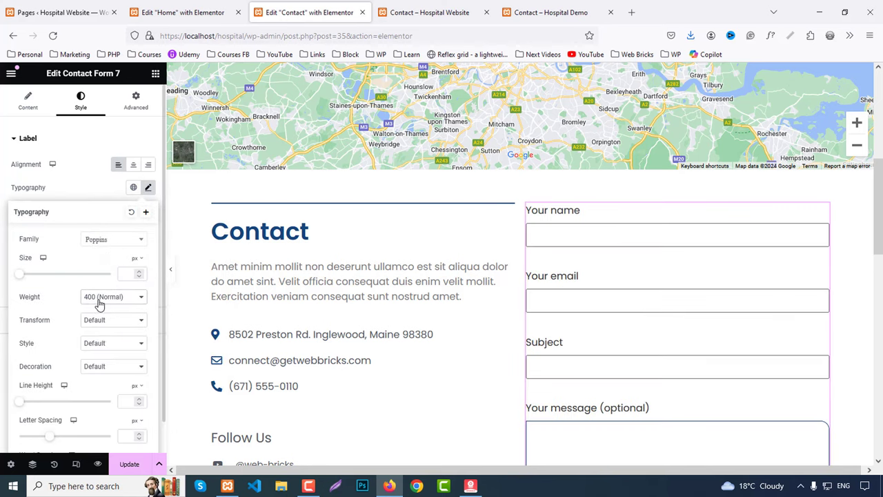